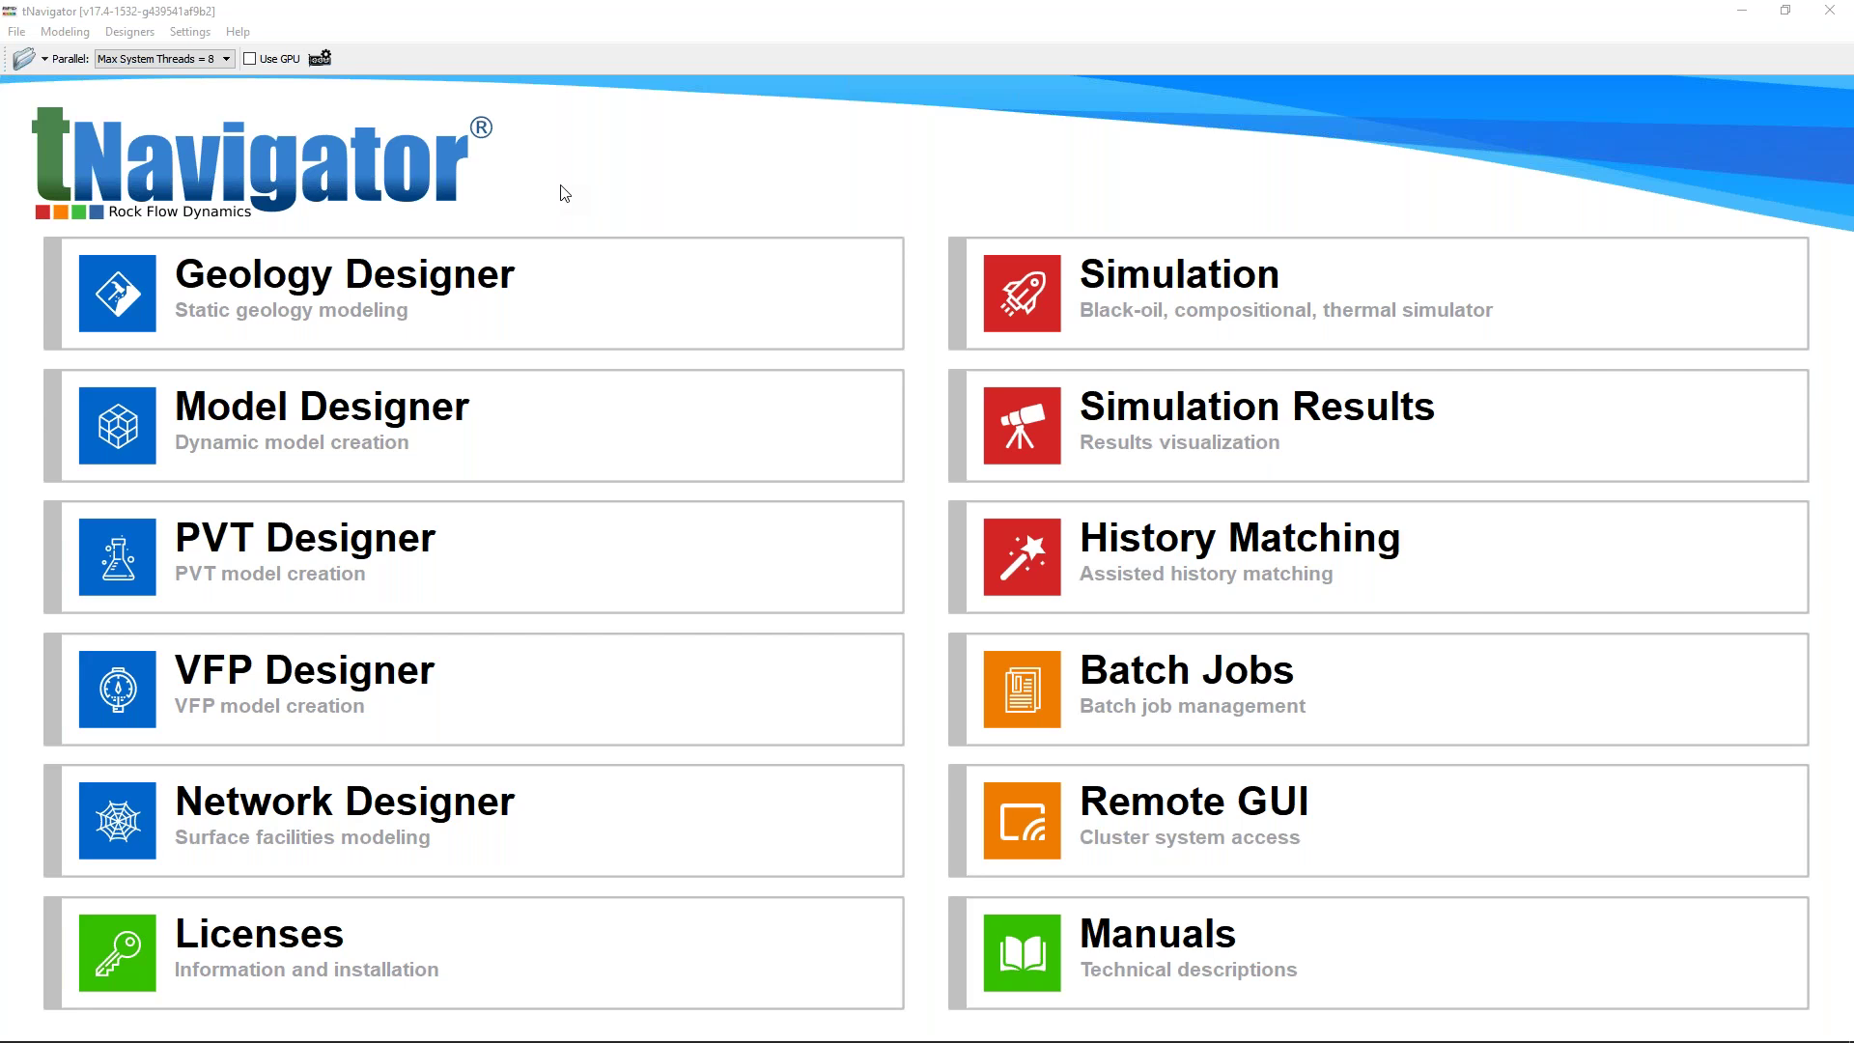
pyautogui.click(601, 201)
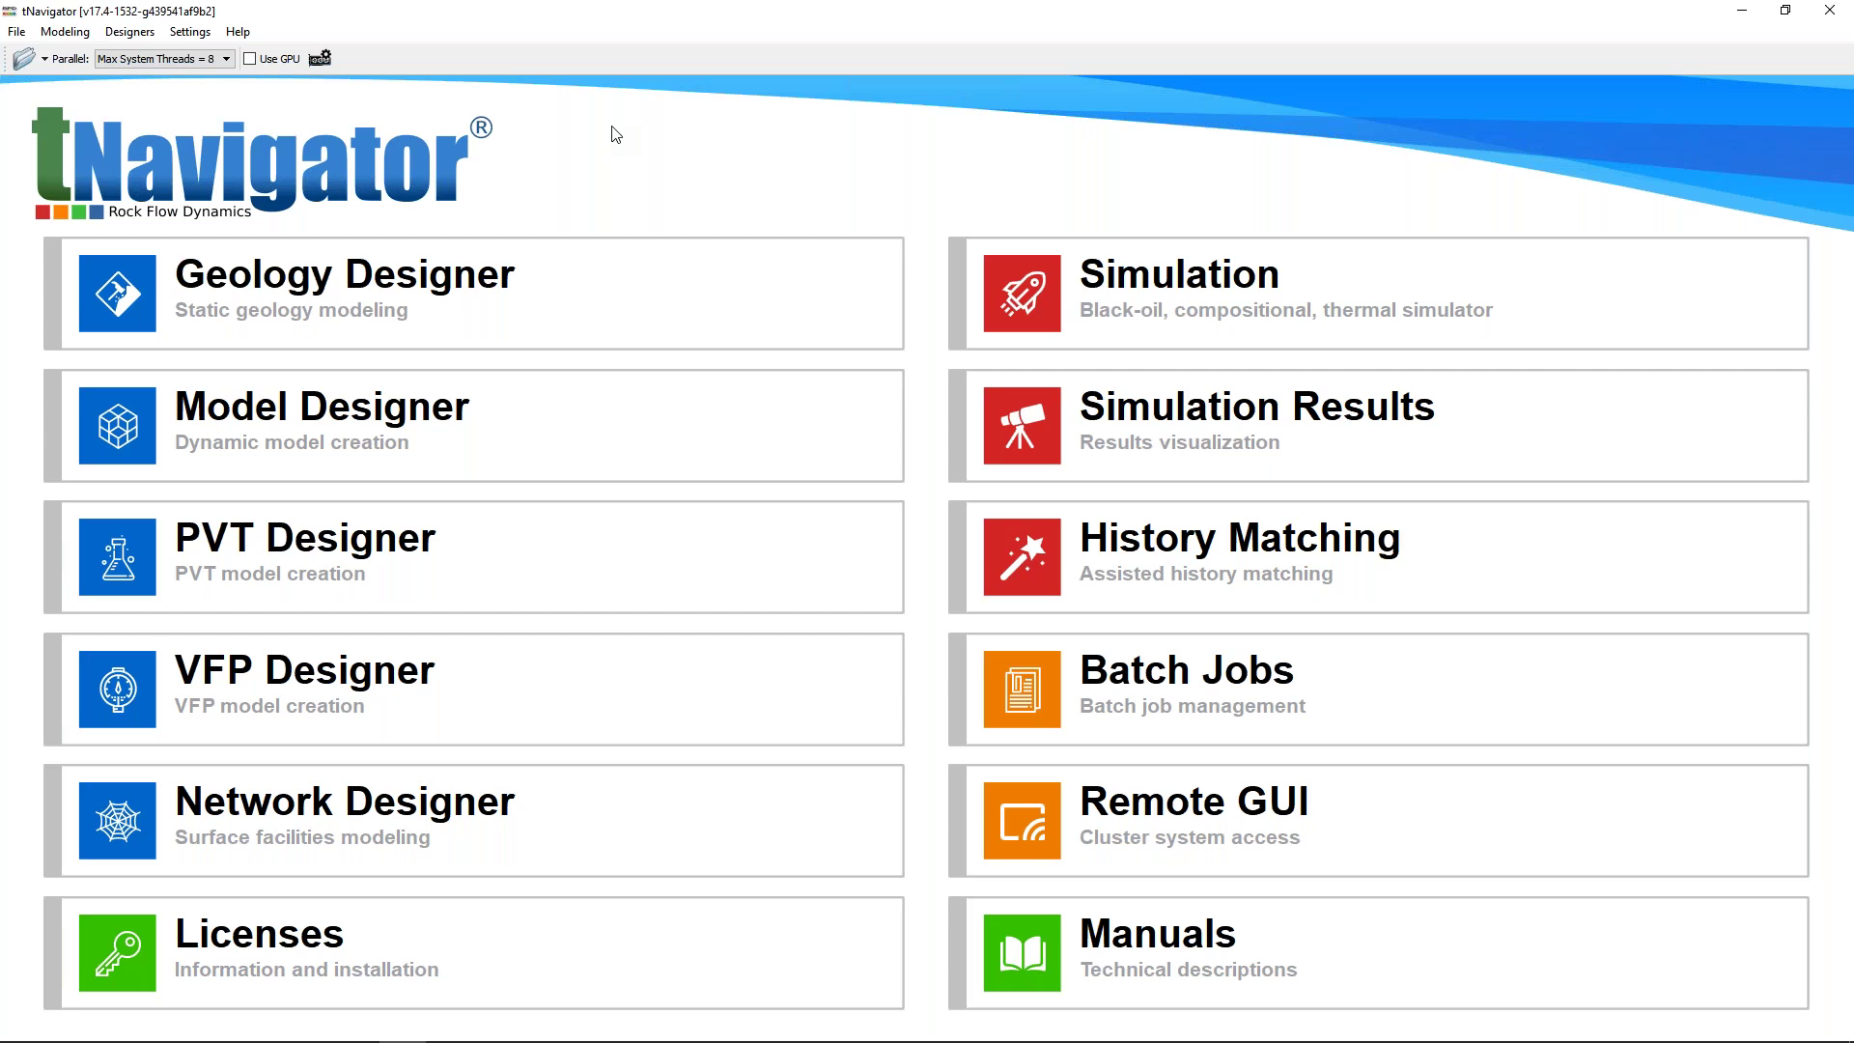
pyautogui.moveTo(1050, 274)
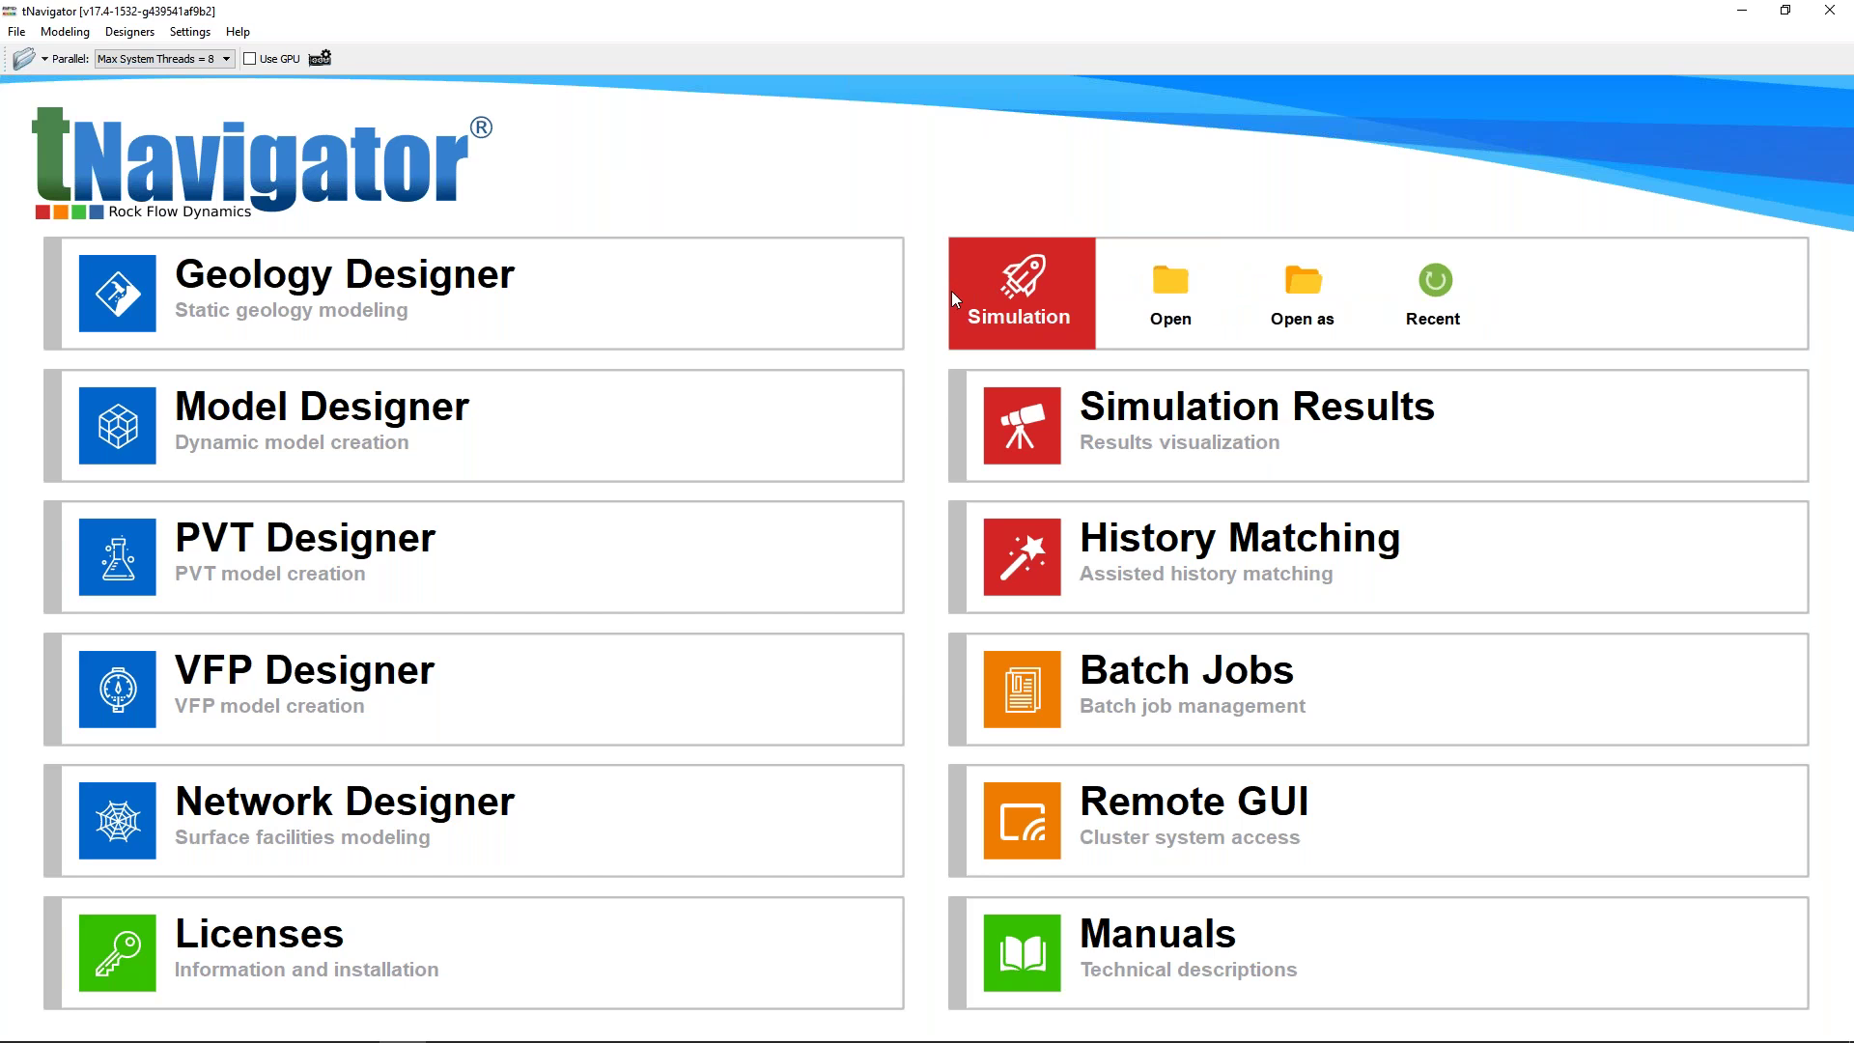
pyautogui.moveTo(964, 552)
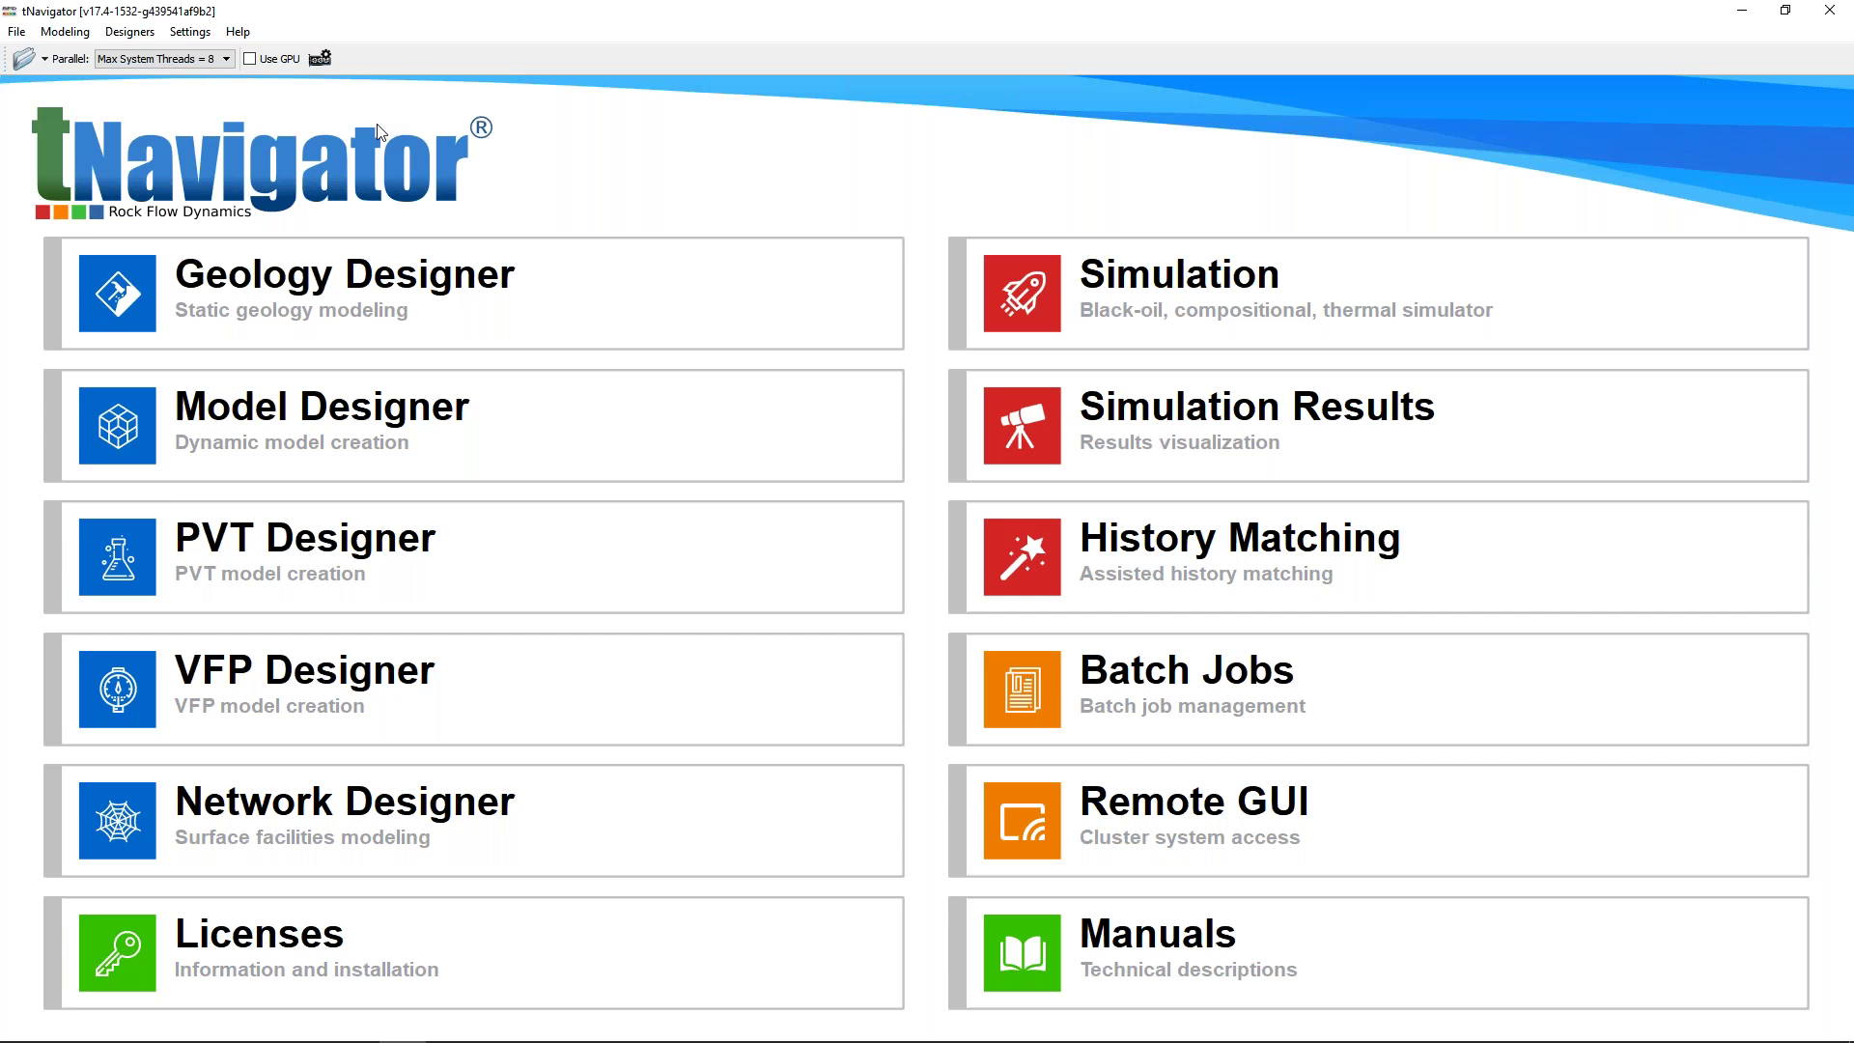
# Check the parallel thread options and the list of available GPUs, and enable GPU use for calculations
pyautogui.click(226, 60)
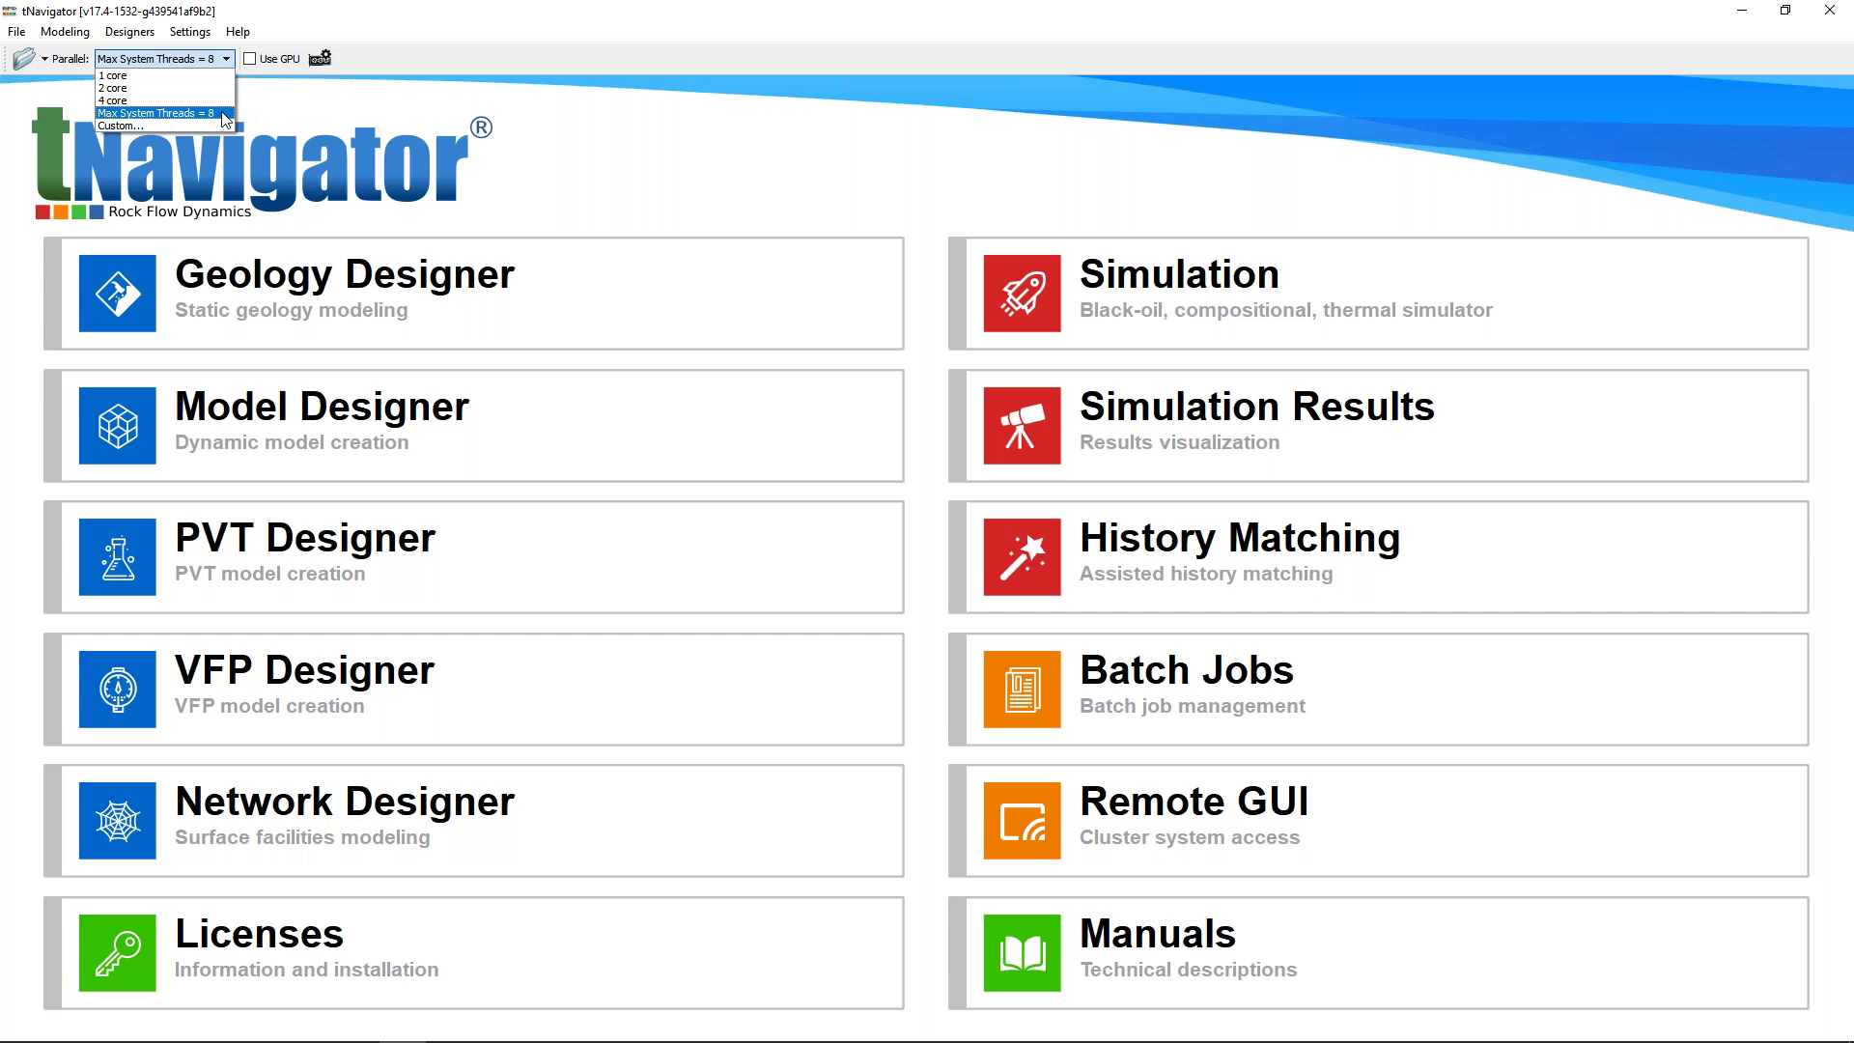
pyautogui.click(274, 97)
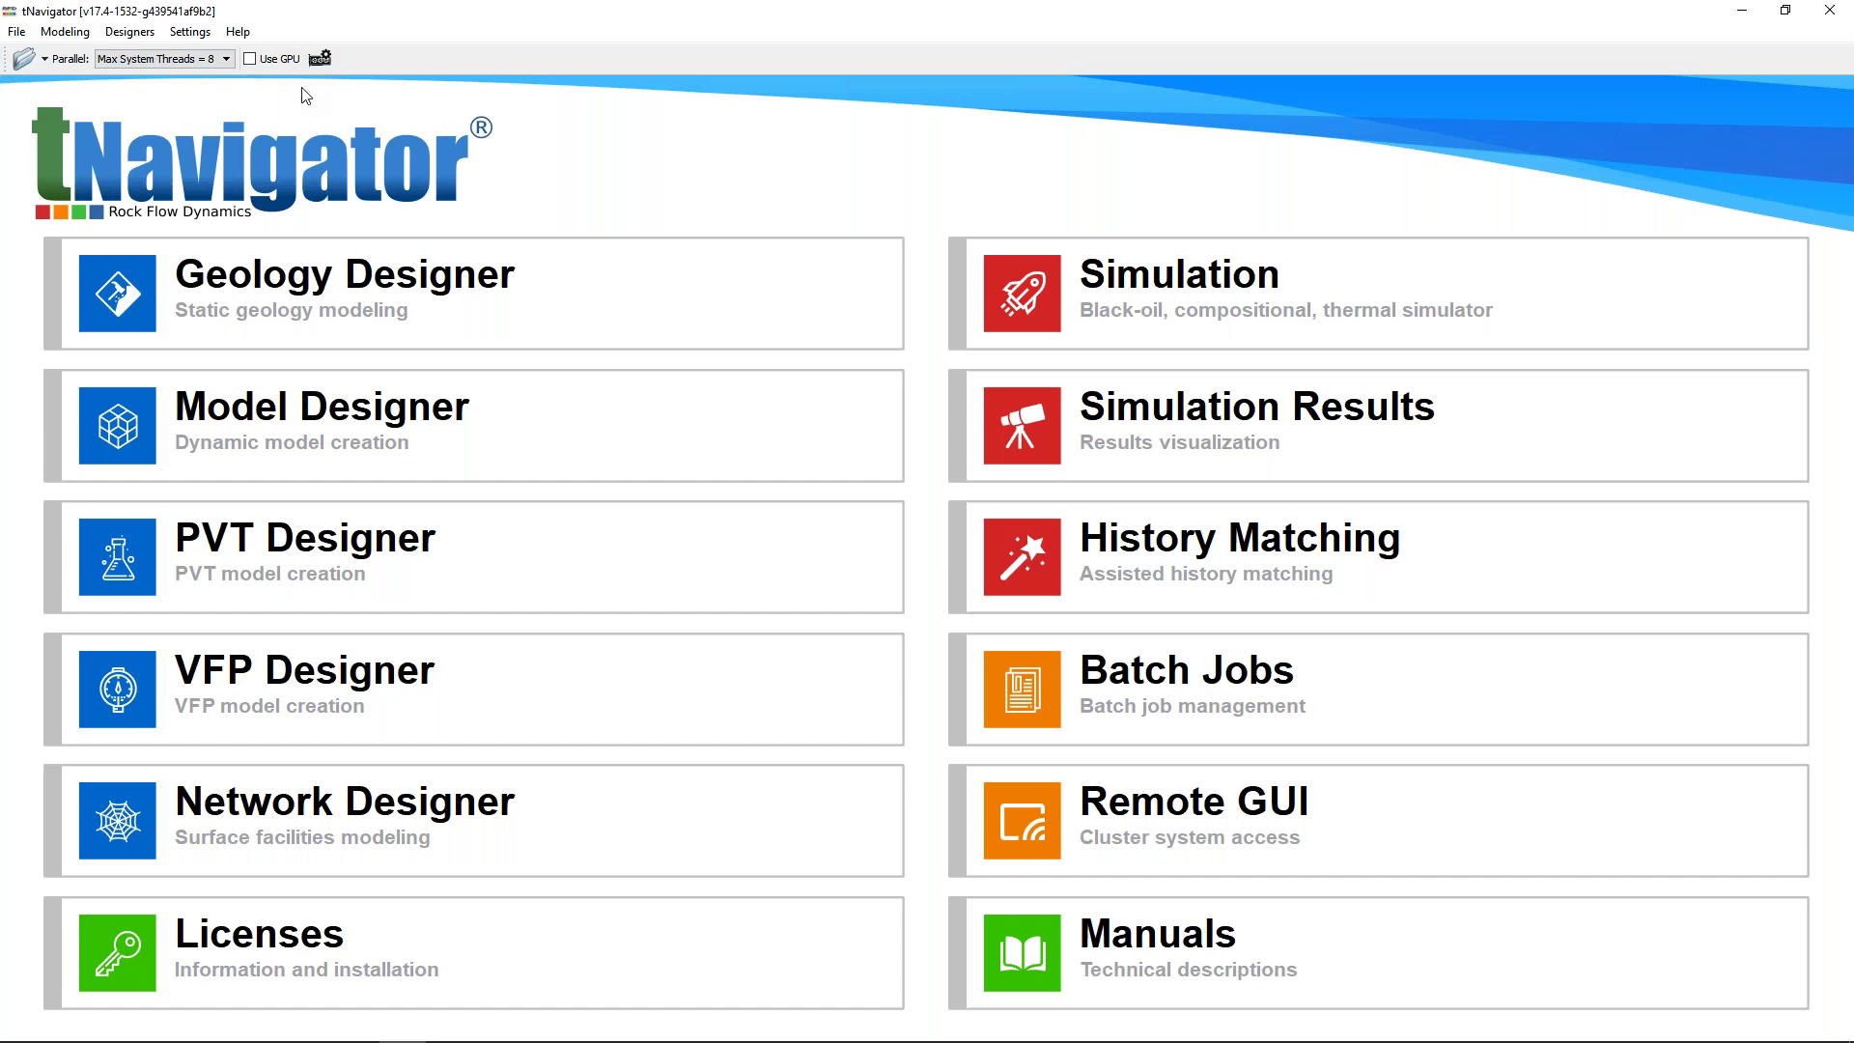
pyautogui.click(320, 59)
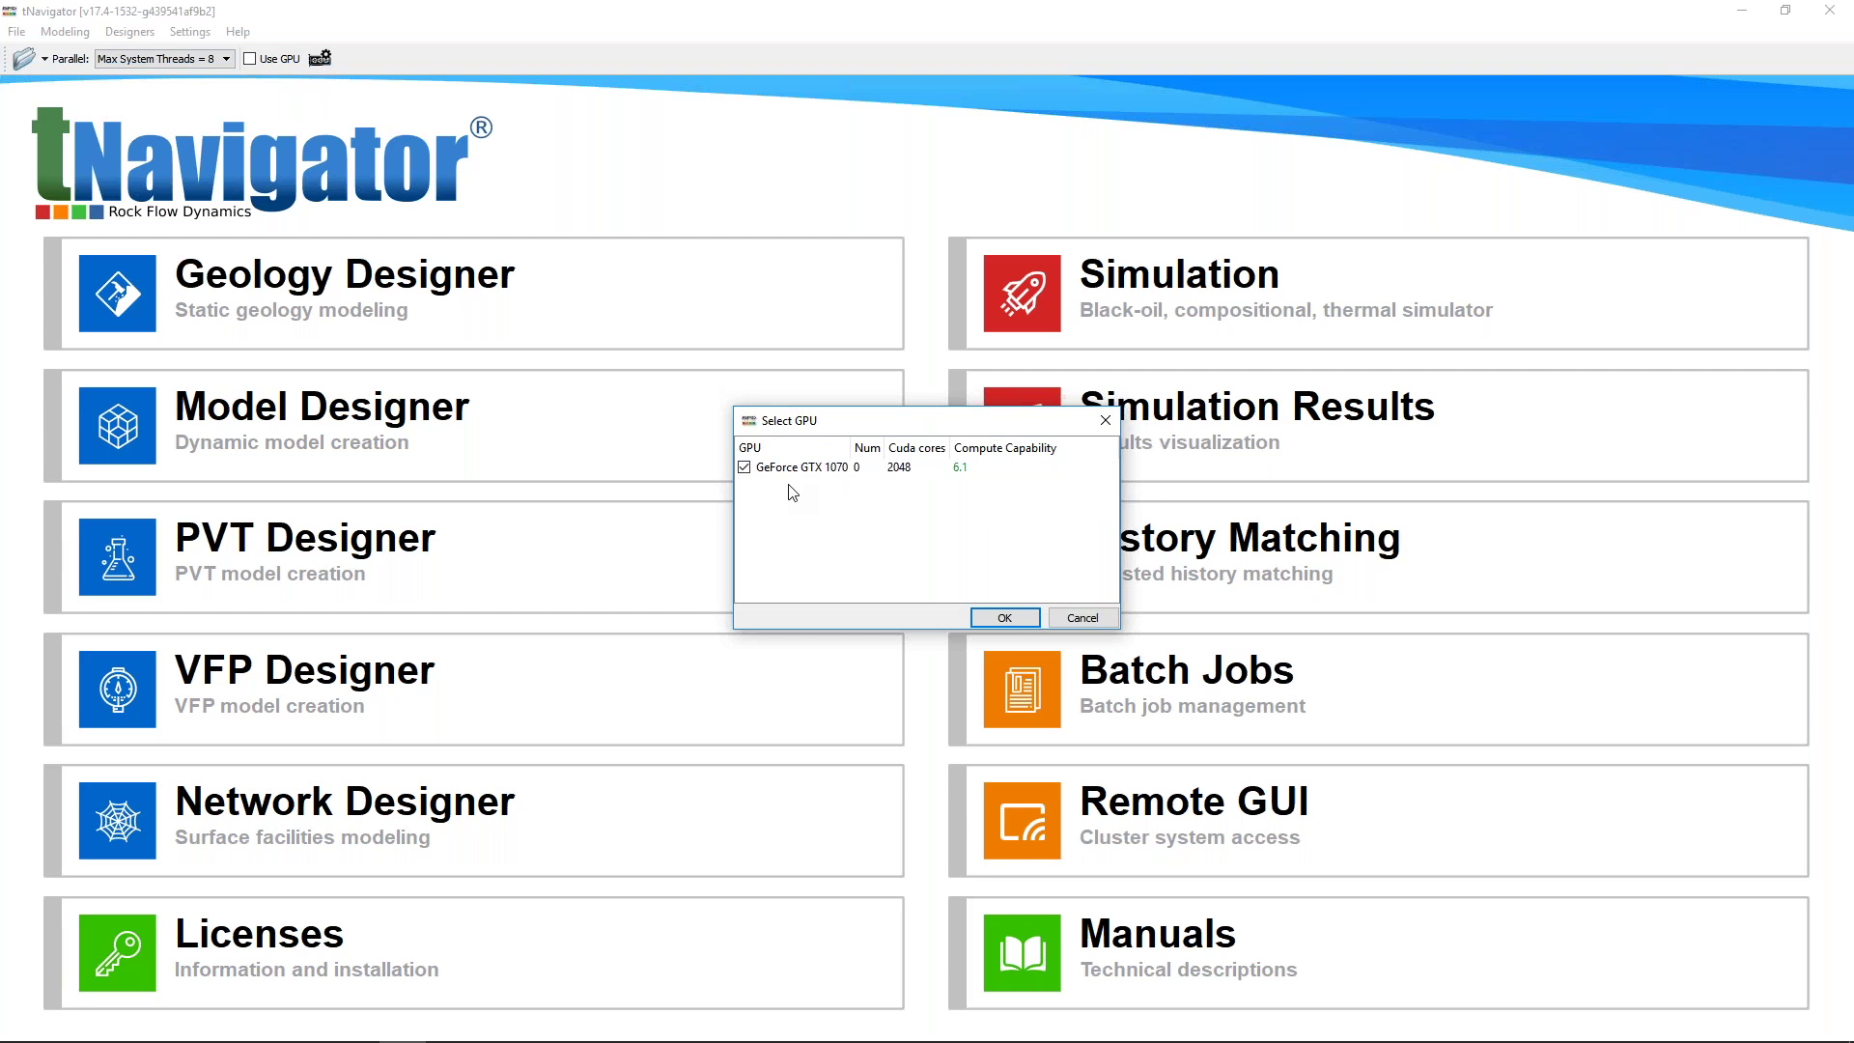
pyautogui.click(1082, 619)
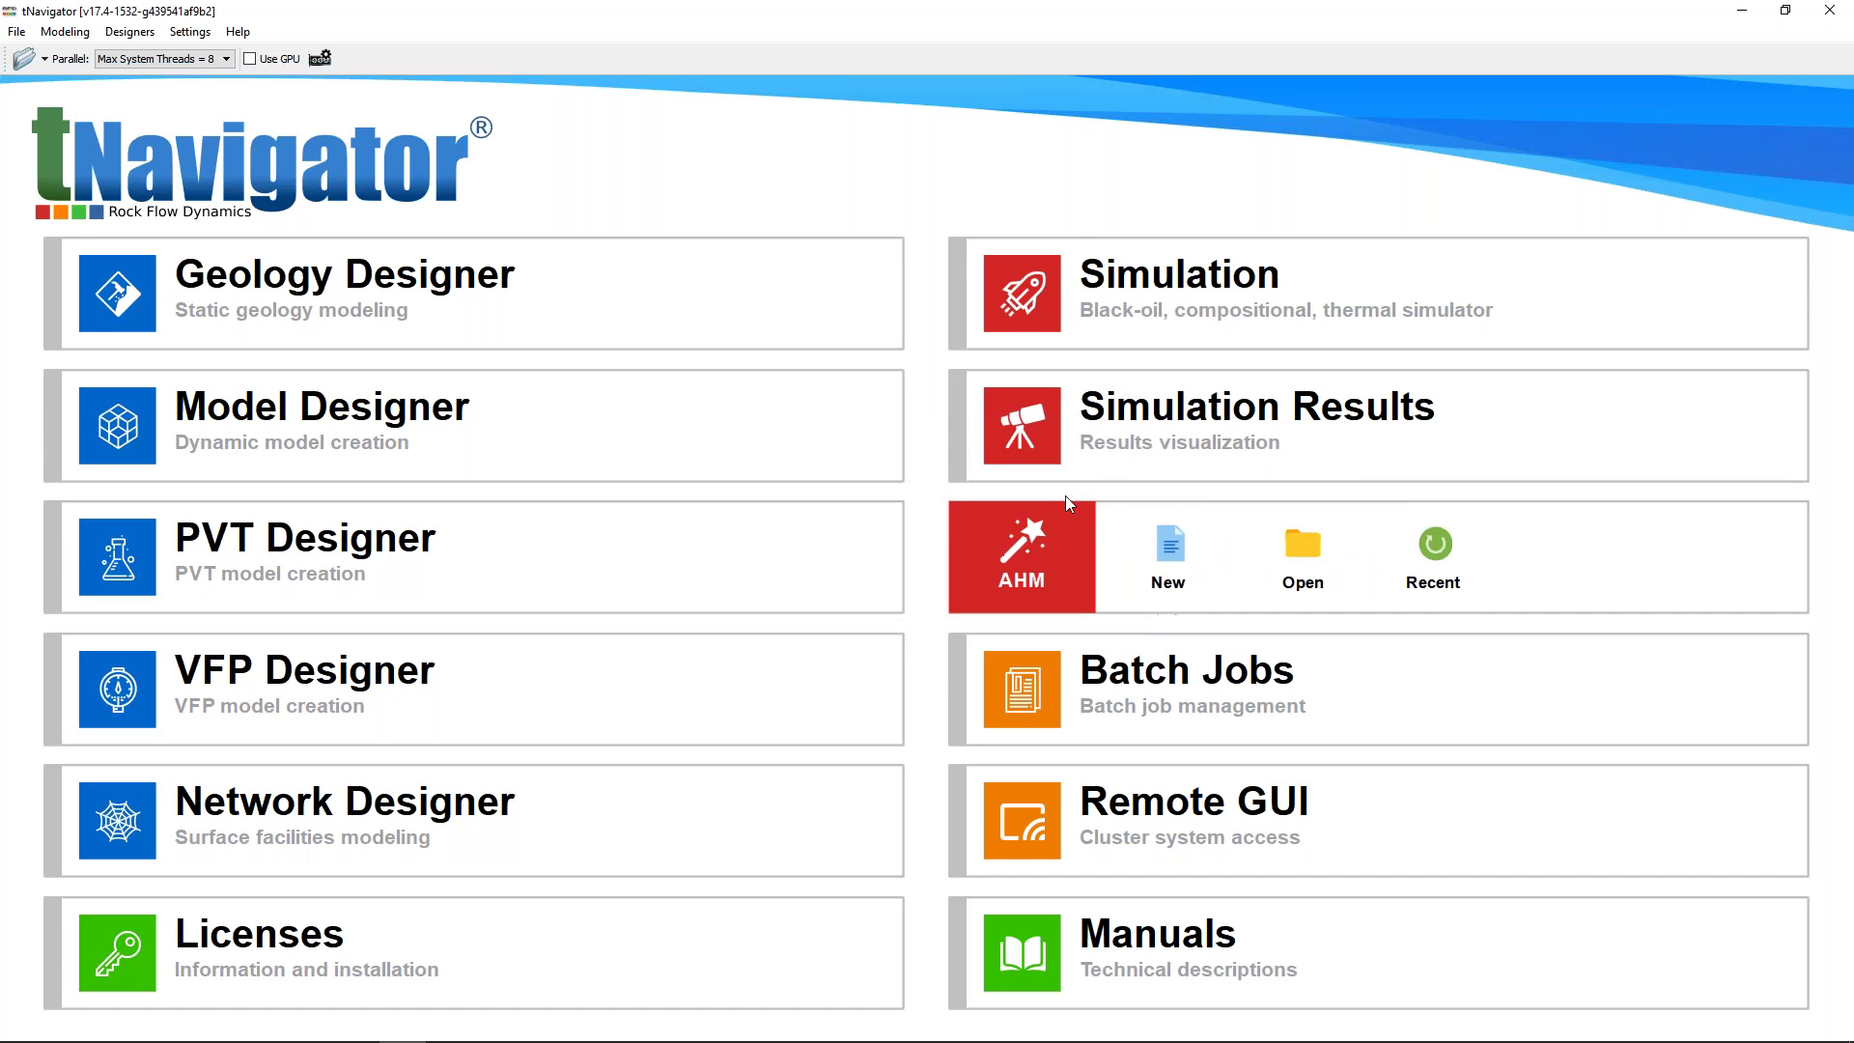
pyautogui.click(250, 61)
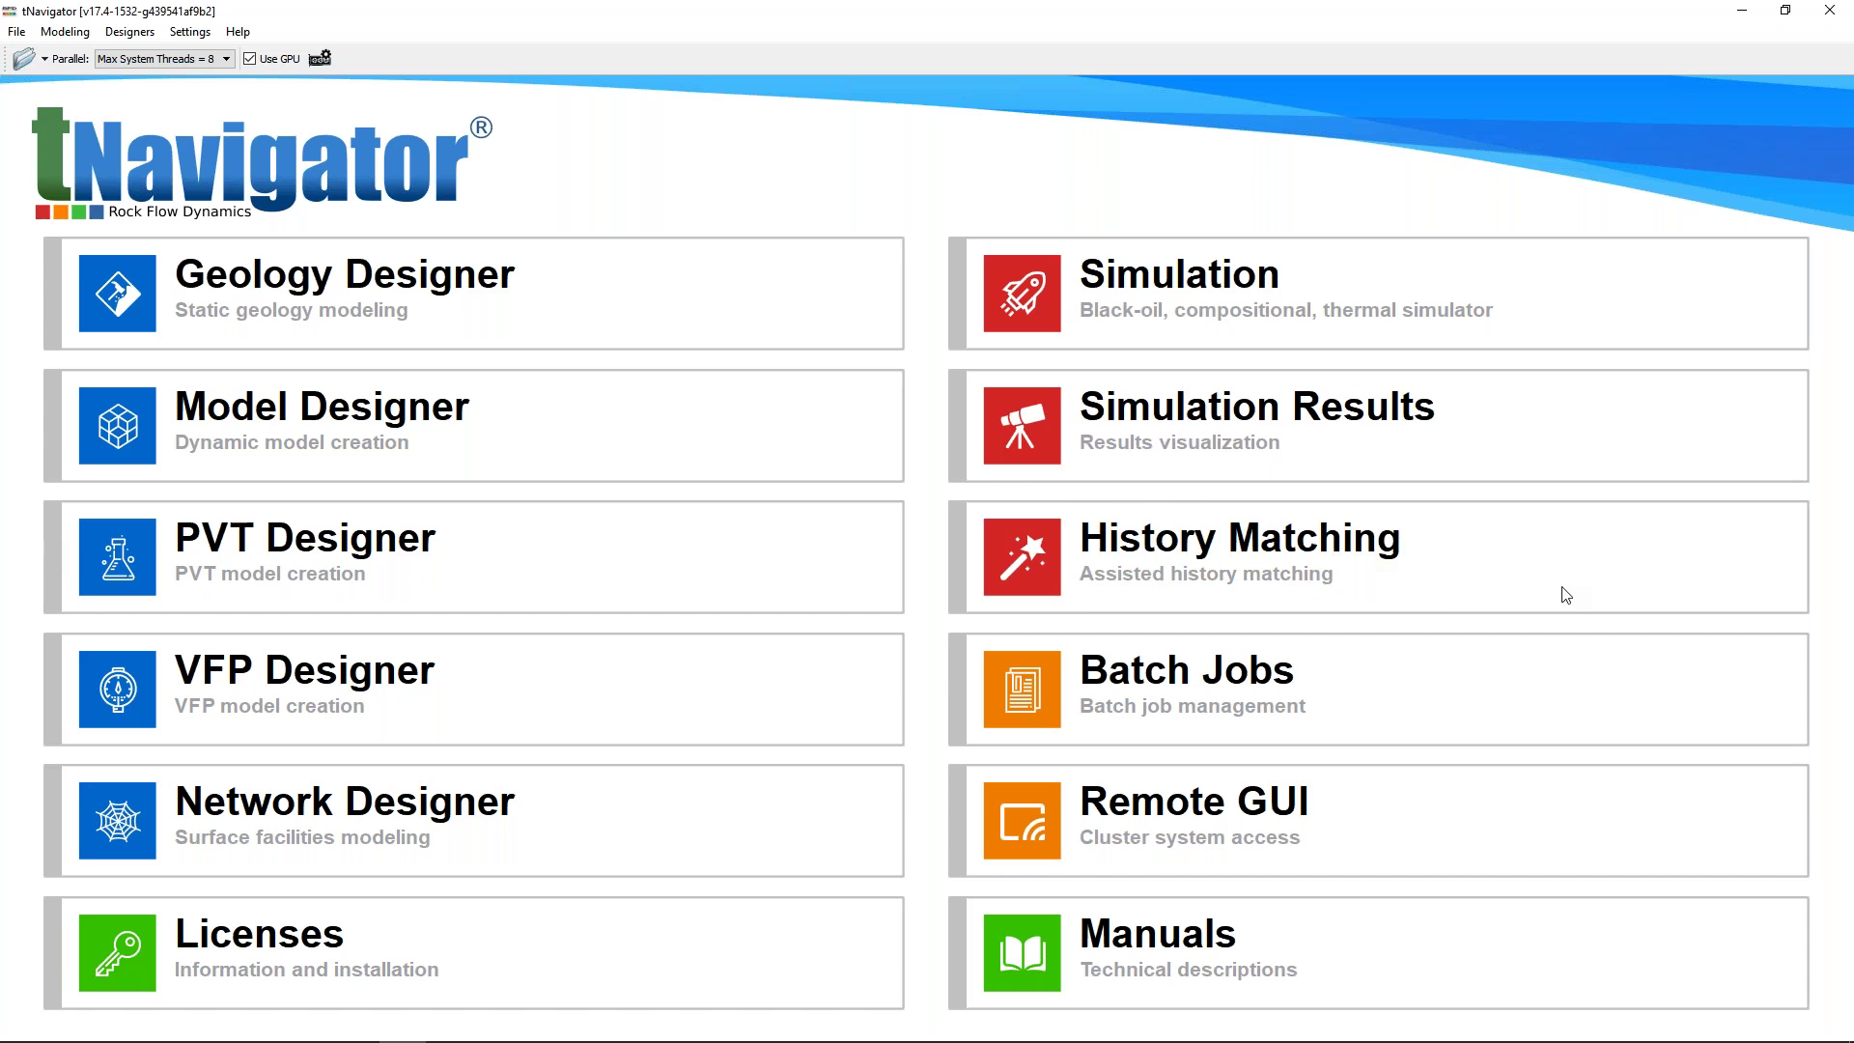
# Open the simulation model BLACK_OIL_DEMO.DATA from the Webinar Model MASTER folder
pyautogui.moveTo(1159, 261)
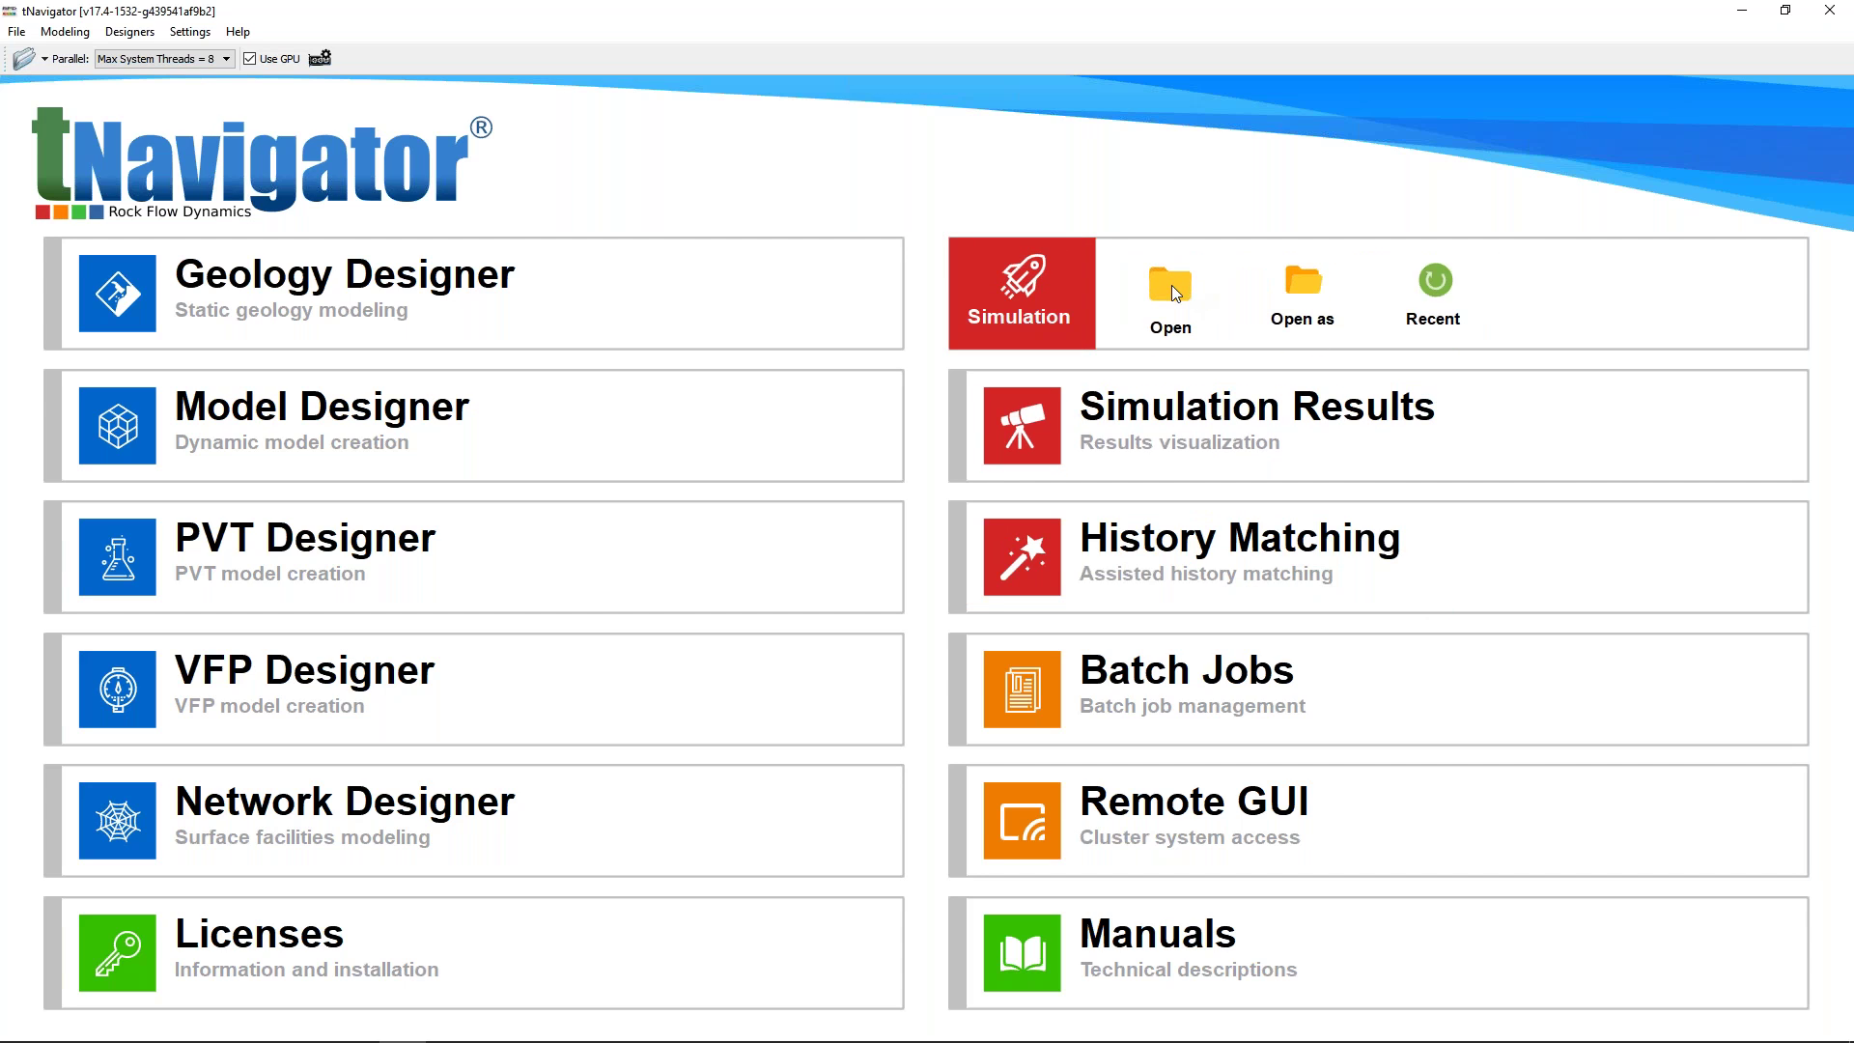
pyautogui.click(1166, 290)
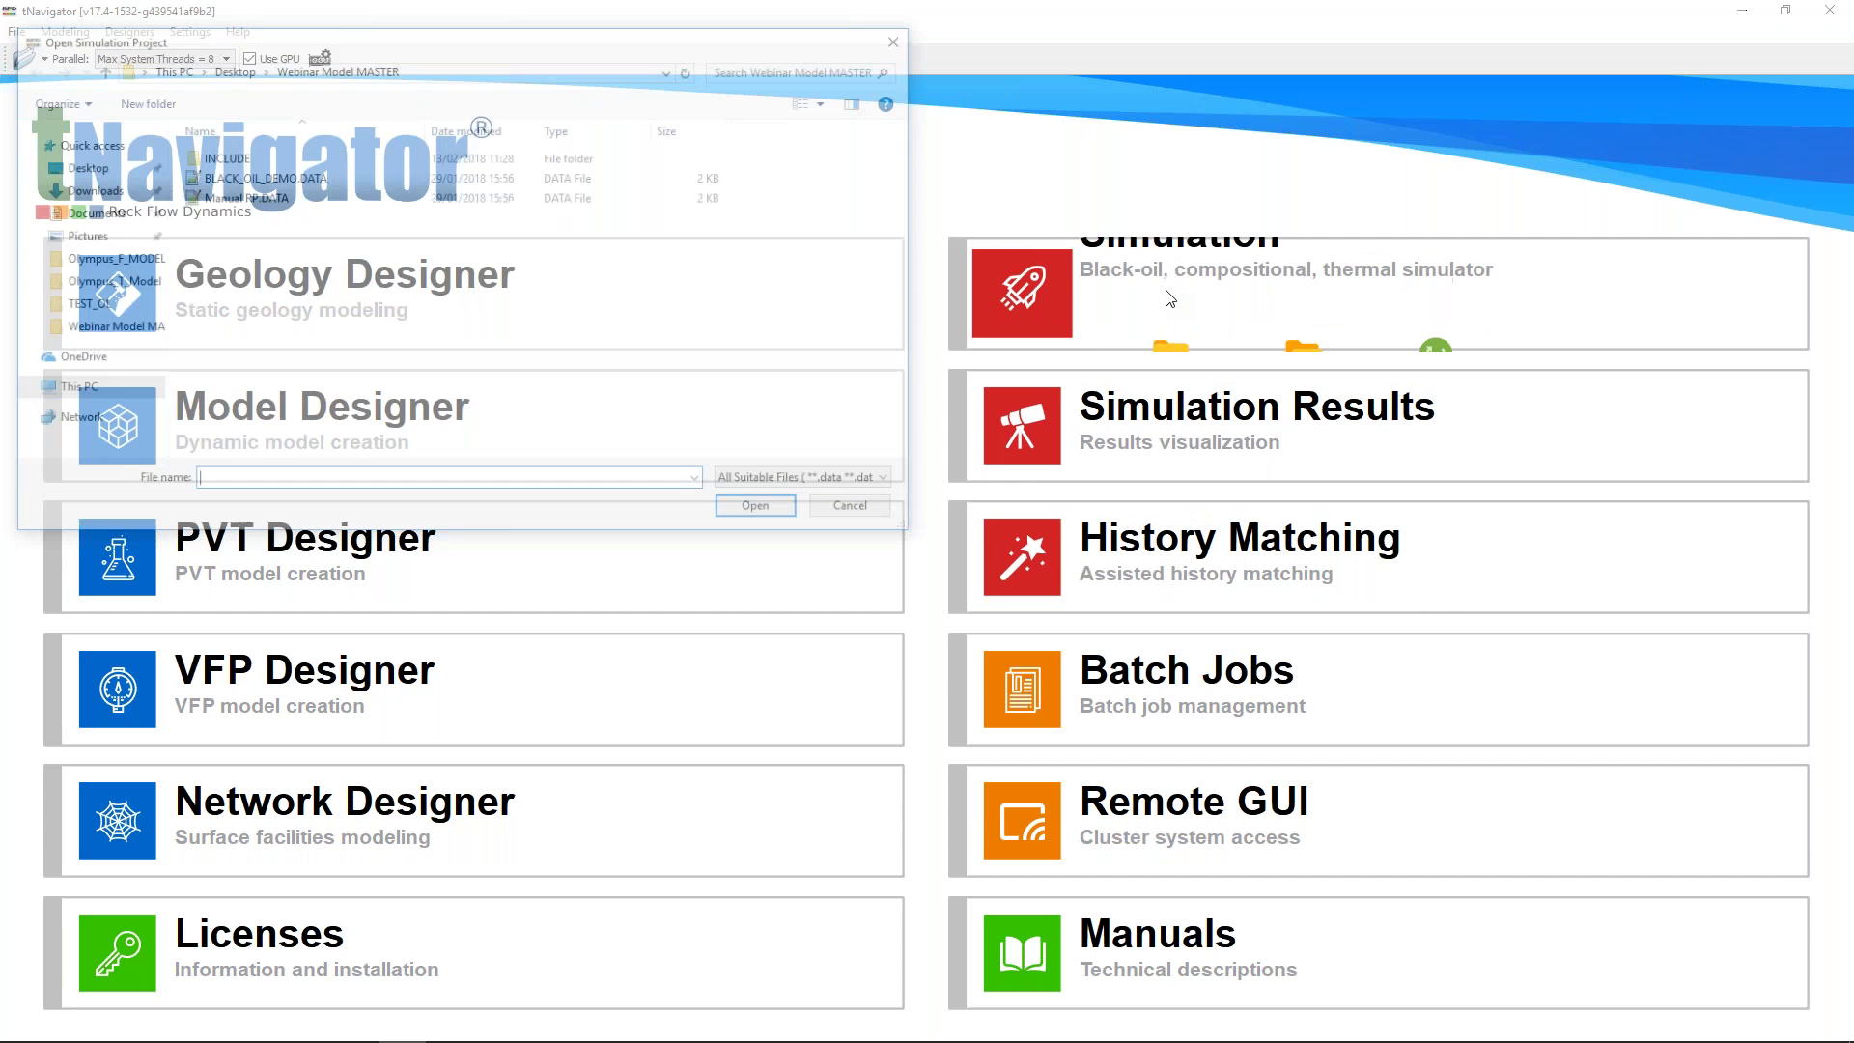
pyautogui.click(295, 179)
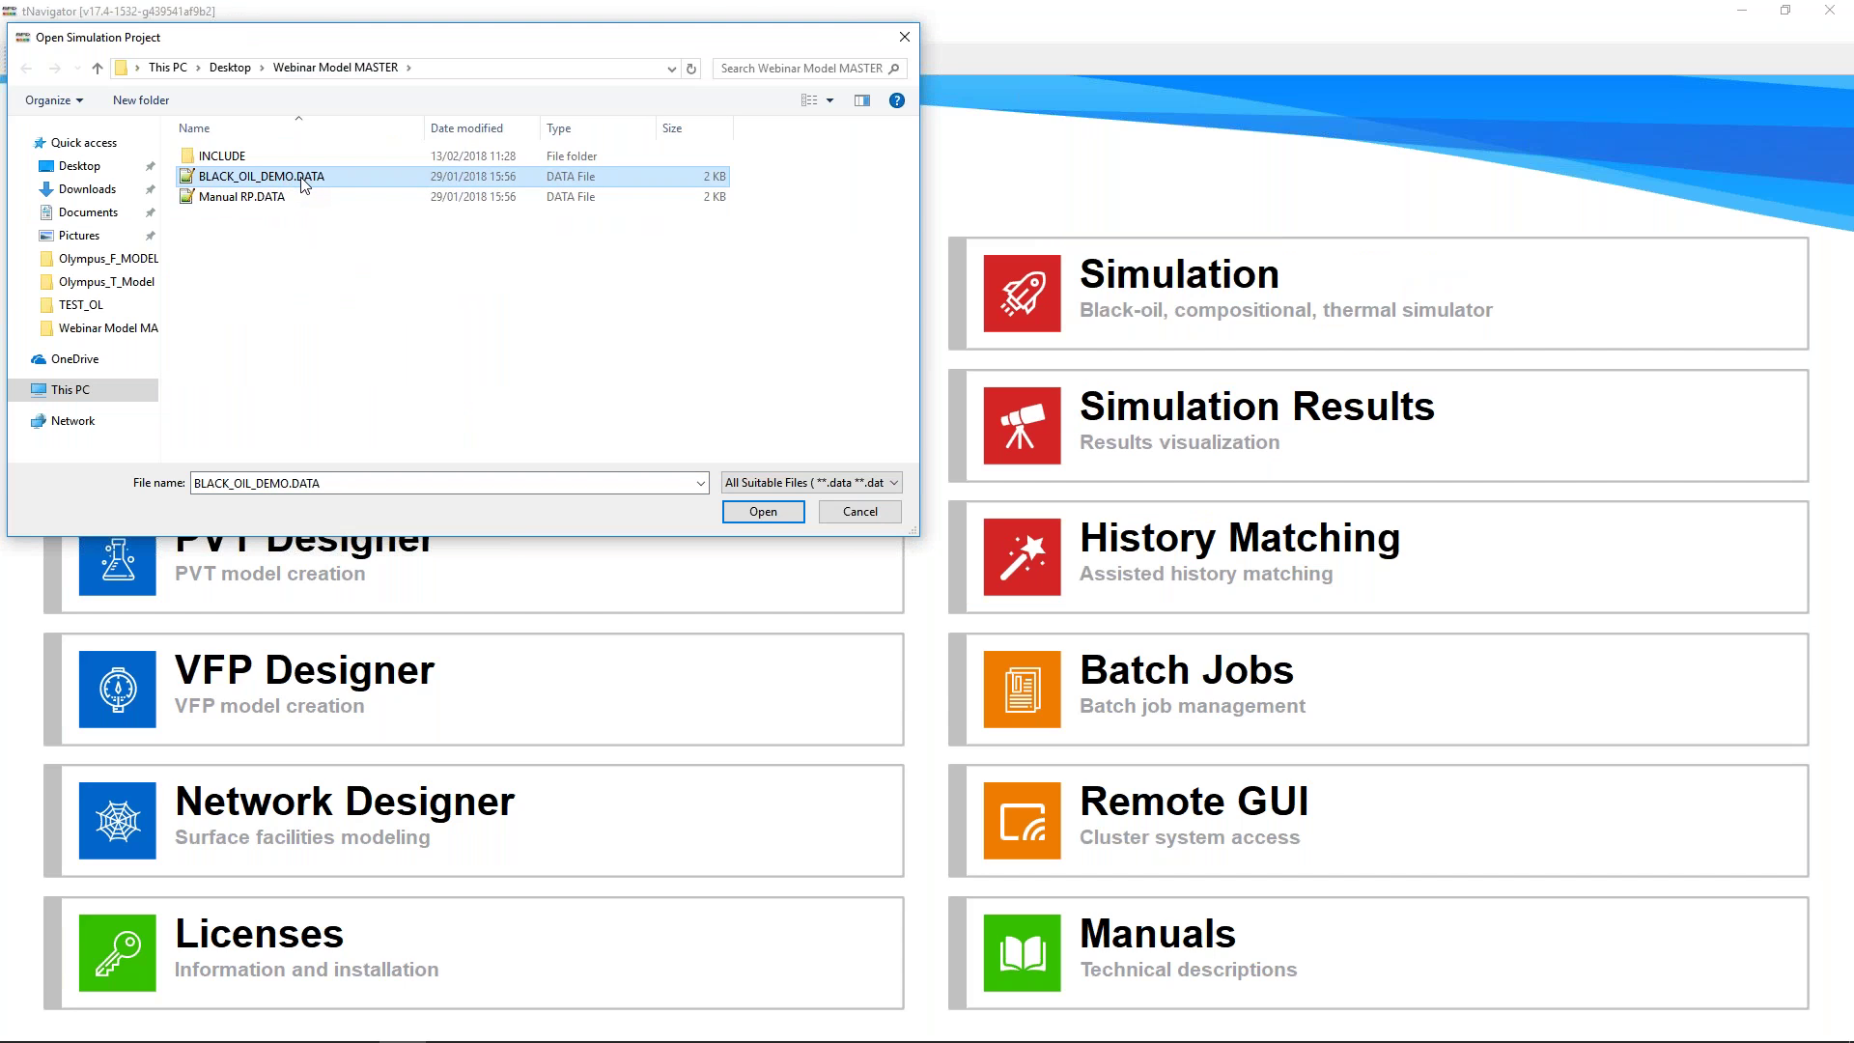
pyautogui.doubleClick(303, 182)
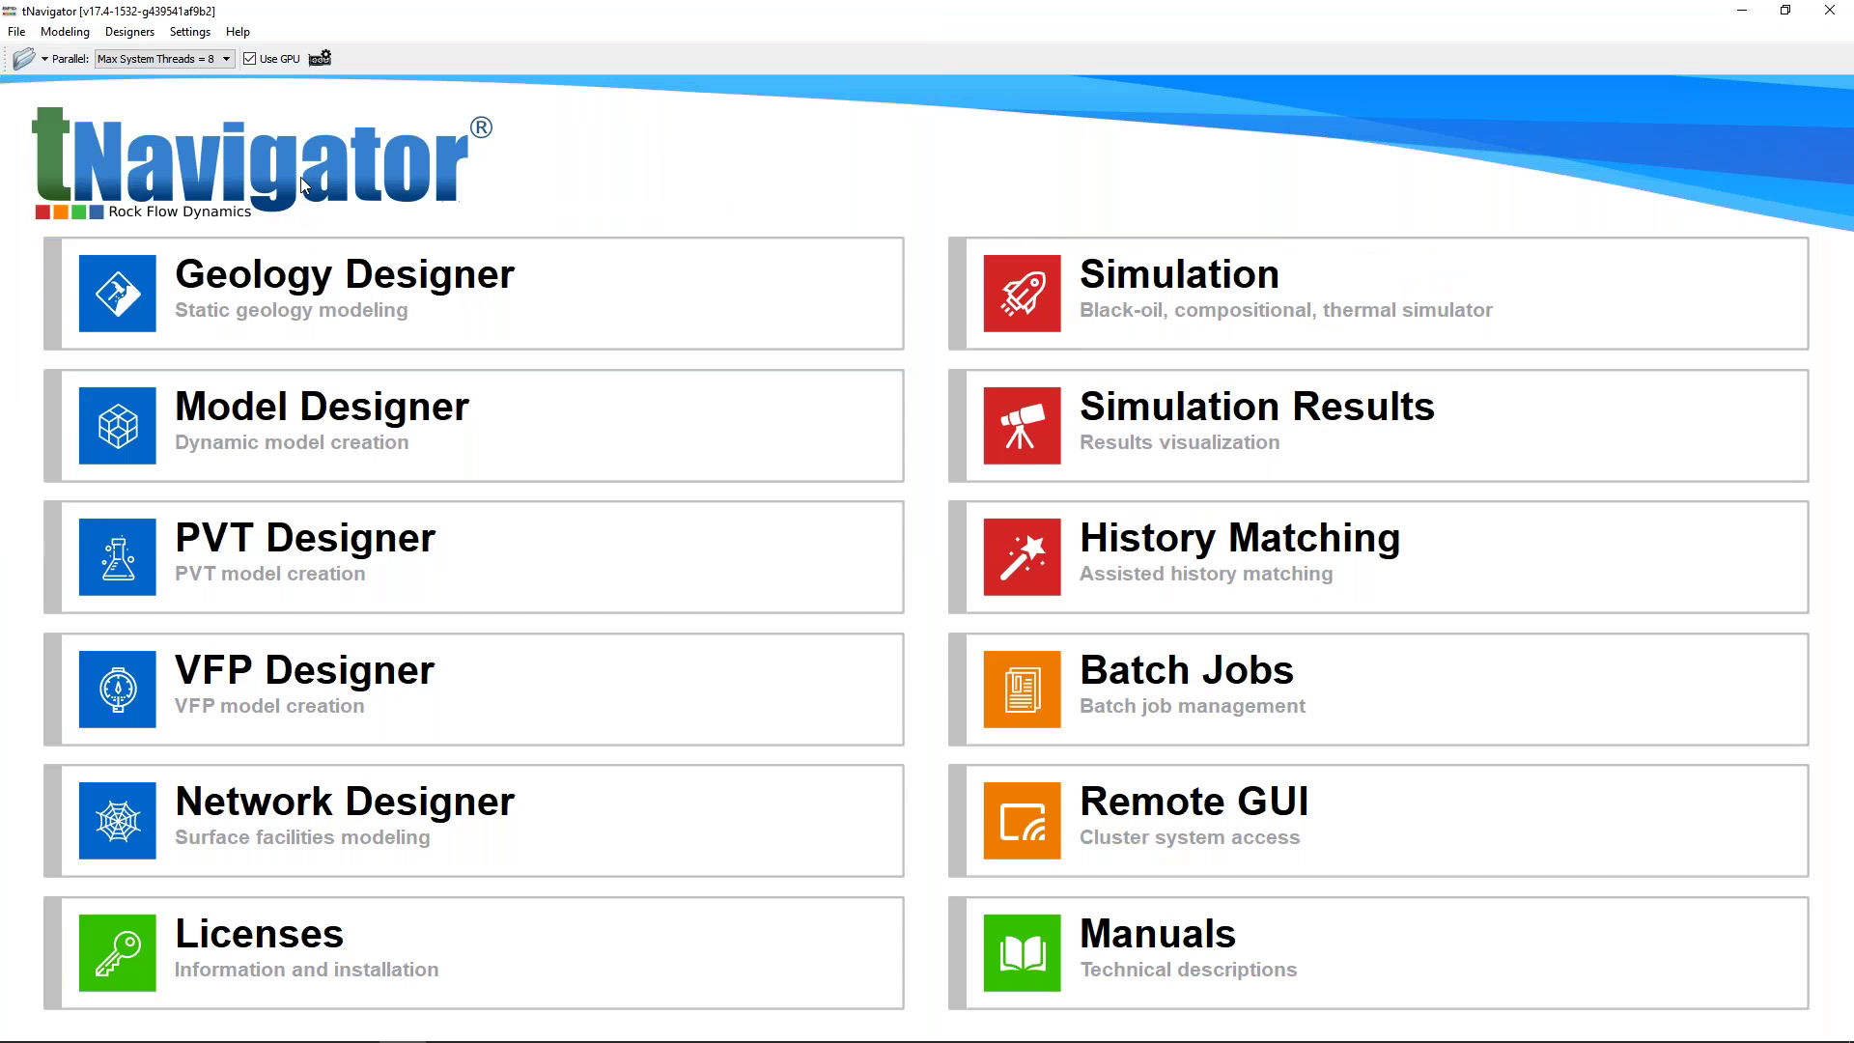
pyautogui.click(464, 277)
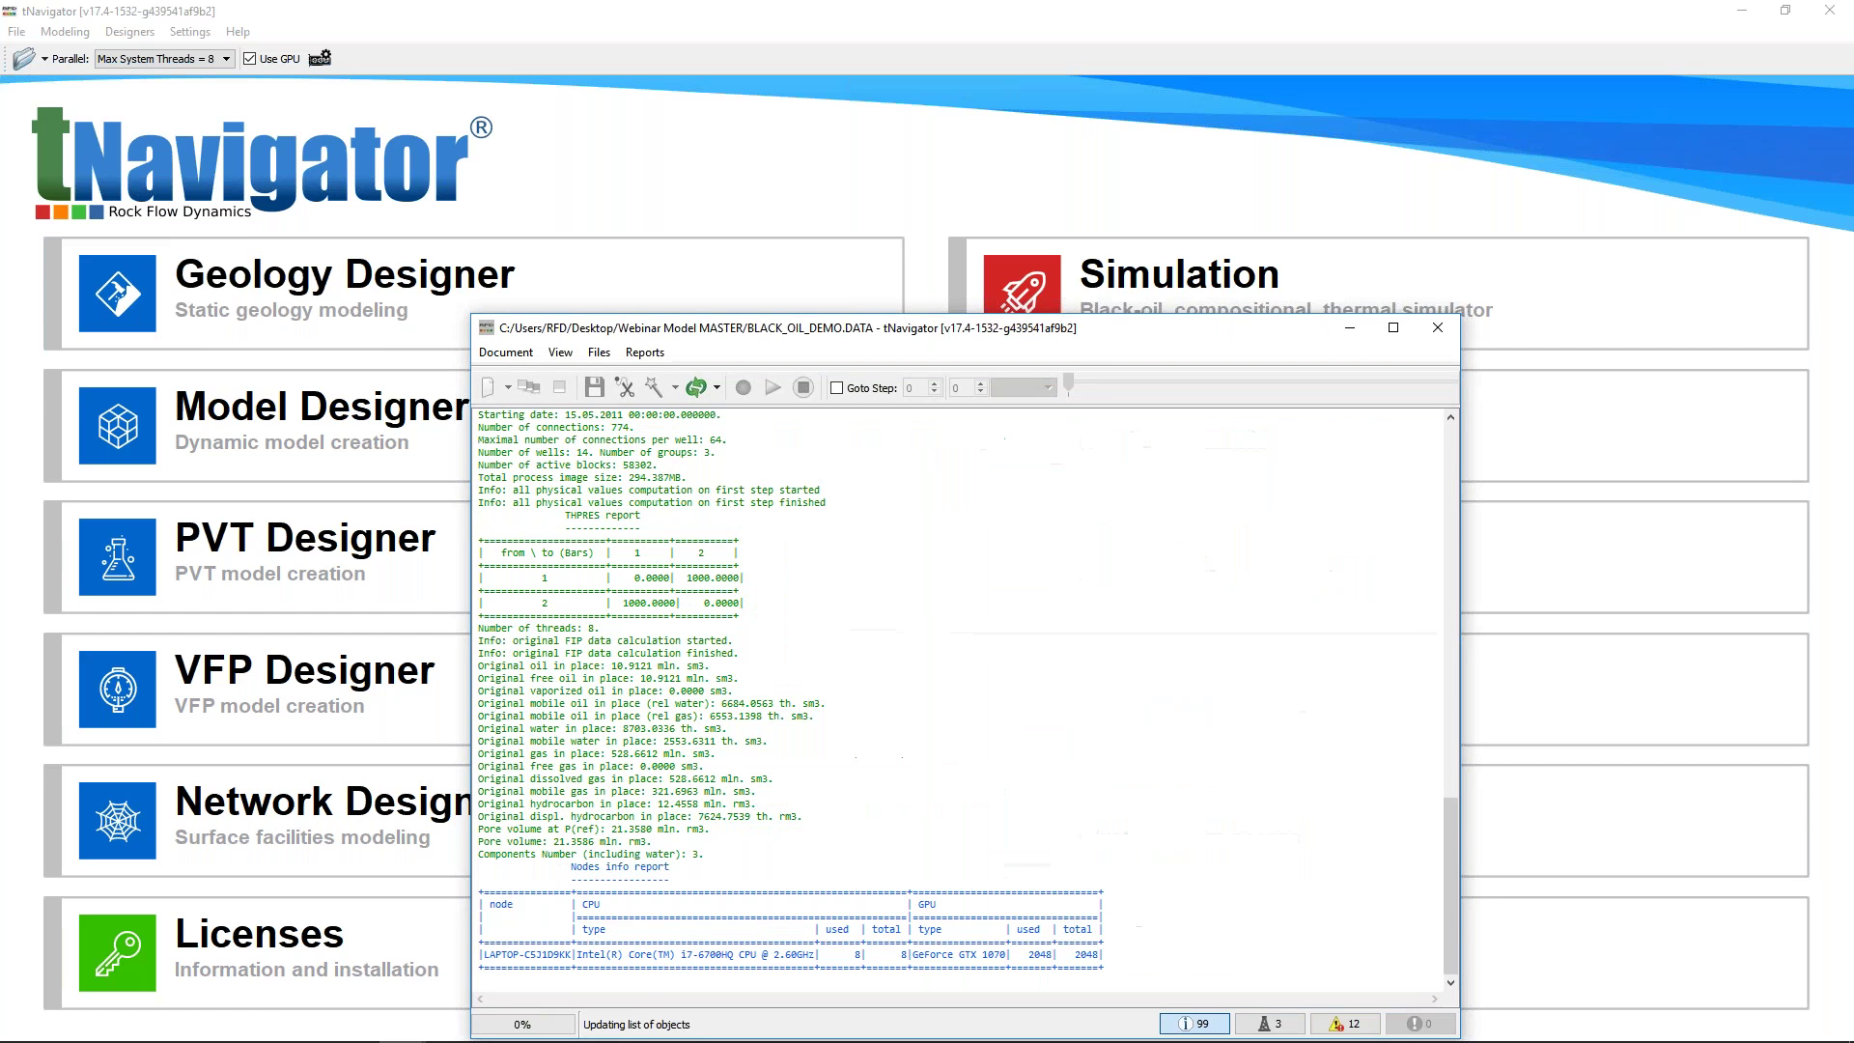
# Maximize the loaded model's window and hide the calculation log below the pressure map
pyautogui.doubleClick(876, 333)
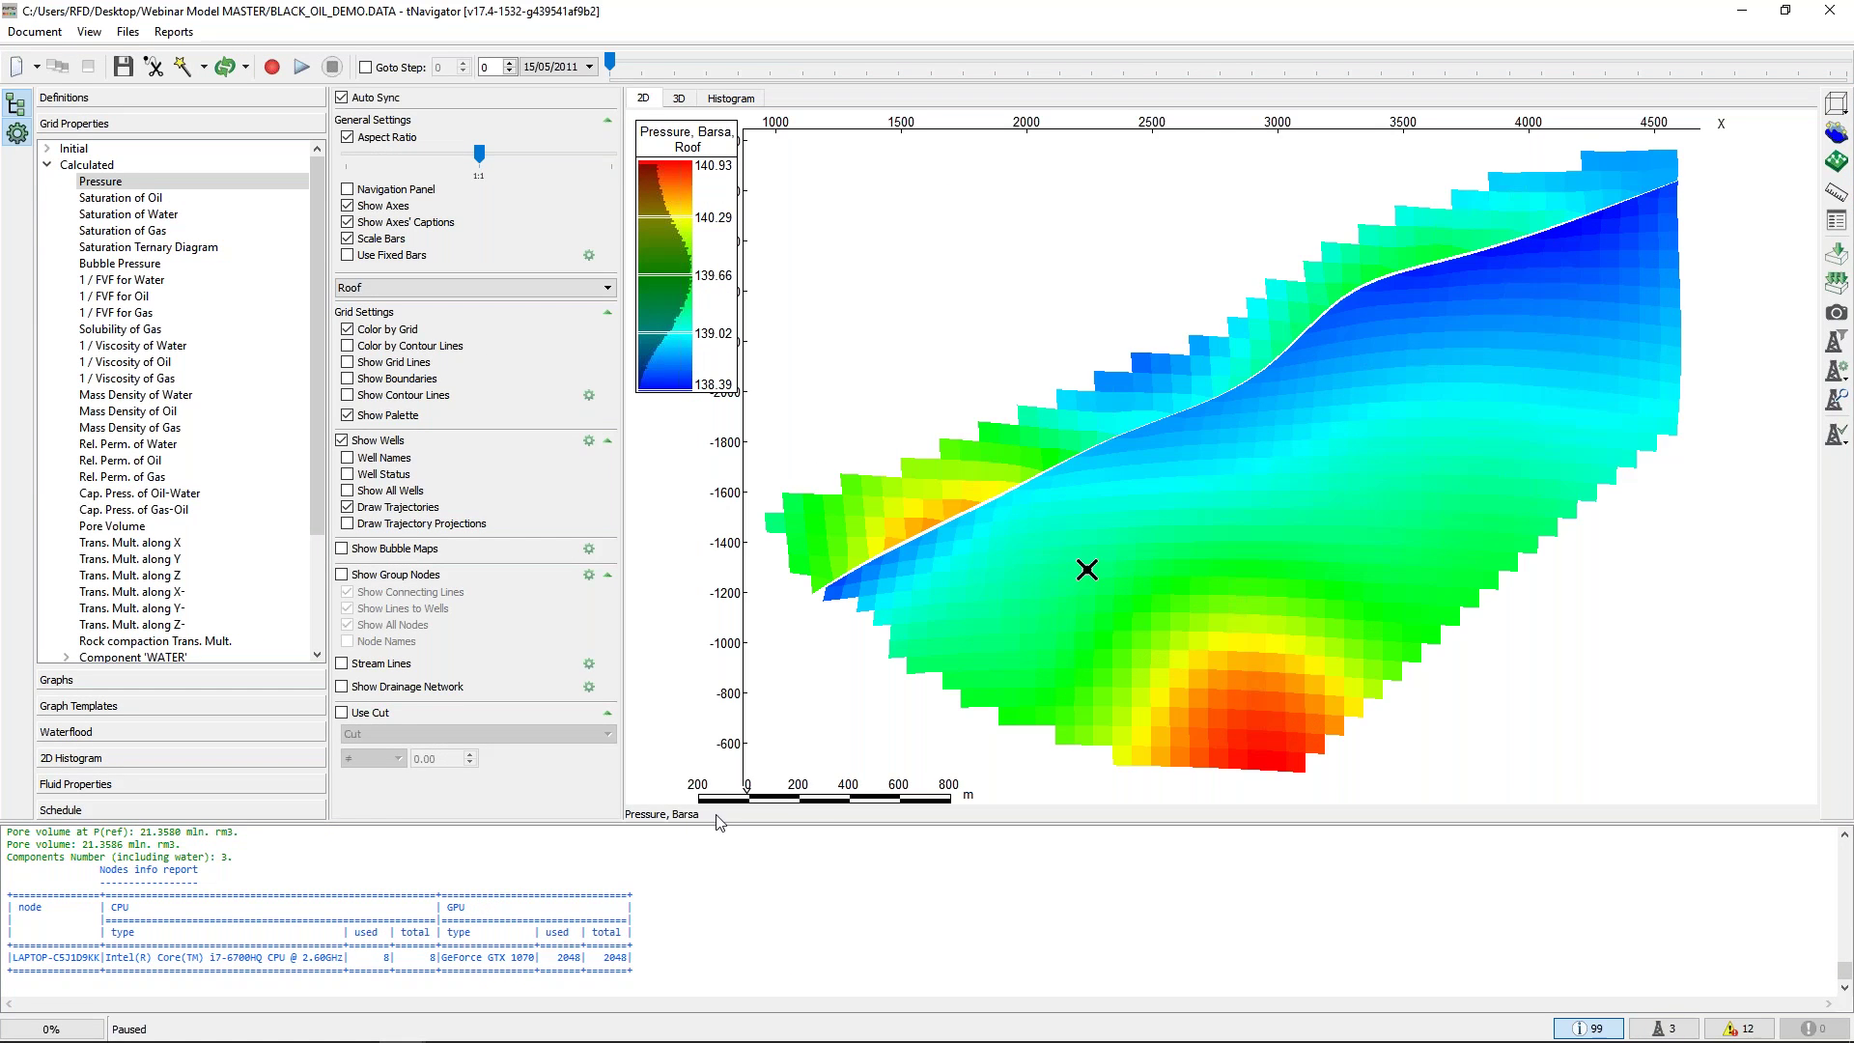
pyautogui.moveTo(808, 828); pyautogui.dragTo(814, 970)
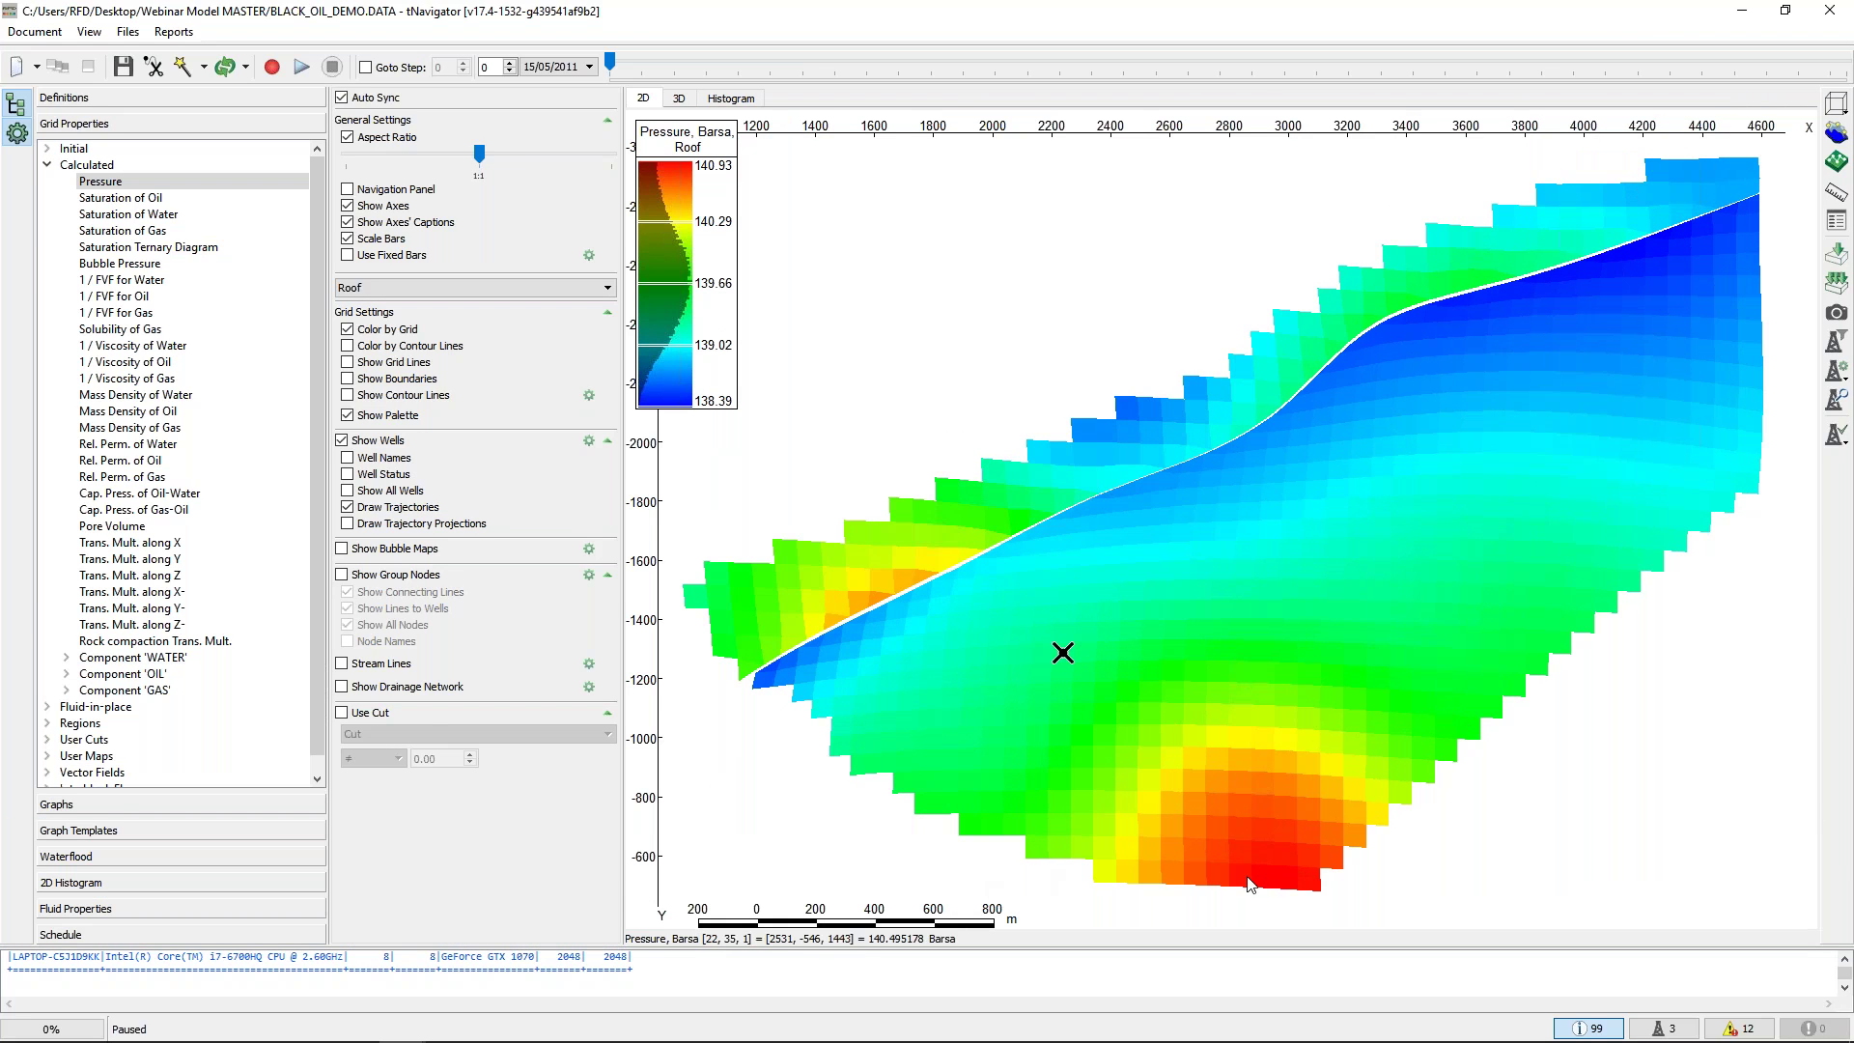
pyautogui.click(1584, 1027)
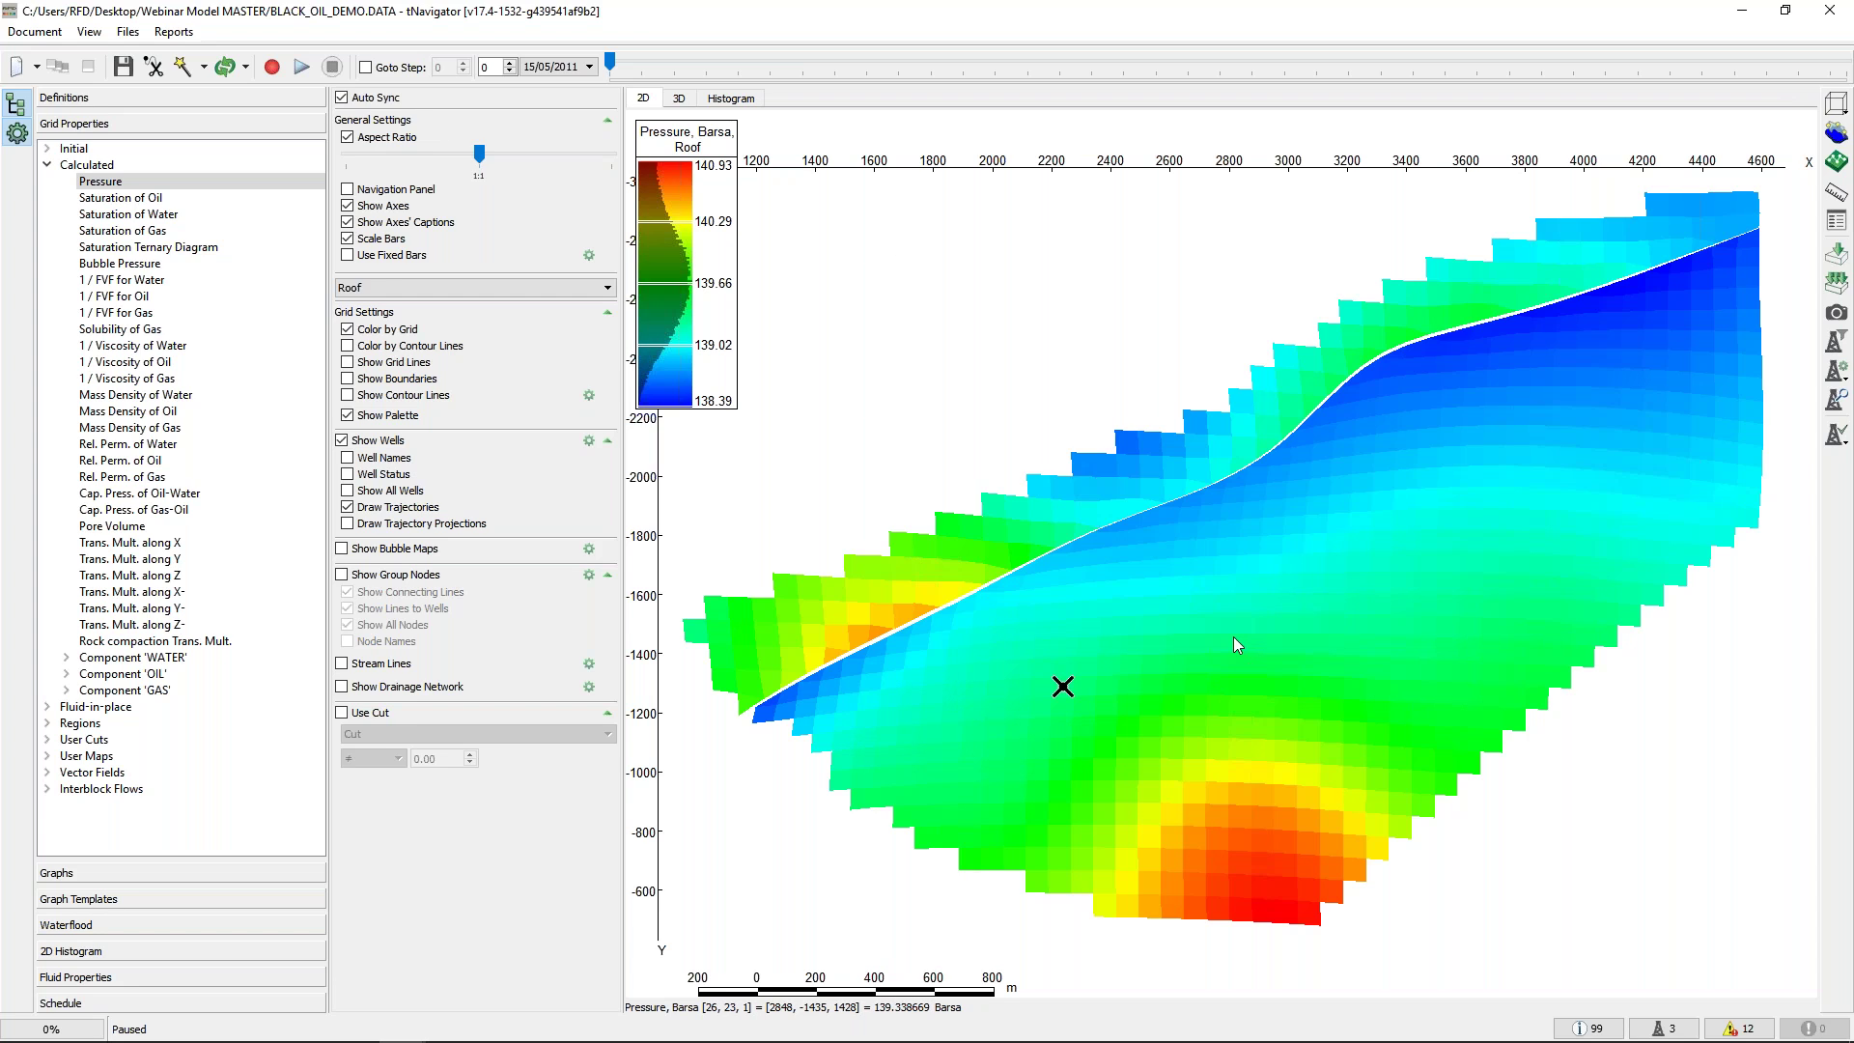
# Examine the roof pressure map in 2D, and display the pressure property on the 3D model
pyautogui.moveTo(1212, 657); pyautogui.dragTo(1149, 608)
pyautogui.scroll(2, 1156, 596)
pyautogui.scroll(-1, 1156, 605)
pyautogui.scroll(3, 1158, 598)
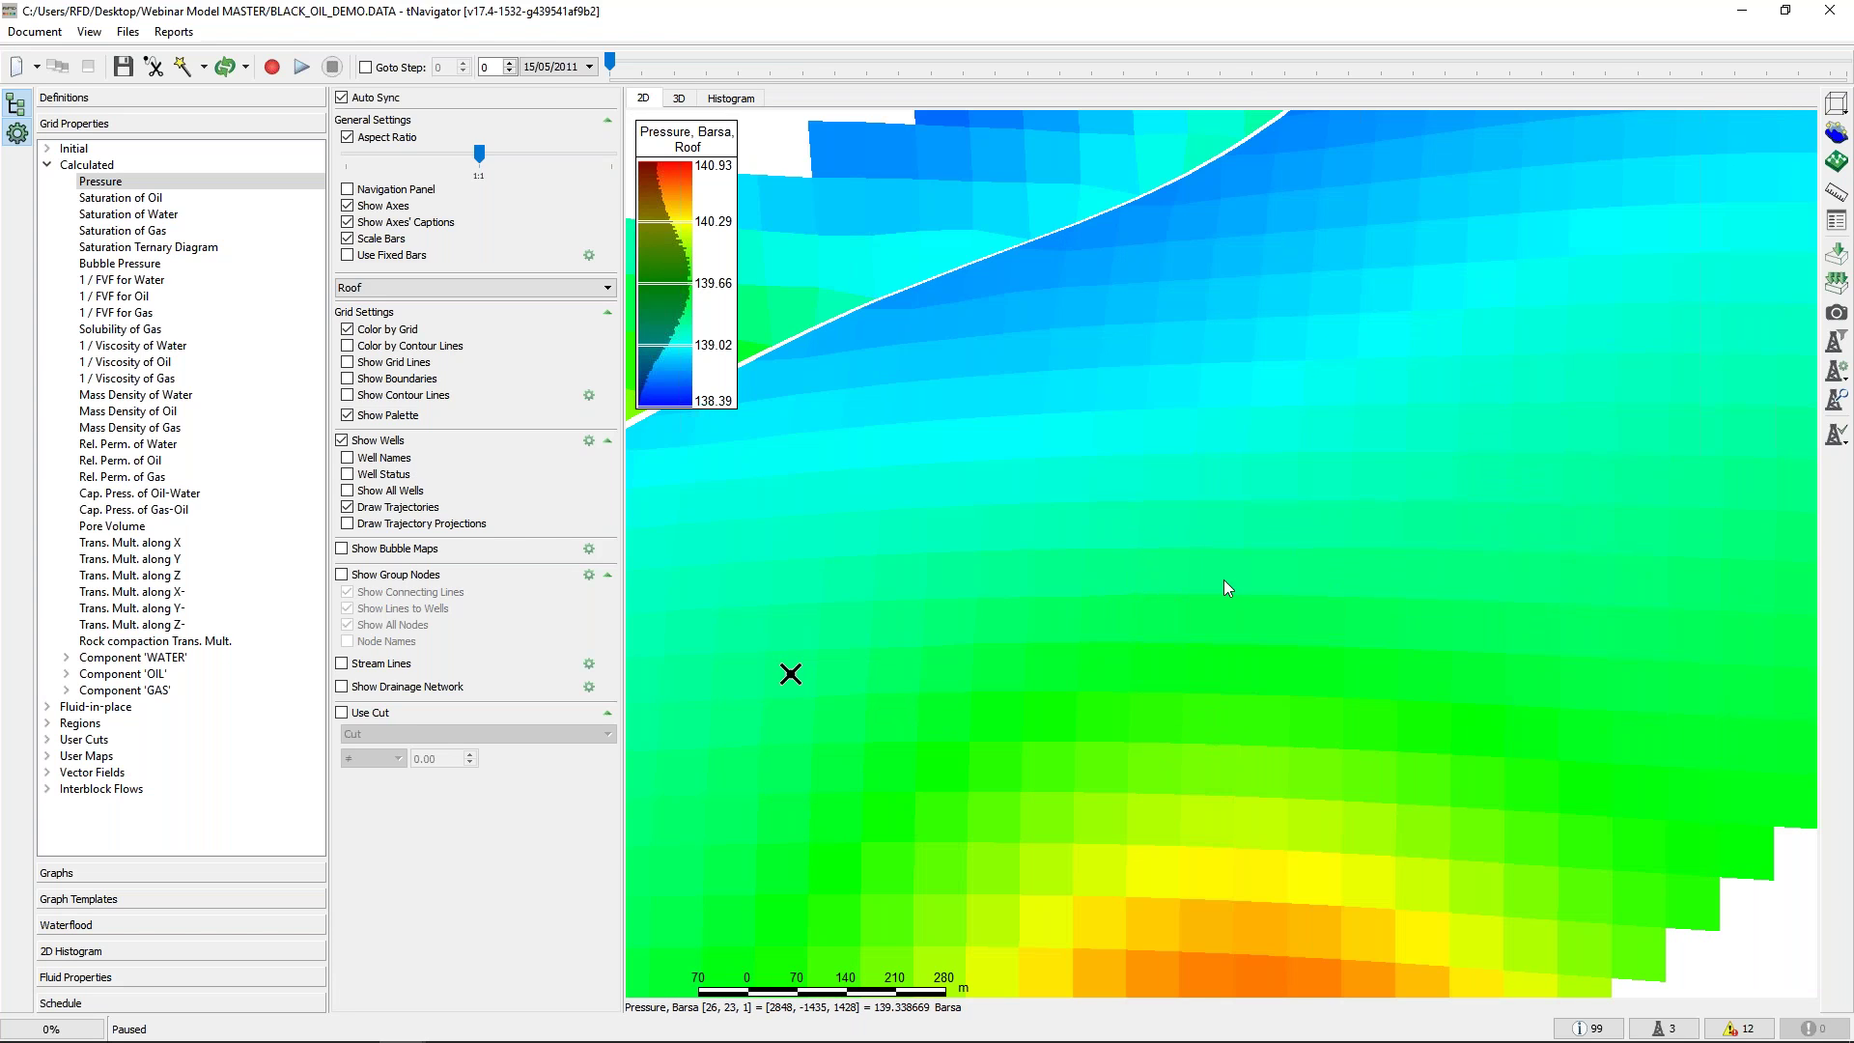
pyautogui.scroll(-5, 1225, 588)
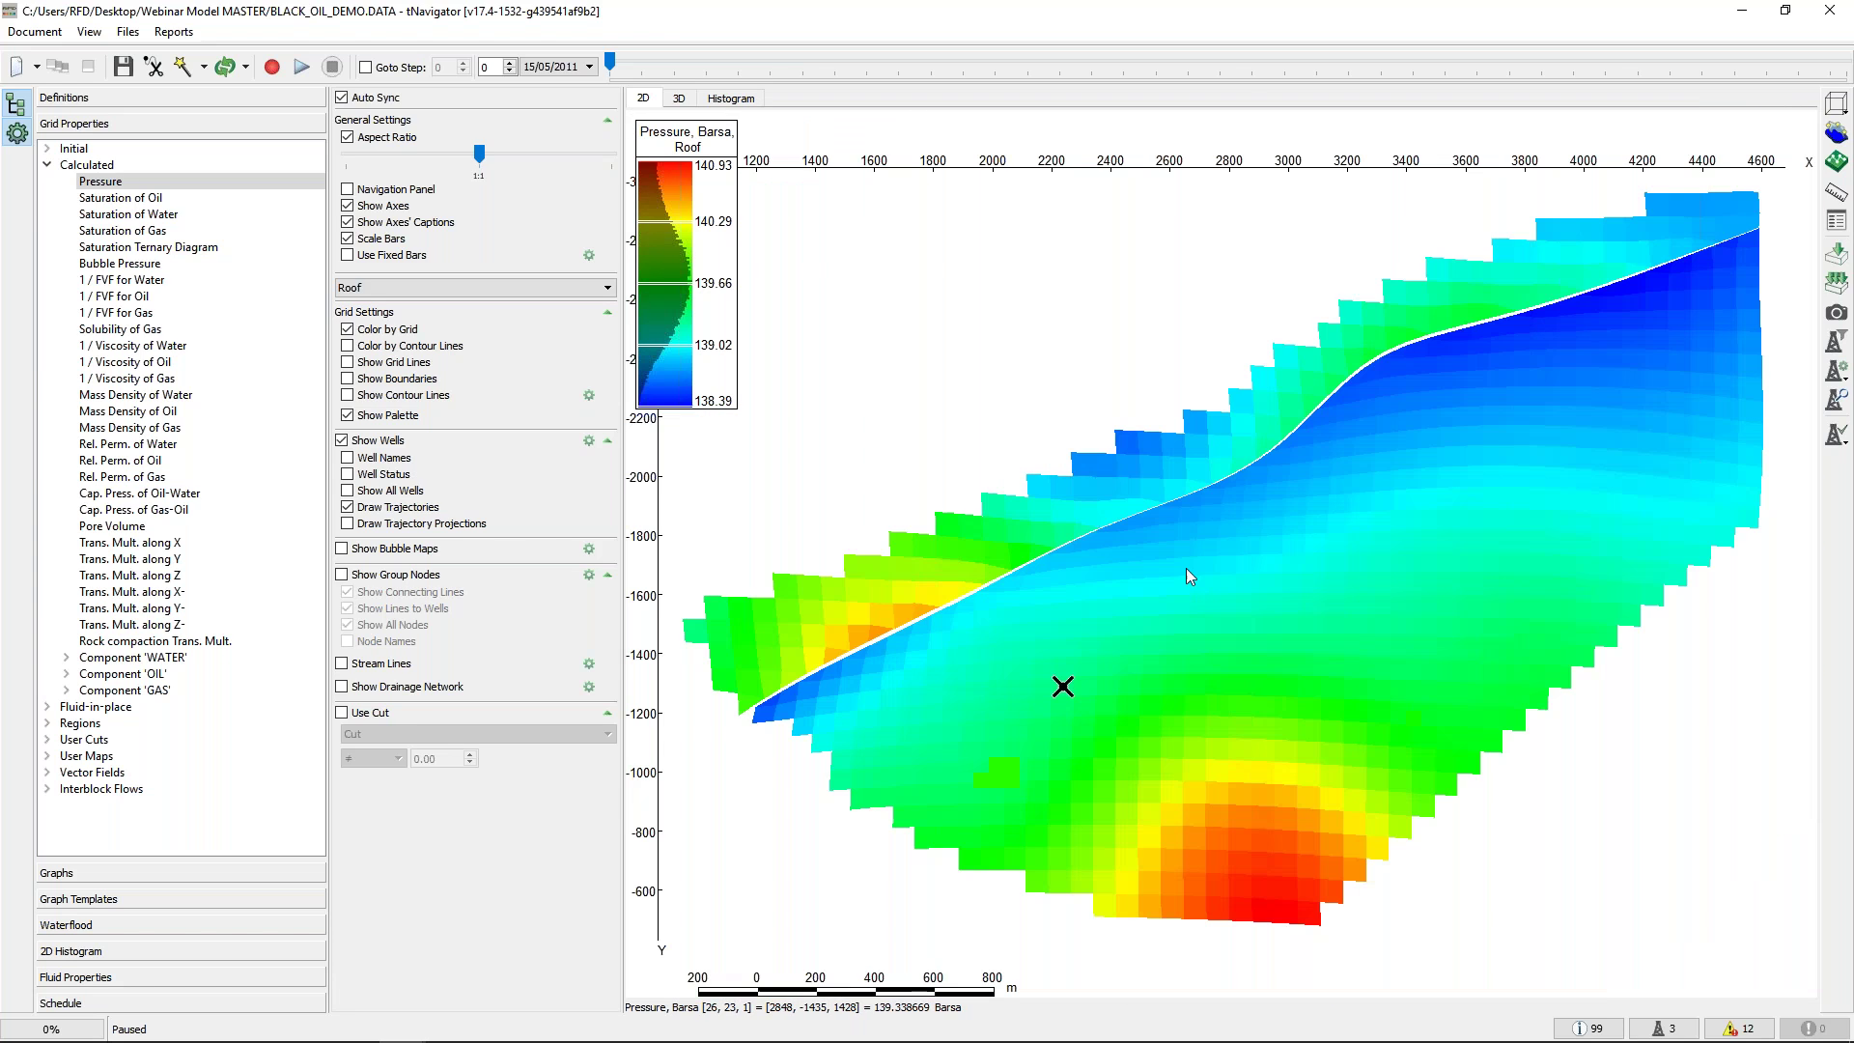
pyautogui.click(681, 99)
pyautogui.moveTo(1146, 645); pyautogui.dragTo(1103, 670)
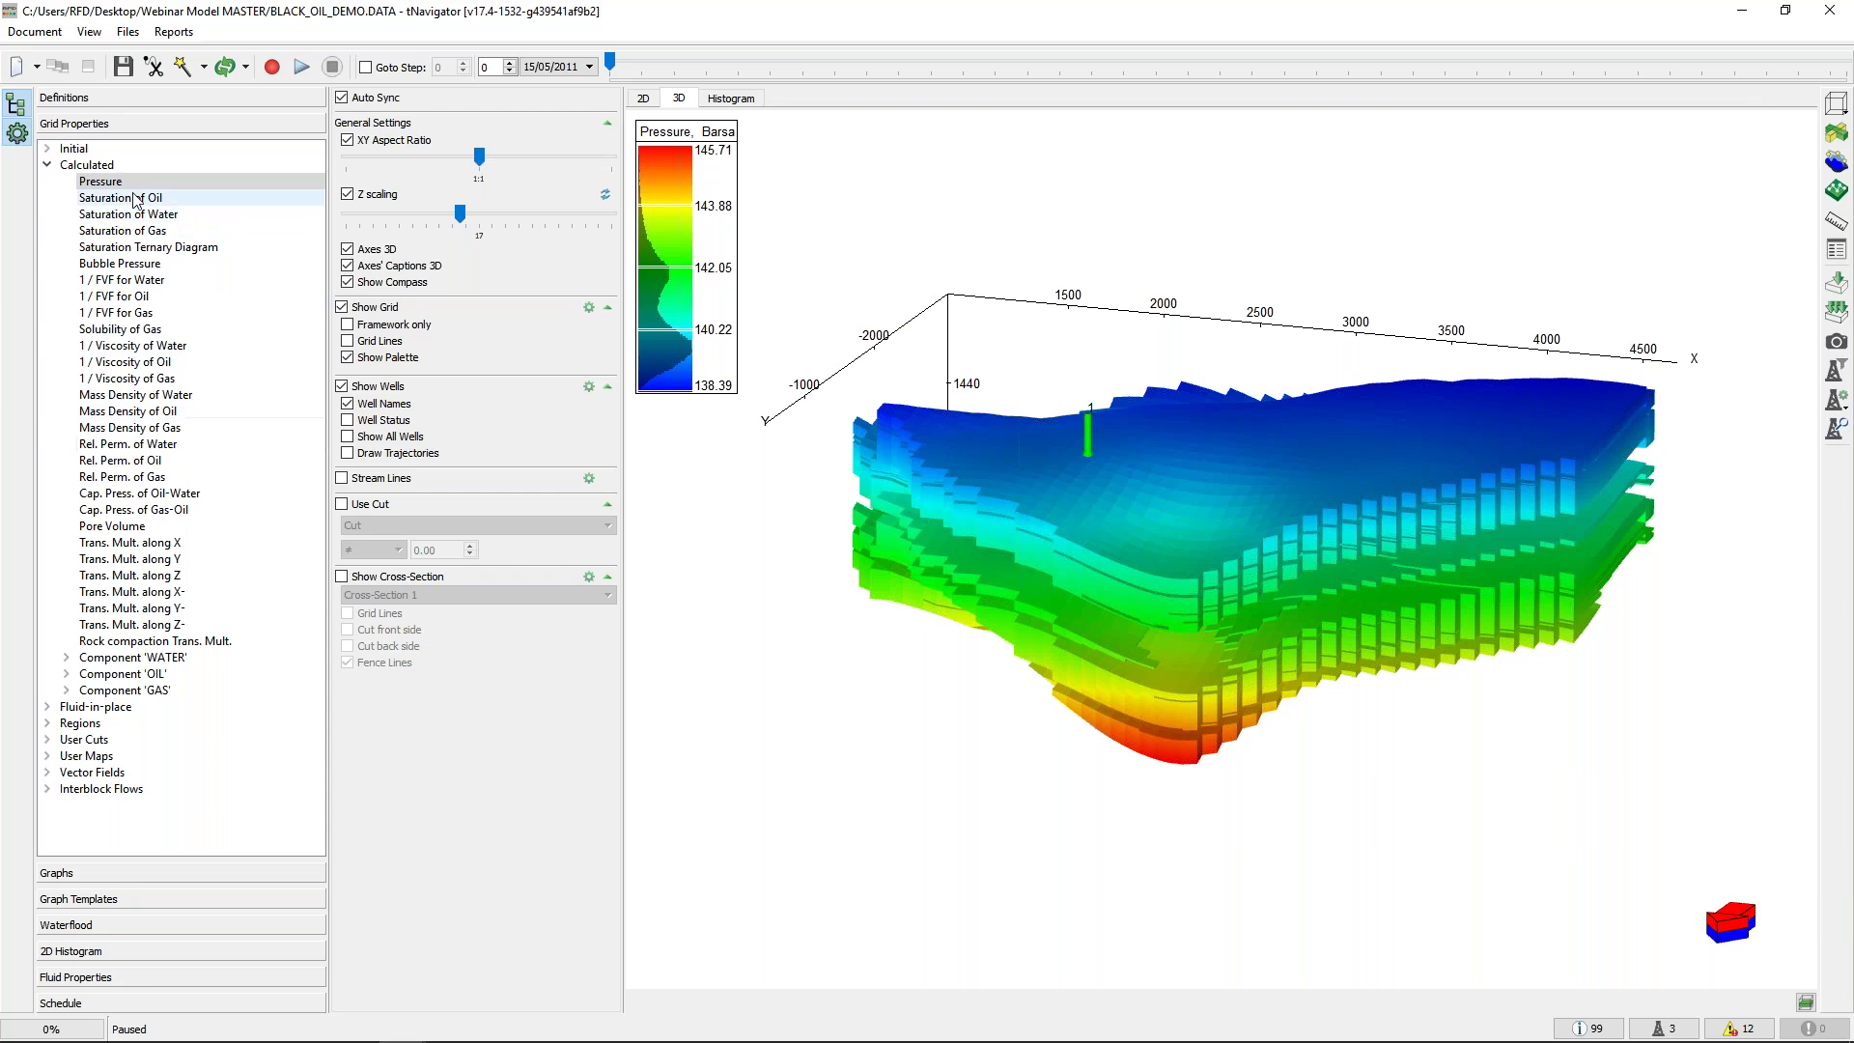
# Load well data of the Well Logs type, choosing the file RFT_35.txt from the Webinar Model MASTER folder
pyautogui.click(41, 37)
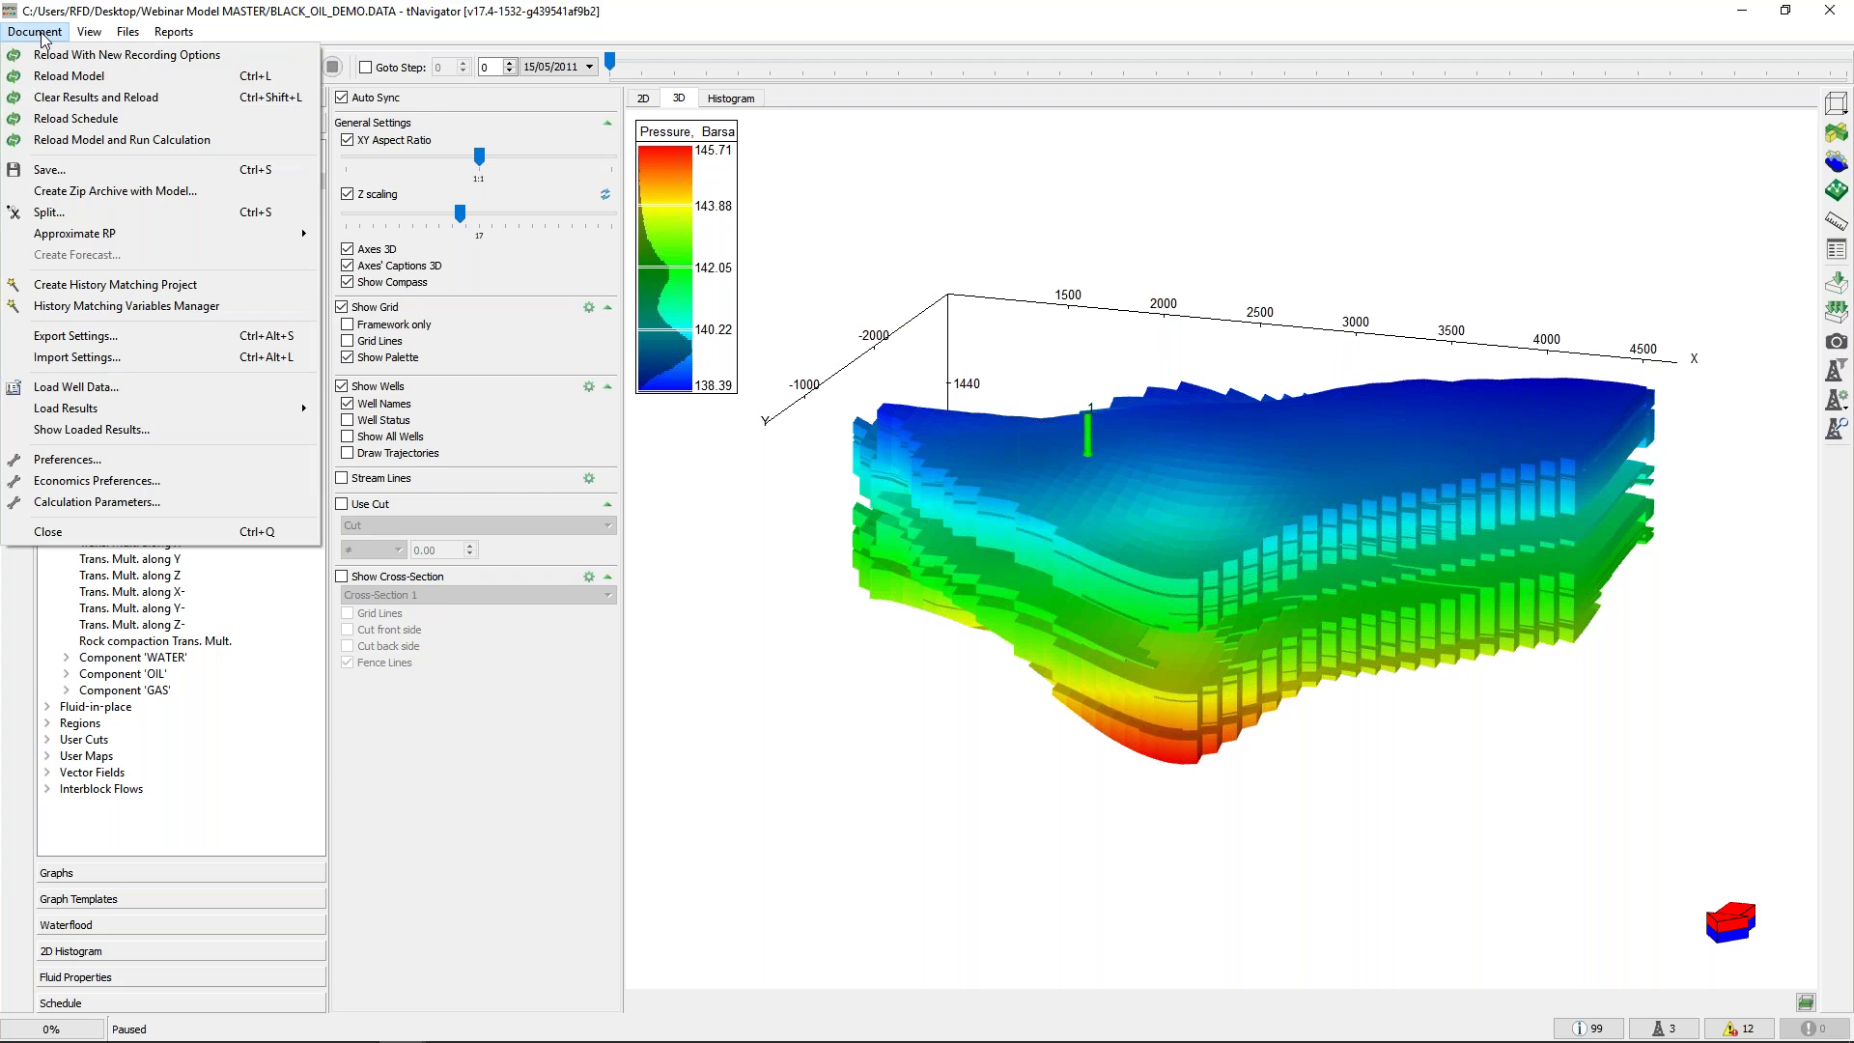
pyautogui.click(42, 37)
pyautogui.click(41, 36)
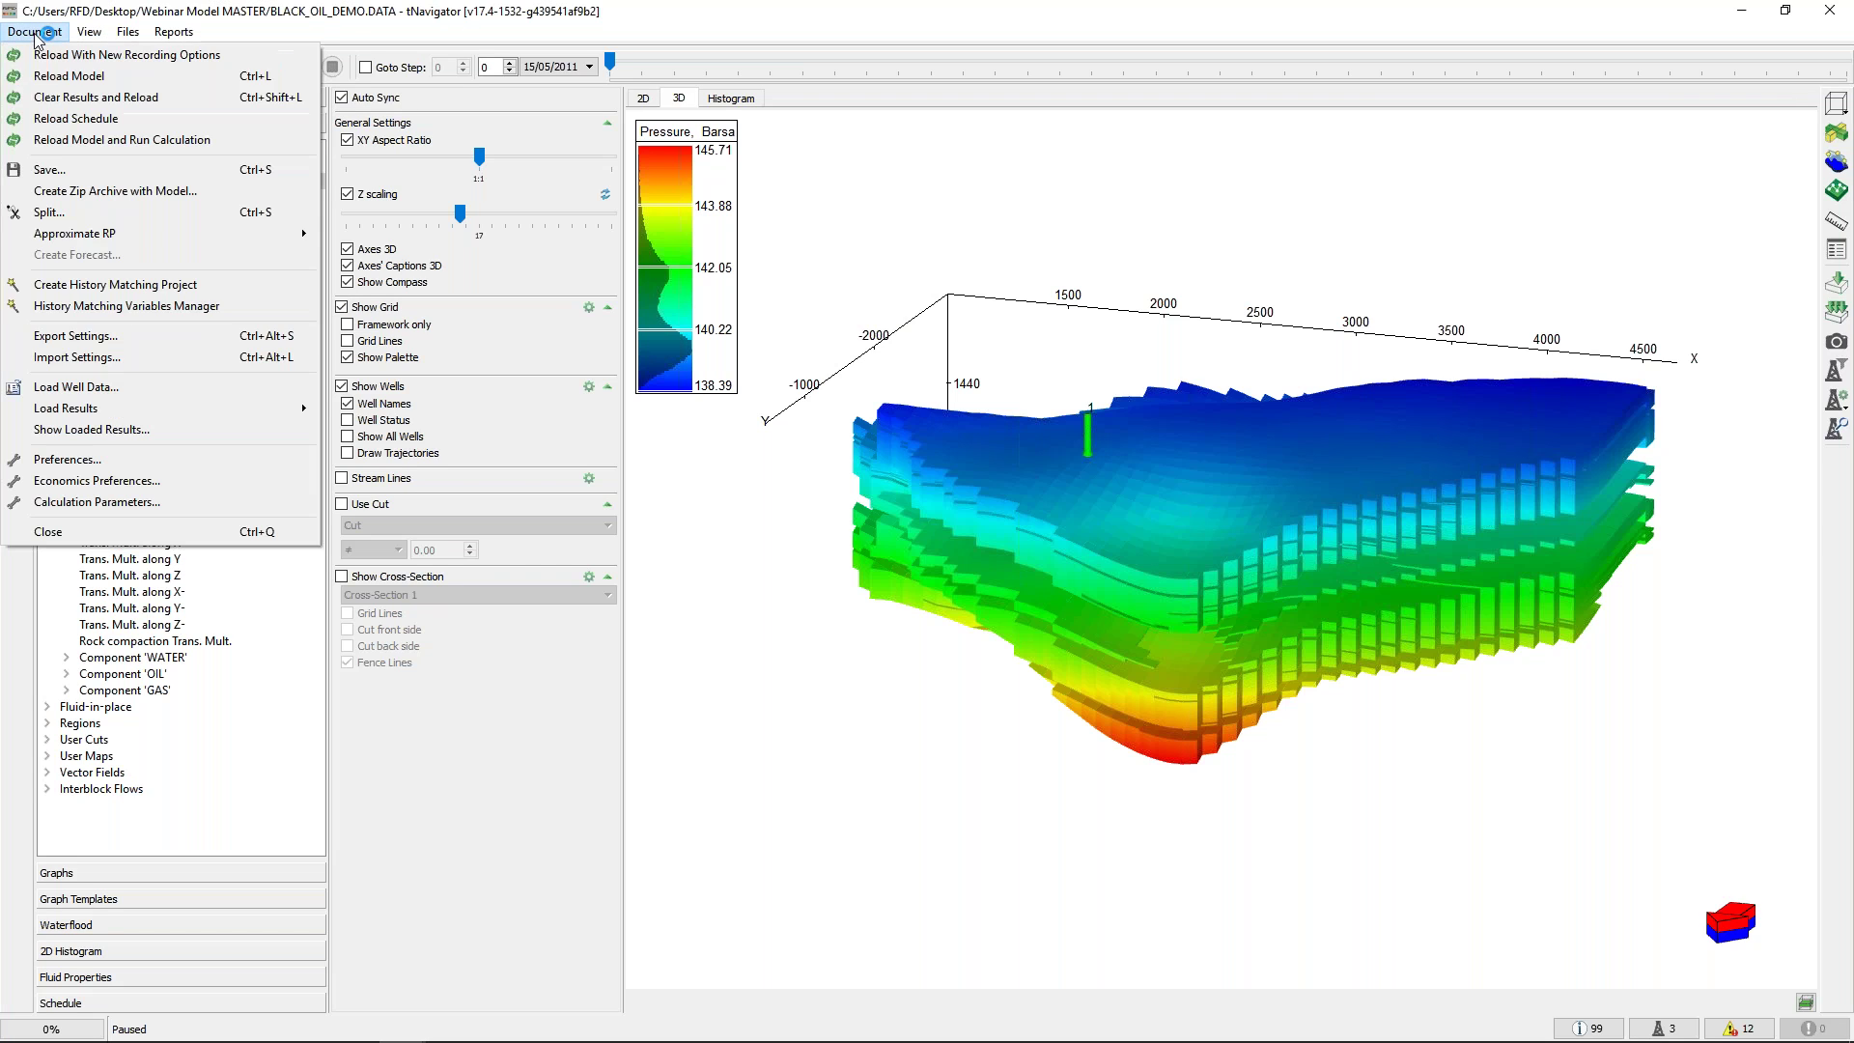
pyautogui.click(108, 391)
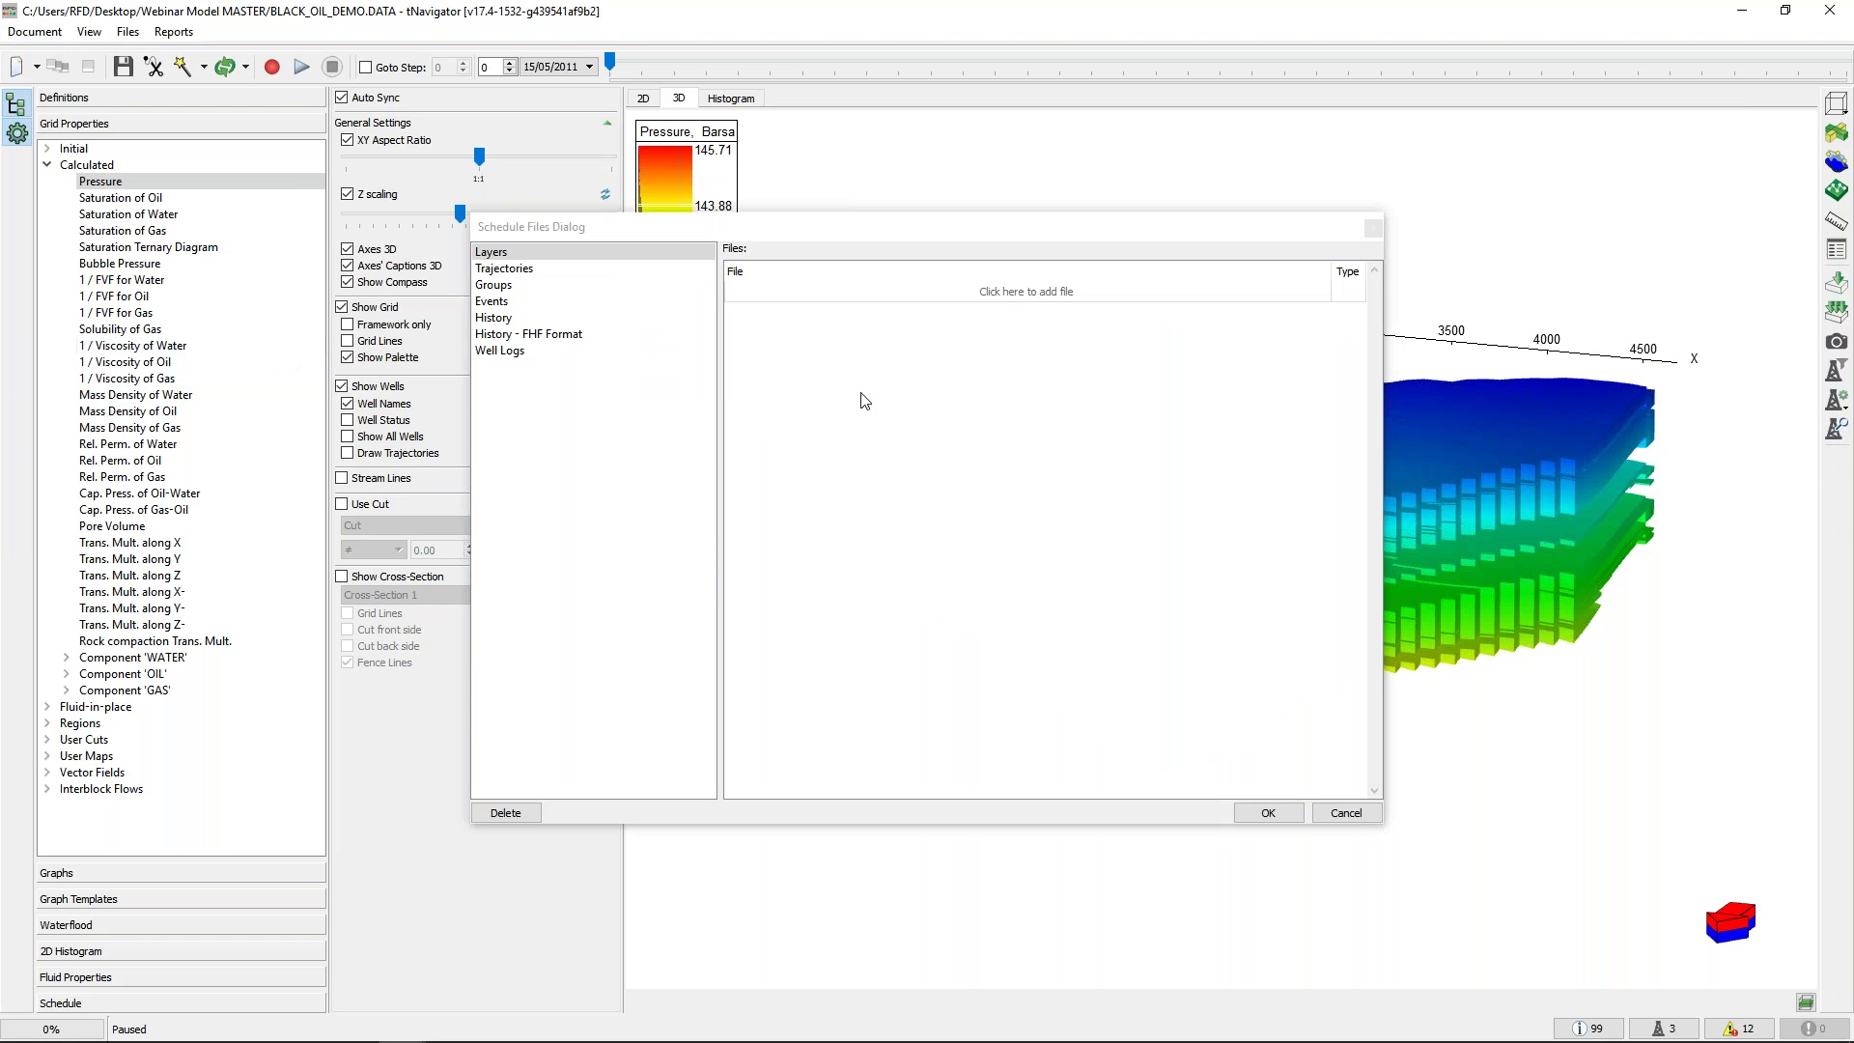
pyautogui.click(530, 353)
pyautogui.click(1059, 293)
pyautogui.click(717, 417)
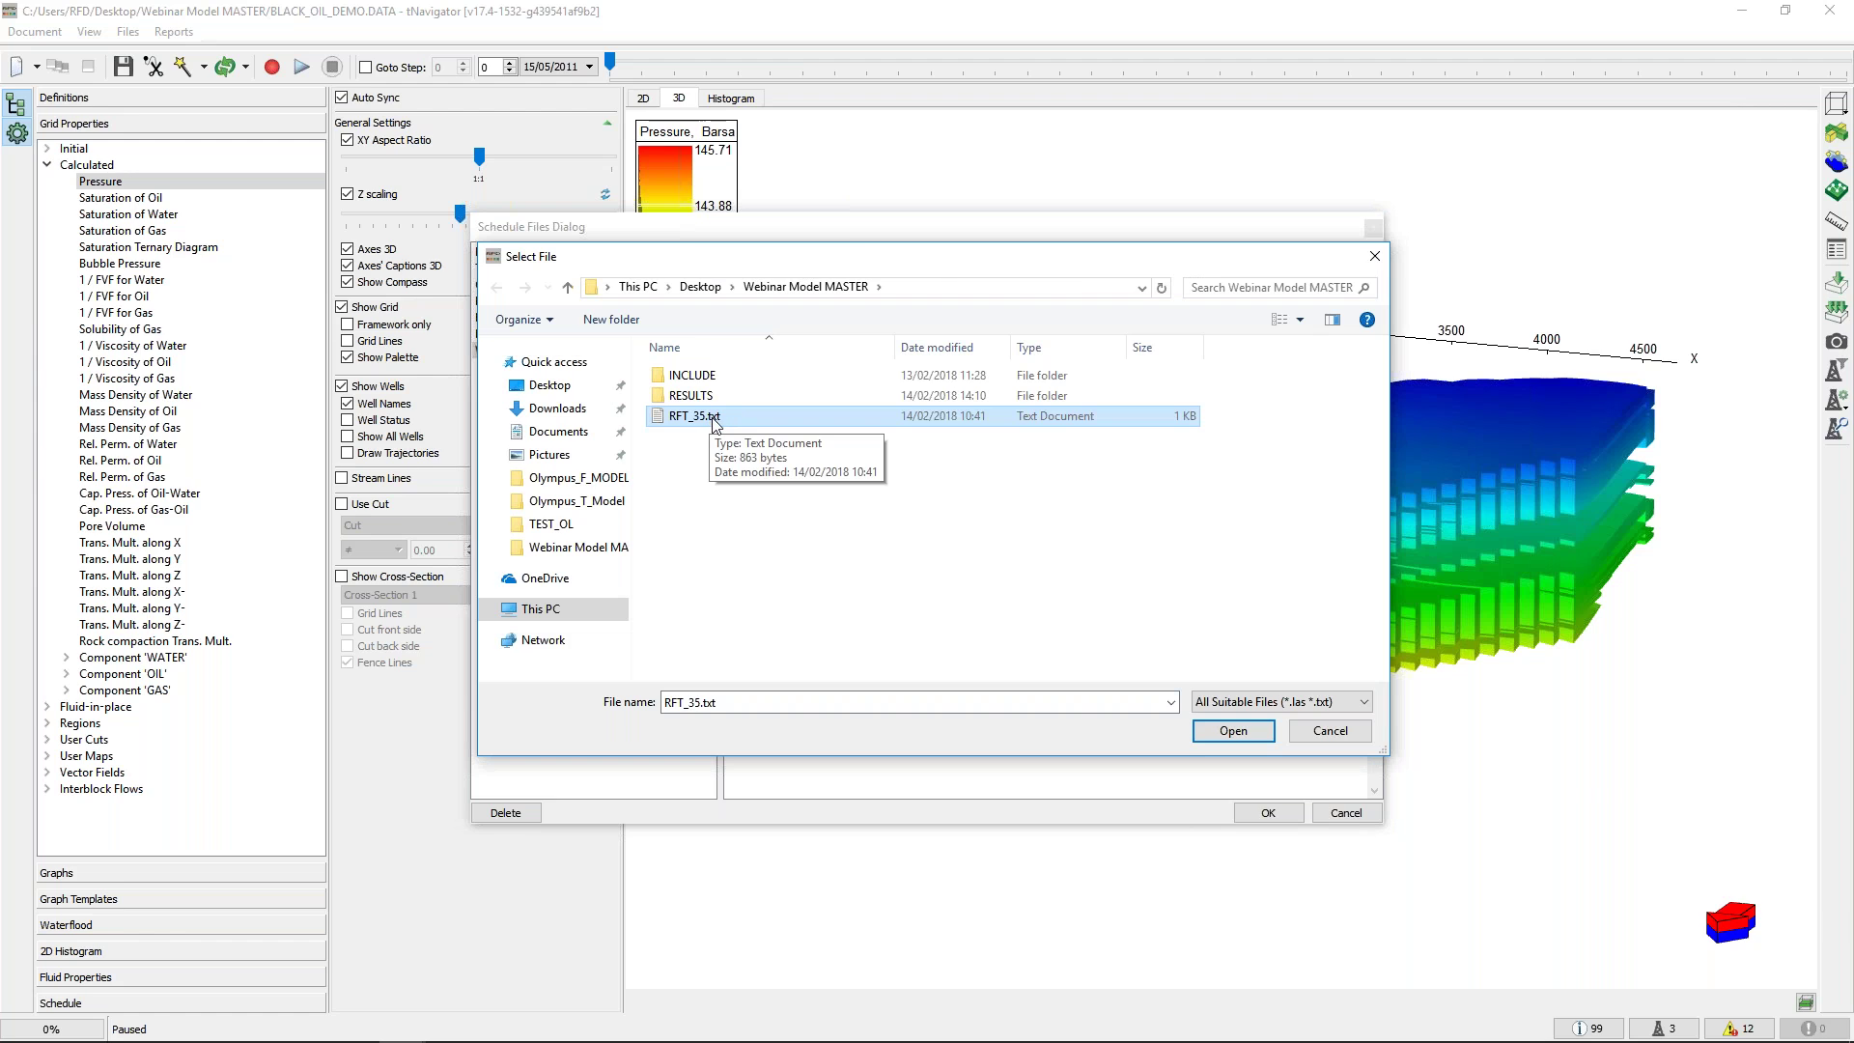
pyautogui.doubleClick(712, 421)
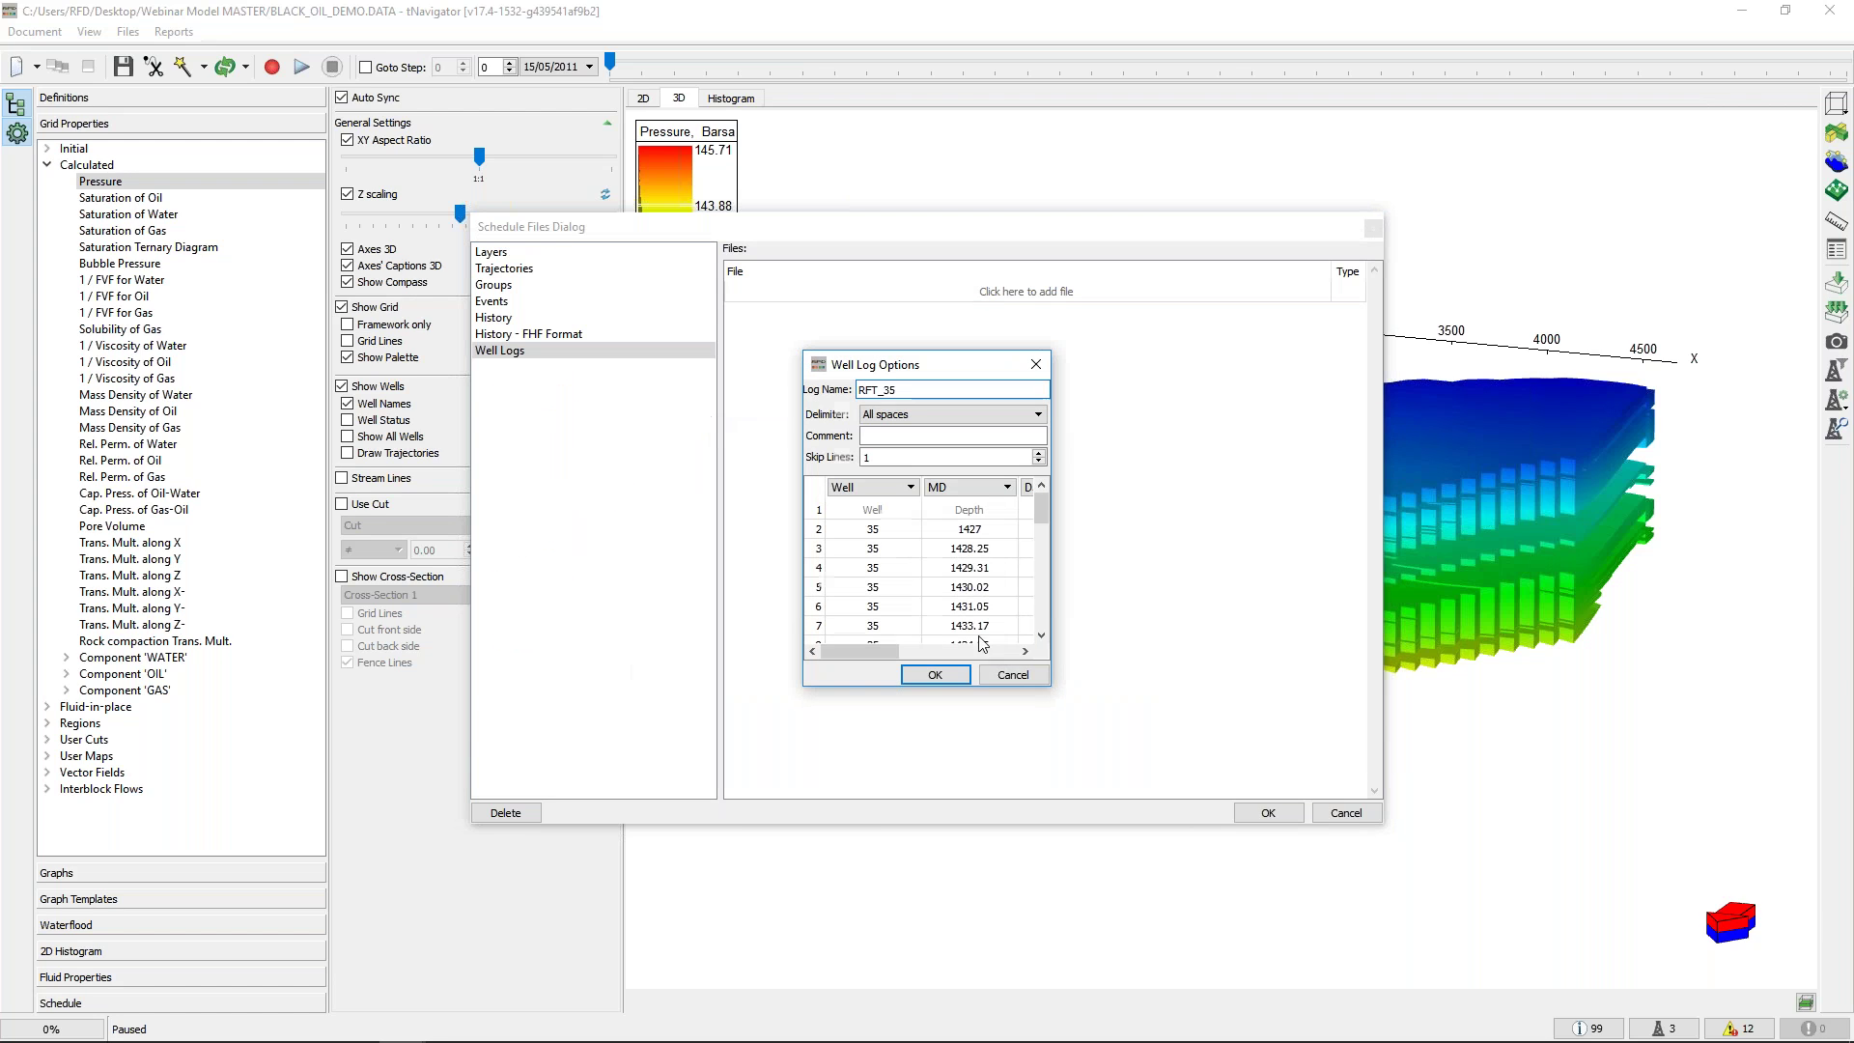
# Review the RFT_35 log's Well, MD, Data and Date column assignments in an enlarged dialog and accept the import
pyautogui.moveTo(1053, 690); pyautogui.dragTo(1406, 927)
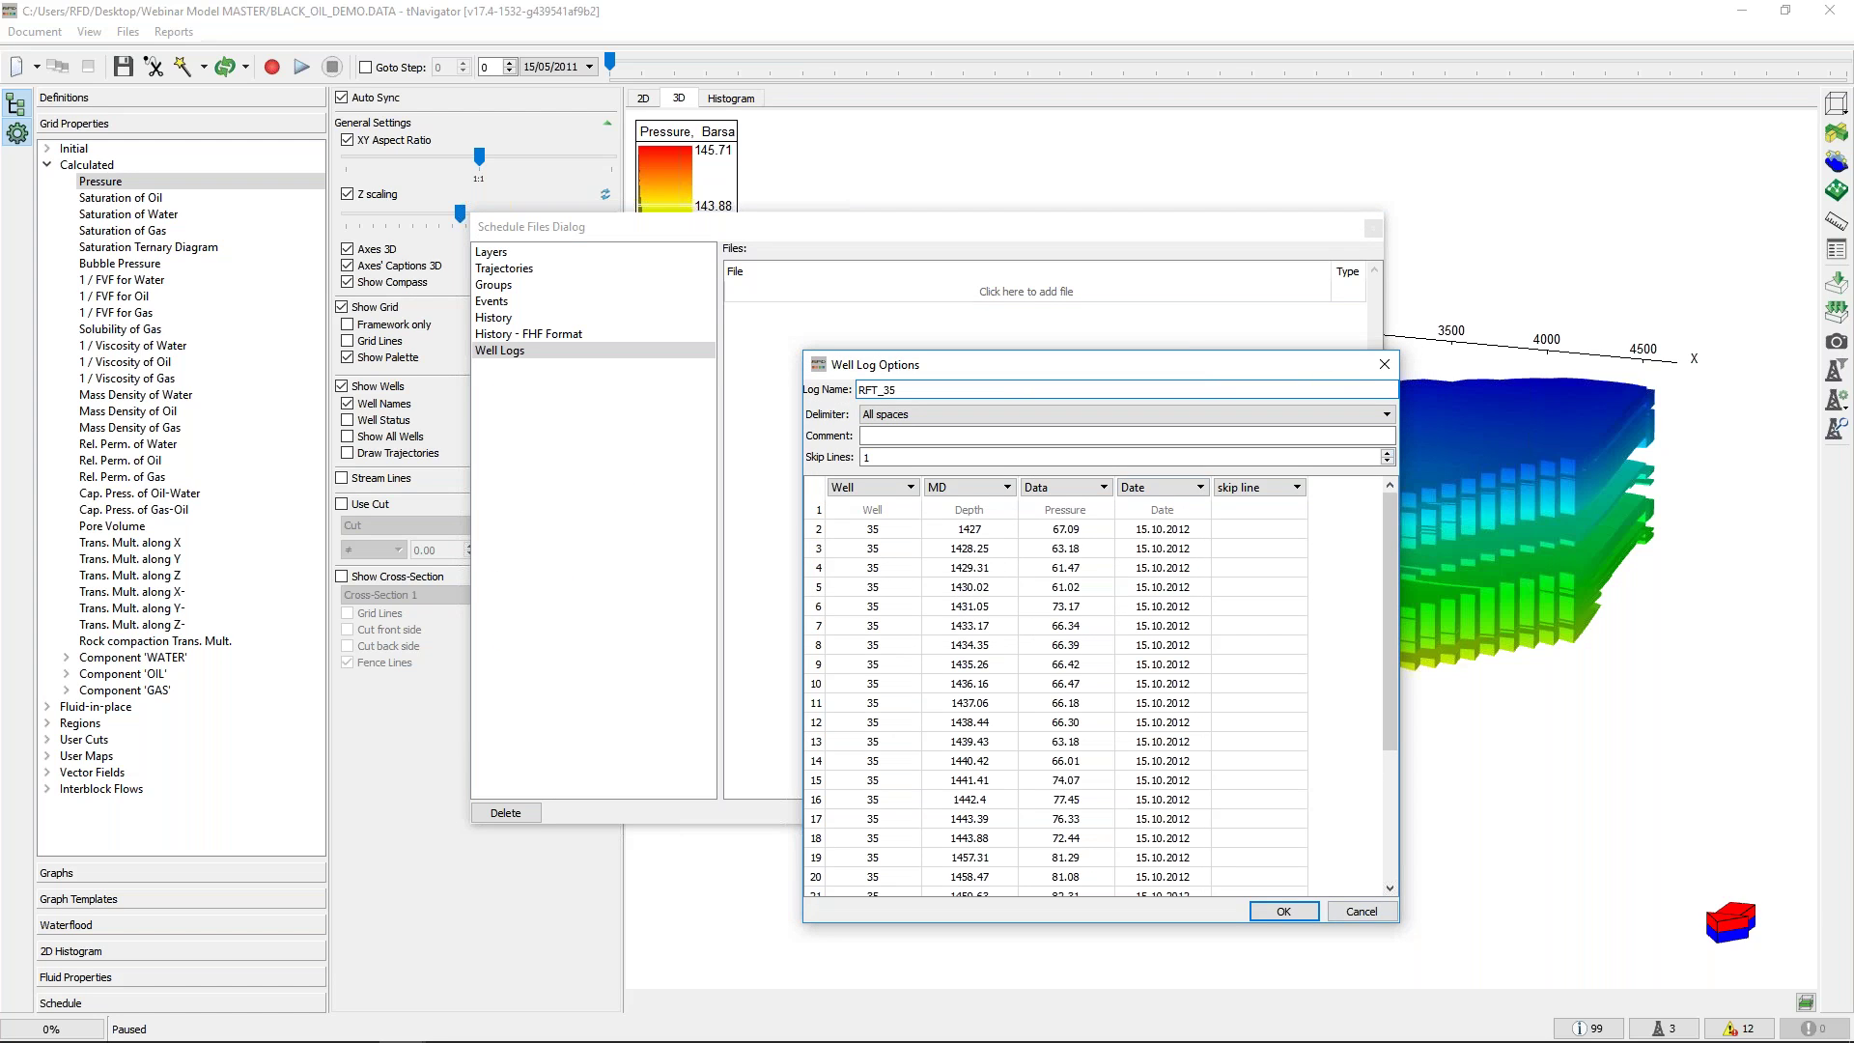
pyautogui.moveTo(1109, 361); pyautogui.dragTo(1054, 138)
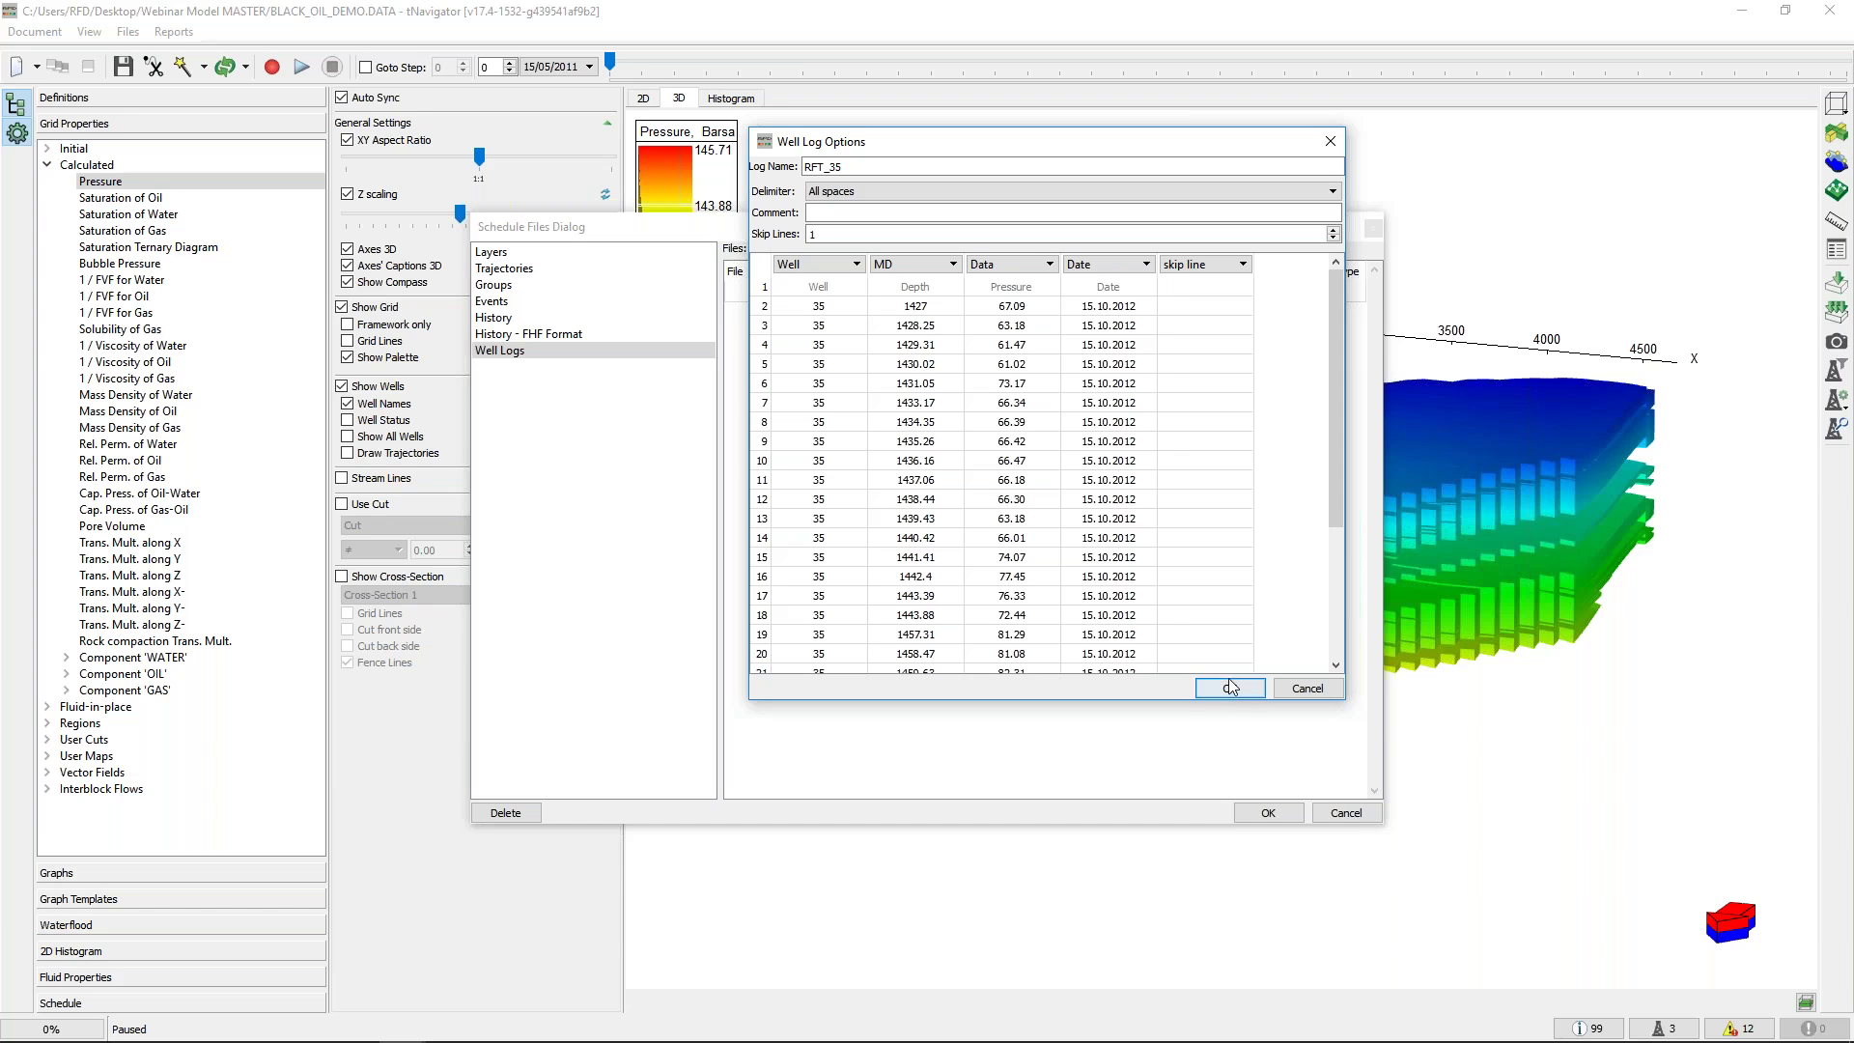
pyautogui.click(860, 260)
pyautogui.click(860, 260)
pyautogui.click(1229, 689)
pyautogui.click(1266, 816)
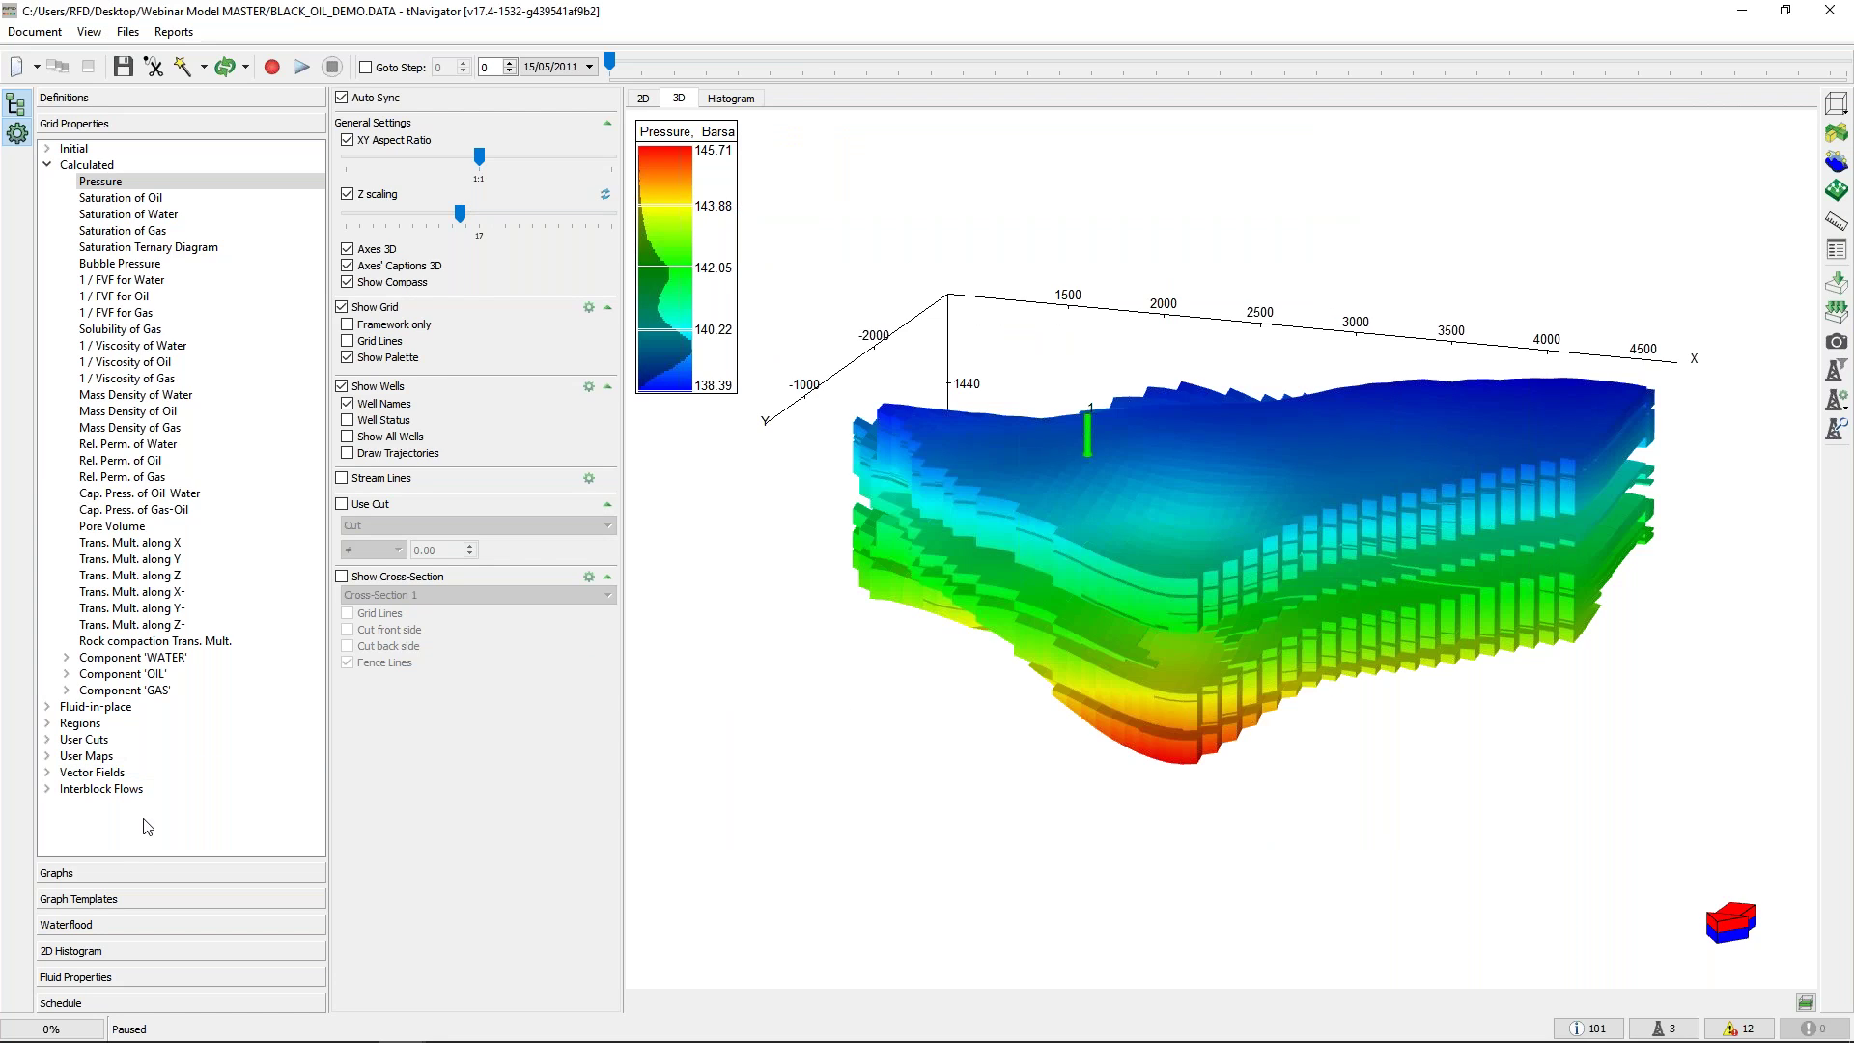
# Open the Well Section graph and show well '35' in it
pyautogui.click(93, 874)
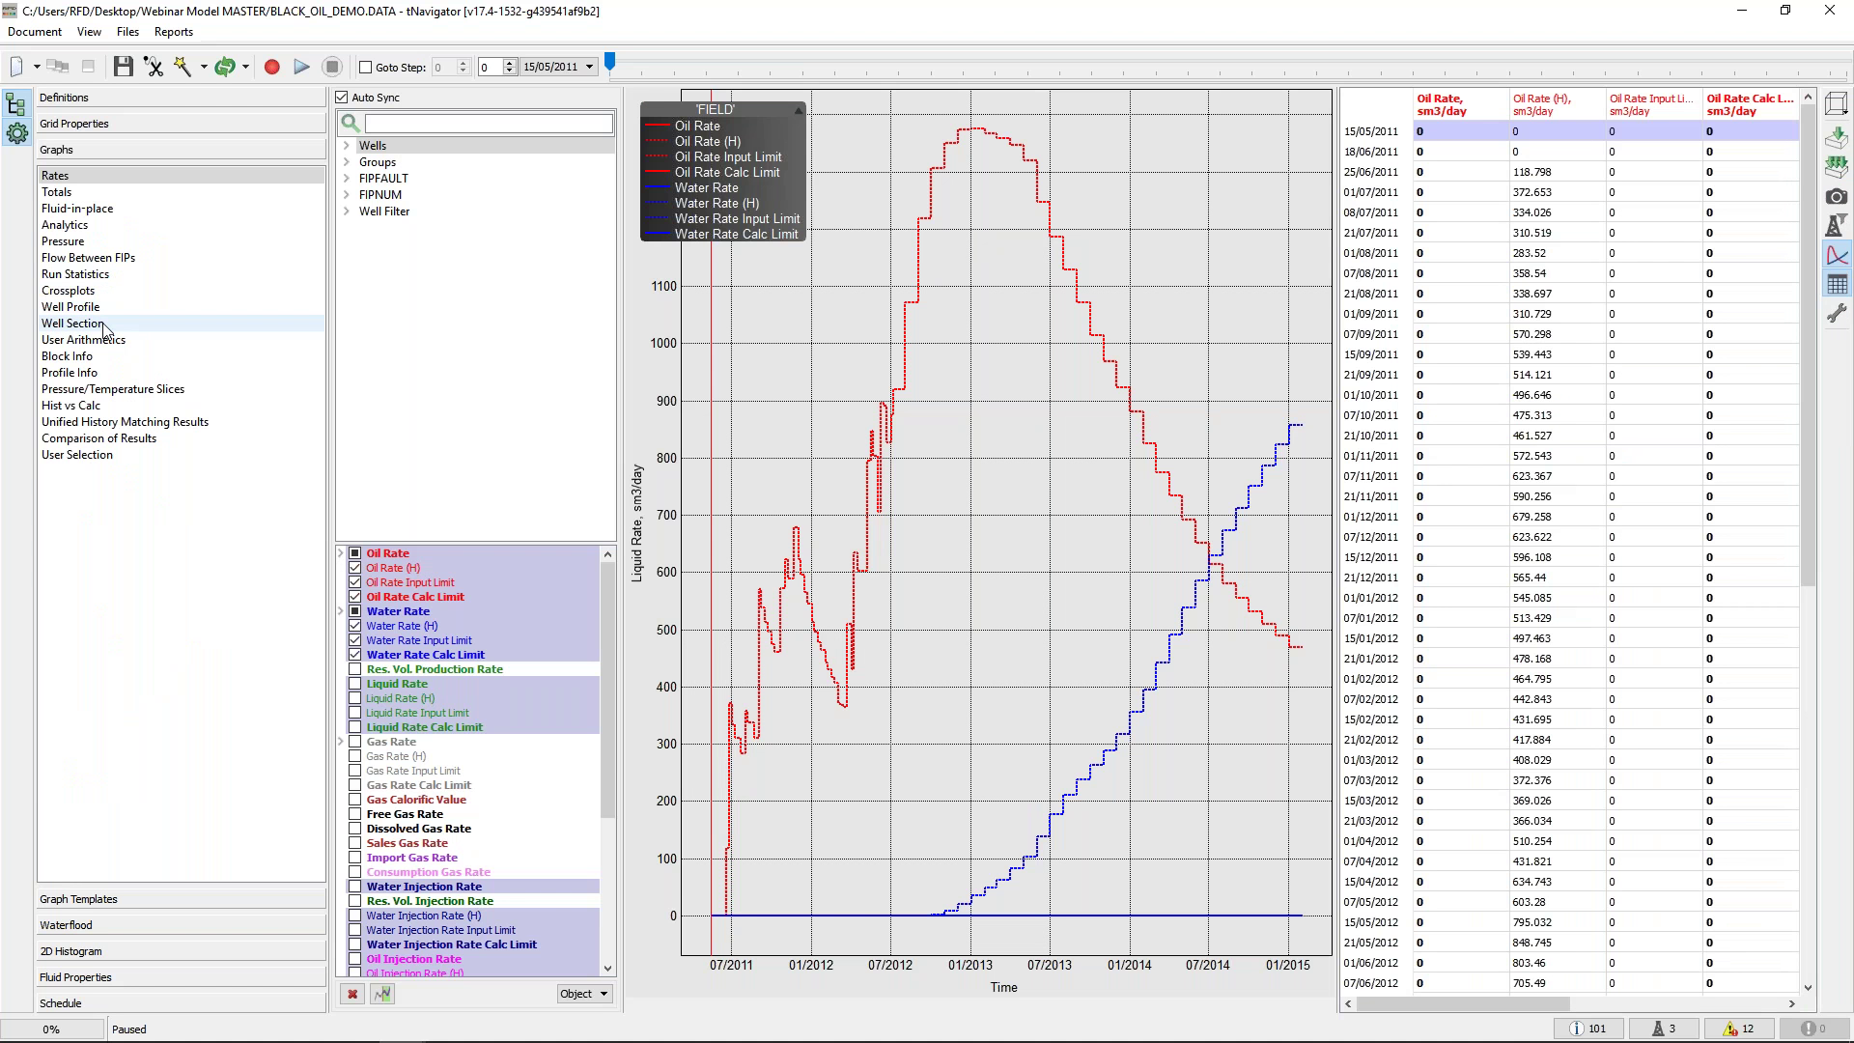
pyautogui.click(104, 325)
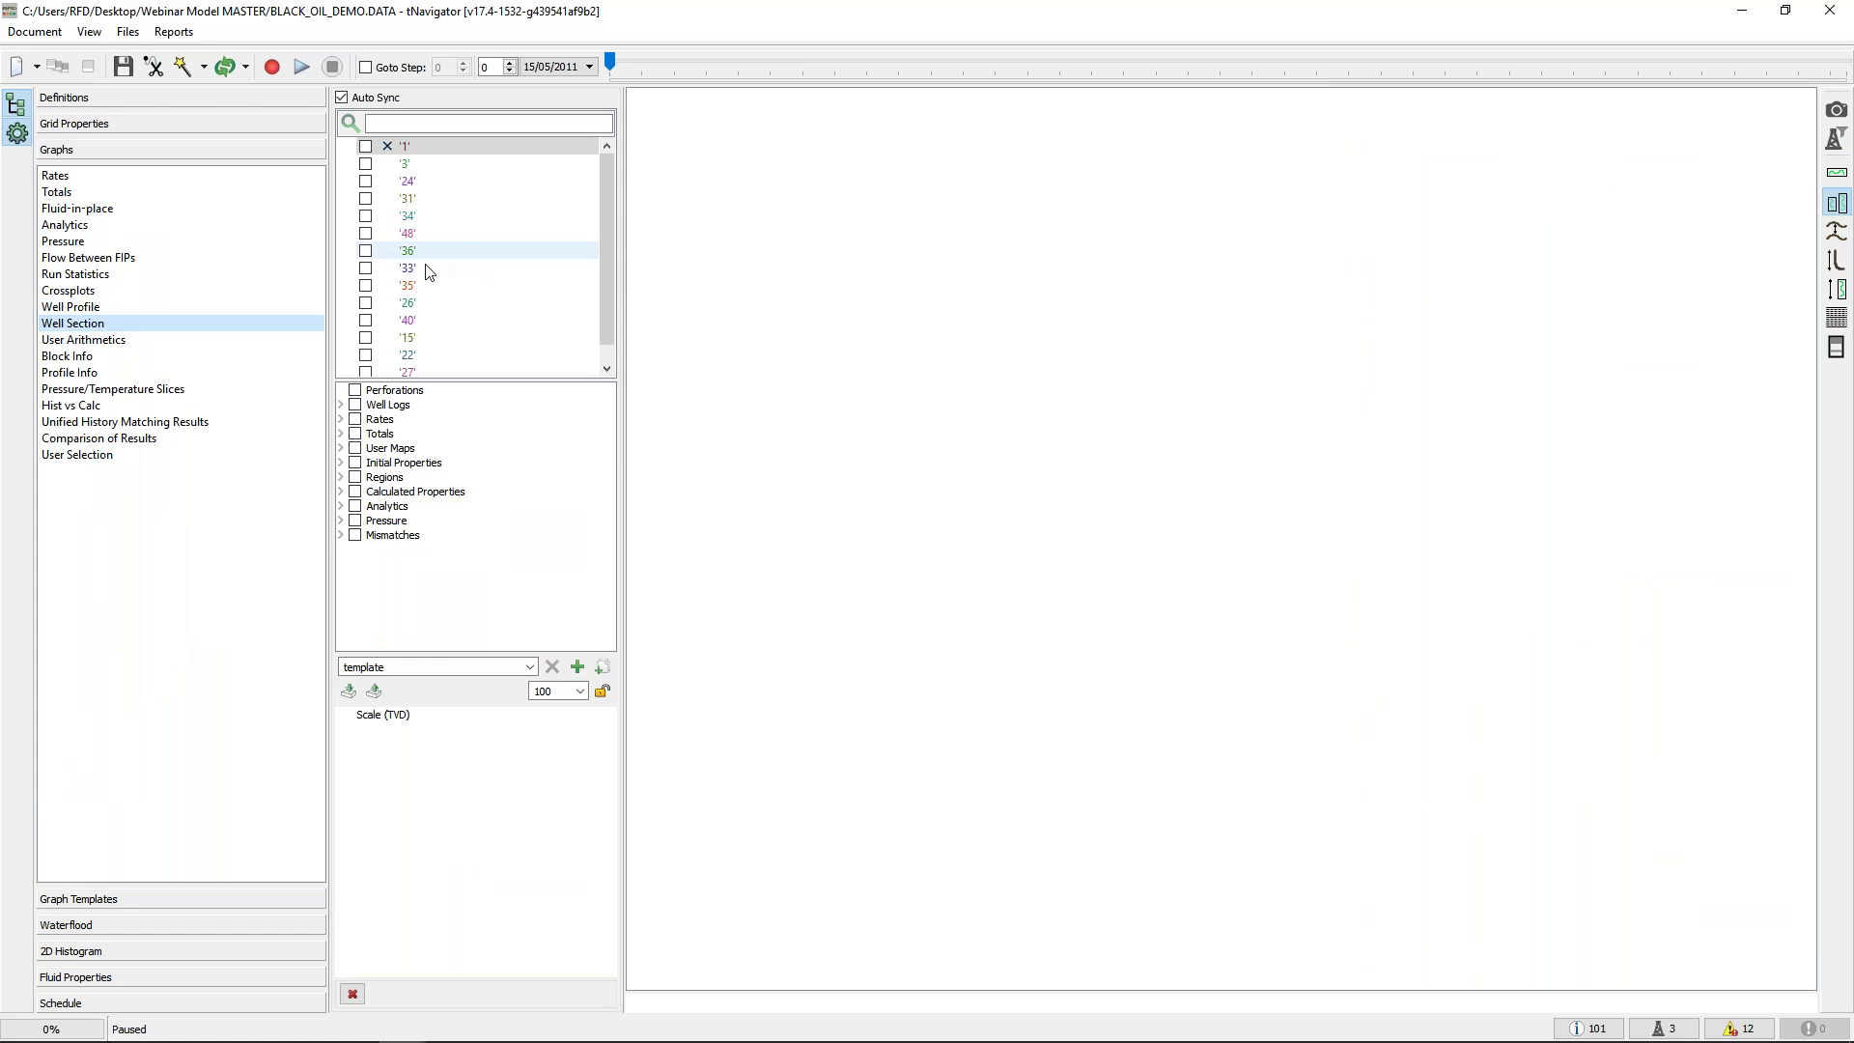
pyautogui.click(374, 290)
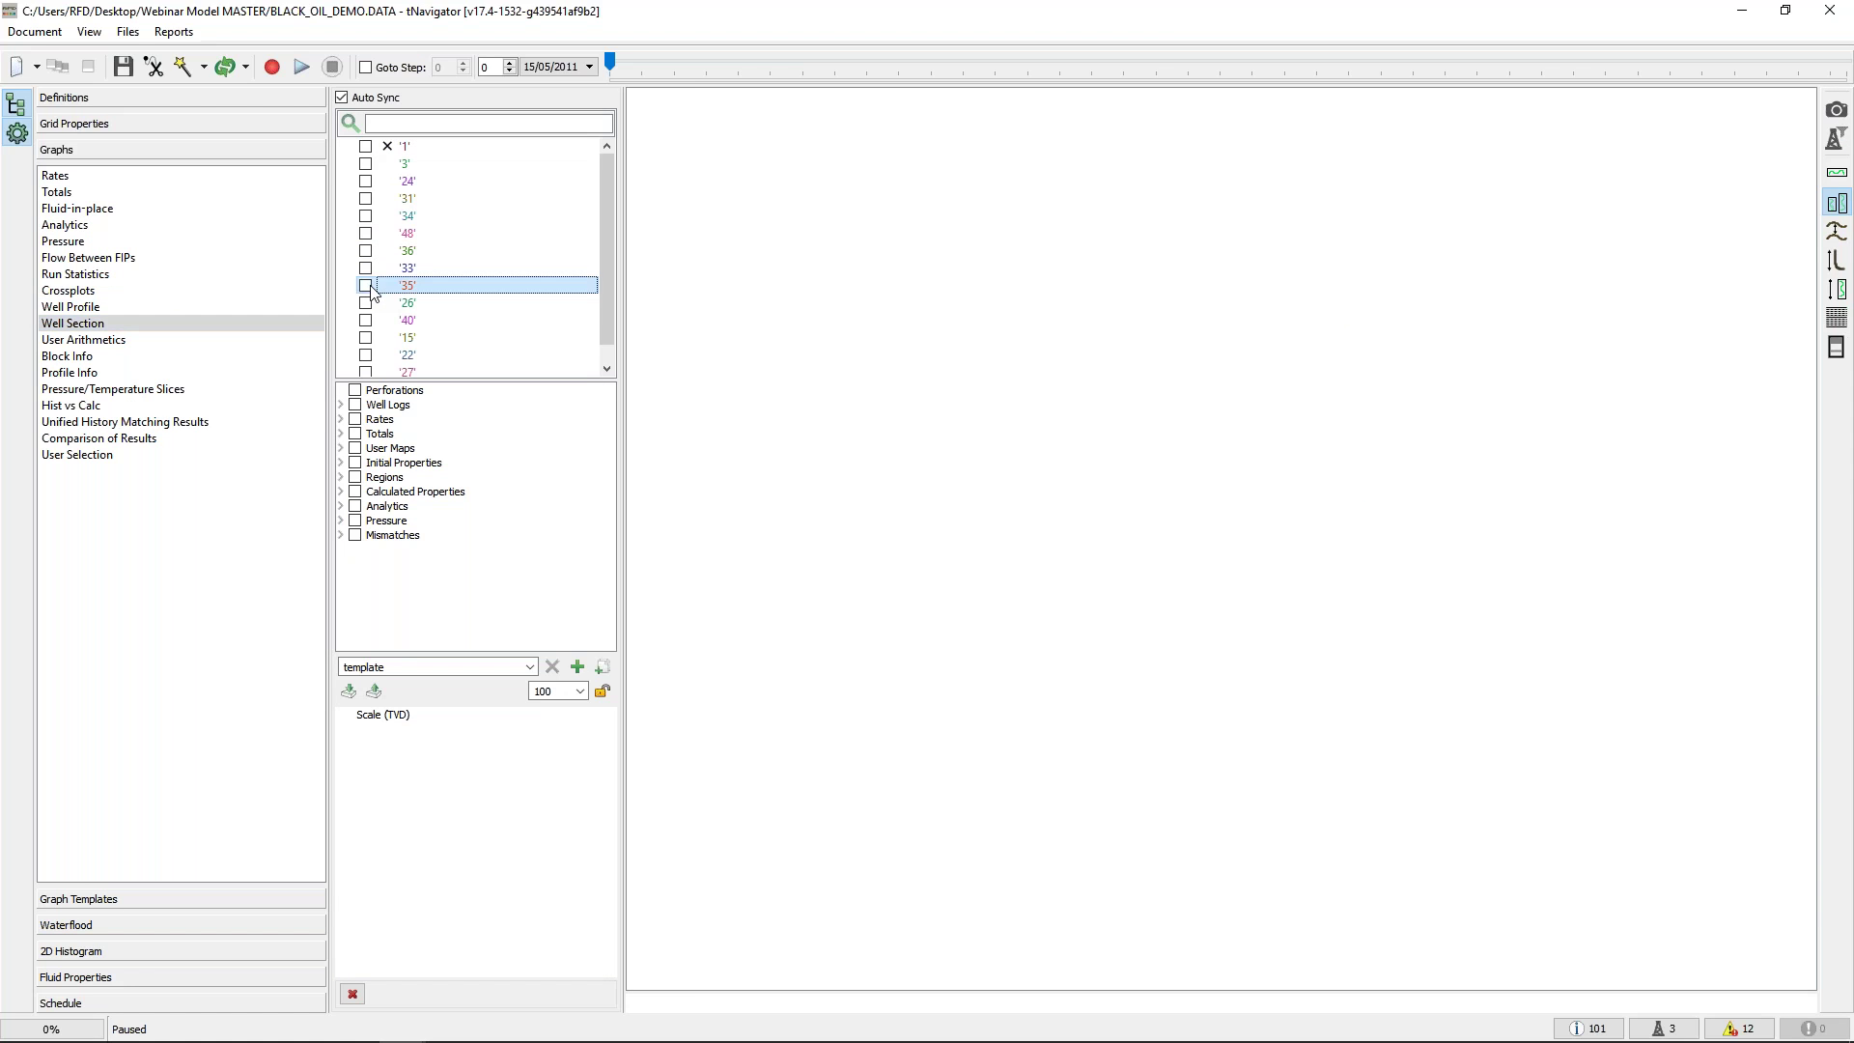
pyautogui.click(367, 286)
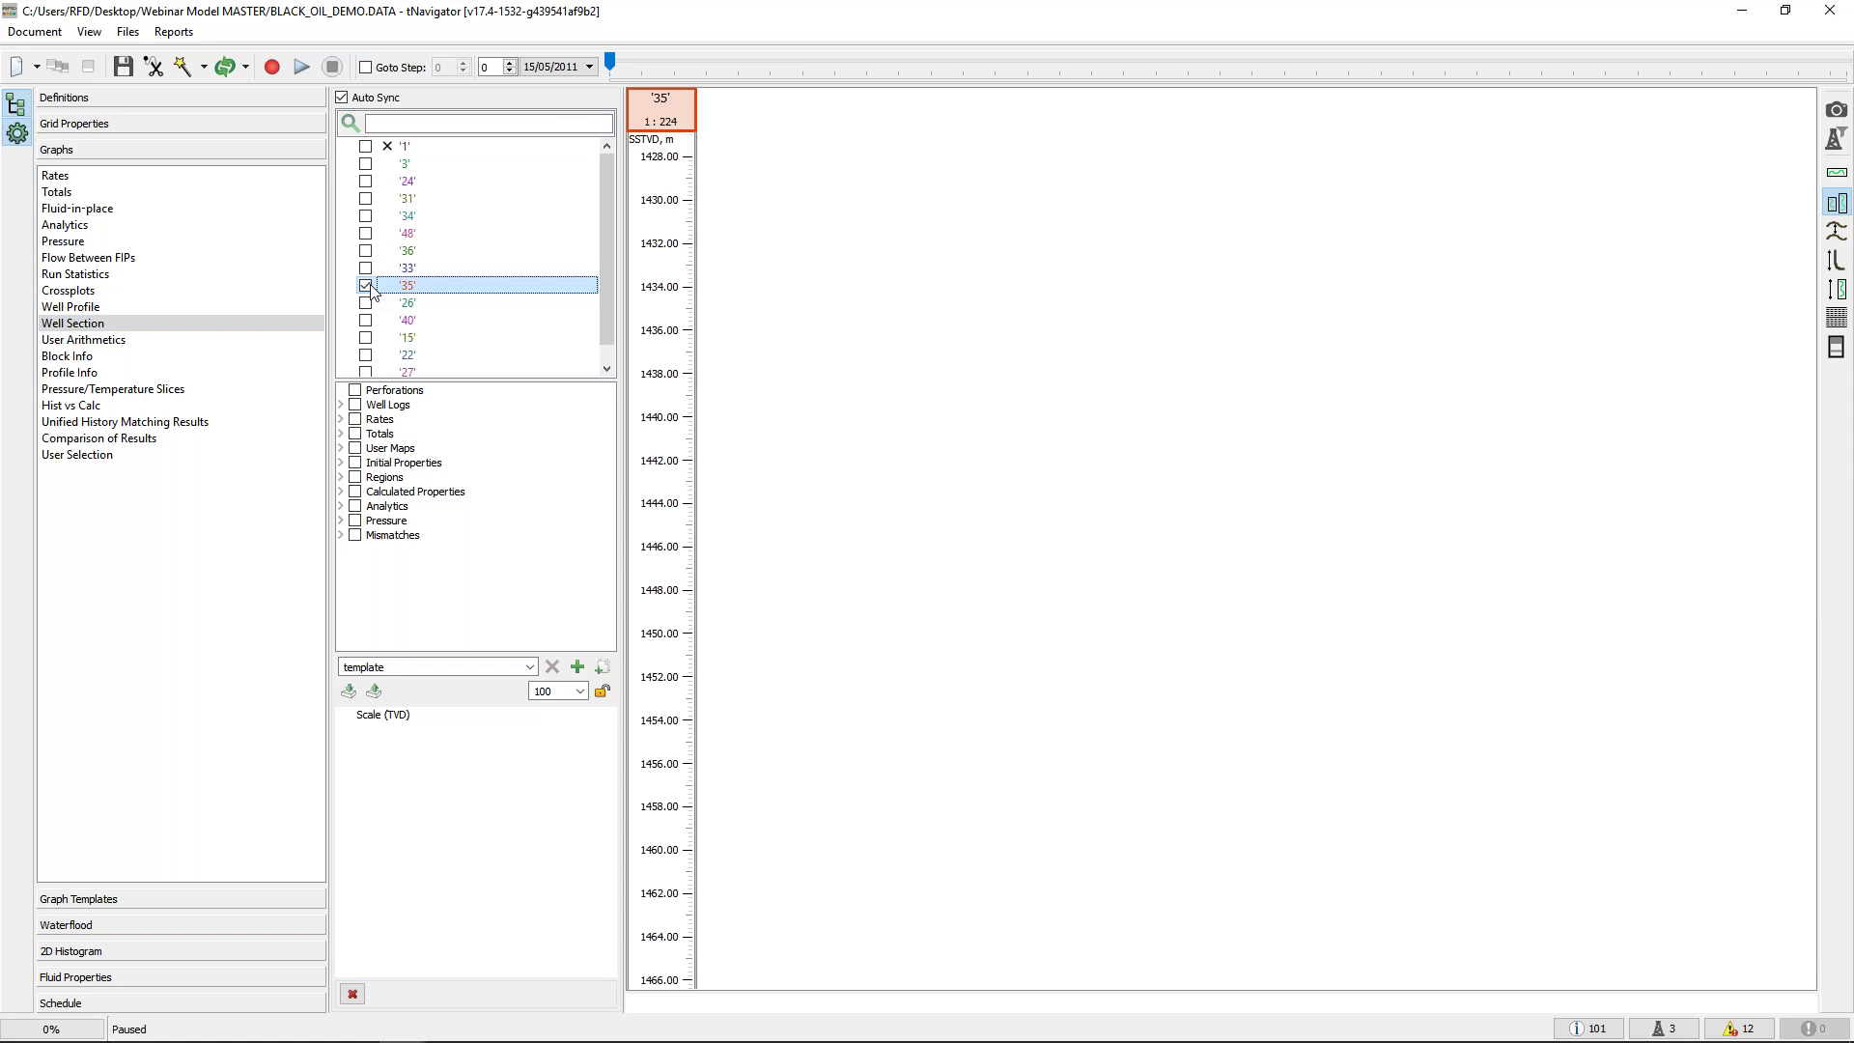
# Switch the well section's depth scale to MD and display the RFT_35 well log
pyautogui.rightClick(407, 720)
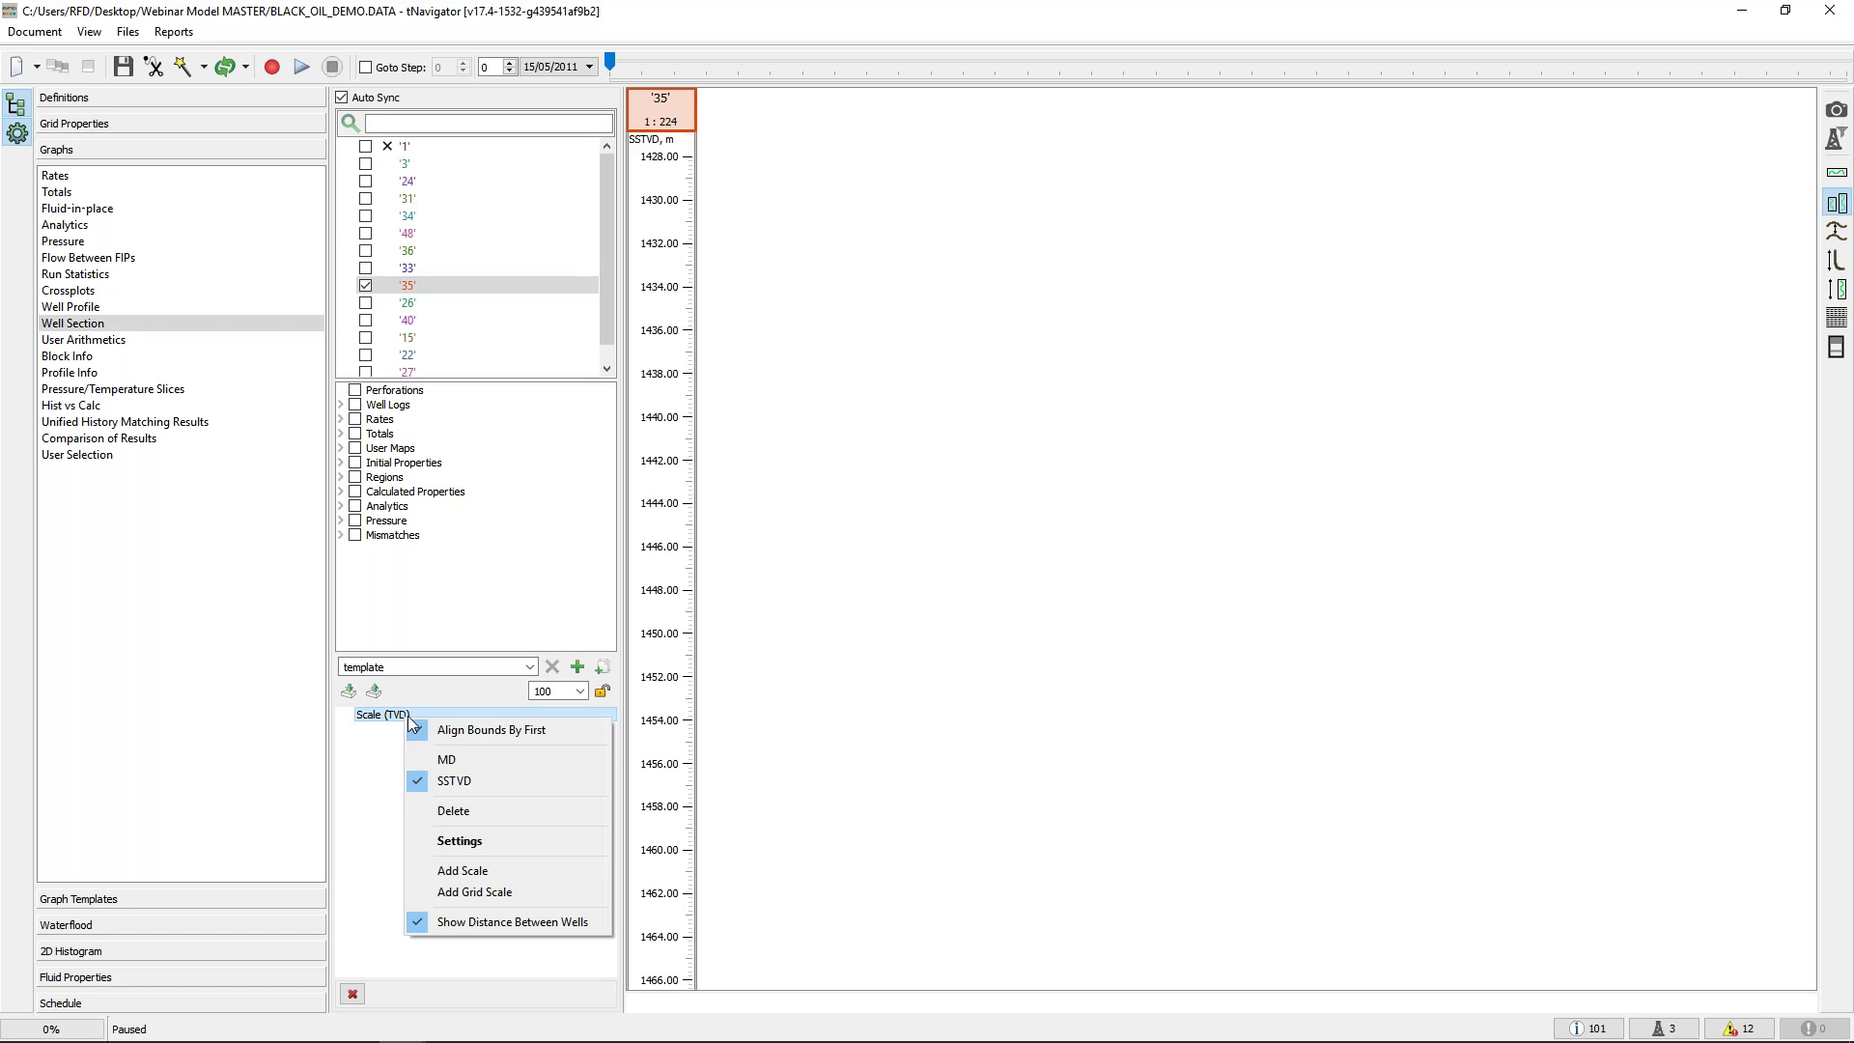
pyautogui.click(478, 762)
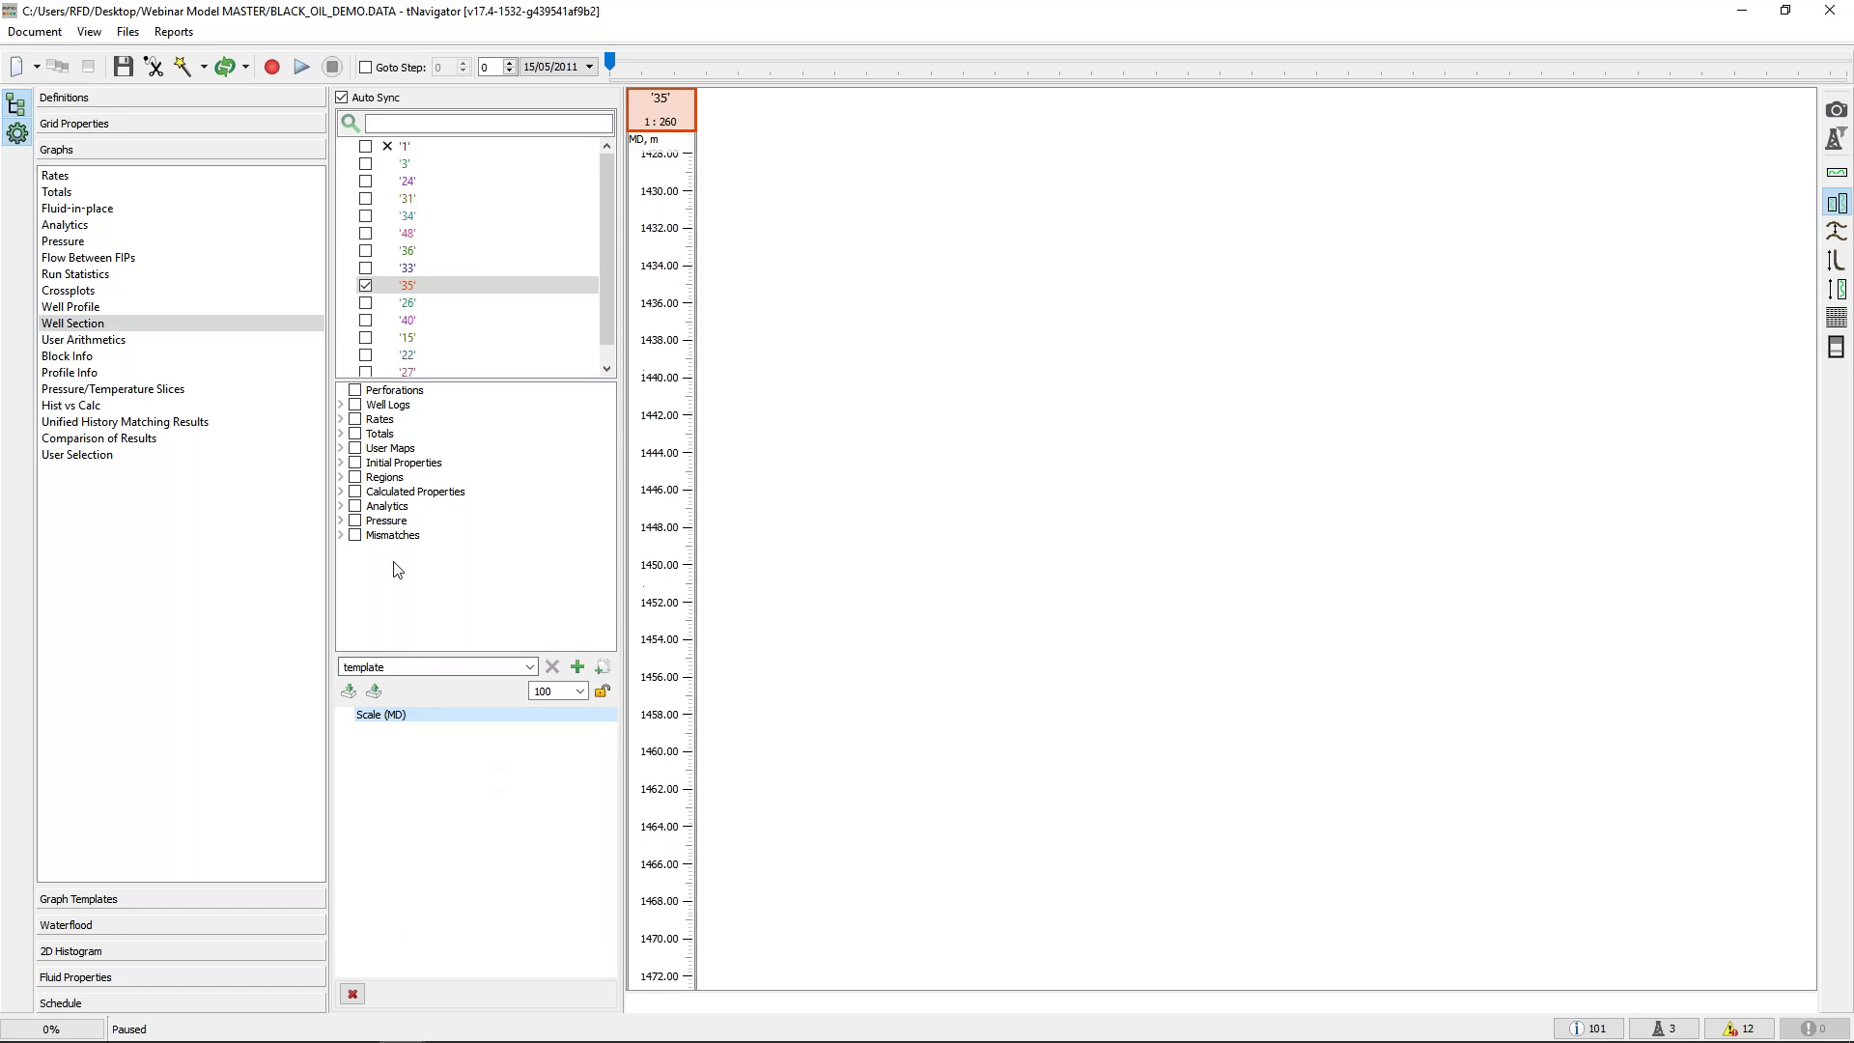
pyautogui.click(343, 405)
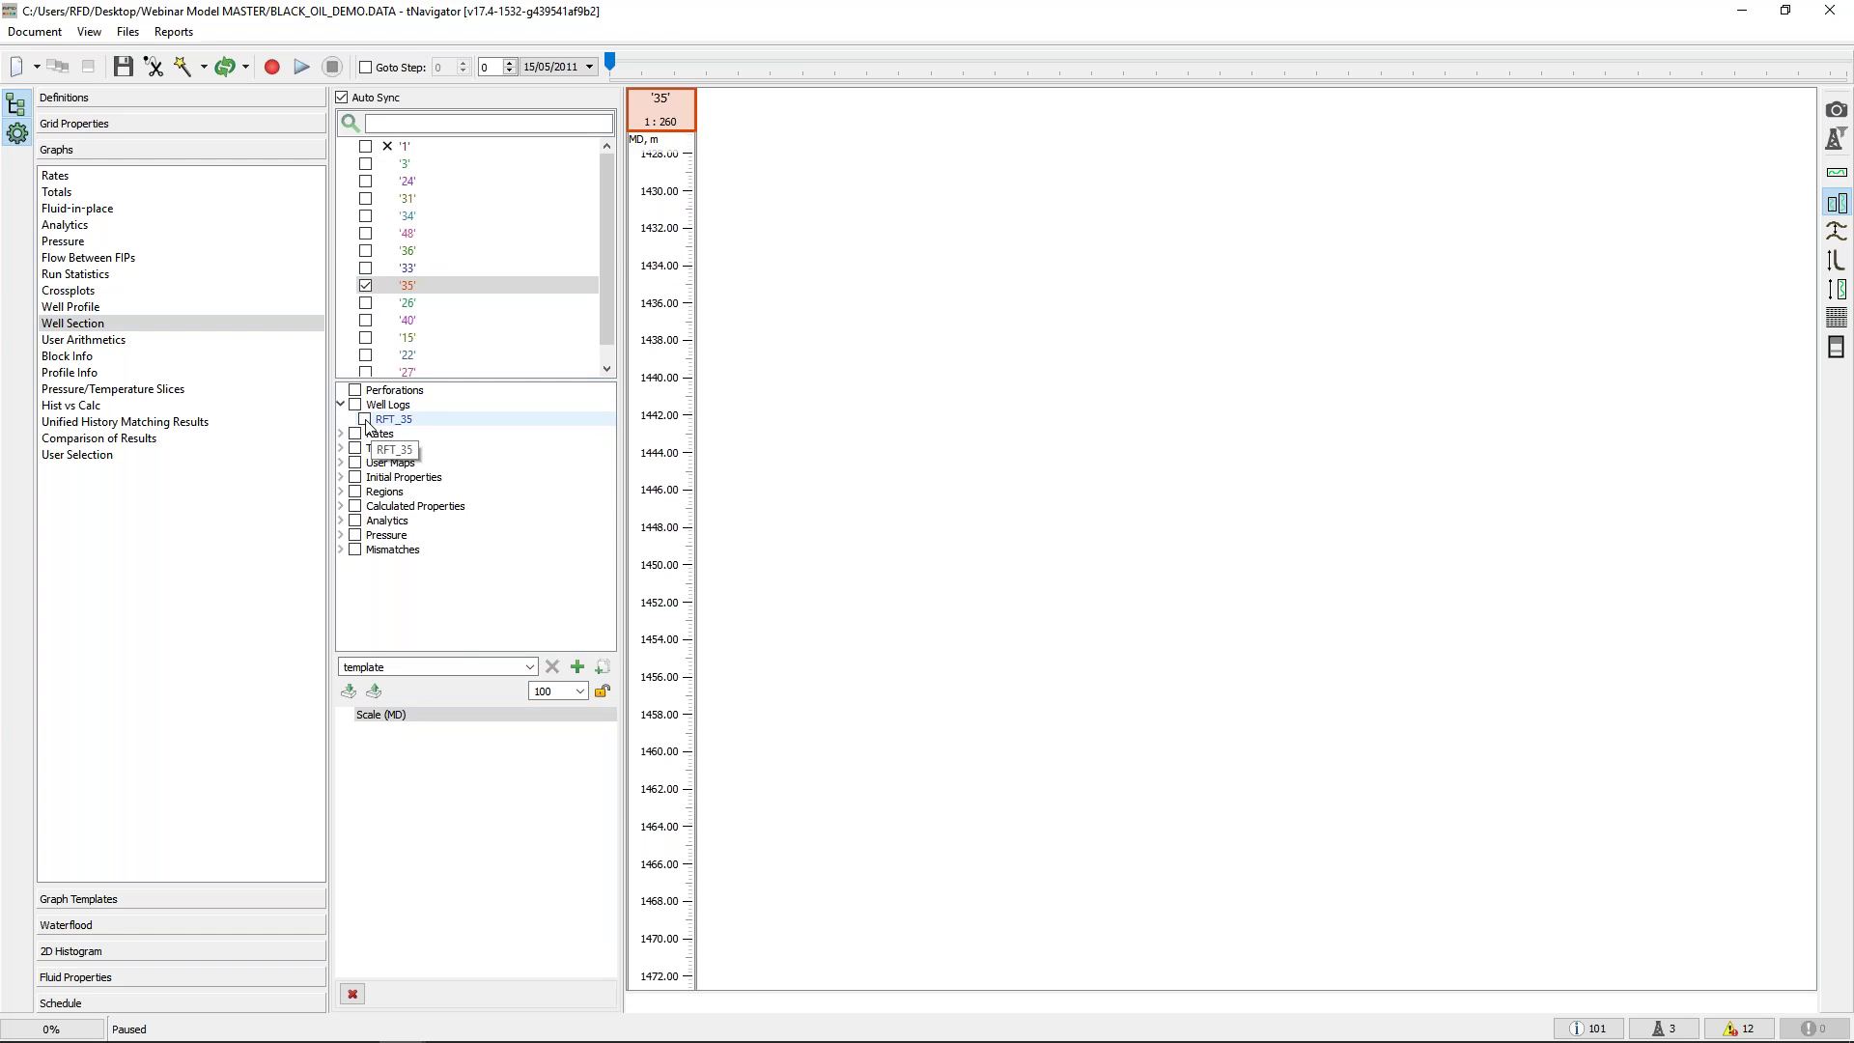
pyautogui.click(365, 420)
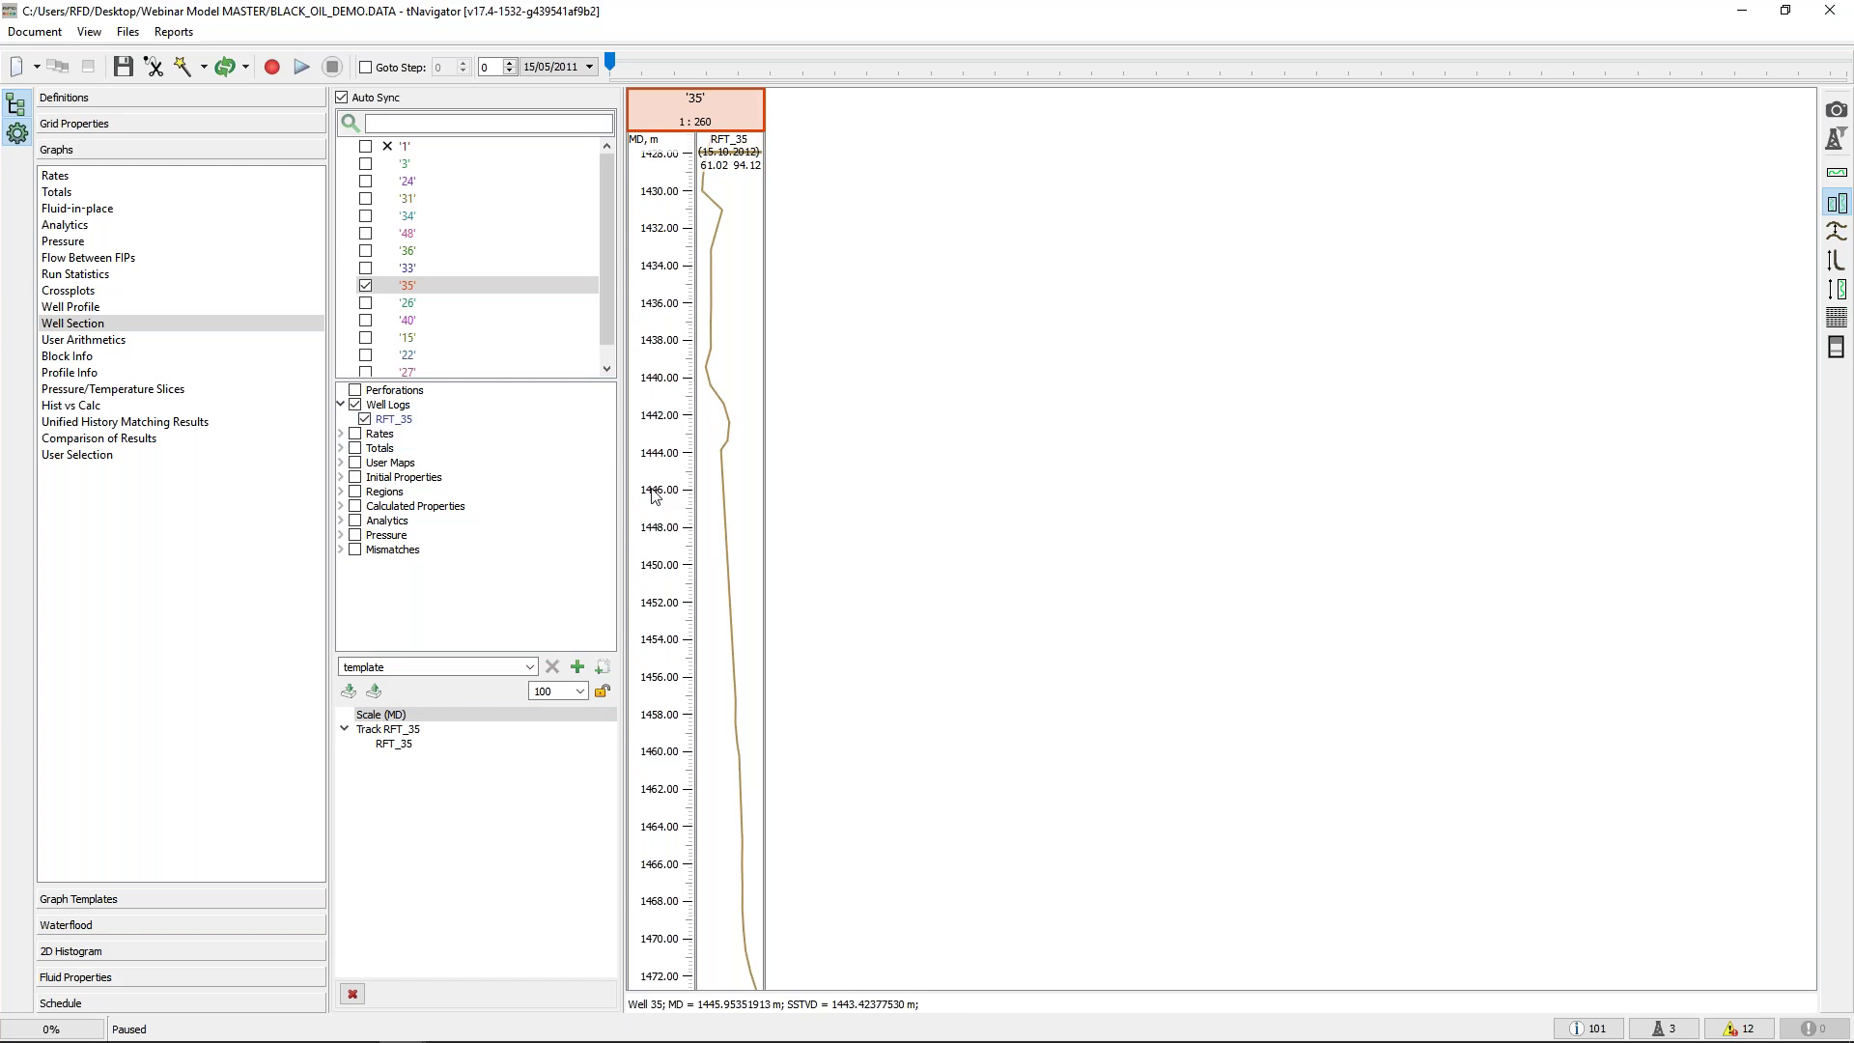
# Configure the RFT_35 well log with RFT as its well log control
pyautogui.scroll(-3, 705, 483)
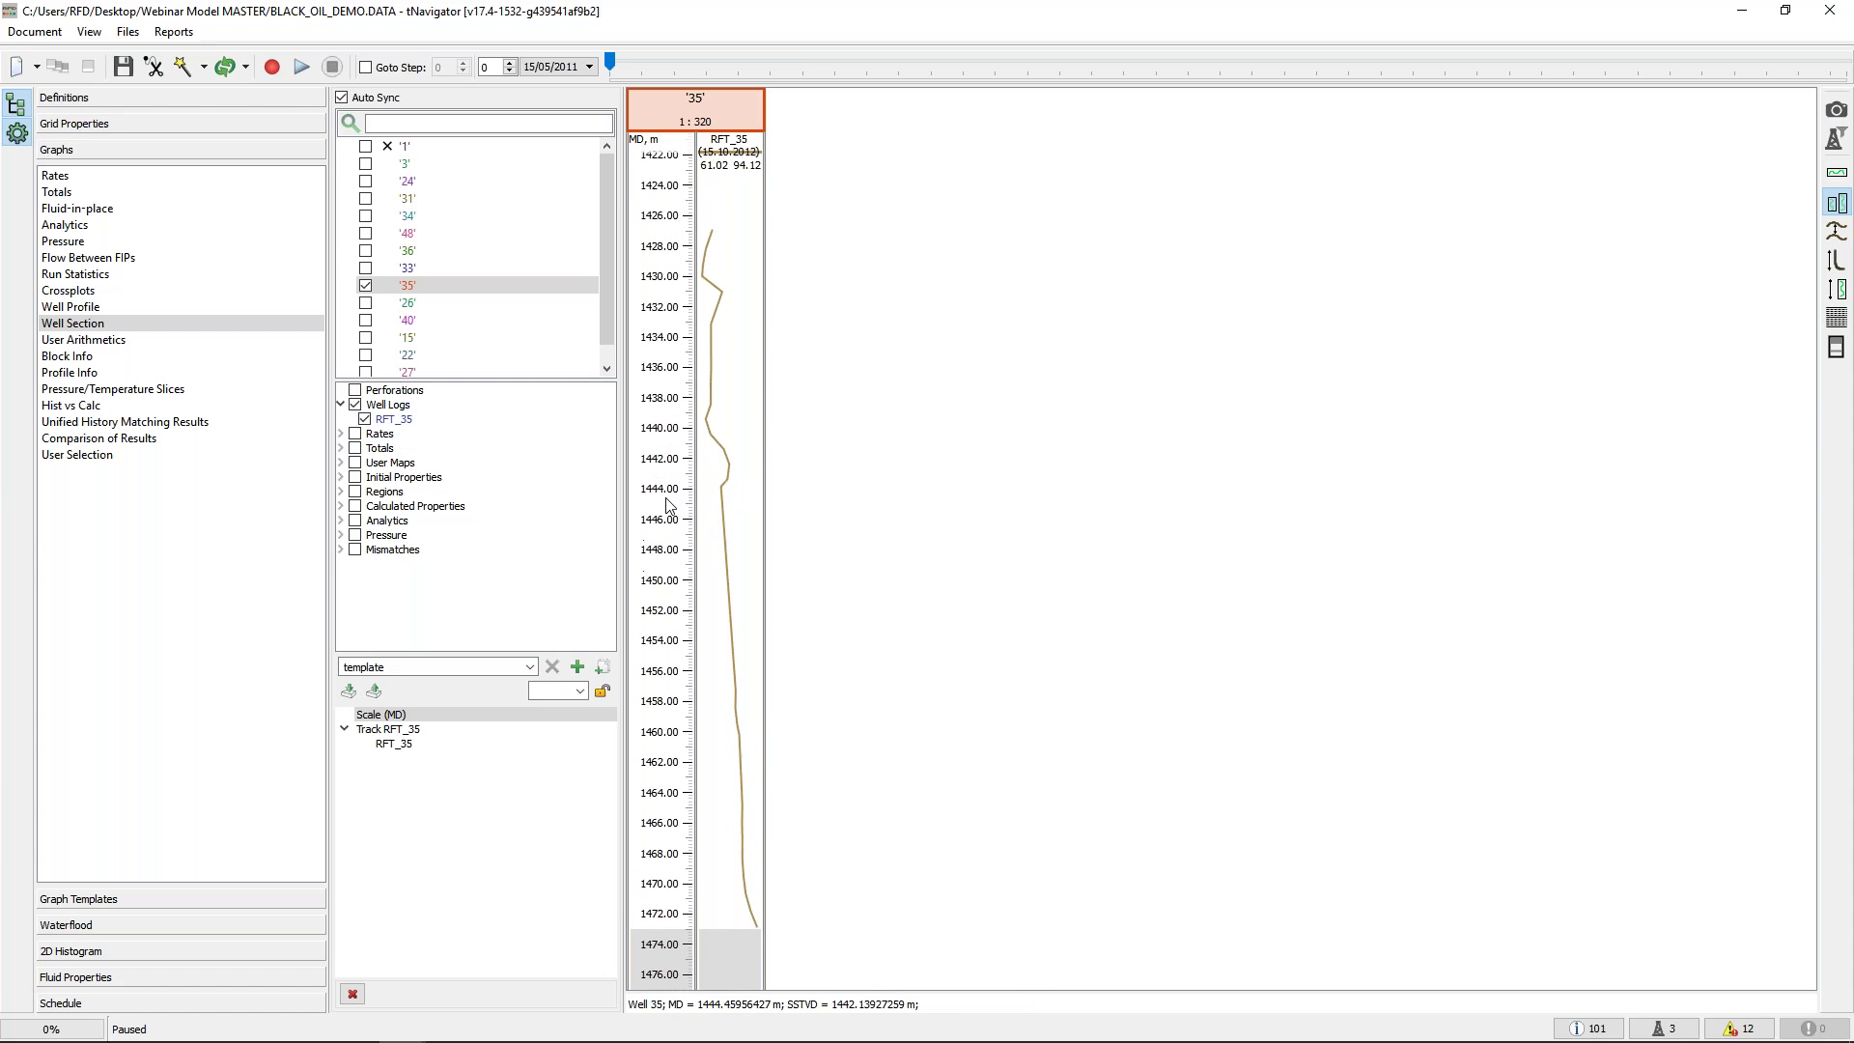
pyautogui.moveTo(661, 508); pyautogui.dragTo(660, 463)
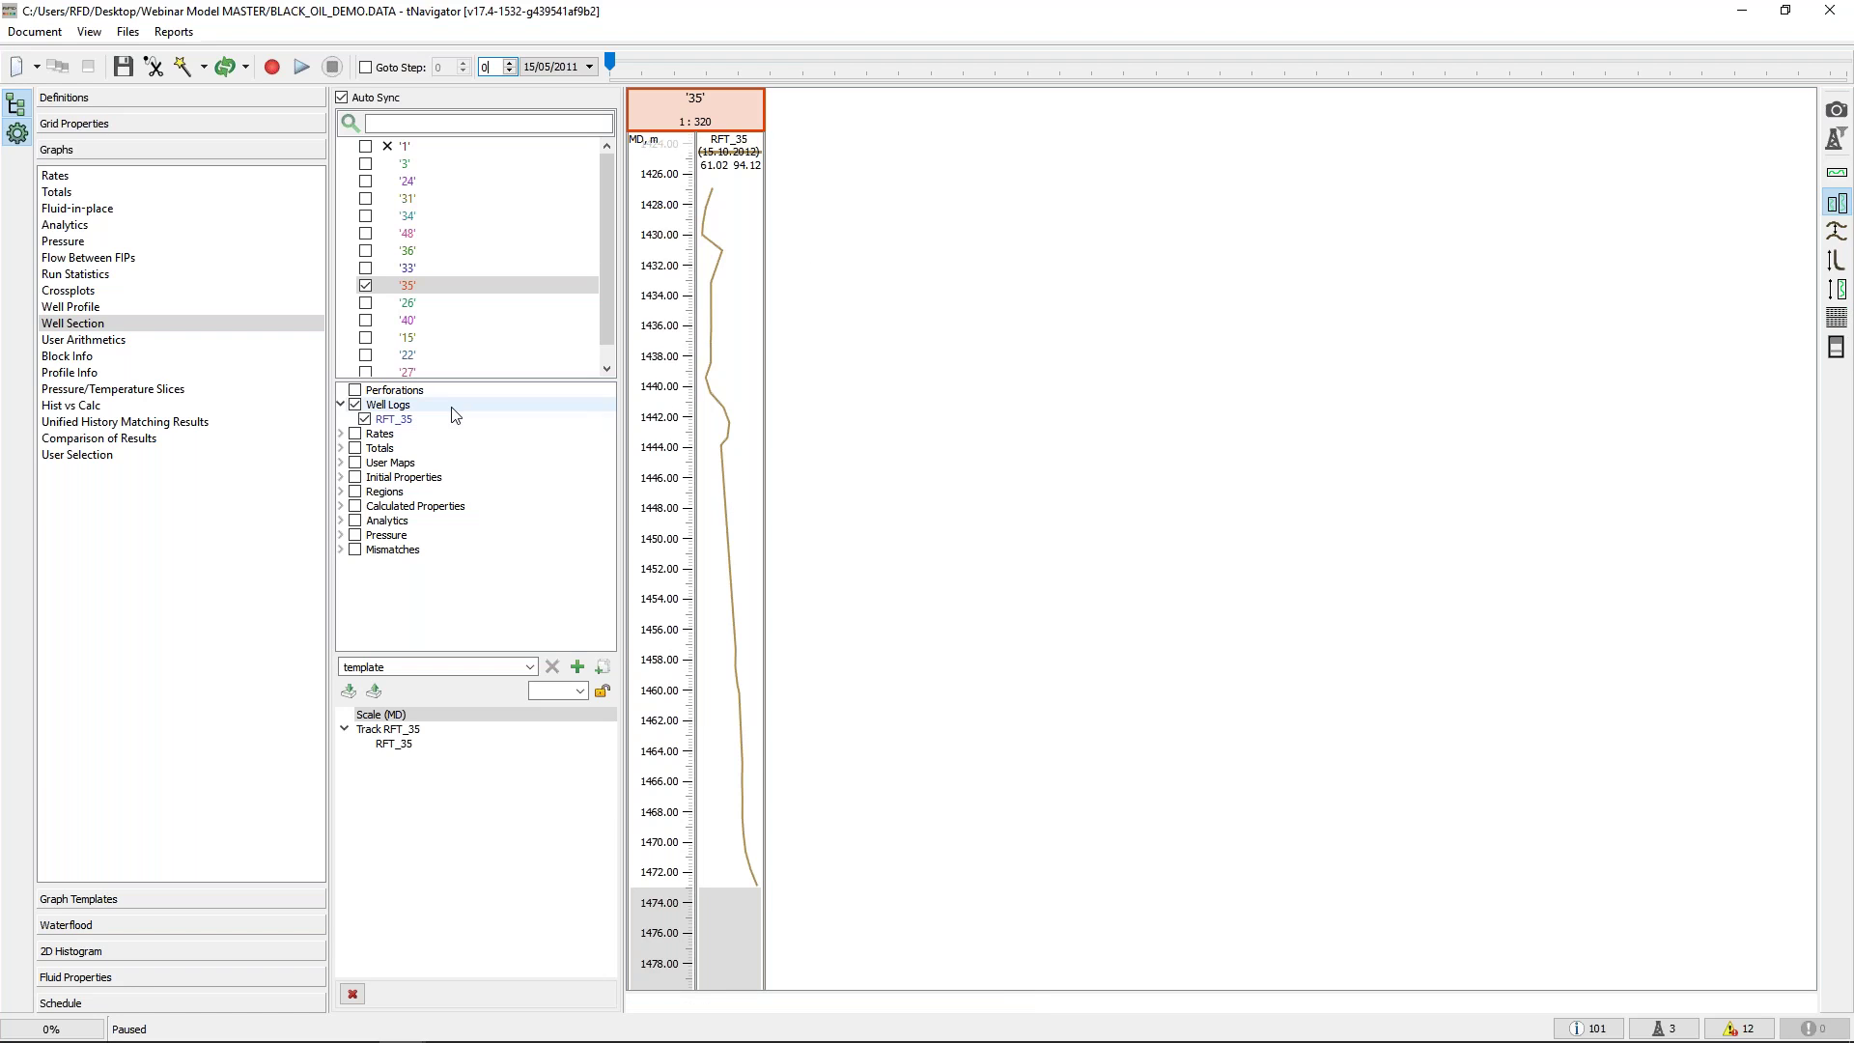
pyautogui.rightClick(427, 422)
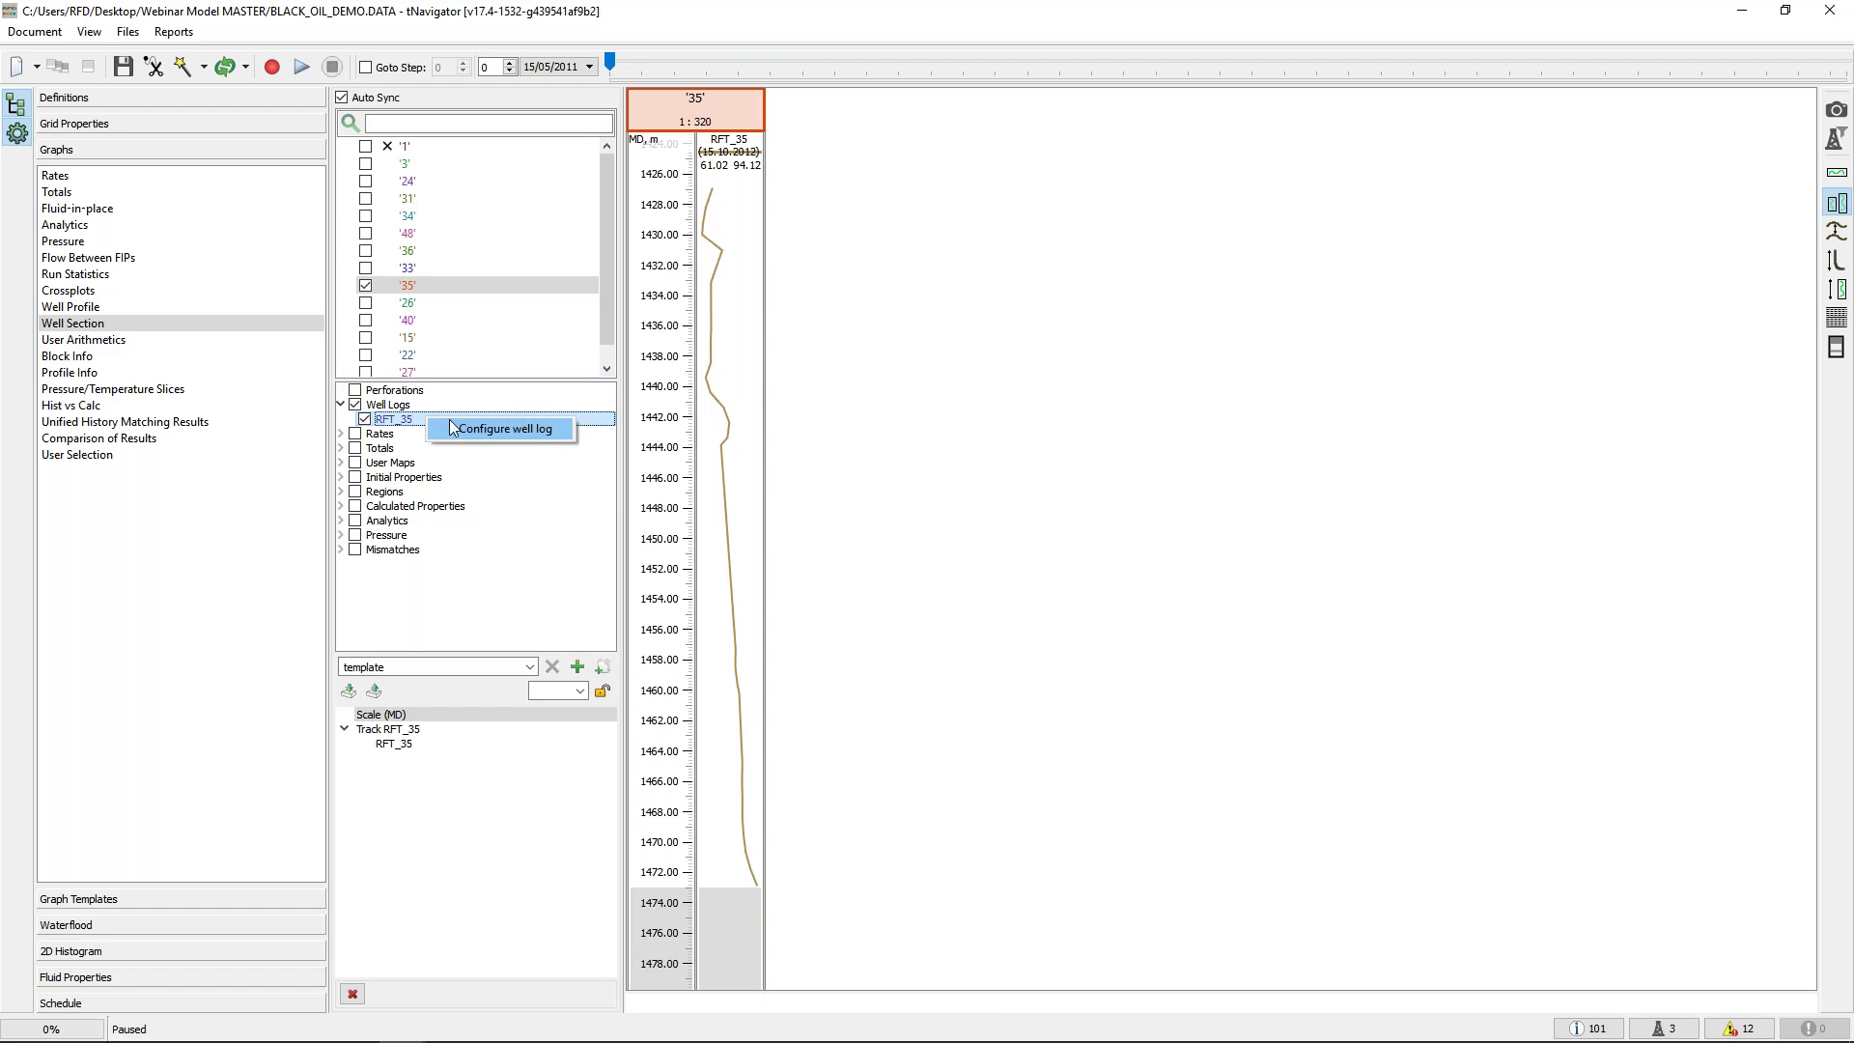
pyautogui.click(489, 427)
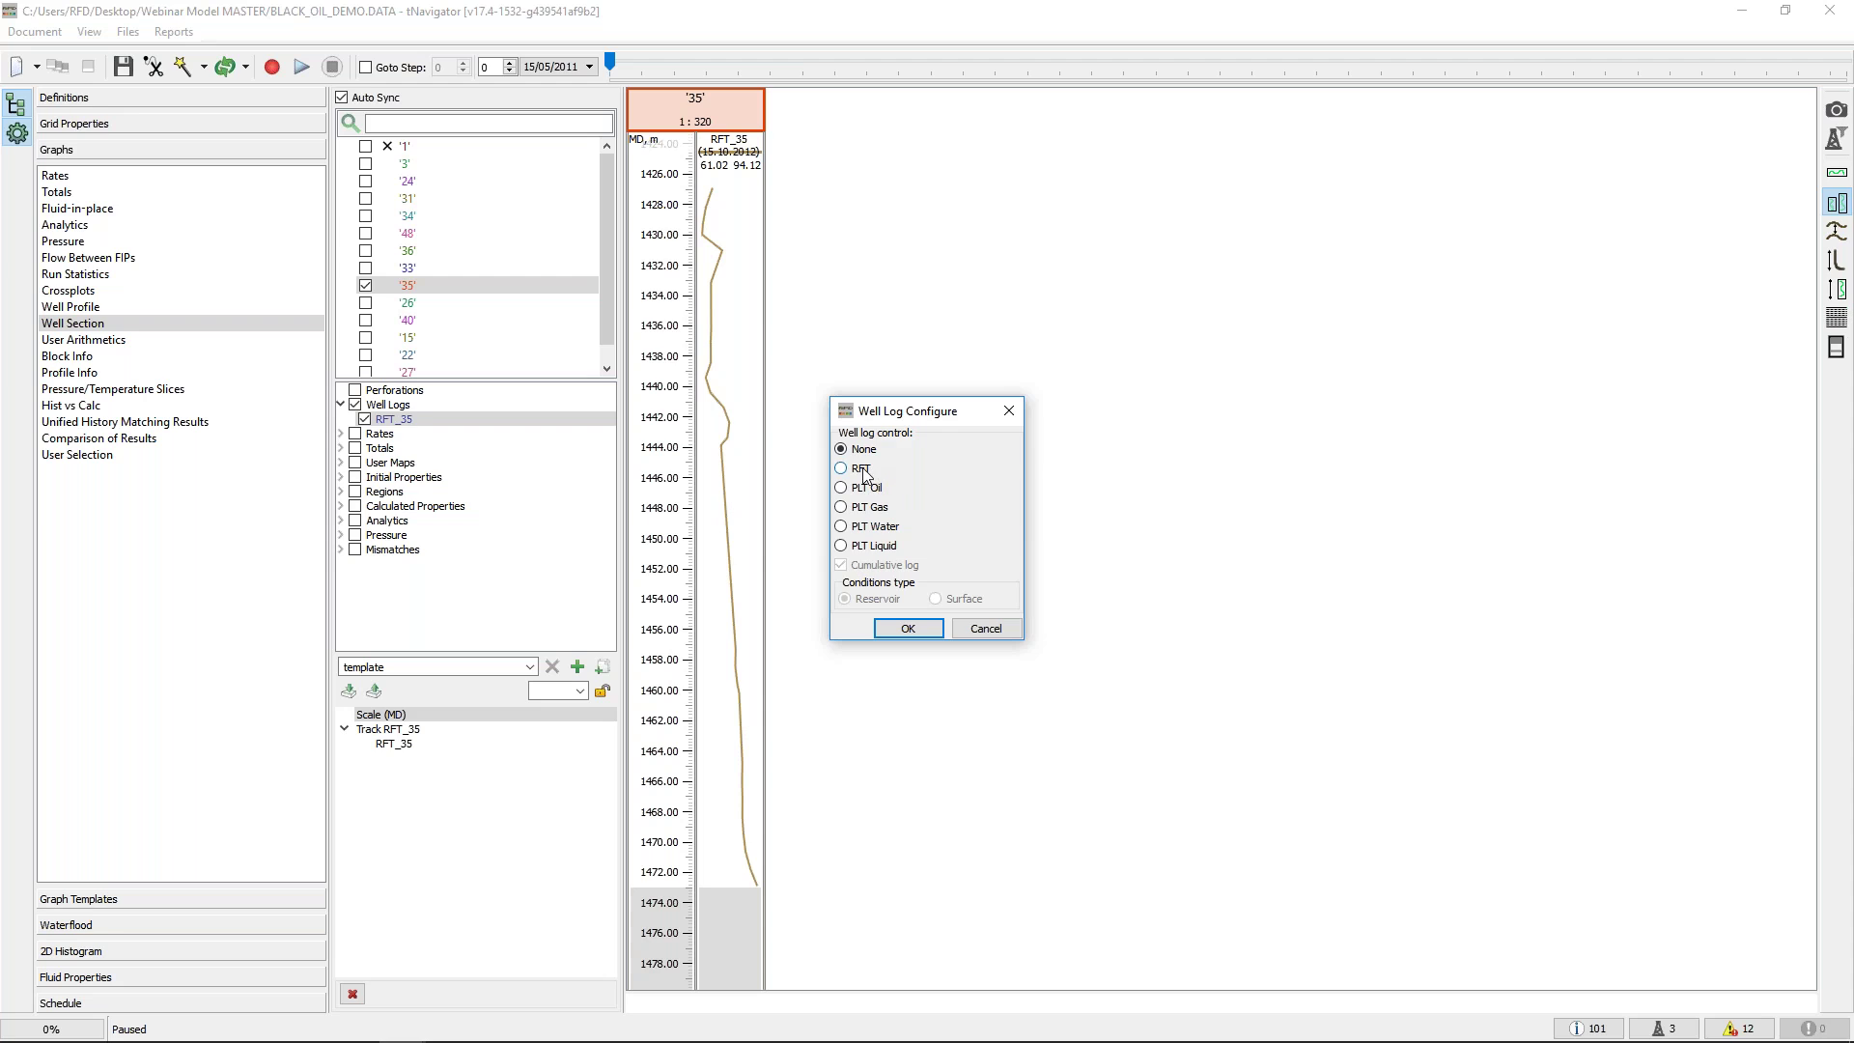
pyautogui.click(862, 470)
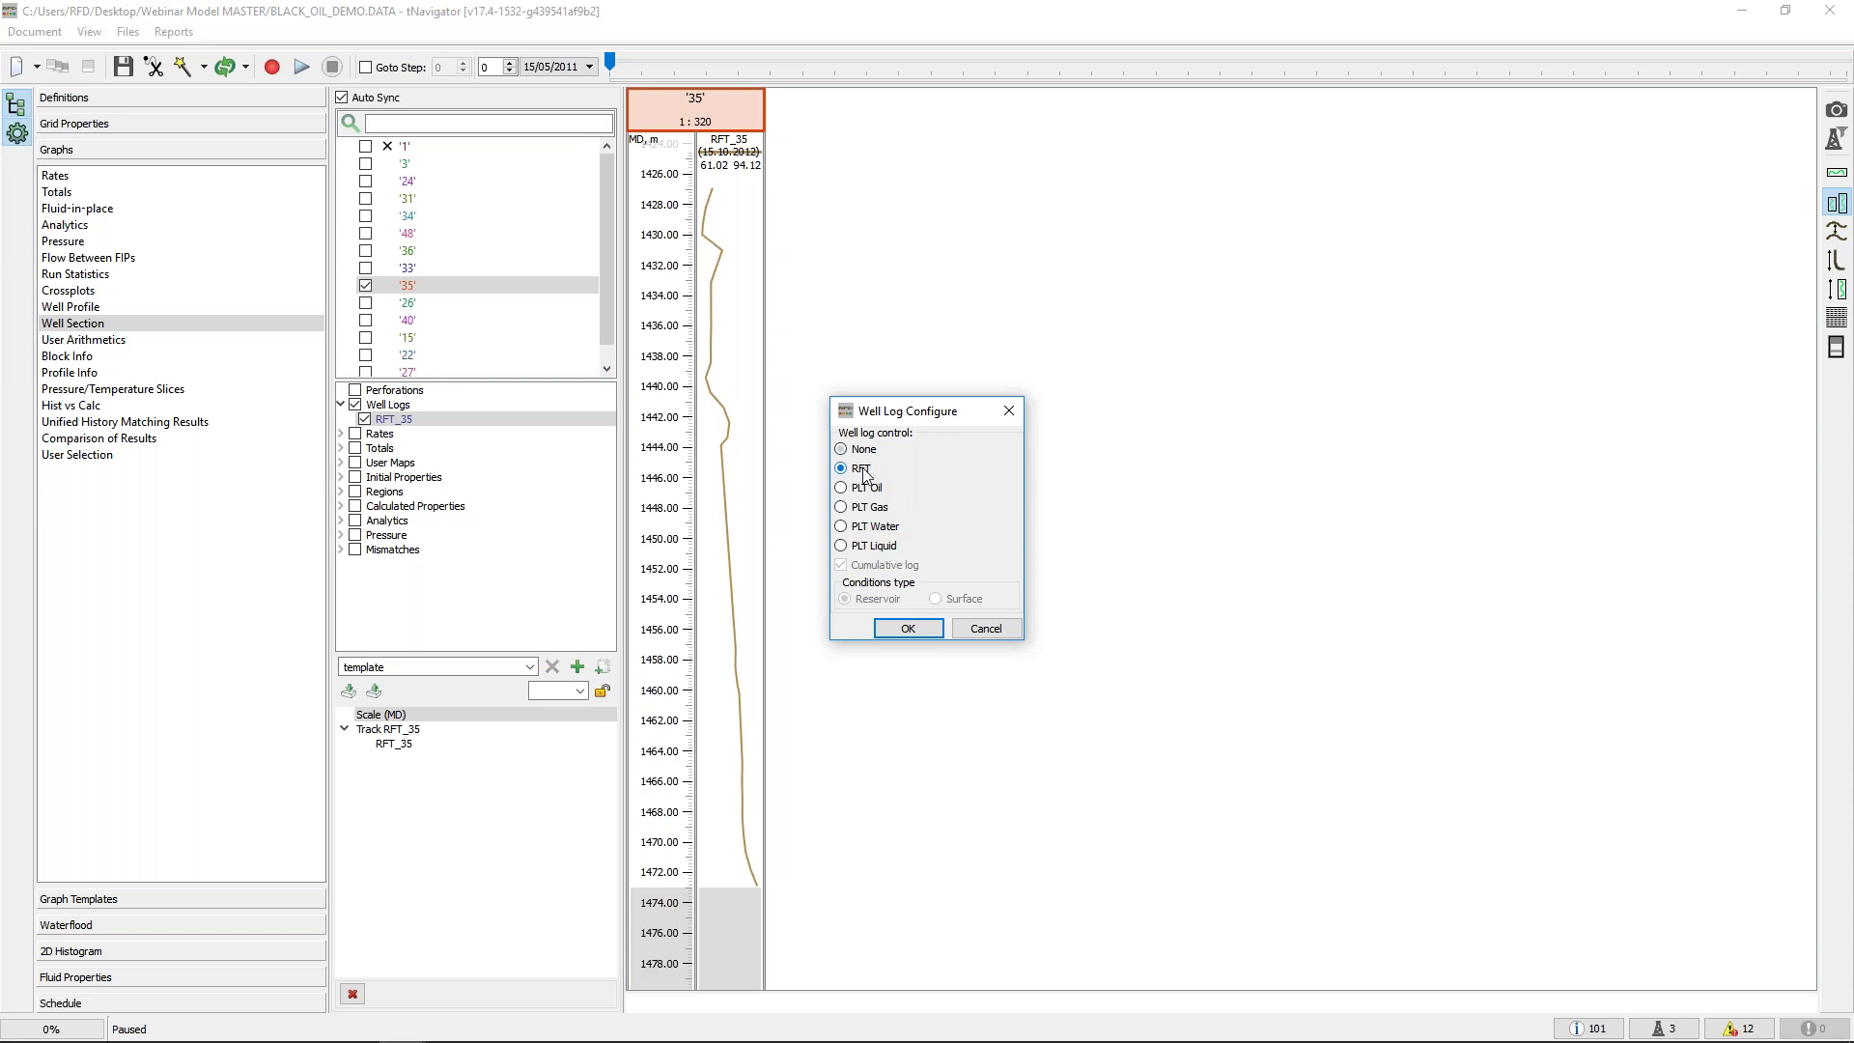
pyautogui.click(908, 630)
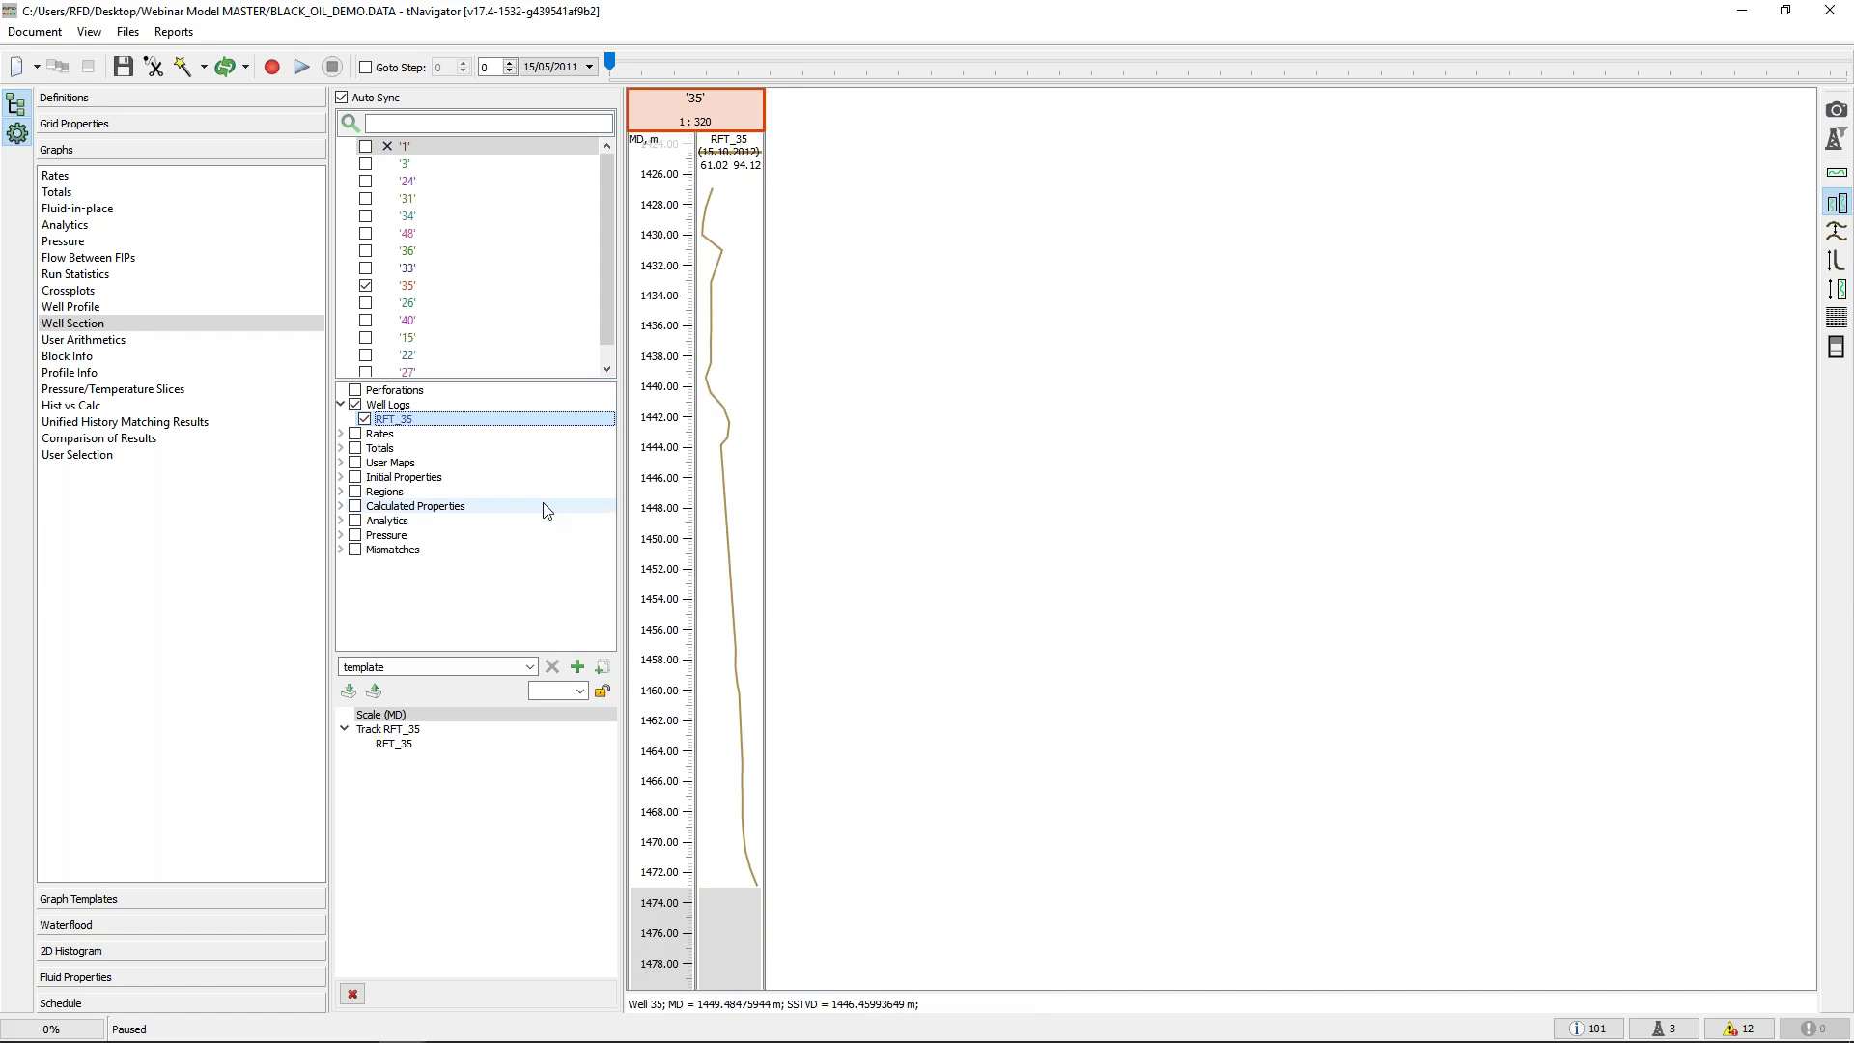
# Start the model calculation and view the calculated Pressure property on the 3D grid
pyautogui.click(272, 77)
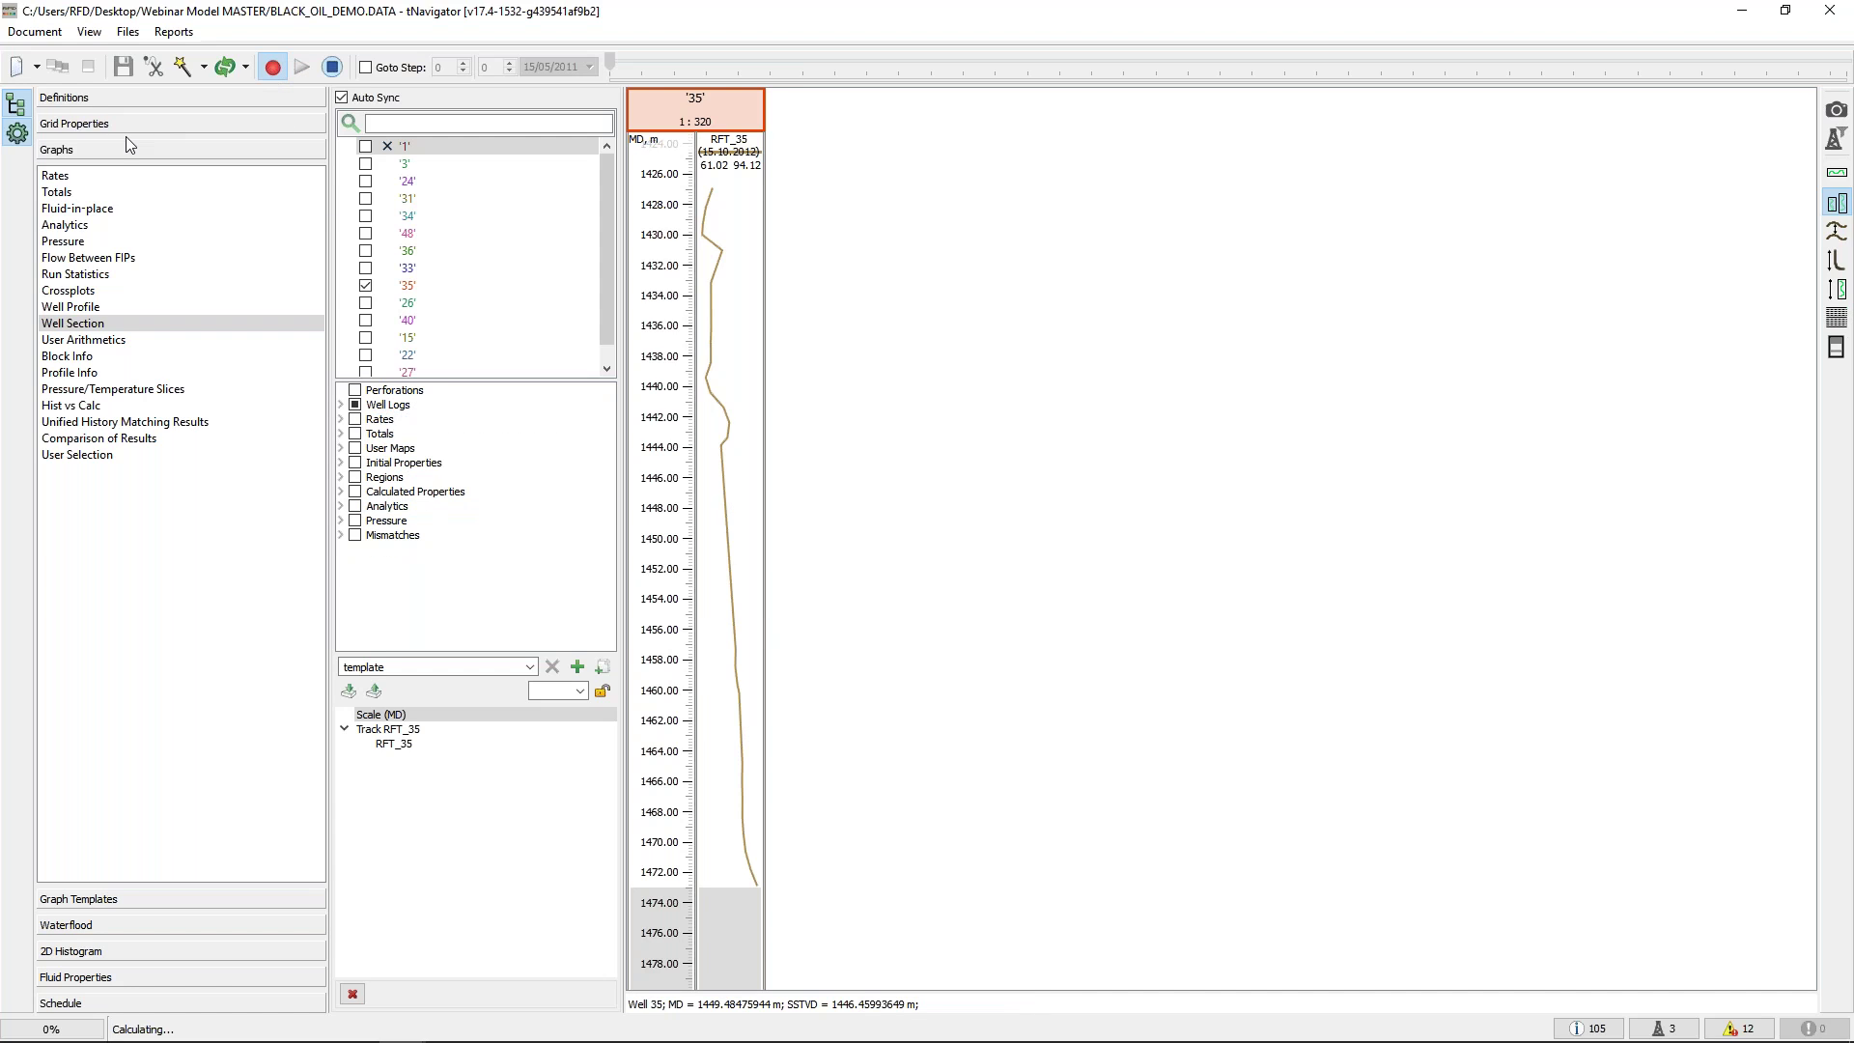
pyautogui.click(120, 126)
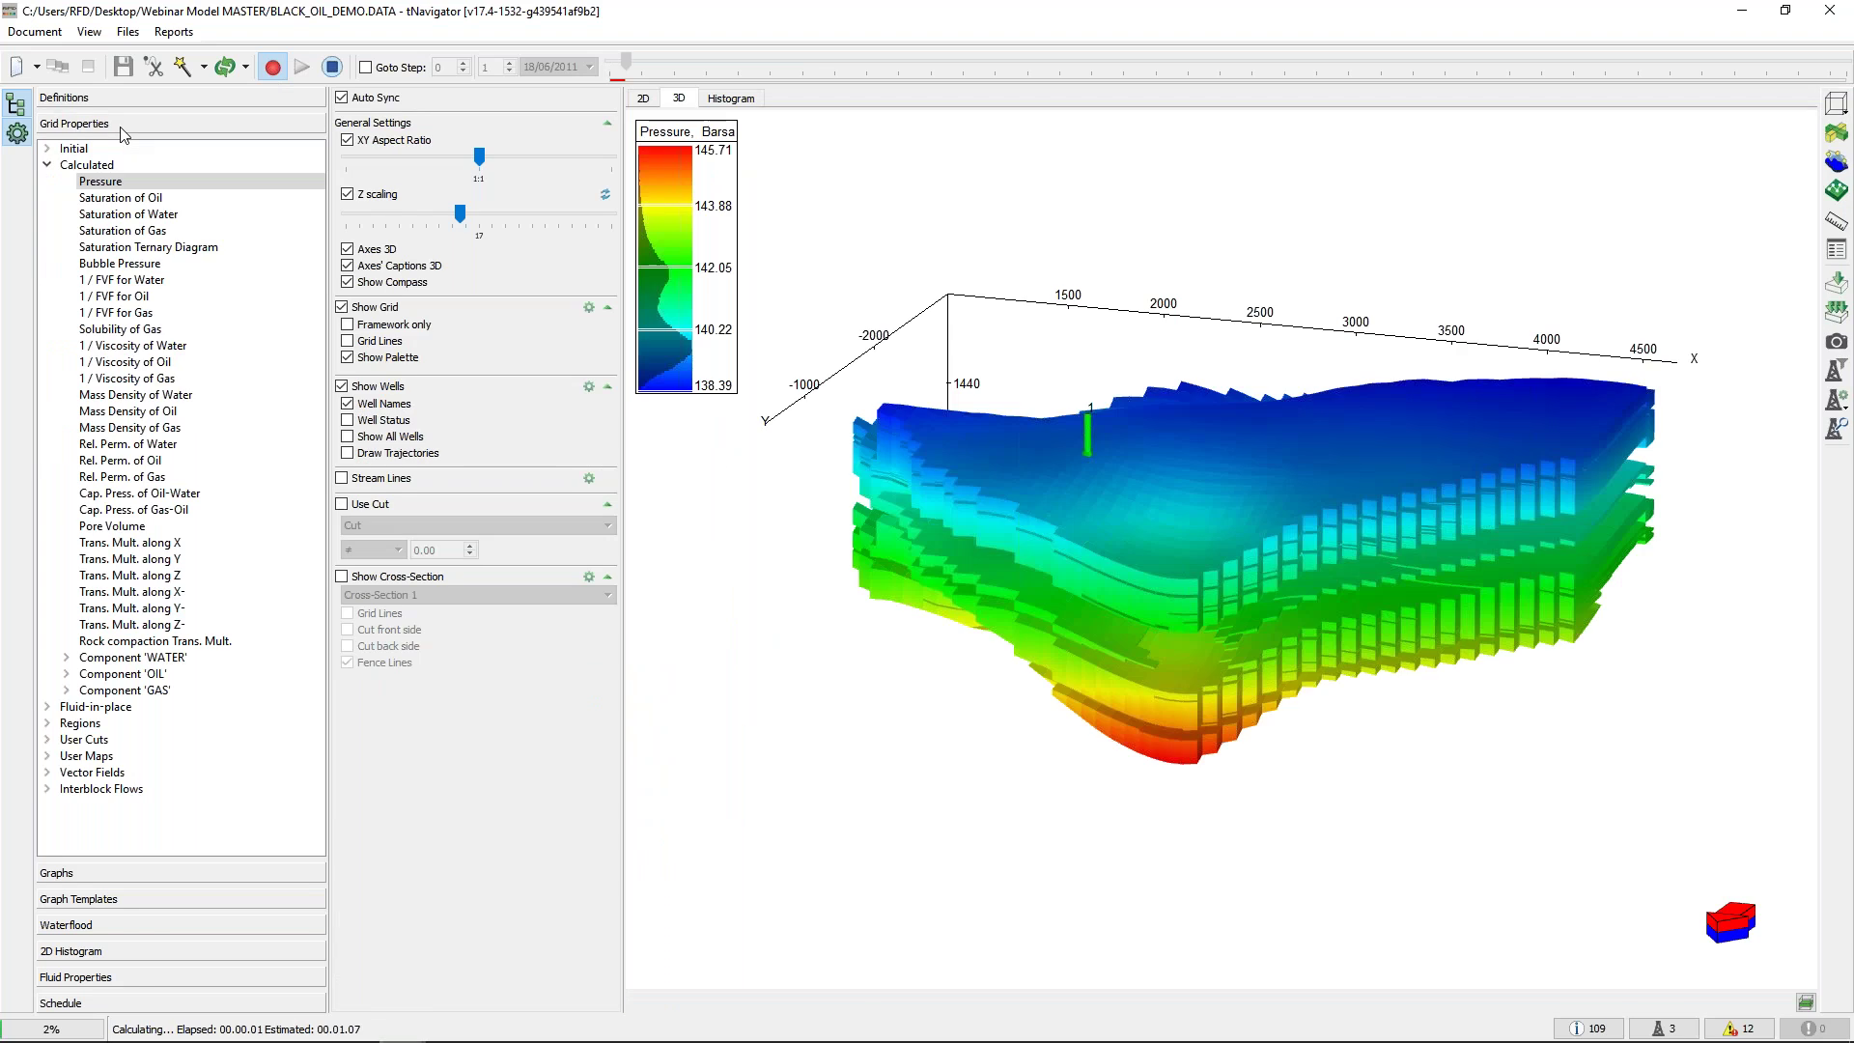
pyautogui.moveTo(993, 559)
pyautogui.mouseDown()
pyautogui.moveTo(1006, 573)
pyautogui.moveTo(1012, 547)
pyautogui.mouseUp()
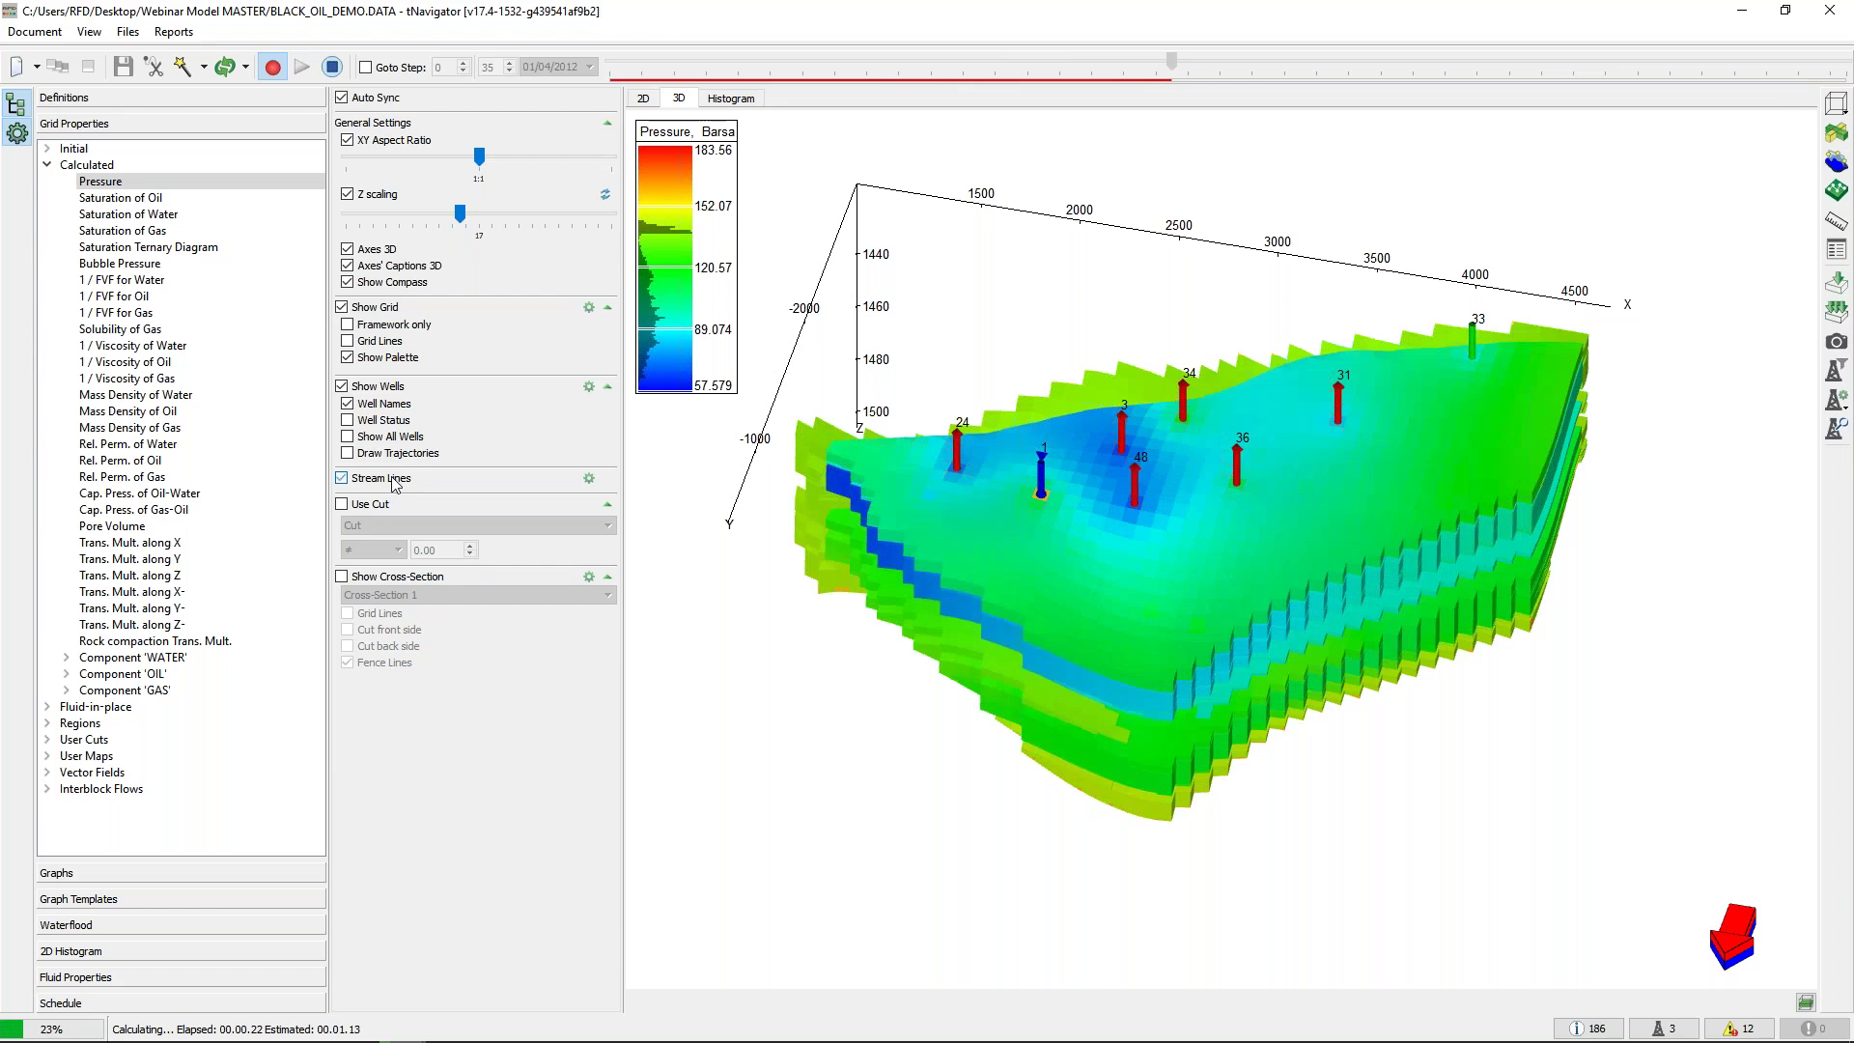
# Turn on streamlines in the 3D view, preview them with water and oil saturation, and return to Pressure
pyautogui.click(342, 478)
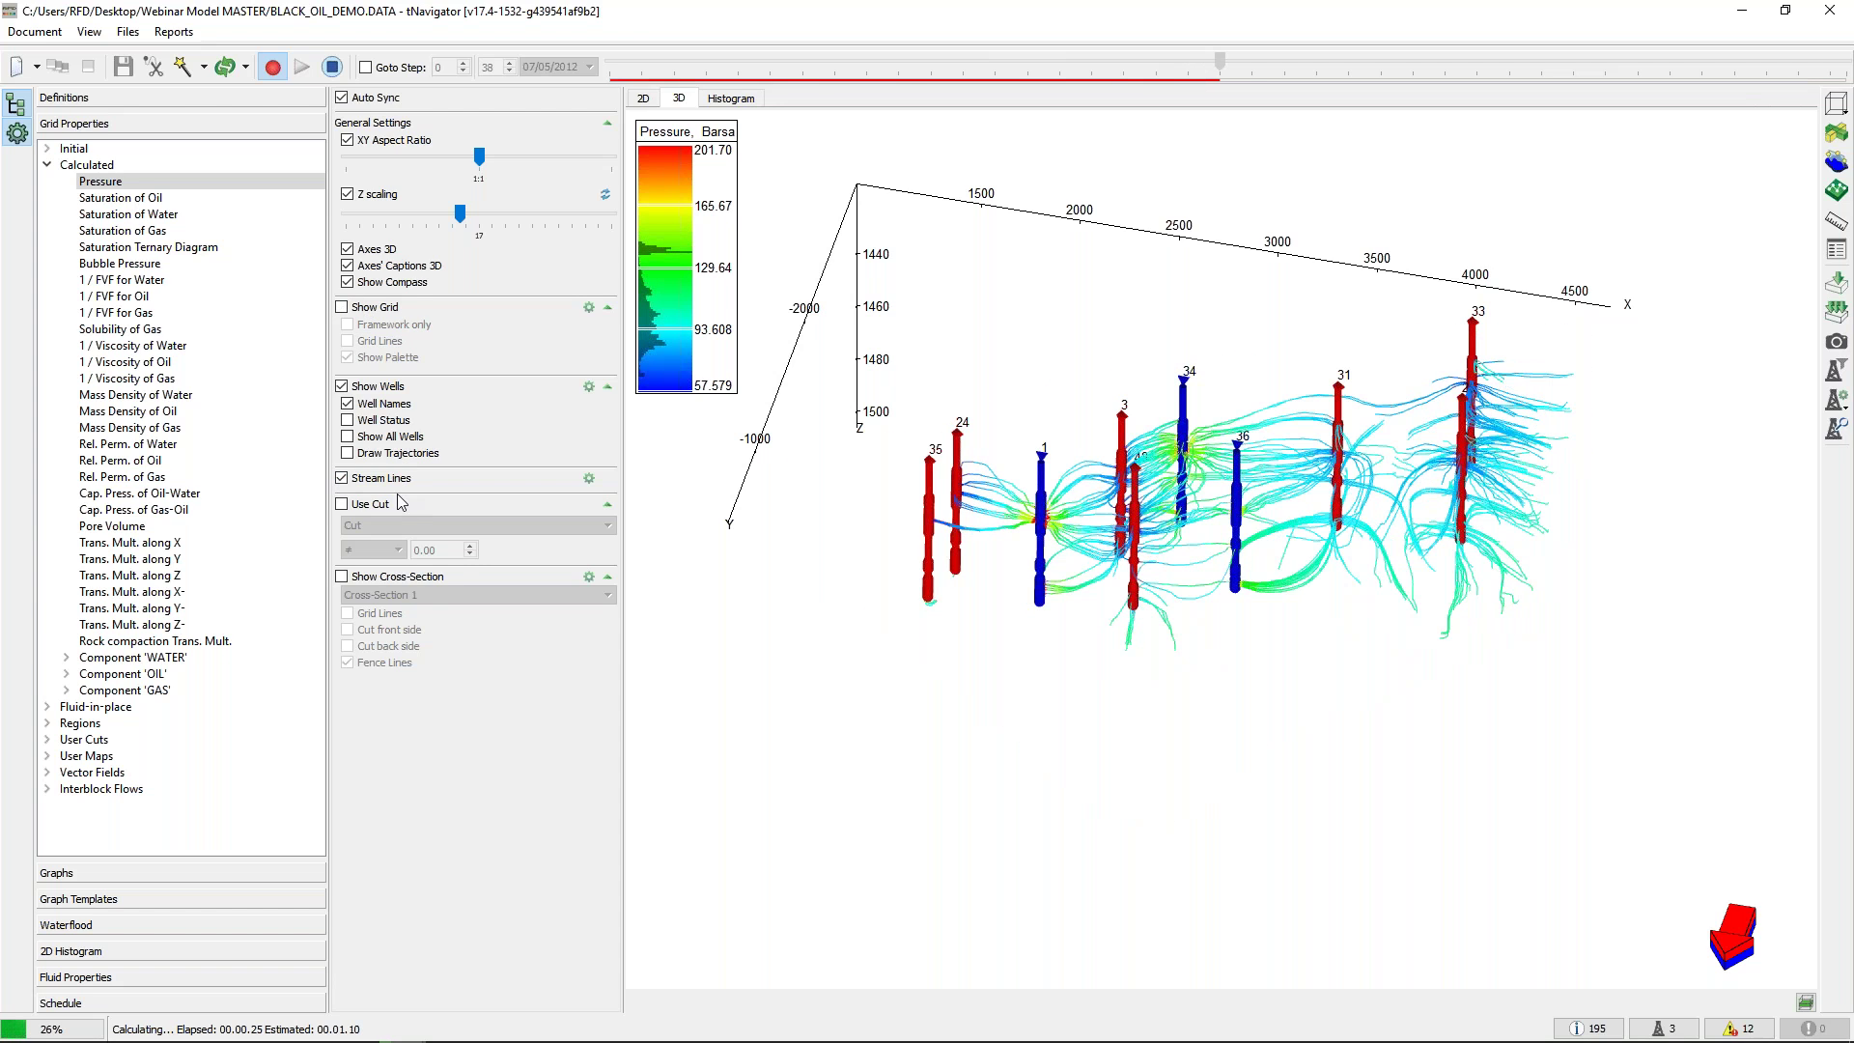
pyautogui.click(179, 203)
pyautogui.click(173, 214)
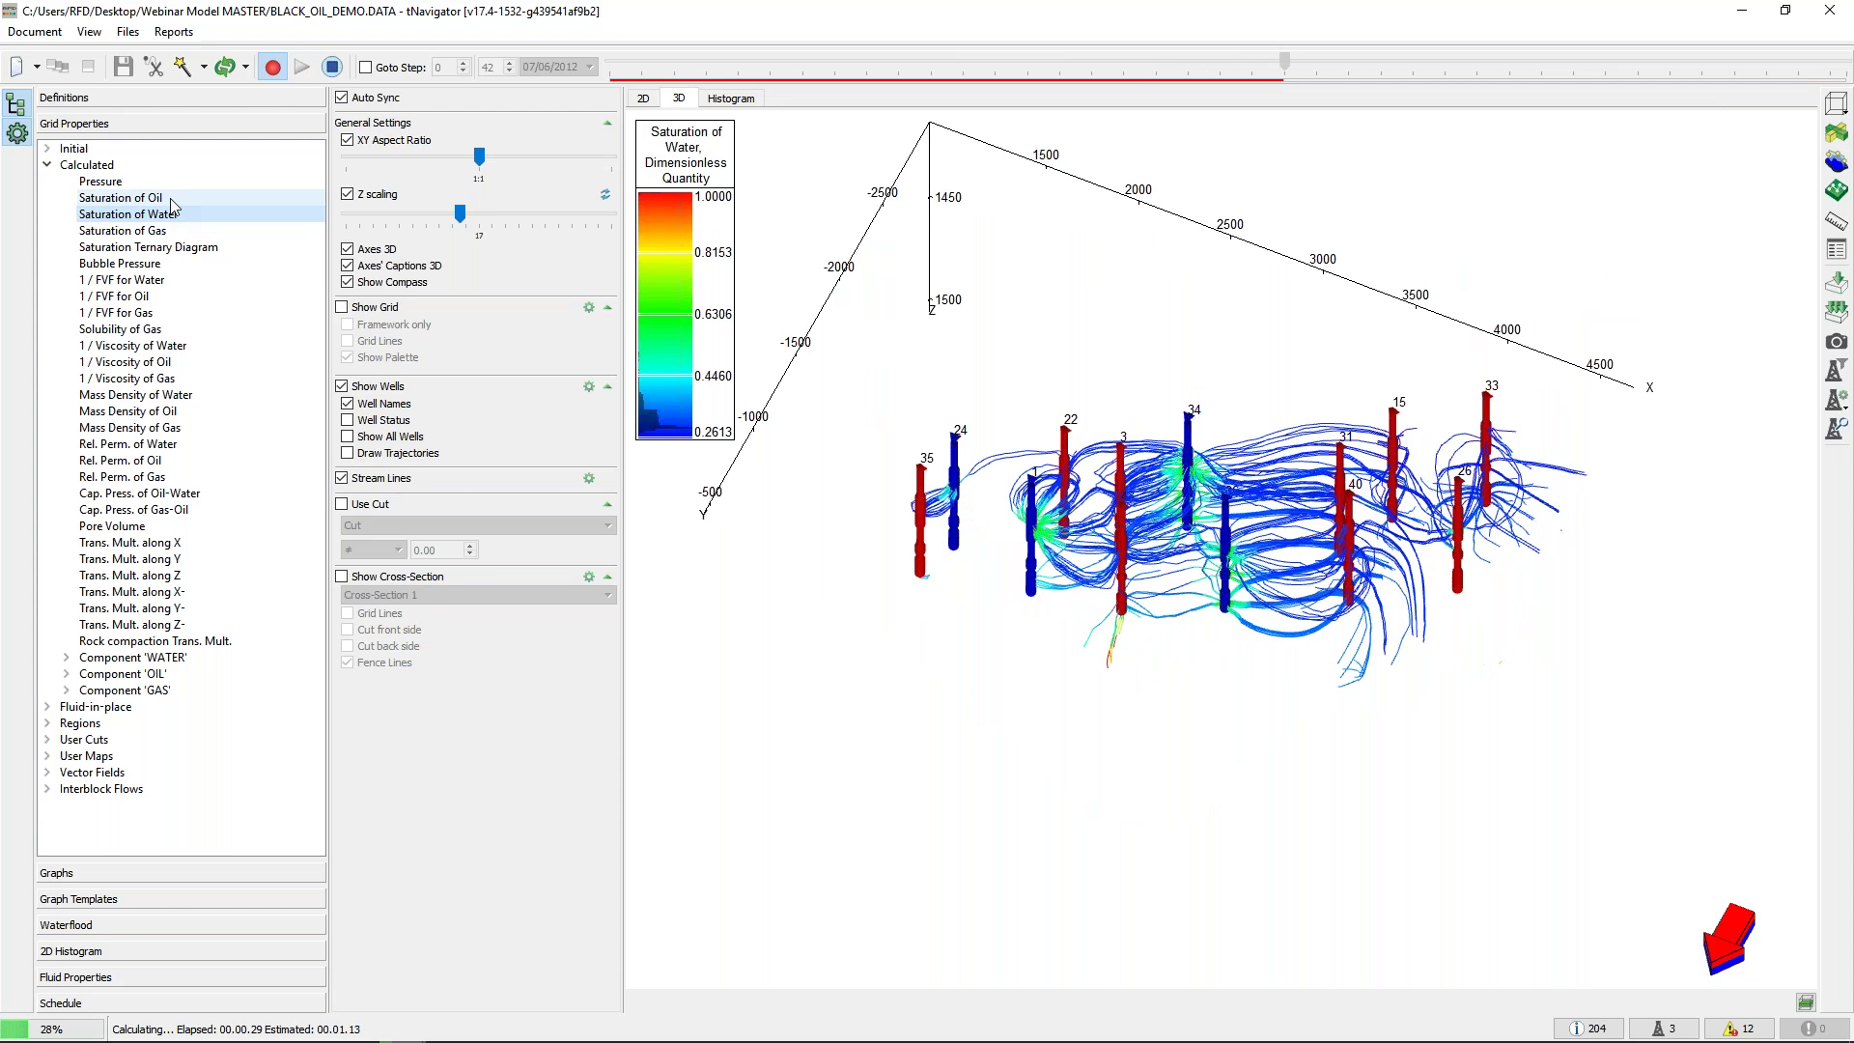
pyautogui.click(168, 196)
pyautogui.click(154, 182)
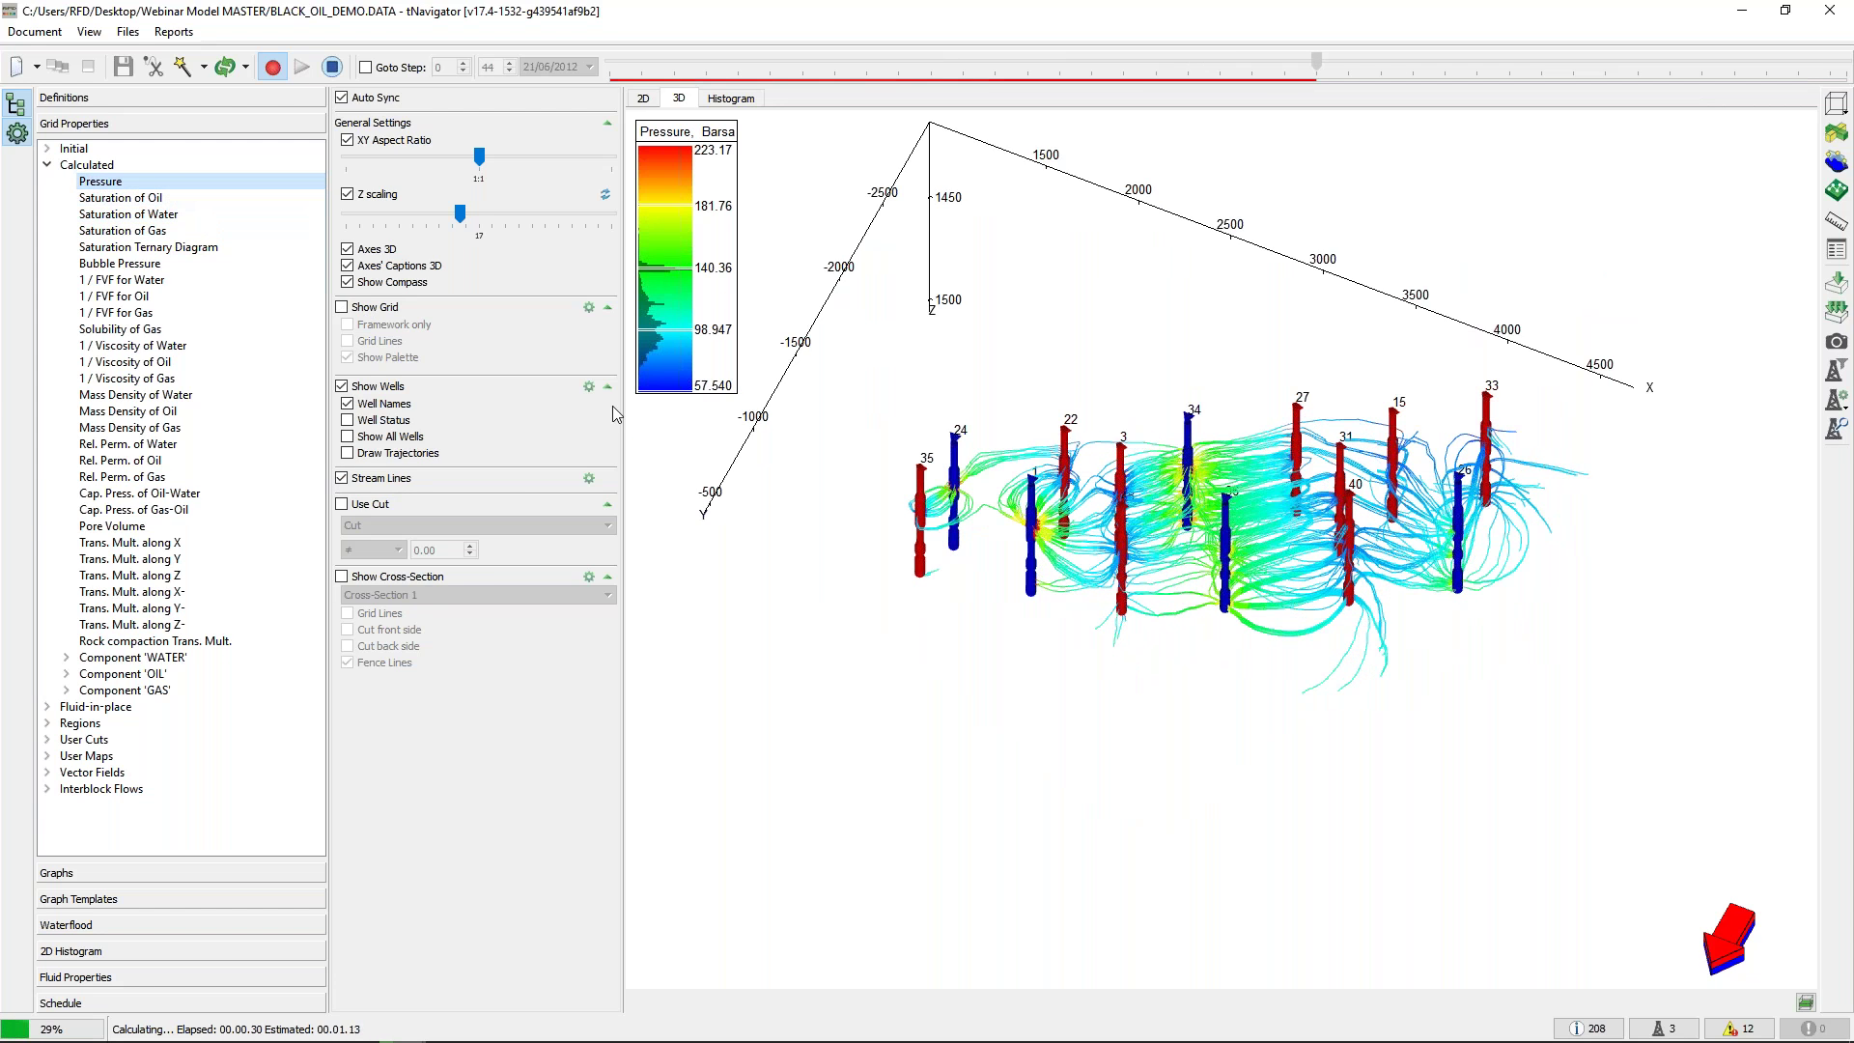
# Configure the streamlines to use unique well colors and trace from Injectors, and inspect them around the wells
pyautogui.click(589, 479)
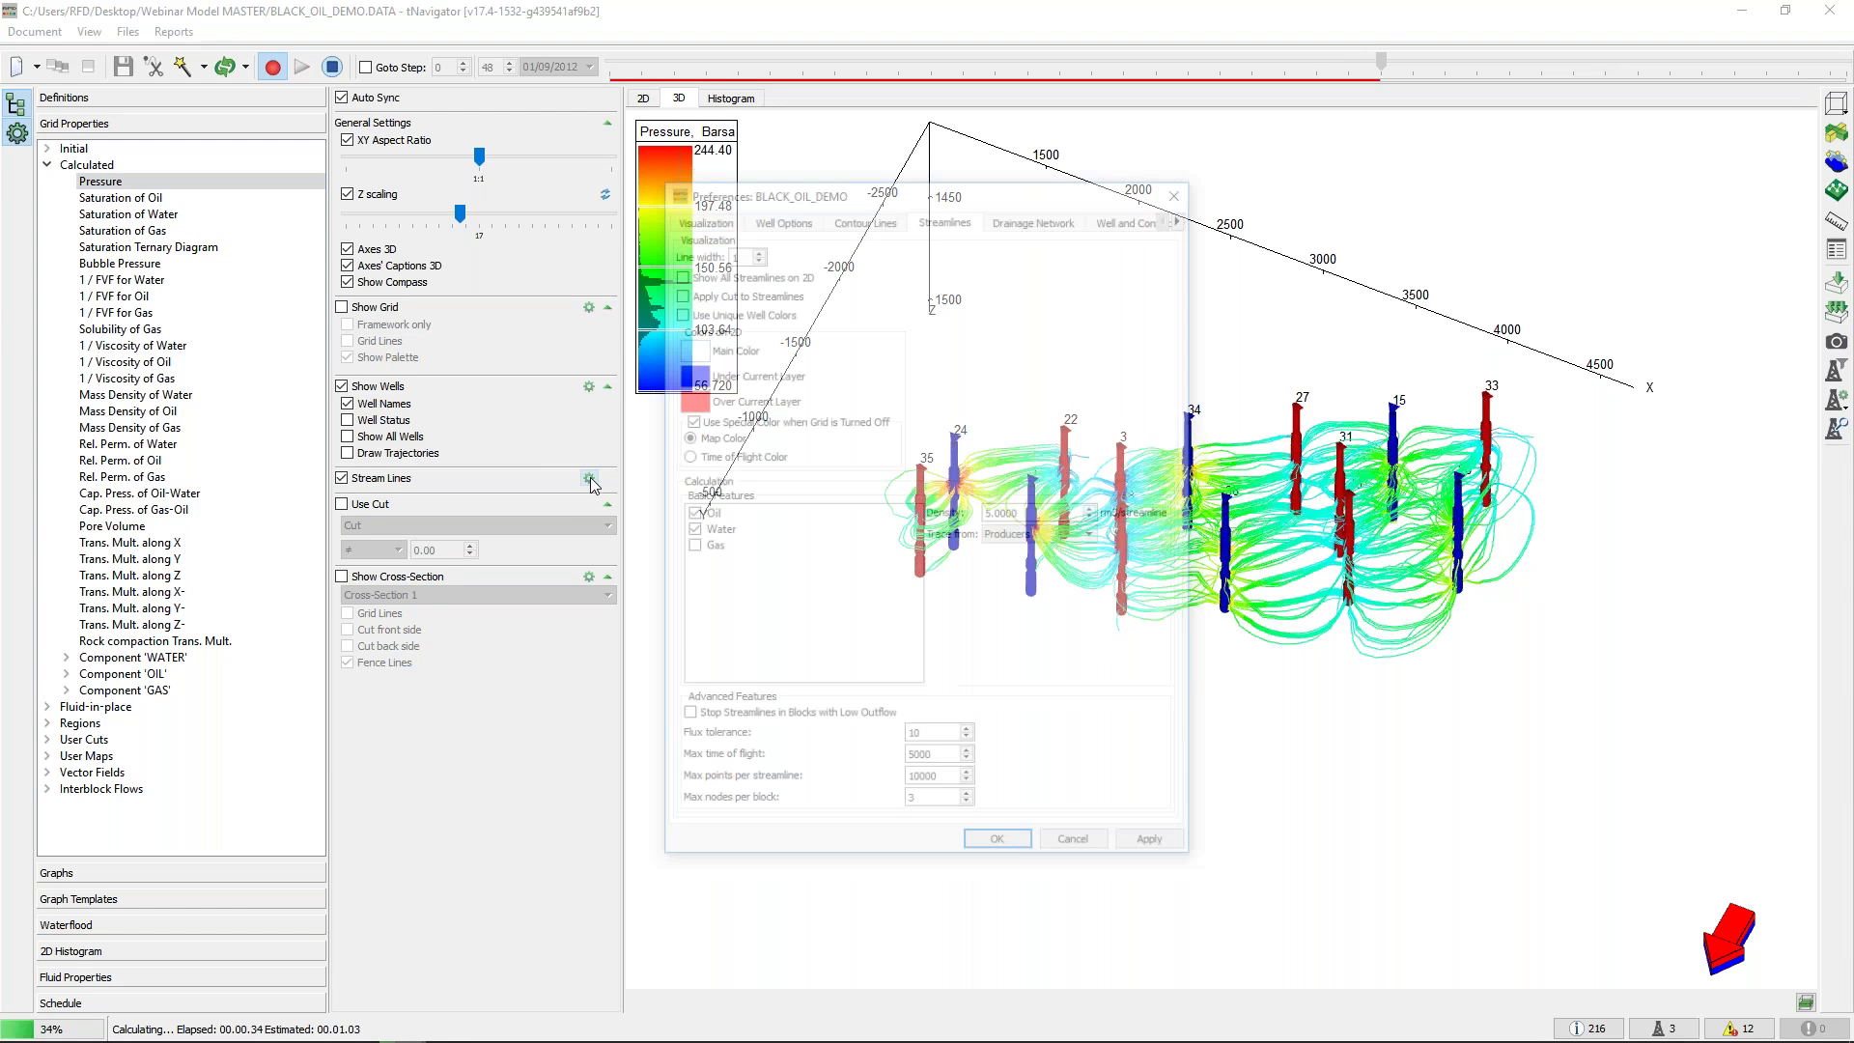
pyautogui.moveTo(895, 195); pyautogui.dragTo(369, 211)
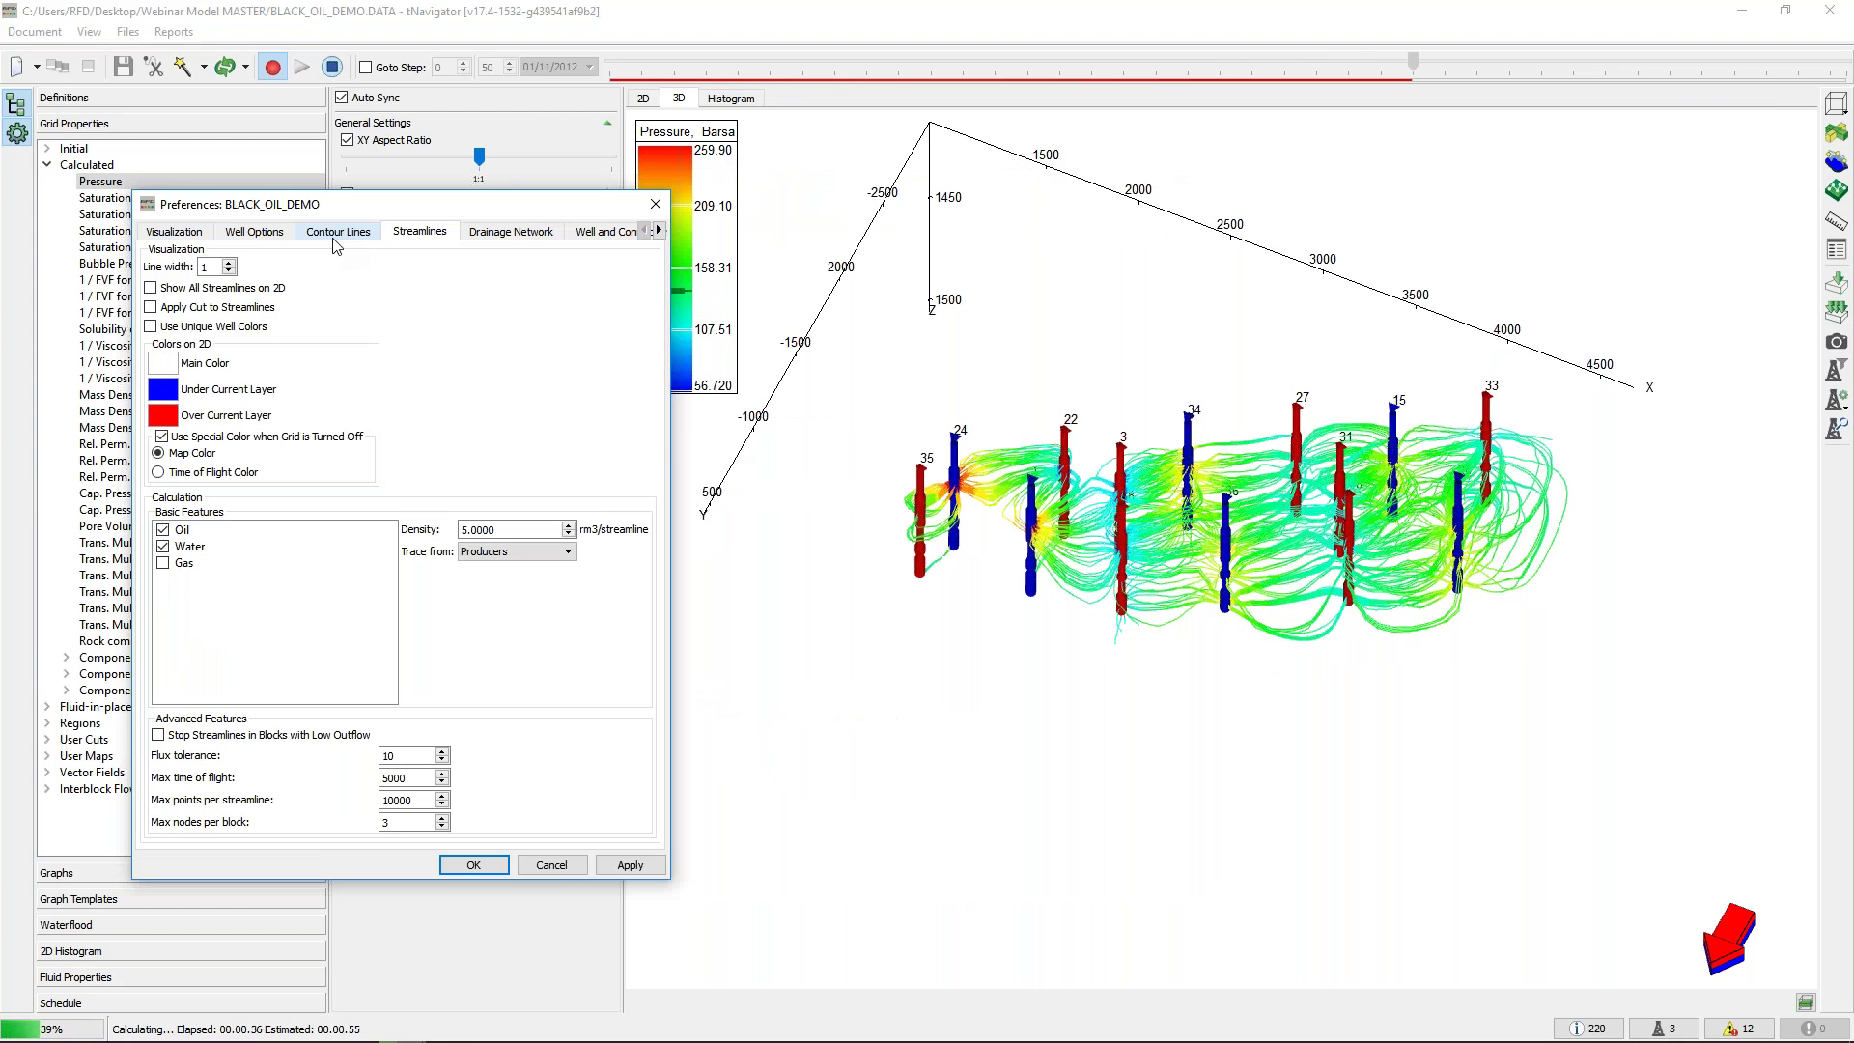
pyautogui.click(150, 326)
pyautogui.click(516, 551)
pyautogui.click(502, 576)
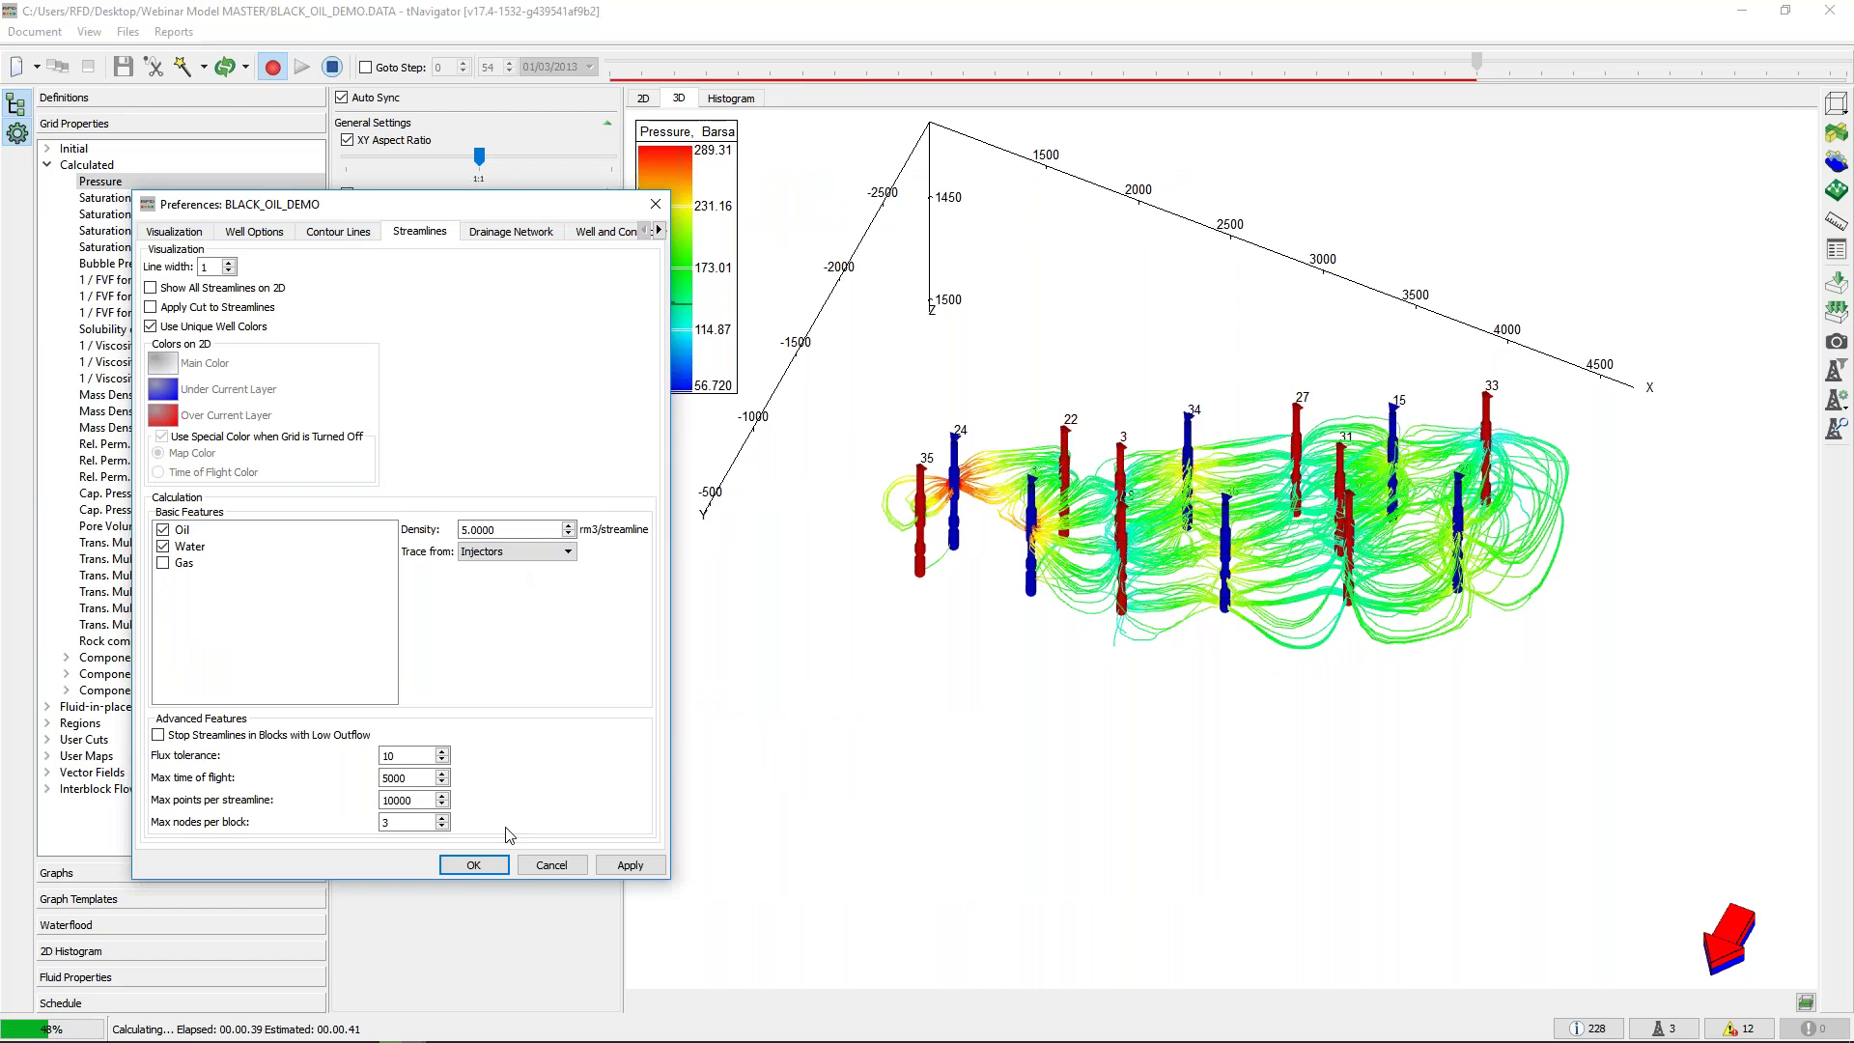
pyautogui.click(473, 864)
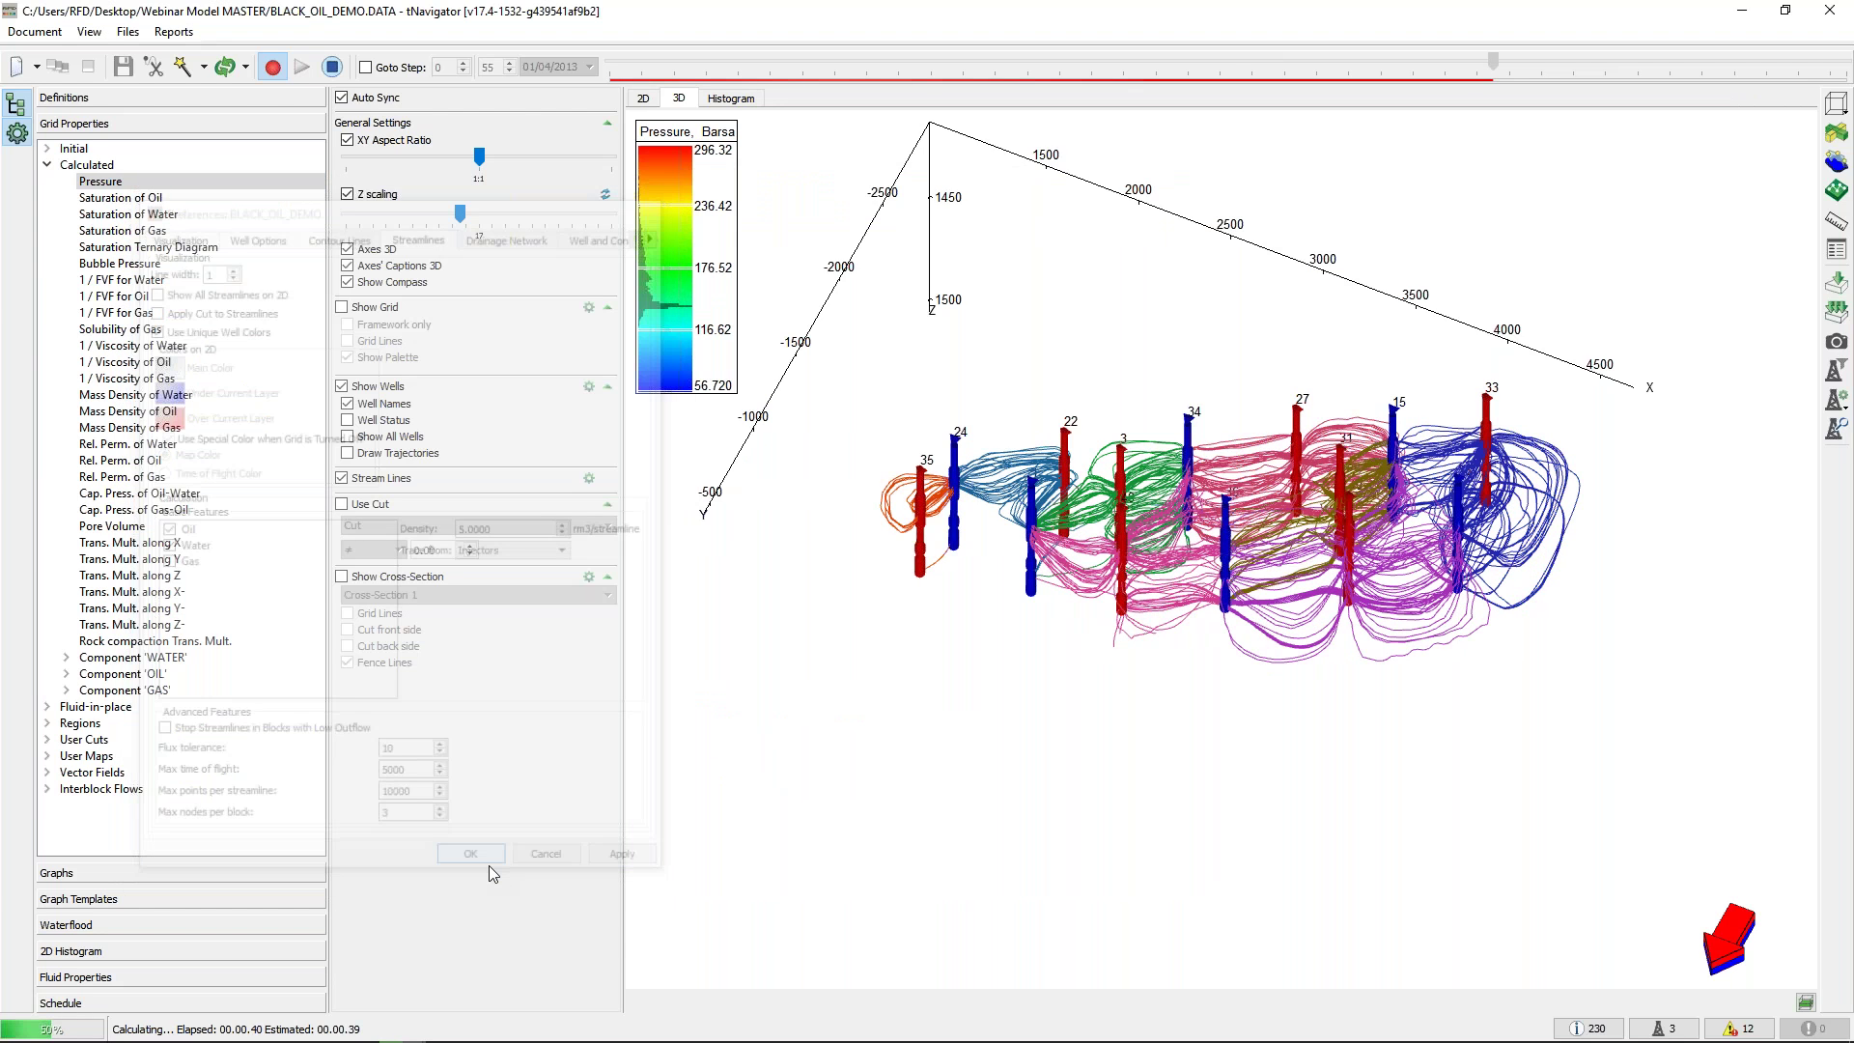
pyautogui.scroll(3, 1047, 632)
pyautogui.moveTo(1354, 488); pyautogui.dragTo(818, 538)
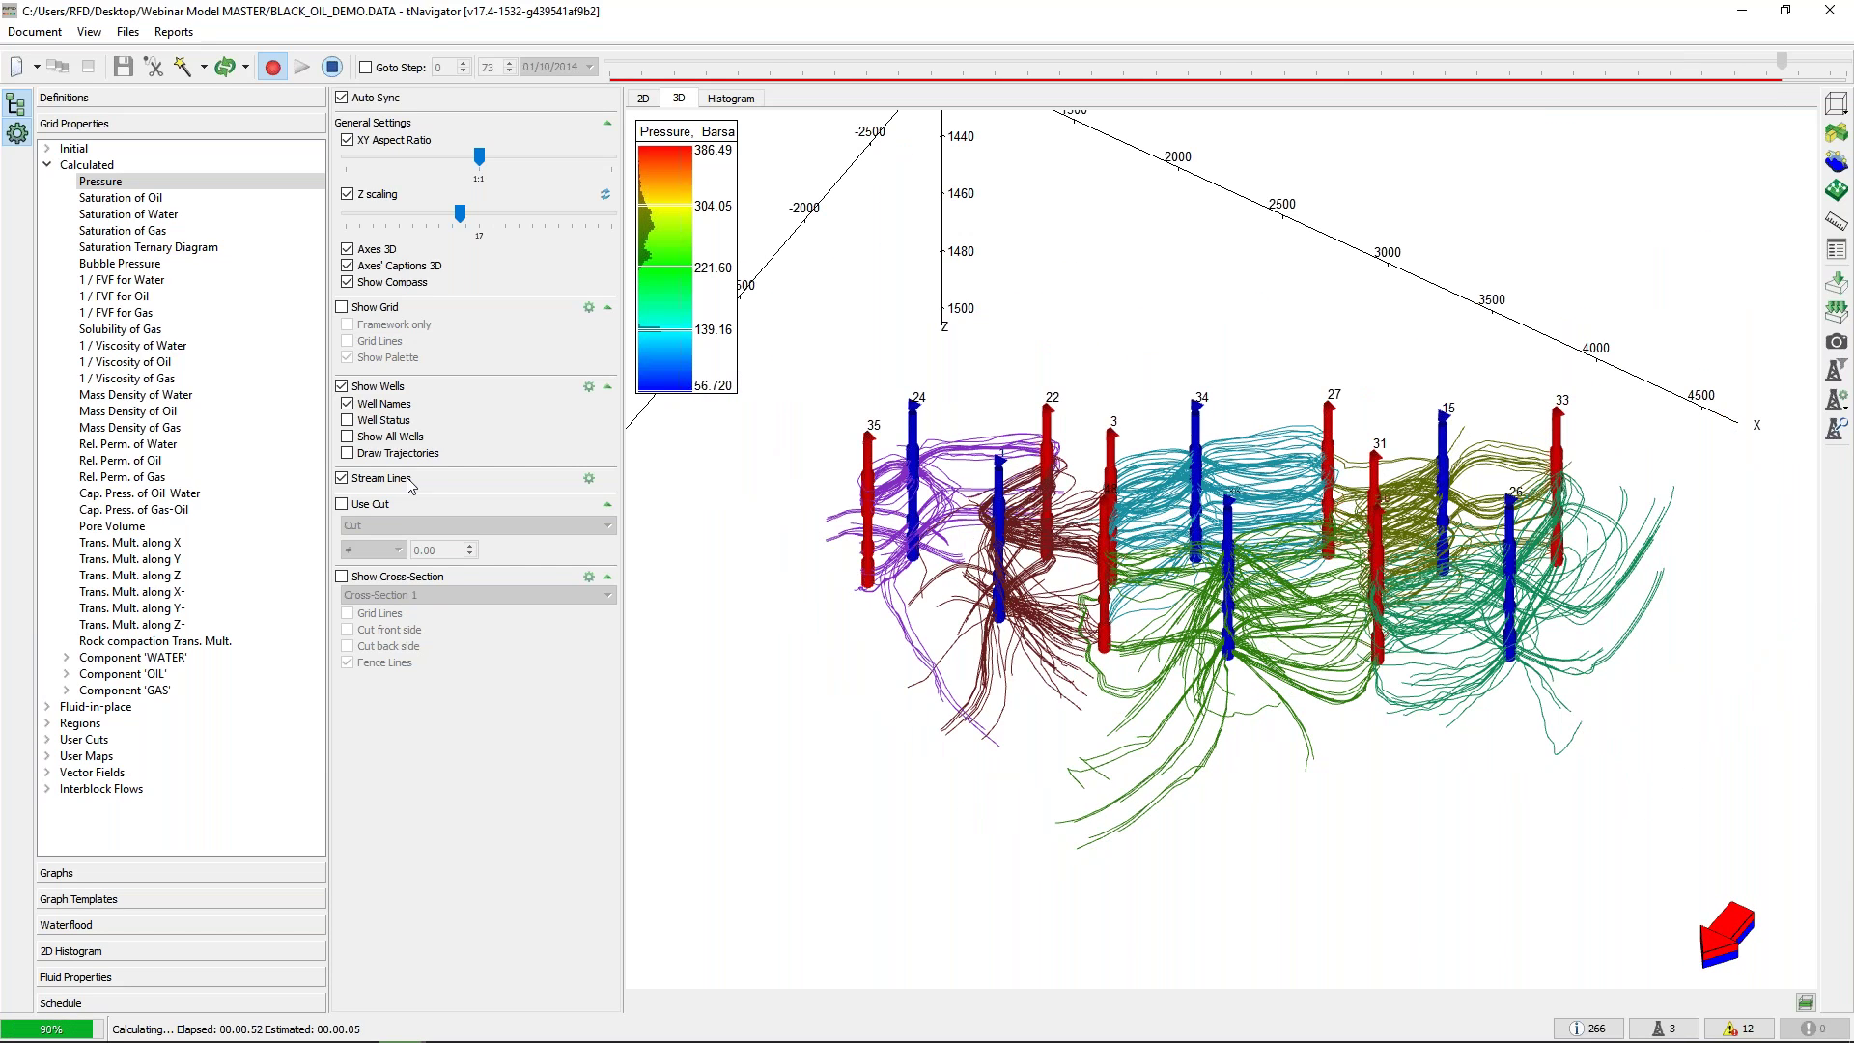
# Show the grid again and turn off the streamlines in the 3D pressure view
pyautogui.click(376, 309)
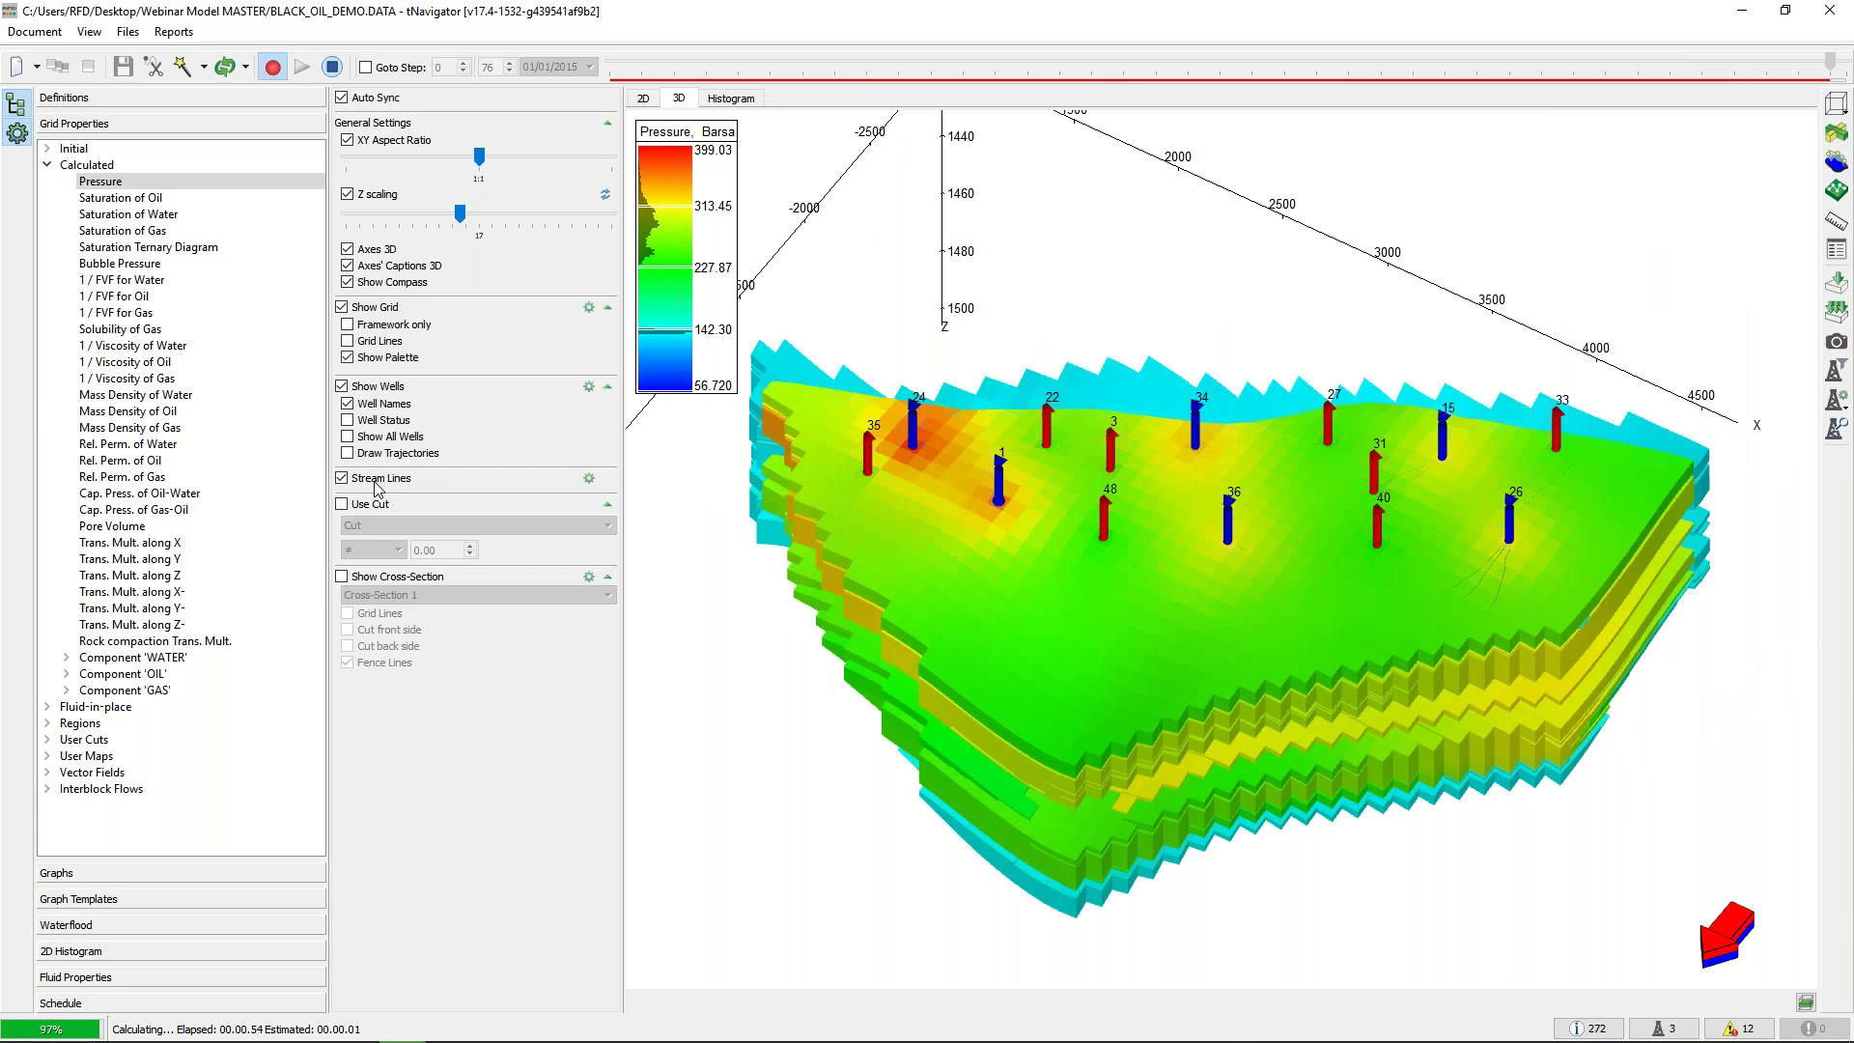
pyautogui.click(375, 480)
pyautogui.scroll(-2, 1160, 639)
pyautogui.moveTo(1160, 640); pyautogui.dragTo(1161, 623)
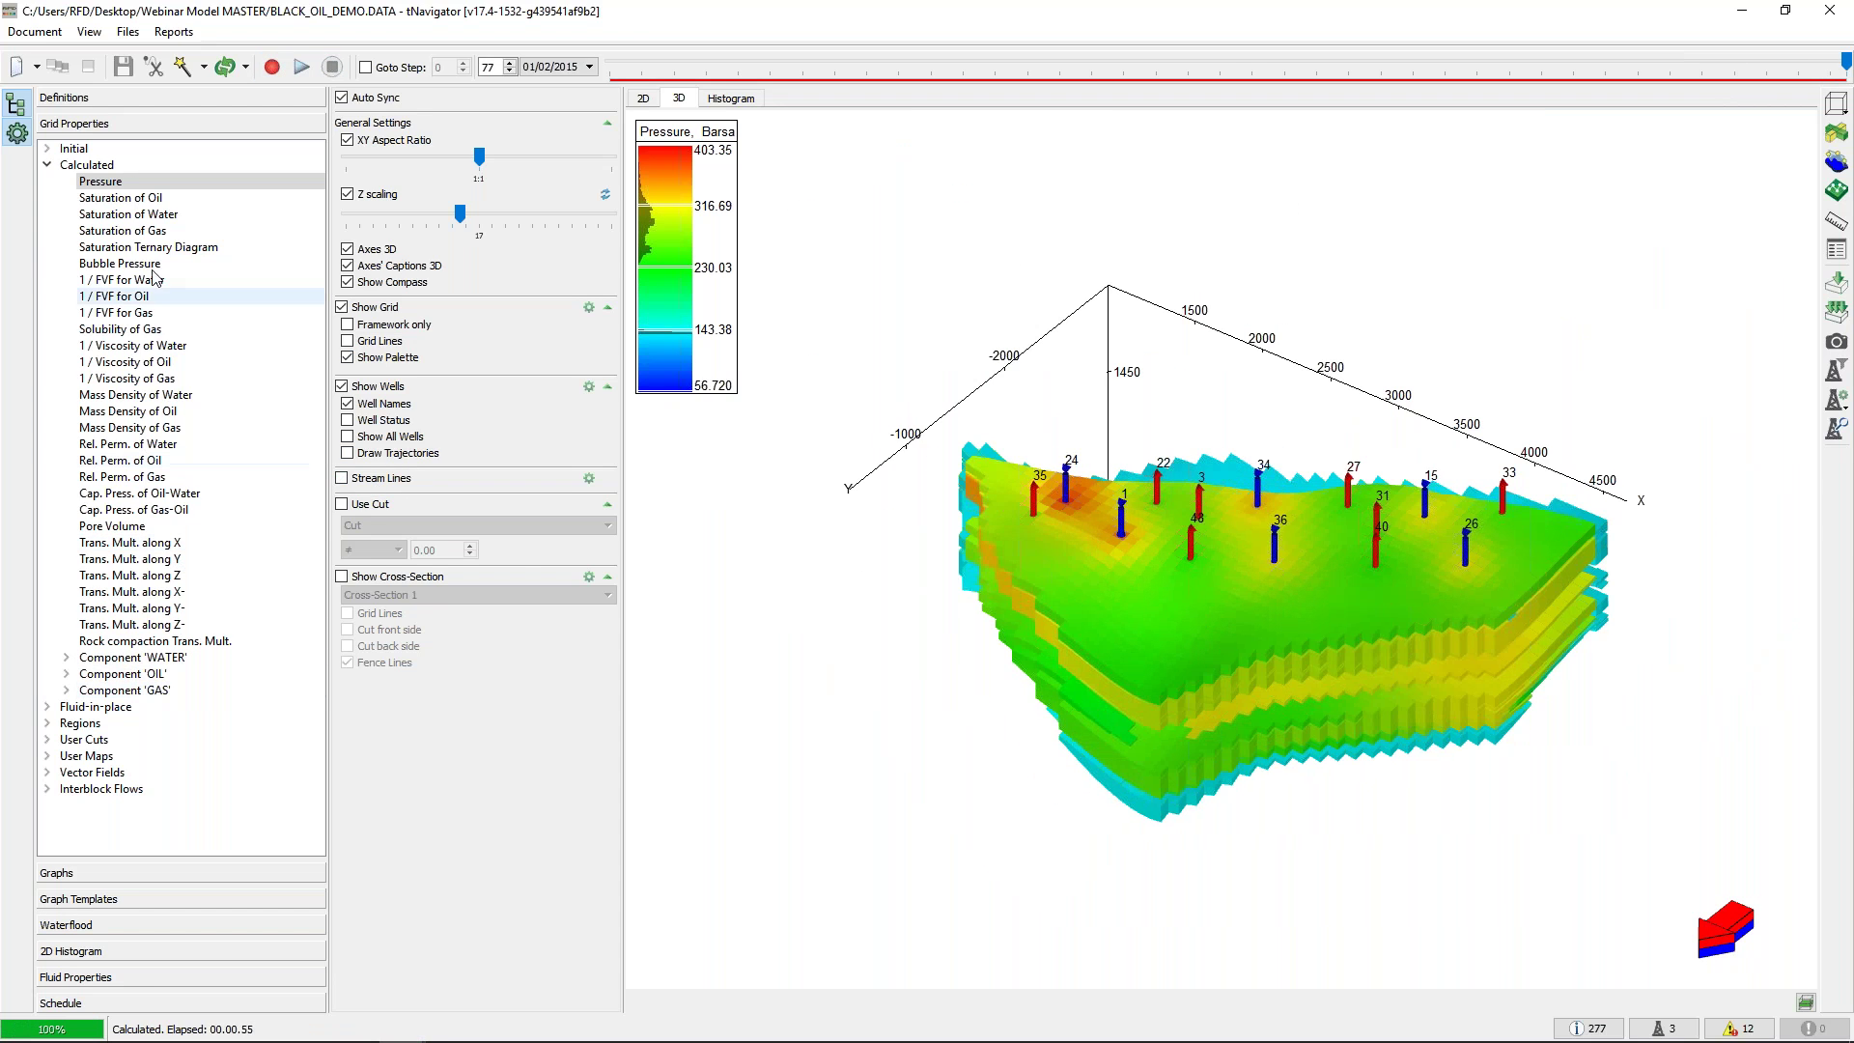
# Expand the Fluid-in-place and Regions property groups and display the FIPNUM regions on the 3D grid
pyautogui.doubleClick(80, 706)
pyautogui.scroll(-1, 80, 703)
pyautogui.scroll(-2, 80, 703)
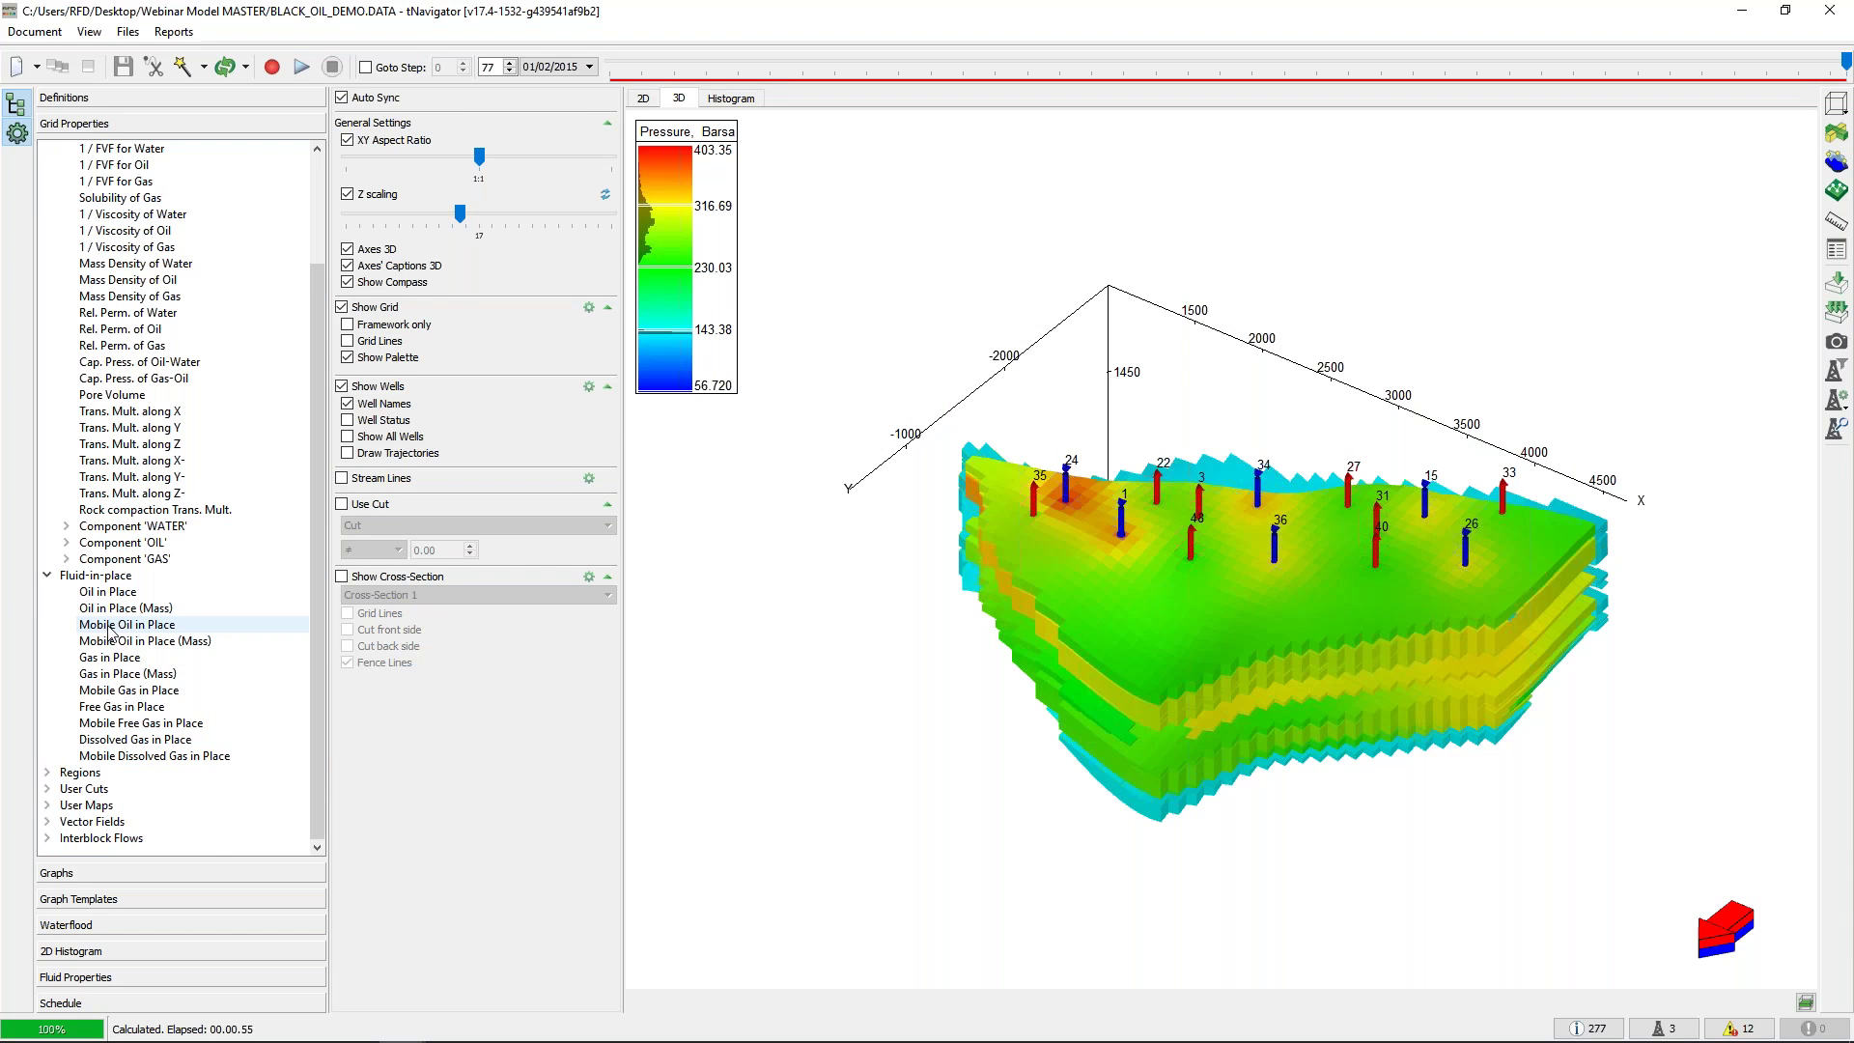
pyautogui.click(48, 773)
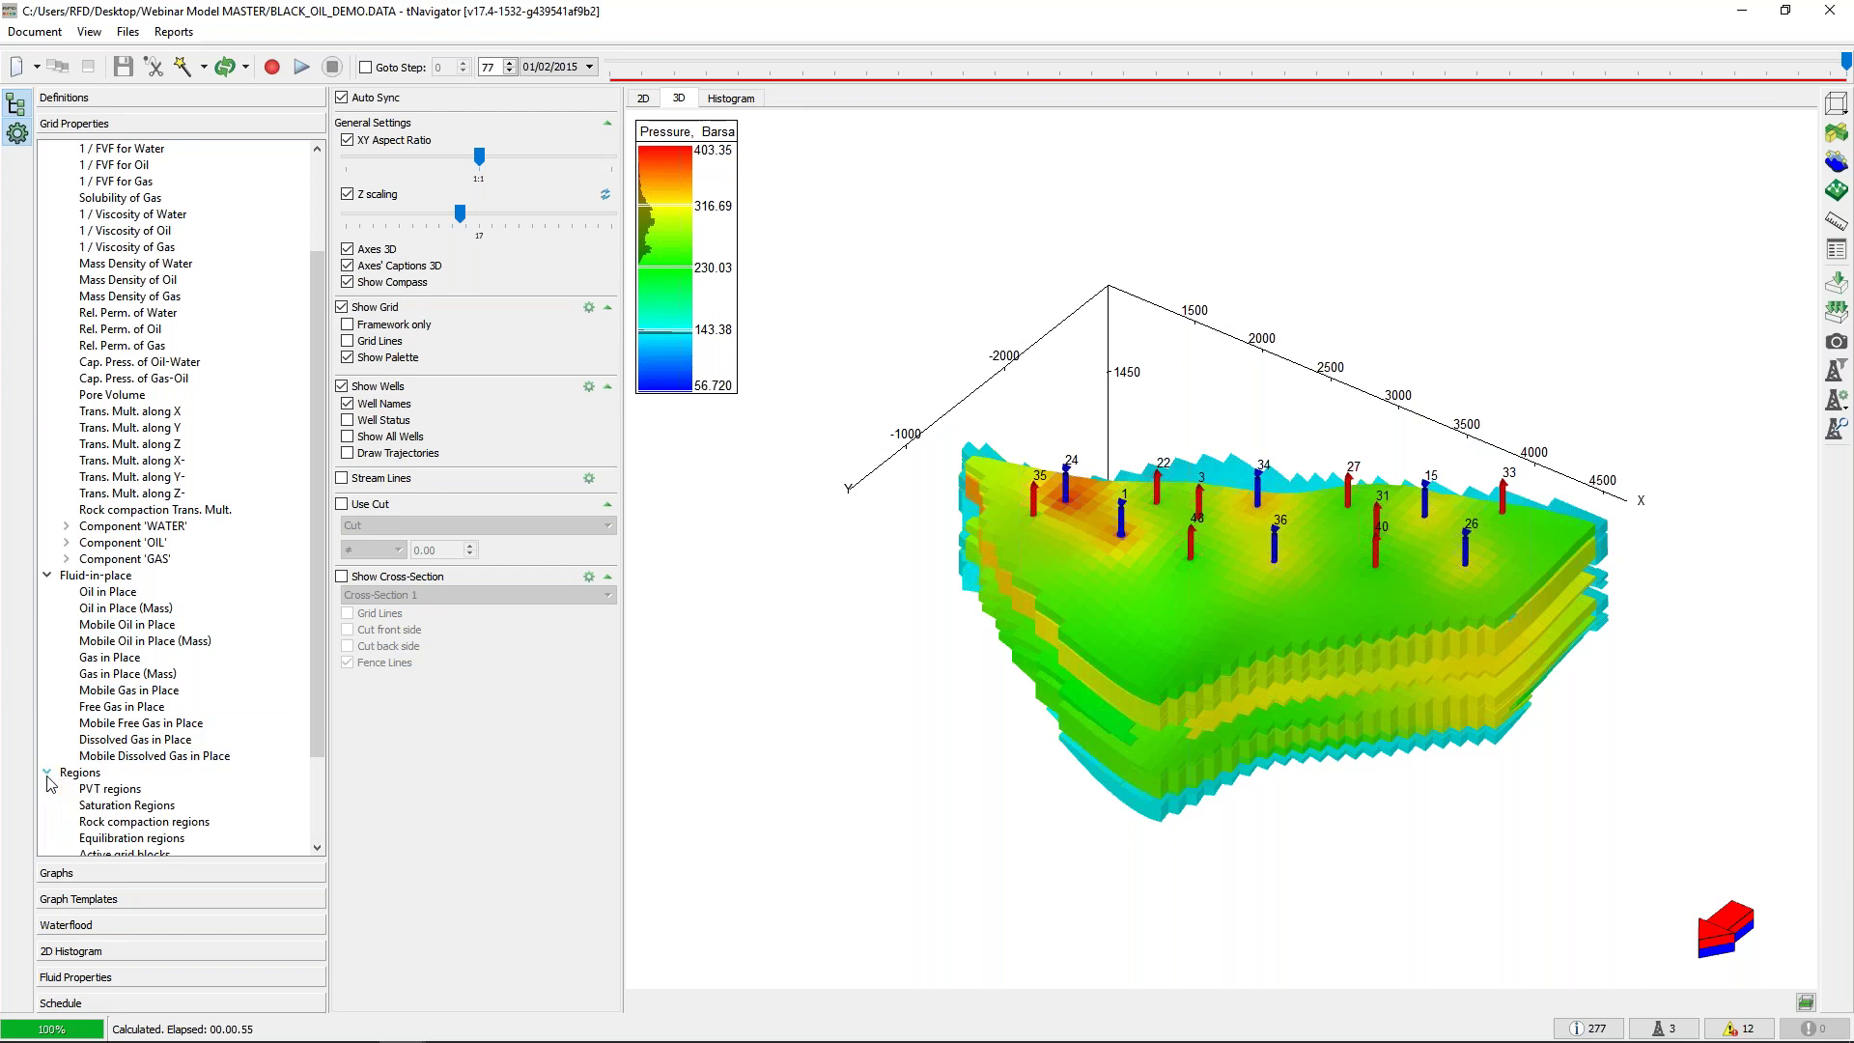
pyautogui.scroll(-3, 75, 763)
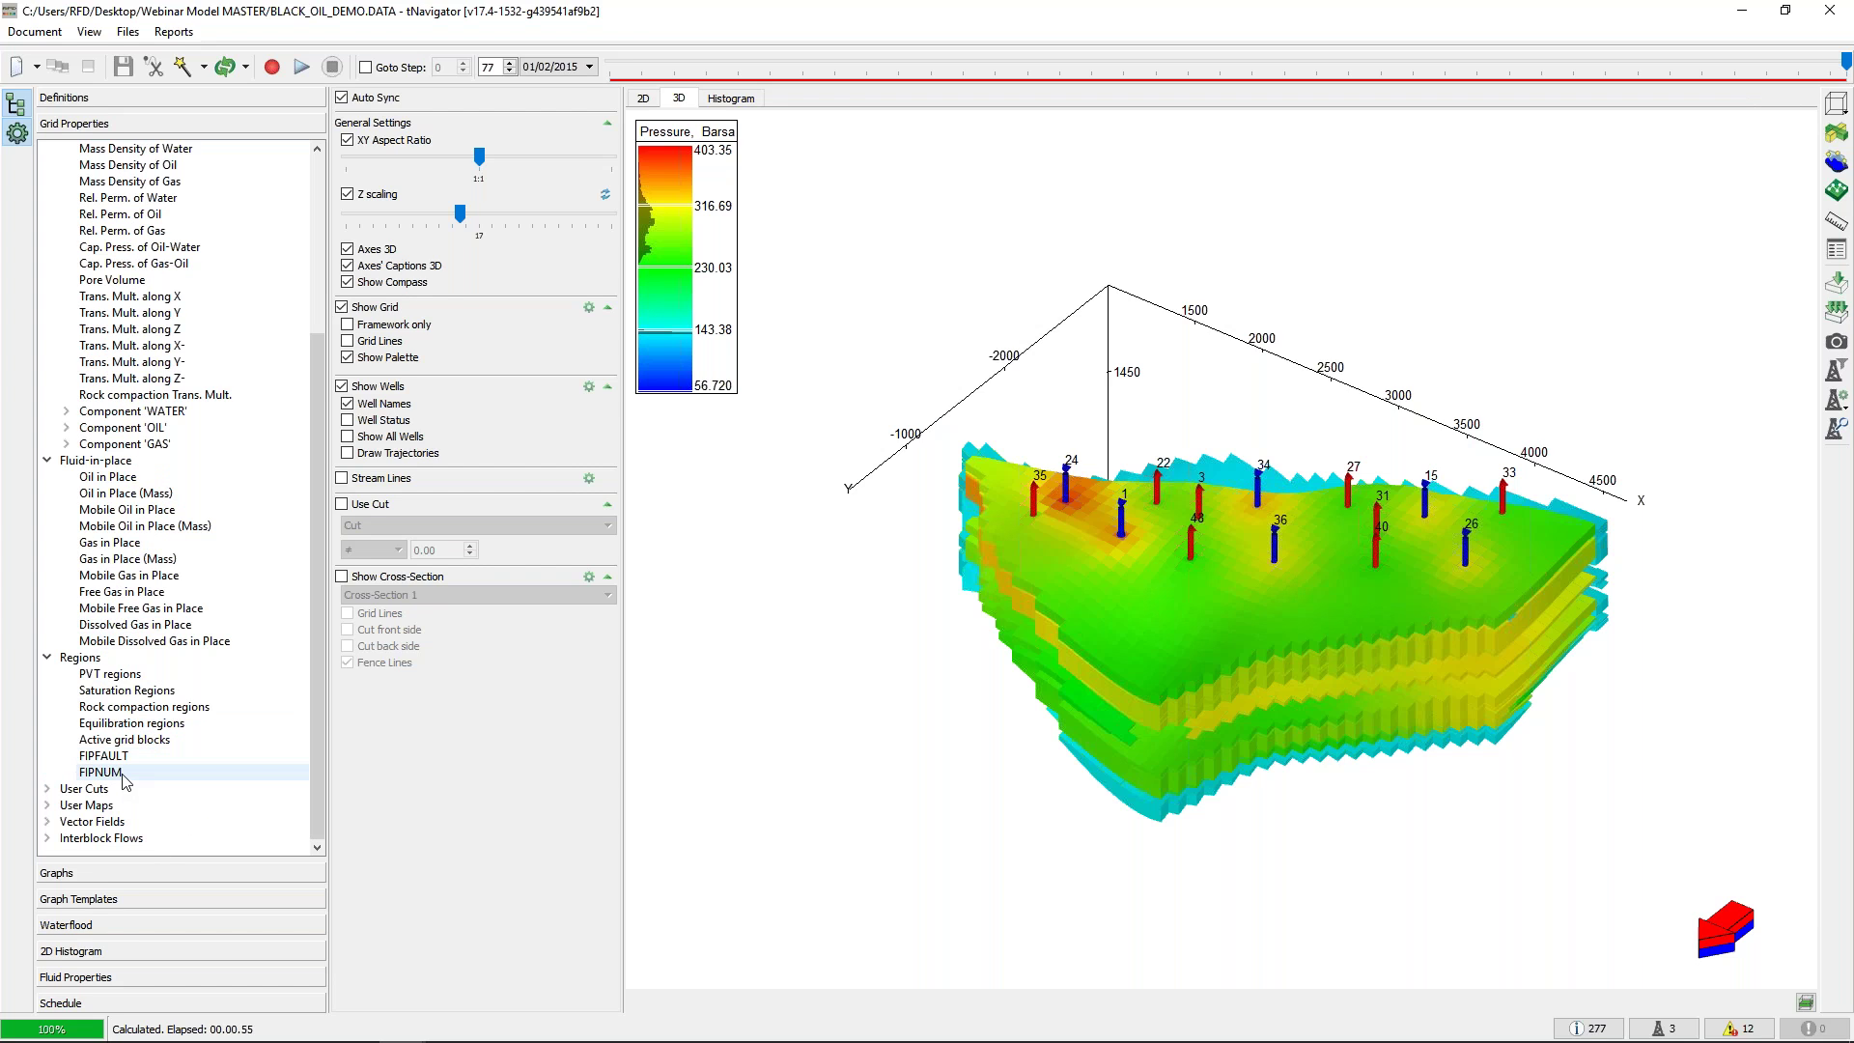
pyautogui.click(100, 773)
pyautogui.moveTo(1139, 579); pyautogui.dragTo(1082, 564)
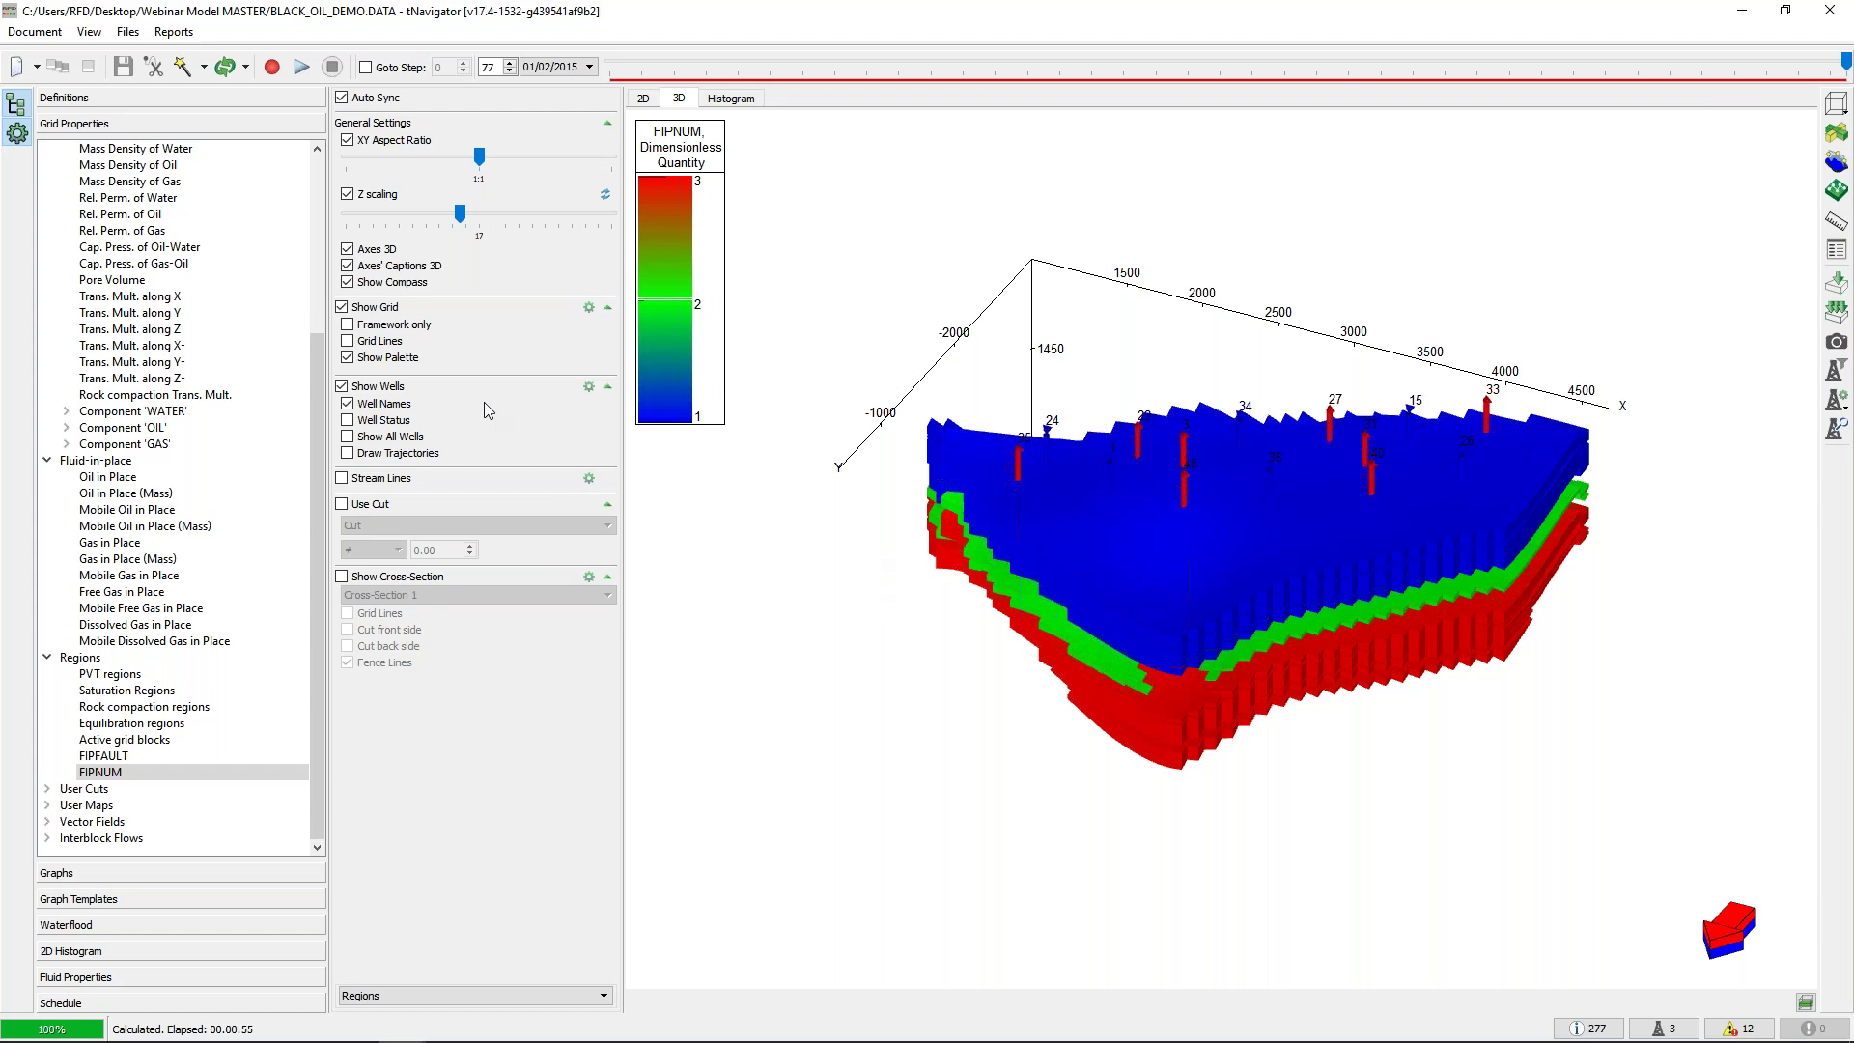
# Enable a grid cut that shows only the blocks with FIPNUM = 1.00
pyautogui.click(343, 504)
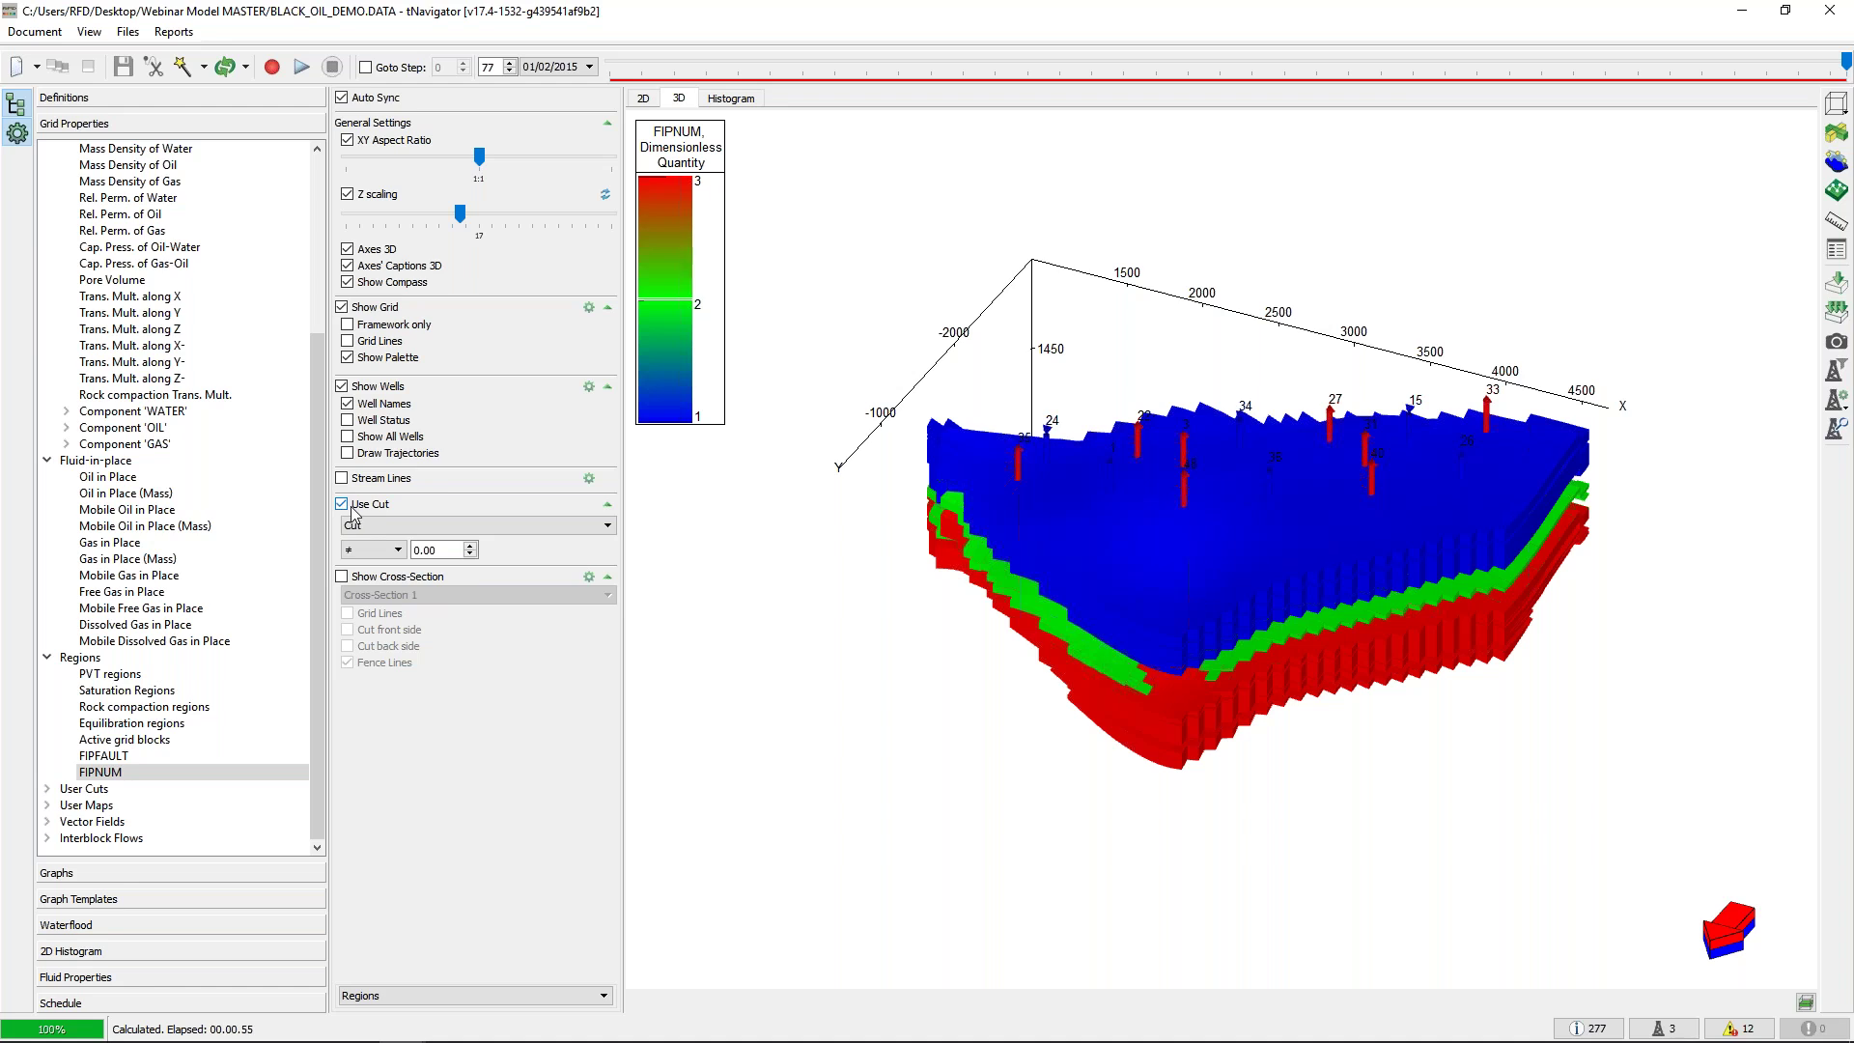
pyautogui.click(397, 526)
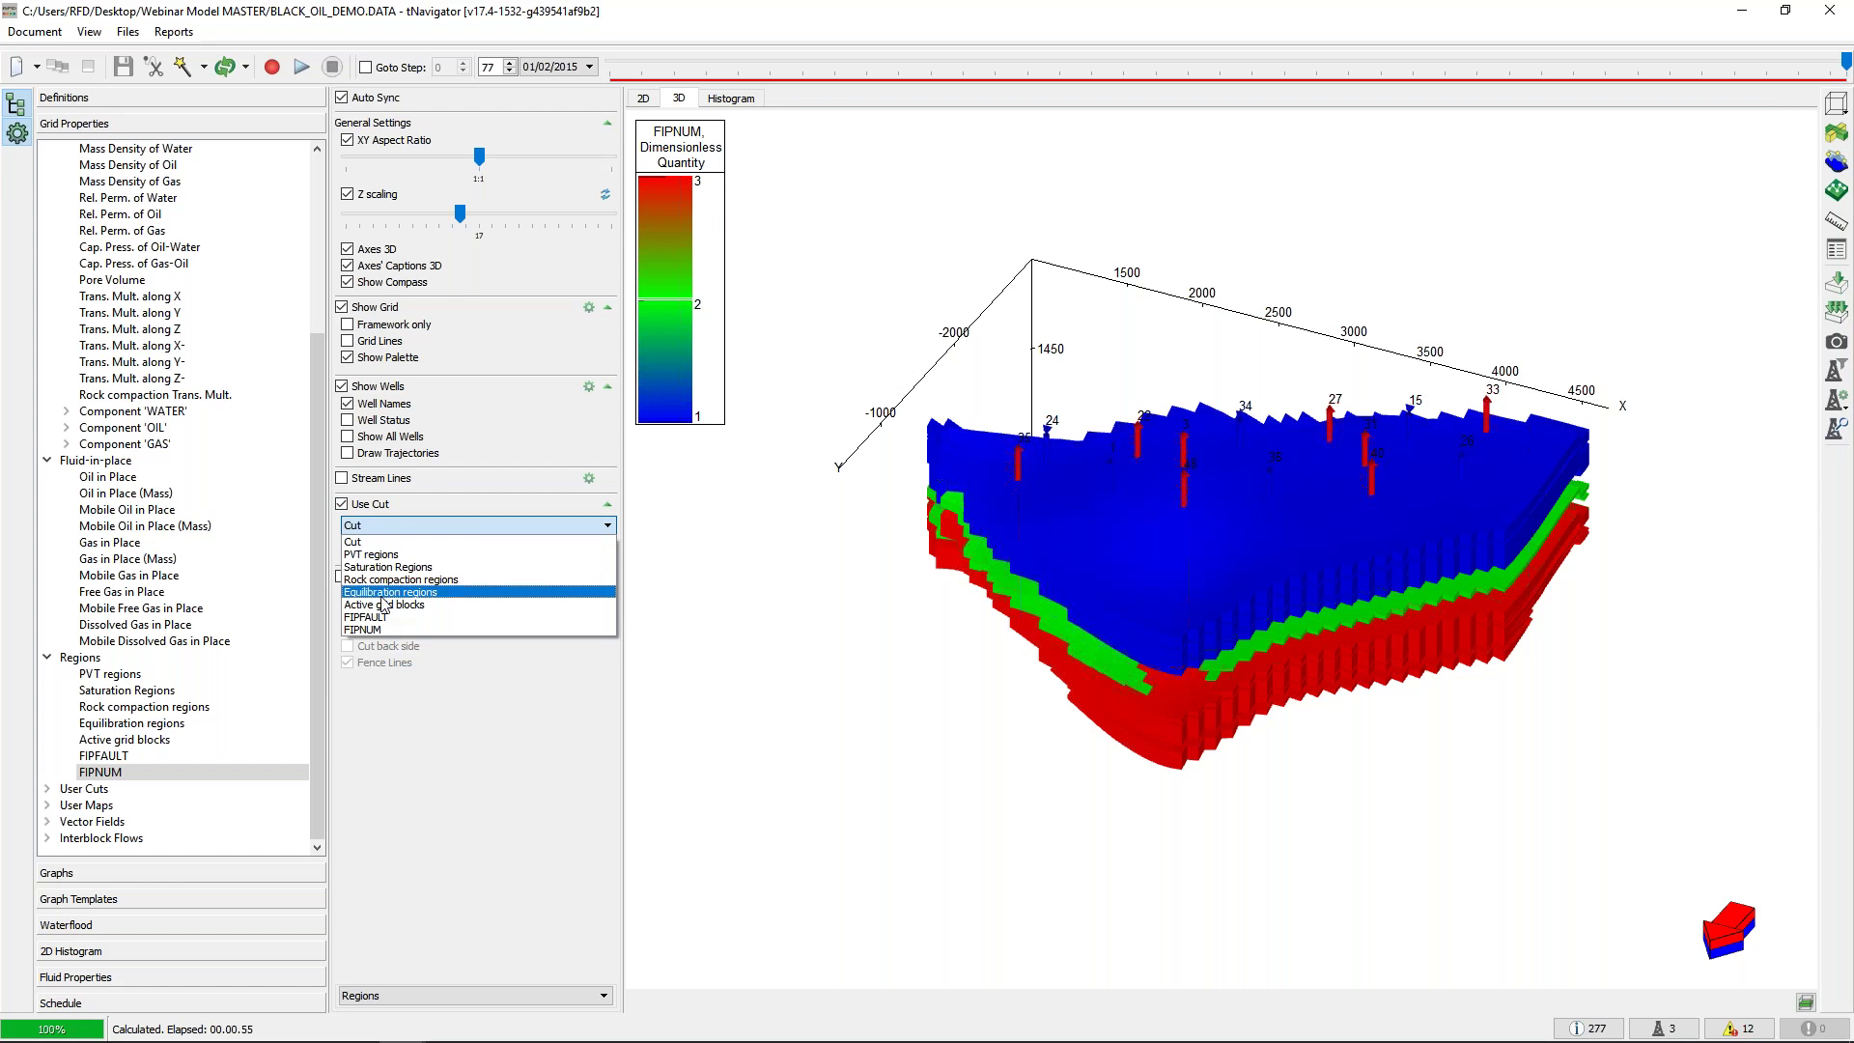
pyautogui.click(395, 630)
pyautogui.click(372, 551)
pyautogui.click(373, 580)
pyautogui.click(470, 545)
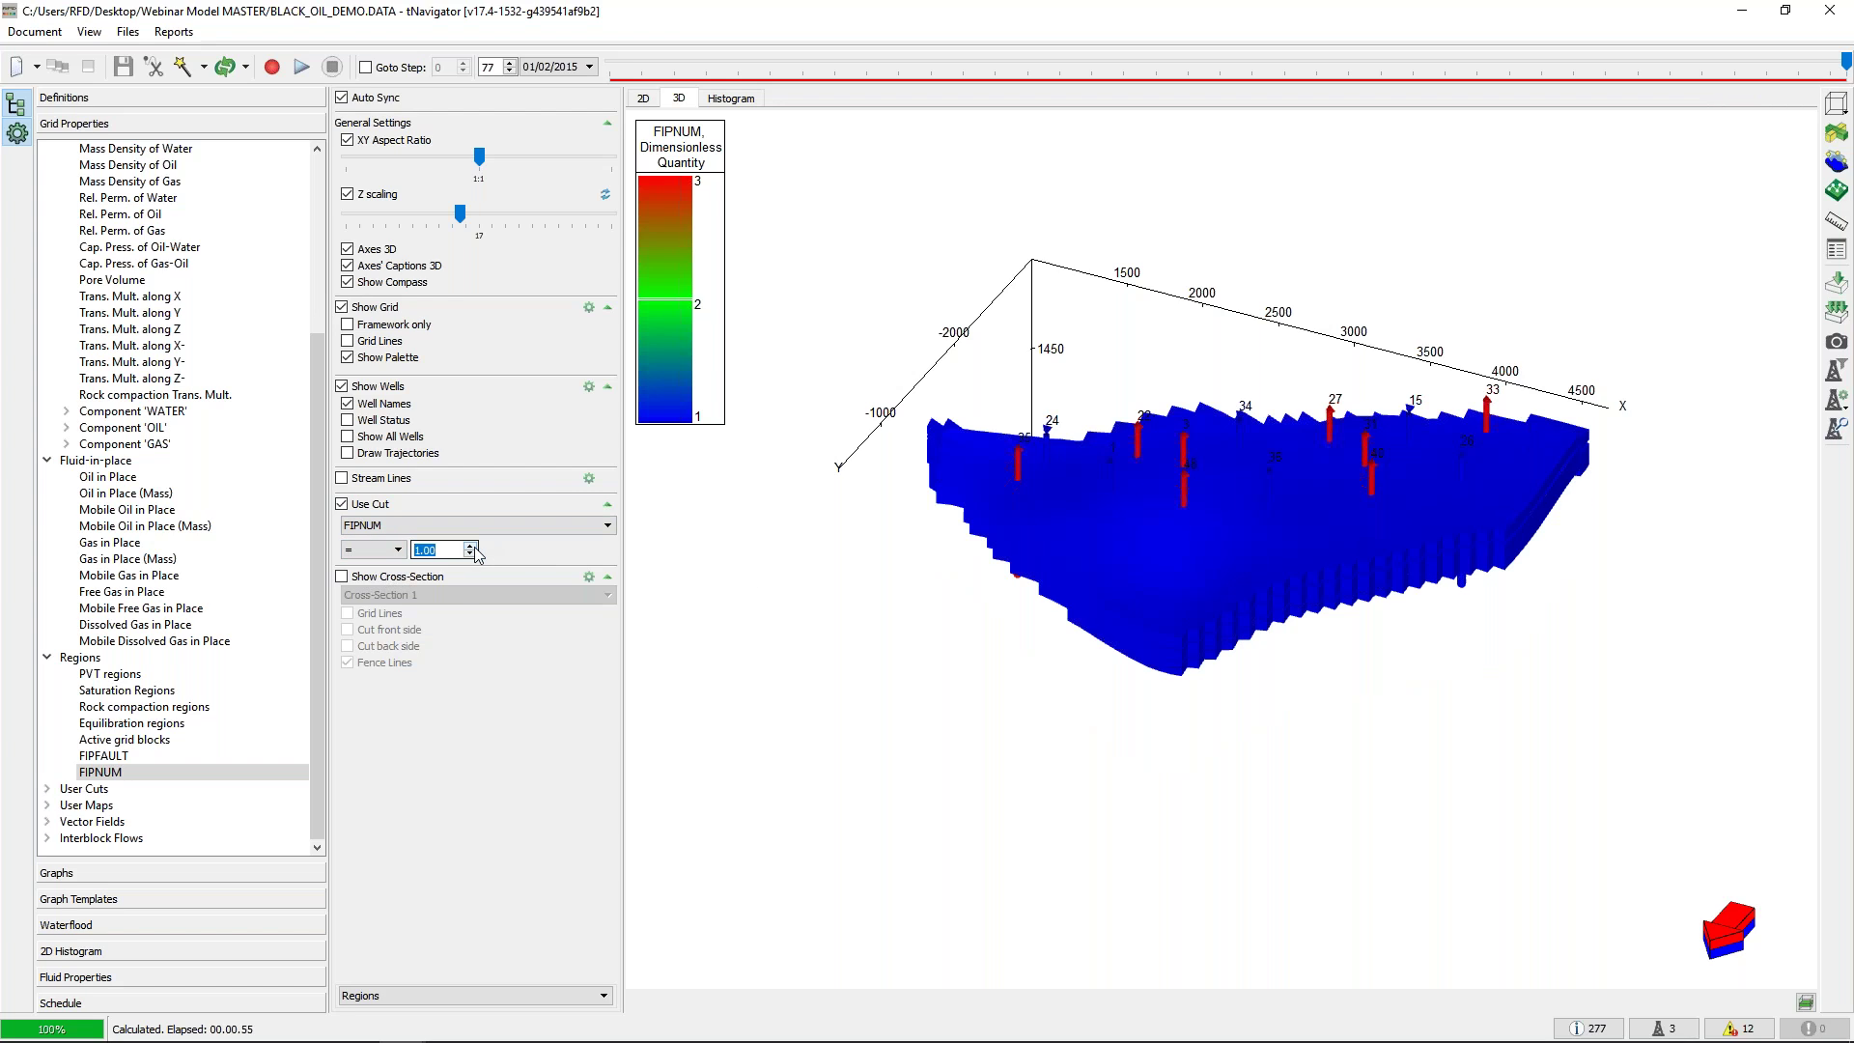
# View FIPNUM regions 2 and 3 through the cut, return to region 1 and select a grid block there
pyautogui.click(472, 546)
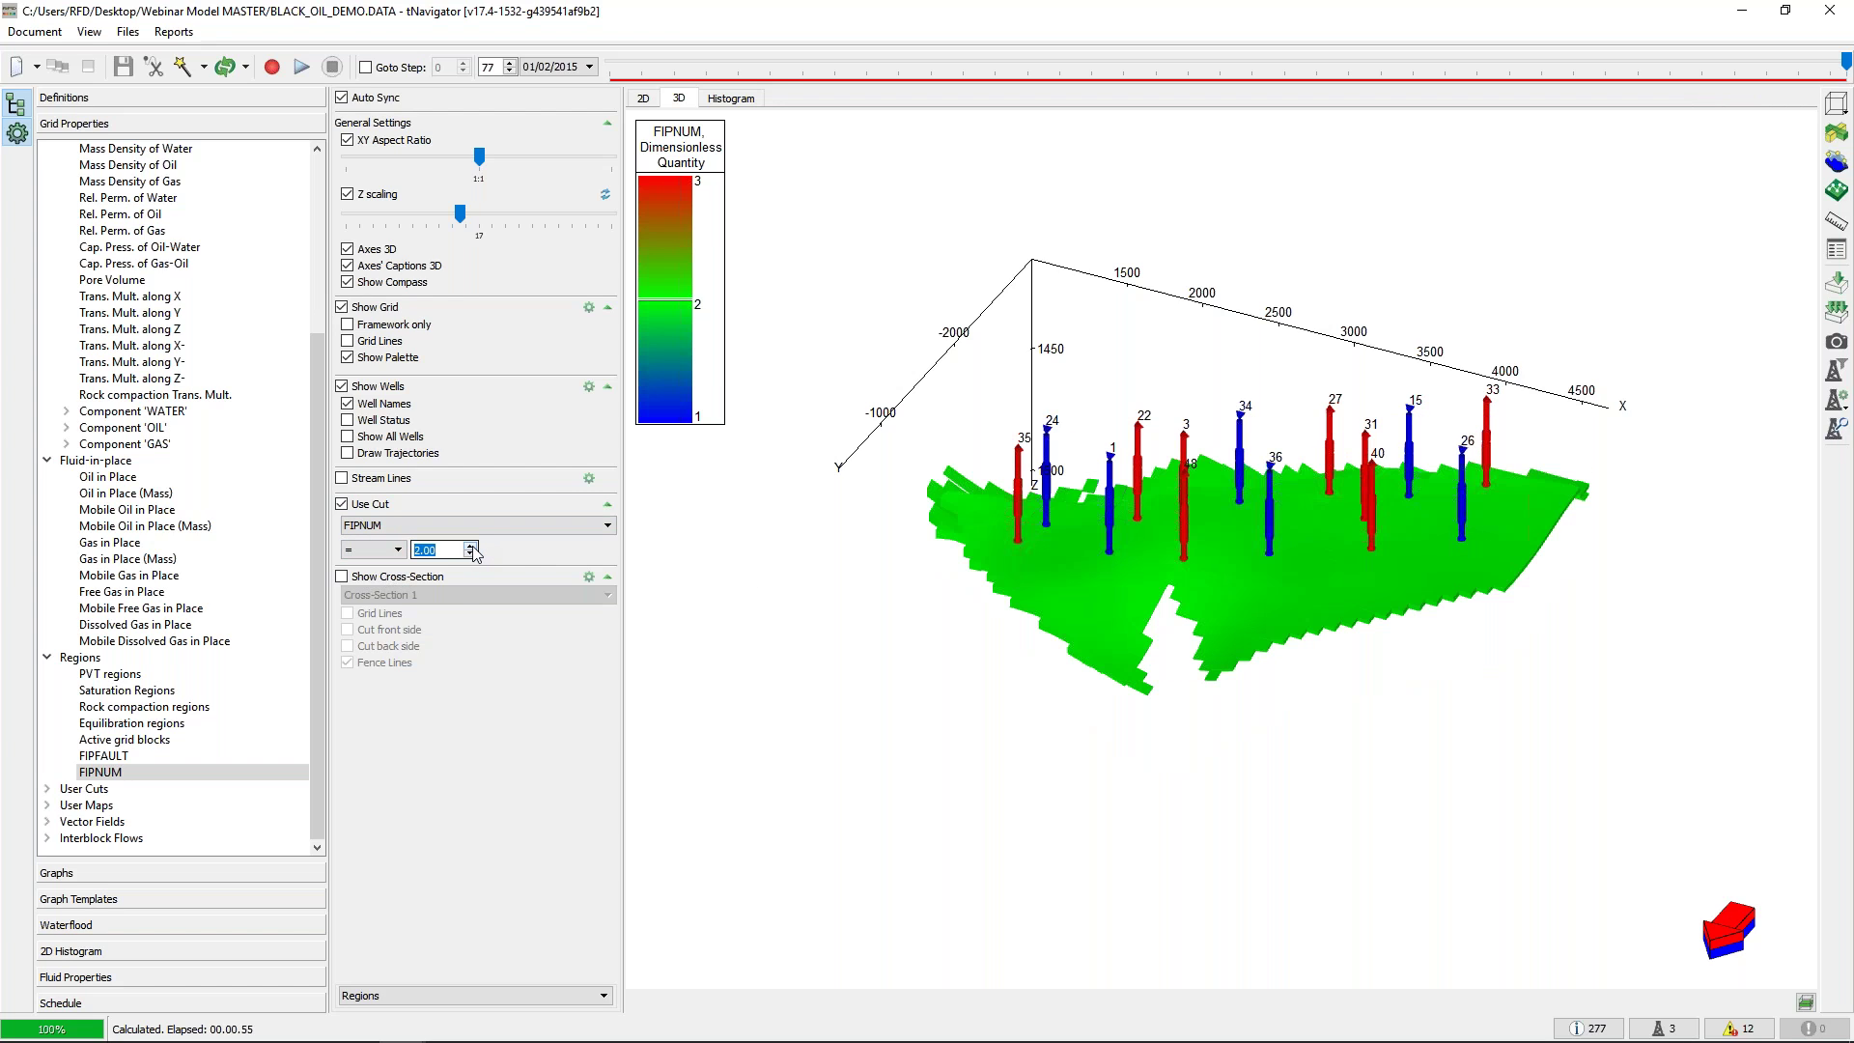
pyautogui.click(472, 546)
pyautogui.doubleClick(470, 554)
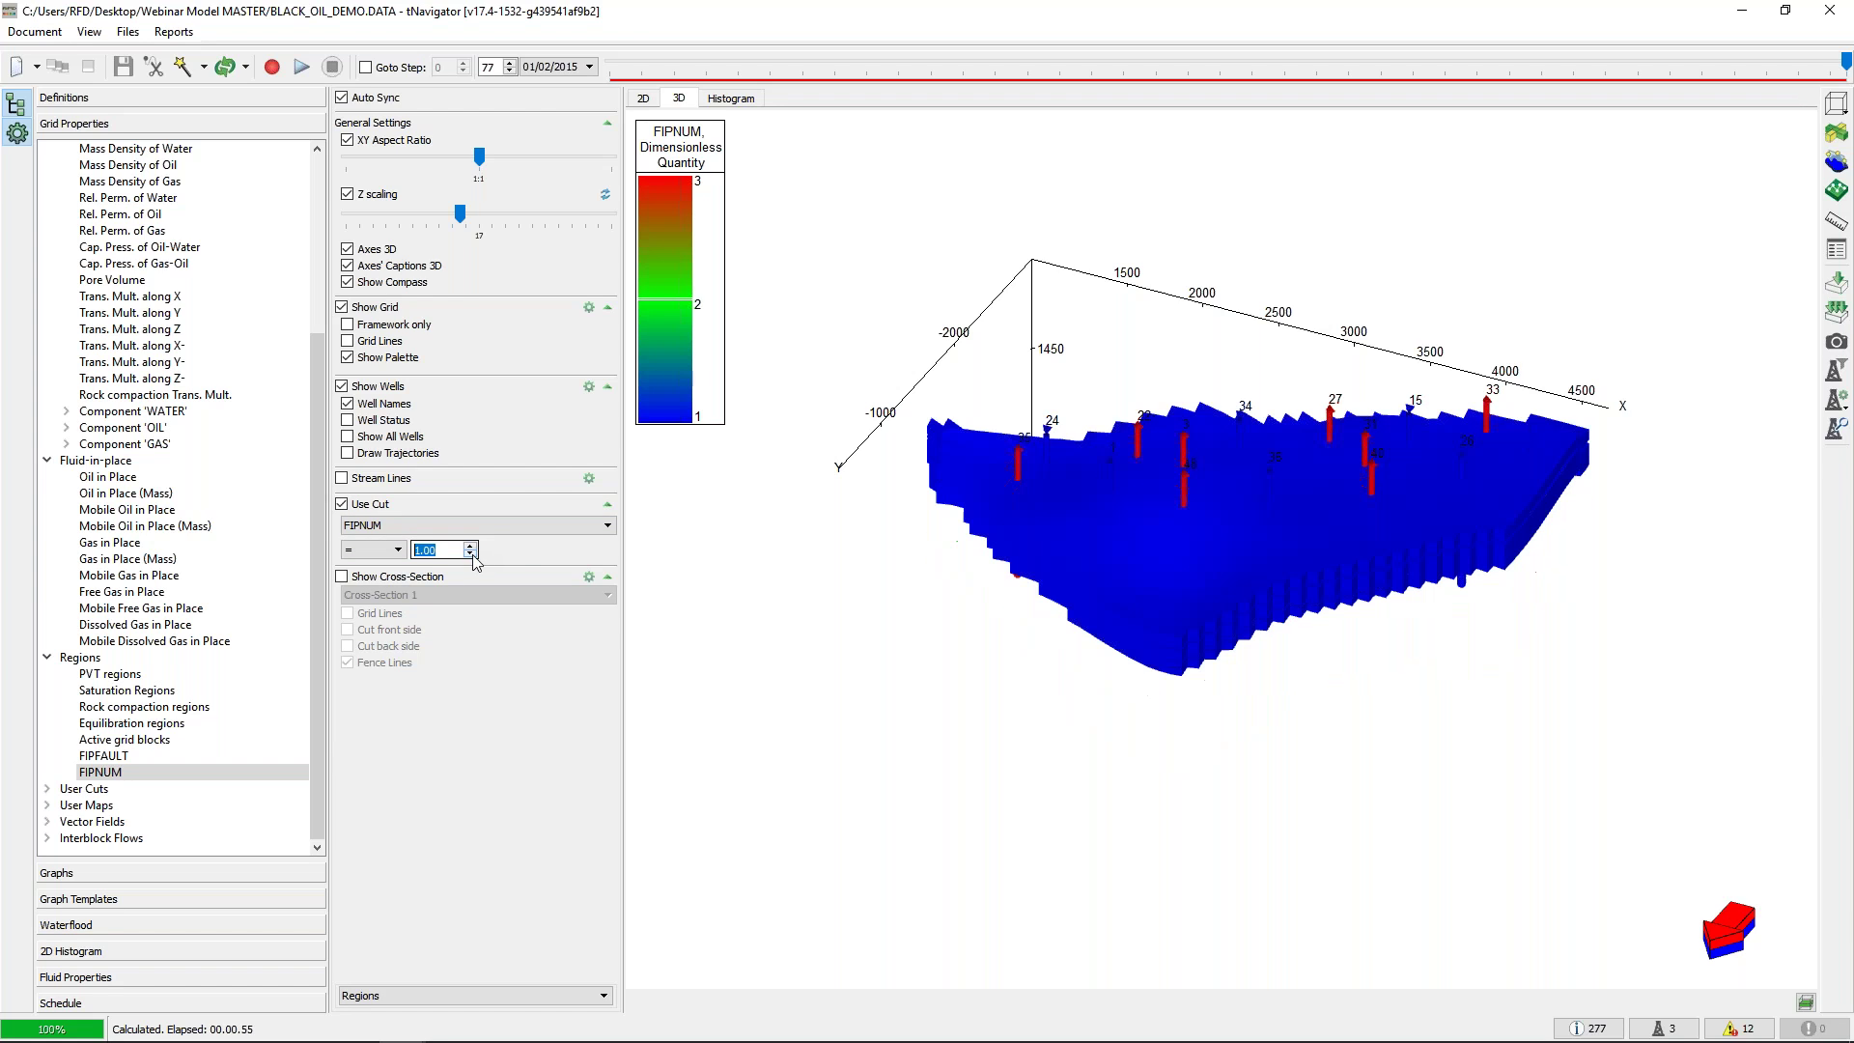
pyautogui.click(1117, 531)
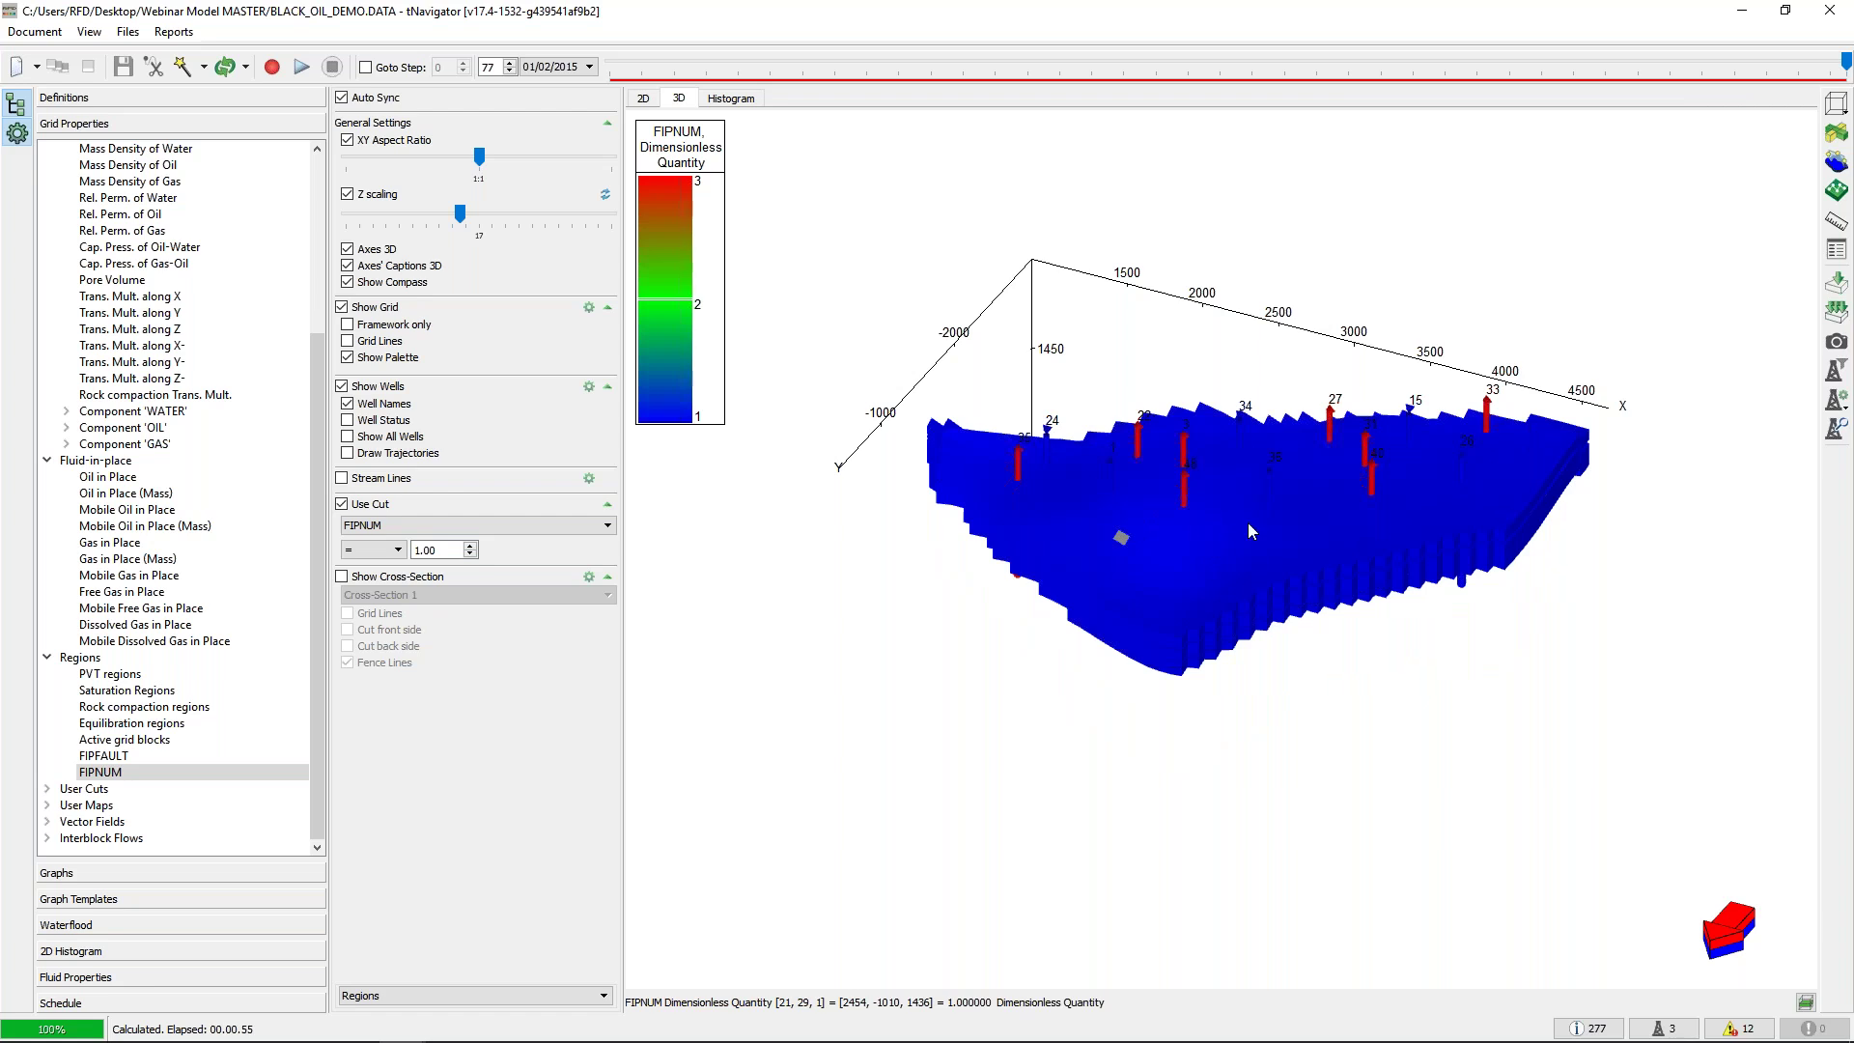
# Open the Statistics window beside the 3D model and examine the mean value for FIPNUM region 1
pyautogui.click(1834, 253)
pyautogui.moveTo(1647, 164); pyautogui.dragTo(1581, 192)
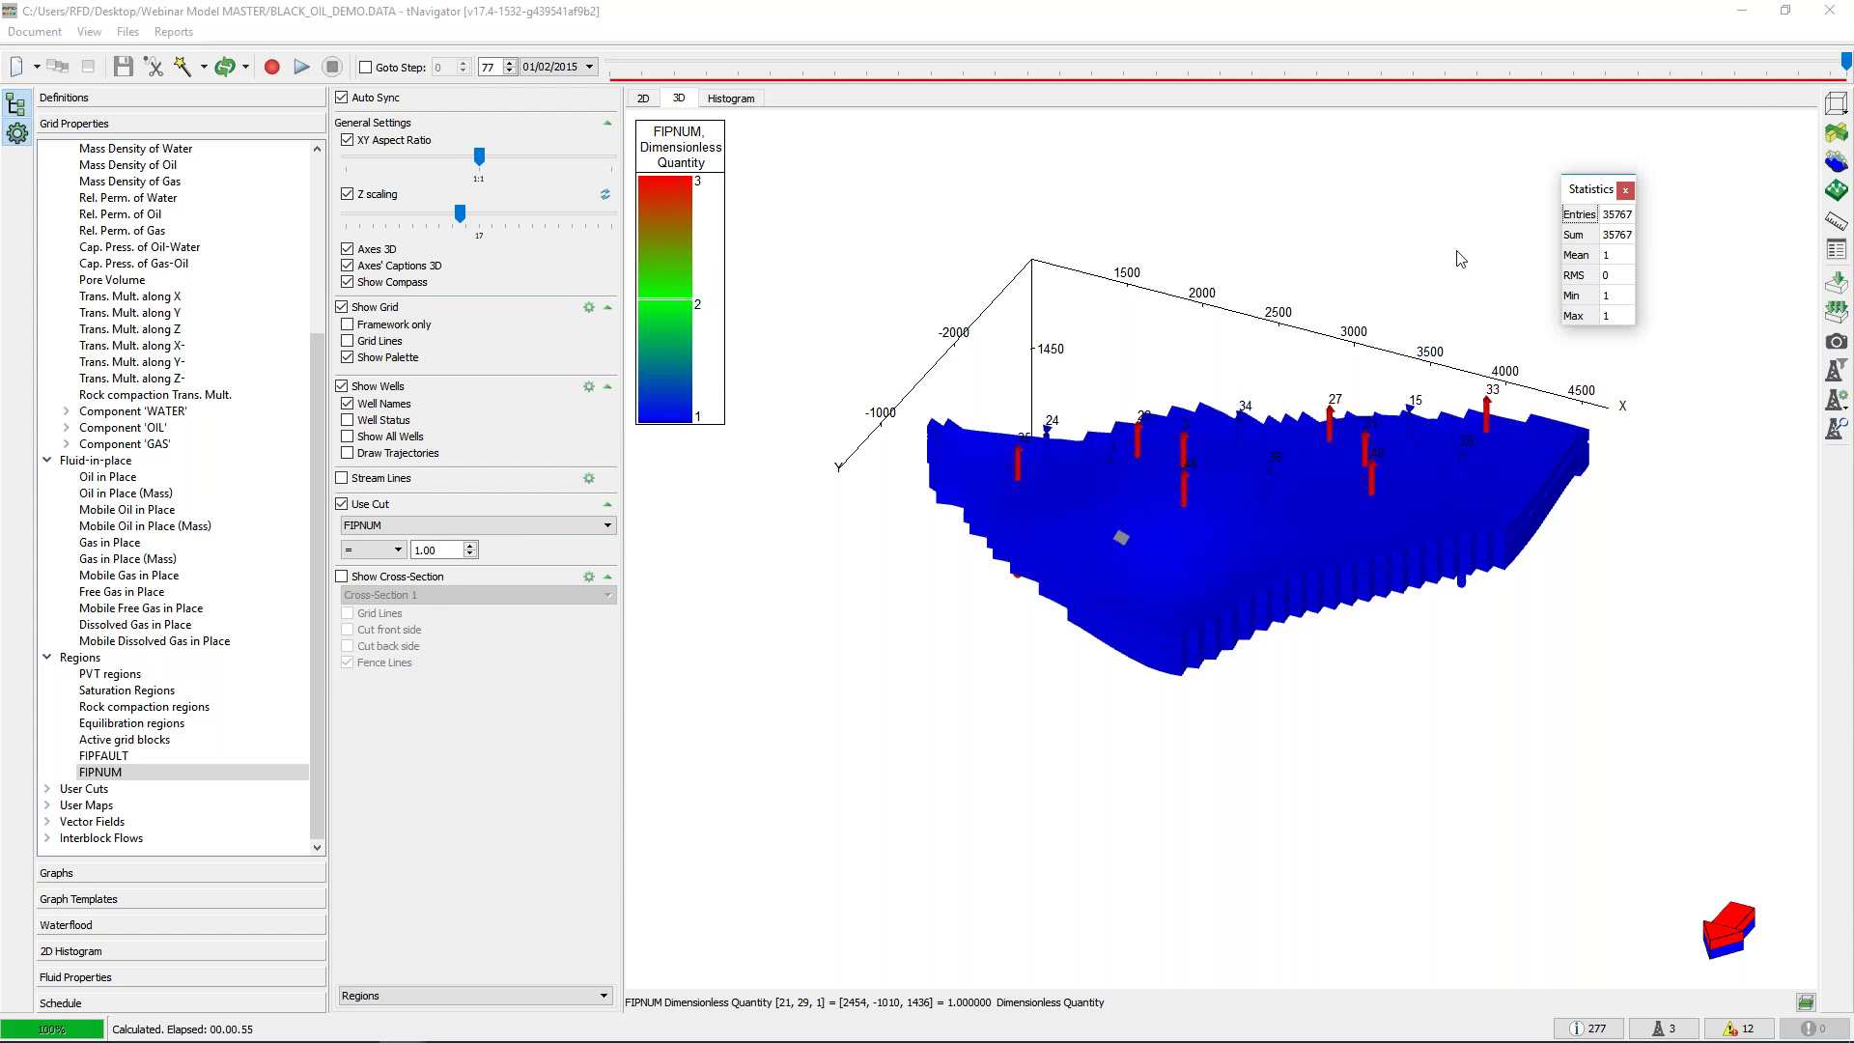
pyautogui.click(1616, 255)
pyautogui.moveTo(1516, 479); pyautogui.dragTo(1516, 472)
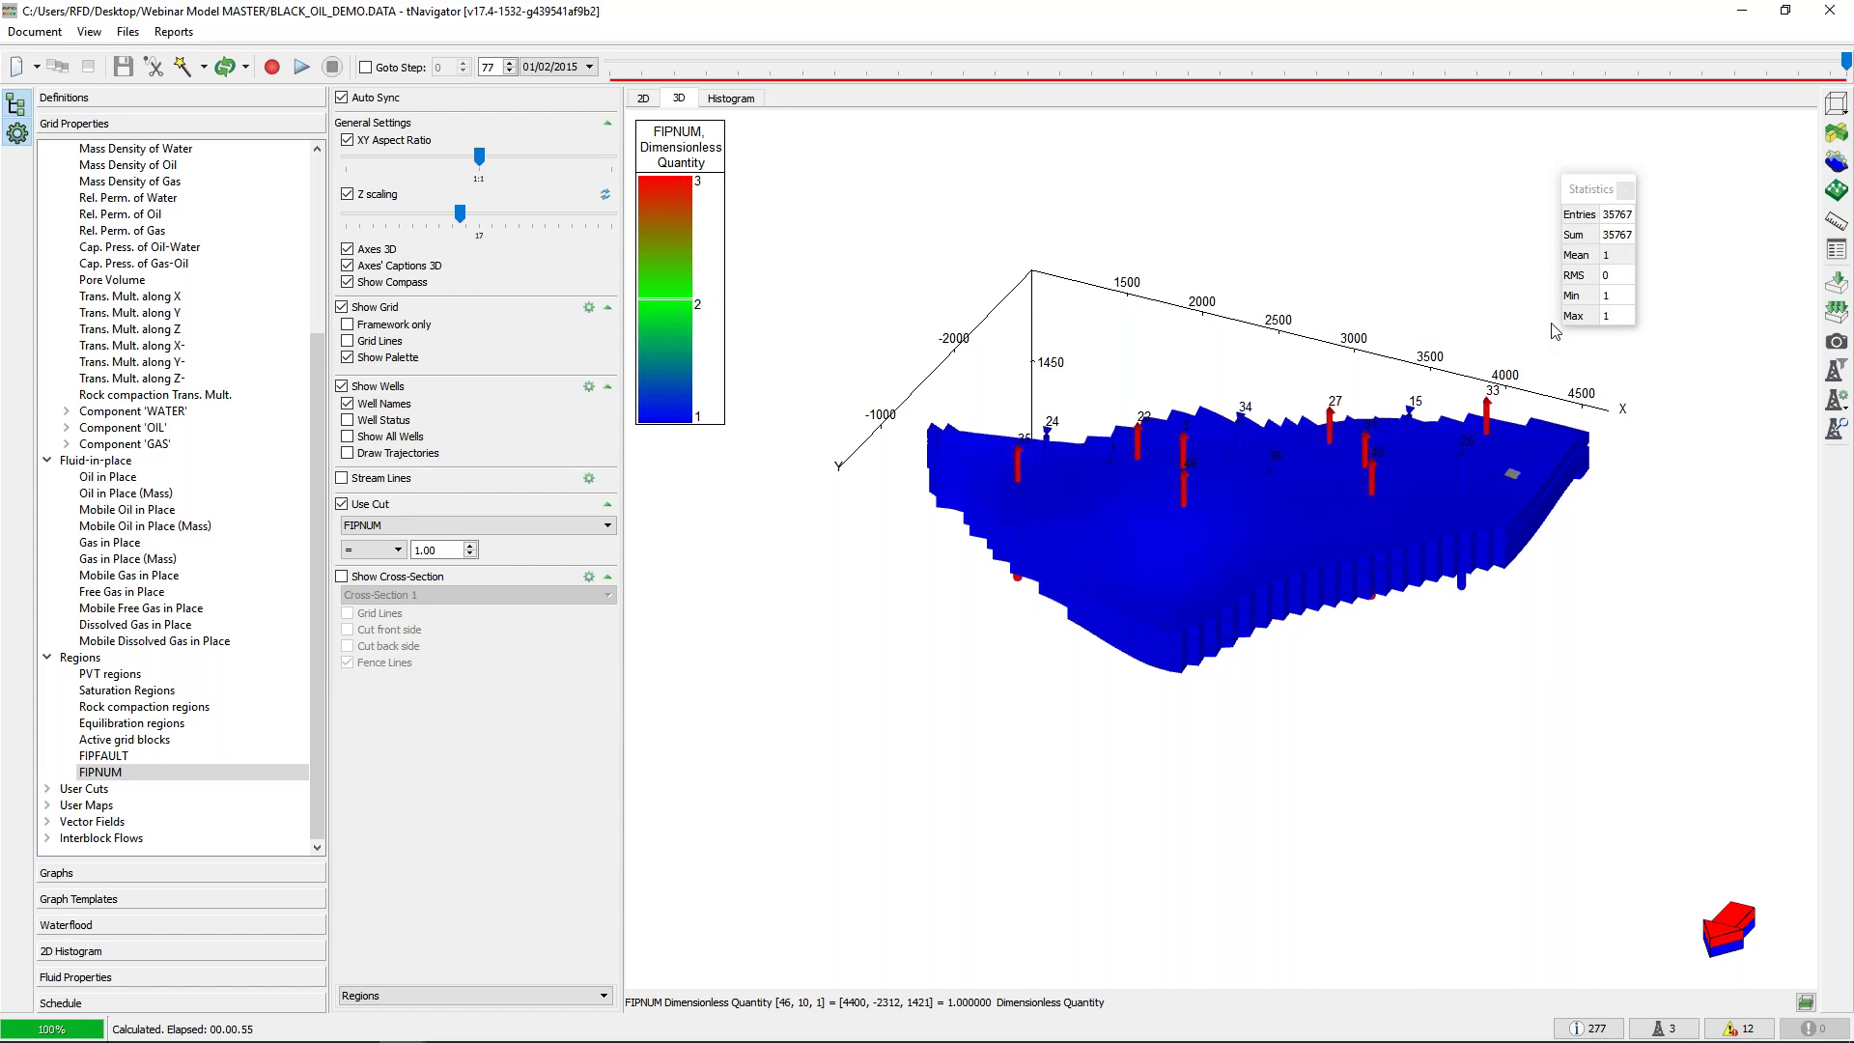
pyautogui.click(1595, 197)
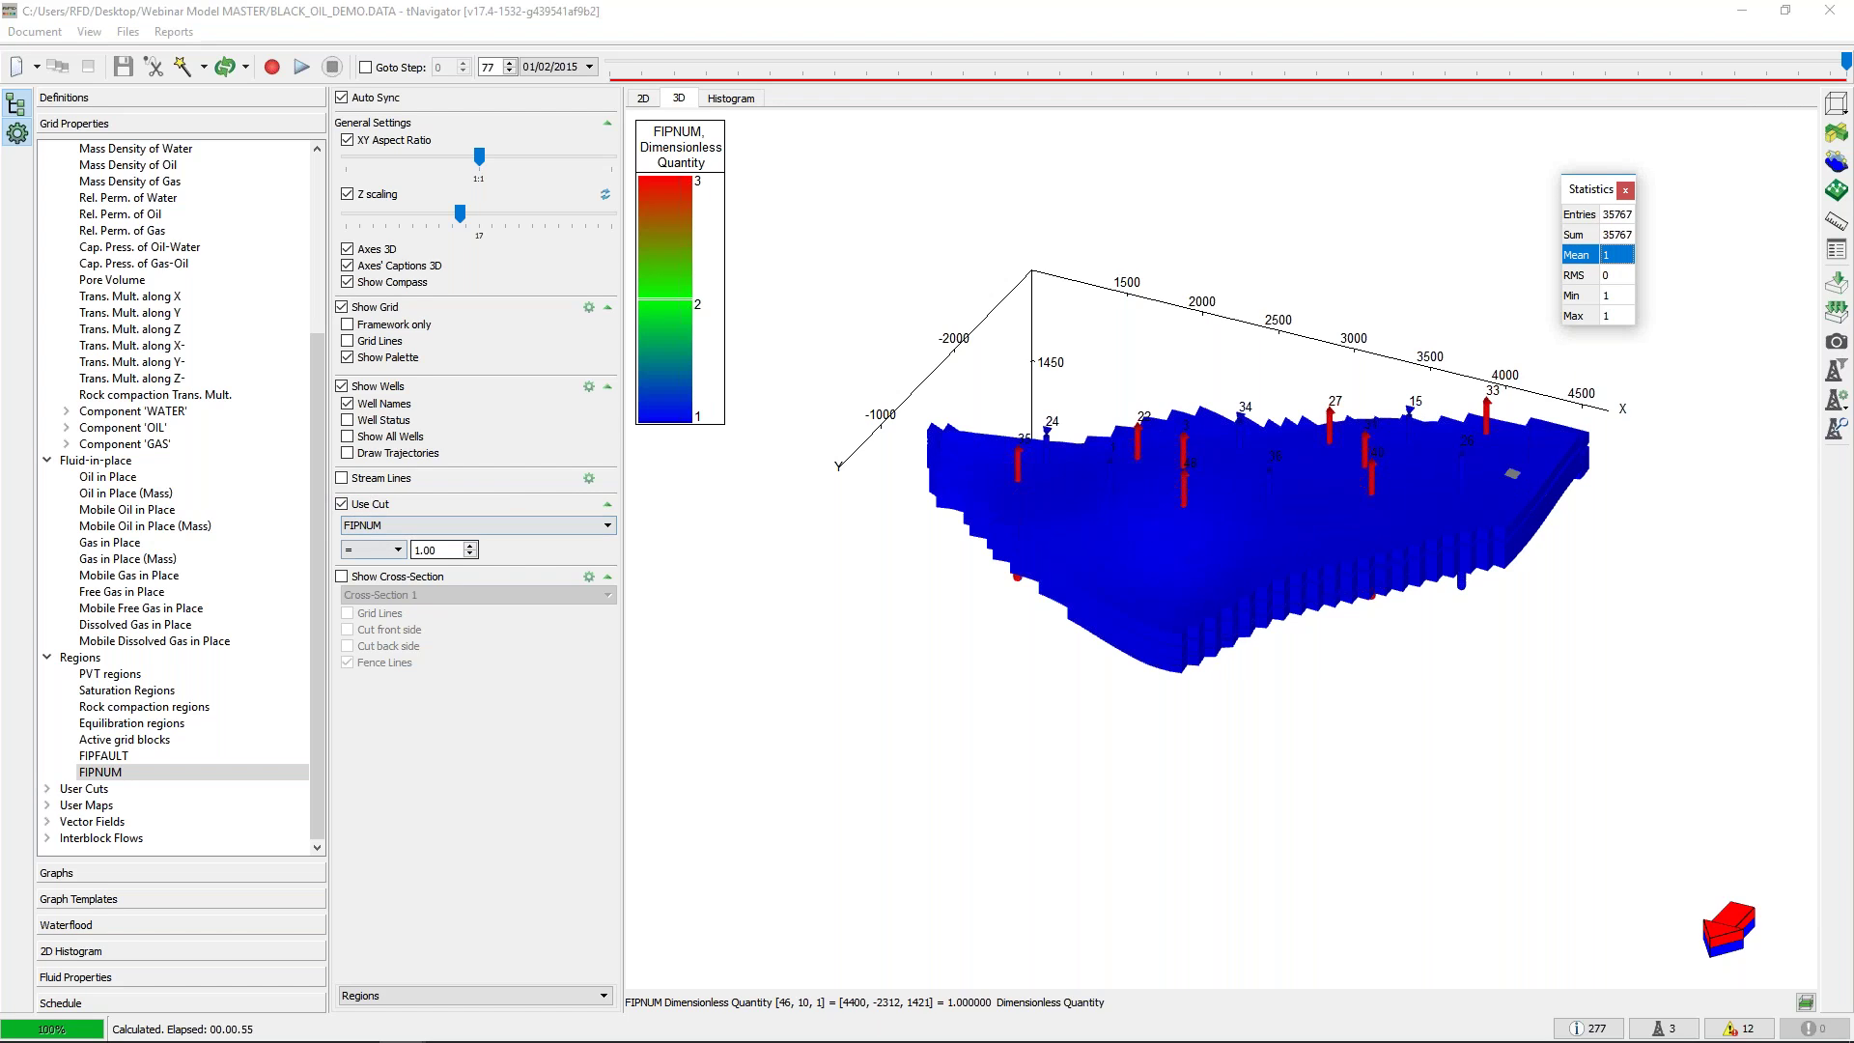
# Check the statistics of the other FIPNUM regions, return the cut to 1.00 and display Mobile Oil in Place
pyautogui.click(472, 547)
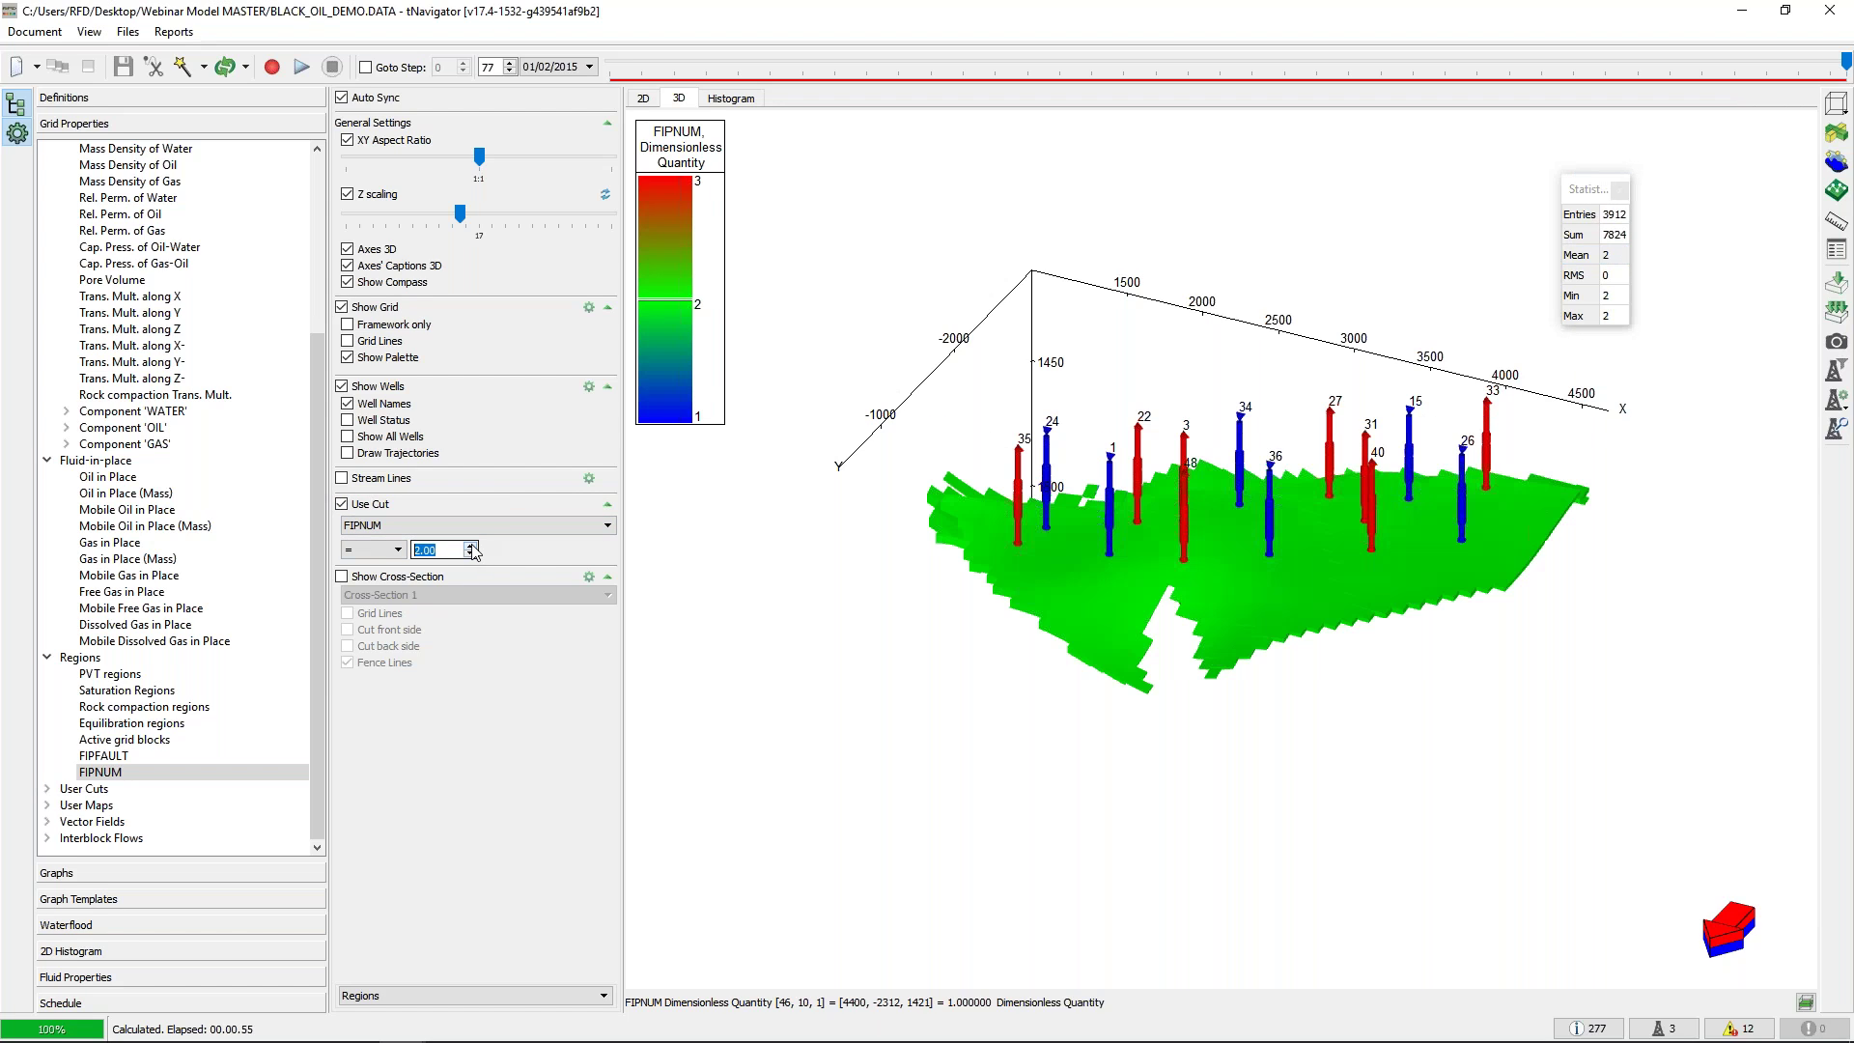
pyautogui.click(471, 546)
pyautogui.click(470, 554)
pyautogui.click(471, 555)
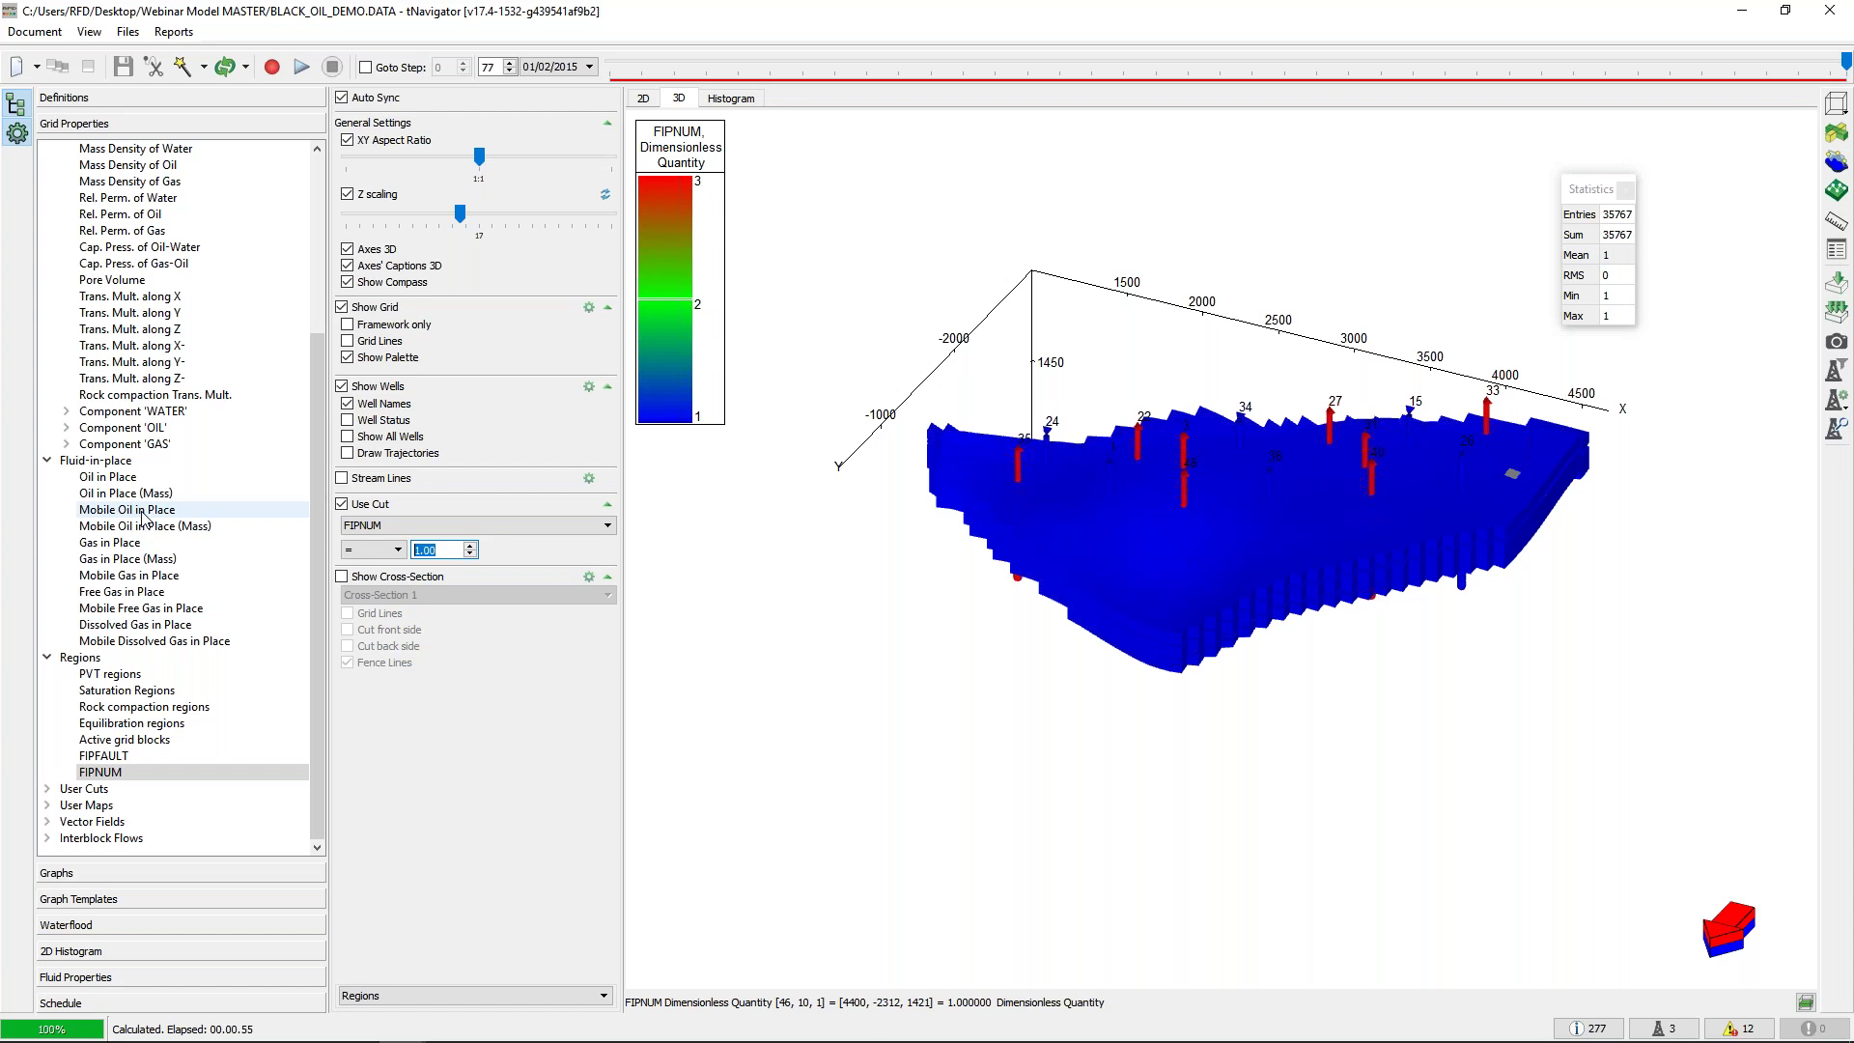
pyautogui.click(142, 513)
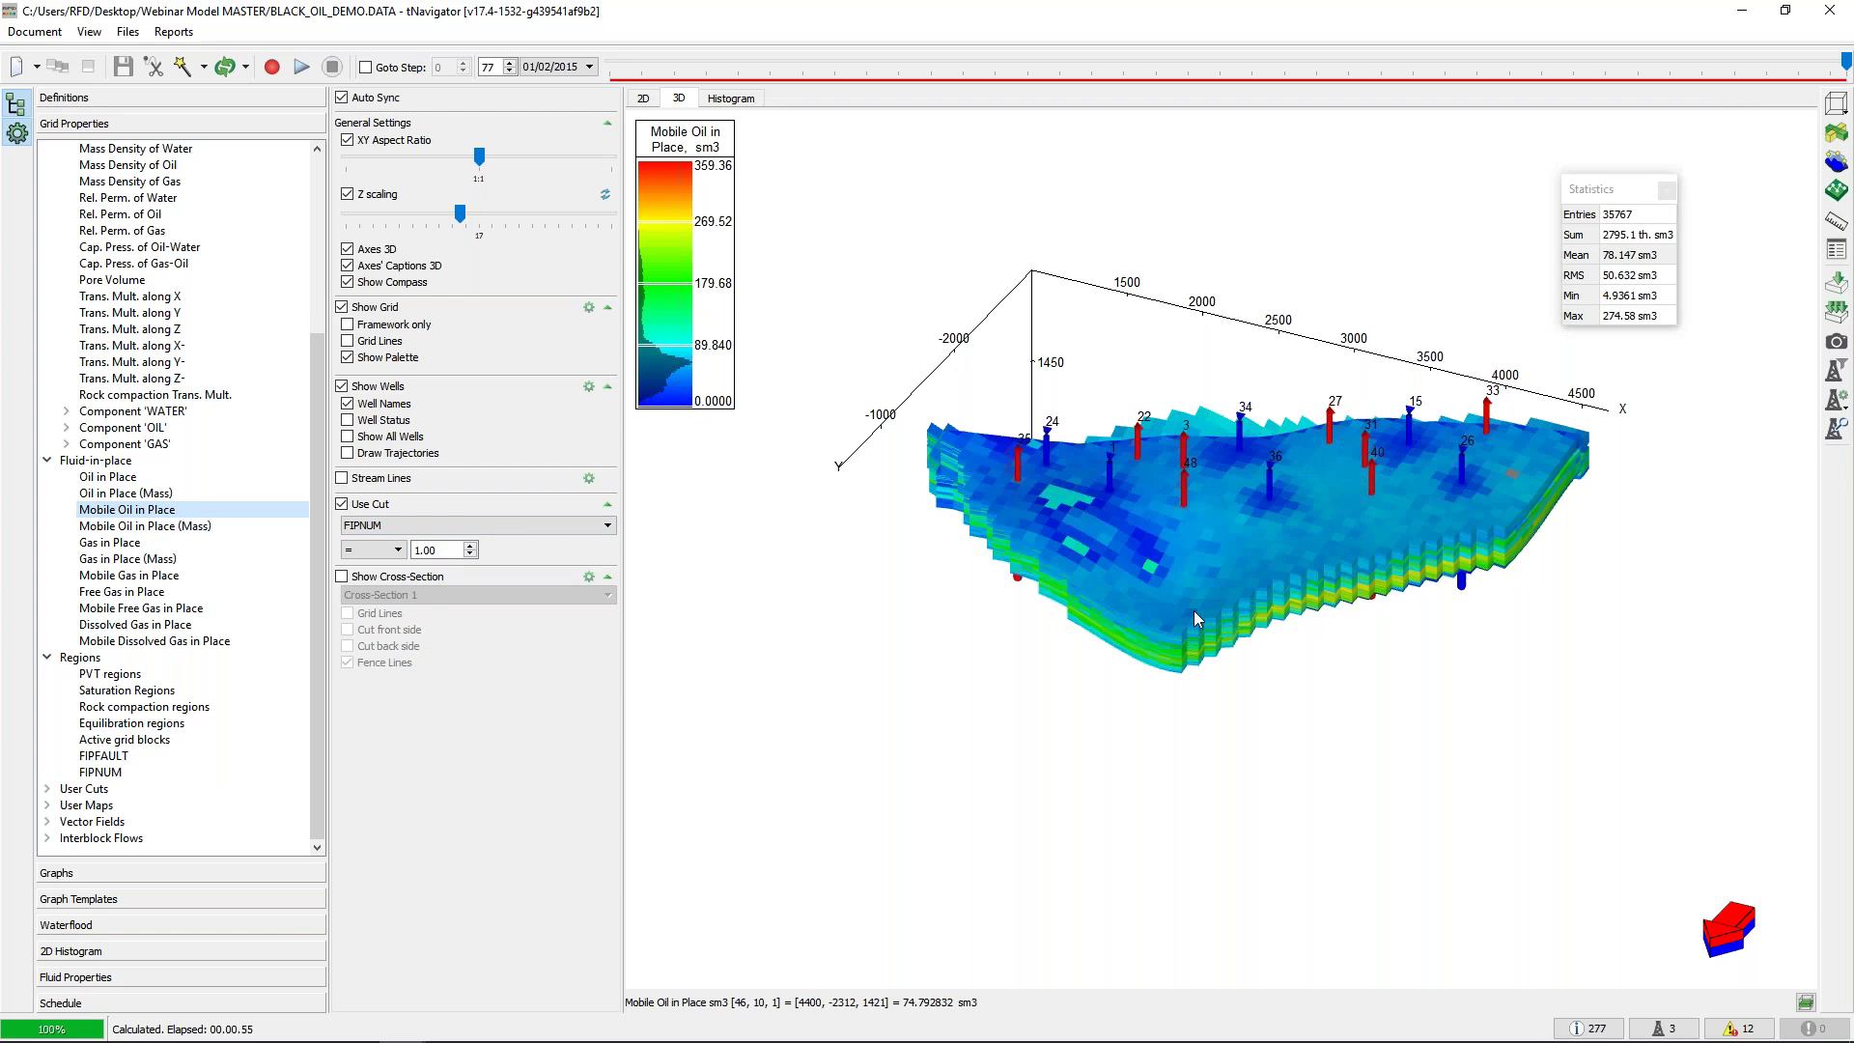
# Examine the Mobile Oil in Place statistics for FIPNUM regions 3 and 2, and return the cut to 1.00
pyautogui.click(471, 547)
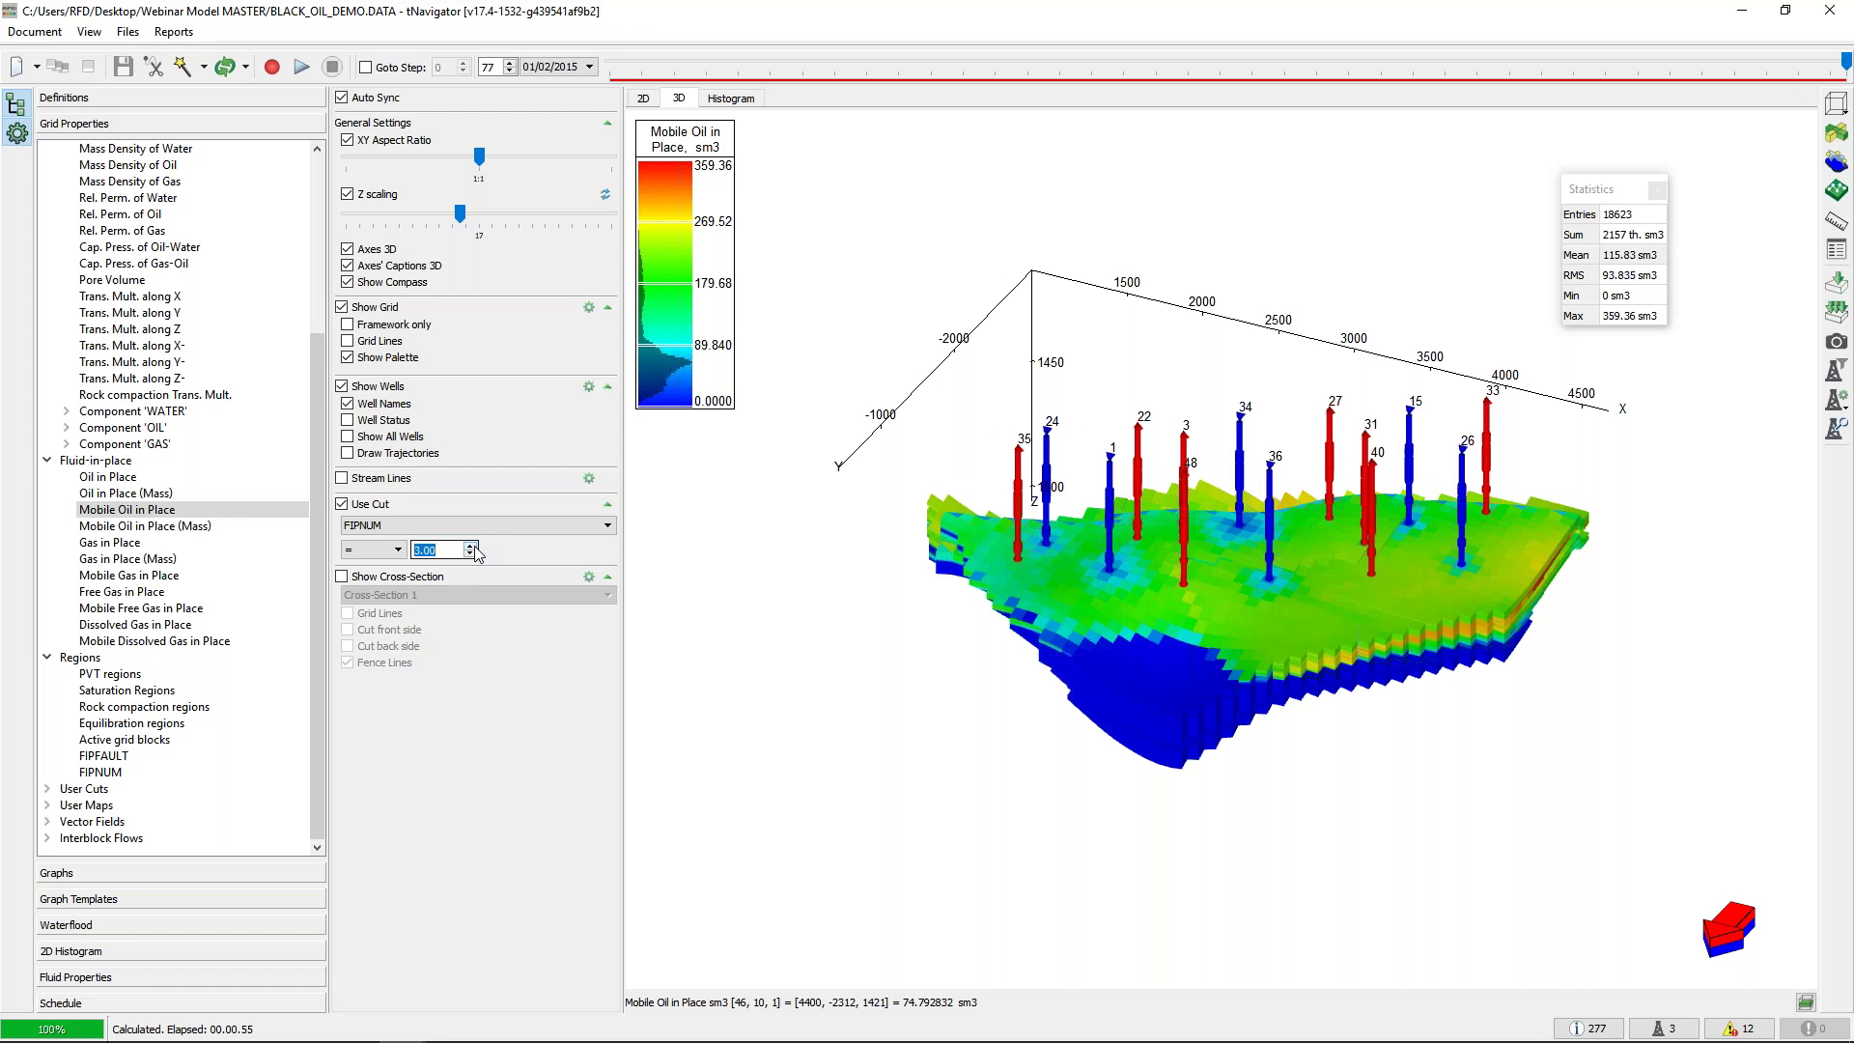
pyautogui.click(472, 554)
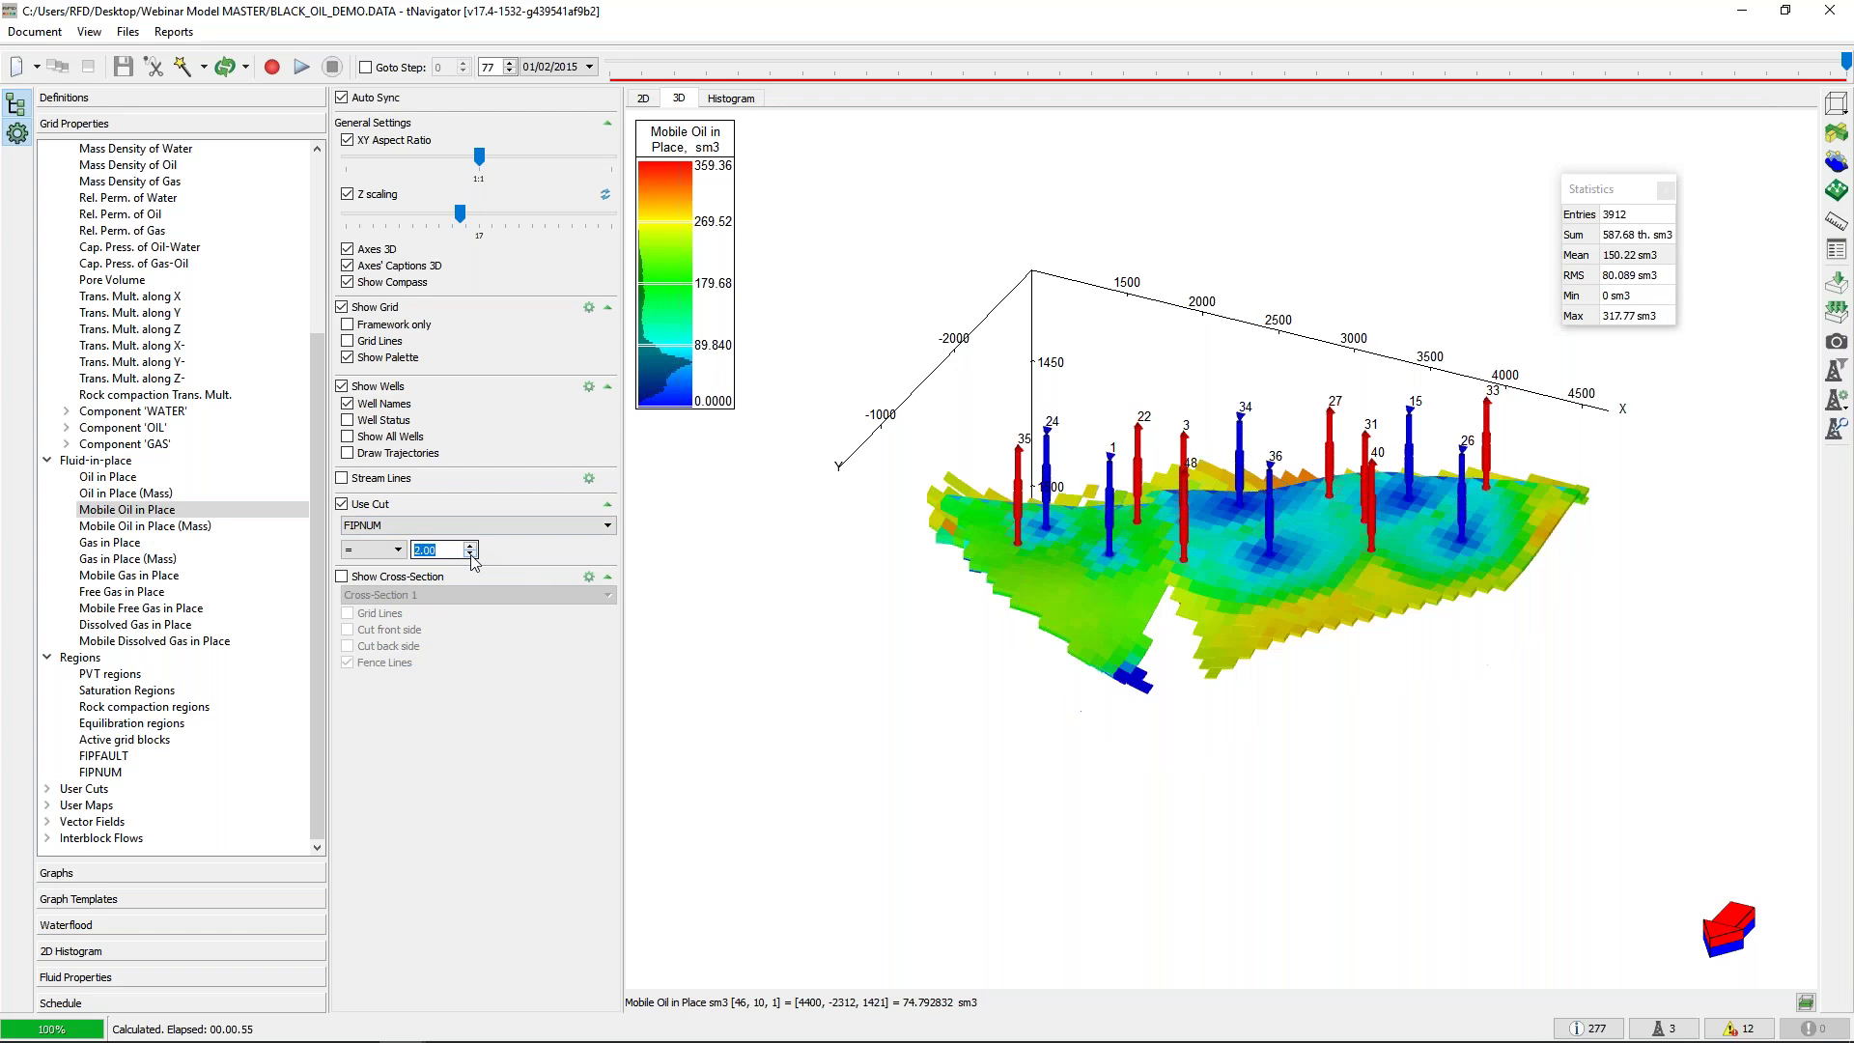
pyautogui.click(472, 555)
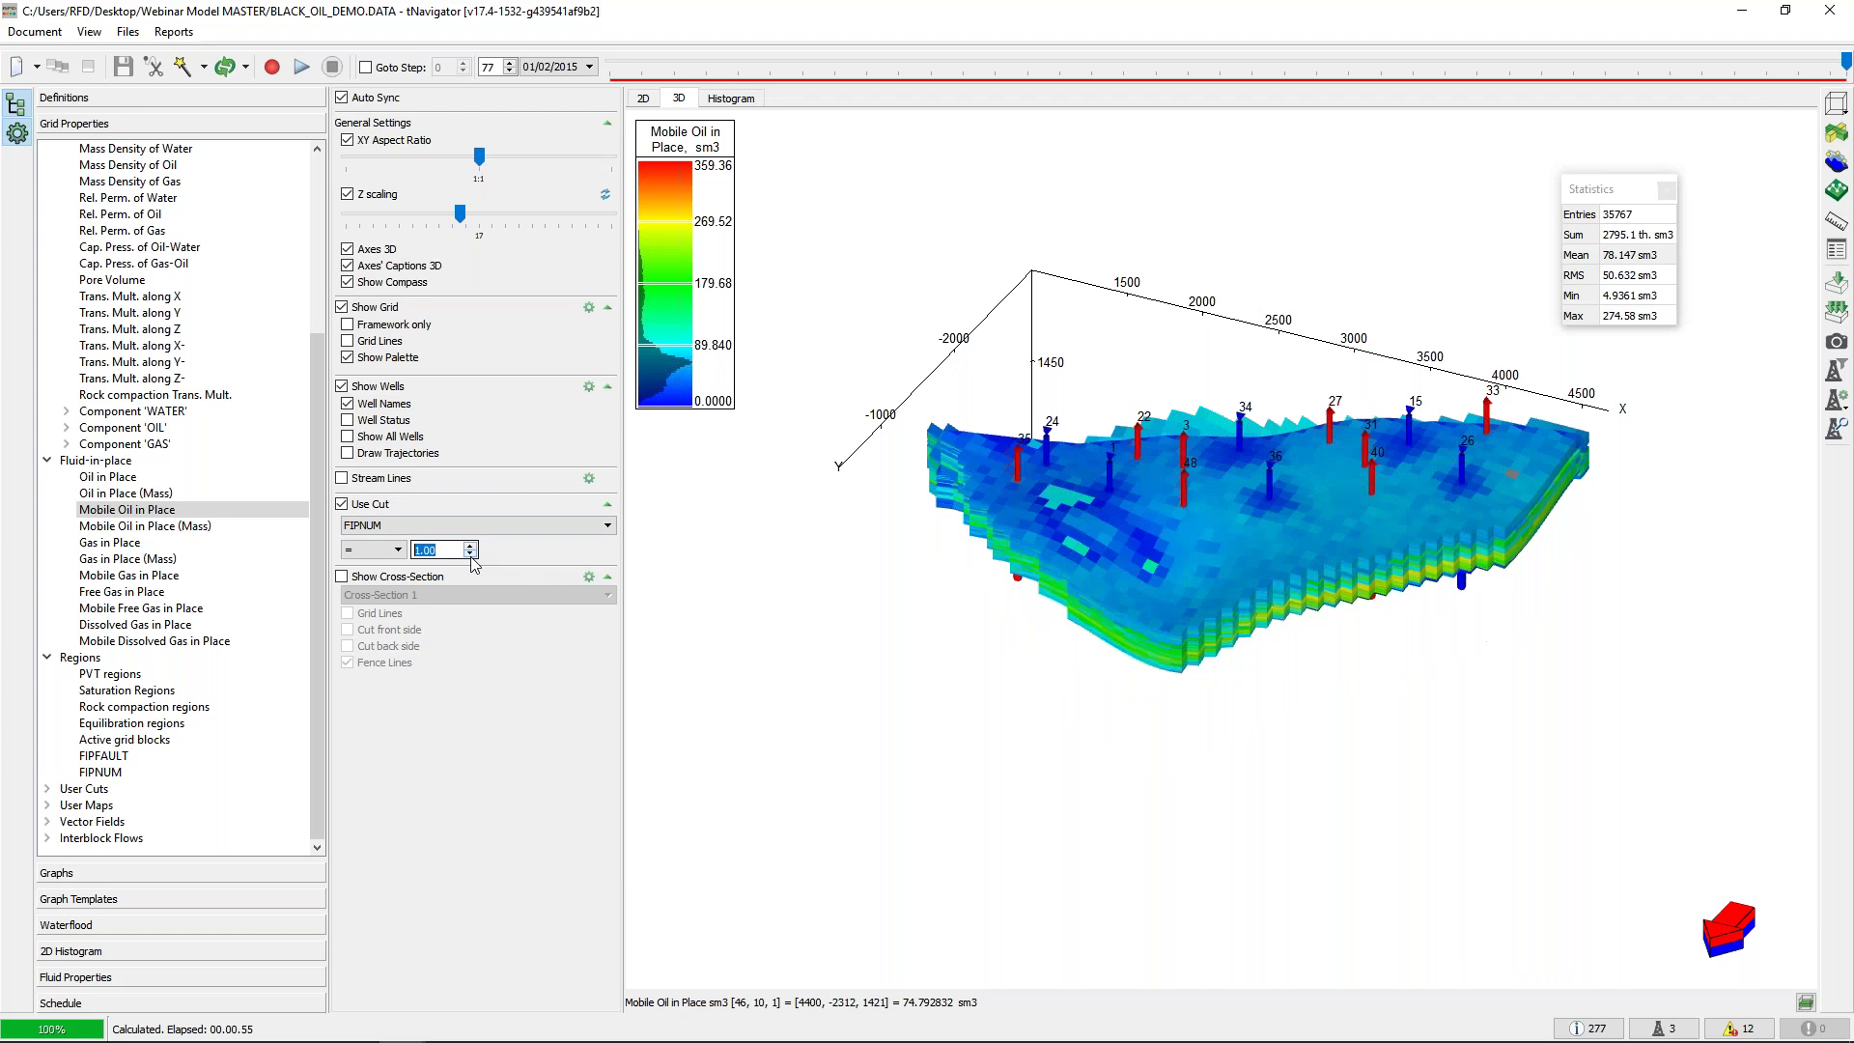
# Remove the FIPNUM grid cut so the whole model is displayed, and close the Statistics window
pyautogui.click(378, 526)
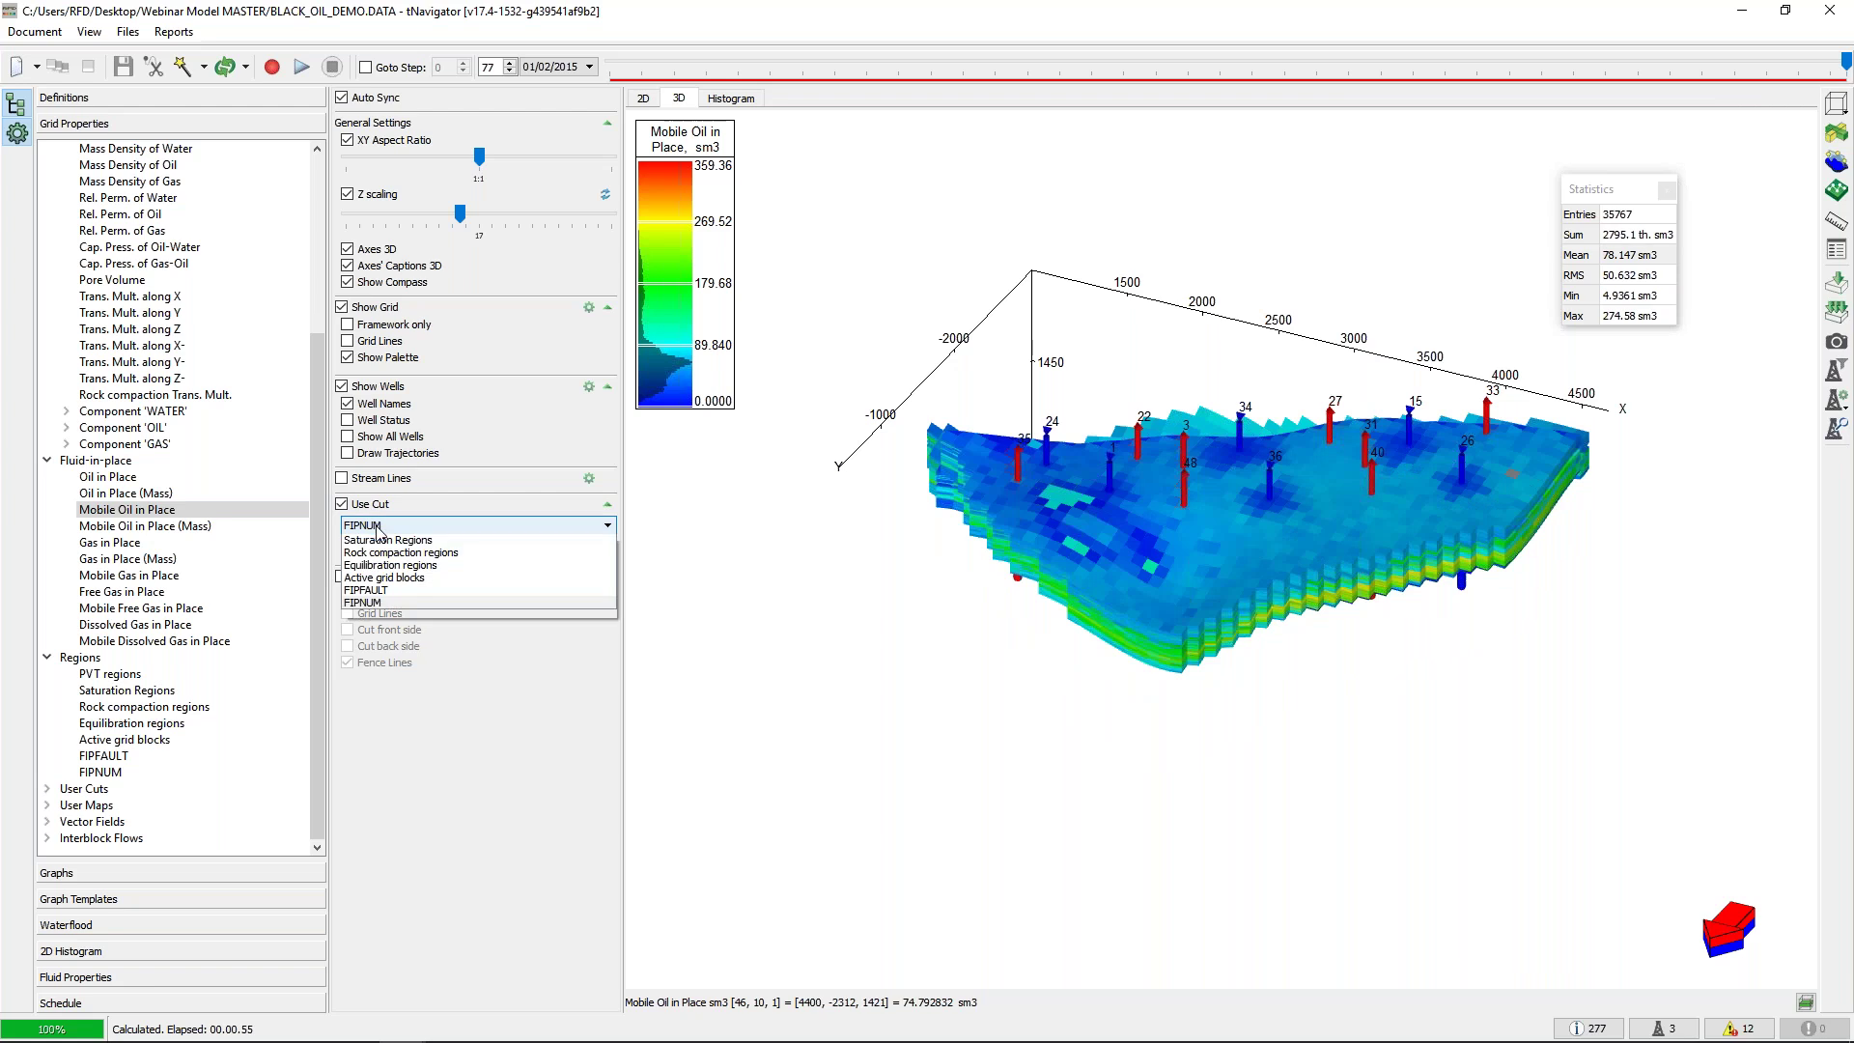
pyautogui.click(379, 542)
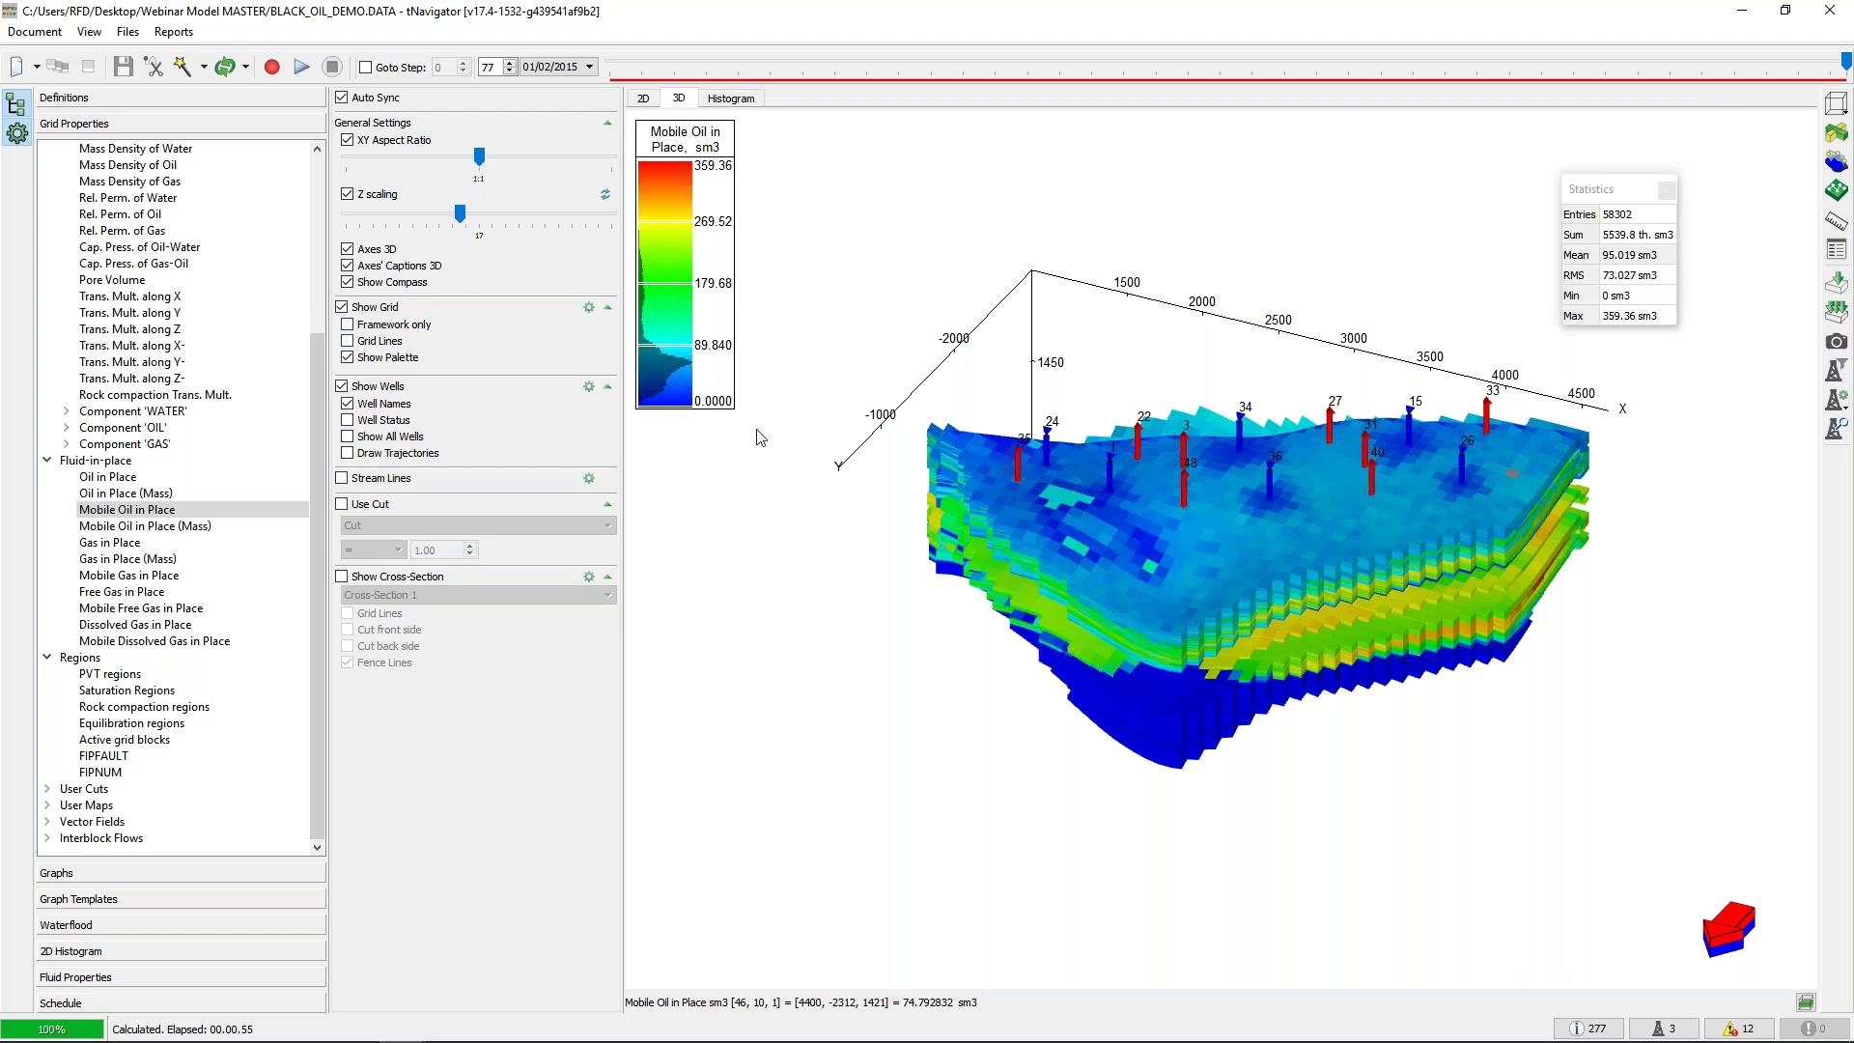
pyautogui.click(1668, 190)
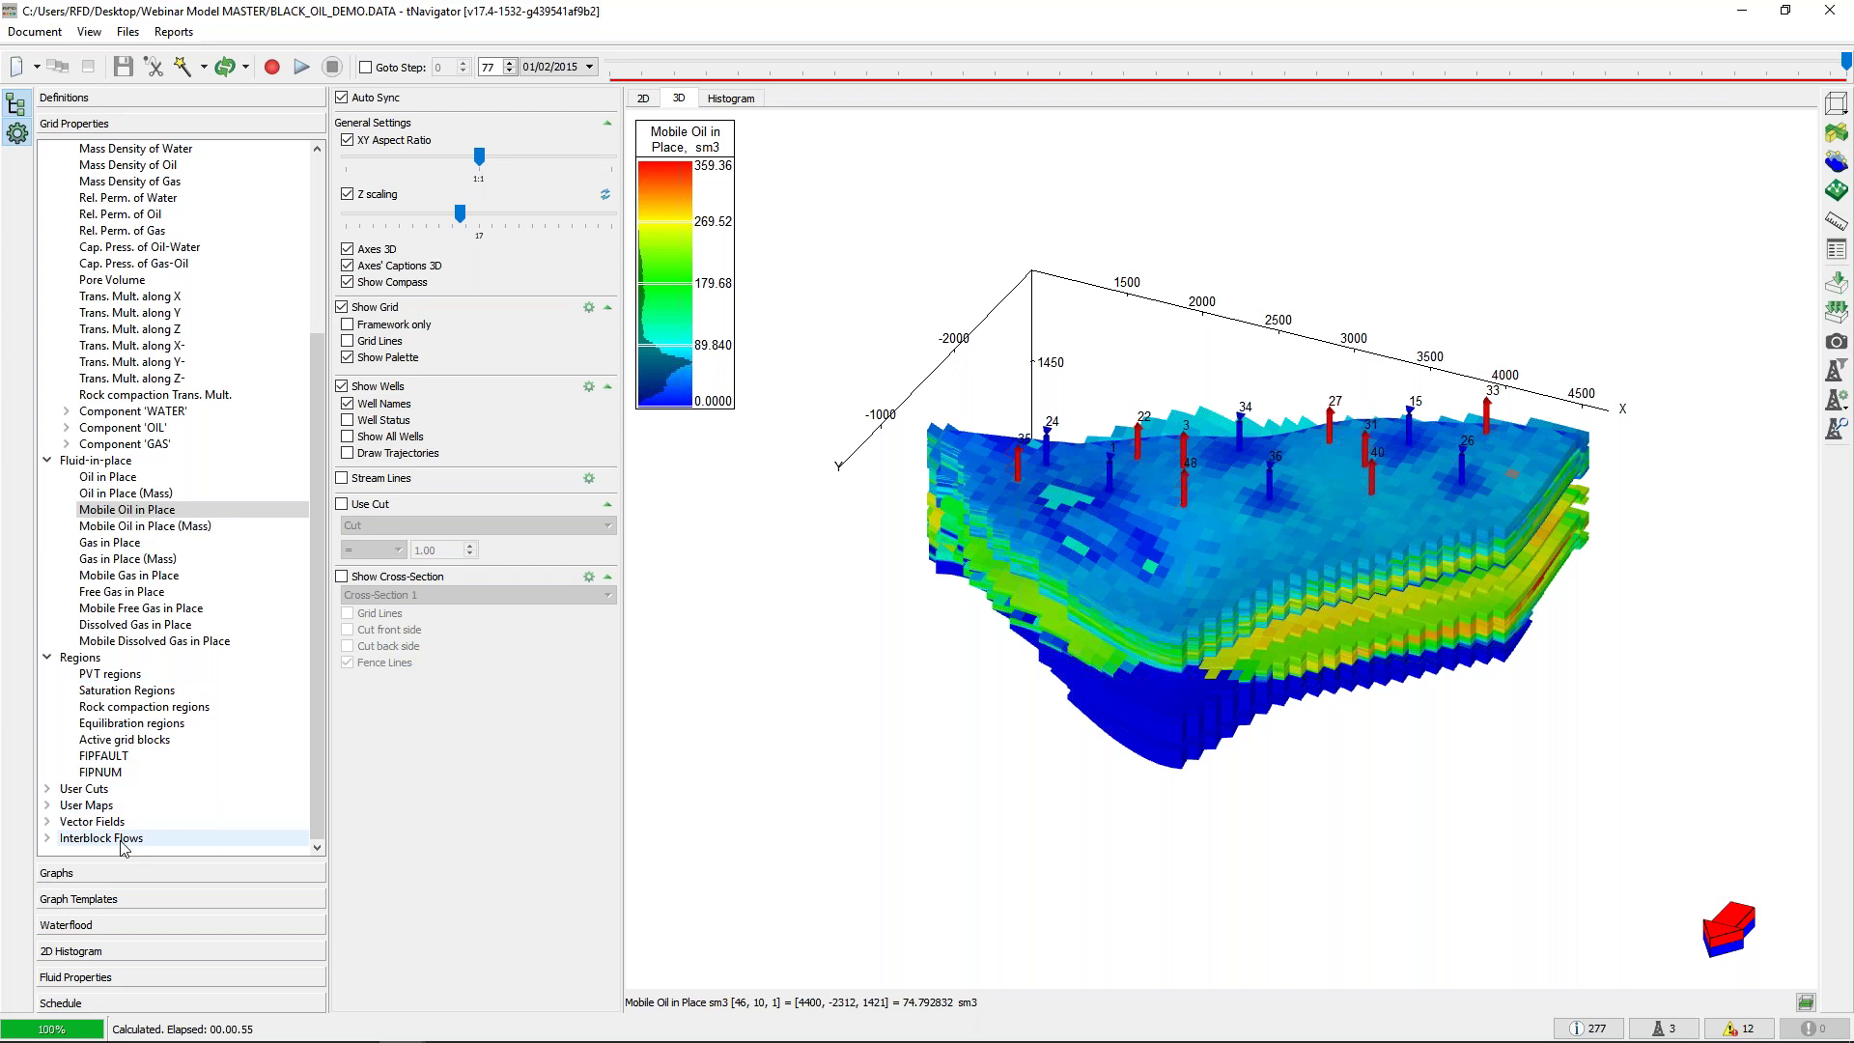
# Open the field Rates graph with only the calculated and historical oil and water rates, leaving out the limit curves
pyautogui.click(93, 874)
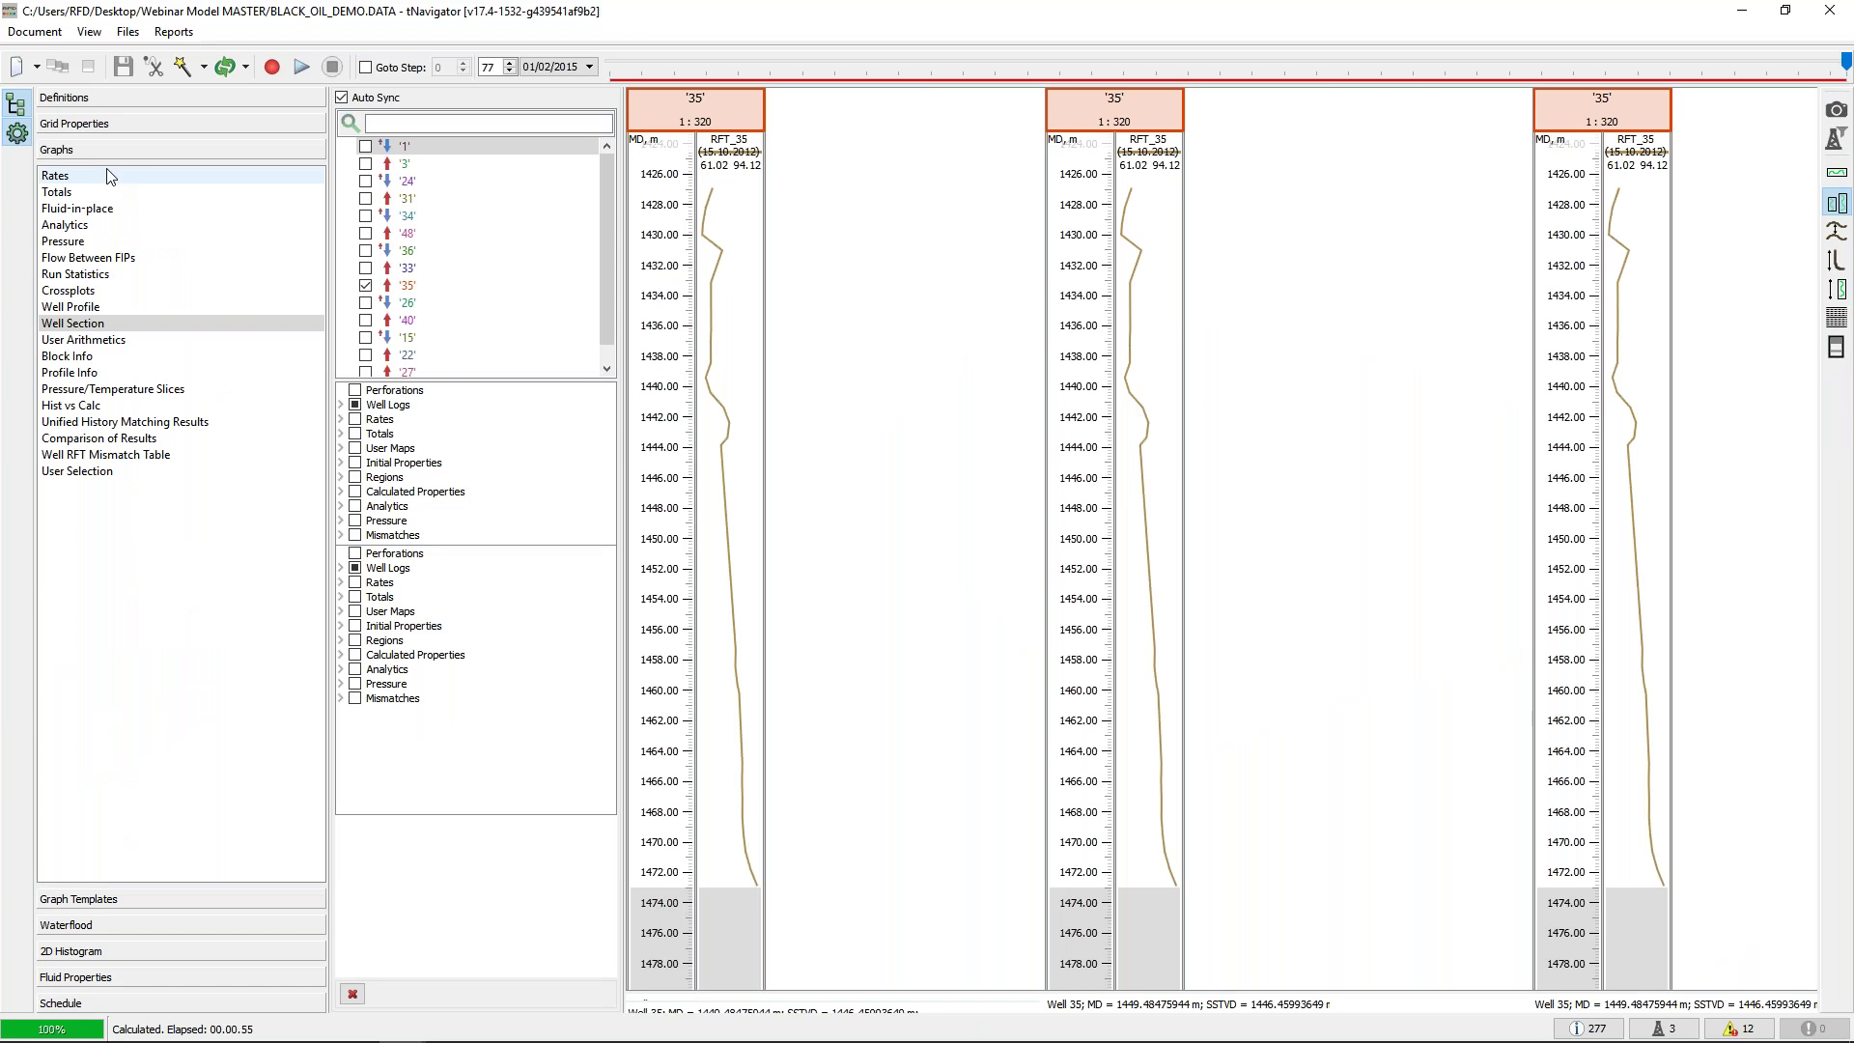
pyautogui.click(109, 177)
pyautogui.click(353, 583)
pyautogui.click(354, 655)
pyautogui.click(354, 640)
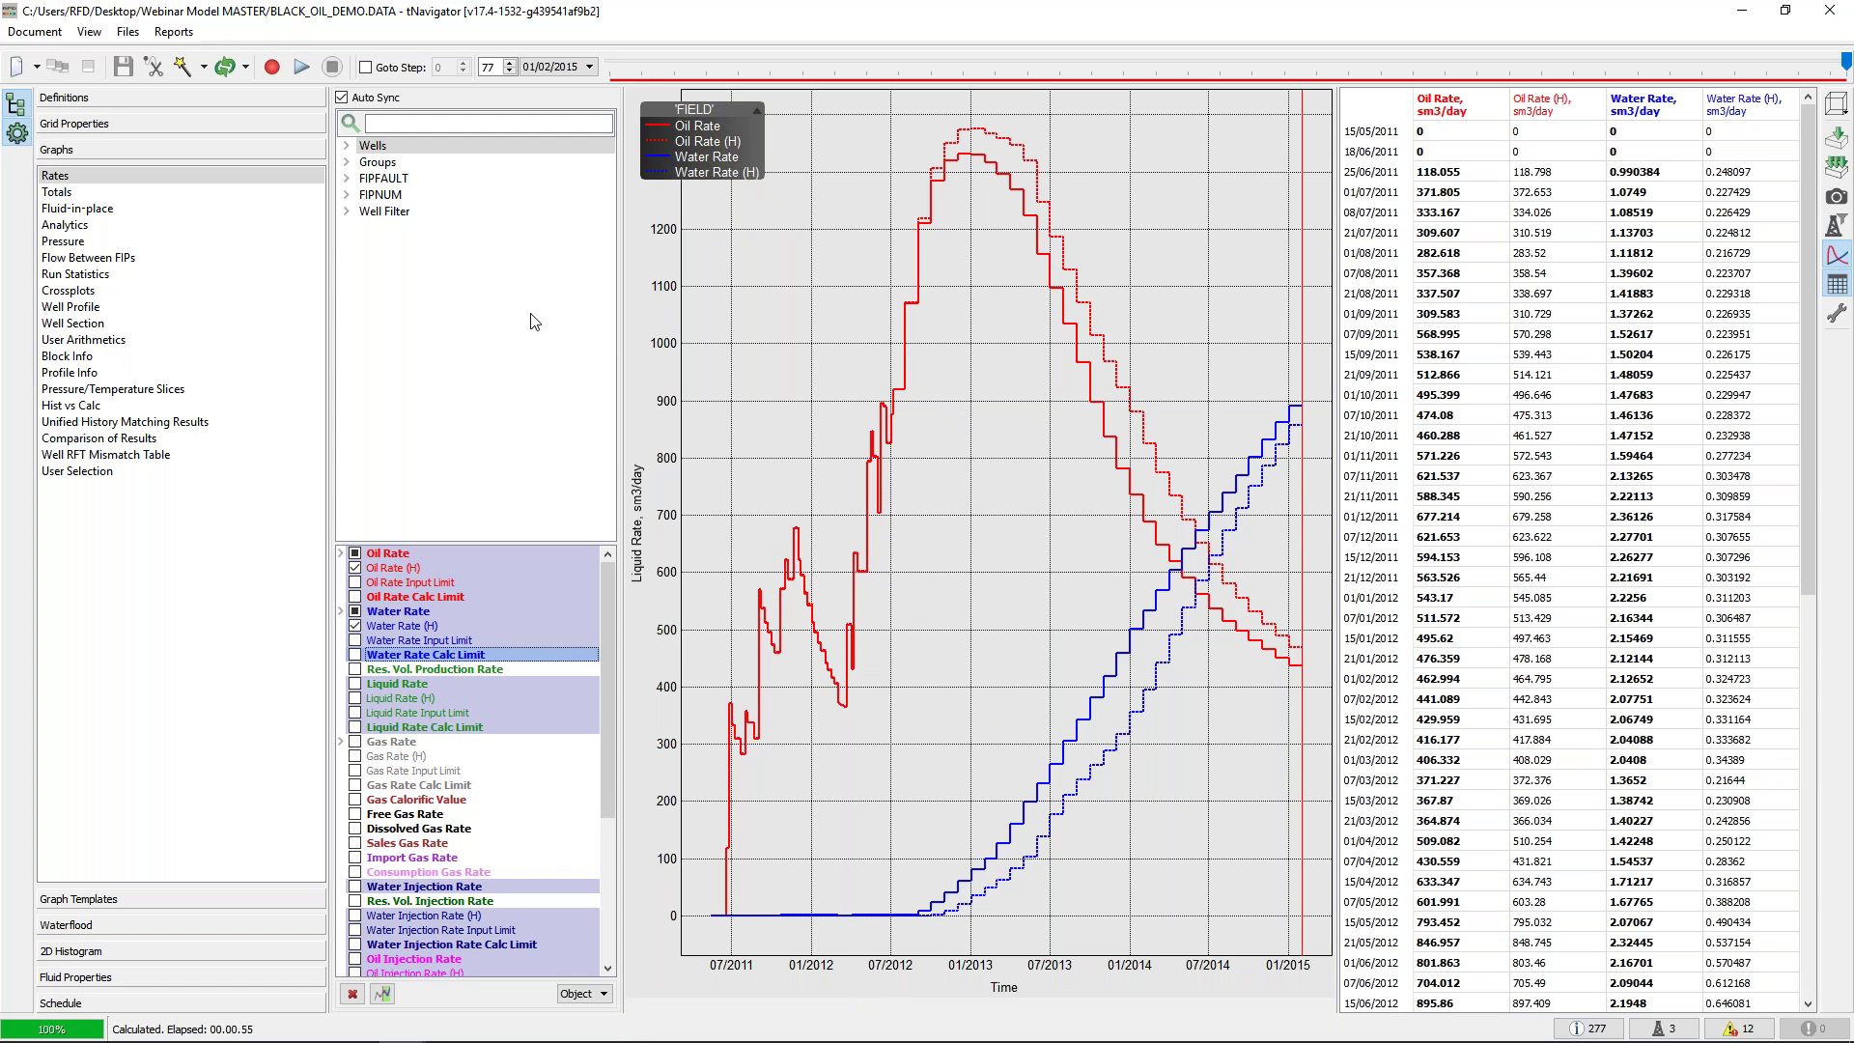
# Examine the rate graphs of individual wells, including well 27, and return to the whole-field graph
pyautogui.click(346, 145)
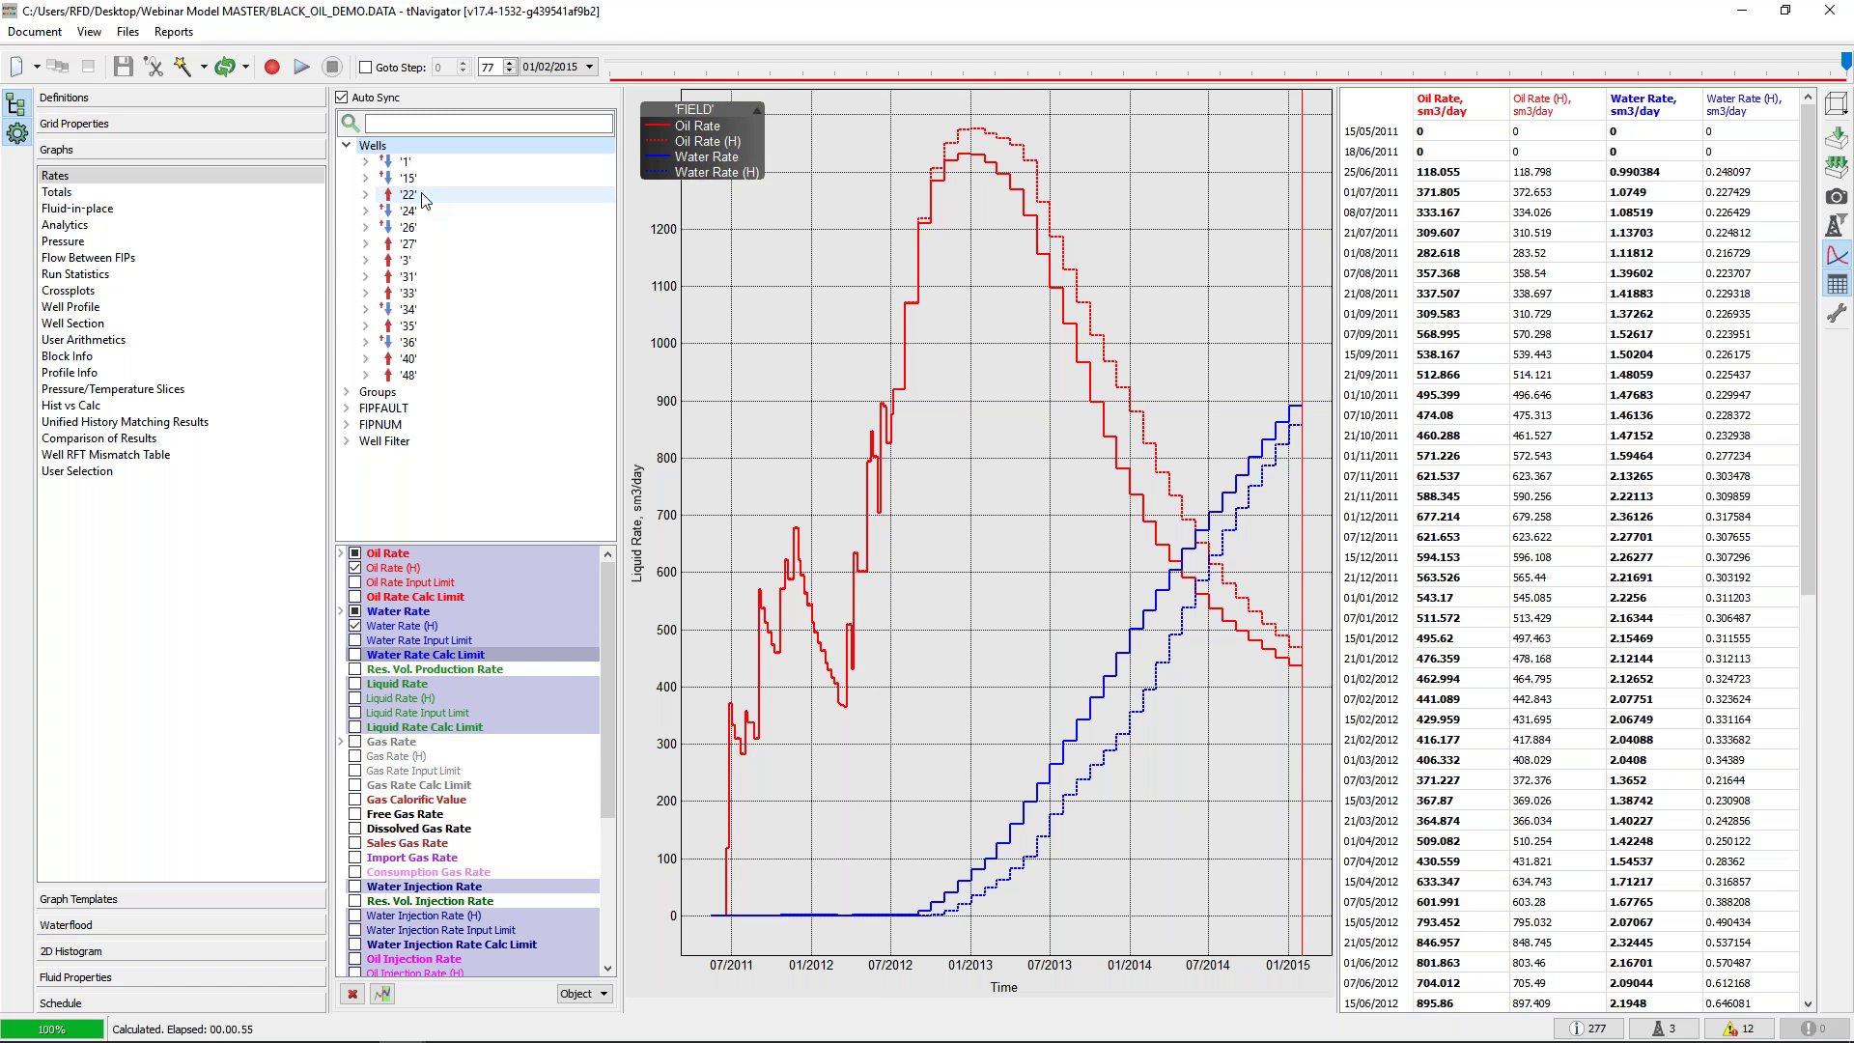
pyautogui.click(422, 196)
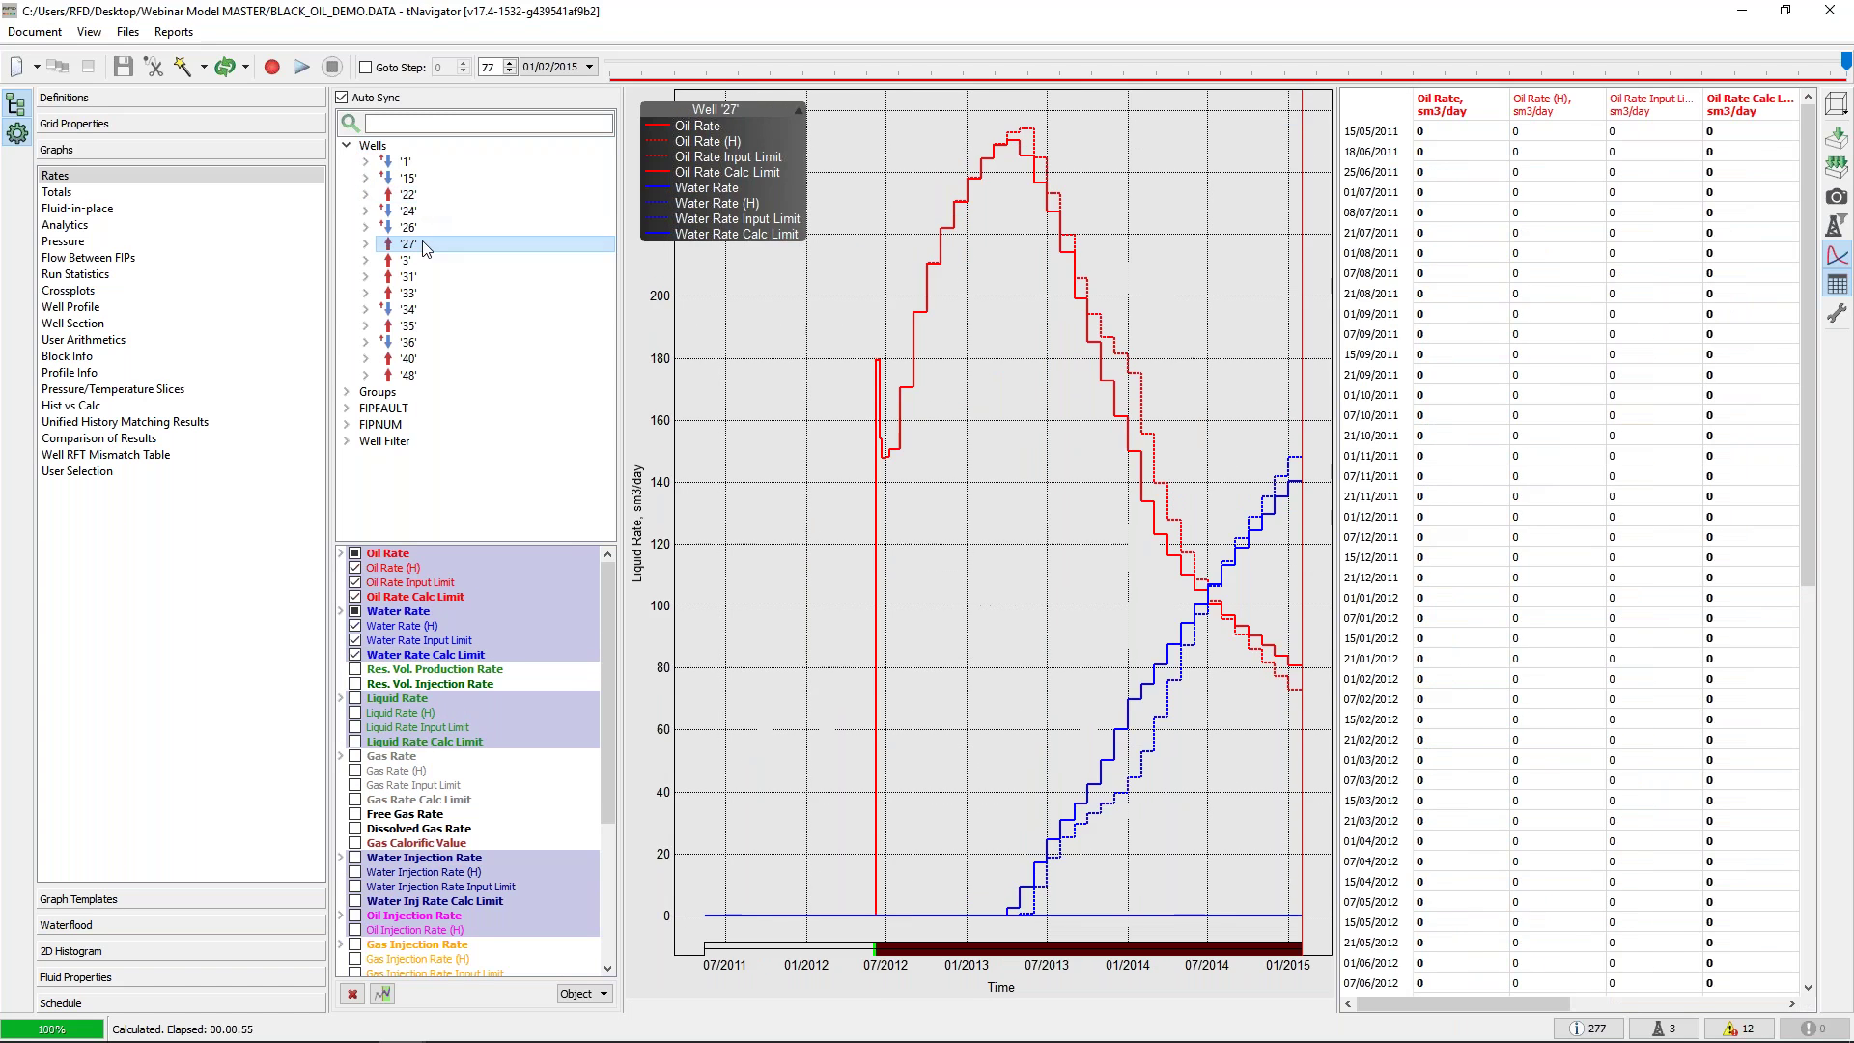
pyautogui.click(429, 149)
pyautogui.click(347, 146)
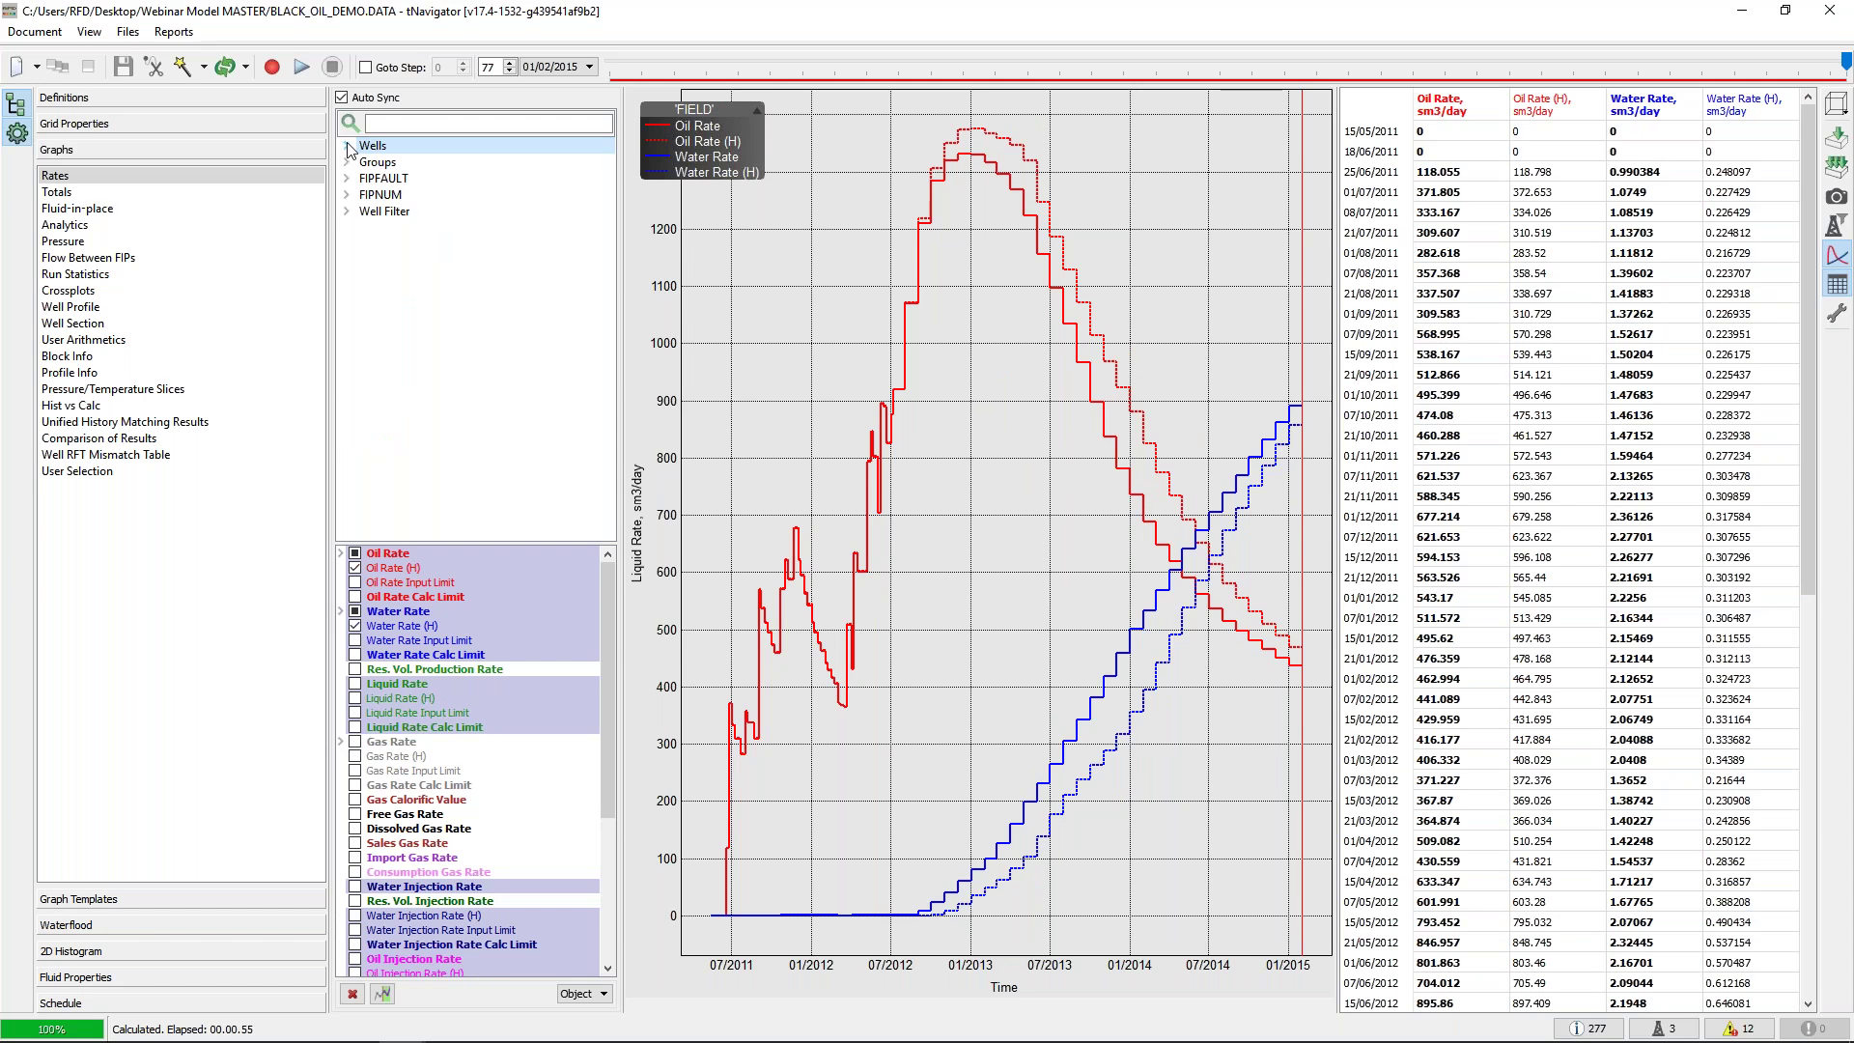
# Open the field Totals graph and add the Gas Total and Gas Total (H) curves
pyautogui.click(81, 193)
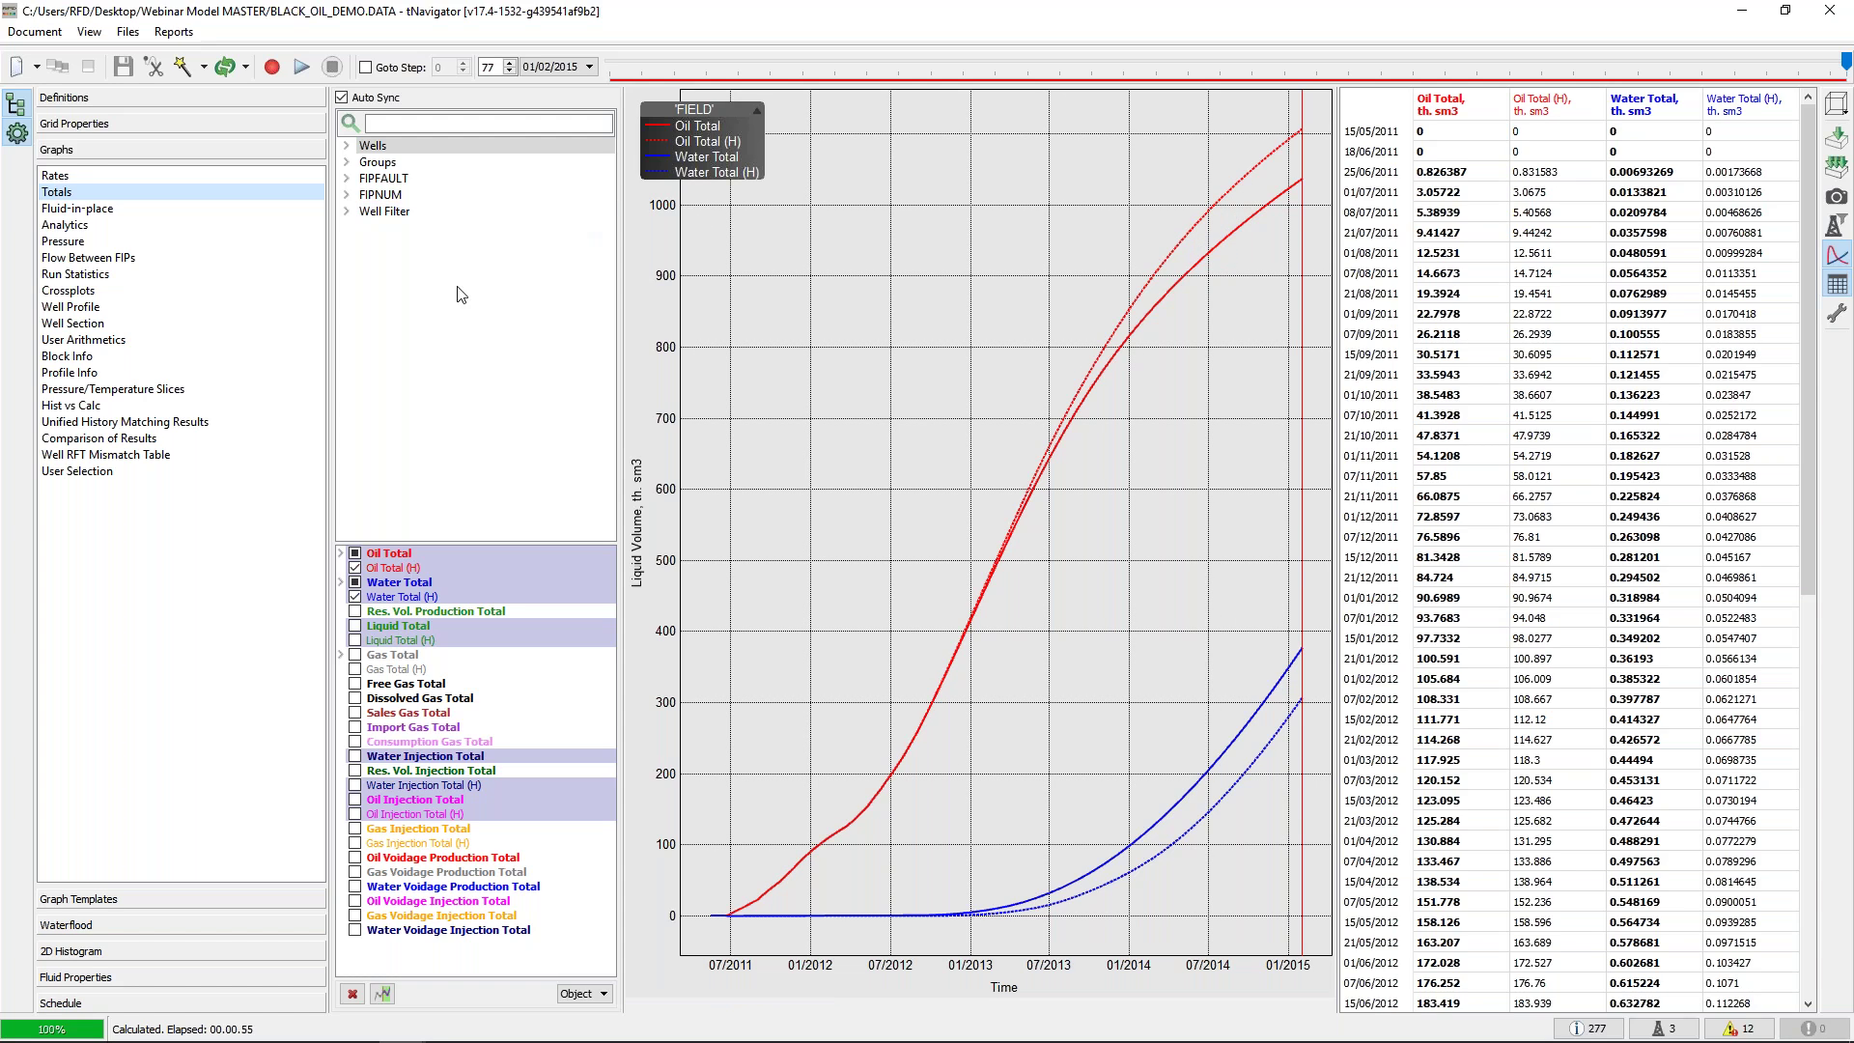
pyautogui.click(341, 654)
pyautogui.click(365, 669)
pyautogui.click(355, 698)
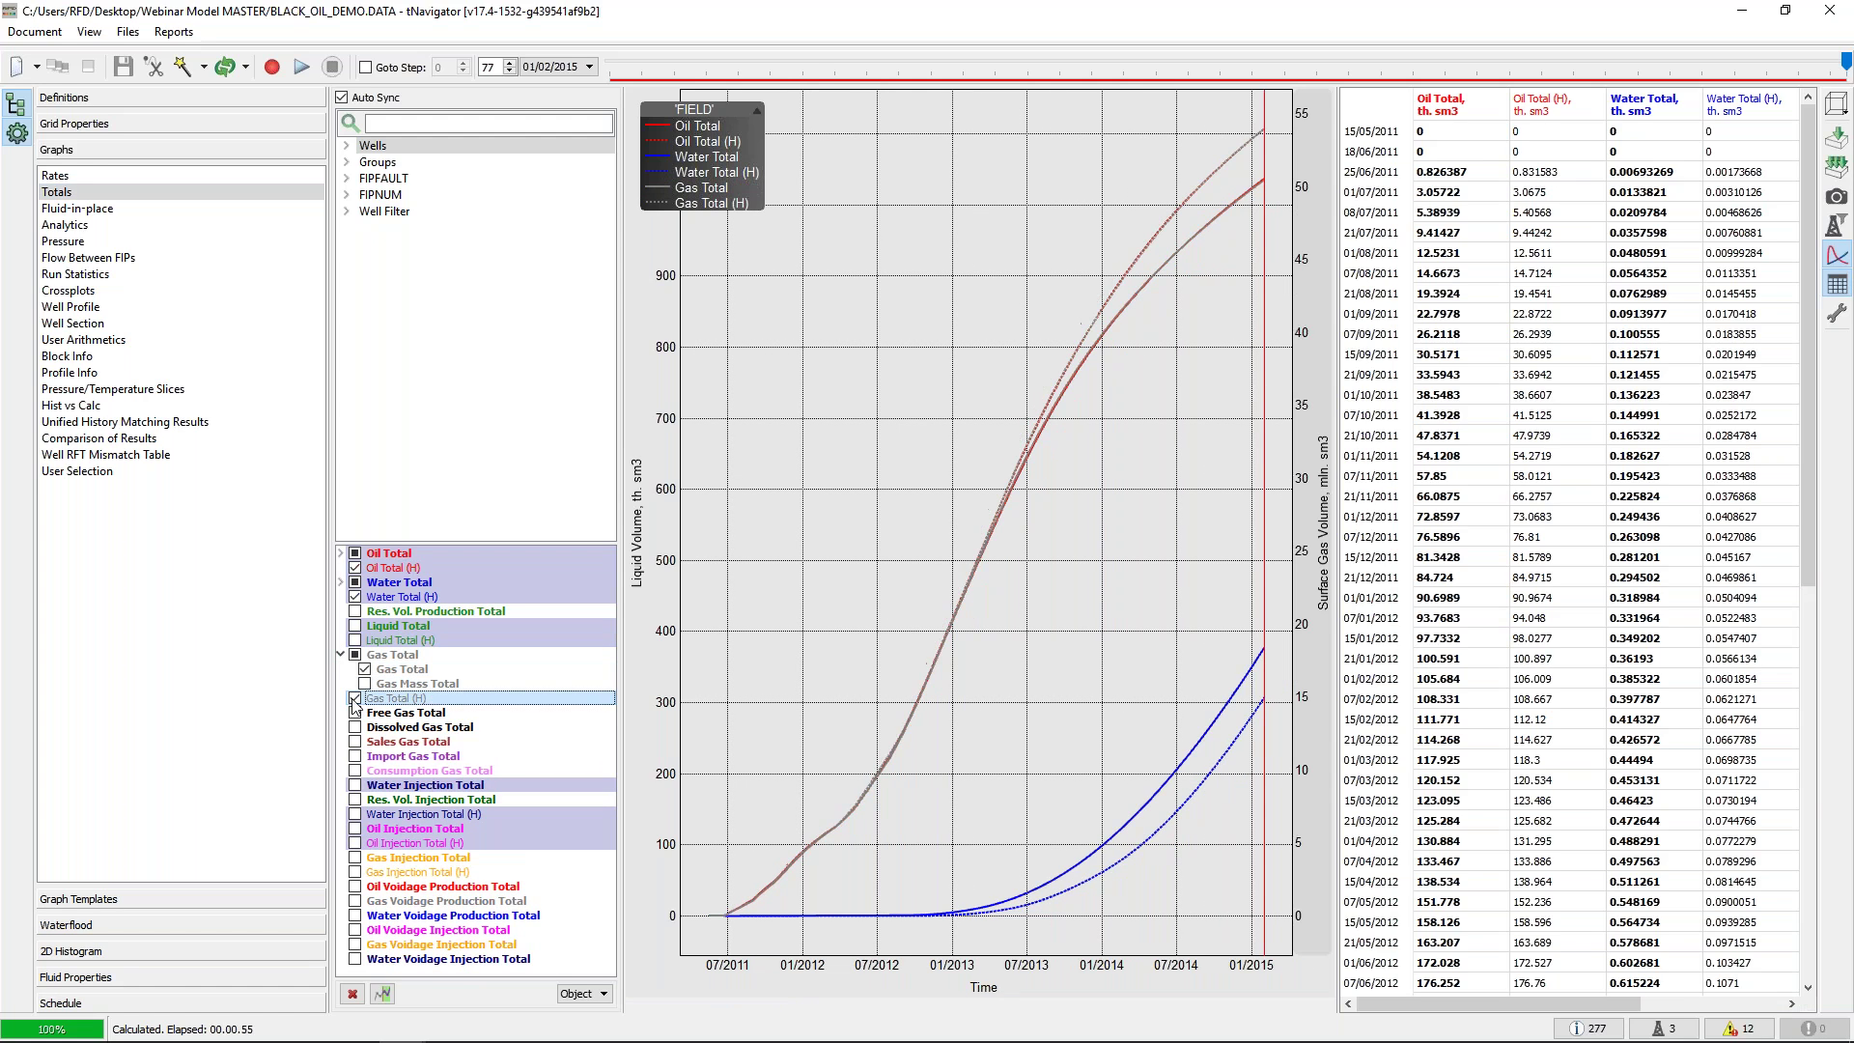
# Hide the Oil Total and Oil Total (H) curves and bring back Oil Total (H)
pyautogui.click(355, 555)
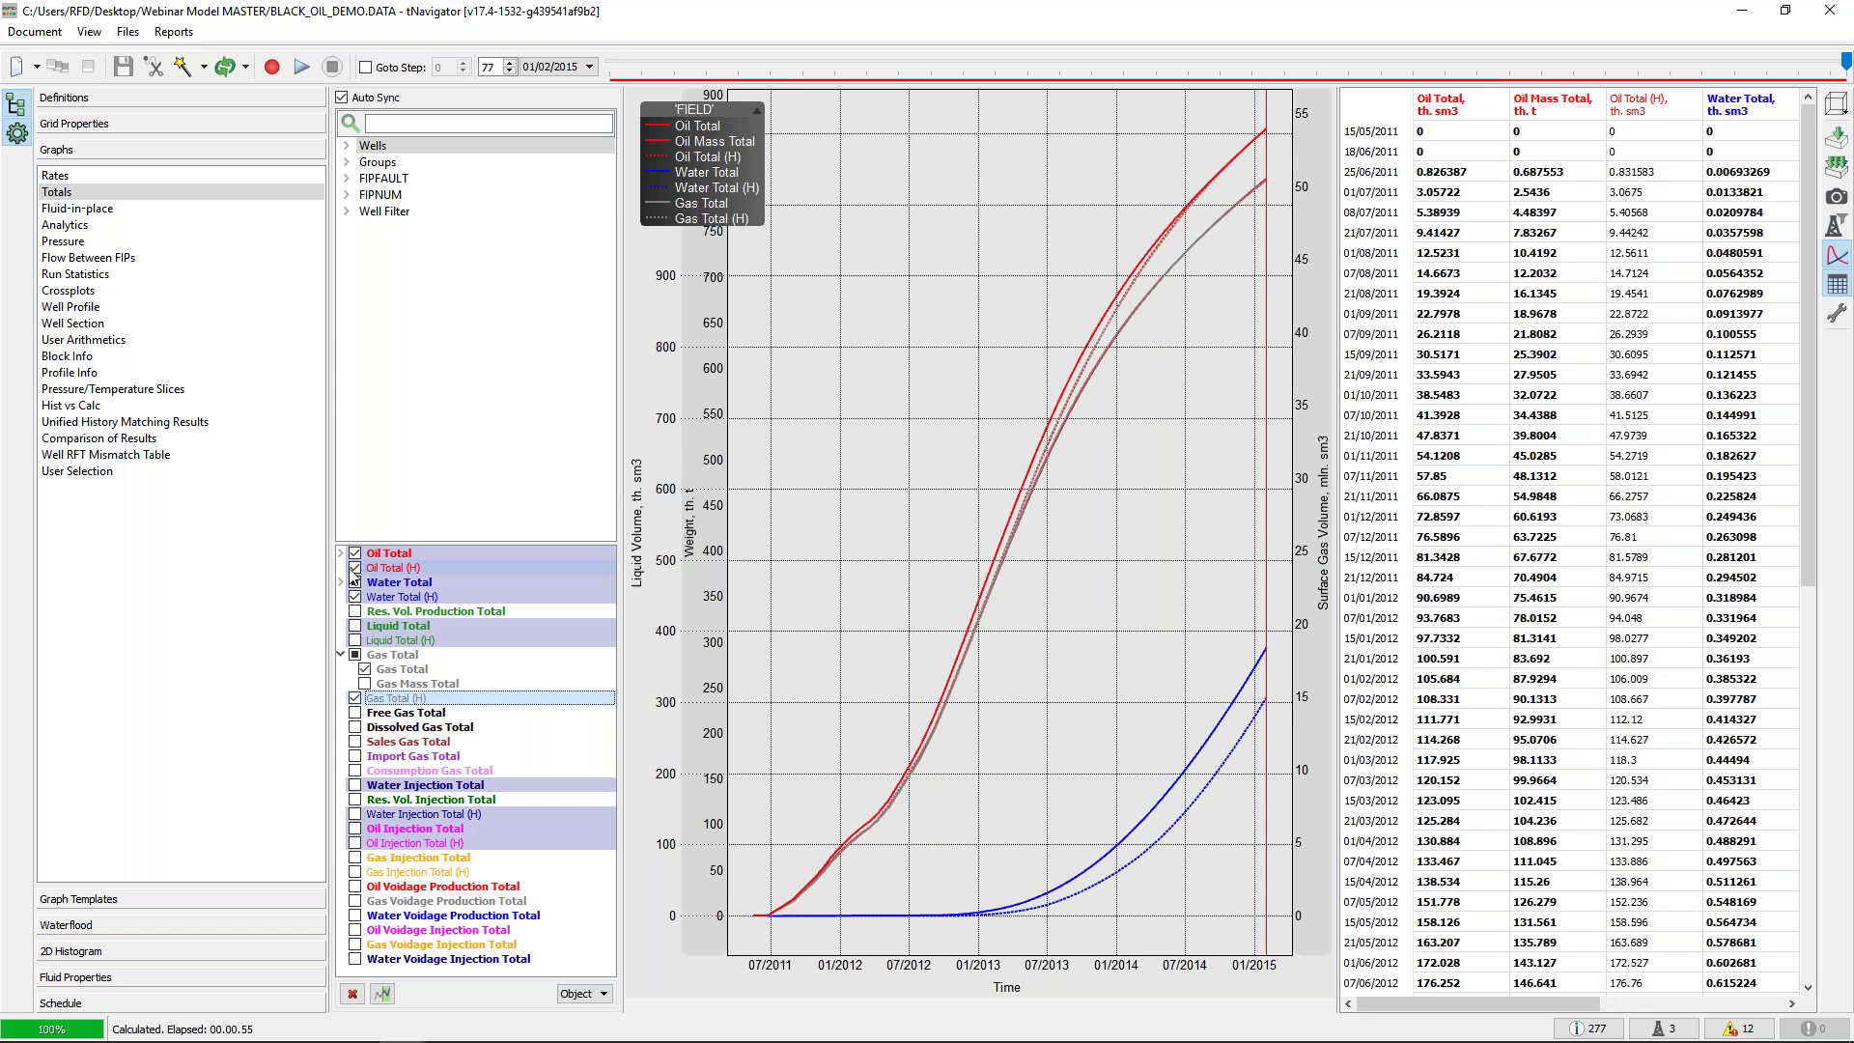
pyautogui.click(355, 553)
pyautogui.click(355, 568)
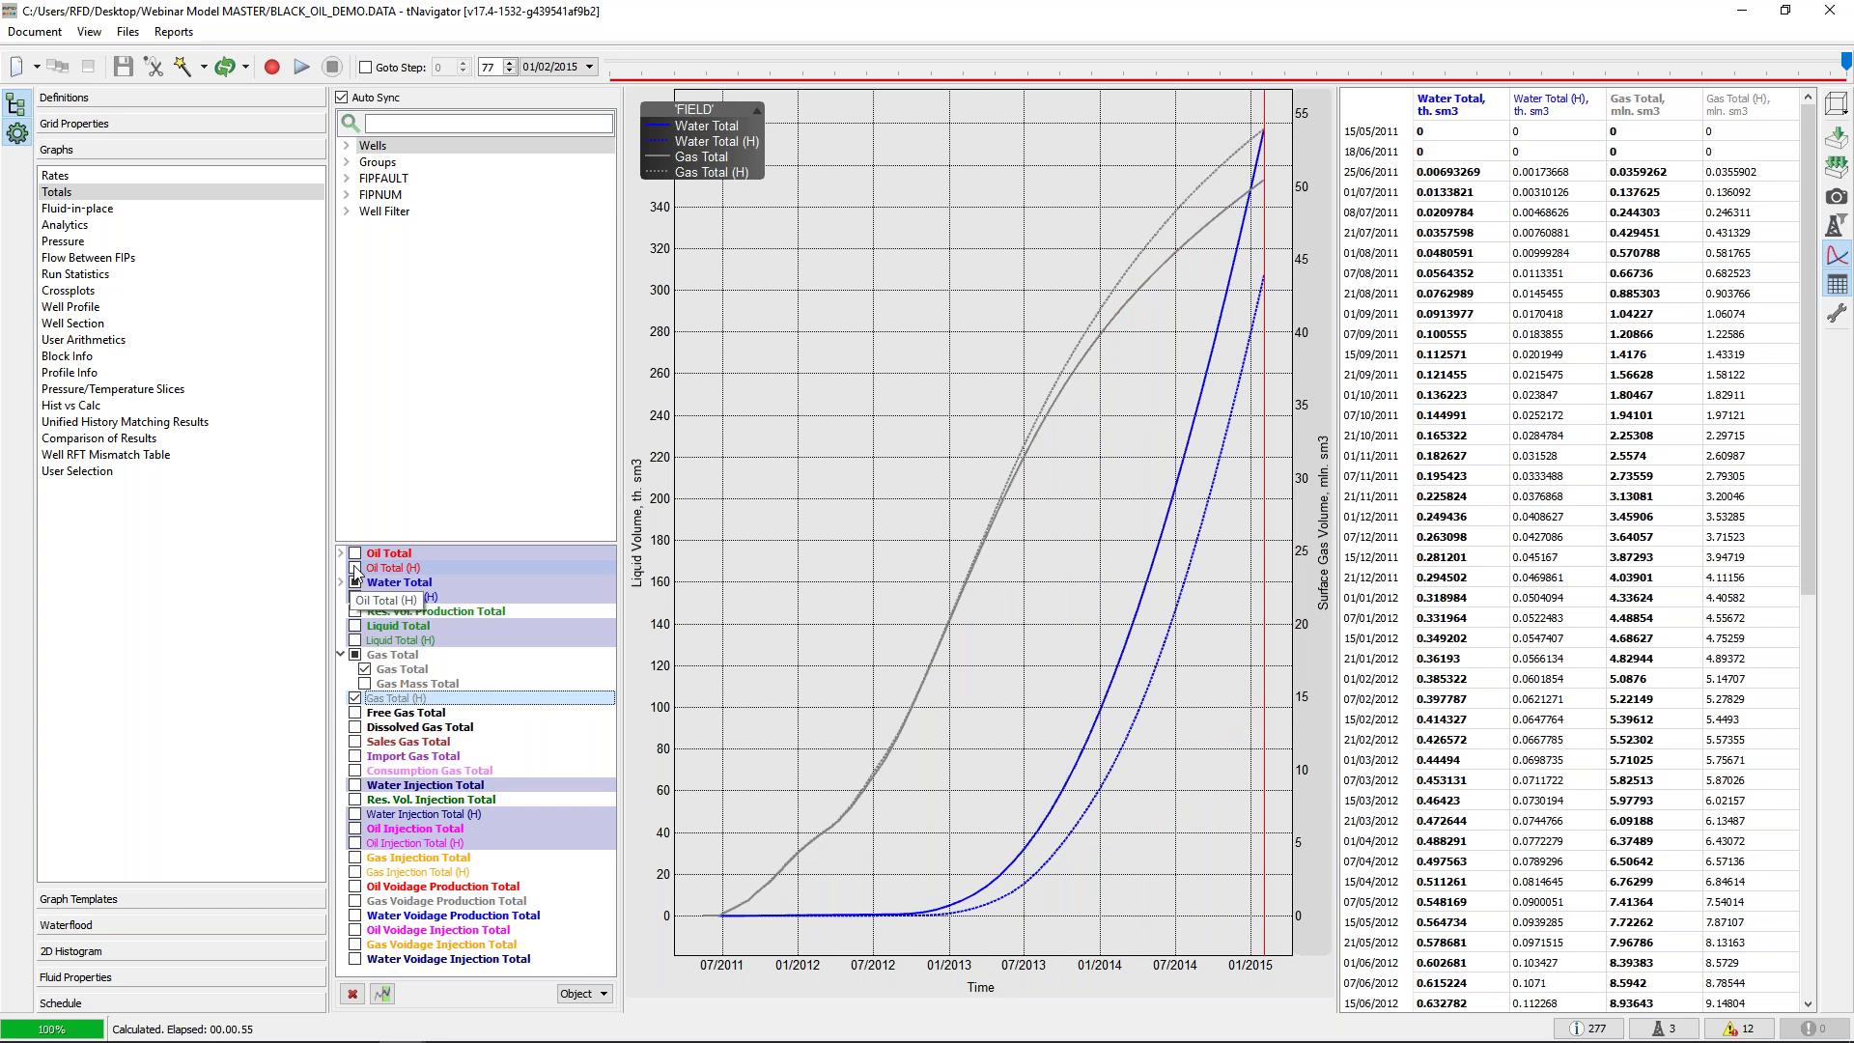
pyautogui.click(355, 568)
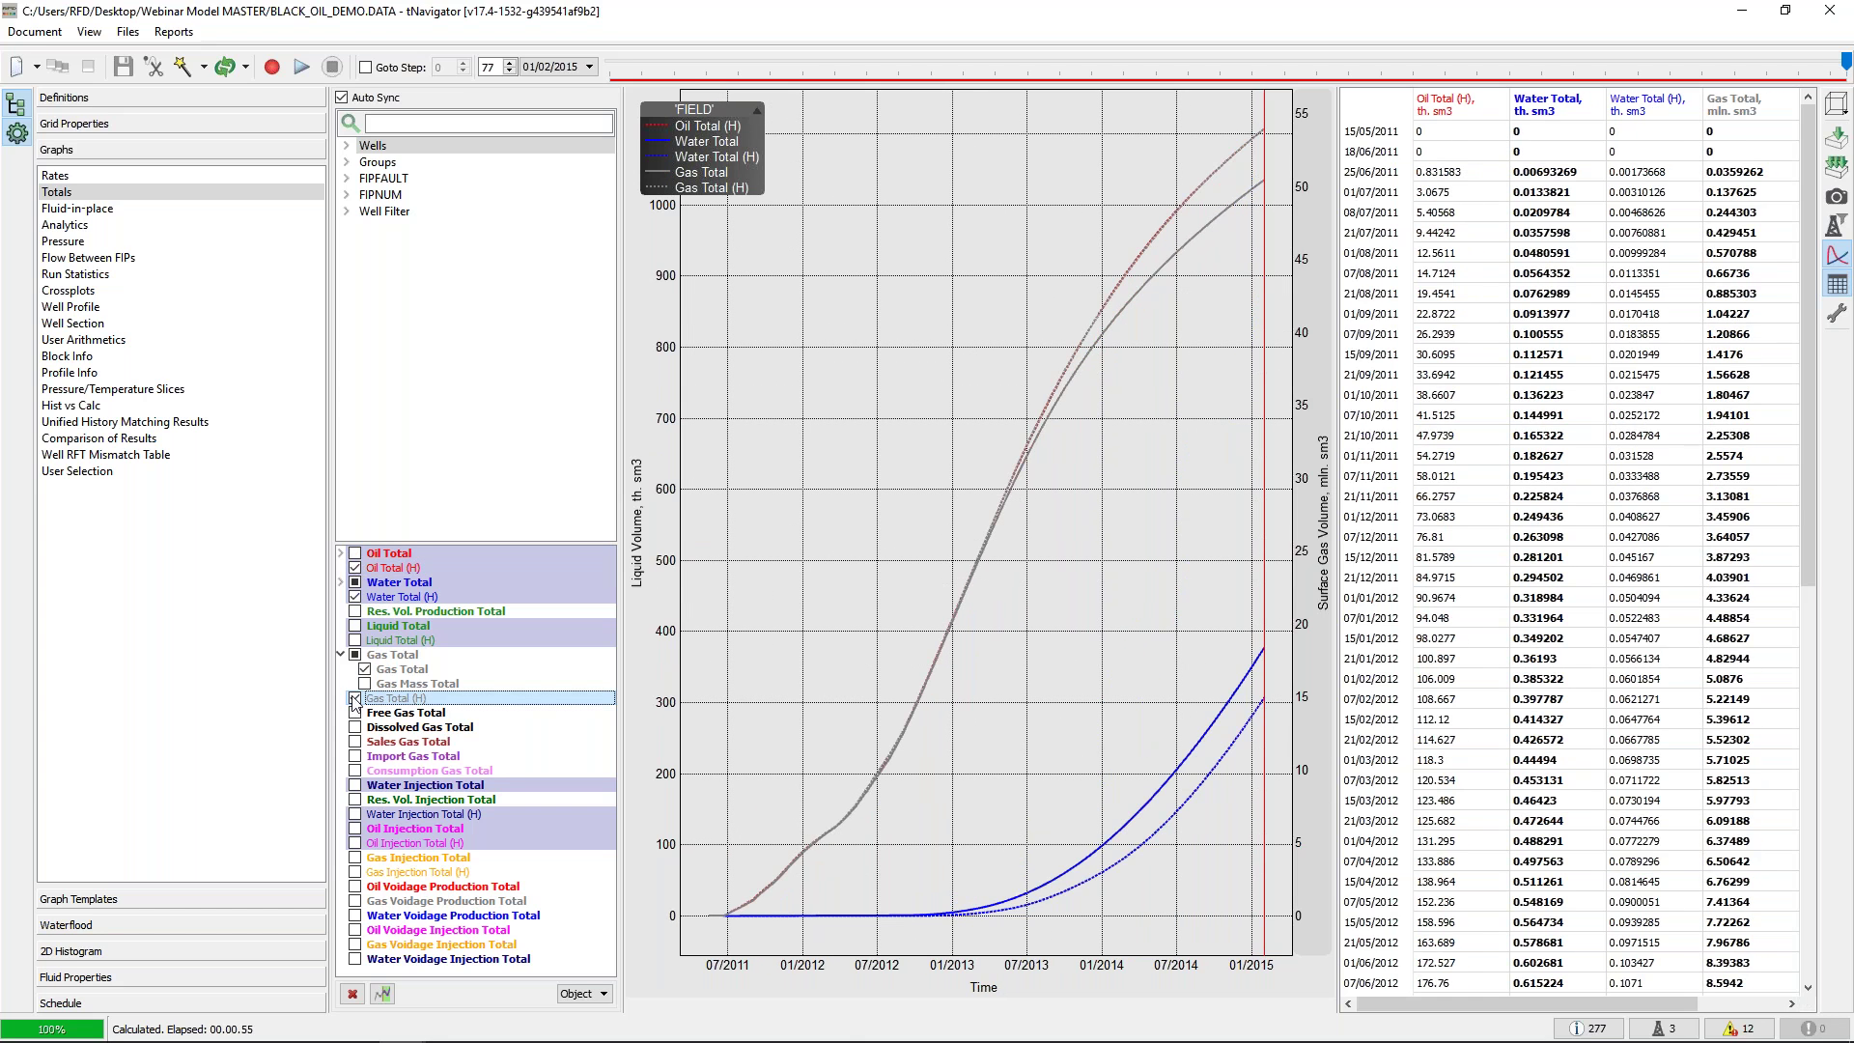
# Remove both gas curves from the Totals graph and show the calculated Oil Total curve without Oil Mass Total
pyautogui.click(354, 698)
pyautogui.click(364, 669)
pyautogui.click(340, 553)
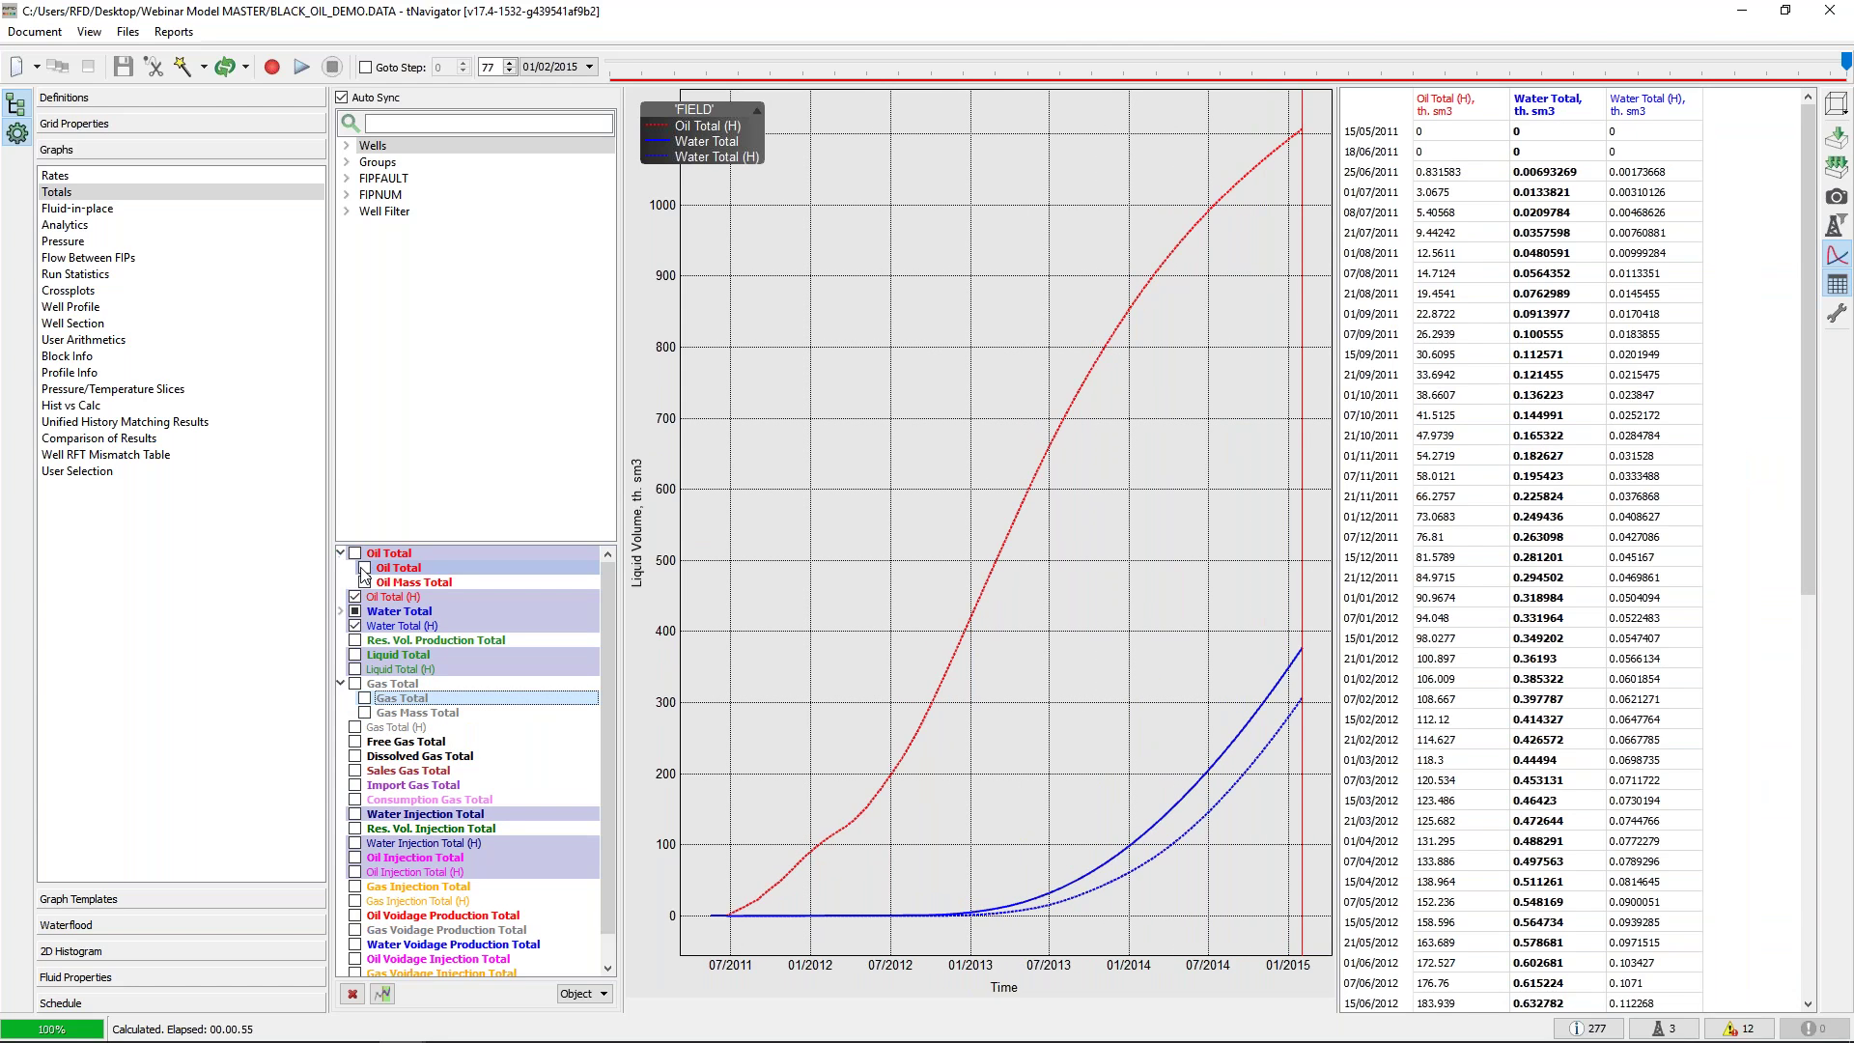
pyautogui.click(364, 568)
pyautogui.click(340, 552)
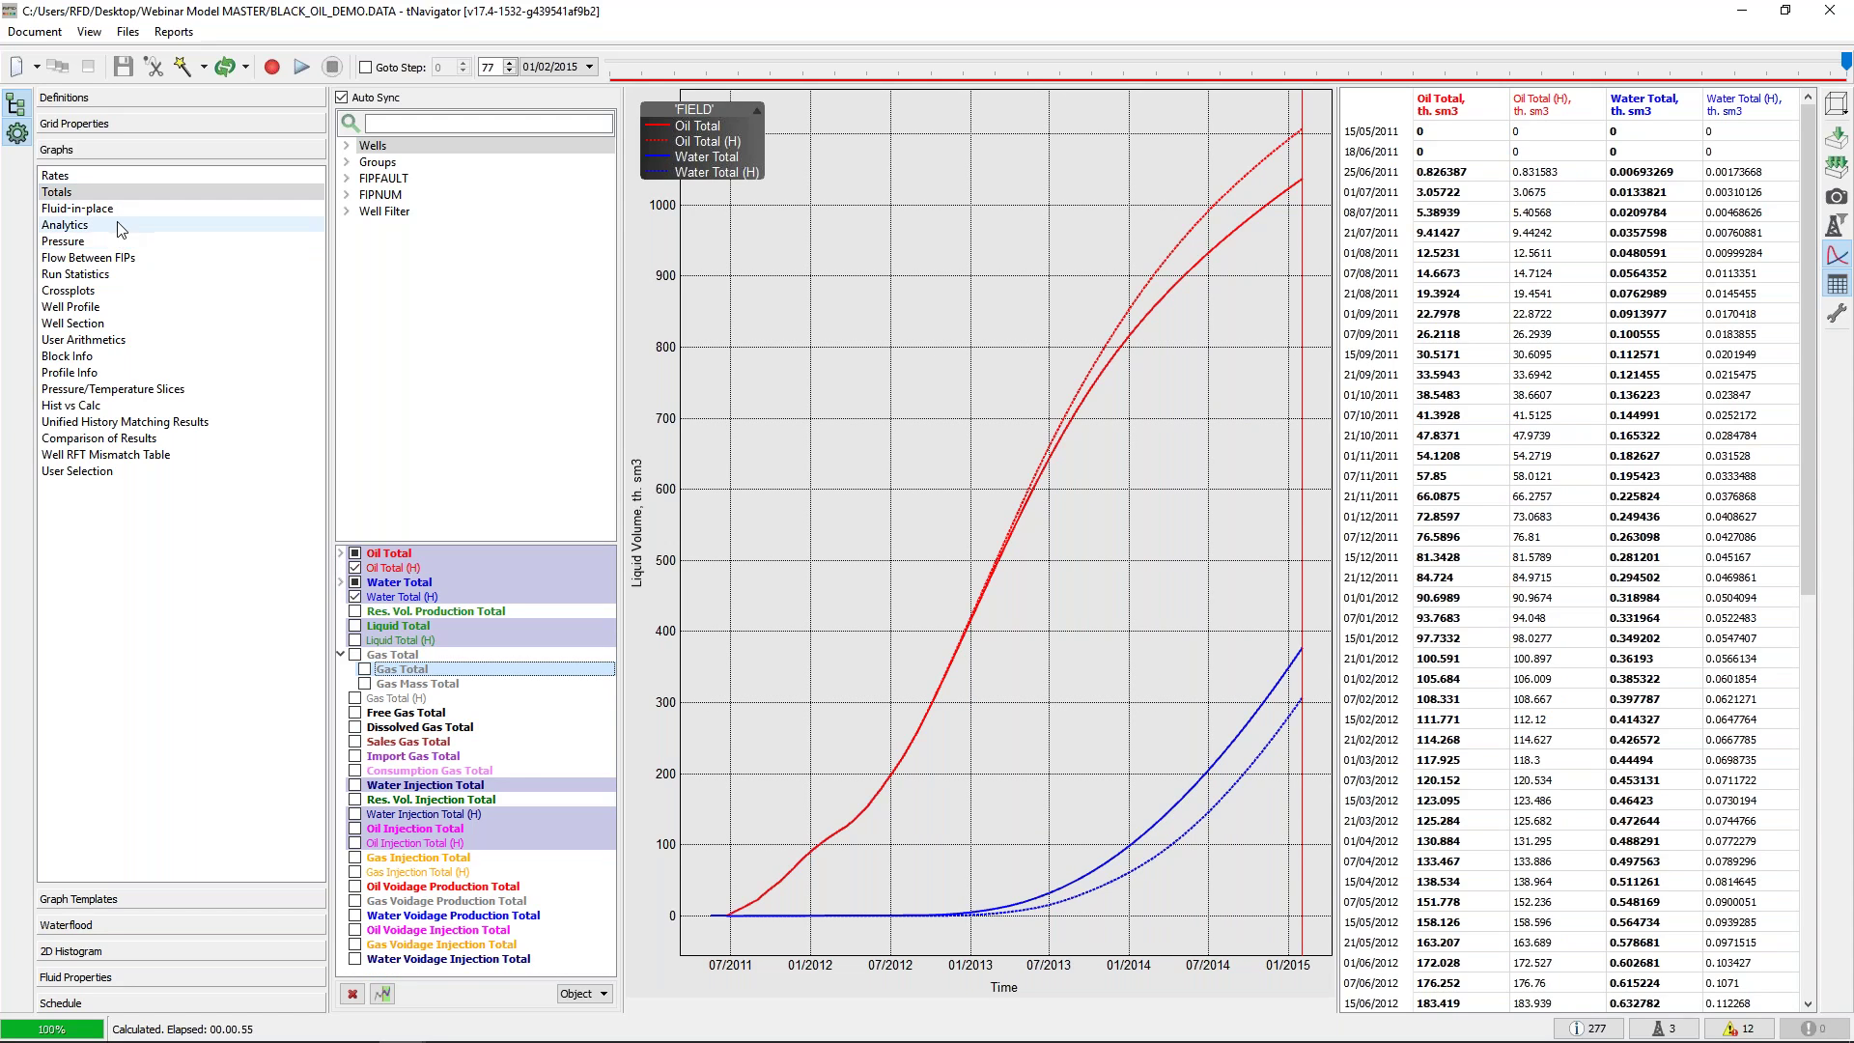
# Open the Well Section of well 35 and add the RFT_35_CALC log to its RFT_35 track
pyautogui.click(124, 324)
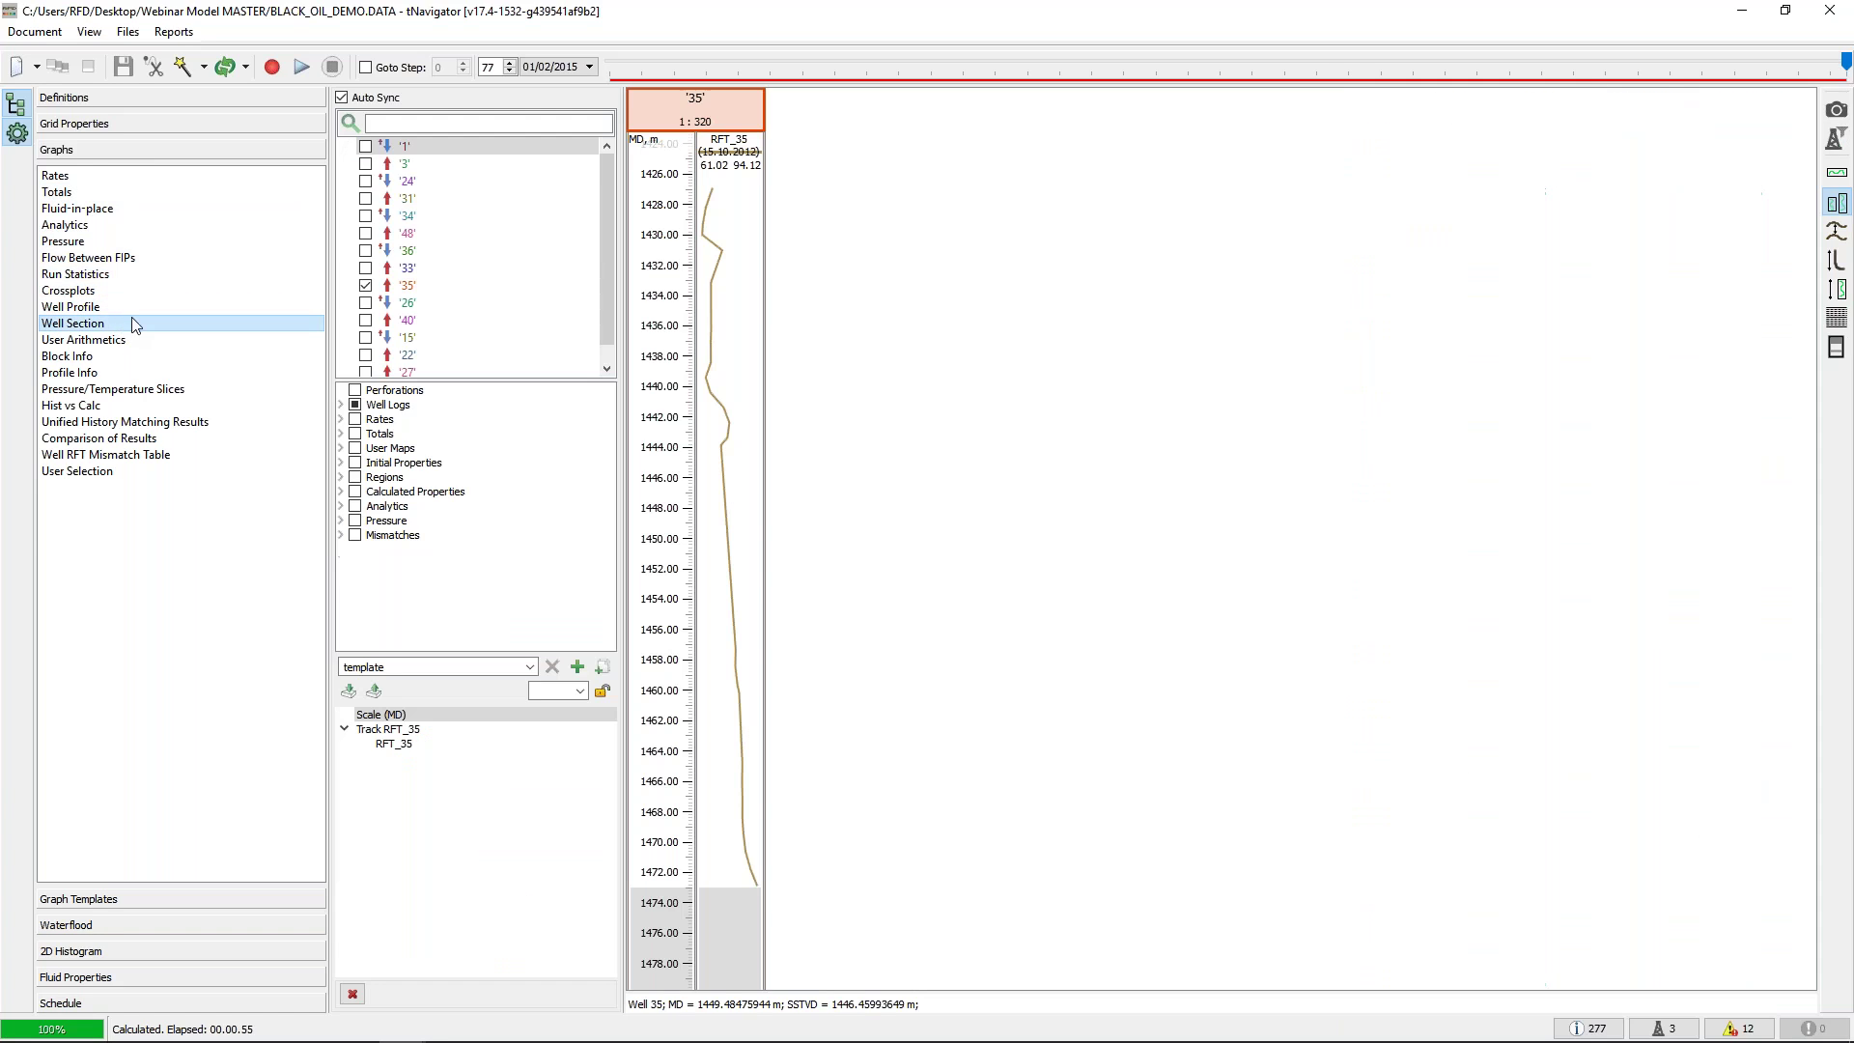
pyautogui.click(341, 406)
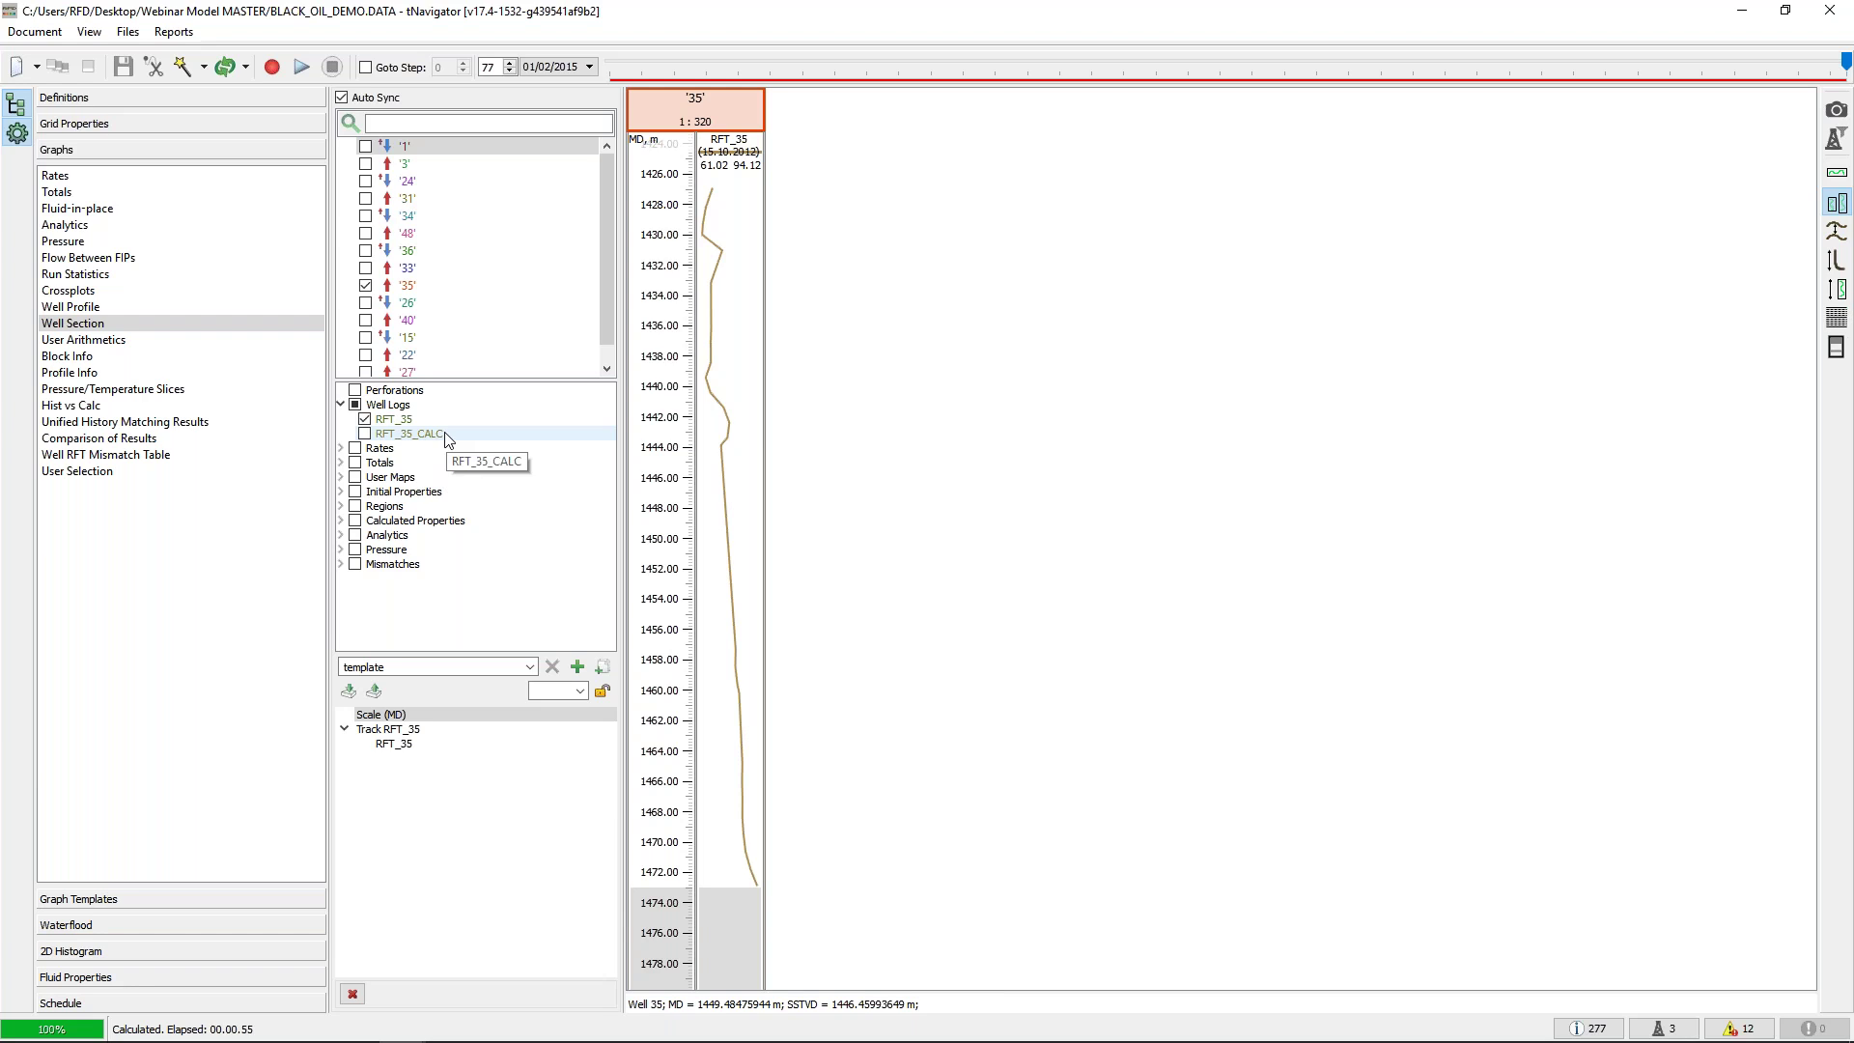
pyautogui.click(365, 433)
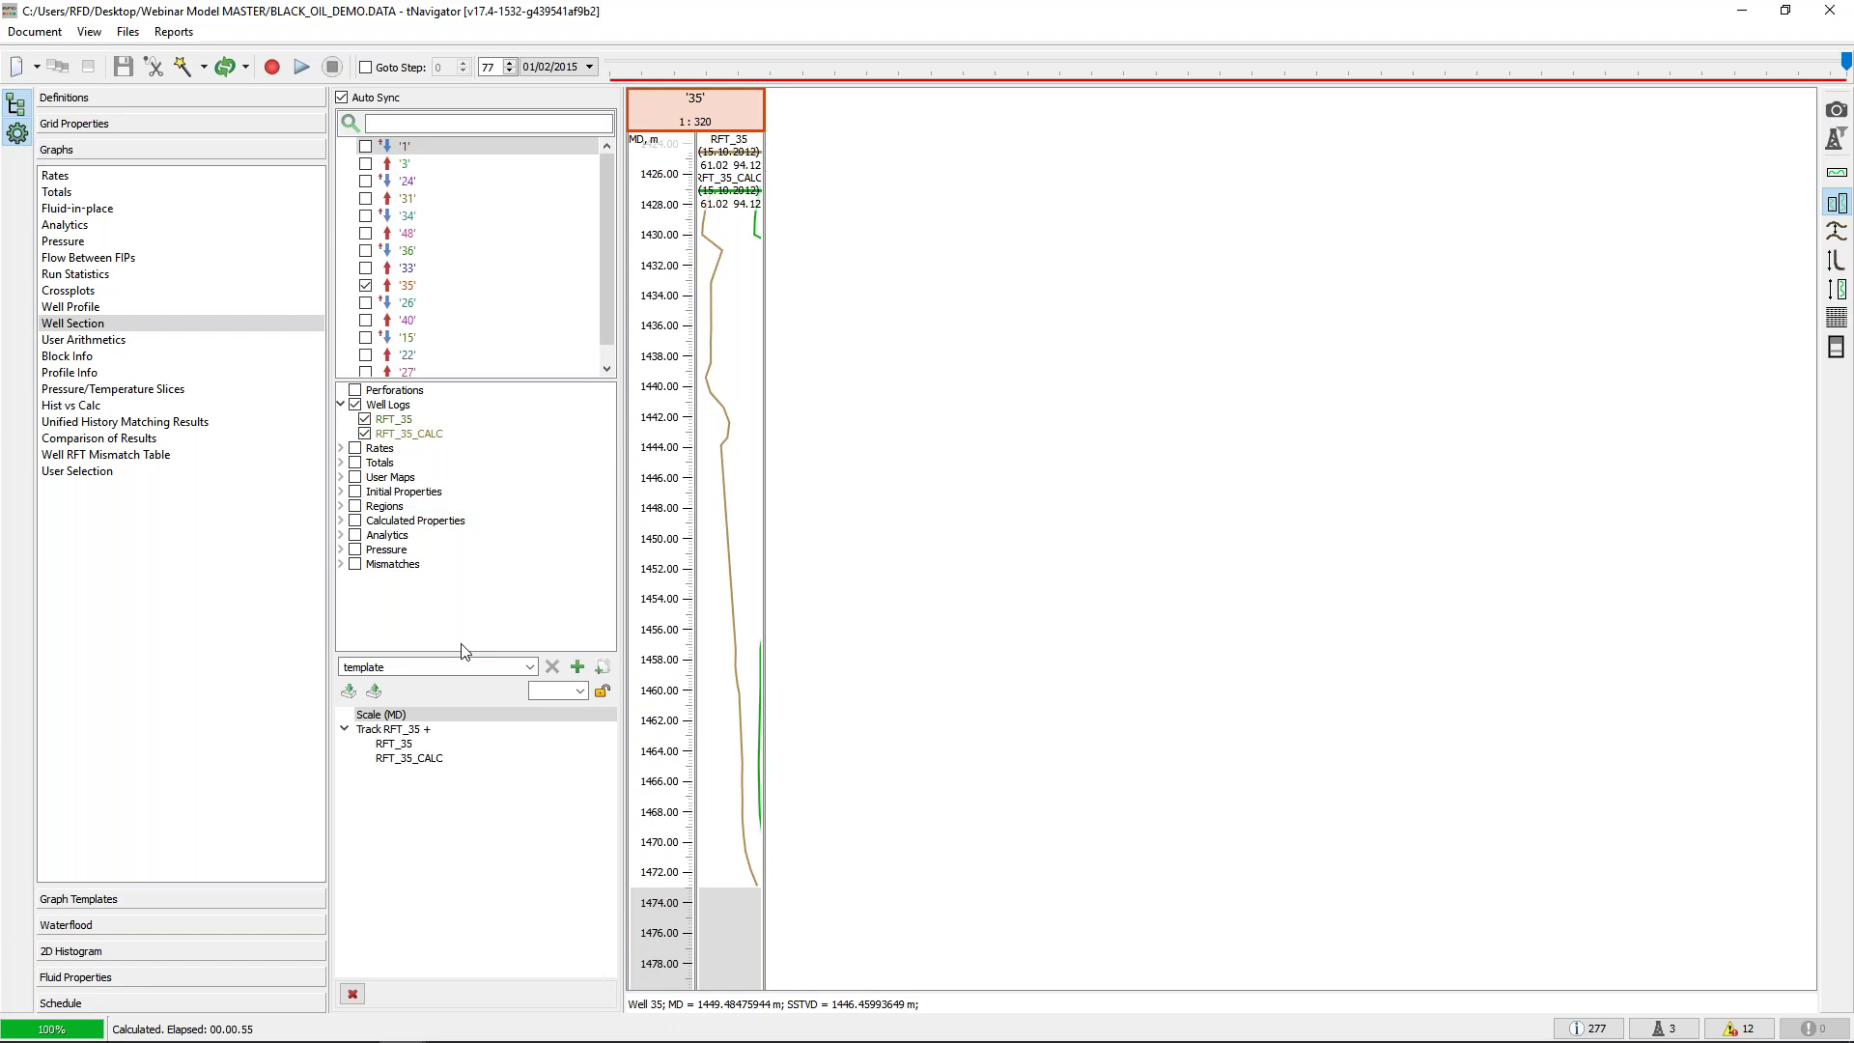
# Give the RFT_35 track common fixed bounds from 50 to 140 and widen the well section
pyautogui.click(425, 746)
pyautogui.rightClick(425, 749)
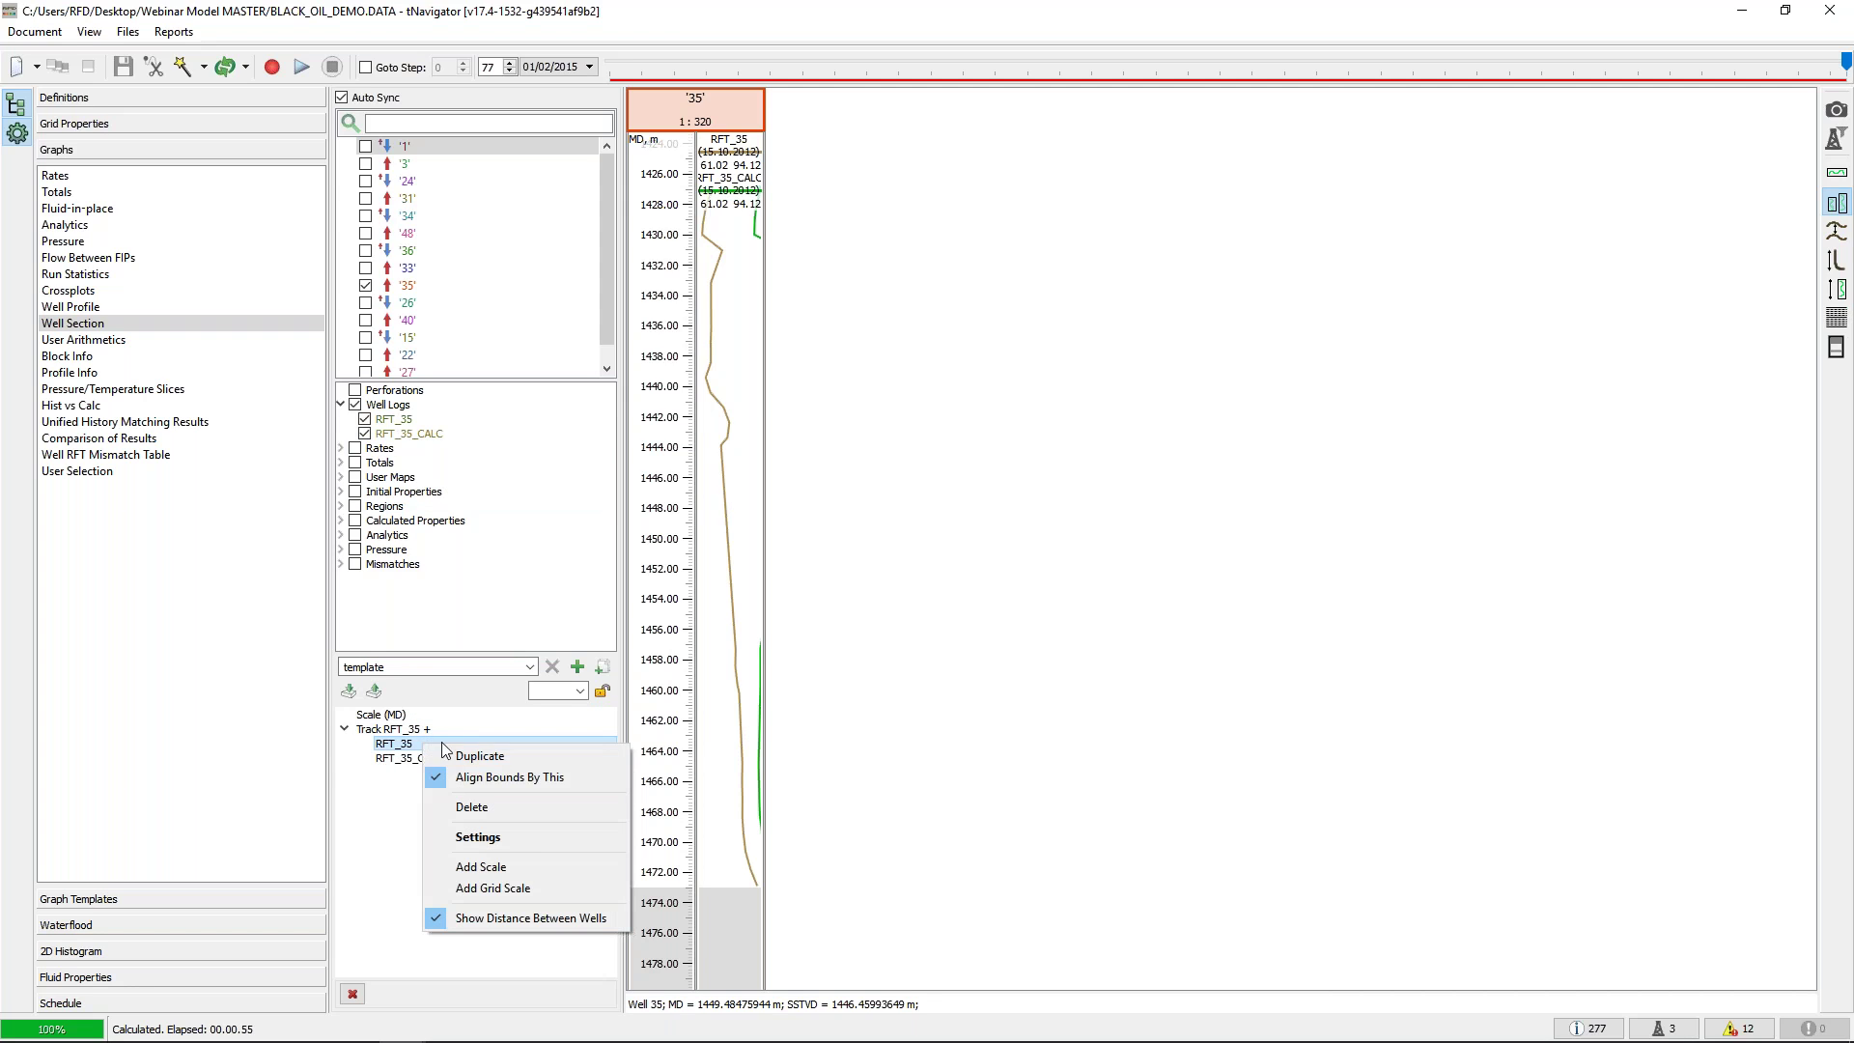
pyautogui.click(510, 840)
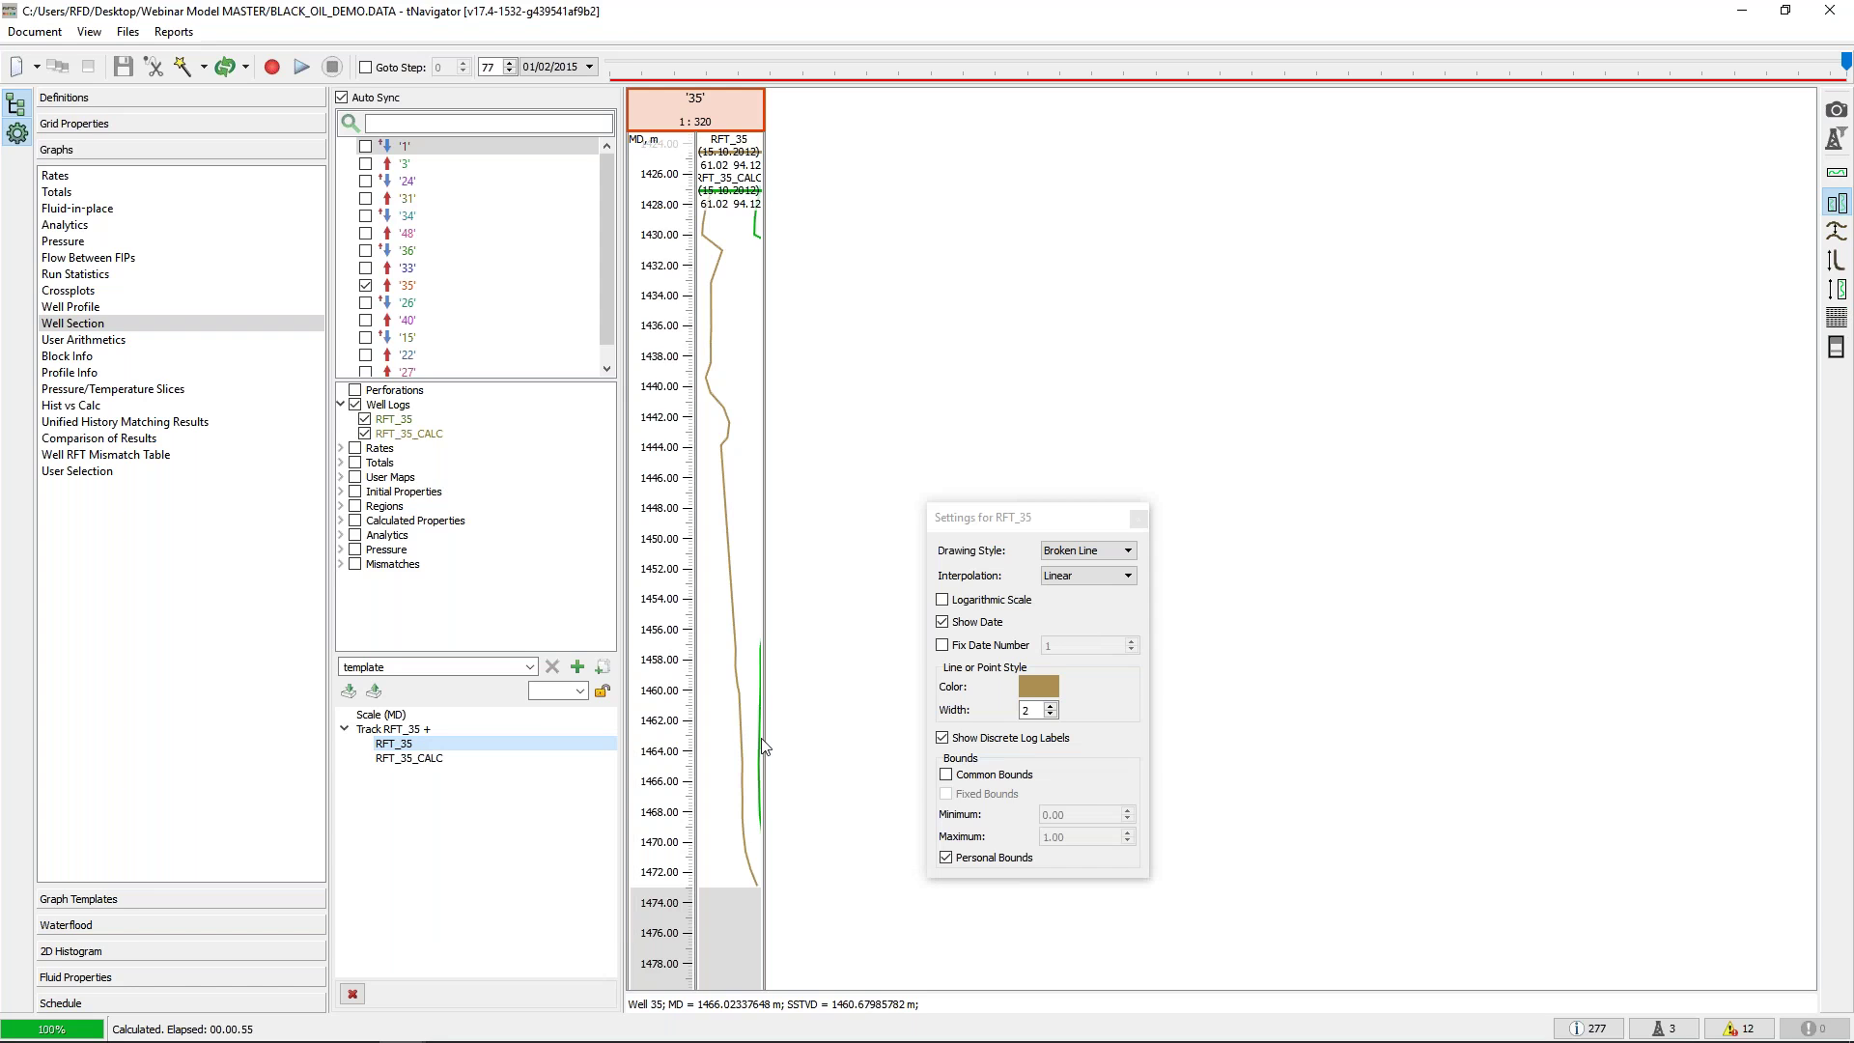
pyautogui.click(947, 774)
pyautogui.doubleClick(1078, 814)
pyautogui.write('50')
pyautogui.press('Tab')
pyautogui.write('140')
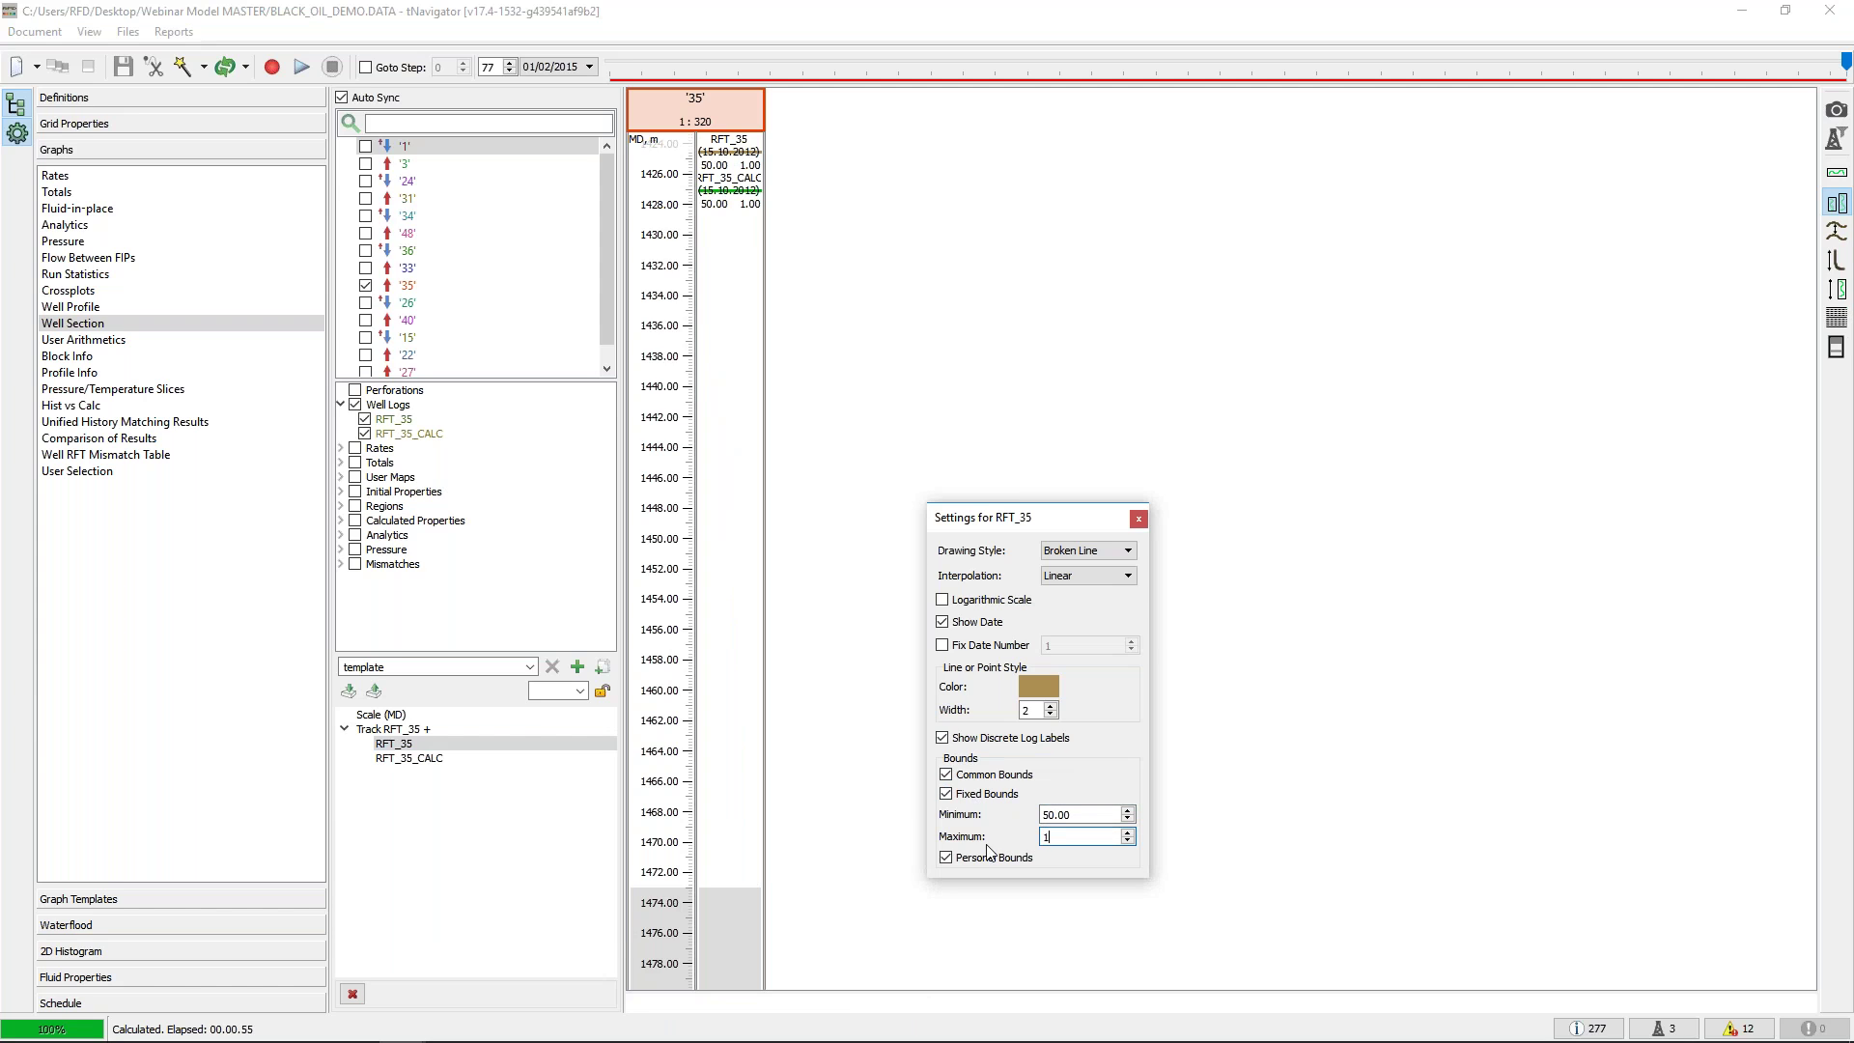
pyautogui.click(1138, 519)
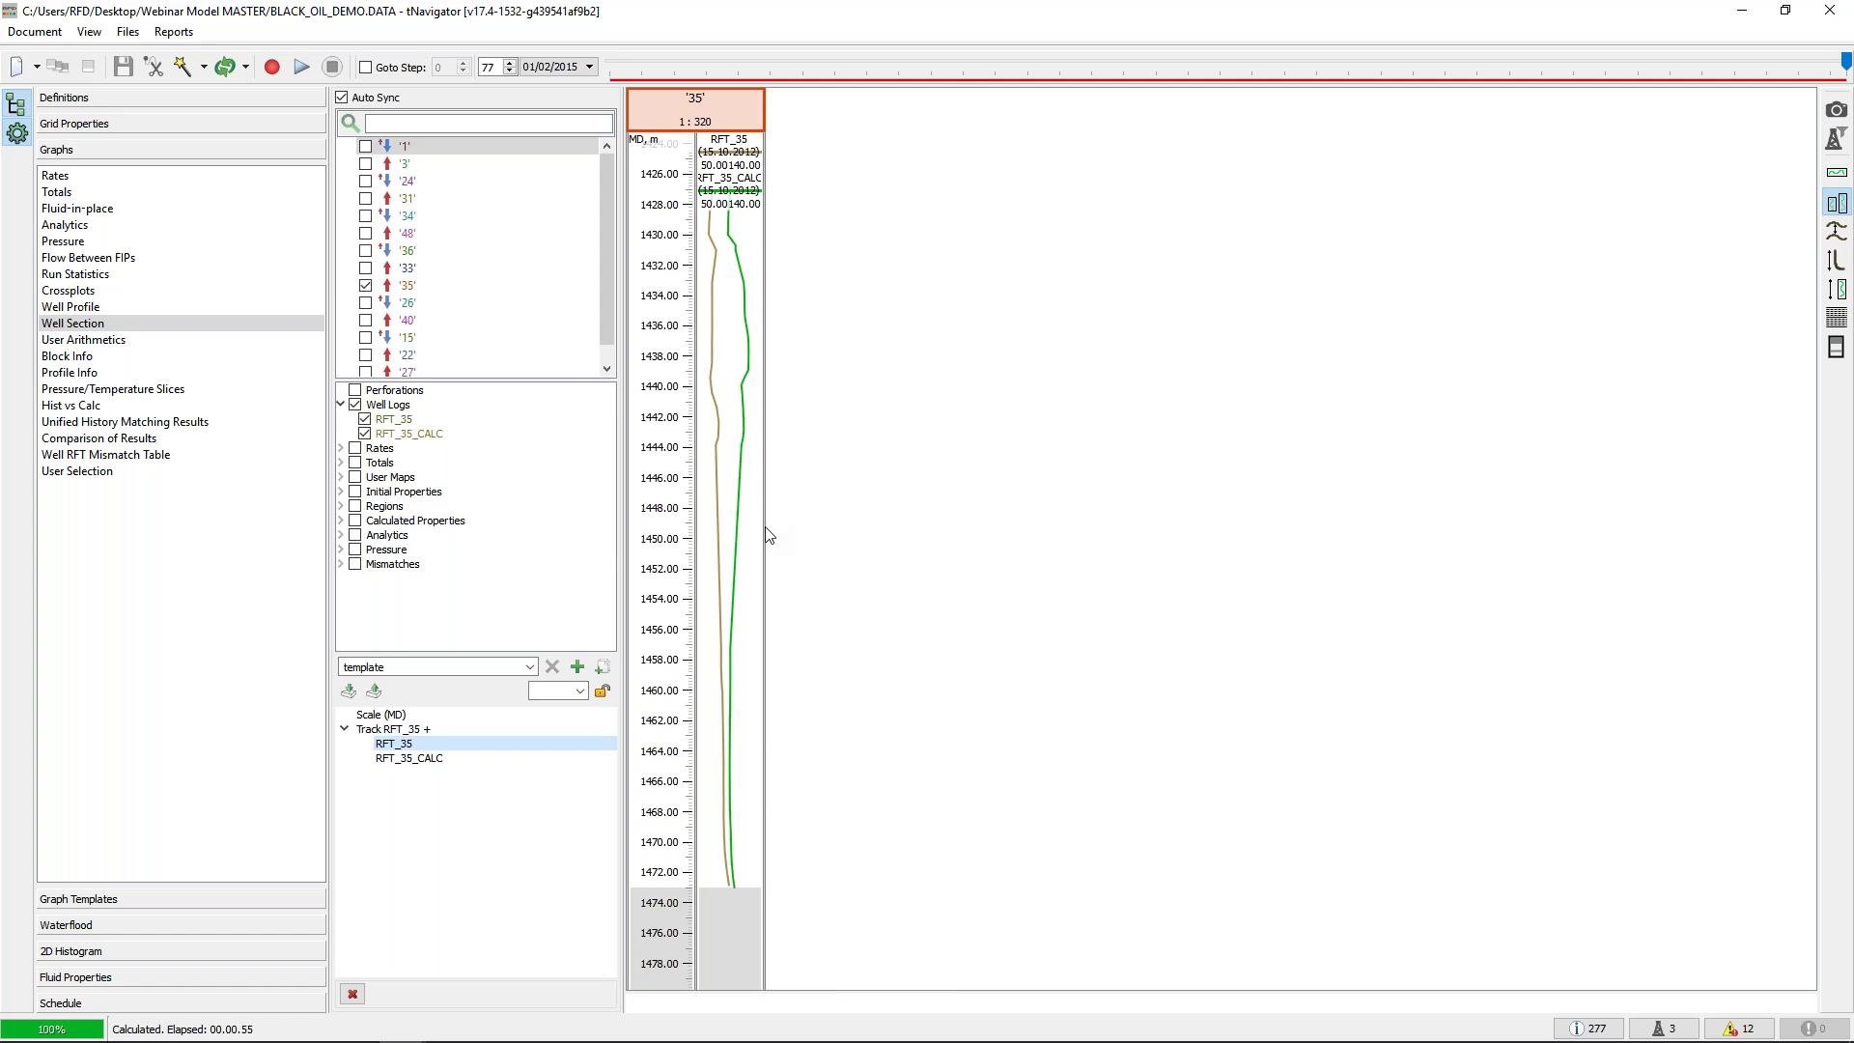
pyautogui.moveTo(764, 531); pyautogui.dragTo(999, 468)
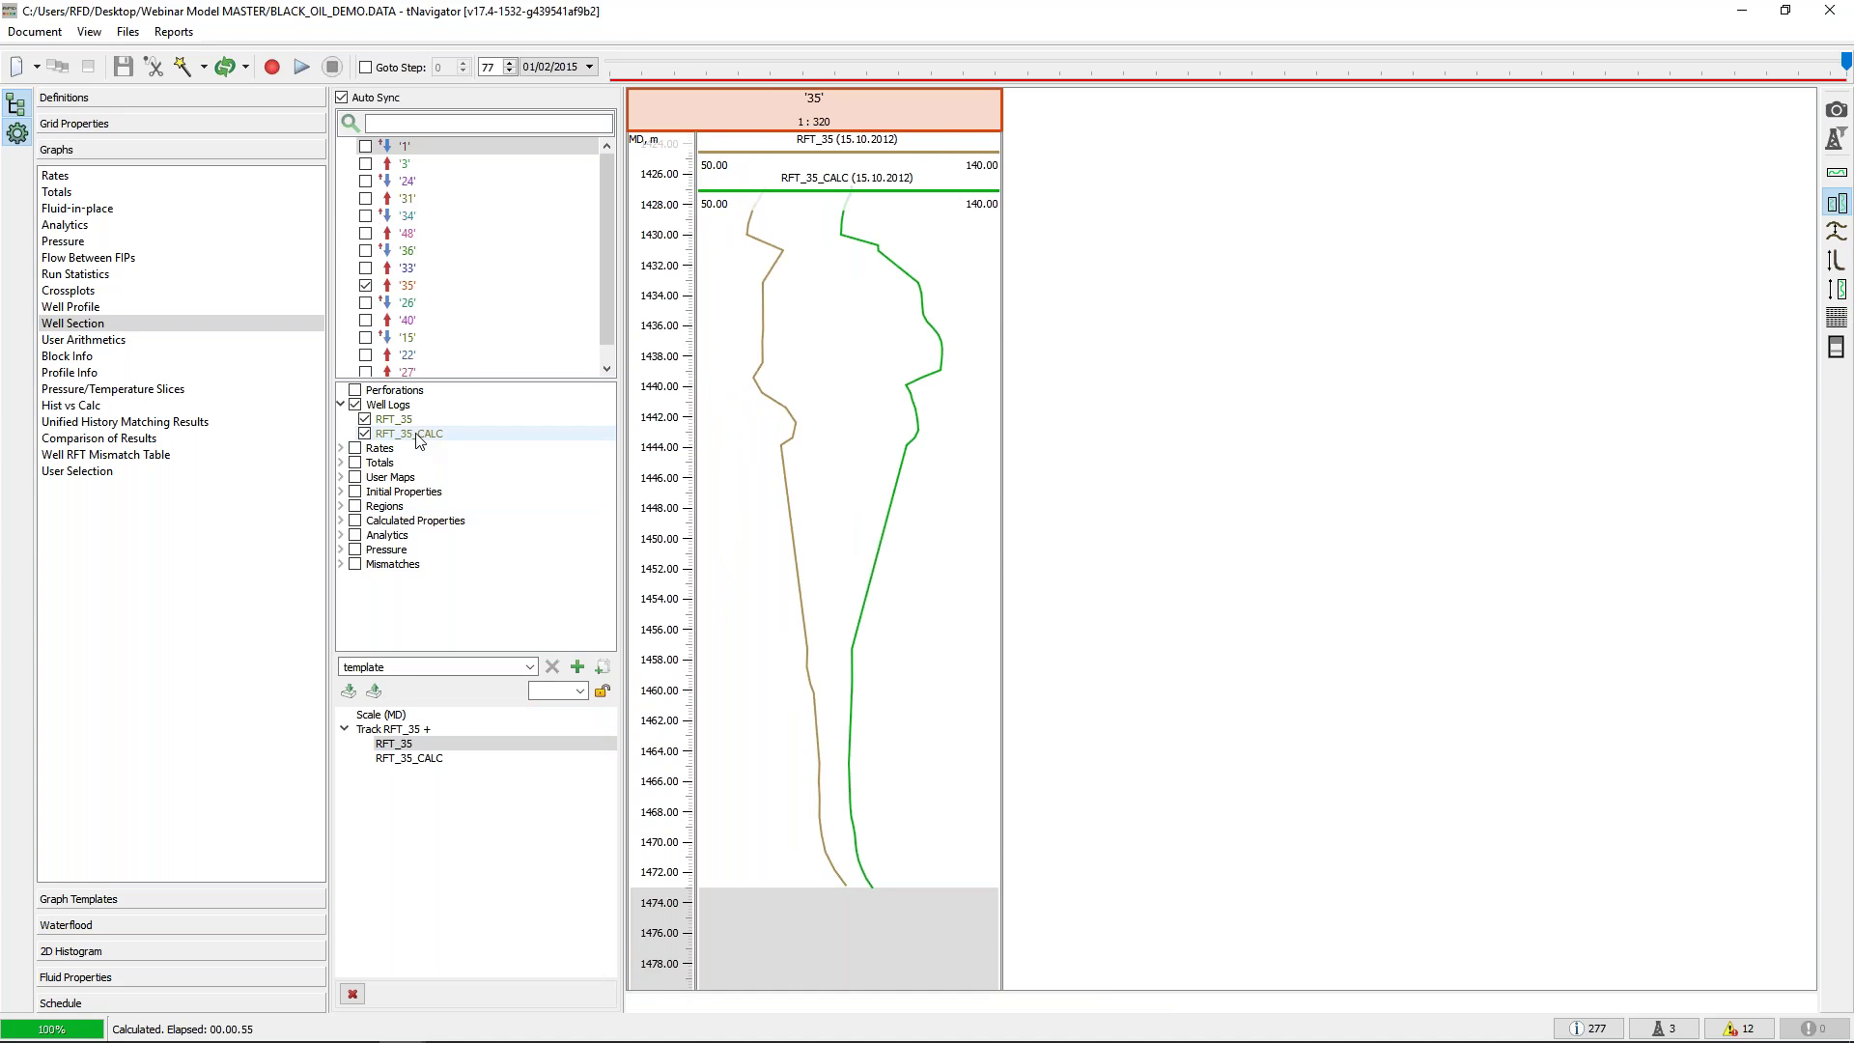
# Add the calculated Pressure property to the RFT_35 track and set its drawing style to Point
pyautogui.click(342, 521)
pyautogui.click(365, 536)
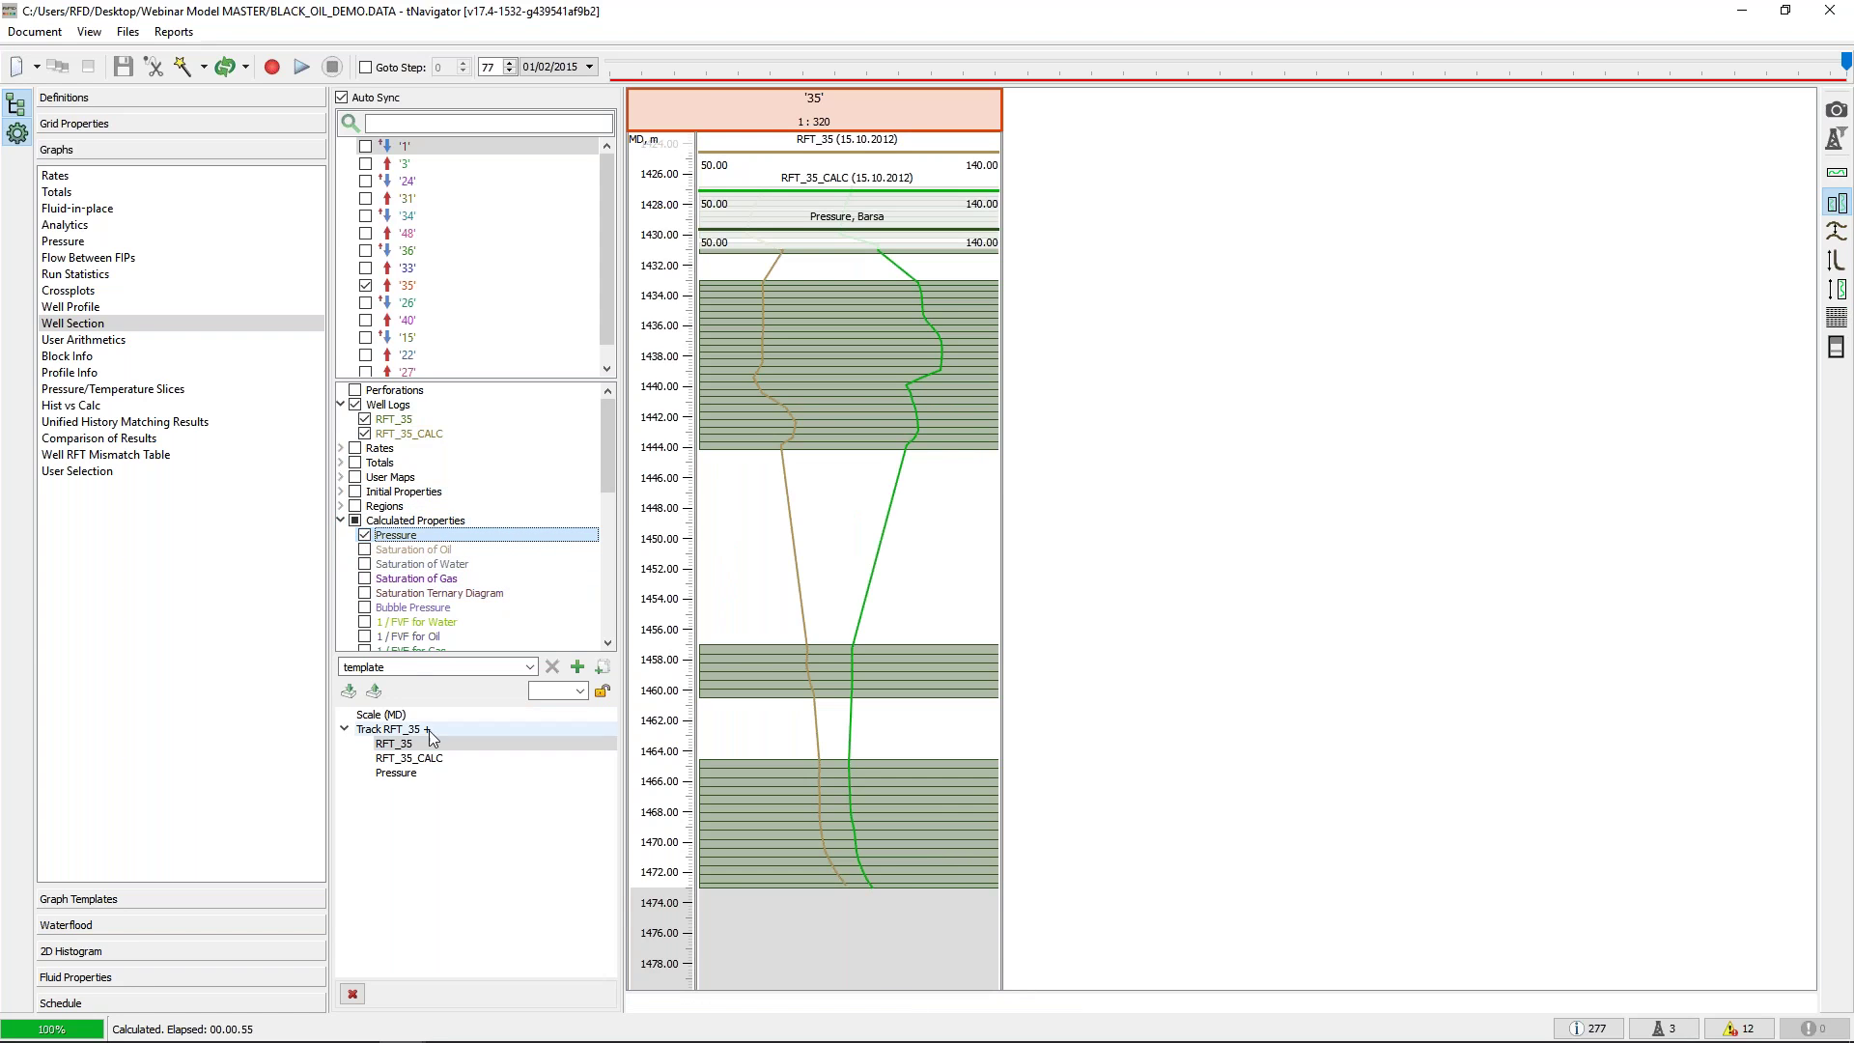
pyautogui.rightClick(428, 775)
pyautogui.click(483, 864)
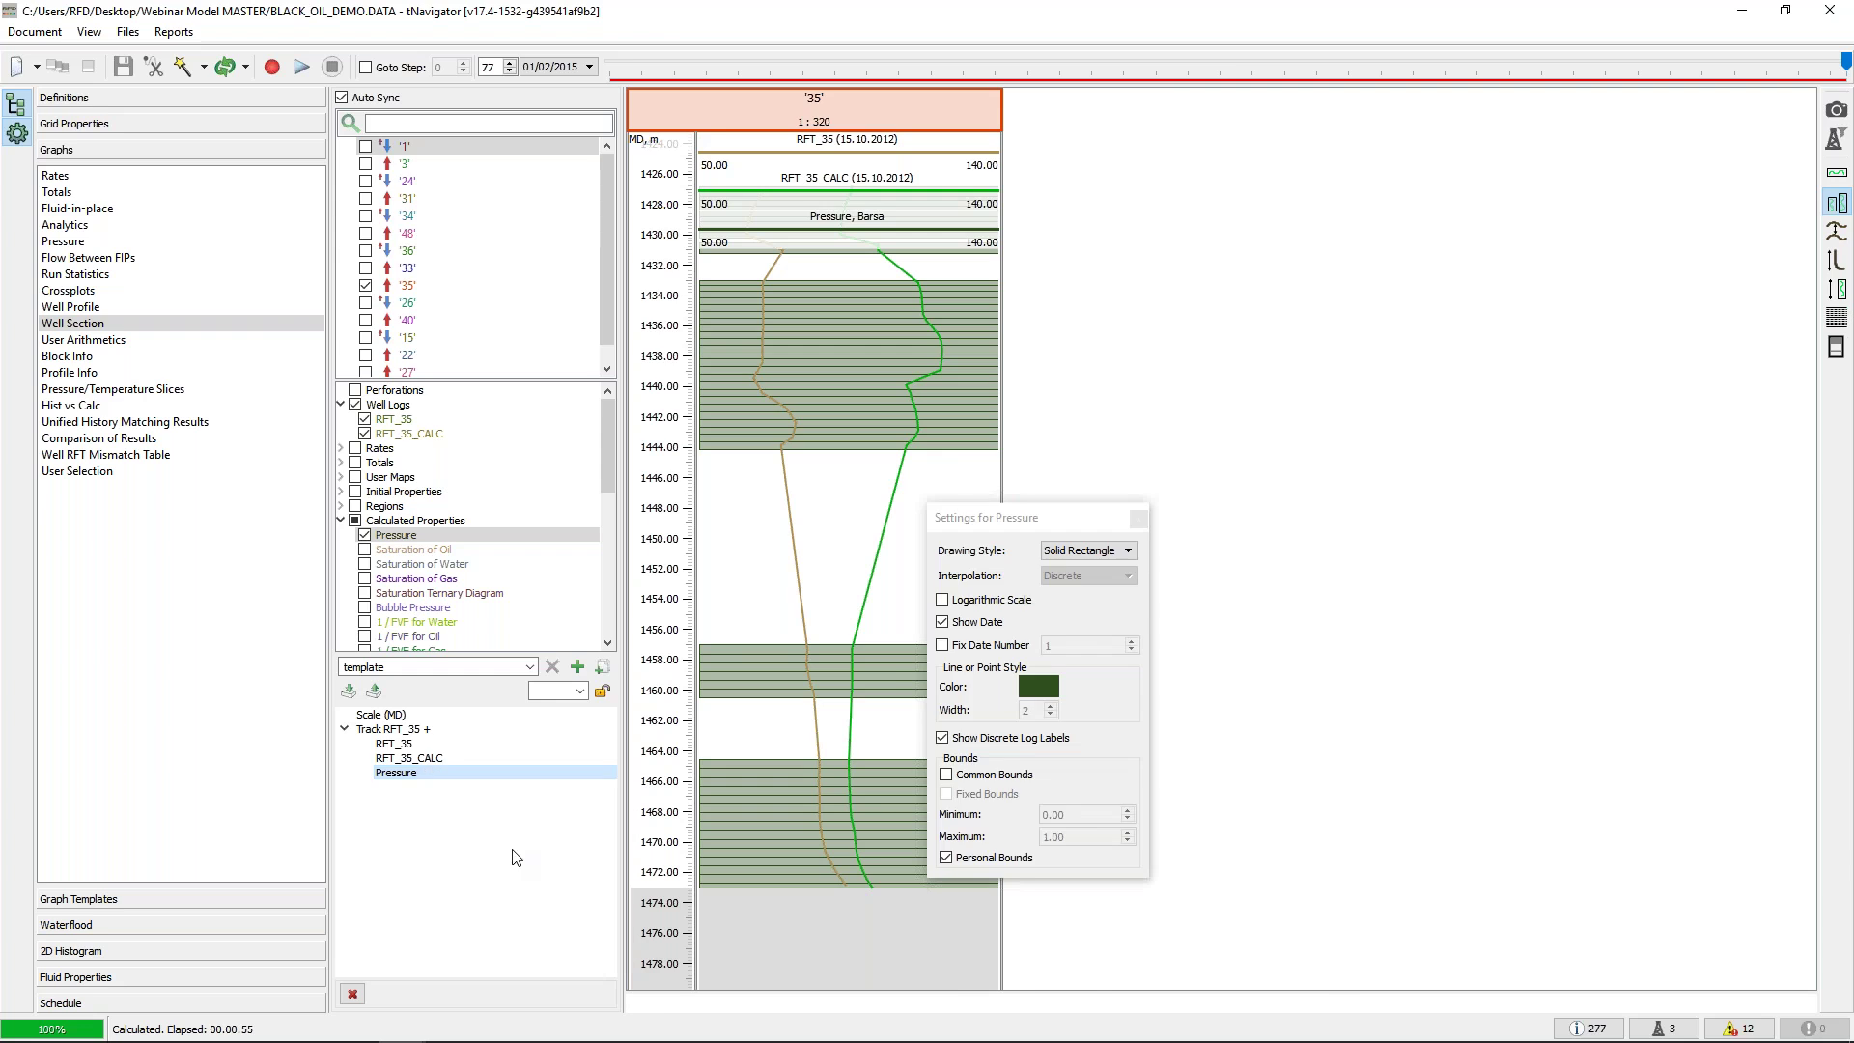
pyautogui.click(1086, 550)
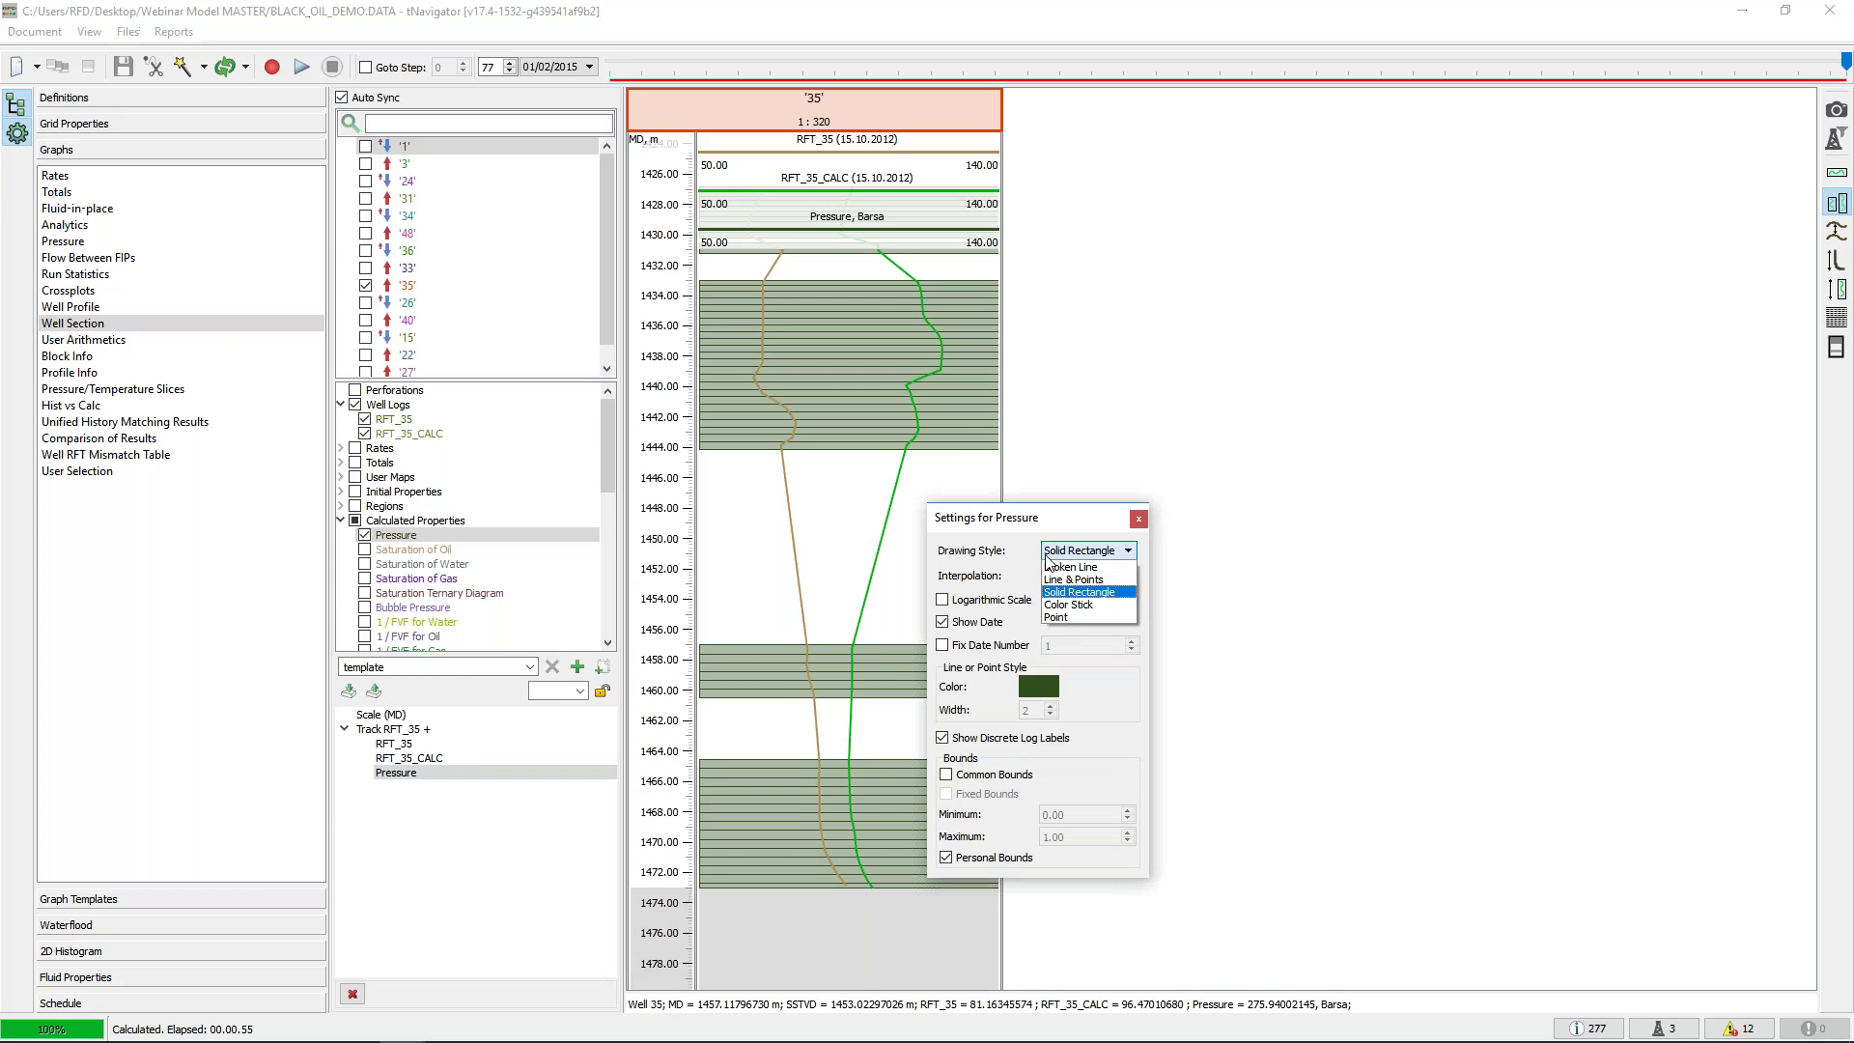
pyautogui.click(1069, 616)
pyautogui.click(1140, 518)
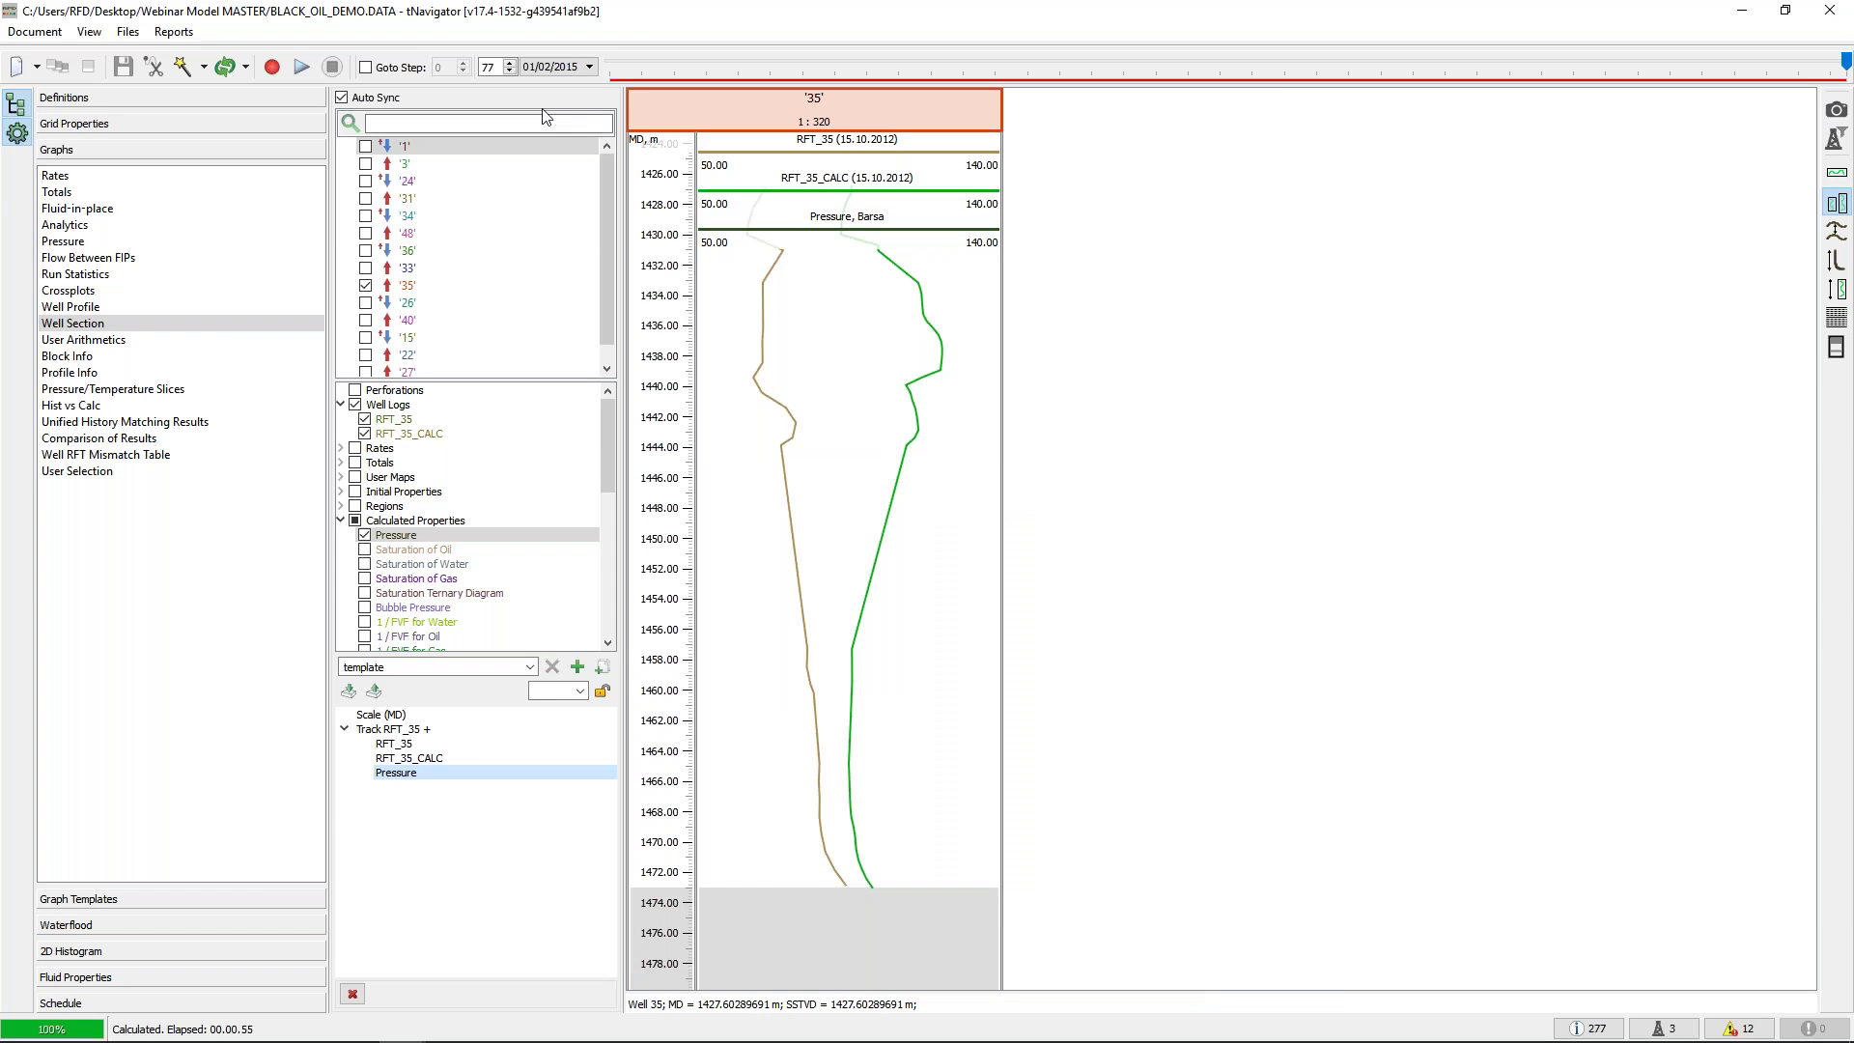
# Set the time step to 49 (01/10/2012), check the adjacent step's pressure points and return to step 49
pyautogui.doubleClick(488, 67)
pyautogui.write('49')
pyautogui.press('Return')
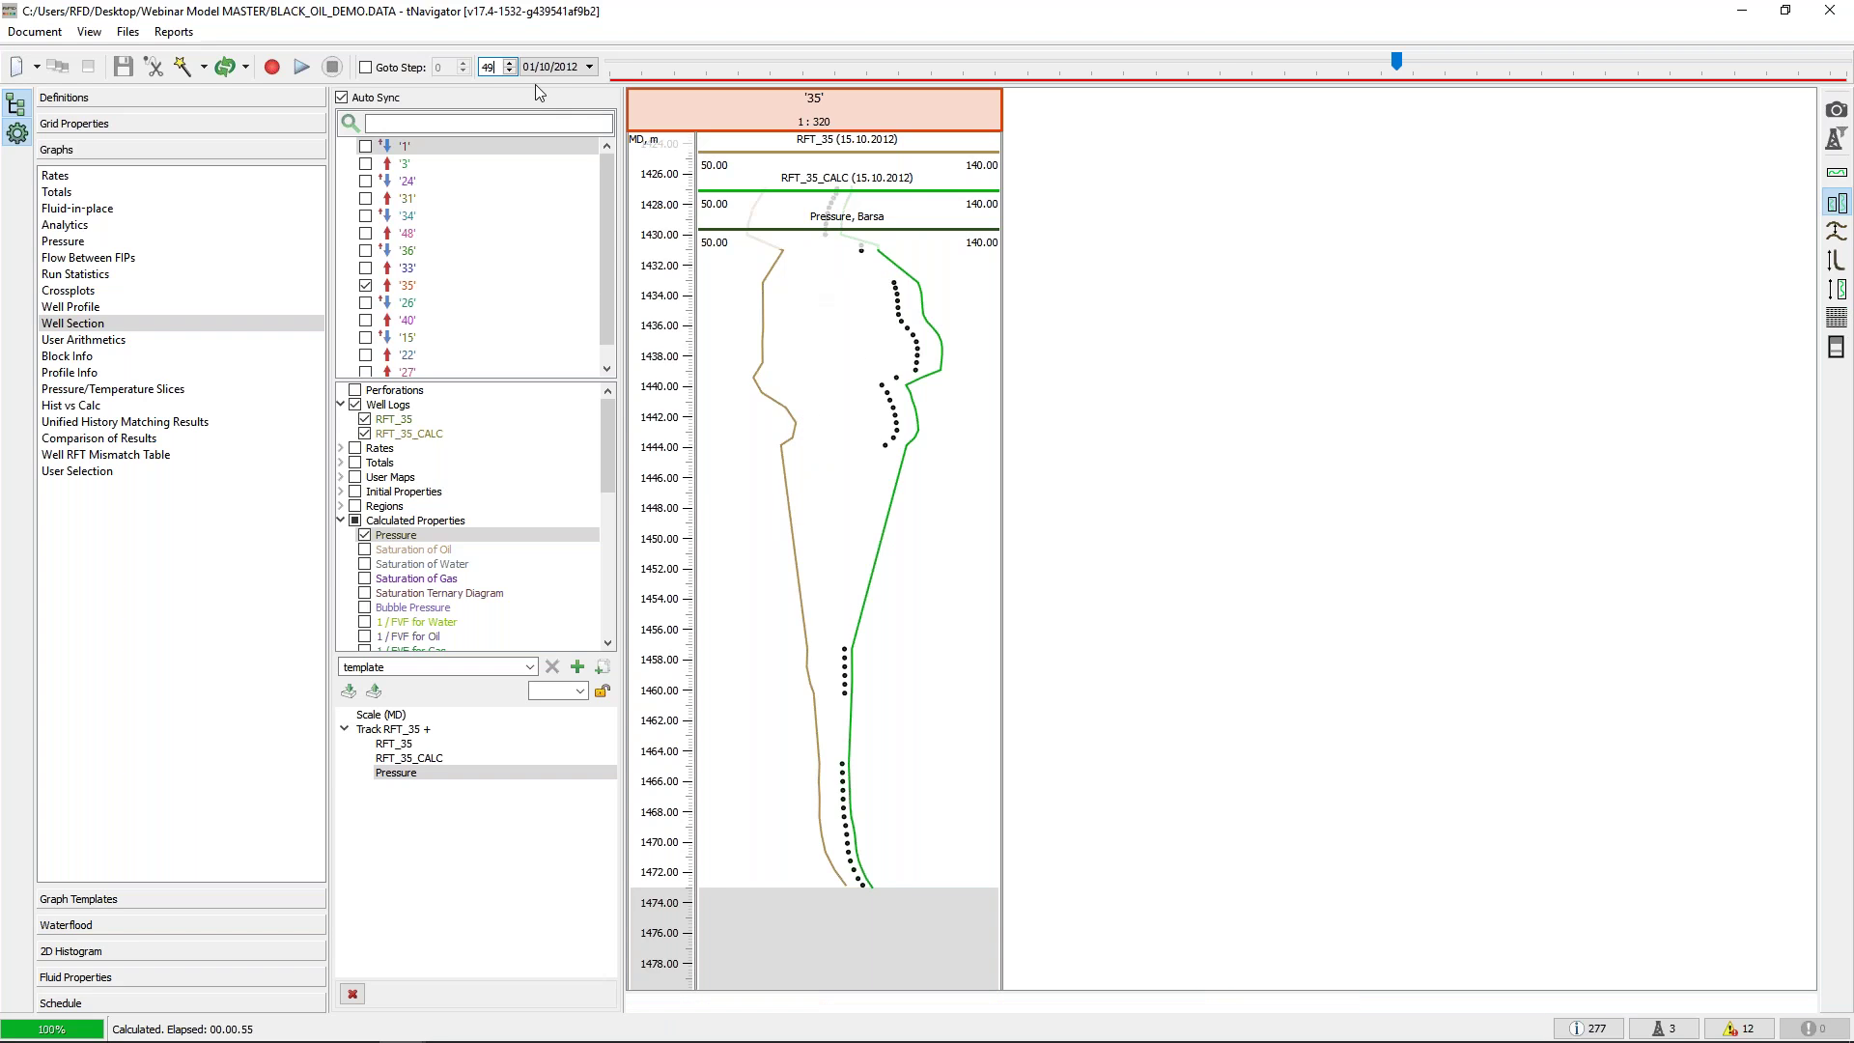
pyautogui.click(508, 63)
pyautogui.click(510, 71)
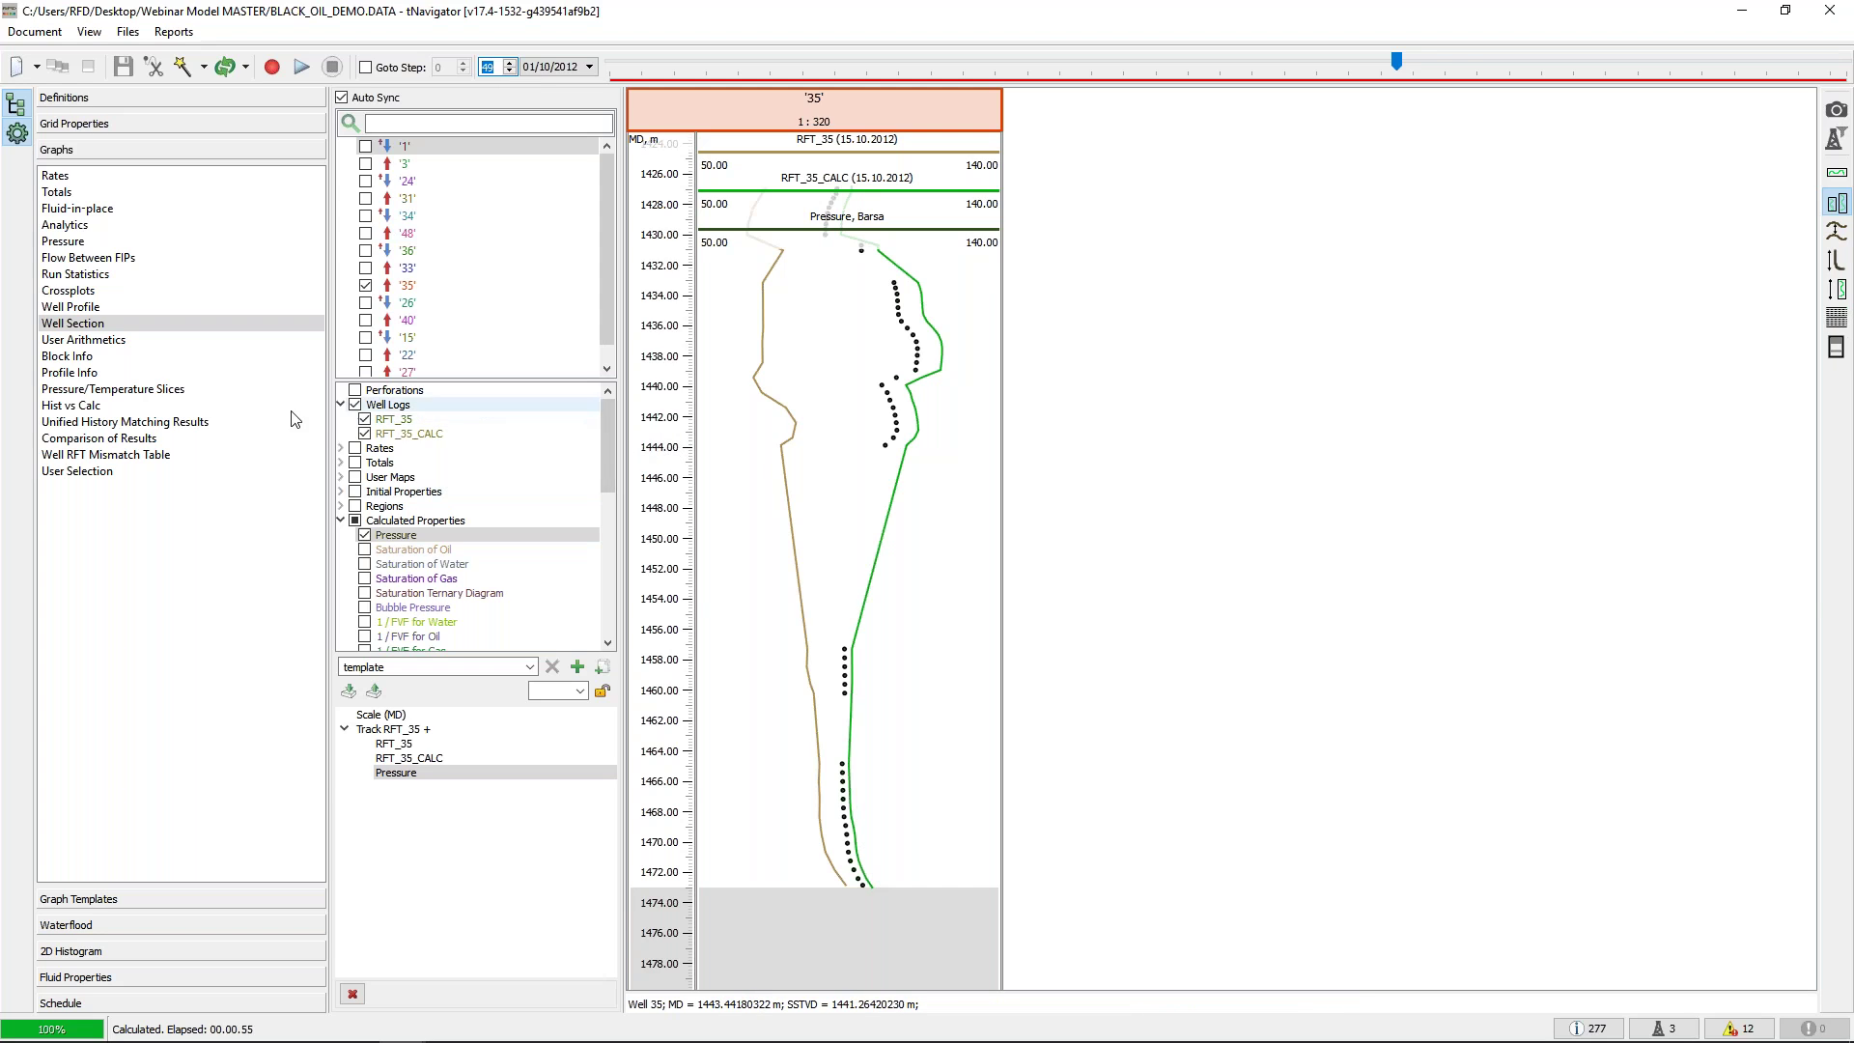
# Examine the oil rate Hist vs Calc plot up to step 67 (01/04/2014) and open the Unified History Matching Results table
pyautogui.click(128, 407)
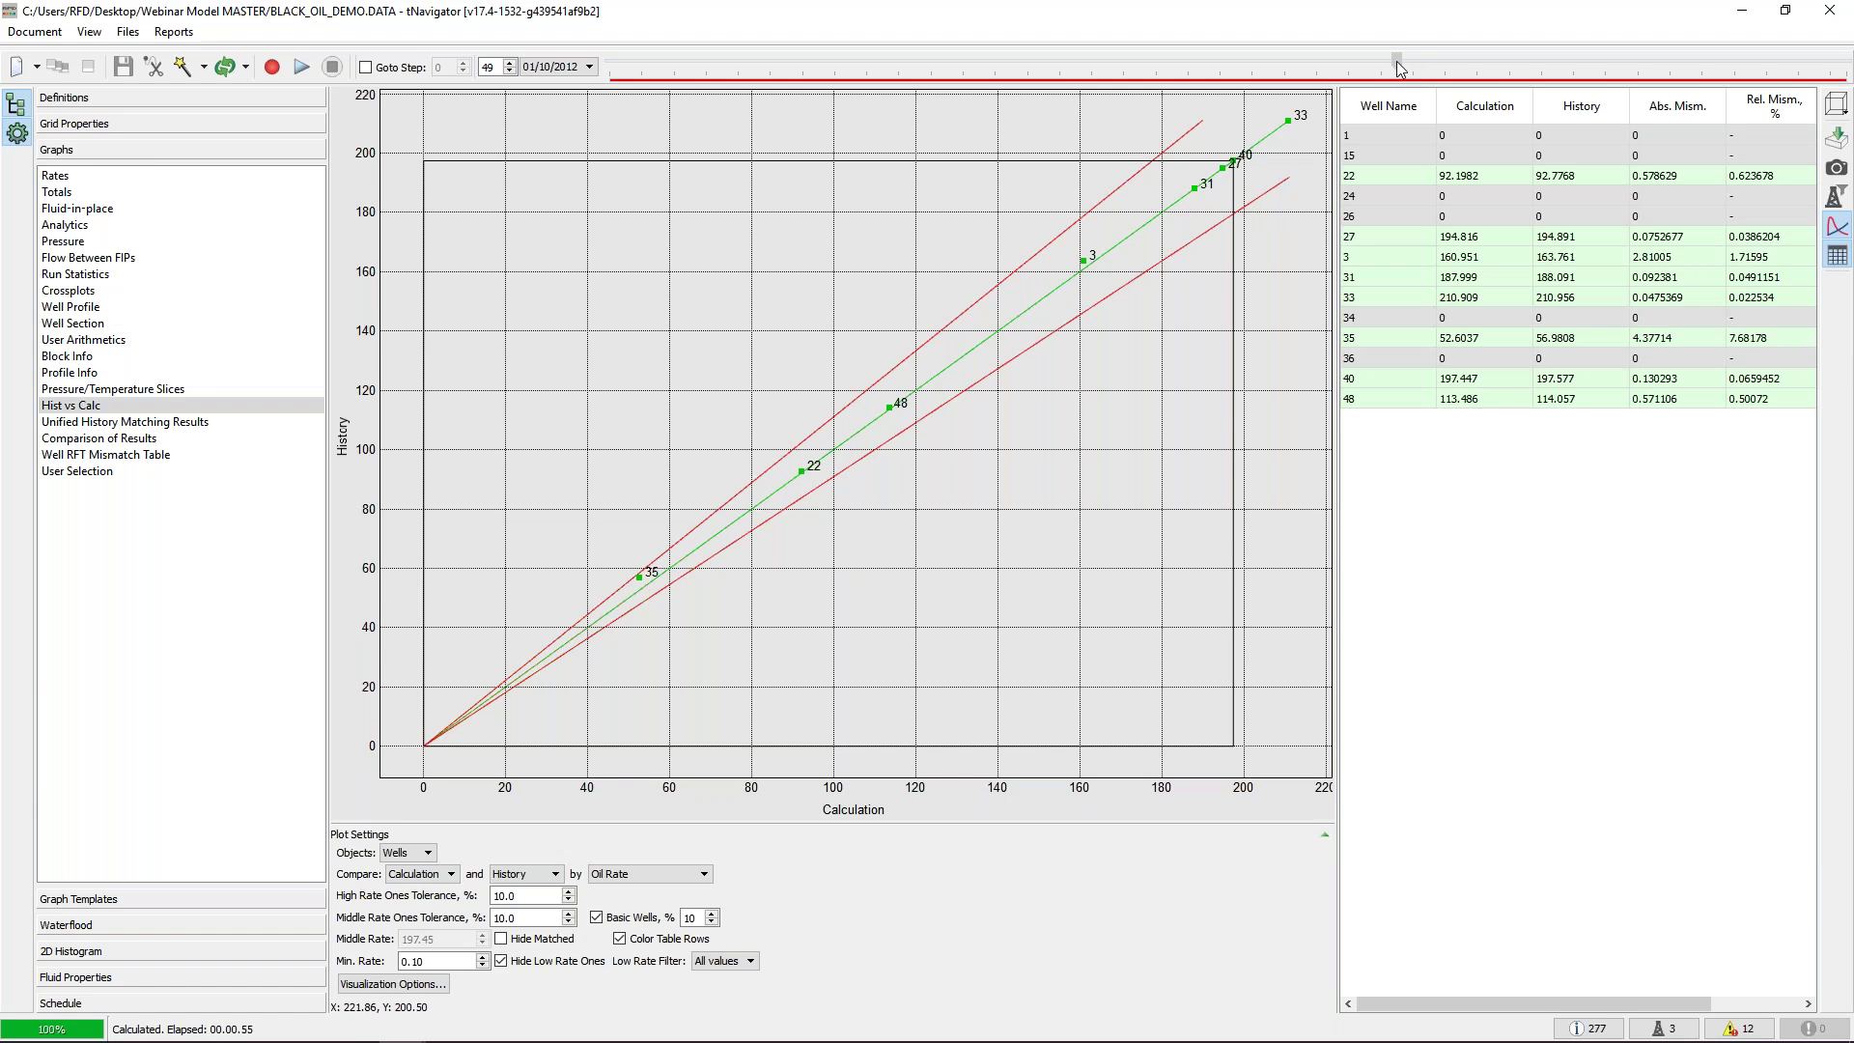
pyautogui.moveTo(1408, 66); pyautogui.dragTo(1680, 48)
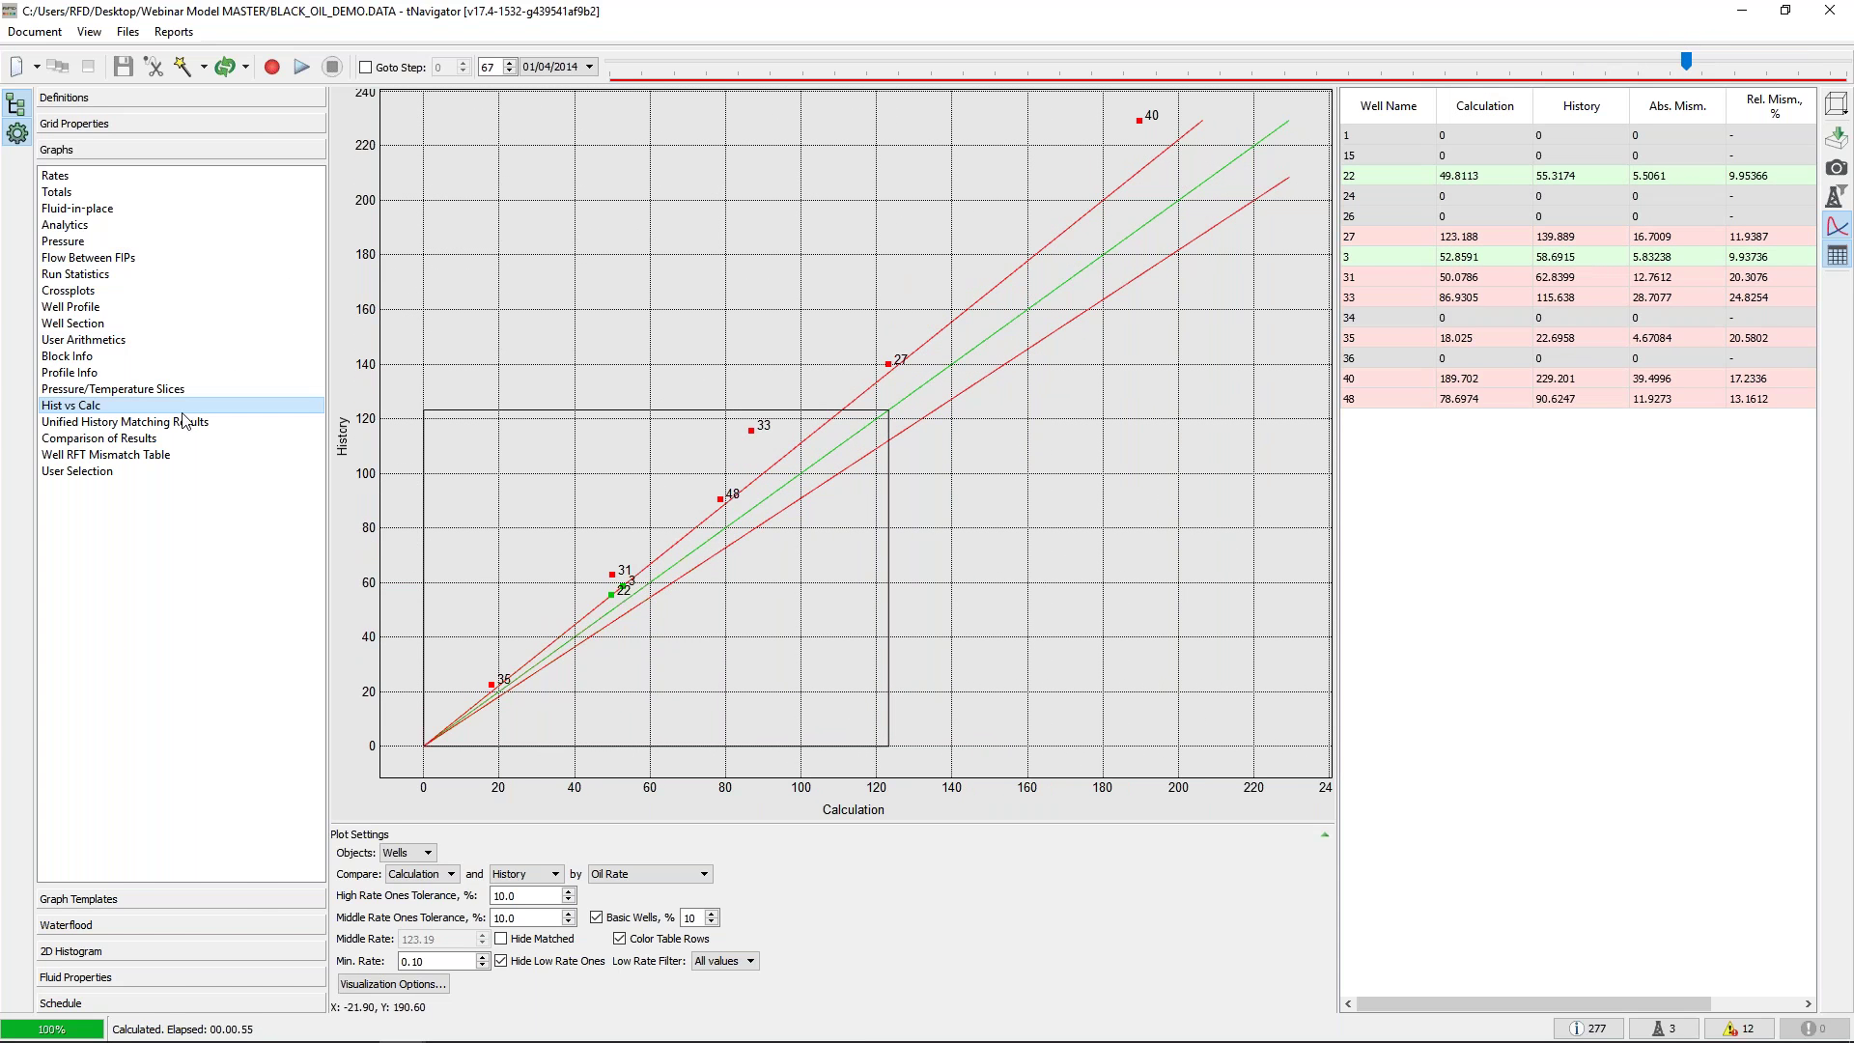
pyautogui.click(127, 429)
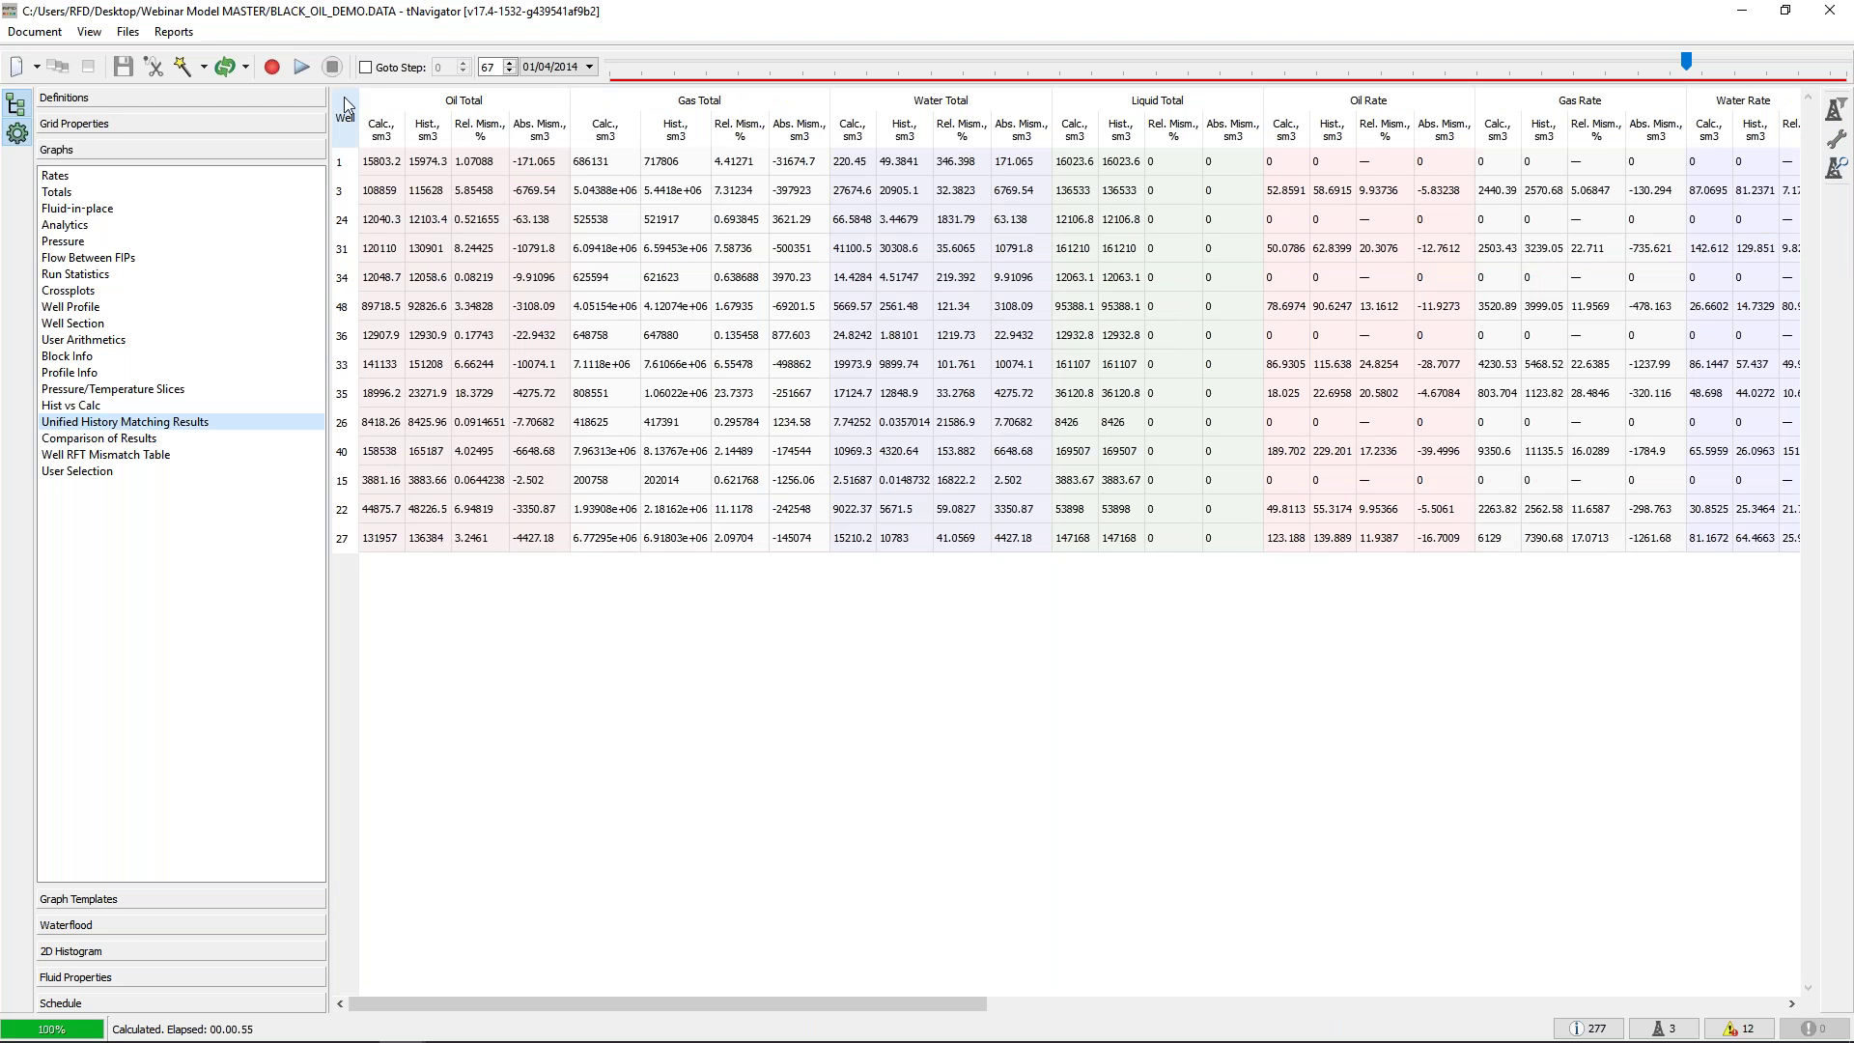
# Sort the history matching table by well, check well 35's oil total relative mismatch and look over the table preferences
pyautogui.click(345, 102)
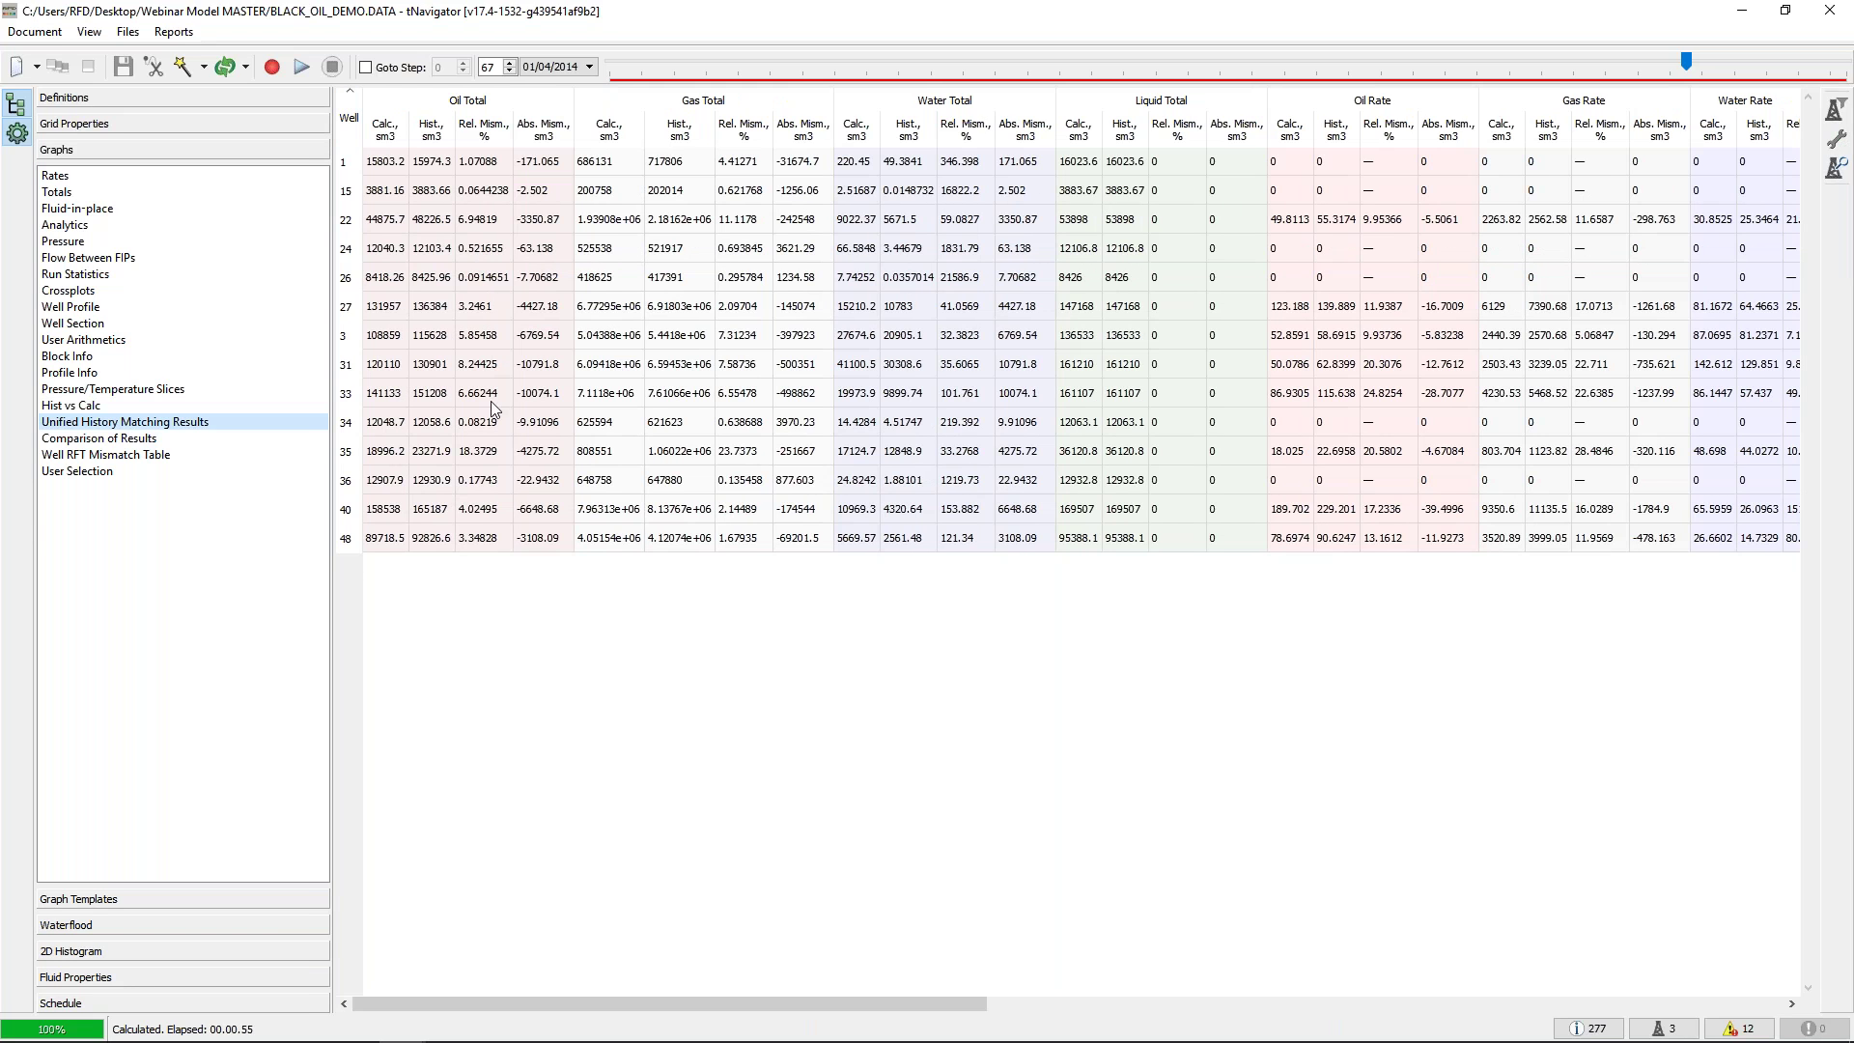
pyautogui.click(481, 450)
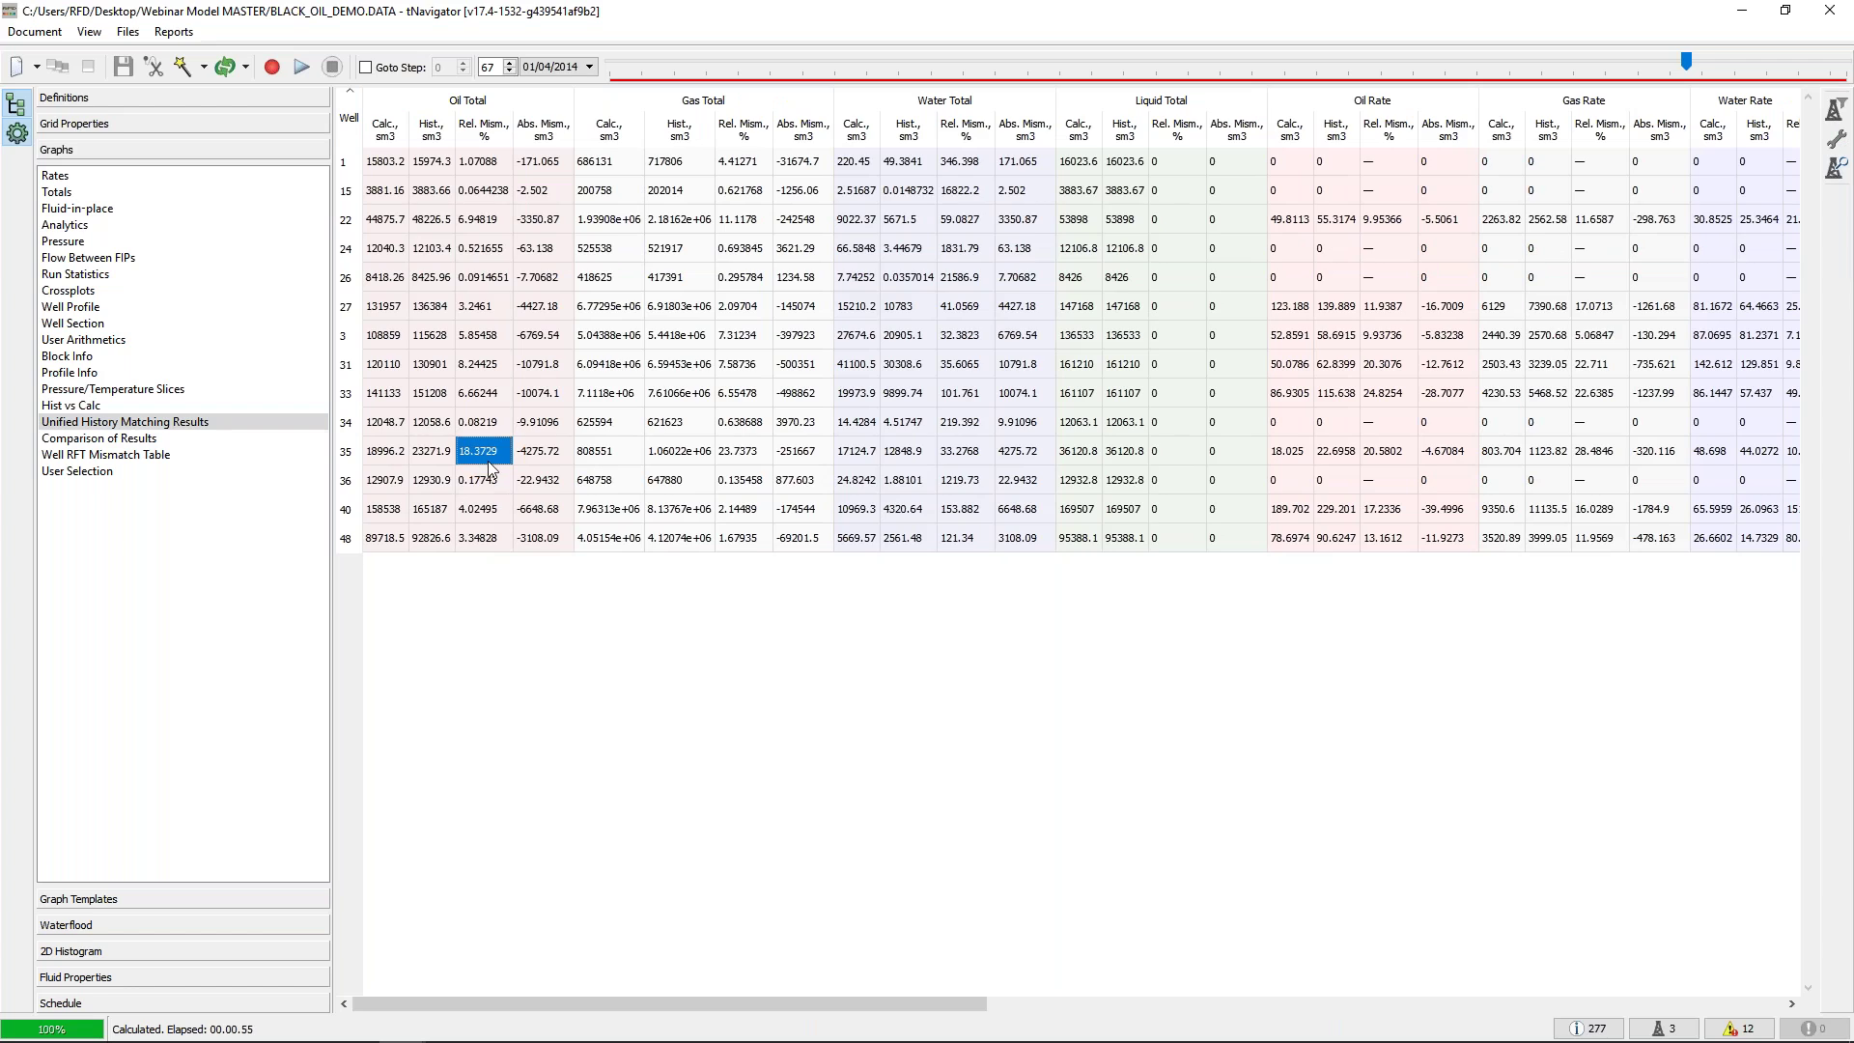
pyautogui.click(647, 618)
pyautogui.click(1832, 144)
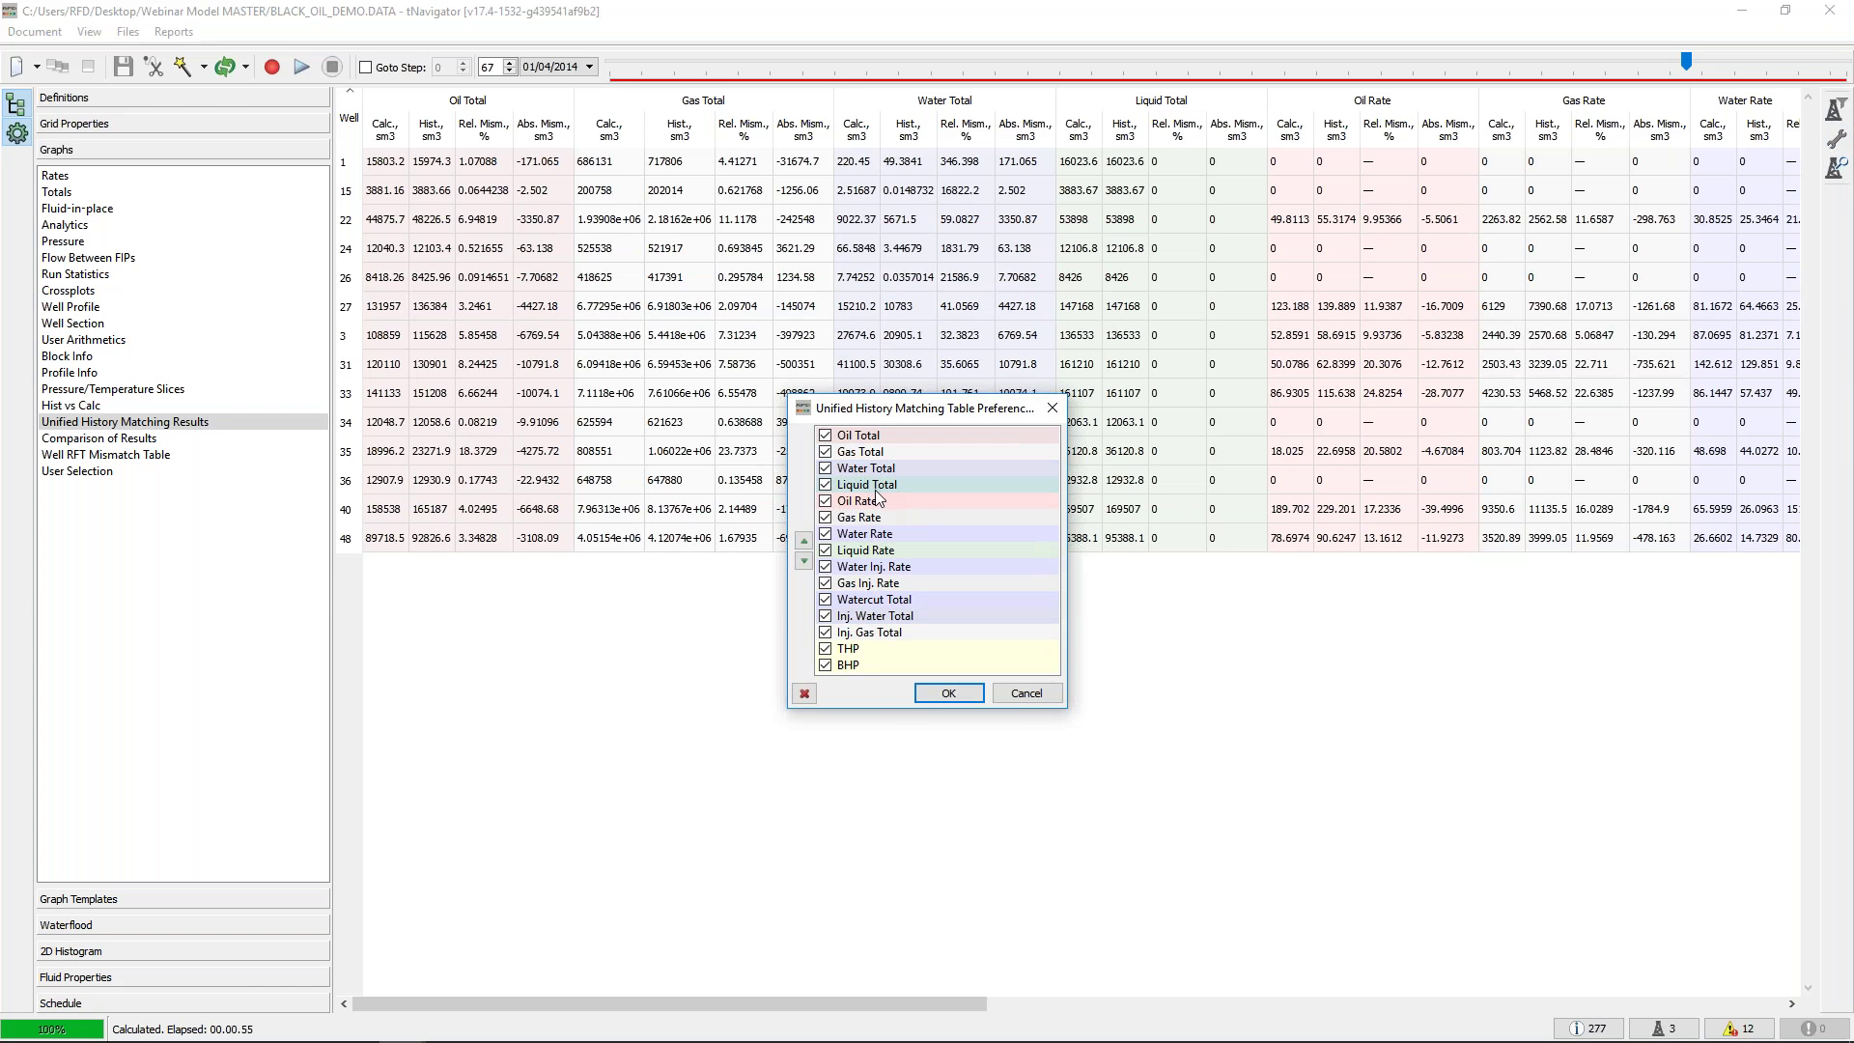
pyautogui.click(1052, 413)
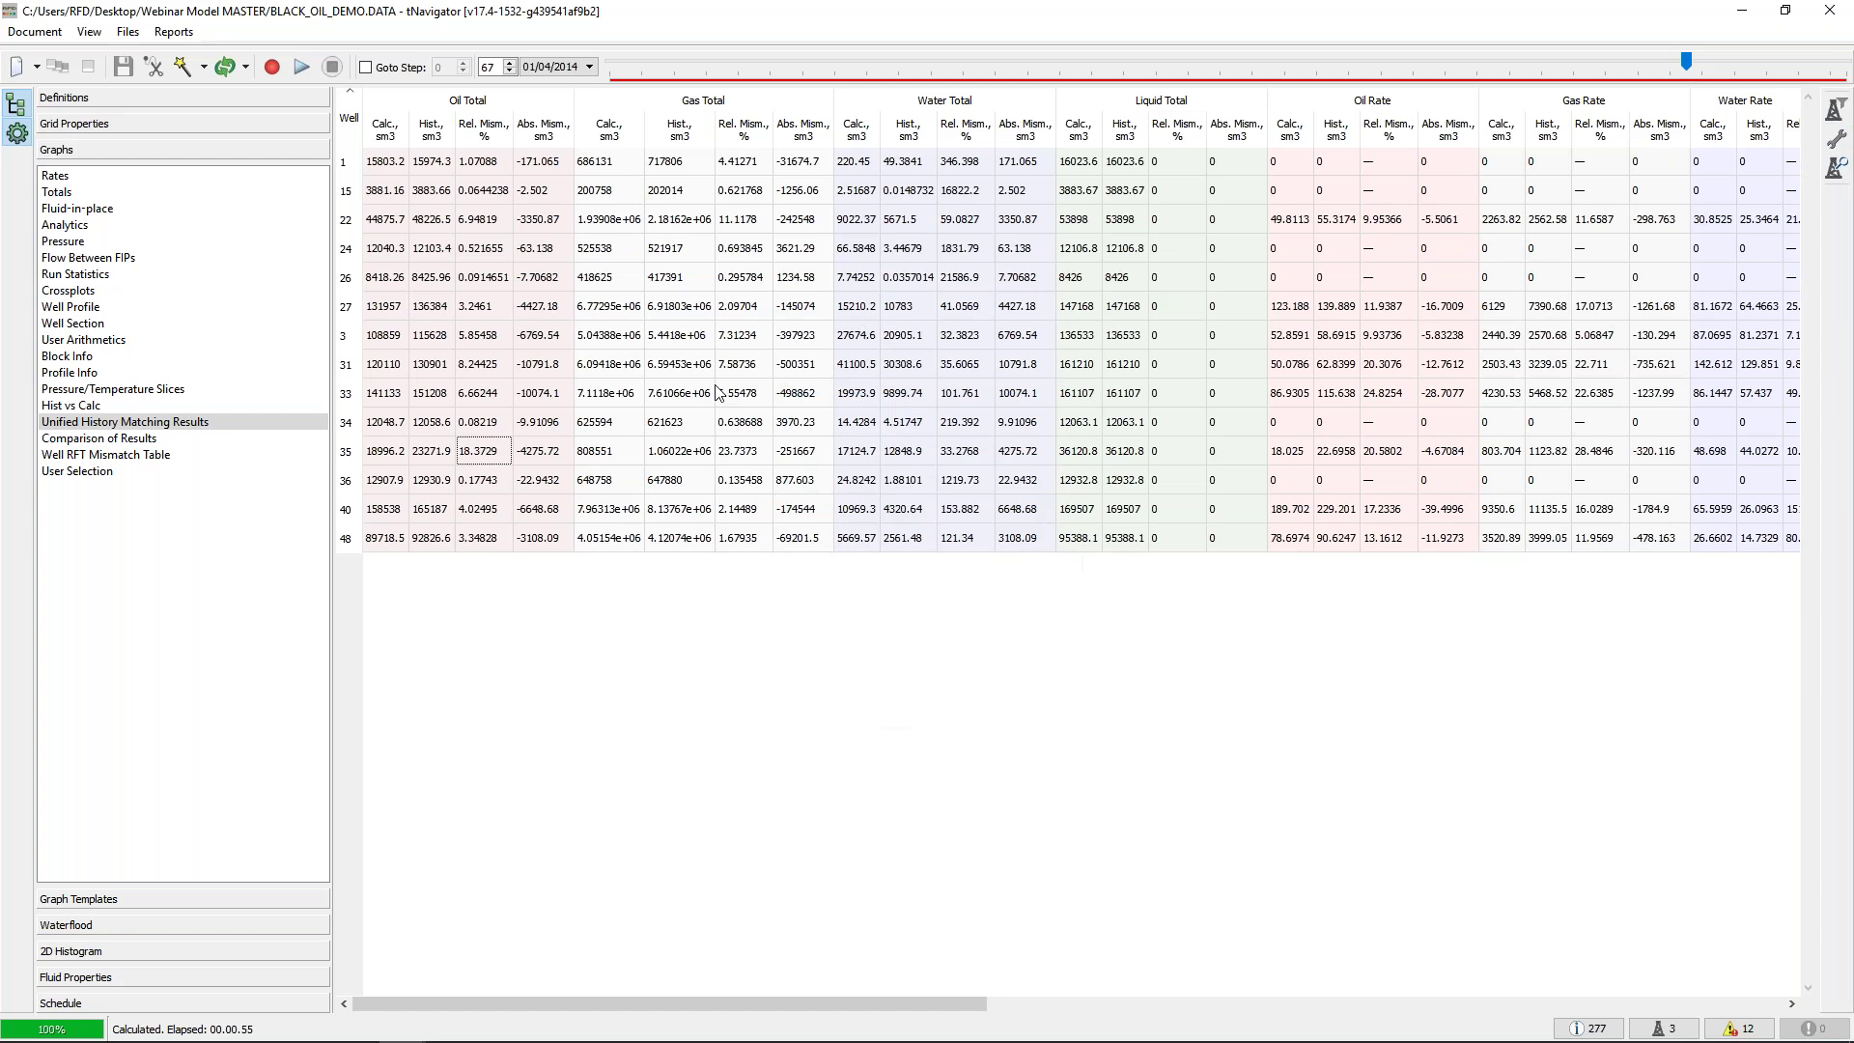
# Examine the Well RFT Mismatch Table for well 35 and bring up the water-oil relative permeability curves under Fluid Properties
pyautogui.click(137, 456)
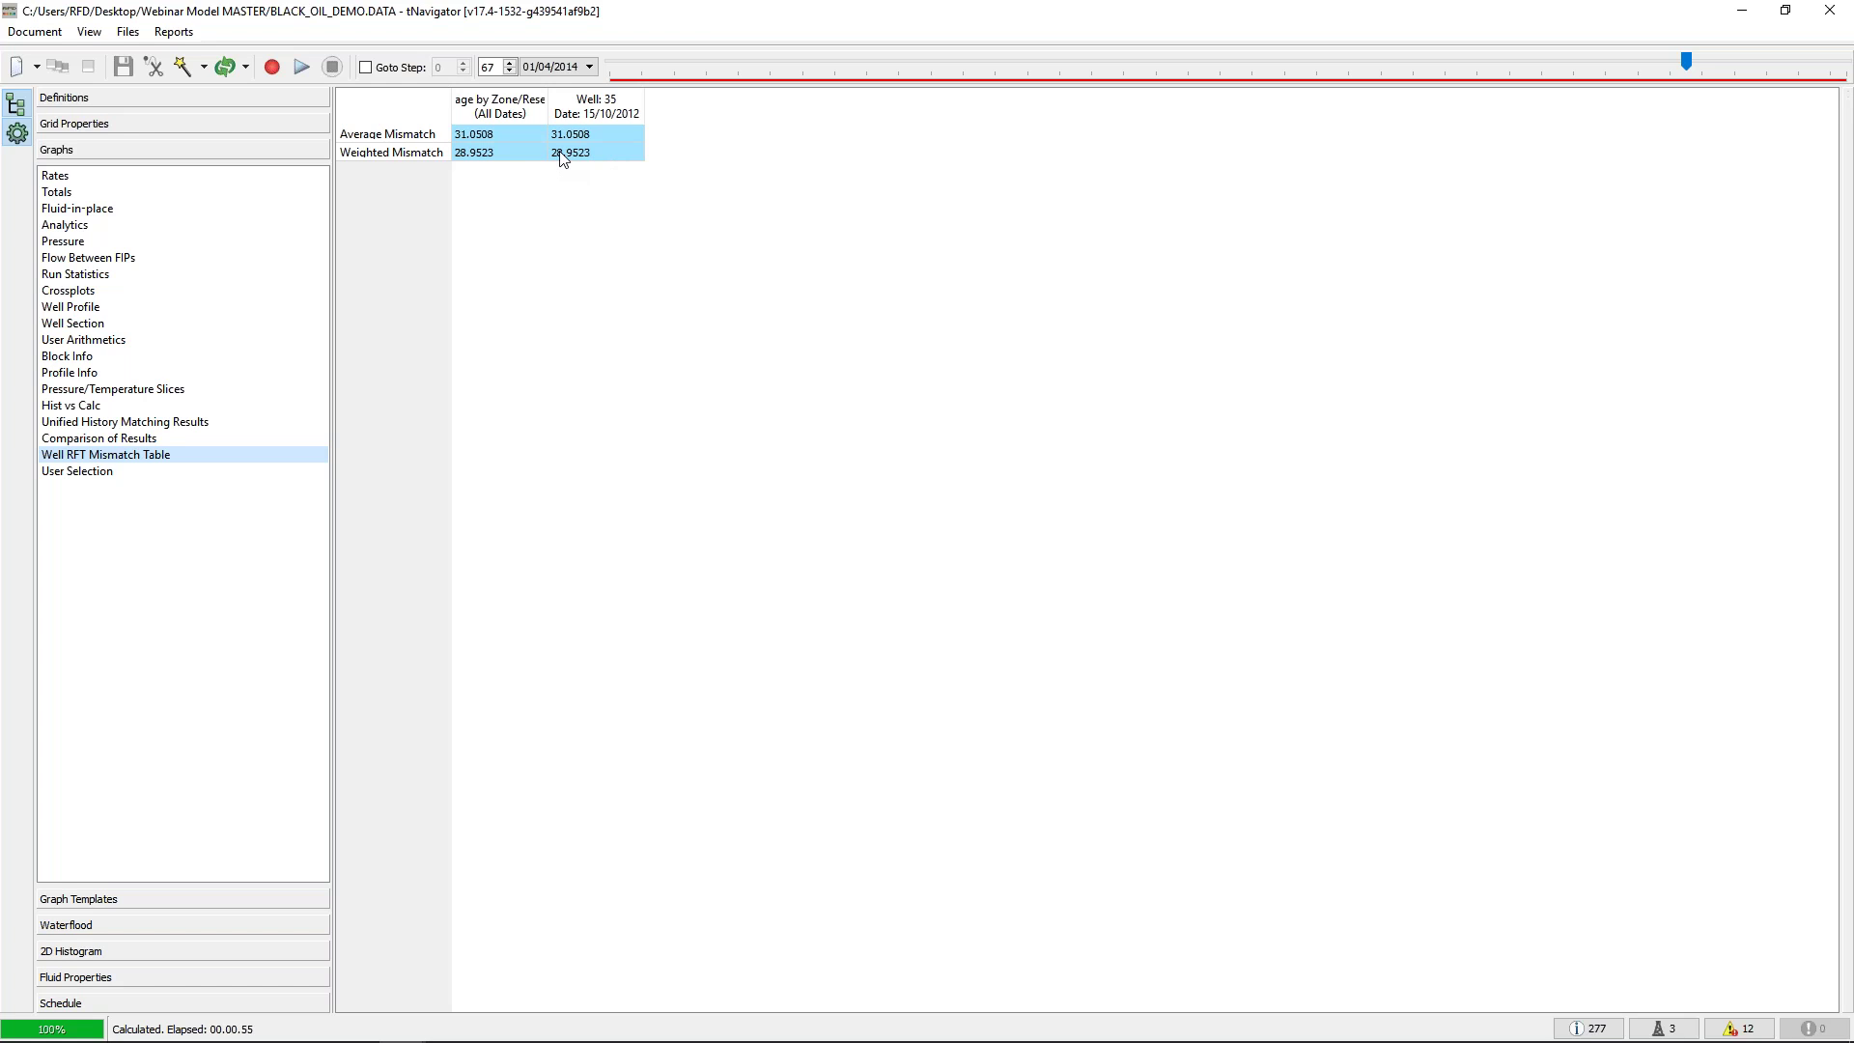
pyautogui.click(611, 576)
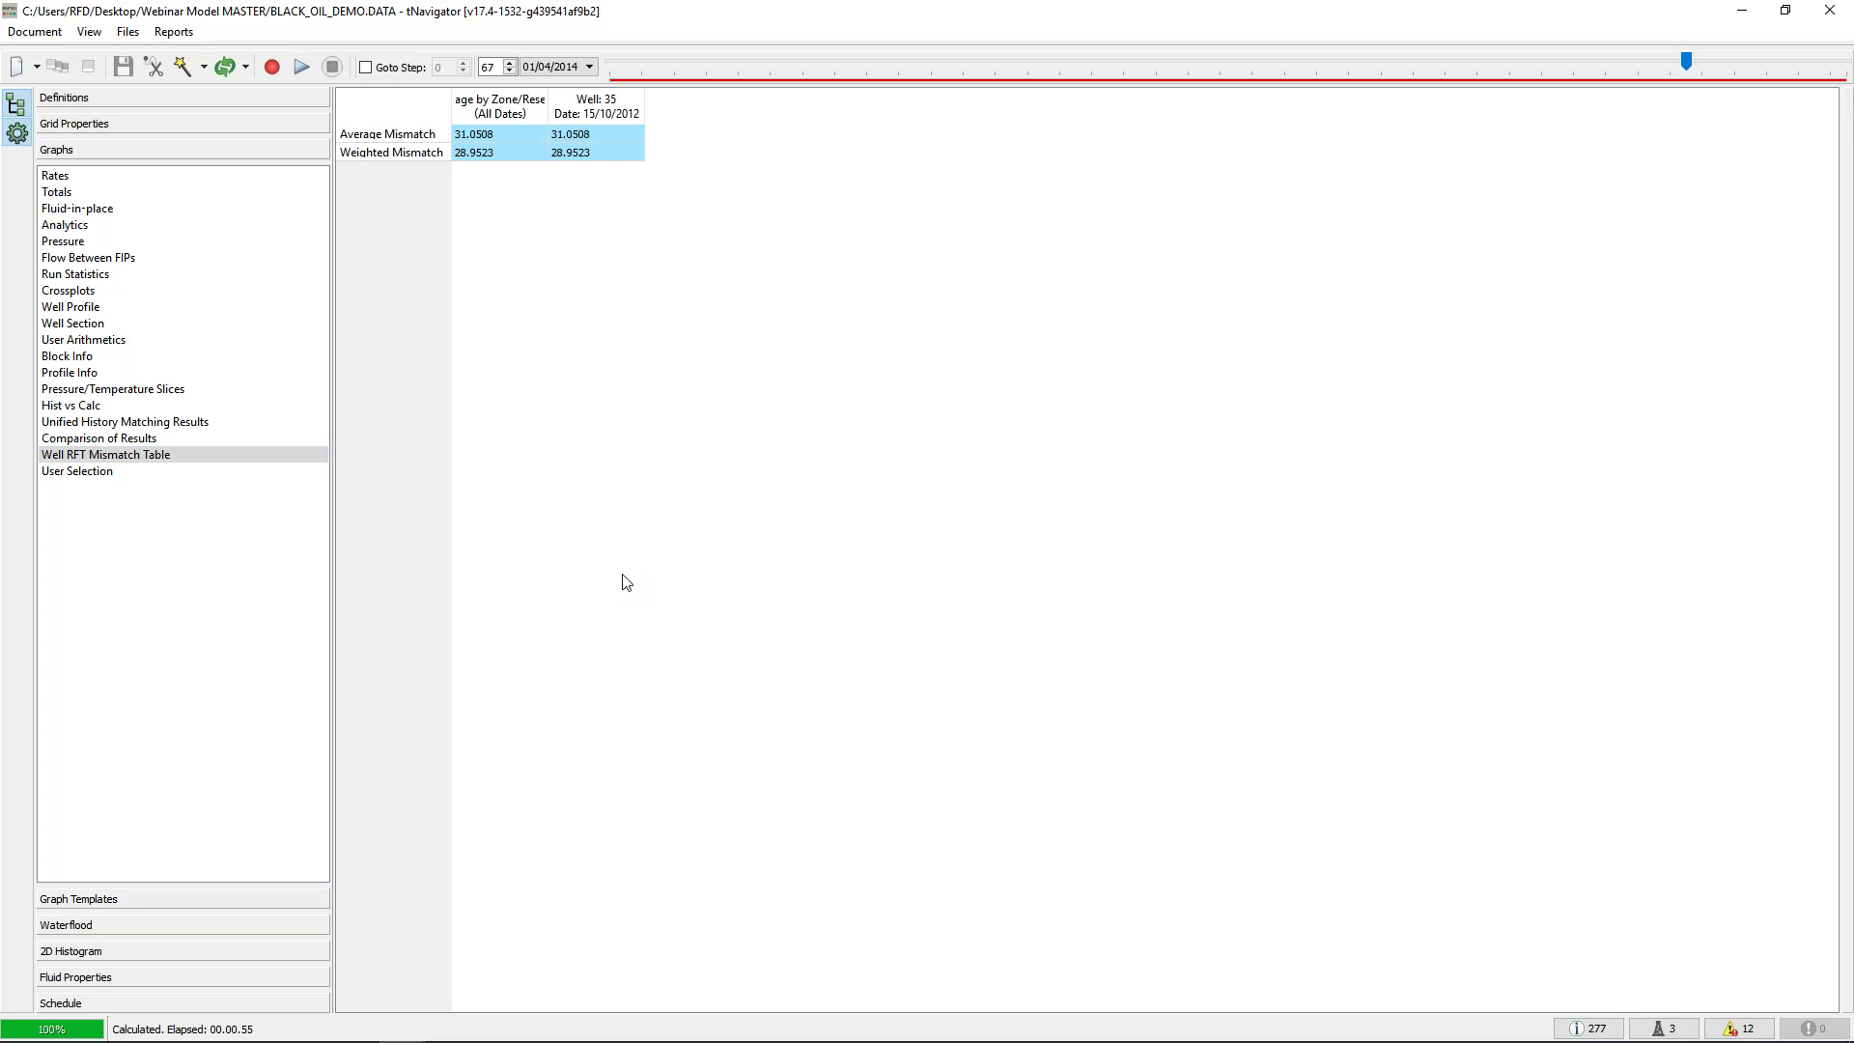
pyautogui.click(112, 981)
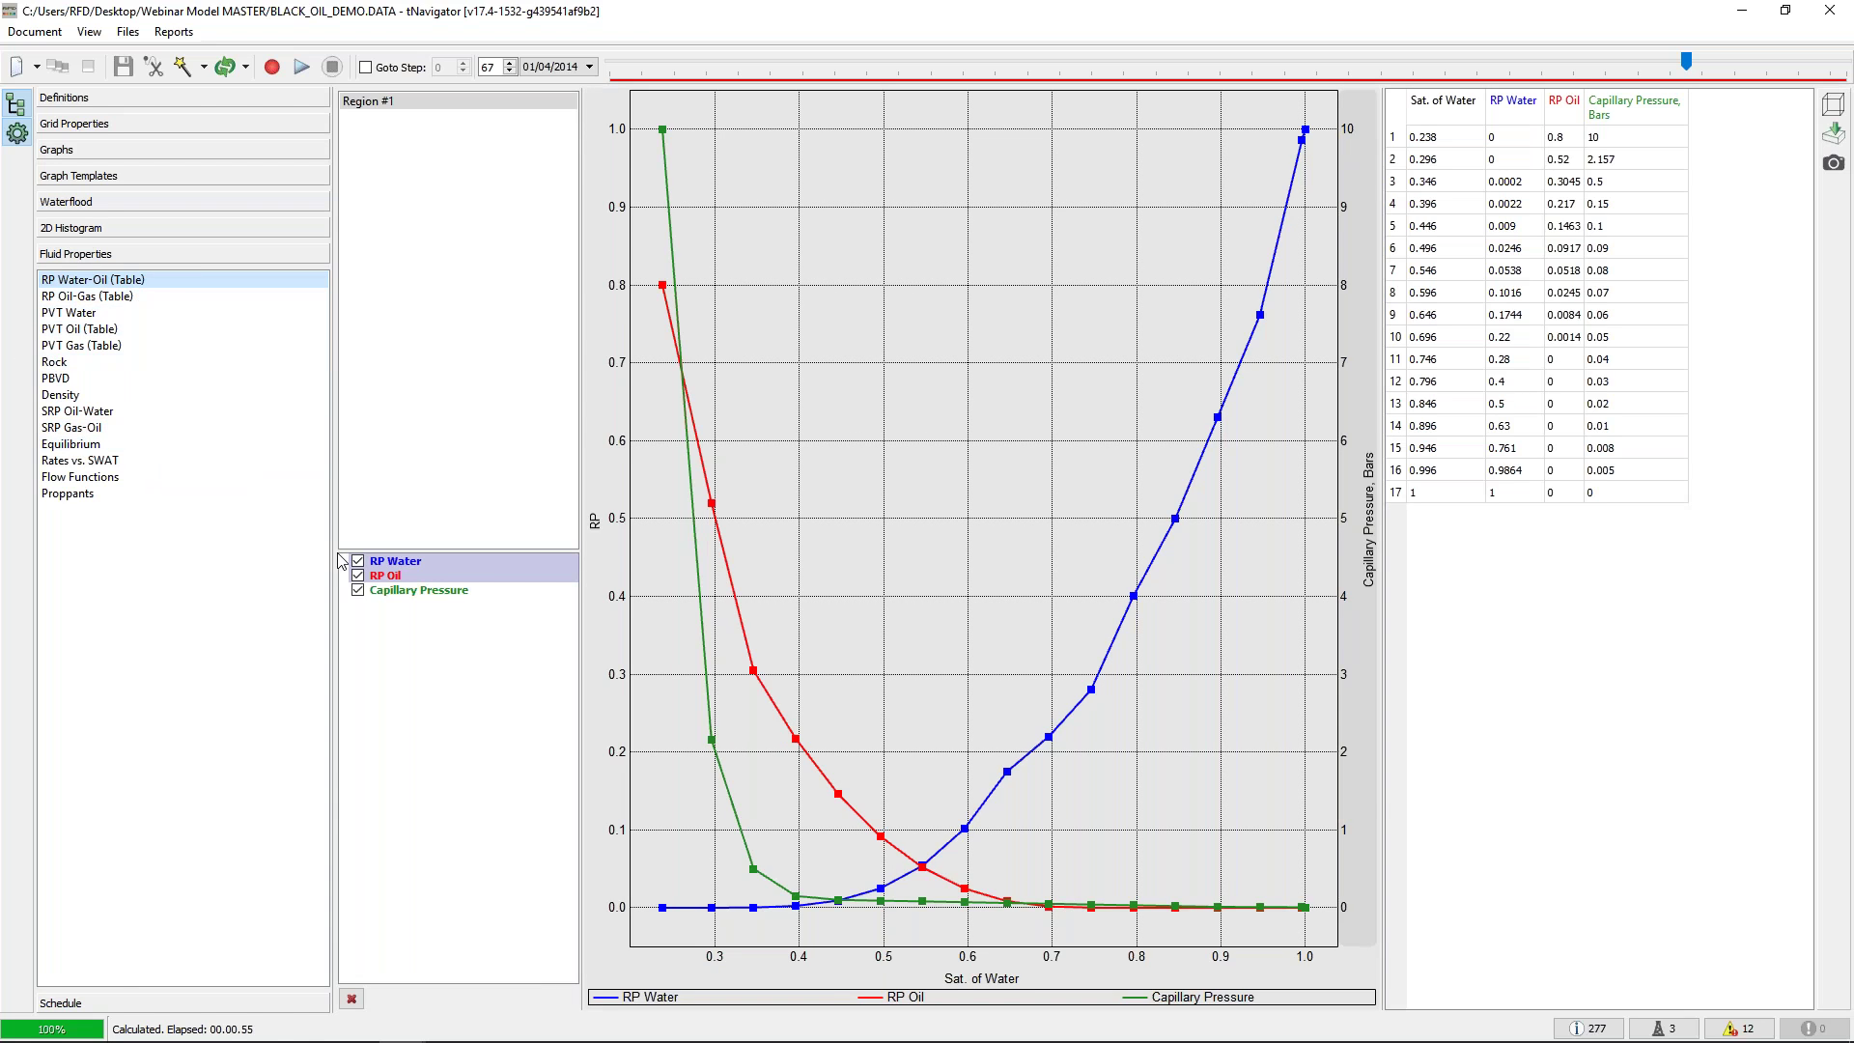
# Return to the main launcher window and open the Manual RP.DATA model in the simulation module
pyautogui.moveTo(521, 1028)
pyautogui.click(413, 1030)
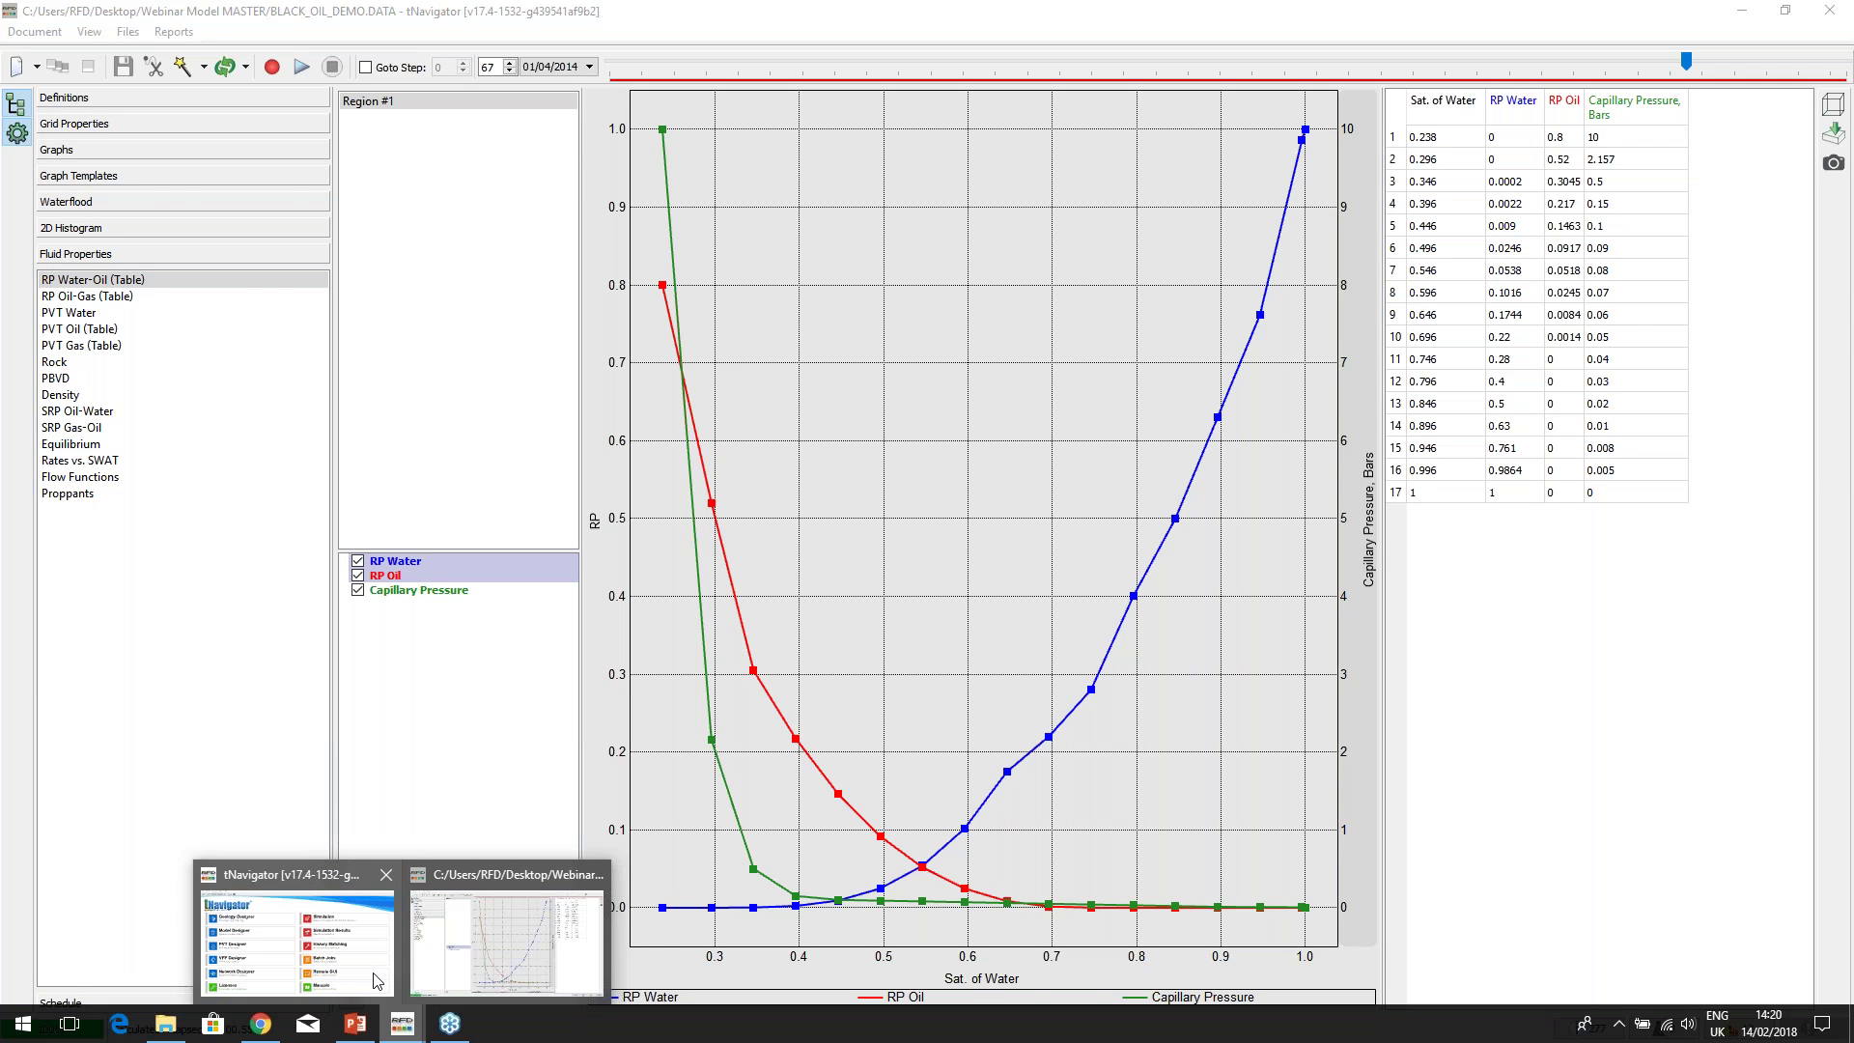
pyautogui.click(377, 981)
pyautogui.click(1169, 285)
pyautogui.doubleClick(343, 242)
pyautogui.moveTo(761, 350)
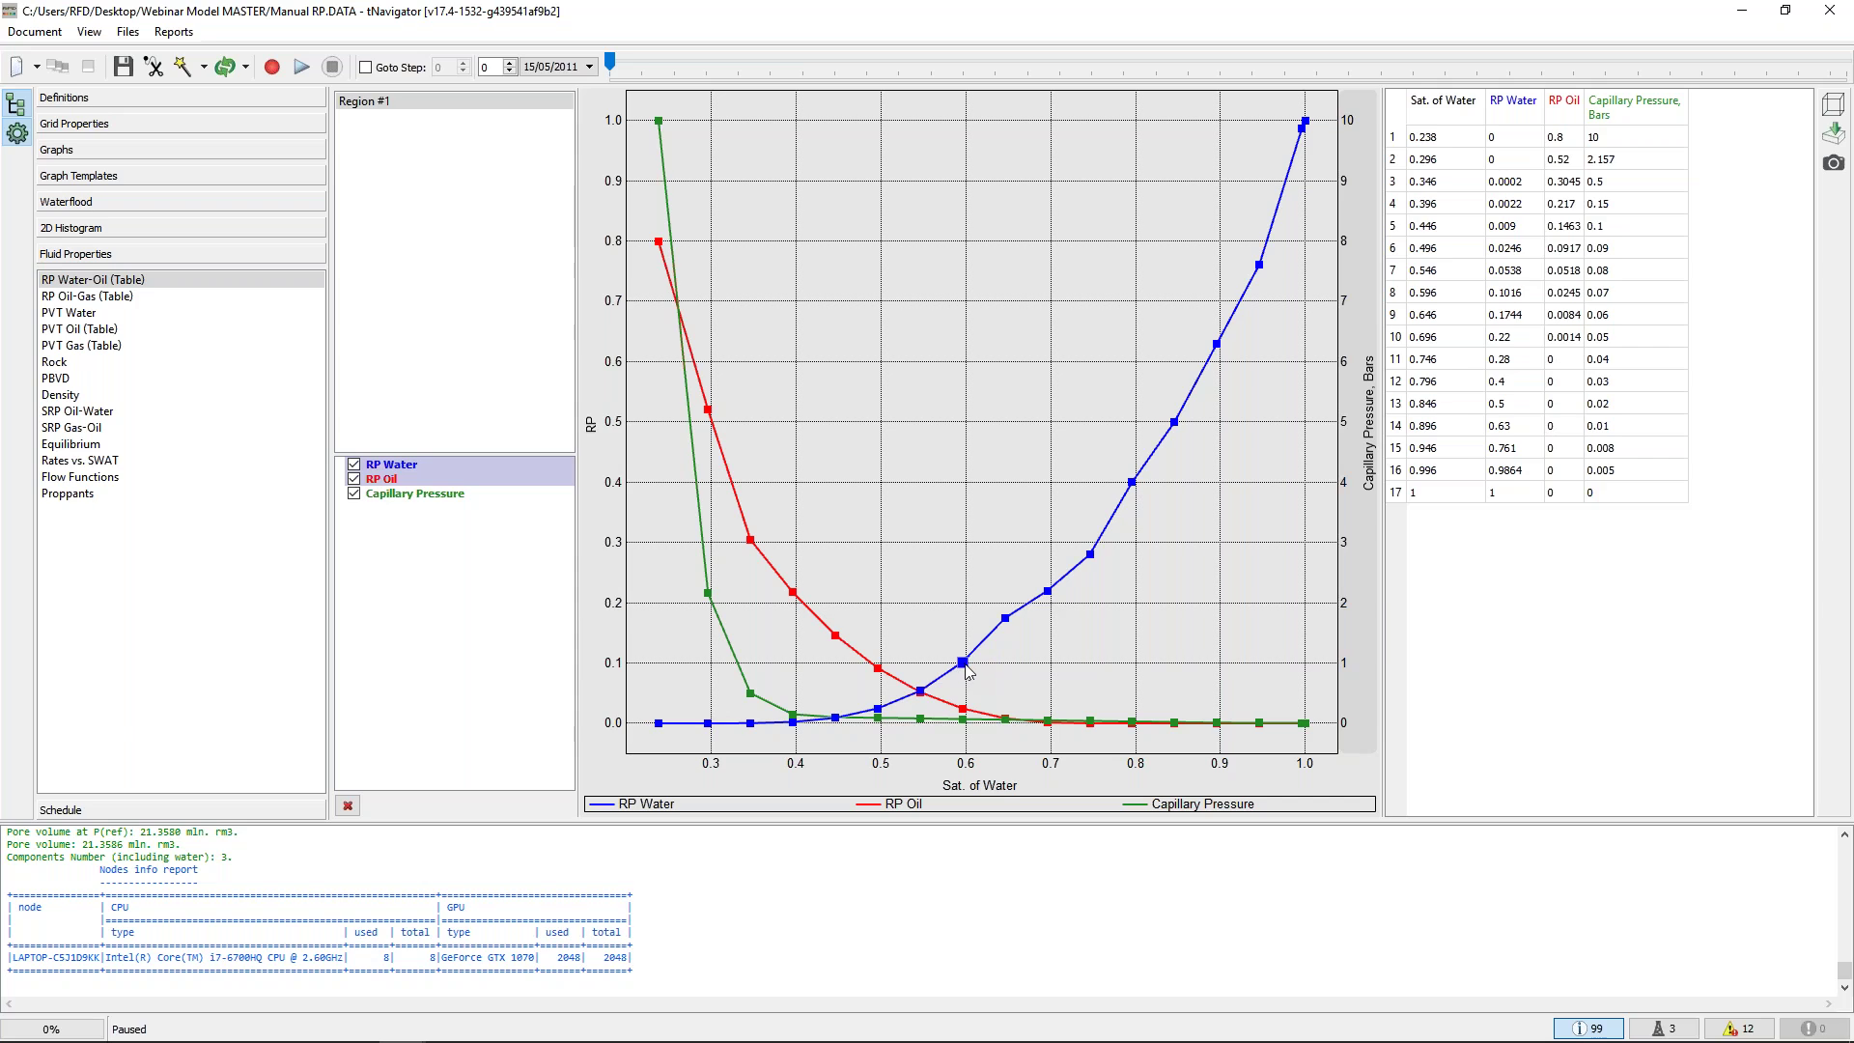
# Reshape the RP Water curve by shifting its points between about 0.55 and 0.95 water saturation directly on the plot
pyautogui.moveTo(965, 664); pyautogui.dragTo(1120, 582)
pyautogui.moveTo(1135, 485); pyautogui.dragTo(1167, 508)
pyautogui.moveTo(1177, 425); pyautogui.dragTo(1205, 444)
pyautogui.moveTo(1218, 346); pyautogui.dragTo(1245, 367)
pyautogui.moveTo(986, 681); pyautogui.dragTo(926, 697)
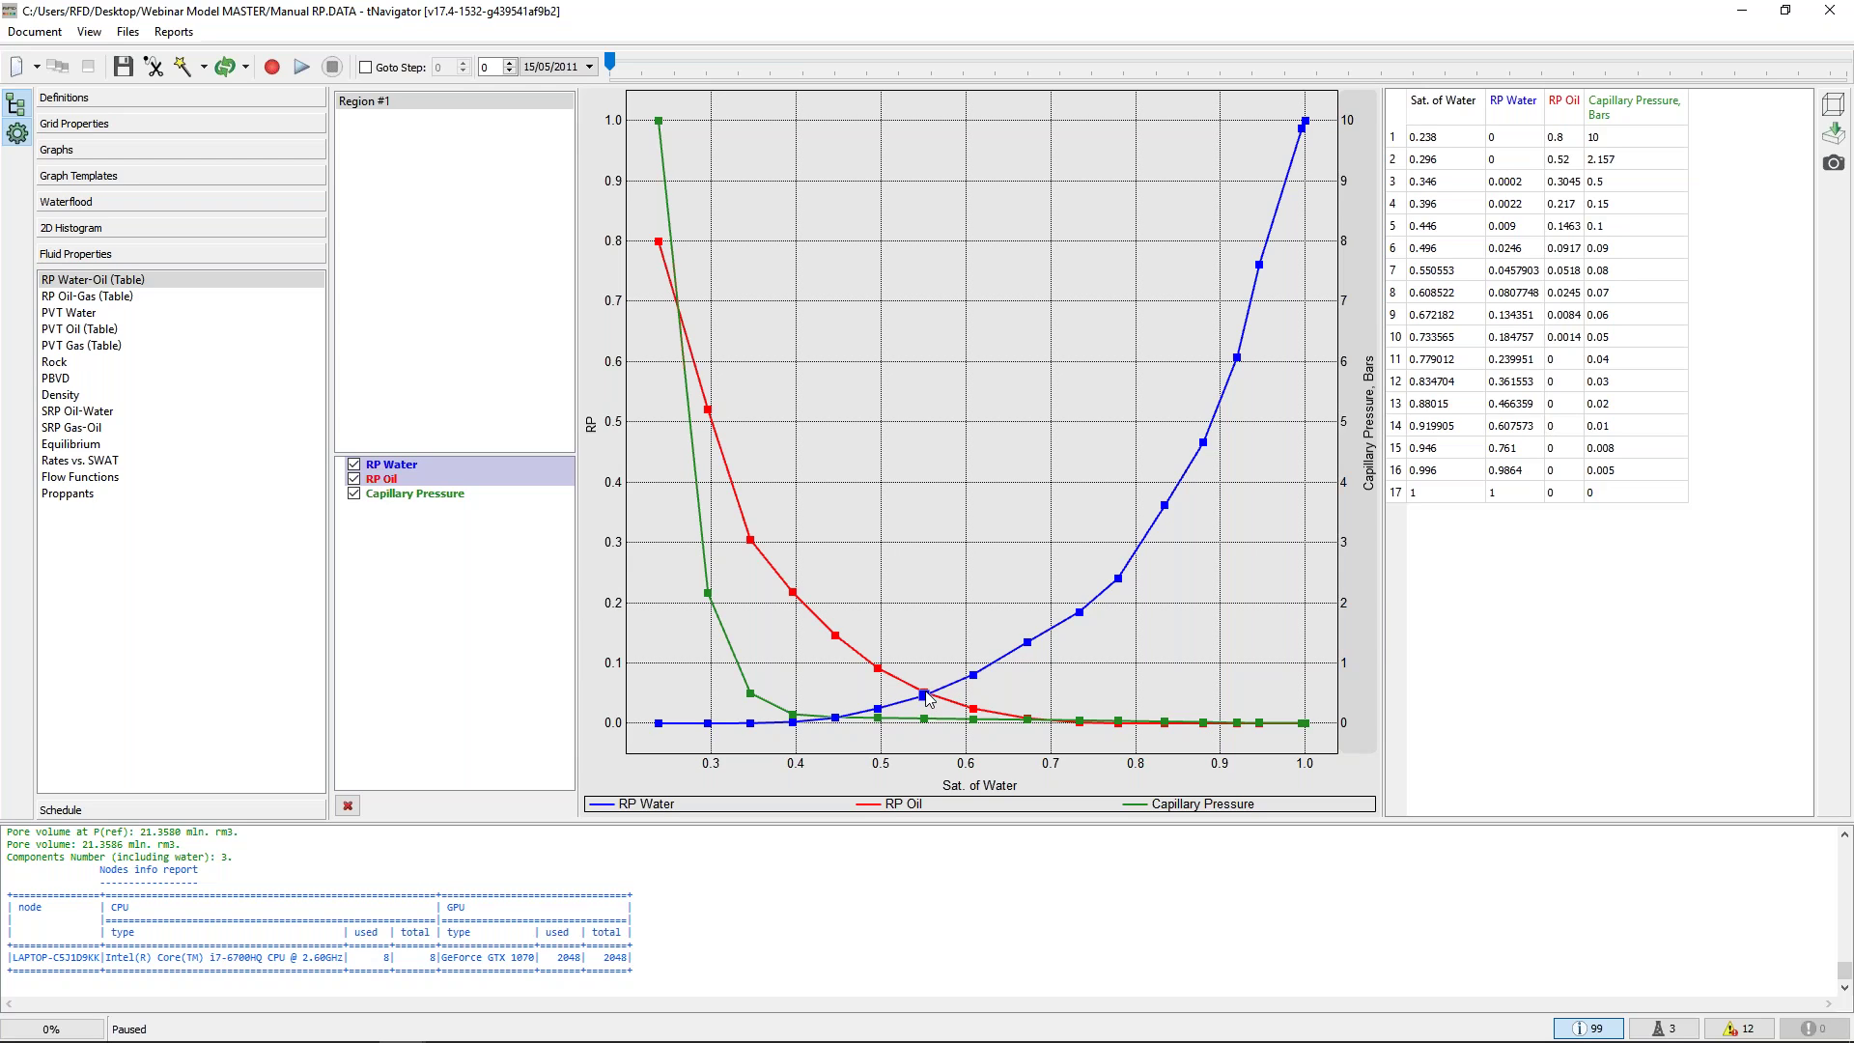
pyautogui.moveTo(1028, 644); pyautogui.dragTo(978, 681)
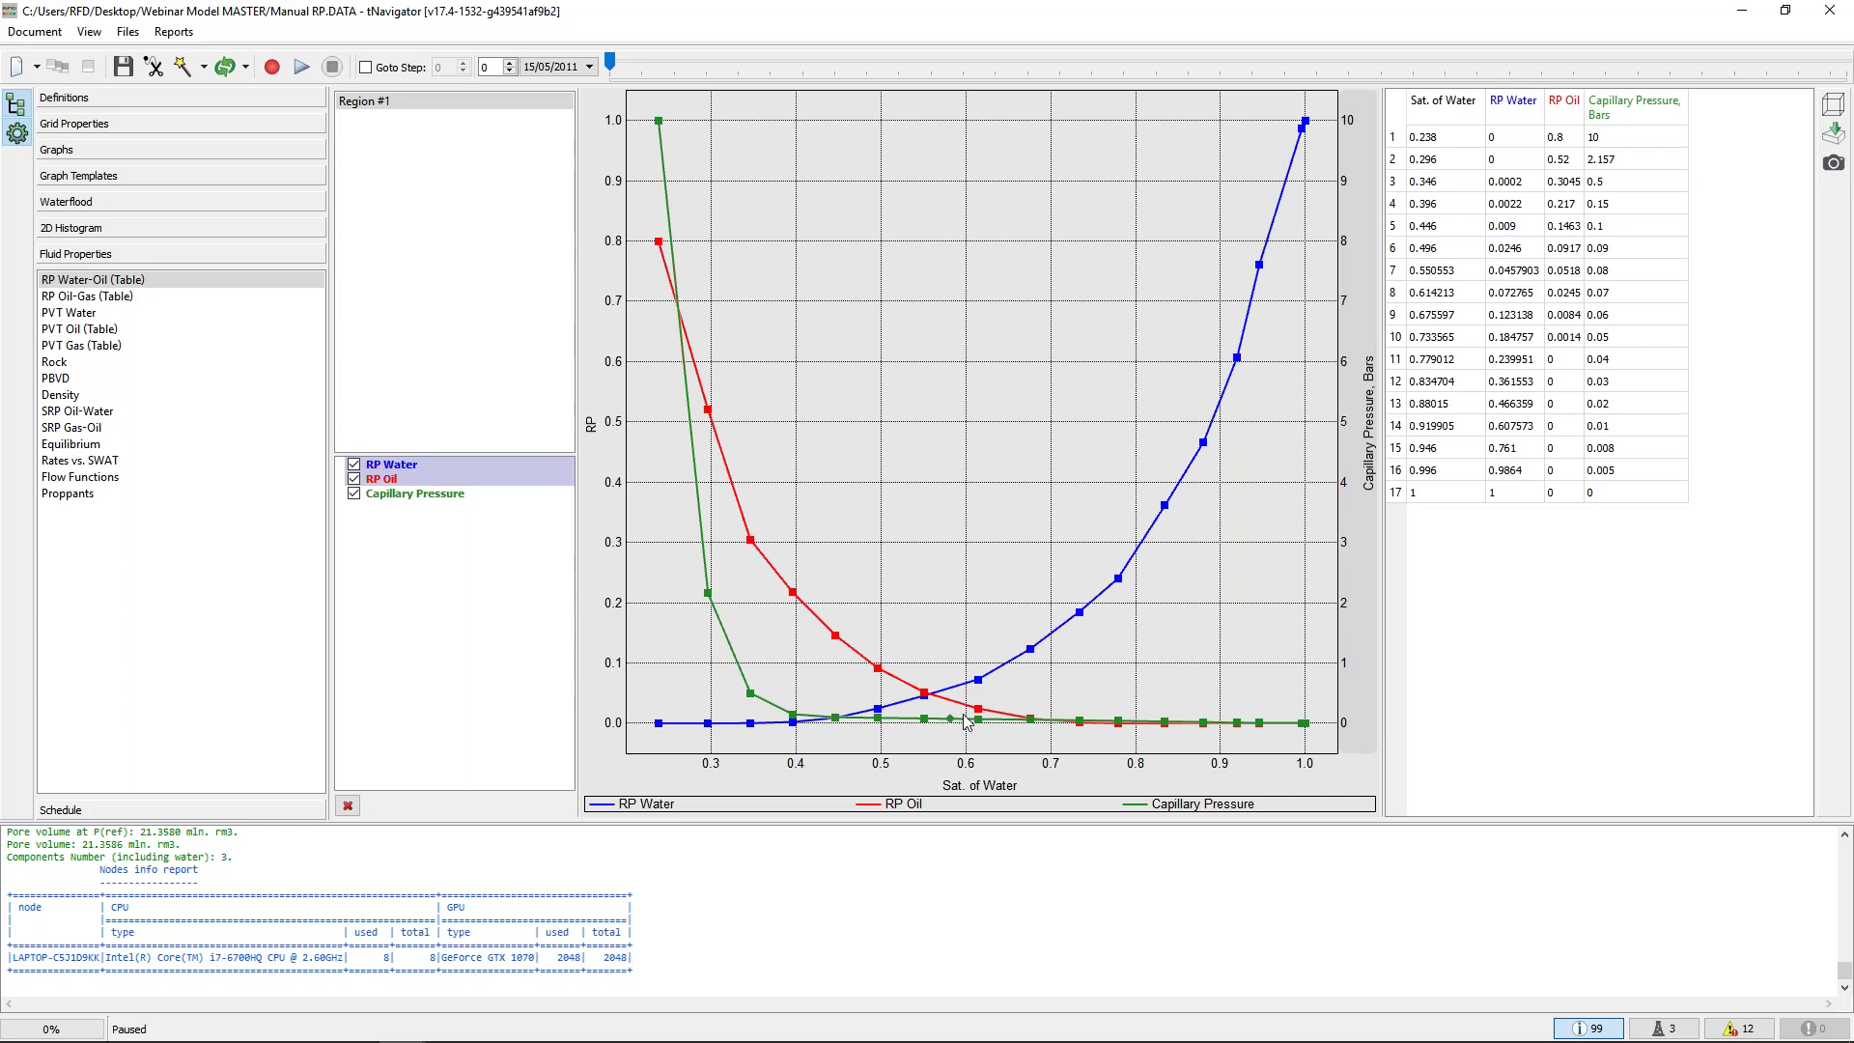
pyautogui.moveTo(1259, 265); pyautogui.dragTo(1265, 258)
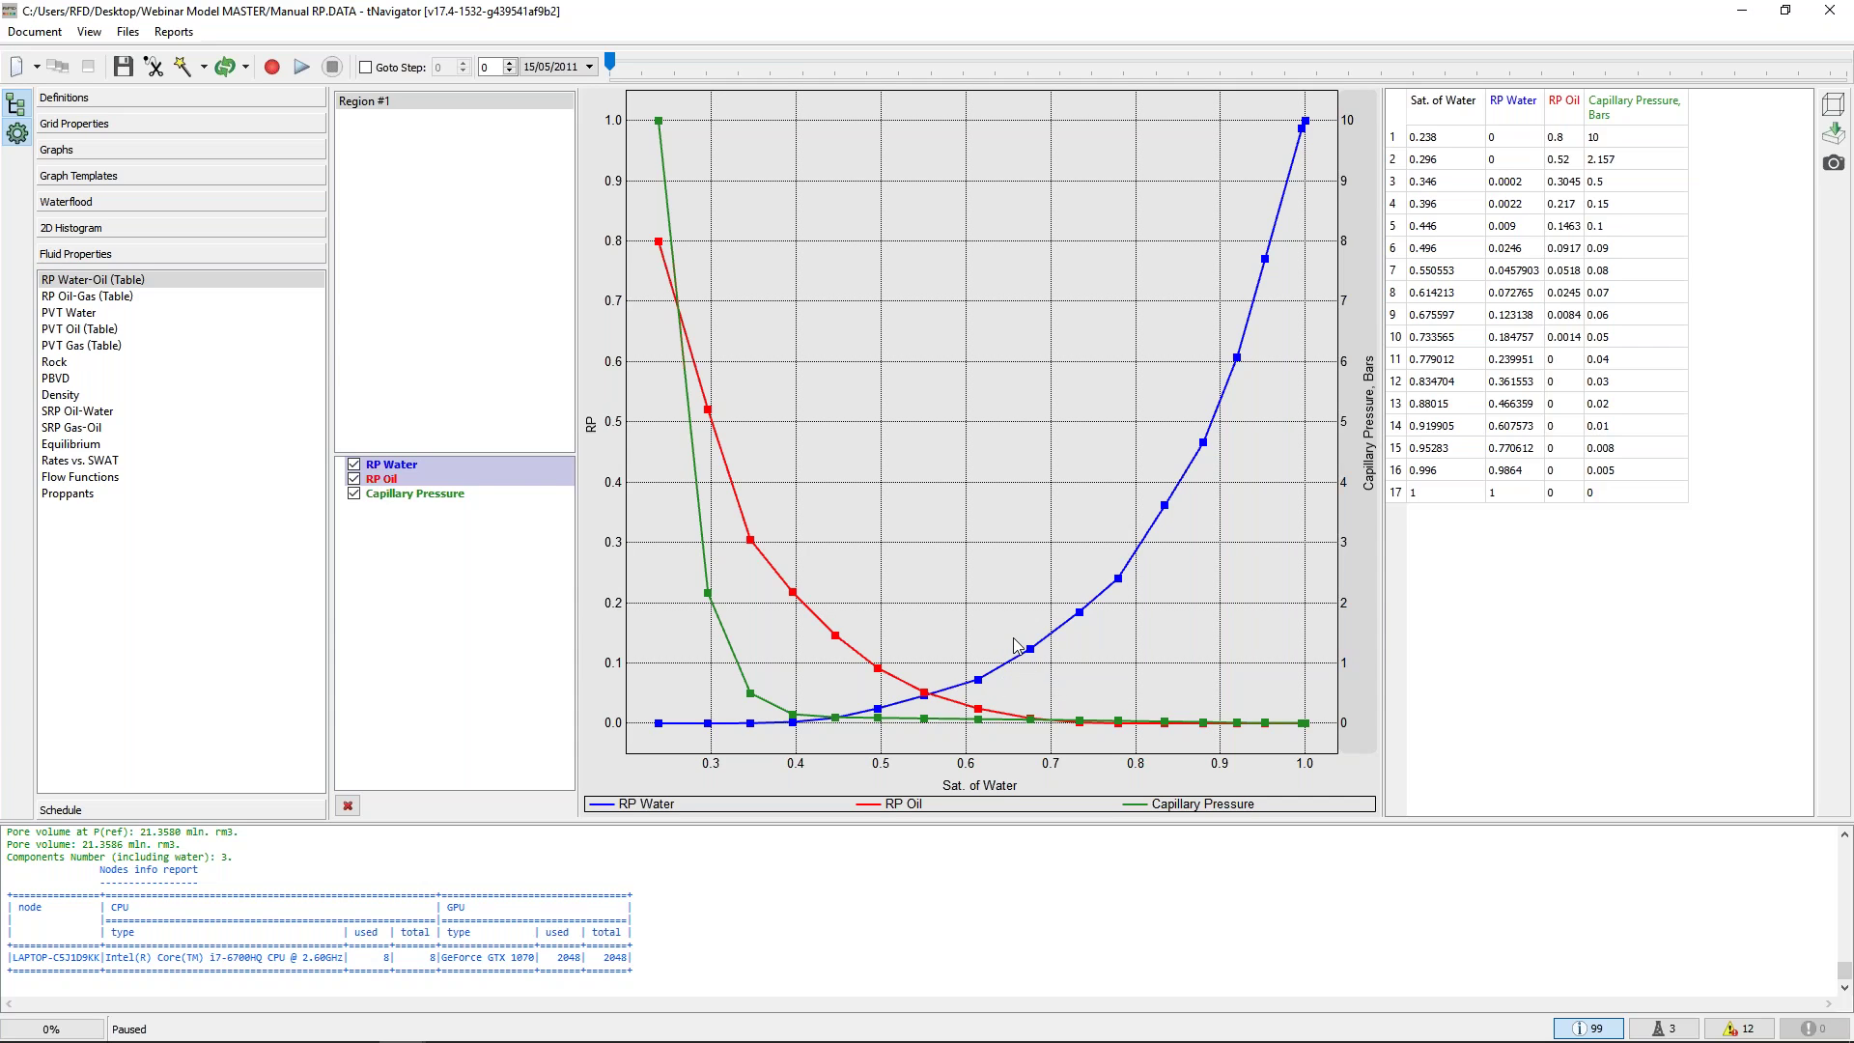
# Minimise the Manual RP model, switch back to the BLACK_OIL_DEMO model window and reload the model
pyautogui.click(1746, 14)
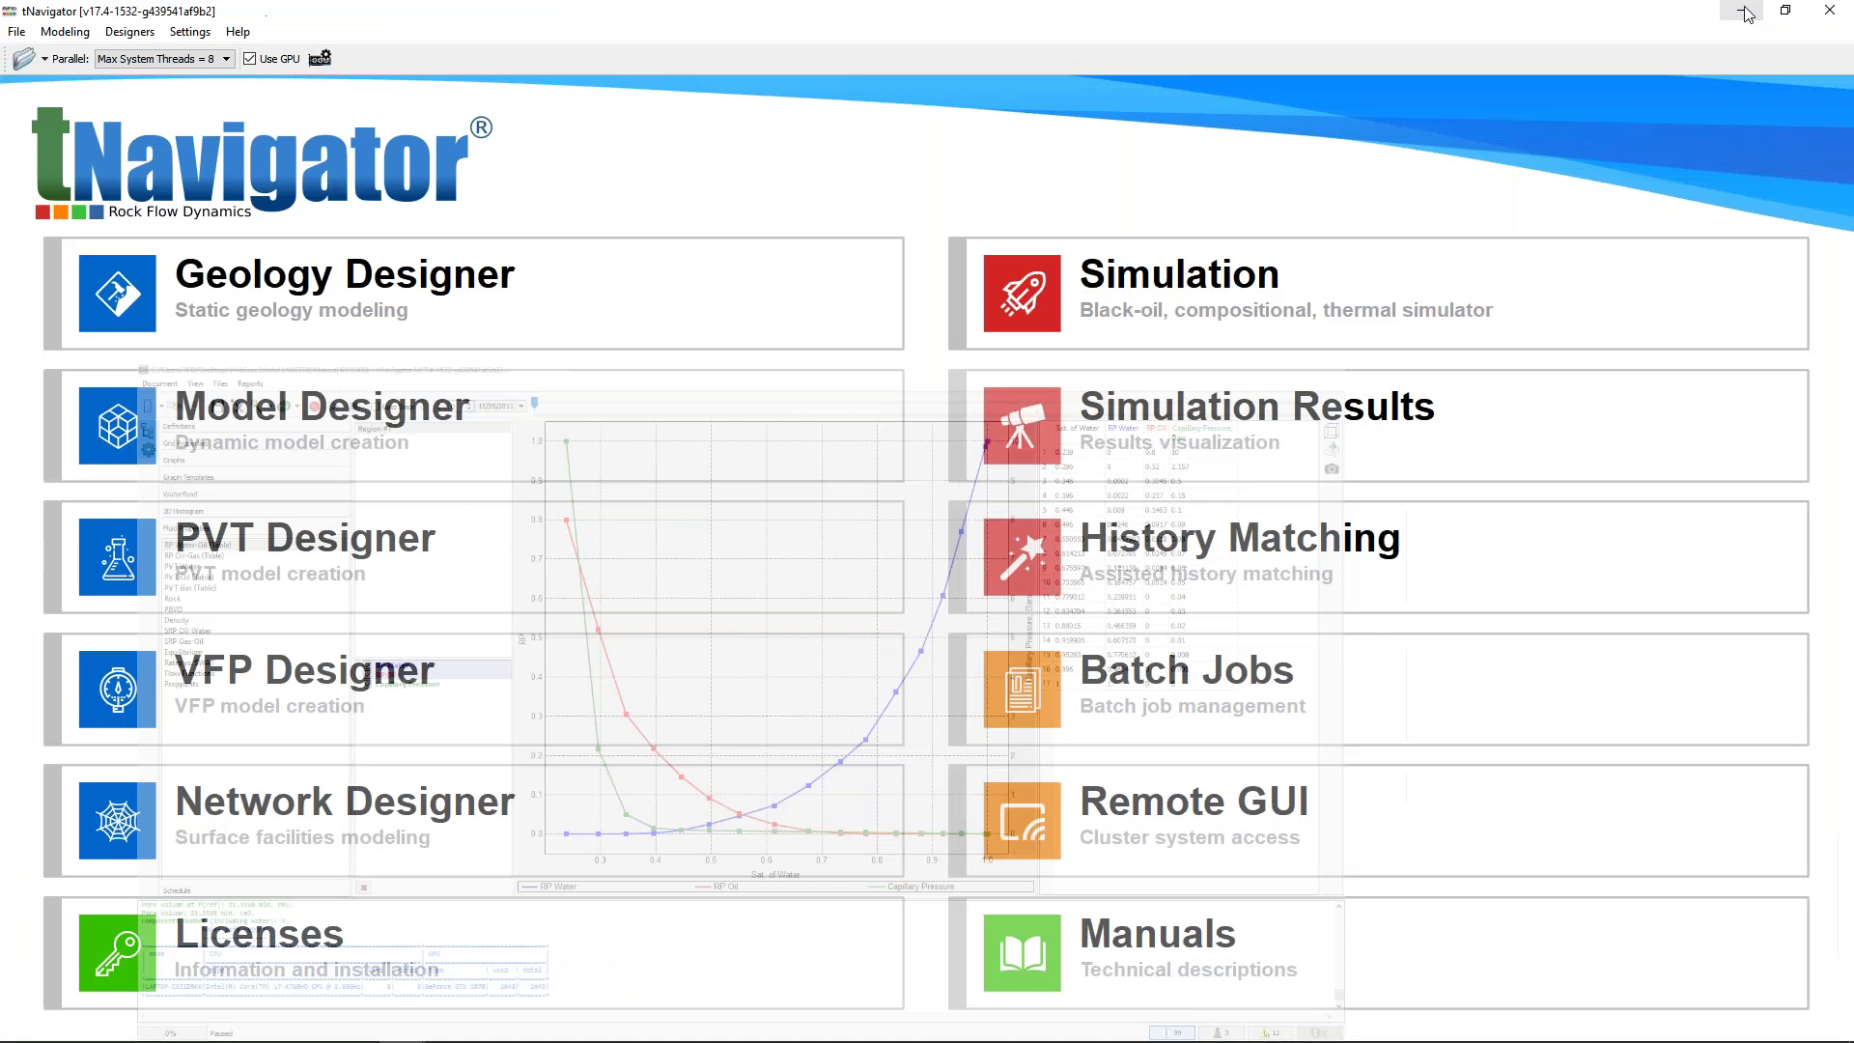
pyautogui.moveTo(402, 1023)
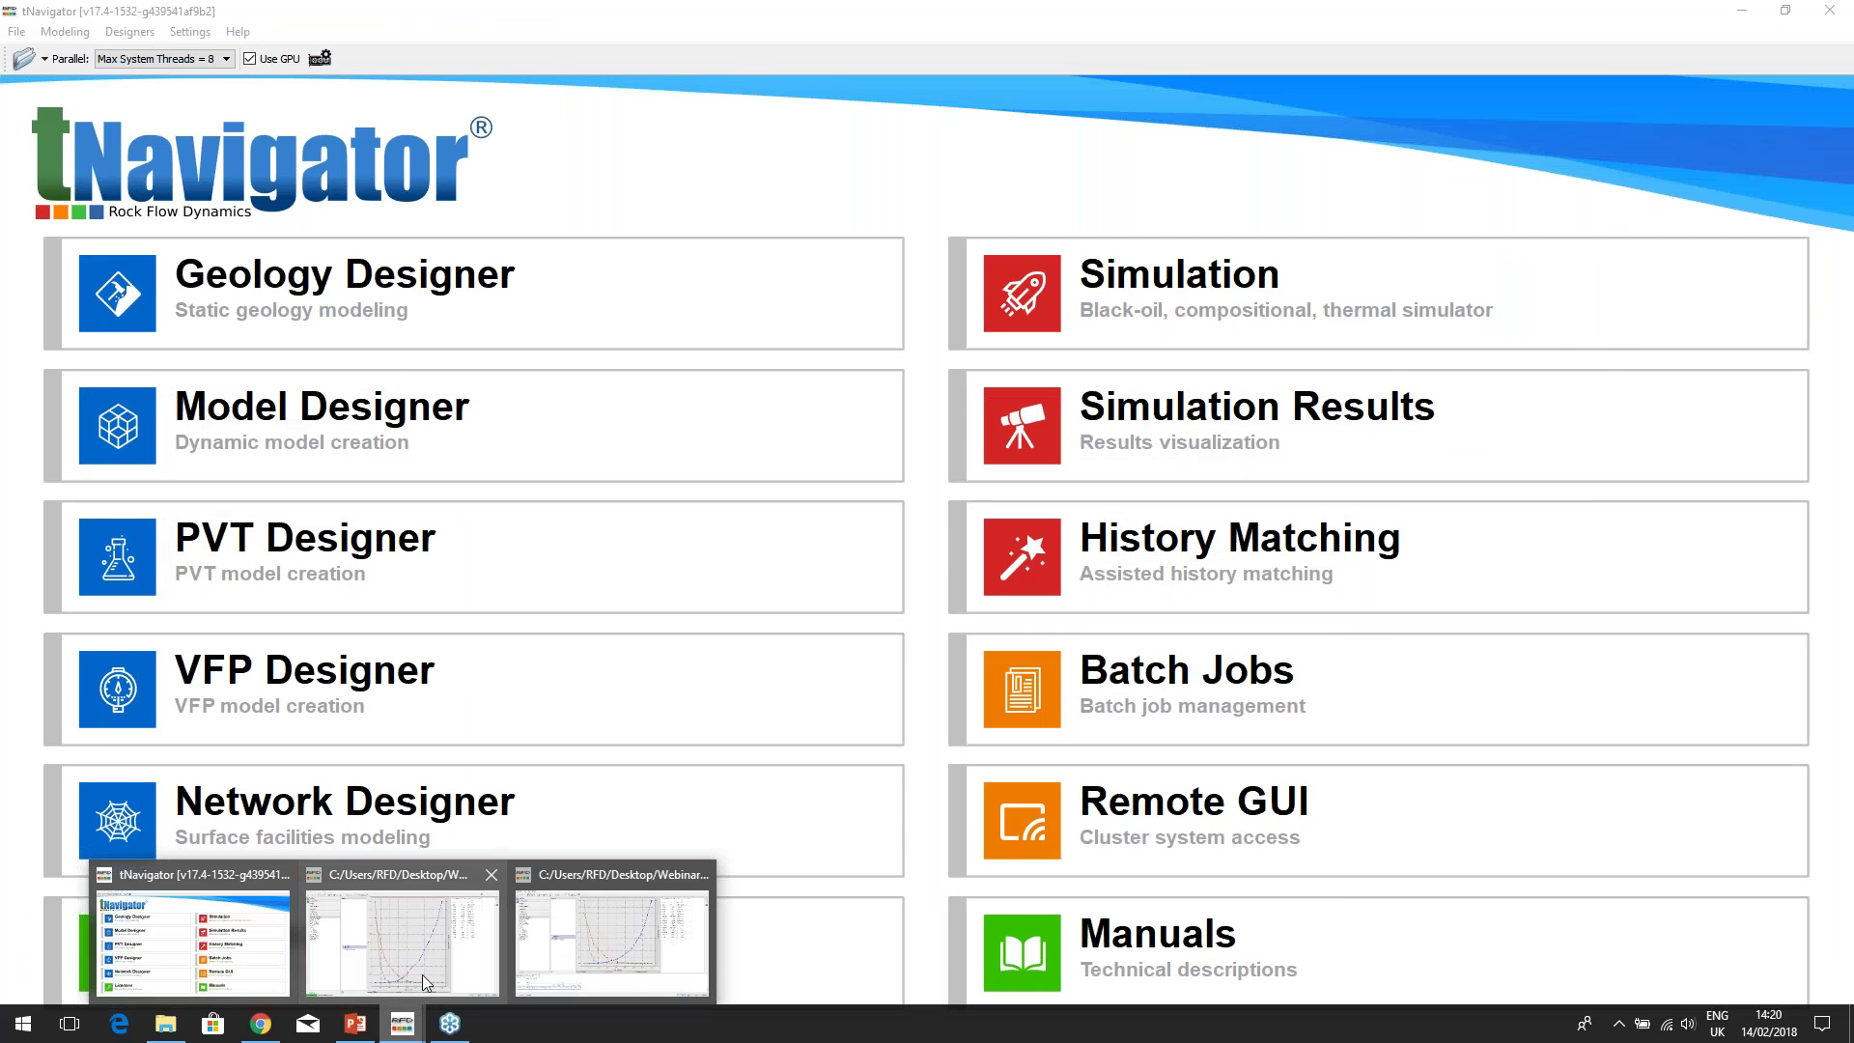
pyautogui.click(426, 981)
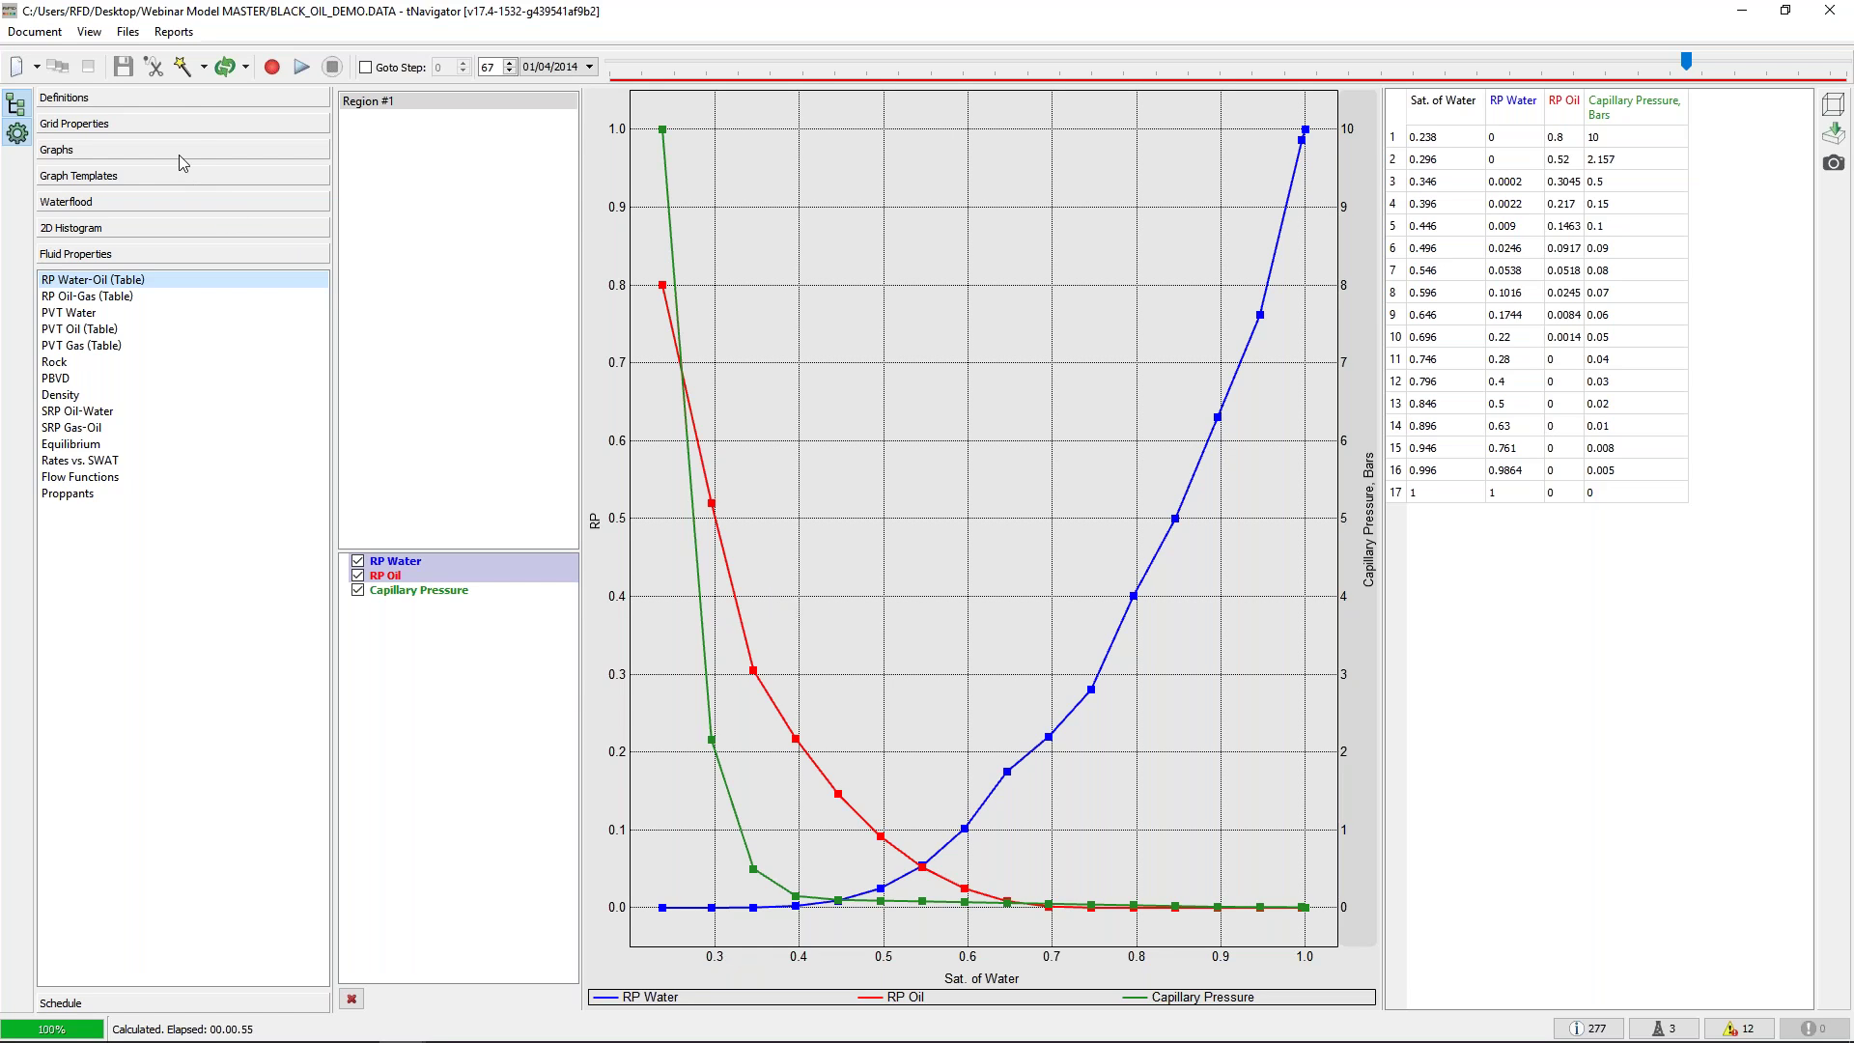
pyautogui.click(225, 70)
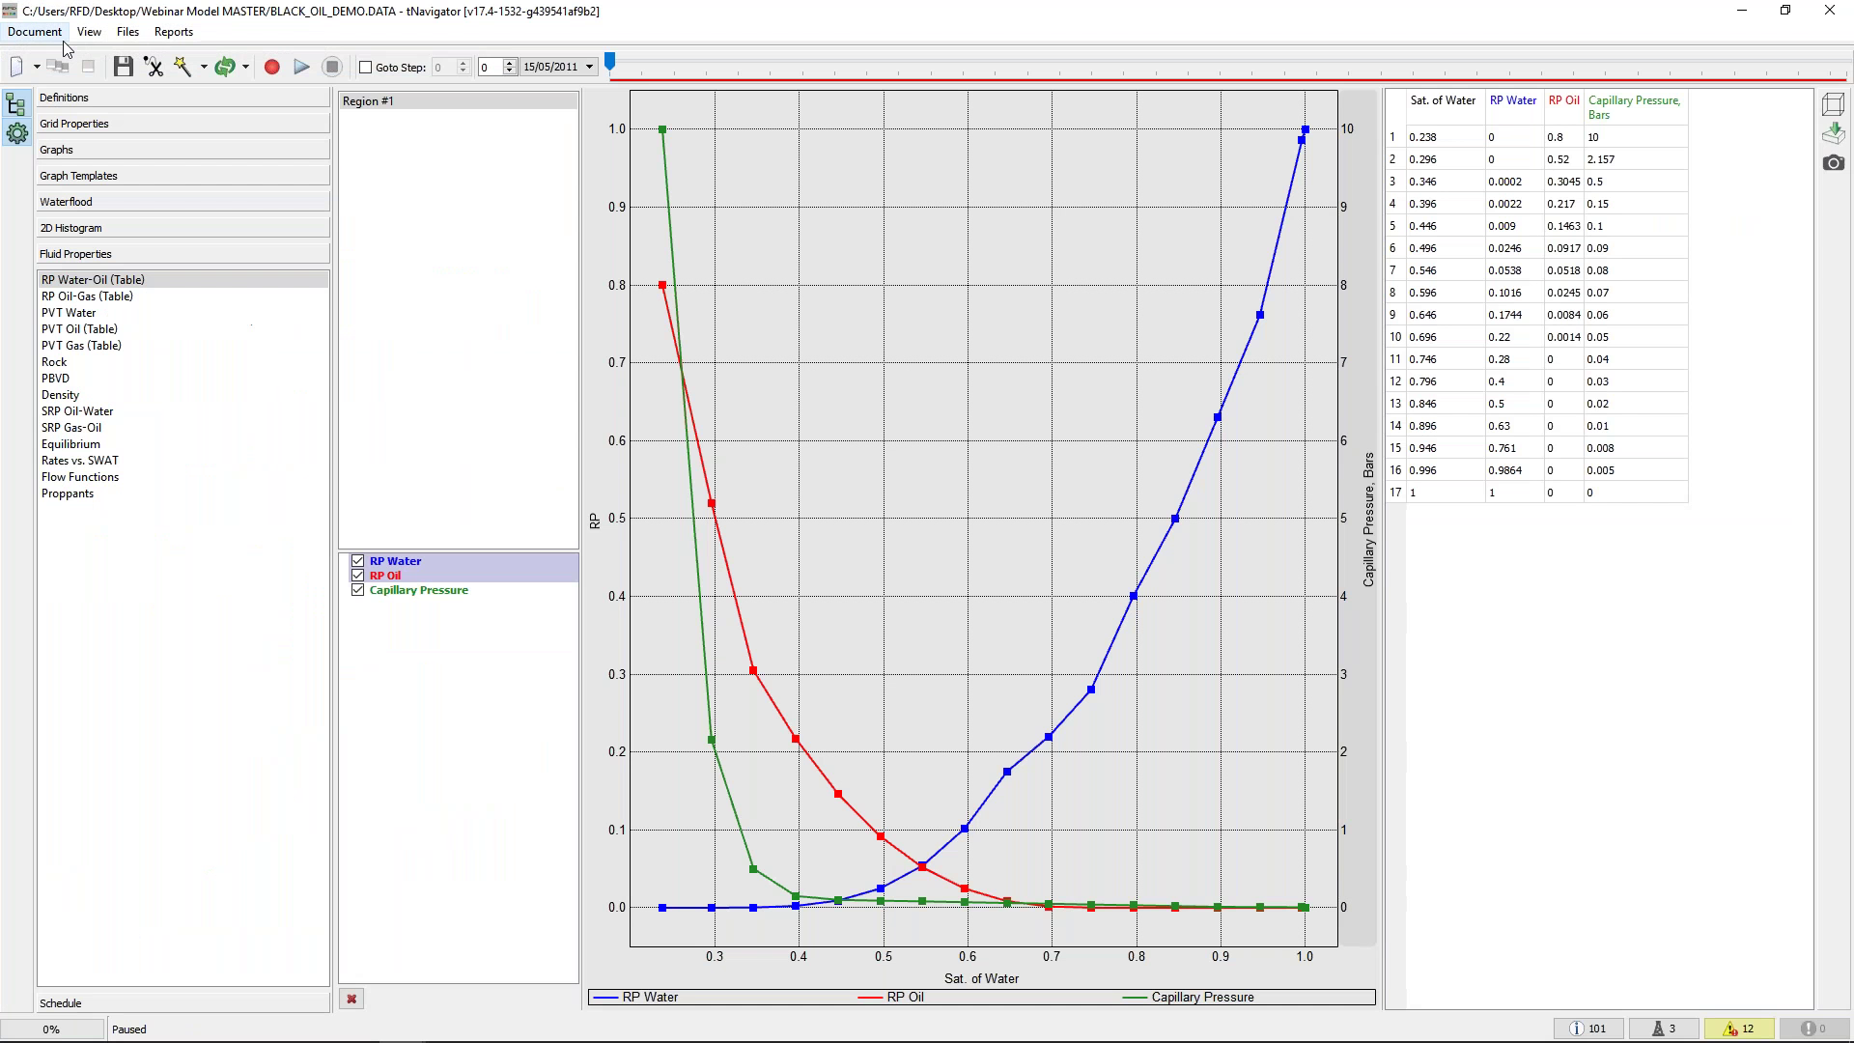
# Start approximating the relative permeabilities with Corey correlations and set the water-oil residual oil saturation SOWCR to 0.3
pyautogui.click(35, 32)
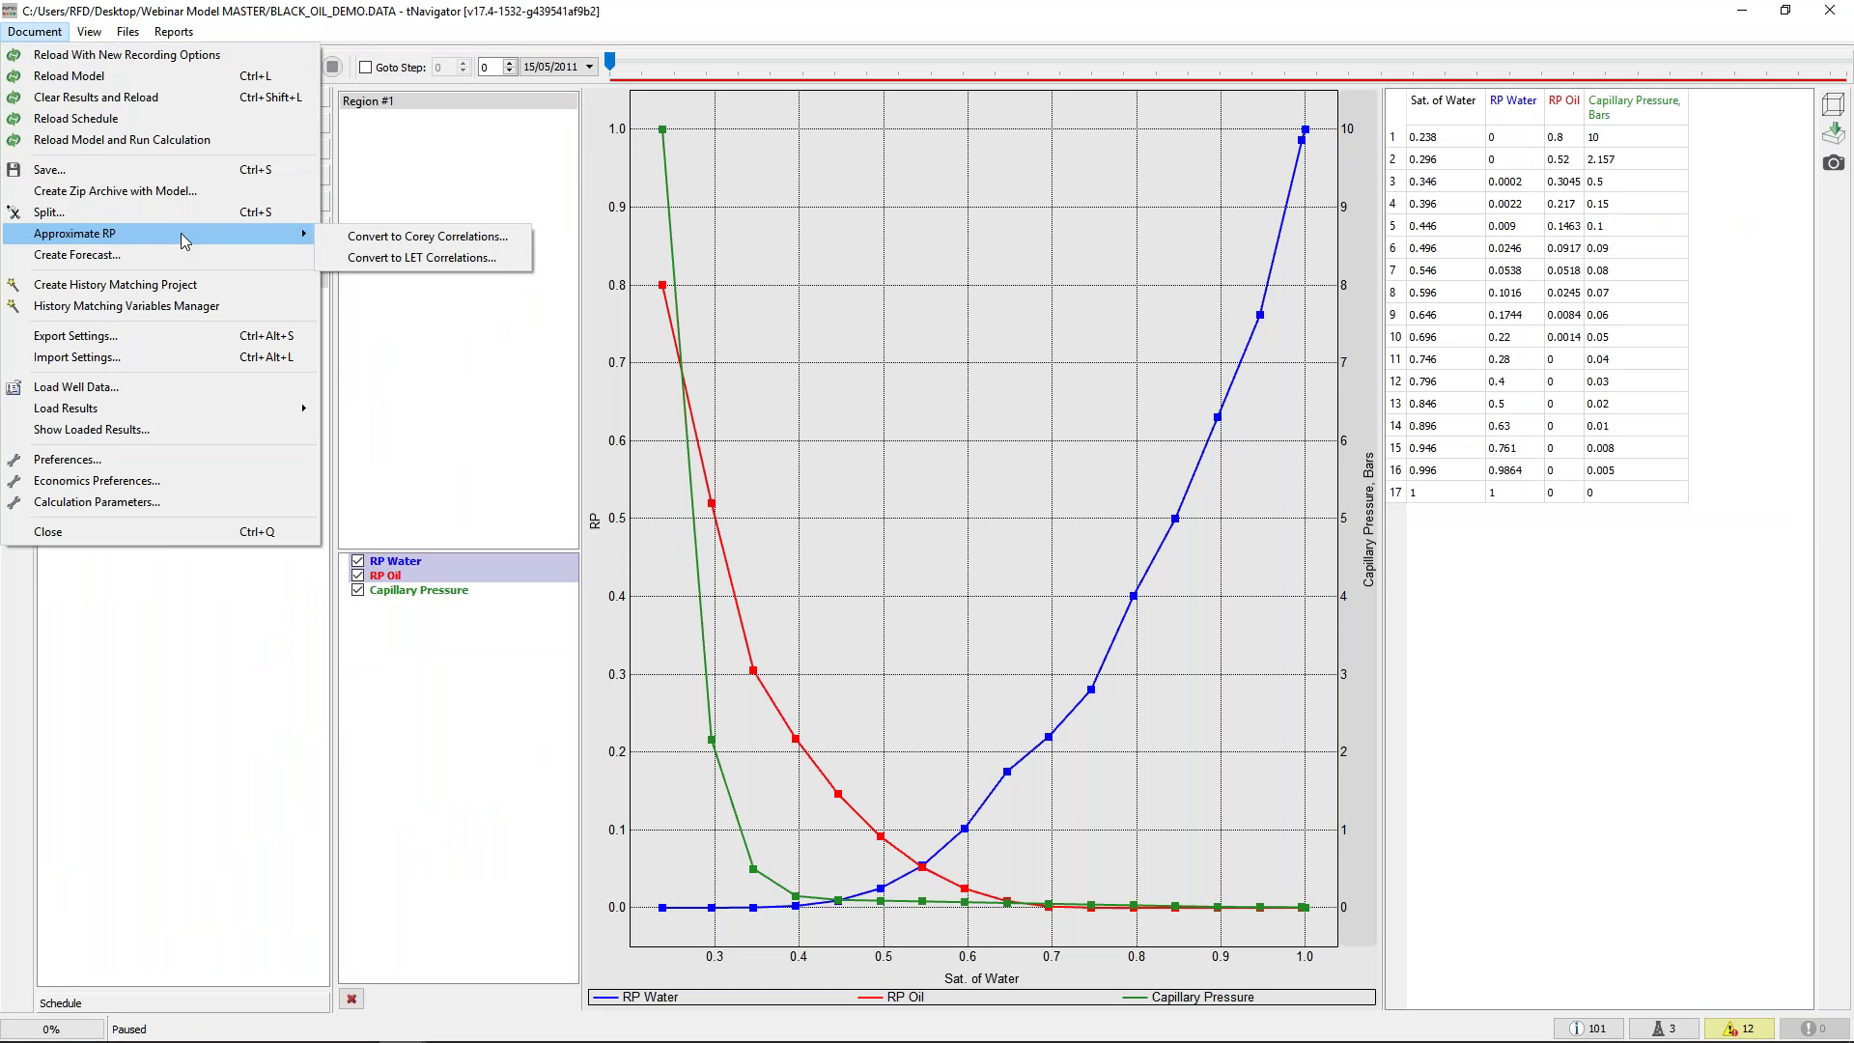
pyautogui.click(475, 247)
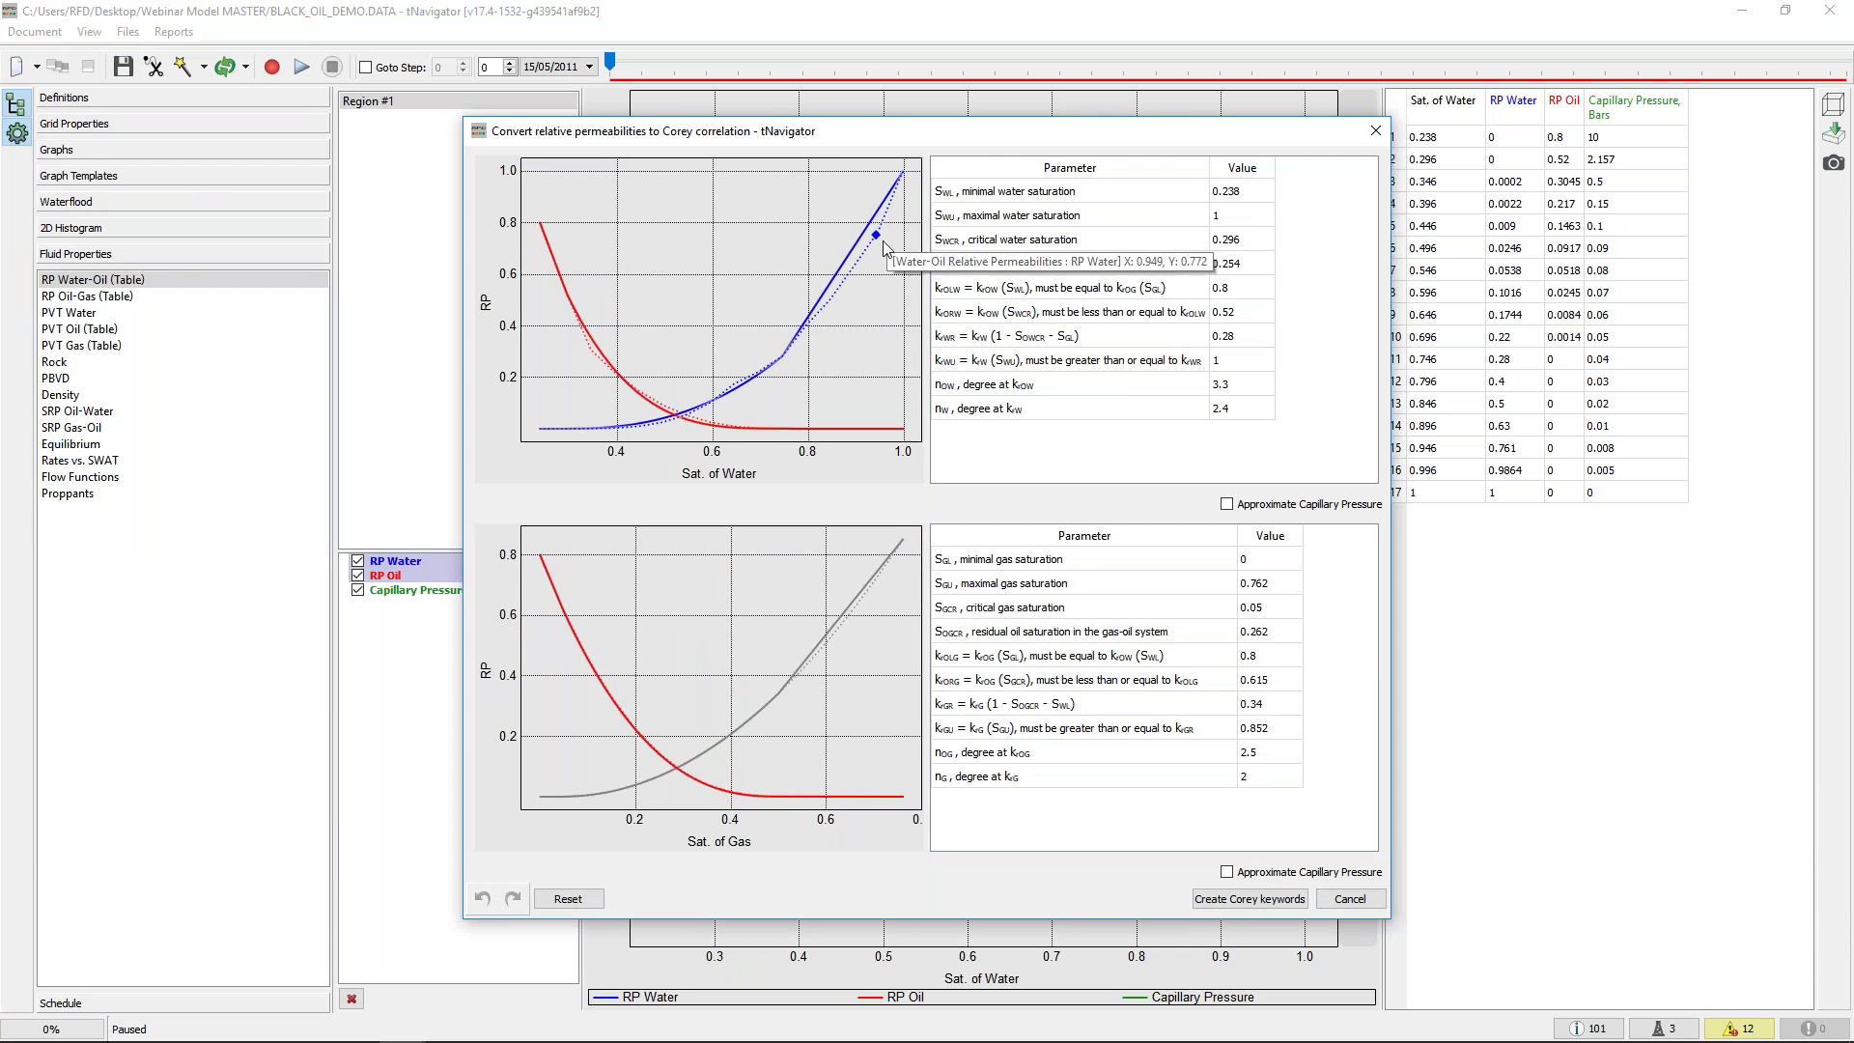
pyautogui.moveTo(870, 266)
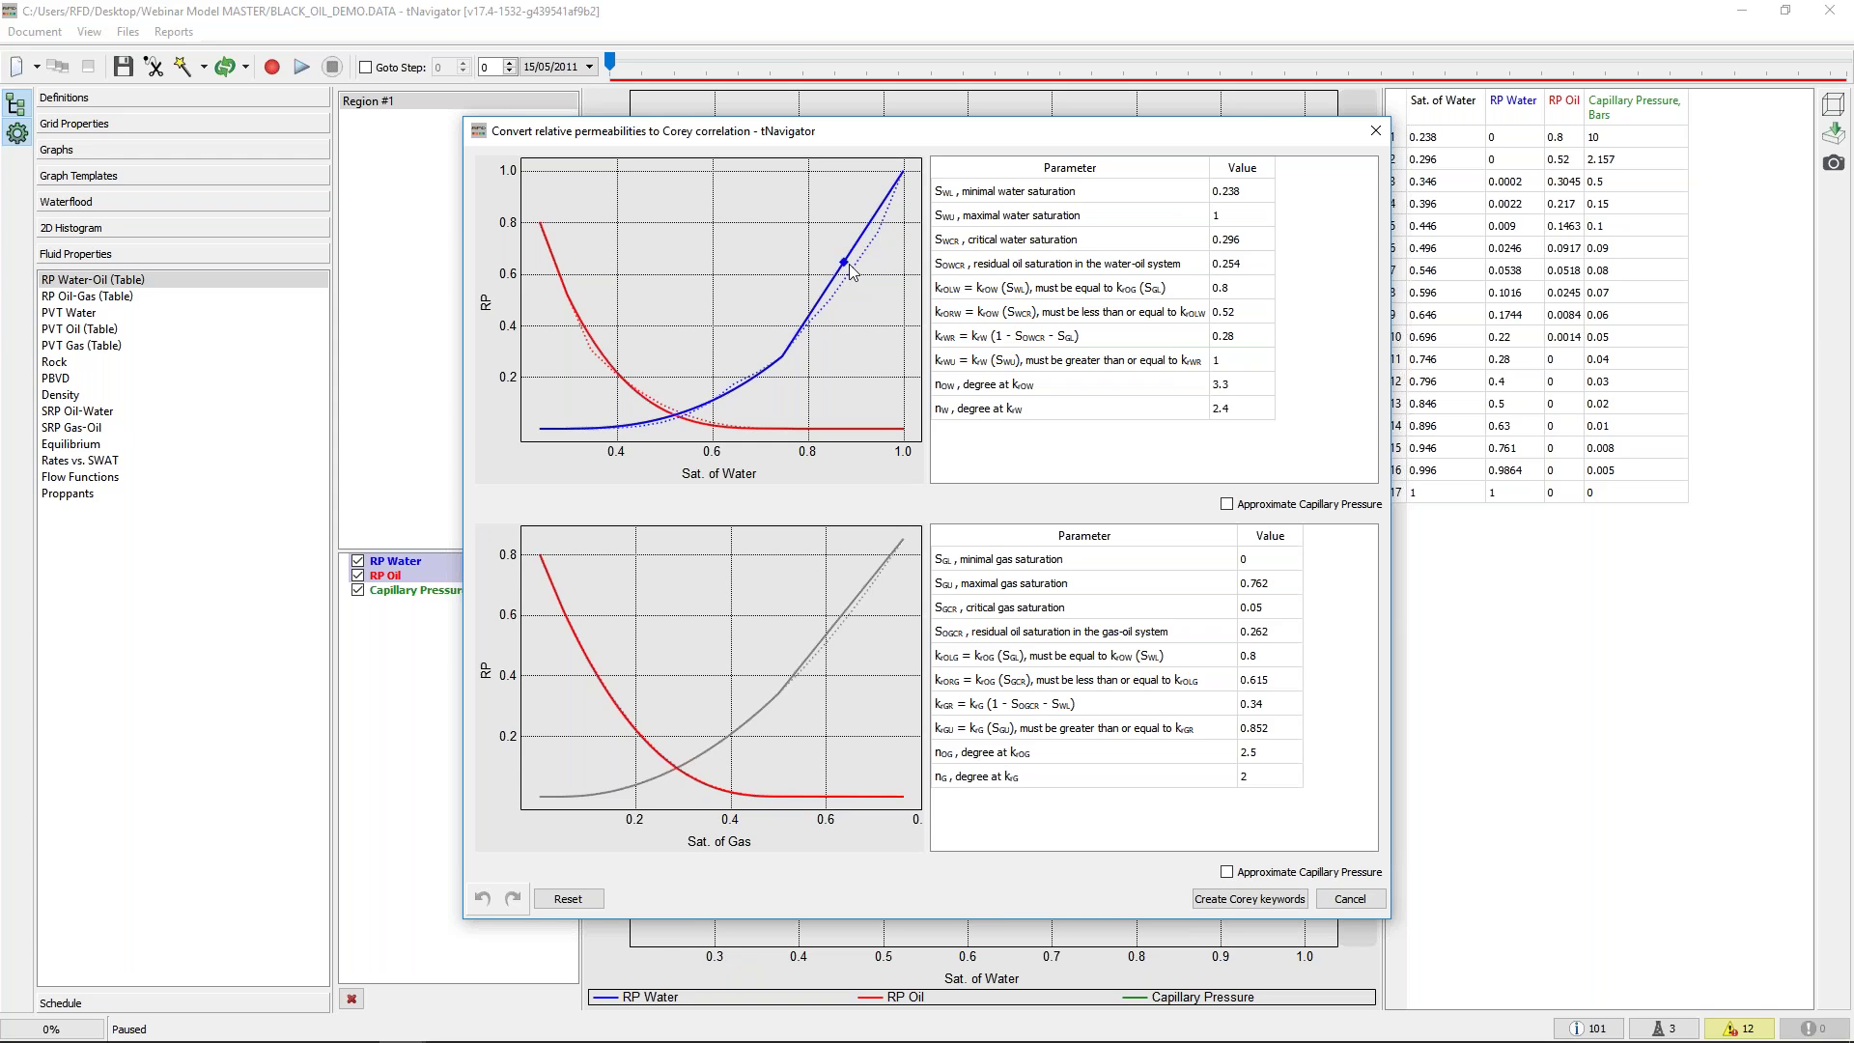
pyautogui.doubleClick(1242, 265)
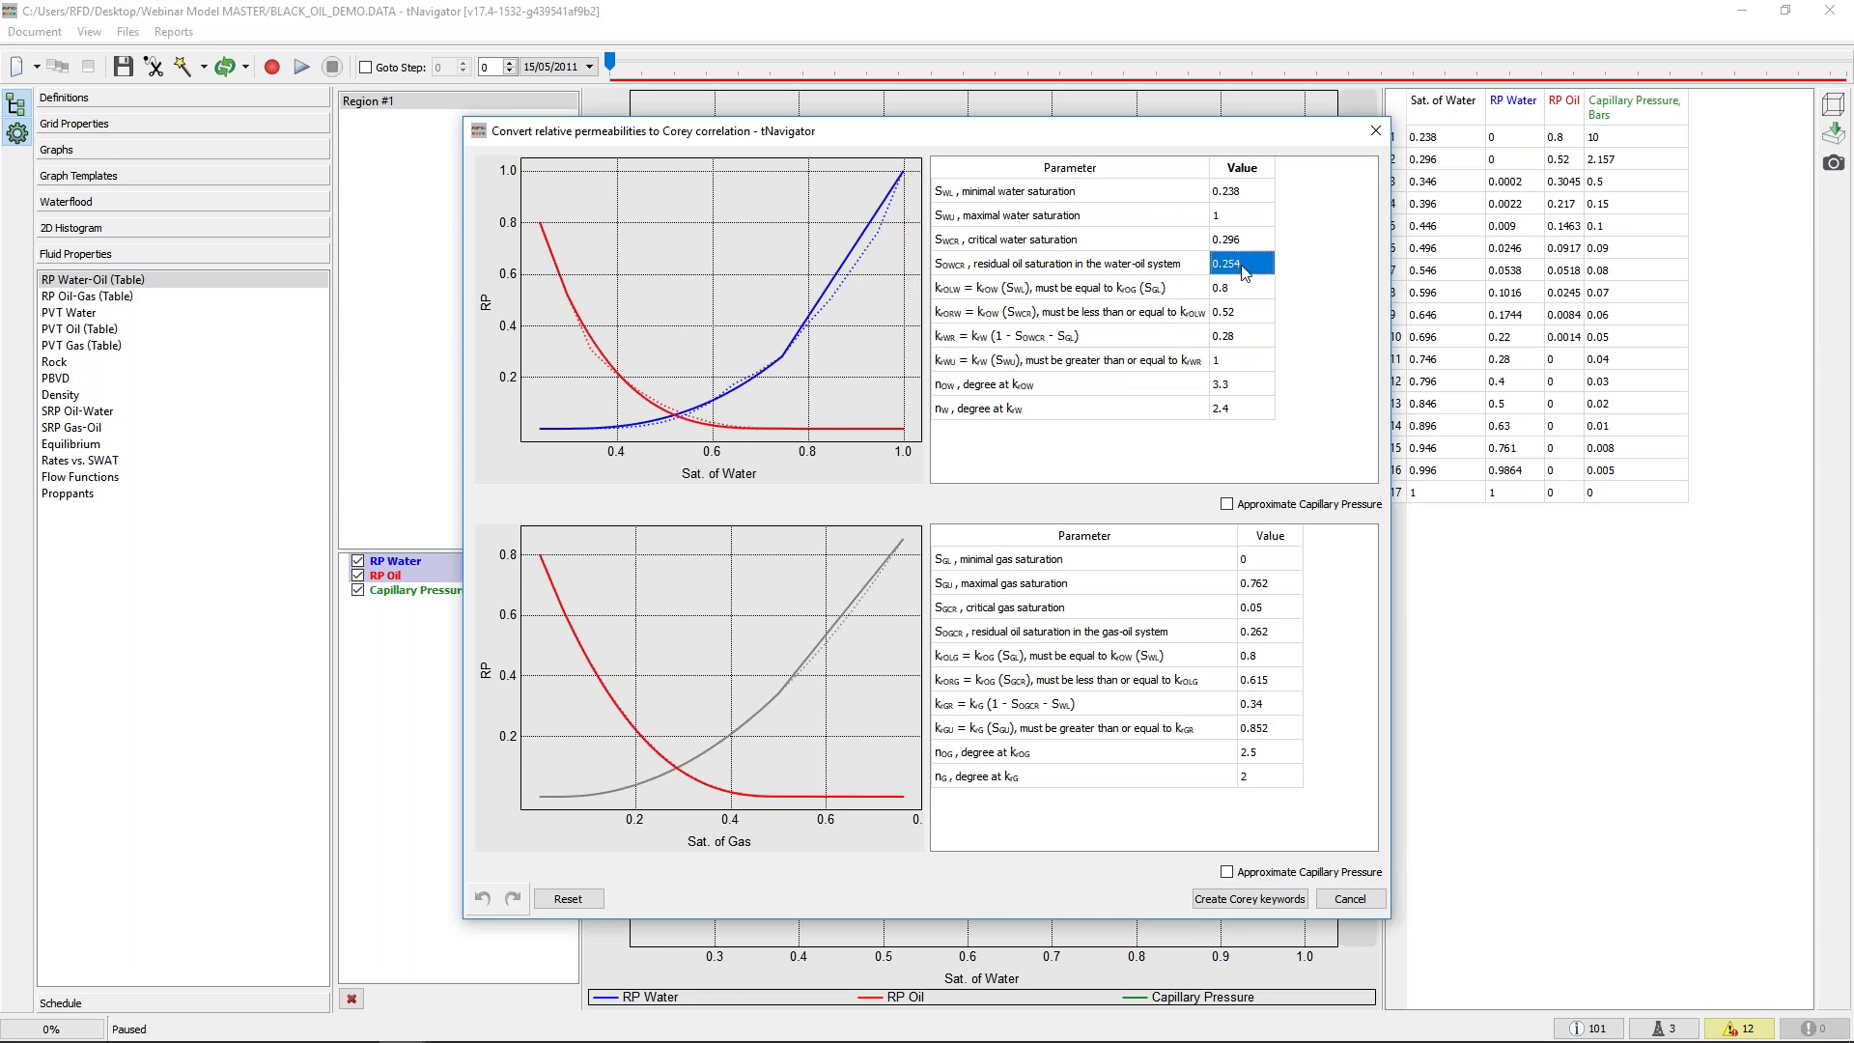
pyautogui.write('0.3')
pyautogui.press('Return')
# Set the water-oil Corey parameters krORW to 0.4, krWR to 0.2, and both degrees nOW and nW to 5
pyautogui.click(1244, 313)
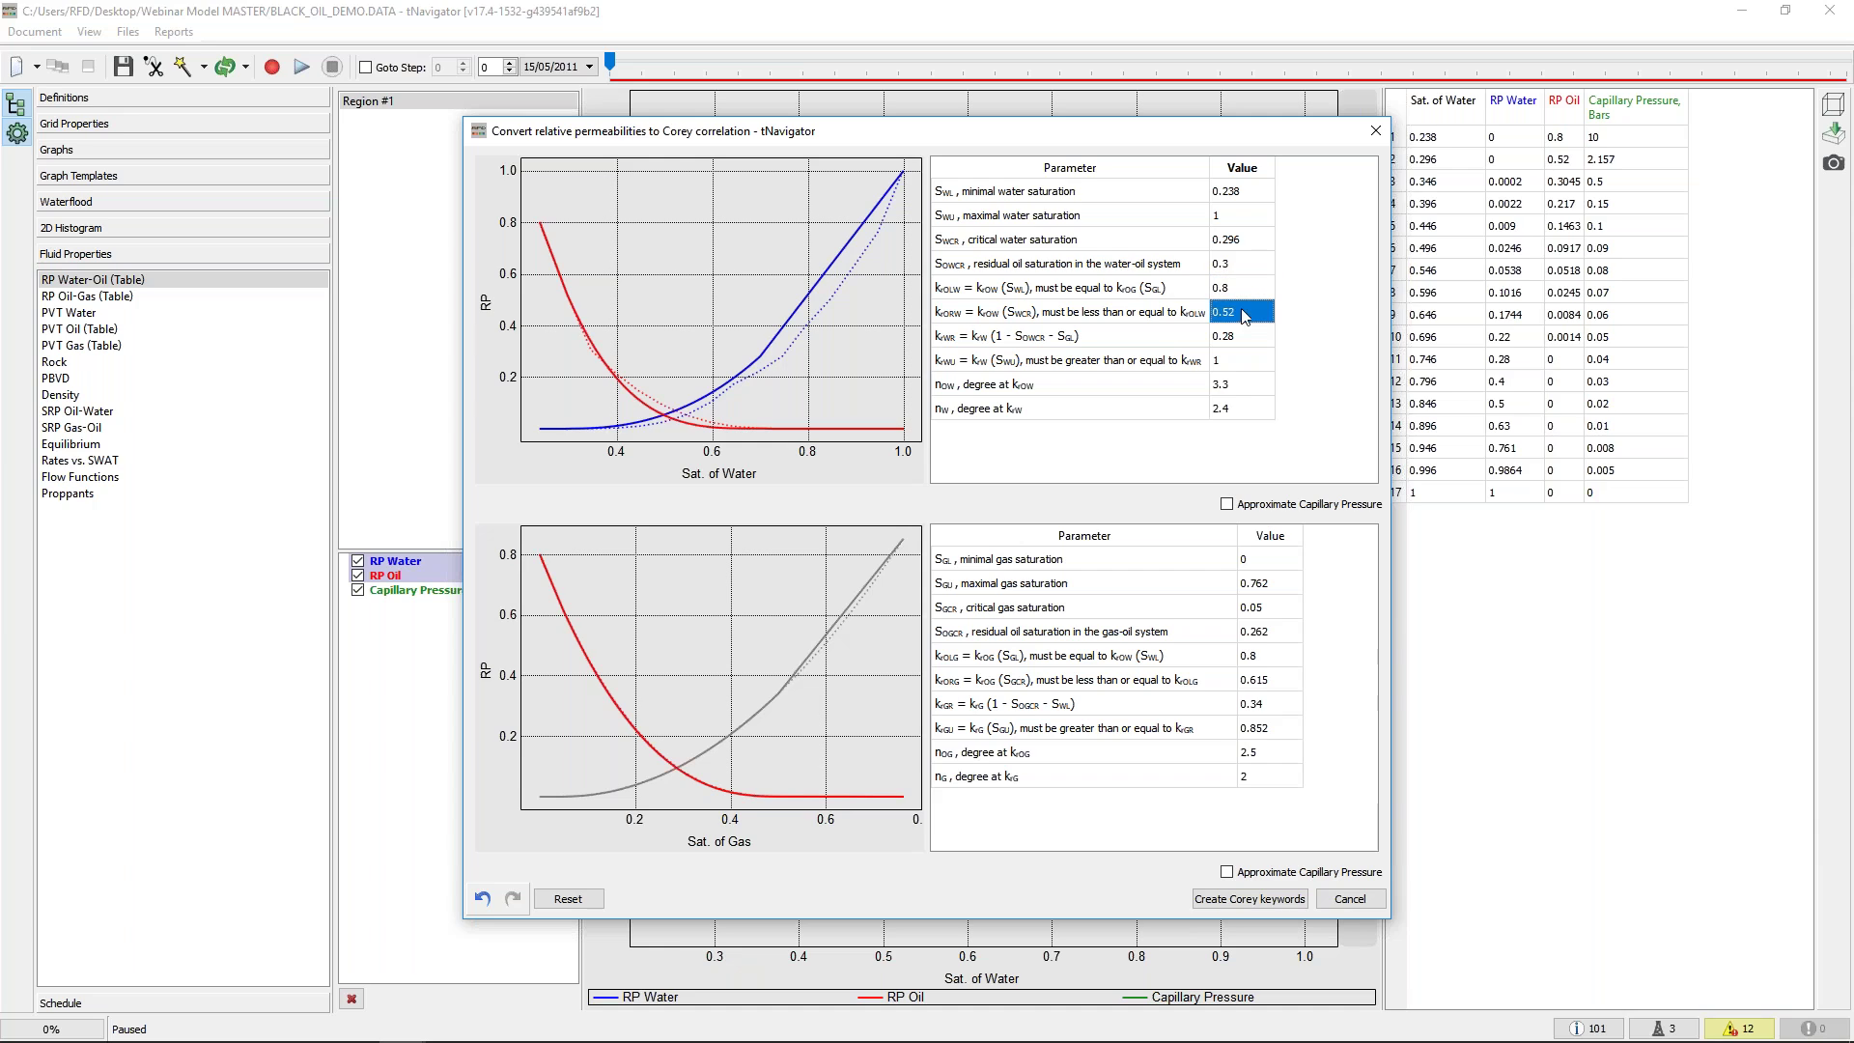
pyautogui.doubleClick(1242, 311)
pyautogui.write('0.4')
pyautogui.doubleClick(1244, 336)
pyautogui.write('0')
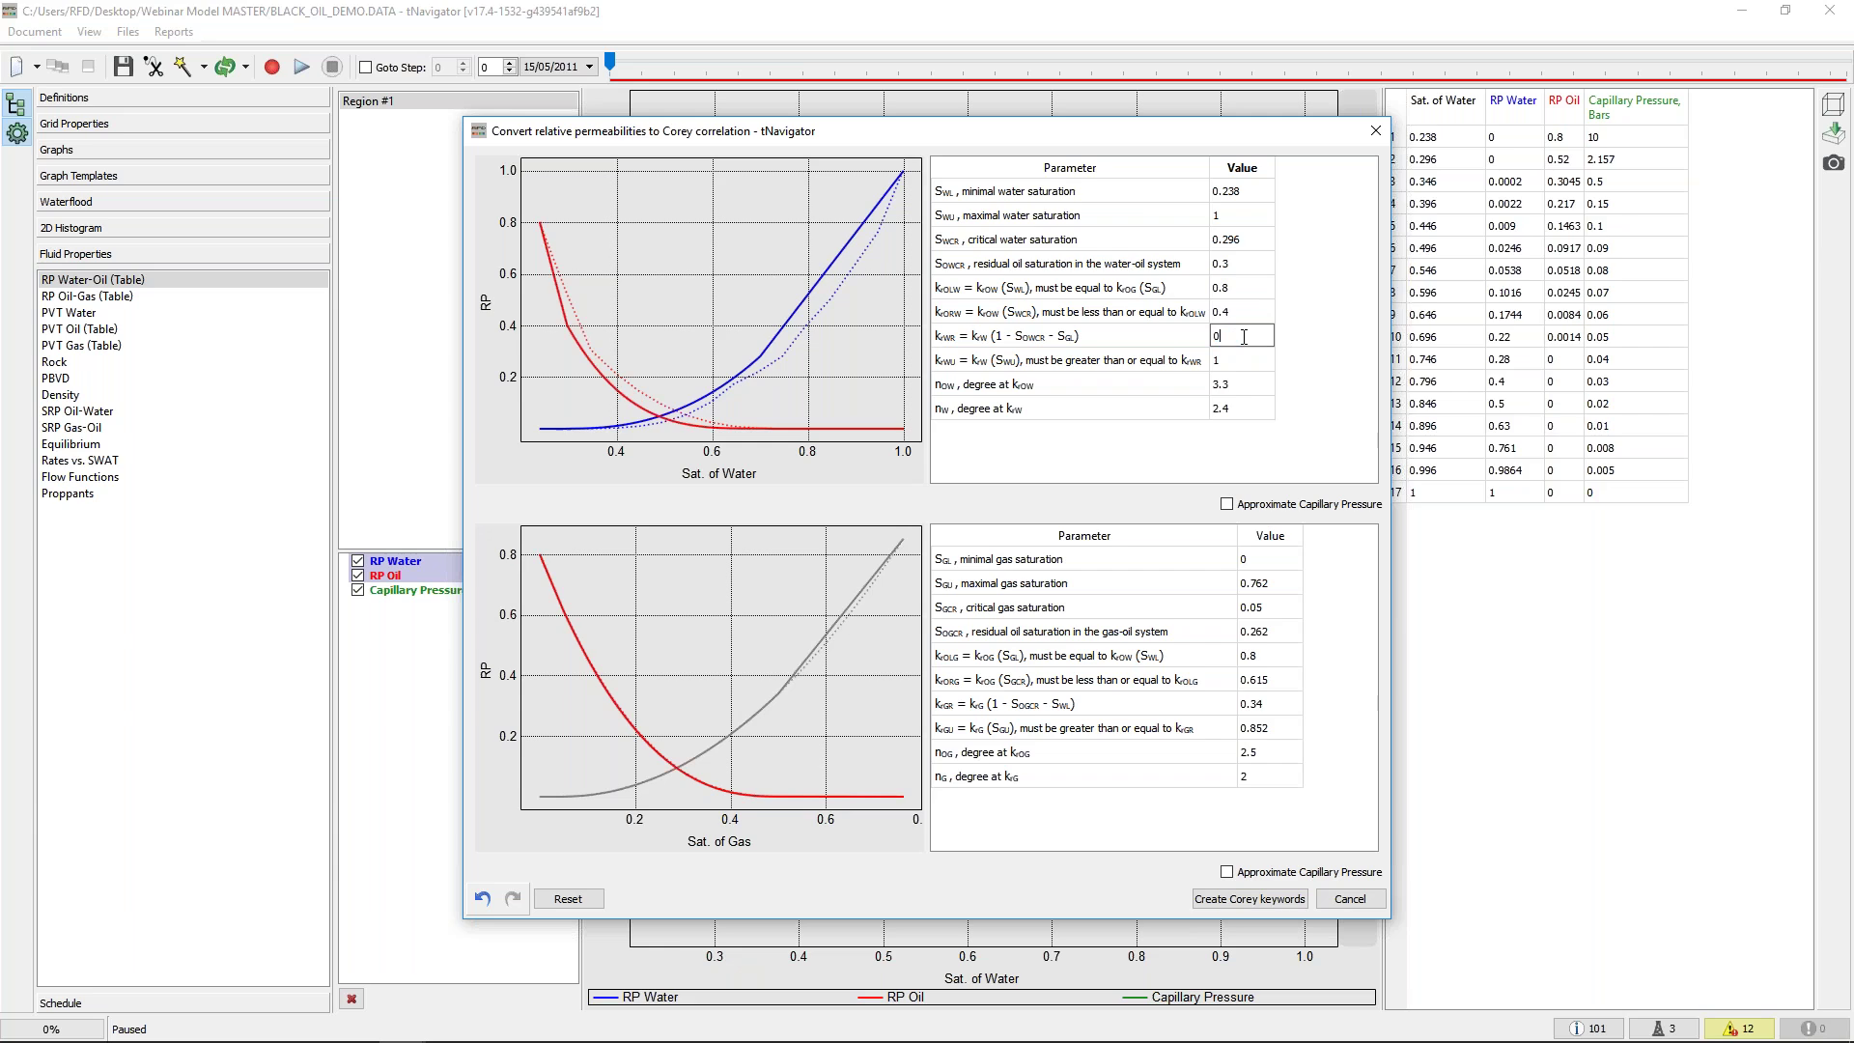
pyautogui.press('Tab')
pyautogui.press('Tab')
pyautogui.write('5')
pyautogui.press('Tab')
pyautogui.write('5')
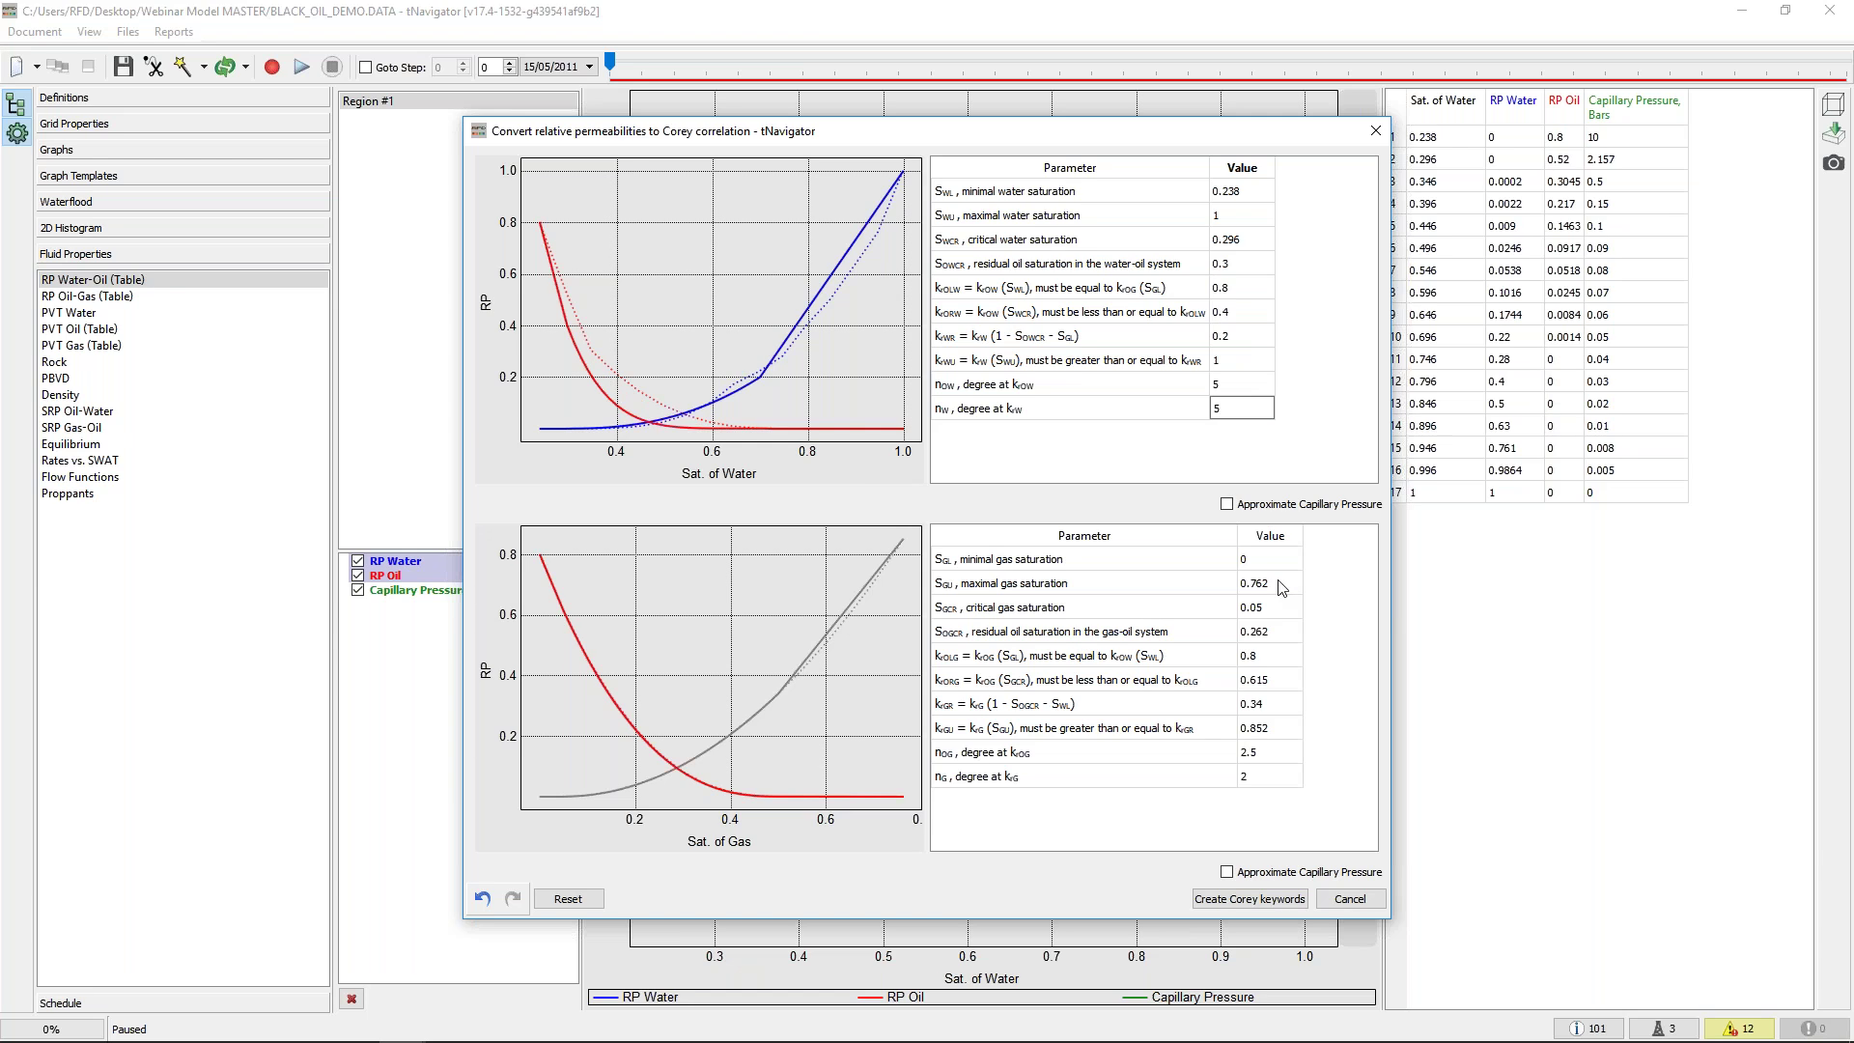
# Set the gas-oil Corey parameters: residual oil saturation SOGCR to 0.2 and krGR to 0.5
pyautogui.doubleClick(1265, 637)
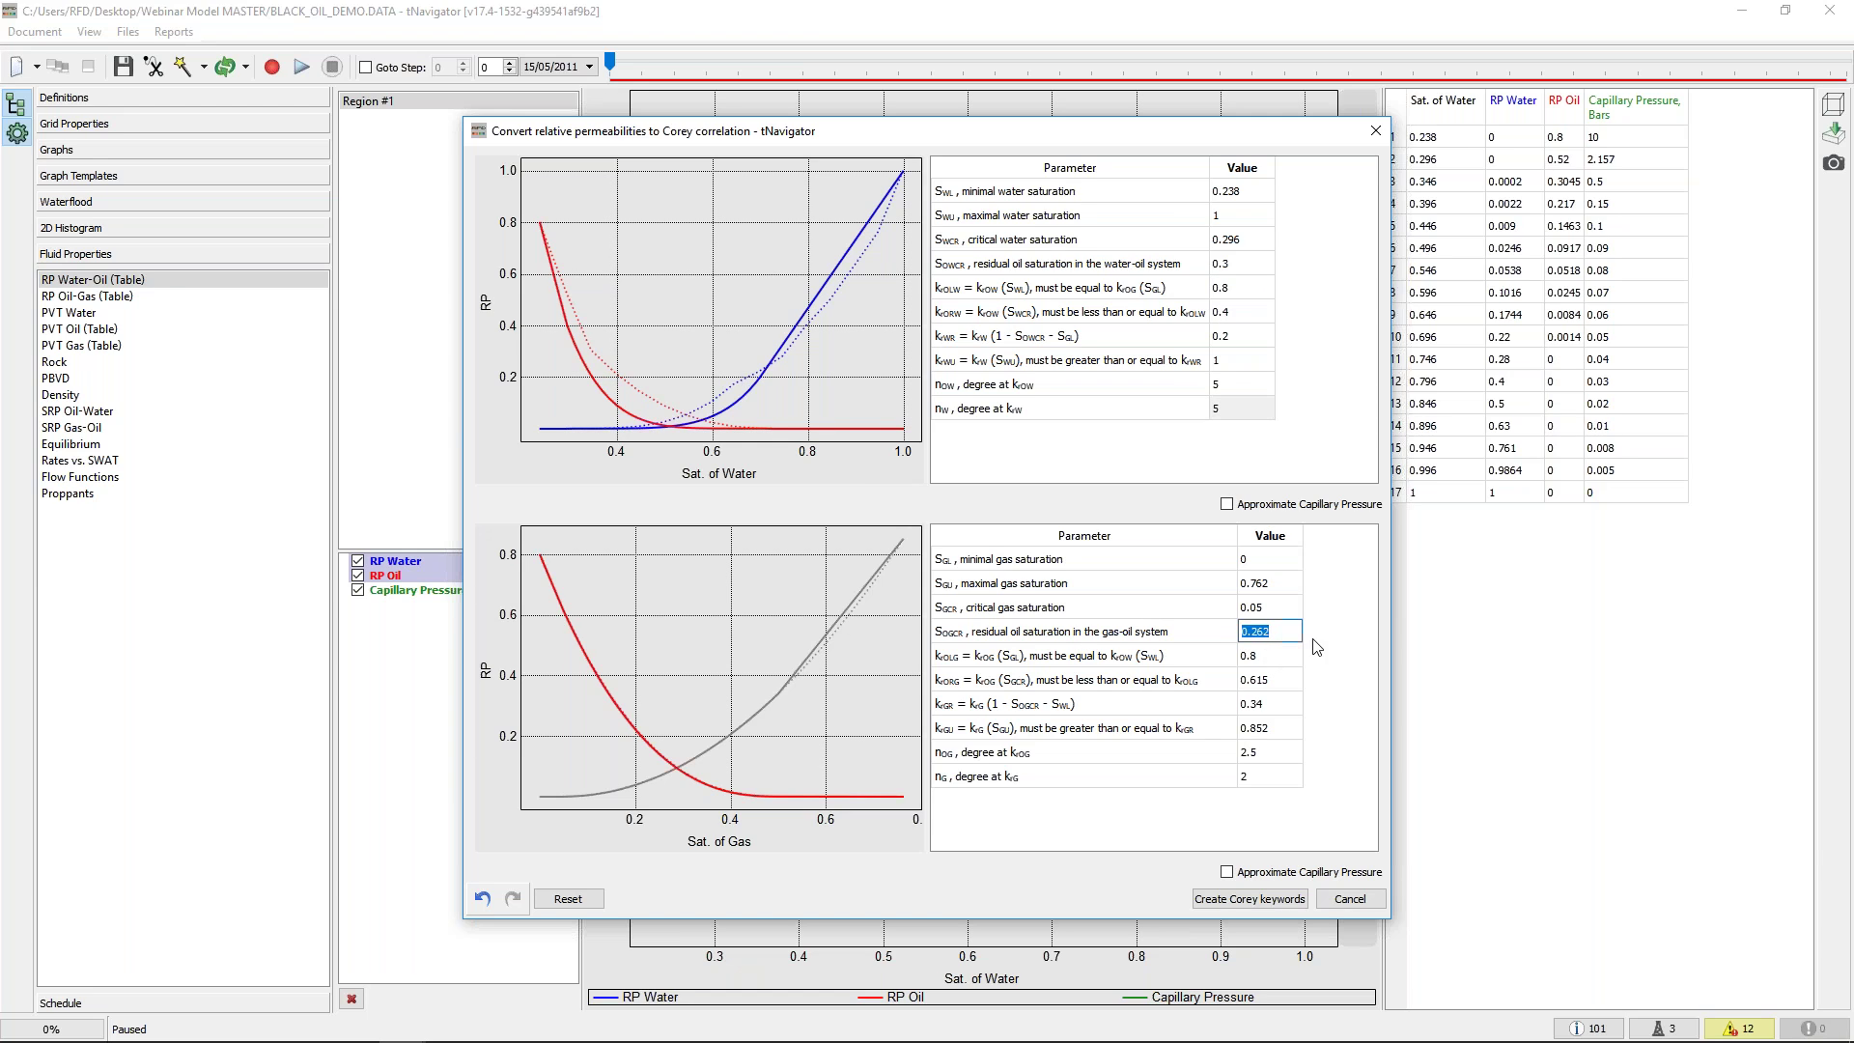
pyautogui.write('0.2')
pyautogui.doubleClick(1276, 704)
pyautogui.write('0.')
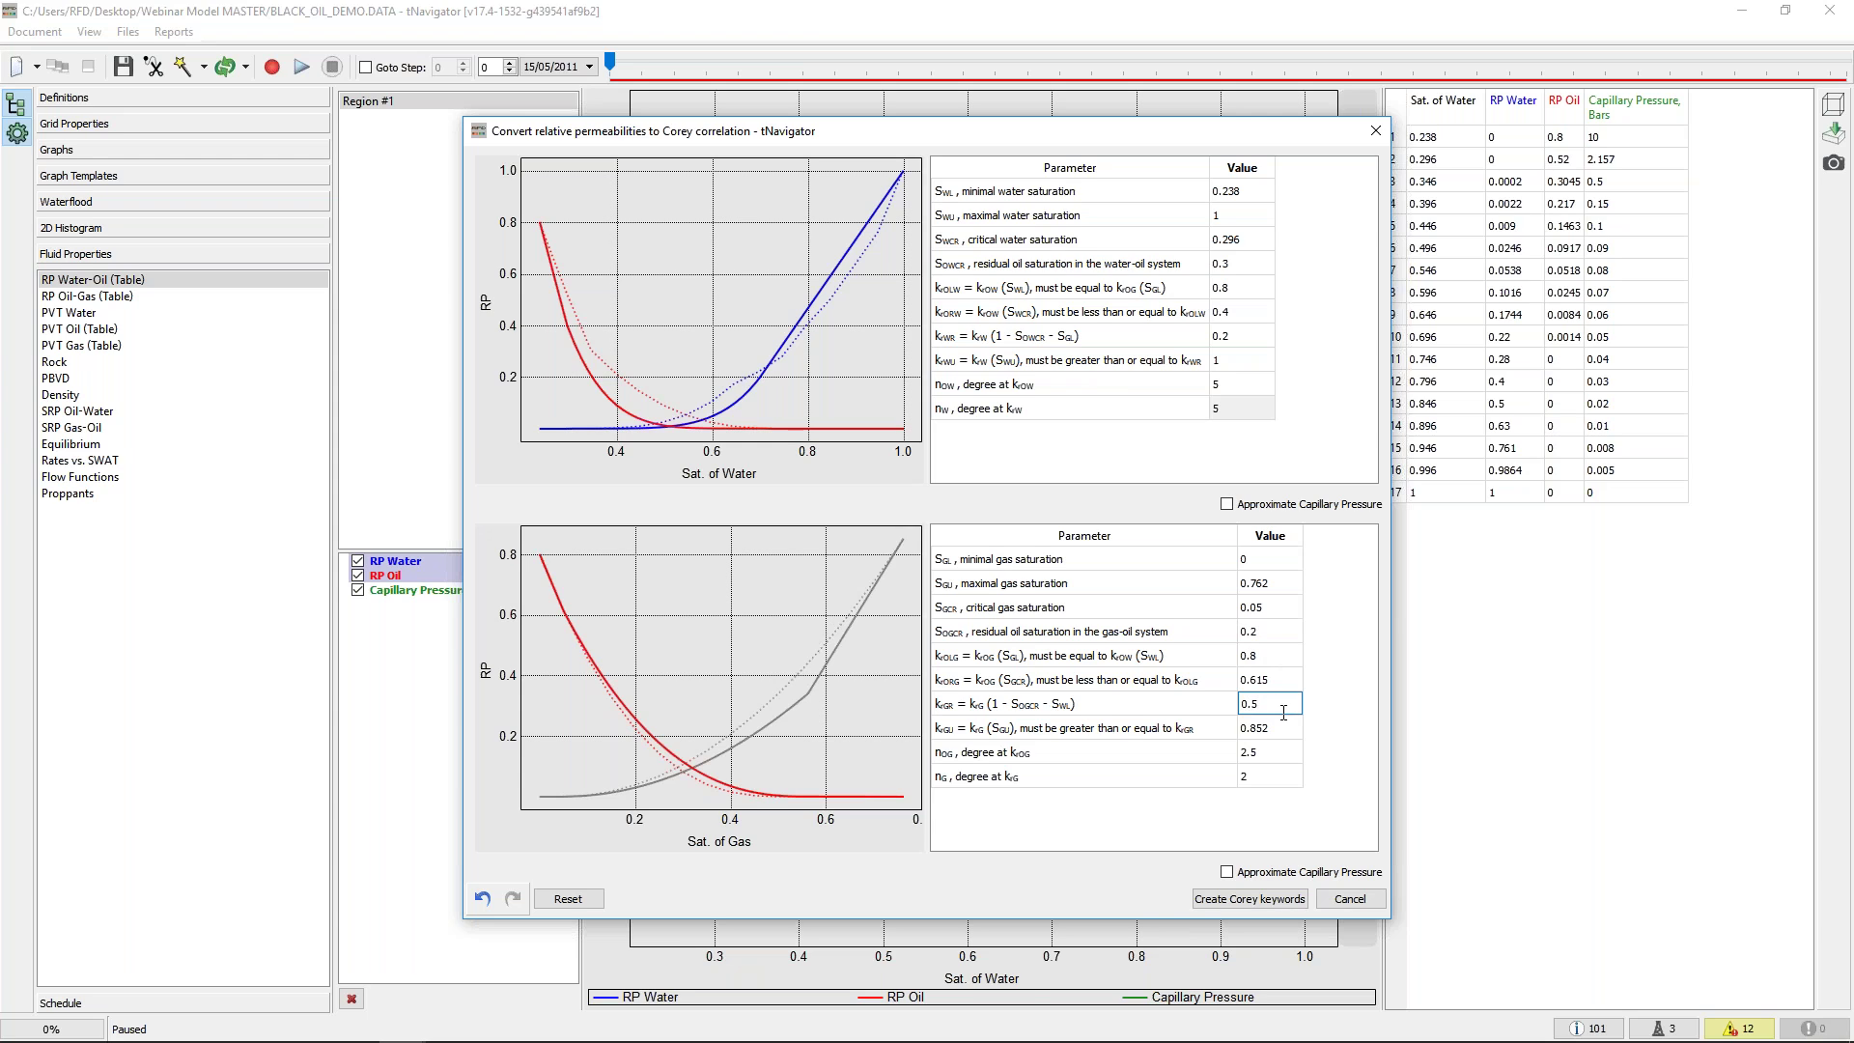
pyautogui.click(1318, 725)
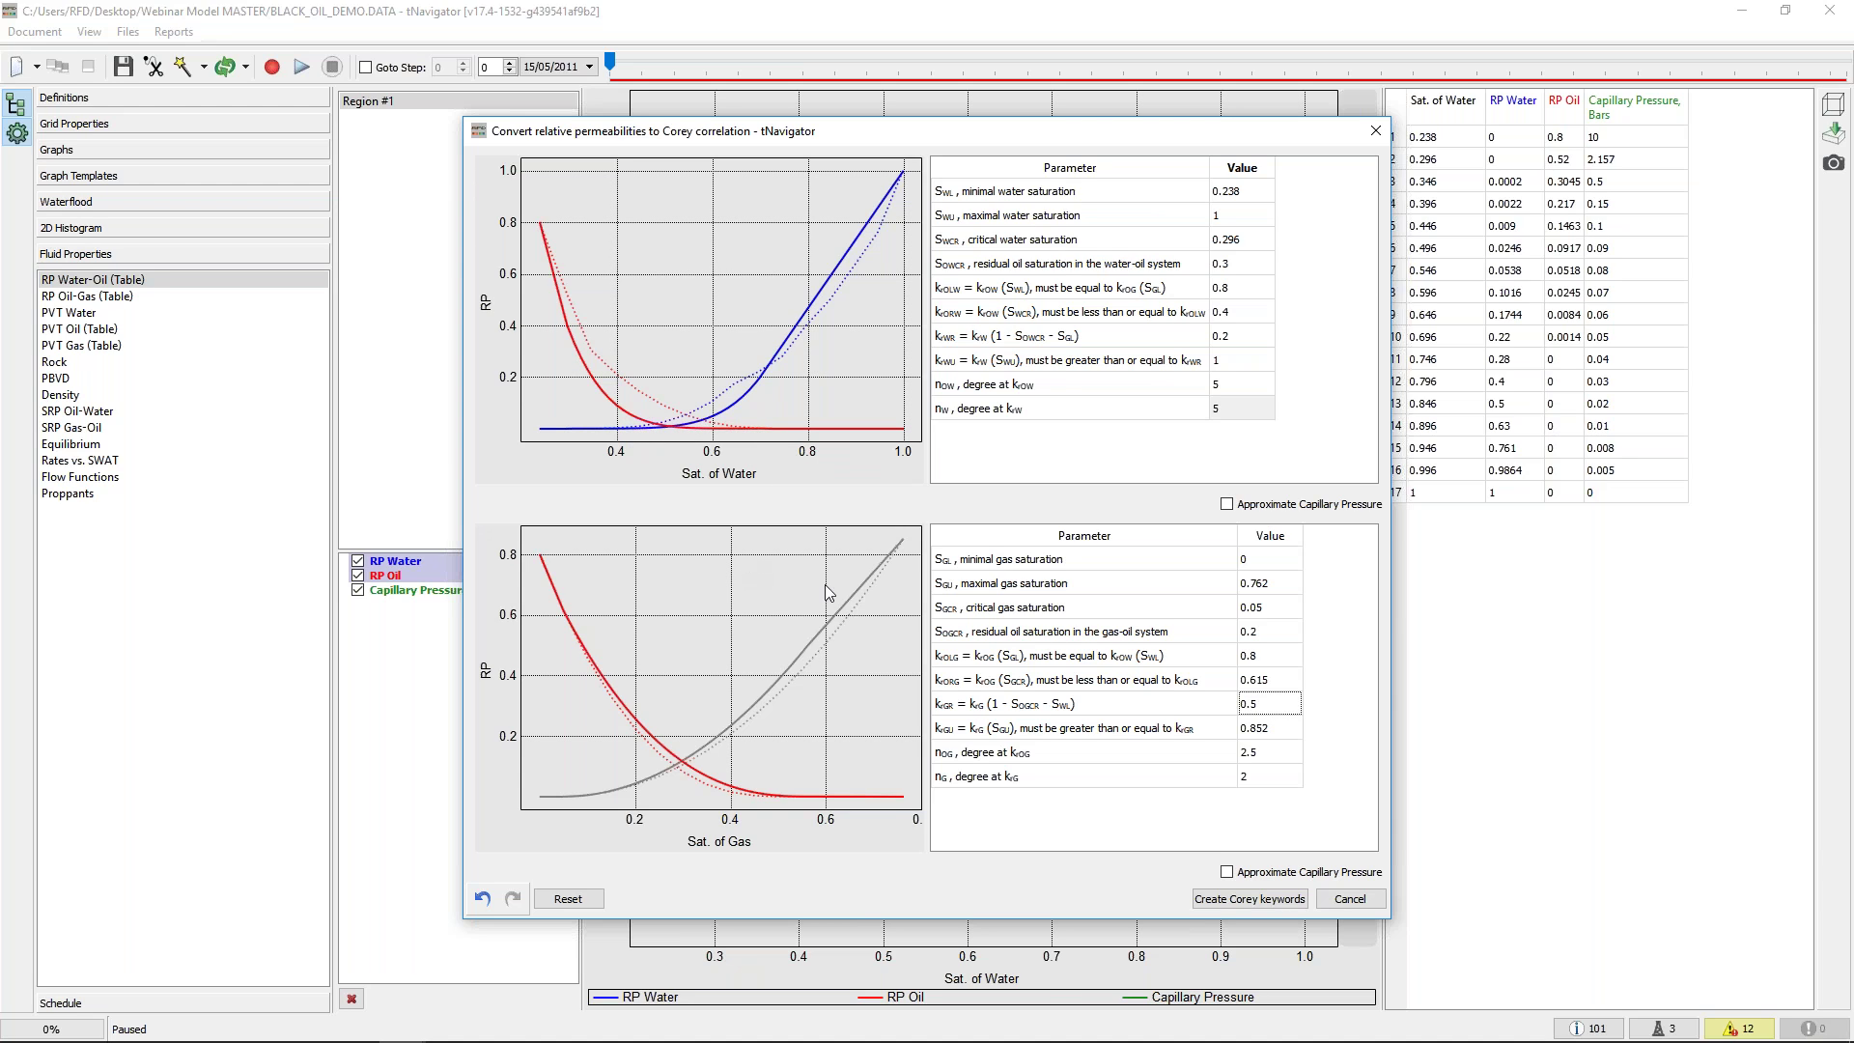
# Create the Corey keywords, continue with the model reload and remove the old computation results
pyautogui.click(1263, 906)
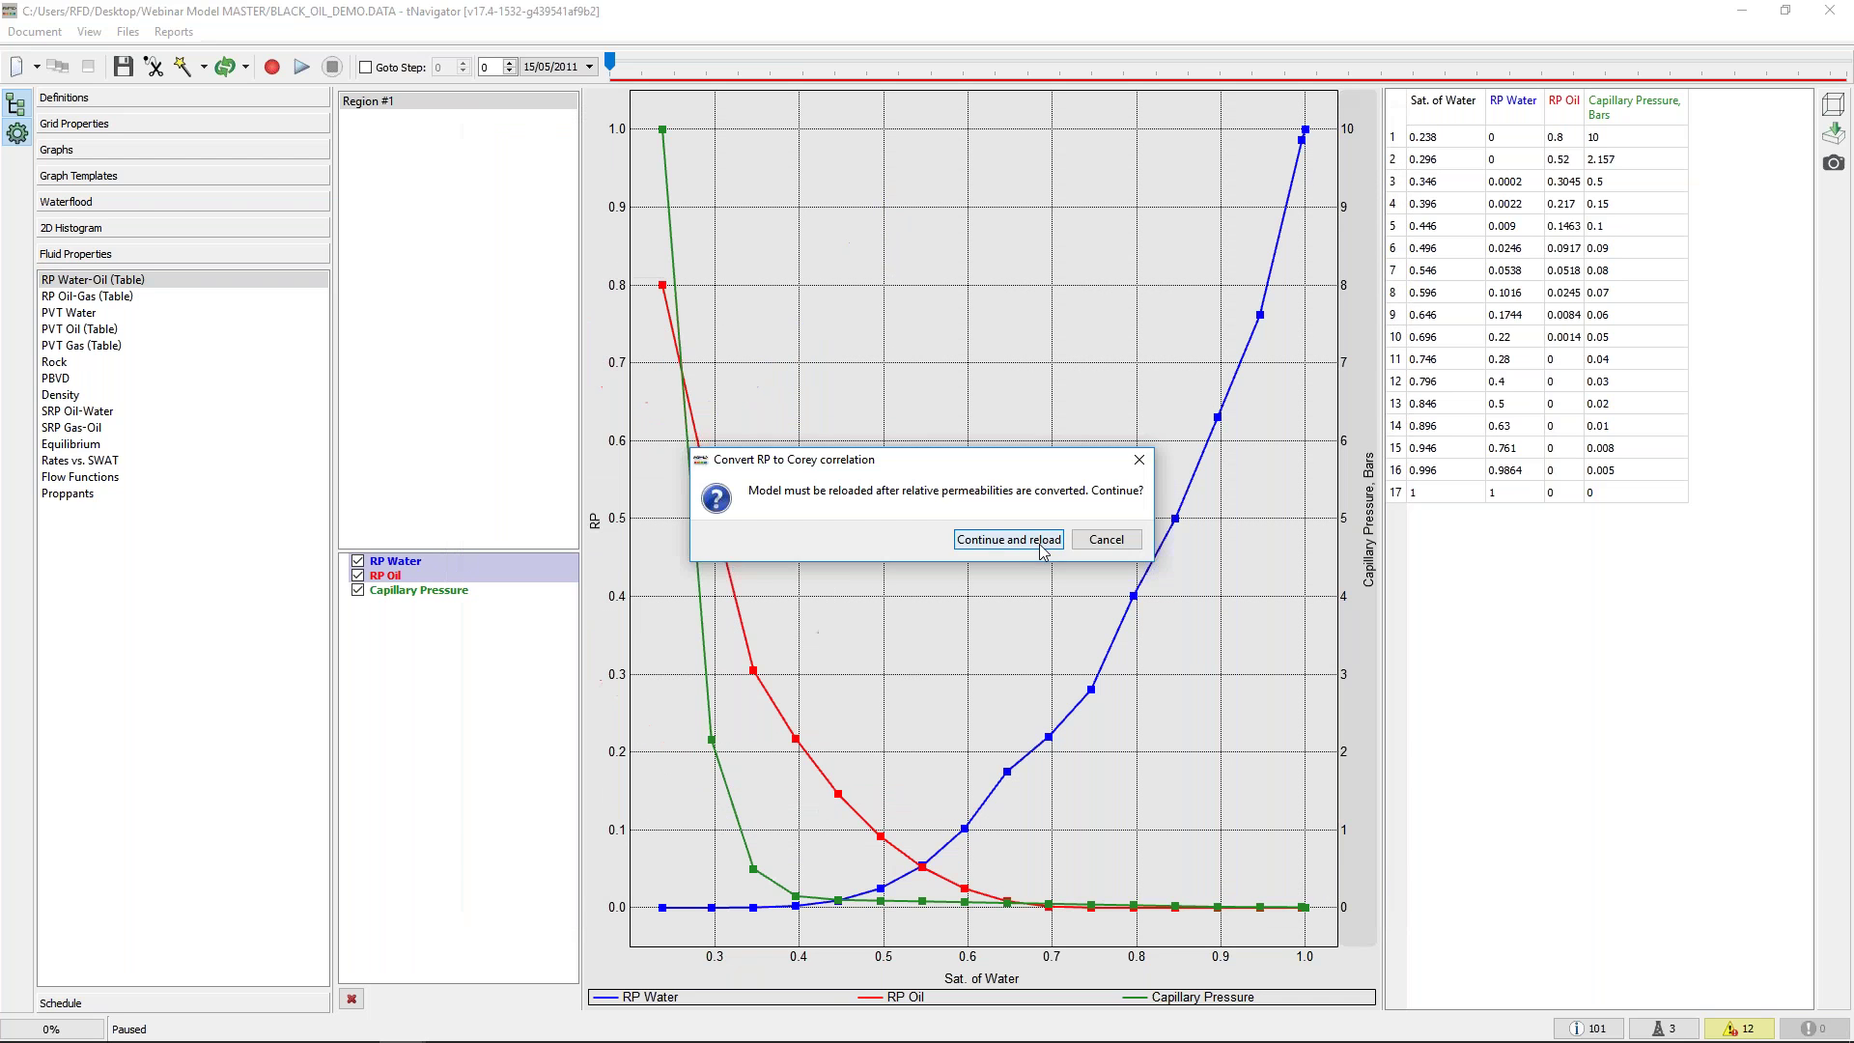
pyautogui.click(1004, 538)
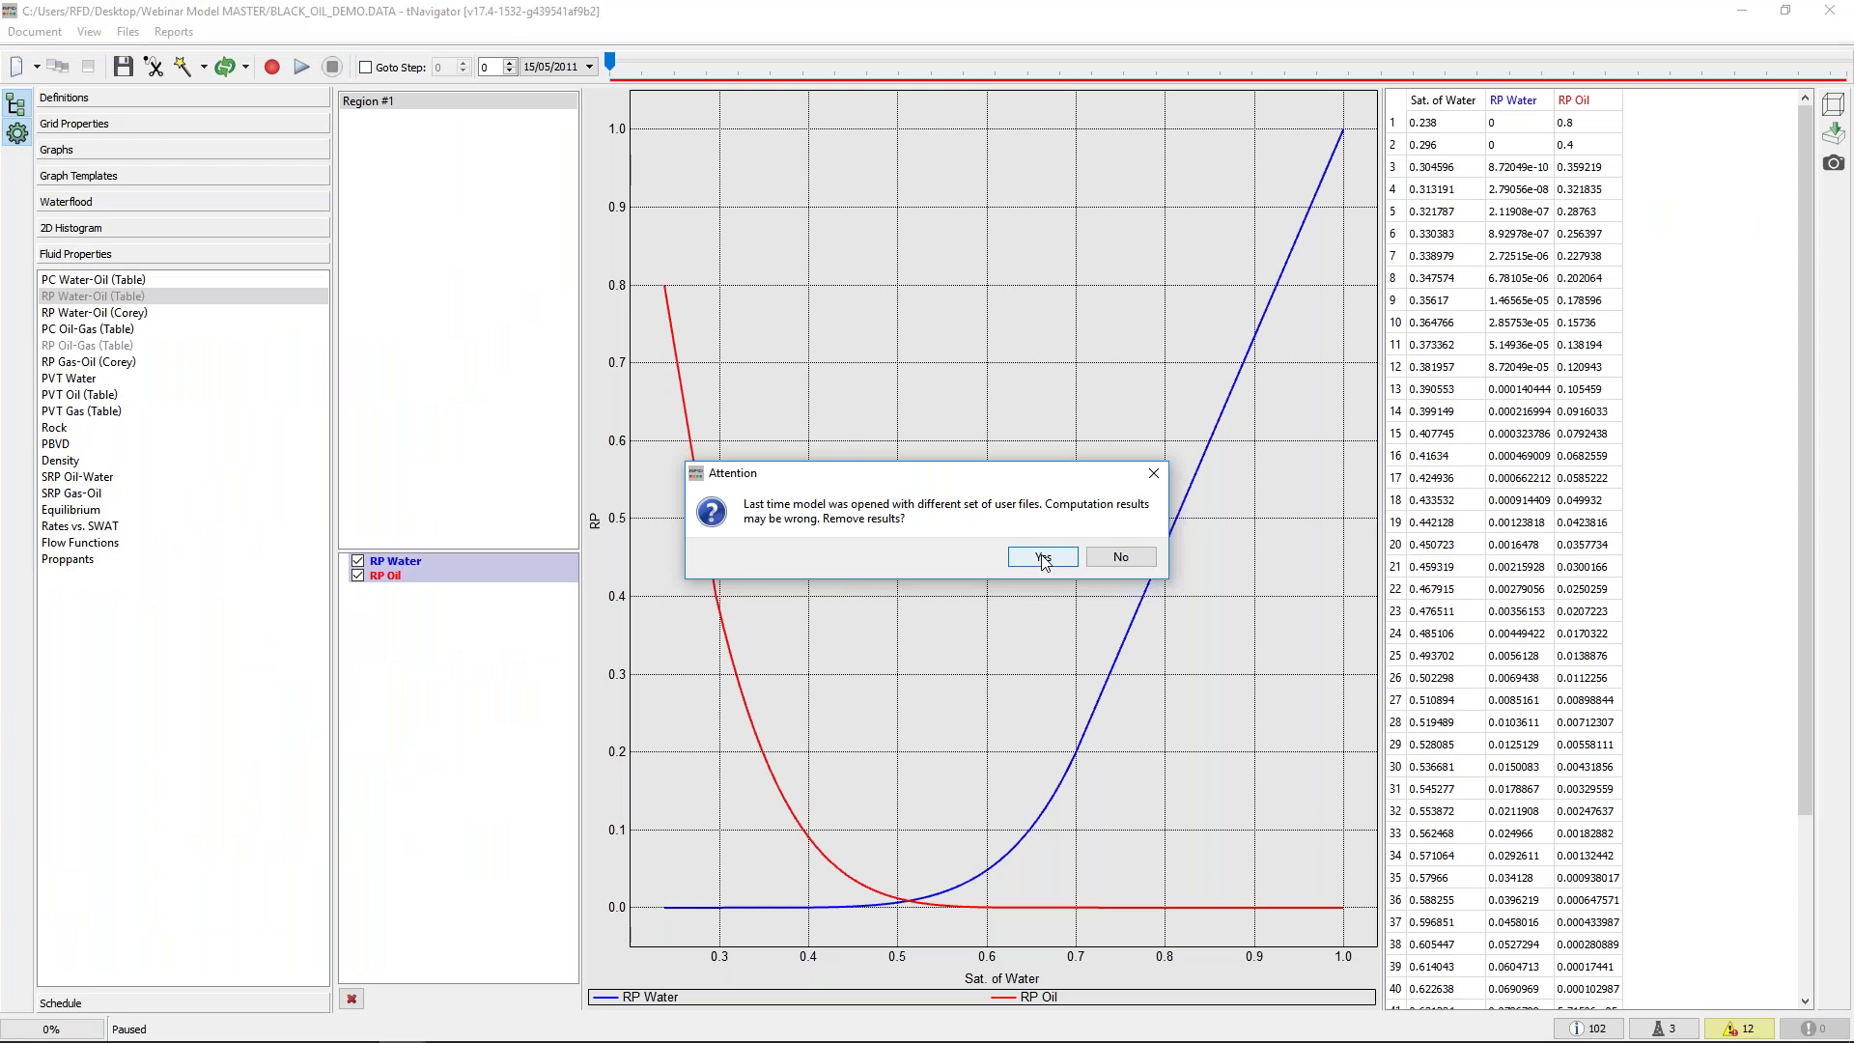
pyautogui.click(1042, 557)
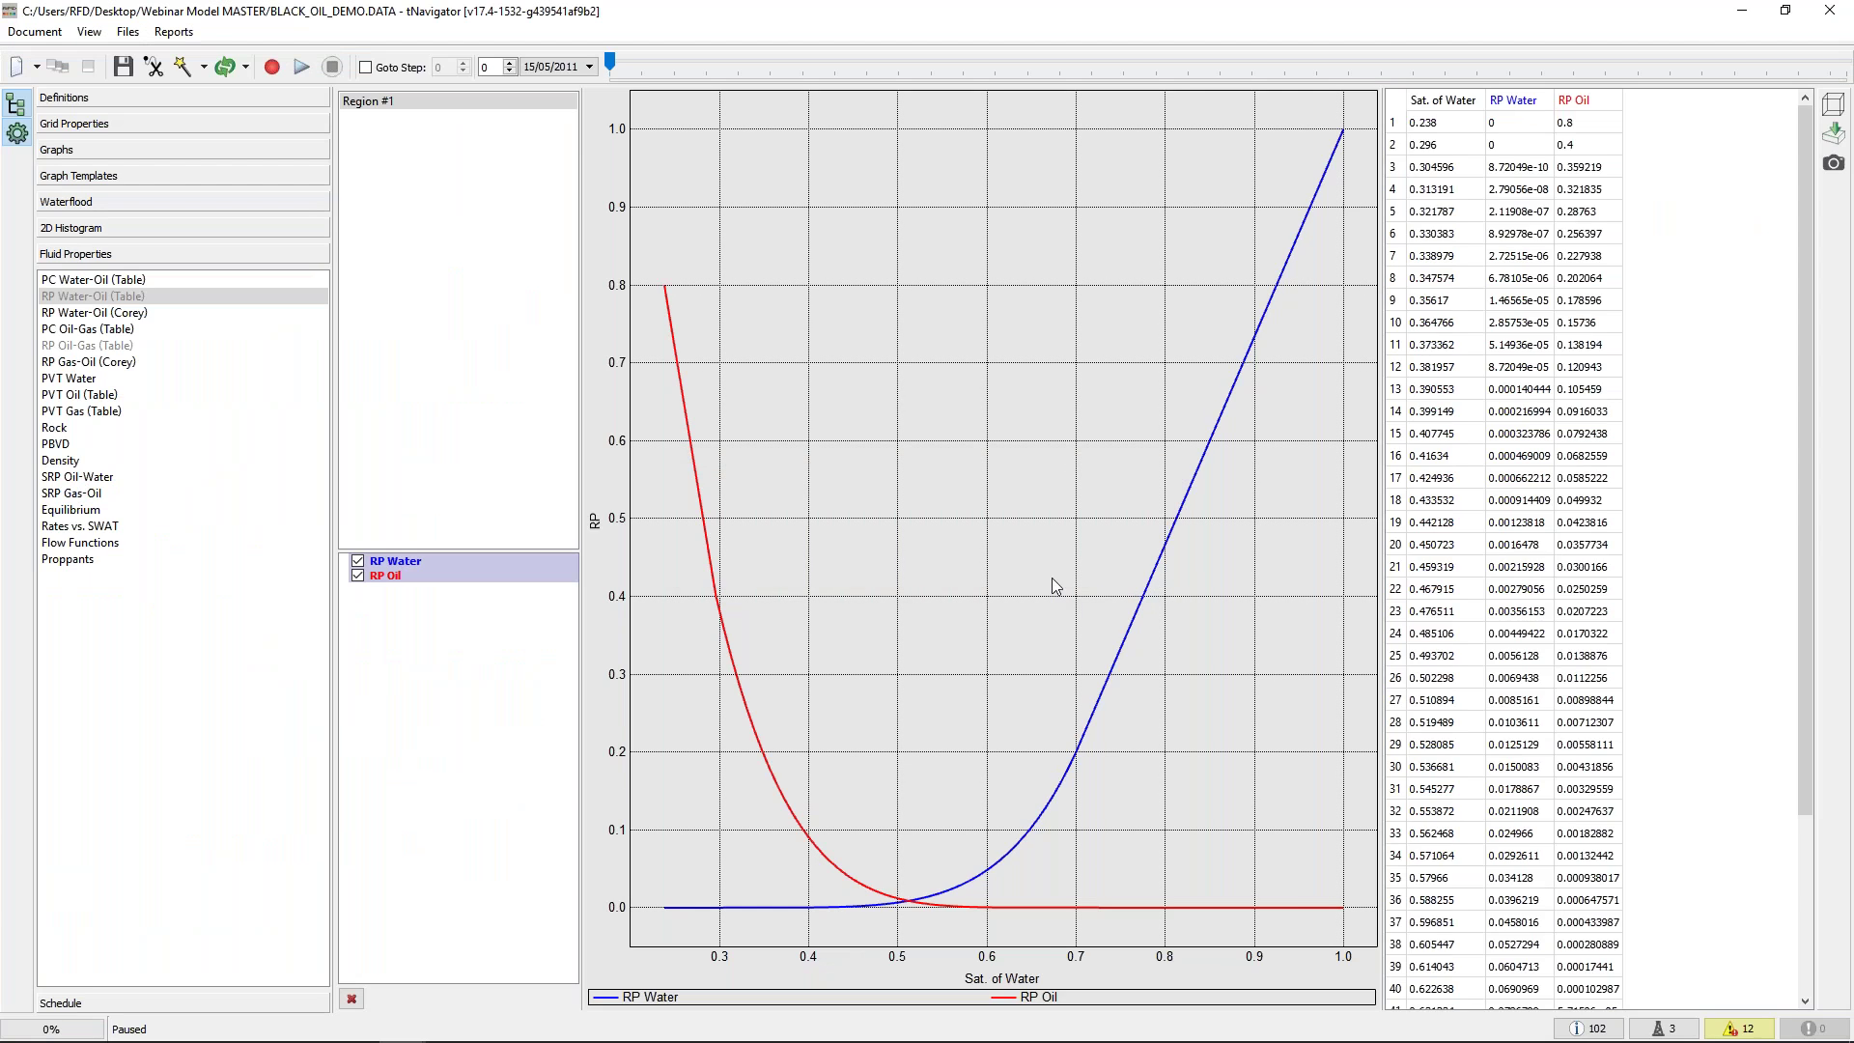
pyautogui.click(172, 32)
pyautogui.click(172, 32)
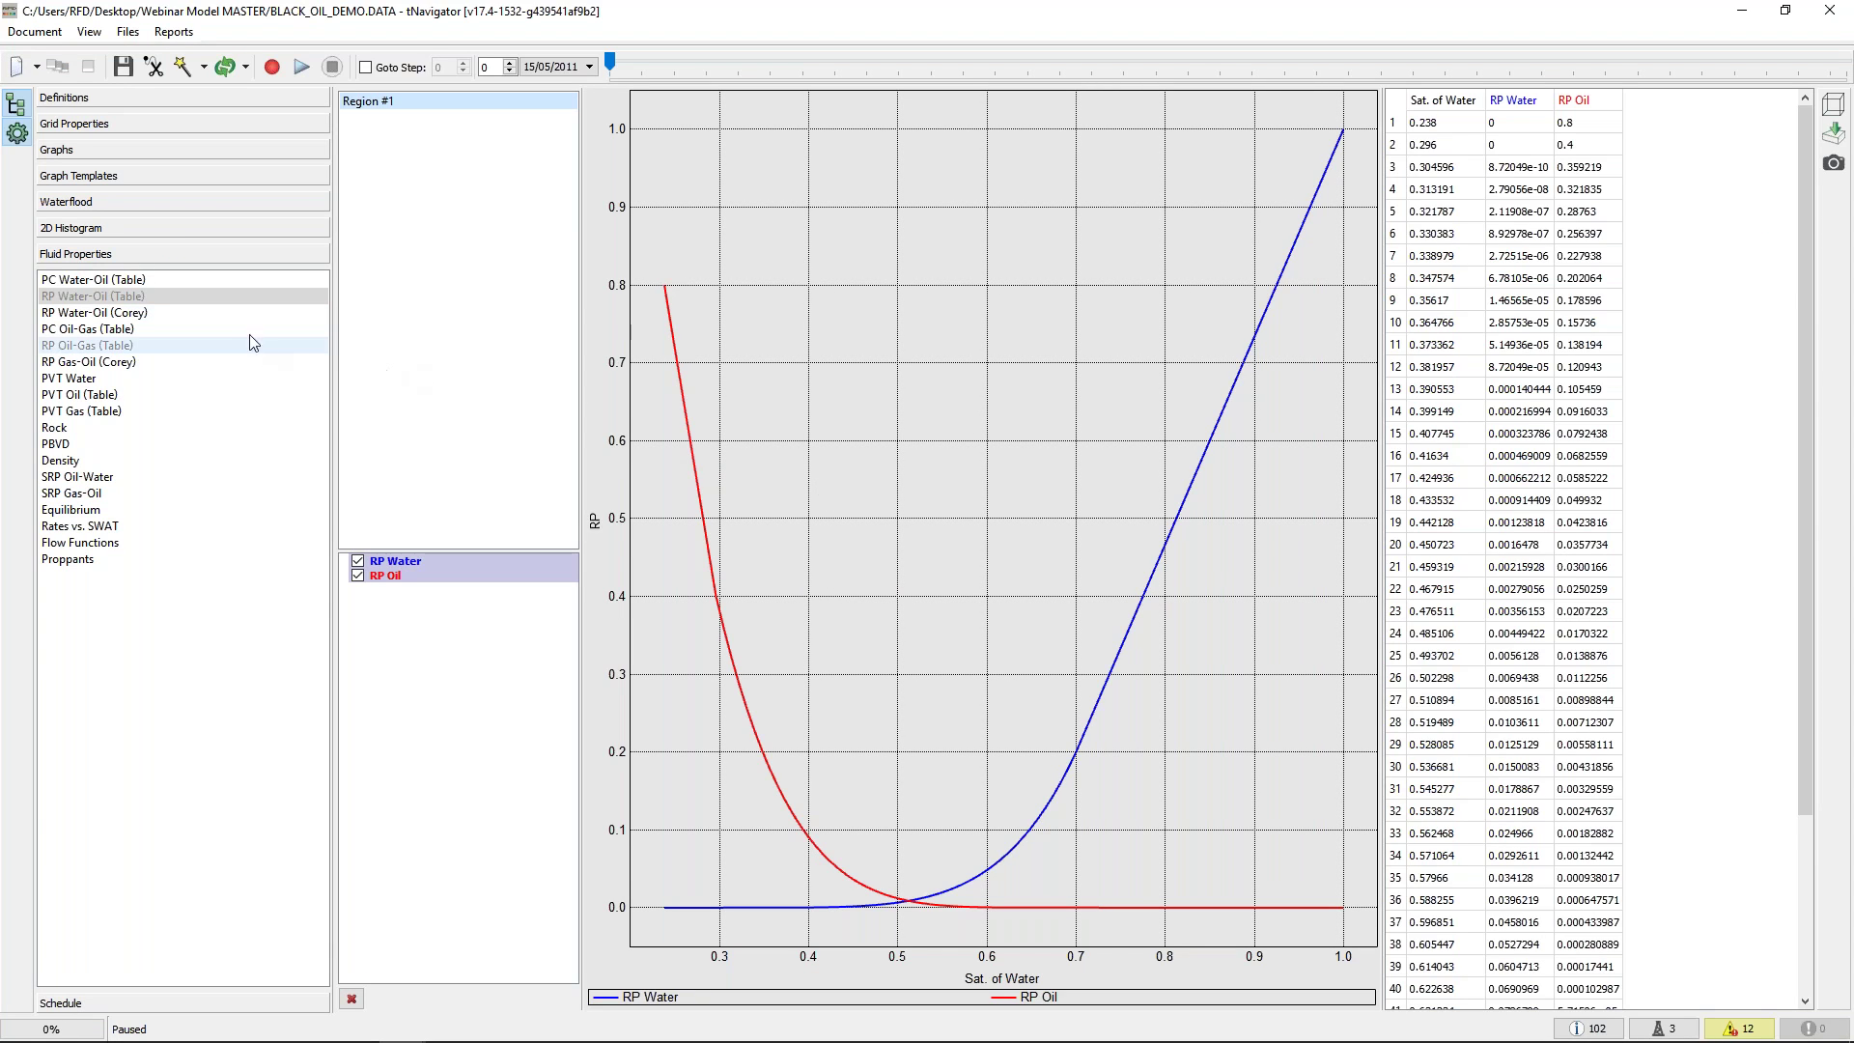
pyautogui.click(203, 353)
pyautogui.click(184, 297)
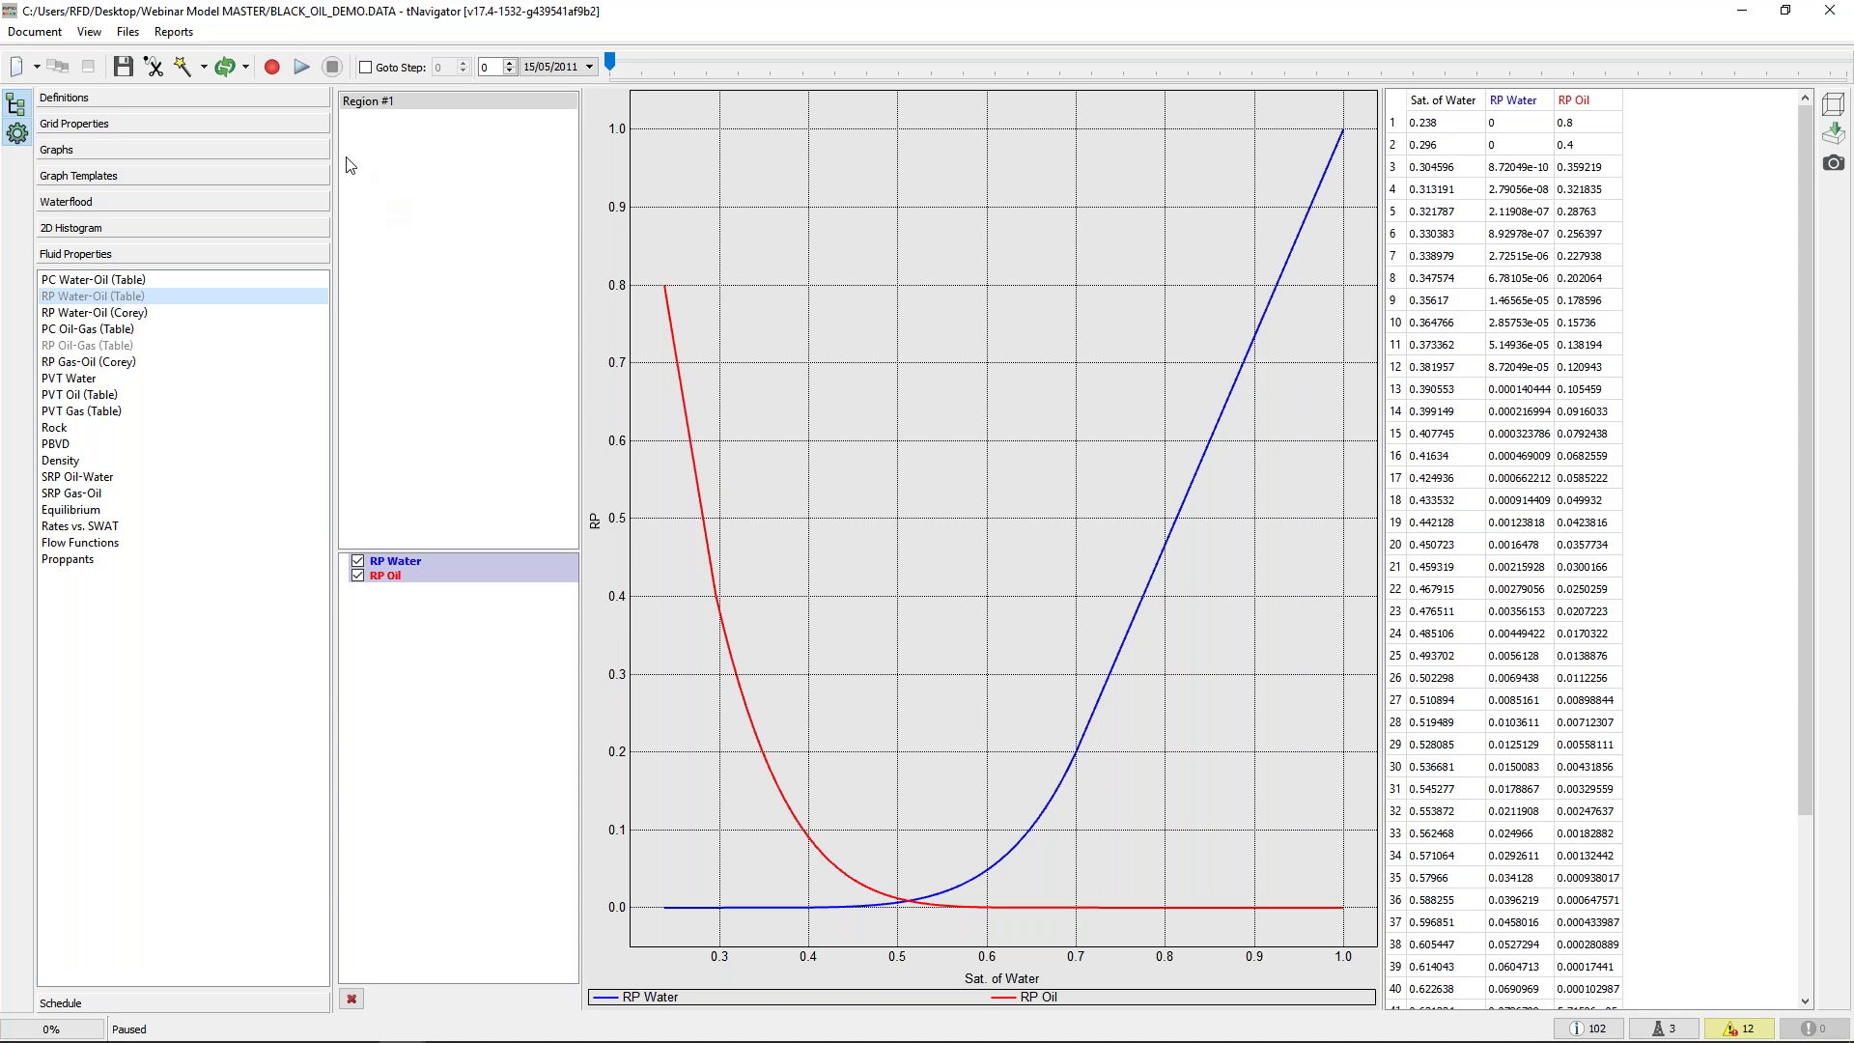
# Open the generated USER/BLACK_OIL_DEMO_rp.inc file and examine its COREYWO and COREYGO keyword sections
pyautogui.click(138, 38)
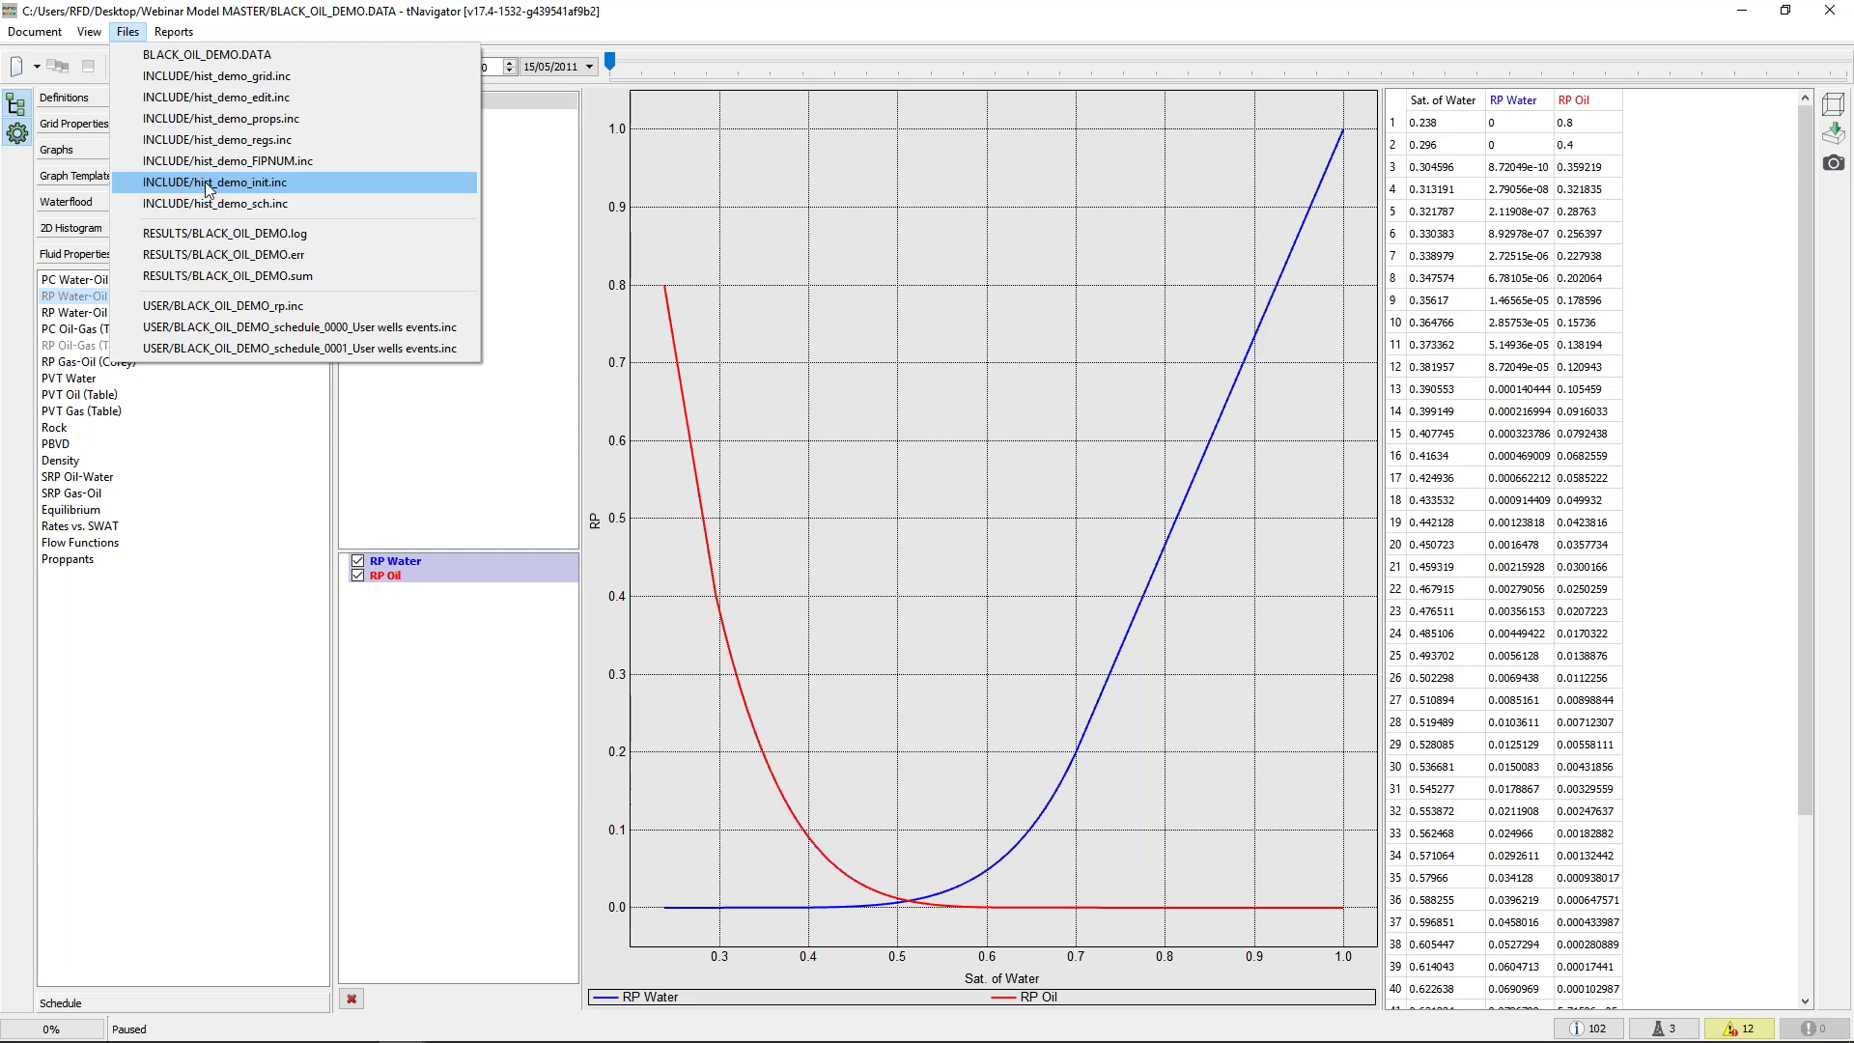
pyautogui.click(290, 307)
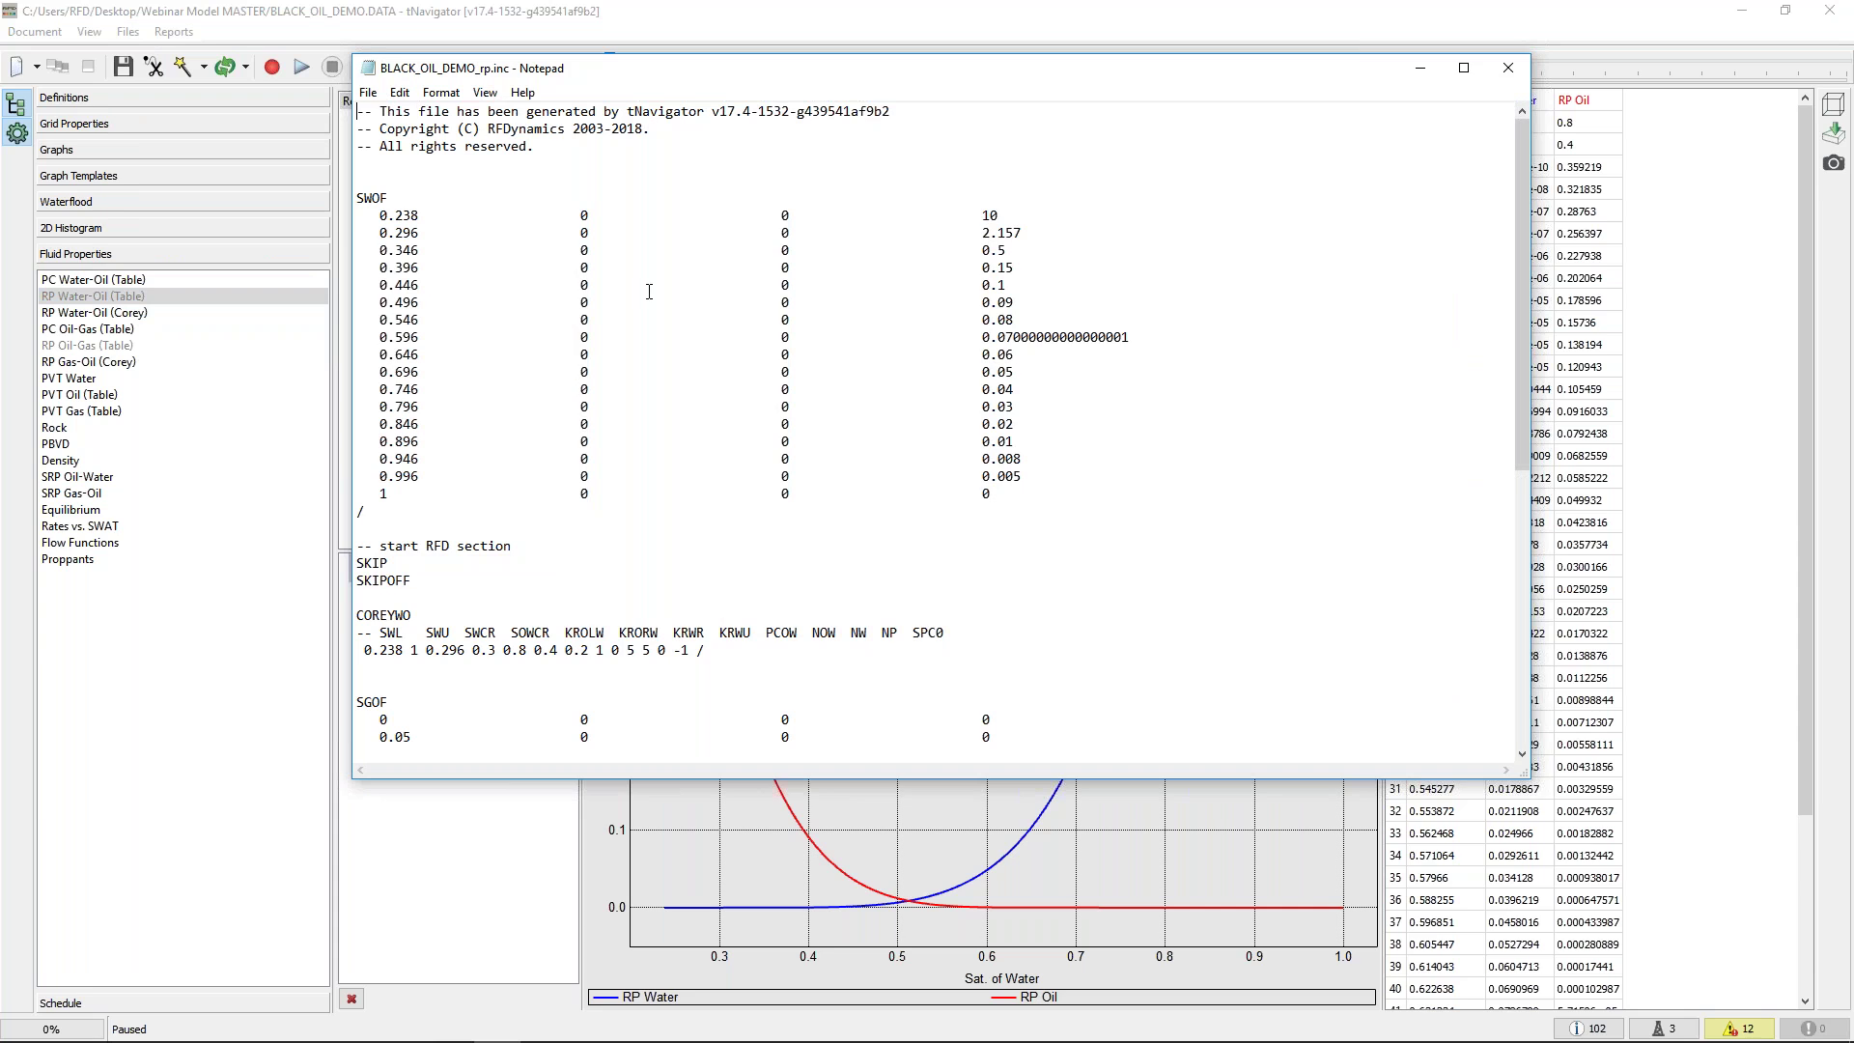
pyautogui.scroll(-5, 786, 386)
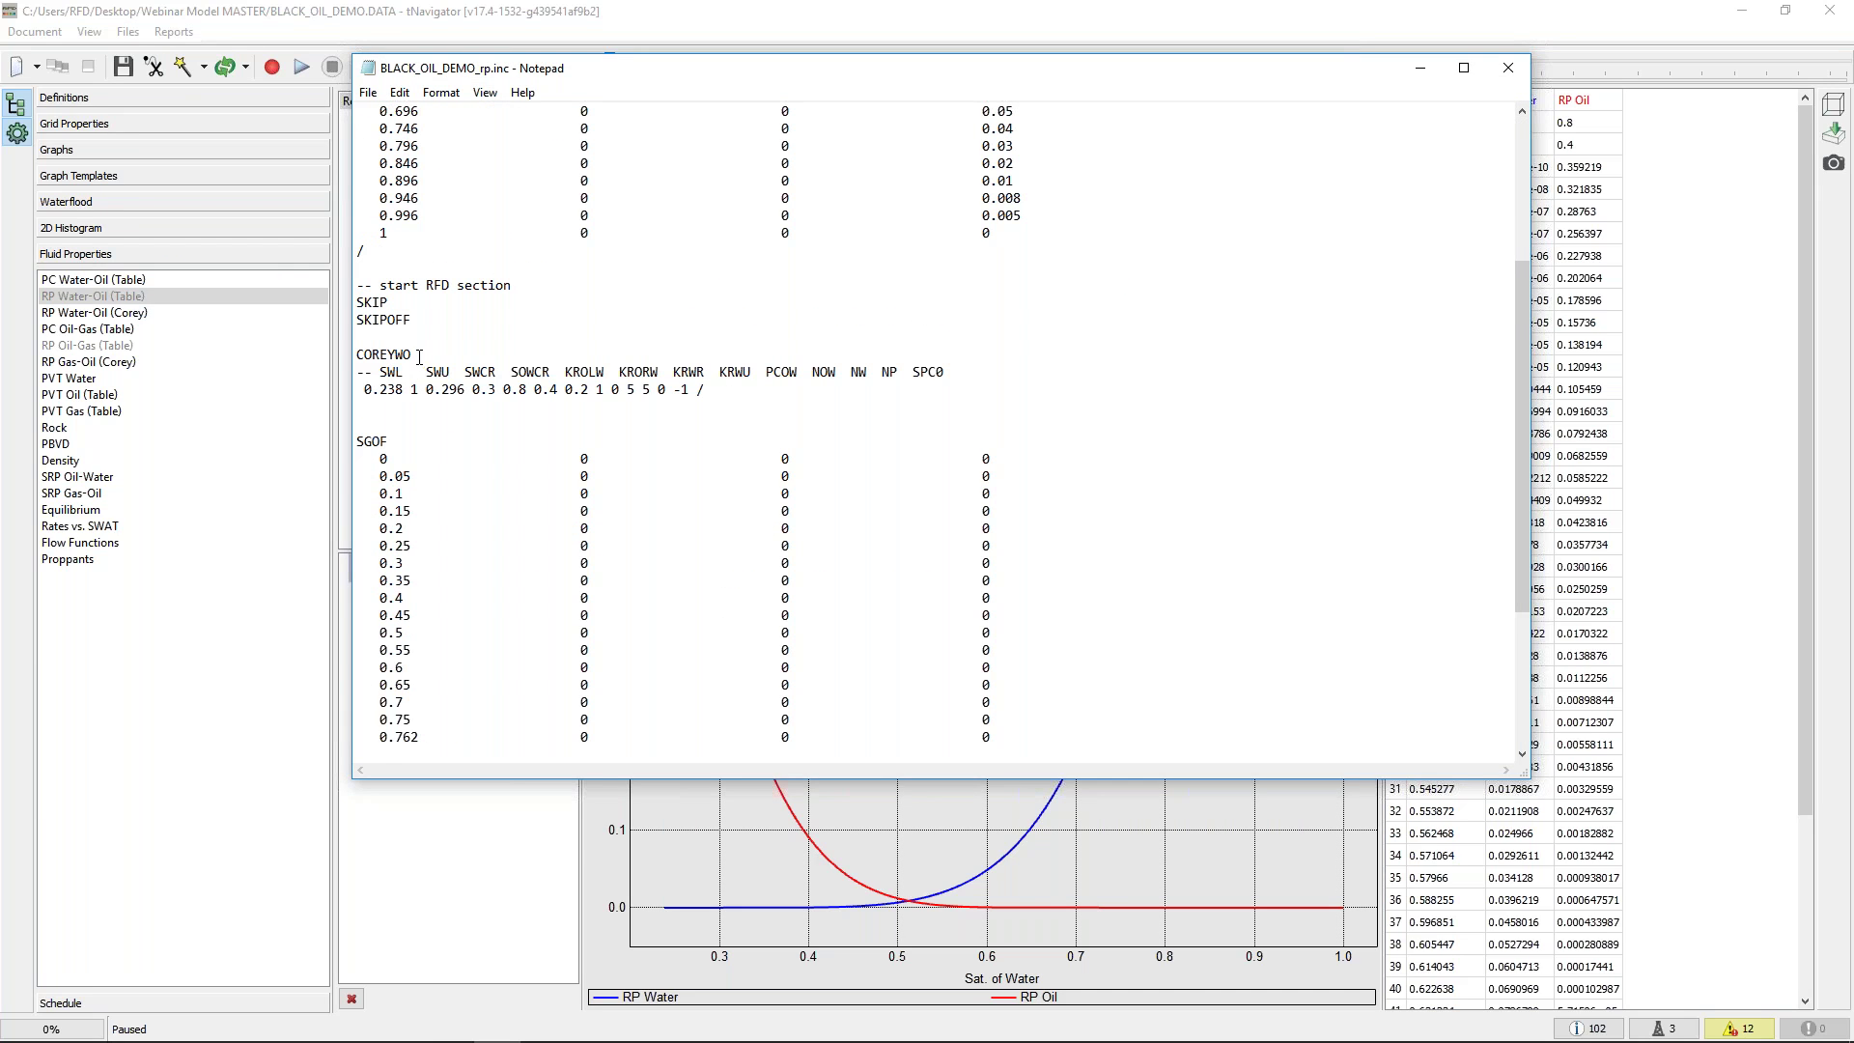
pyautogui.moveTo(357, 357); pyautogui.dragTo(464, 359)
pyautogui.click(473, 359)
pyautogui.scroll(-5, 464, 482)
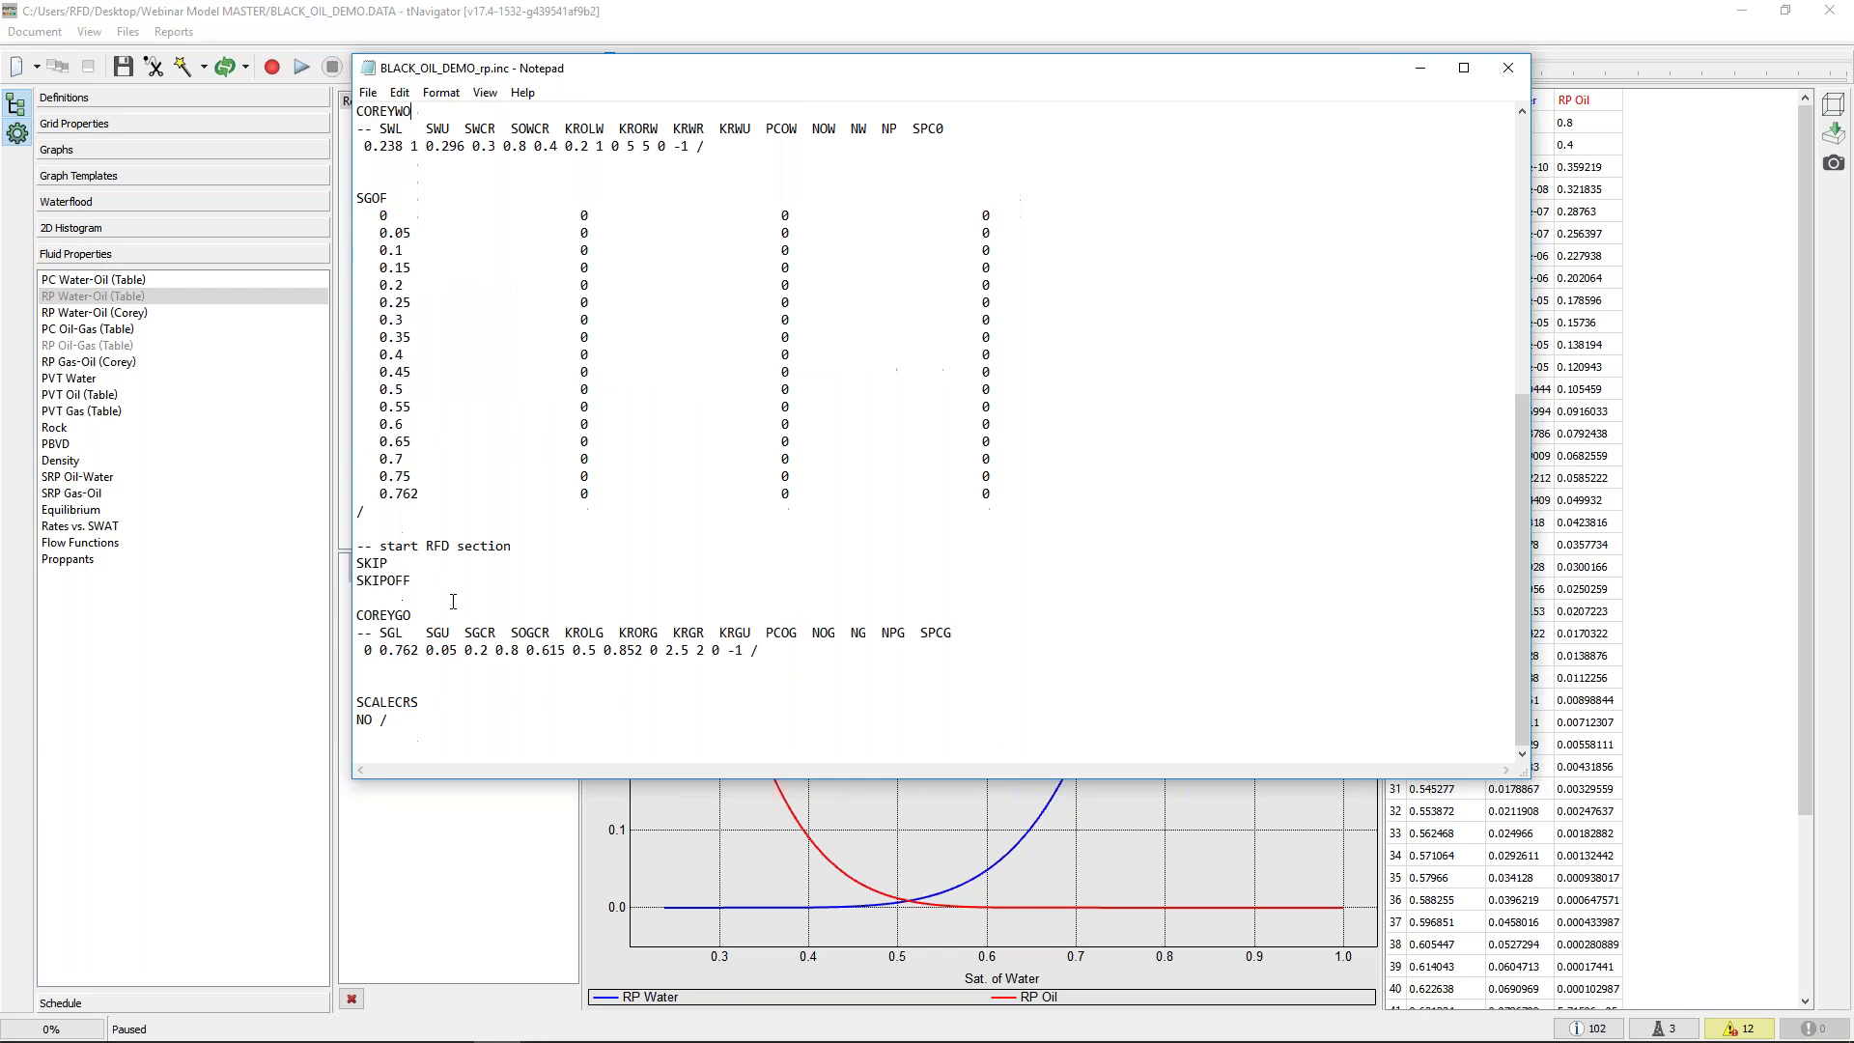
# Examine the COREYGO keyword section of the generated include file, and close the file
pyautogui.moveTo(417, 610); pyautogui.dragTo(356, 615)
pyautogui.click(413, 615)
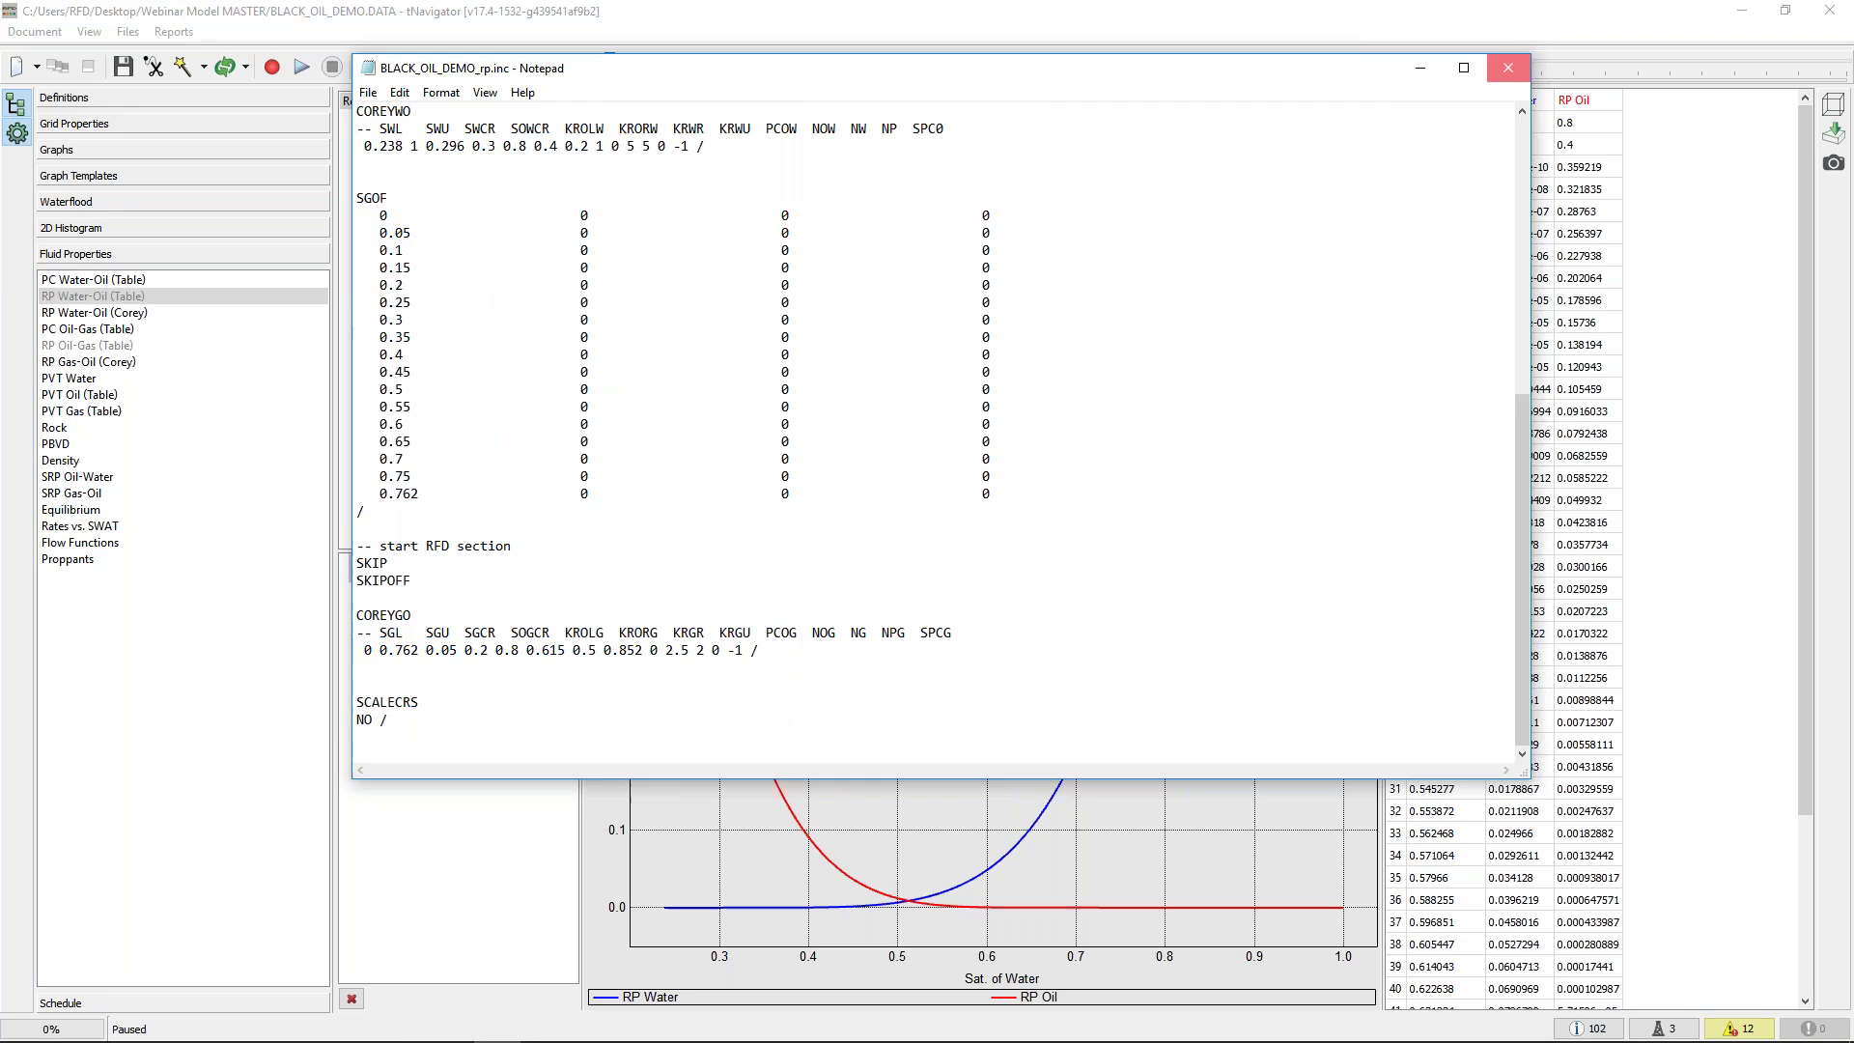
pyautogui.click(14, 289)
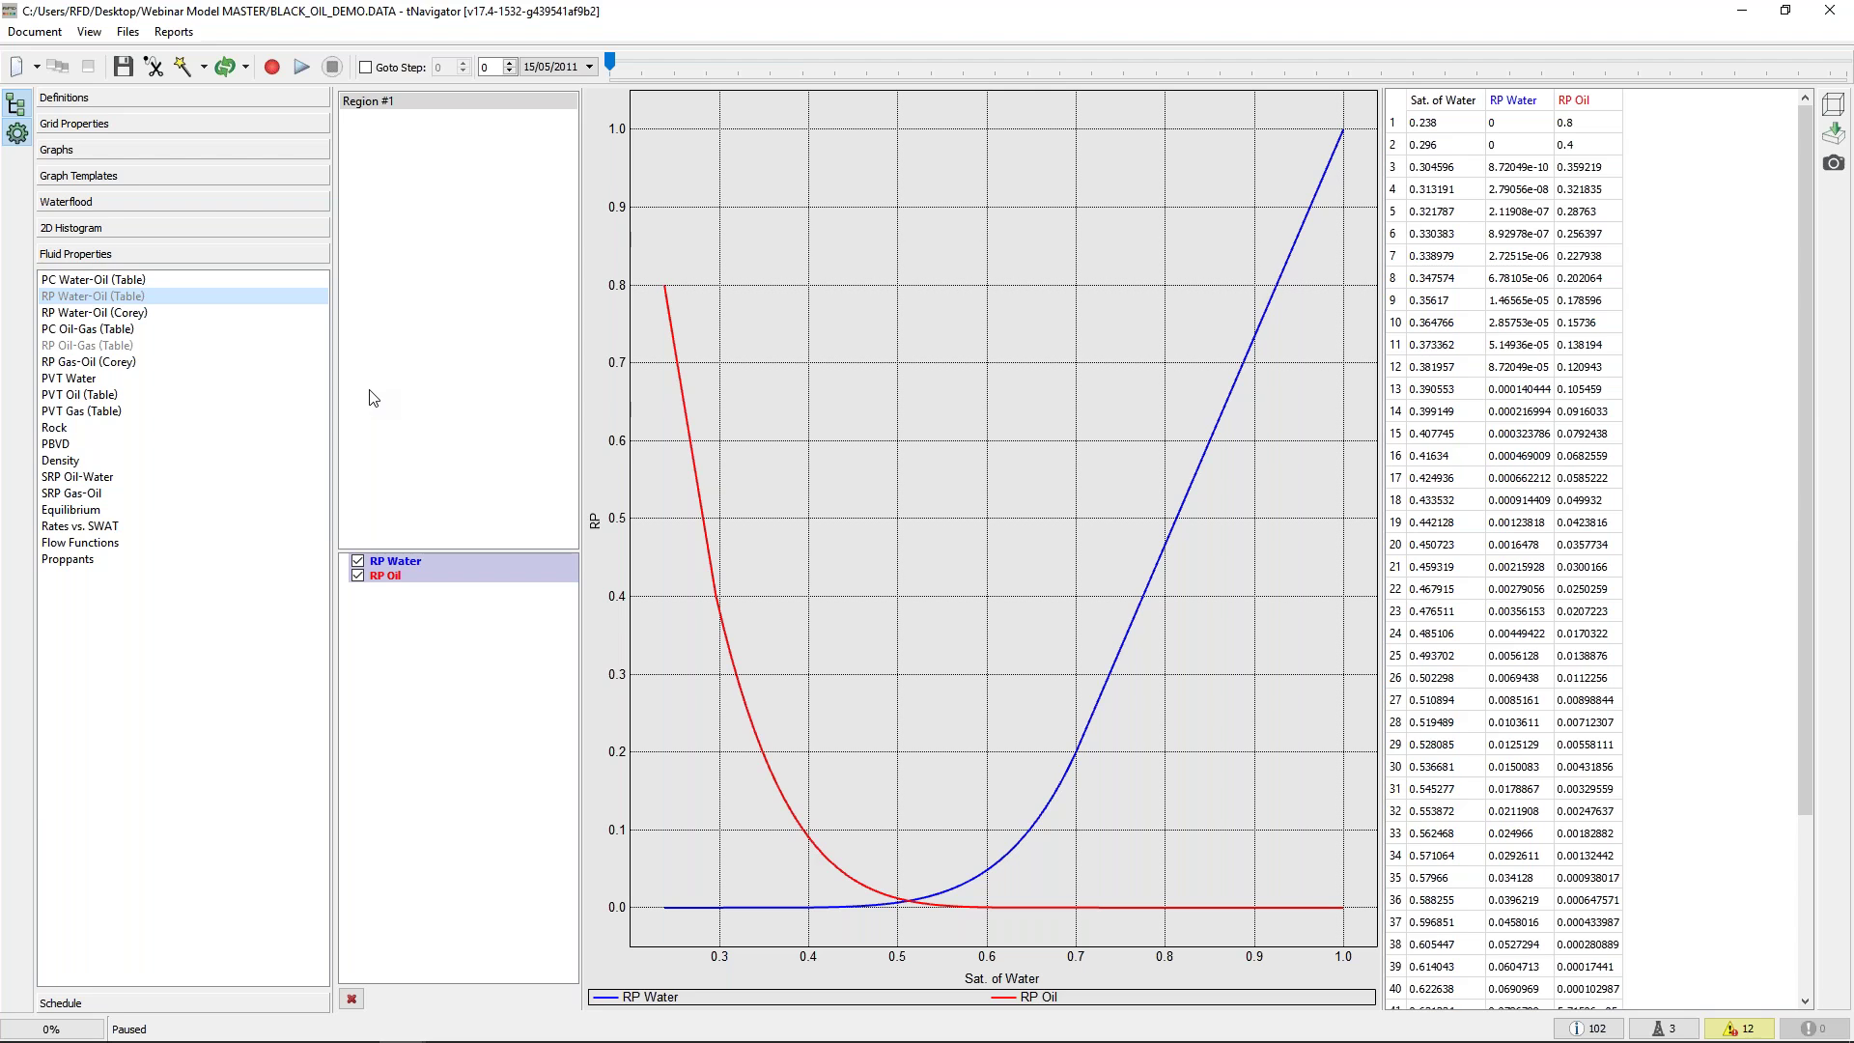
# Display the field rate graphs and start the model calculation with the Corey relative permeabilities
pyautogui.click(139, 151)
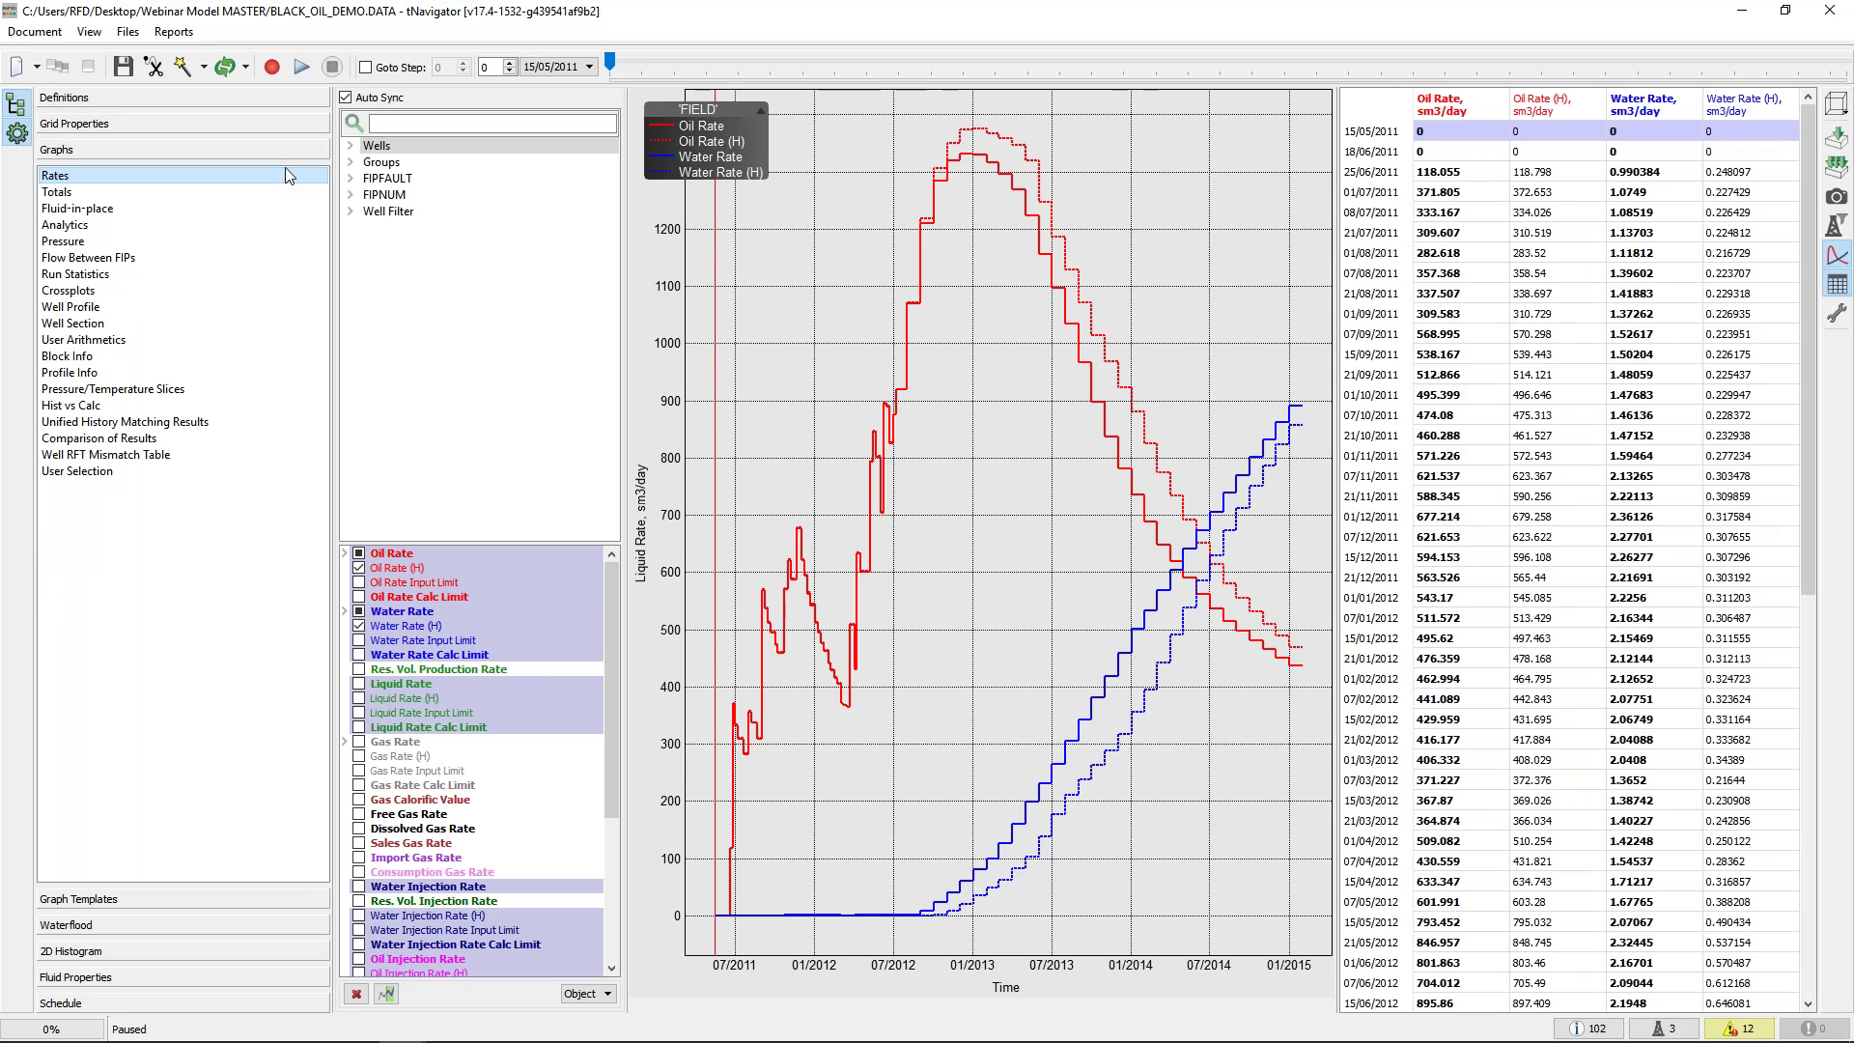
pyautogui.click(274, 74)
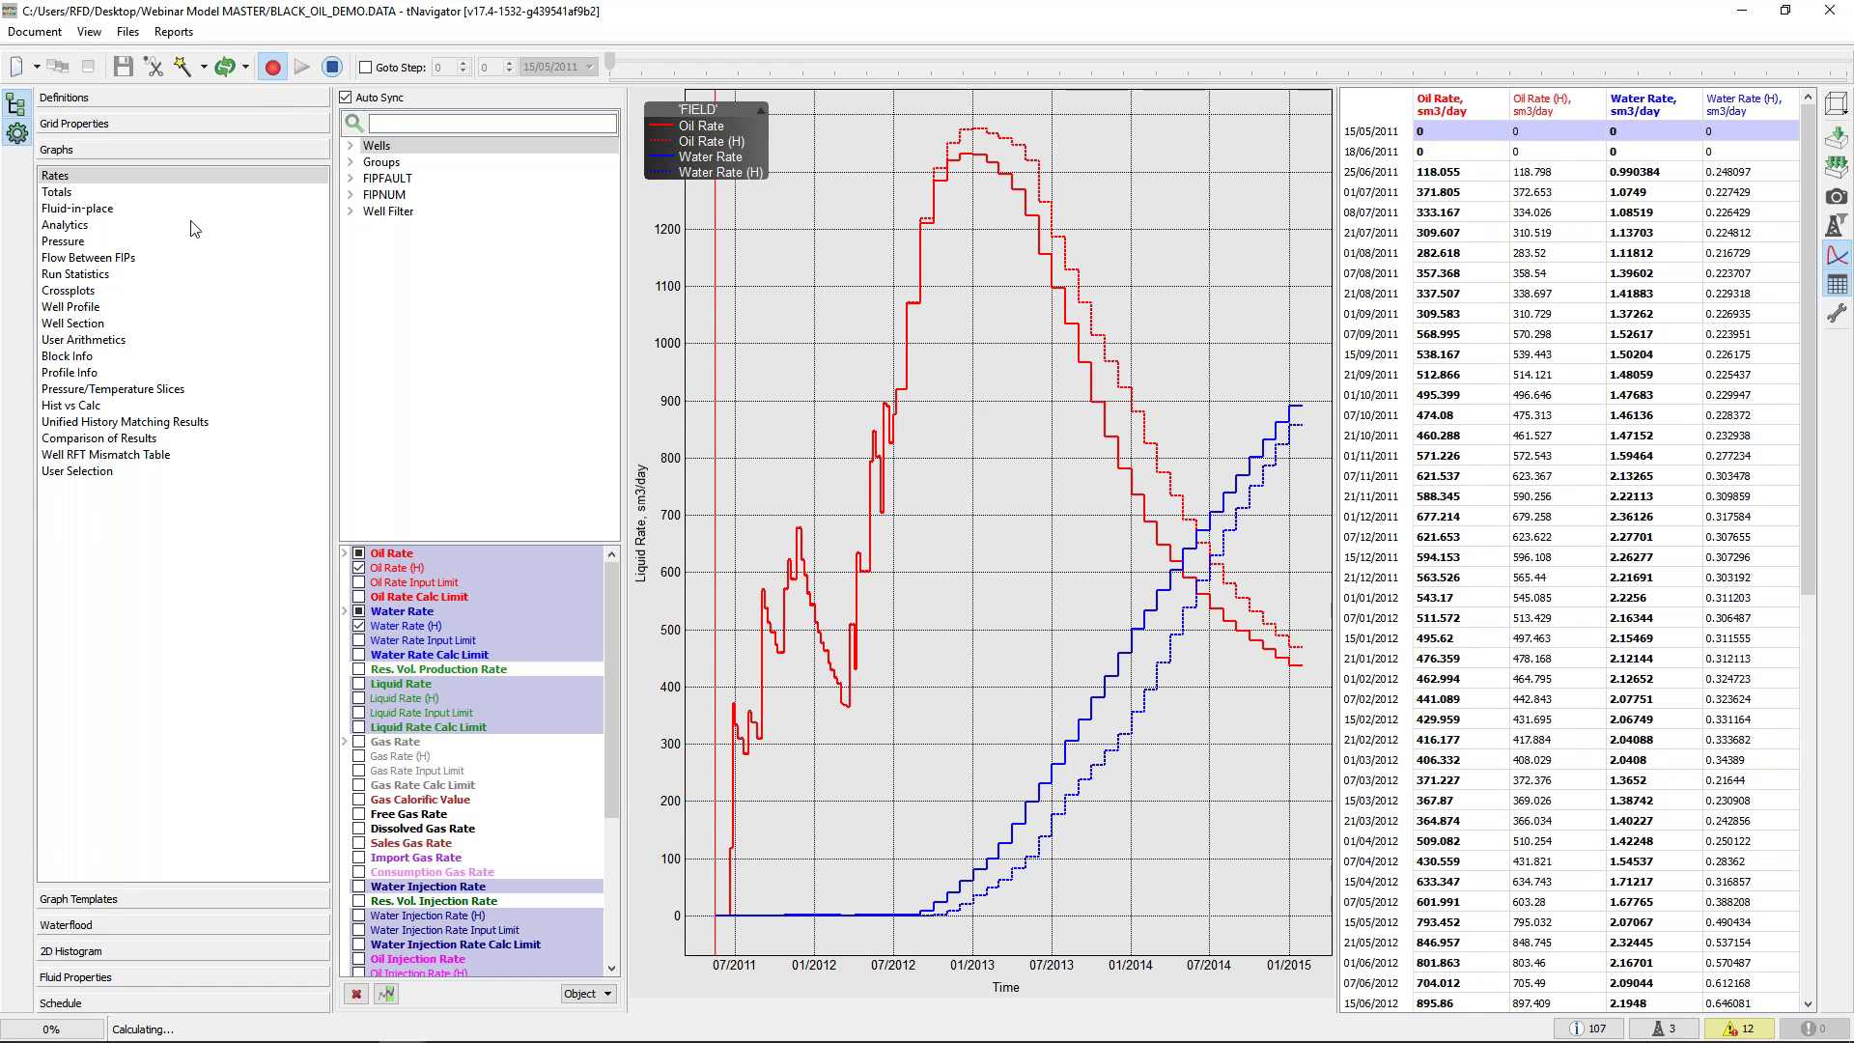
# Add a new graph template for the BLACK_OIL_DEMO model and hide its data table
pyautogui.click(86, 908)
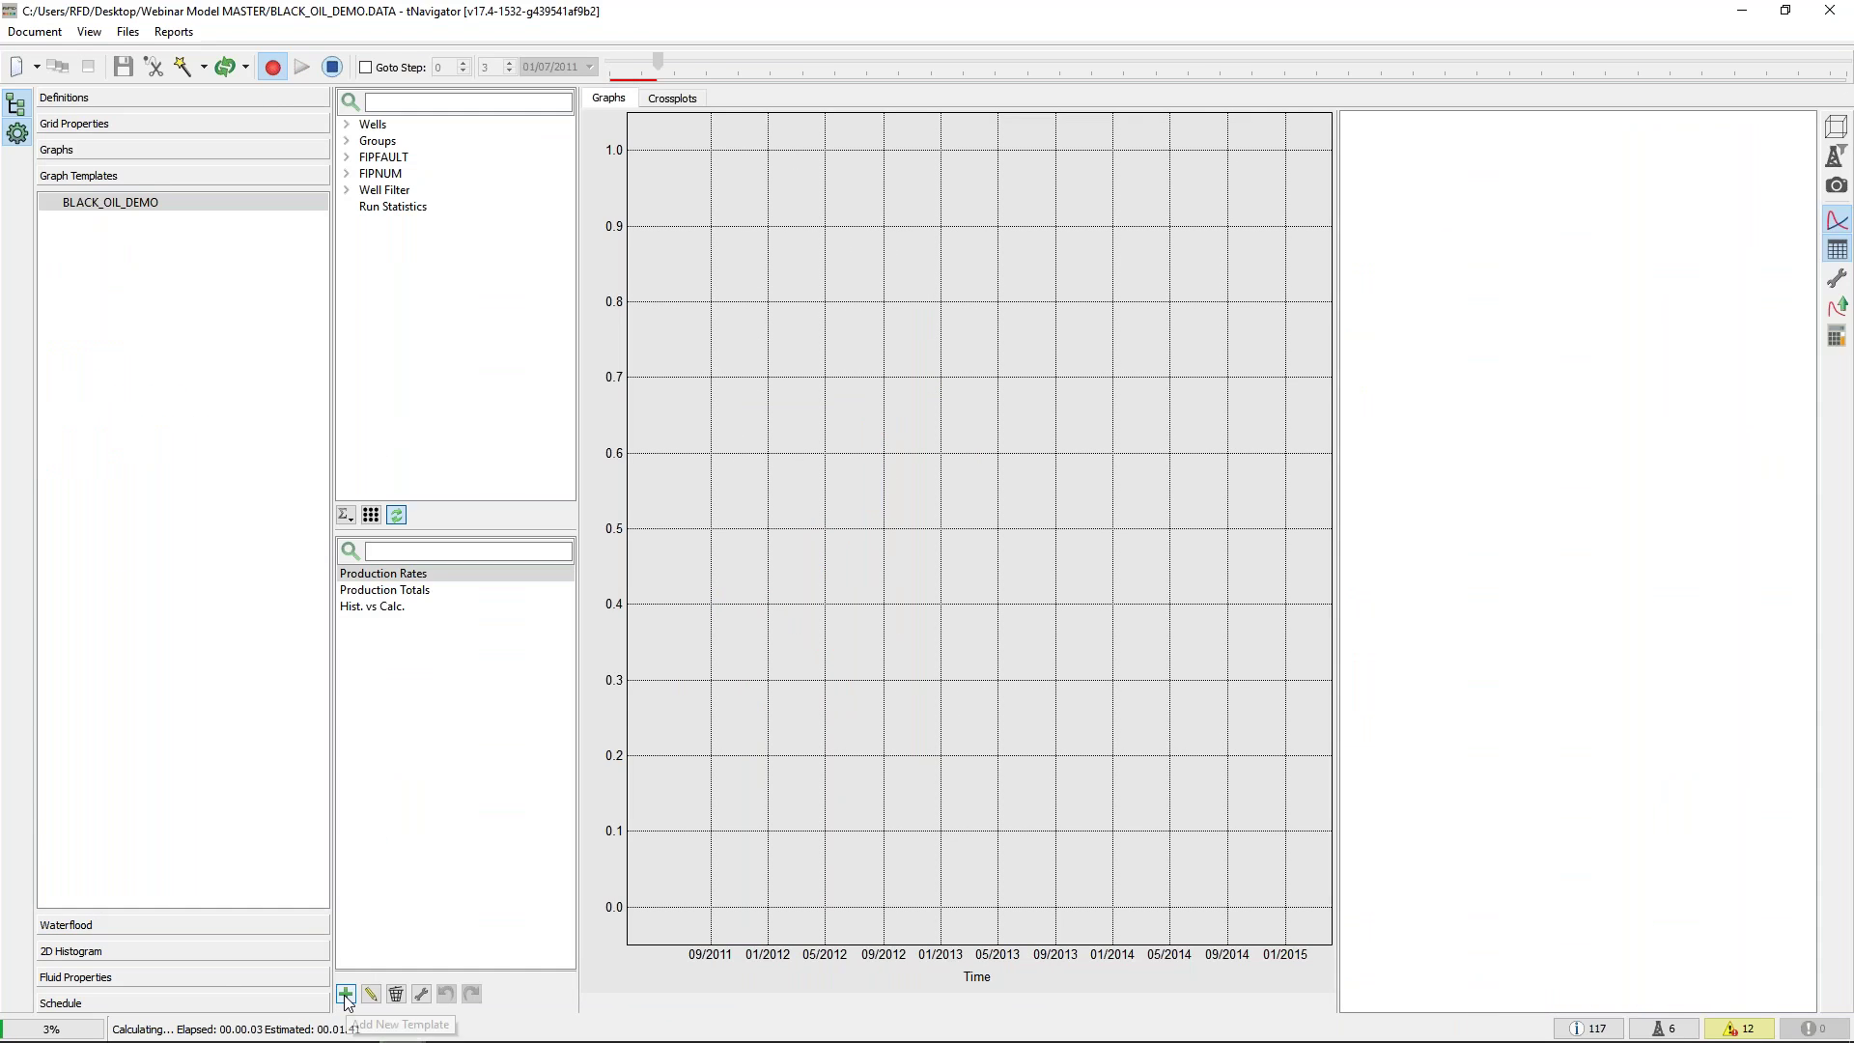
pyautogui.click(401, 127)
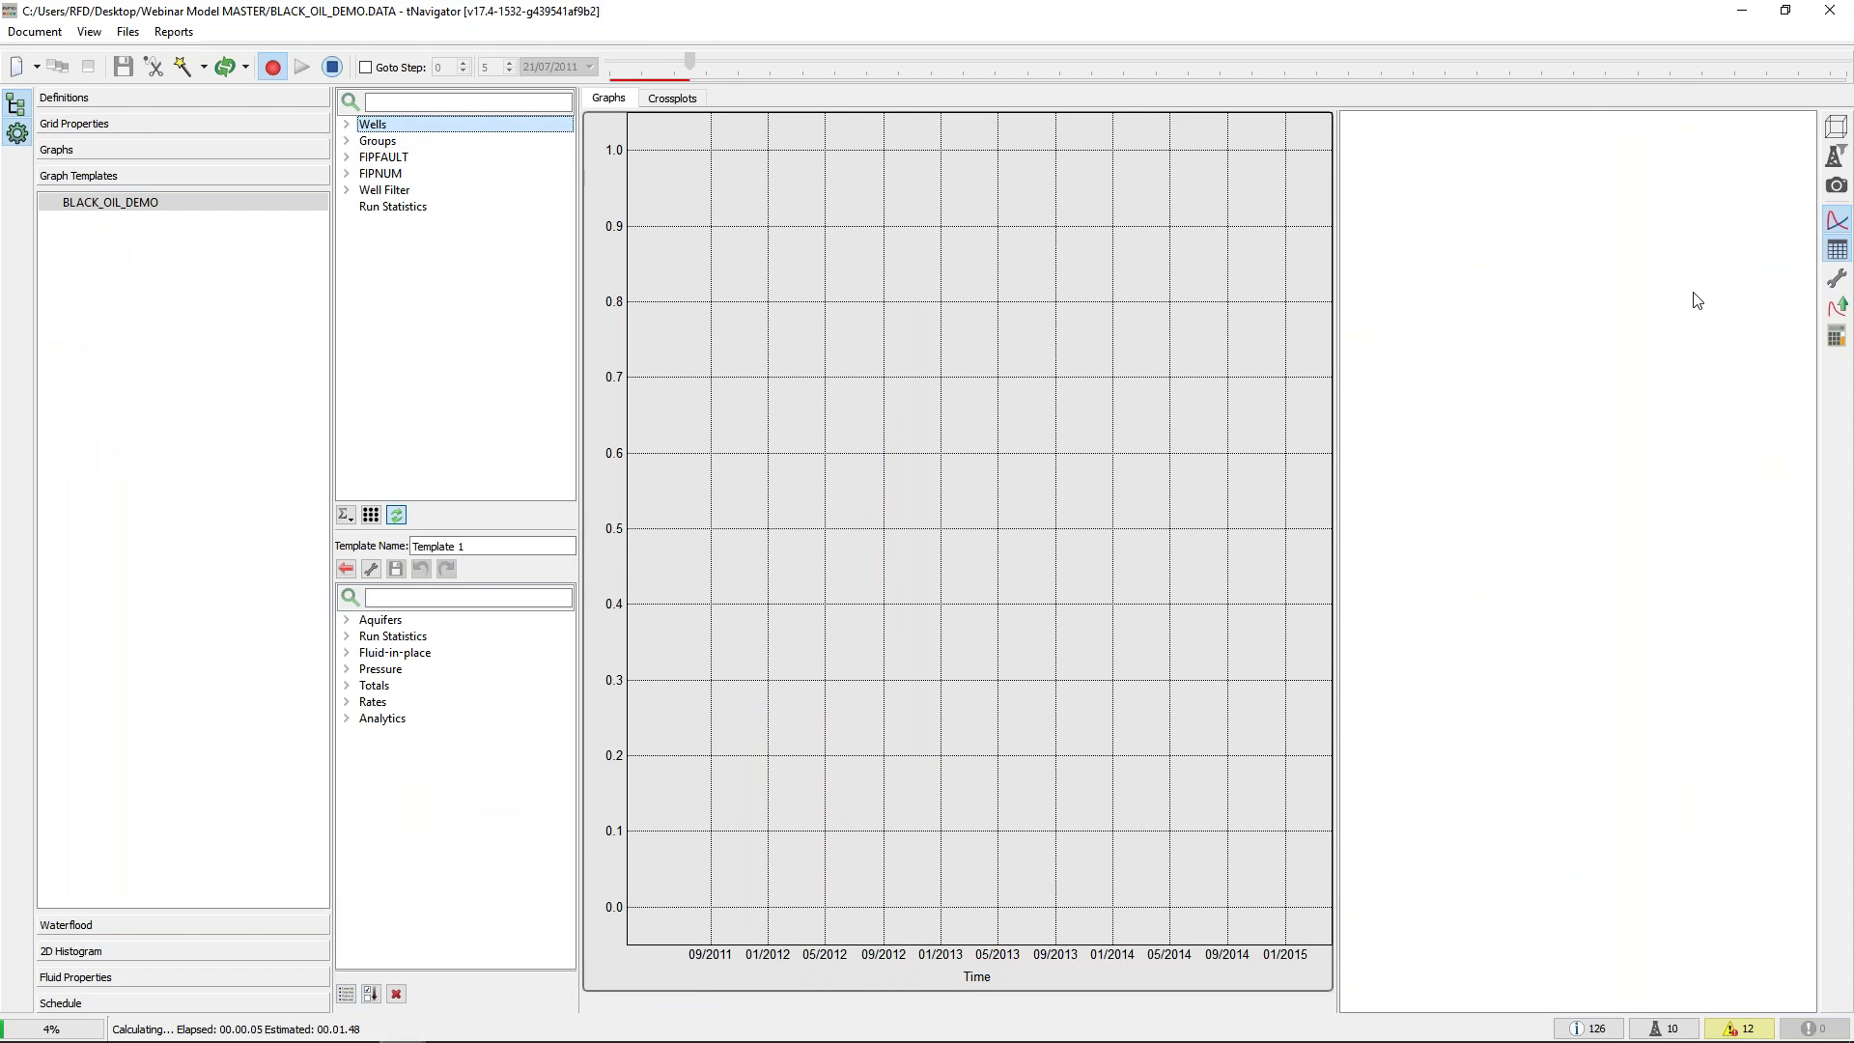
pyautogui.click(1836, 249)
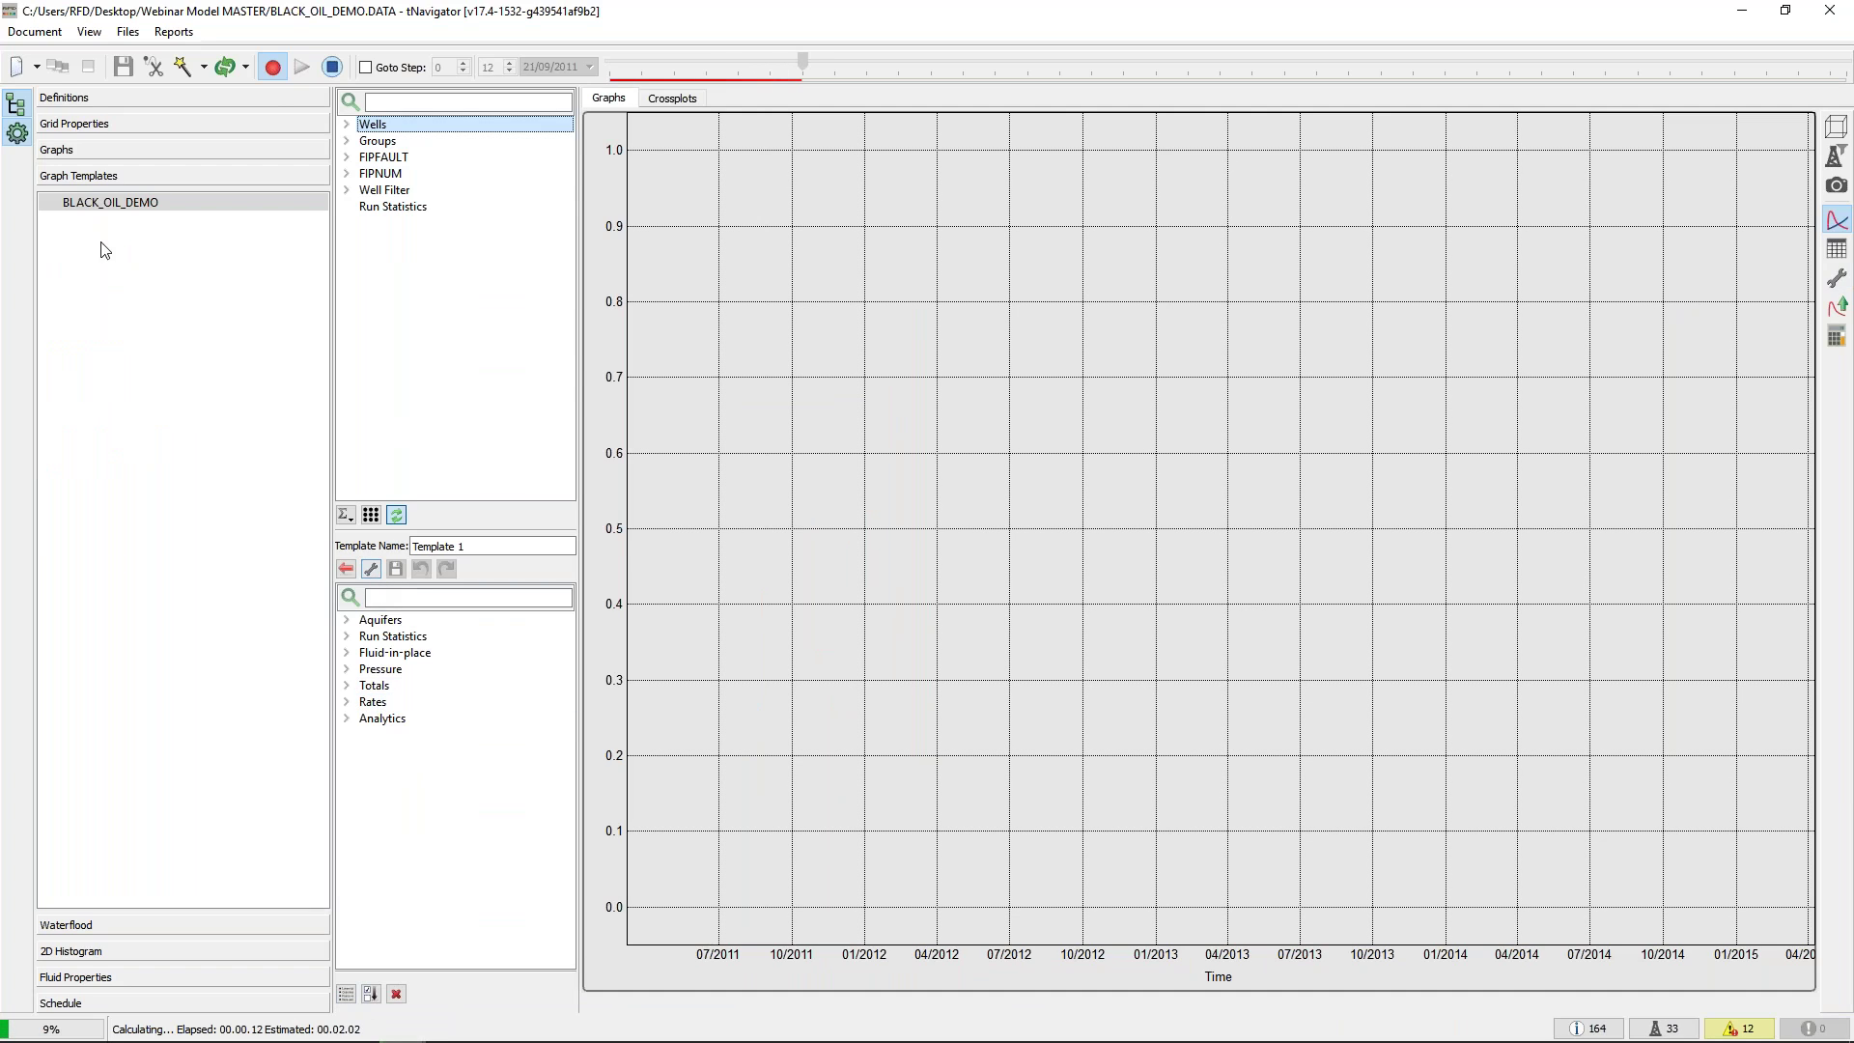
# Set the template's grid size to two columns by three rows of graphs
pyautogui.click(373, 568)
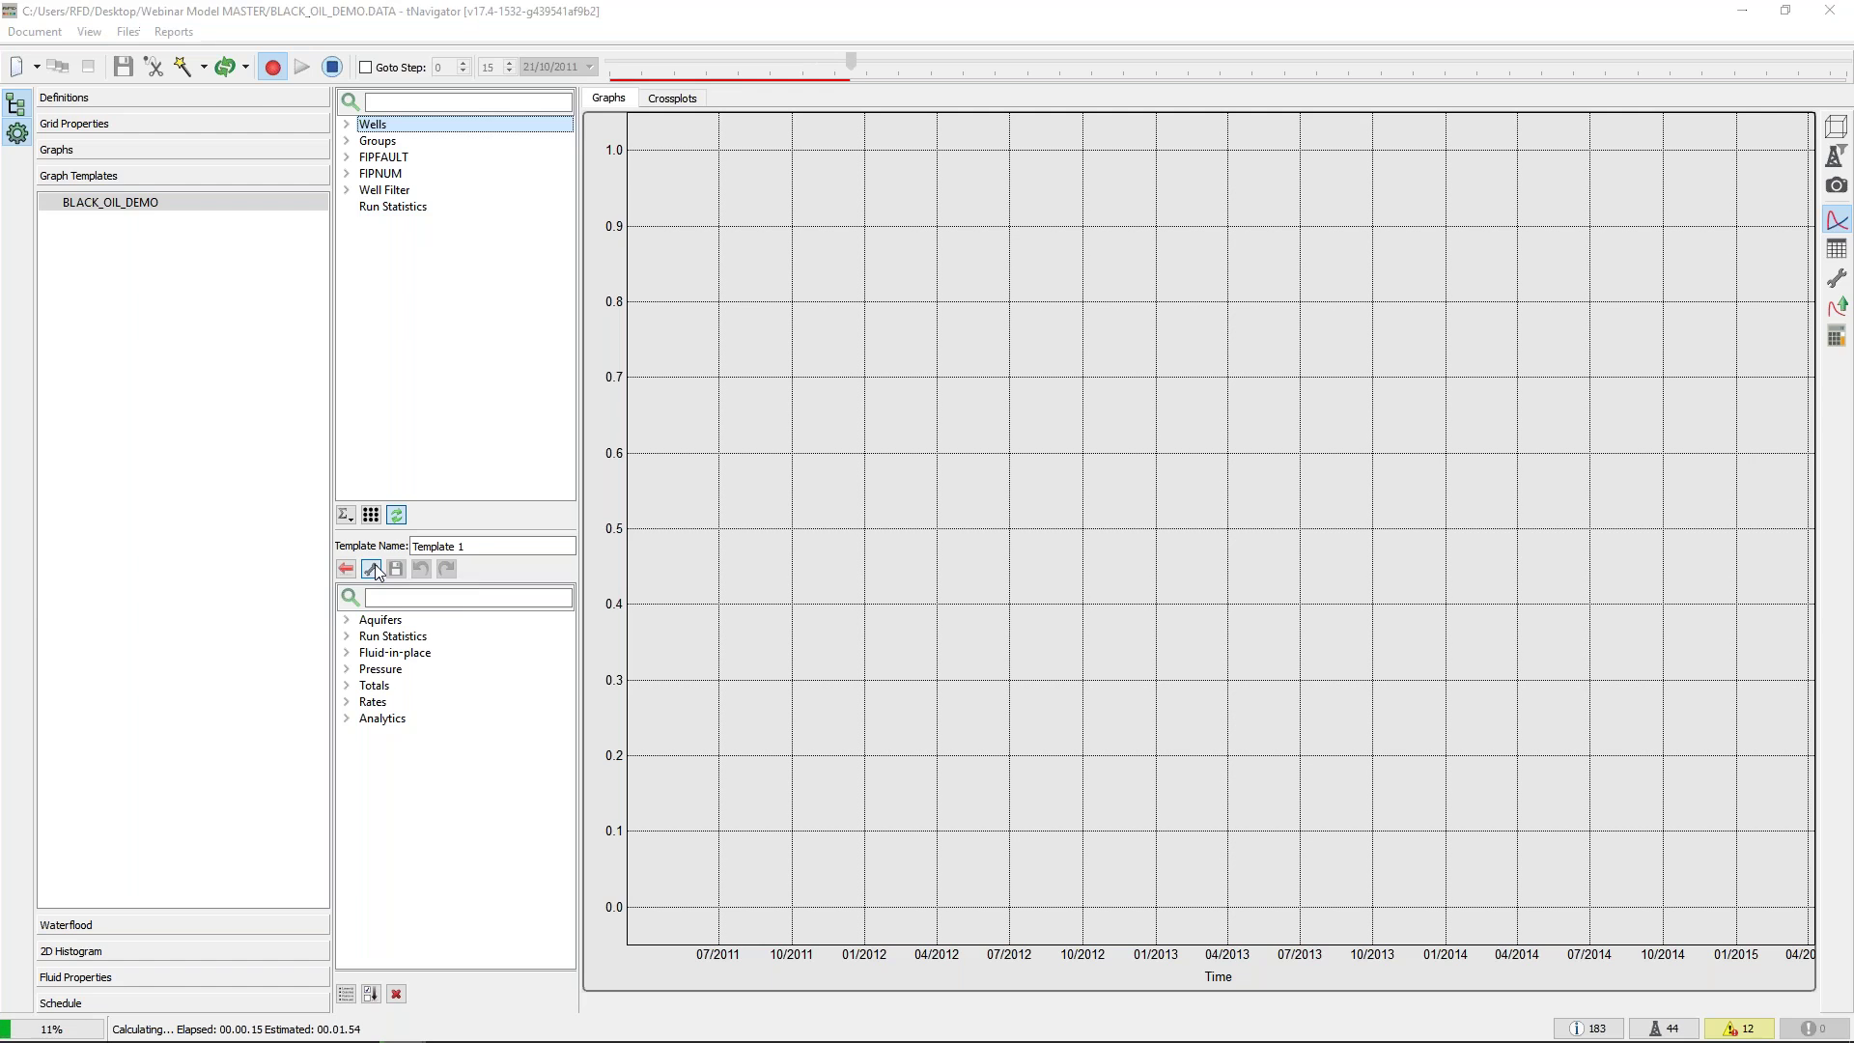
pyautogui.click(842, 463)
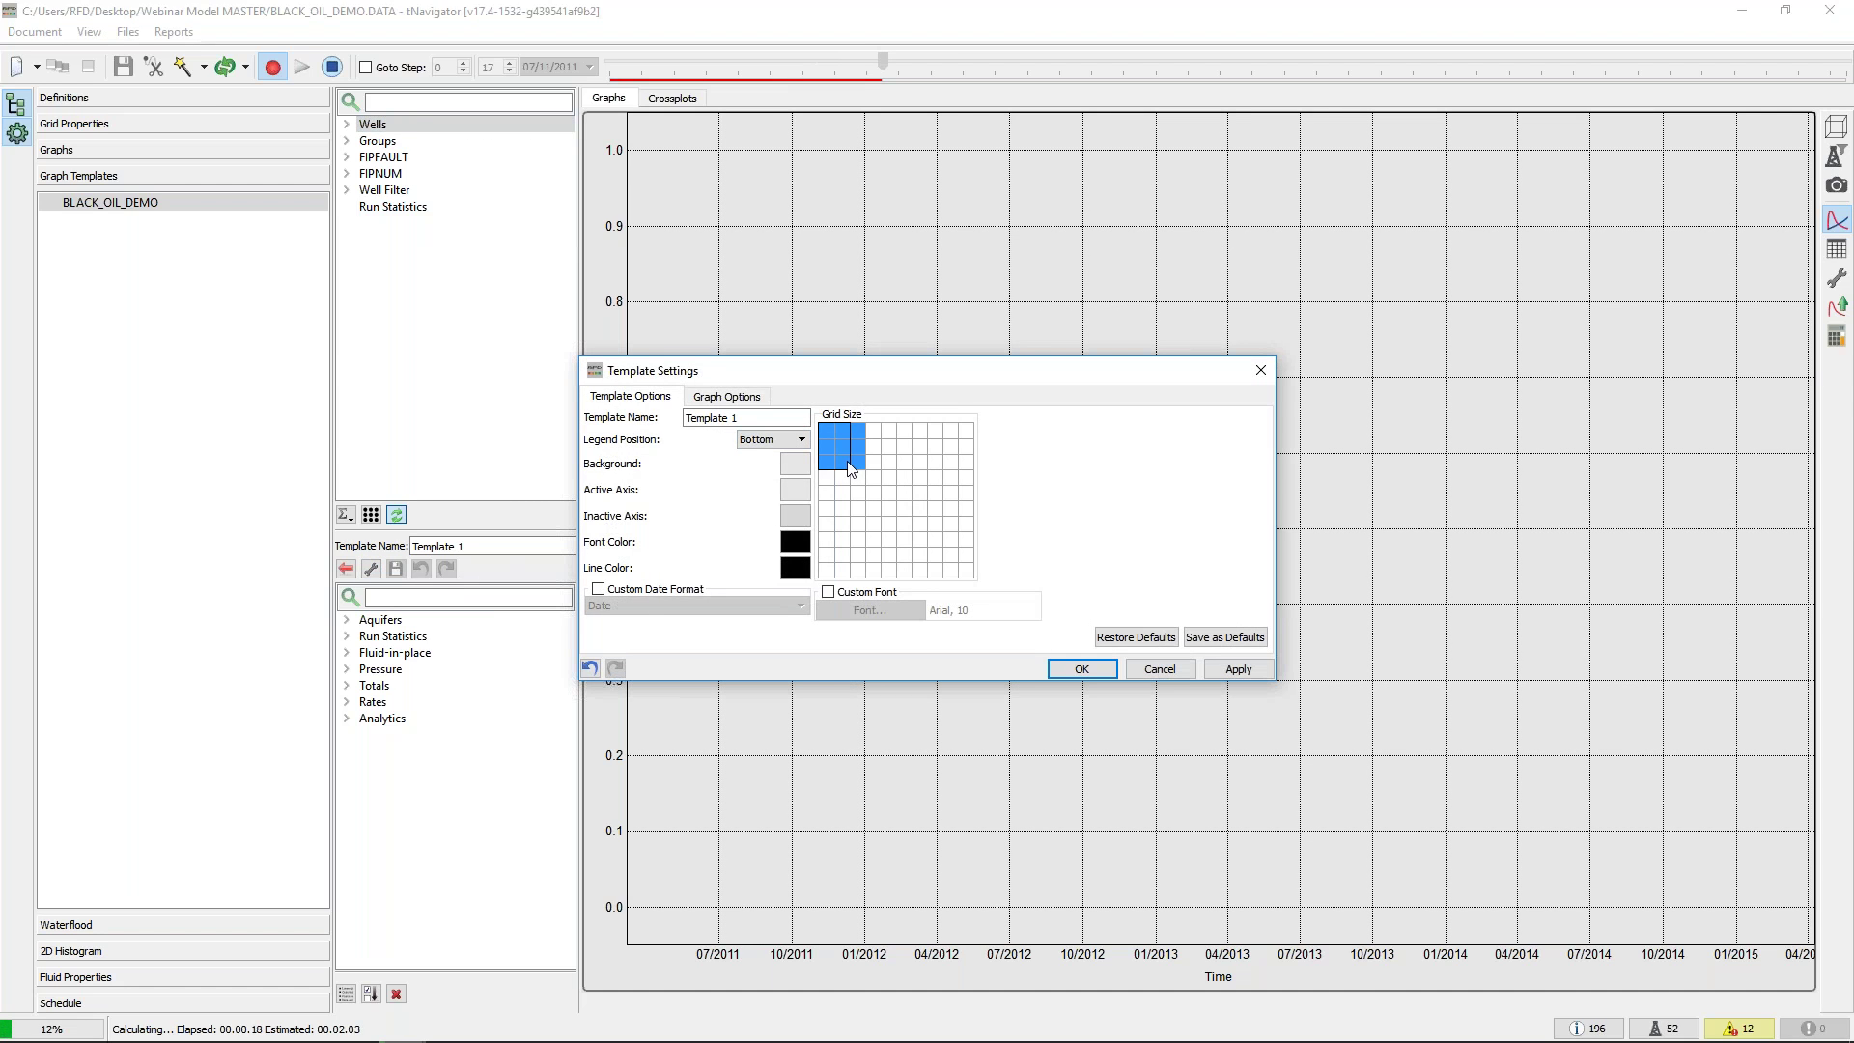
pyautogui.click(1077, 669)
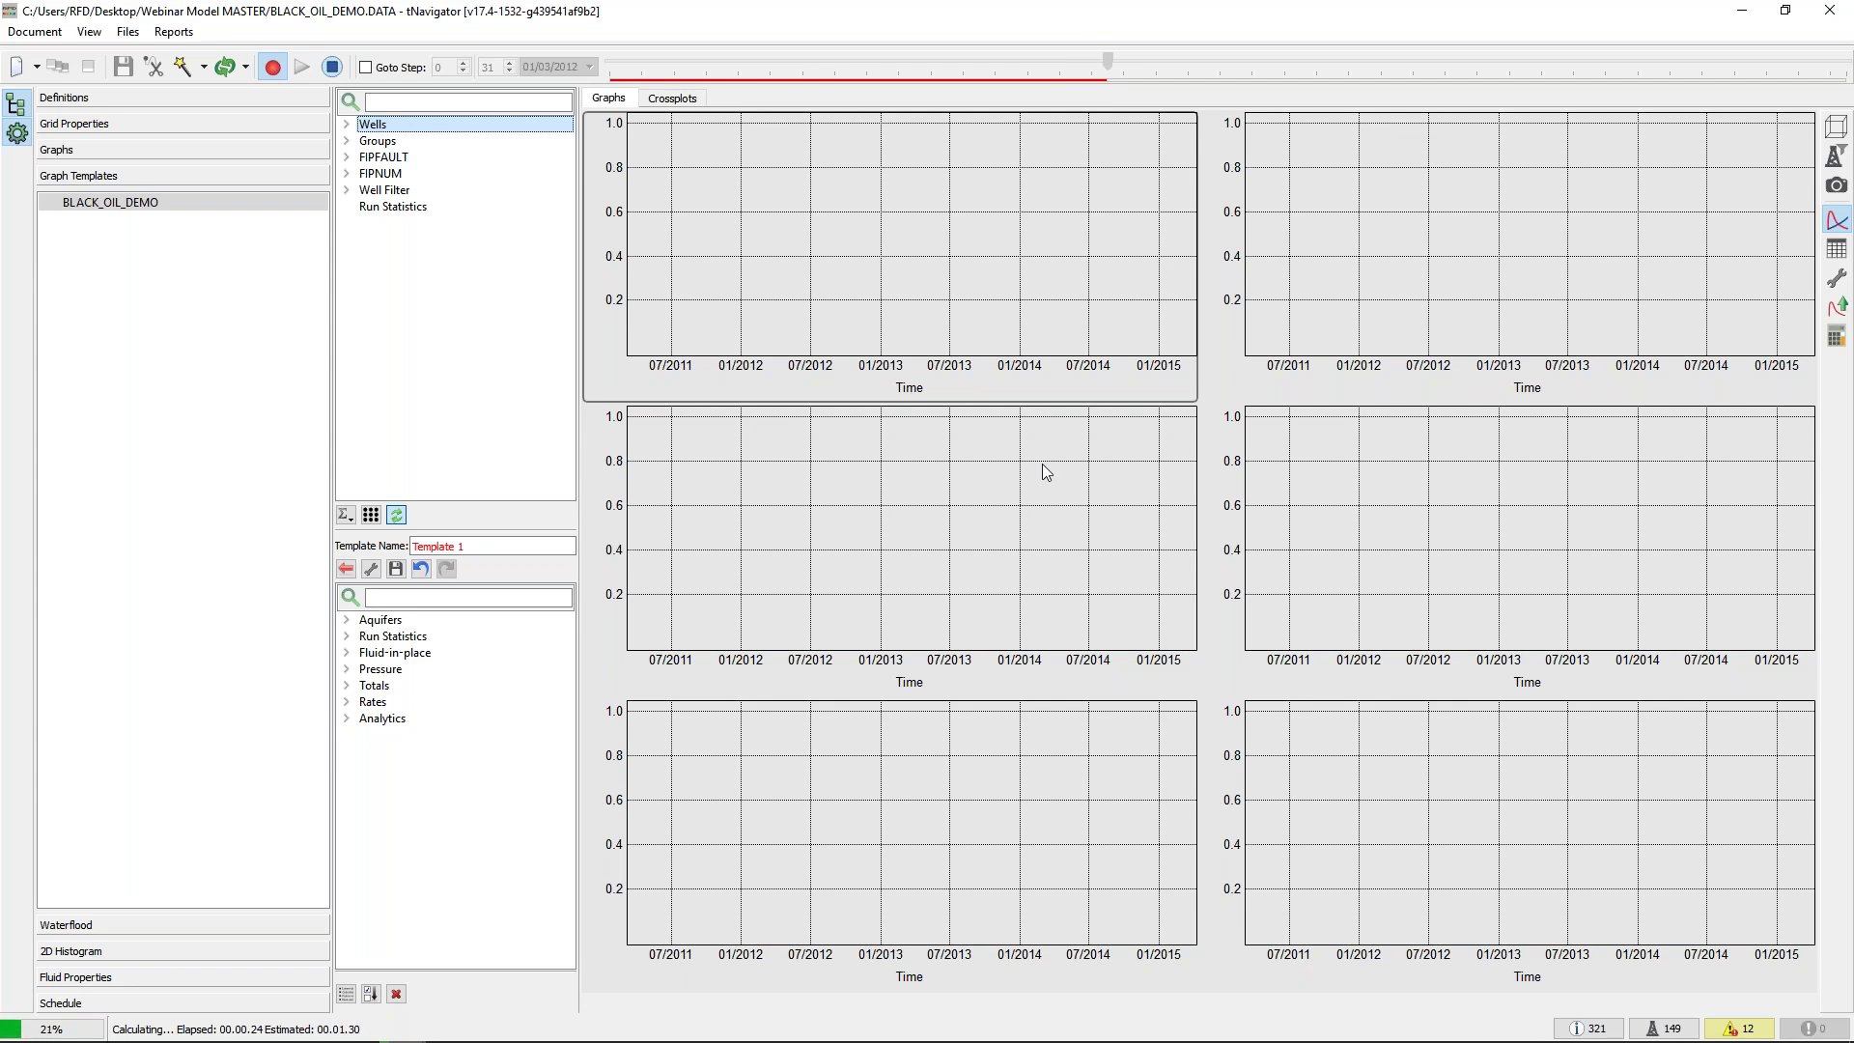
# Plot calculated Gas Rate and historical Gas Rate (H) in the first graph of the left column
pyautogui.click(348, 706)
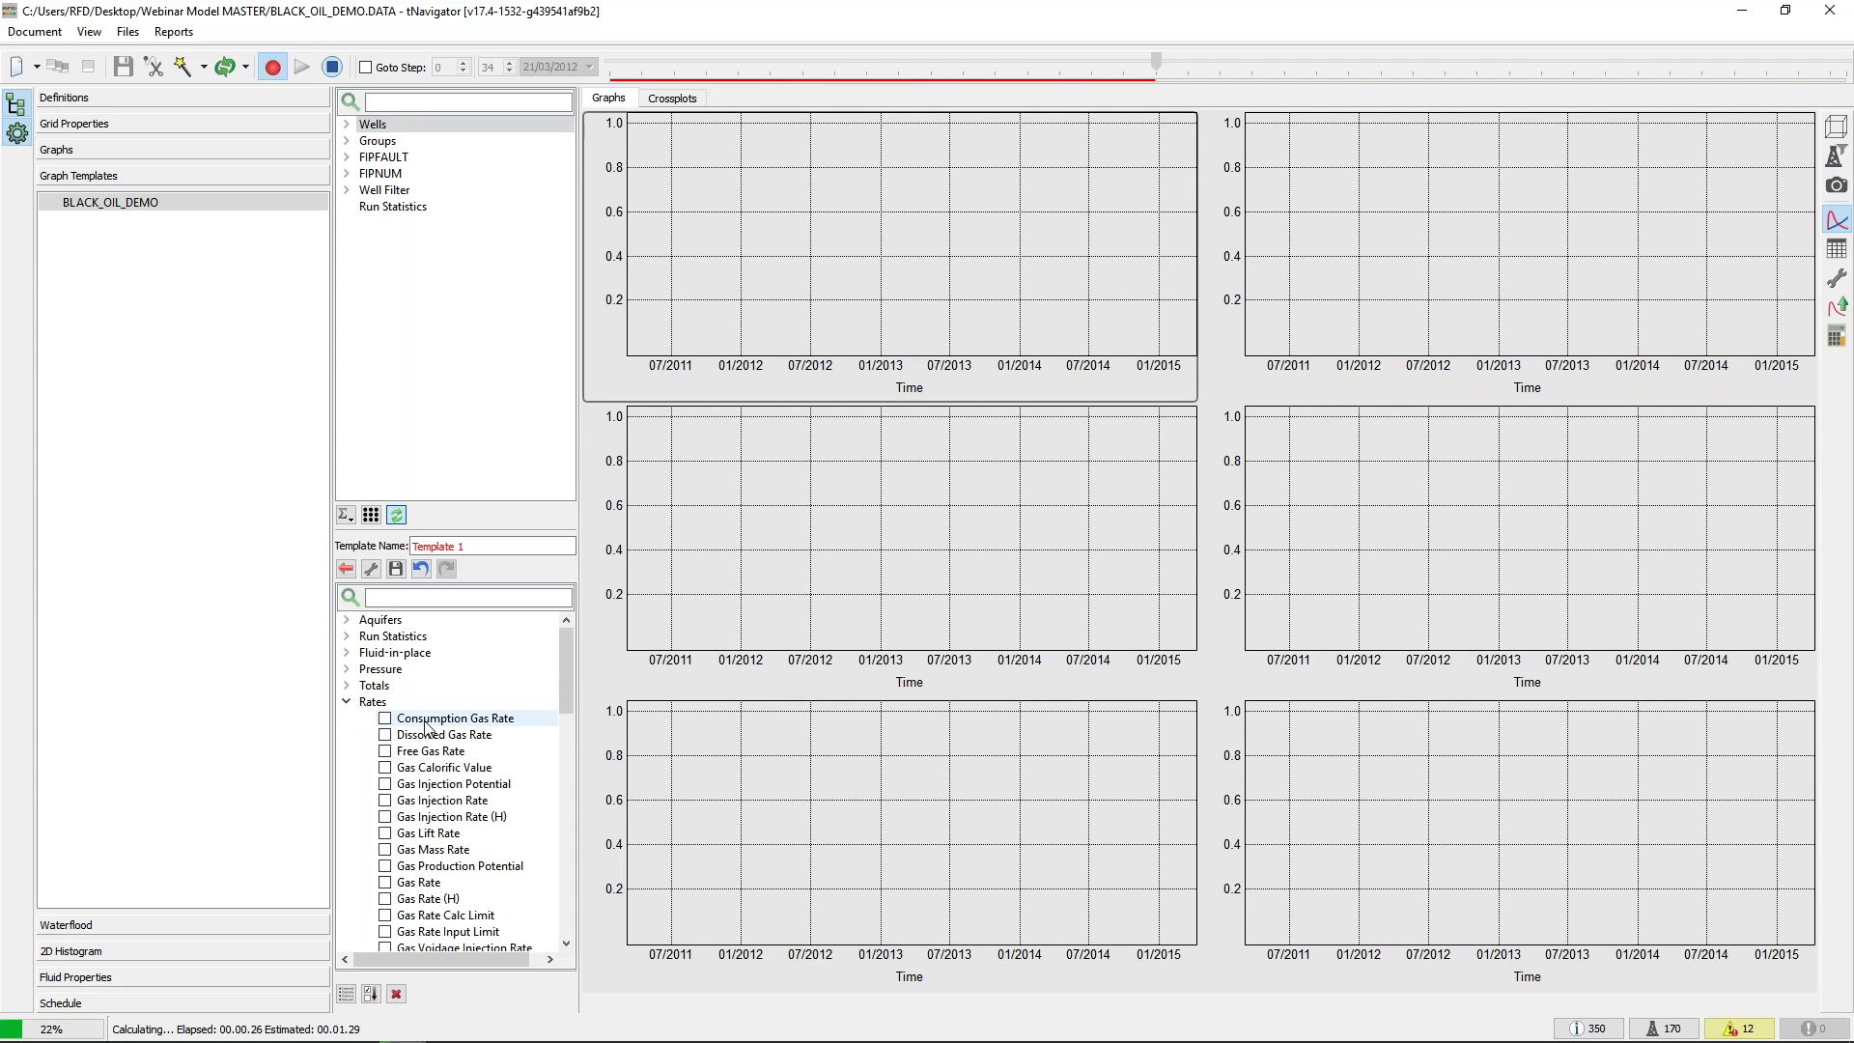
pyautogui.scroll(-3, 449, 785)
pyautogui.click(457, 738)
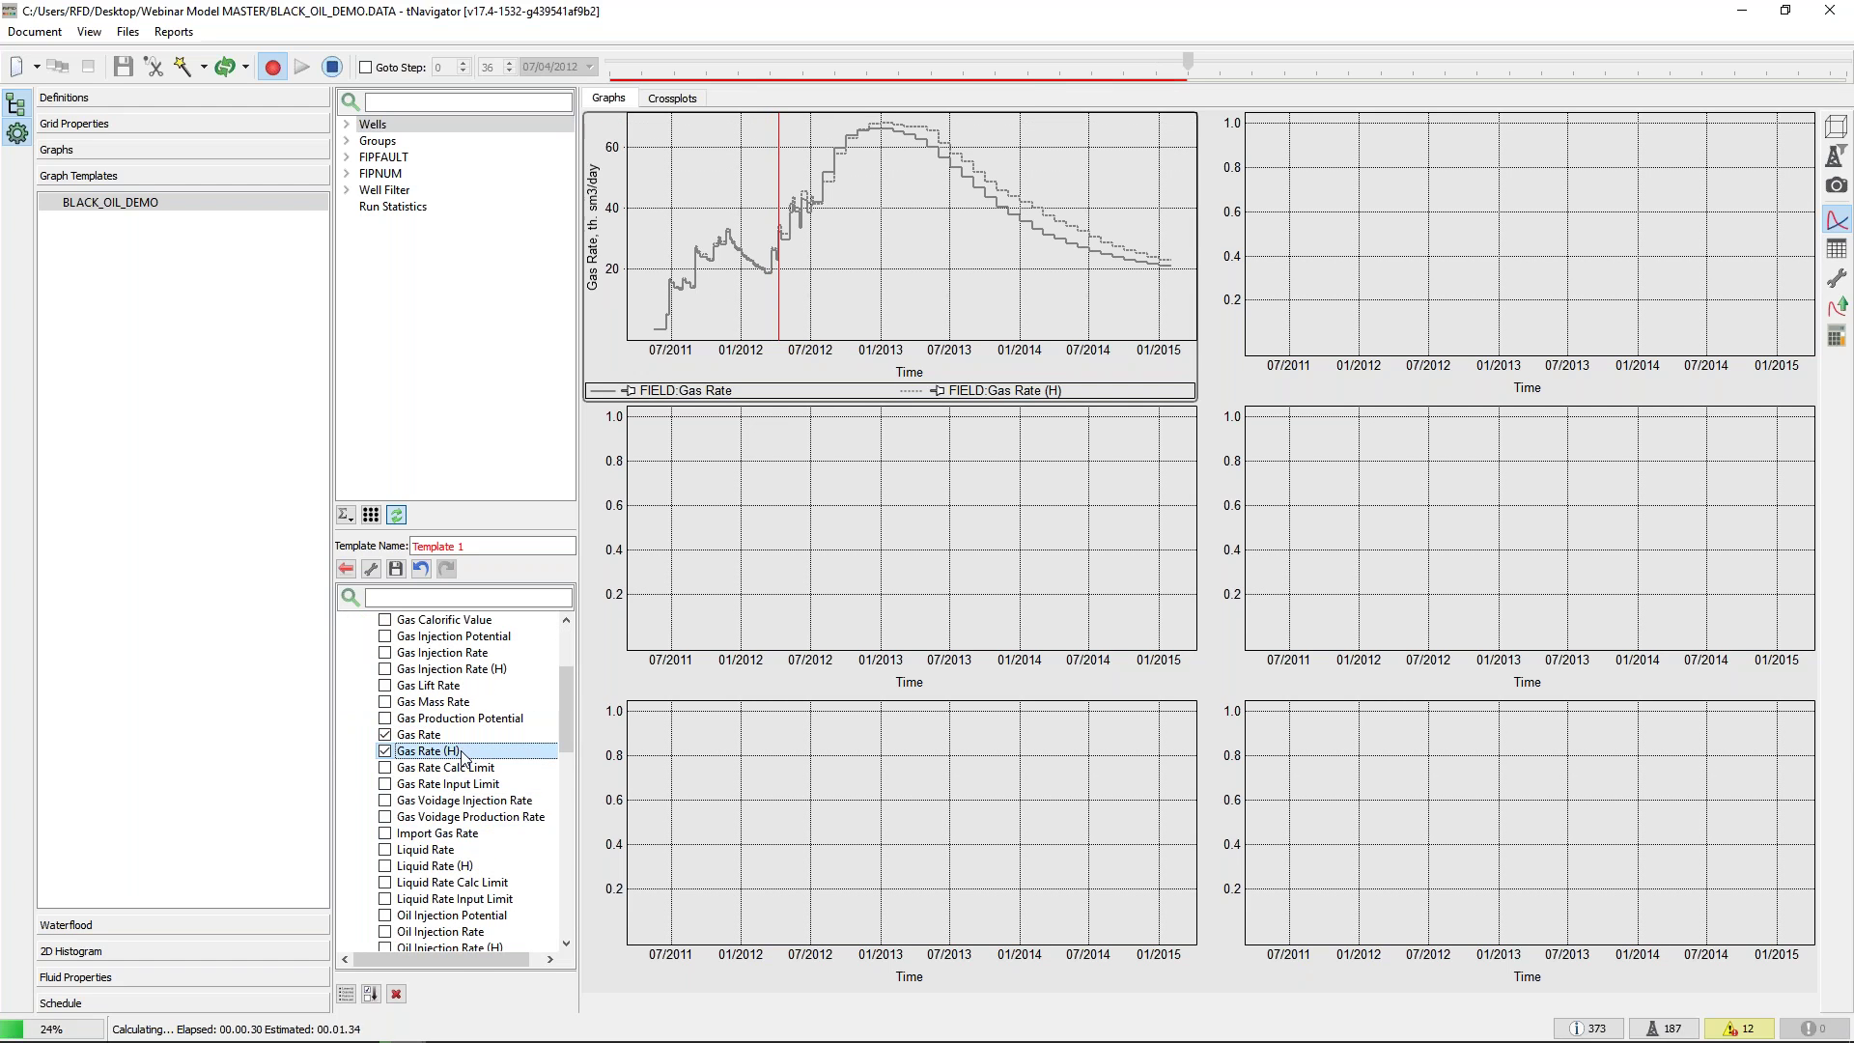
pyautogui.click(461, 752)
# Plot calculated Oil Rate and historical Oil Rate (H) in the middle graph of the left column
pyautogui.scroll(-1, 425, 770)
pyautogui.scroll(-2, 425, 770)
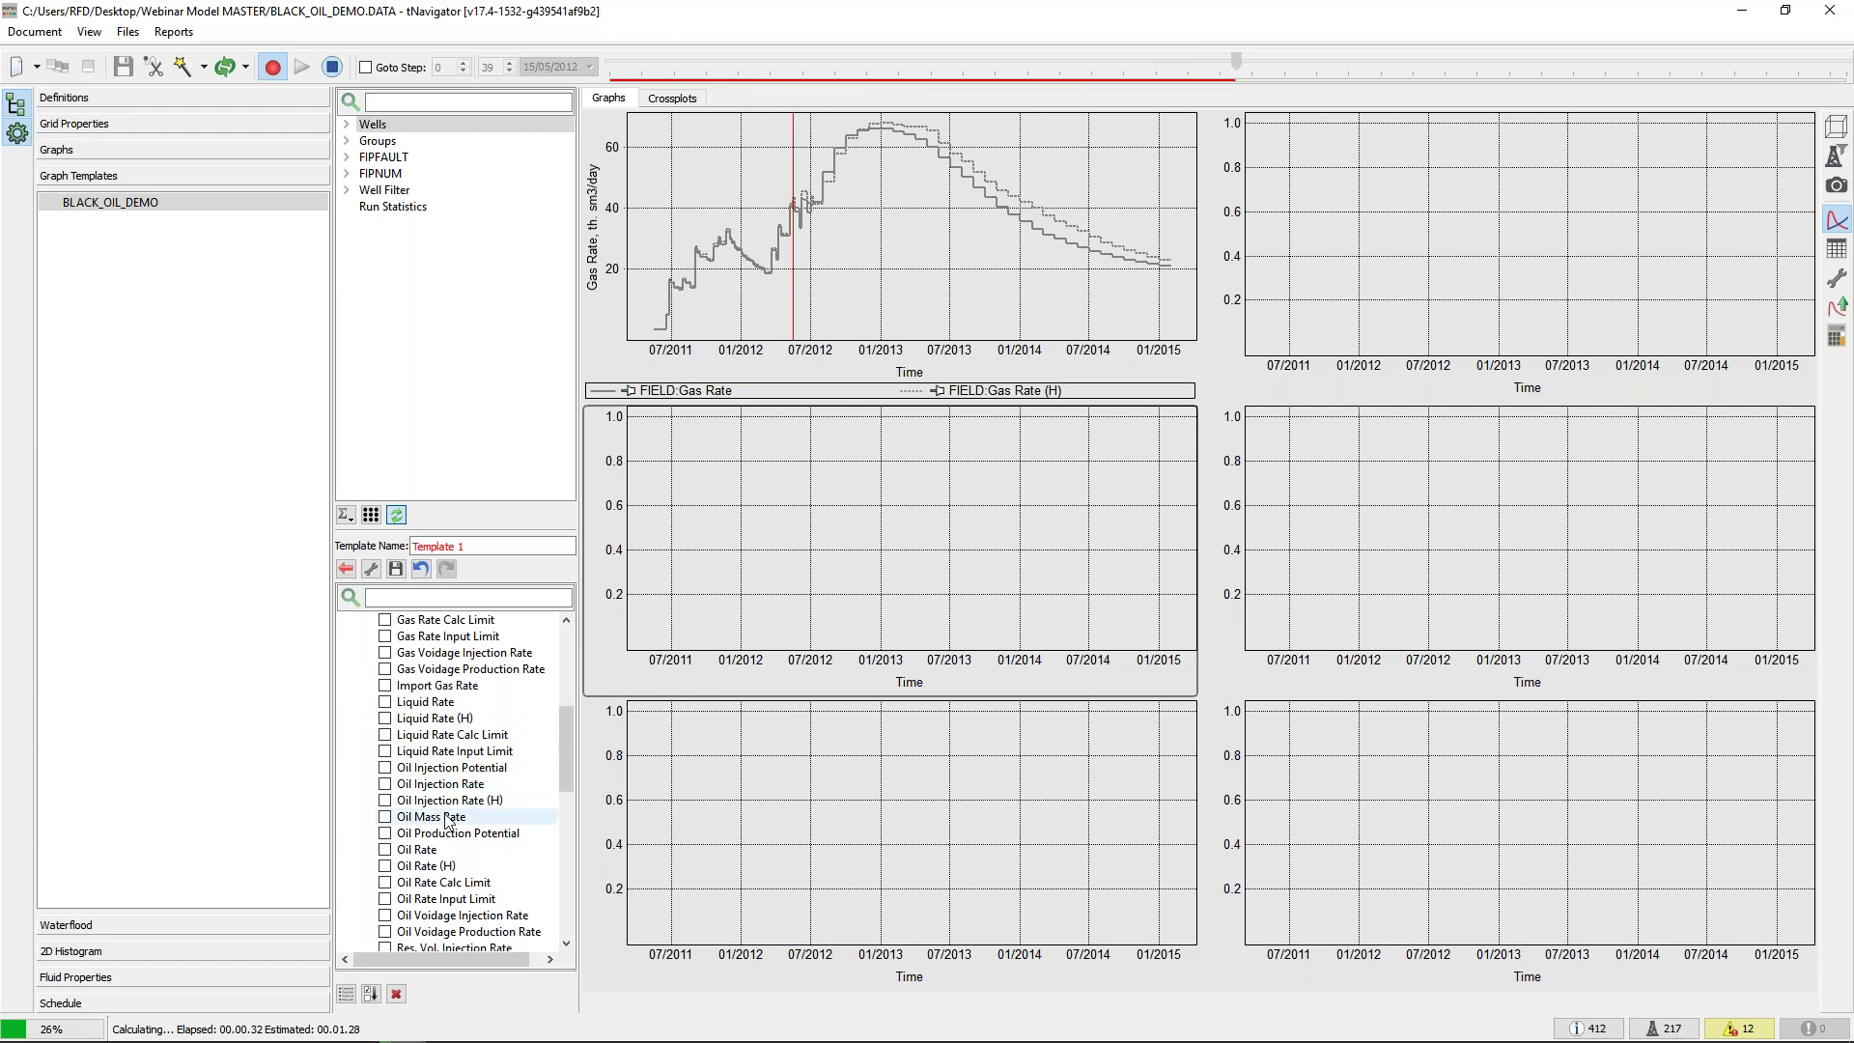
pyautogui.click(430, 850)
pyautogui.click(453, 867)
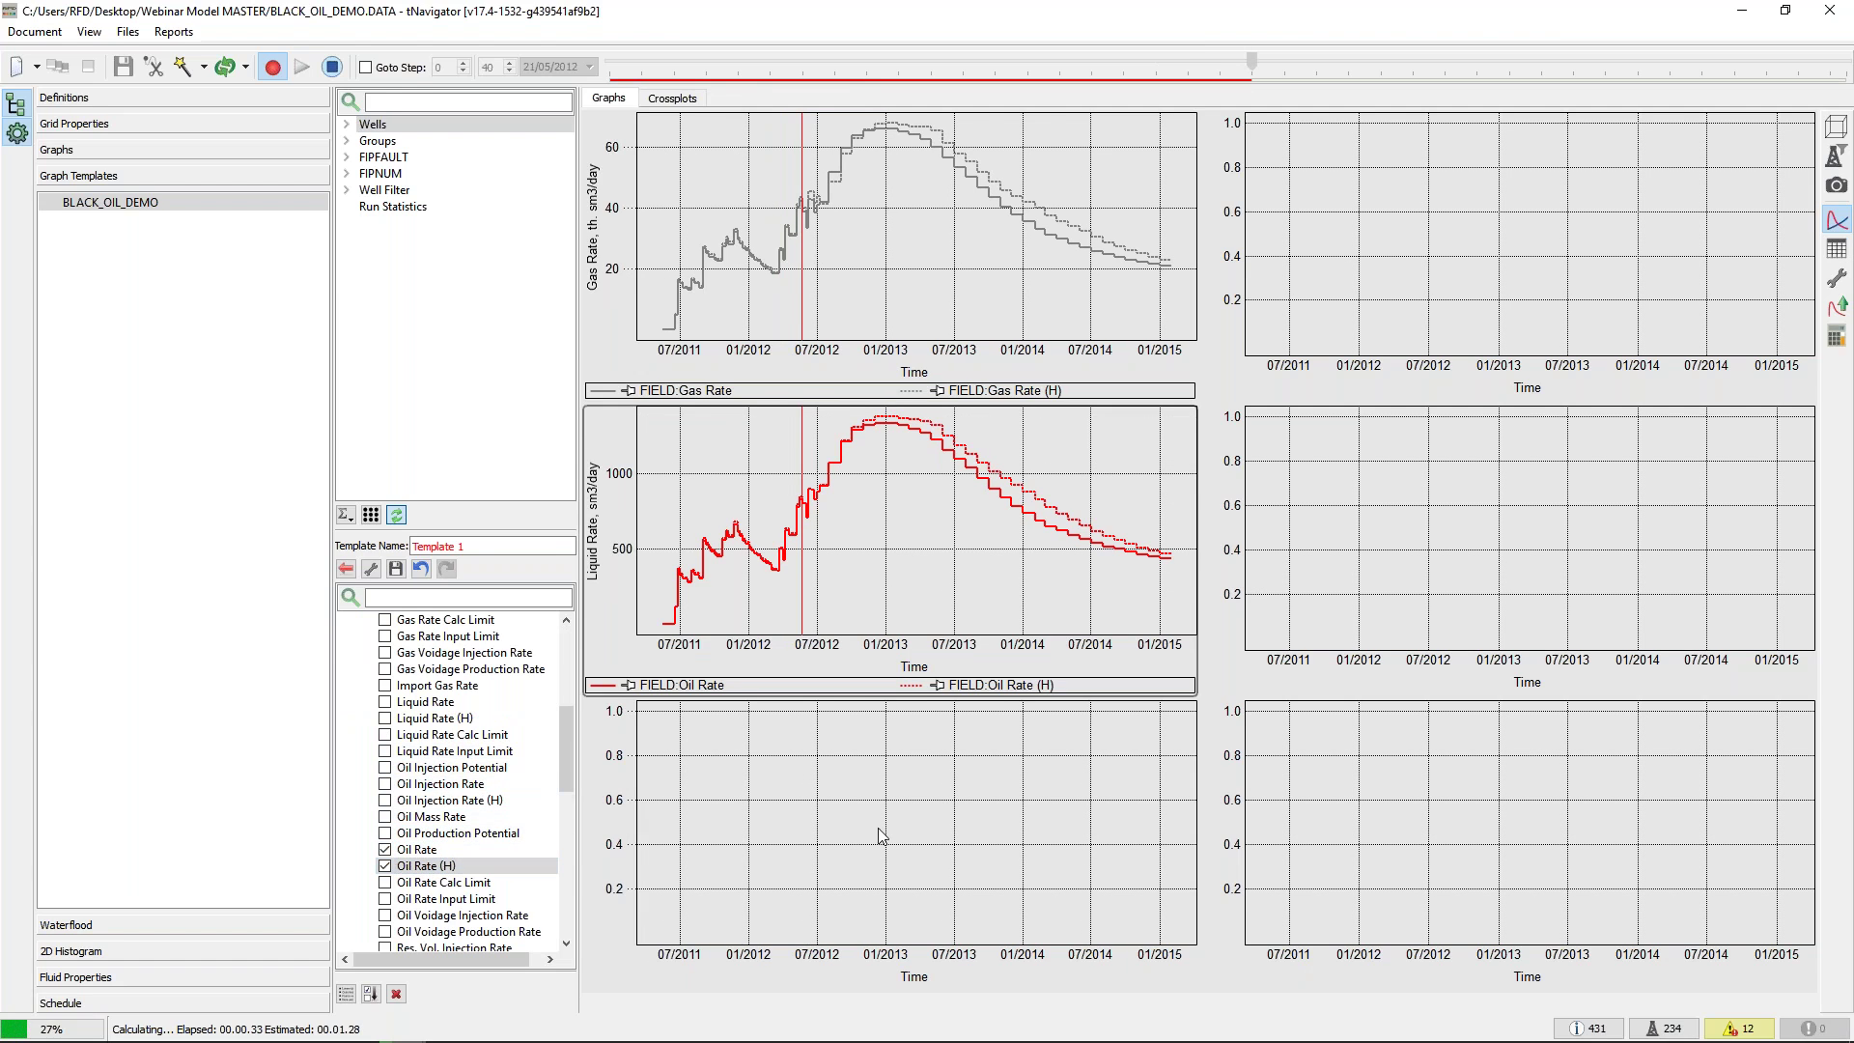
# Plot calculated Water Rate and historical Water Rate (H) in the last graph of the left column
pyautogui.scroll(-4, 425, 877)
pyautogui.scroll(-2, 436, 905)
pyautogui.click(430, 816)
pyautogui.click(464, 834)
# Plot calculated Gas Total and historical Gas Total (H) in the first graph of the right column
pyautogui.click(1434, 223)
pyautogui.scroll(15, 439, 736)
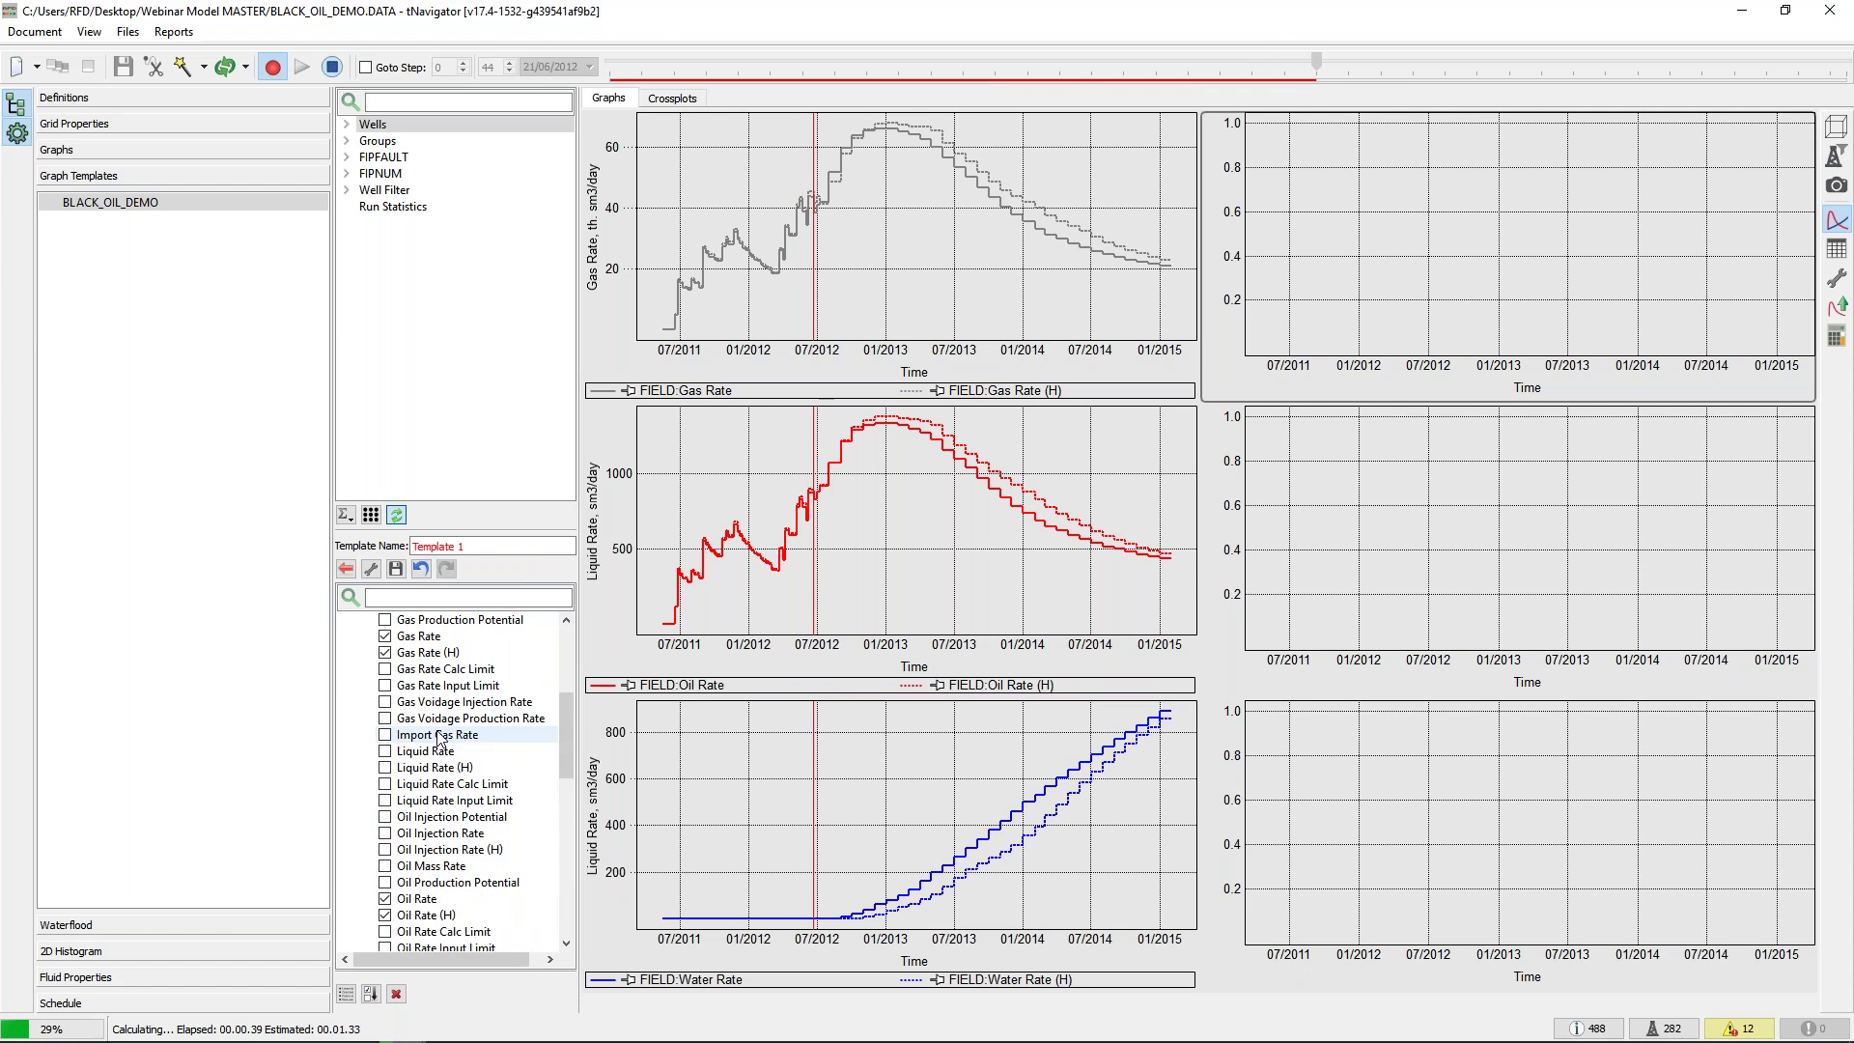
pyautogui.click(347, 702)
pyautogui.click(347, 685)
pyautogui.scroll(-3, 439, 666)
pyautogui.click(442, 652)
pyautogui.click(430, 669)
# Plot calculated Oil Total and historical Oil Total (H) in the middle graph of the right column
pyautogui.scroll(-1, 415, 755)
pyautogui.scroll(-2, 415, 755)
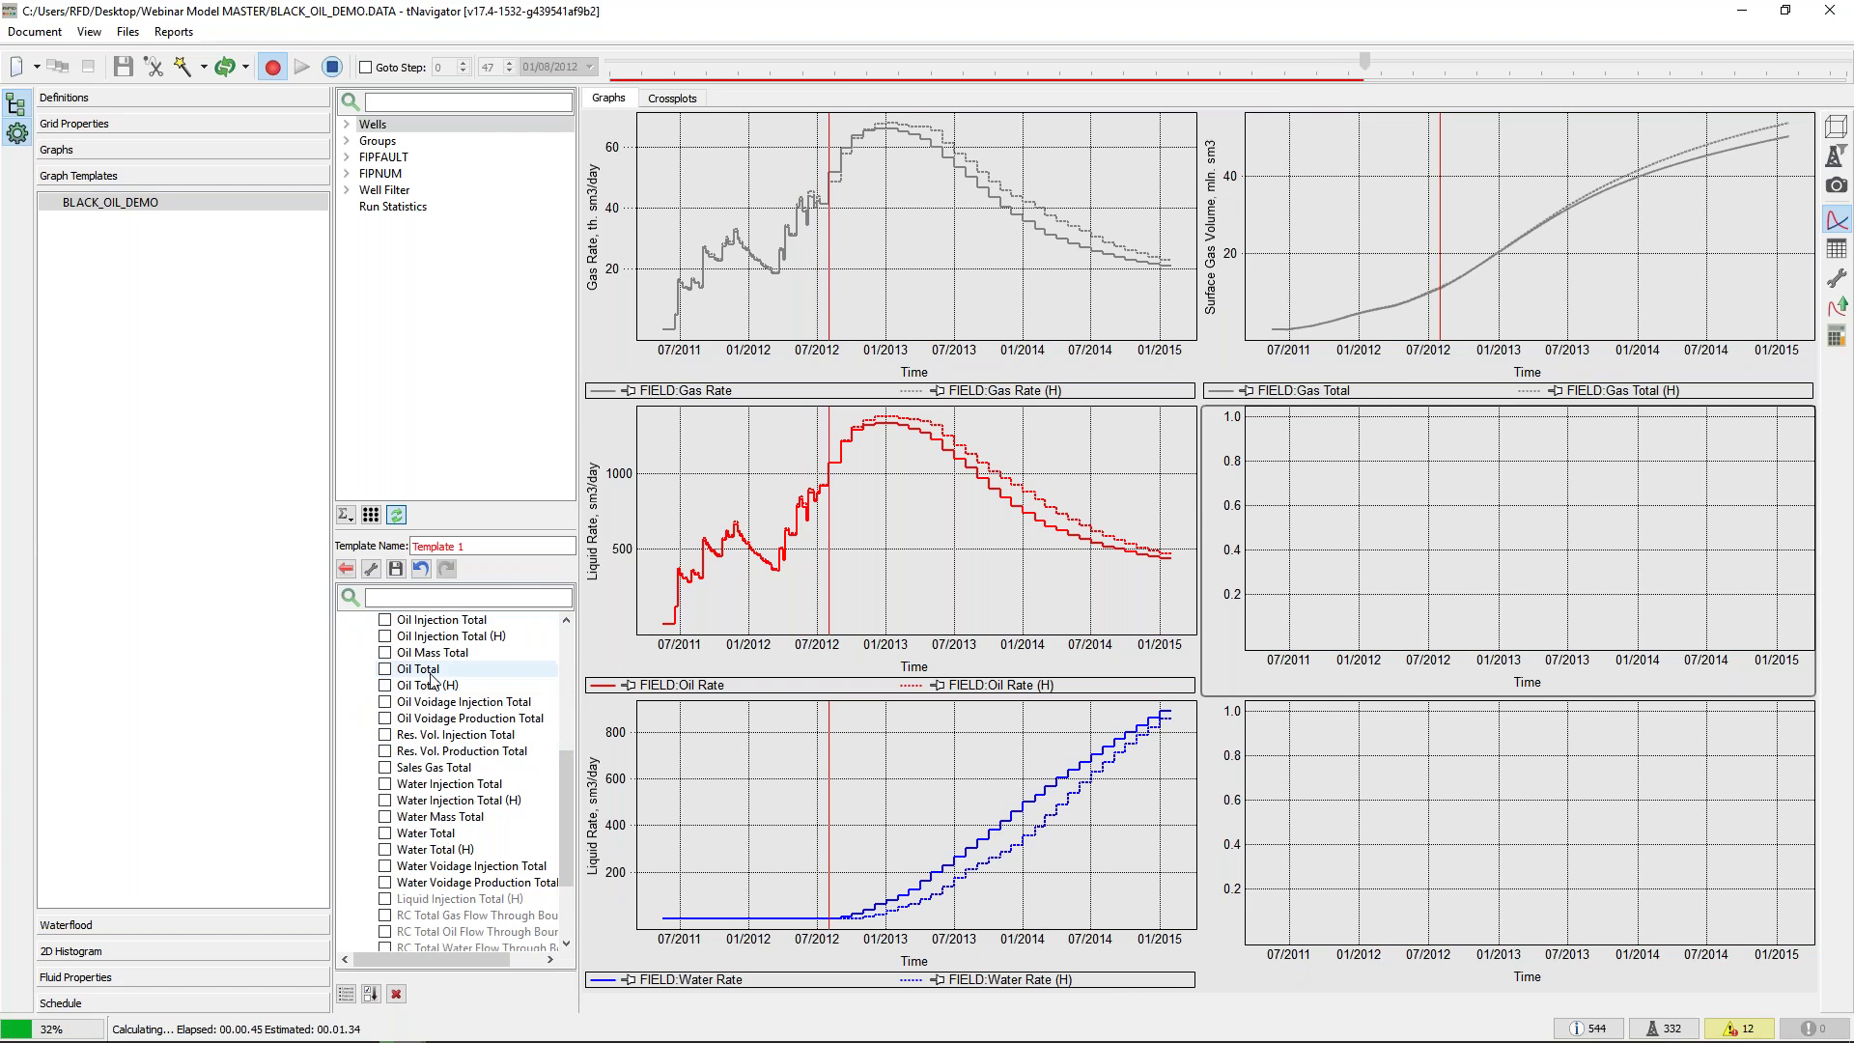
pyautogui.click(418, 668)
pyautogui.click(428, 685)
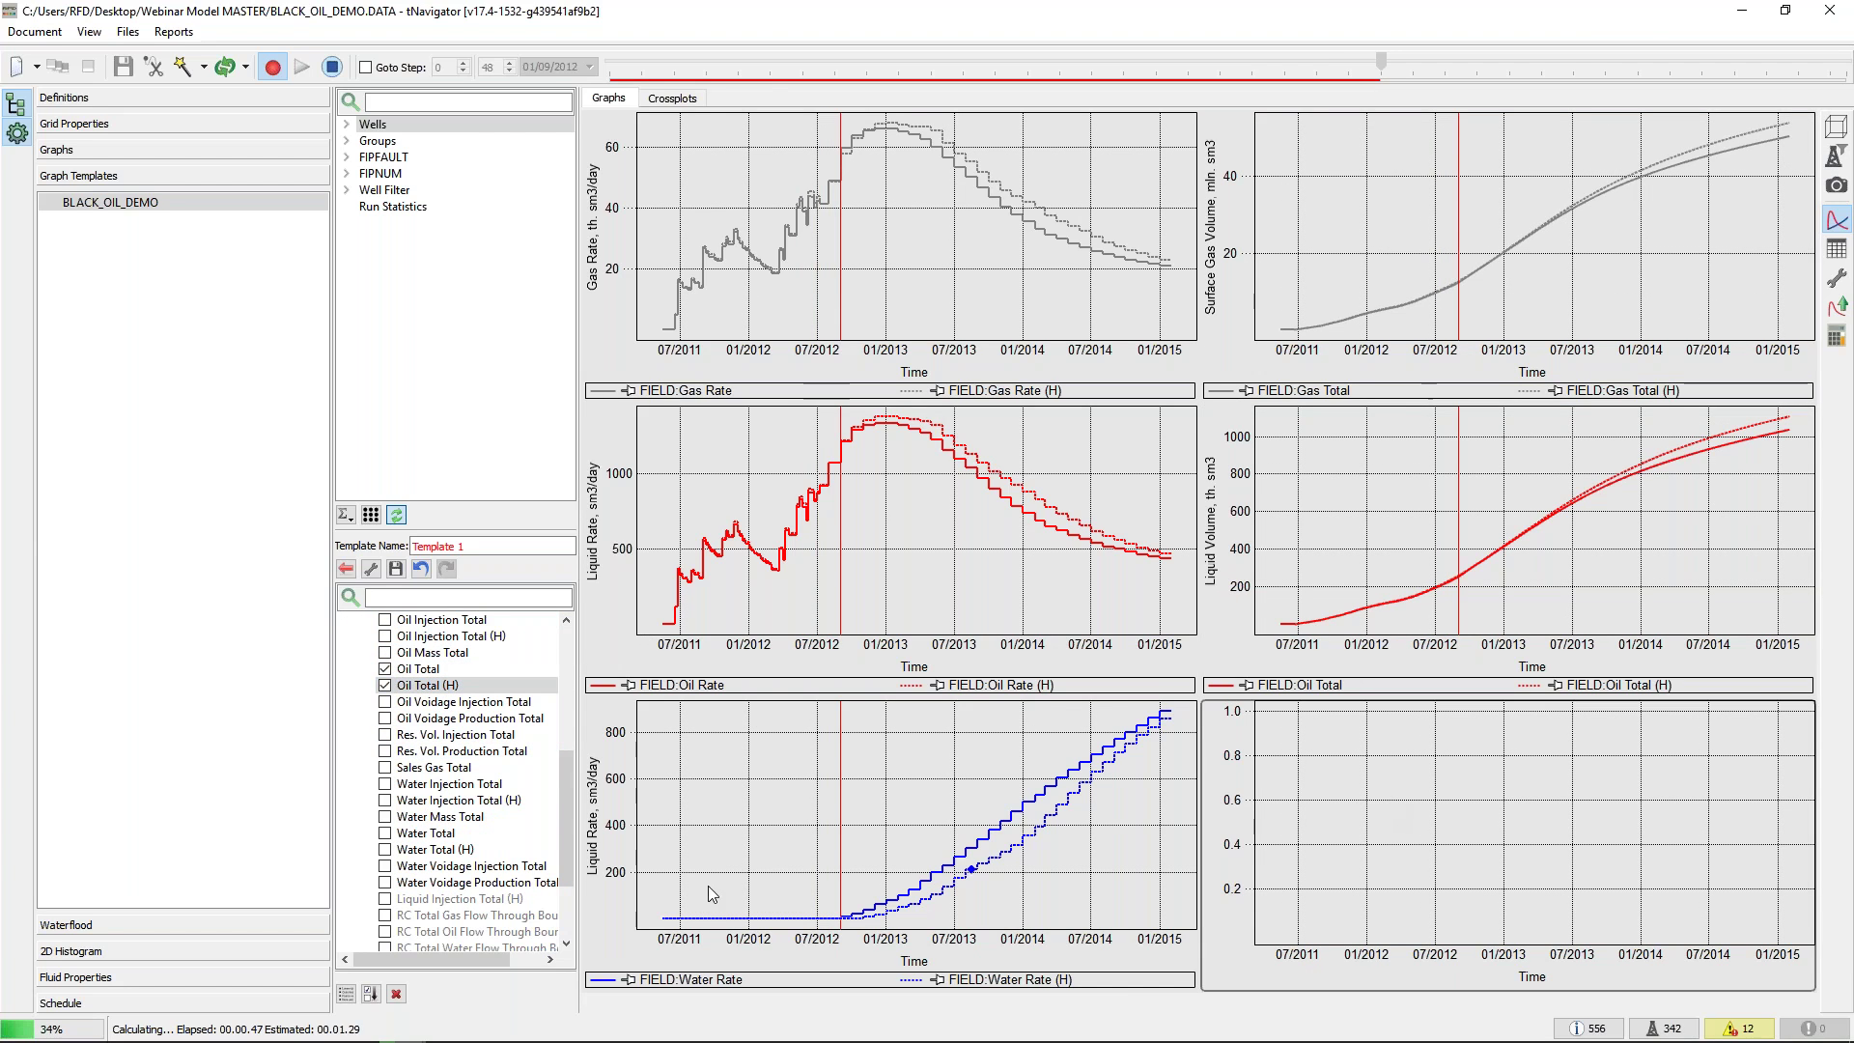
# Plot calculated Water Total and historical Water Total (H) in the last graph of the right column
pyautogui.scroll(-3, 464, 772)
pyautogui.click(430, 718)
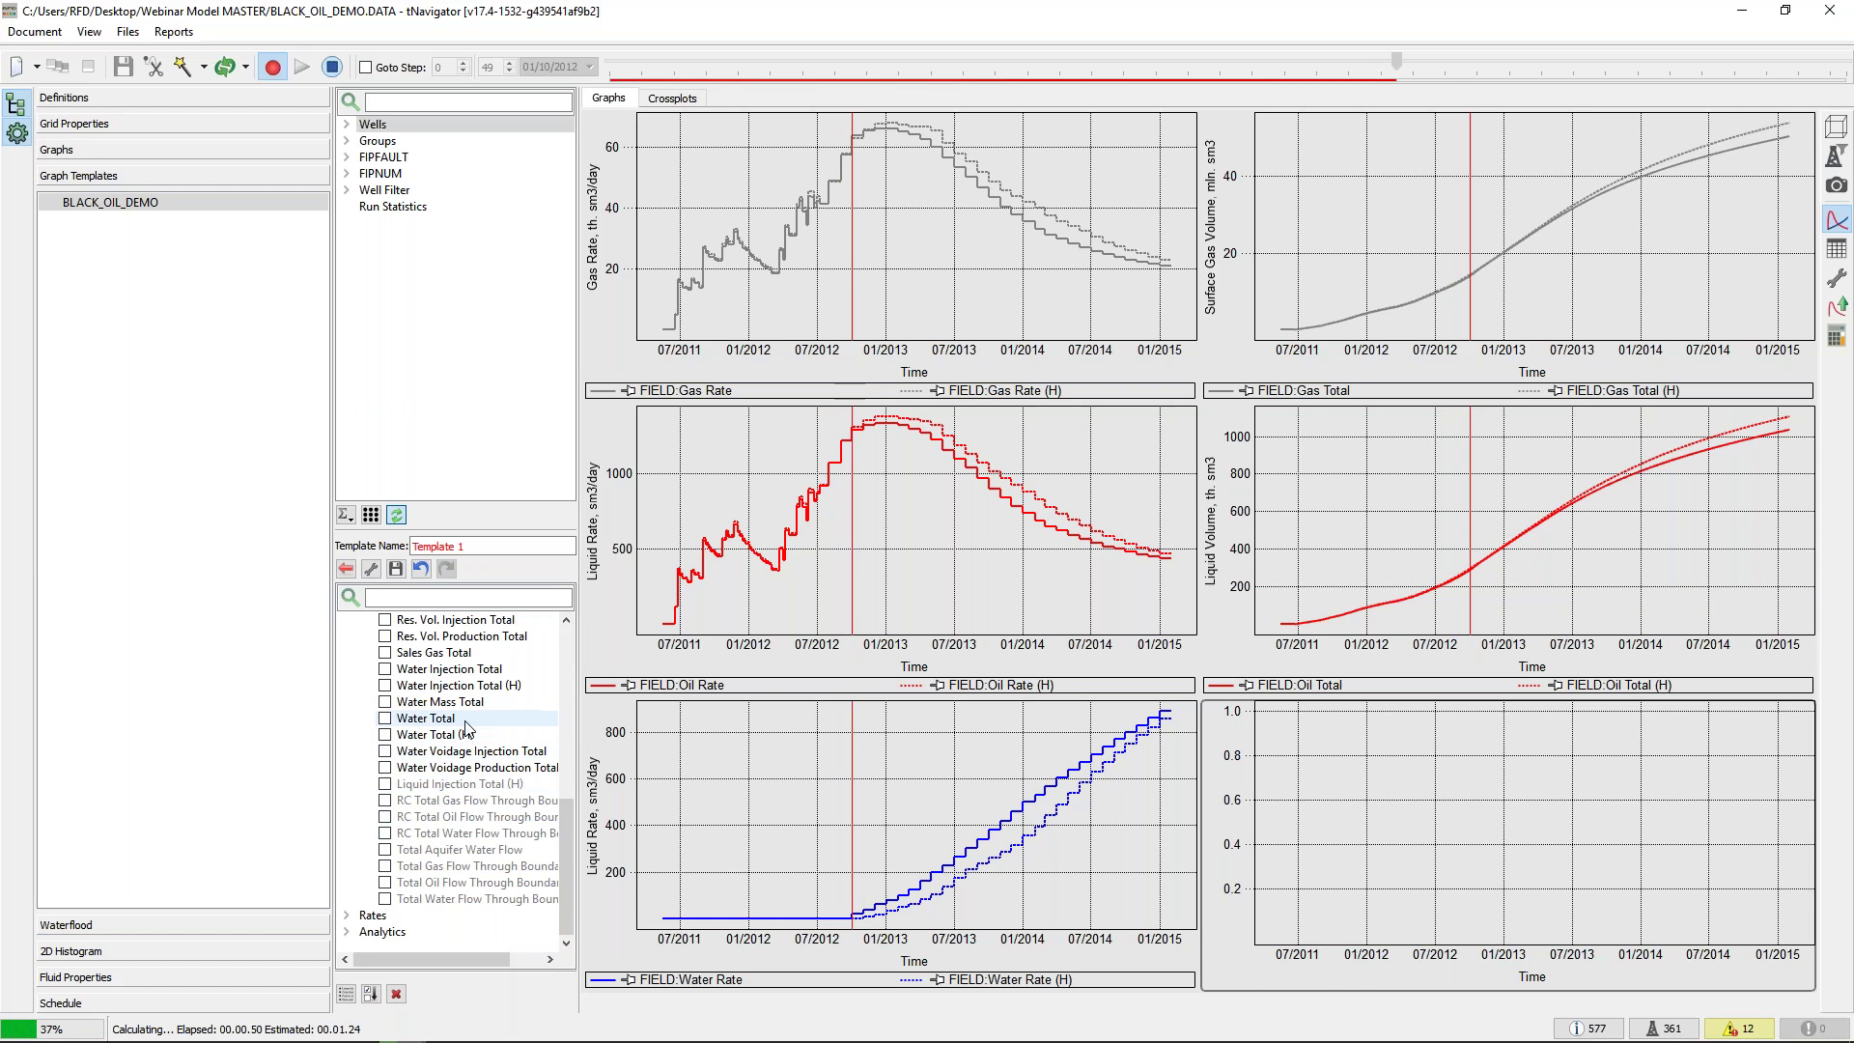
pyautogui.click(444, 735)
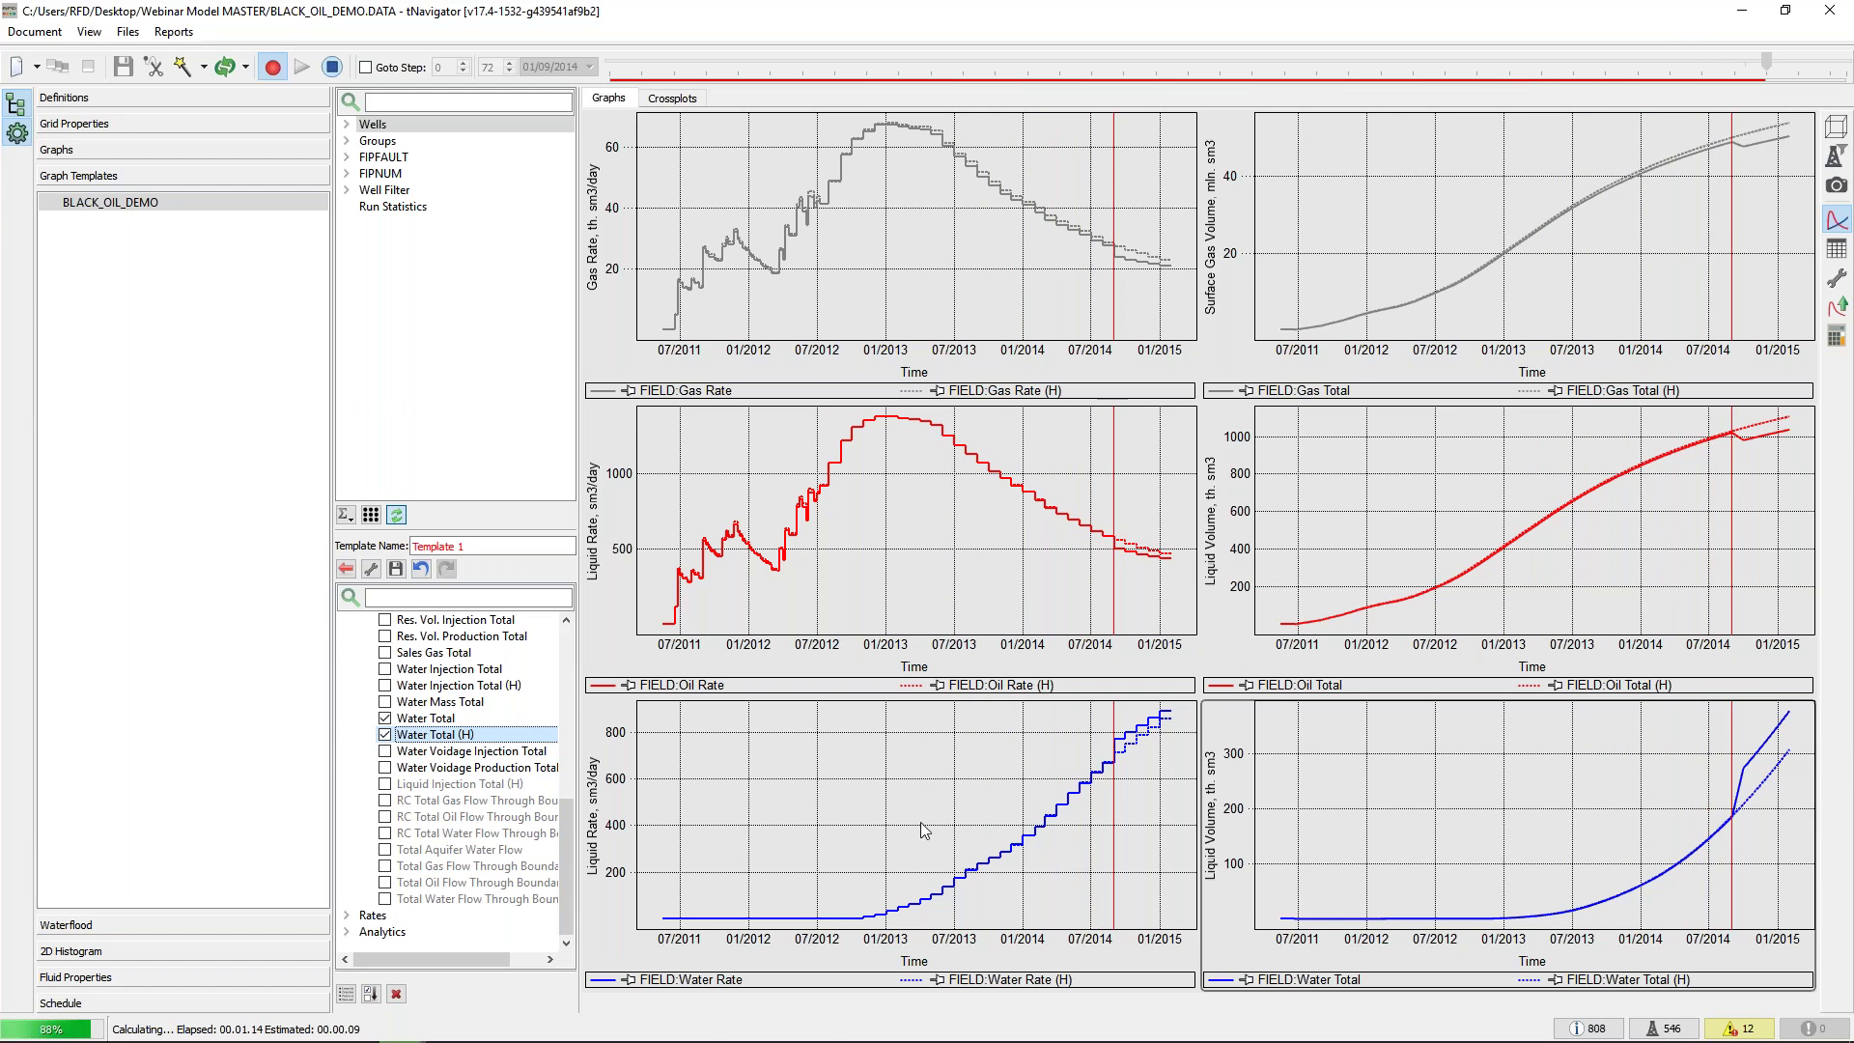
# Save Template 1 and exit its editing, then view the template's export and import options
pyautogui.click(394, 568)
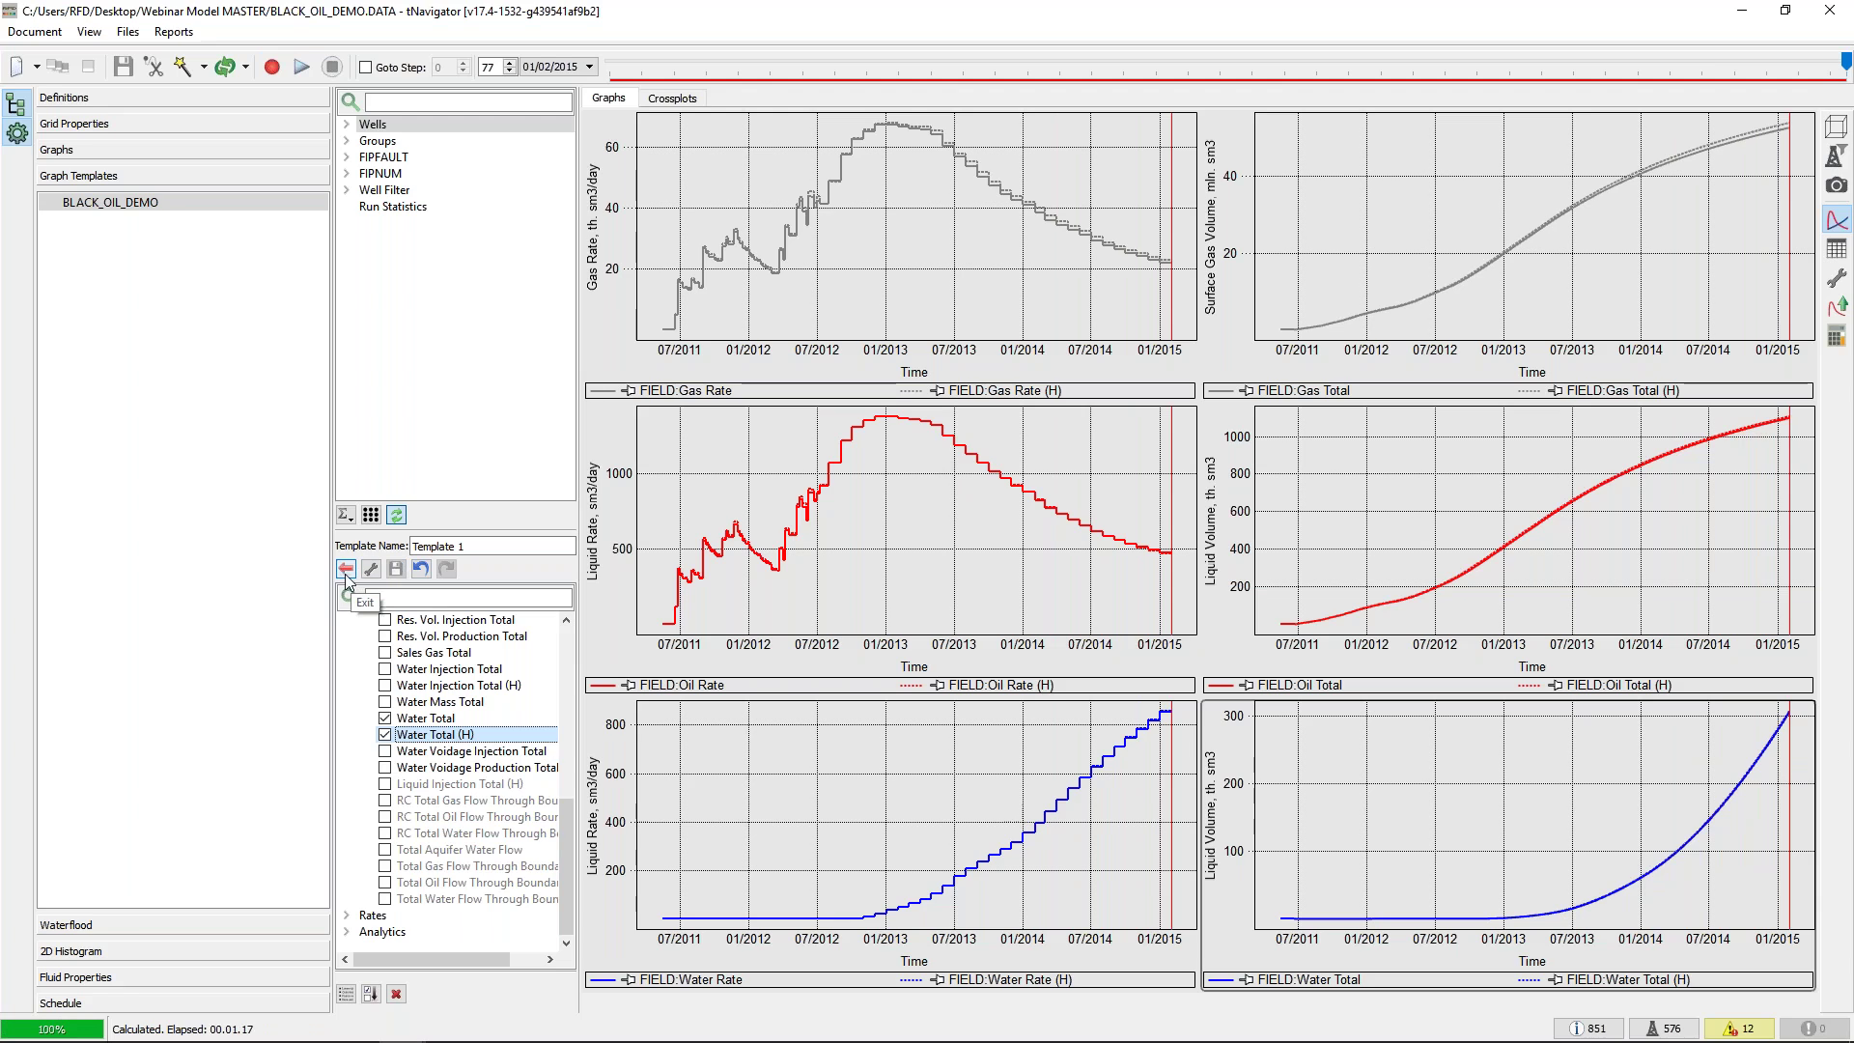
pyautogui.click(346, 569)
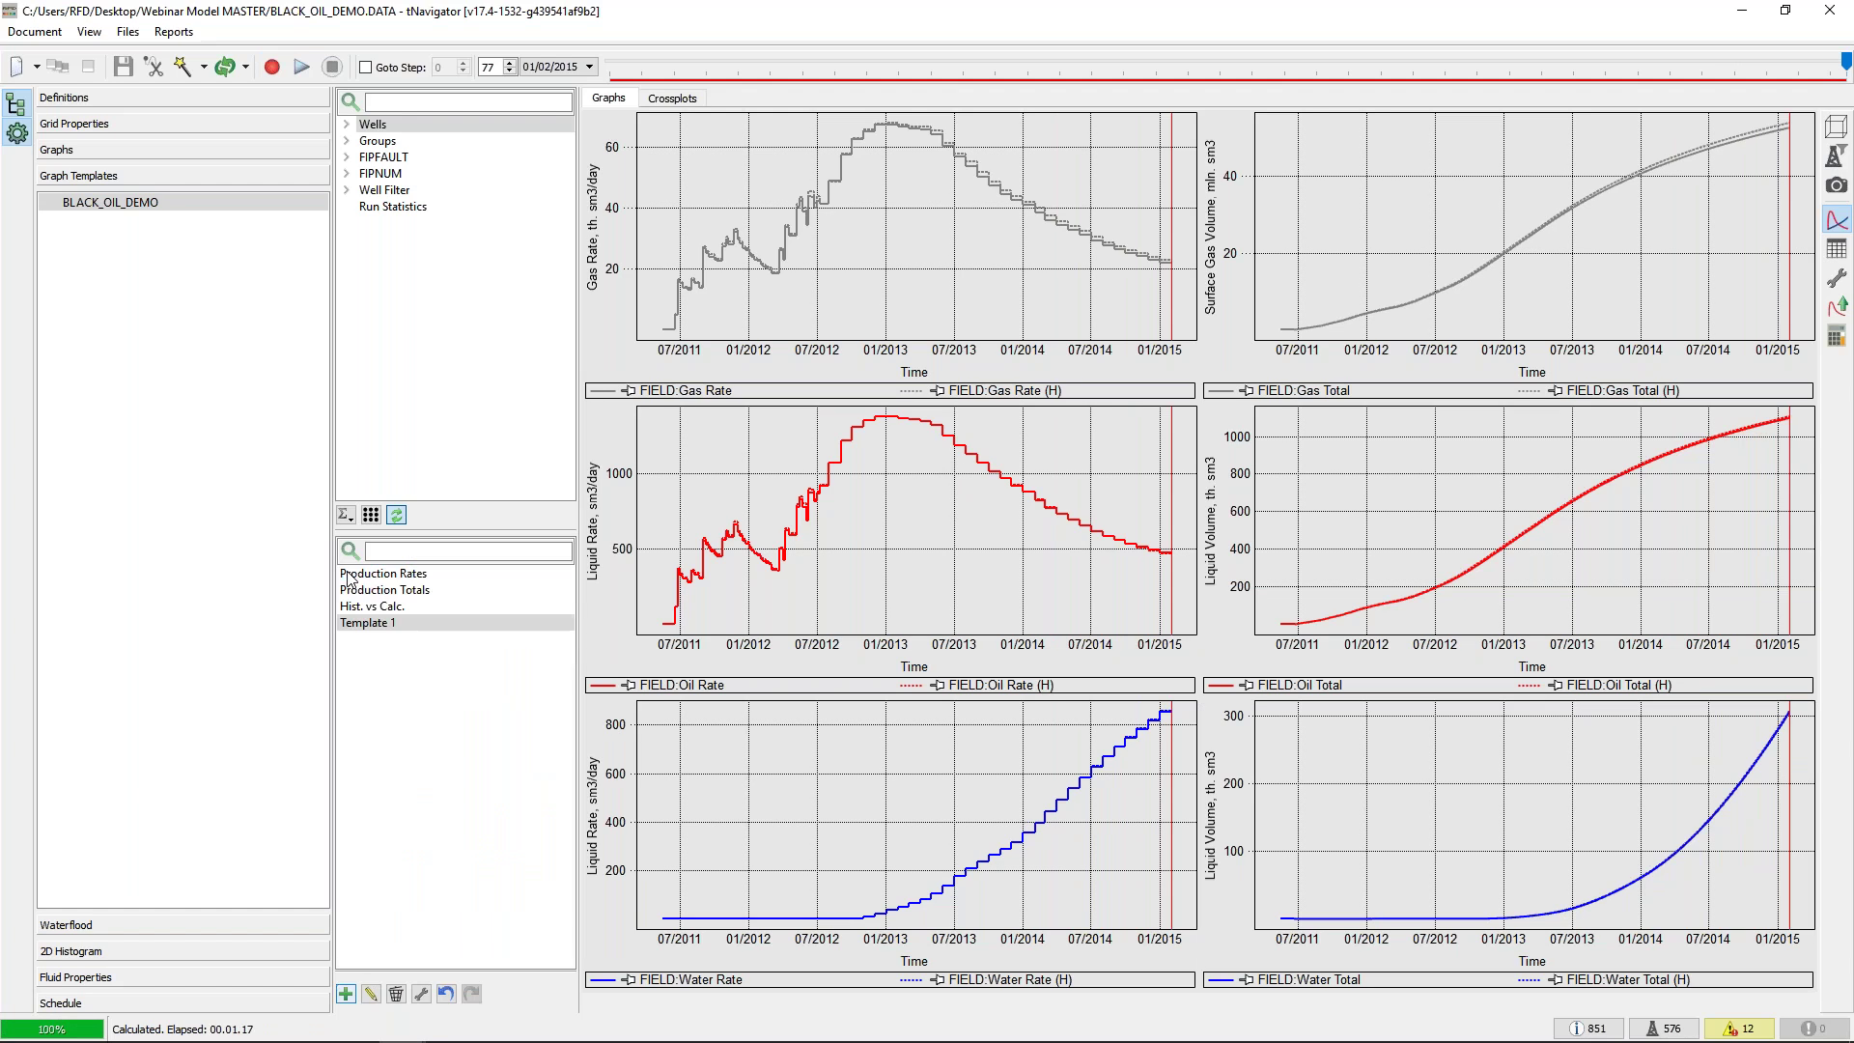
pyautogui.rightClick(386, 623)
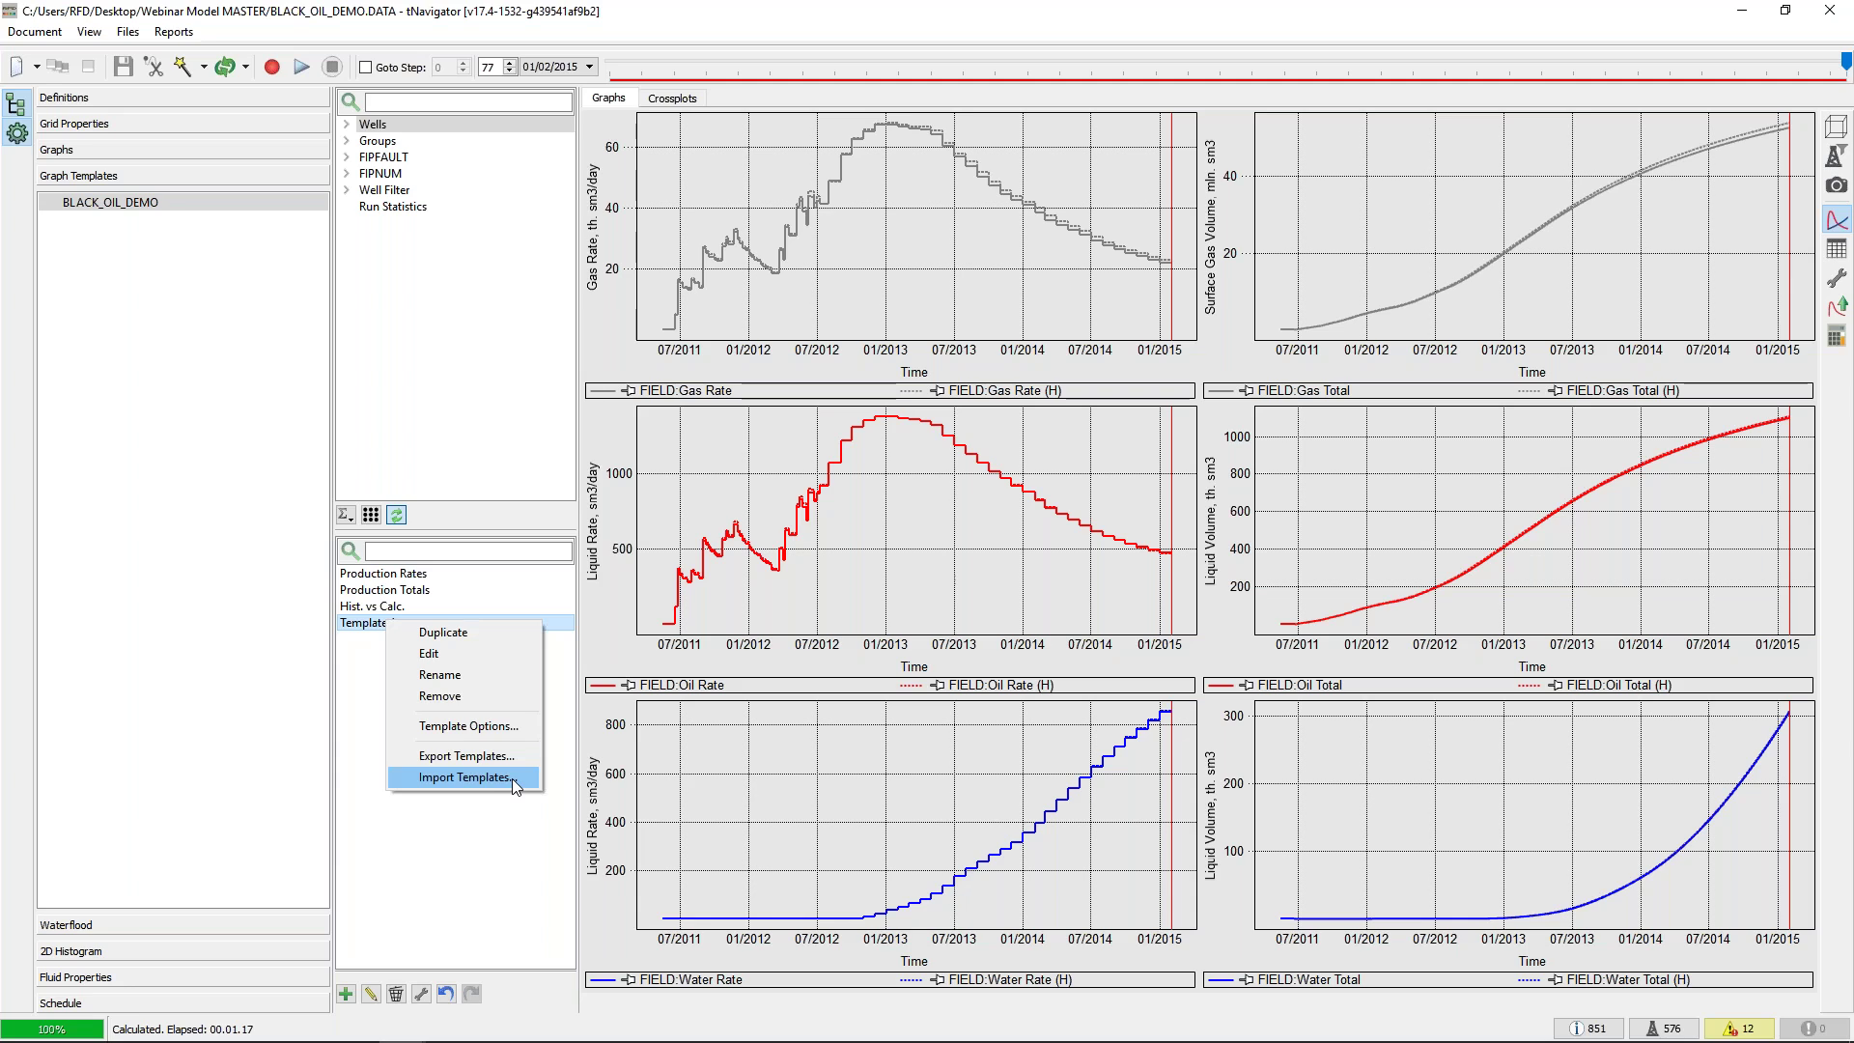
pyautogui.click(504, 843)
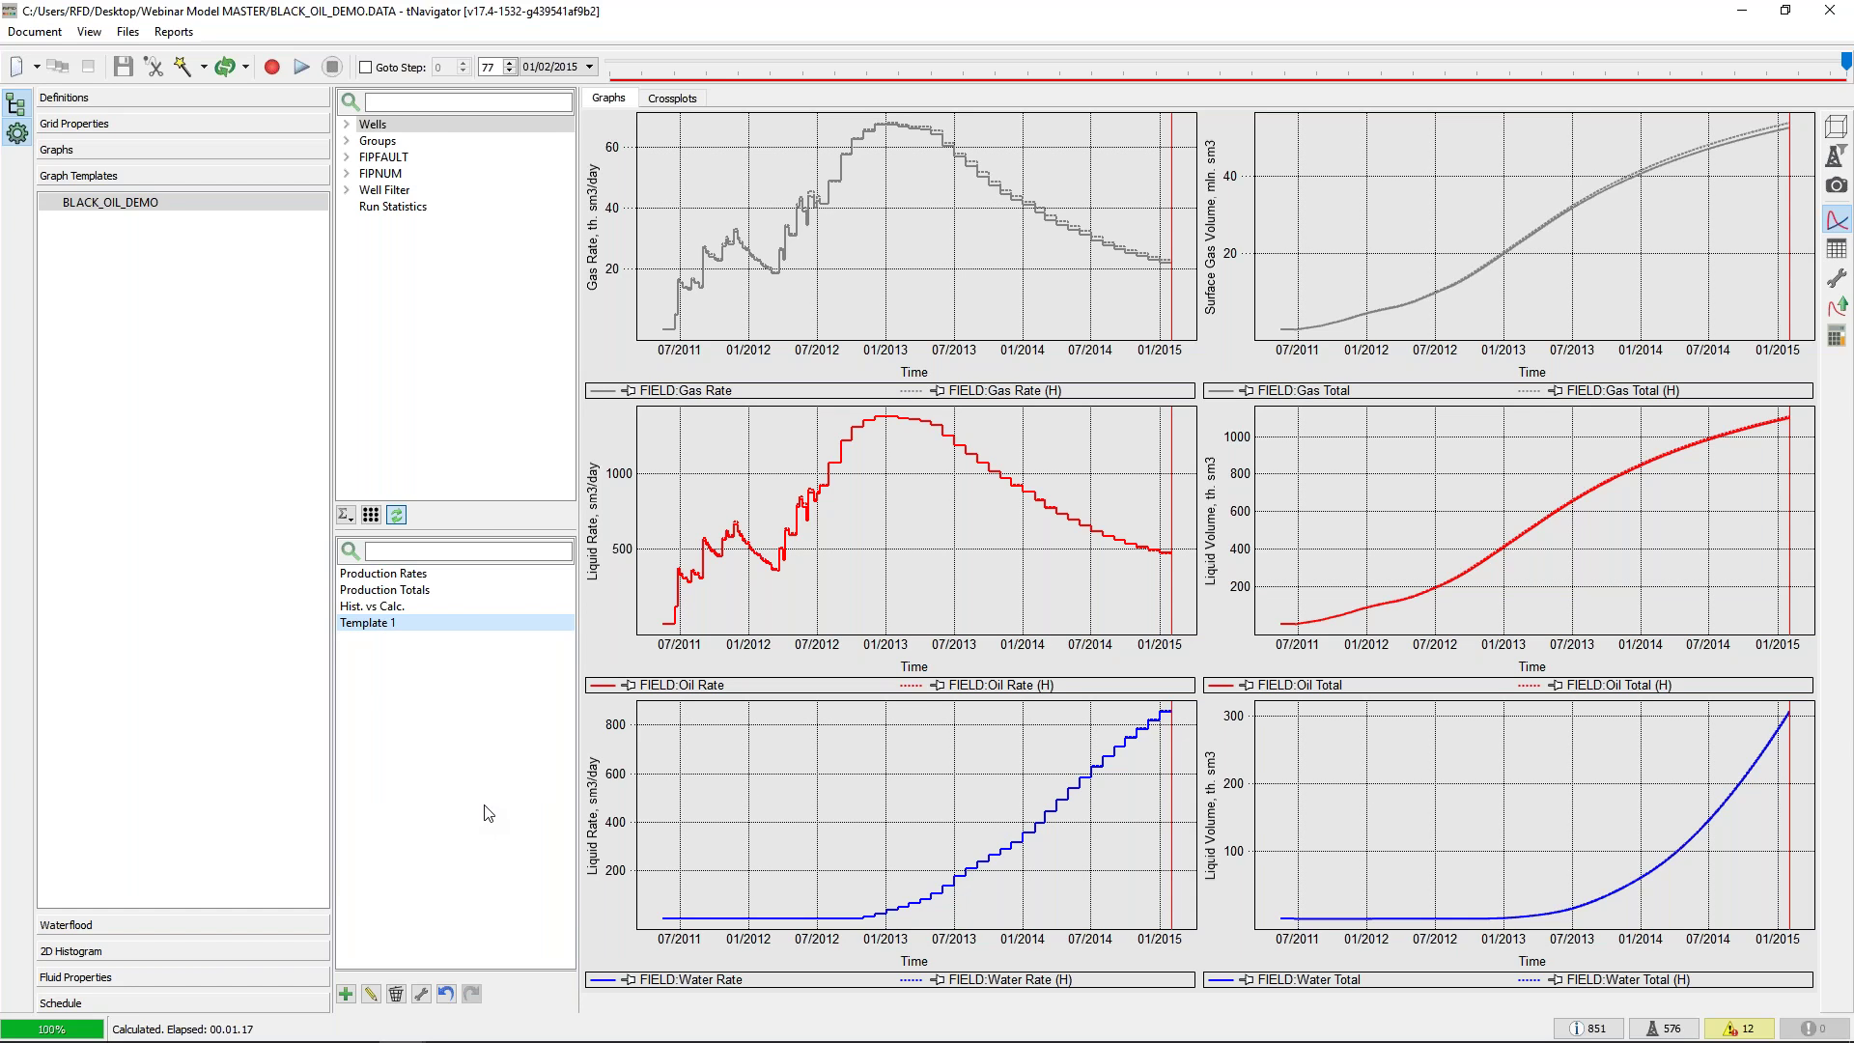
# Examine the Hist vs Calc crossplot of well oil rates at the last time step, with matched wells shown
pyautogui.click(122, 151)
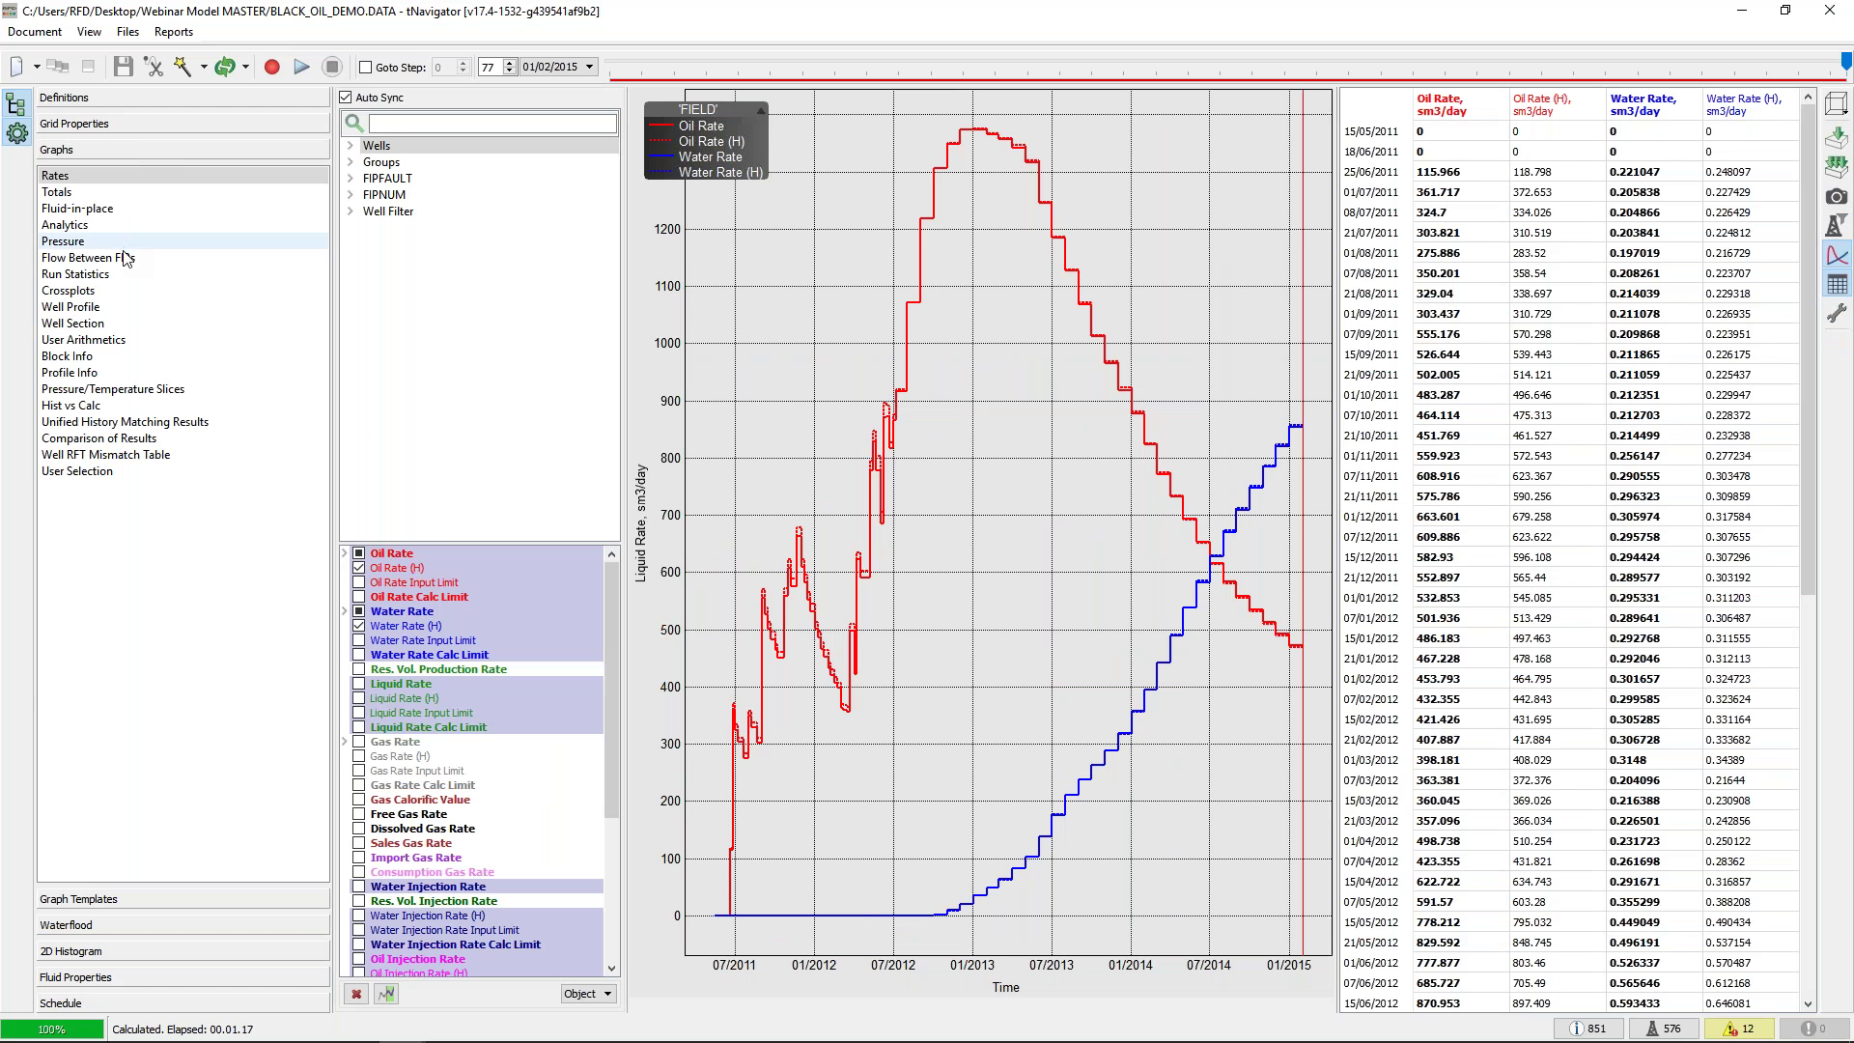
pyautogui.click(125, 406)
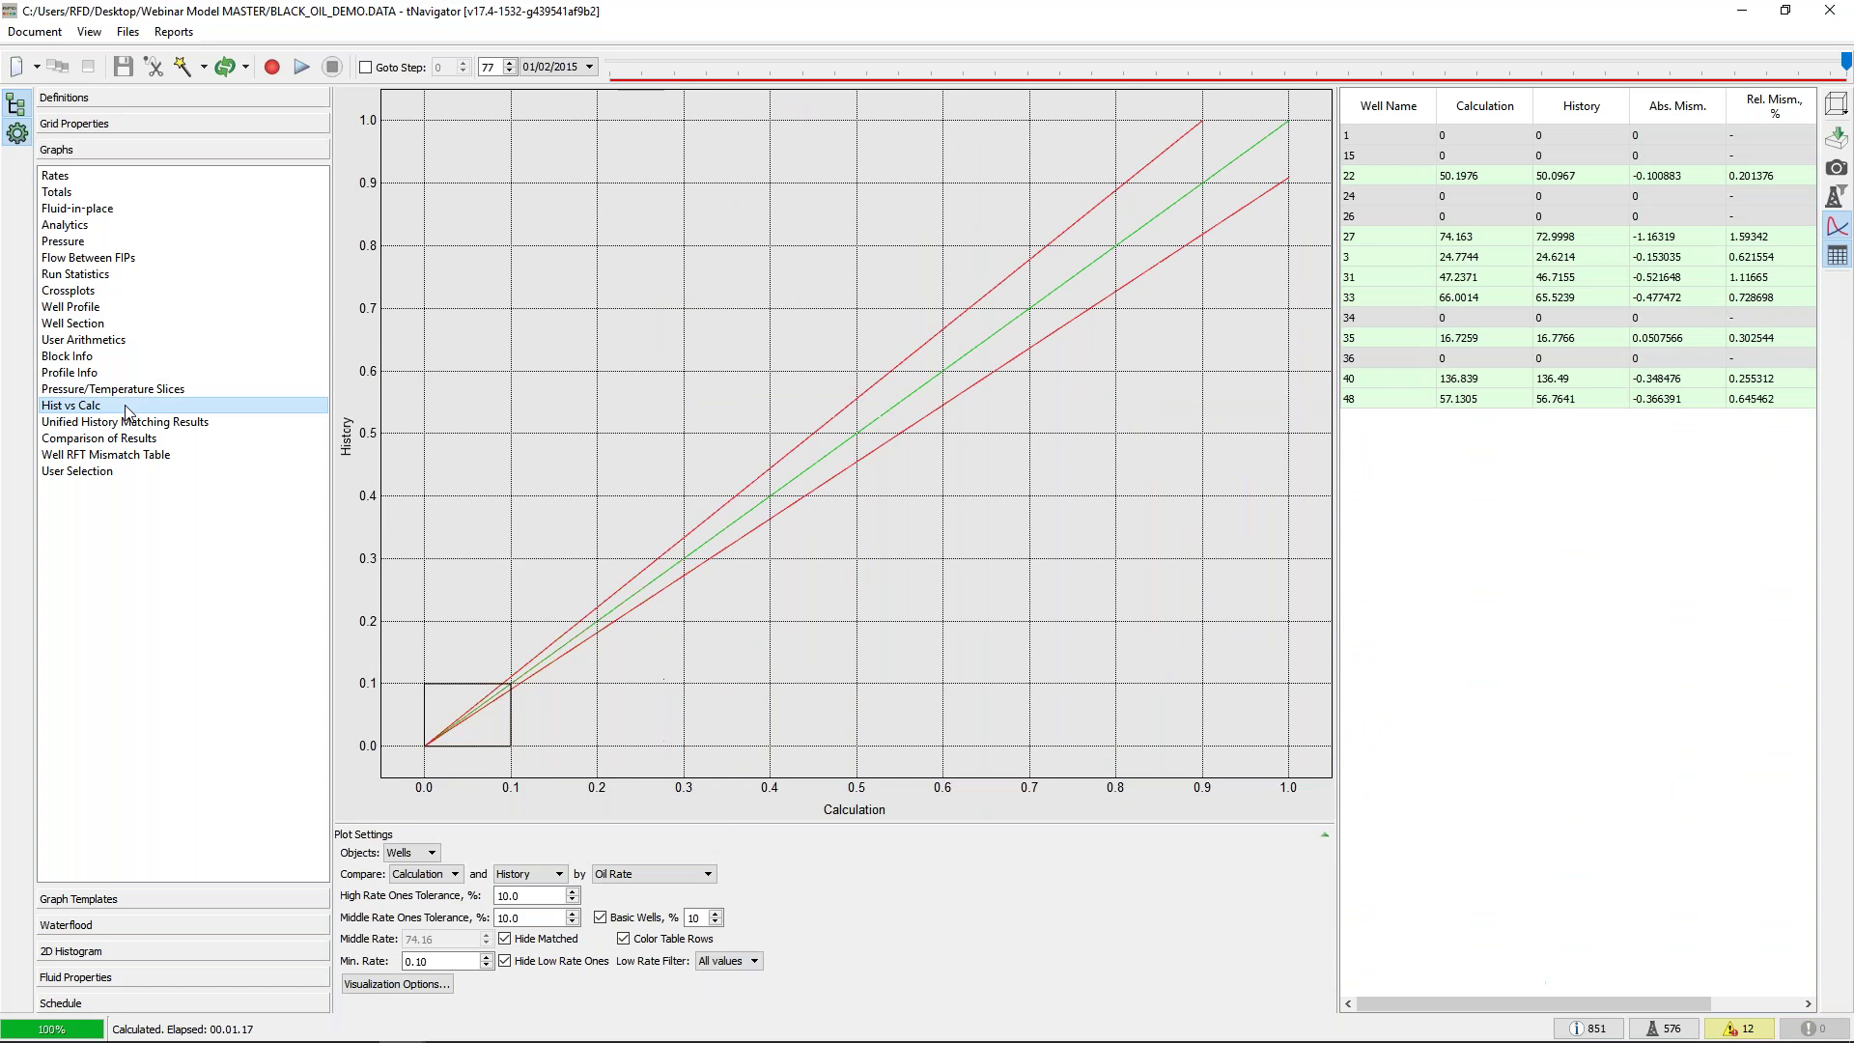
pyautogui.moveTo(1845, 61)
pyautogui.mouseDown()
pyautogui.moveTo(1219, 166)
pyautogui.moveTo(1708, 59)
pyautogui.moveTo(1839, 60)
pyautogui.mouseUp()
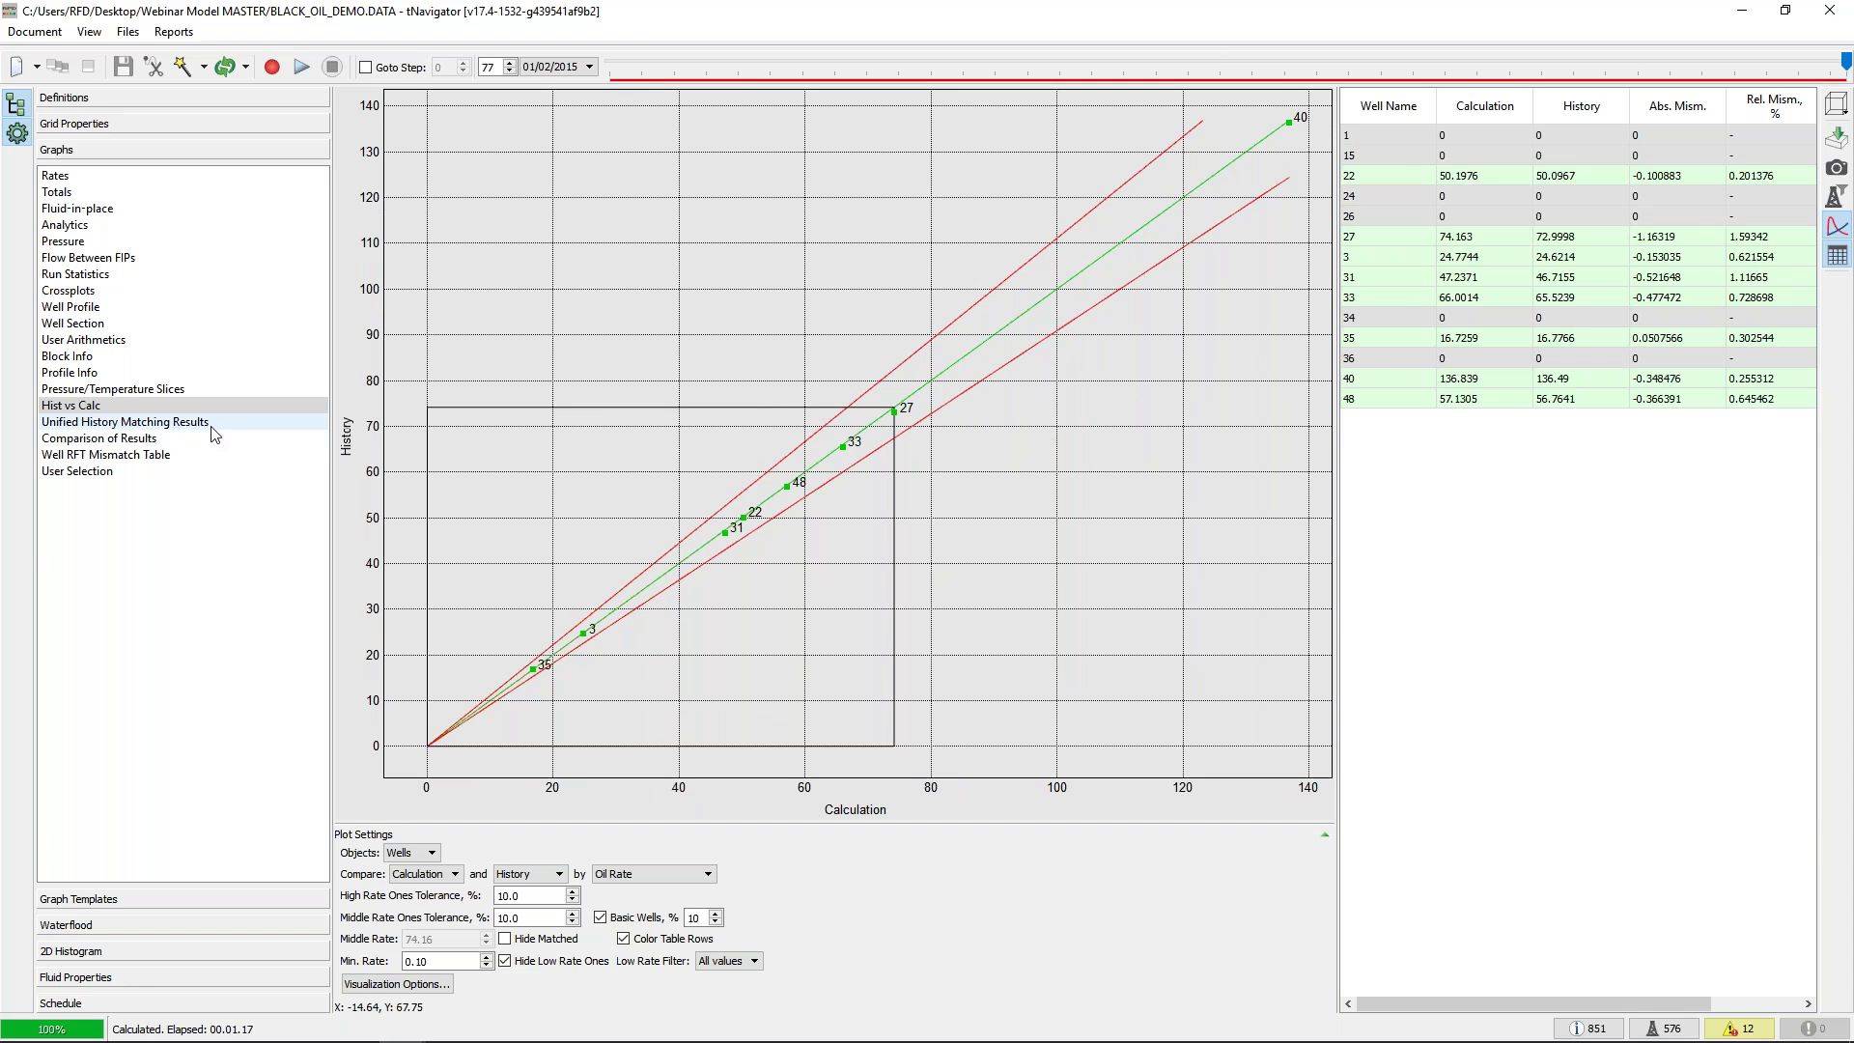
# Review the Unified History Matching Results and the Well RFT Mismatch Table
pyautogui.click(144, 422)
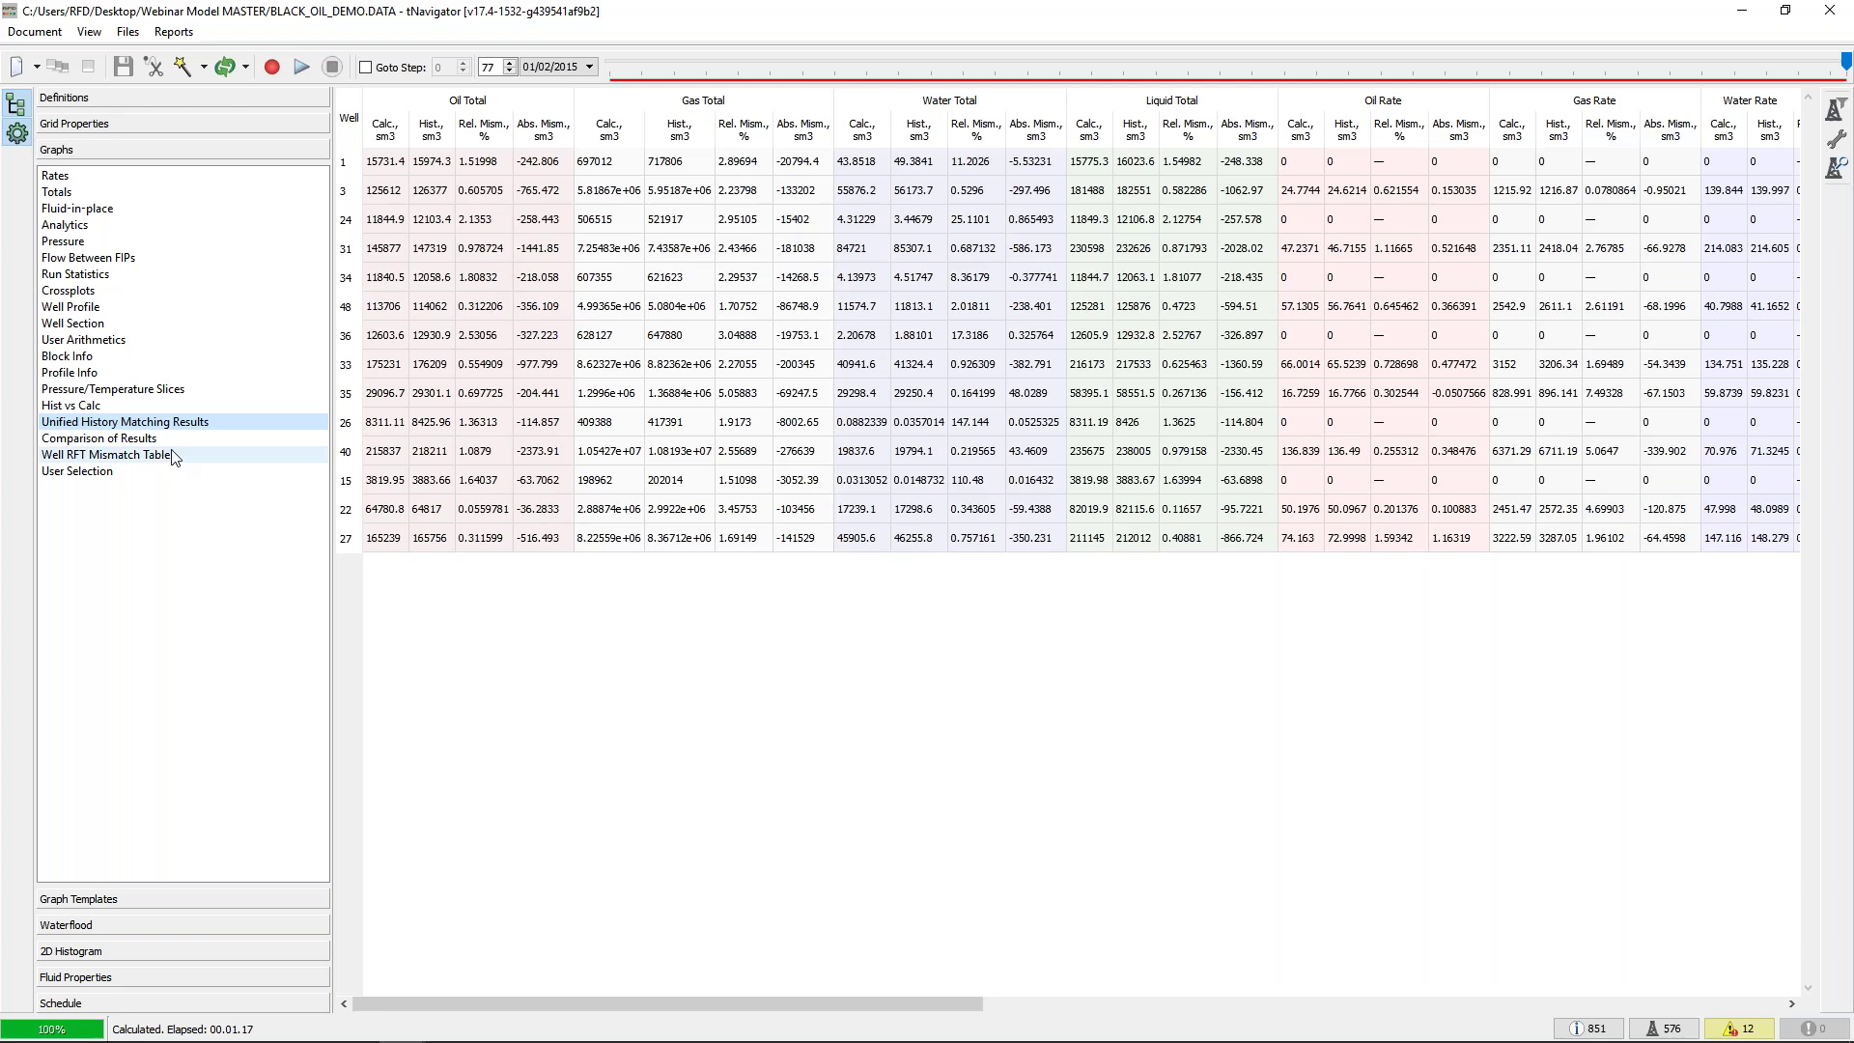
pyautogui.click(151, 459)
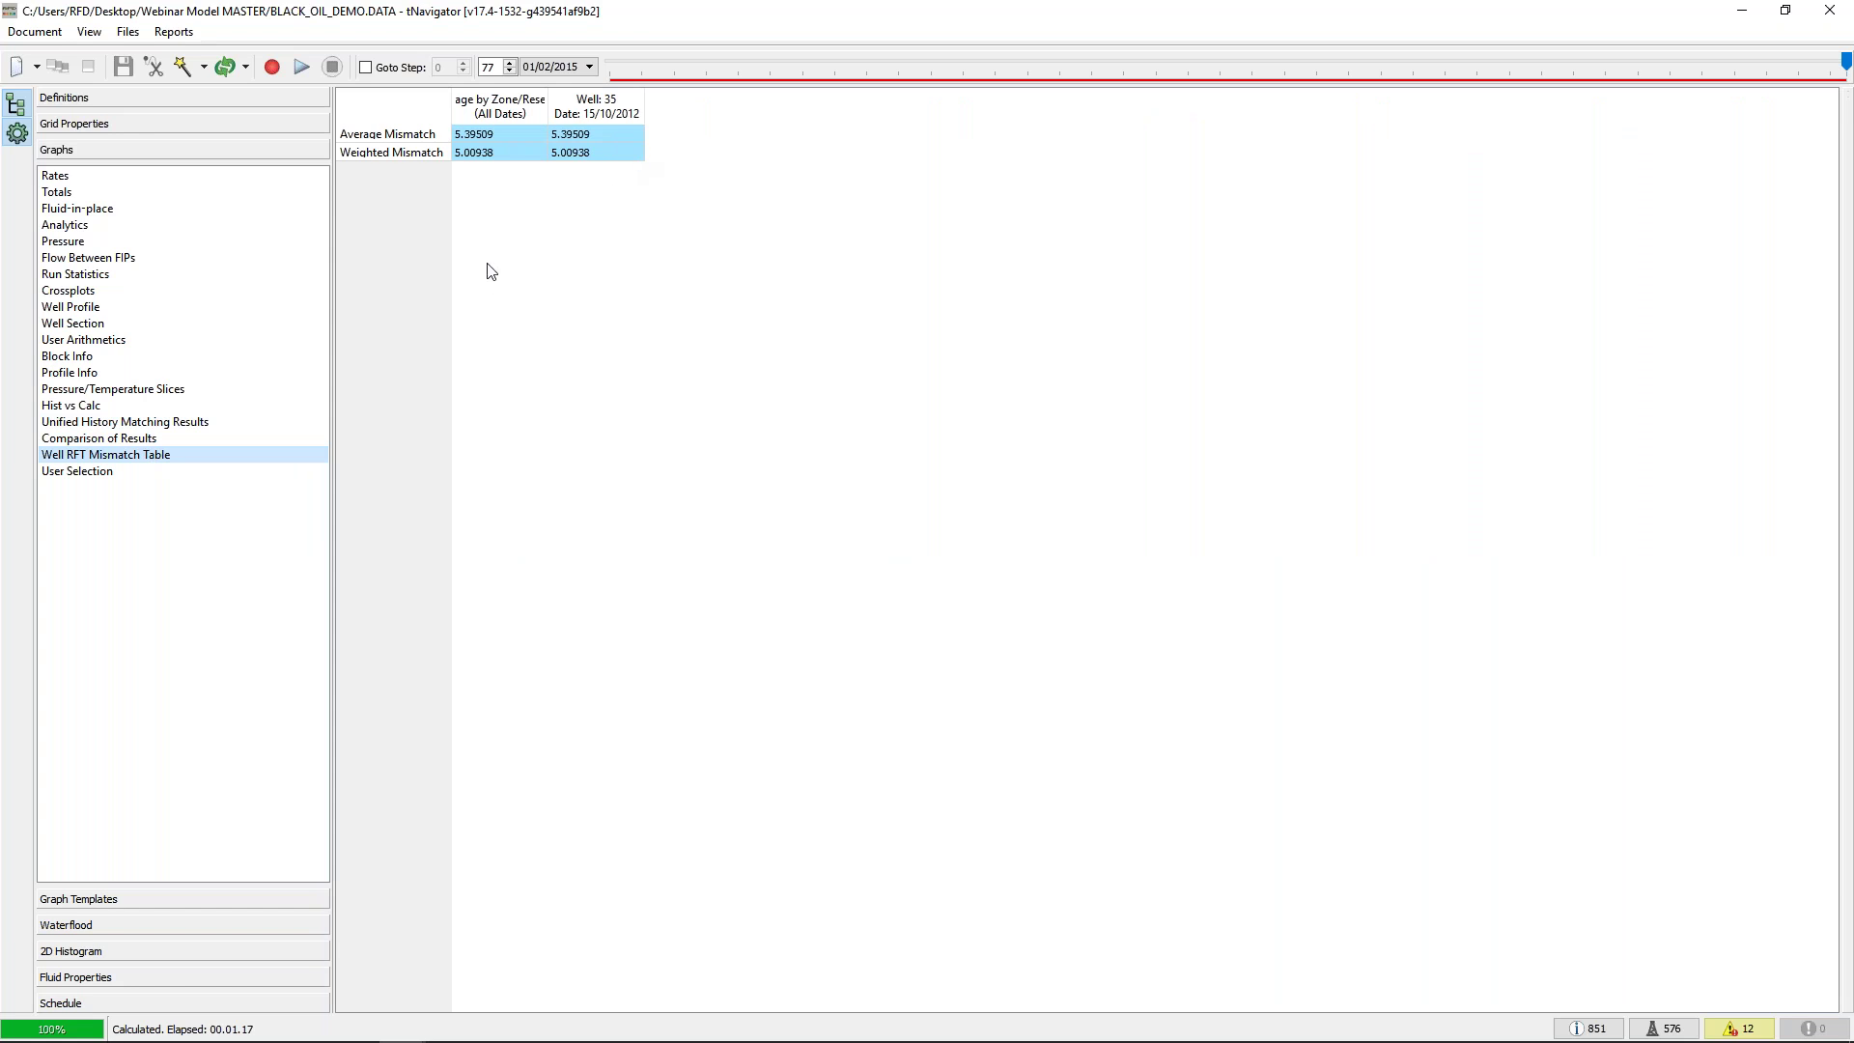
# Compare well 35's pressure with its RFT curves in the well section at time steps 49 and 50
pyautogui.click(102, 325)
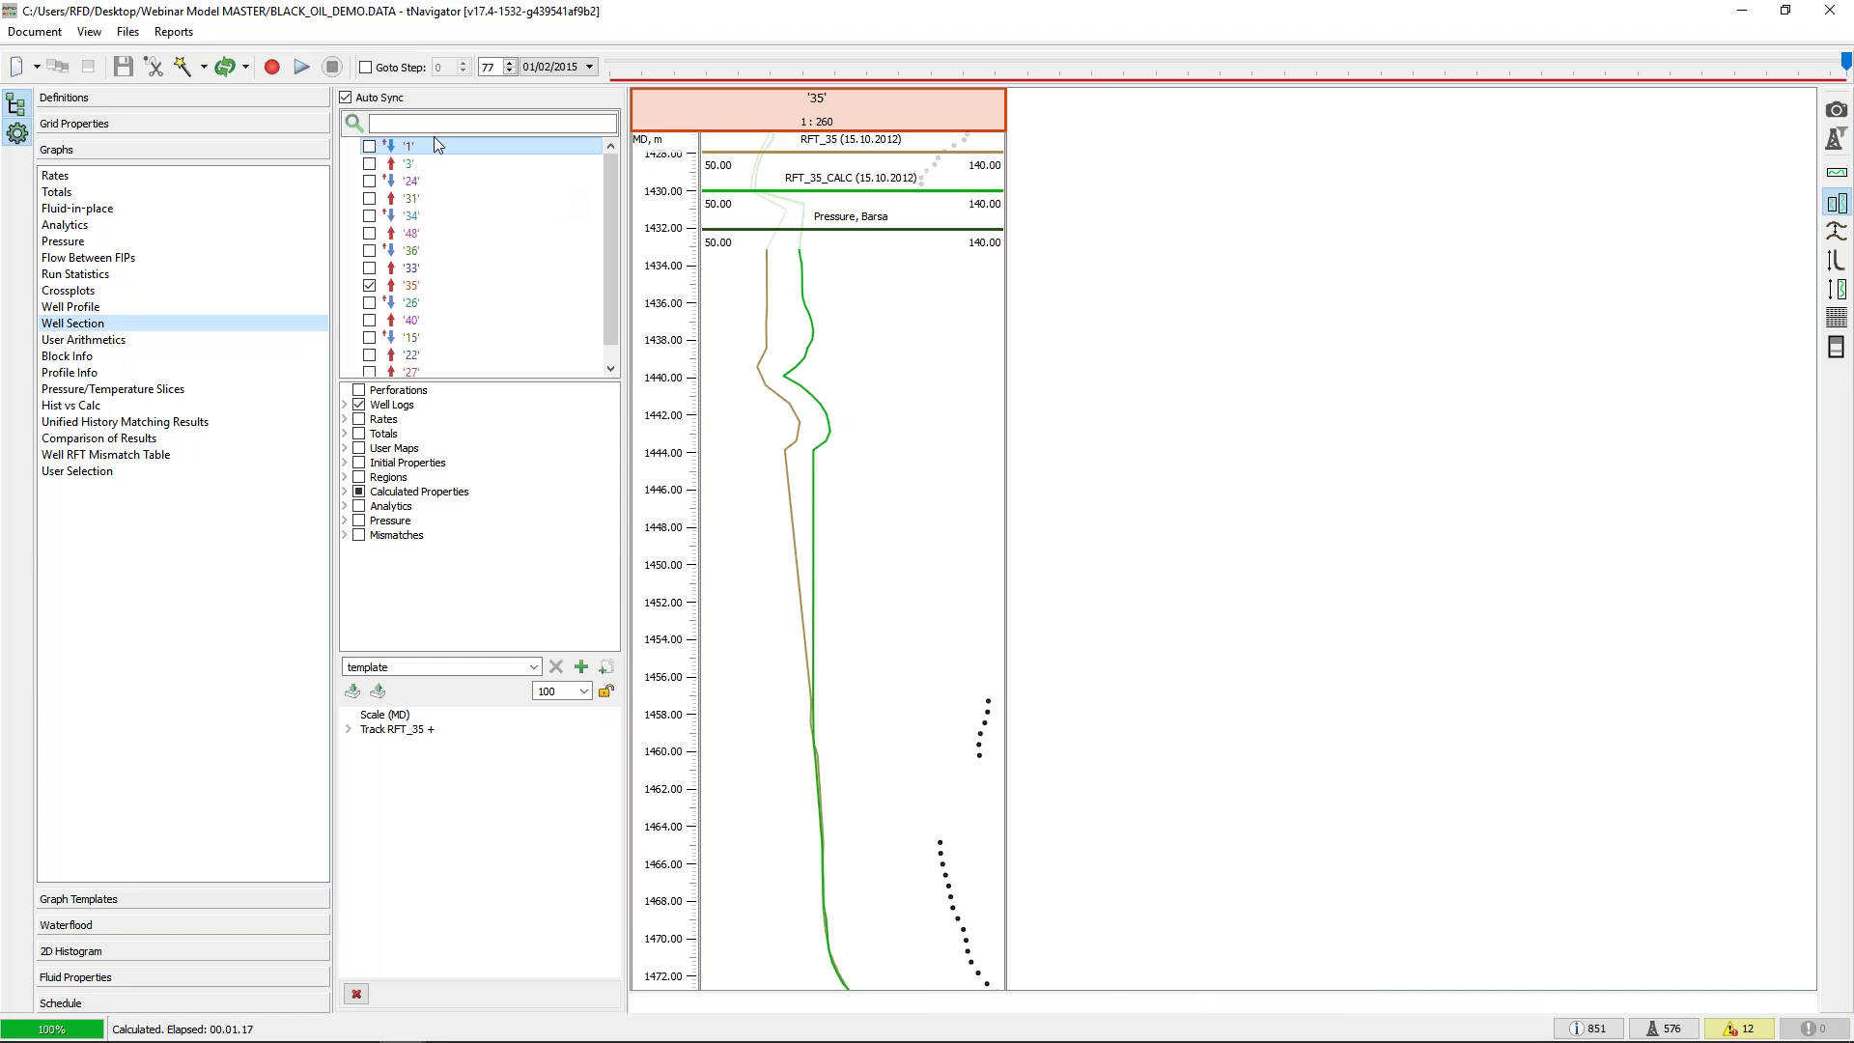
pyautogui.doubleClick(489, 67)
pyautogui.write('49')
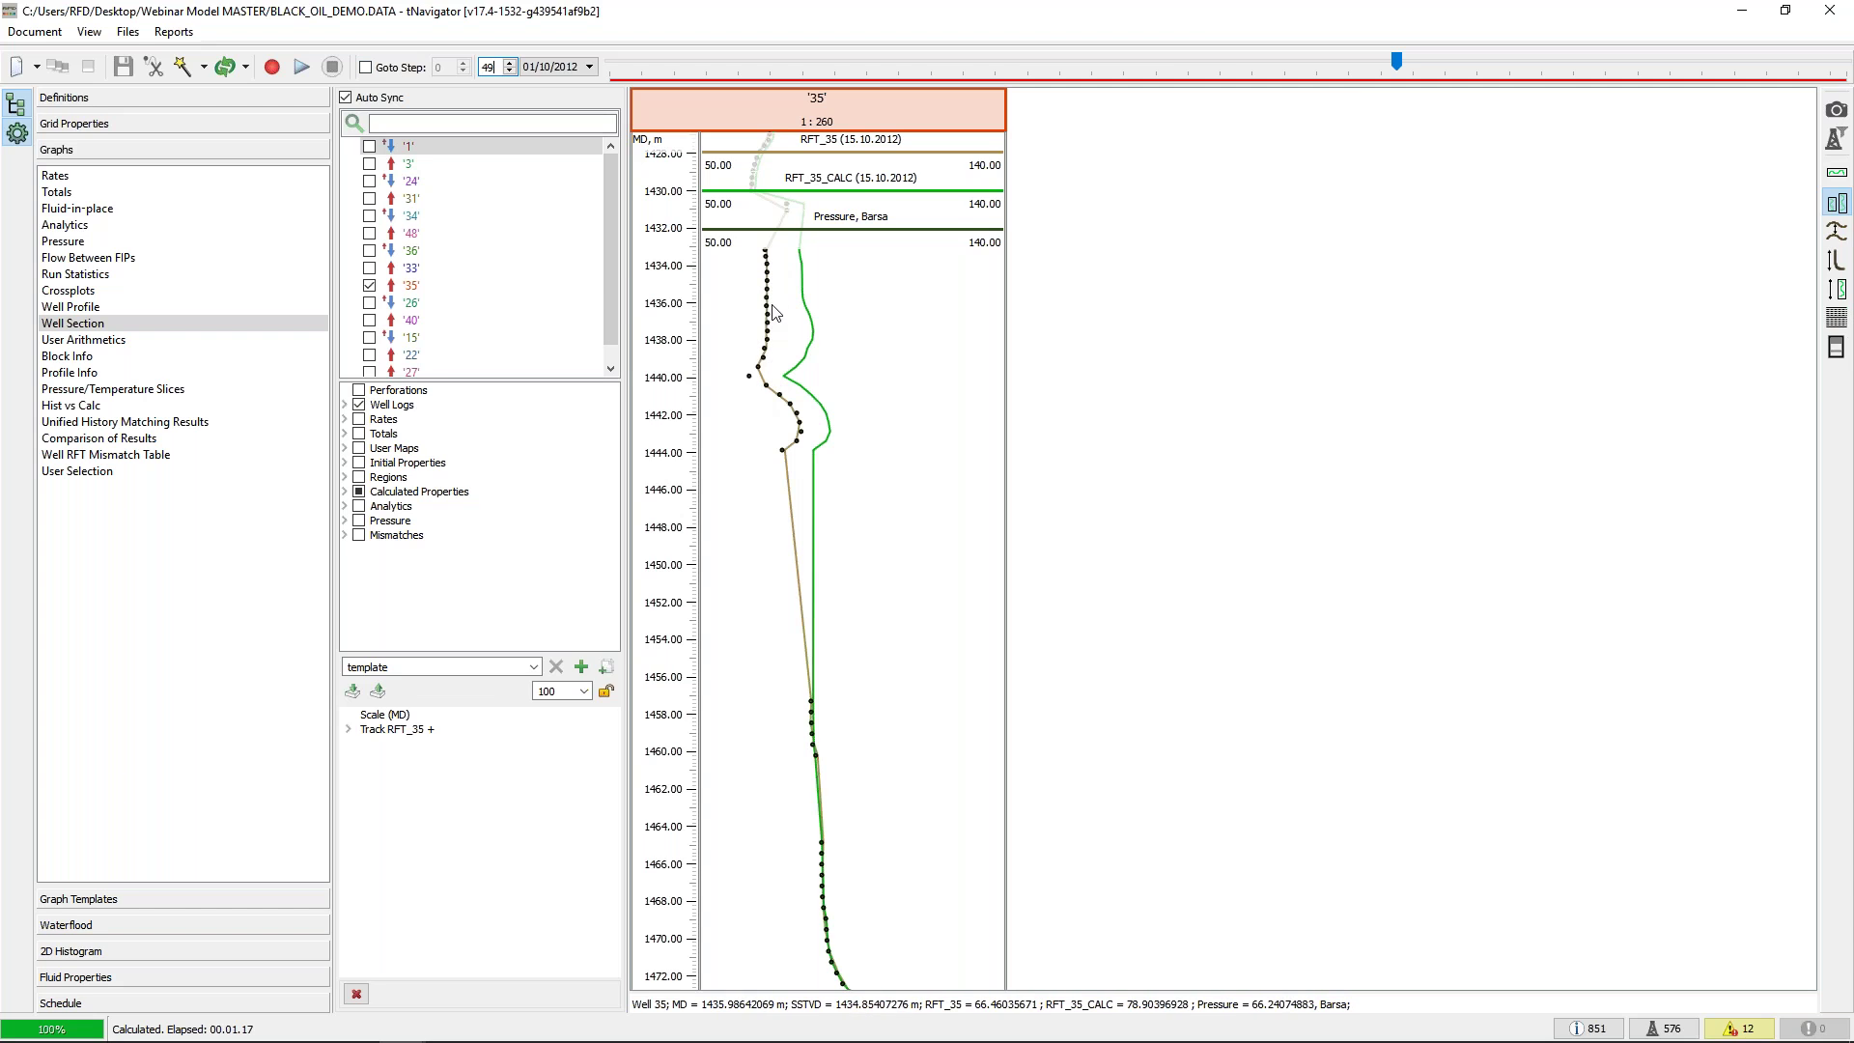
pyautogui.scroll(-2, 769, 435)
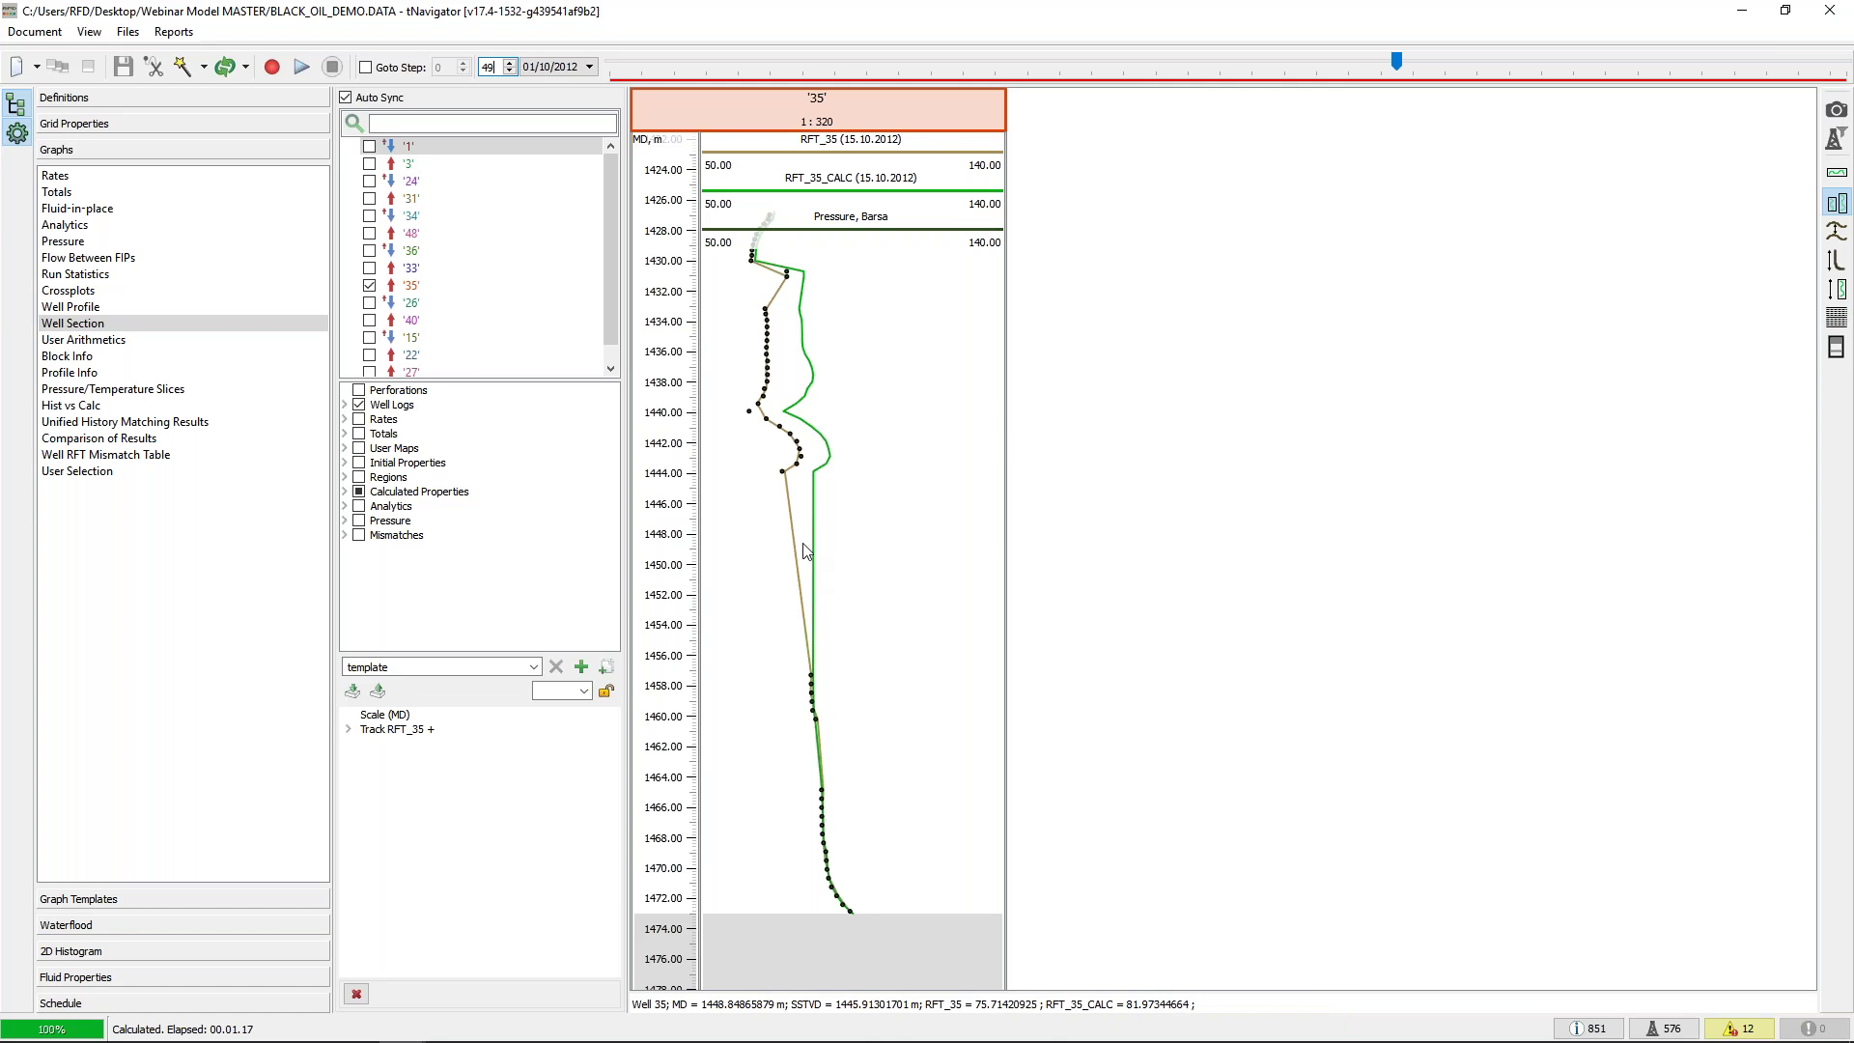
pyautogui.click(510, 63)
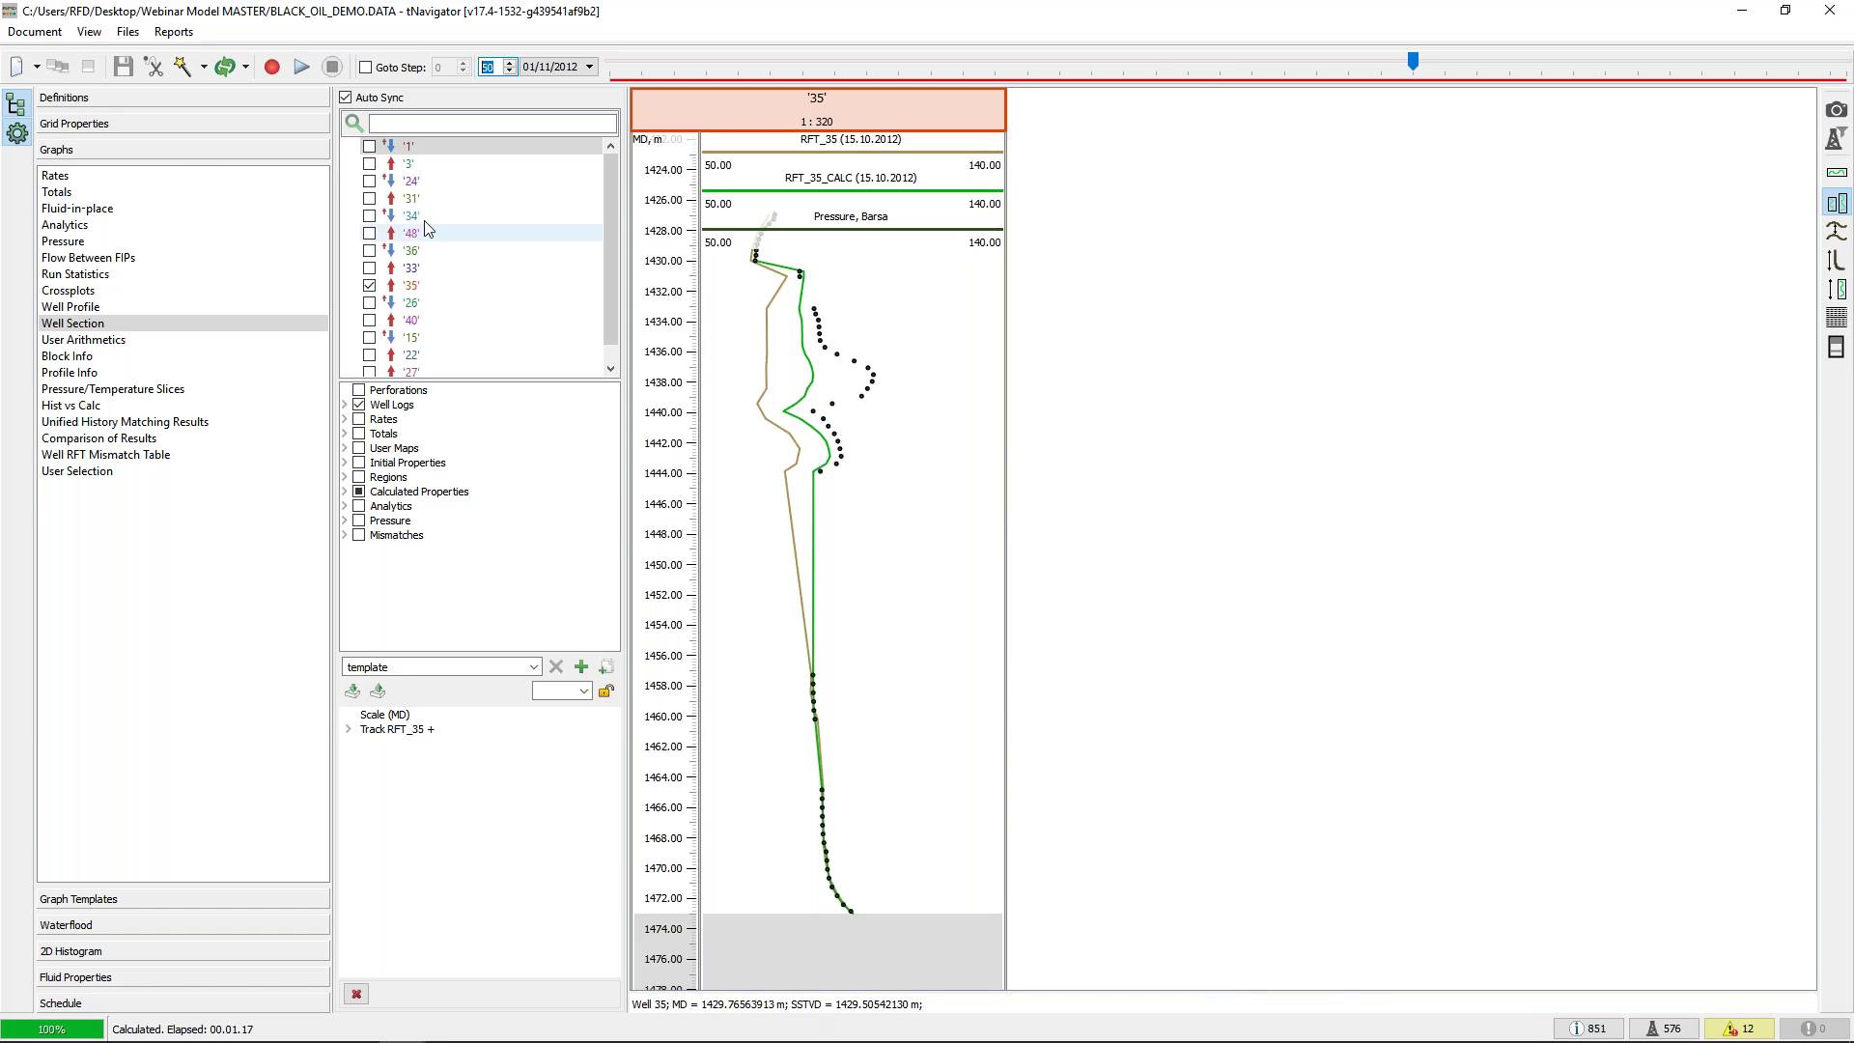
# Start a forecast model of BLACK_OIL_DEMO from step [77] 01/02/2015, keeping the step length at One Month
pyautogui.click(53, 36)
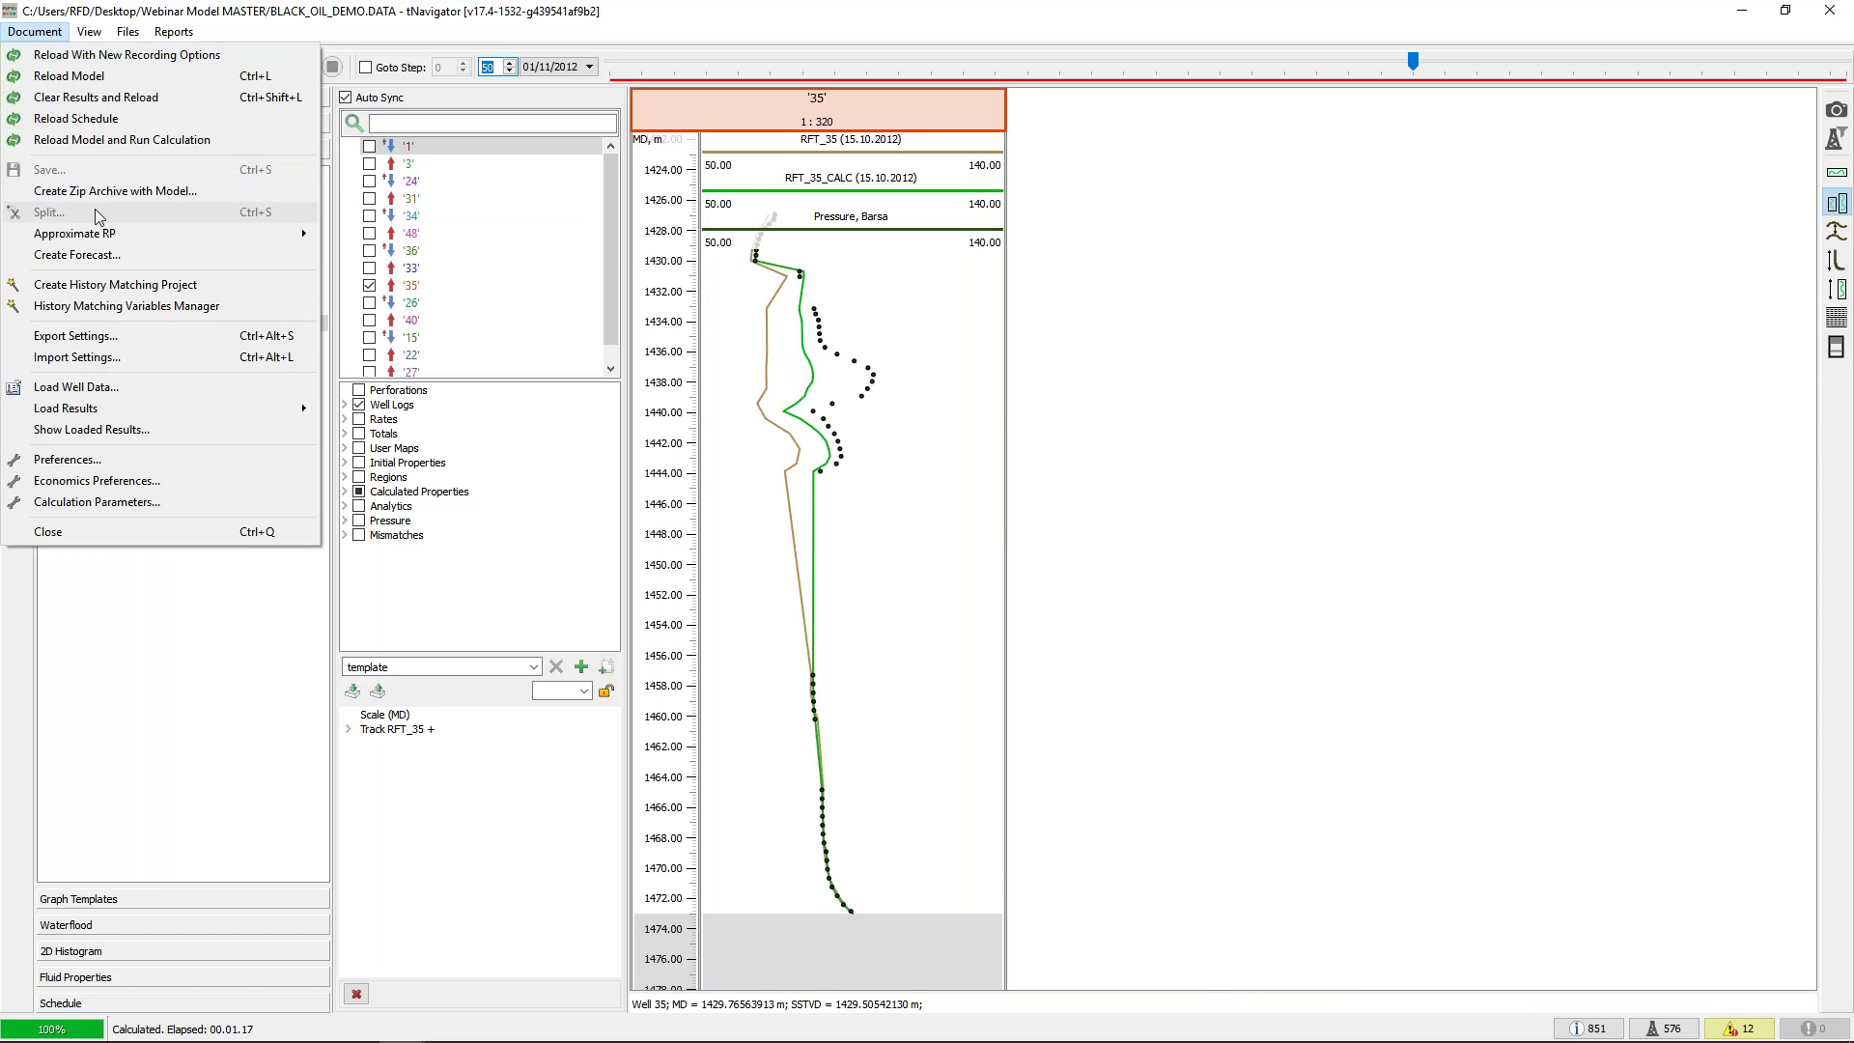
pyautogui.click(100, 259)
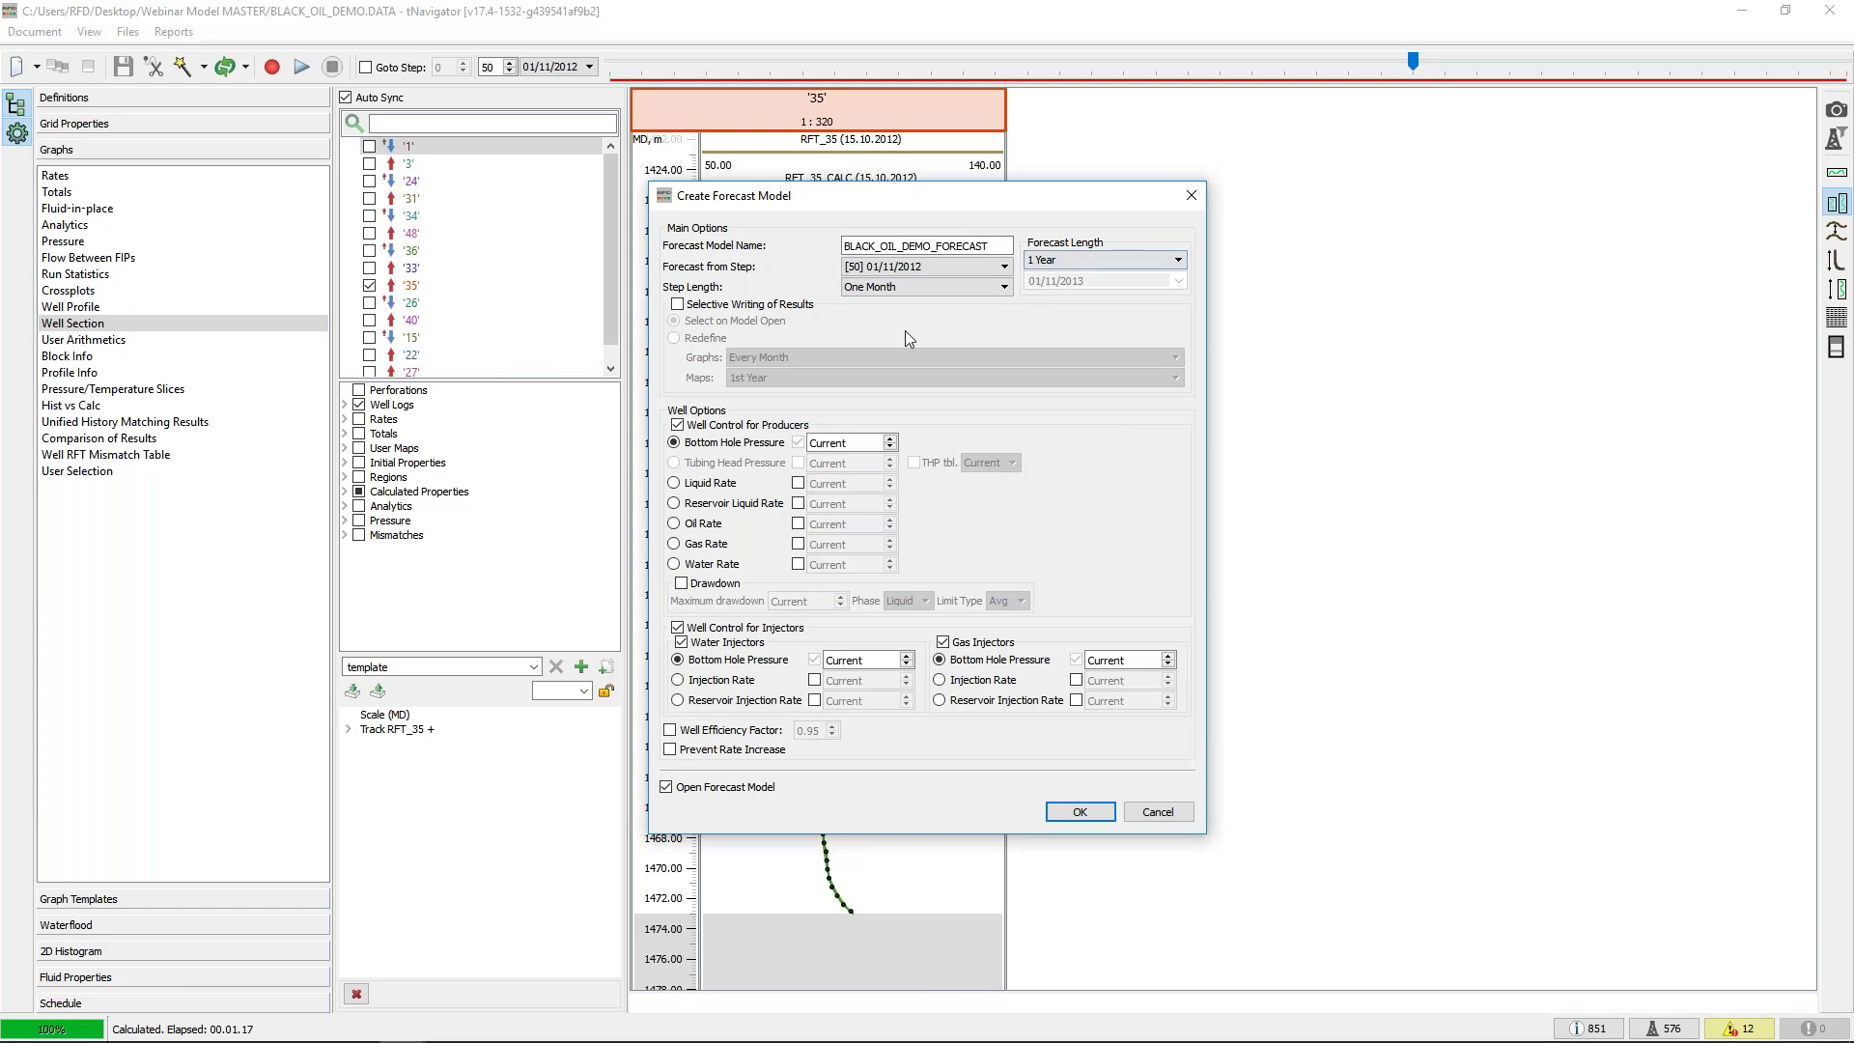
pyautogui.click(999, 268)
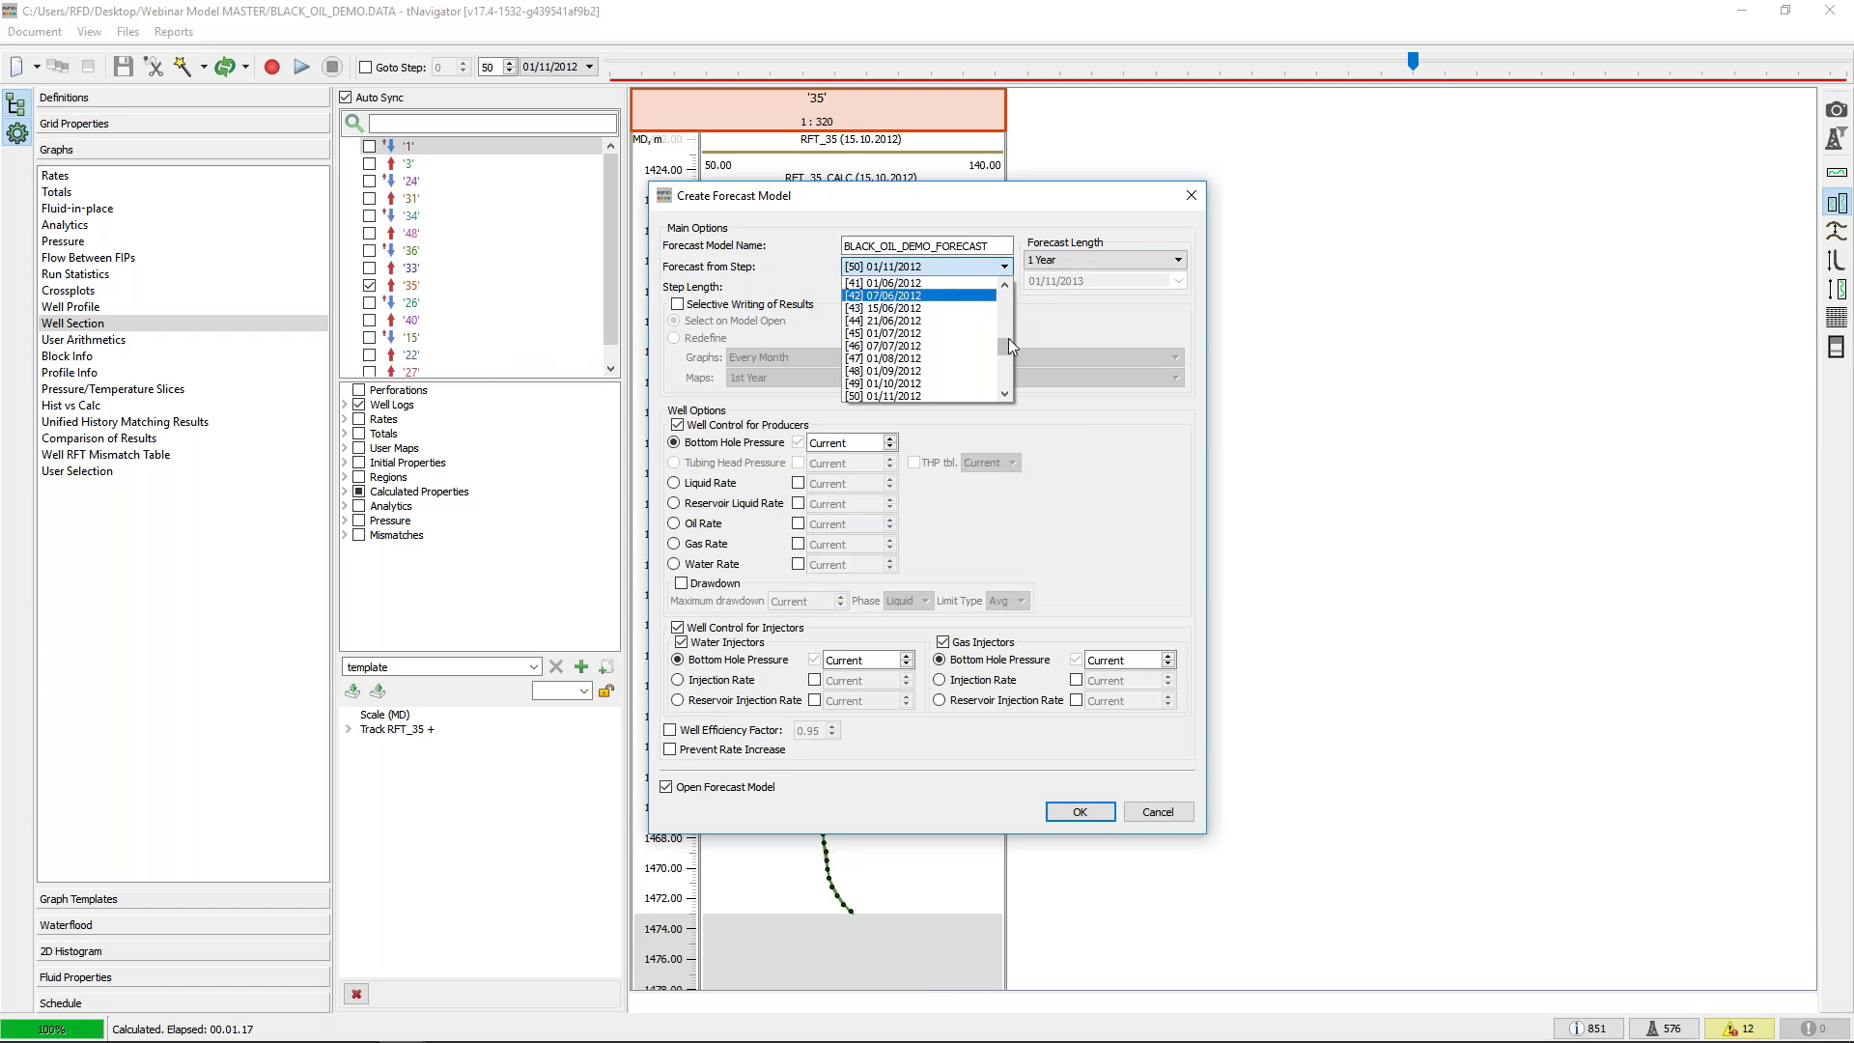
pyautogui.moveTo(1009, 345); pyautogui.dragTo(1008, 396)
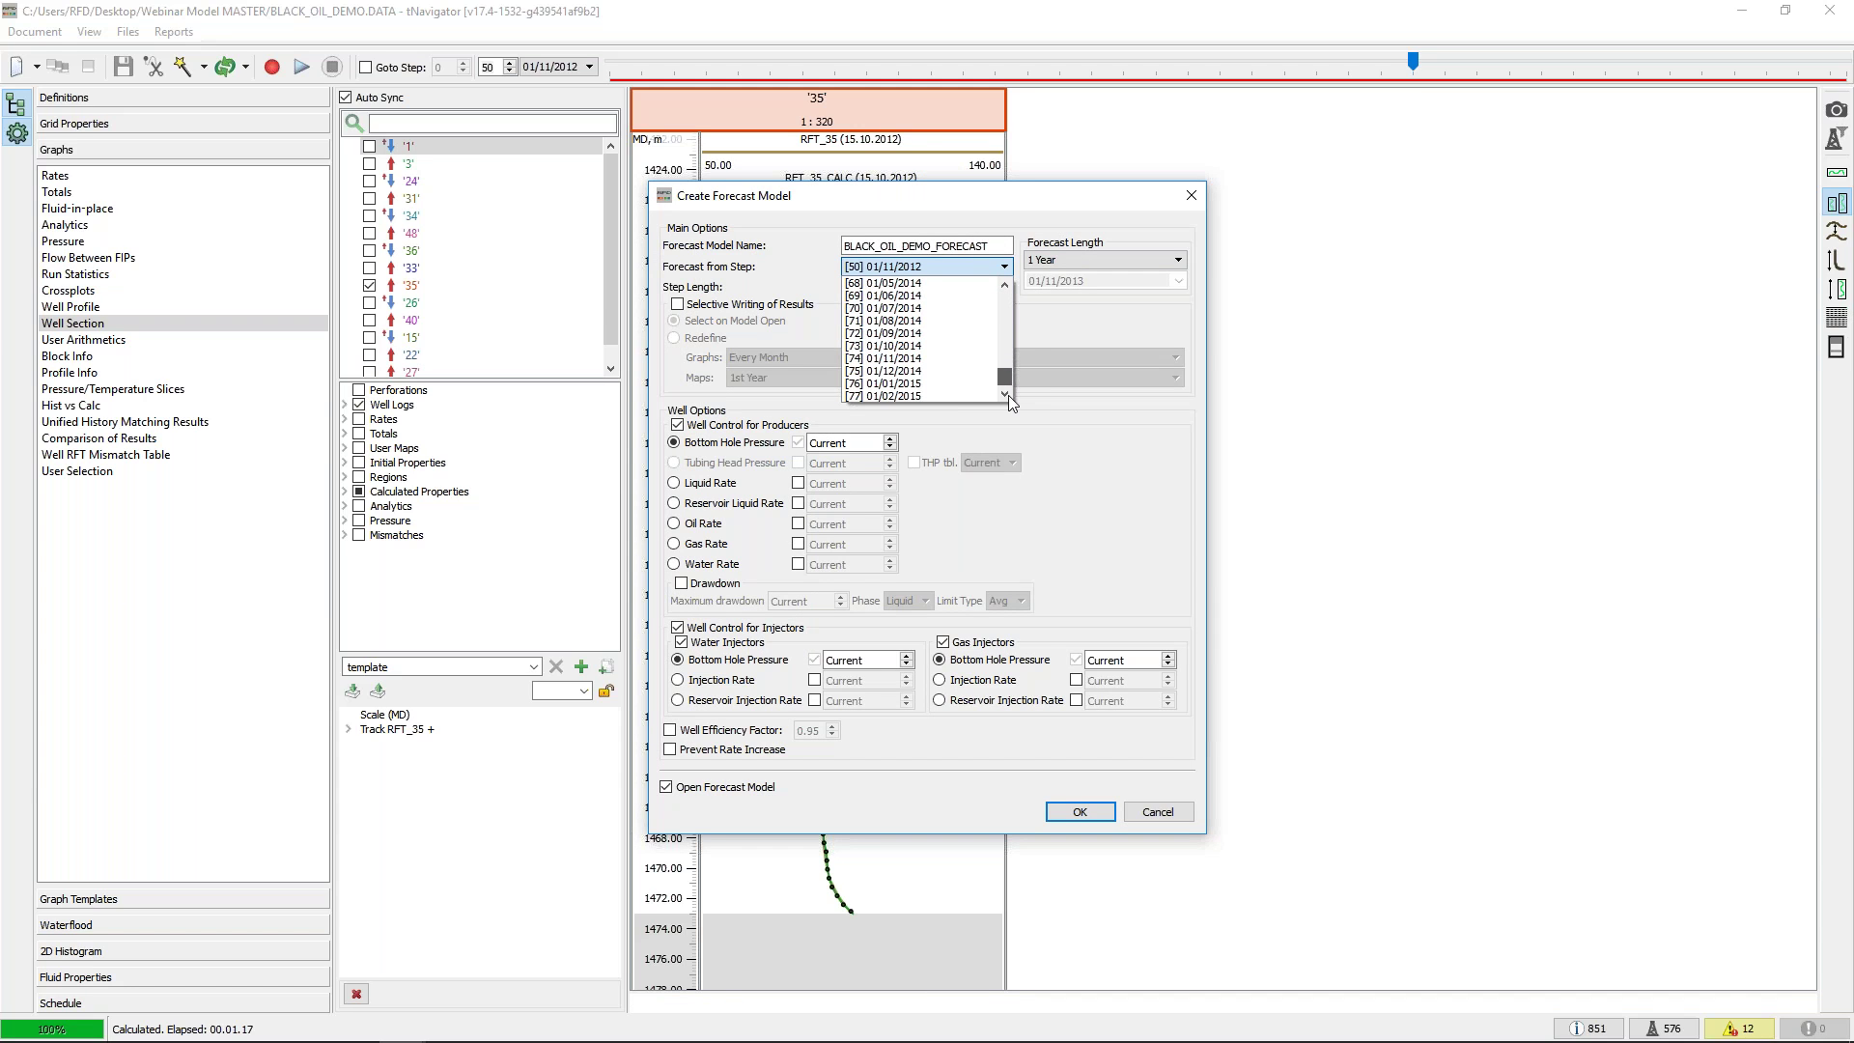
pyautogui.click(940, 398)
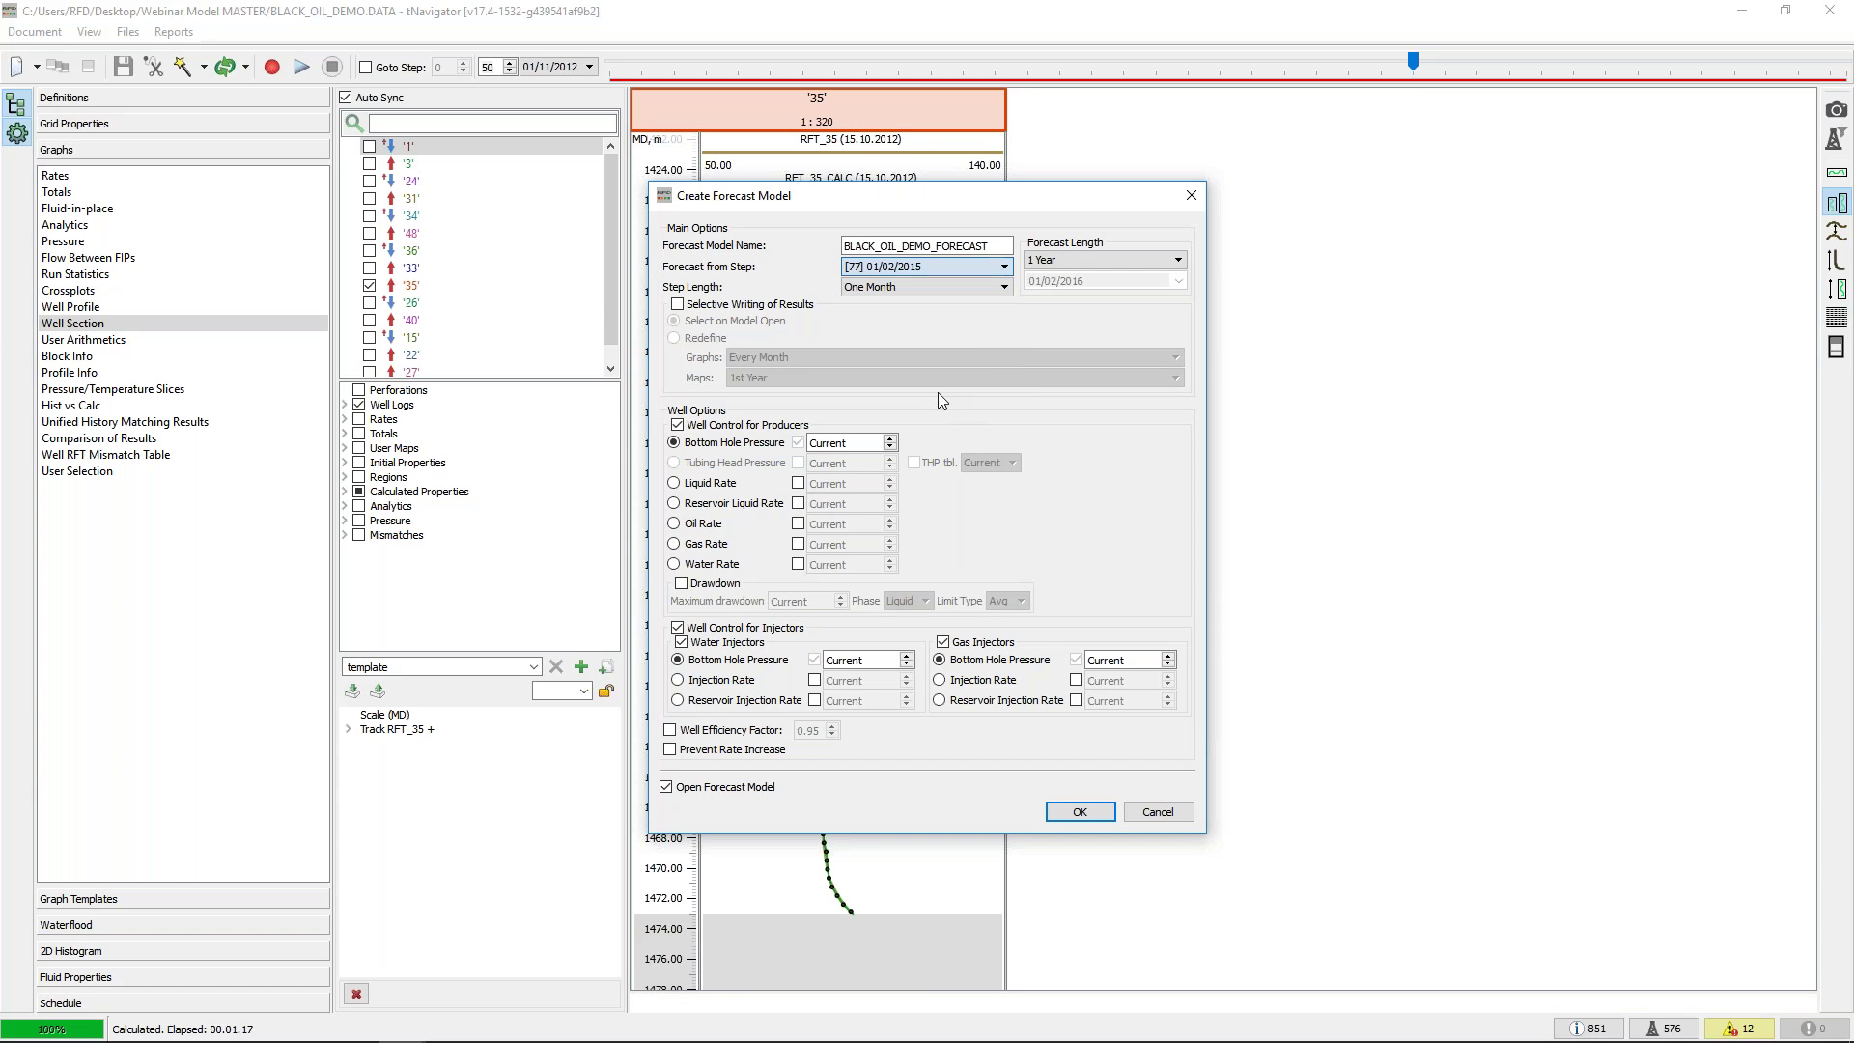
pyautogui.click(939, 289)
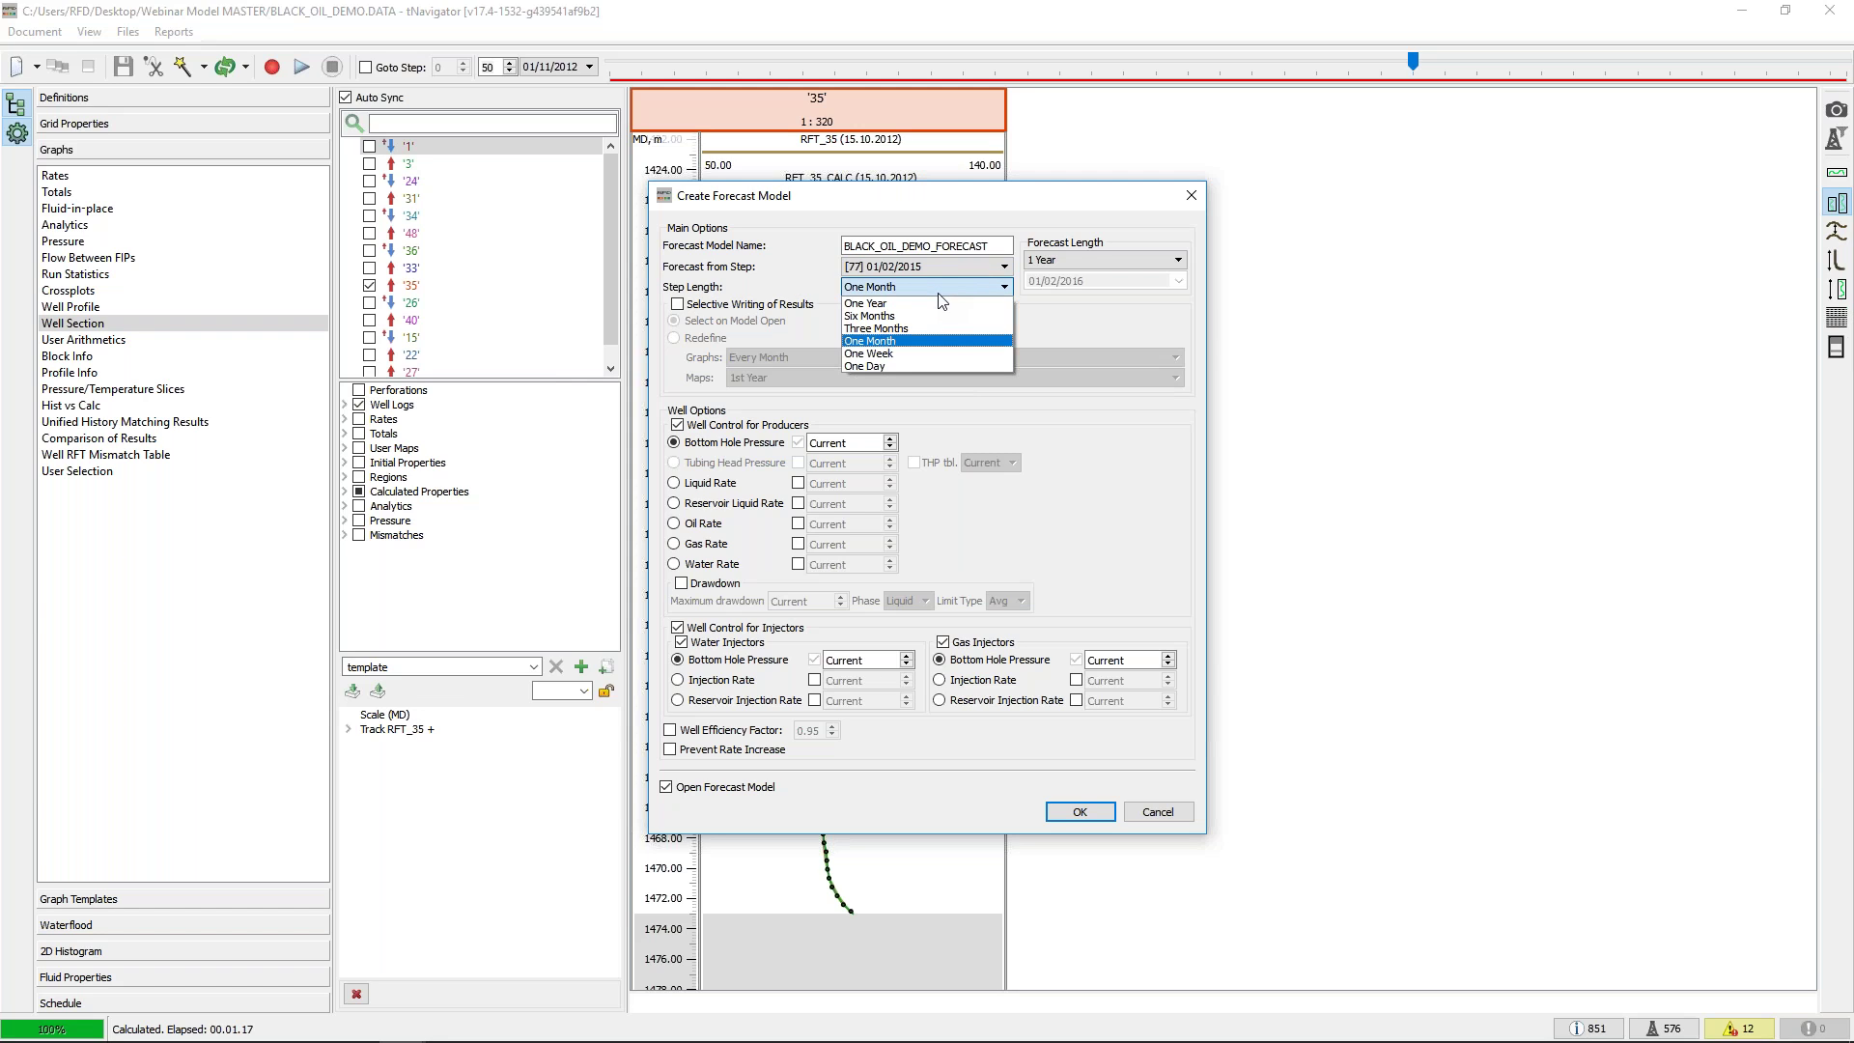
pyautogui.click(941, 290)
# Set a custom forecast end date of 01/02/2018, exclude gas injectors from well control, and create the forecast model
pyautogui.click(1074, 265)
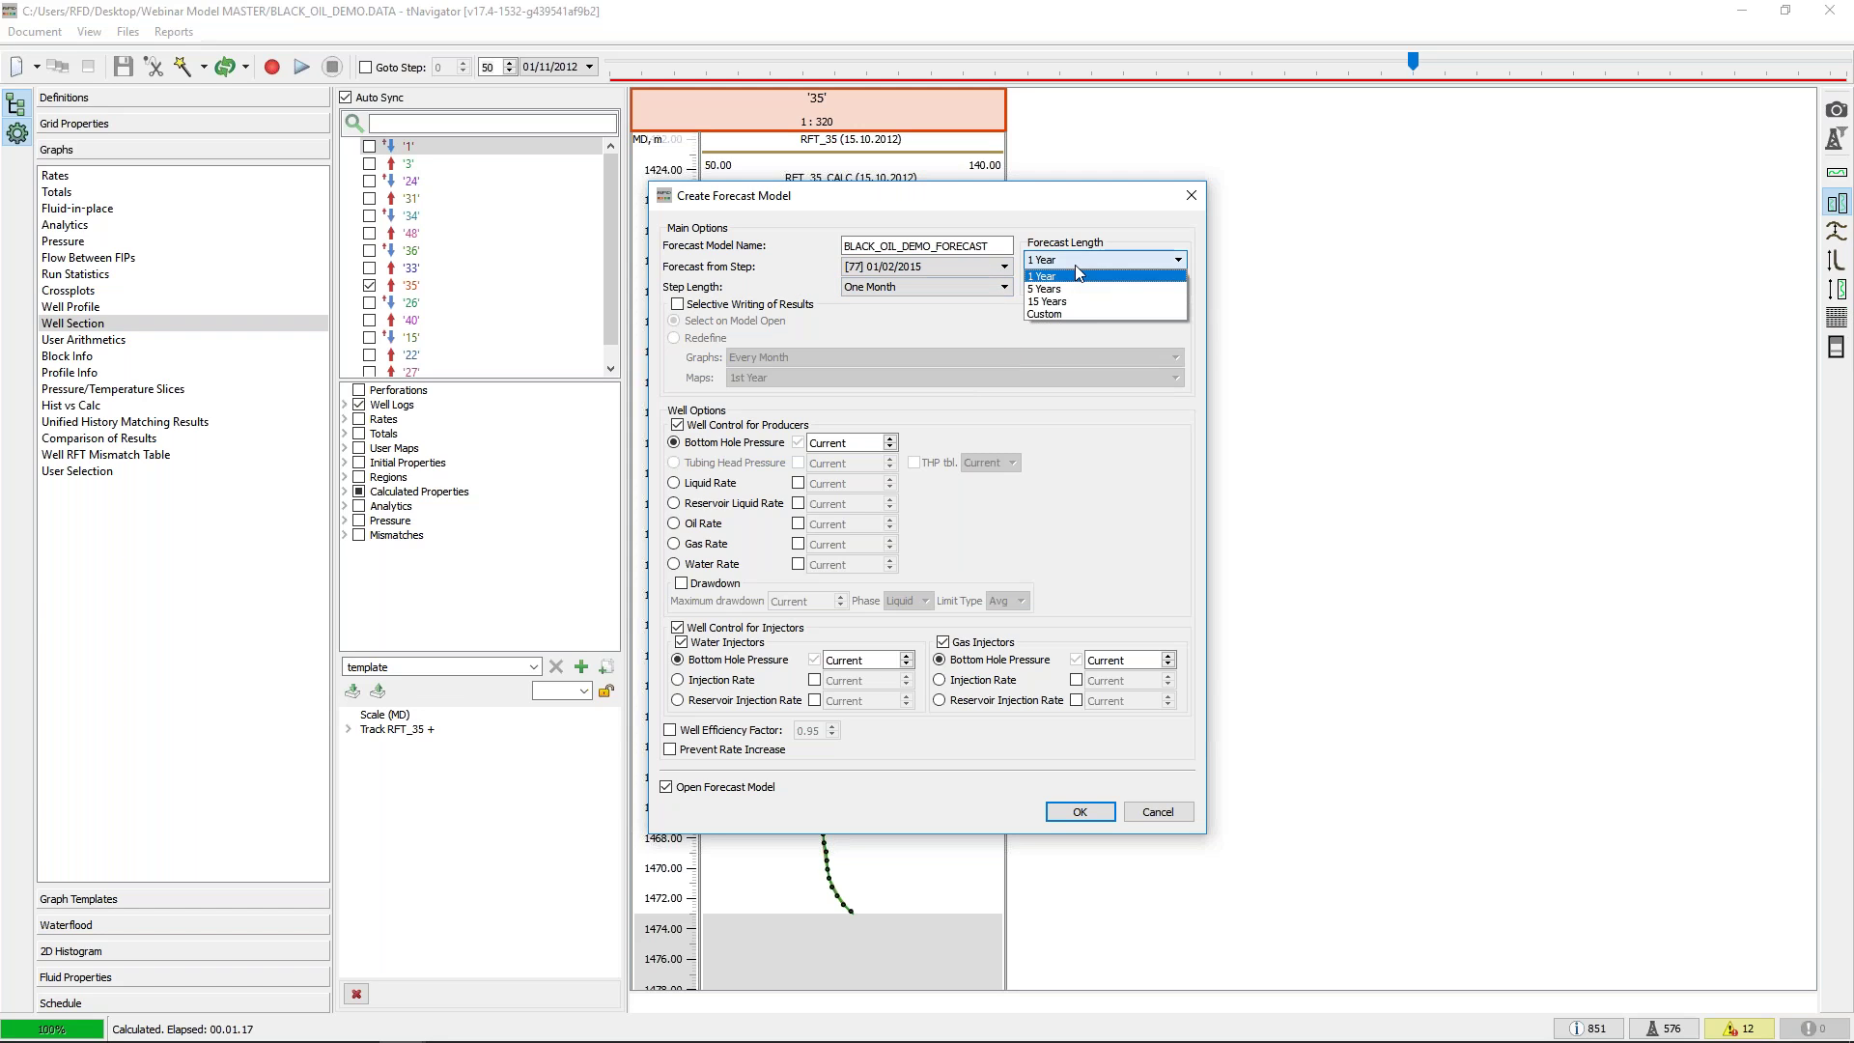
pyautogui.click(1066, 314)
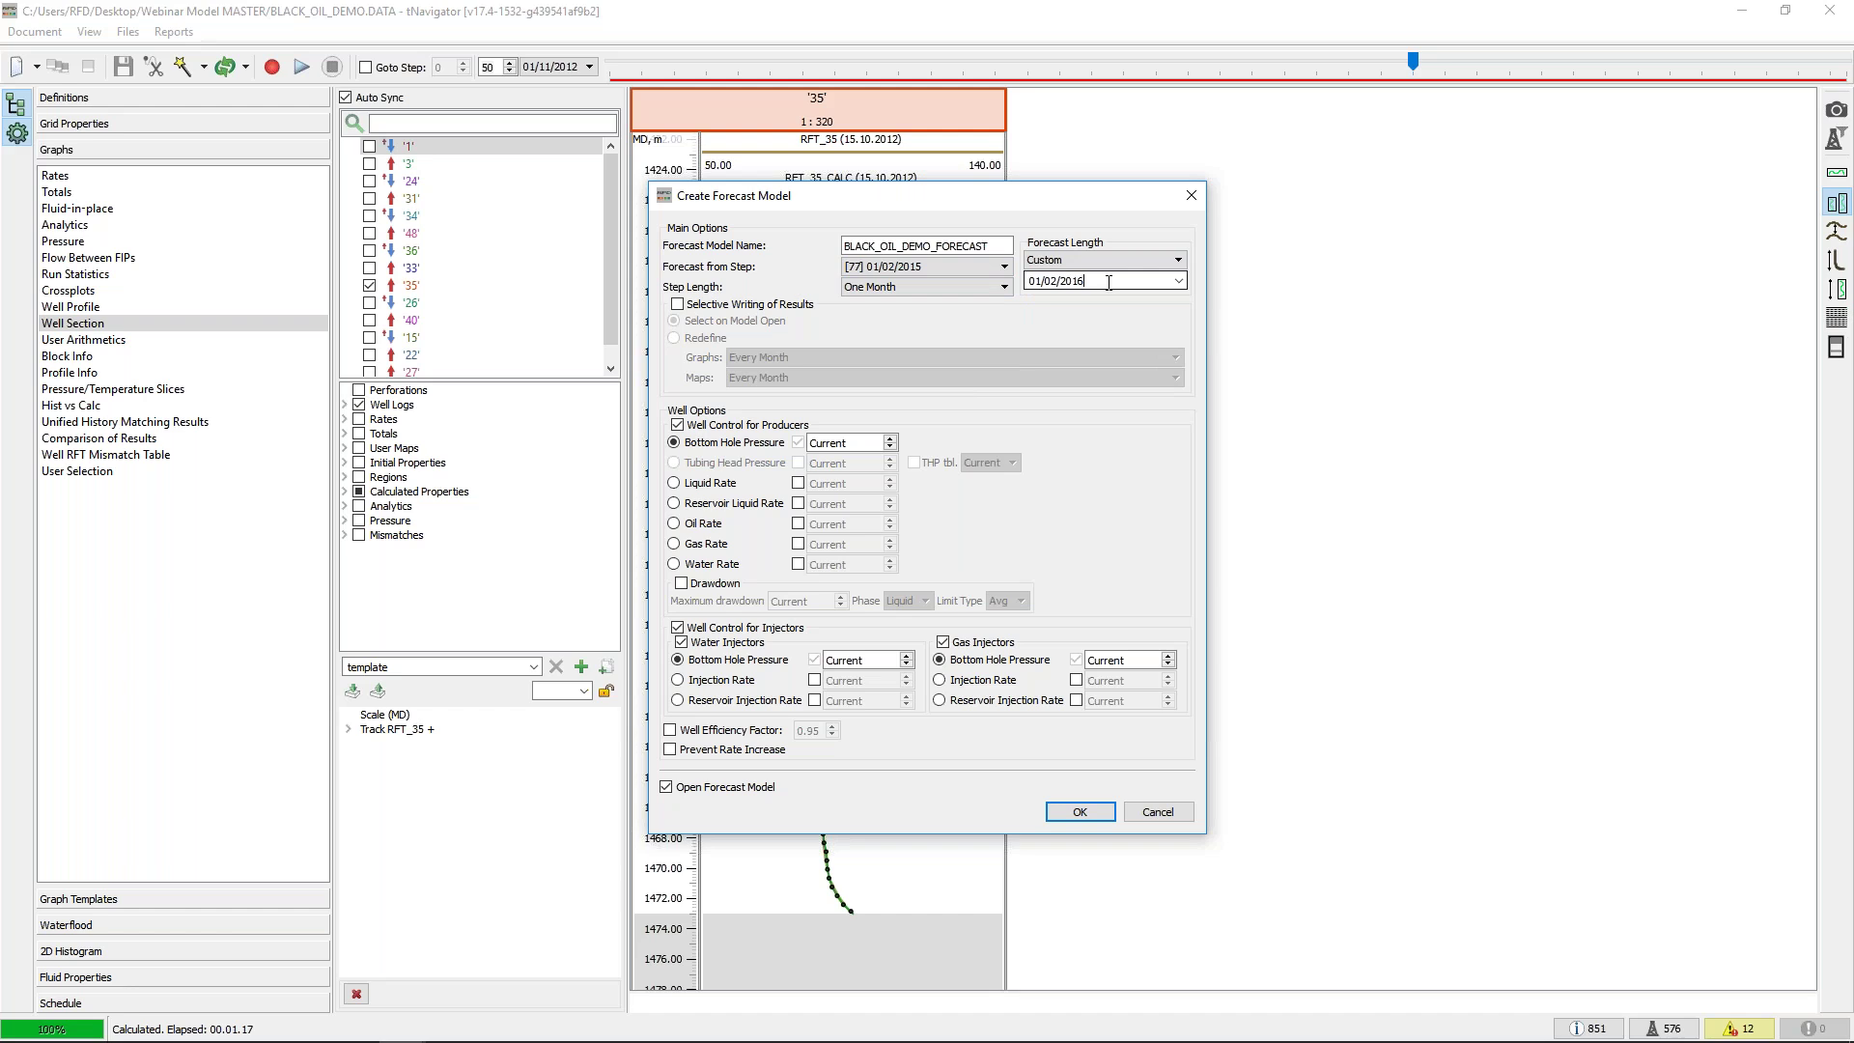
pyautogui.write('8')
pyautogui.click(943, 642)
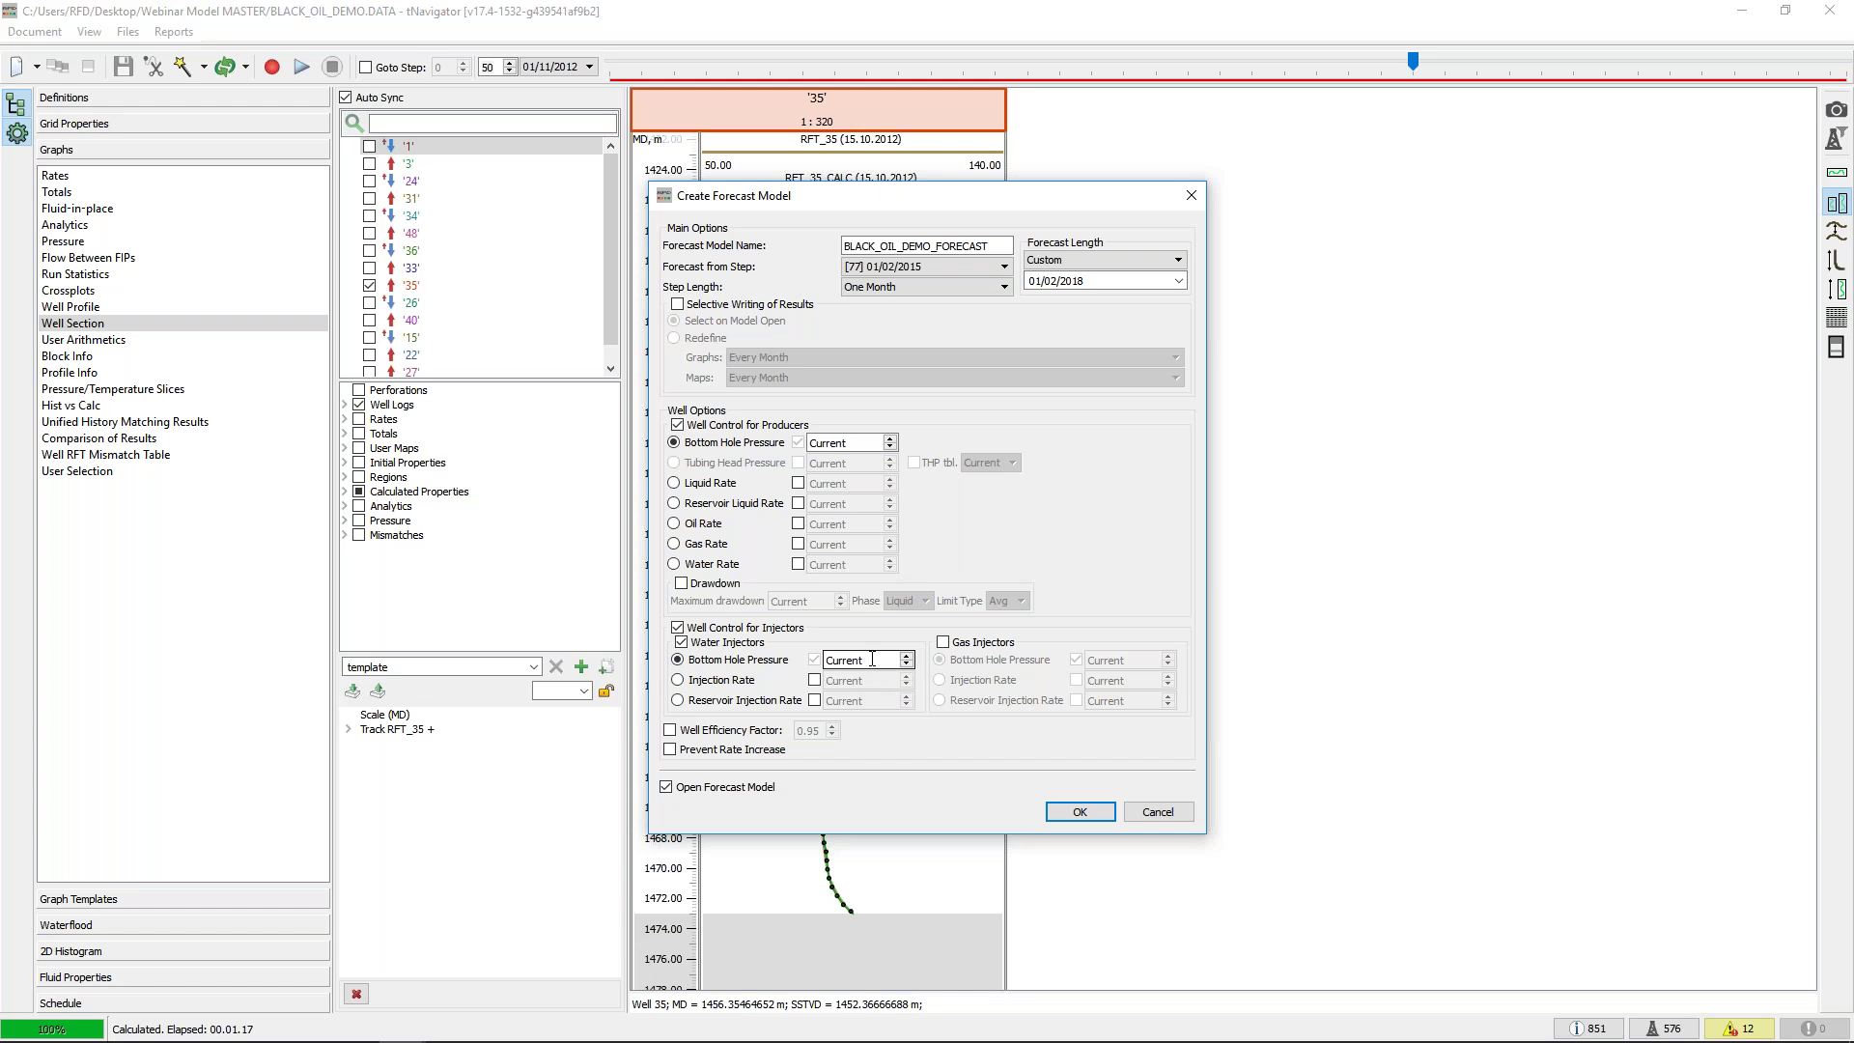
pyautogui.click(1080, 812)
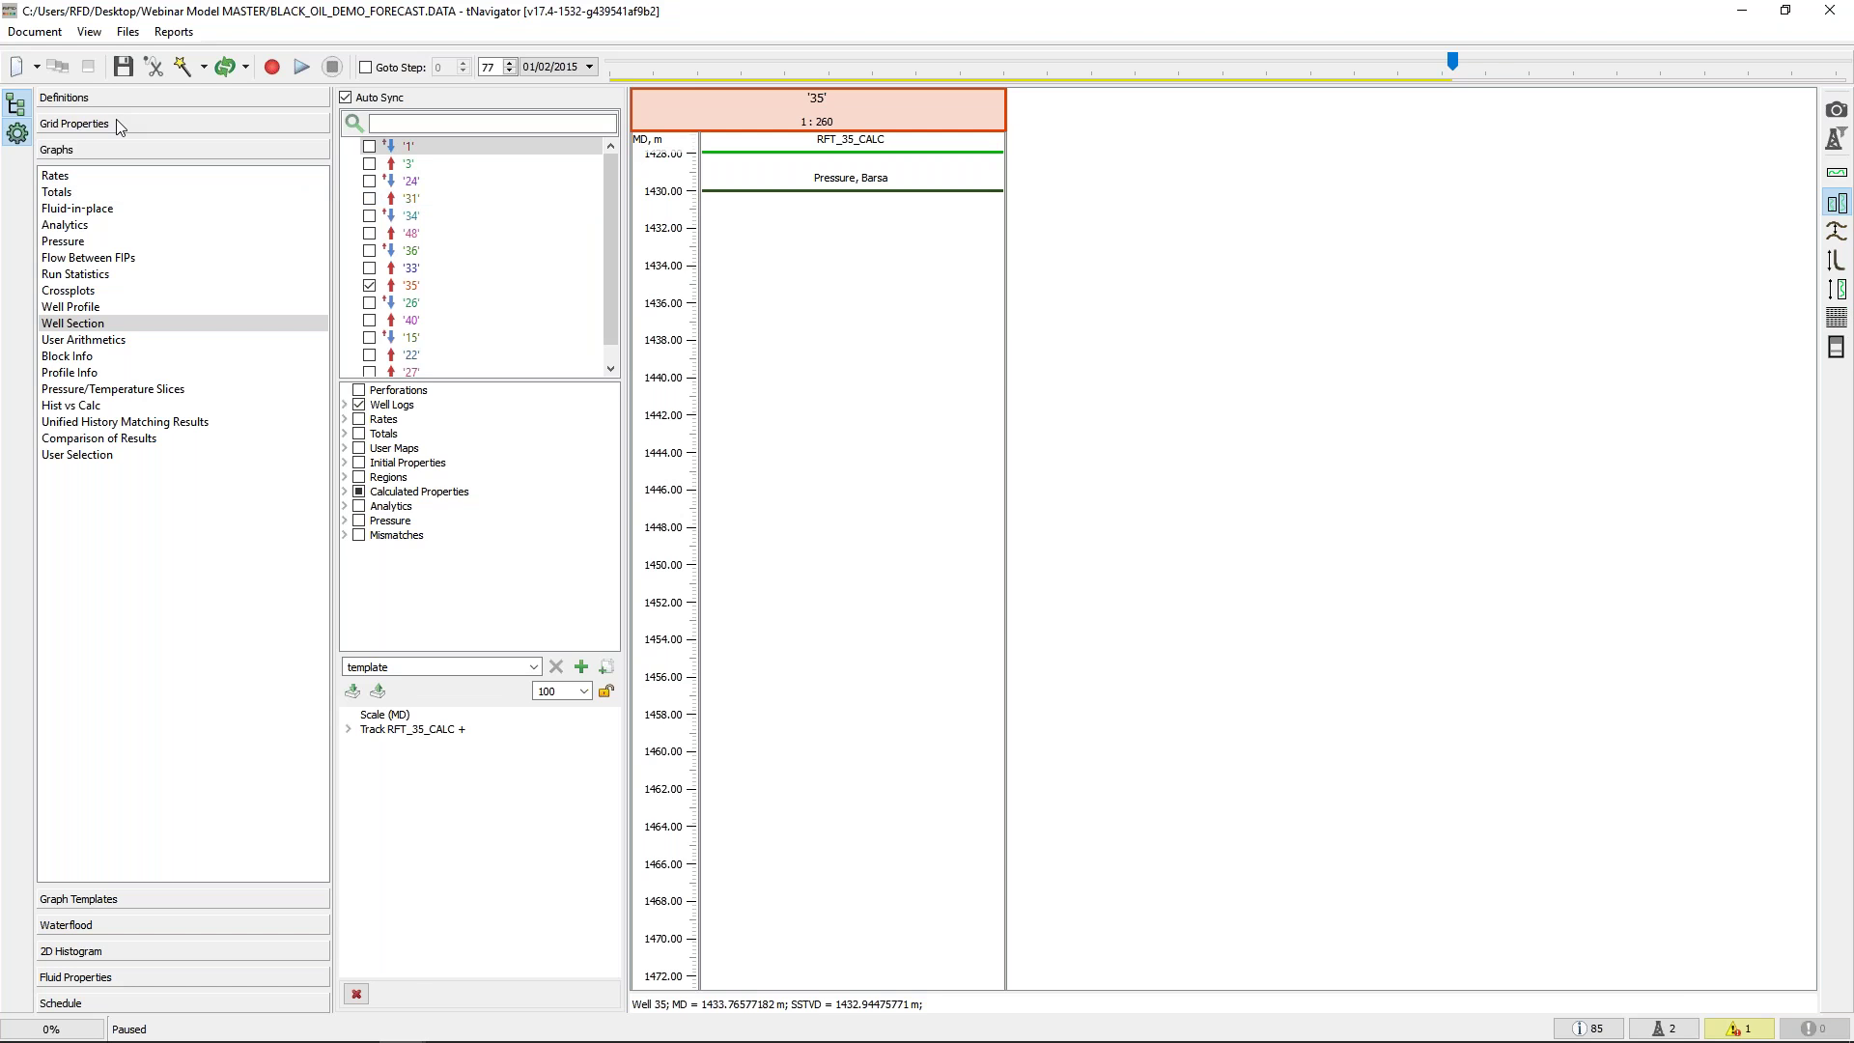
# Examine the forecast model's Mobile Oil in Place distribution in 3D from several angles
pyautogui.click(78, 123)
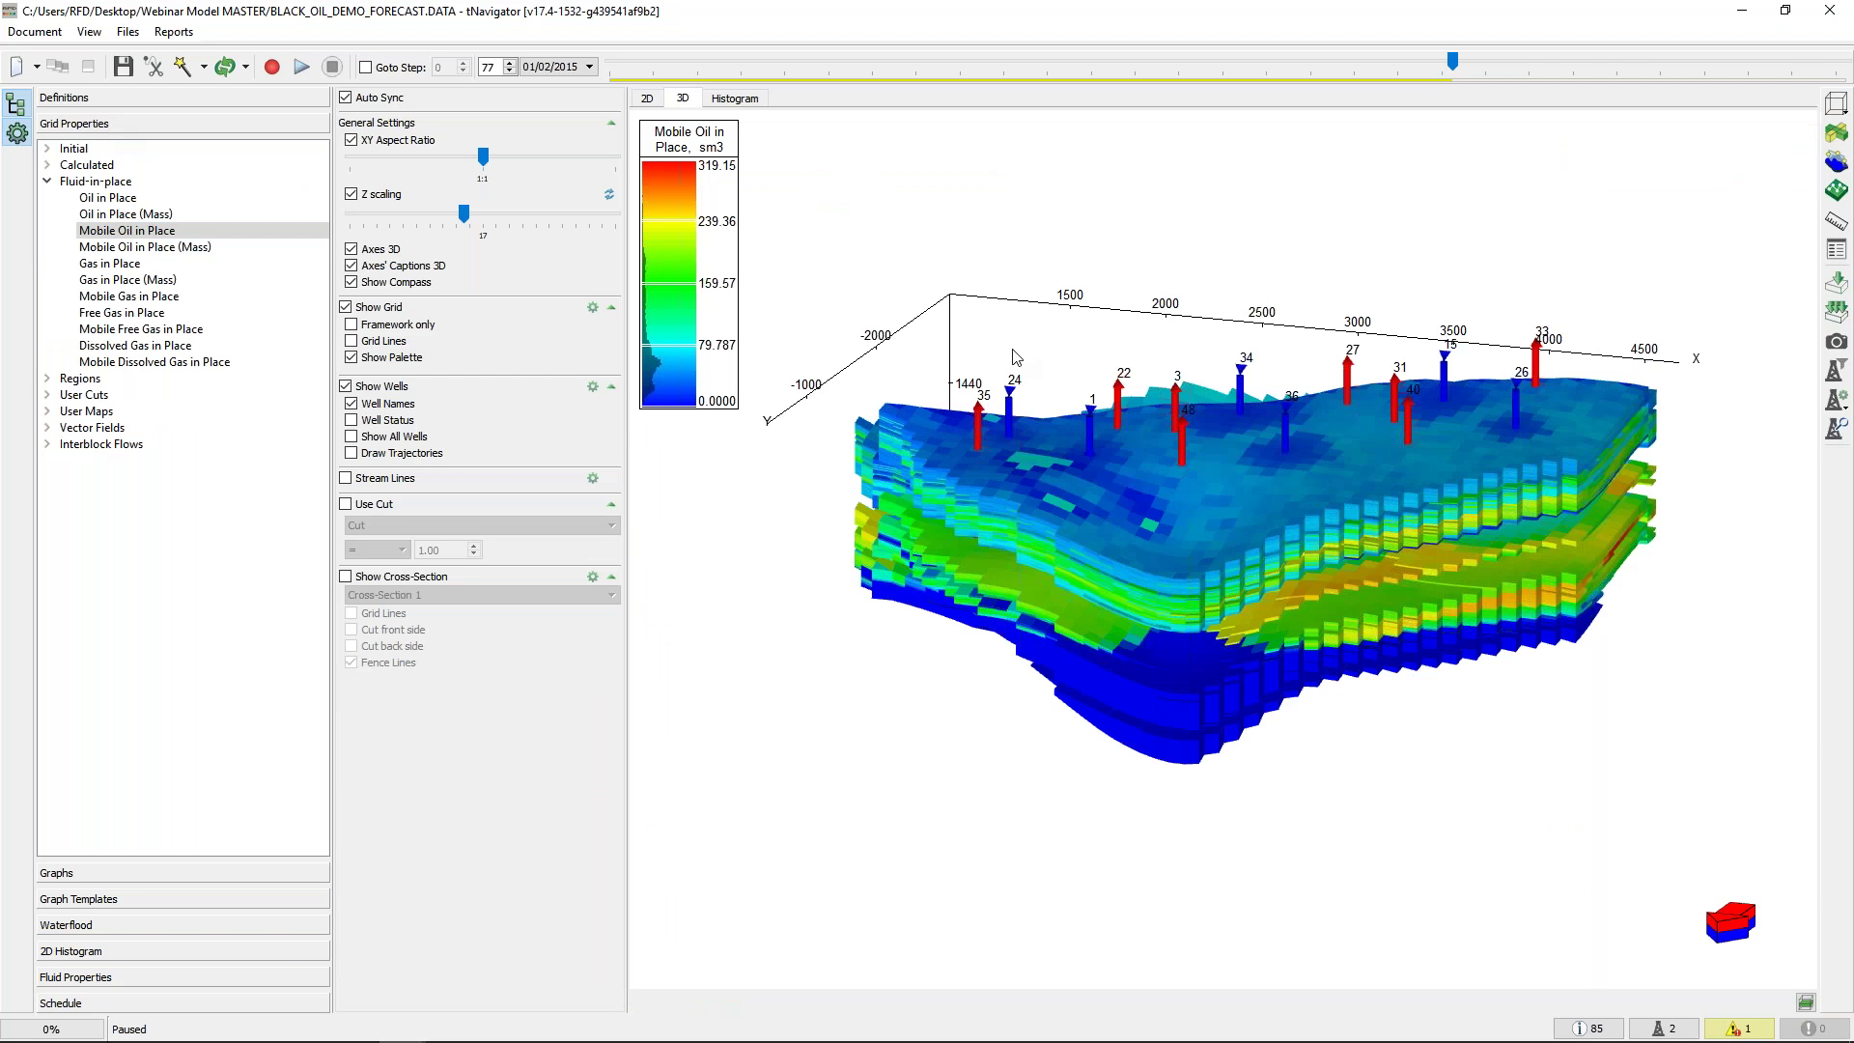
pyautogui.moveTo(1015, 357); pyautogui.dragTo(1027, 463)
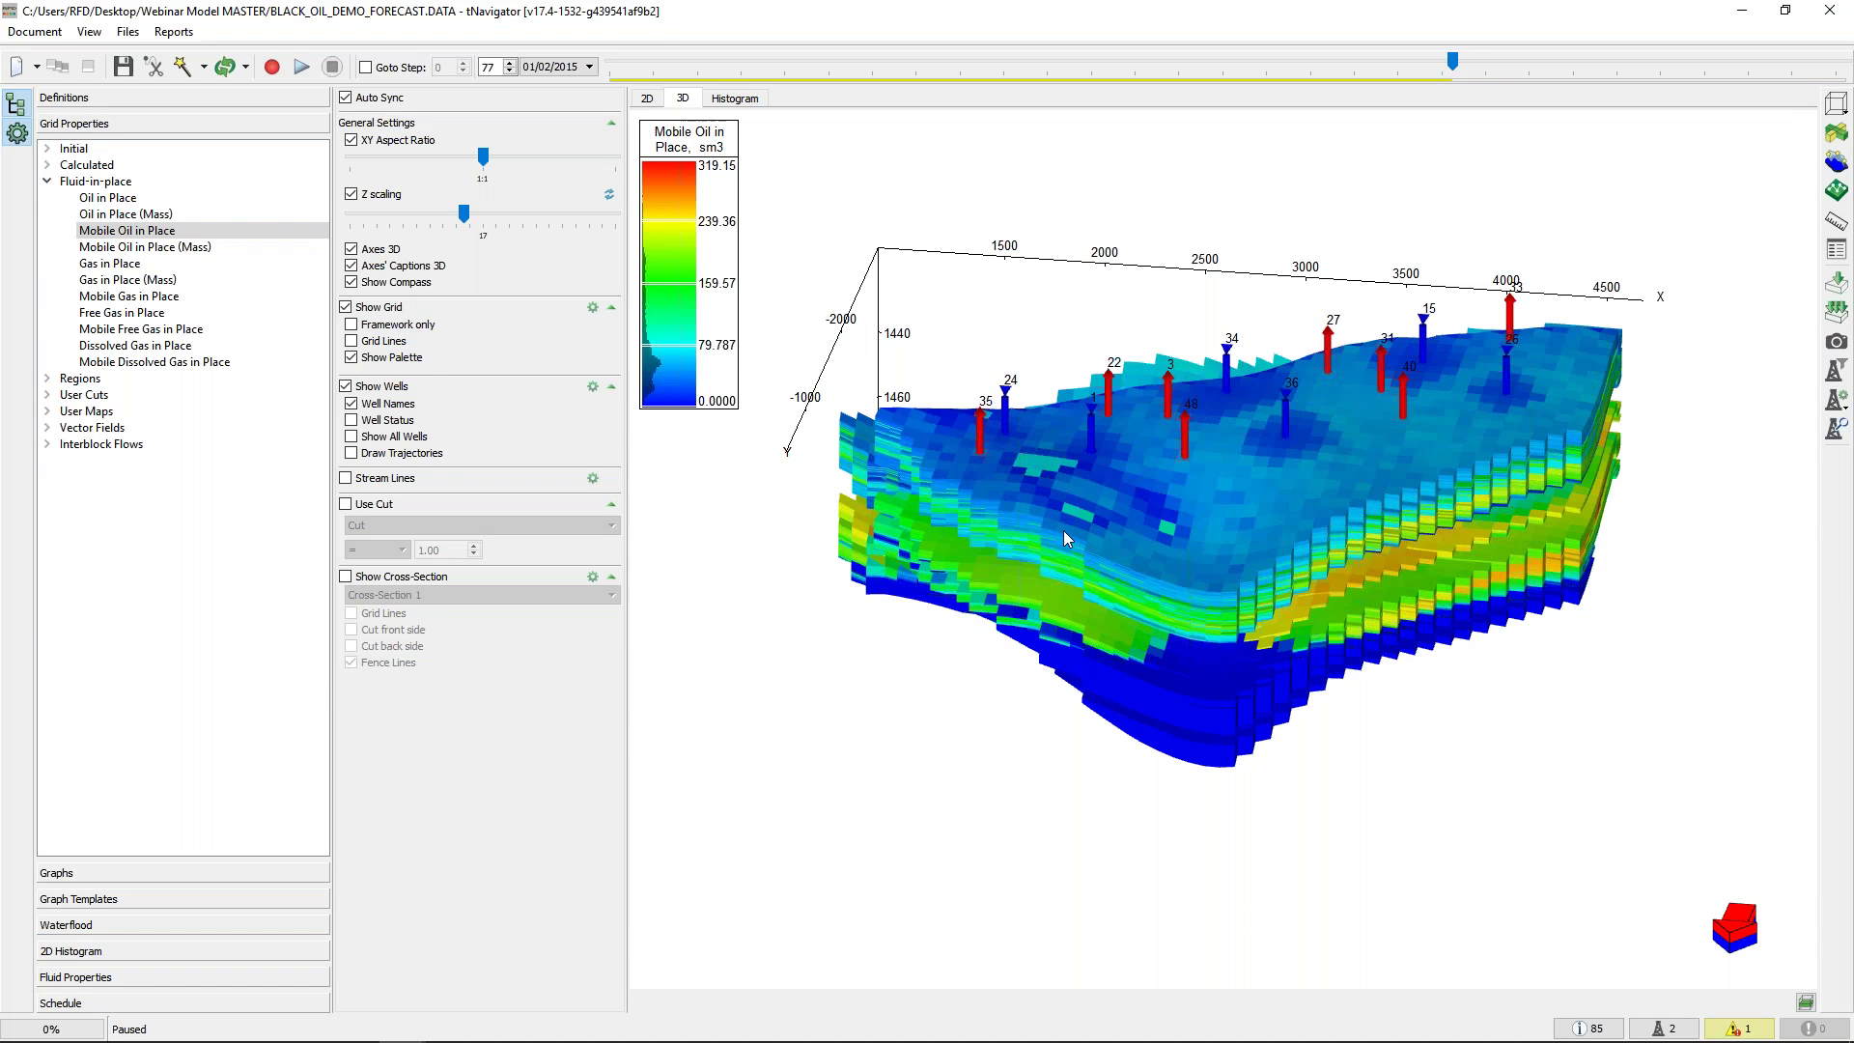
pyautogui.moveTo(1063, 531); pyautogui.dragTo(1184, 560)
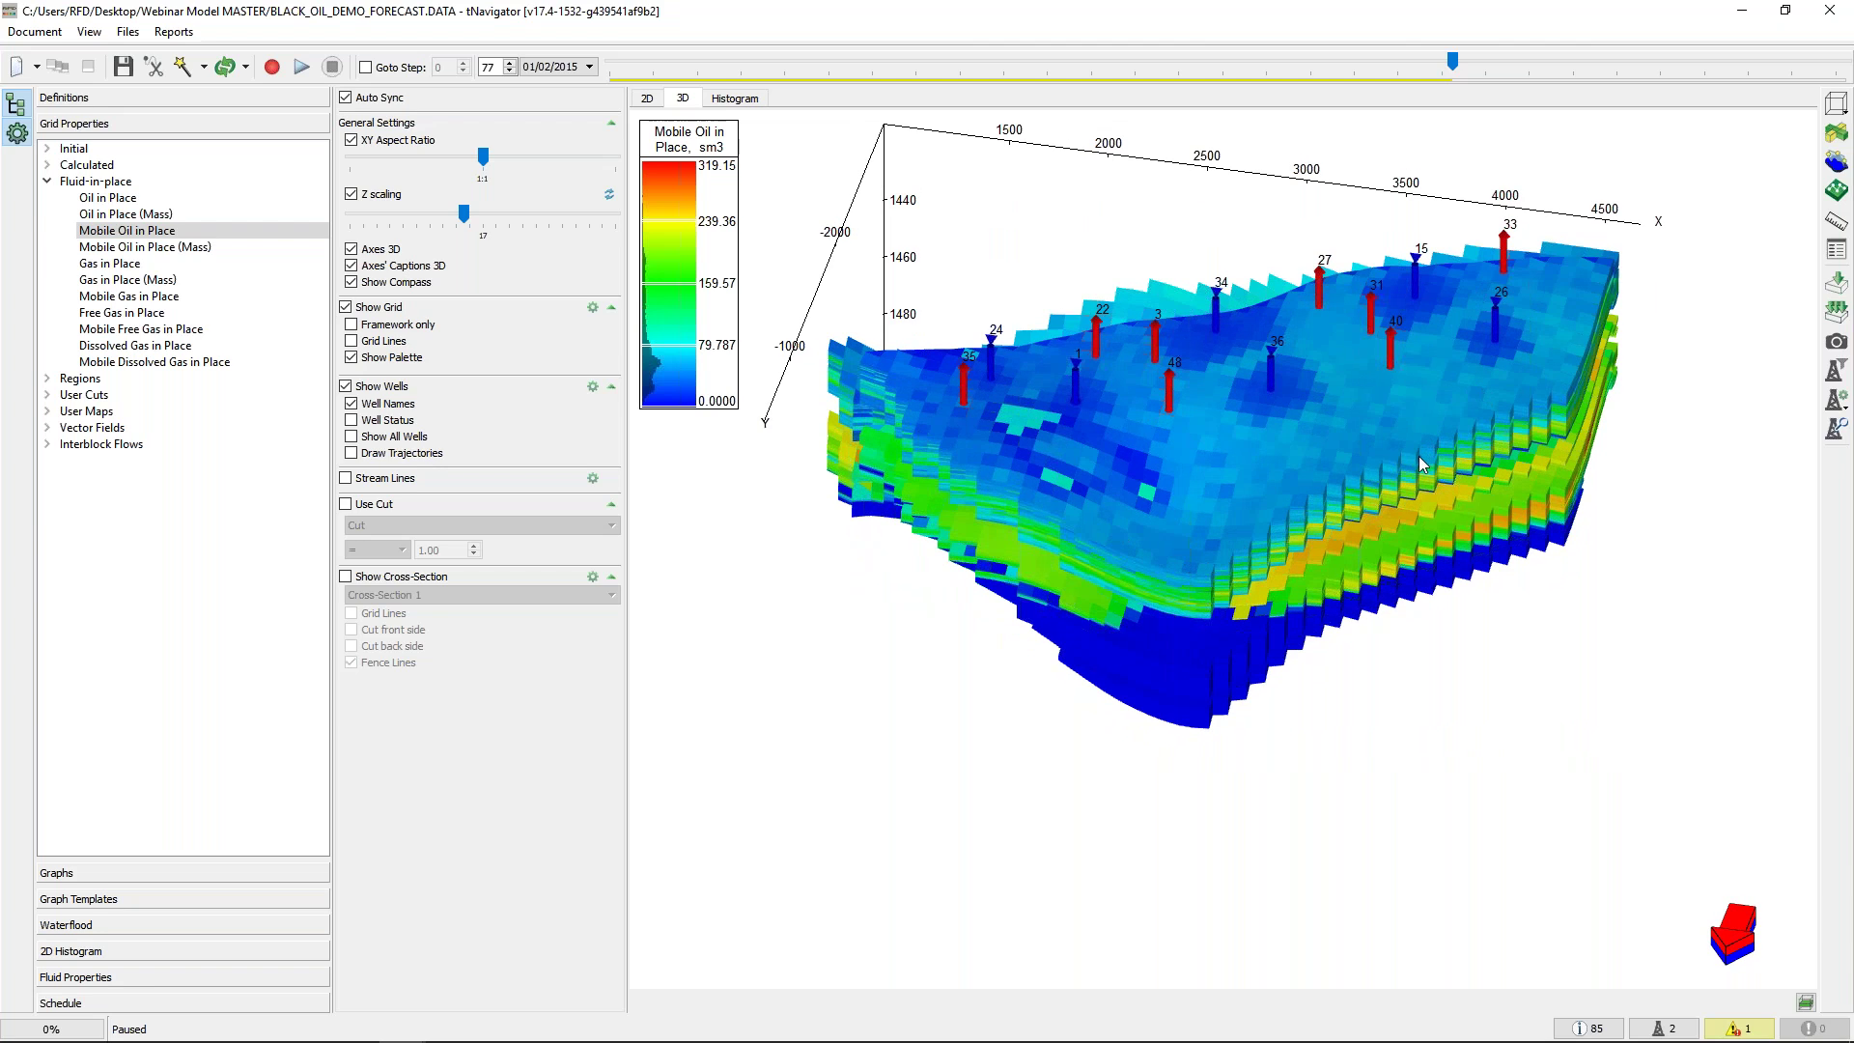
pyautogui.moveTo(1378, 519); pyautogui.dragTo(1323, 624)
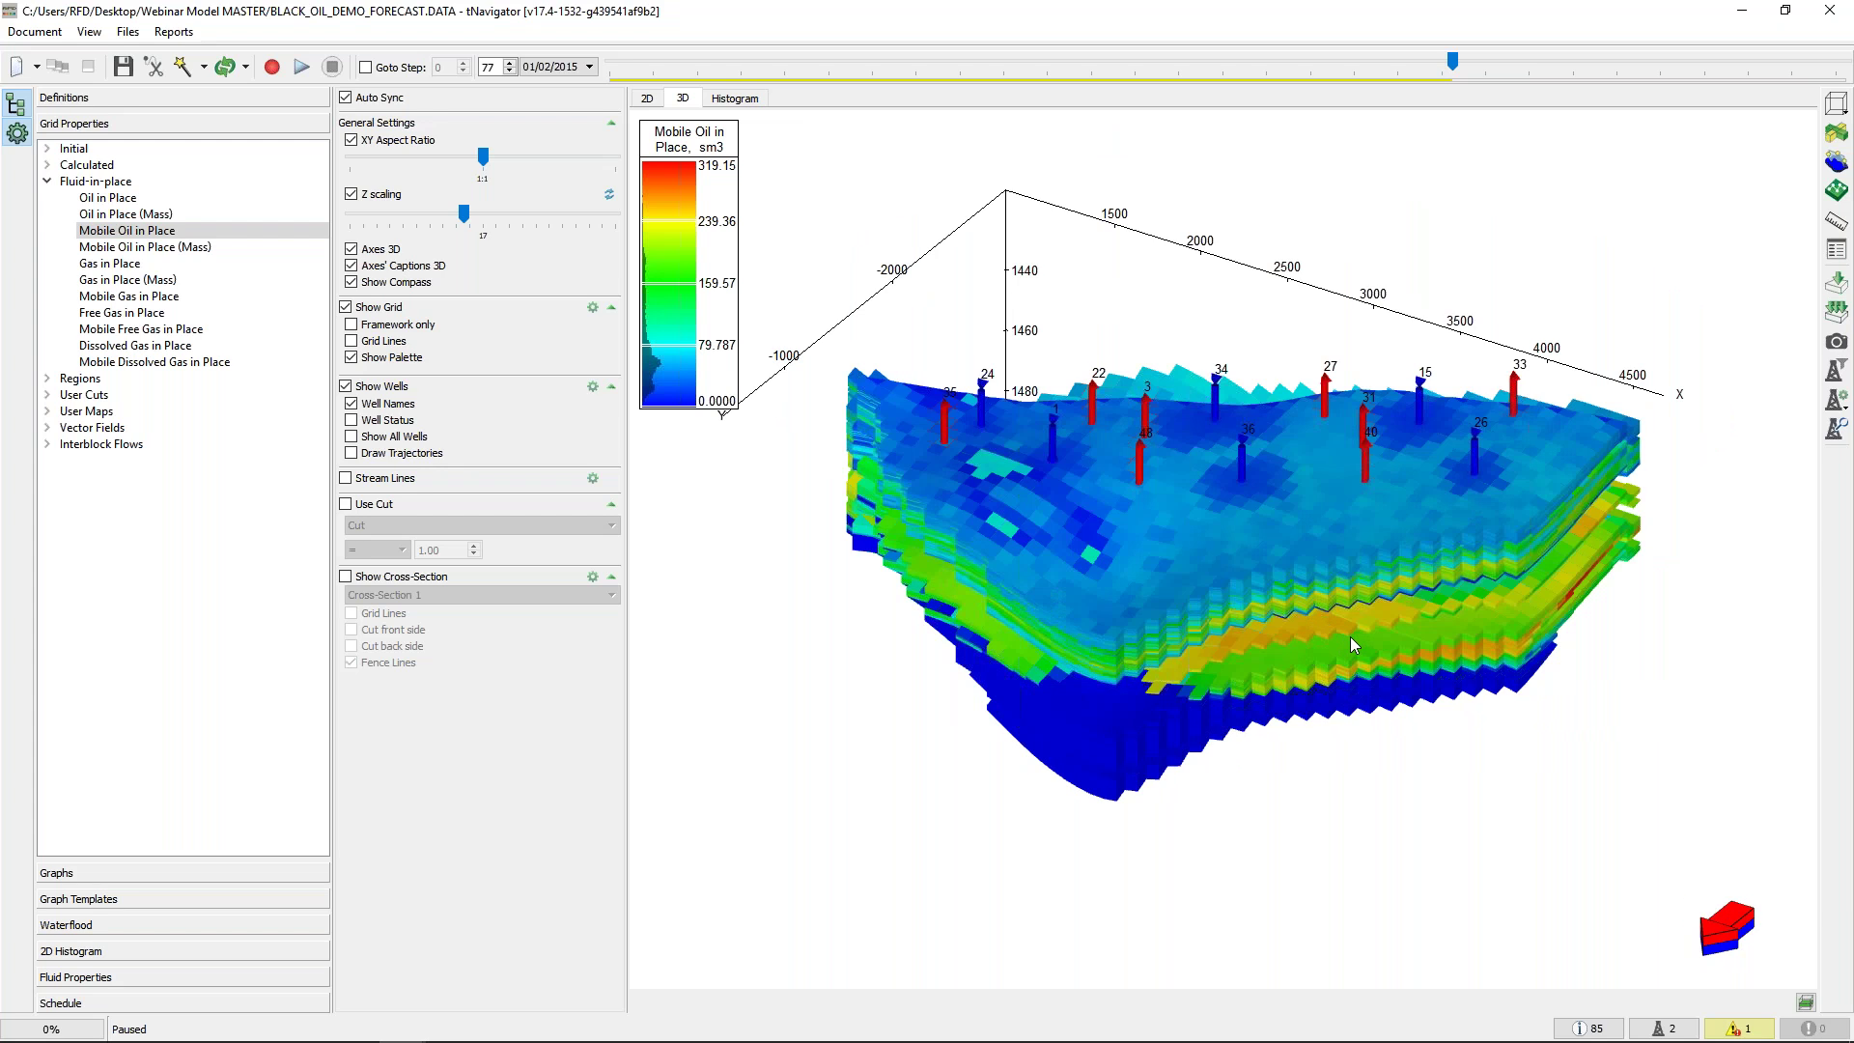
pyautogui.moveTo(1349, 635); pyautogui.dragTo(1253, 610)
pyautogui.scroll(3, 1353, 610)
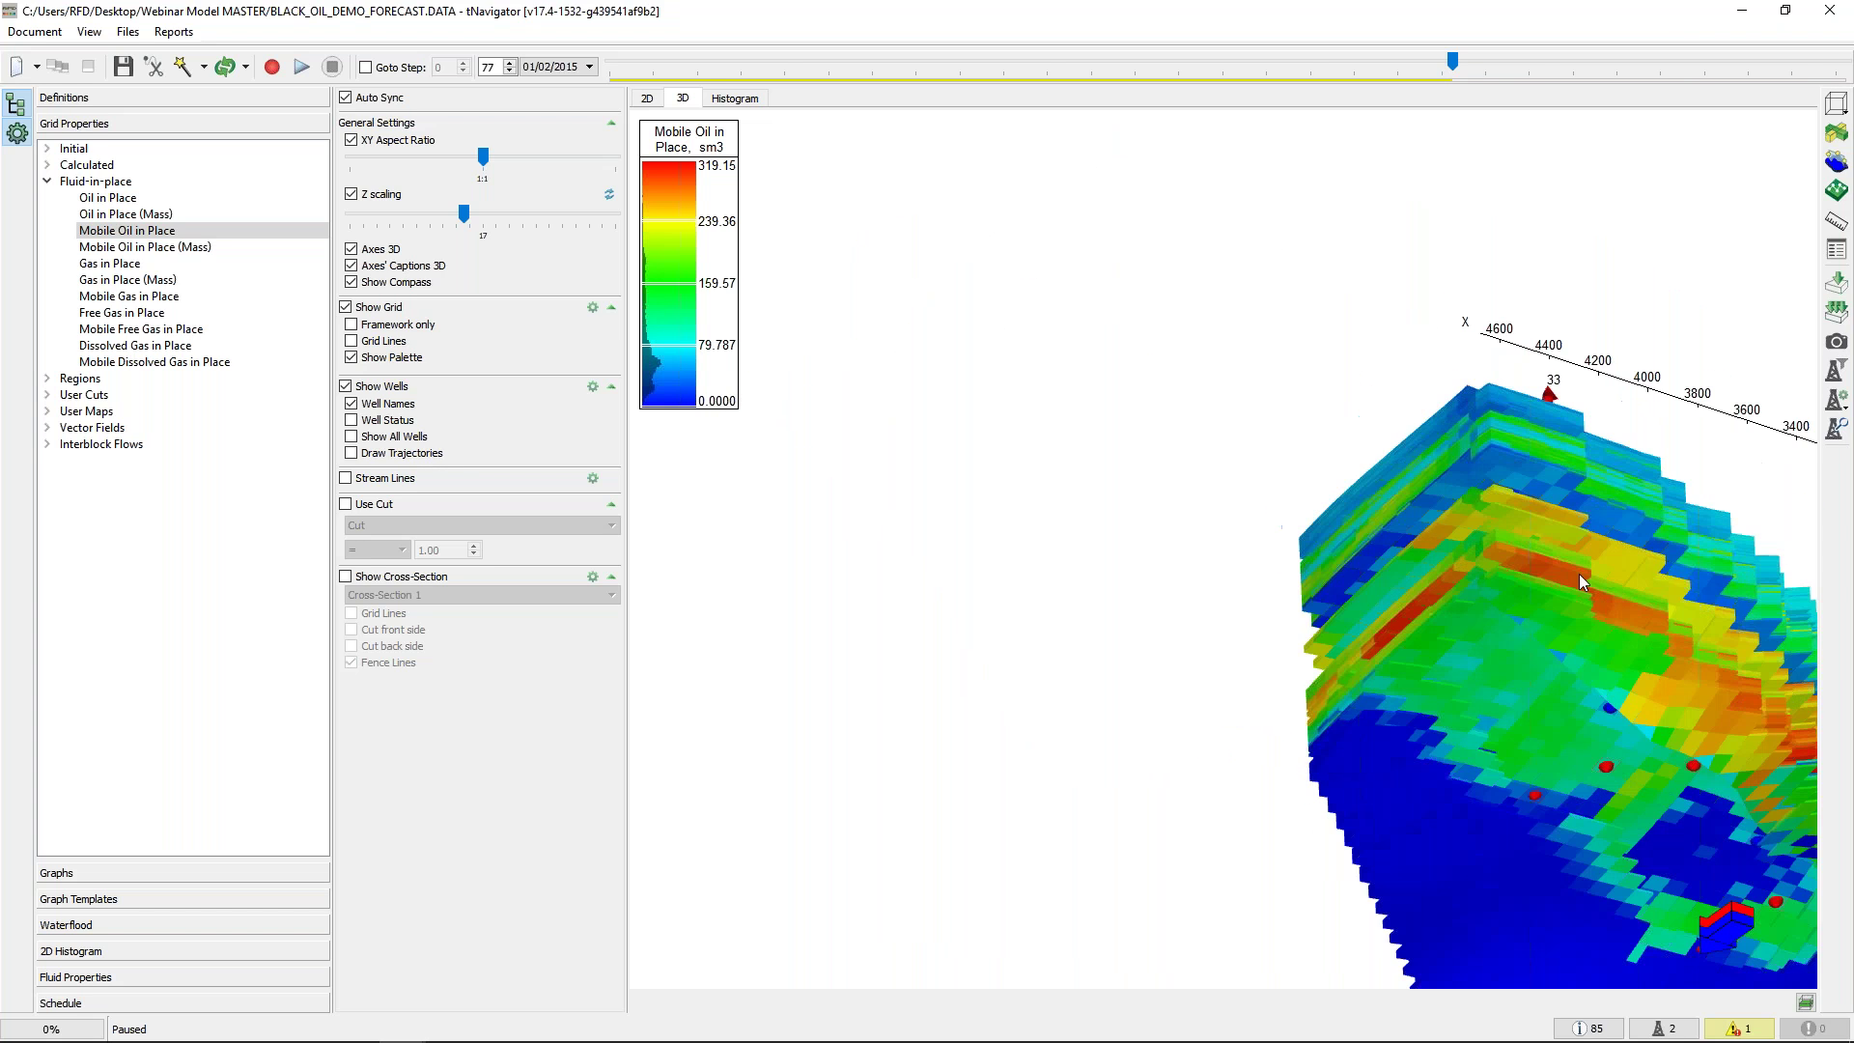
pyautogui.moveTo(1578, 573); pyautogui.dragTo(1361, 602)
pyautogui.scroll(-3, 1338, 699)
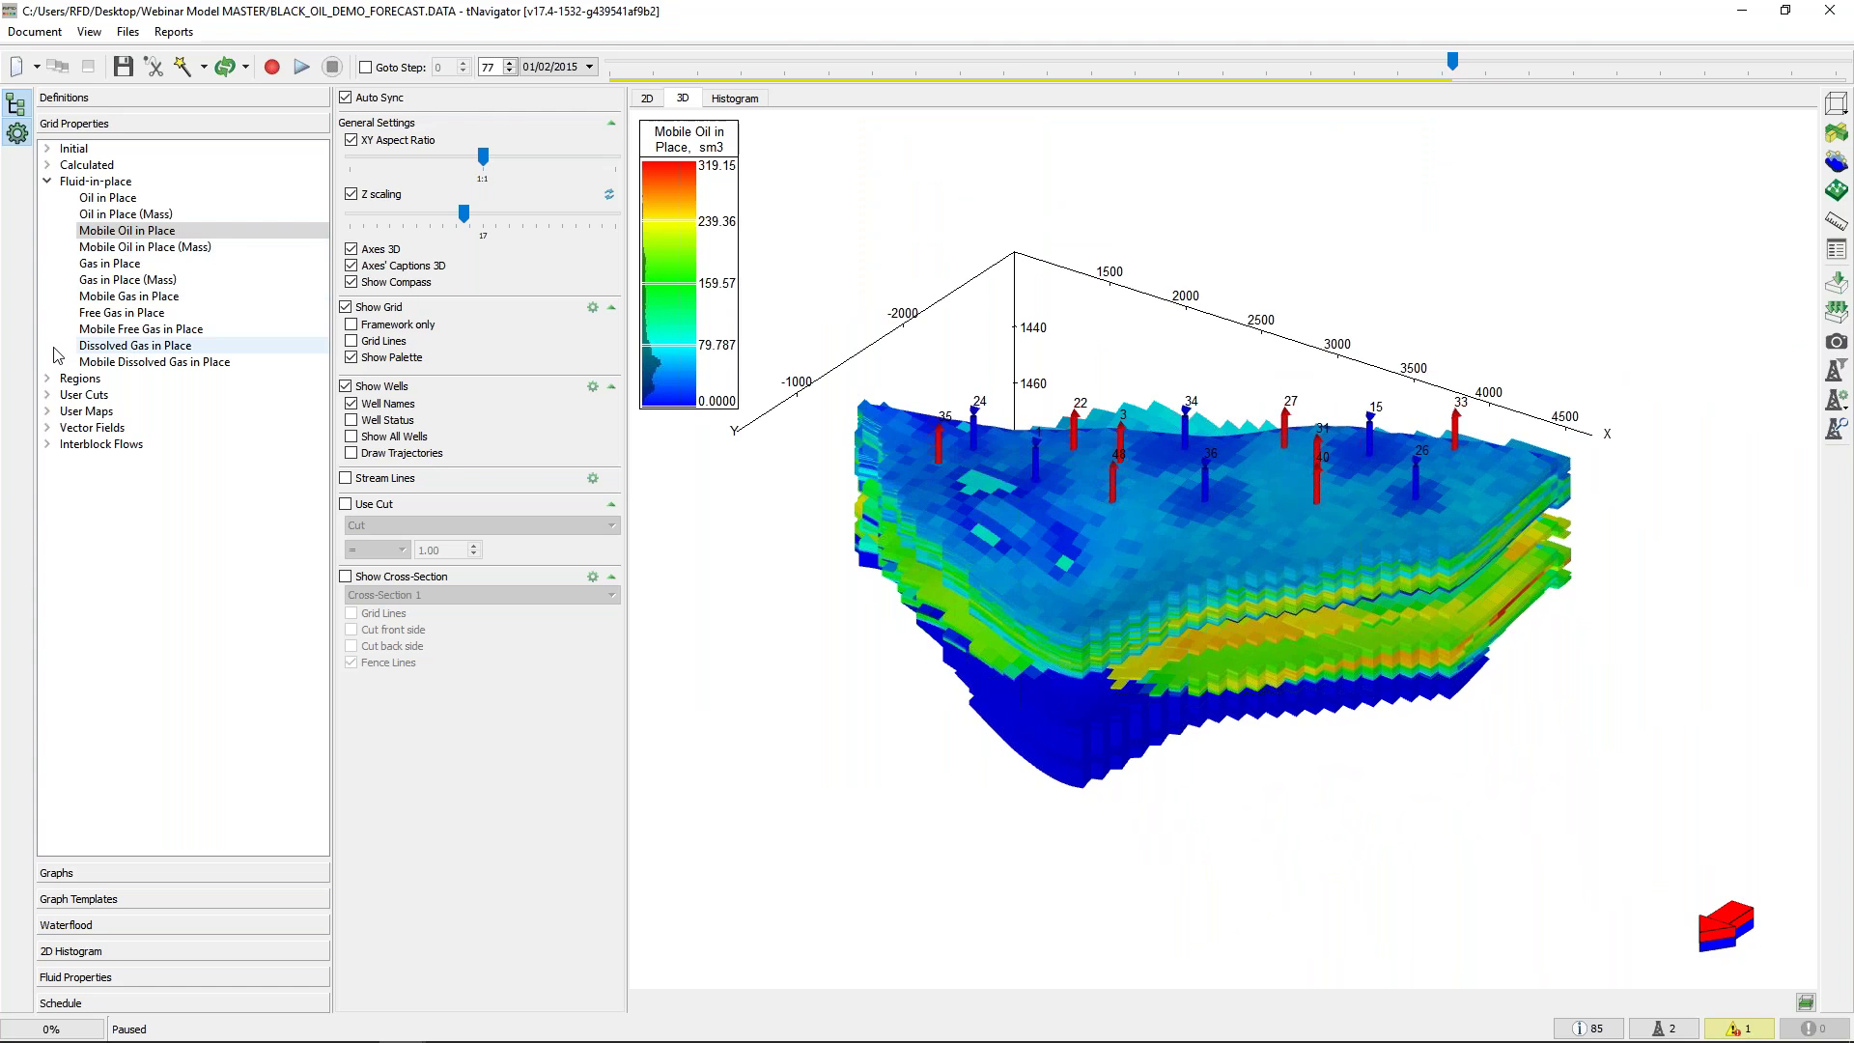
# Assign the Mobile Oil in Place property (MOIP) to the user cut with the arithmetic calculator
pyautogui.click(47, 395)
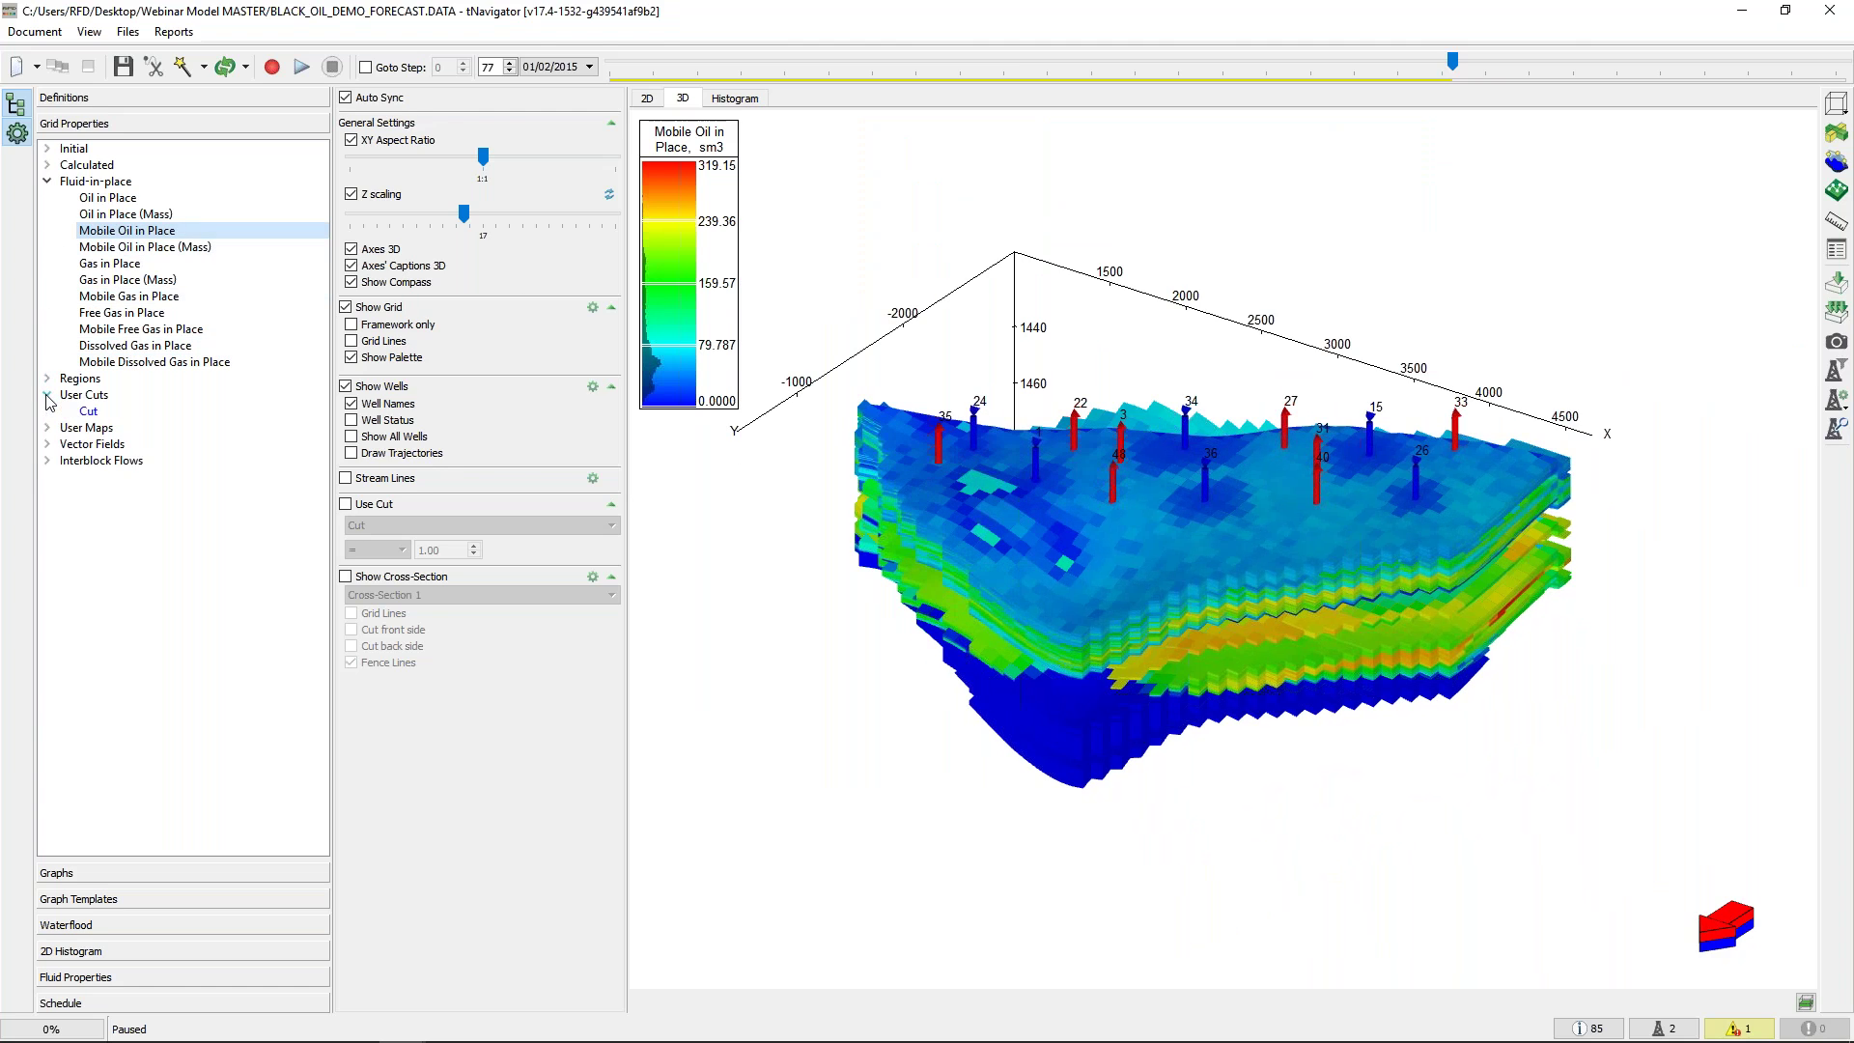
pyautogui.click(96, 412)
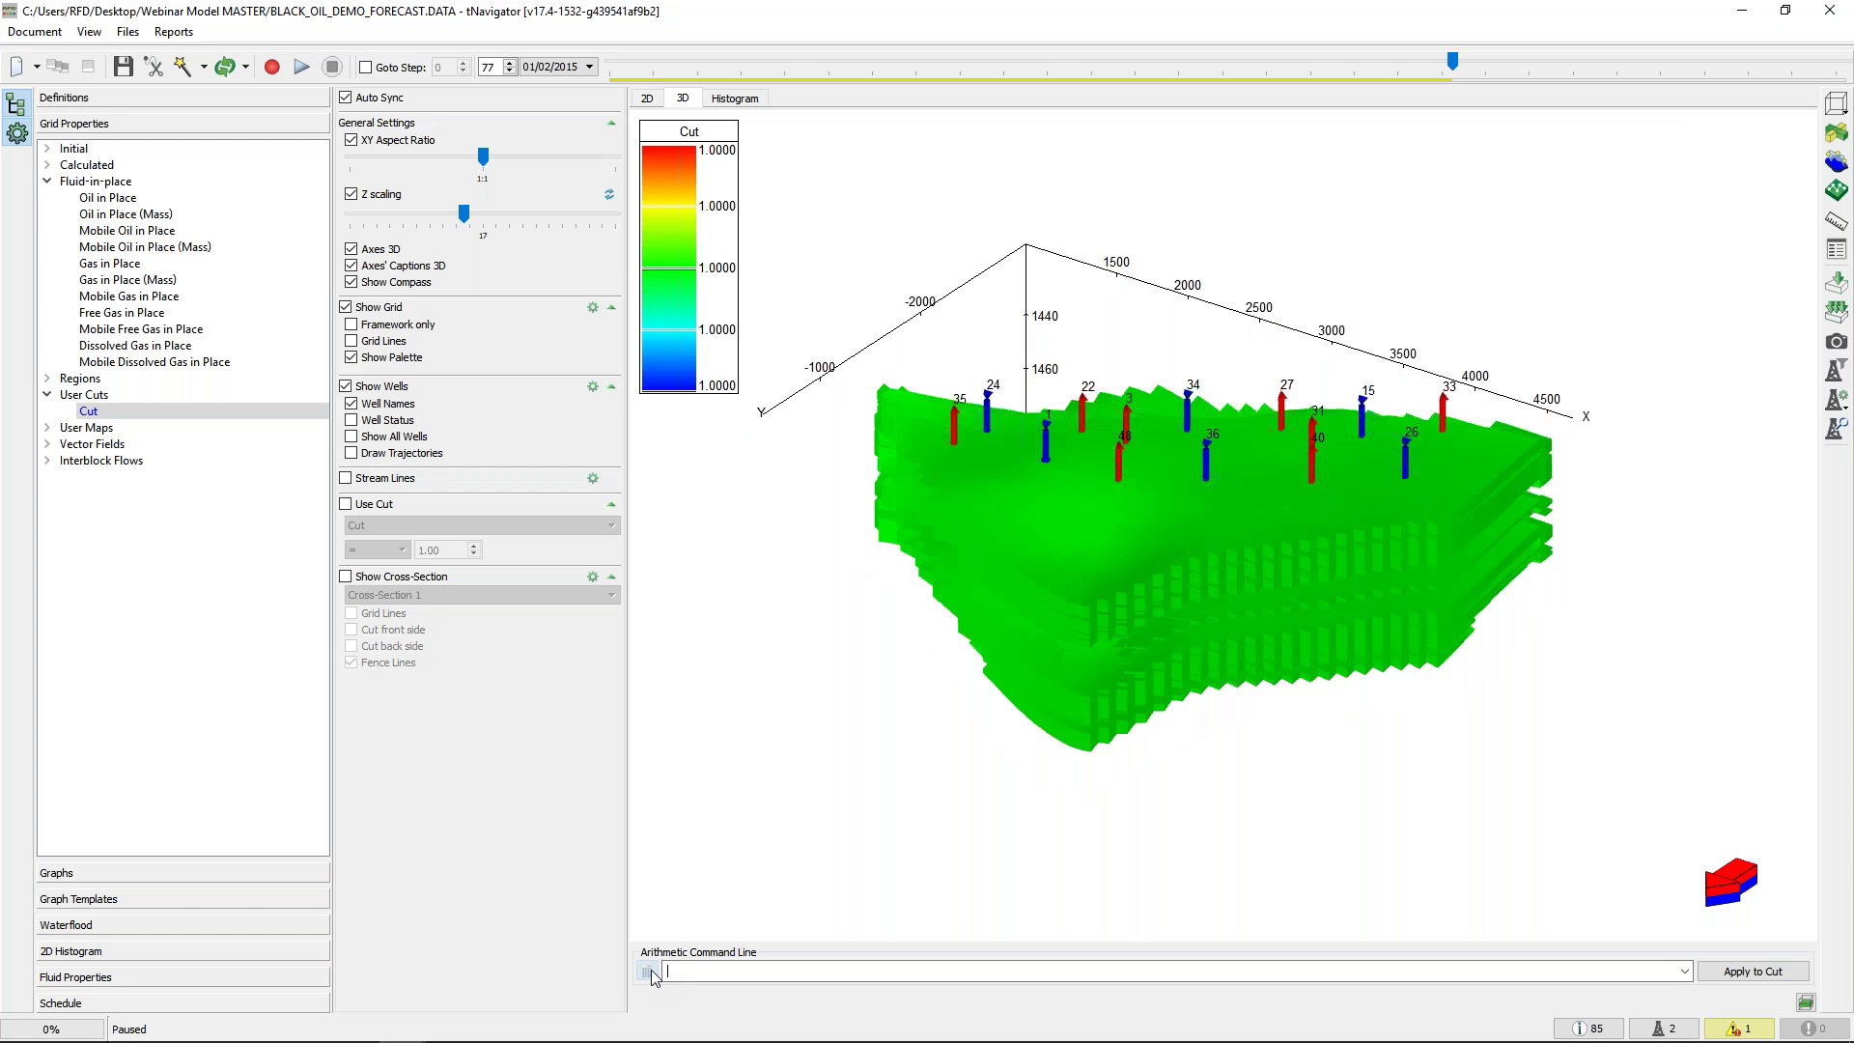
pyautogui.click(649, 971)
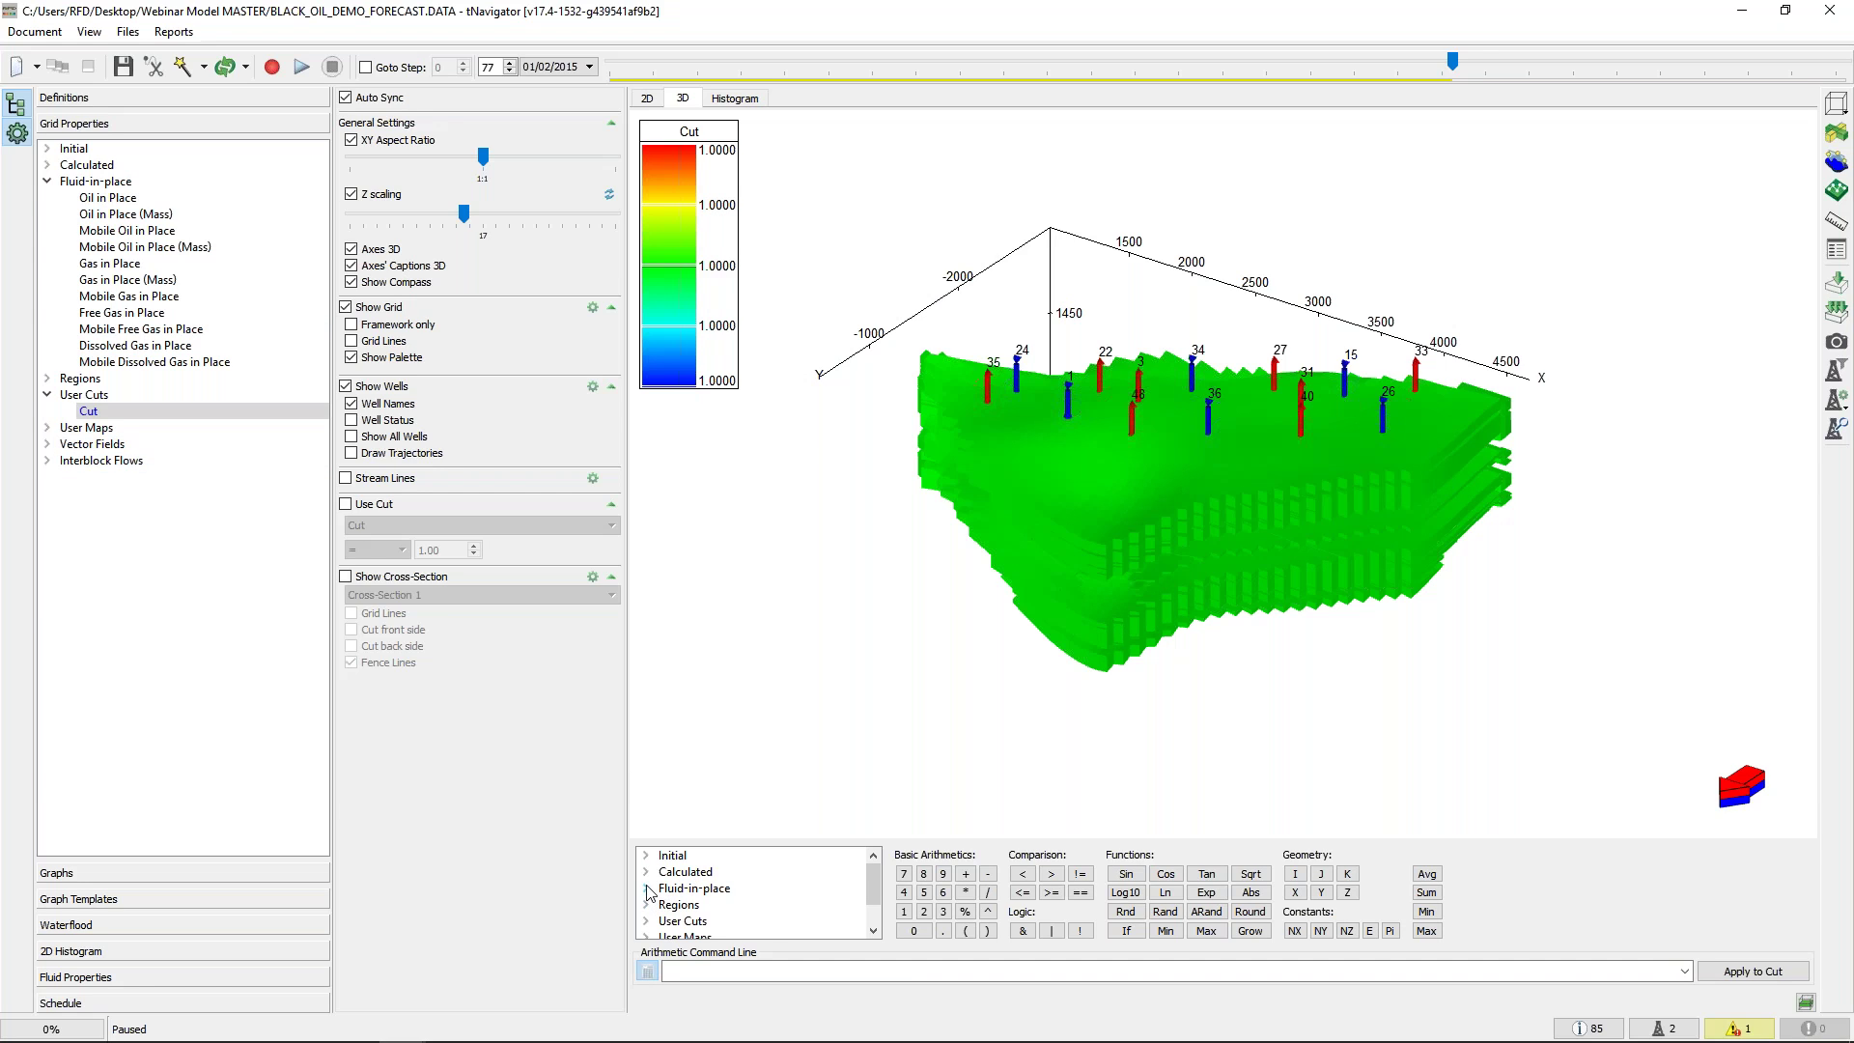
pyautogui.doubleClick(736, 889)
pyautogui.scroll(-1, 737, 893)
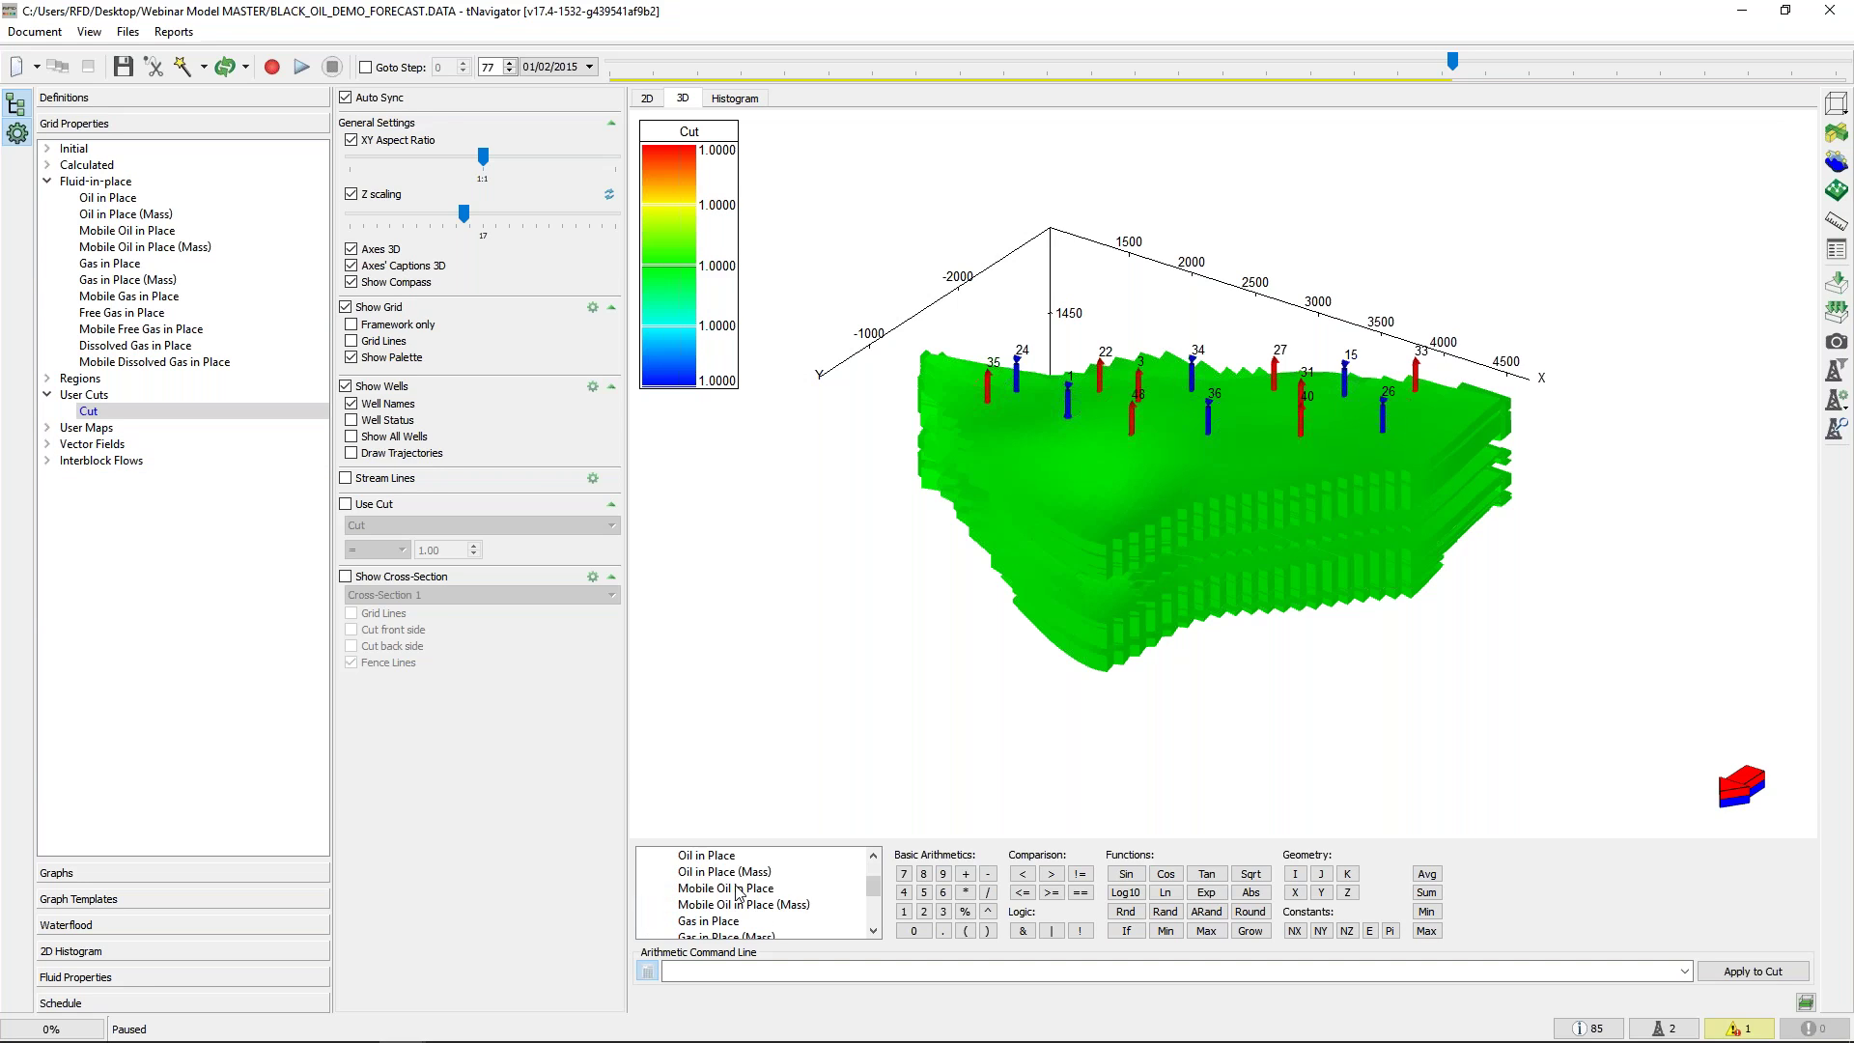
pyautogui.doubleClick(736, 889)
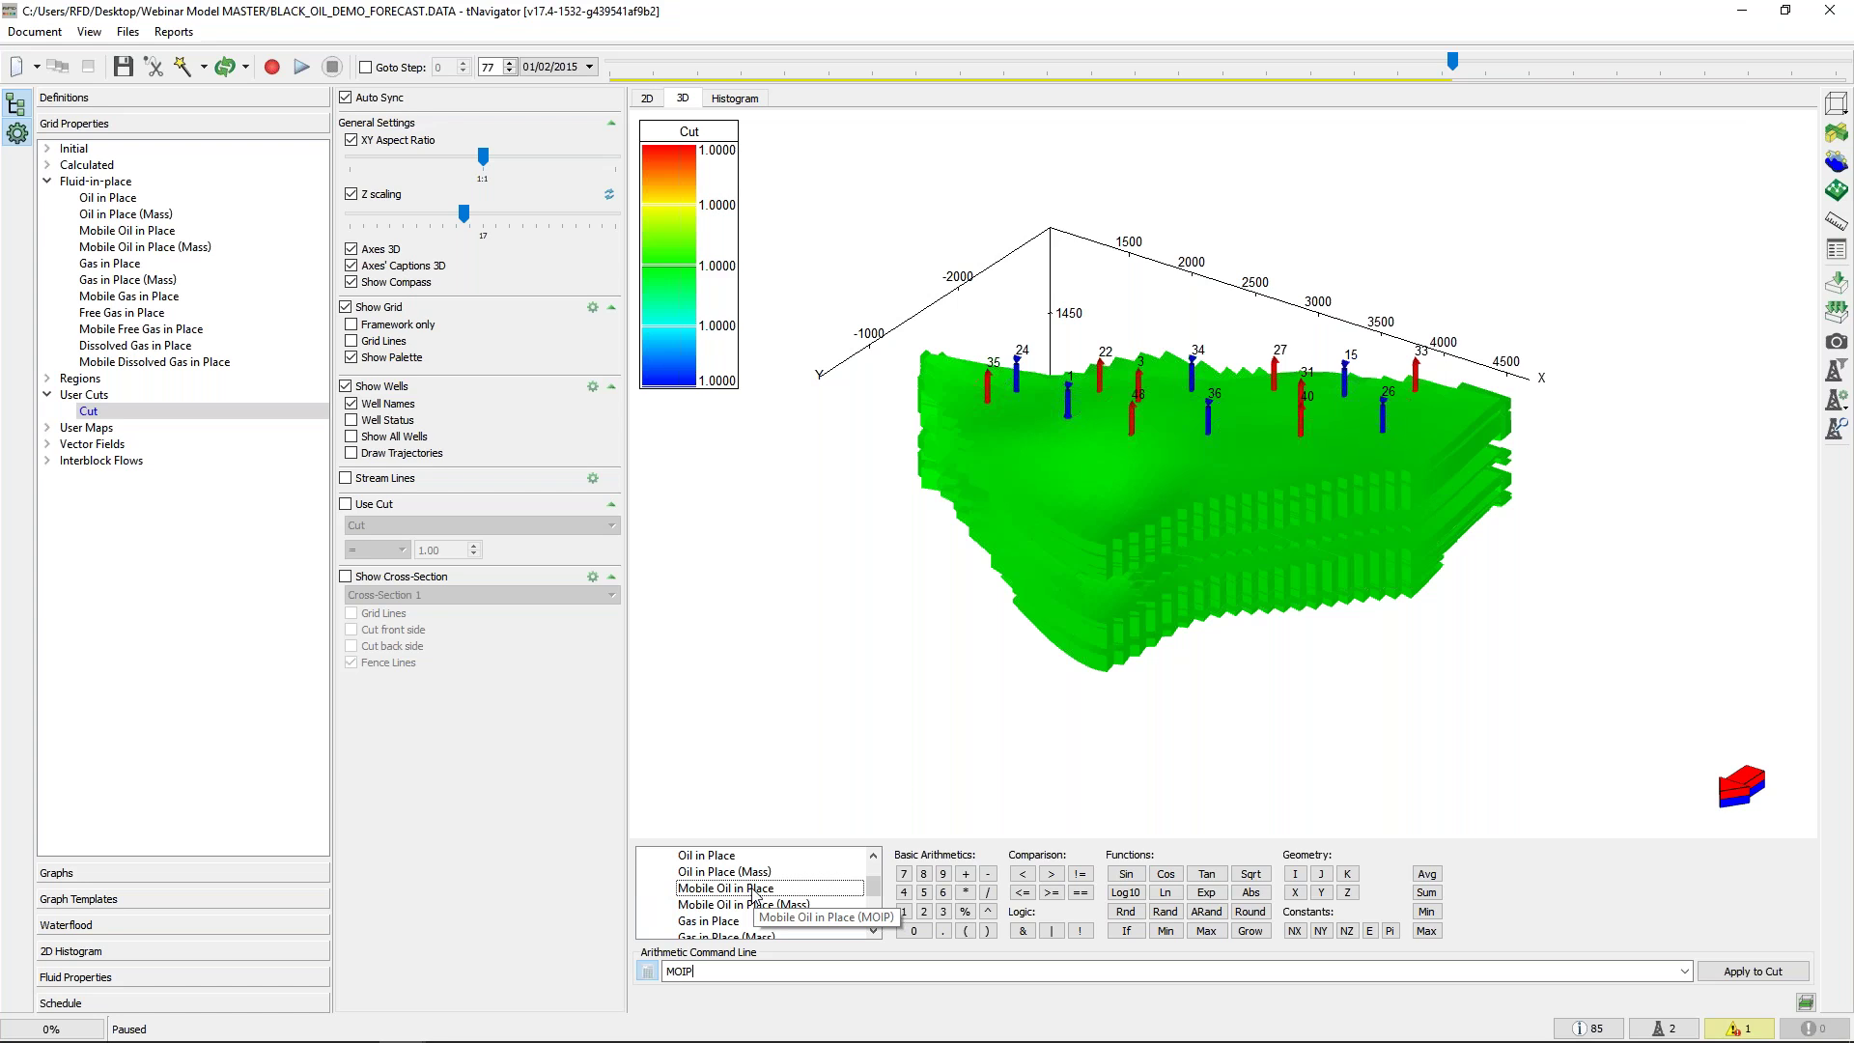
pyautogui.press('Return')
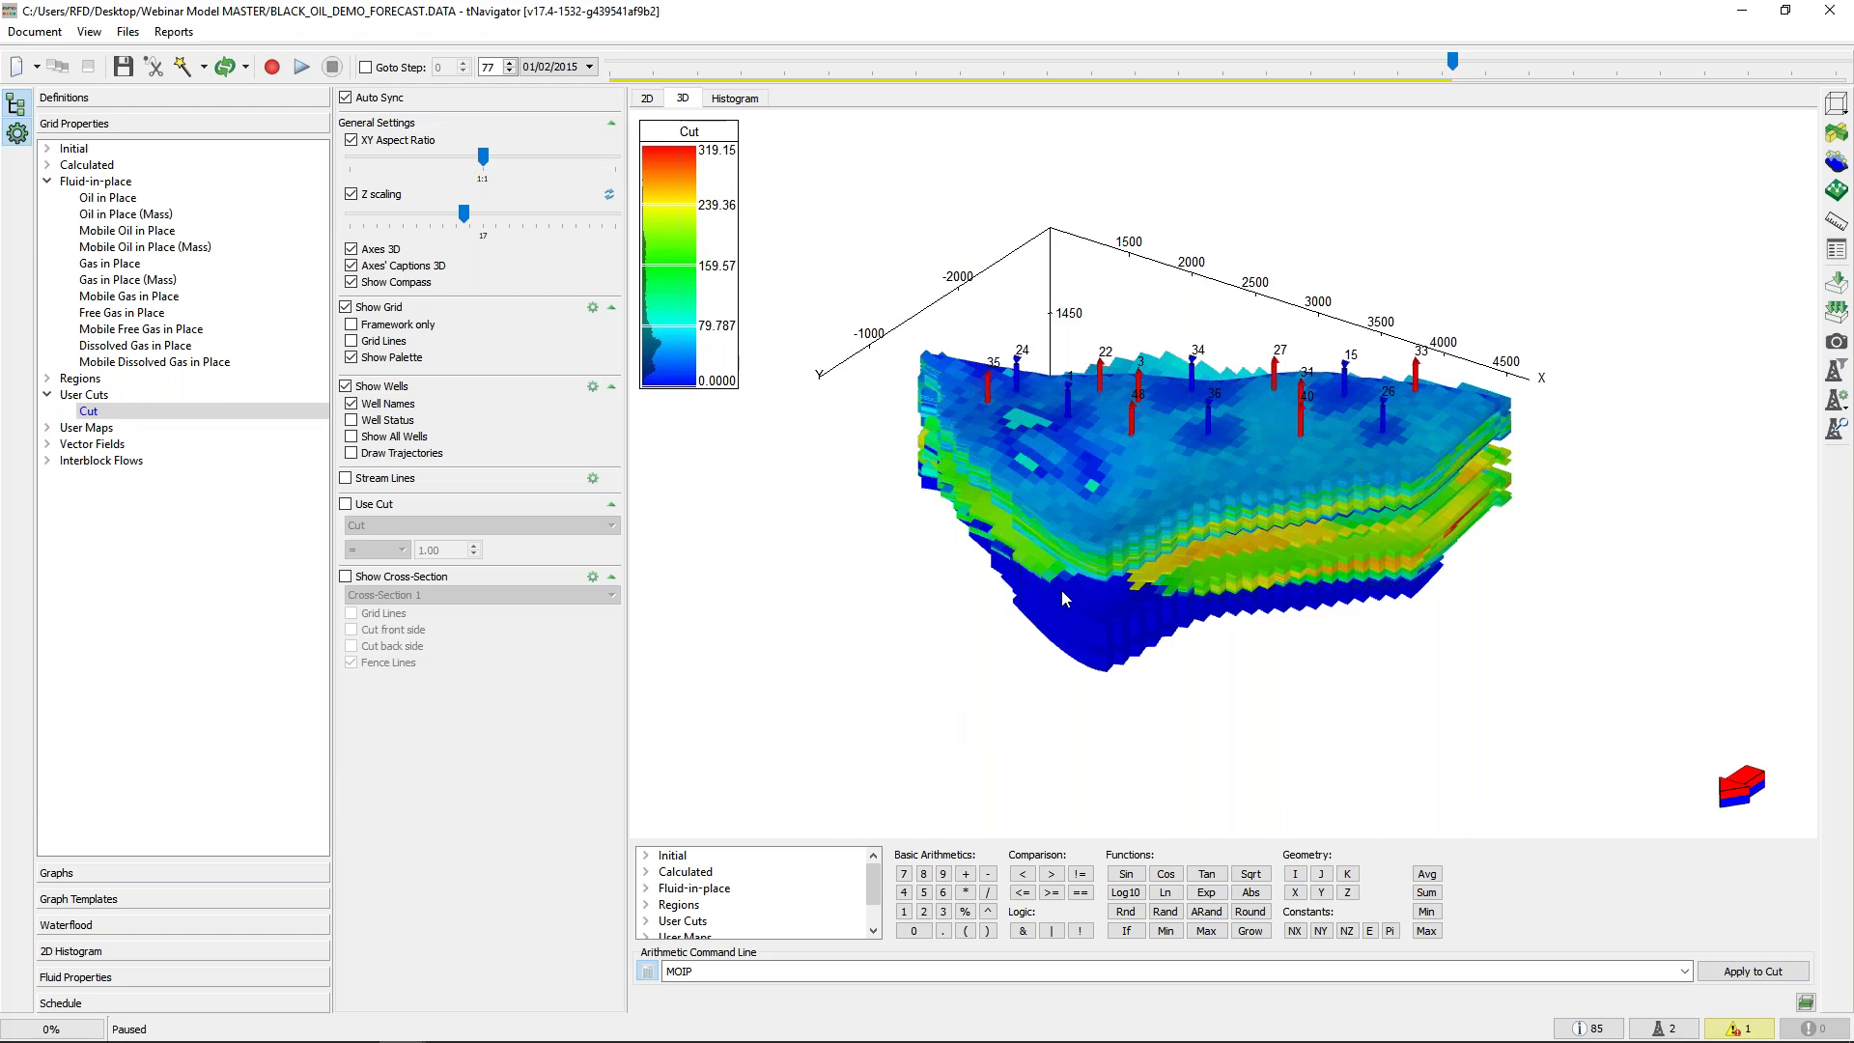
# Turn on Autoupdate for the user cut so that it follows the time step
pyautogui.moveTo(1062, 589); pyautogui.dragTo(1075, 690)
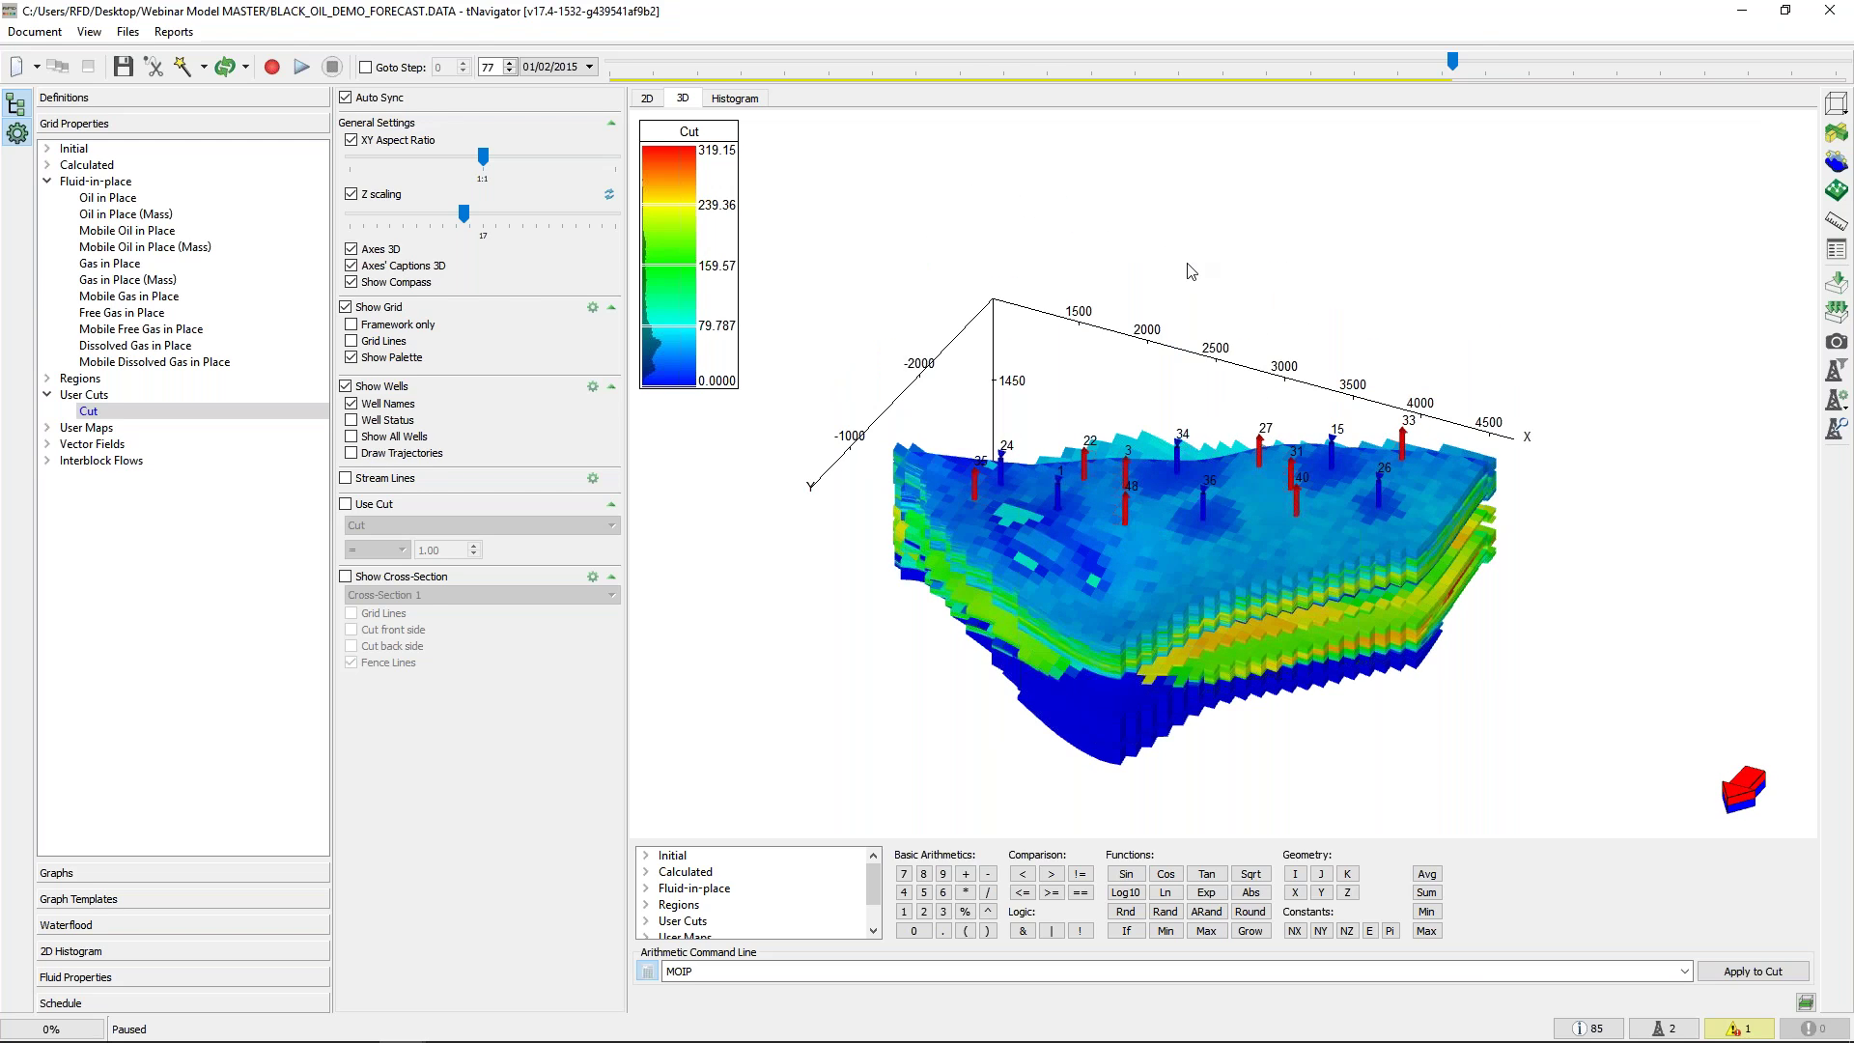
pyautogui.moveTo(1453, 62); pyautogui.dragTo(908, 122)
pyautogui.click(1448, 79)
pyautogui.rightClick(124, 418)
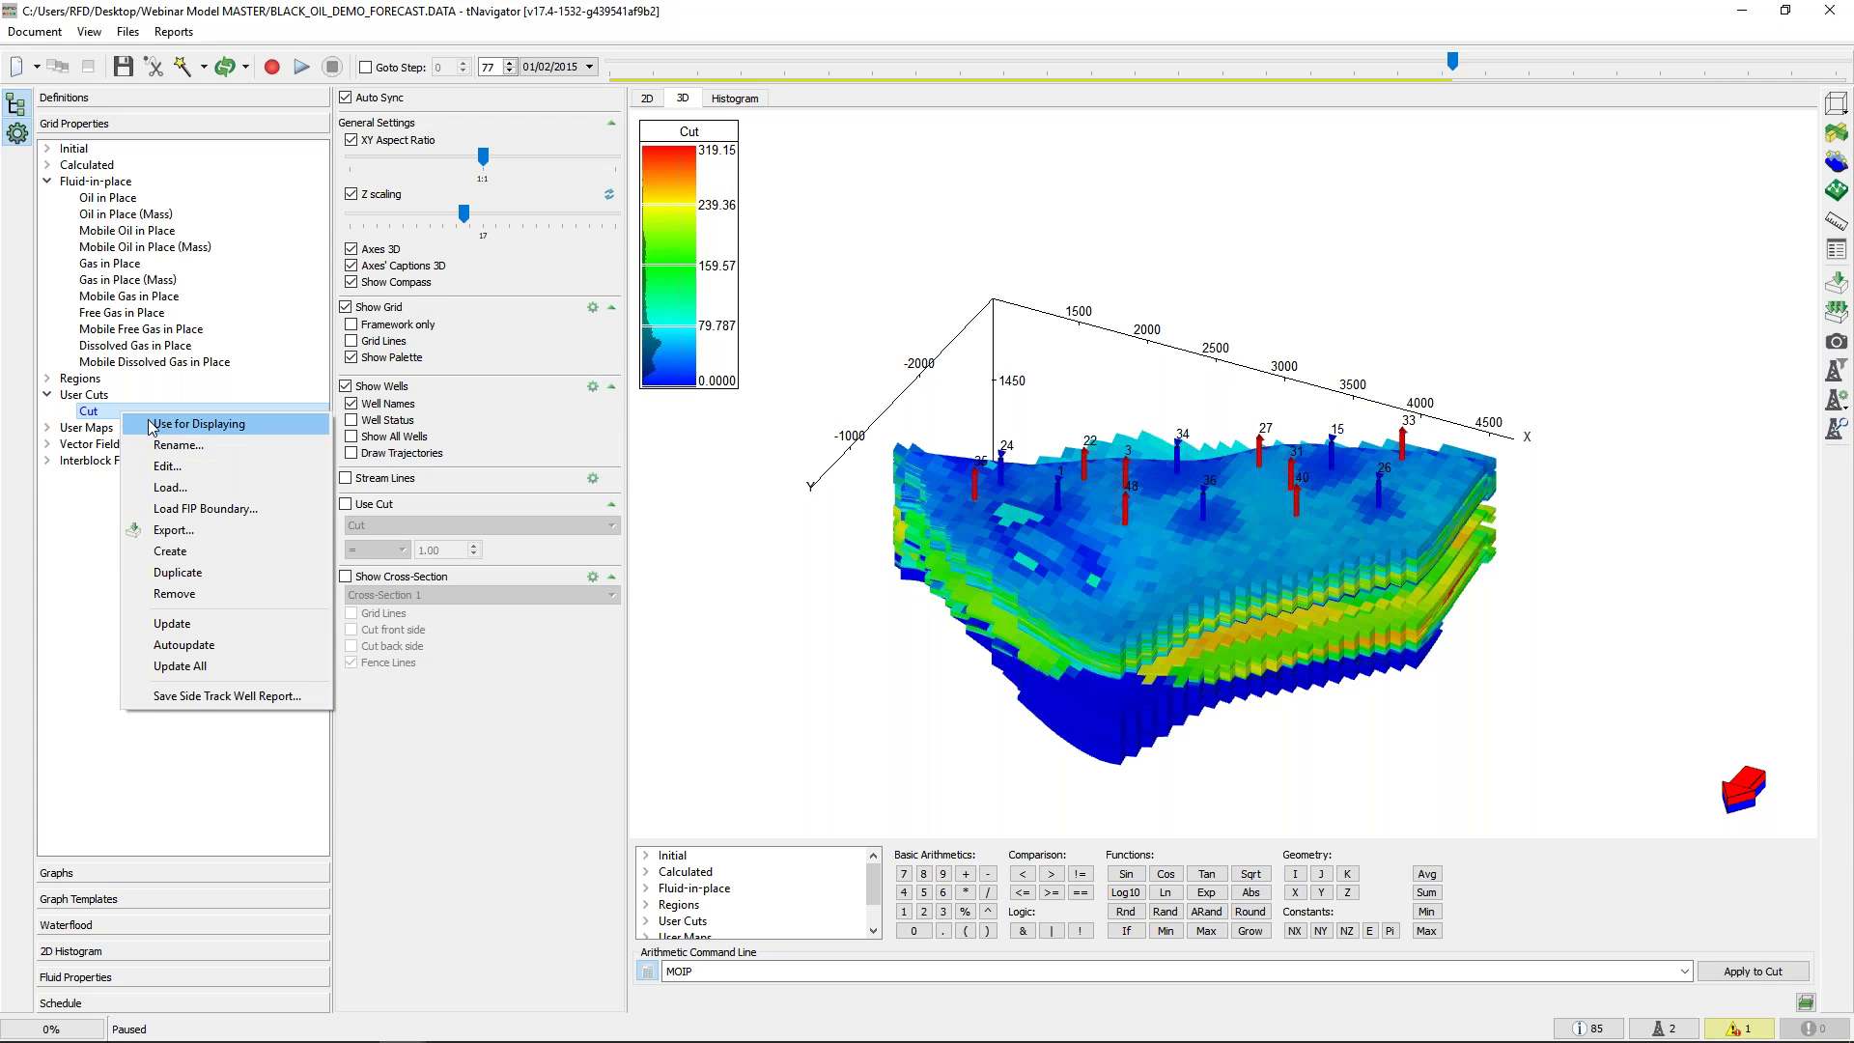
pyautogui.click(216, 645)
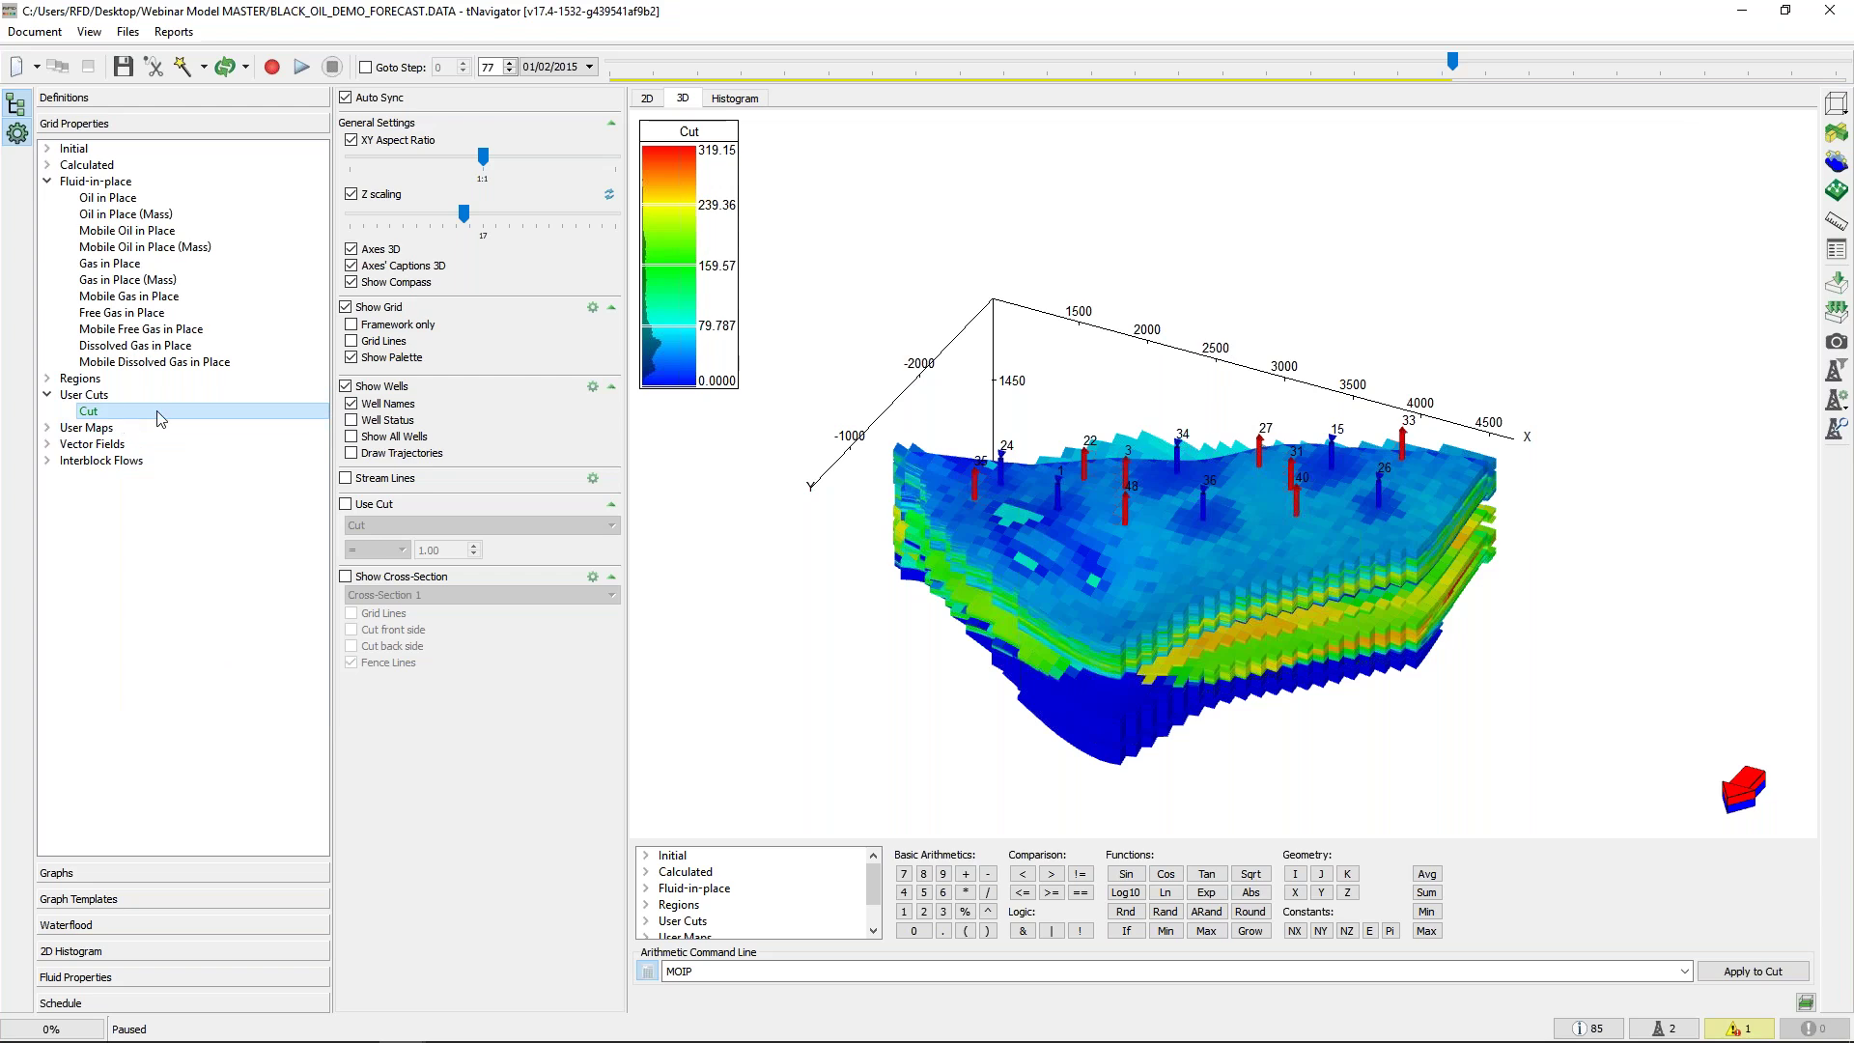
pyautogui.moveTo(1451, 58)
pyautogui.mouseDown()
pyautogui.moveTo(1168, 89)
pyautogui.moveTo(1452, 66)
pyautogui.mouseUp()
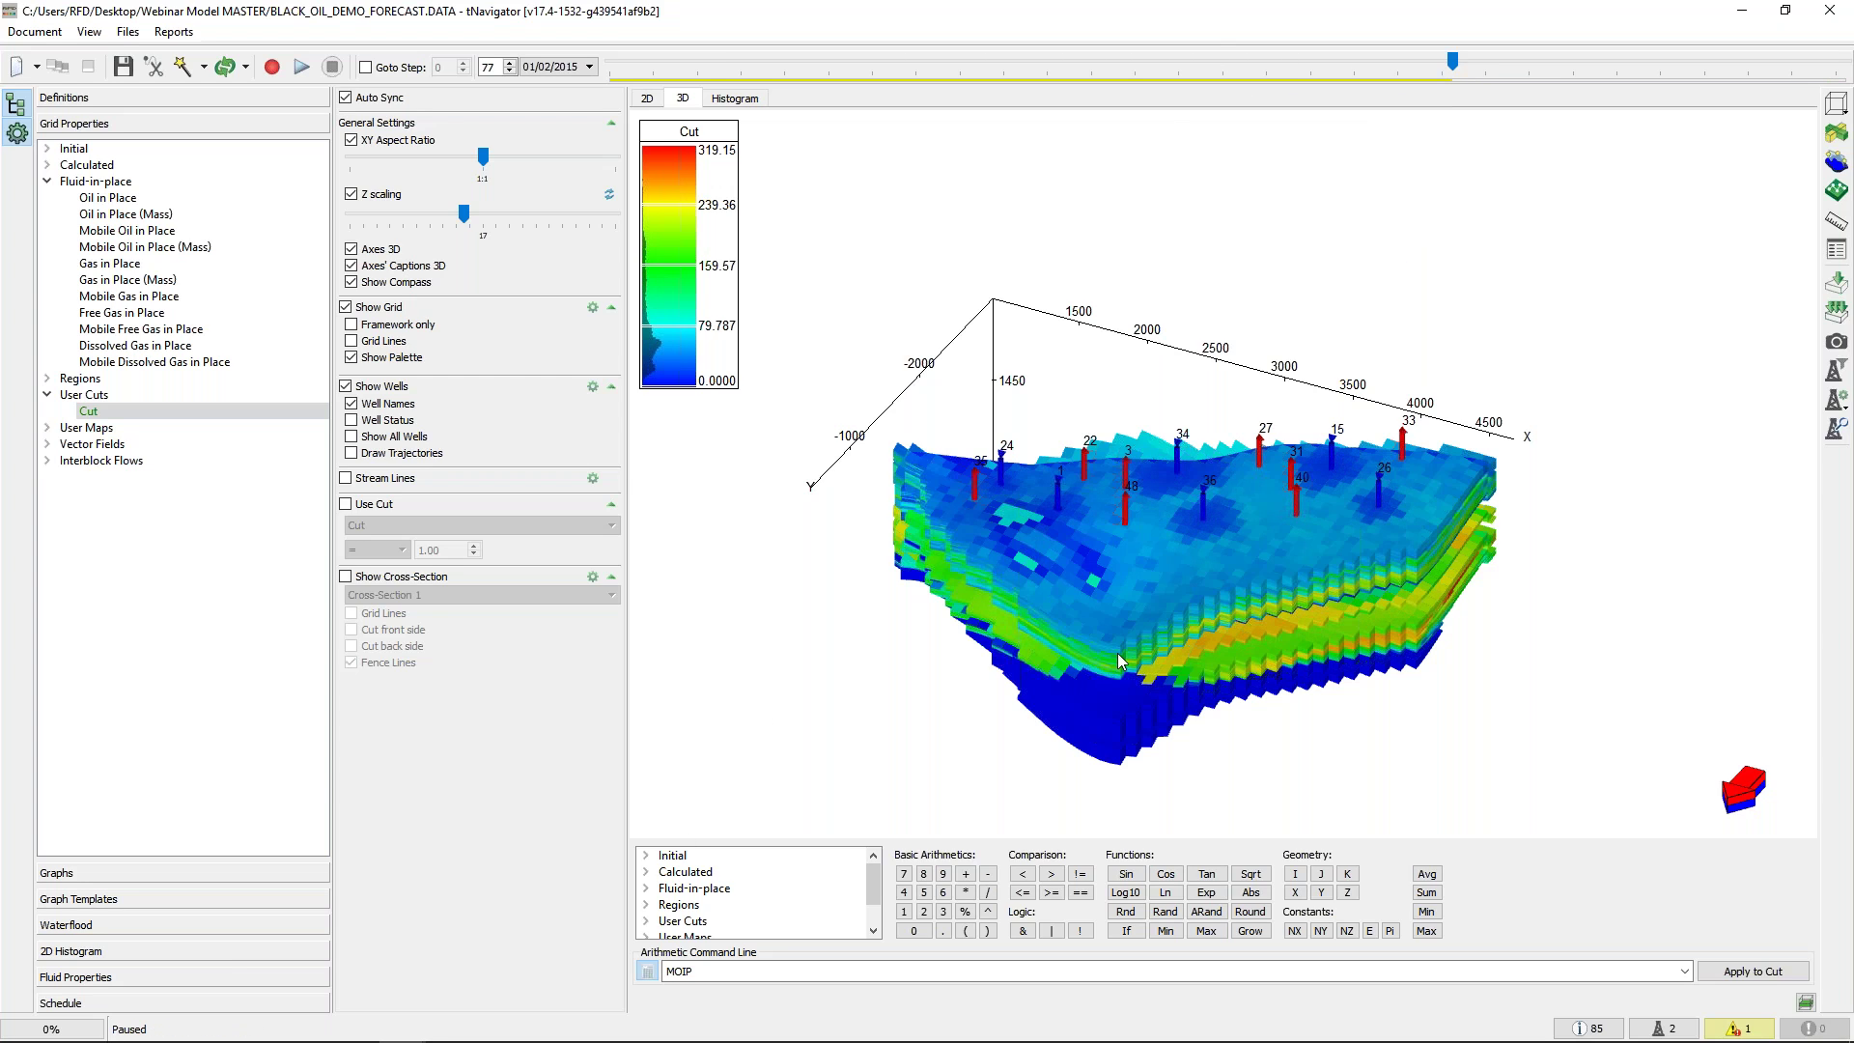
# Change the cut expression to MOIP>200, apply it, and check individual cell values on the 3D grid
pyautogui.moveTo(1161, 659); pyautogui.dragTo(1118, 690)
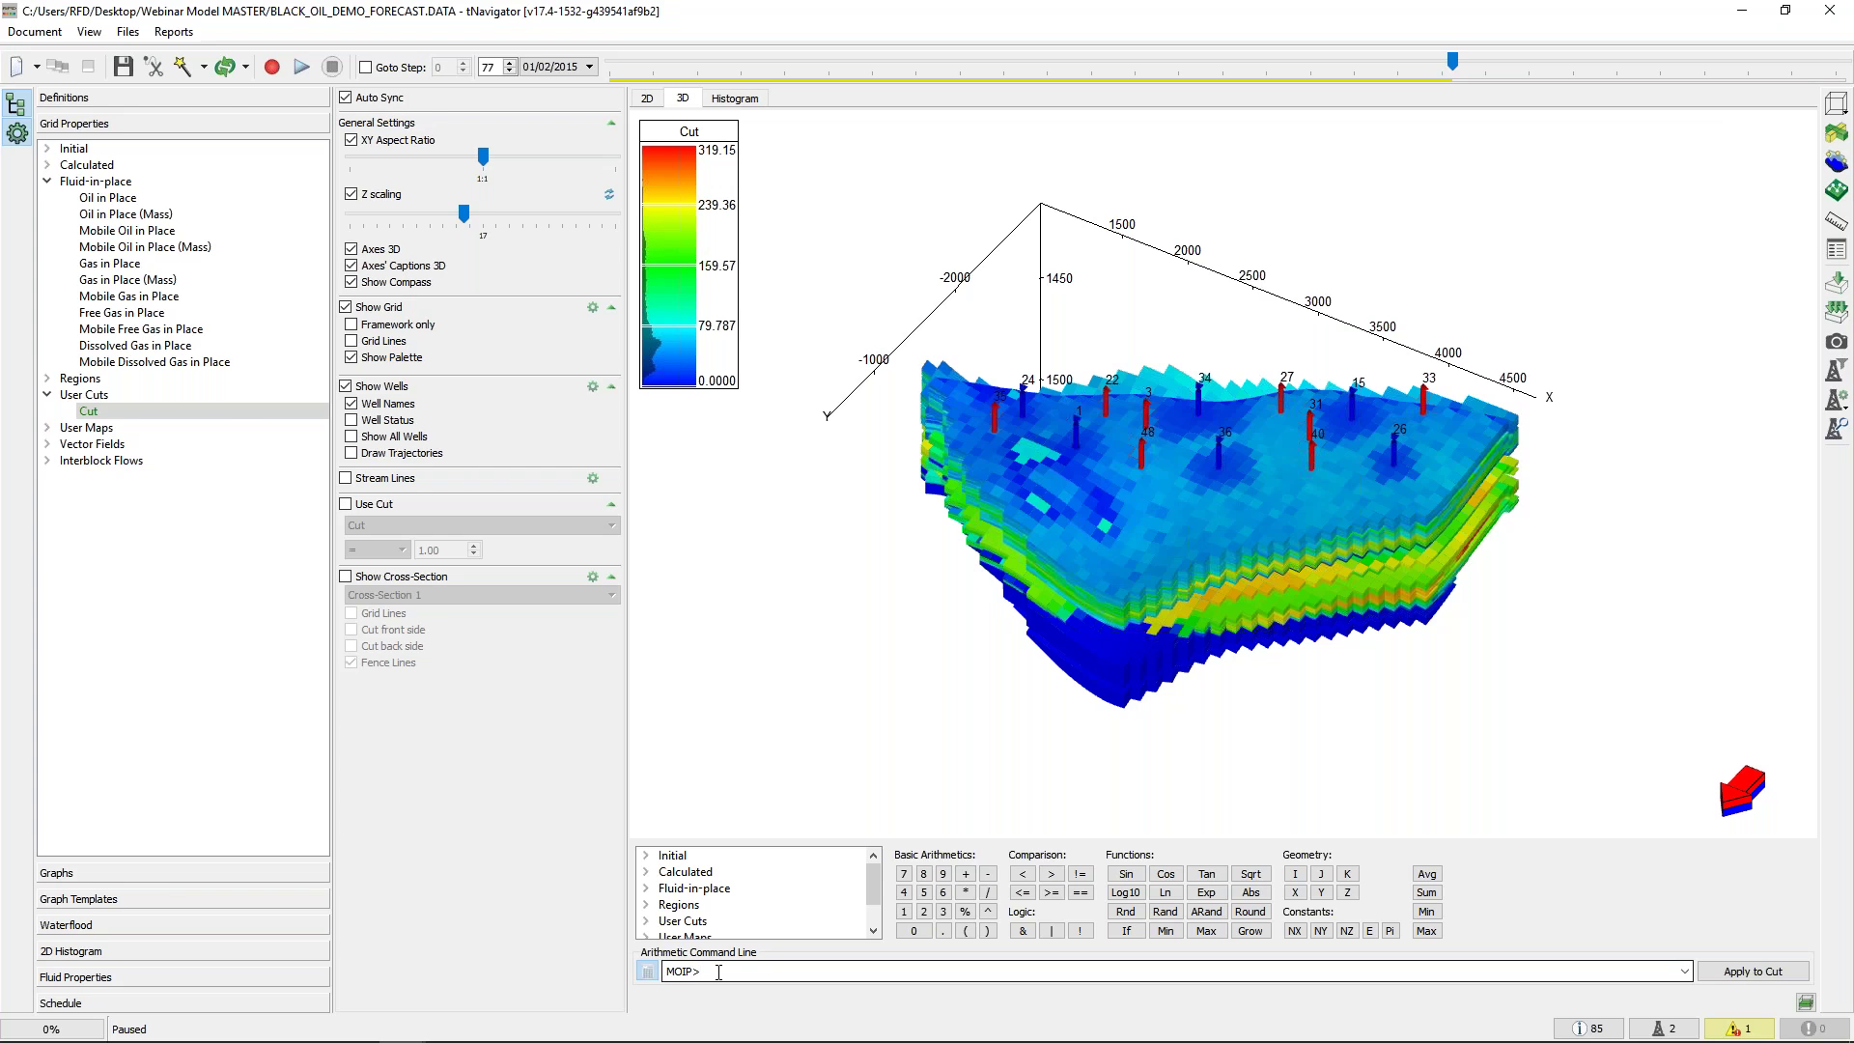
pyautogui.write('00')
pyautogui.press('Return')
pyautogui.moveTo(1126, 567)
pyautogui.mouseDown()
pyautogui.moveTo(1232, 560)
pyautogui.moveTo(1222, 539)
pyautogui.moveTo(1243, 565)
pyautogui.moveTo(1211, 618)
pyautogui.moveTo(1220, 549)
pyautogui.mouseUp()
pyautogui.click(1187, 554)
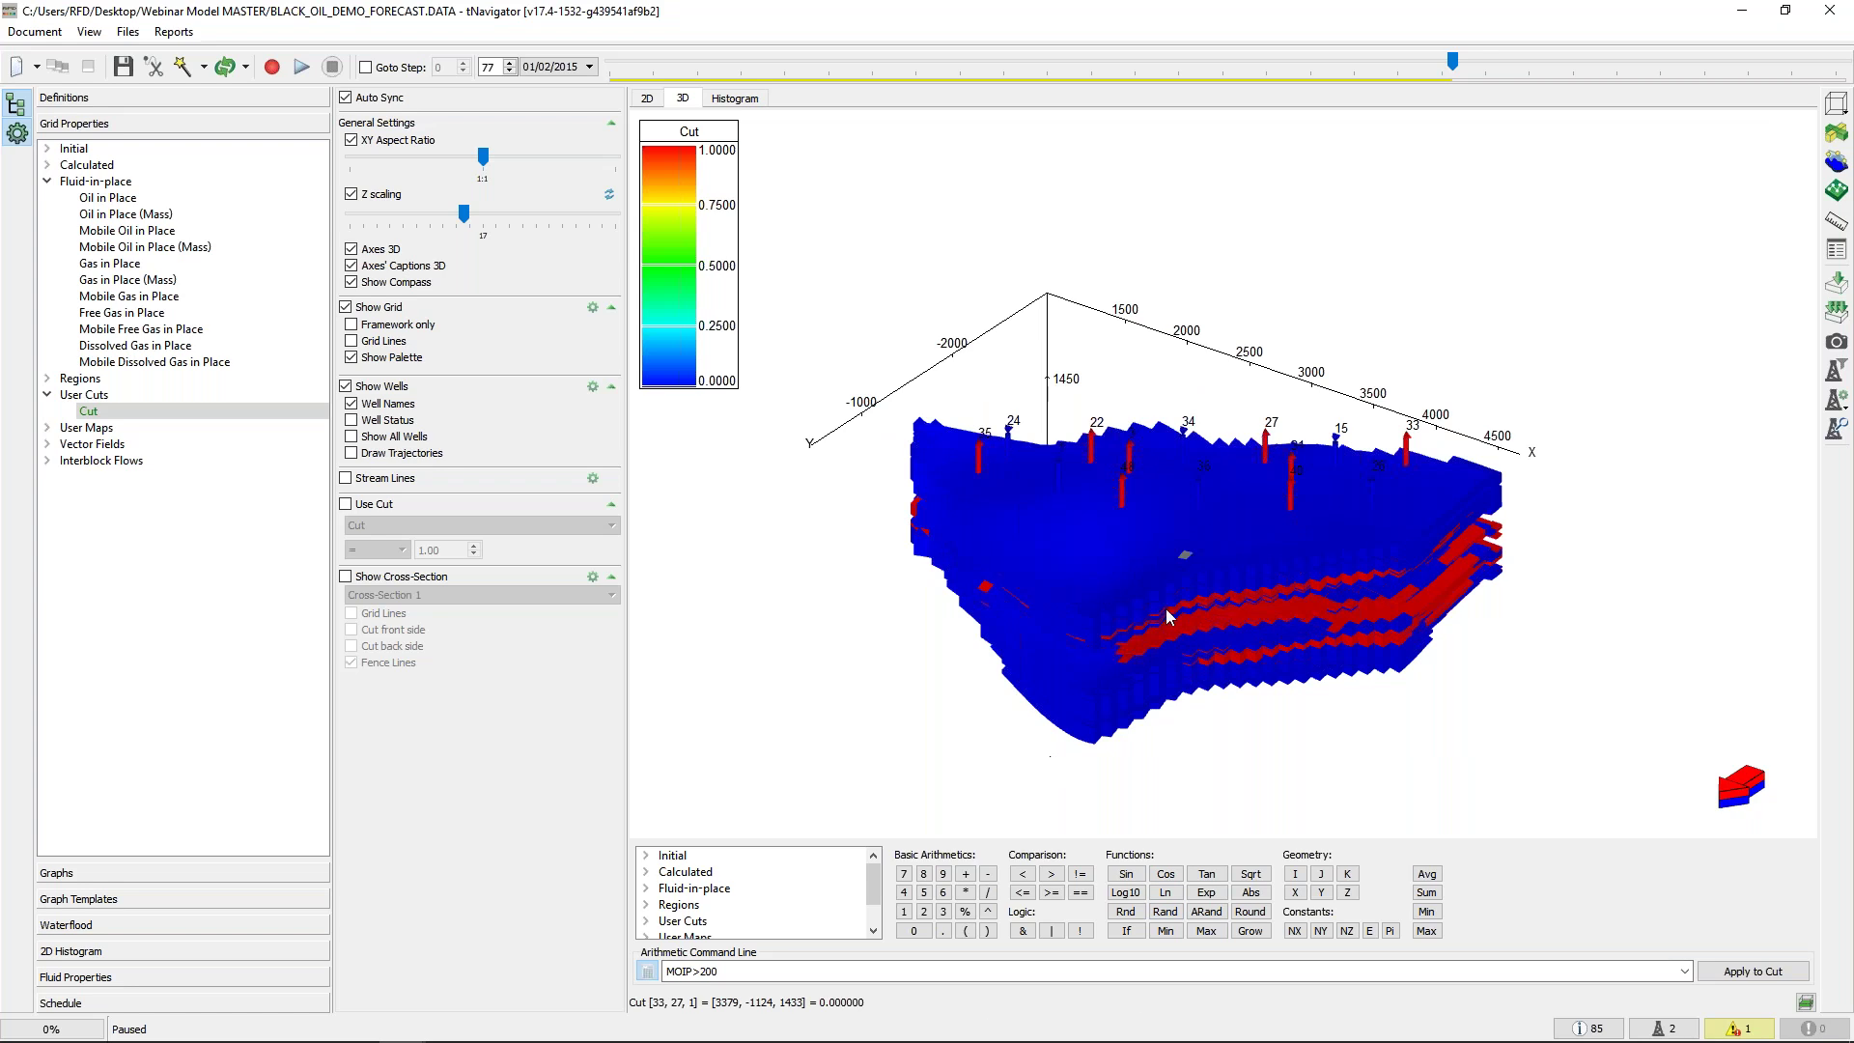
pyautogui.click(1229, 621)
pyautogui.moveTo(1290, 608); pyautogui.dragTo(1183, 611)
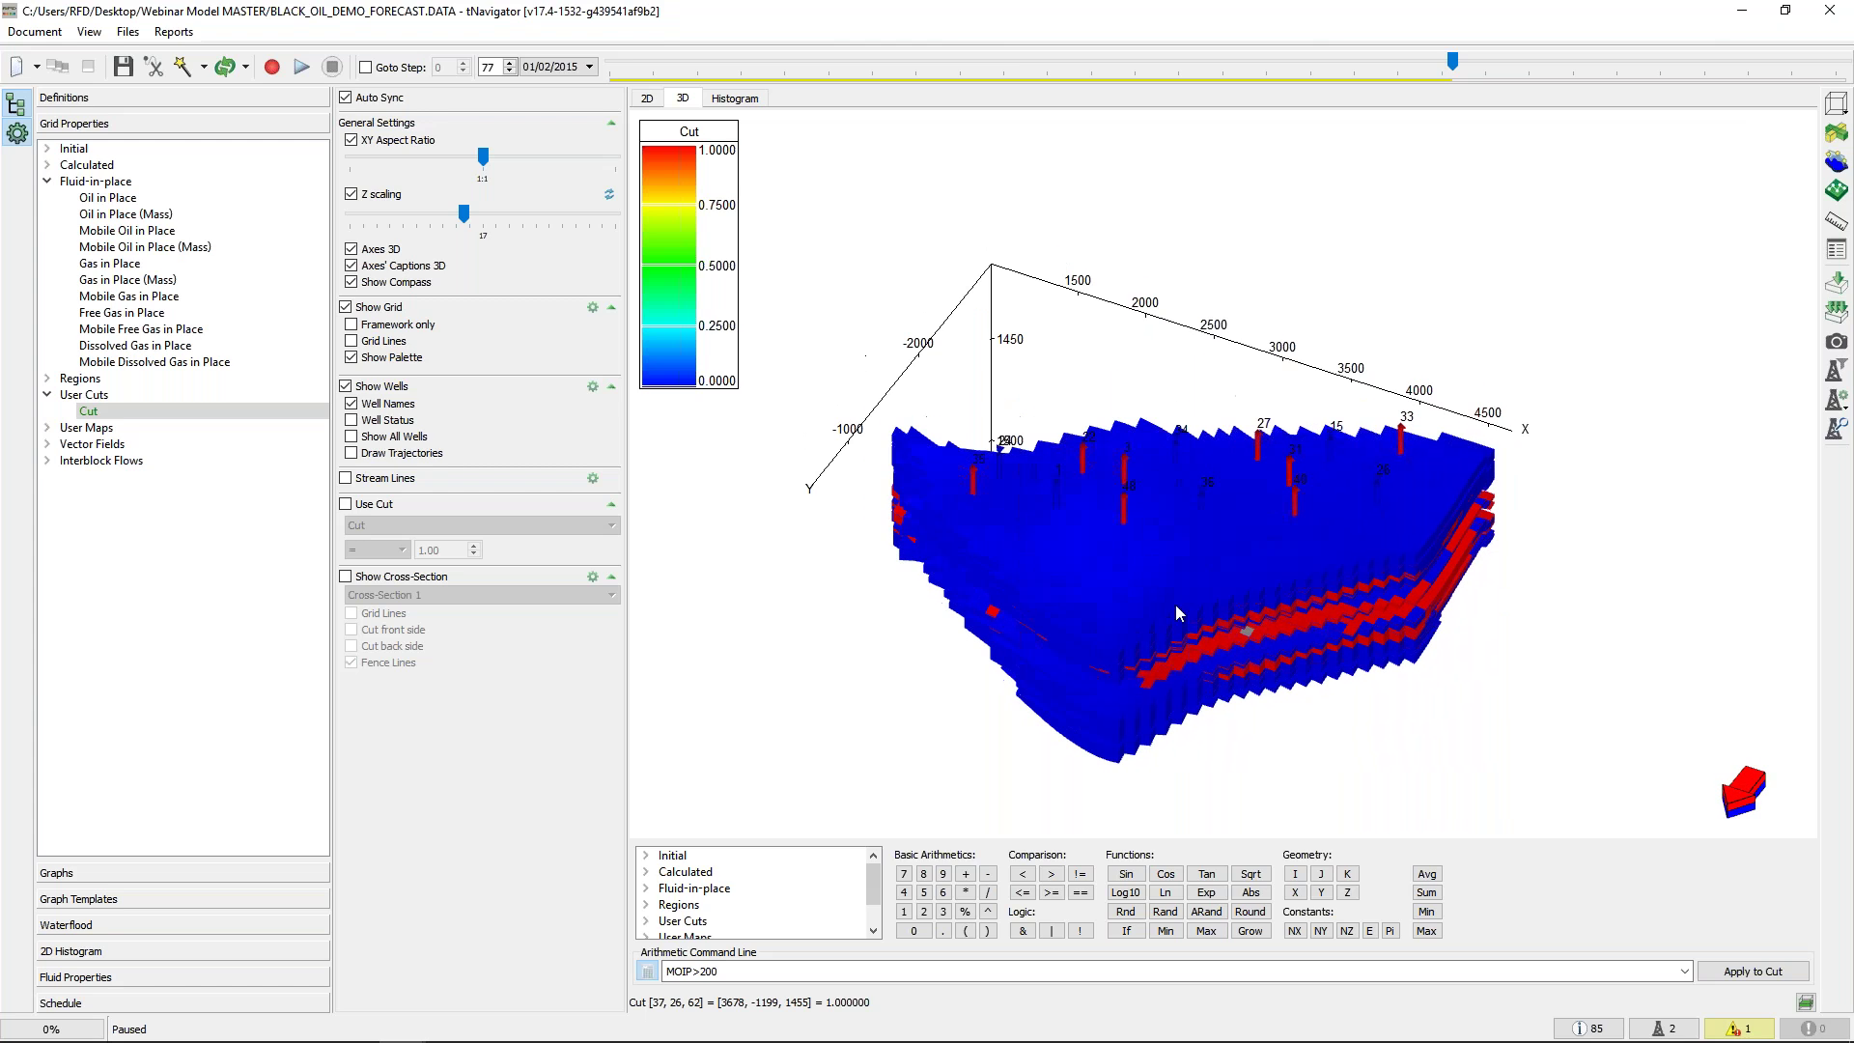
# Filter the grid by the cut equal to 1.00 and display Mobile Oil in Place on the remaining cells
pyautogui.click(384, 504)
pyautogui.moveTo(1257, 588)
pyautogui.mouseDown()
pyautogui.moveTo(1260, 559)
pyautogui.moveTo(1251, 599)
pyautogui.moveTo(1253, 581)
pyautogui.moveTo(1190, 558)
pyautogui.moveTo(1252, 590)
pyautogui.mouseUp()
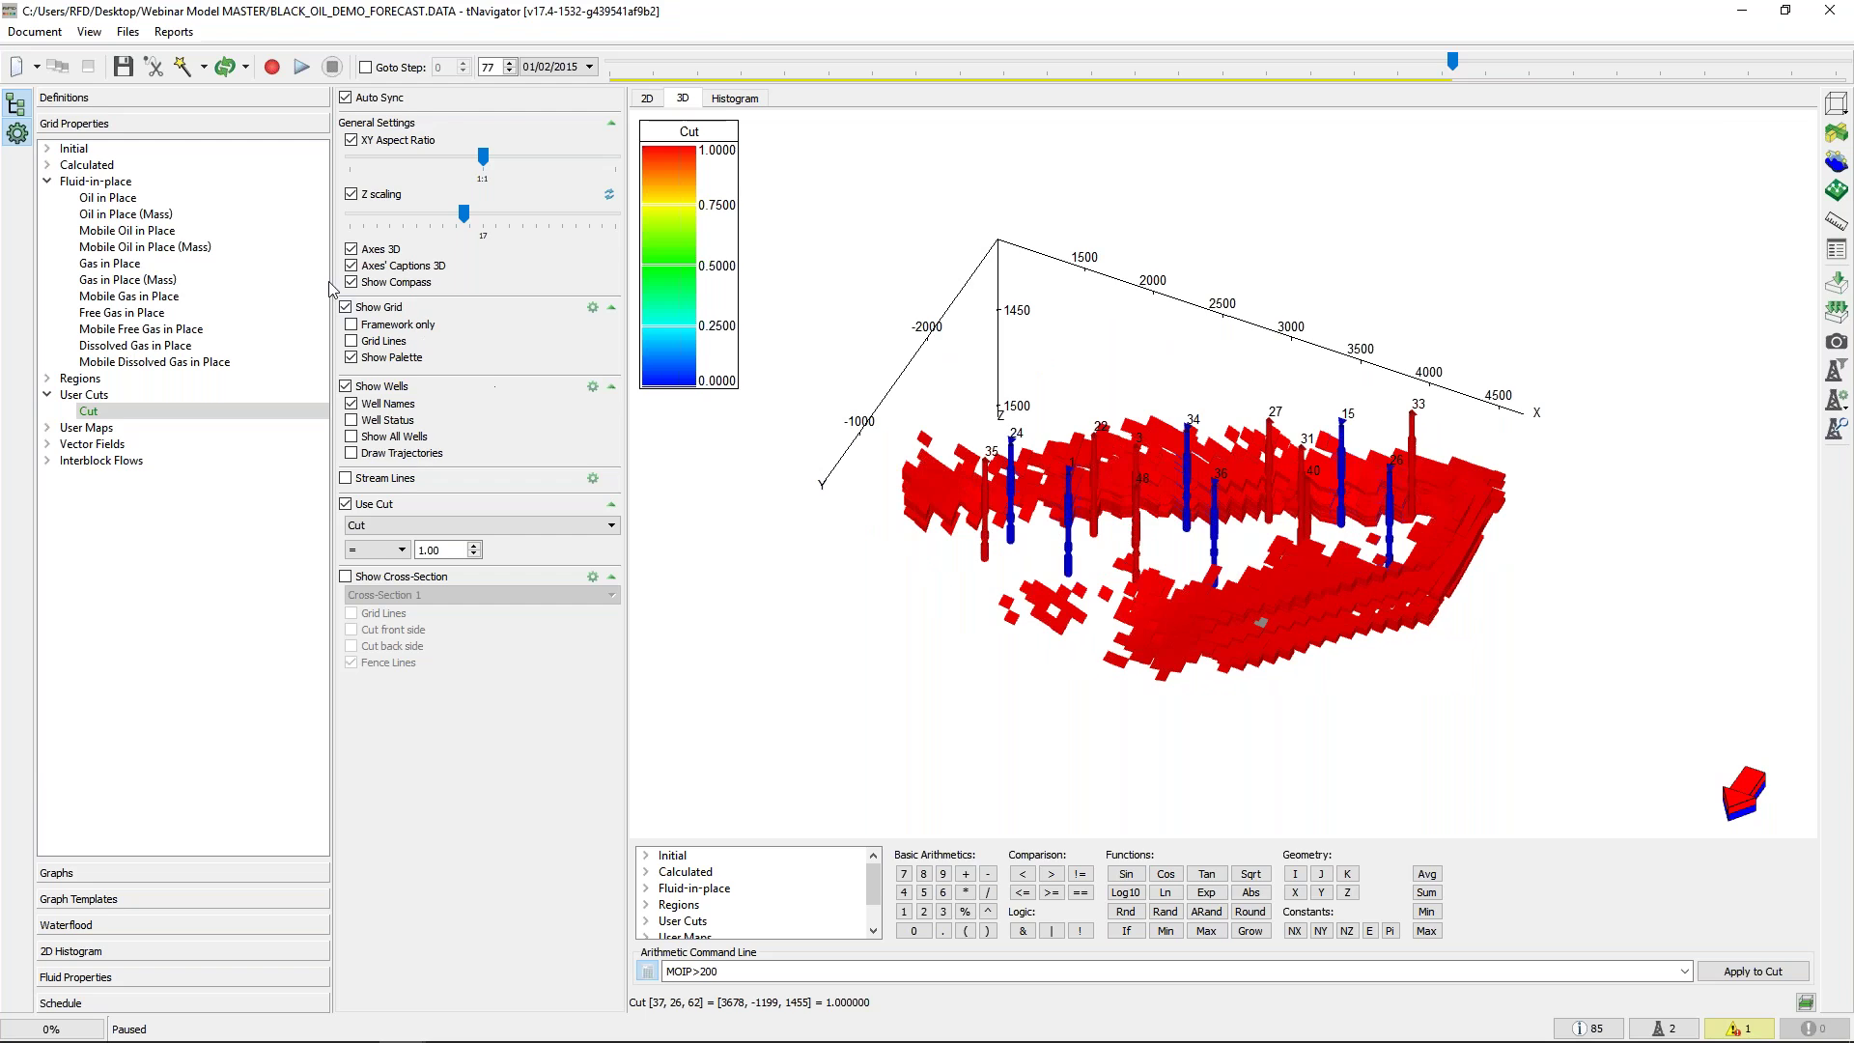
pyautogui.click(174, 236)
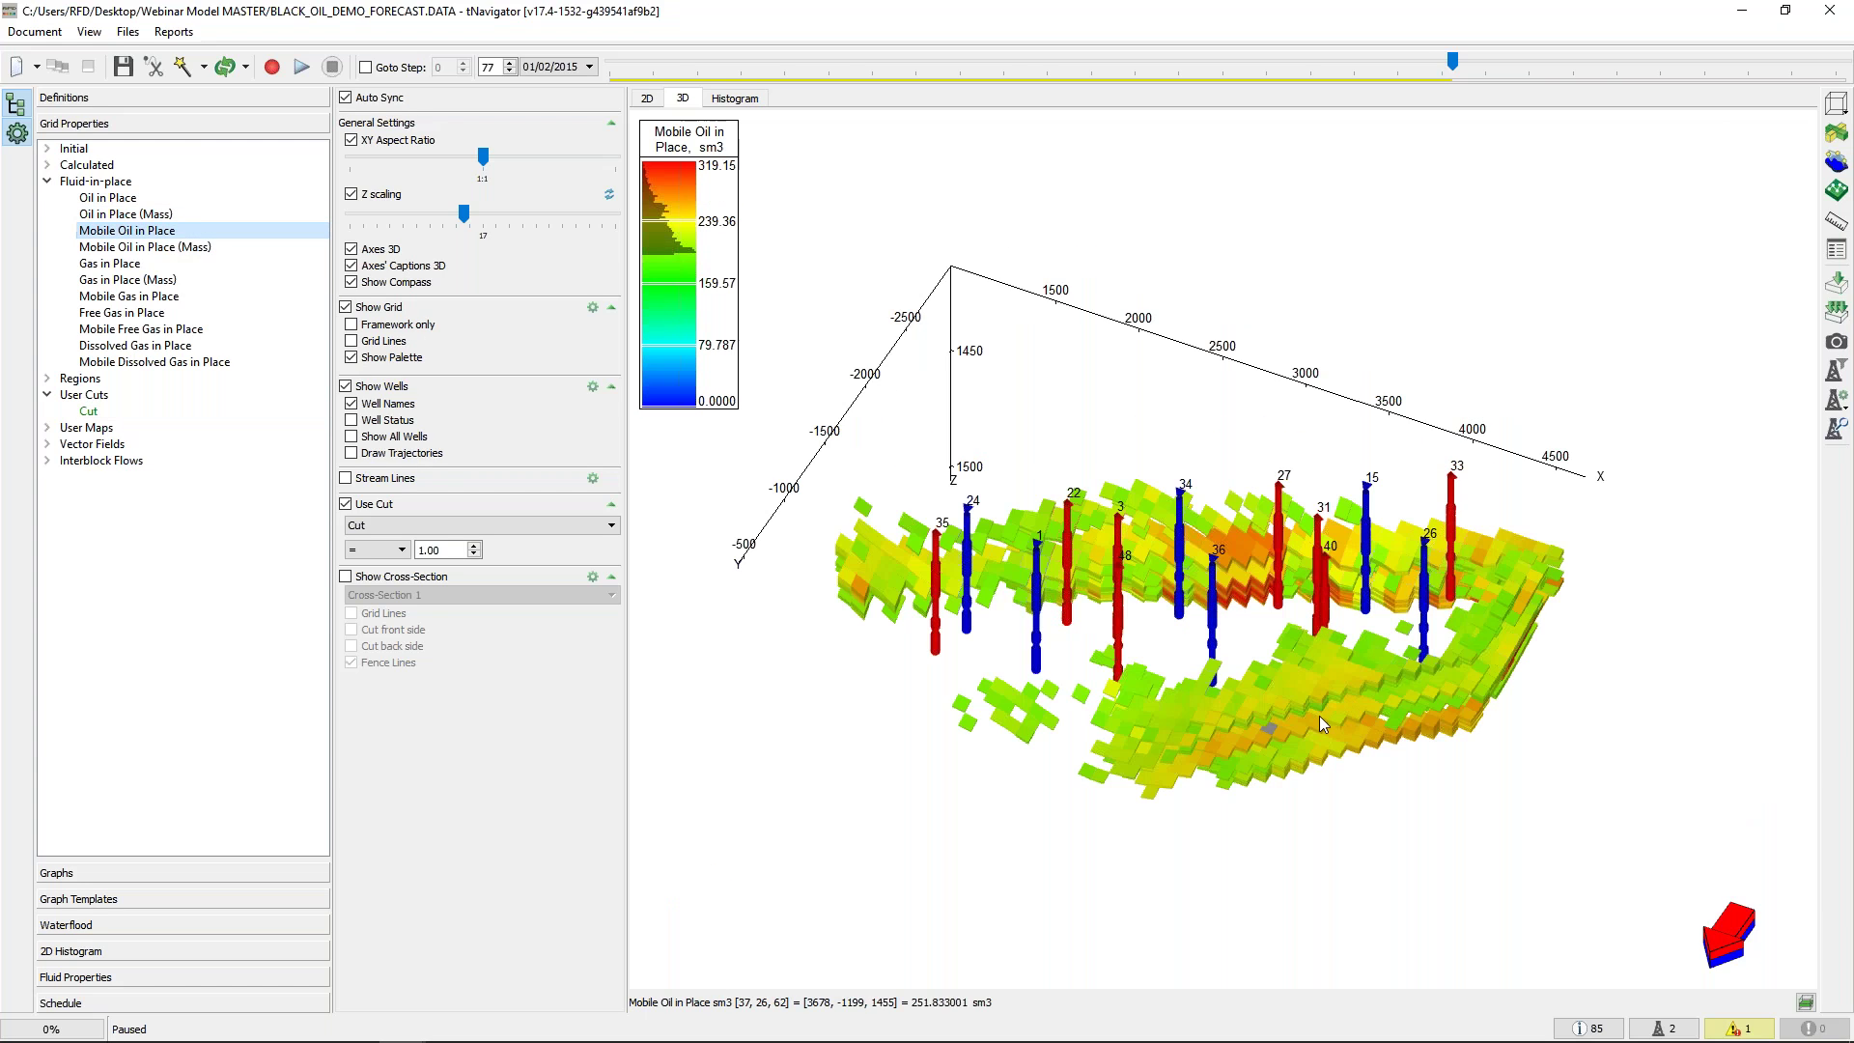
pyautogui.moveTo(1319, 715); pyautogui.dragTo(1115, 710)
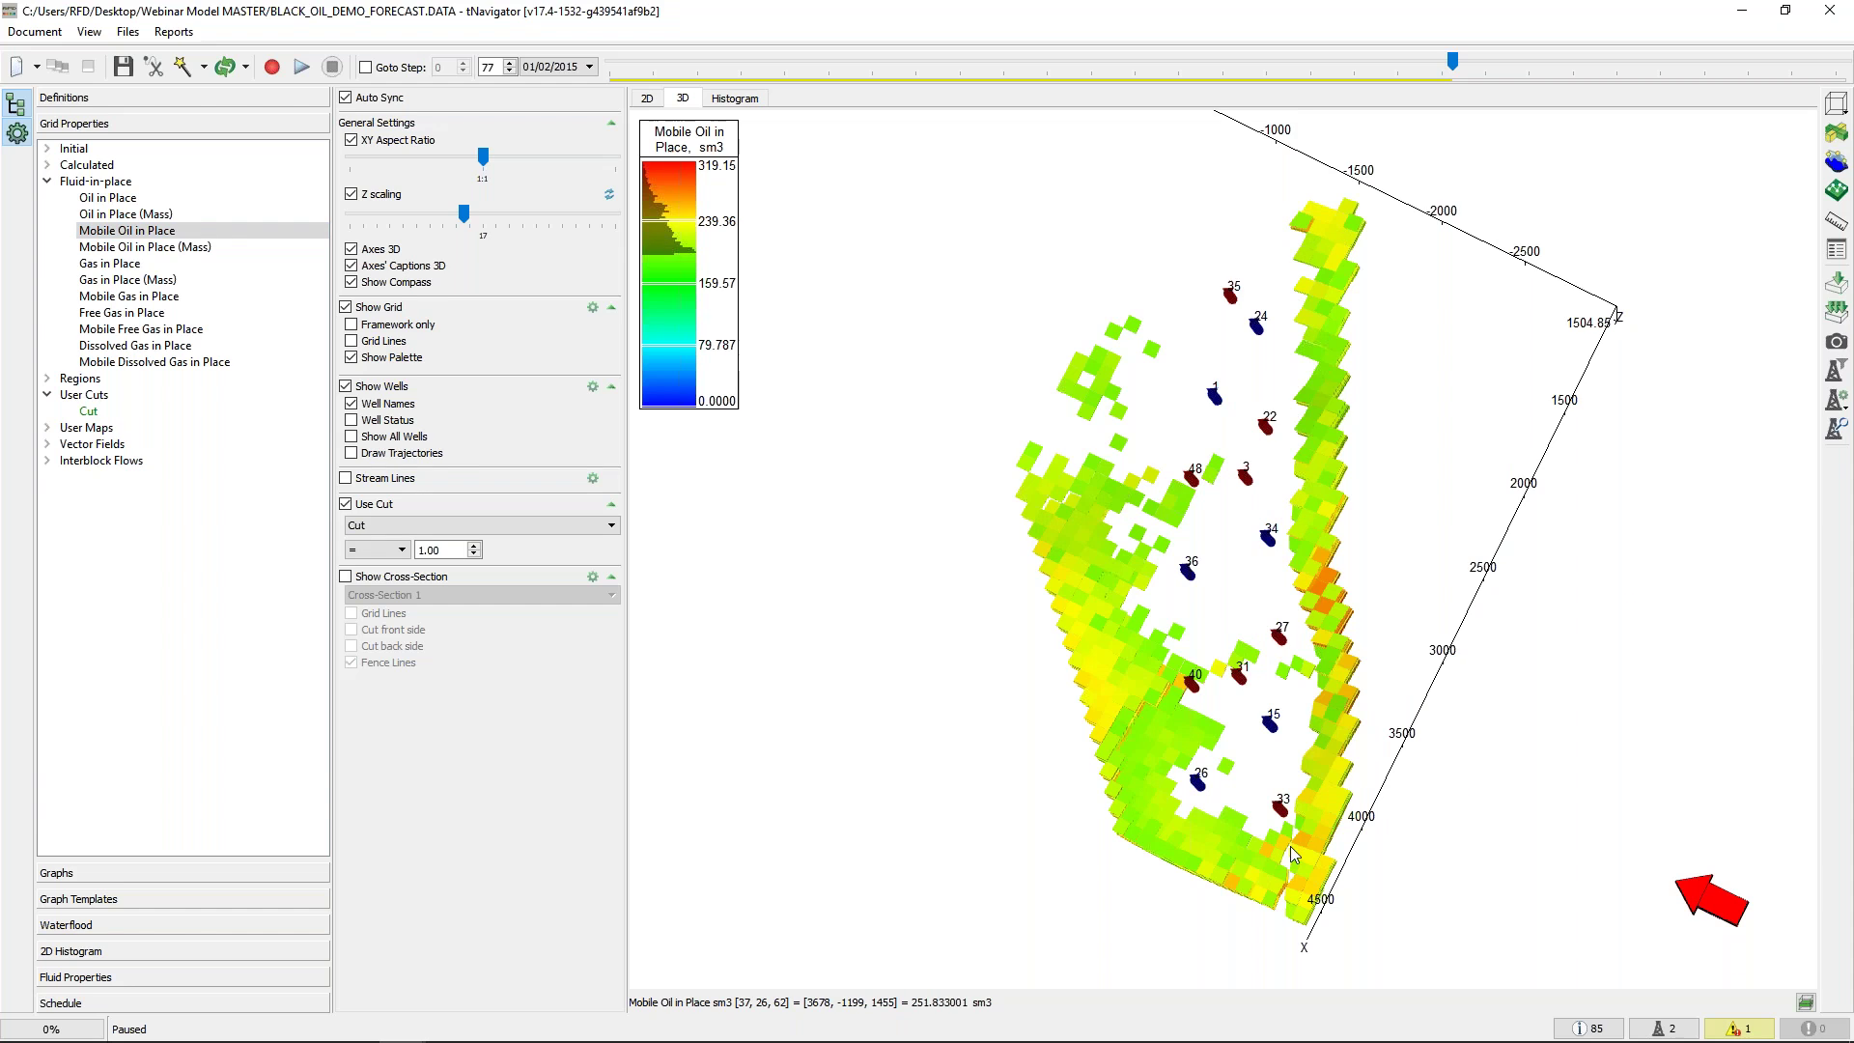
pyautogui.moveTo(1318, 716); pyautogui.dragTo(1398, 673)
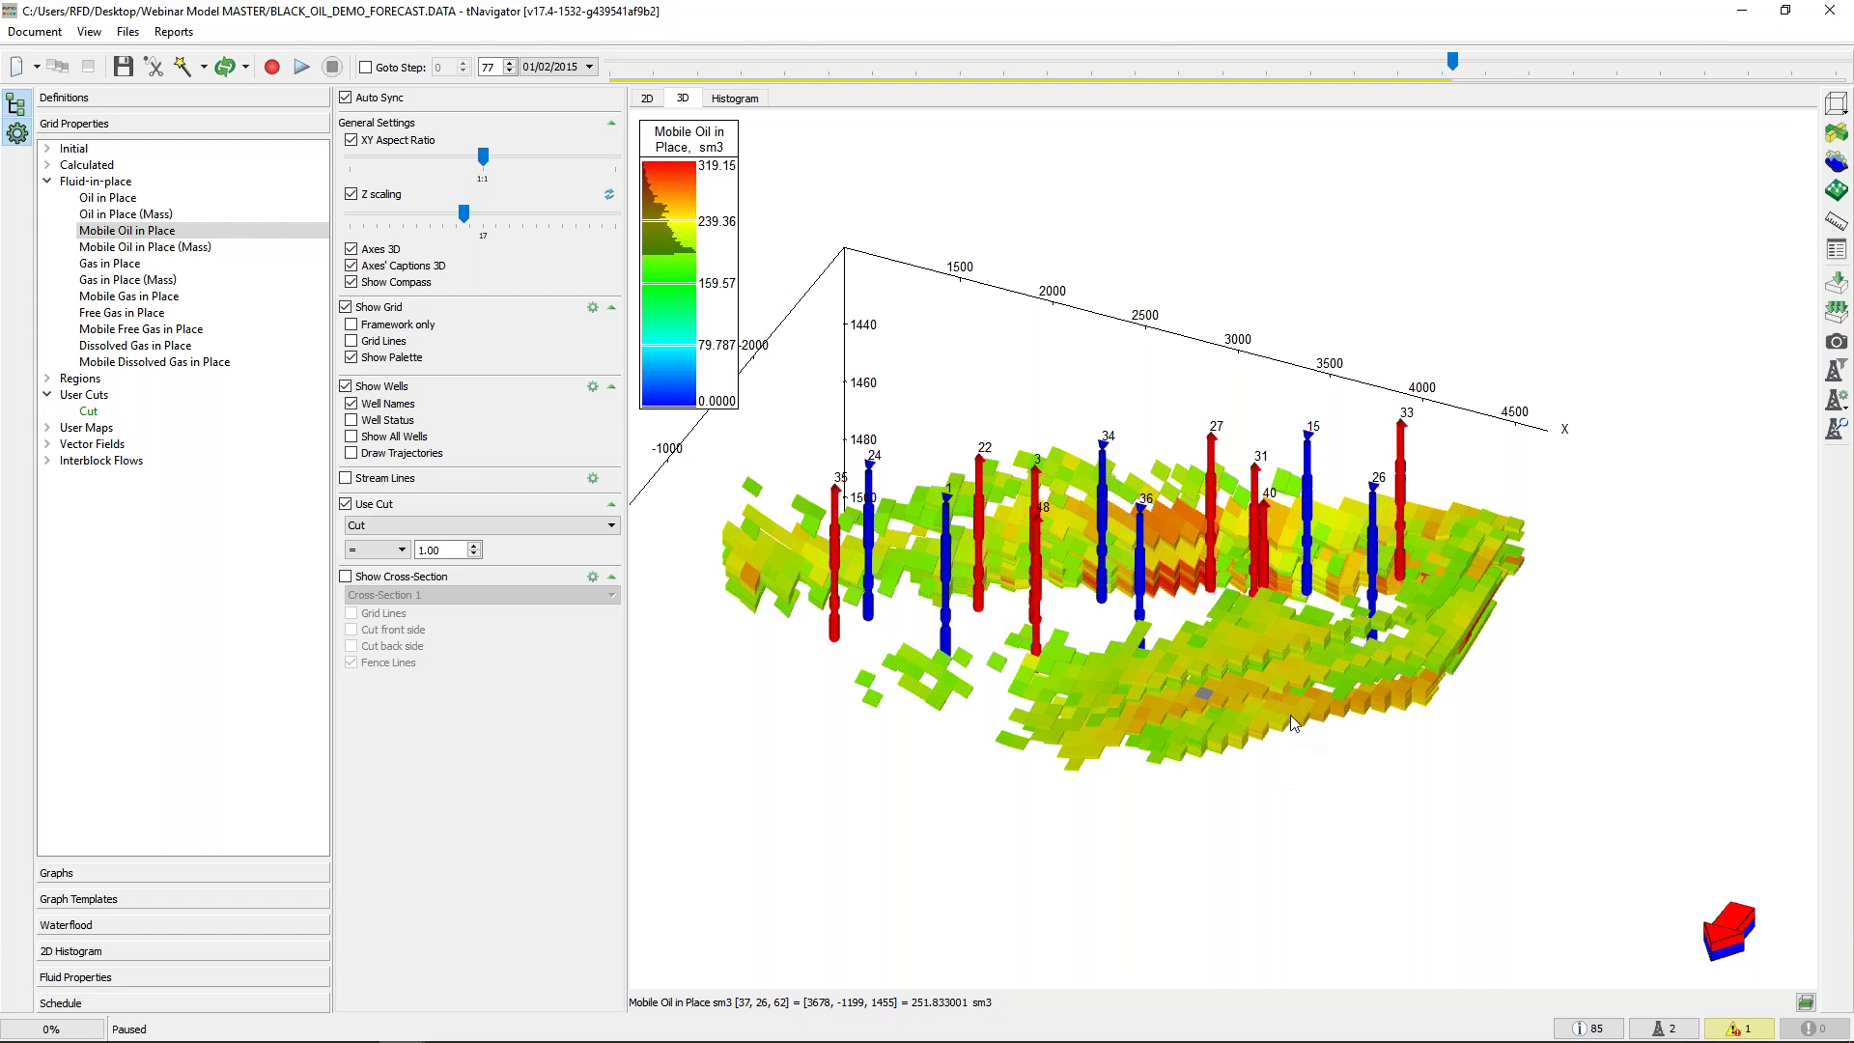
pyautogui.moveTo(1282, 687)
pyautogui.mouseDown()
pyautogui.moveTo(1300, 674)
pyautogui.moveTo(1284, 720)
pyautogui.mouseUp()
pyautogui.moveTo(1281, 639); pyautogui.dragTo(1186, 694)
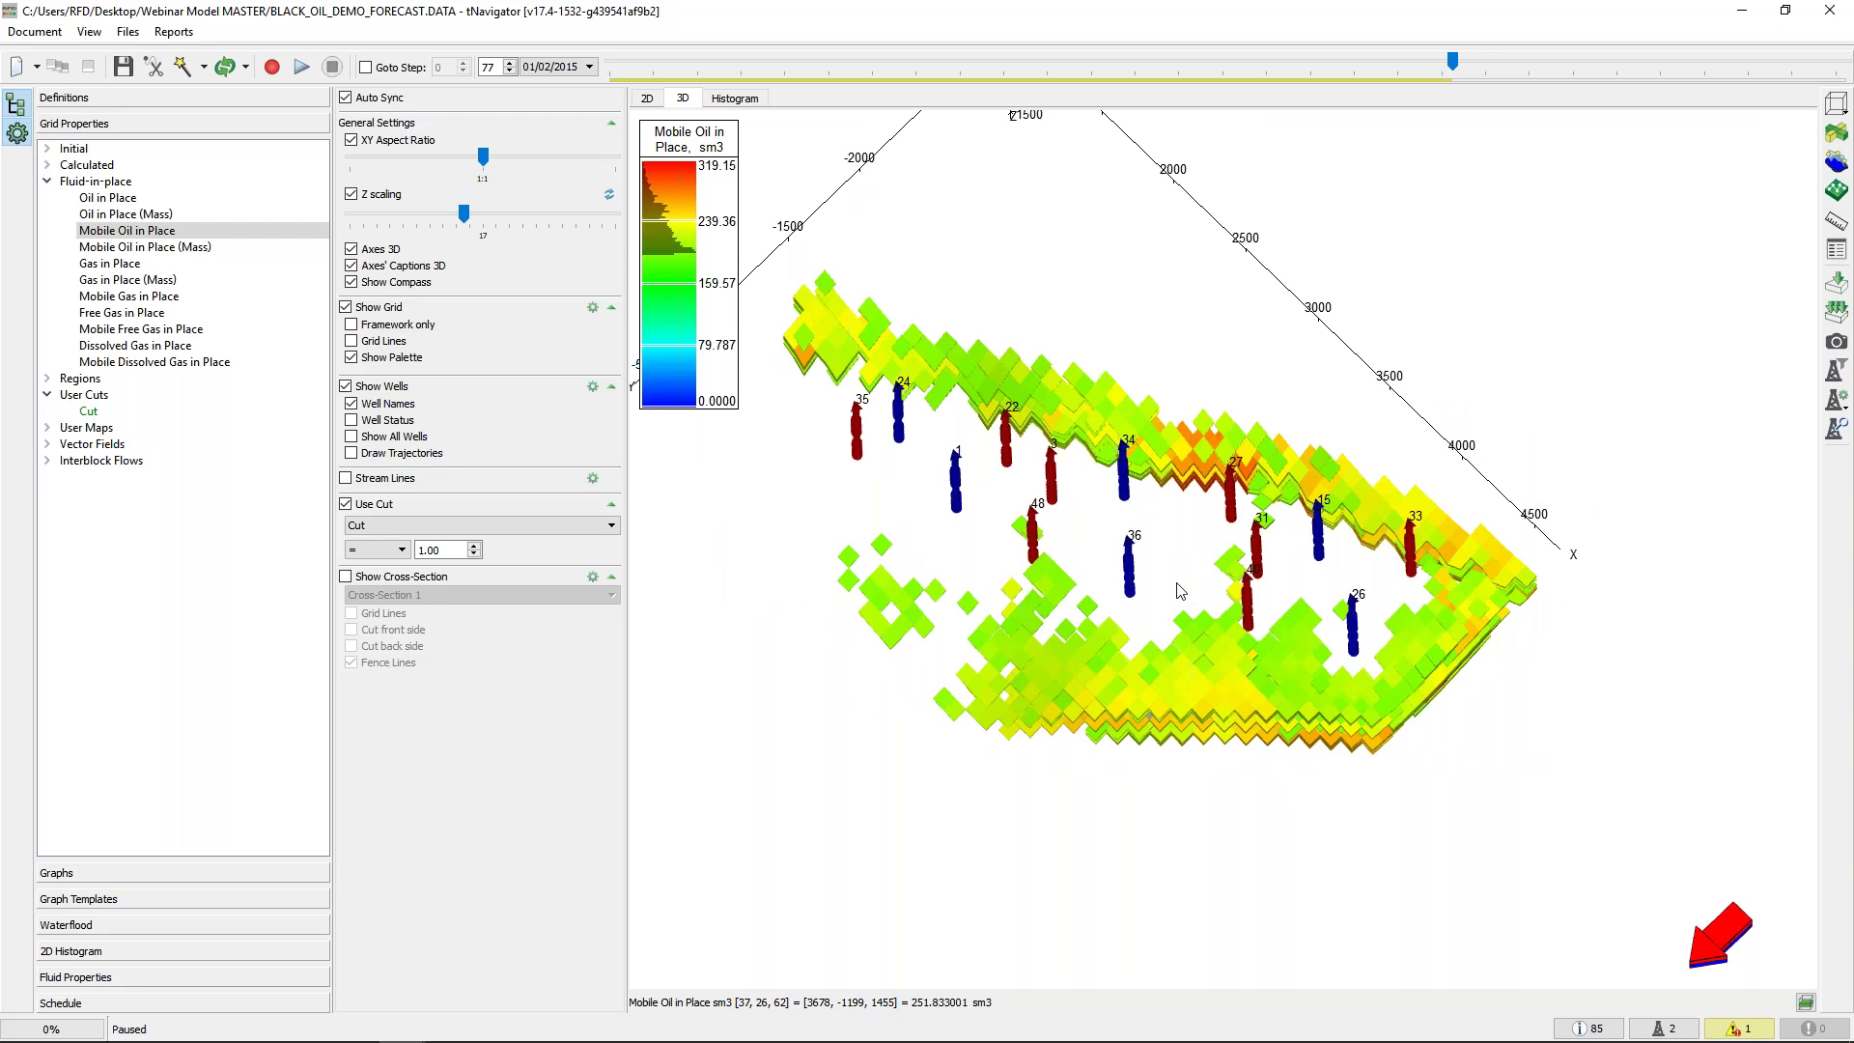
# Define a vertical cross-section along the grid edge near well 26, from about (4547.57, -1867.38) to (3373.45, -902.70) m
pyautogui.click(1843, 167)
pyautogui.moveTo(1015, 326); pyautogui.dragTo(636, 406)
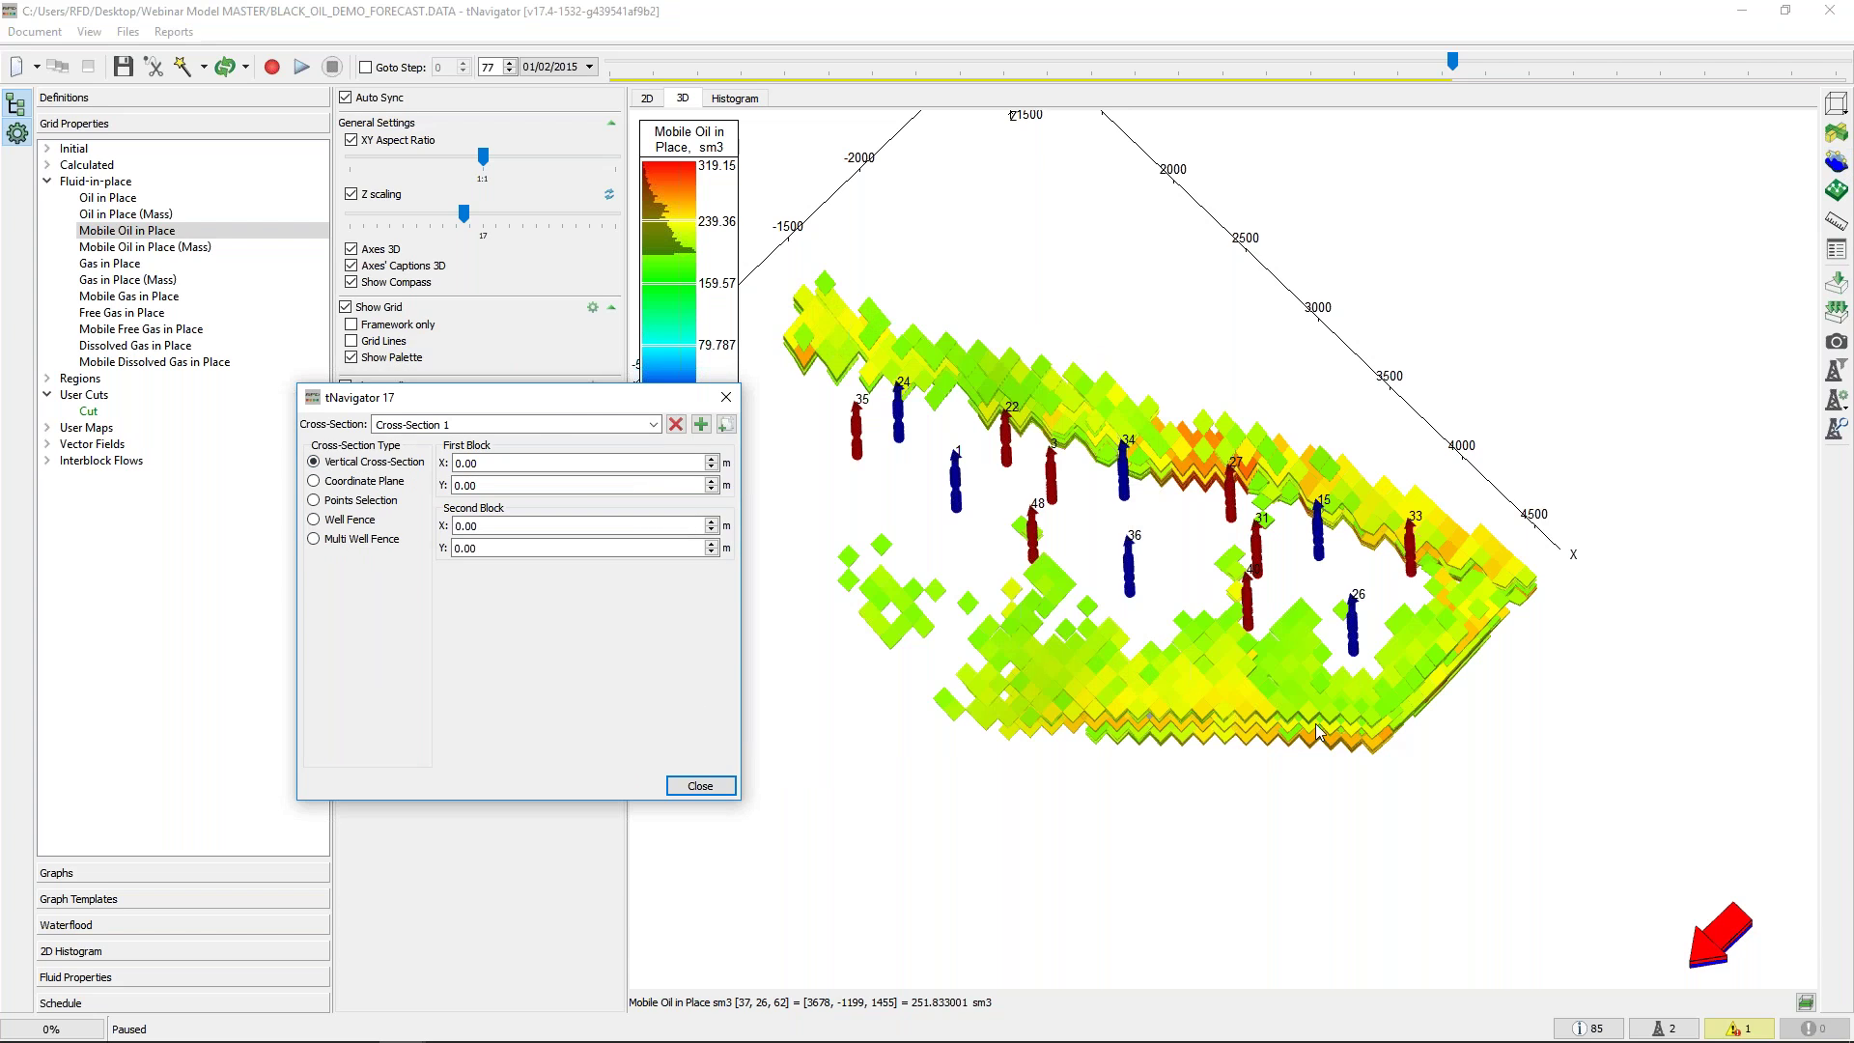
pyautogui.moveTo(1318, 731); pyautogui.dragTo(1318, 738)
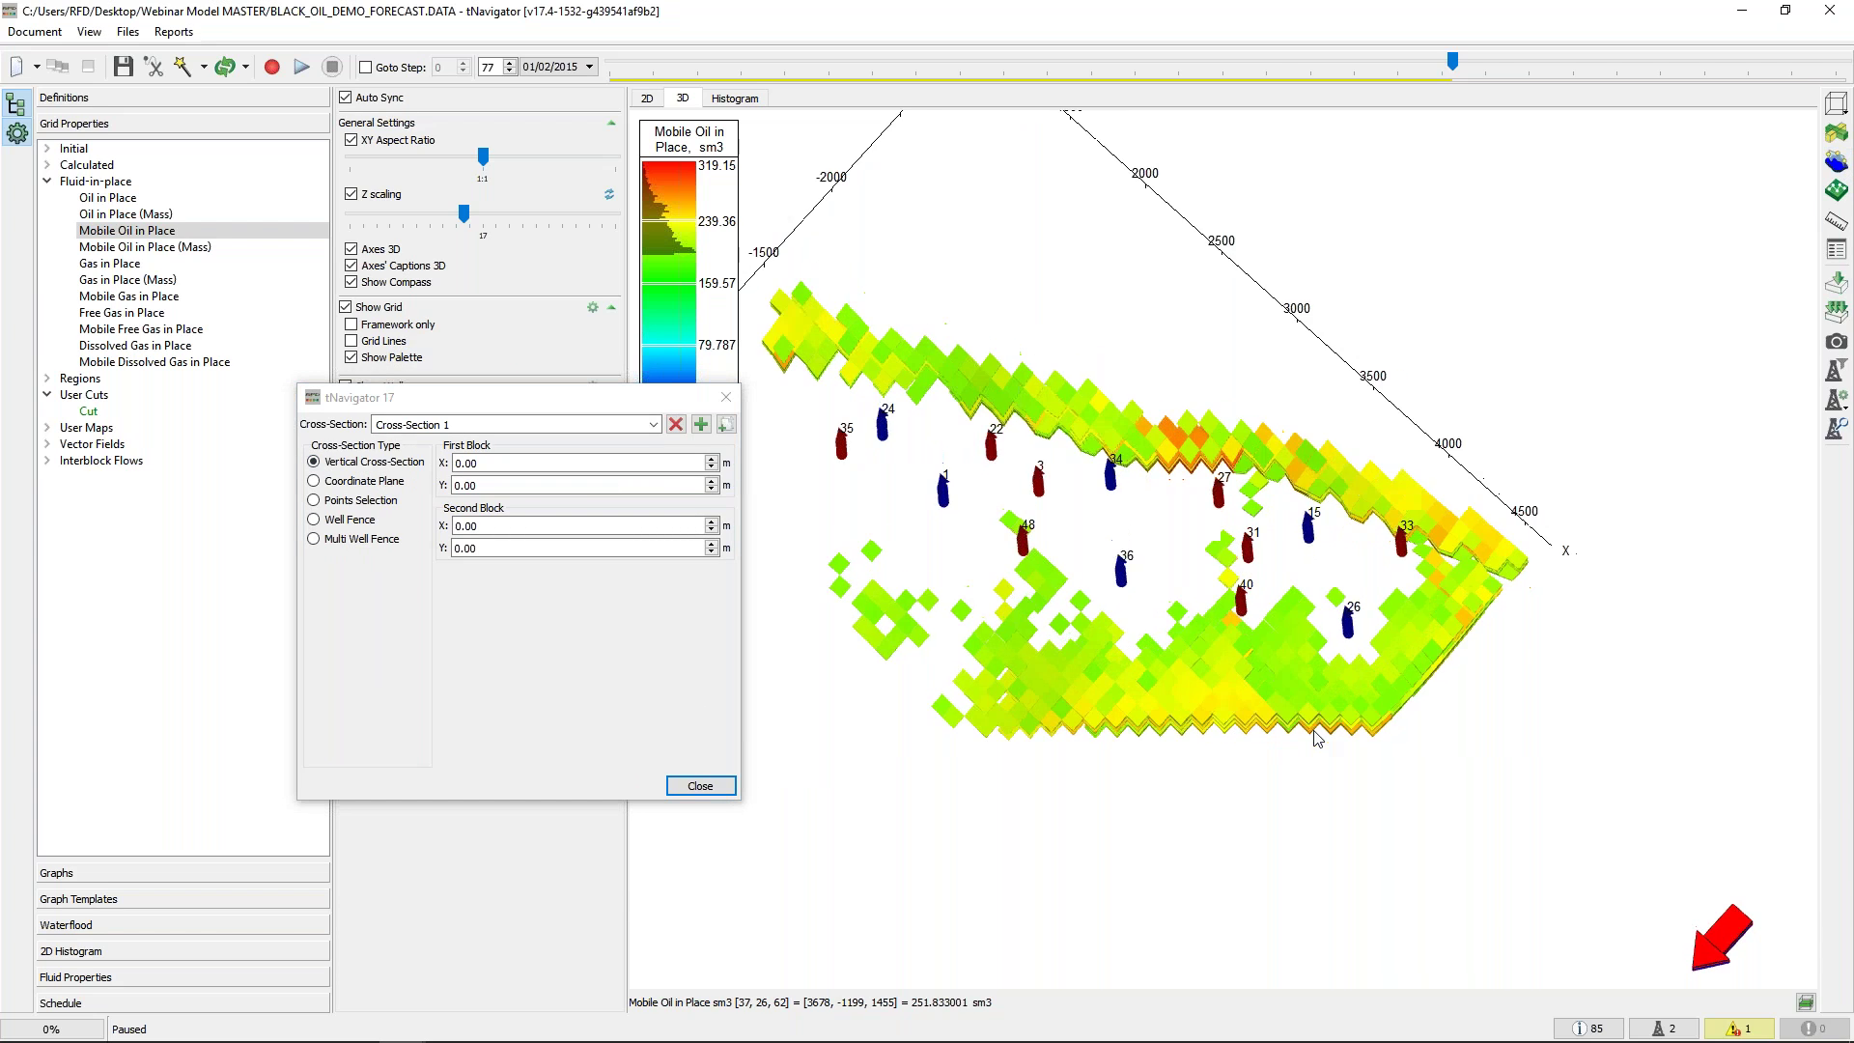
pyautogui.scroll(2, 1365, 722)
pyautogui.scroll(1, 1365, 715)
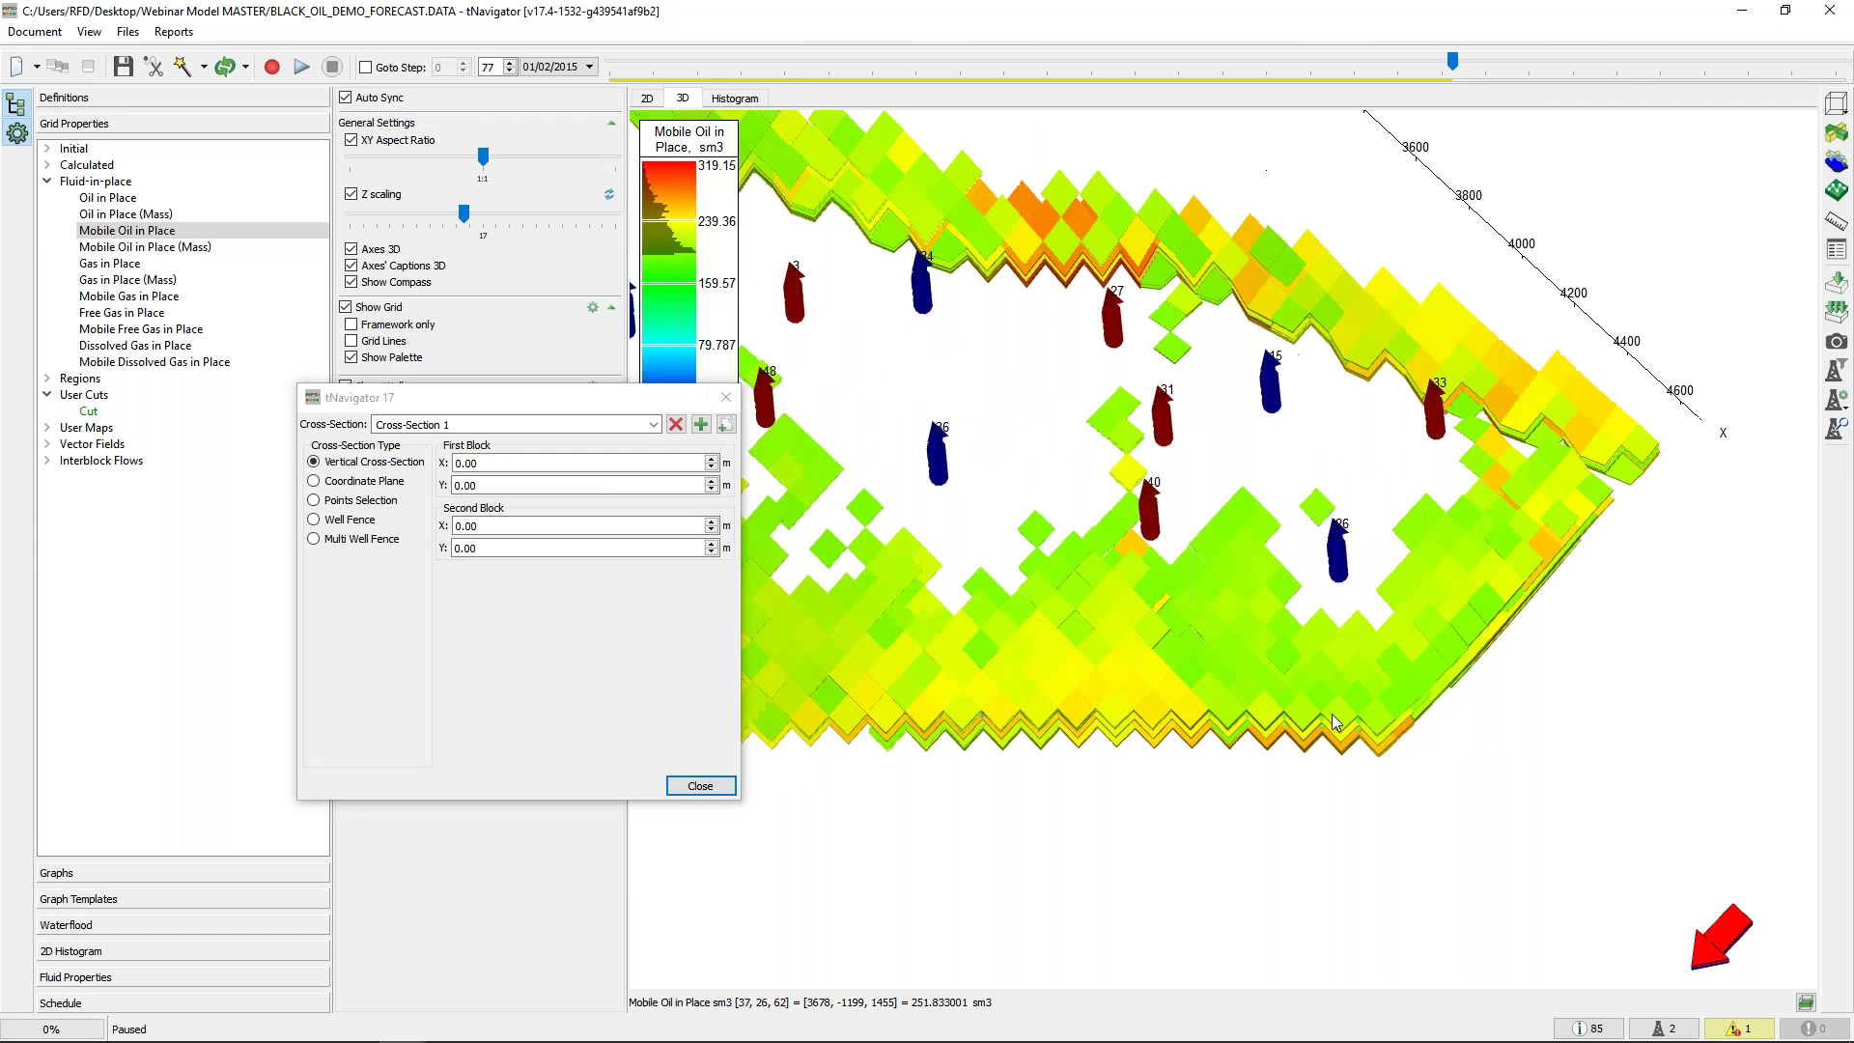
pyautogui.scroll(1, 1332, 715)
pyautogui.click(1490, 697)
pyautogui.click(942, 677)
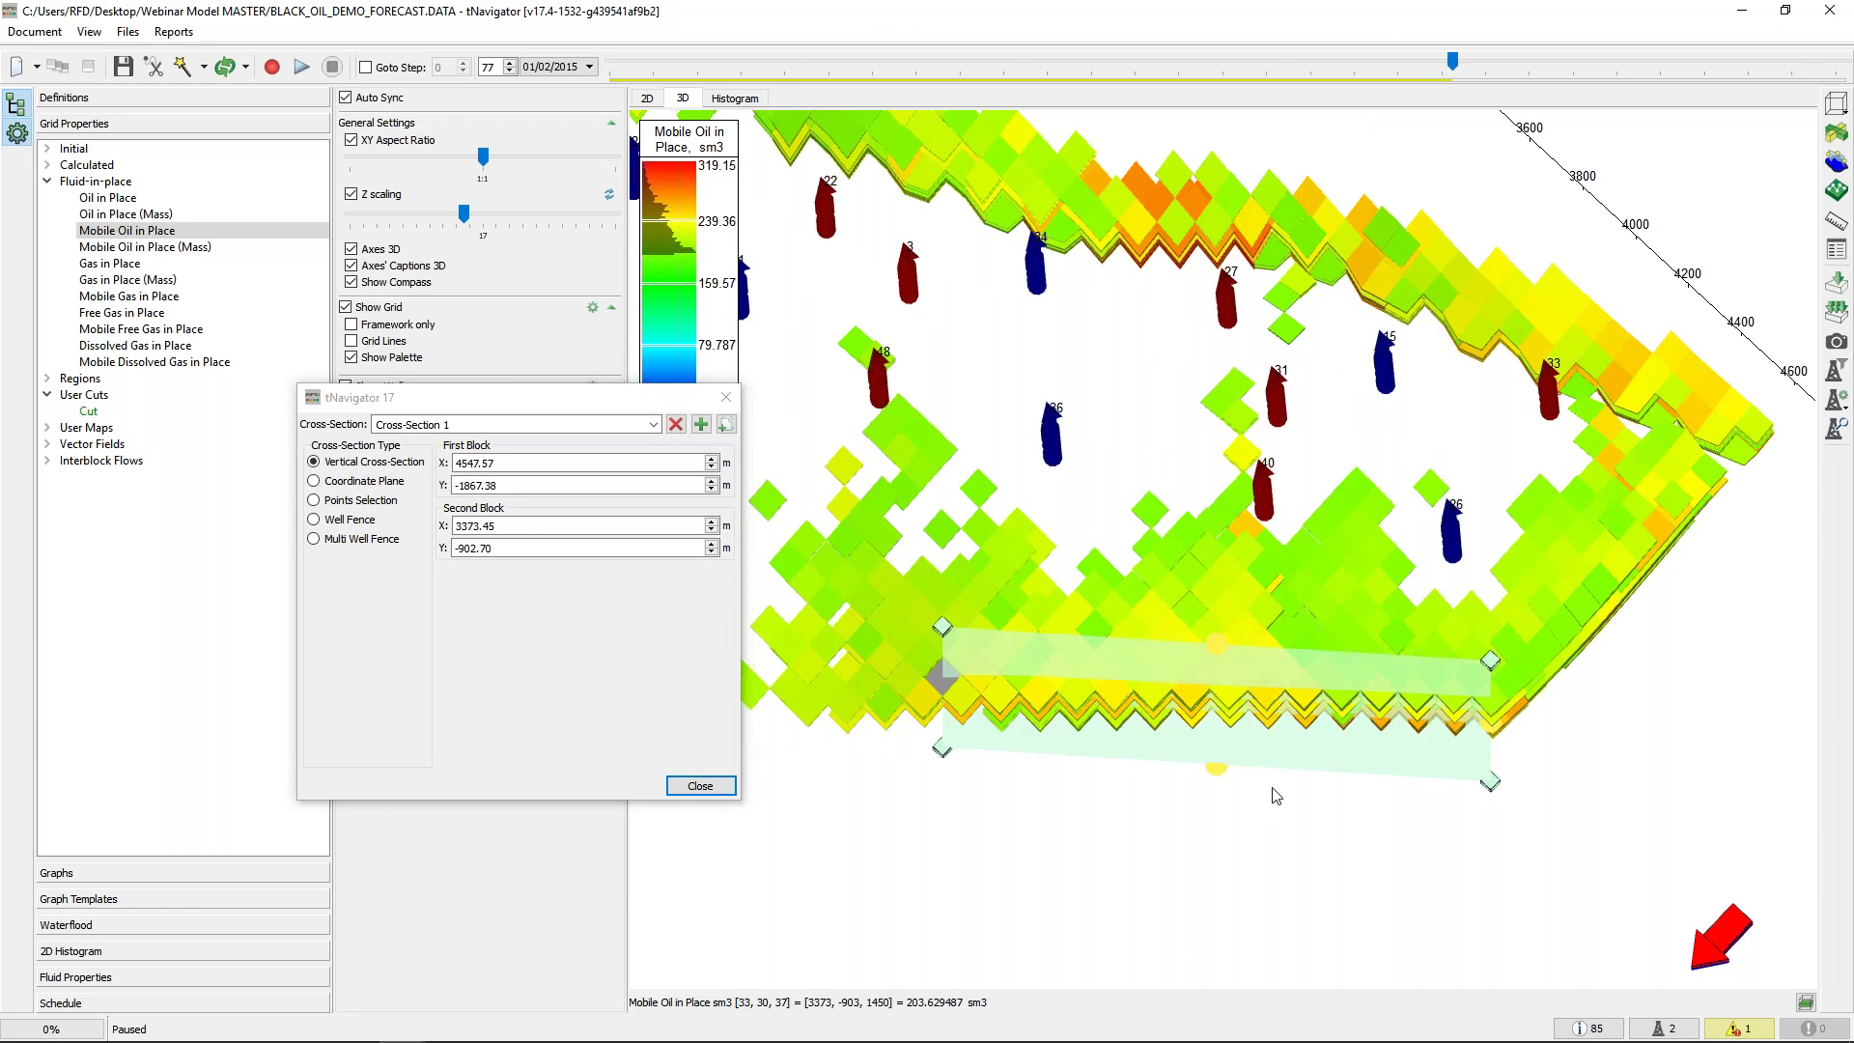
# Shift the cross-section plane so that it runs from about (4580.44, -1899.84) to (3400.05, -906.91) m
pyautogui.moveTo(942, 678); pyautogui.dragTo(1225, 814)
pyautogui.moveTo(1503, 650)
pyautogui.mouseDown()
pyautogui.moveTo(1498, 623)
pyautogui.moveTo(1506, 651)
pyautogui.mouseUp()
pyautogui.moveTo(1236, 581)
pyautogui.mouseDown()
pyautogui.moveTo(1237, 600)
pyautogui.moveTo(1250, 565)
pyautogui.moveTo(1251, 590)
pyautogui.mouseUp()
pyautogui.moveTo(1194, 807)
pyautogui.mouseDown()
pyautogui.moveTo(1209, 811)
pyautogui.moveTo(1183, 812)
pyautogui.moveTo(1179, 834)
pyautogui.mouseUp()
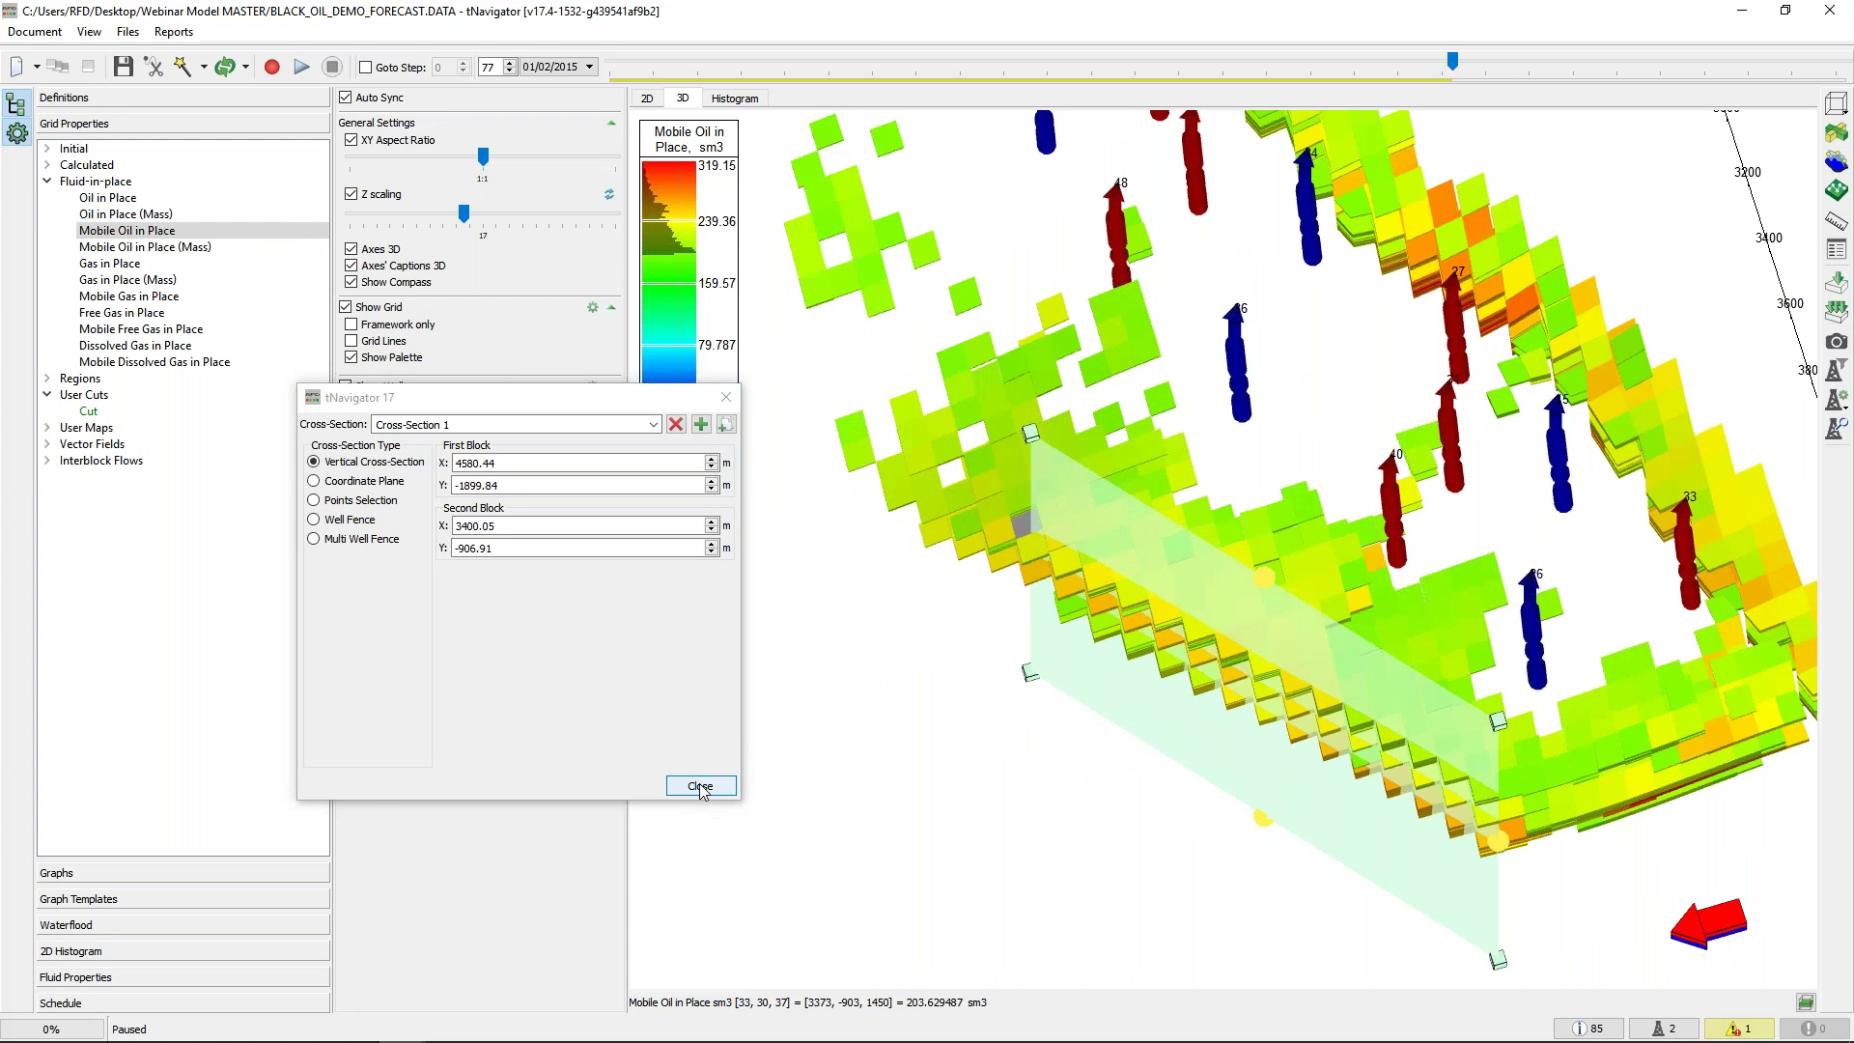
# Finish editing the vertical cross-section and display Cross-Section 1 in the 2D view with grid lines shown
pyautogui.click(700, 787)
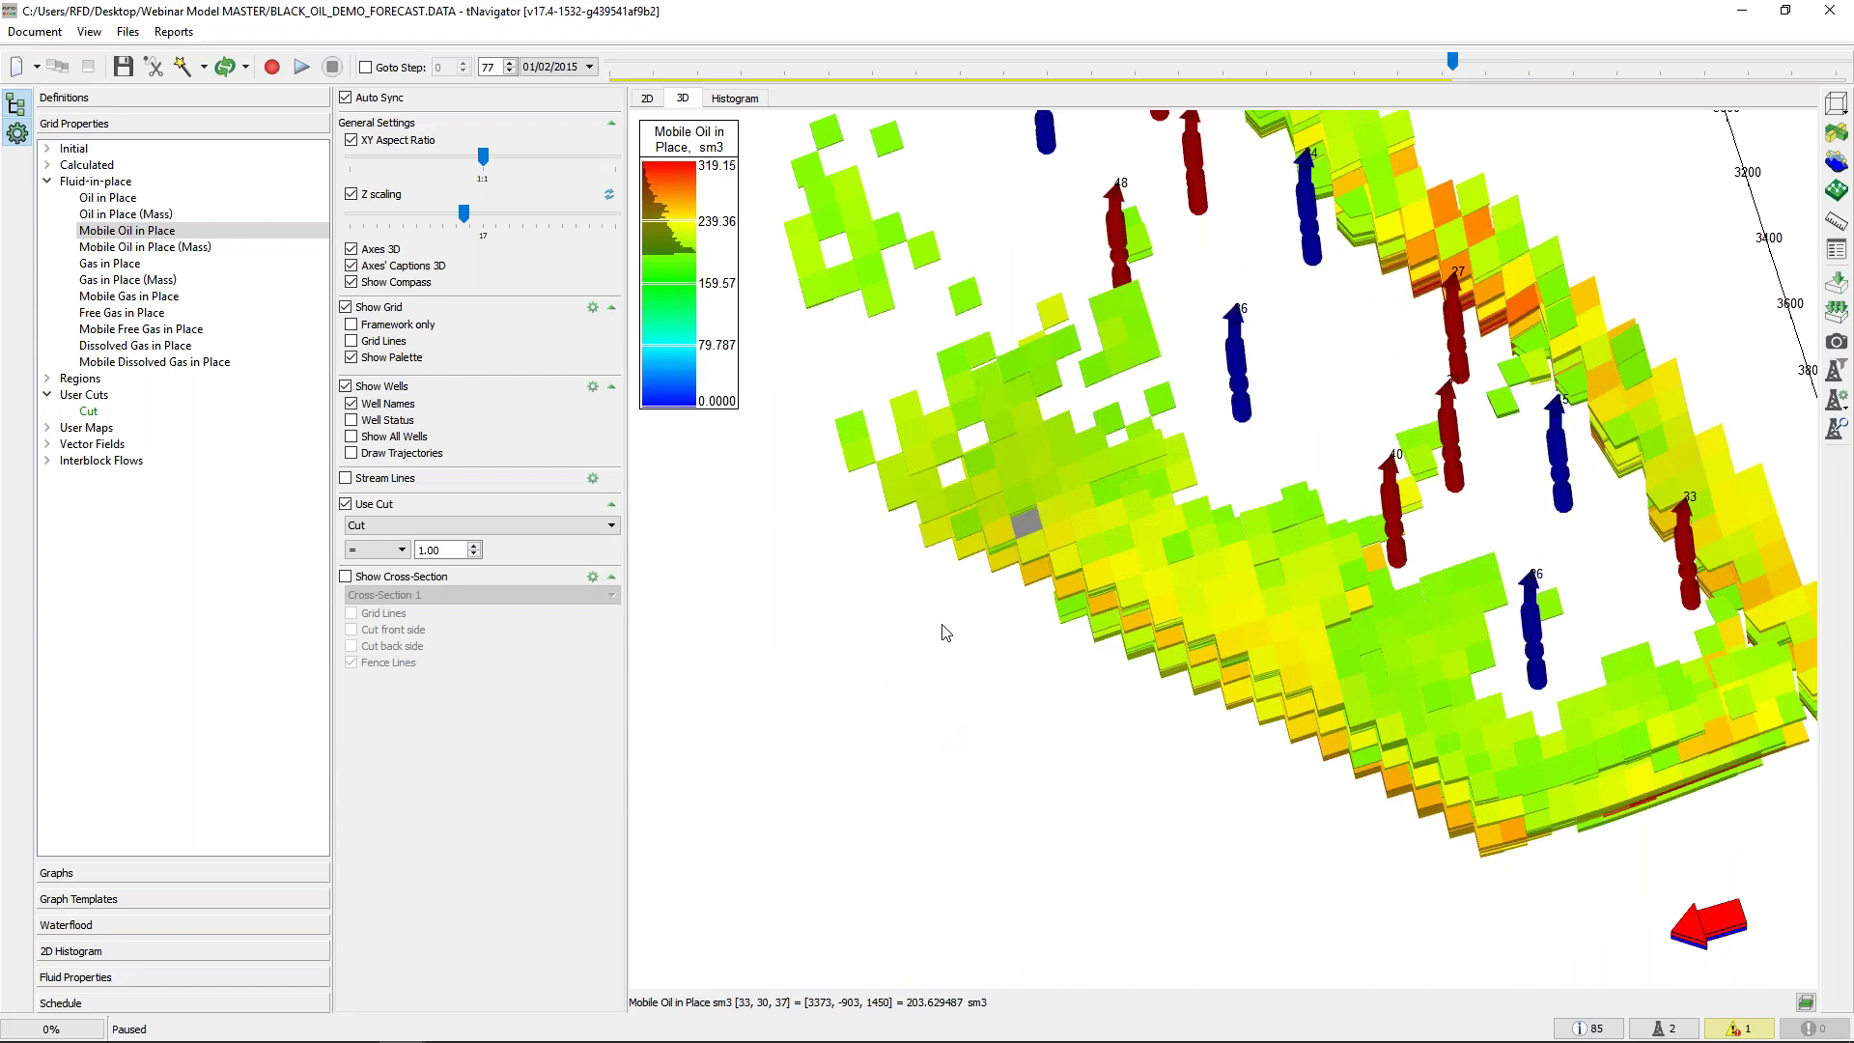
pyautogui.click(647, 100)
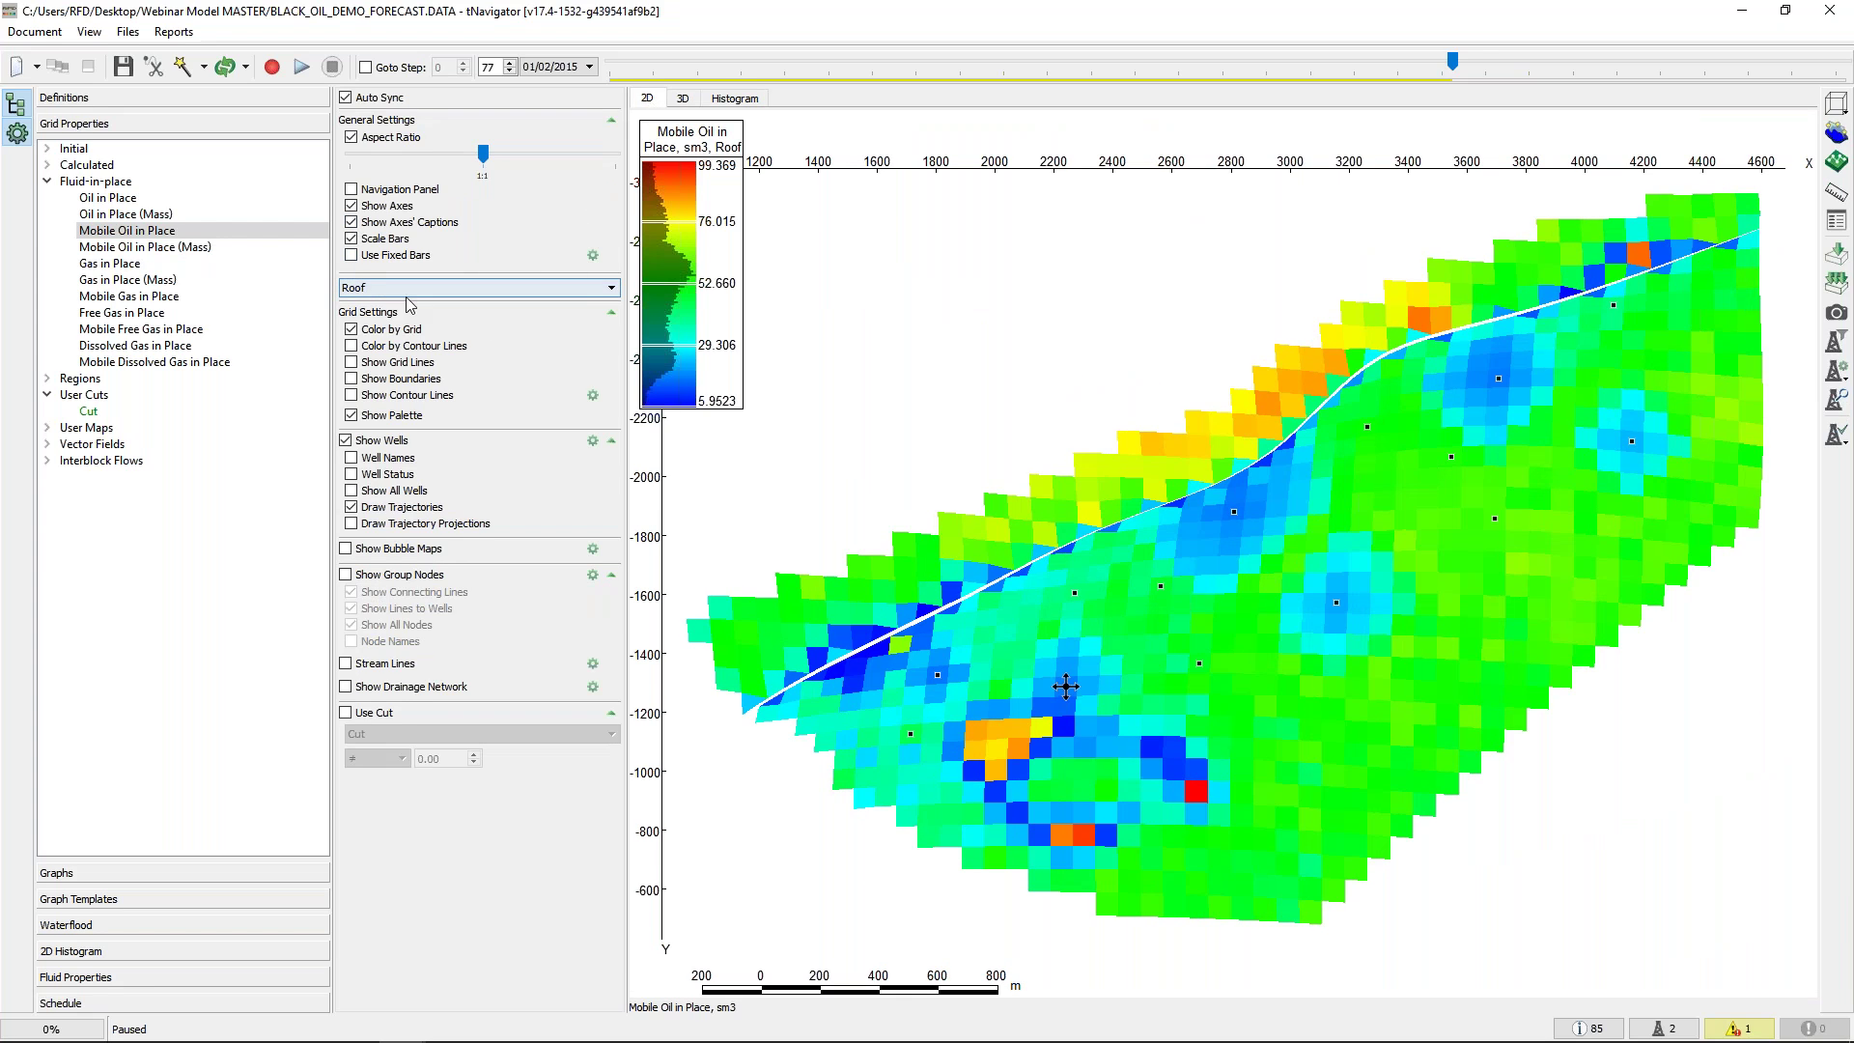
pyautogui.click(612, 288)
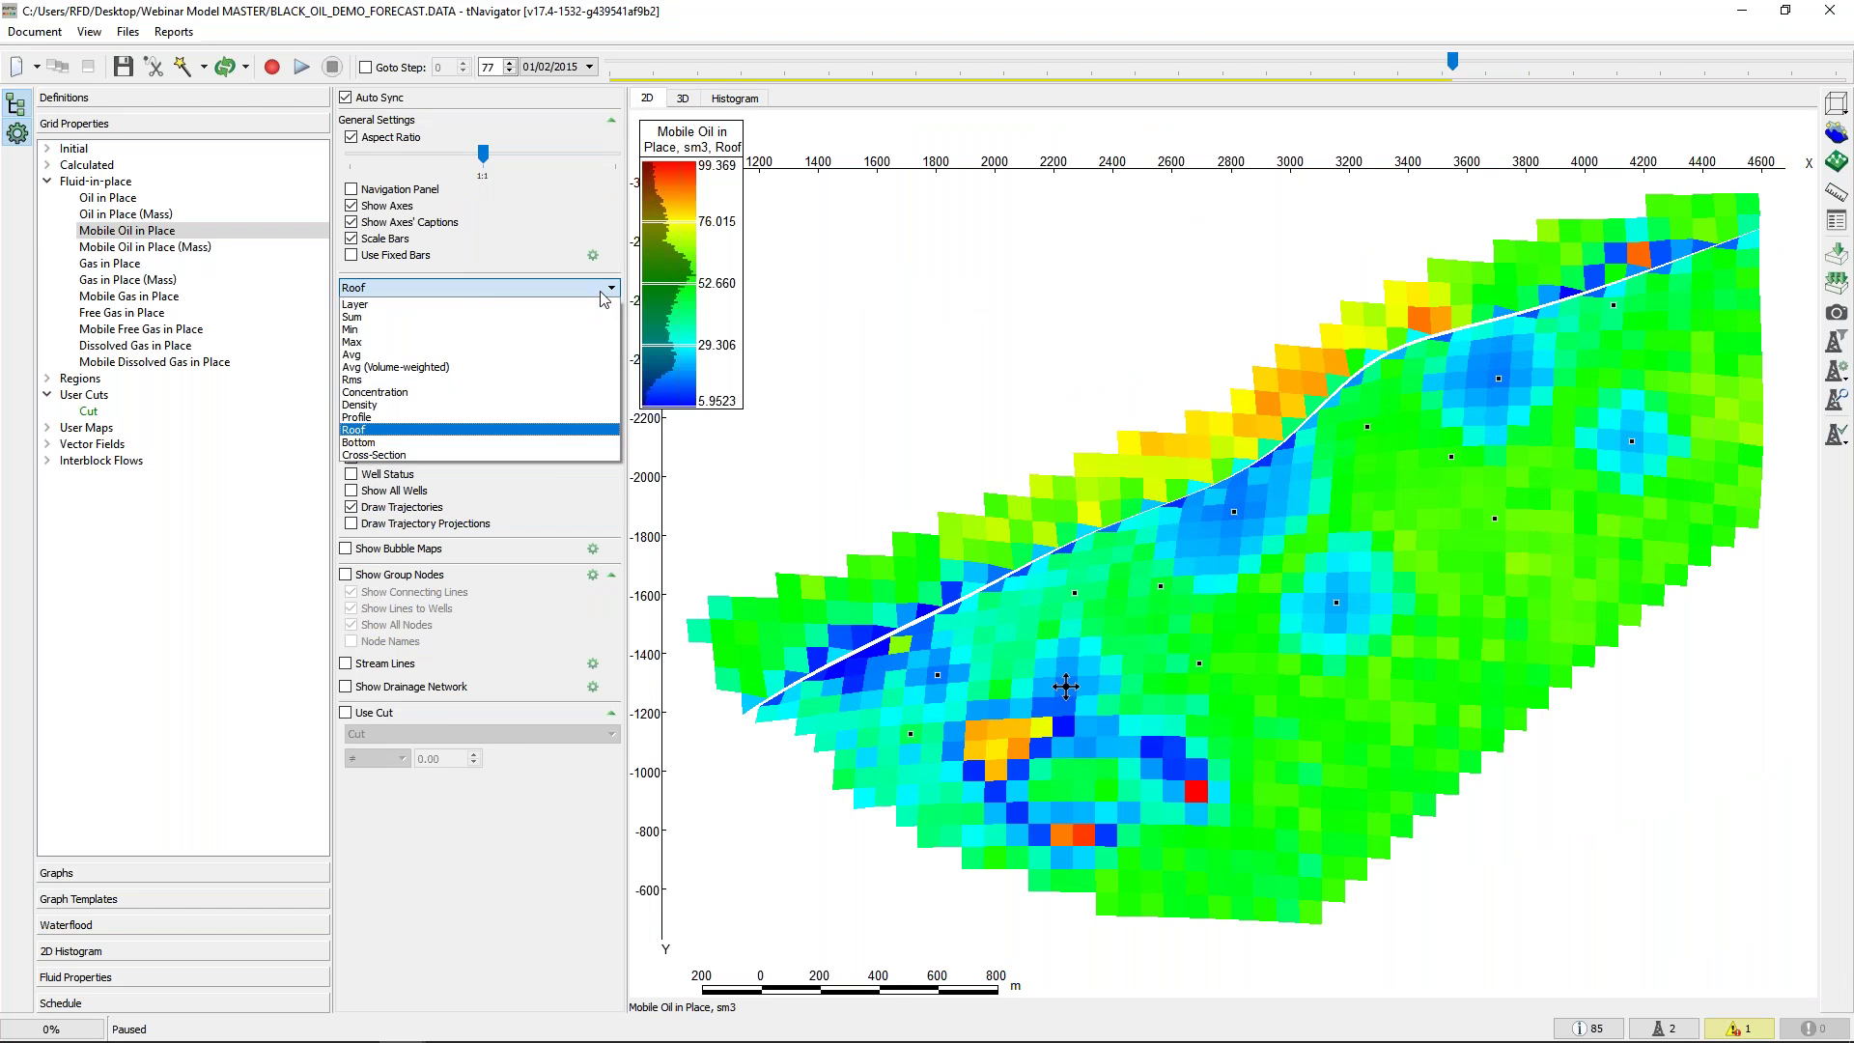
pyautogui.click(521, 453)
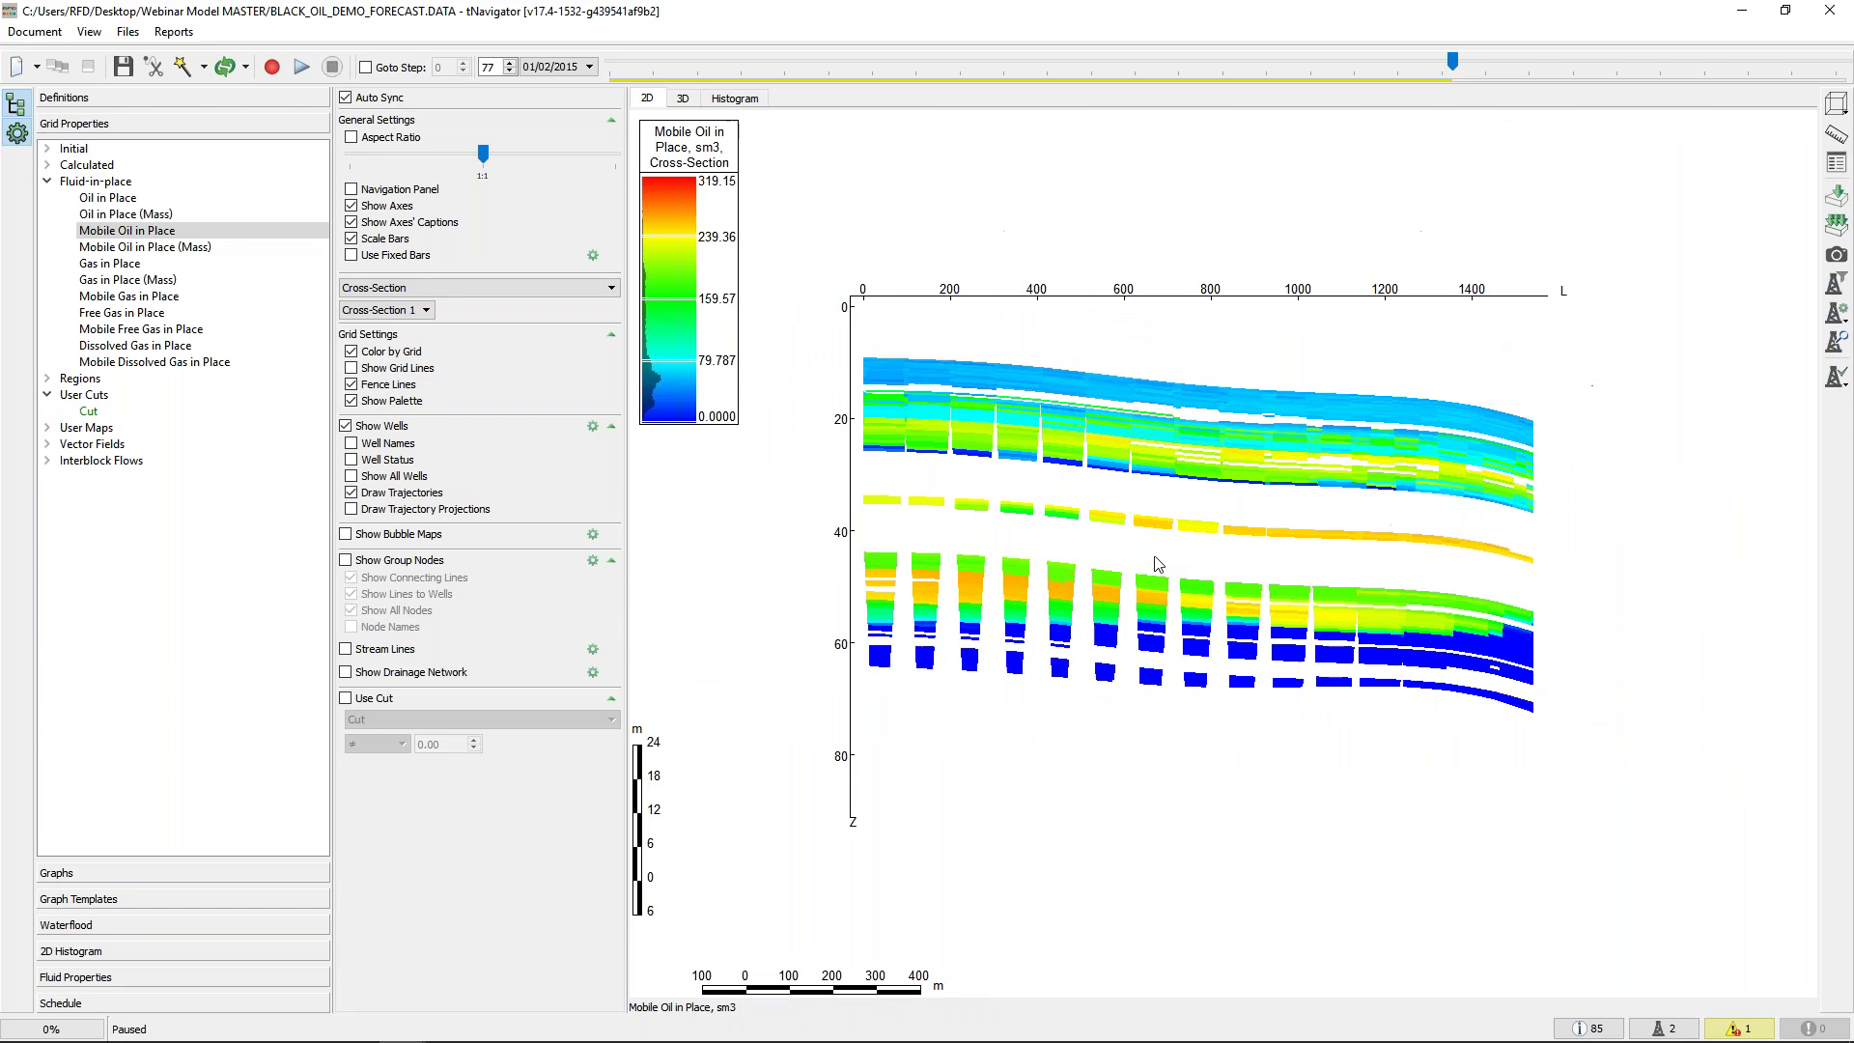
pyautogui.click(404, 369)
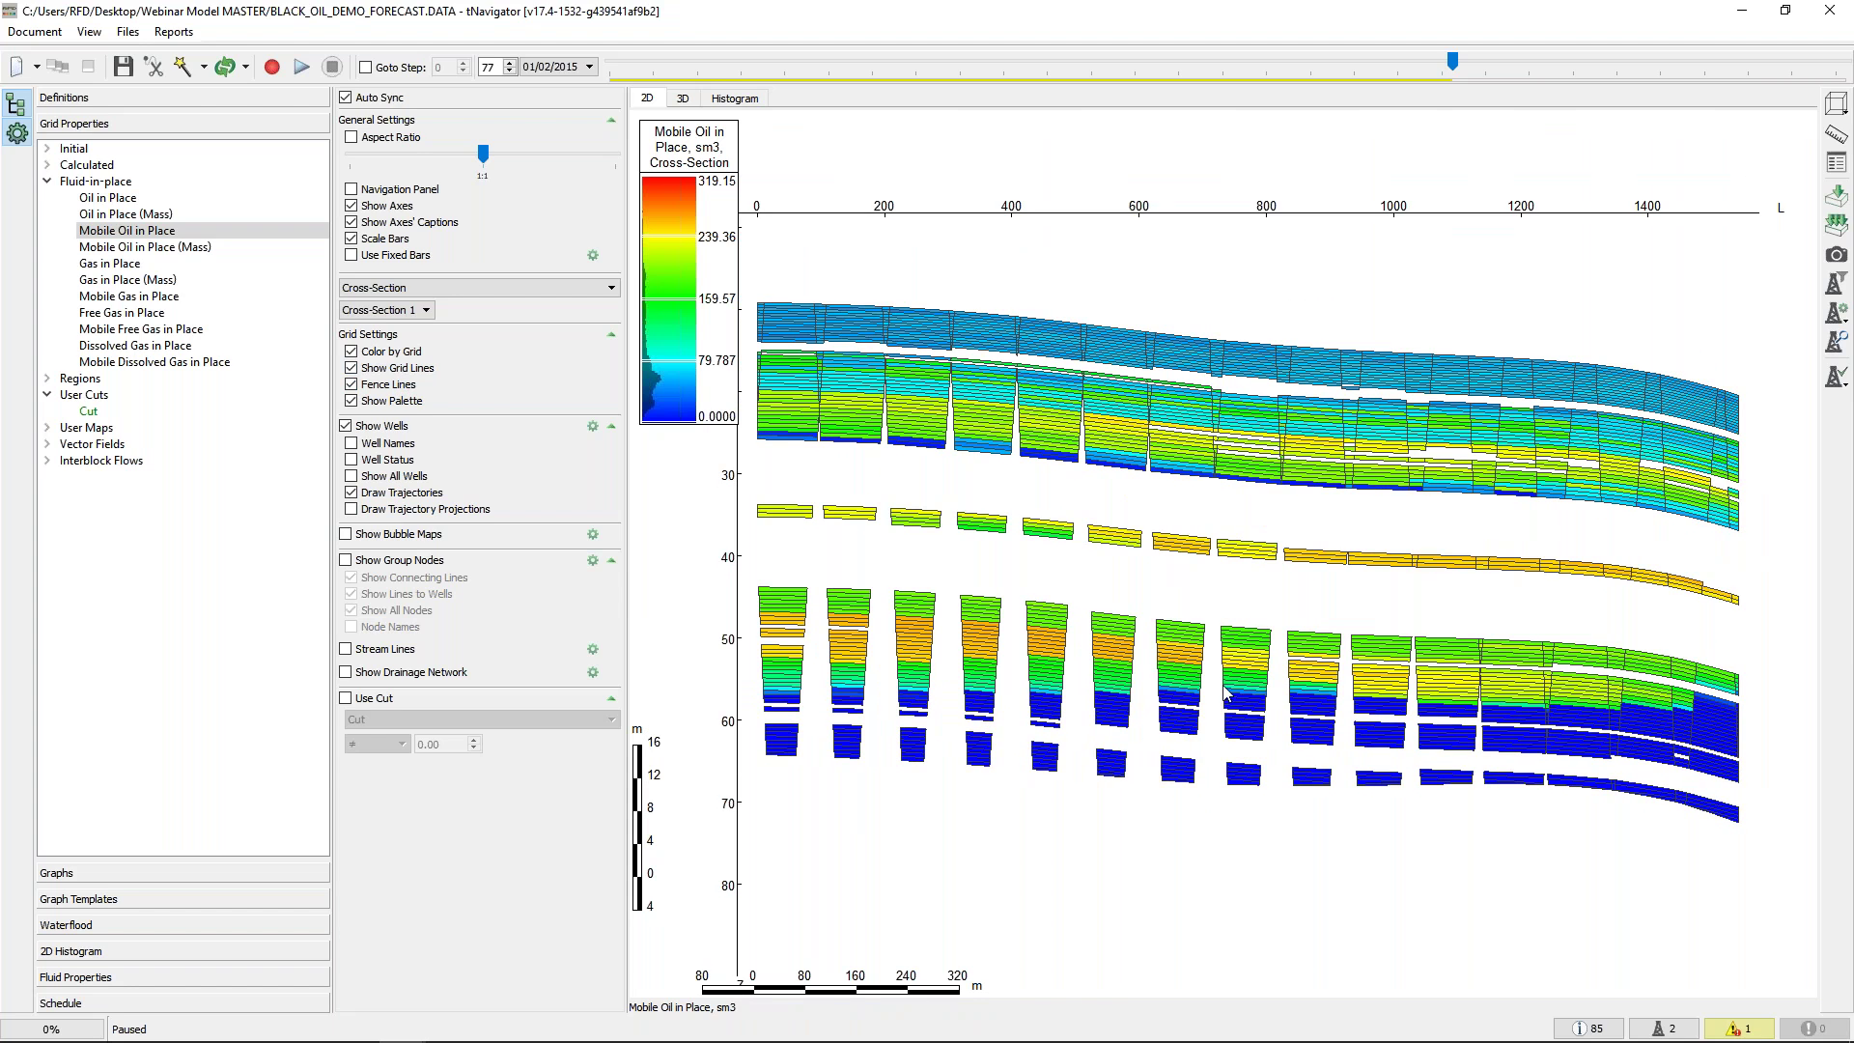
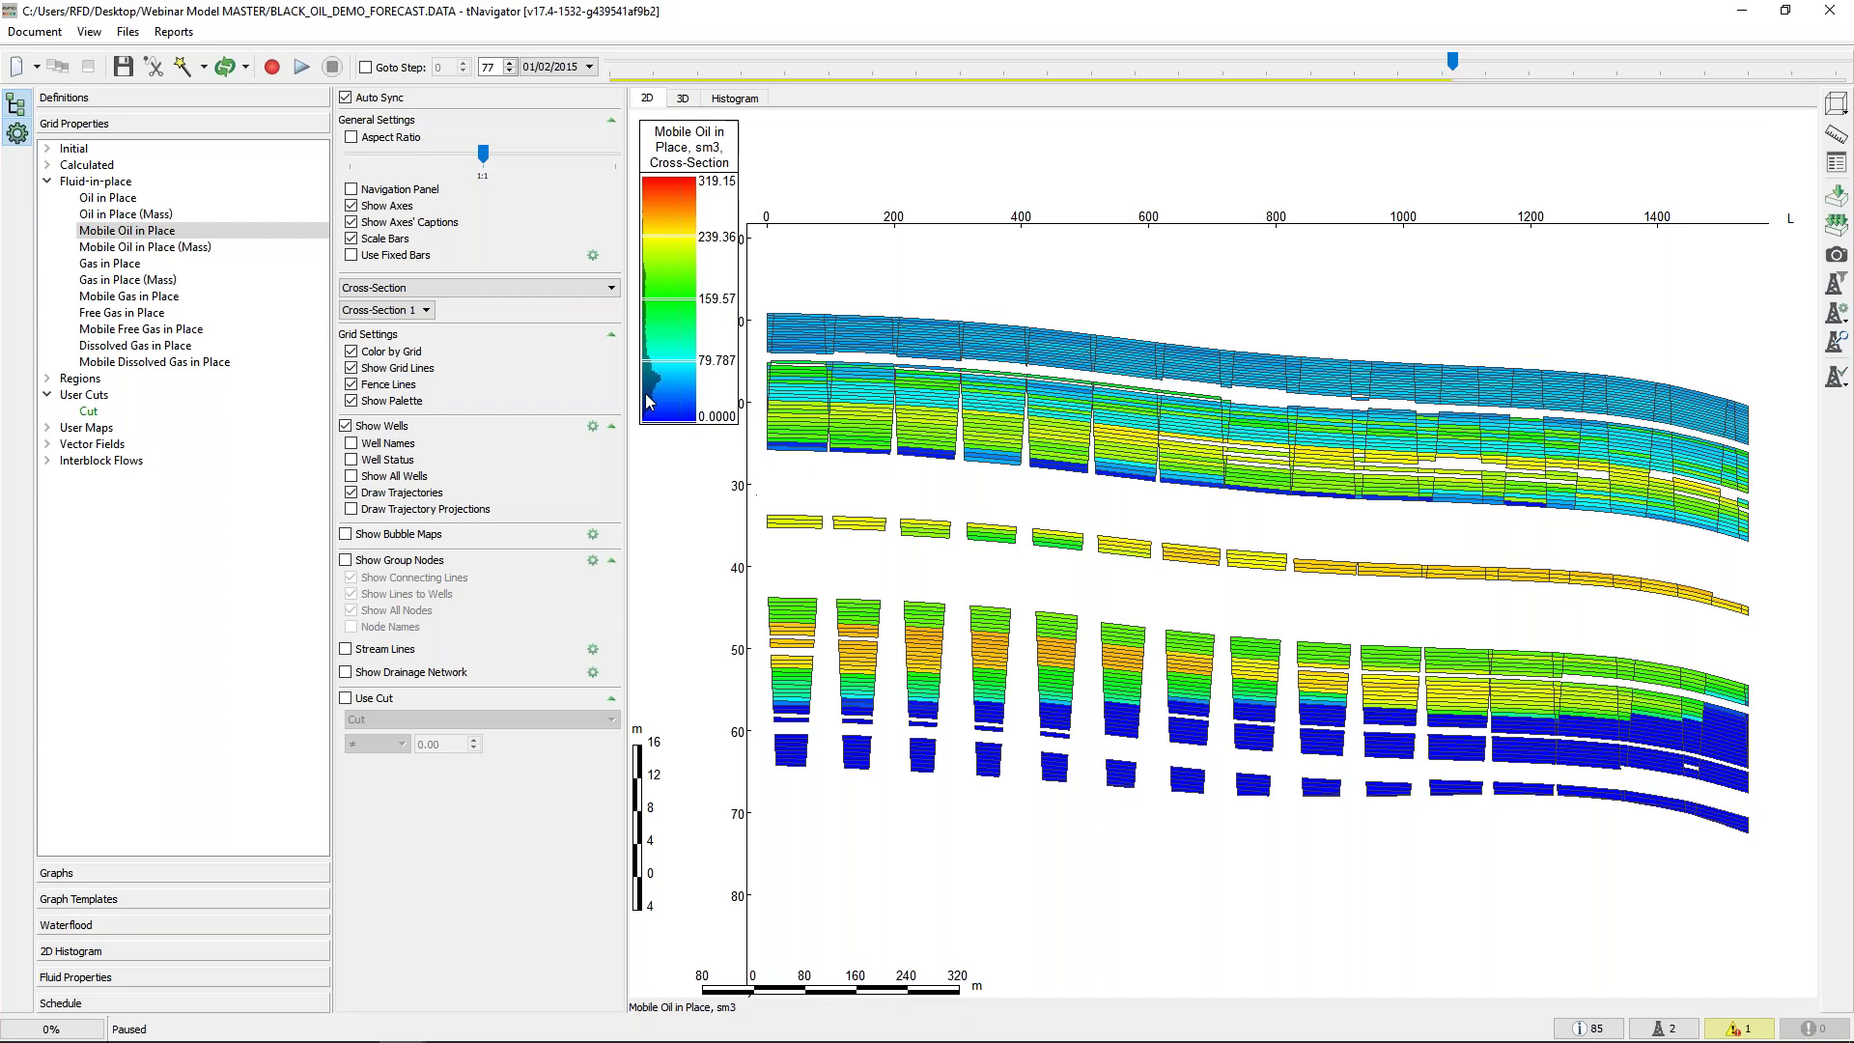
# Switch the 2D map of Mobile Oil in Place from the cross-section to the Sum over all layers
pyautogui.click(561, 292)
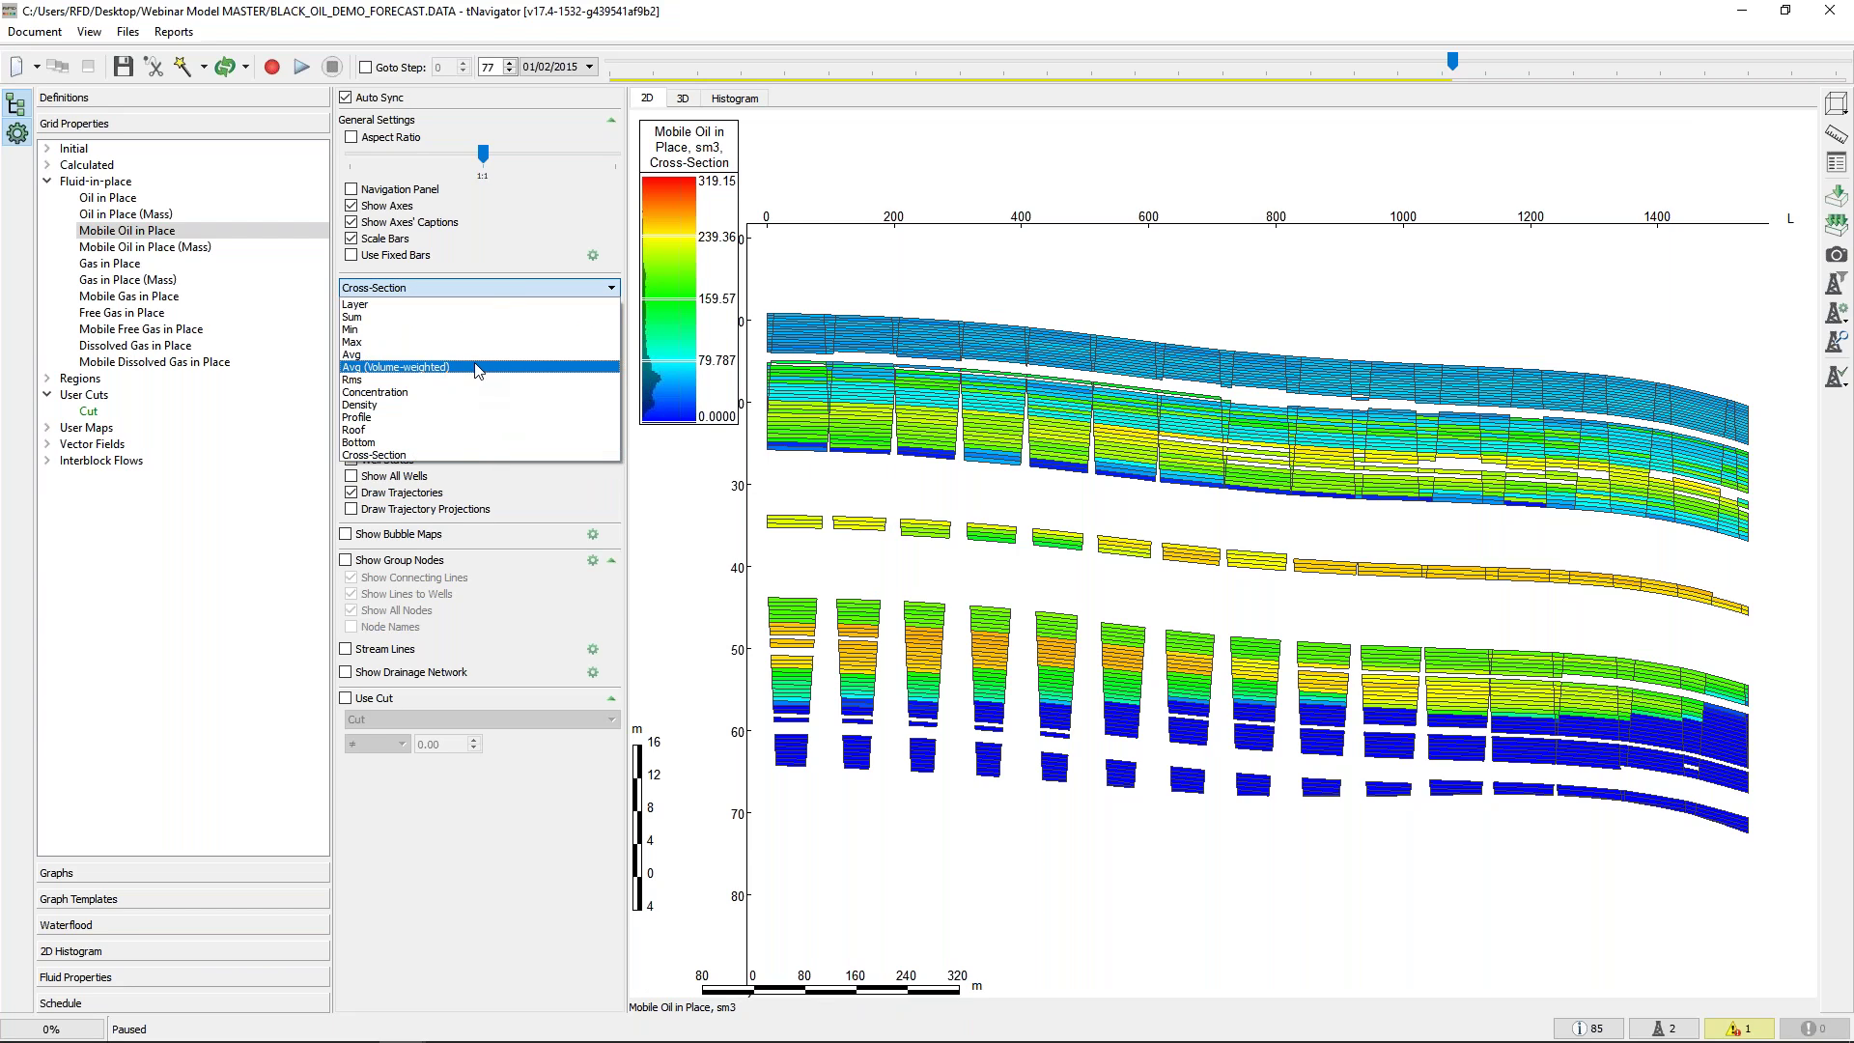
pyautogui.click(473, 319)
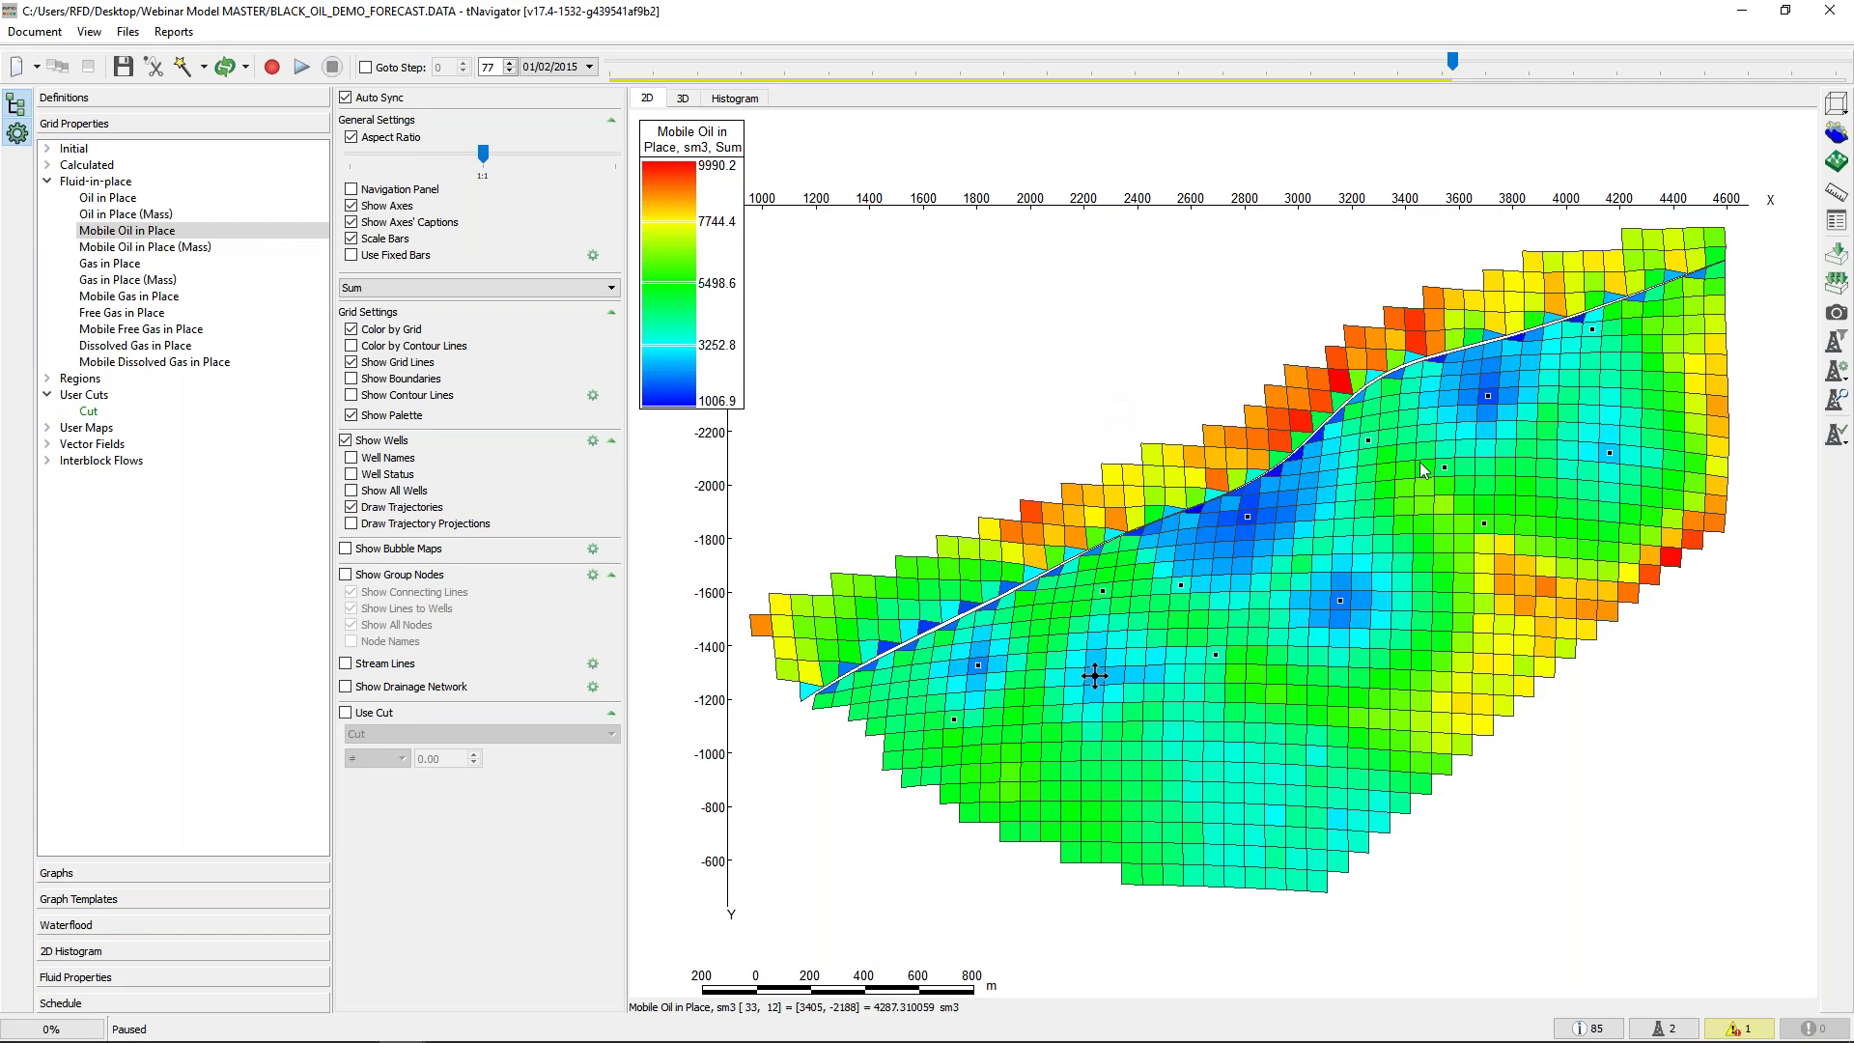
pyautogui.moveTo(1377, 585); pyautogui.dragTo(1273, 586)
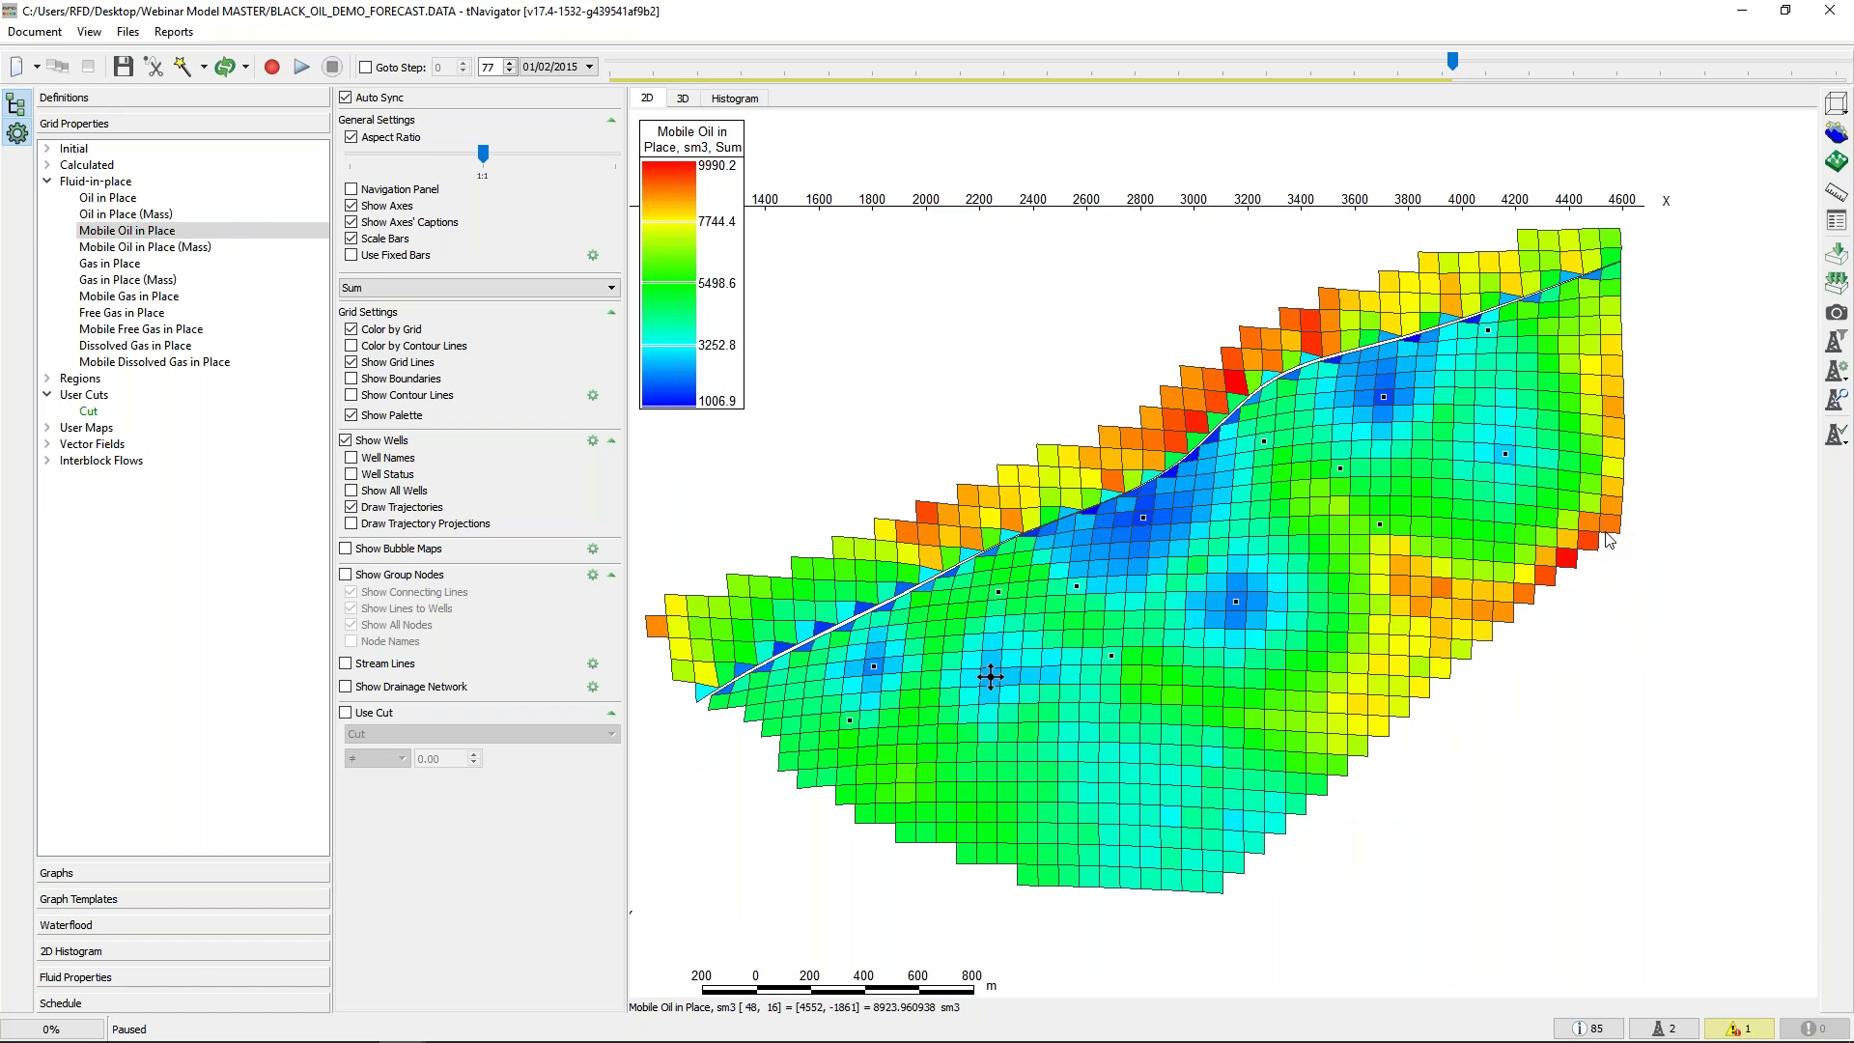
# Add a new cross-section and set its type to Points Selection
pyautogui.click(1839, 134)
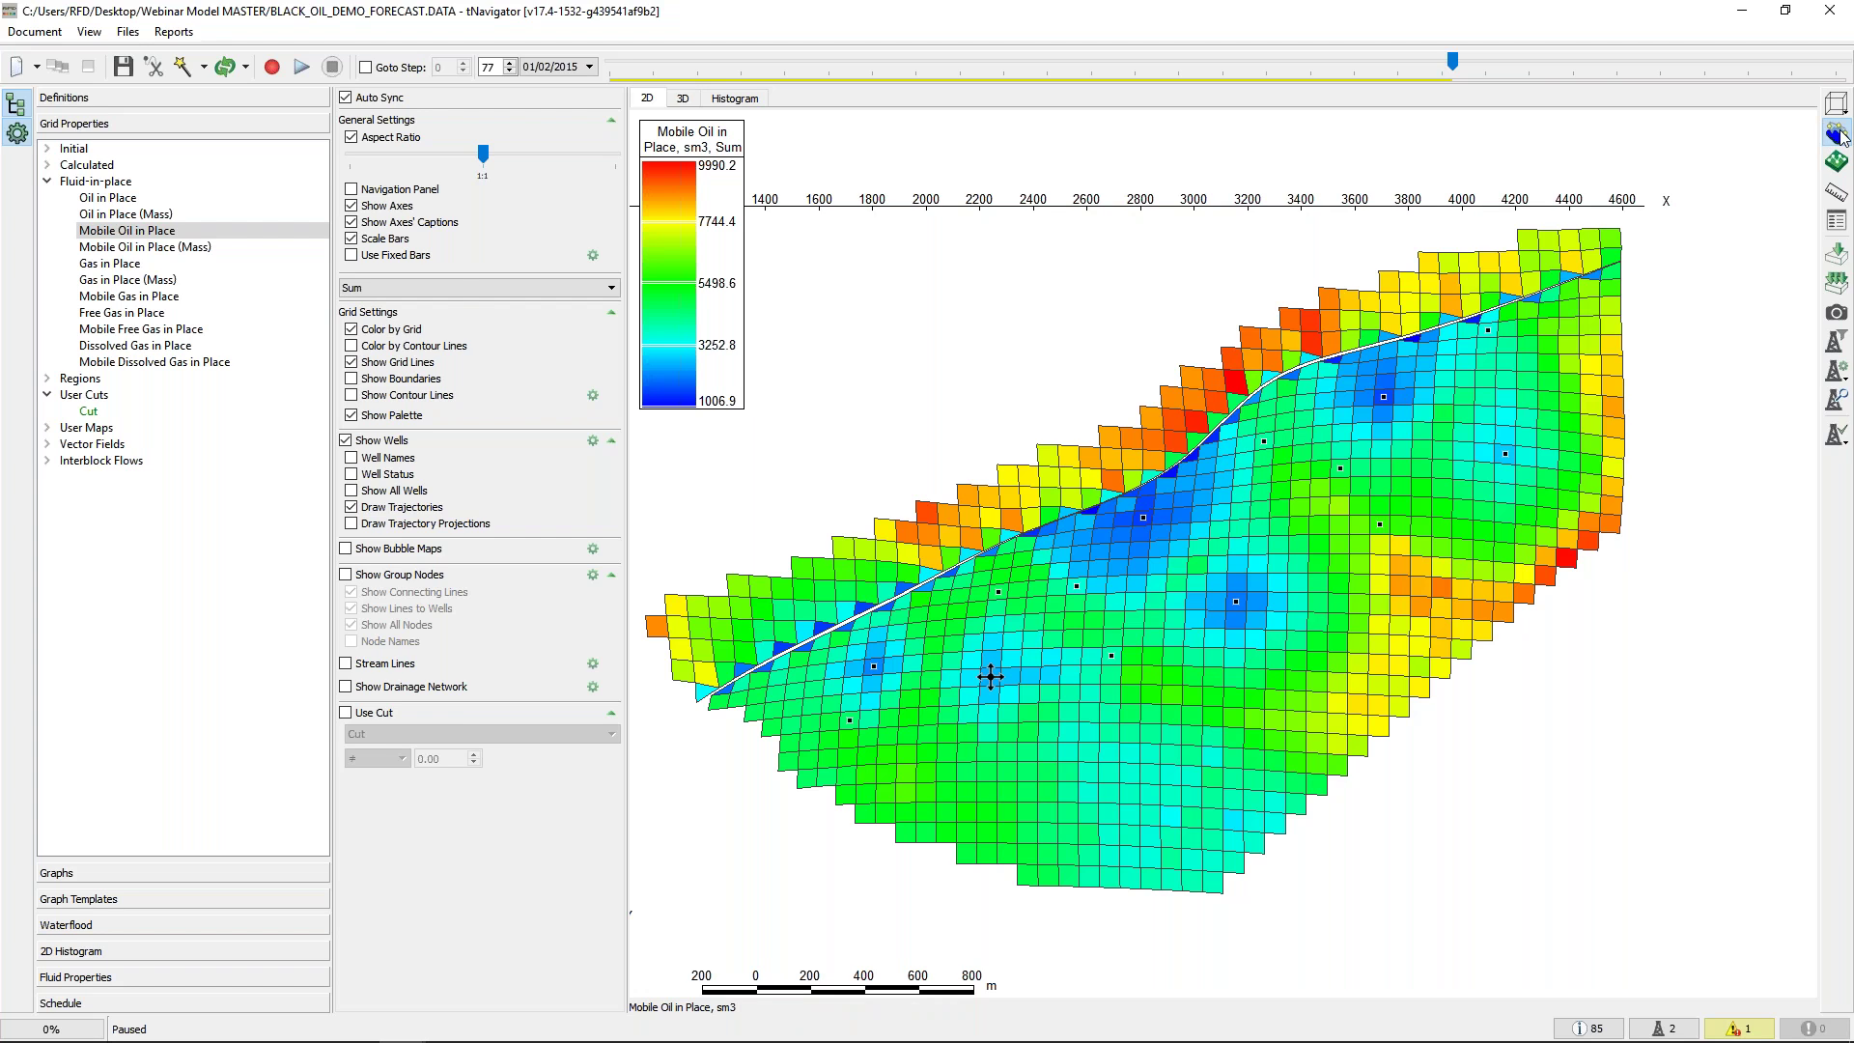
pyautogui.moveTo(1010, 327); pyautogui.dragTo(540, 379)
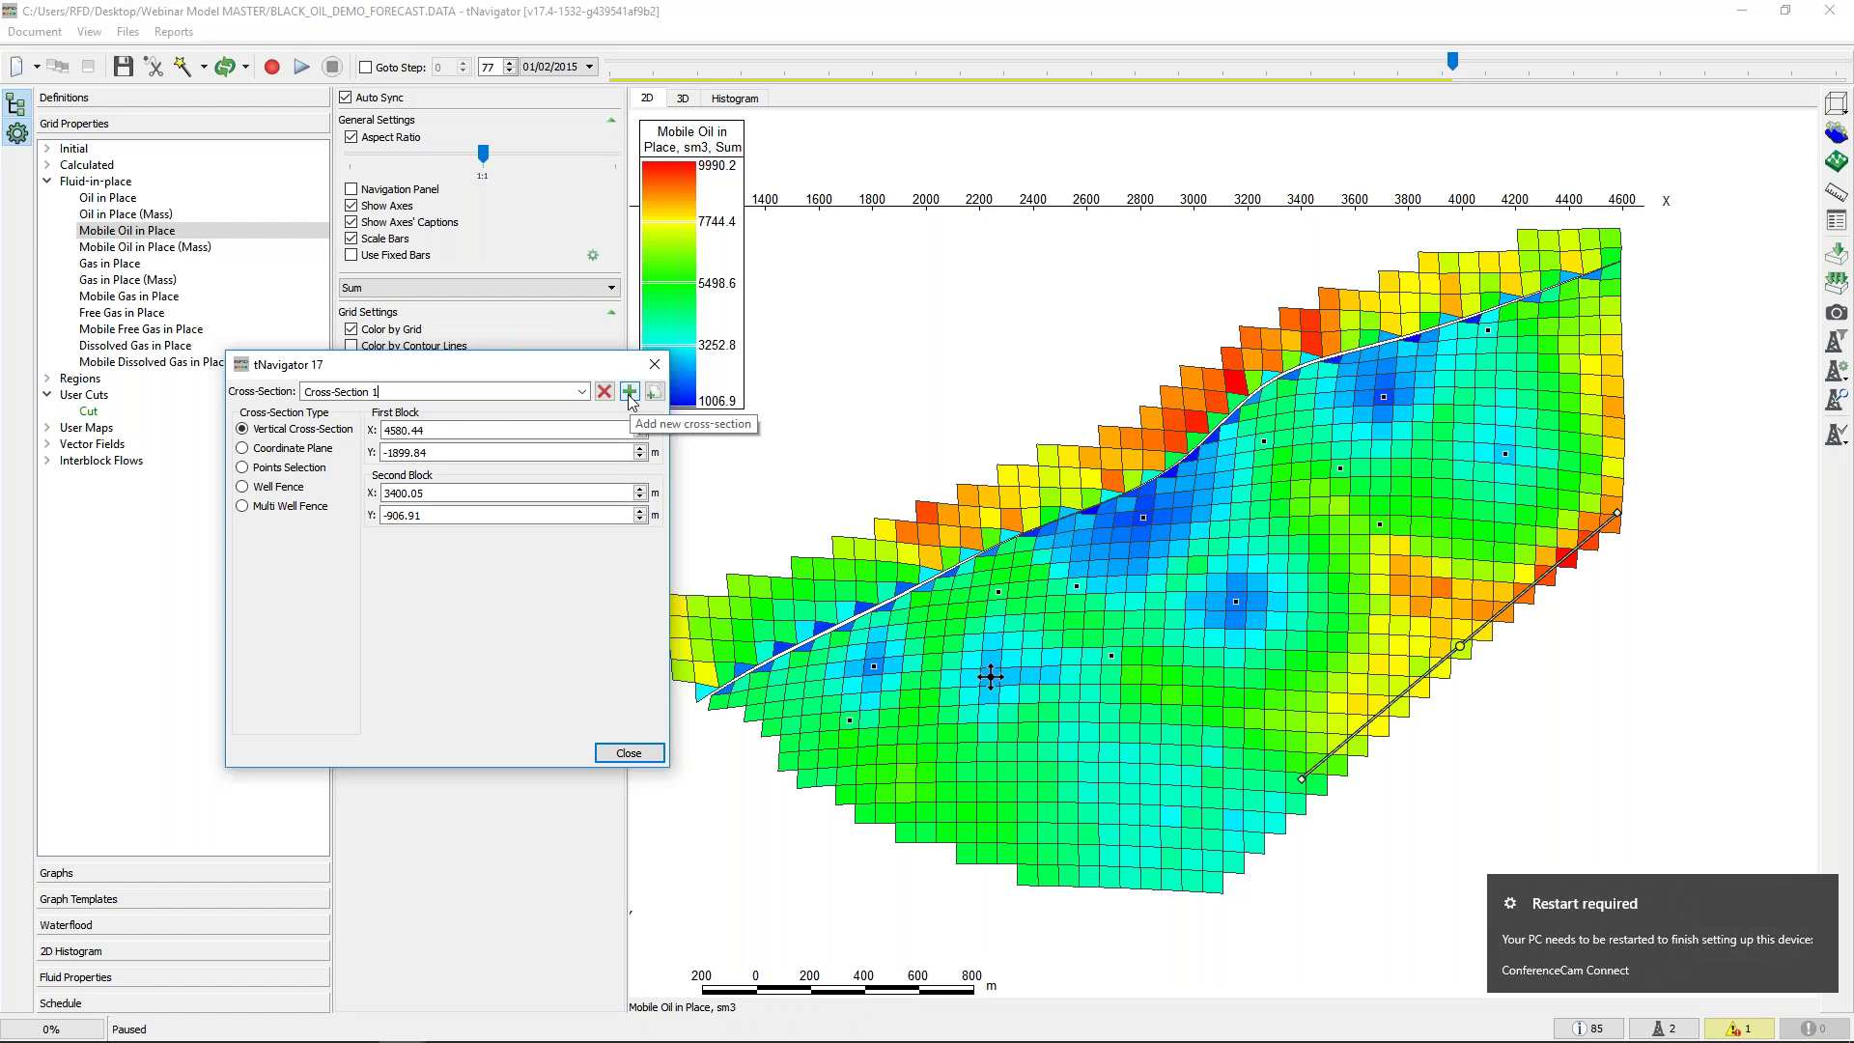
pyautogui.click(629, 395)
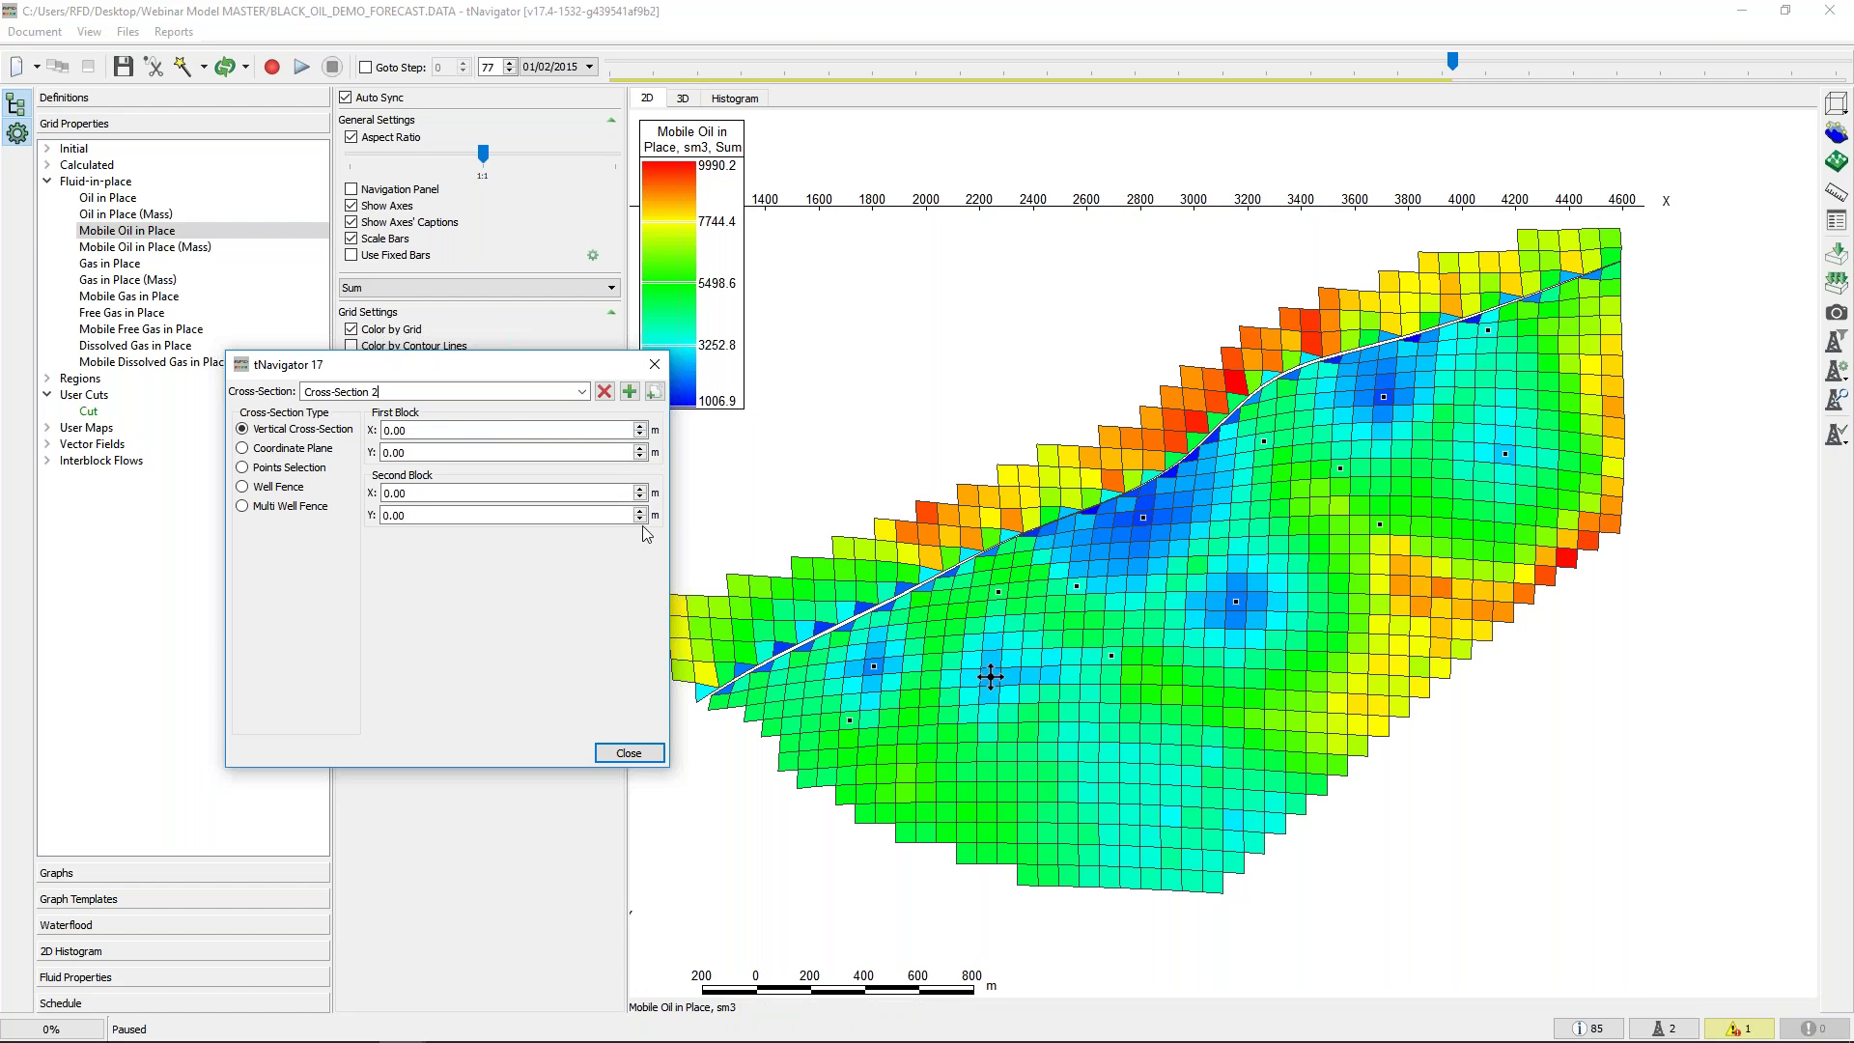
pyautogui.click(283, 470)
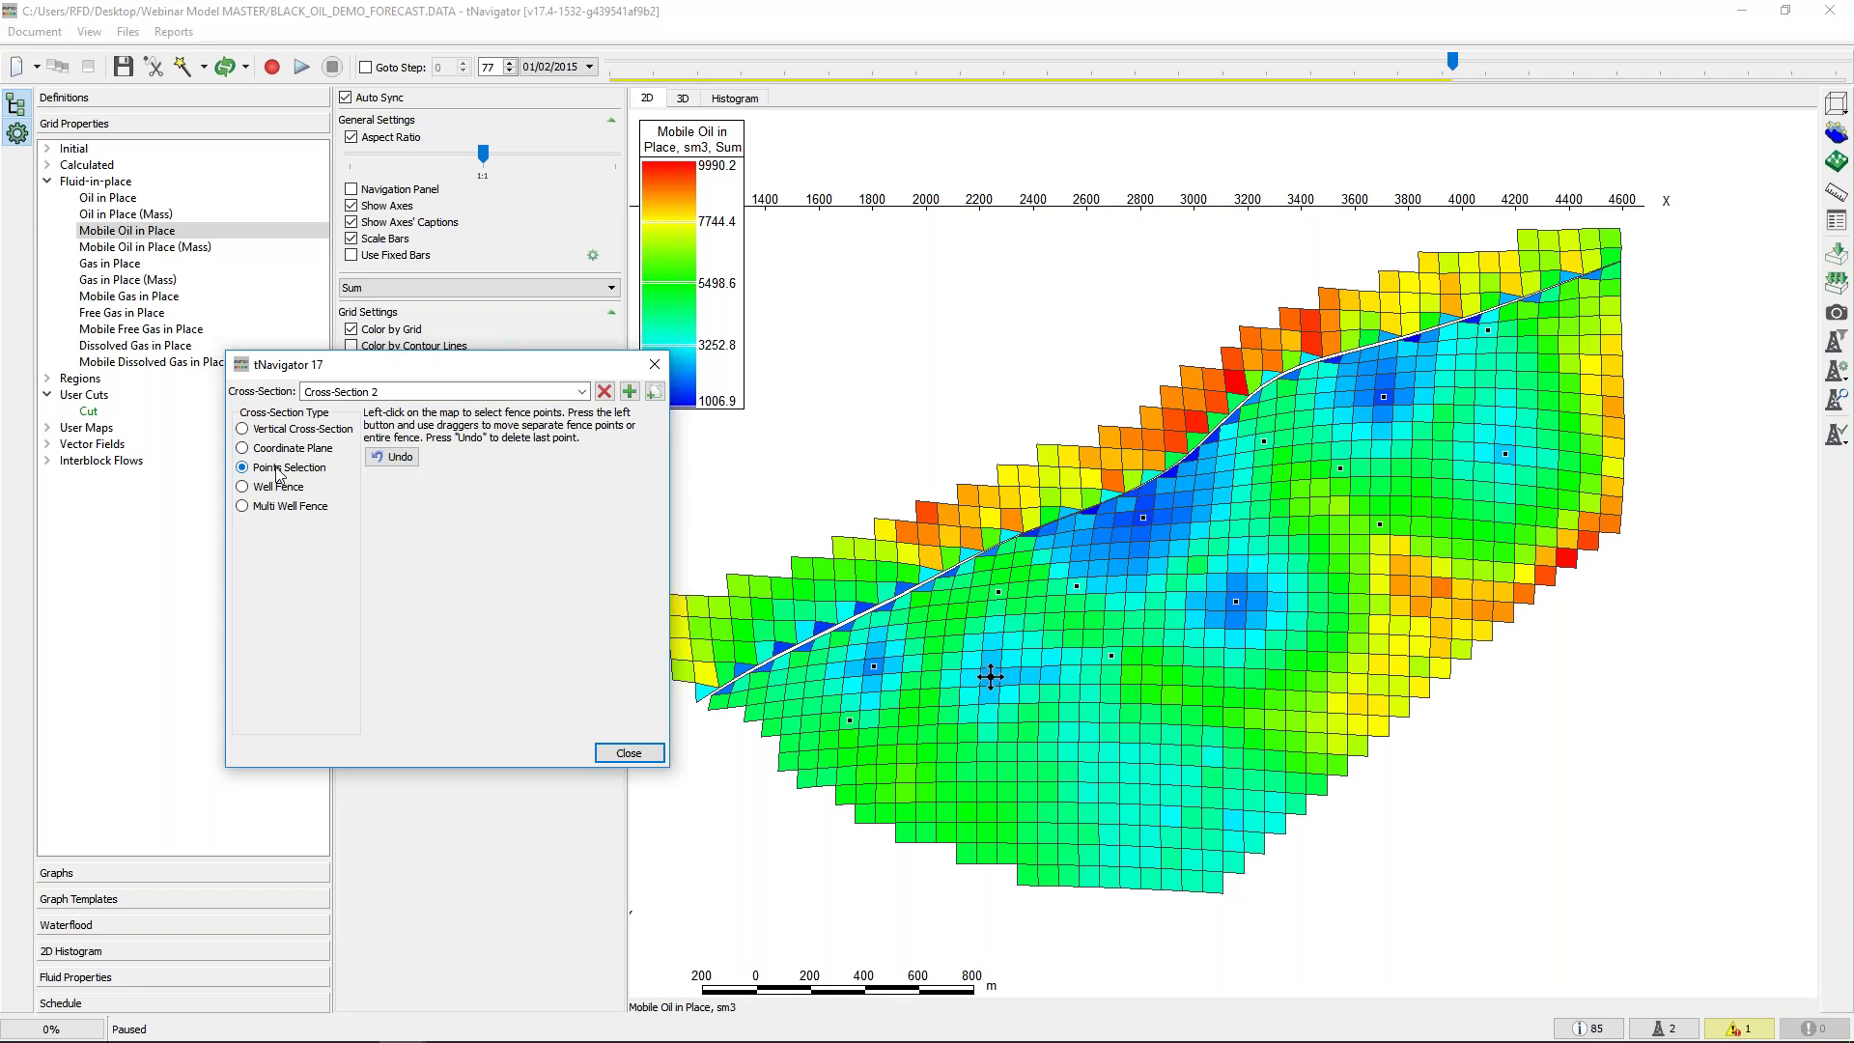
# Define the cross-section with seven fence points along the high-oil southeastern edge, bending inward through the orange blocks at its end
pyautogui.scroll(3, 1592, 579)
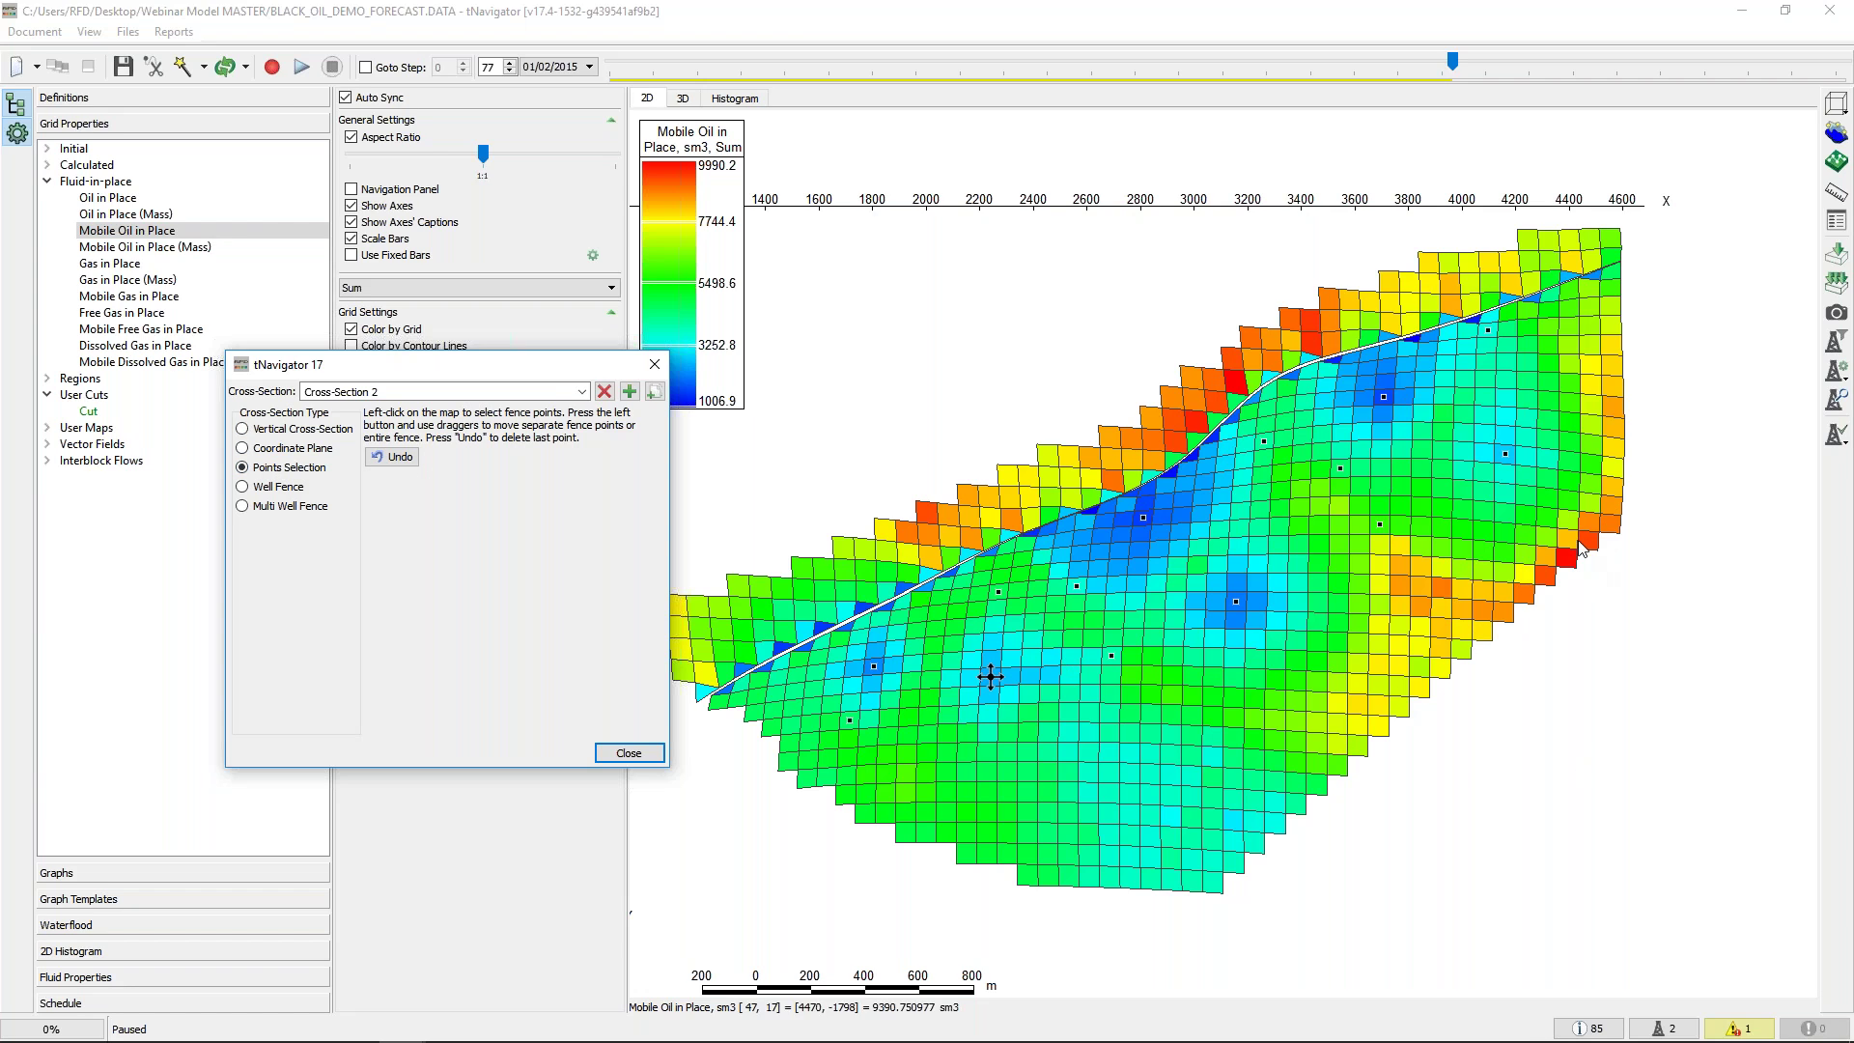
pyautogui.scroll(2, 1599, 574)
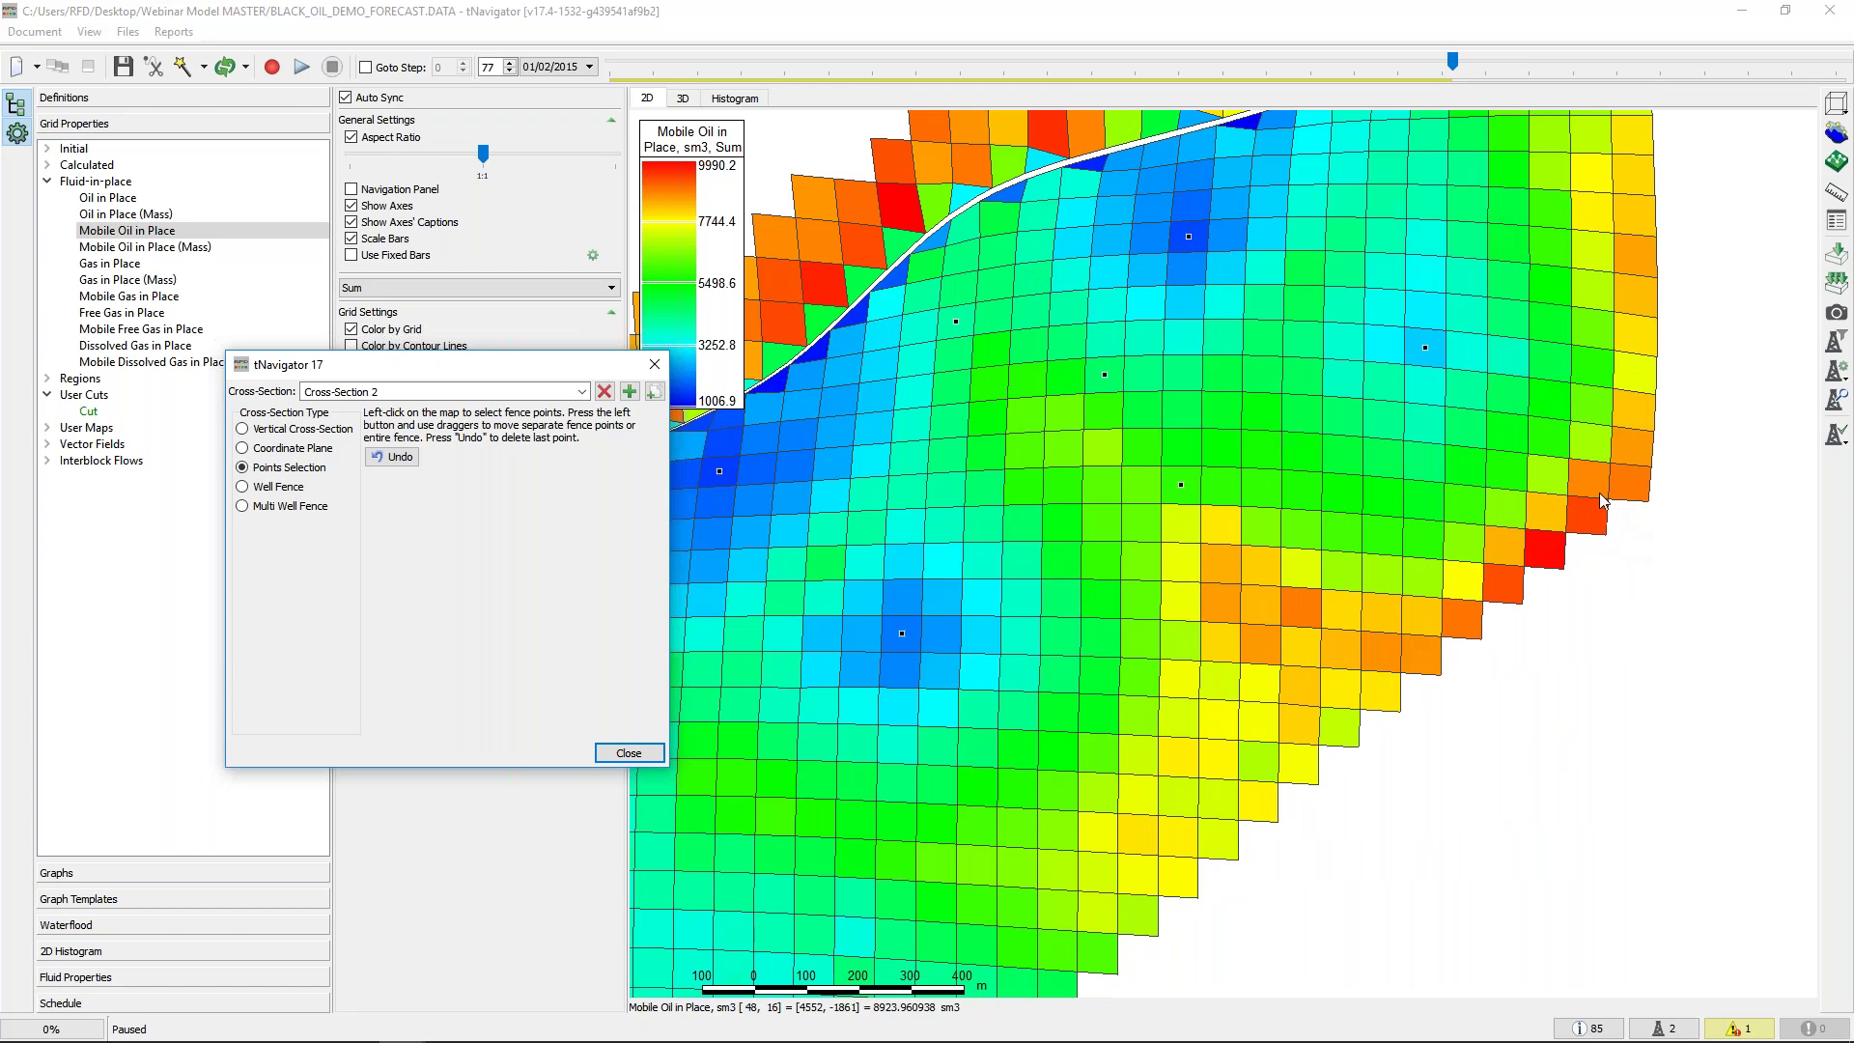
pyautogui.click(1636, 440)
pyautogui.click(1552, 518)
pyautogui.click(1508, 549)
pyautogui.click(1382, 648)
pyautogui.click(1345, 645)
pyautogui.click(1309, 640)
pyautogui.click(1269, 607)
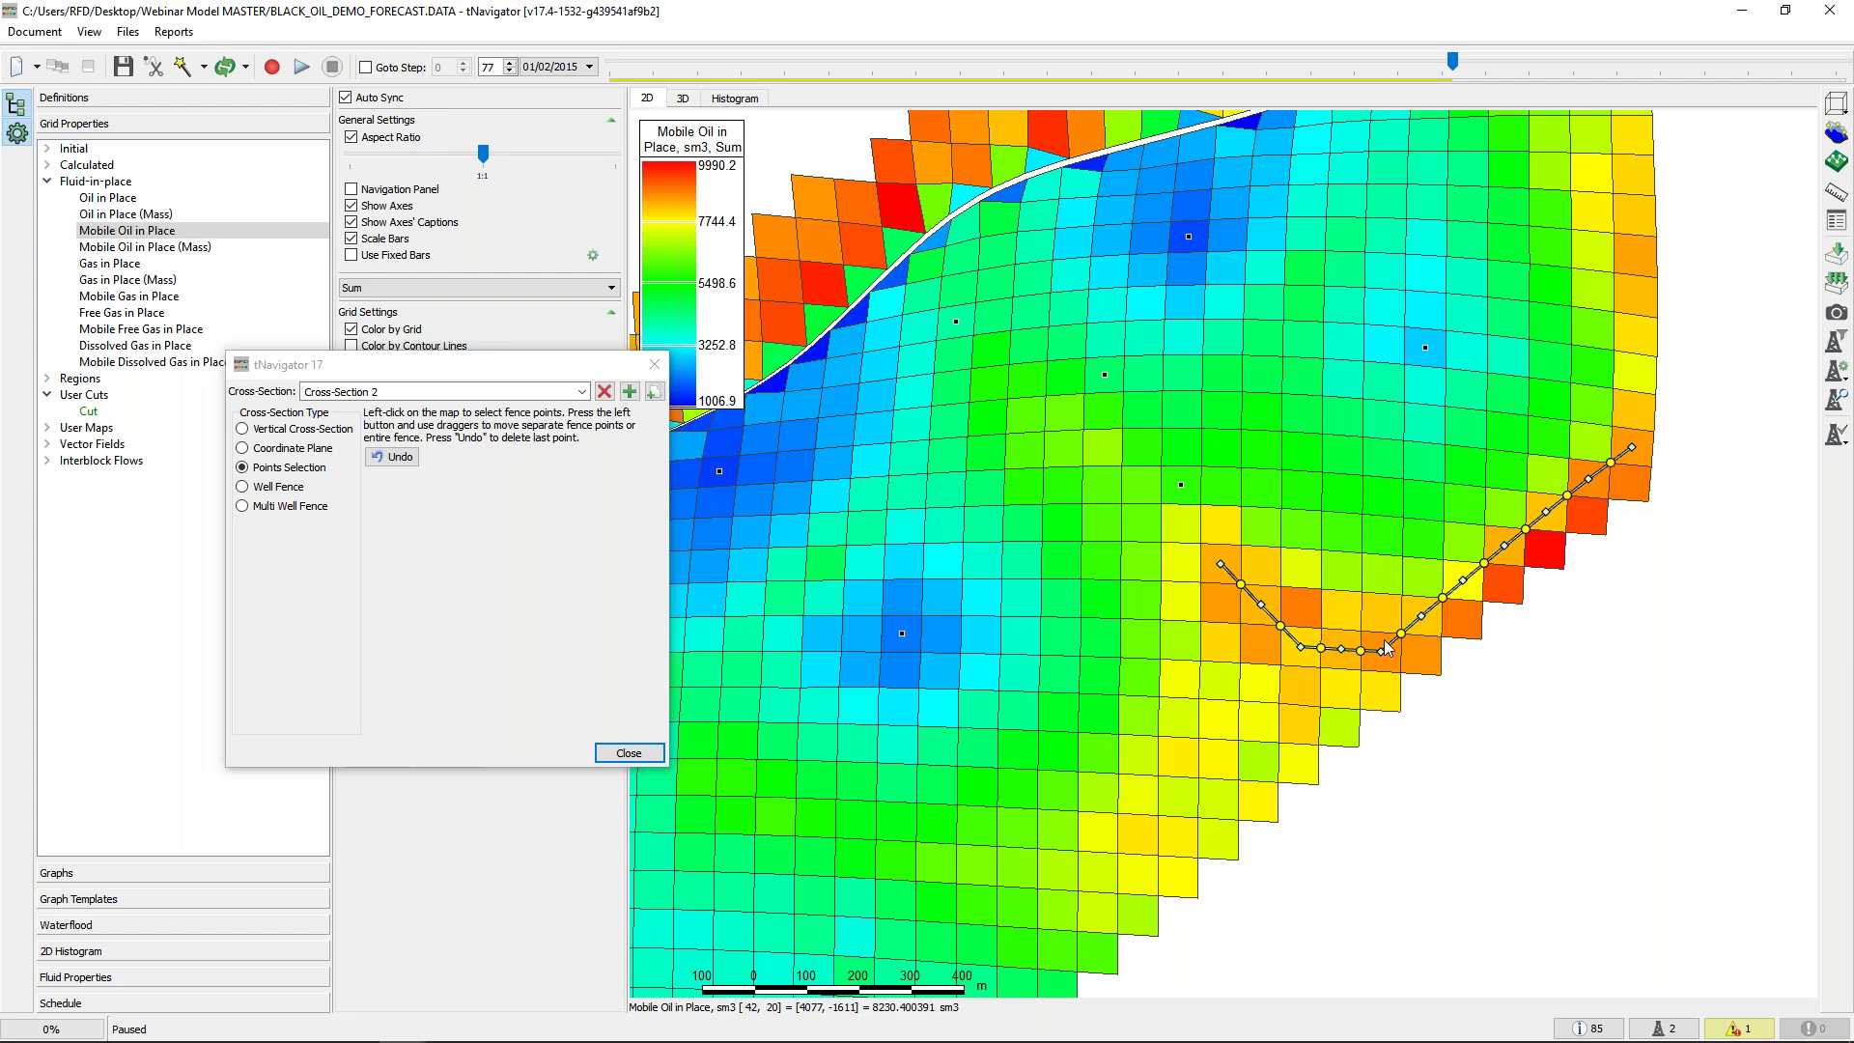
pyautogui.click(636, 756)
# Display the new points-based cross-section in the 2D view and turn off its fence lines
pyautogui.click(482, 286)
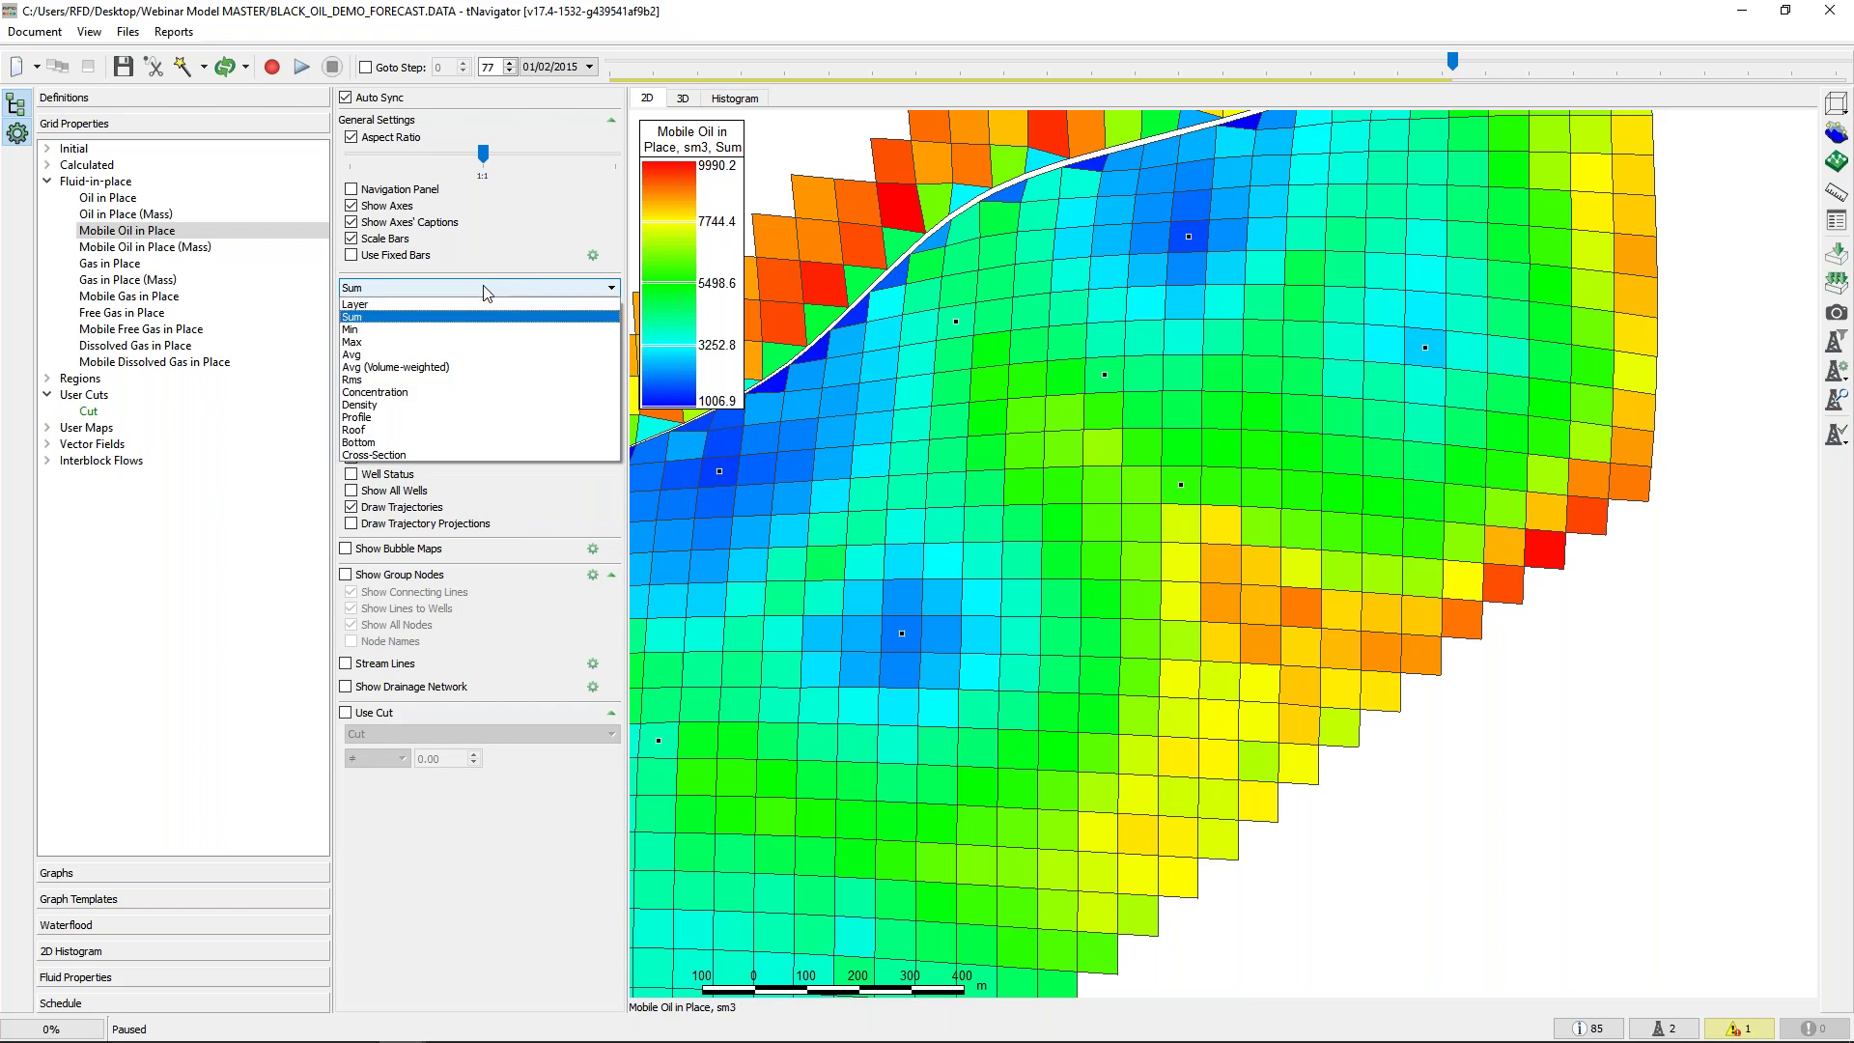
pyautogui.click(430, 454)
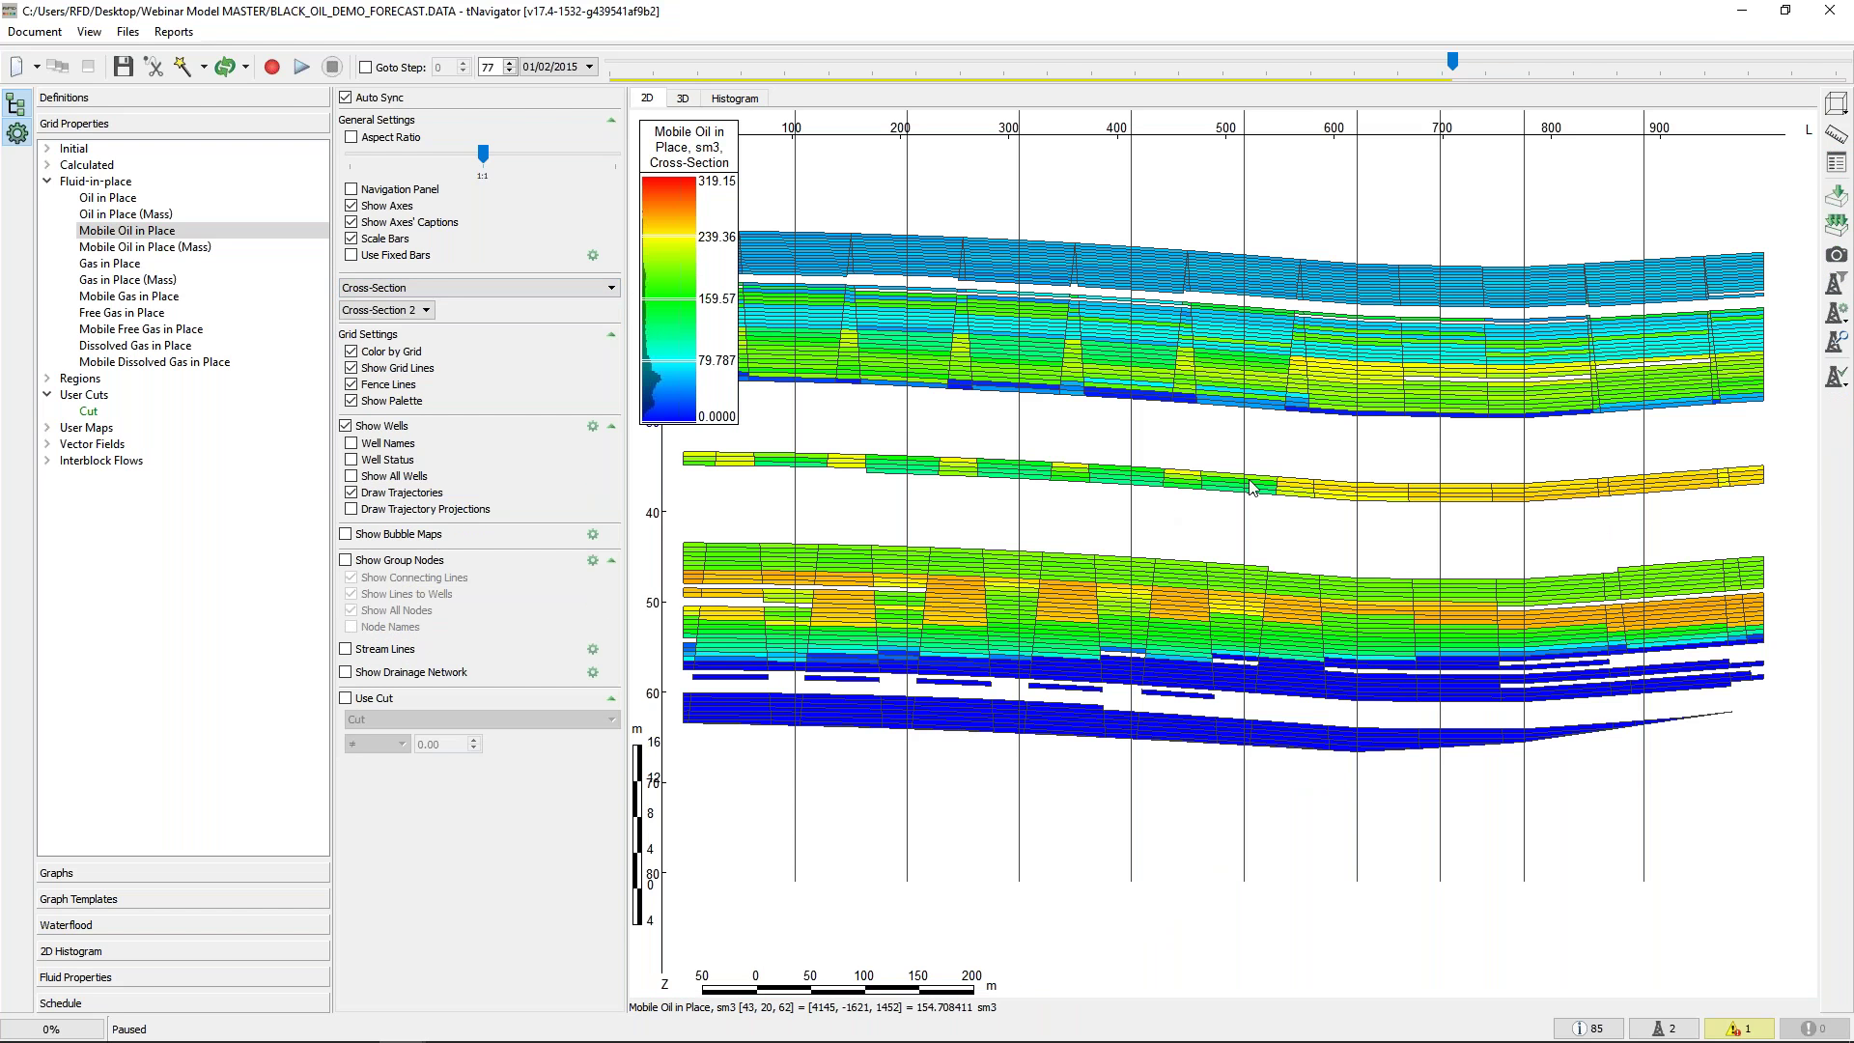
pyautogui.click(409, 389)
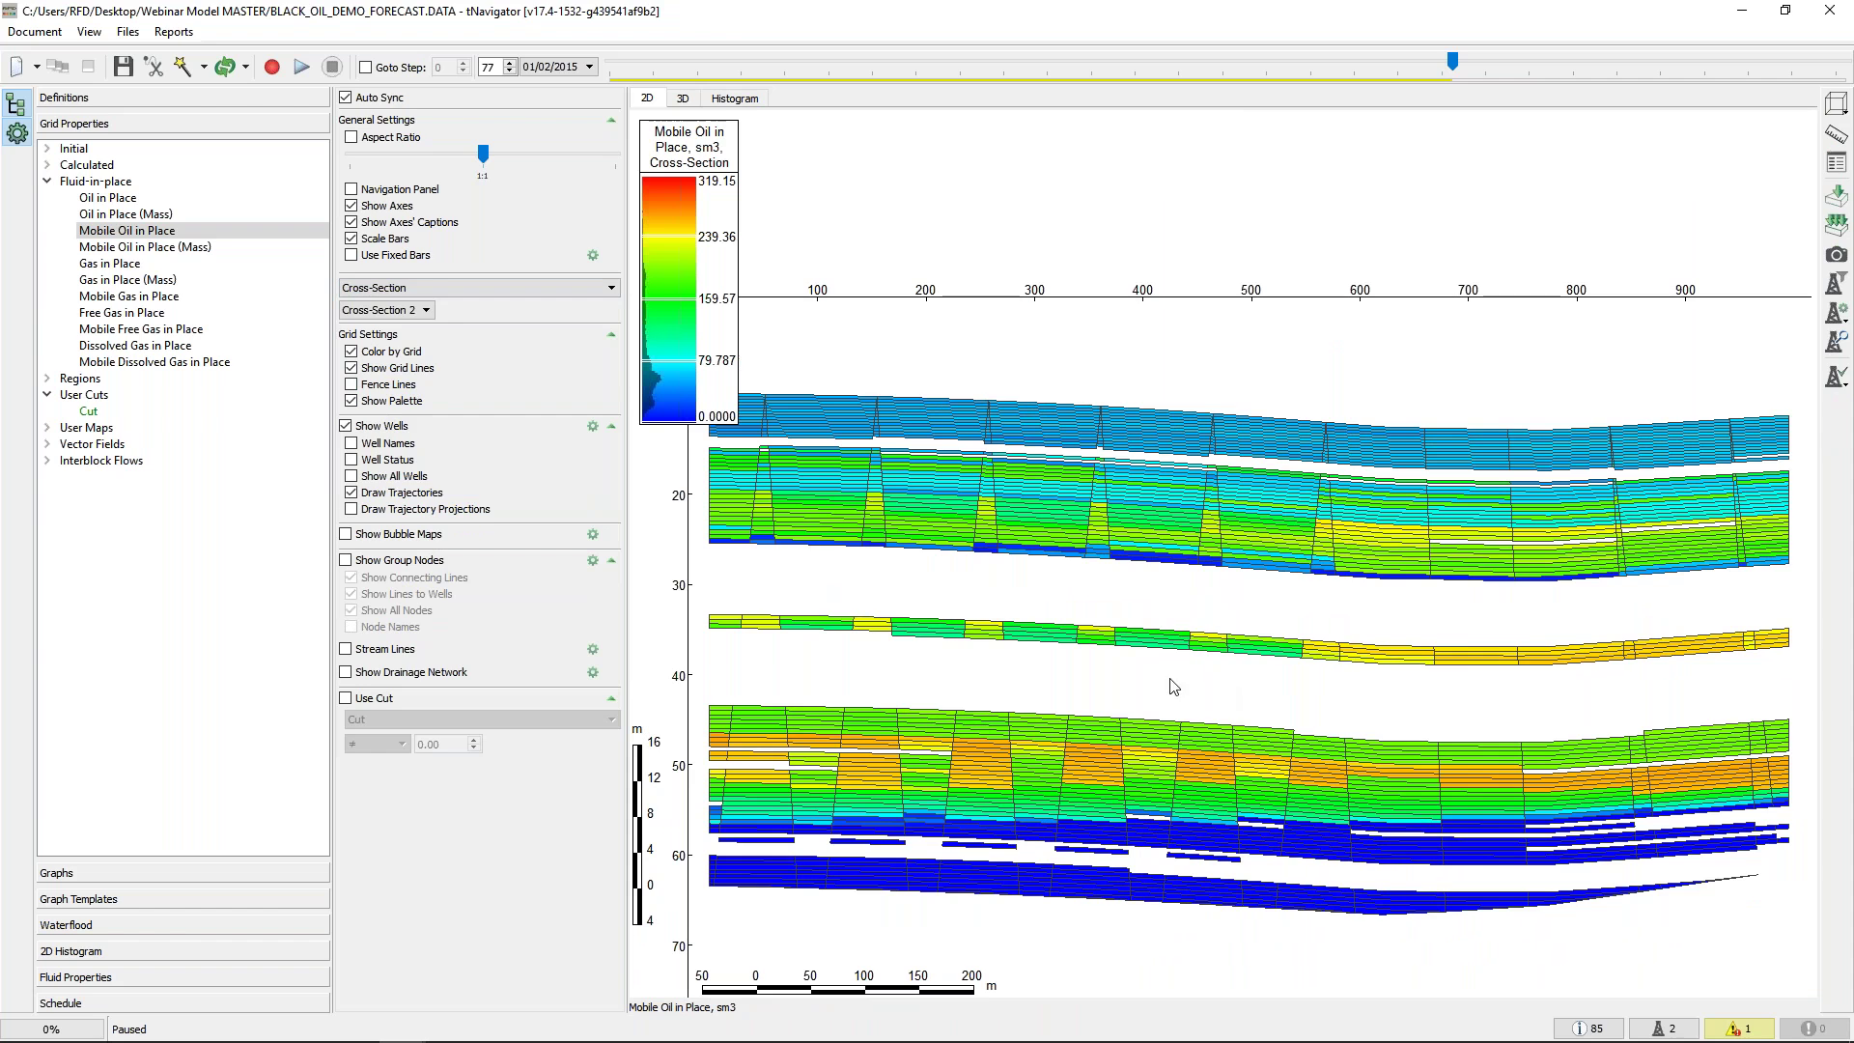
# Start adding a new well in block 48, 16, 88, within the orange high-oil layer near the start of the cross-section
pyautogui.moveTo(1188, 651); pyautogui.dragTo(1194, 600)
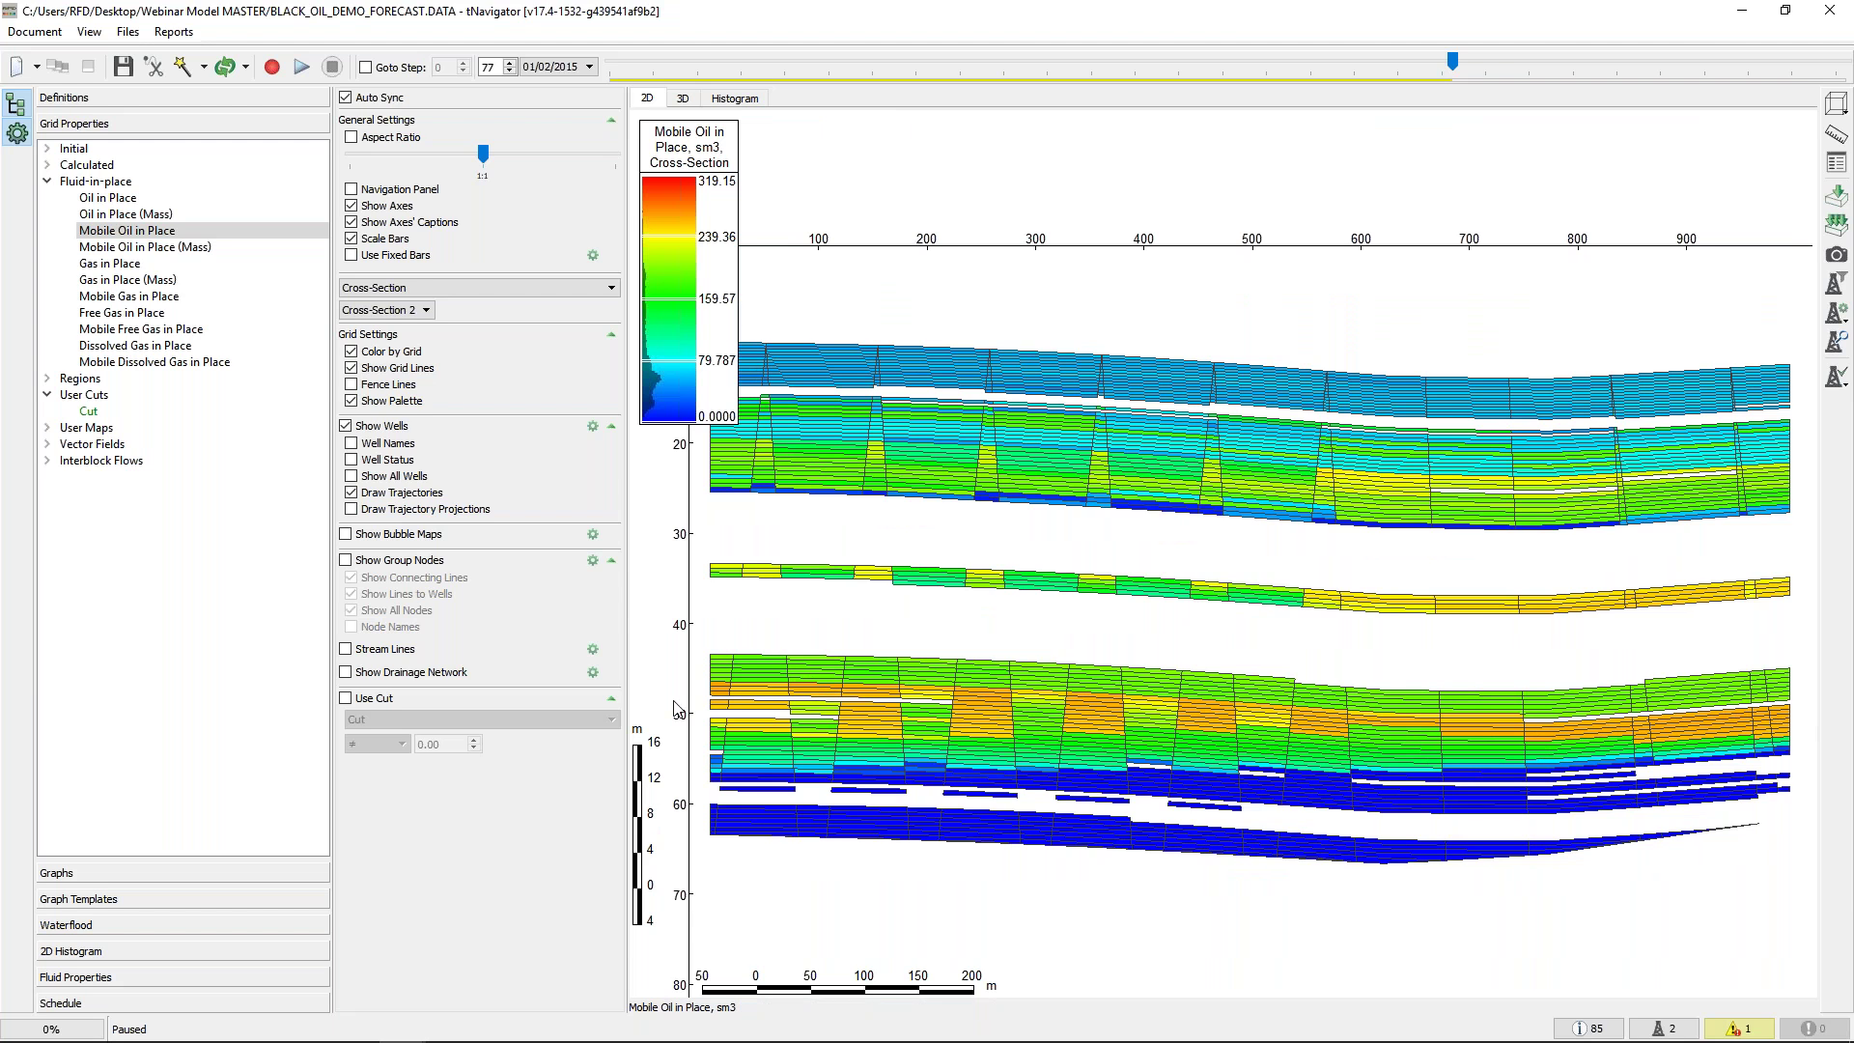
pyautogui.scroll(3, 744, 676)
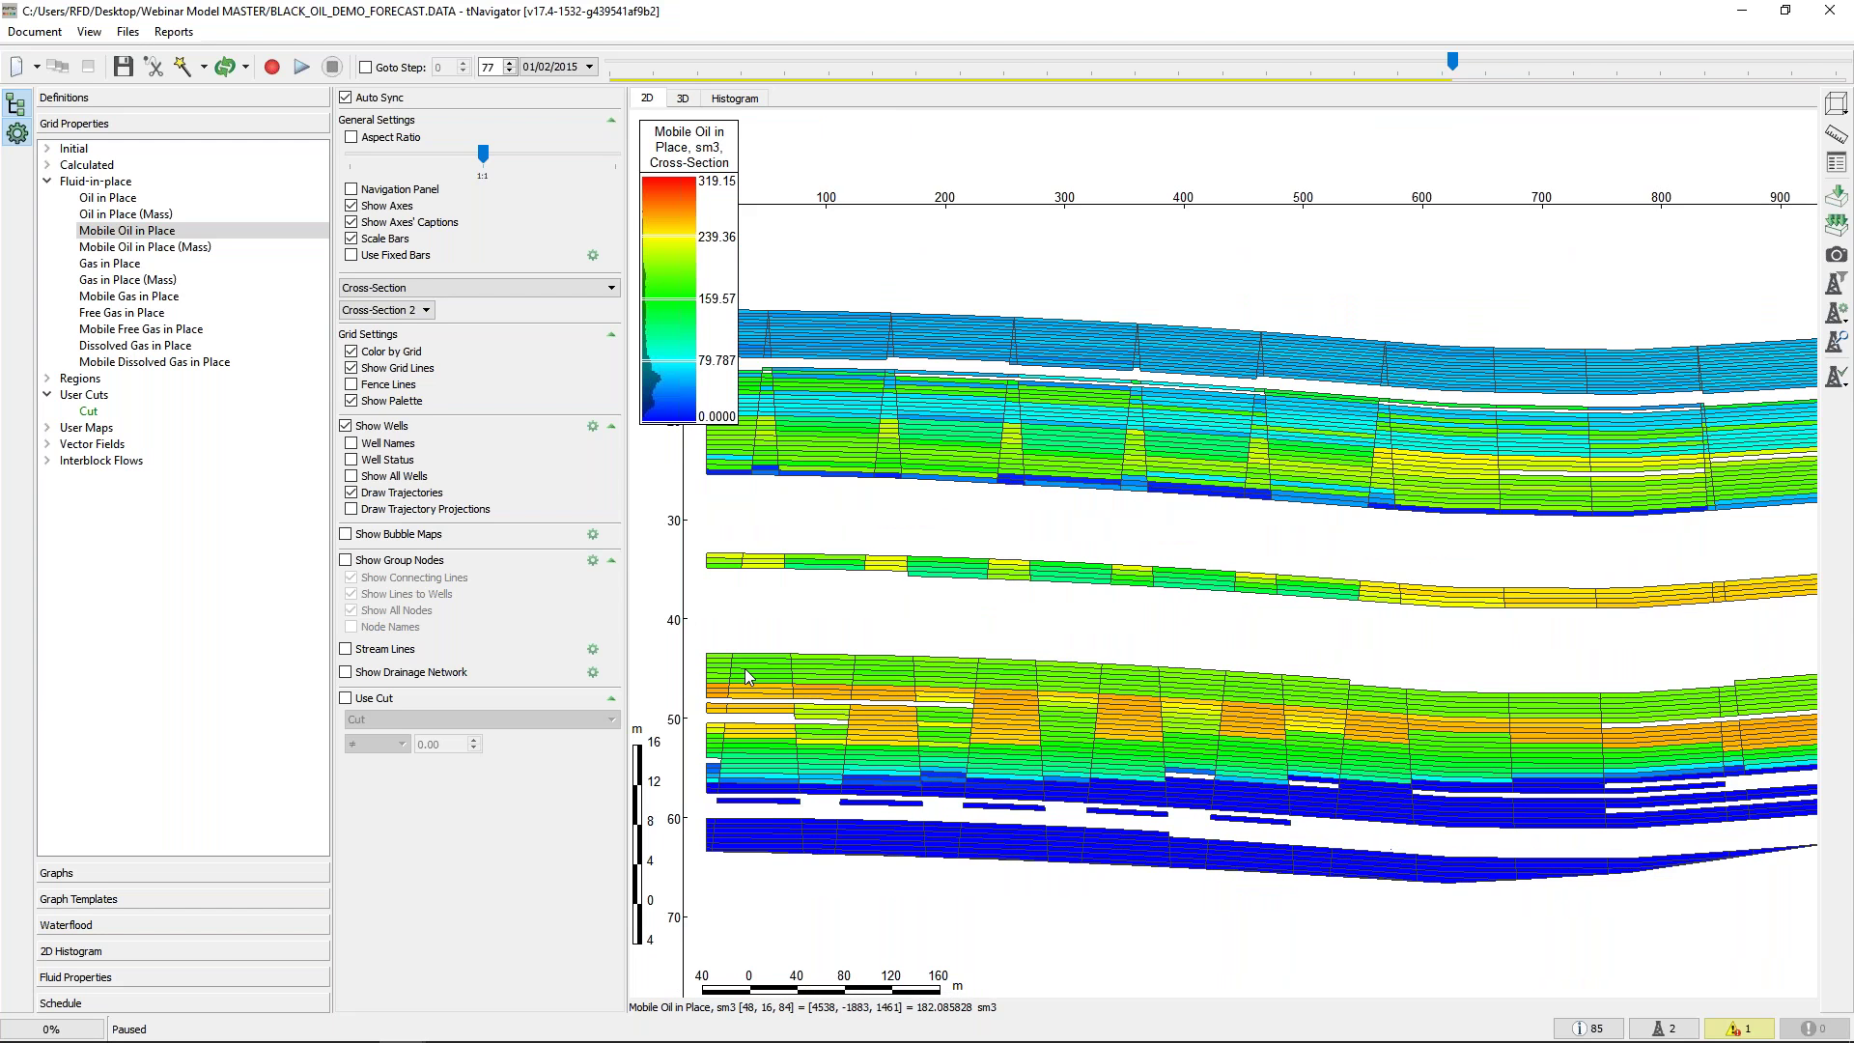
pyautogui.scroll(-4, 1054, 717)
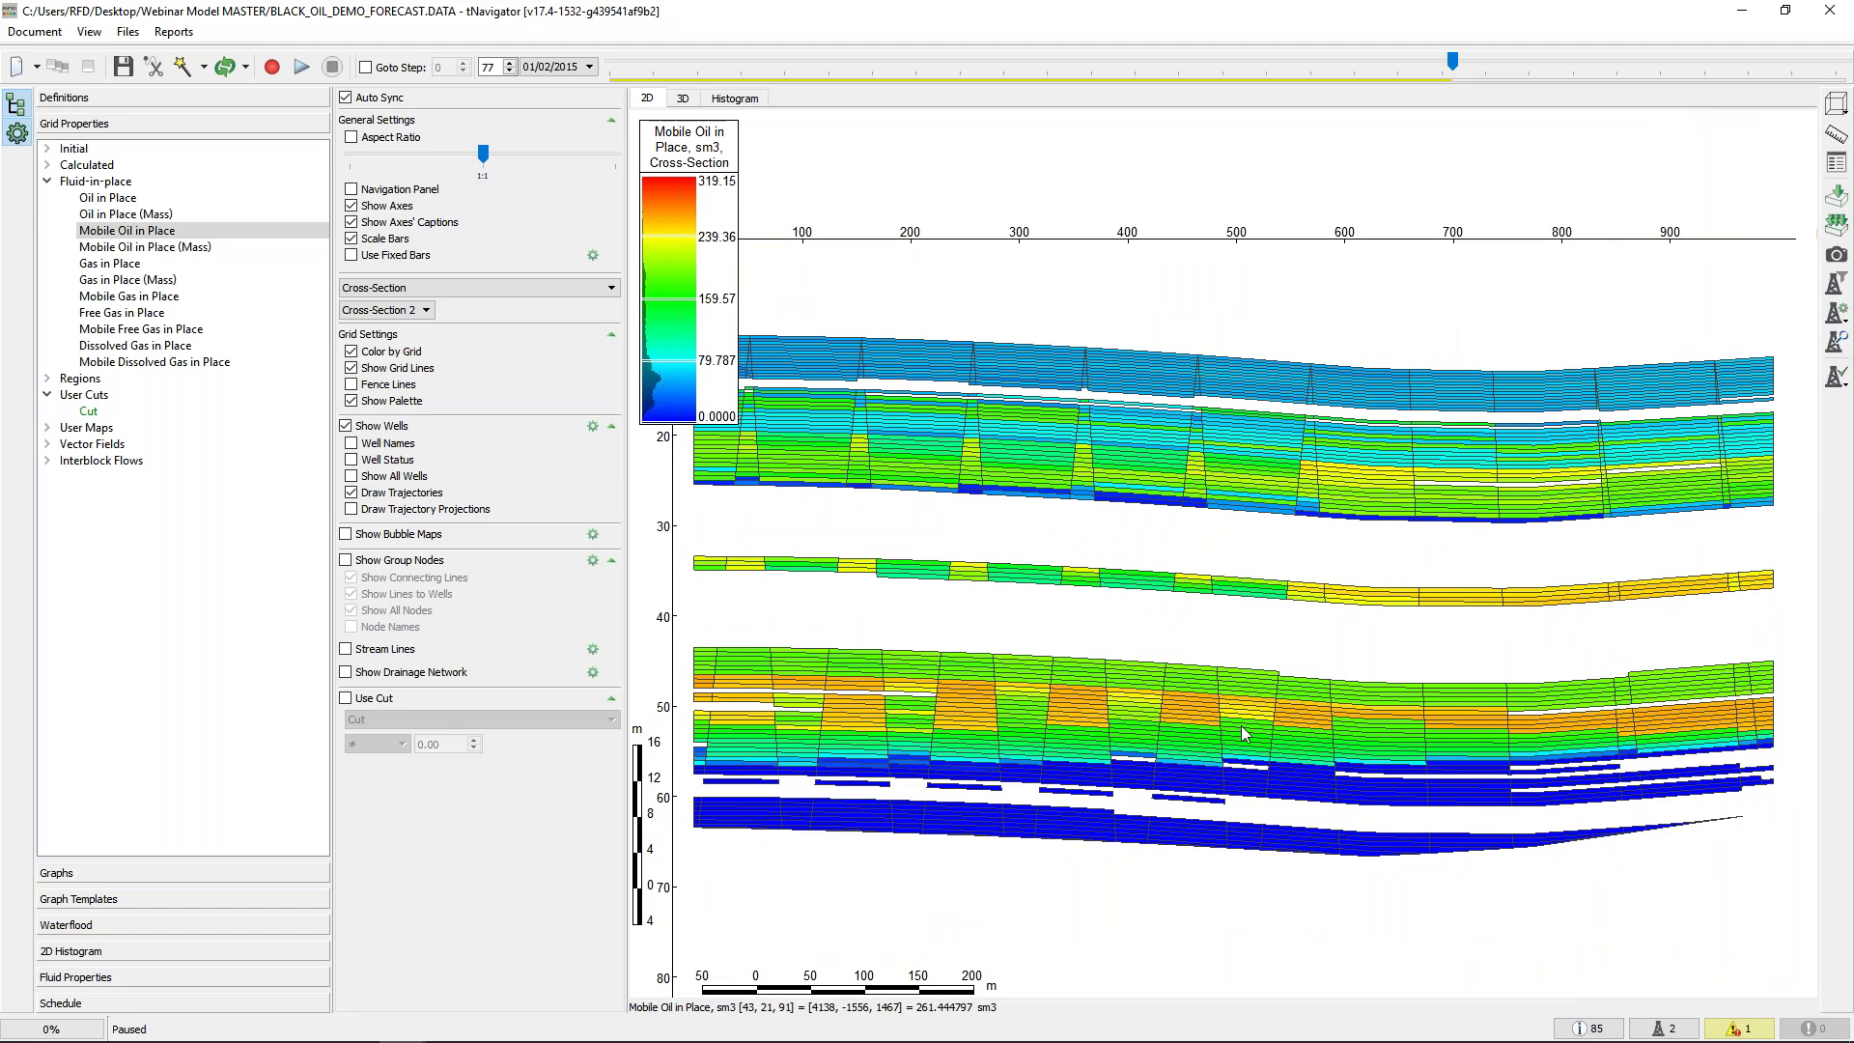
pyautogui.scroll(4, 715, 645)
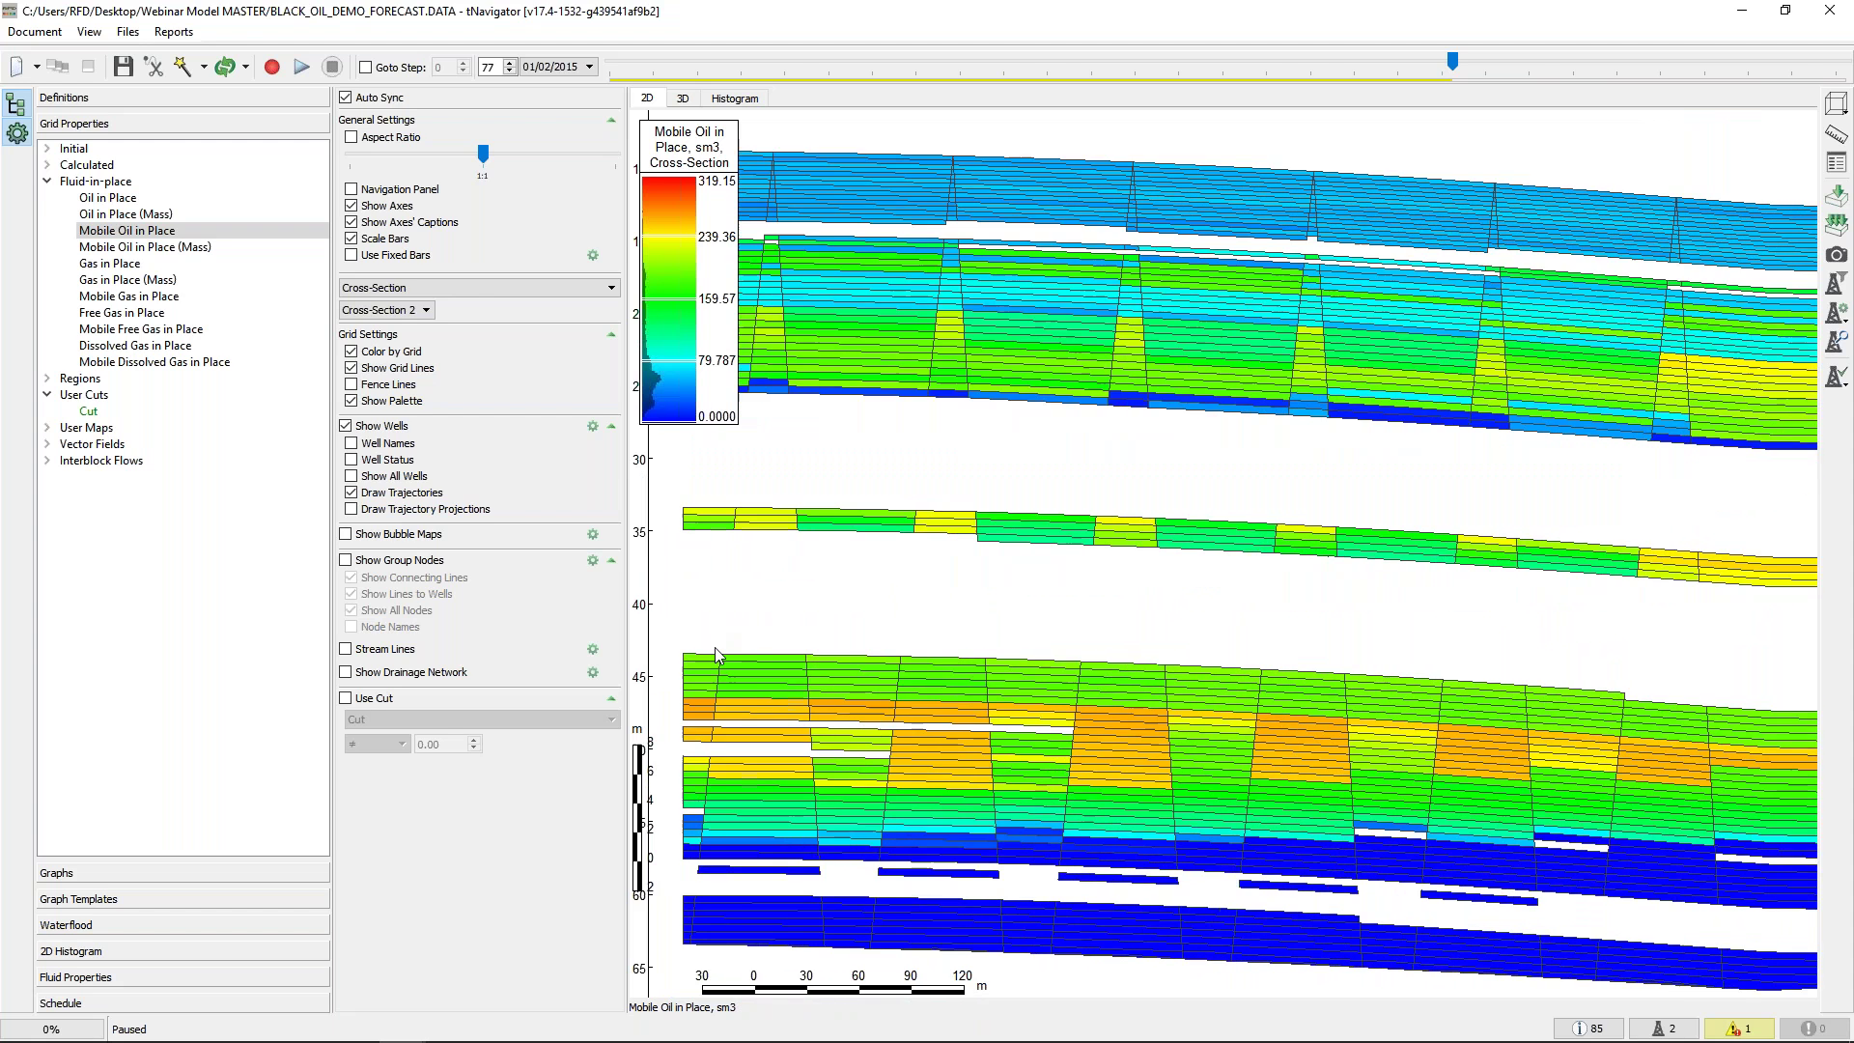
pyautogui.scroll(3, 735, 743)
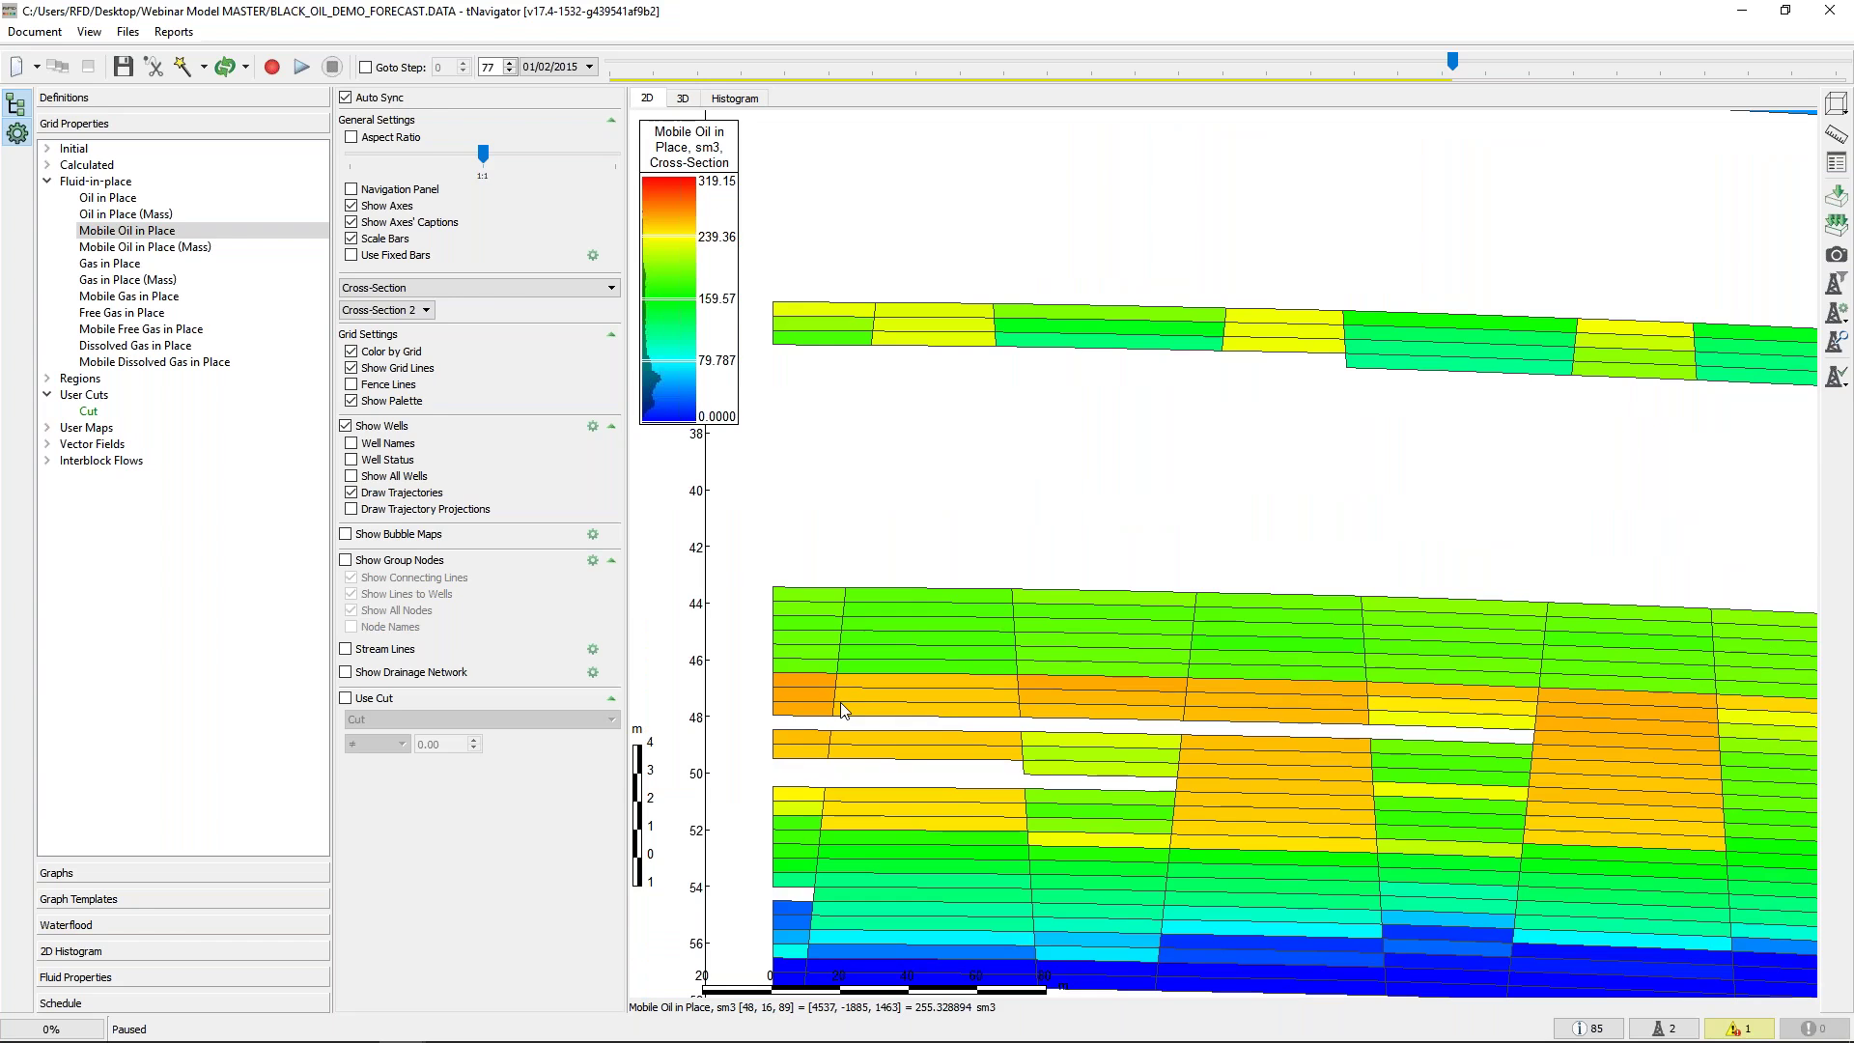
pyautogui.rightClick(905, 681)
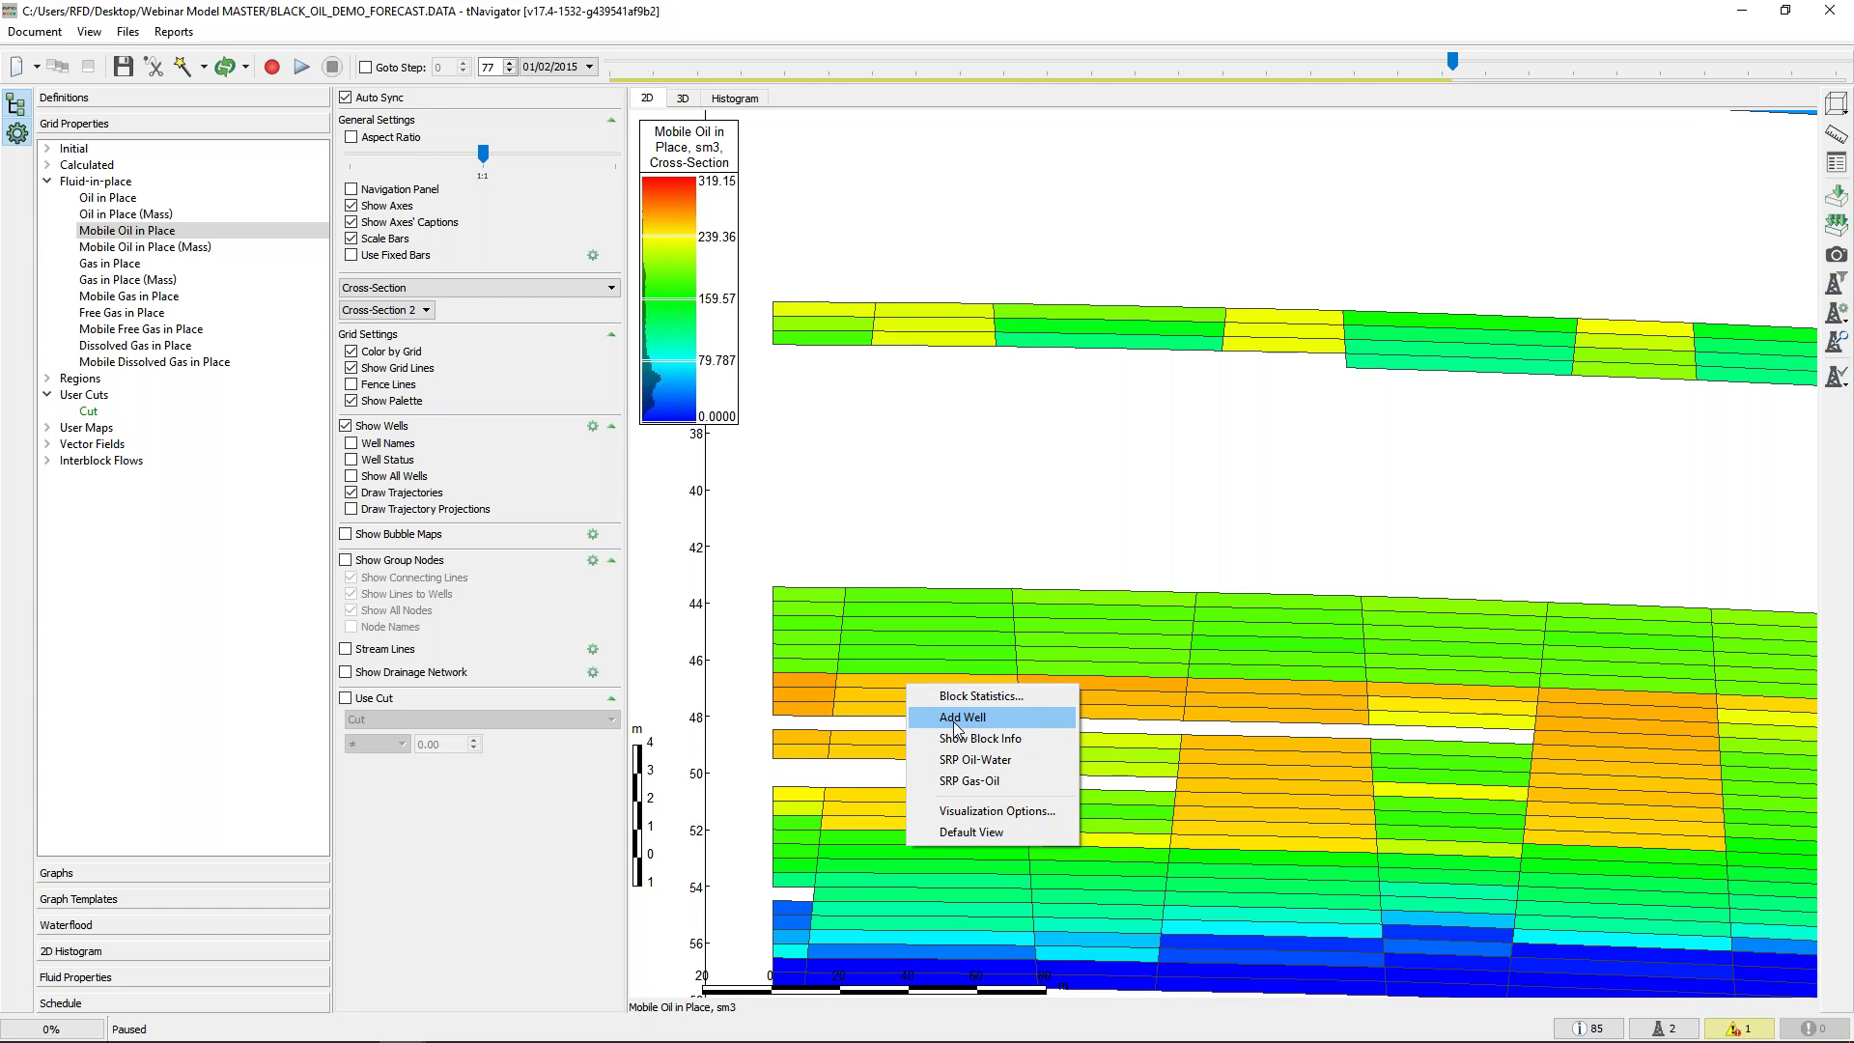
pyautogui.click(897, 696)
pyautogui.rightClick(895, 693)
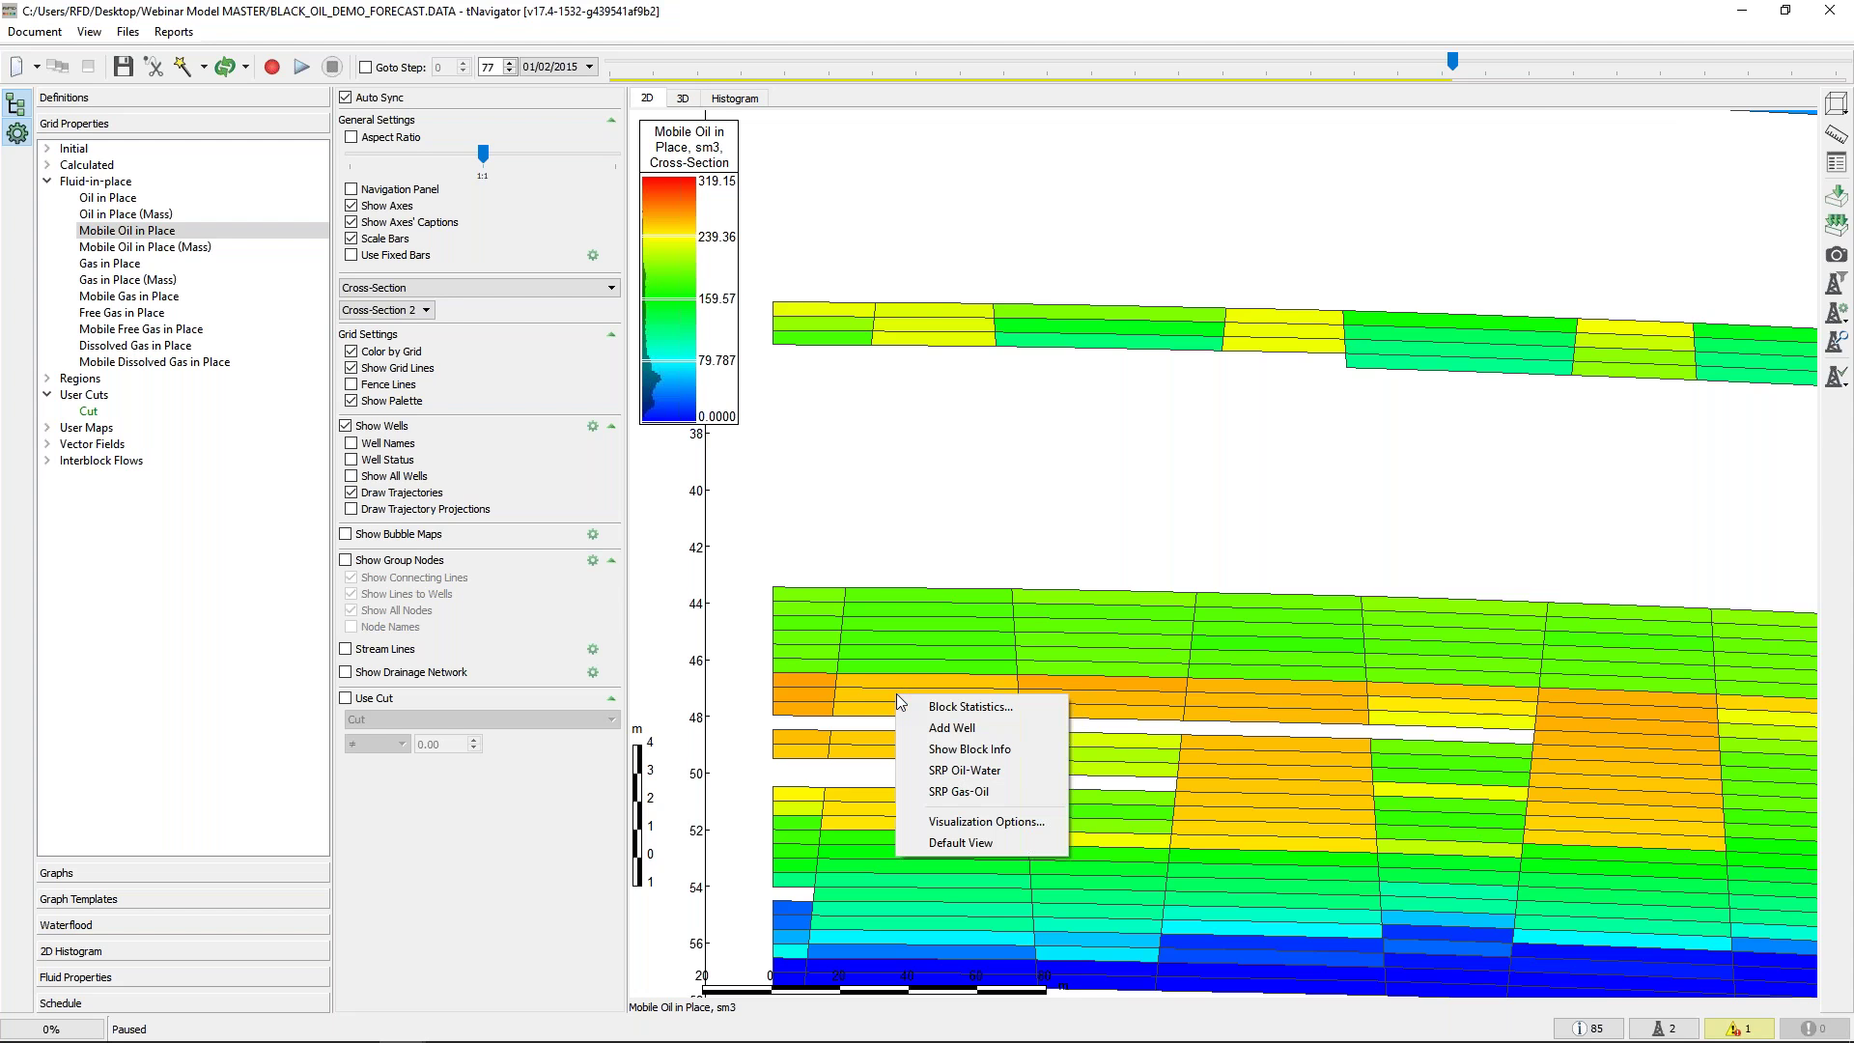
pyautogui.click(971, 732)
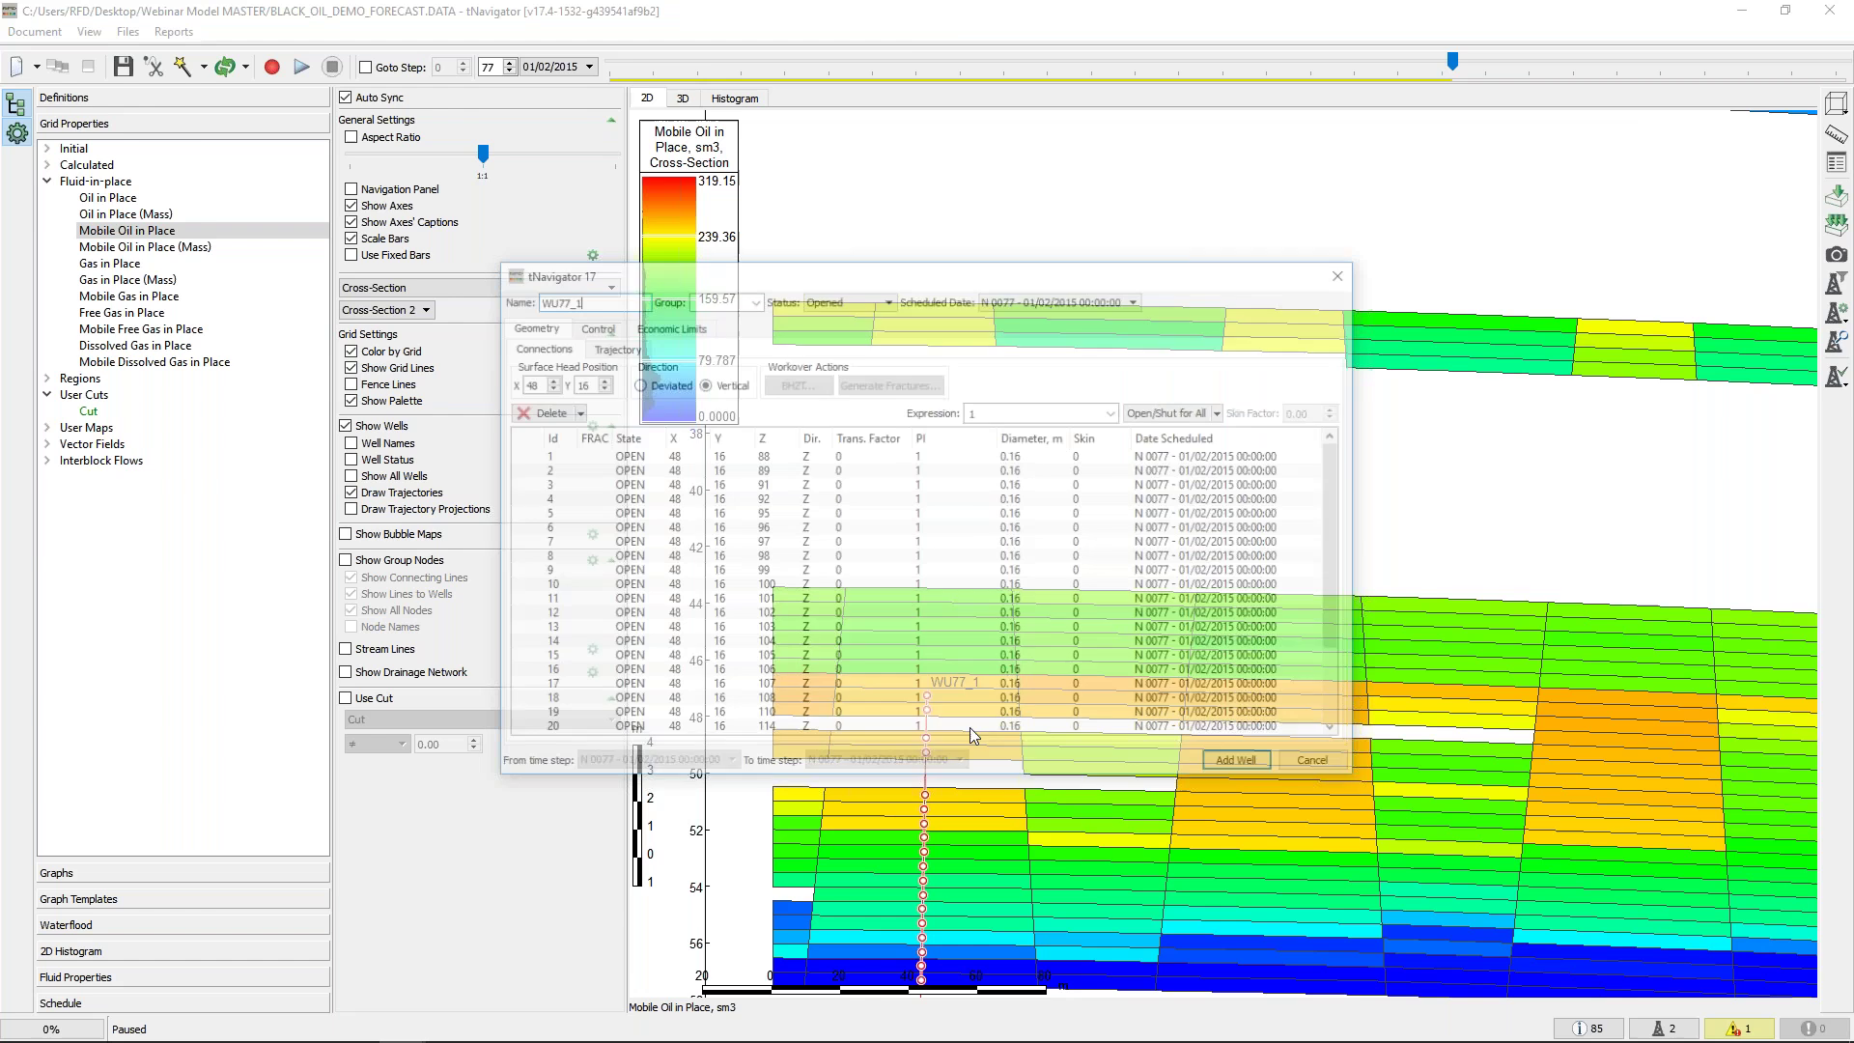
# Review the new well's control and economic limits settings, keeping the cross-section in view beside the well settings
pyautogui.moveTo(1147, 274); pyautogui.dragTo(701, 57)
pyautogui.moveTo(1086, 867); pyautogui.dragTo(1059, 909)
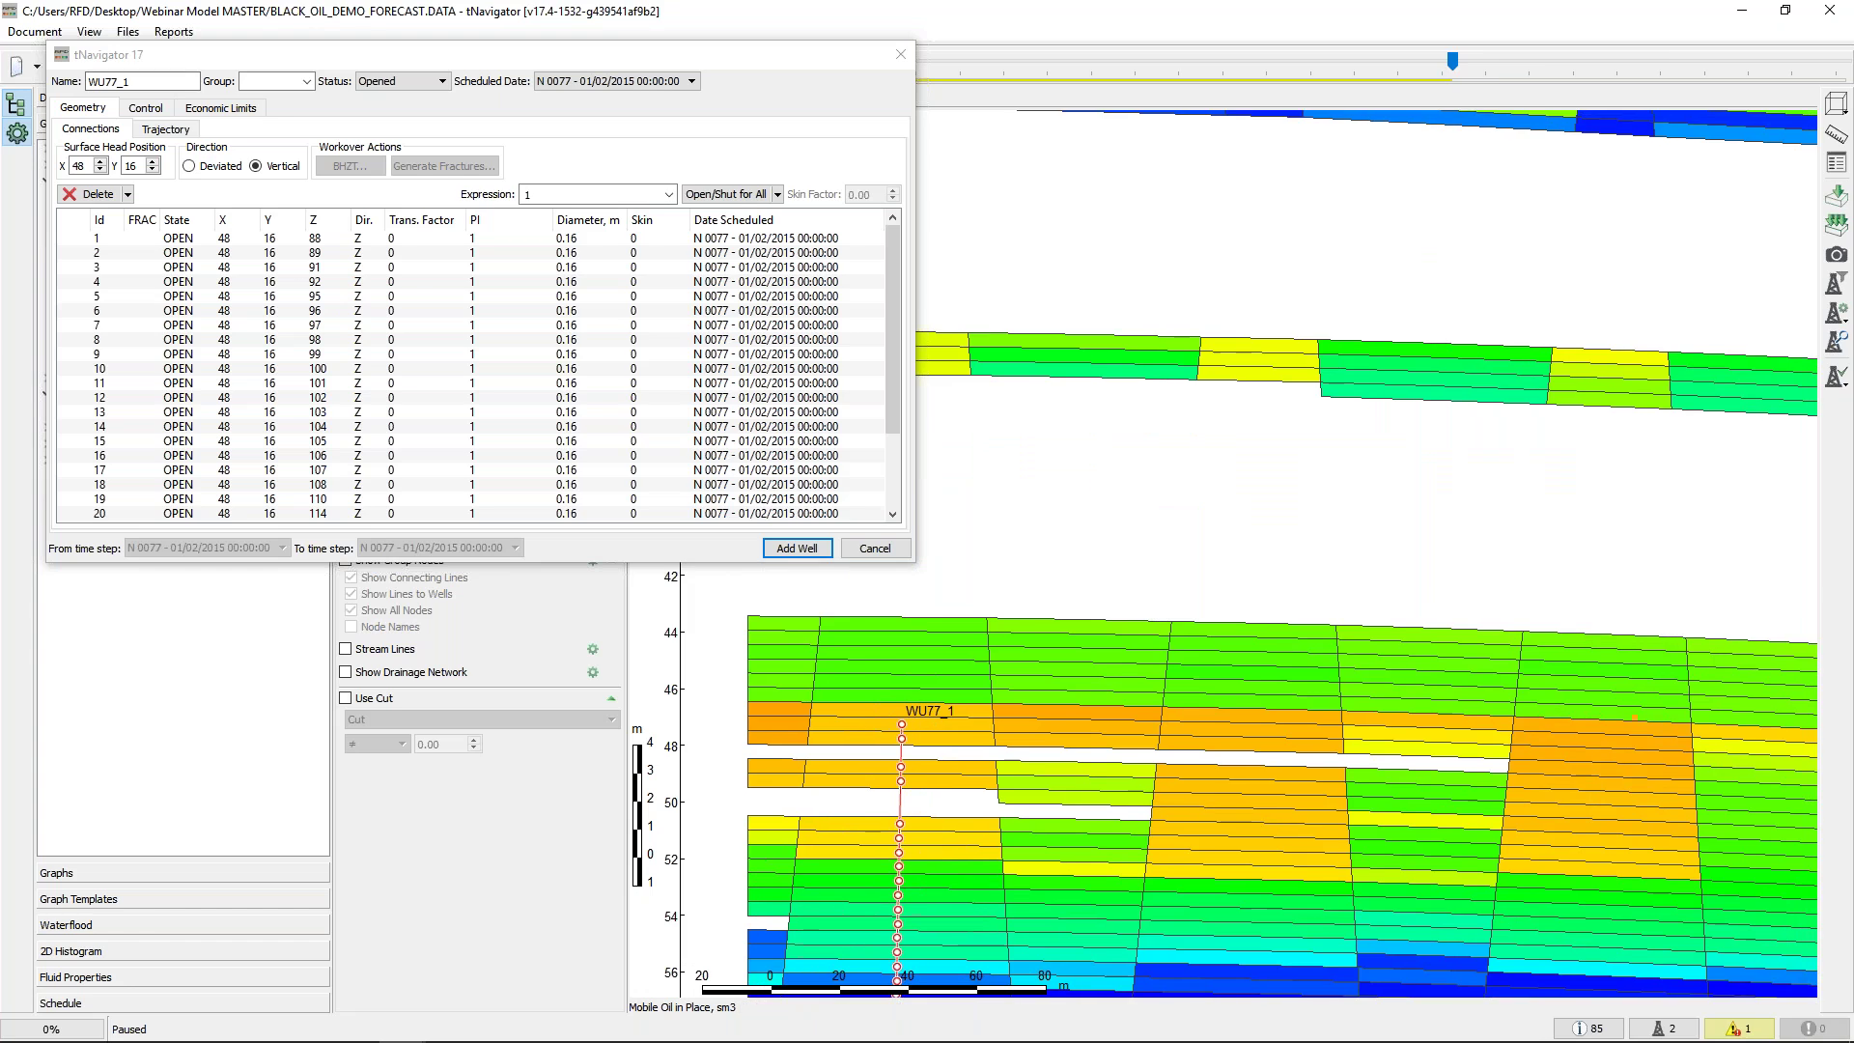
pyautogui.click(146, 107)
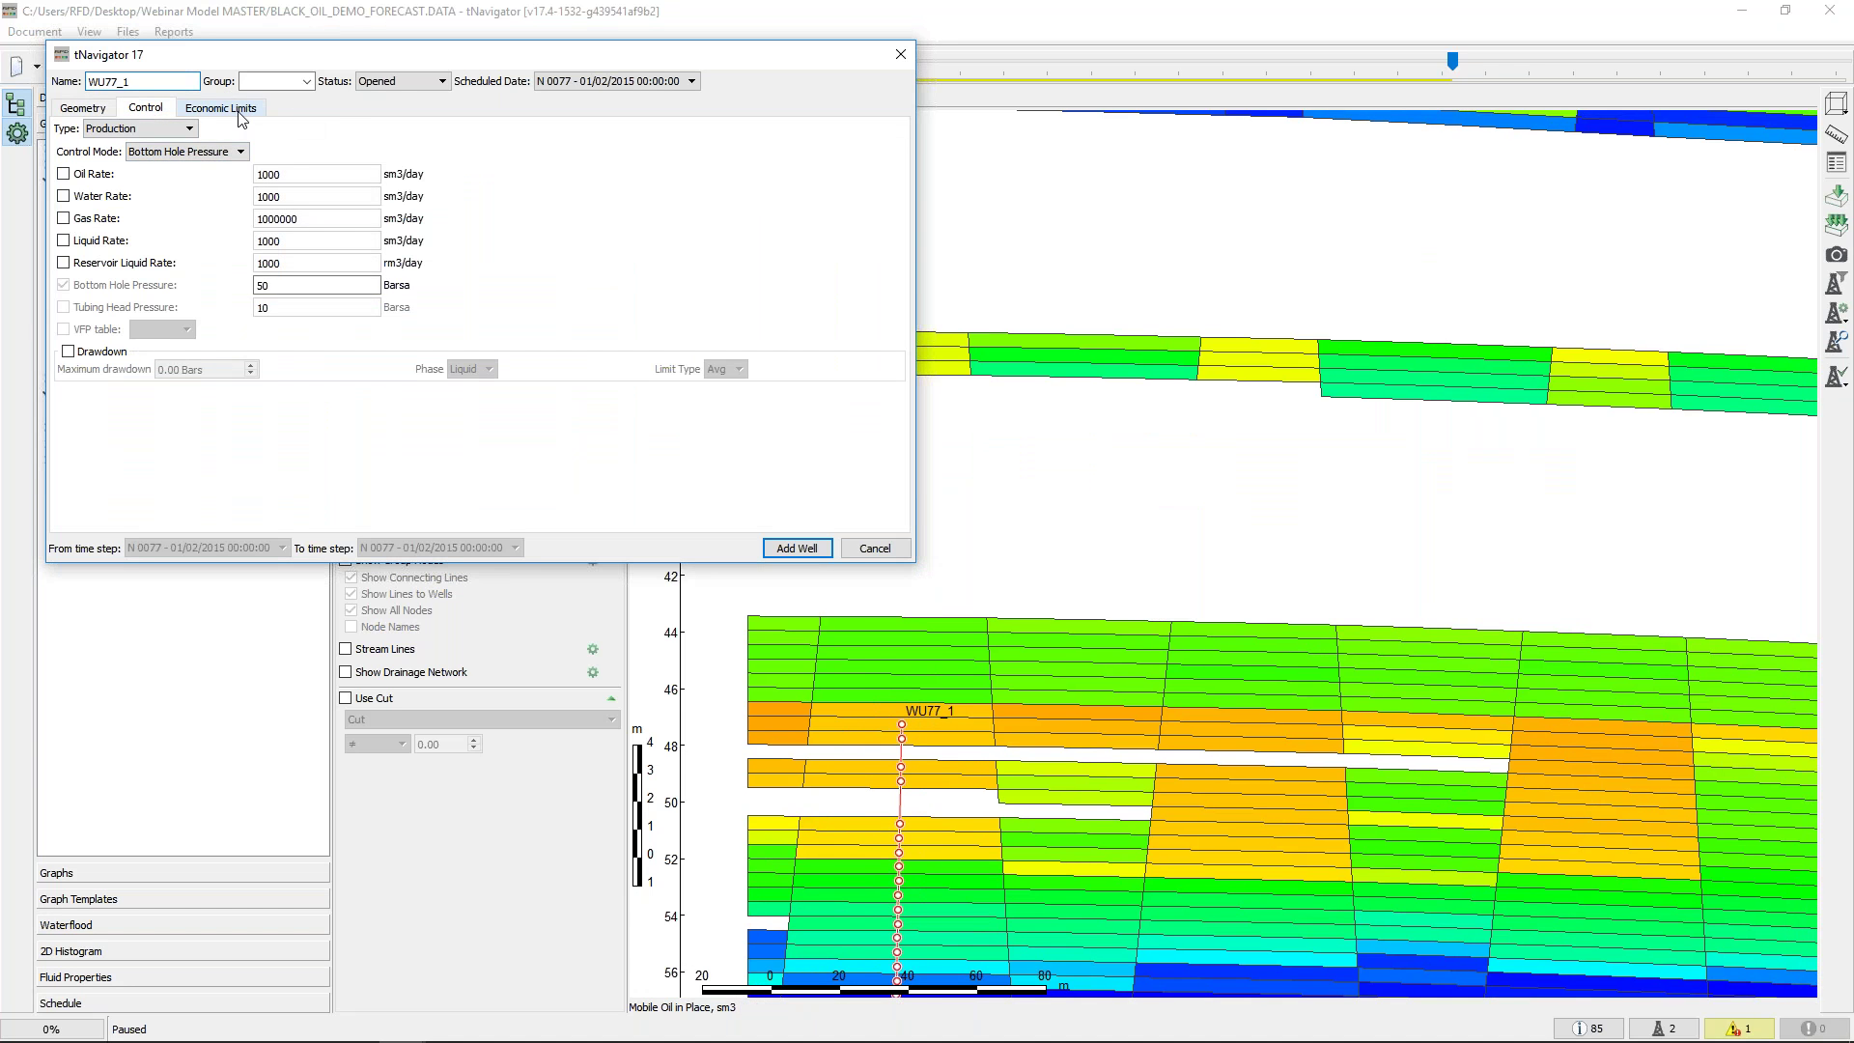
pyautogui.click(220, 108)
pyautogui.click(79, 108)
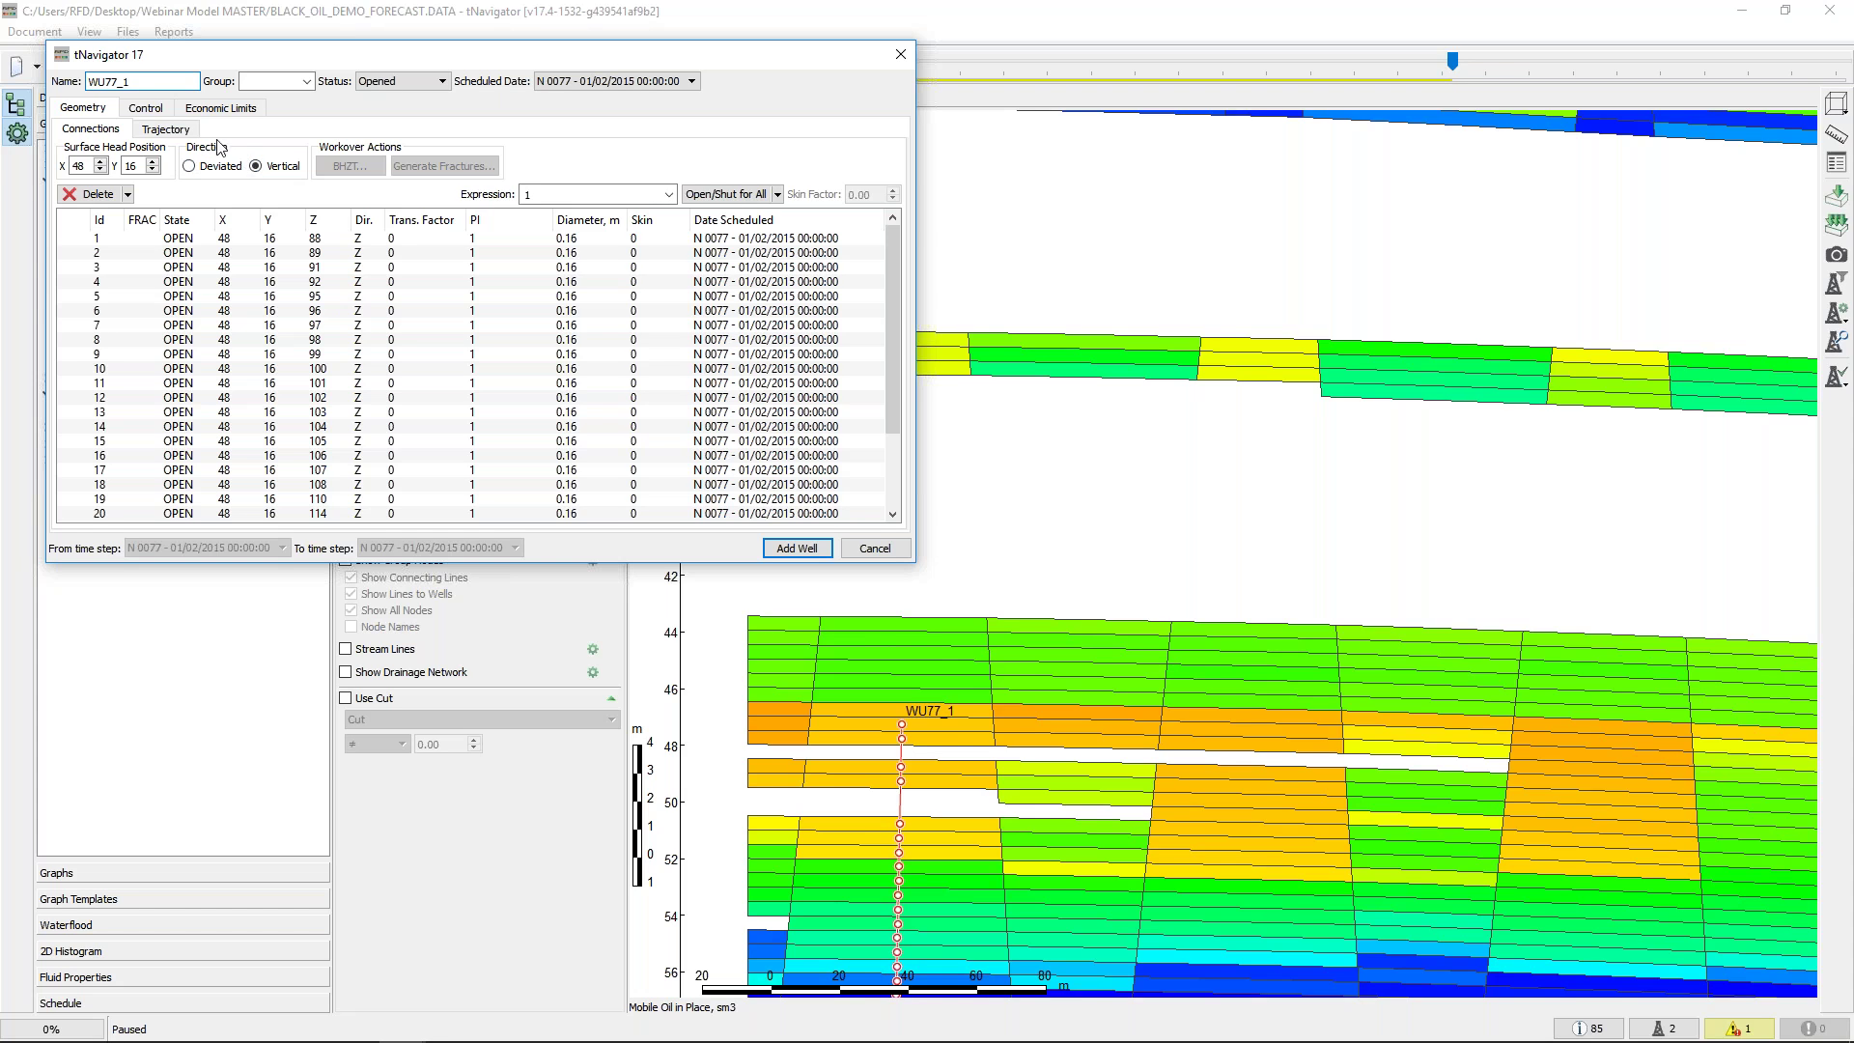
# Make the well deviated and extend its connections through the orange high-oil blocks of layer 88, from block 48, 16 to 43, 21
pyautogui.click(190, 167)
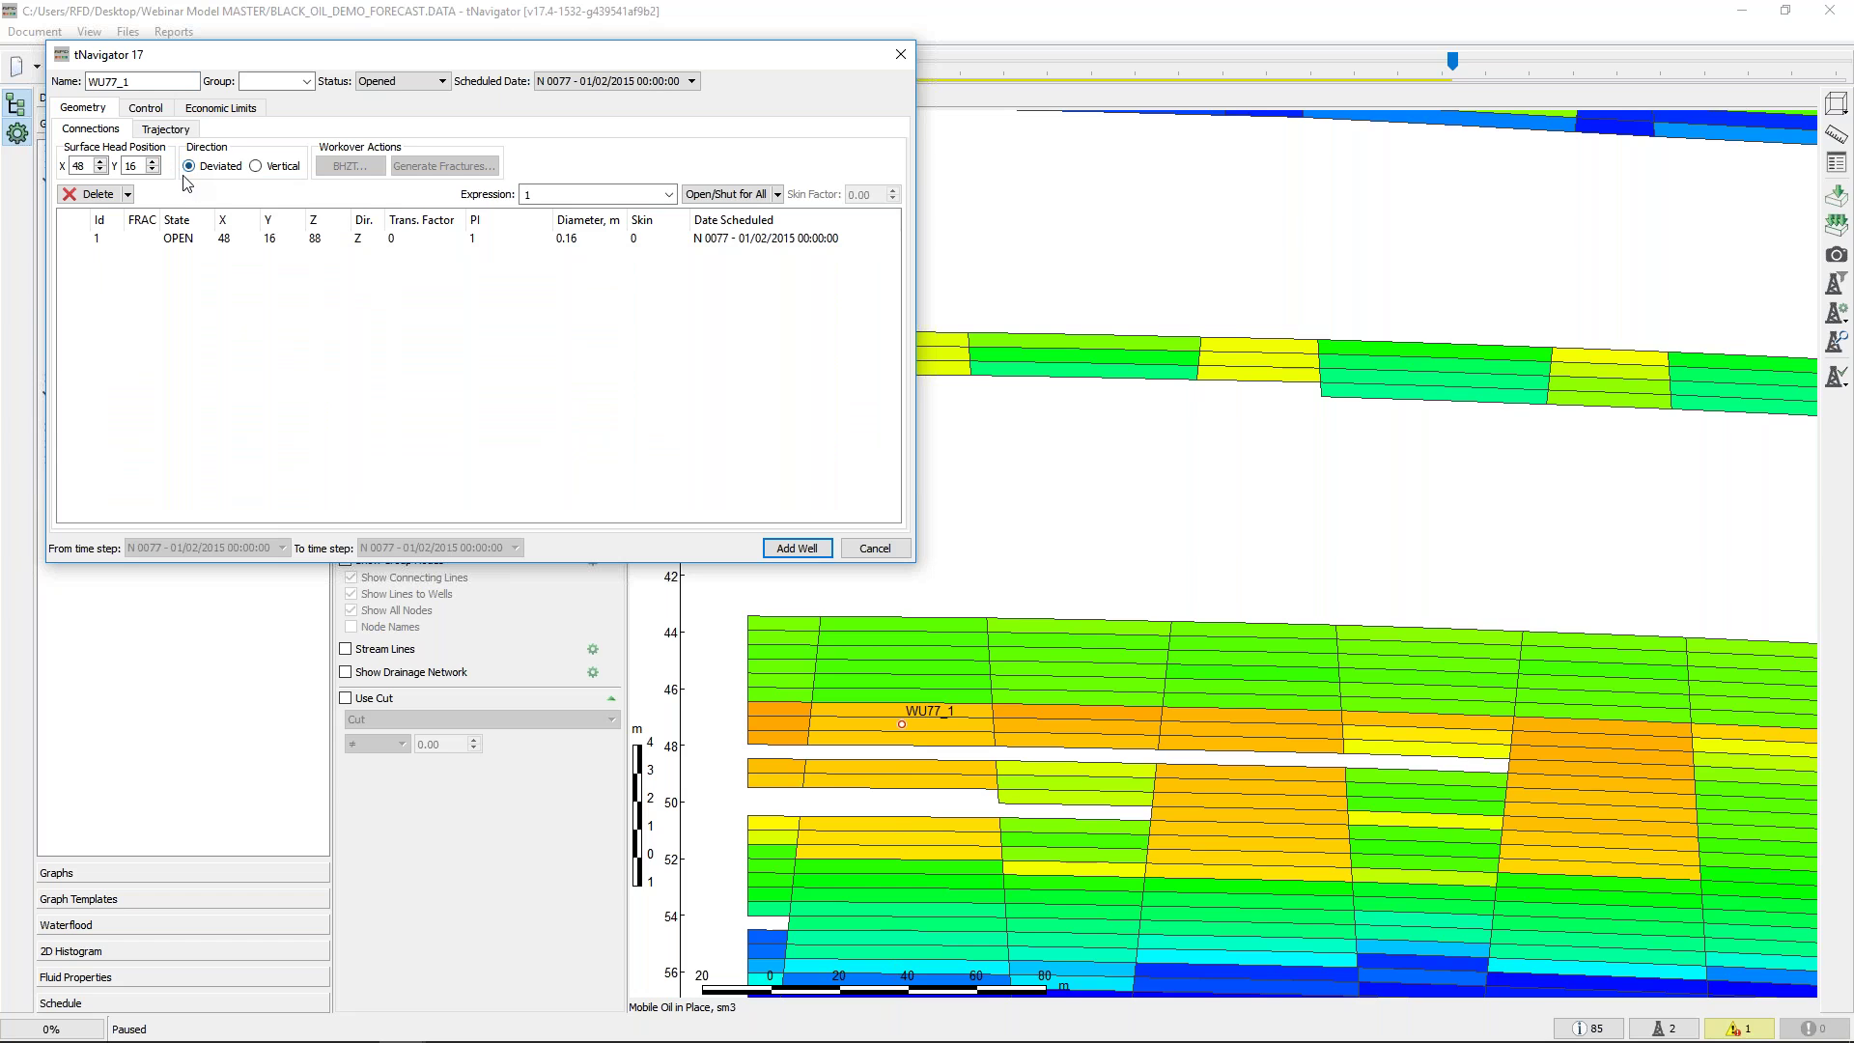
pyautogui.click(1068, 724)
pyautogui.click(1245, 729)
pyautogui.click(1431, 738)
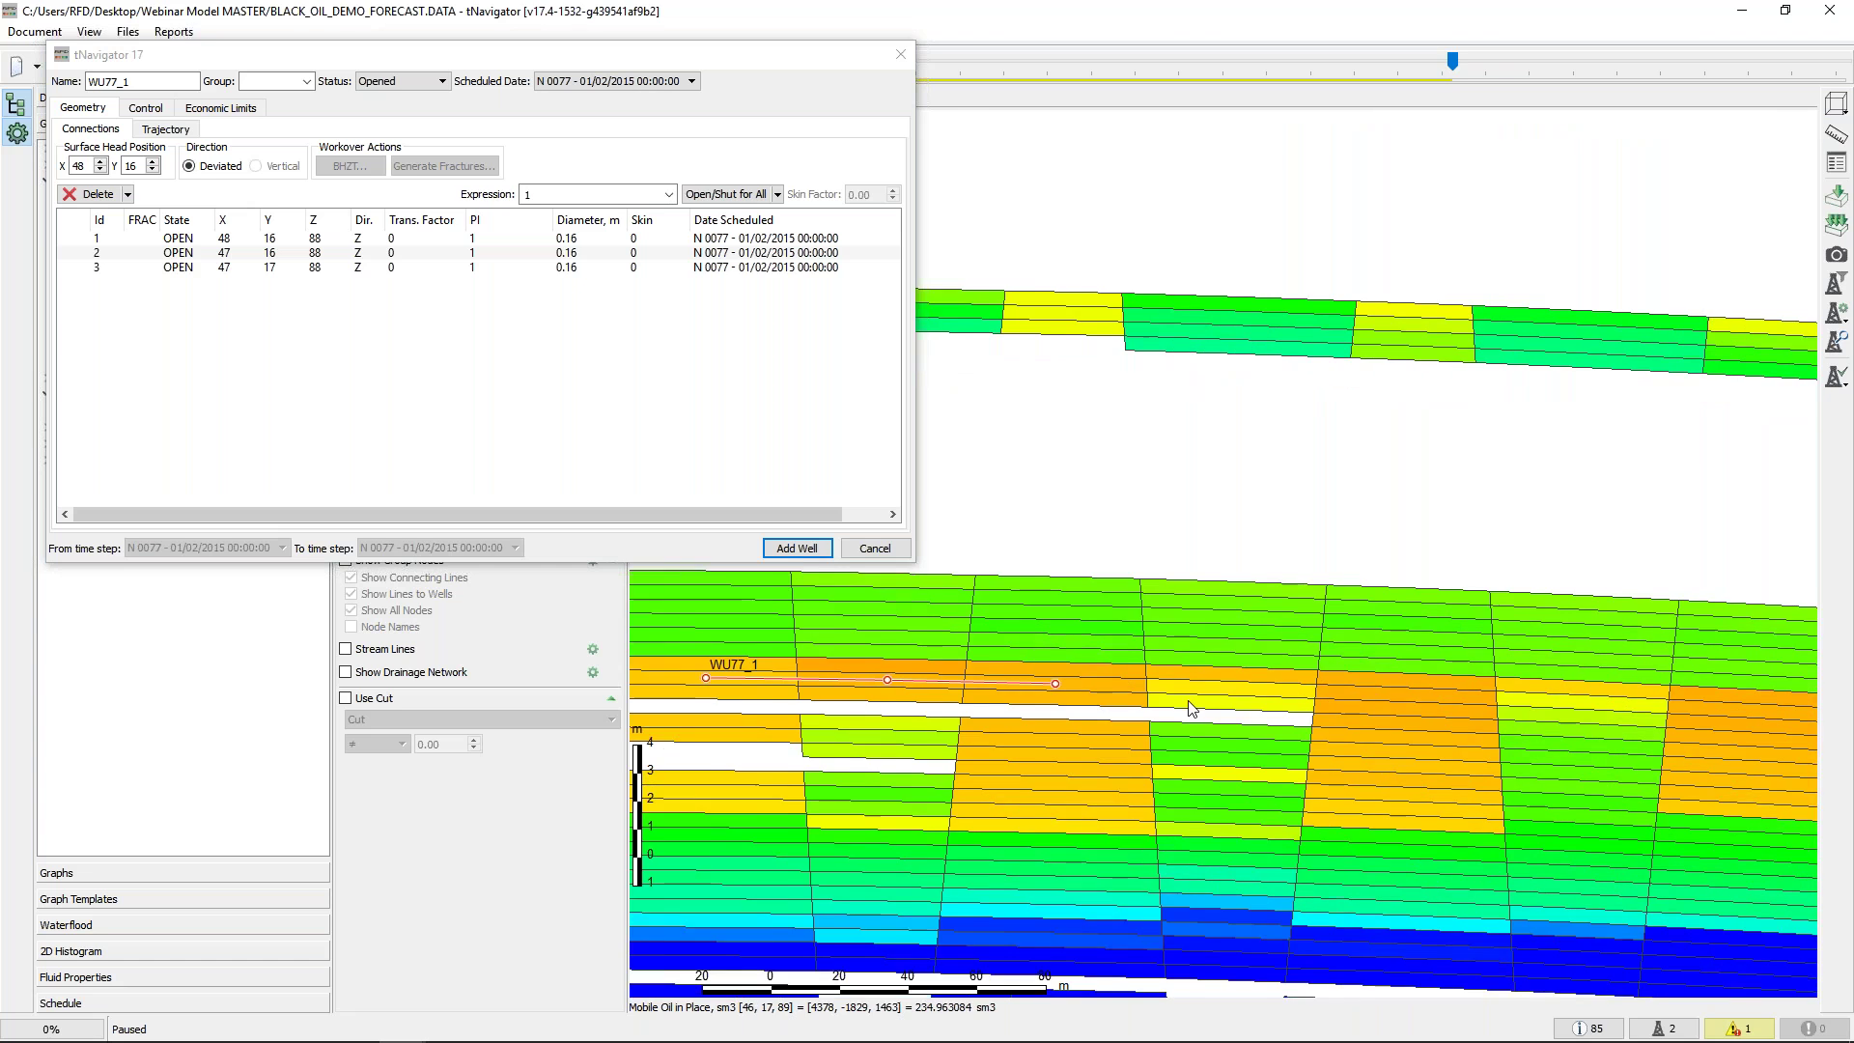
pyautogui.click(1353, 693)
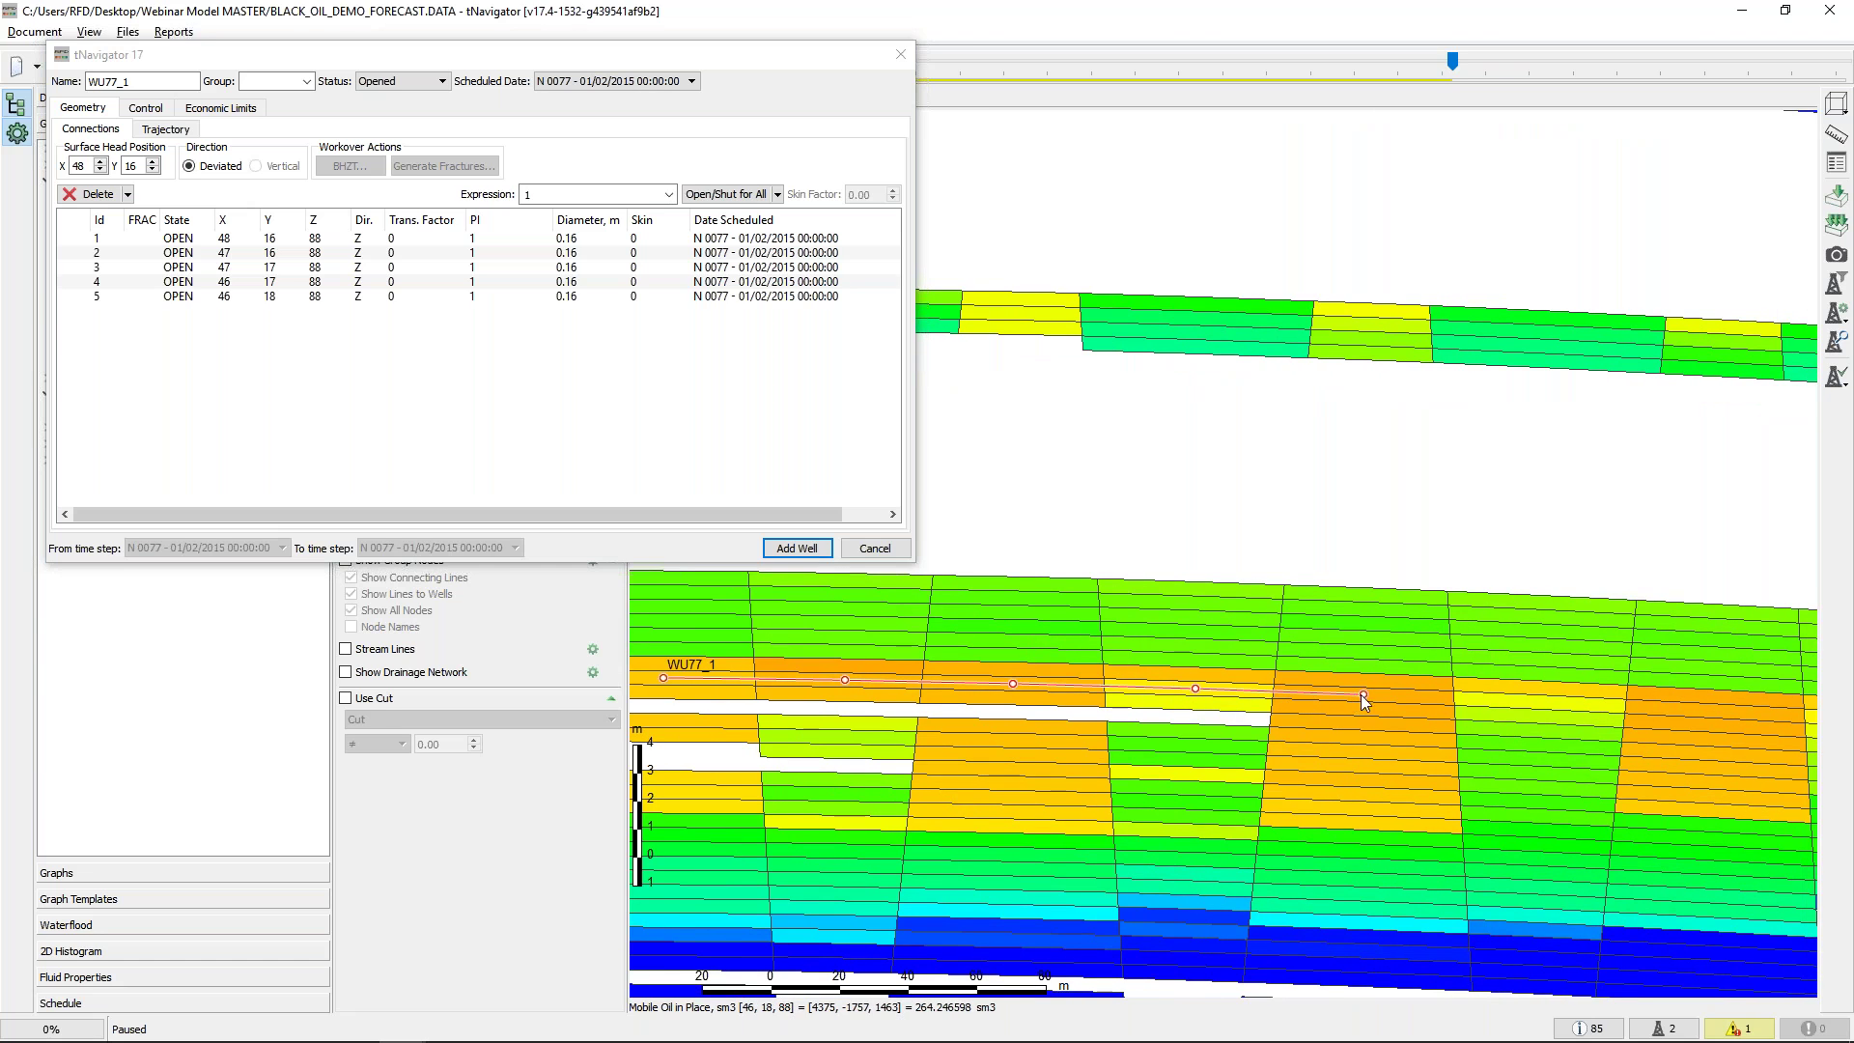
pyautogui.click(1525, 703)
pyautogui.click(1329, 716)
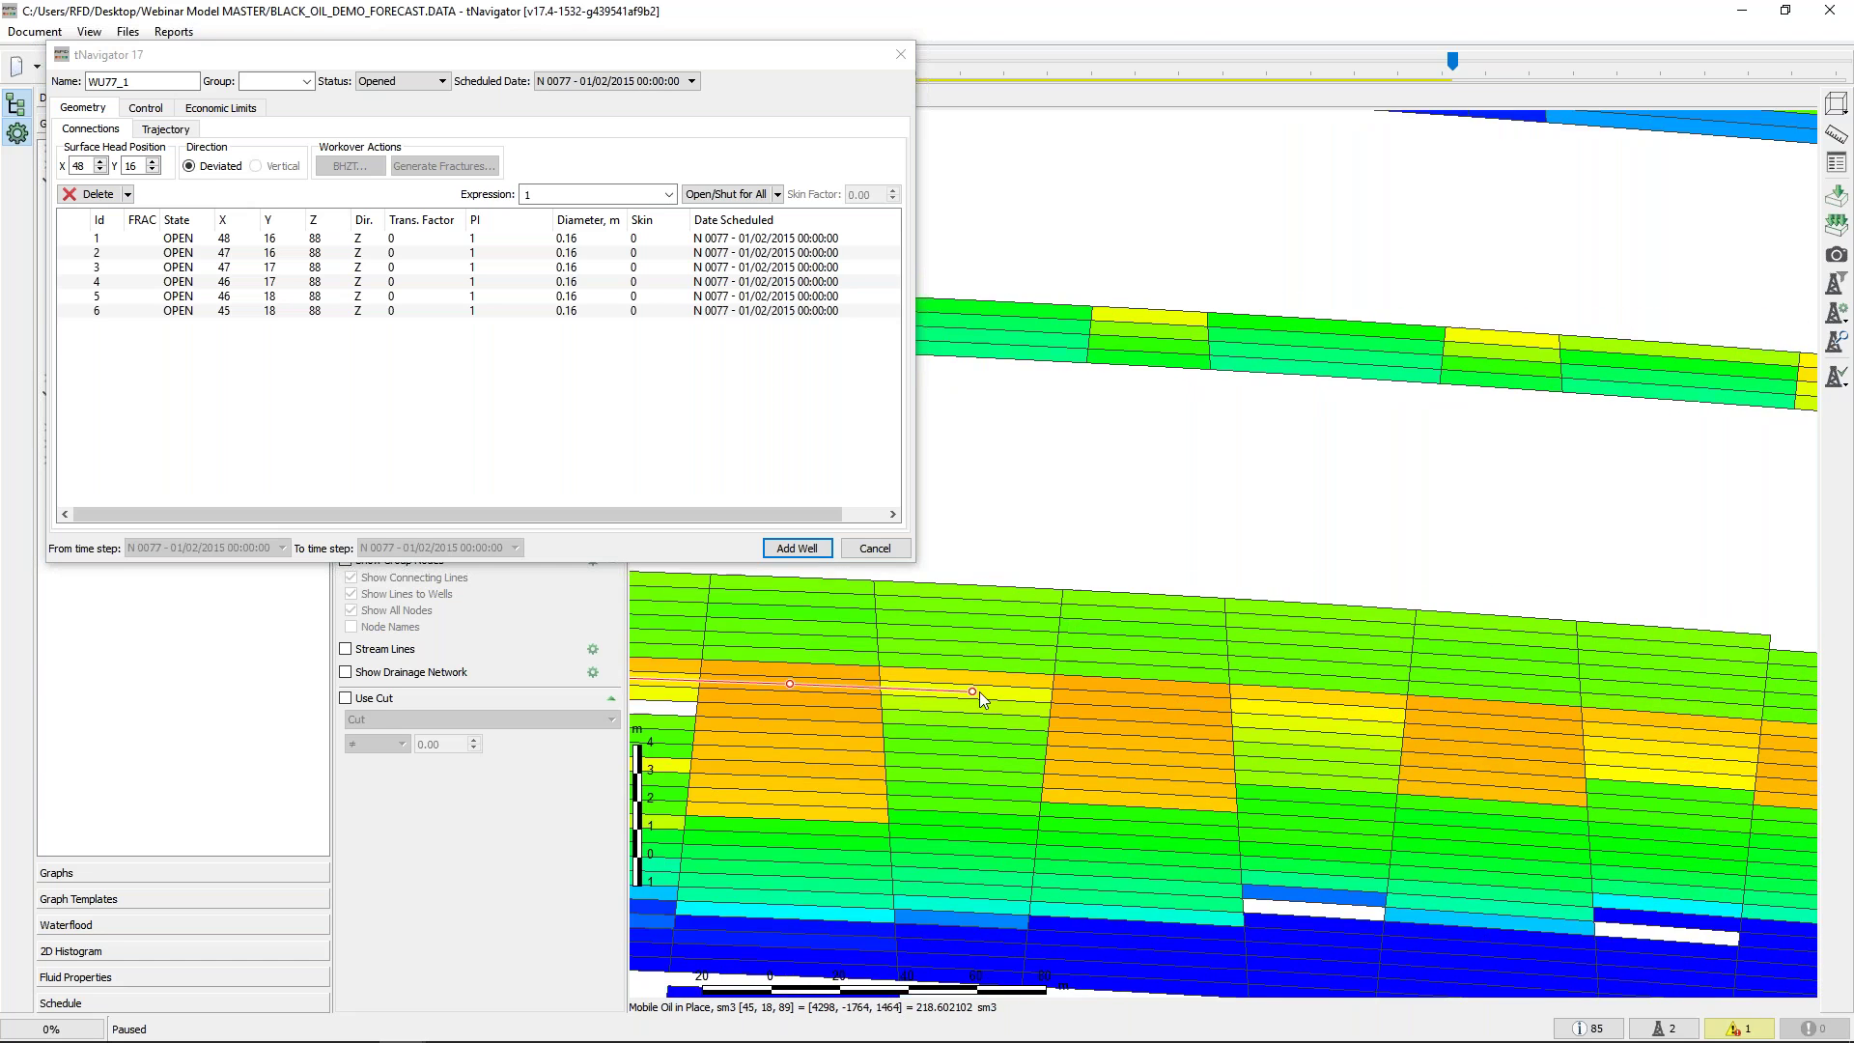
pyautogui.click(1250, 687)
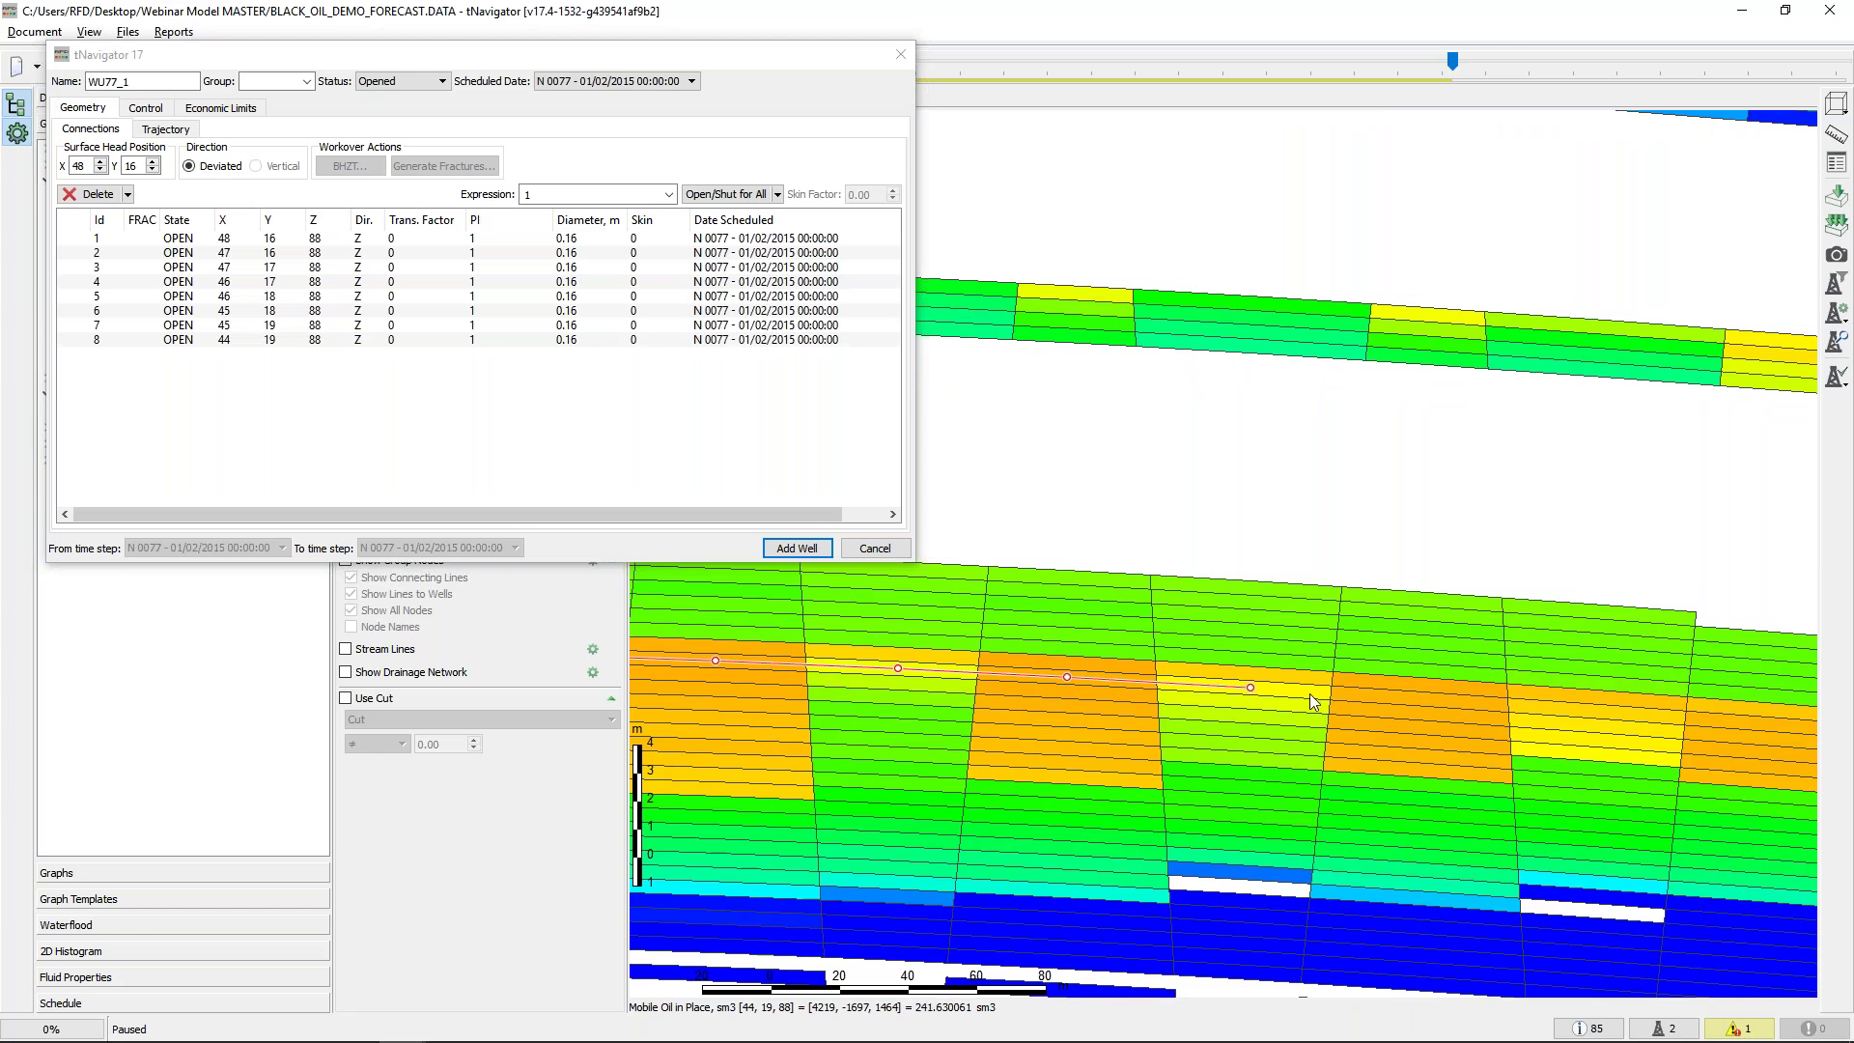
pyautogui.click(1403, 697)
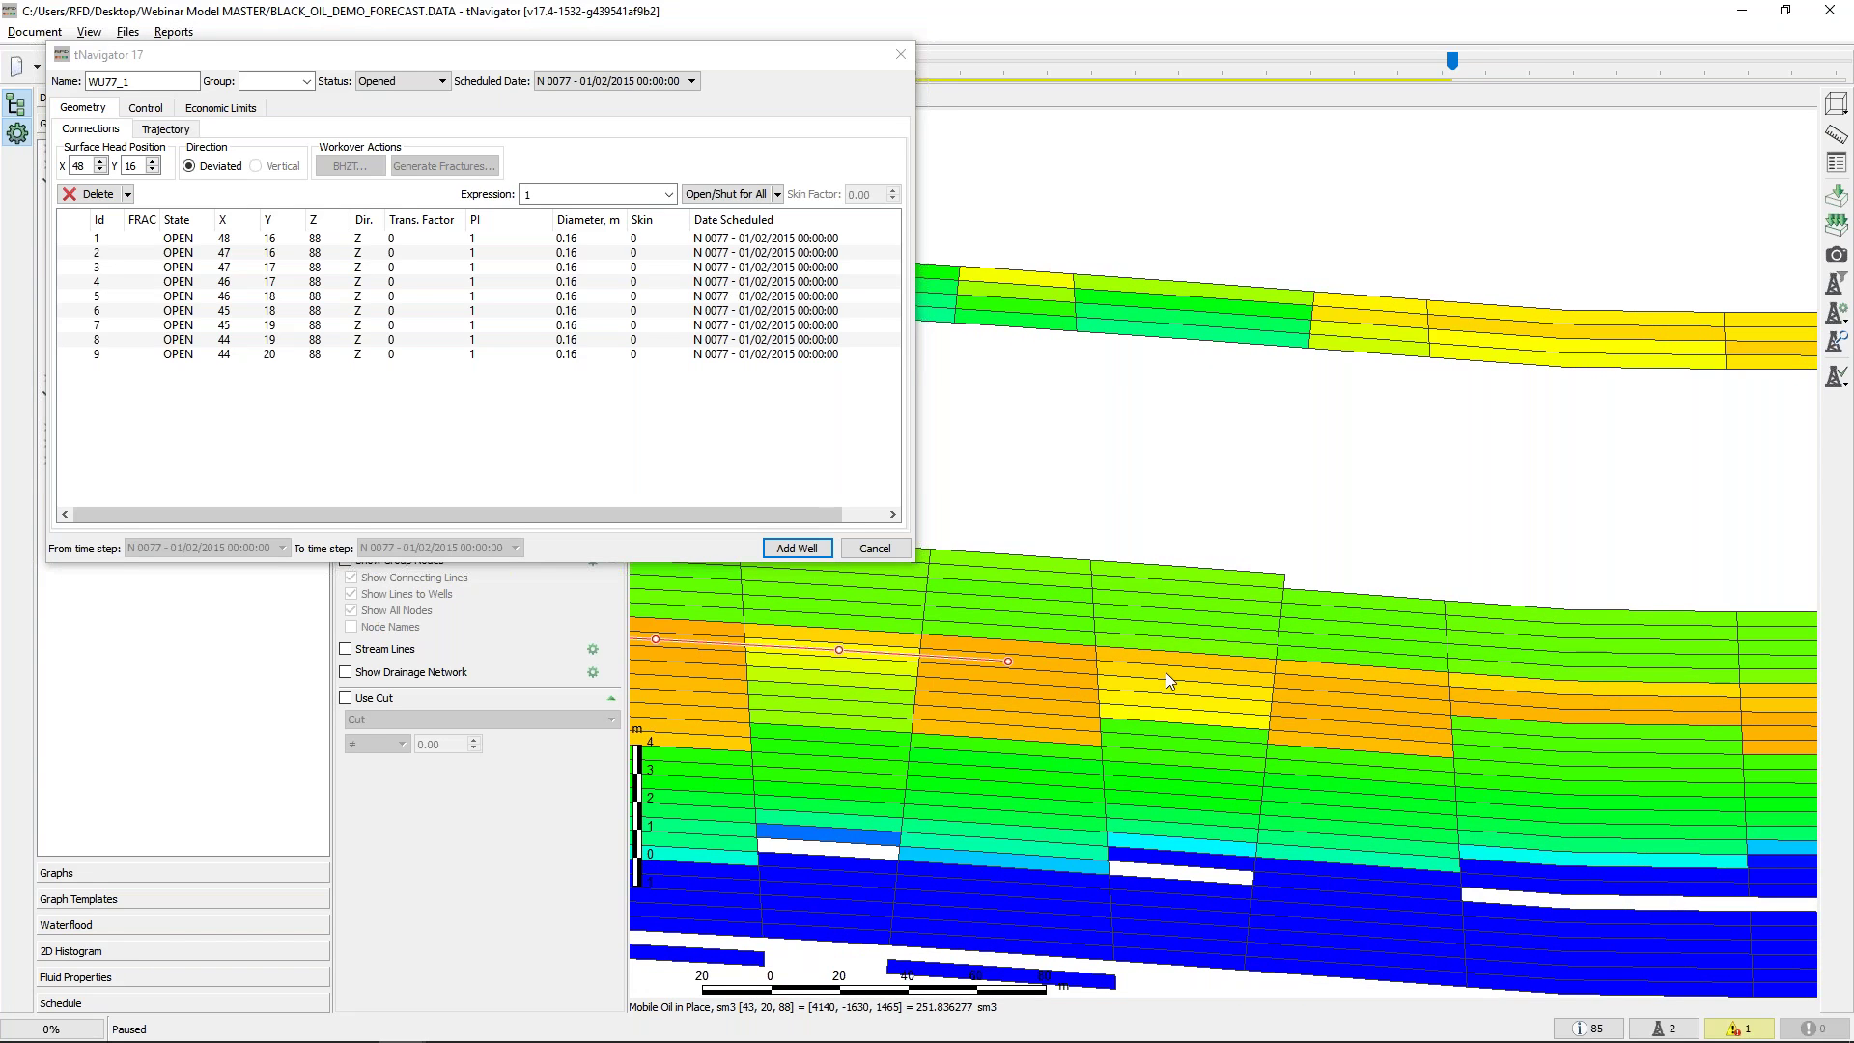
pyautogui.click(1166, 672)
pyautogui.click(1353, 689)
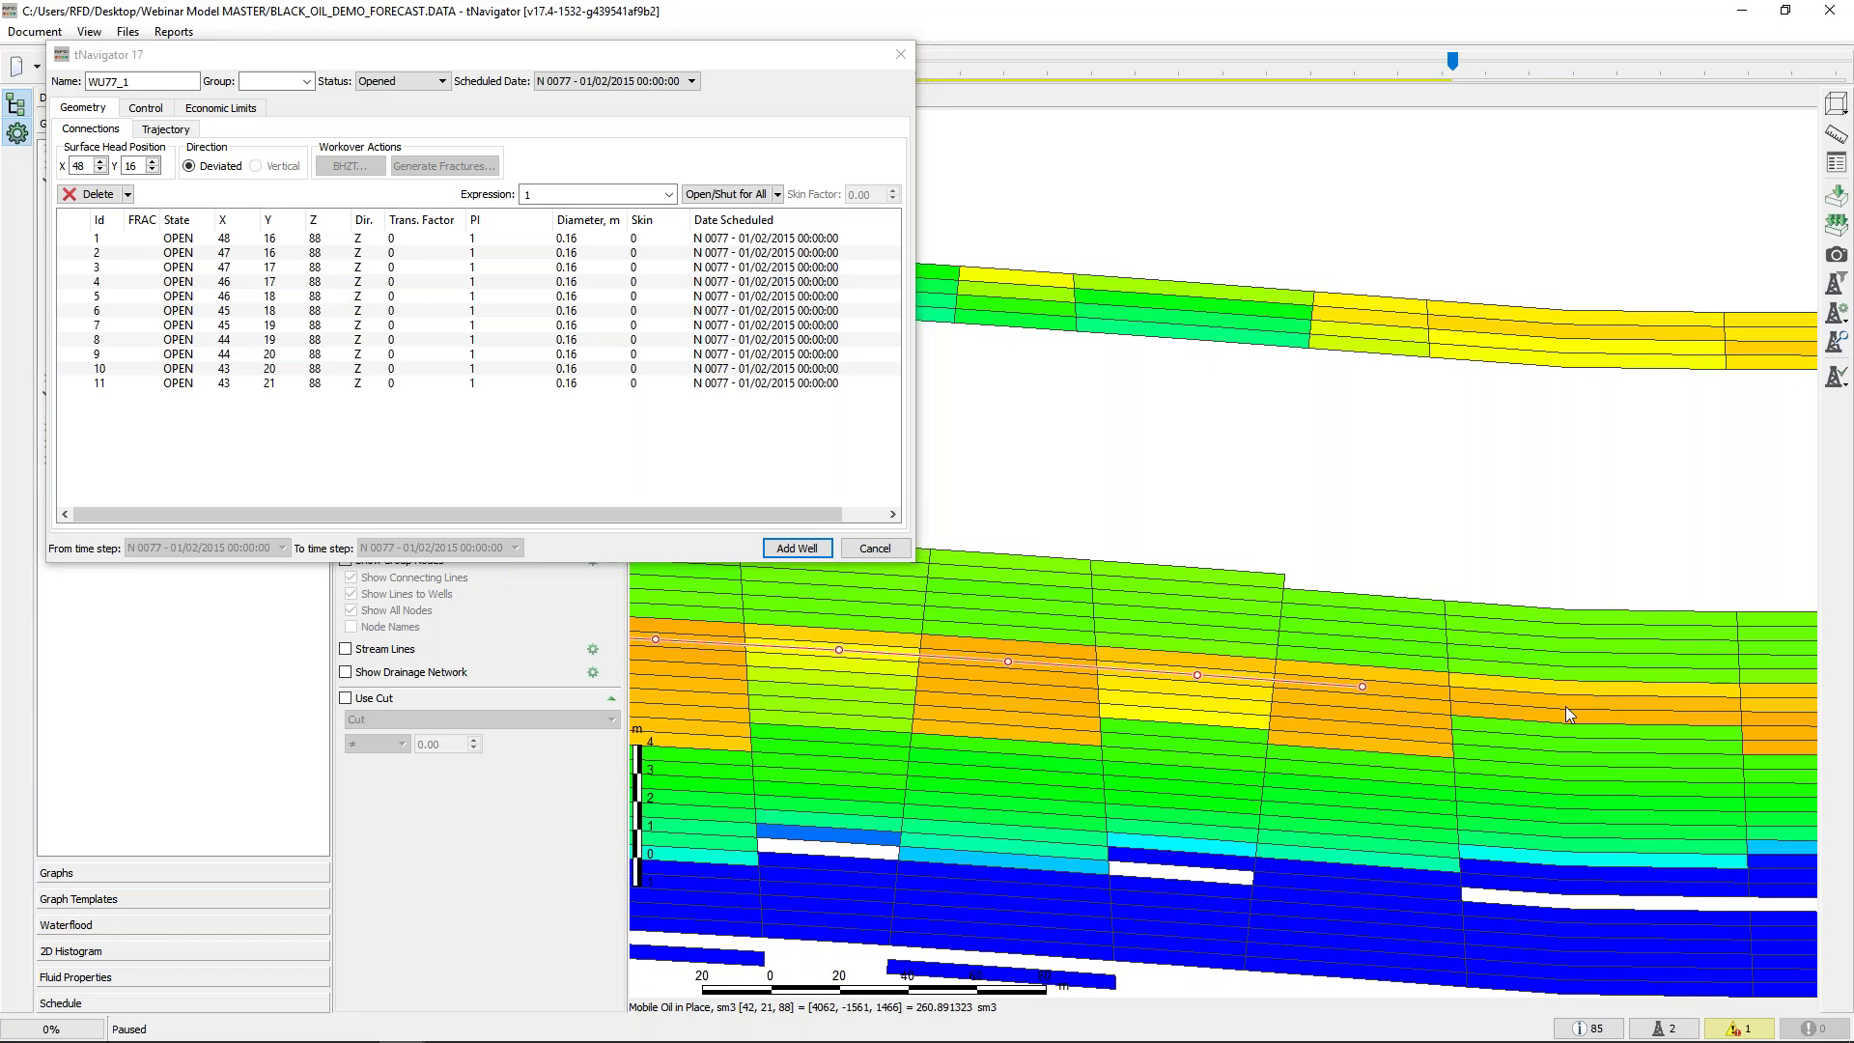
# Continue the deviated well's connections along the orange layer past the bend, ending in block 38, 20, 92 near the cross-section's end
pyautogui.click(1163, 681)
pyautogui.moveTo(1564, 691); pyautogui.dragTo(1218, 643)
pyautogui.click(1128, 643)
pyautogui.click(1353, 646)
pyautogui.moveTo(1532, 651); pyautogui.dragTo(1124, 675)
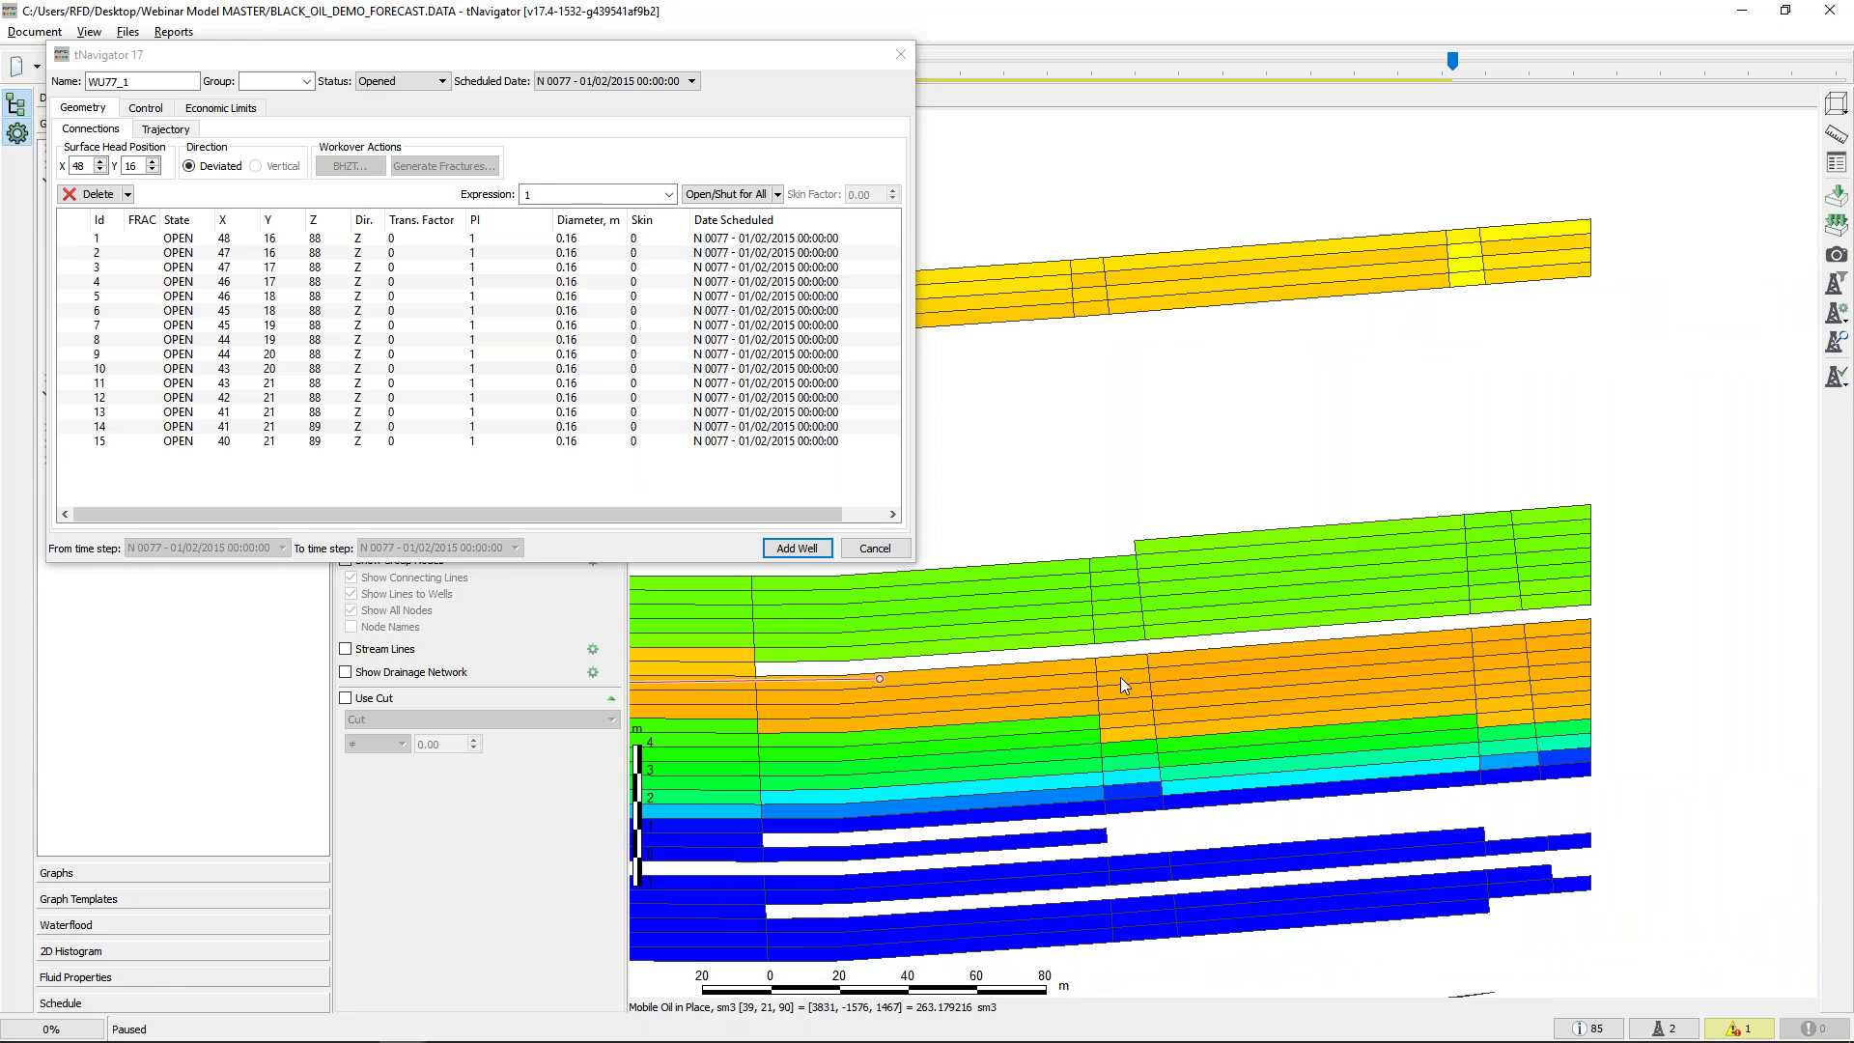
pyautogui.click(1121, 675)
pyautogui.click(1361, 670)
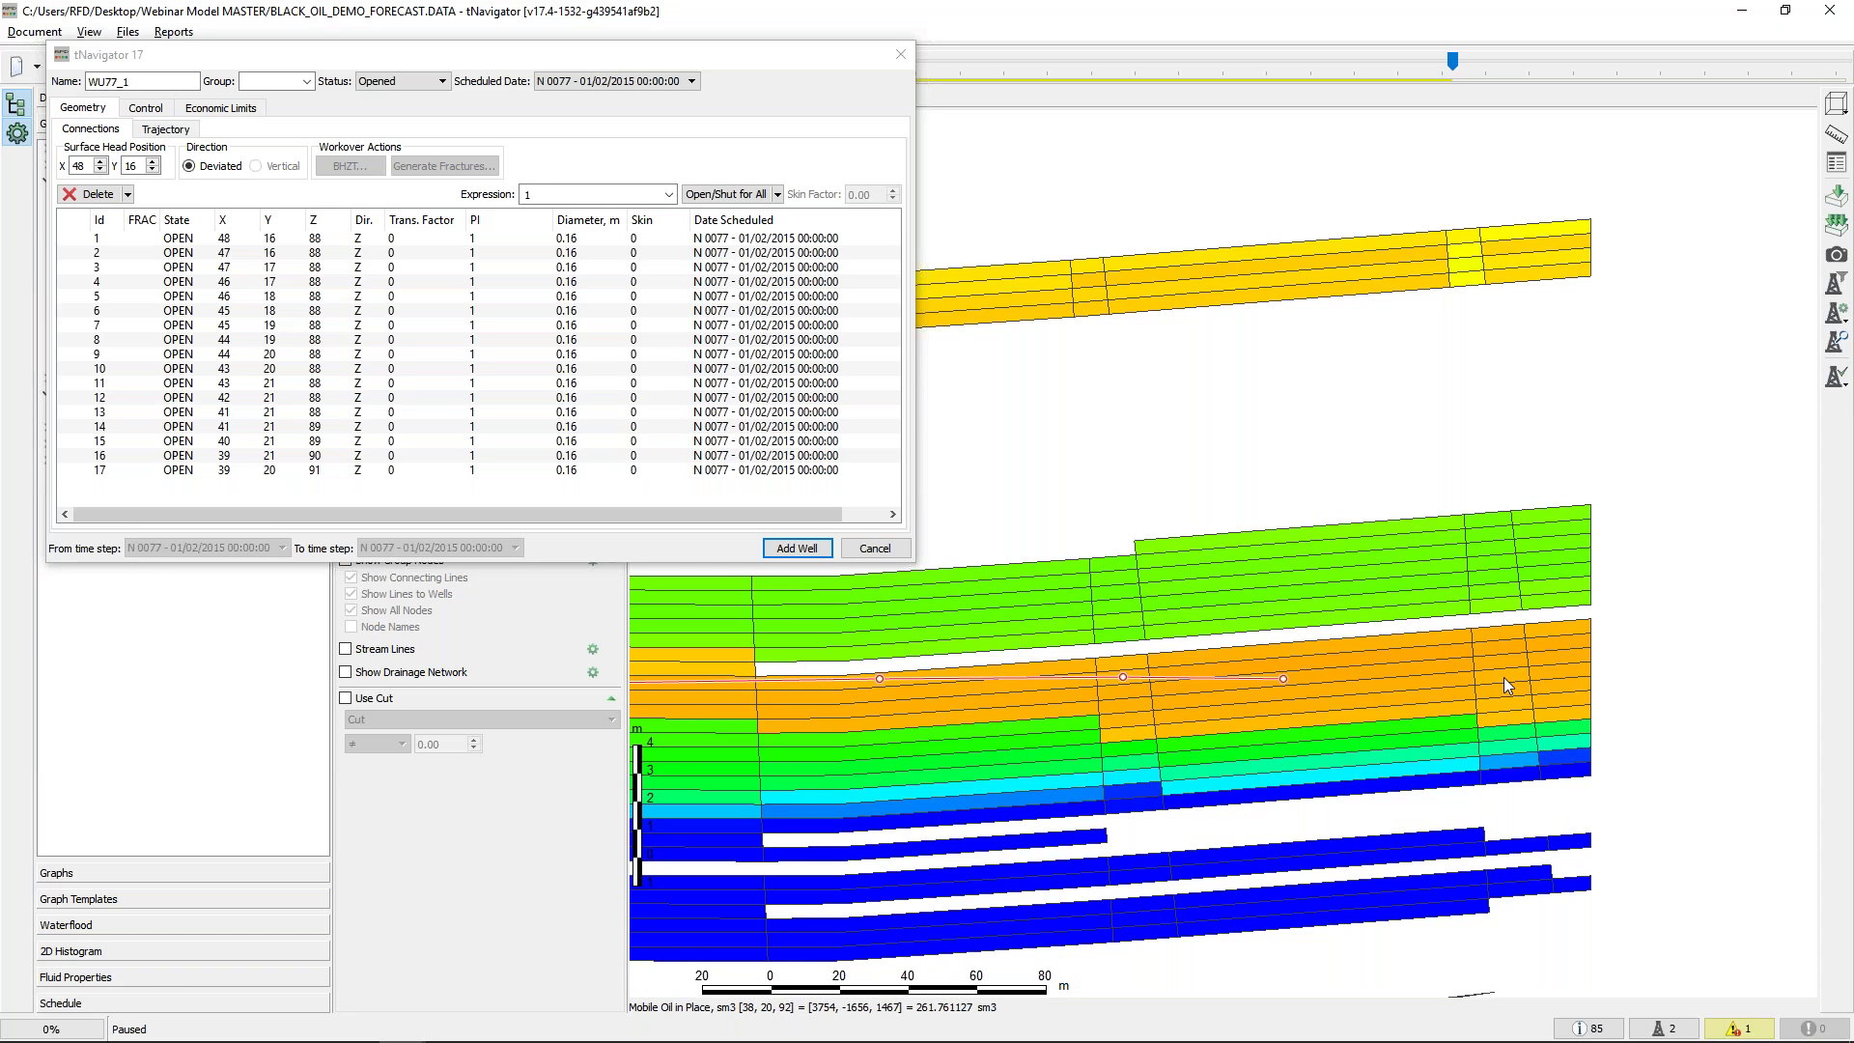
pyautogui.click(1504, 675)
pyautogui.moveTo(878, 680); pyautogui.dragTo(1394, 753)
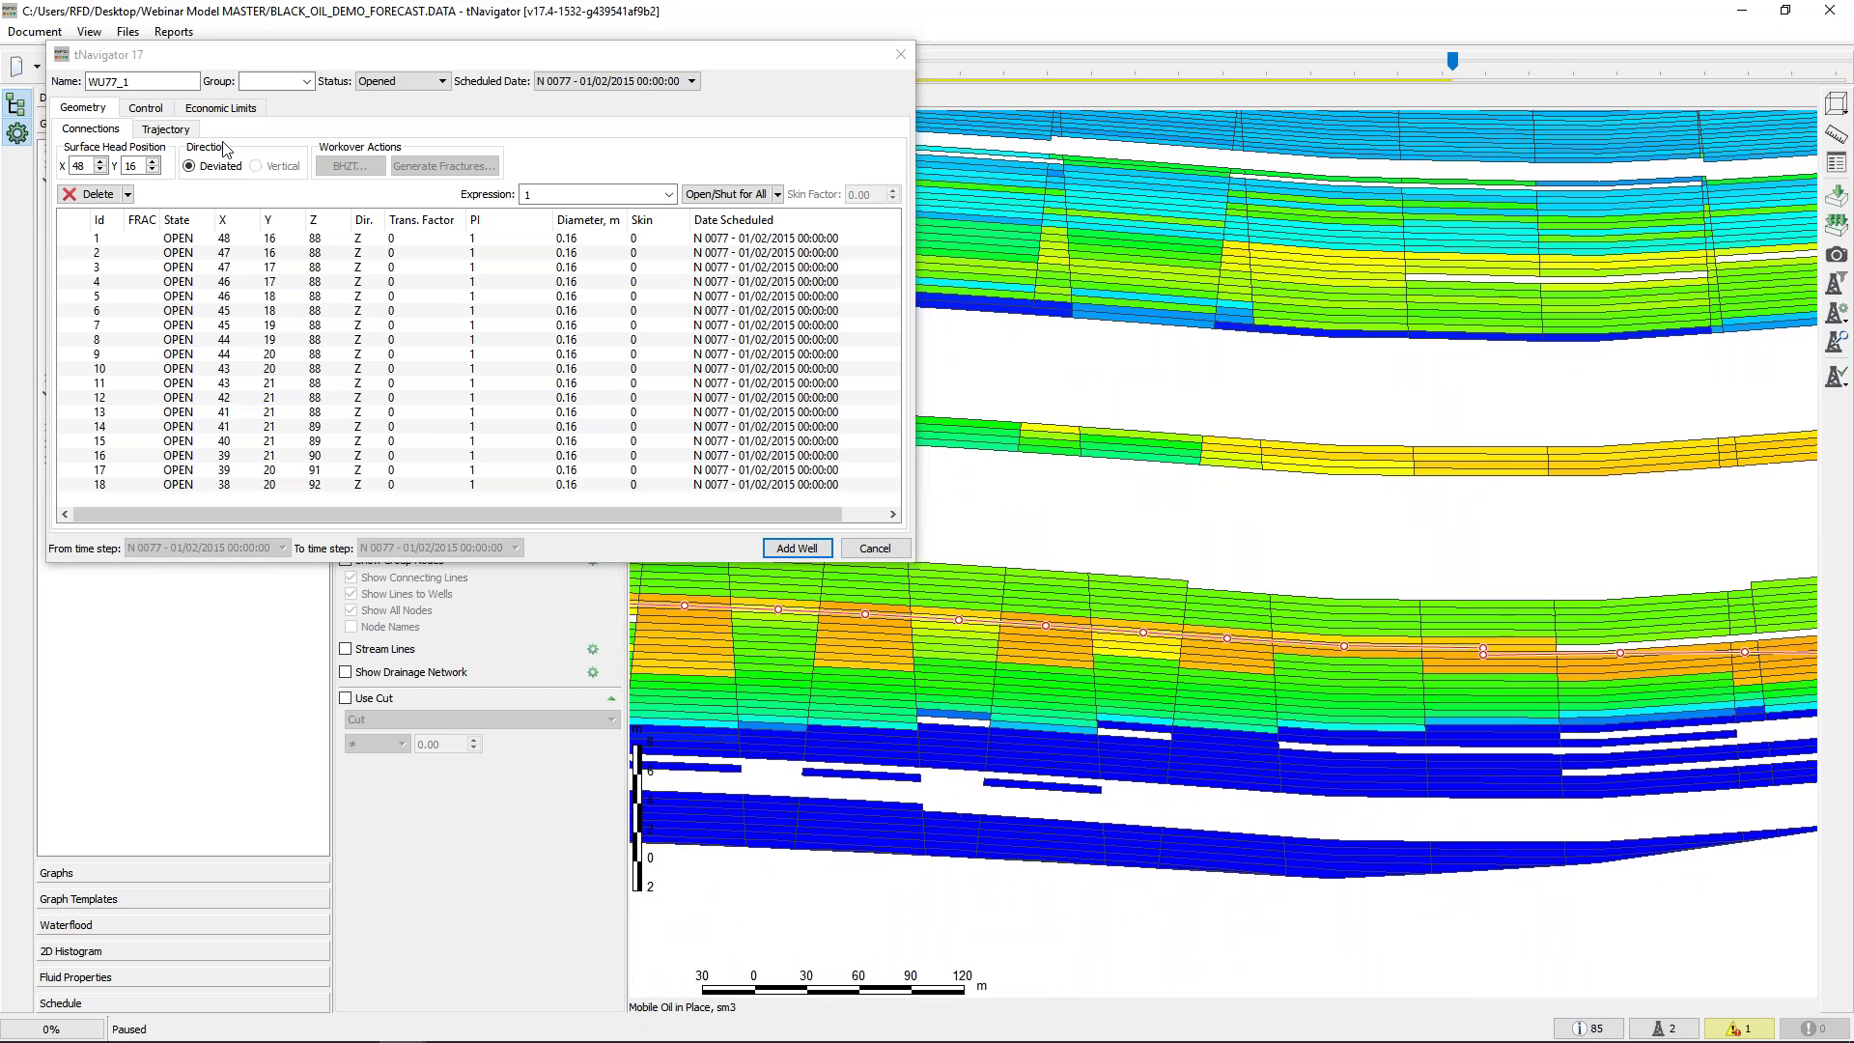
# Check the production well's control settings, add the deviated well to the model, and run the forecast calculation
pyautogui.click(145, 108)
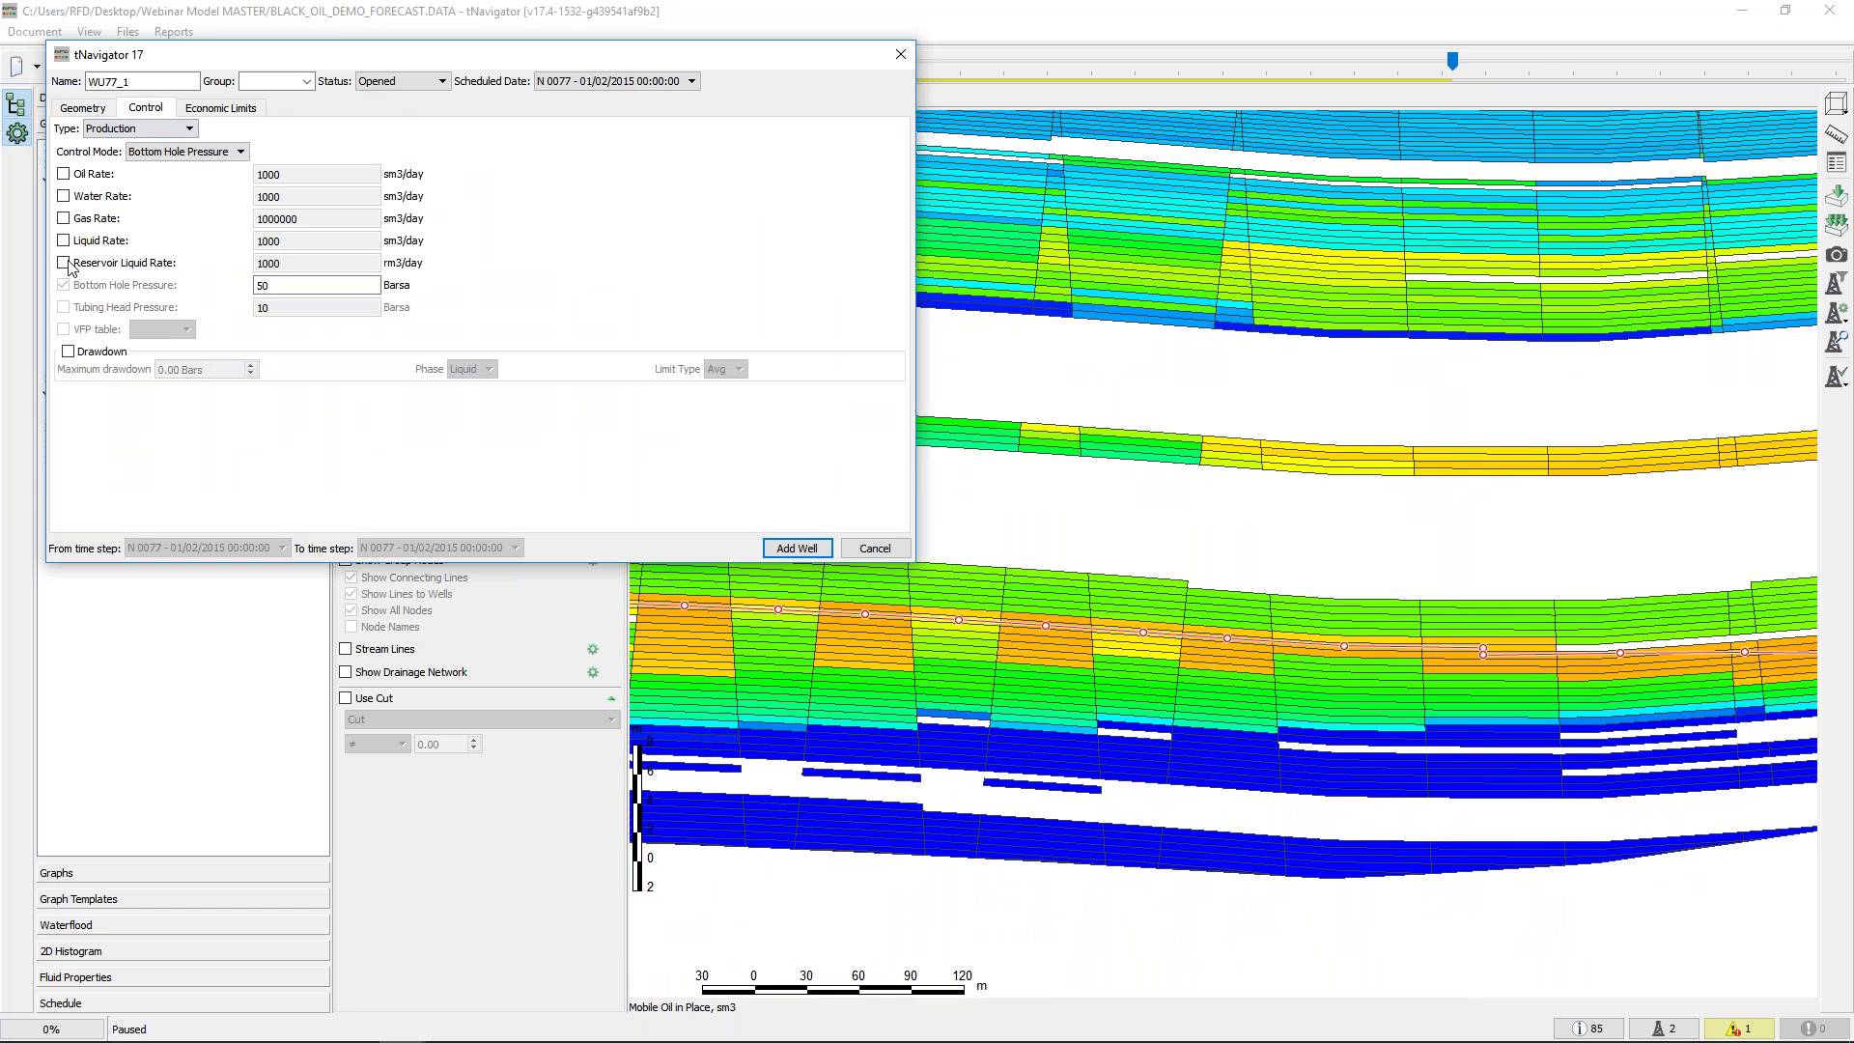
pyautogui.click(83, 108)
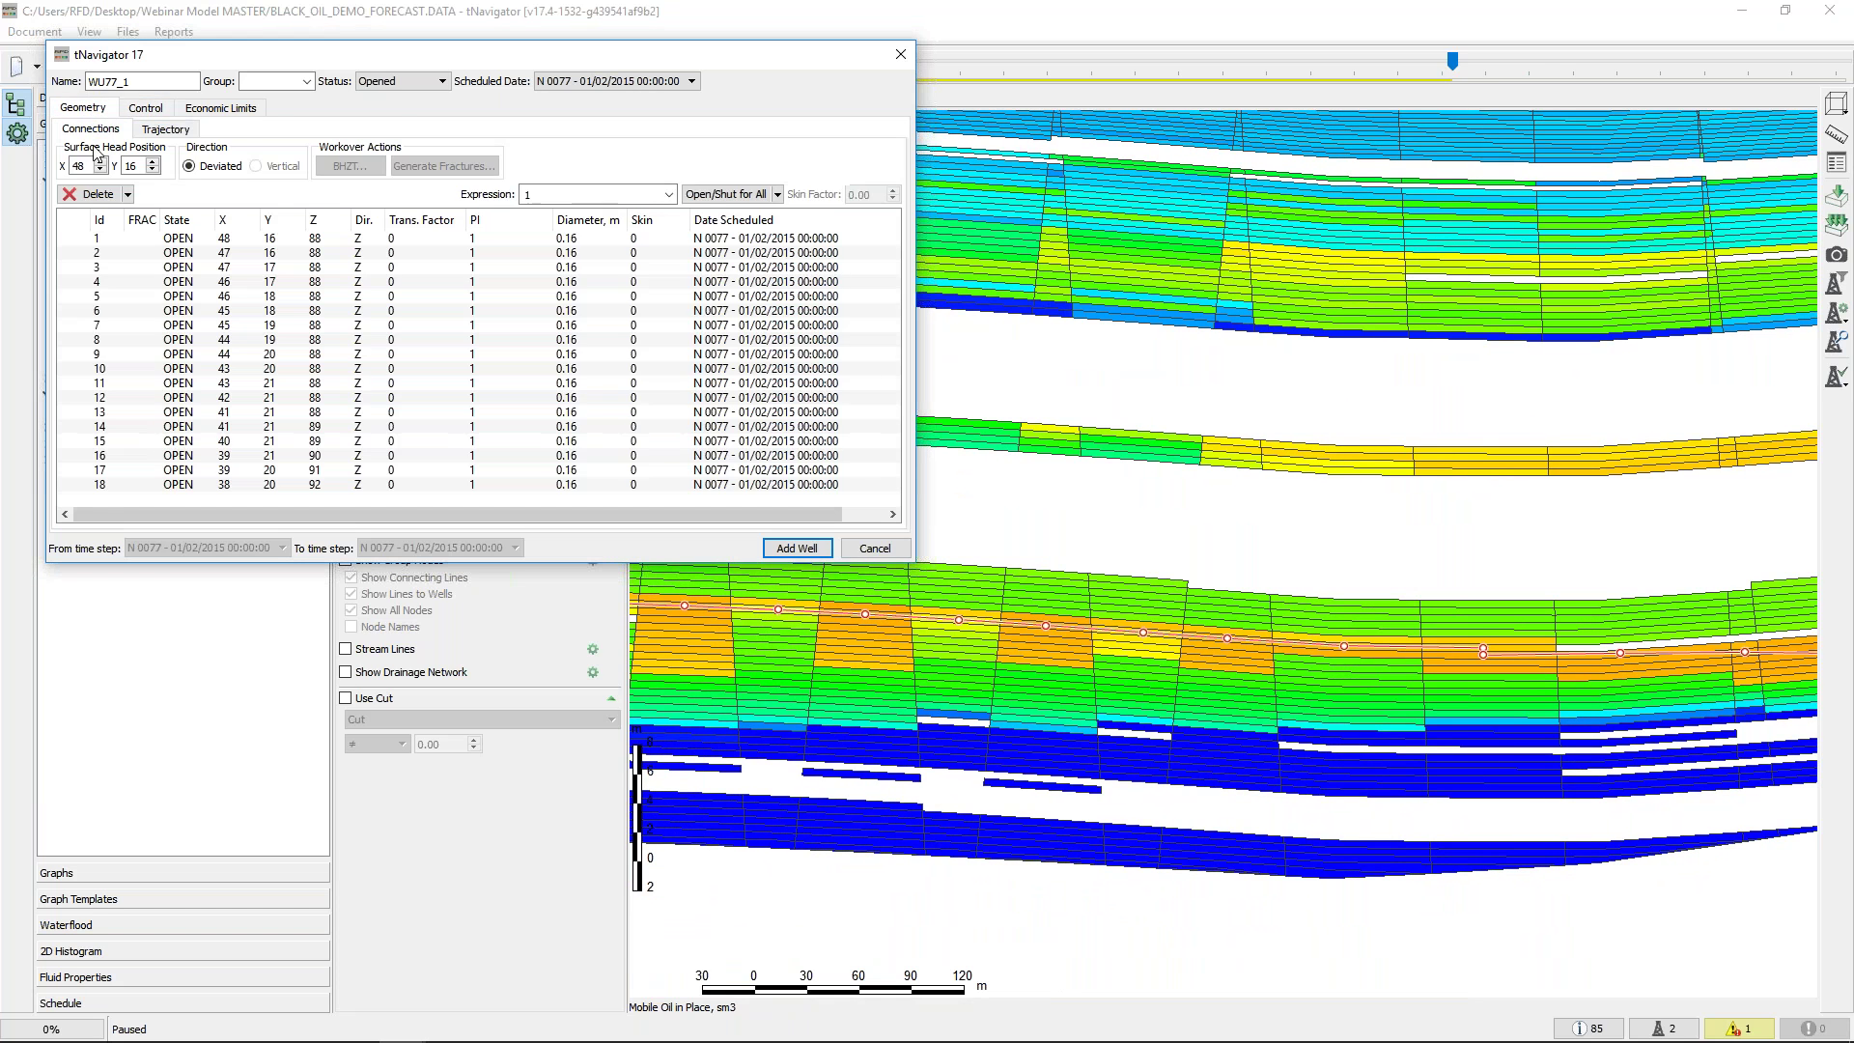
pyautogui.click(799, 548)
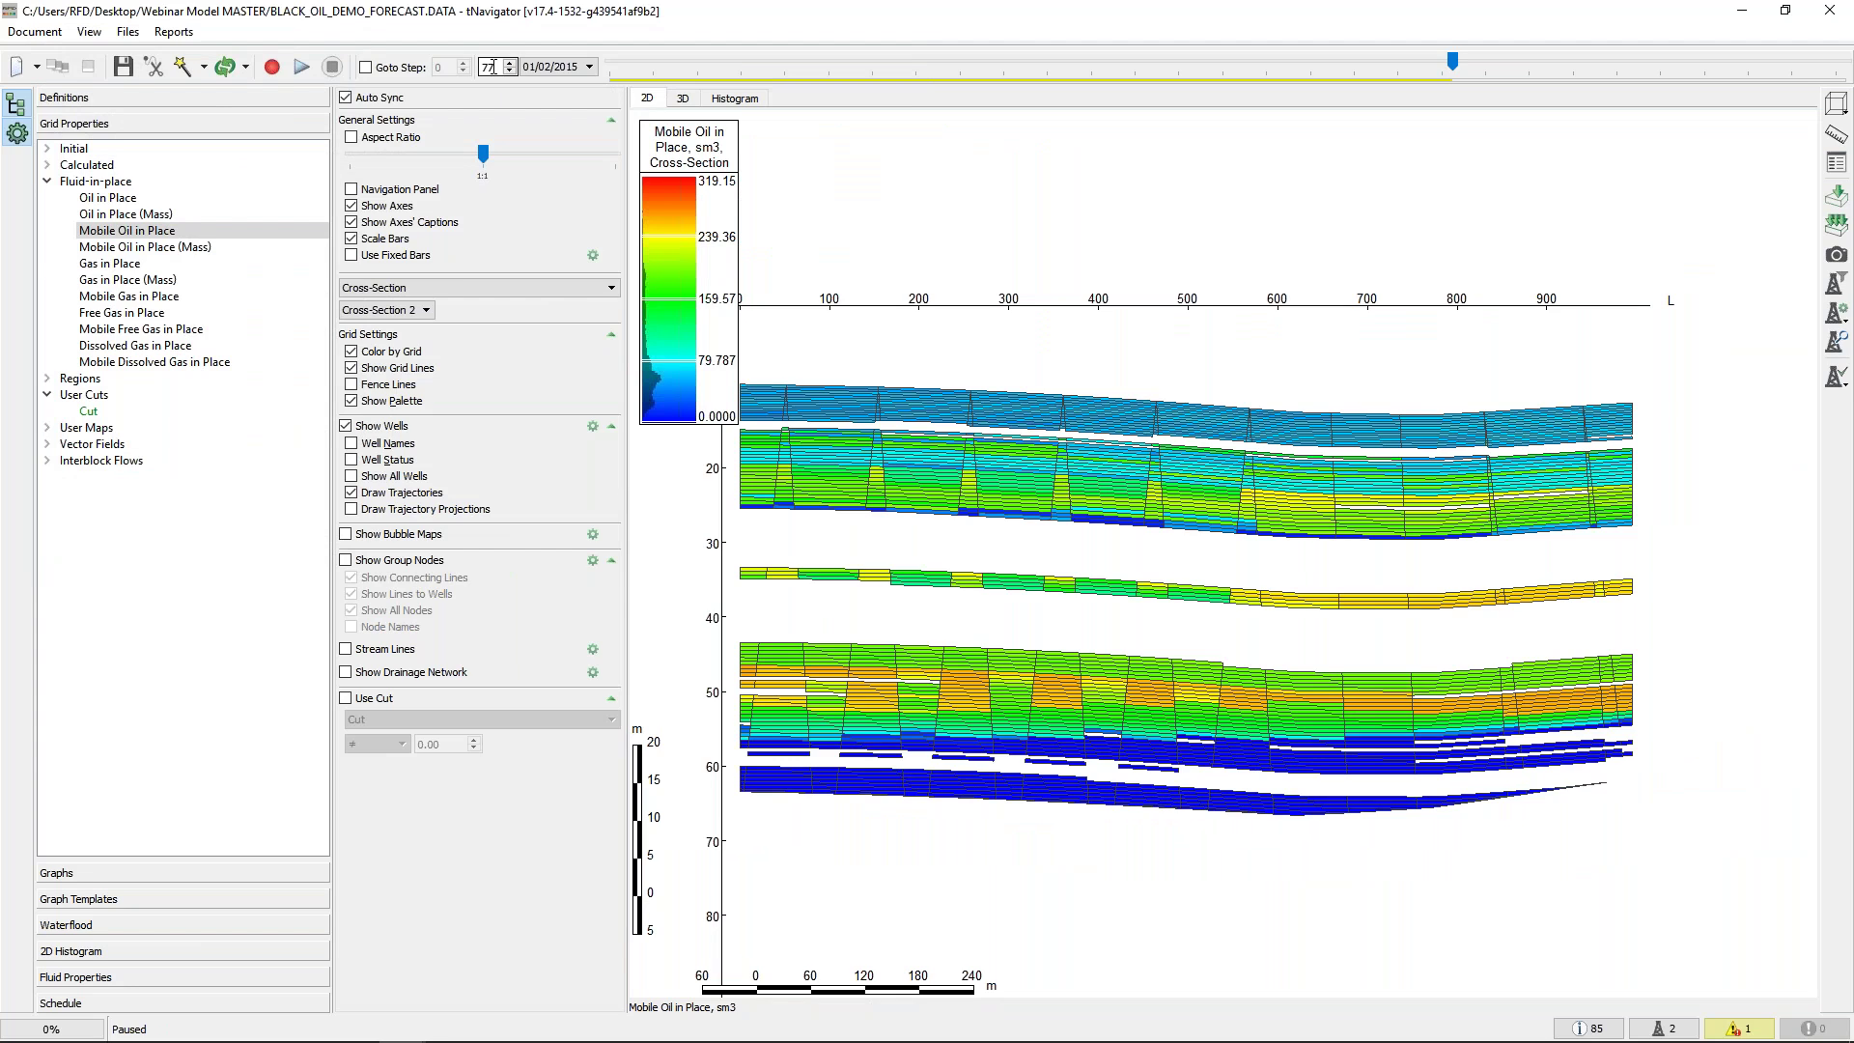
pyautogui.click(274, 68)
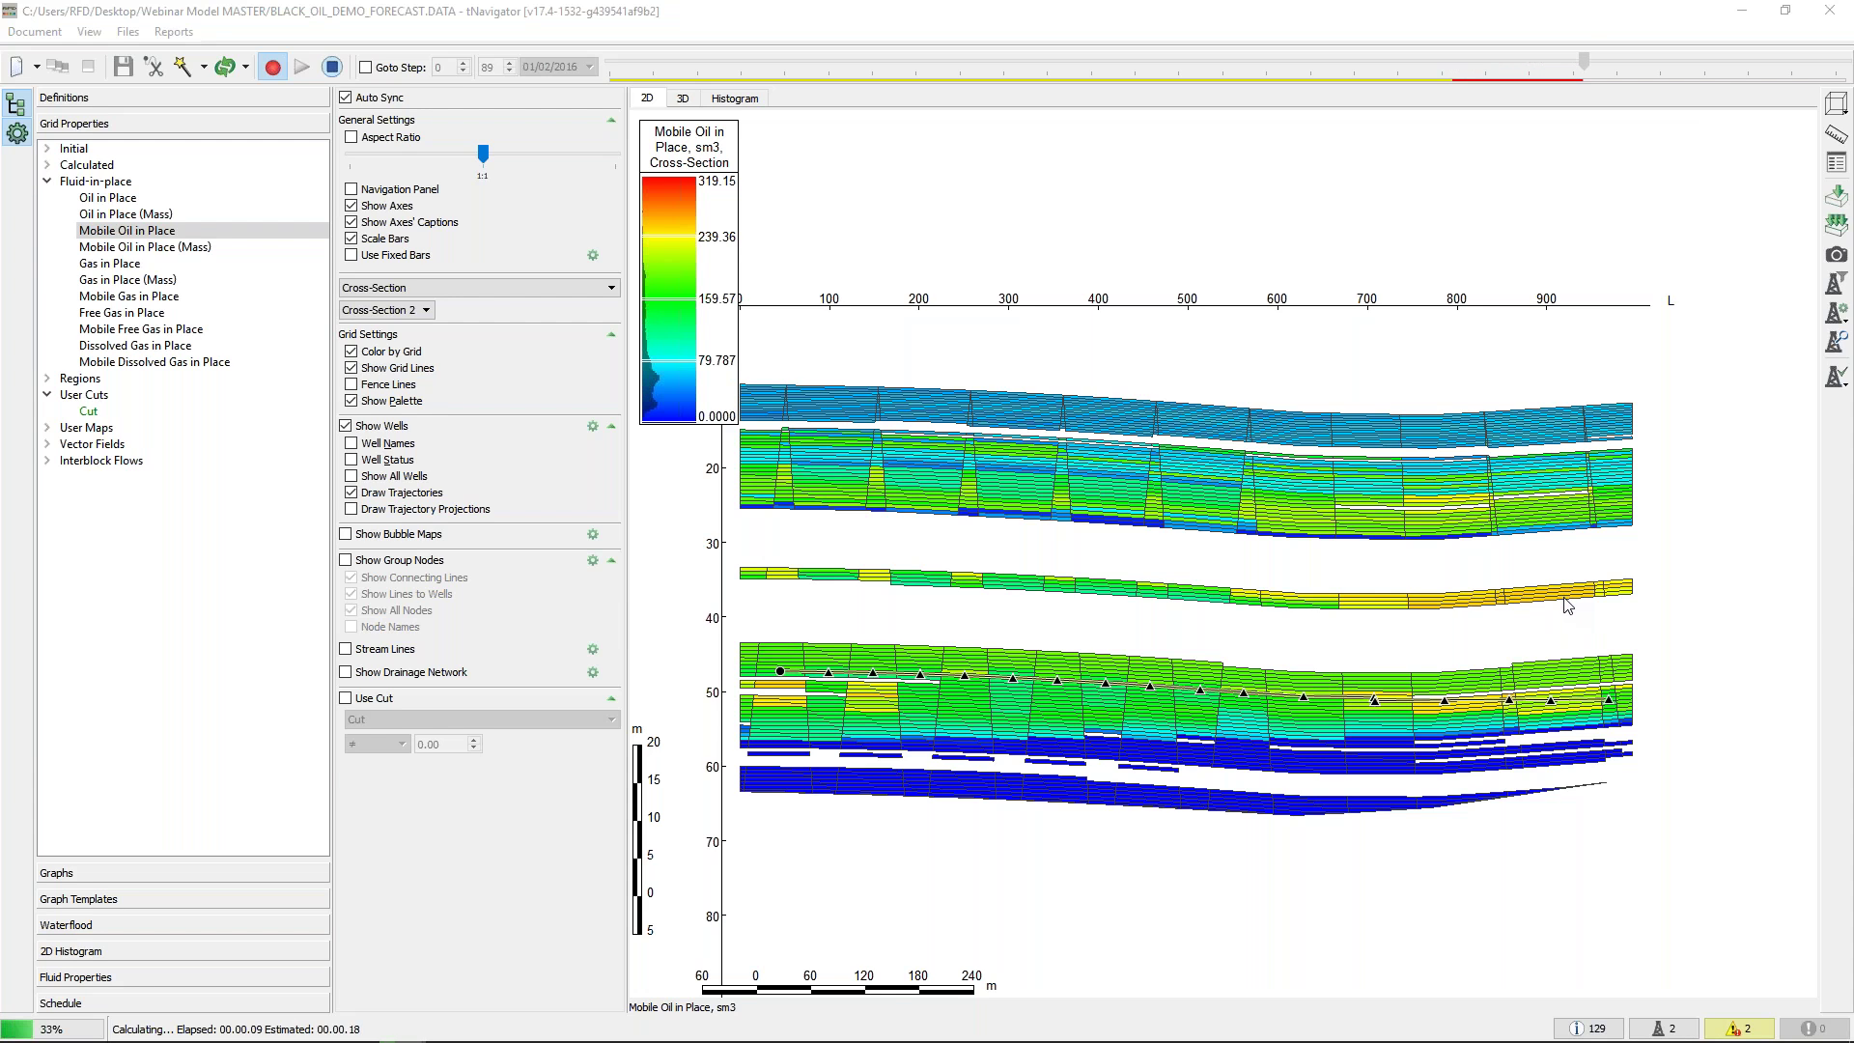
pyautogui.scroll(2, 790, 664)
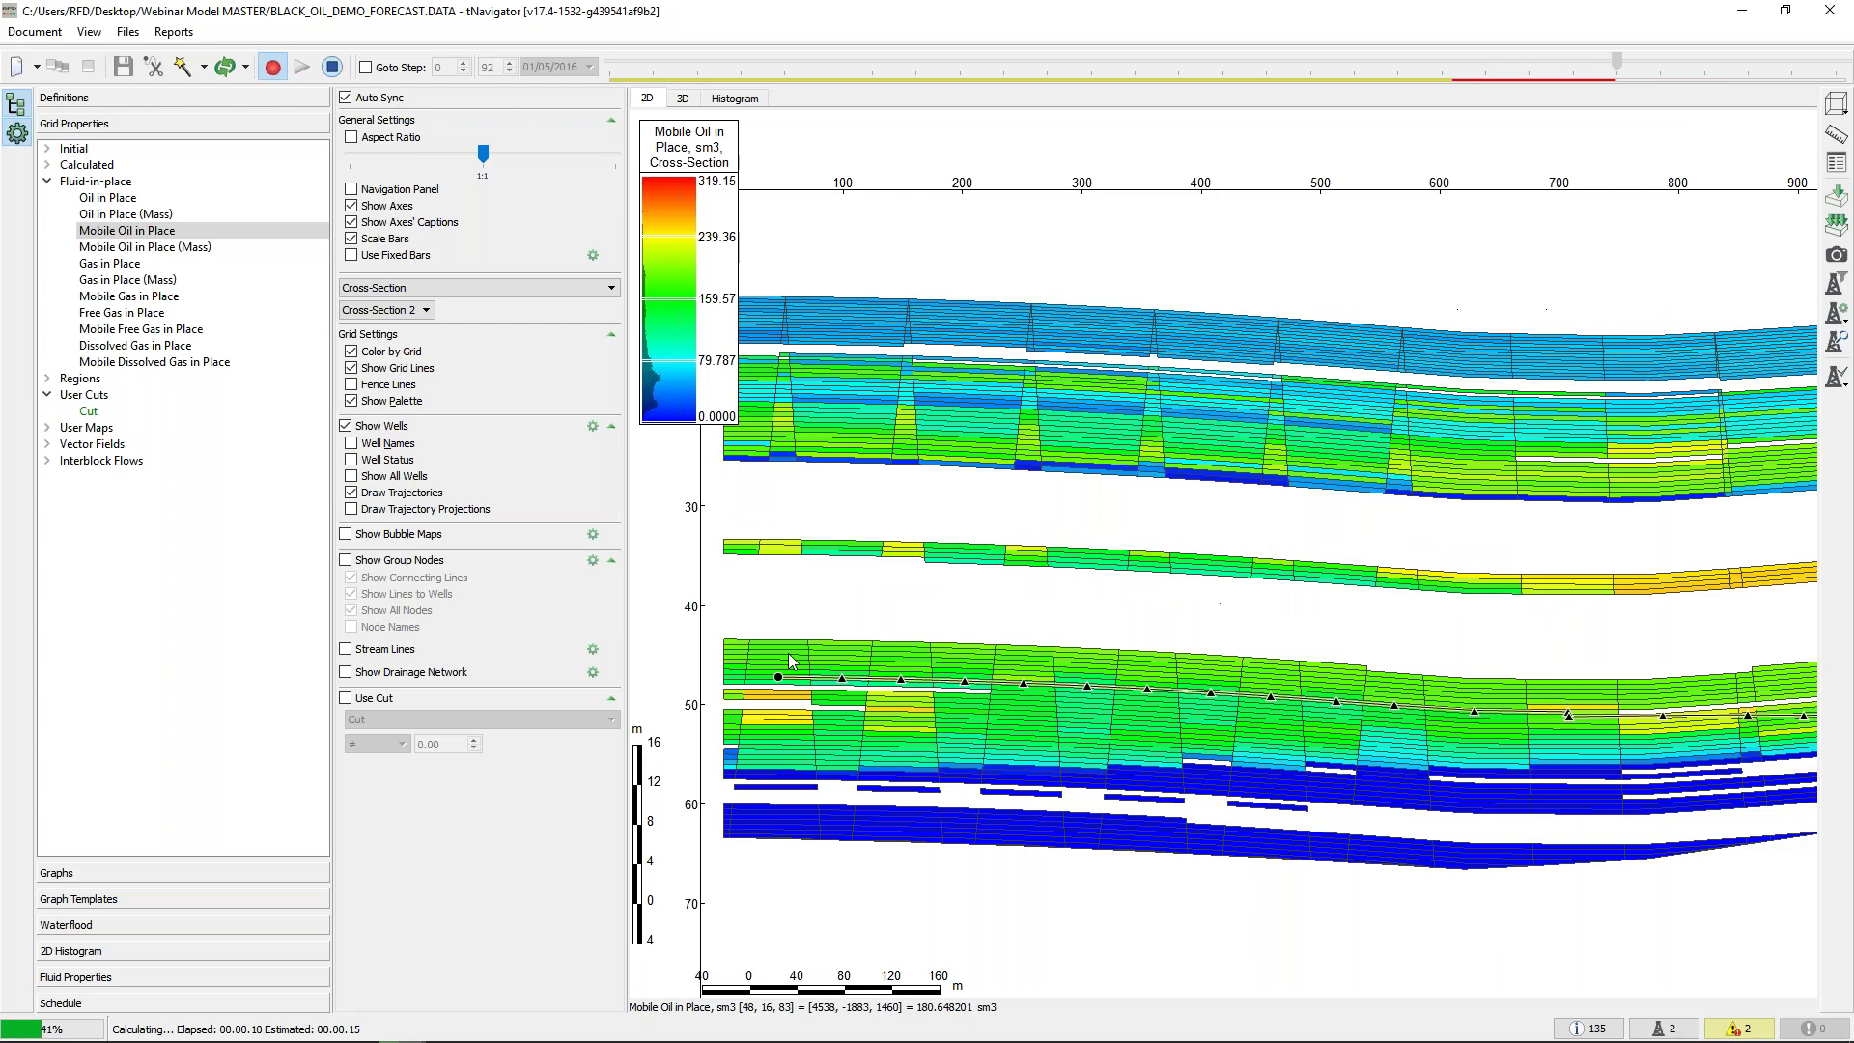
# Display the calculated Saturation of Oil on the cross-section with bubble maps at time step 112
pyautogui.click(74, 167)
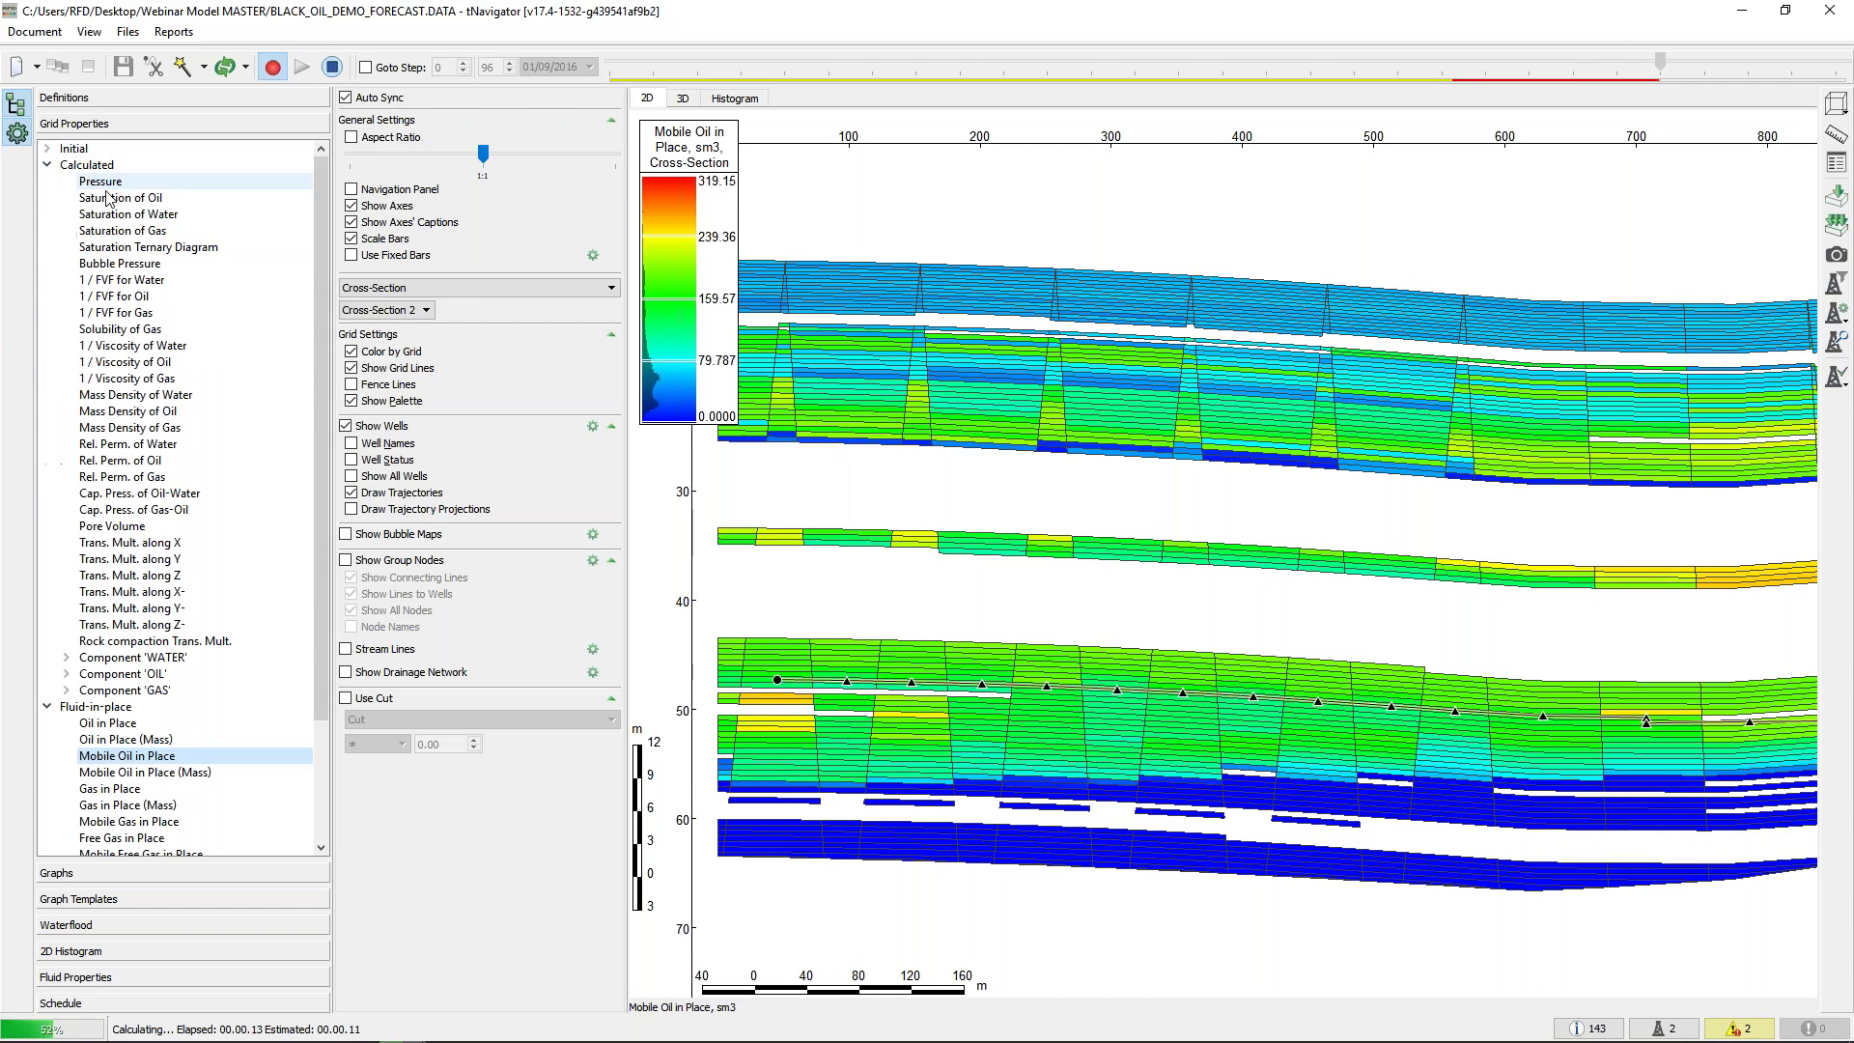
pyautogui.click(108, 196)
pyautogui.scroll(-2, 1263, 731)
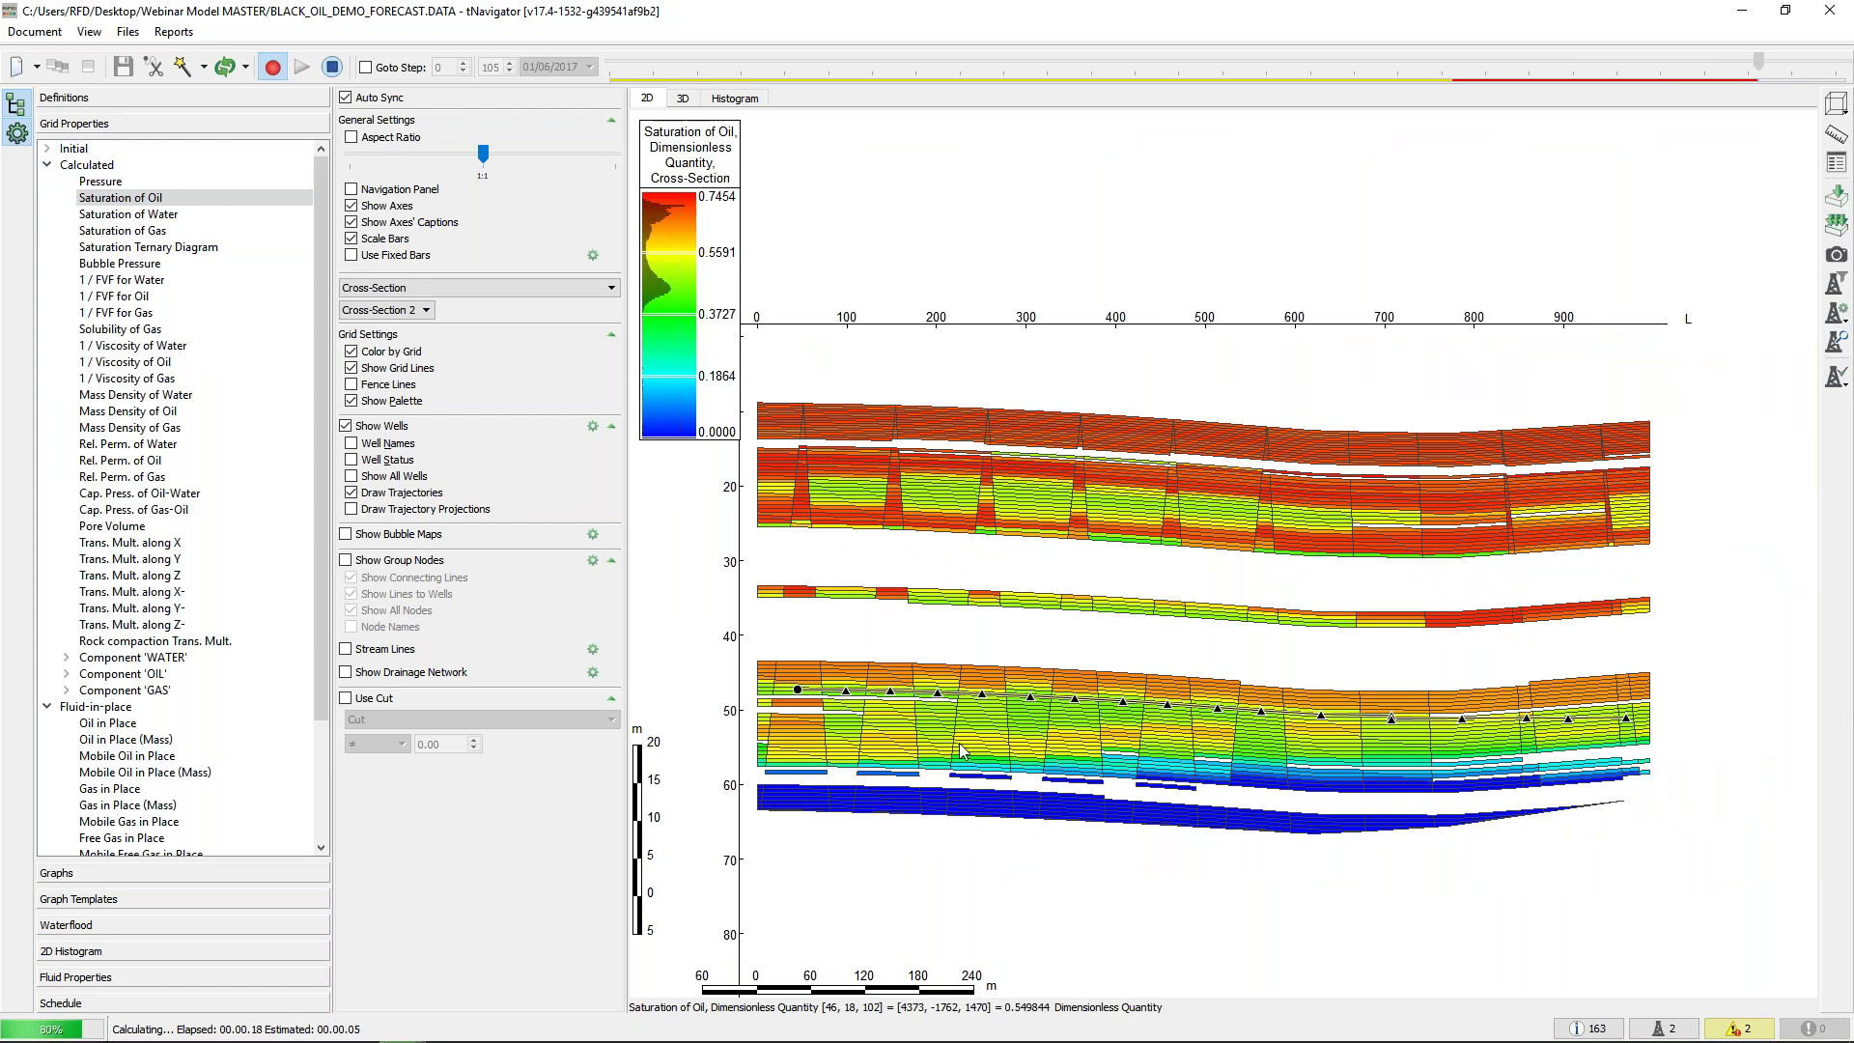
pyautogui.click(345, 534)
pyautogui.scroll(2, 767, 667)
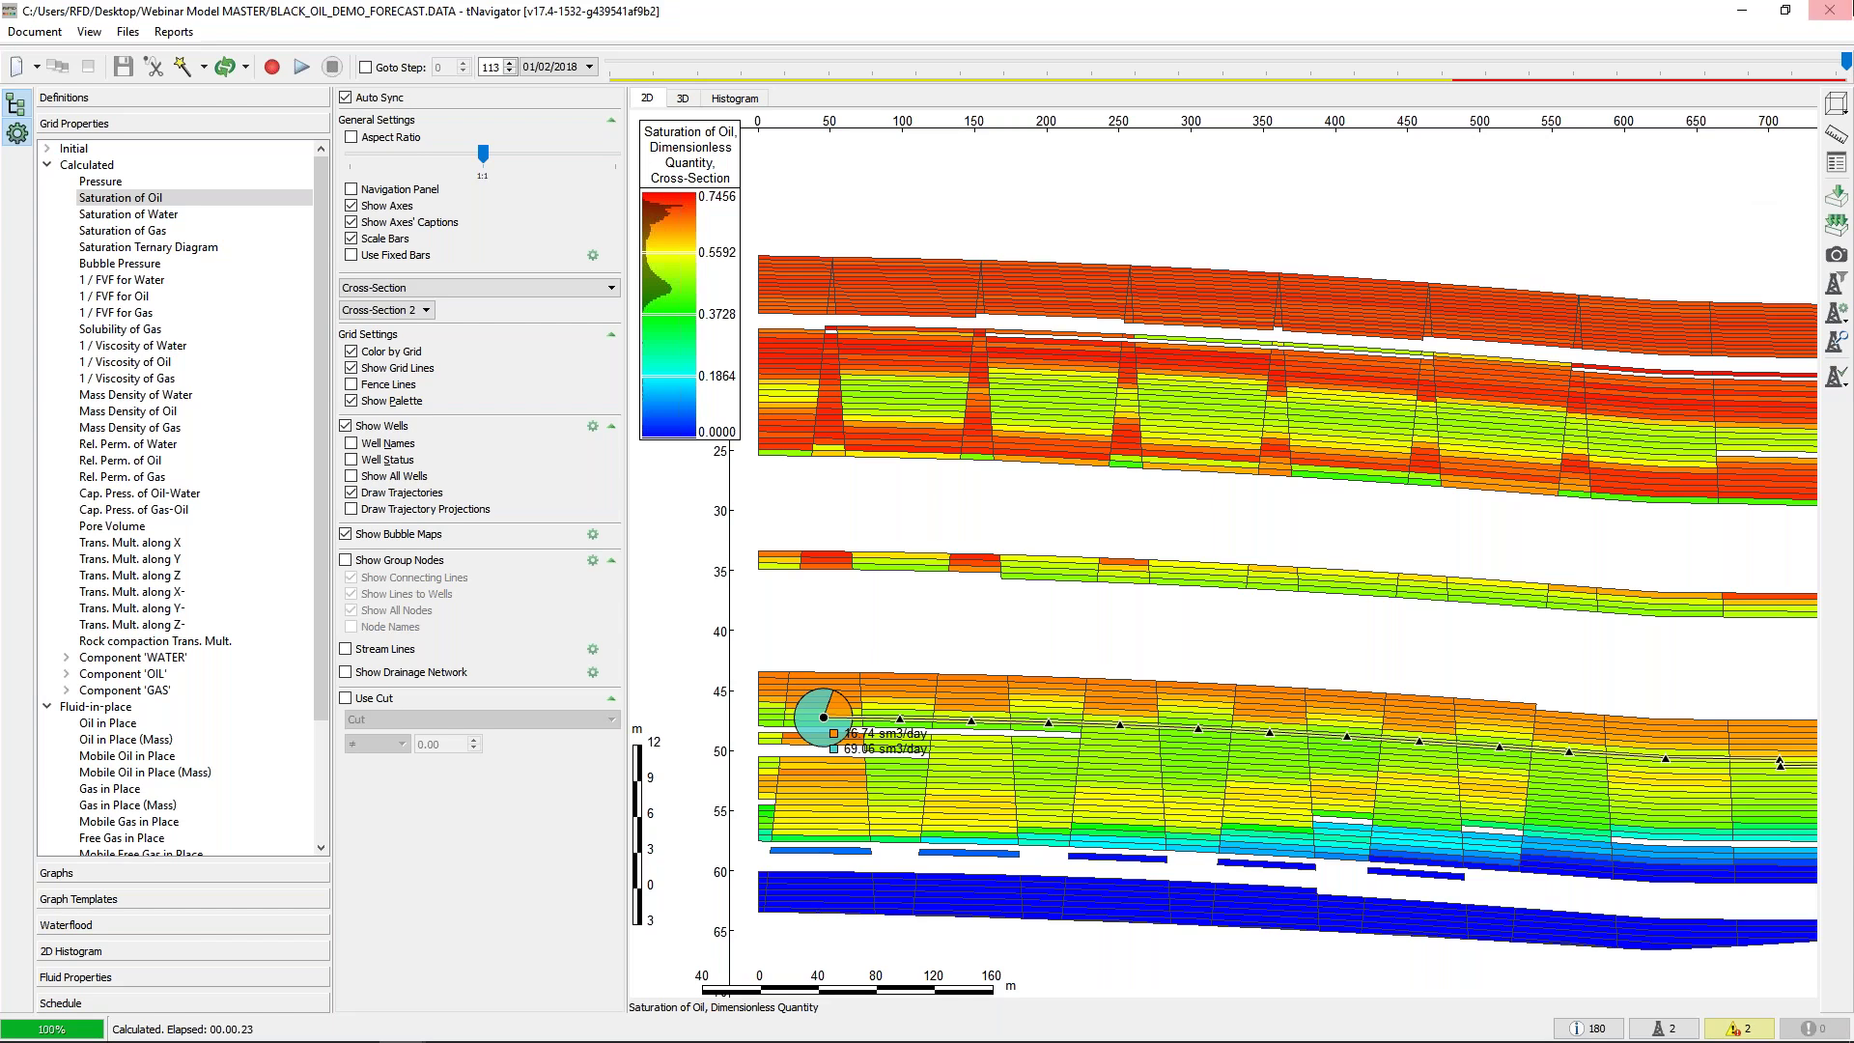
pyautogui.moveTo(1846, 62); pyautogui.dragTo(1834, 106)
# Switch to the tNavigator main window, create a Model Designer project named Forecast in the Webinar Model MASTER folder, and hide its message log
pyautogui.click(402, 1022)
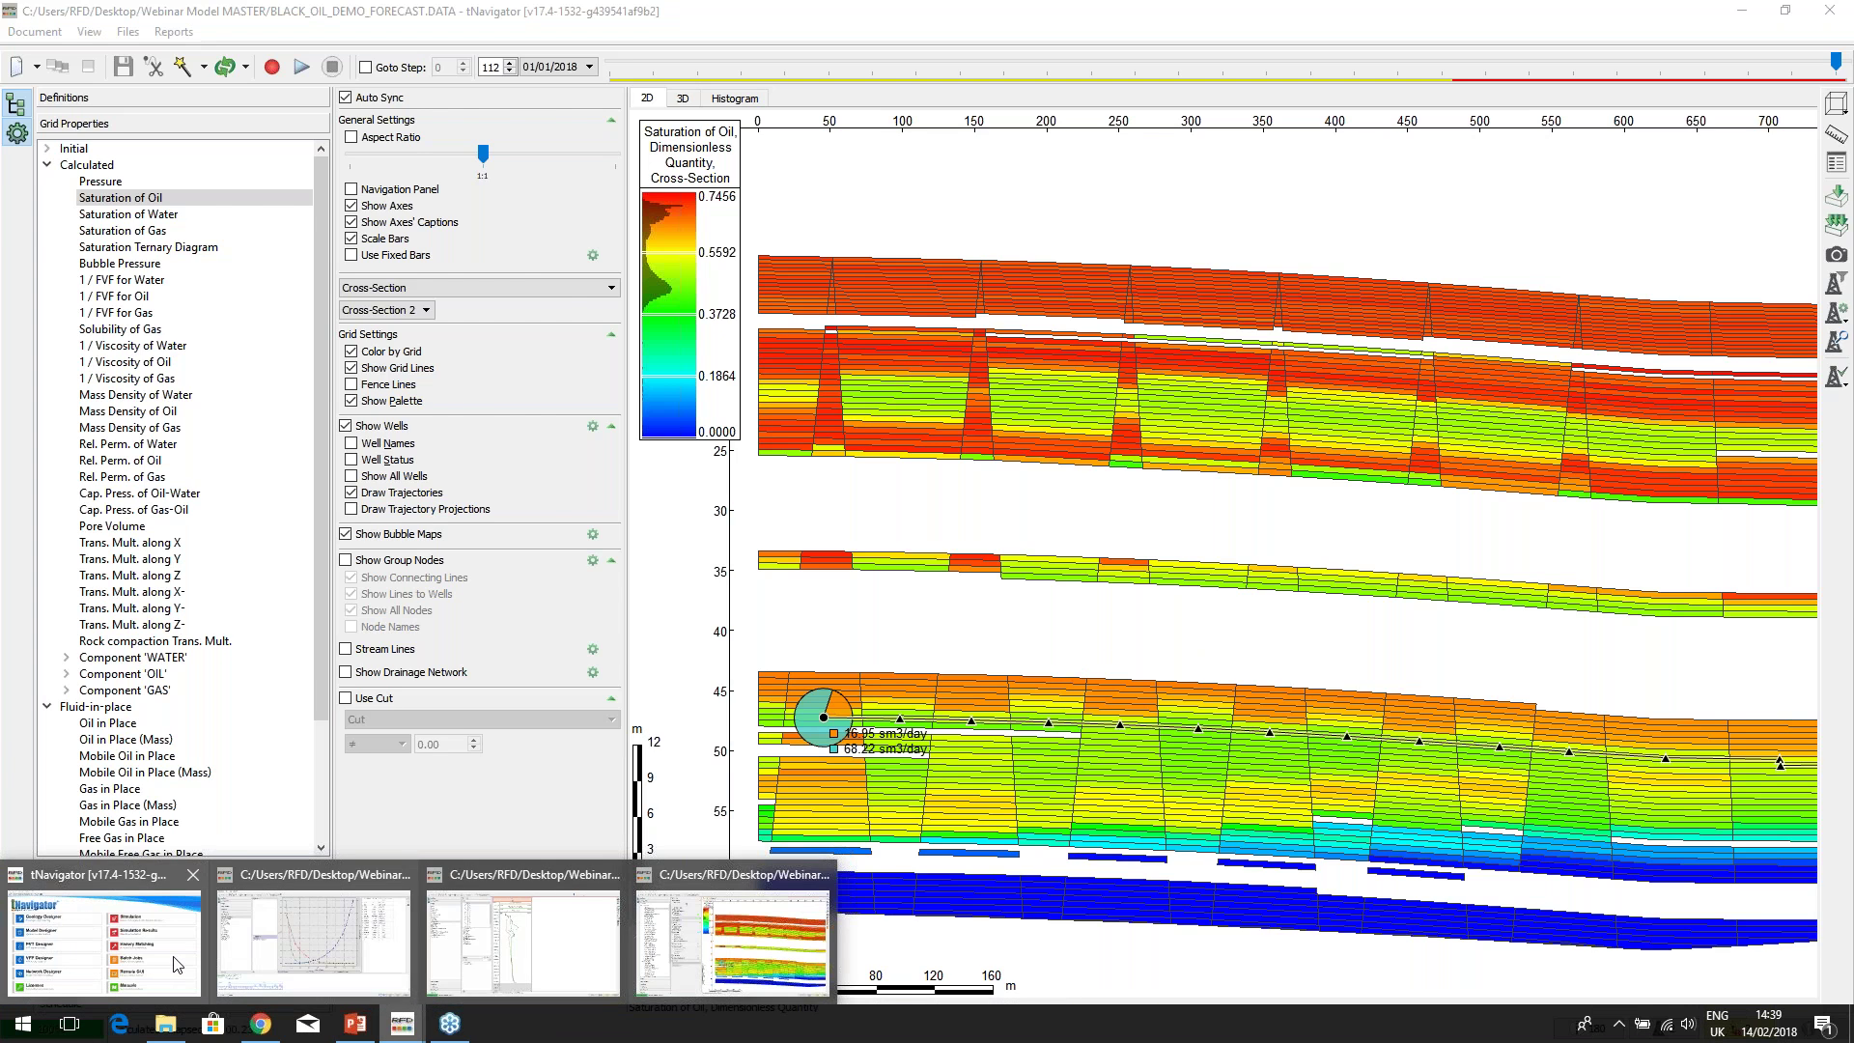
pyautogui.click(177, 964)
pyautogui.moveTo(319, 410)
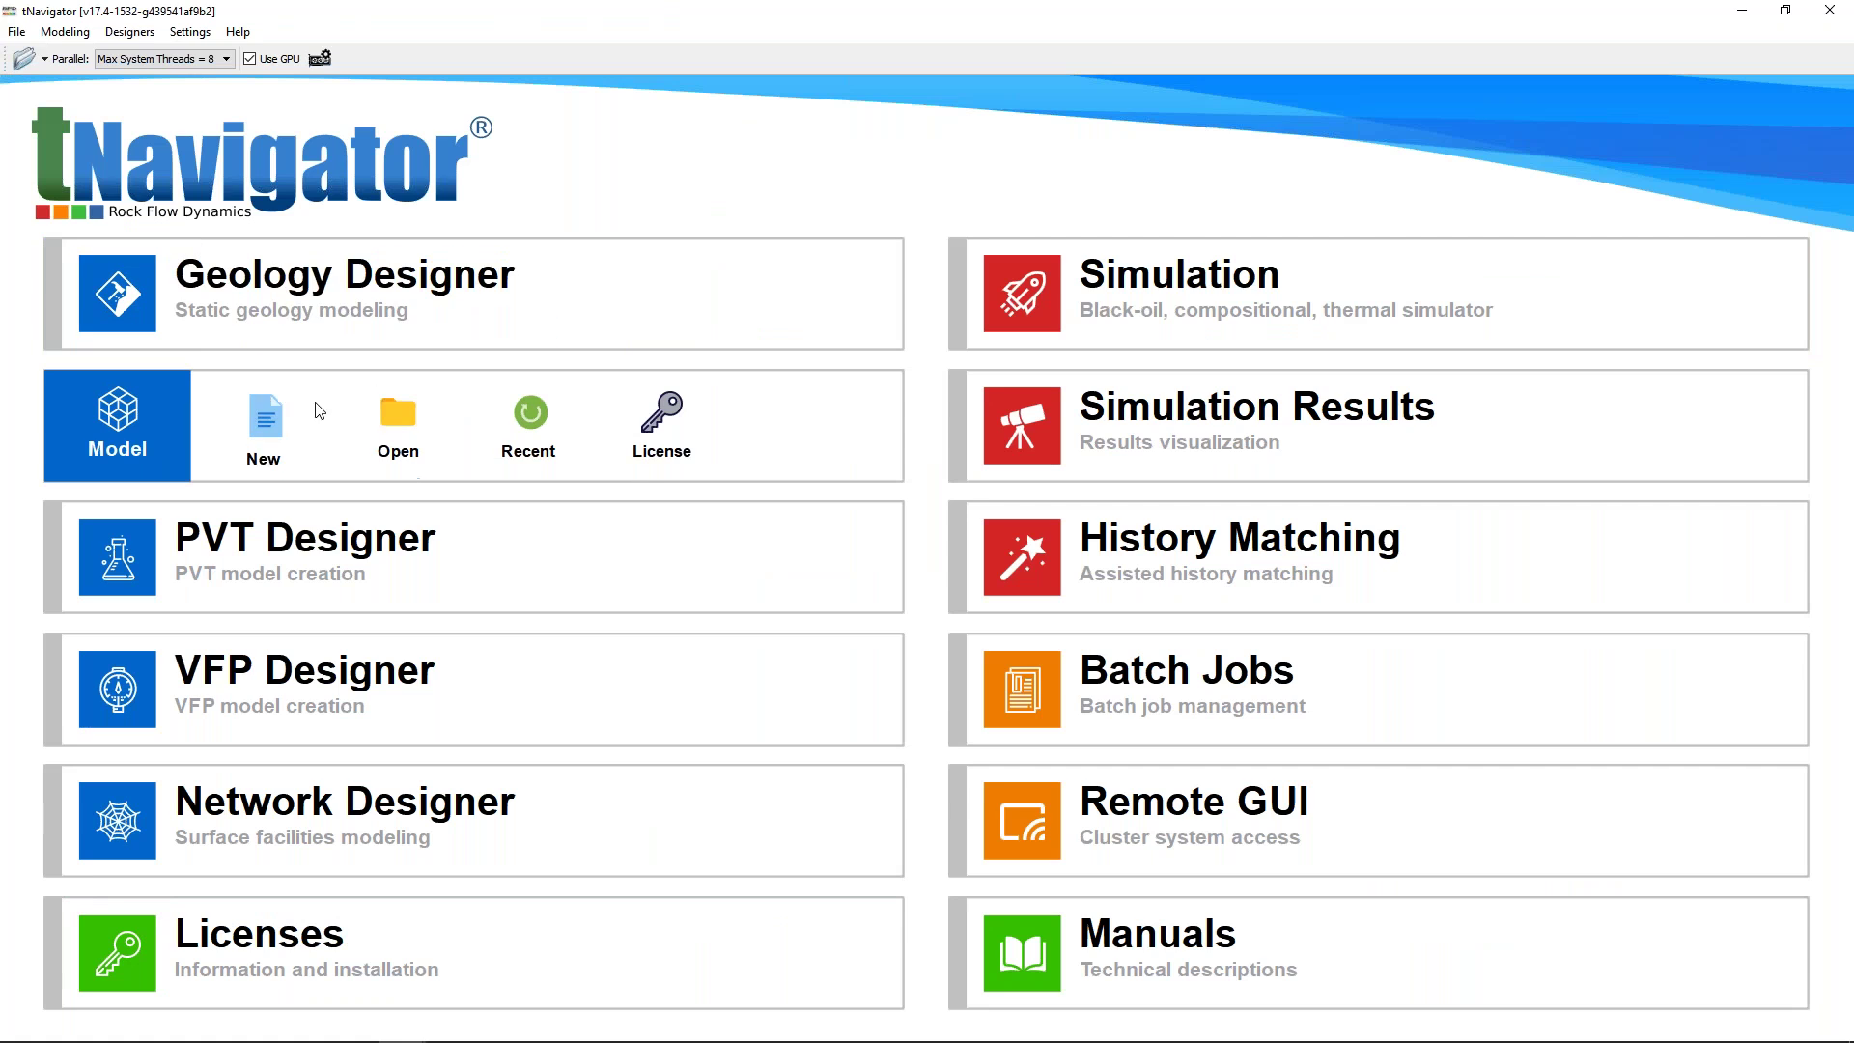
pyautogui.click(270, 420)
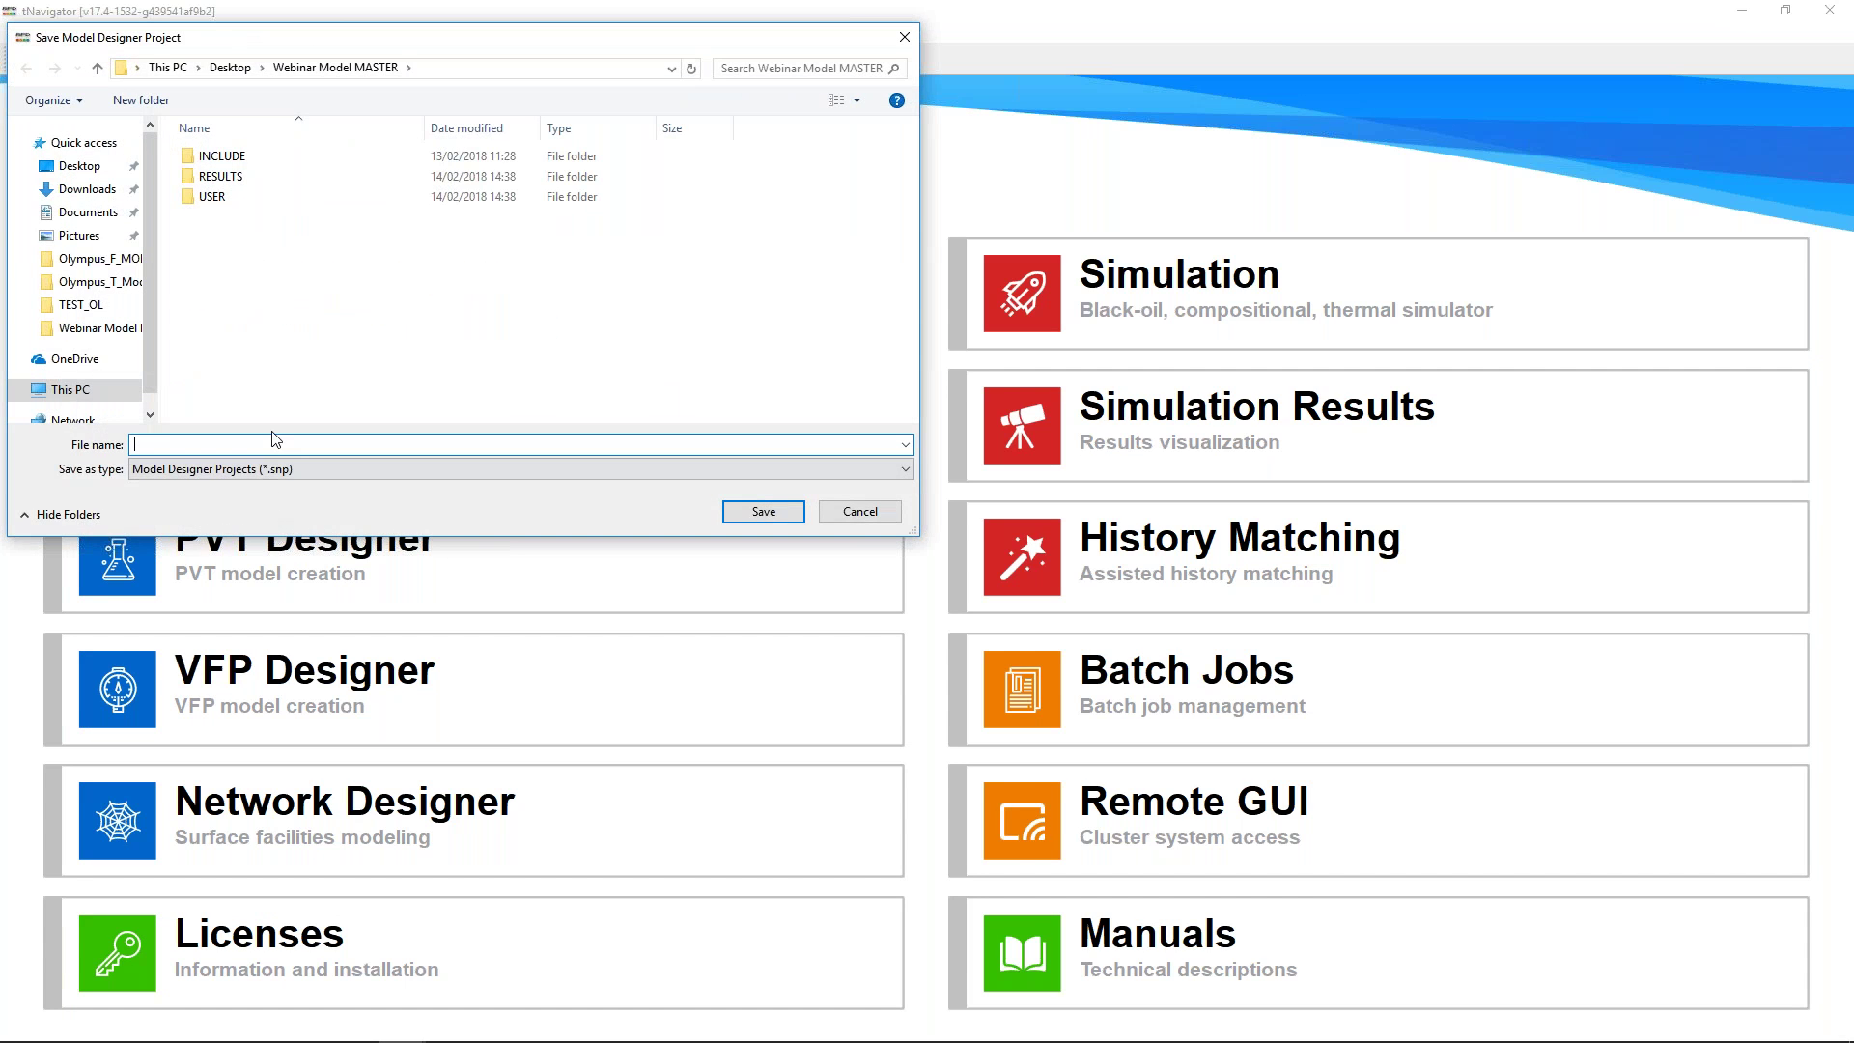
pyautogui.write('Forecast')
pyautogui.click(763, 511)
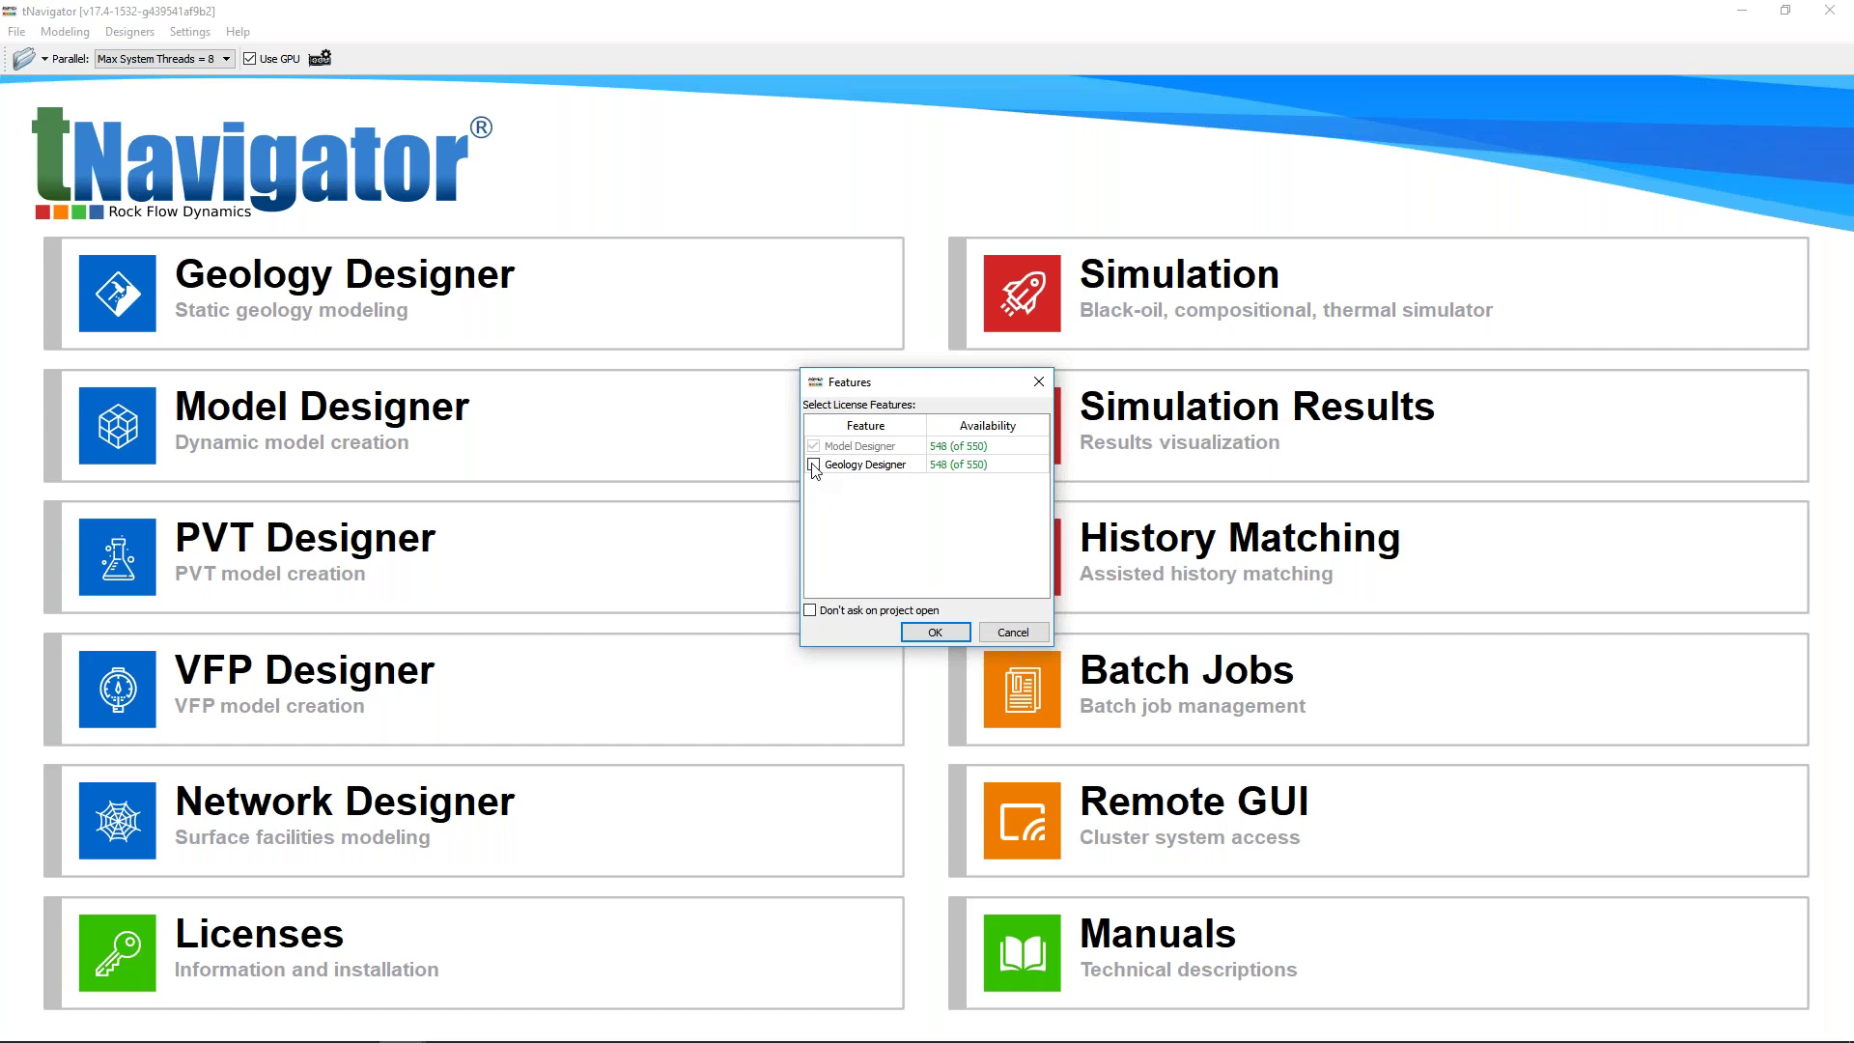
pyautogui.click(936, 632)
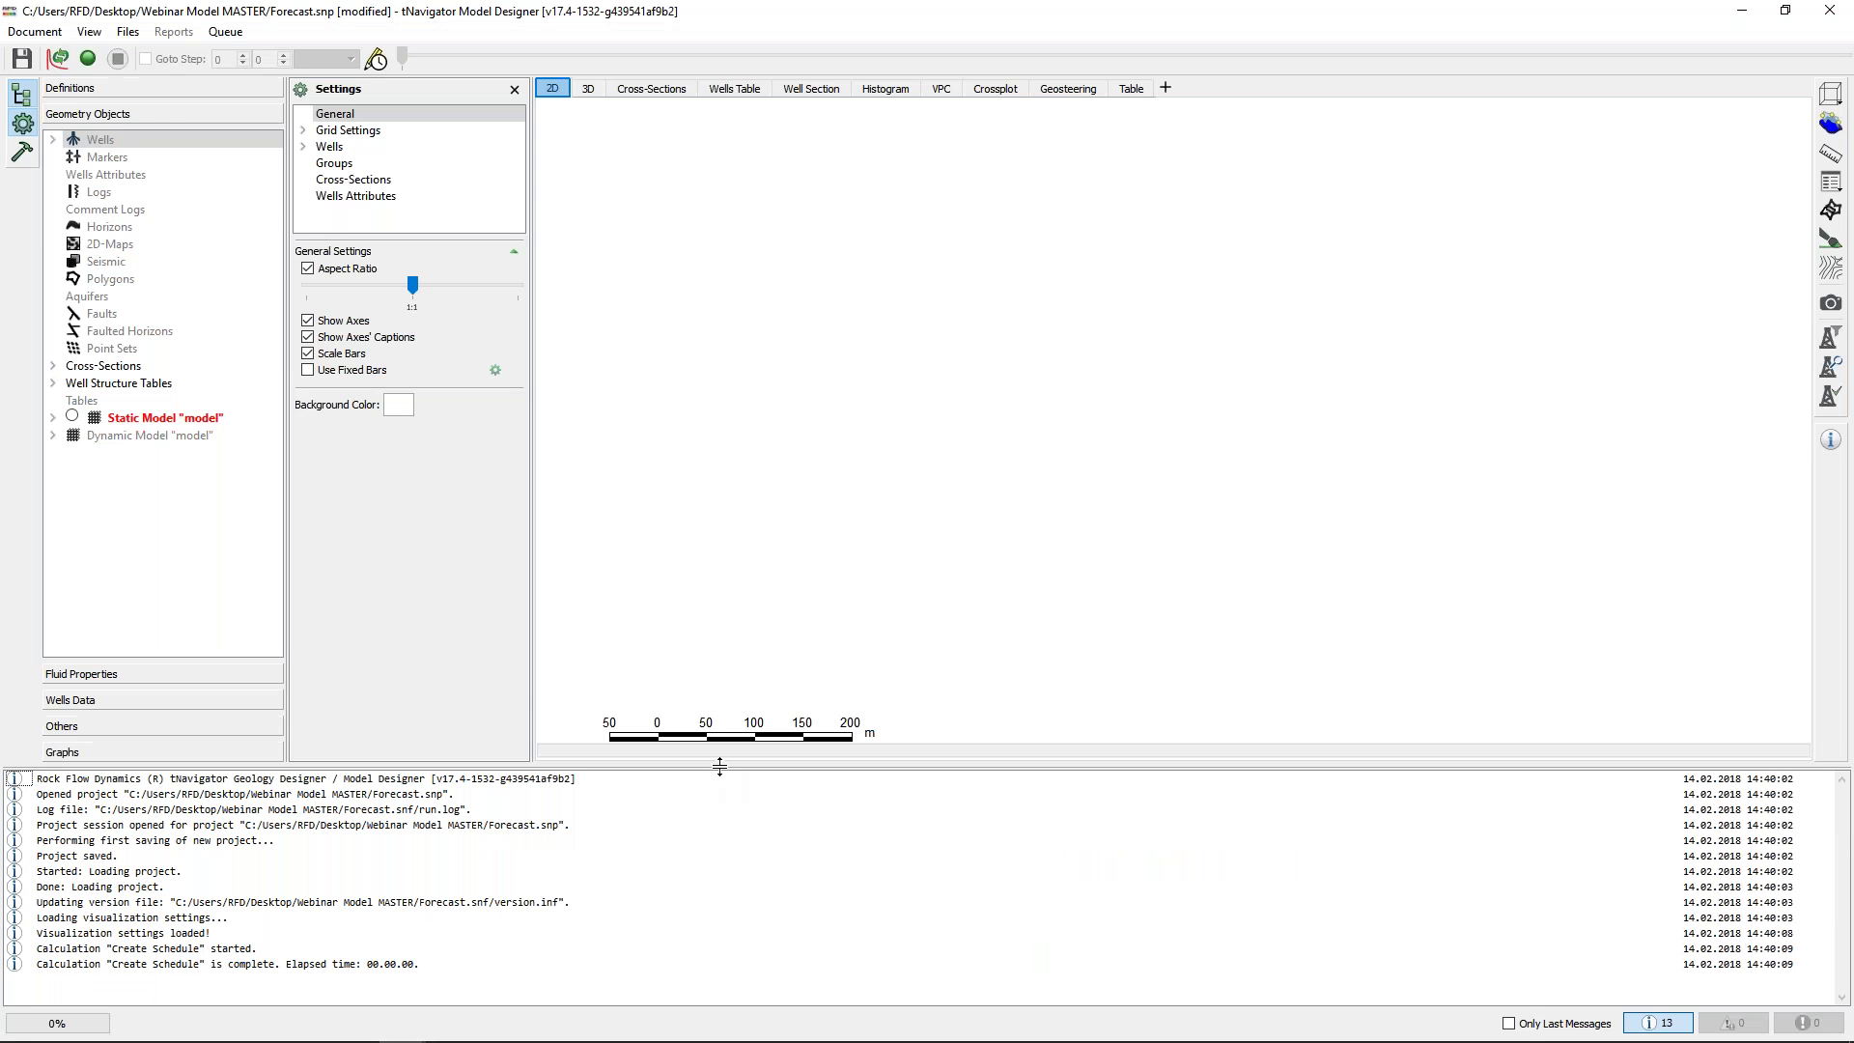
pyautogui.click(1659, 1022)
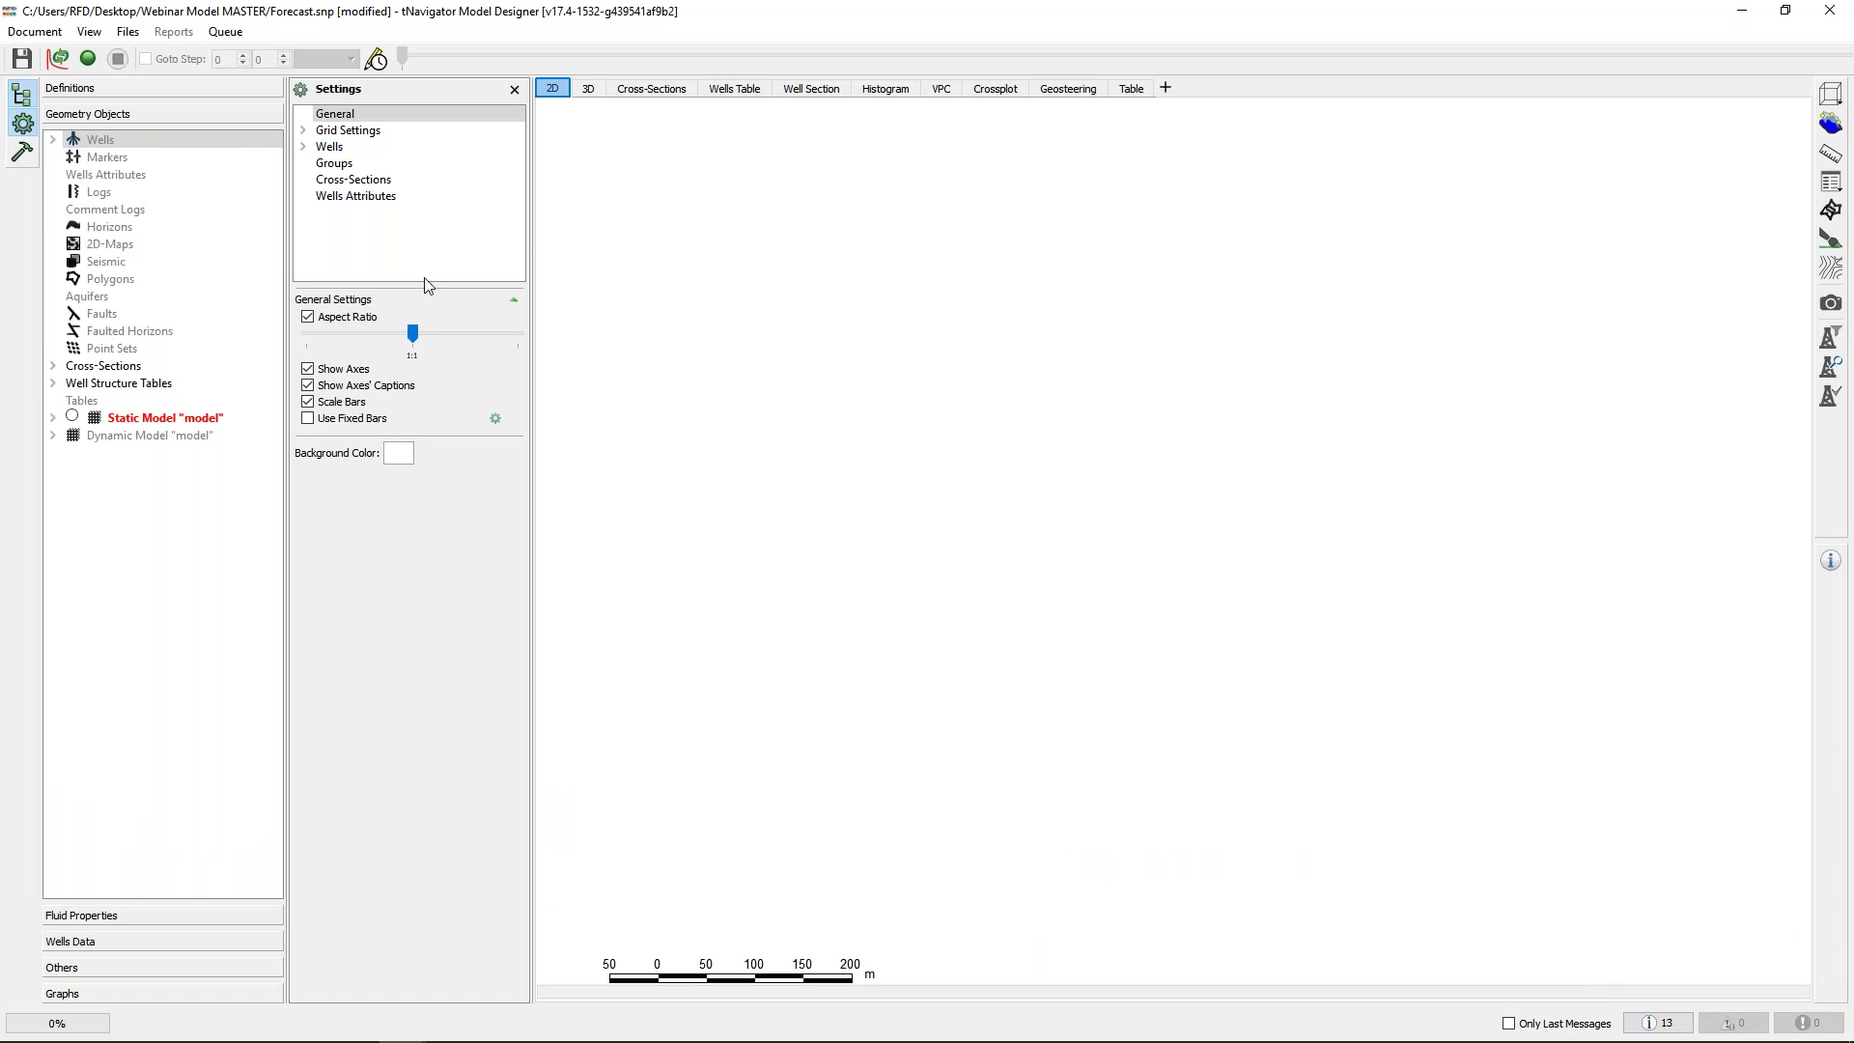
# Import data from the existing model BLACK_OIL_DEMO.DATA with E1 input syntax and the zero point added as well head
pyautogui.click(51, 34)
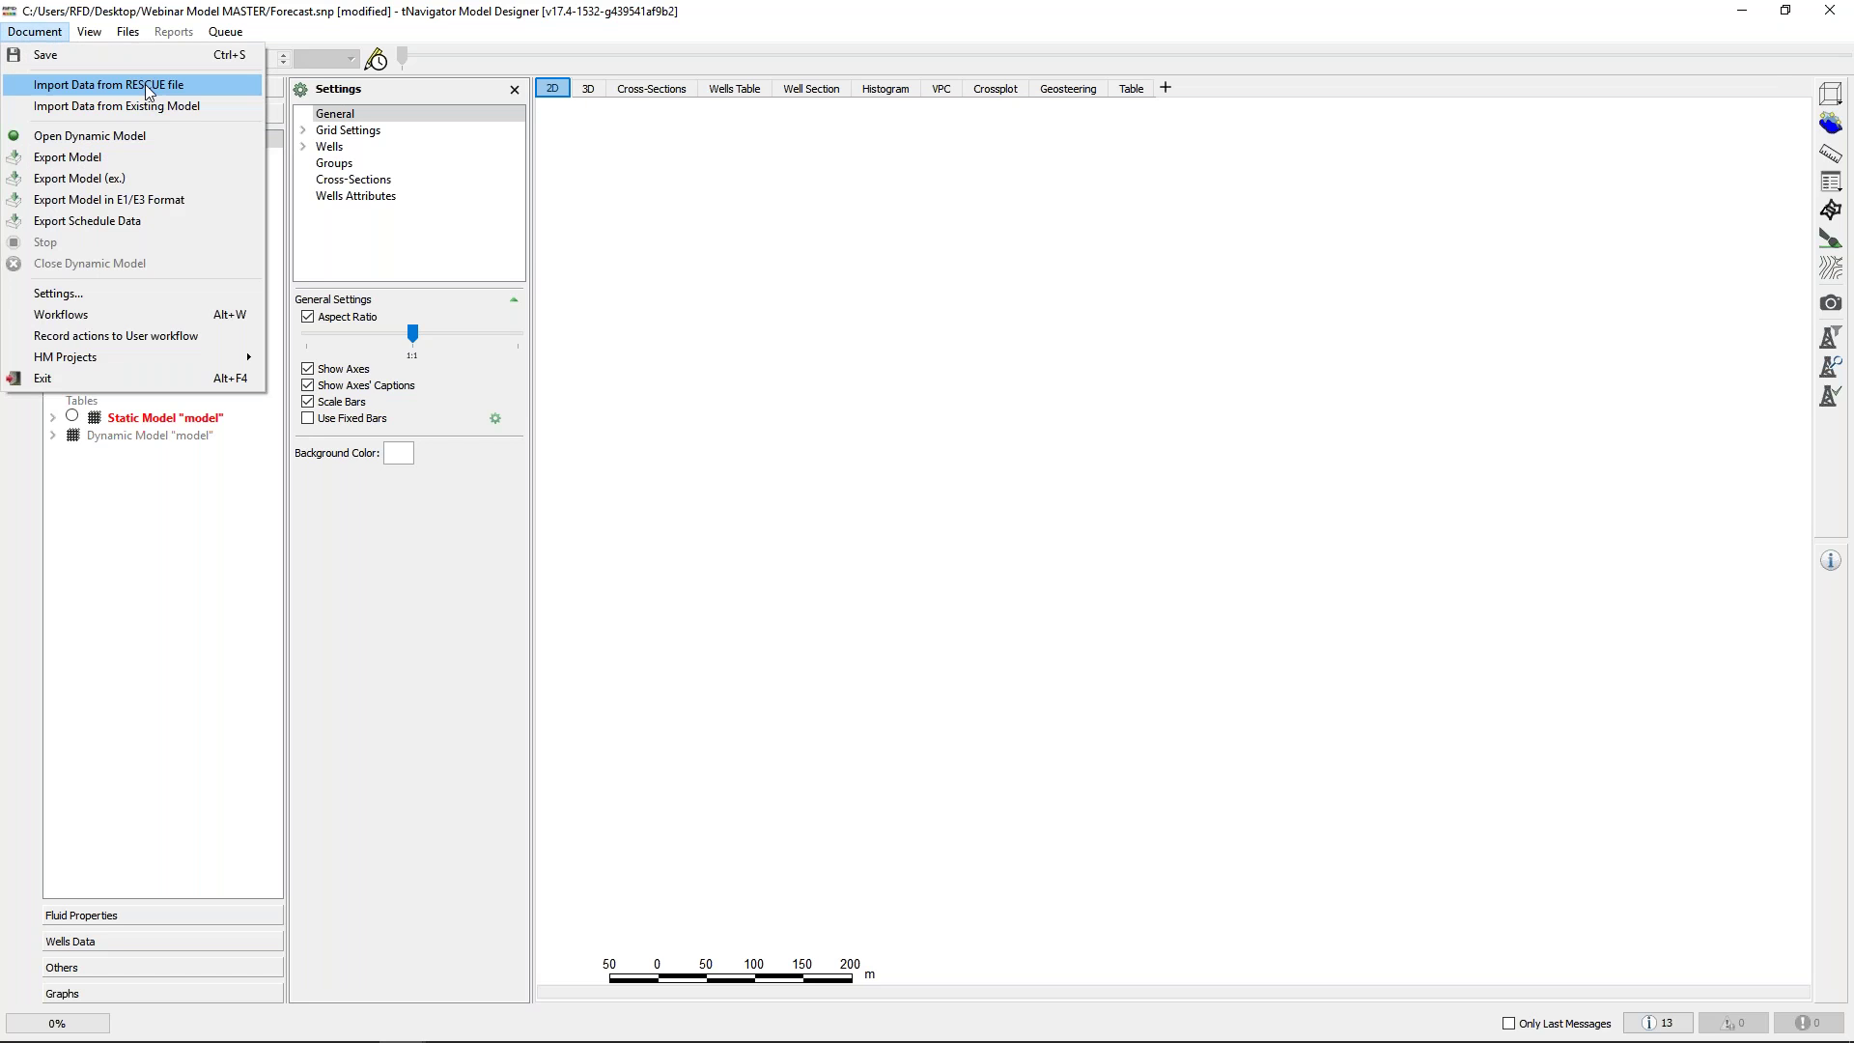
pyautogui.click(208, 107)
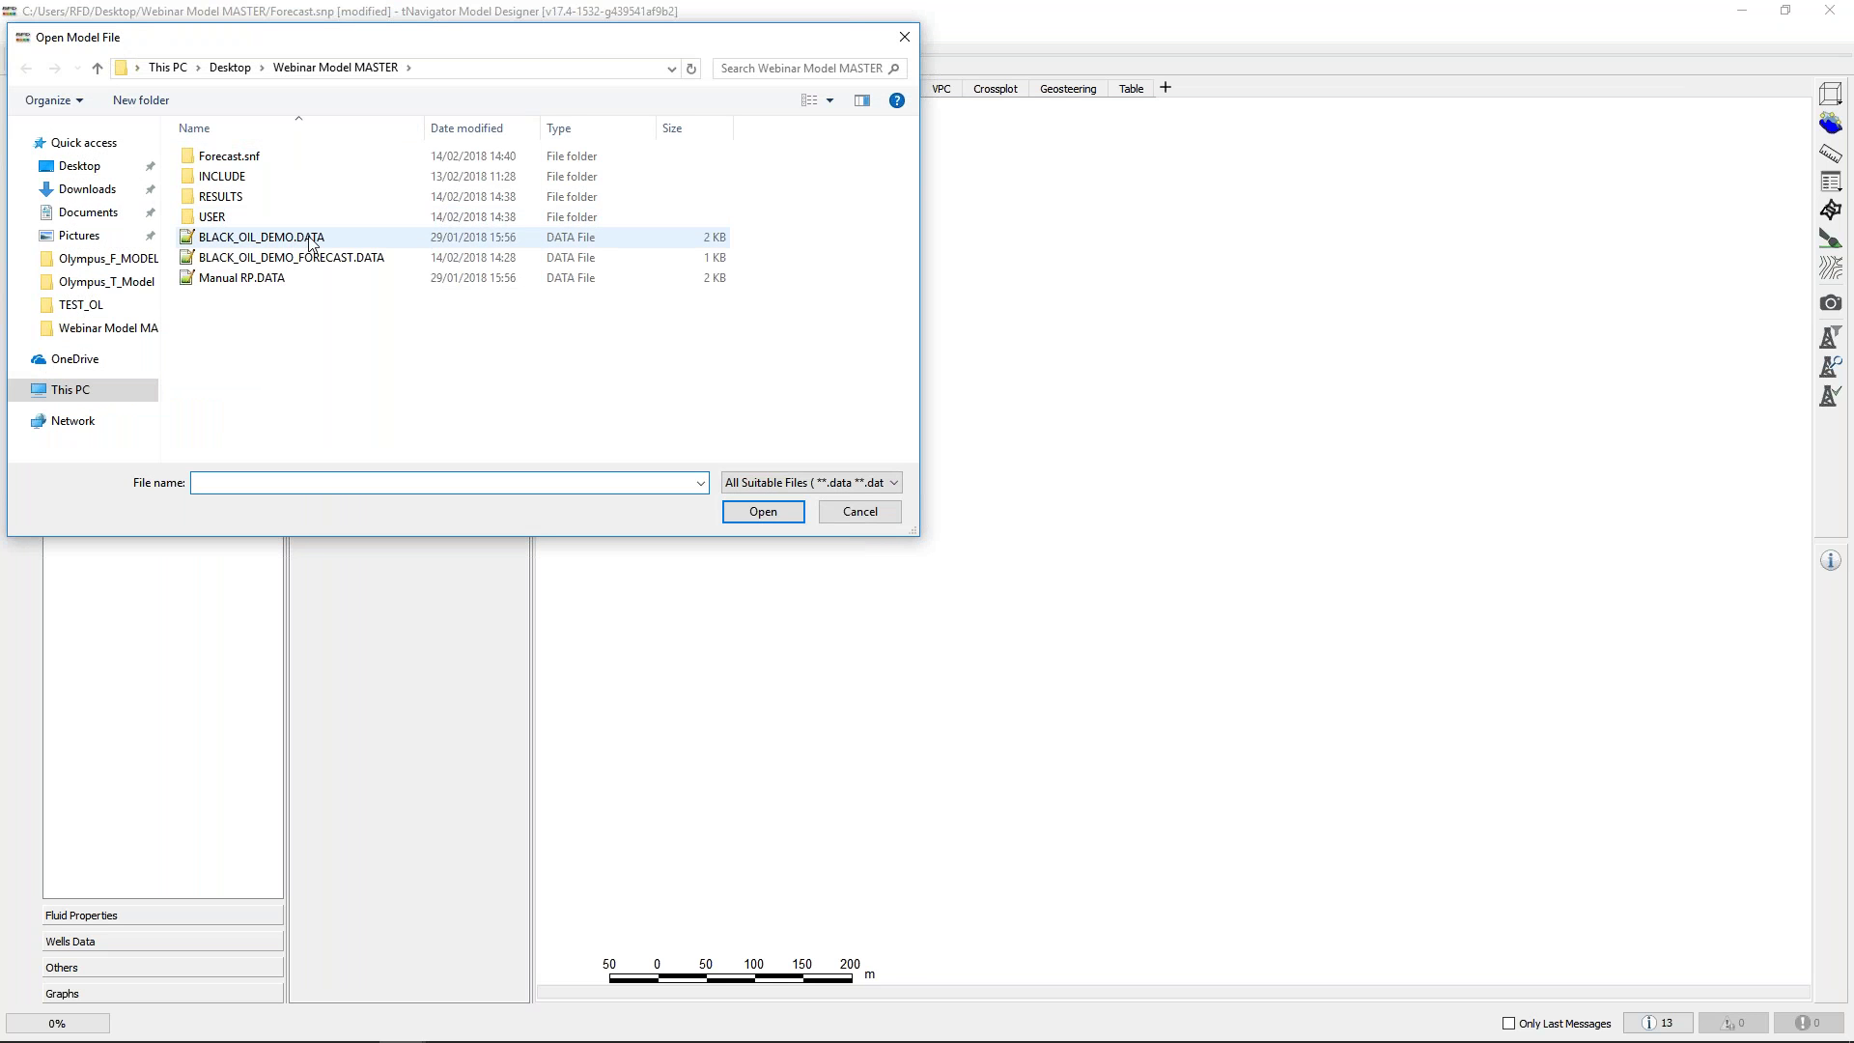
pyautogui.doubleClick(310, 243)
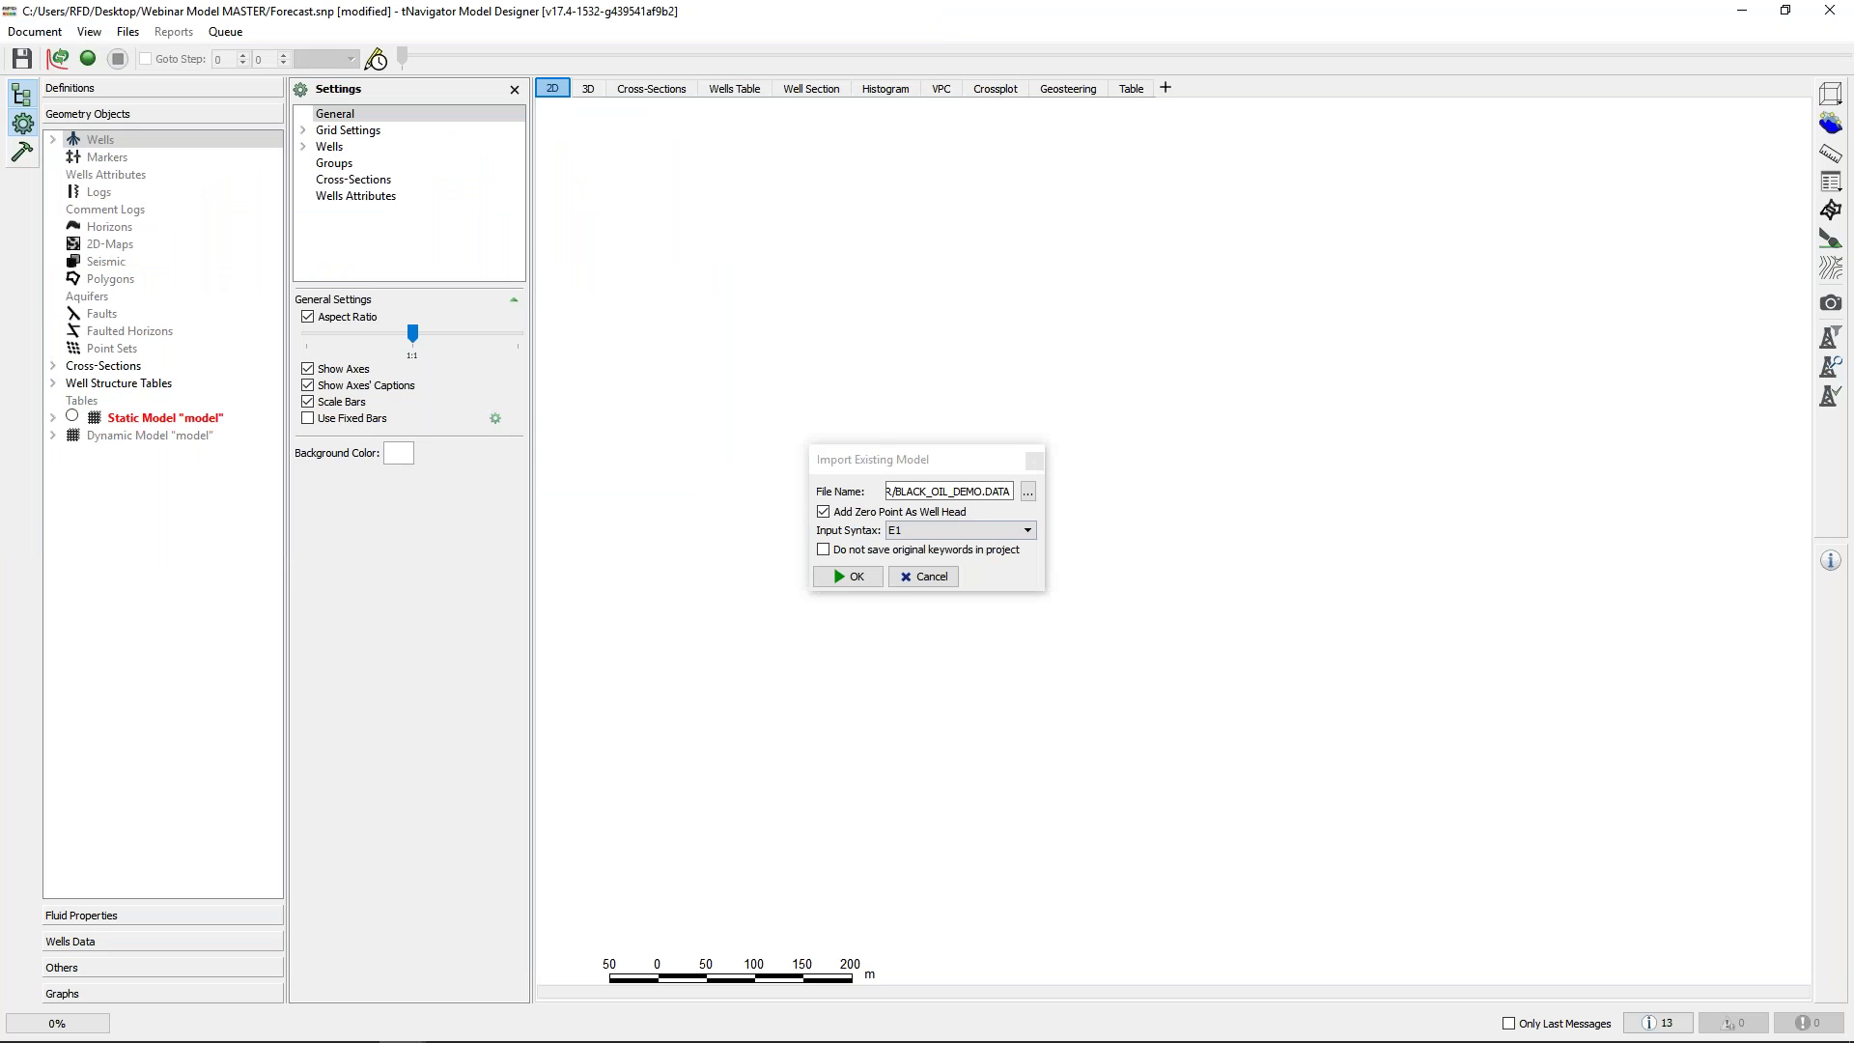
pyautogui.click(874, 577)
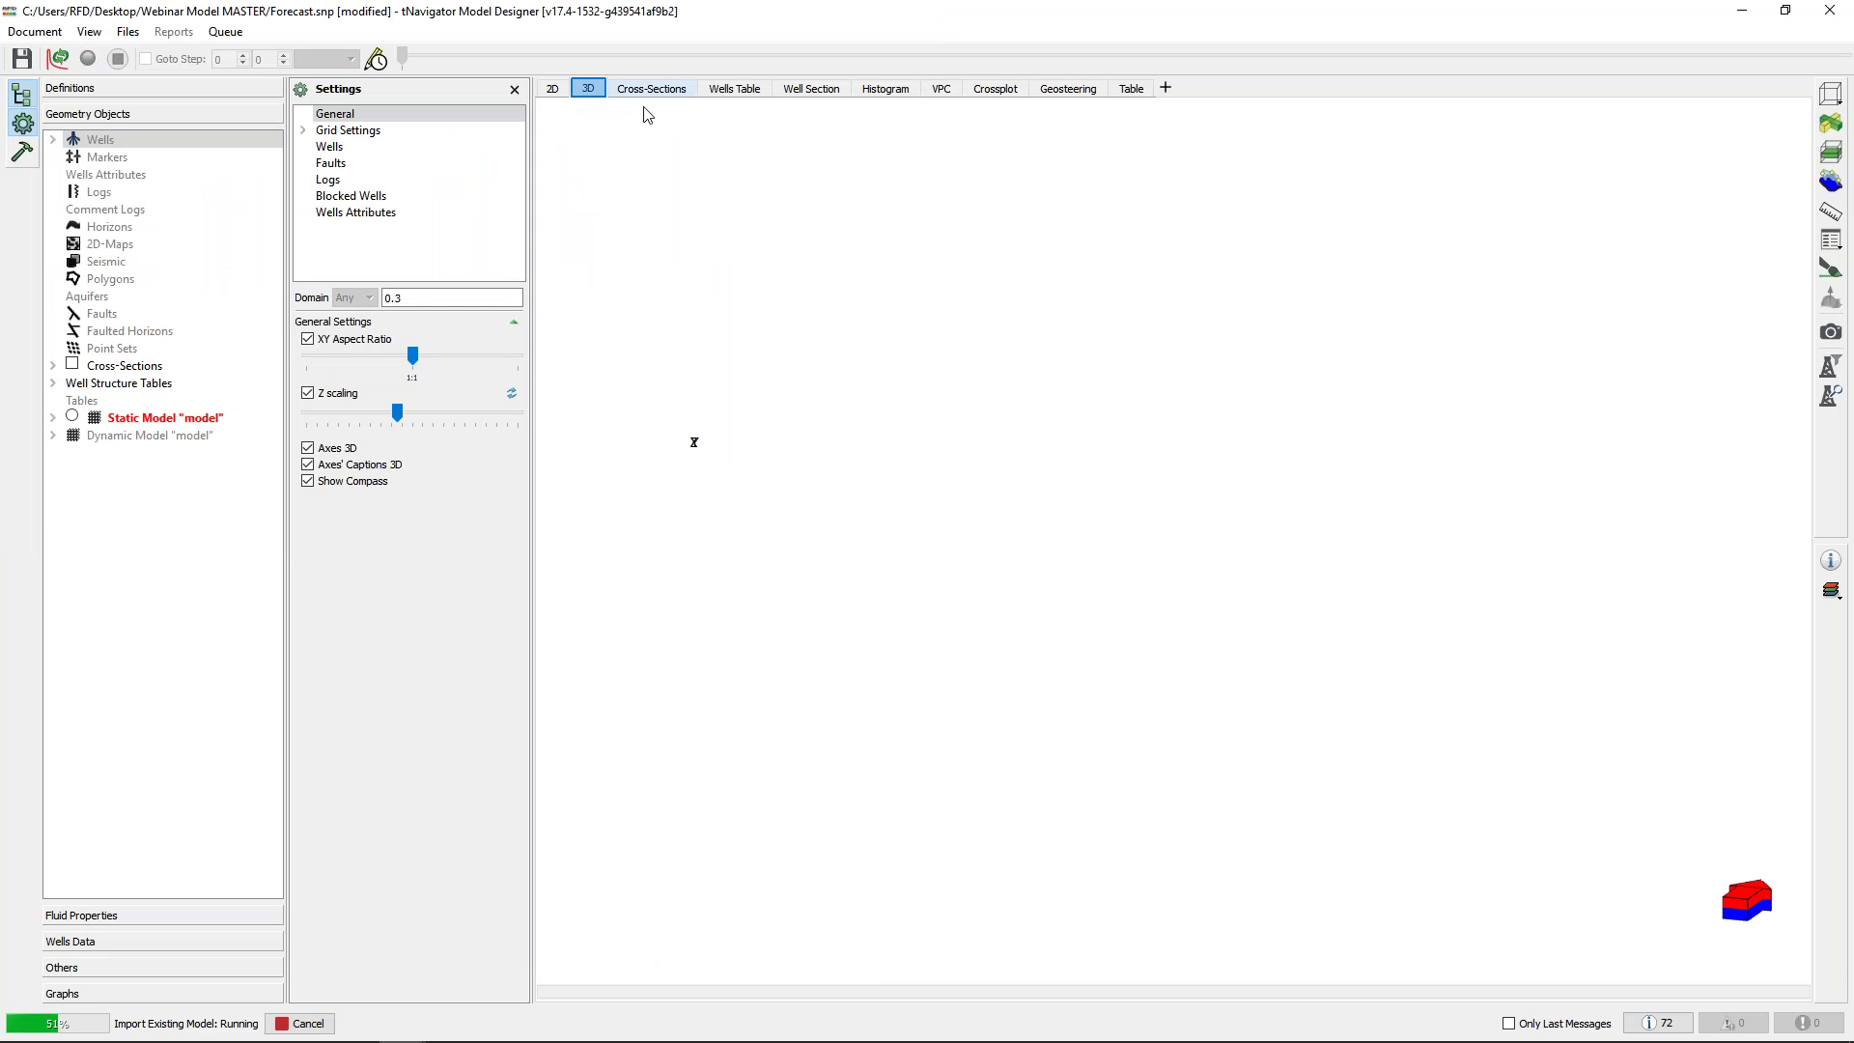
# Flip the 3D view of the imported model horizontally and view the grid from above
pyautogui.click(1828, 108)
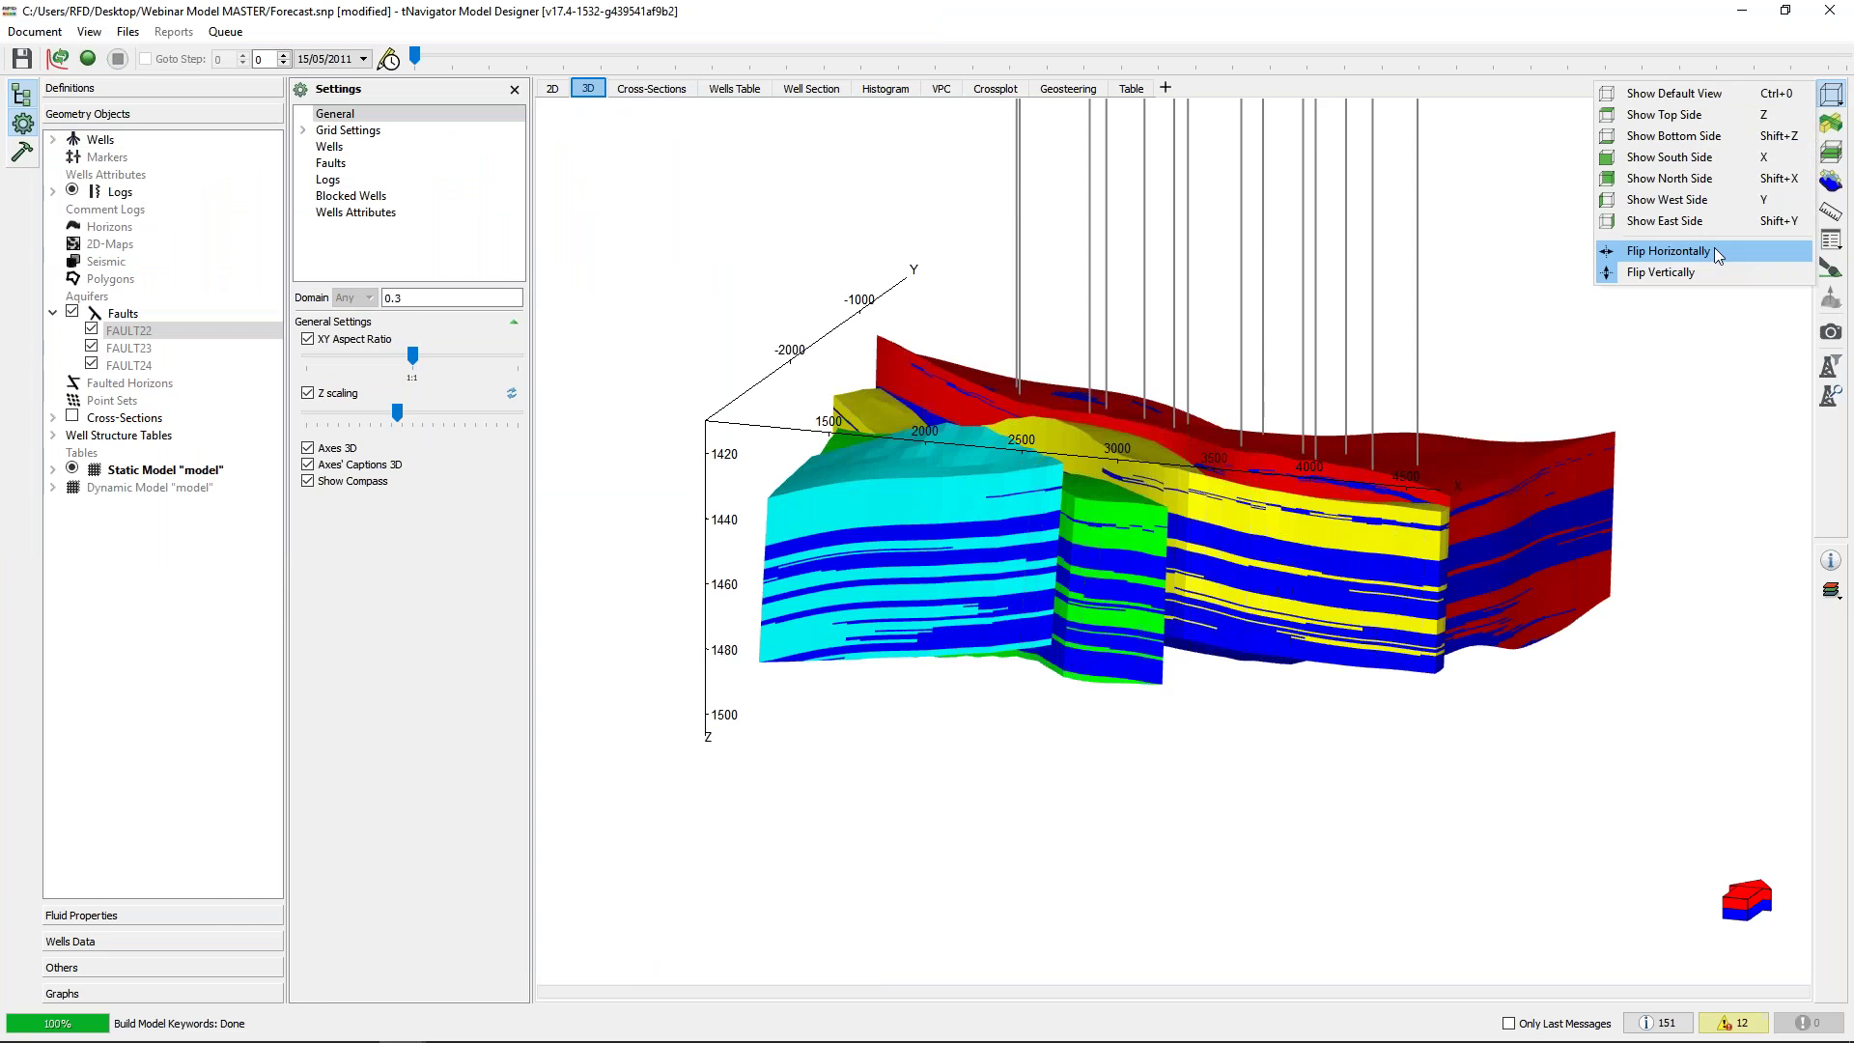
pyautogui.click(1685, 249)
pyautogui.moveTo(1358, 444); pyautogui.dragTo(1149, 426)
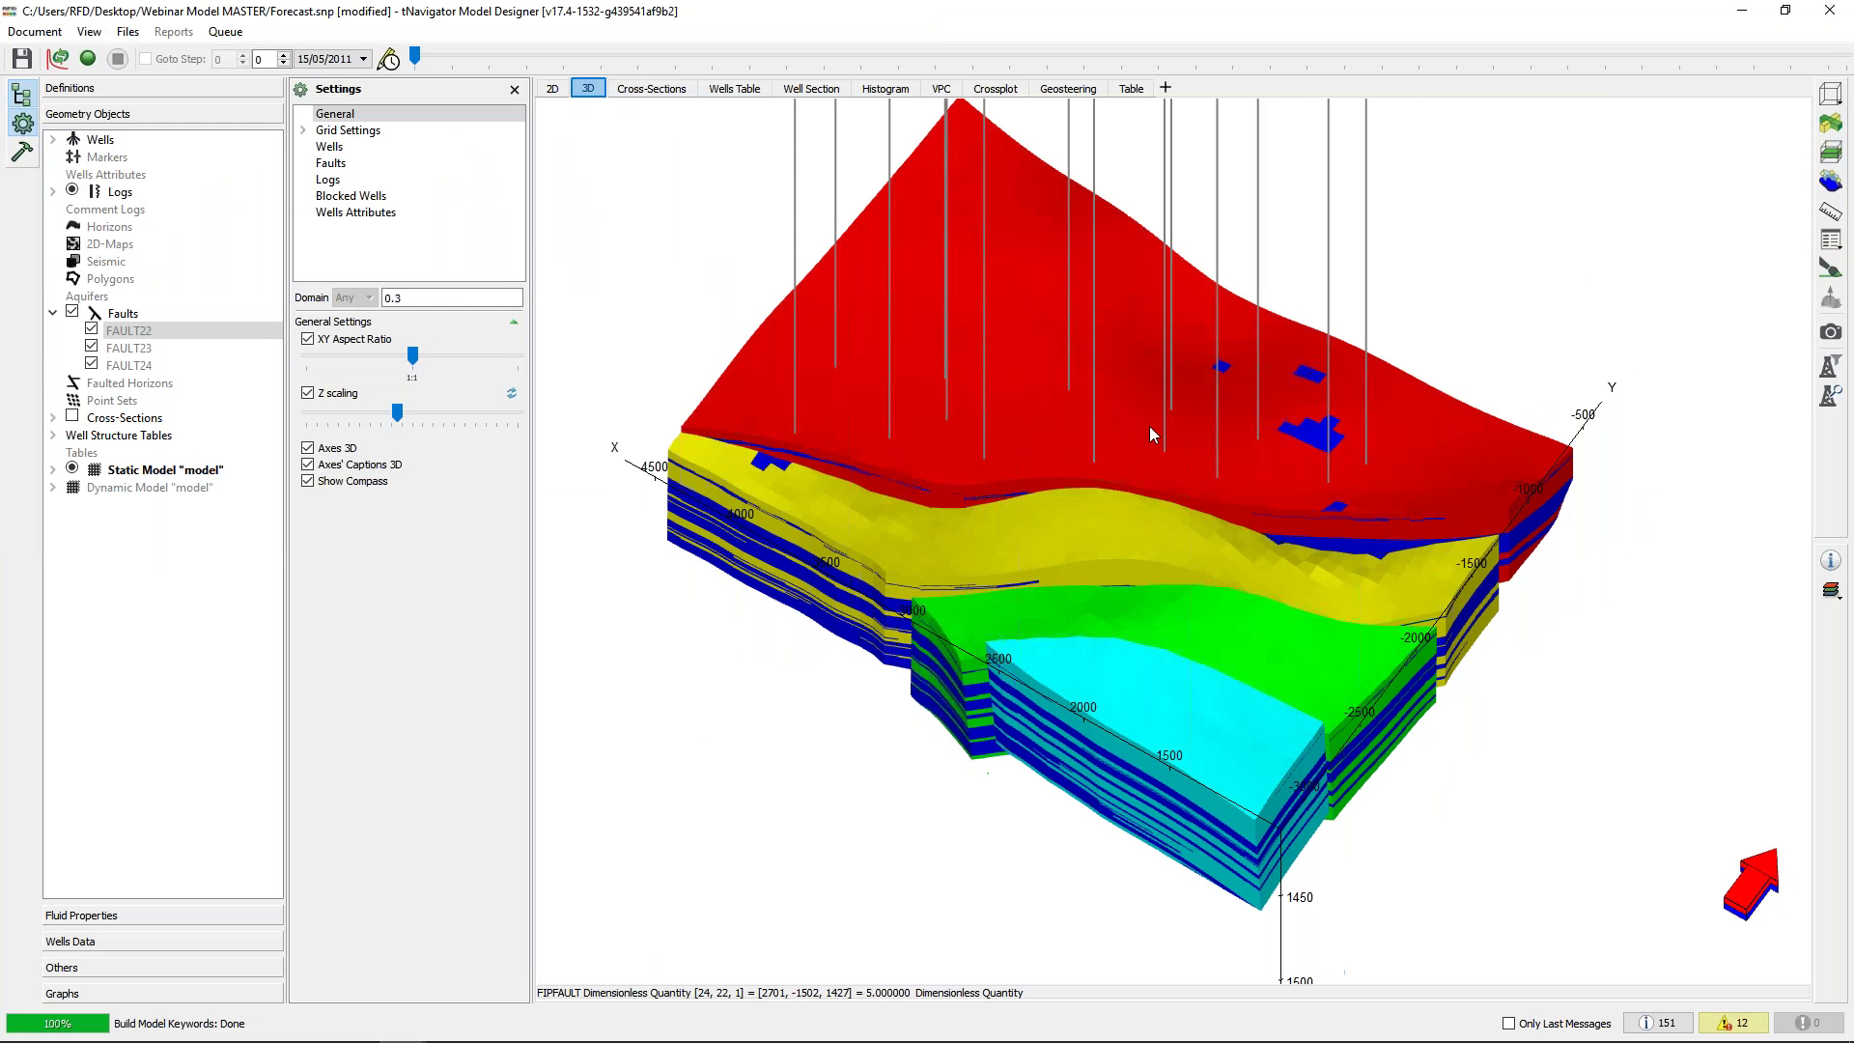
# Filter the 3D grid with an ACTNUM cut not equal to 0 to hide the inactive blocks
pyautogui.click(304, 132)
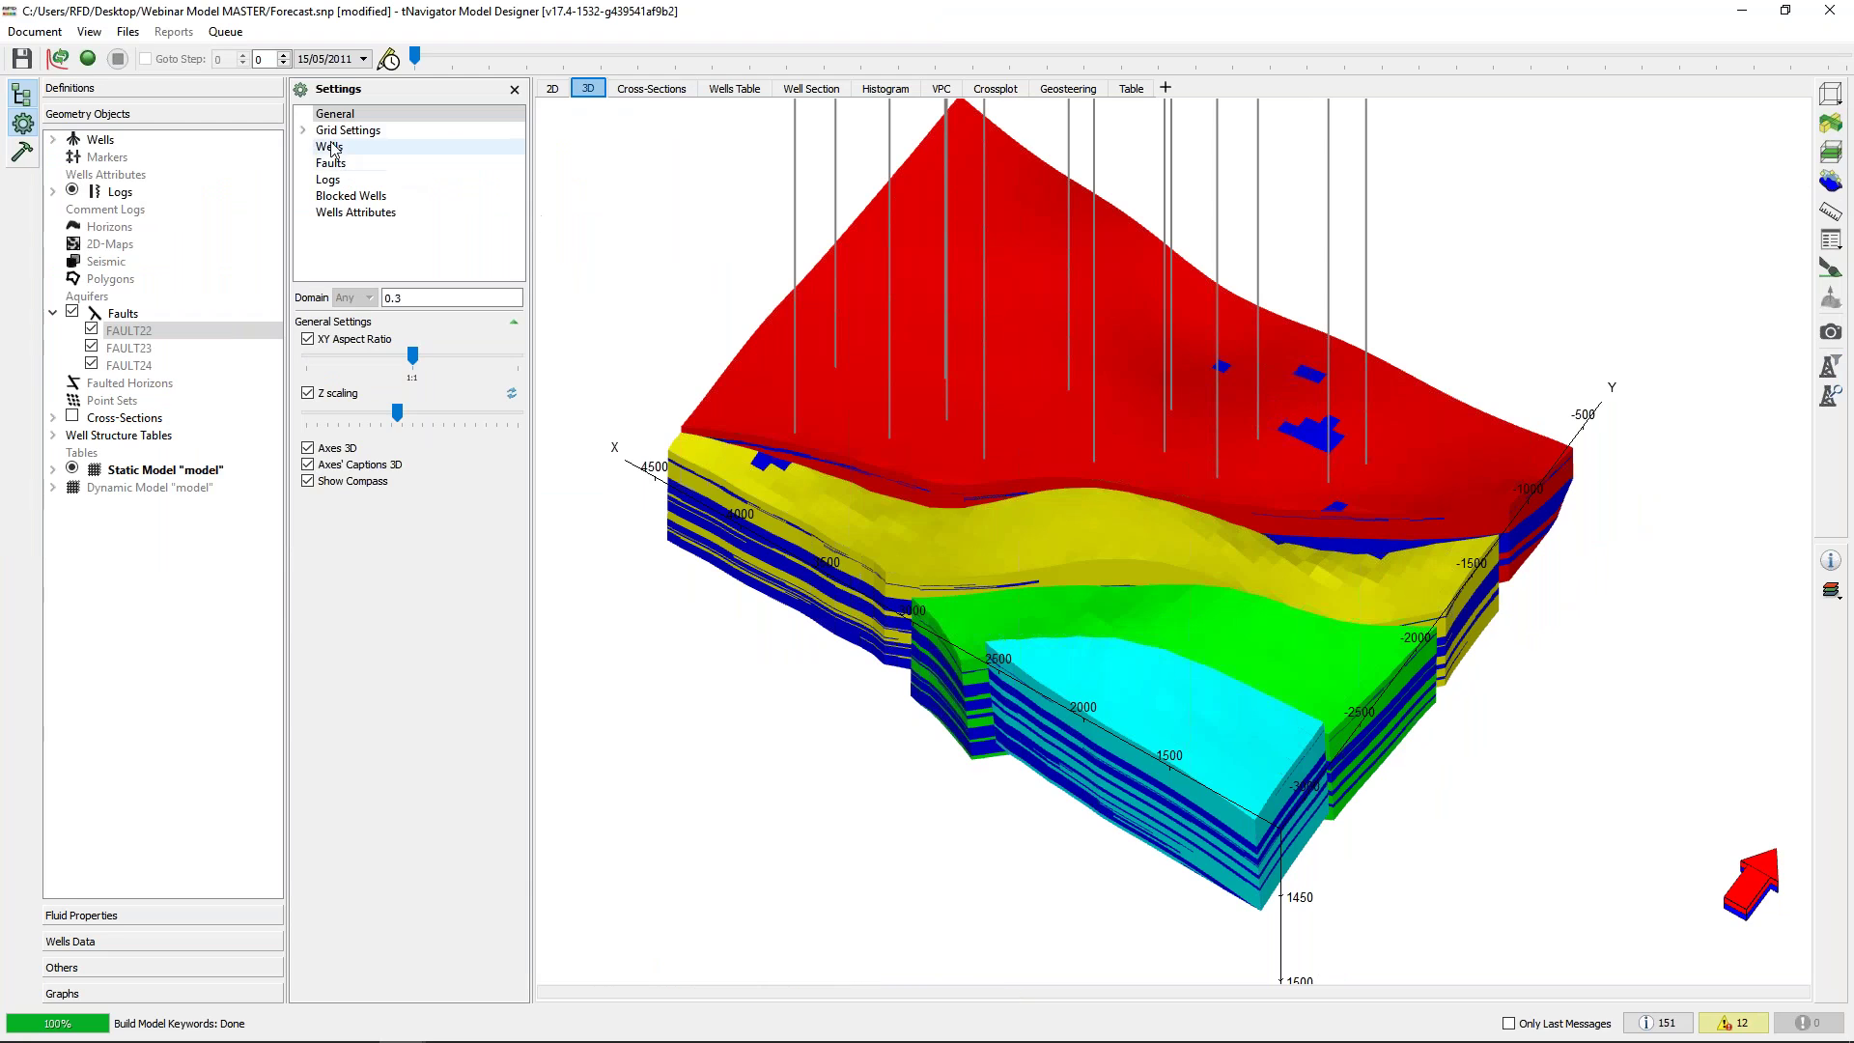
pyautogui.click(372, 164)
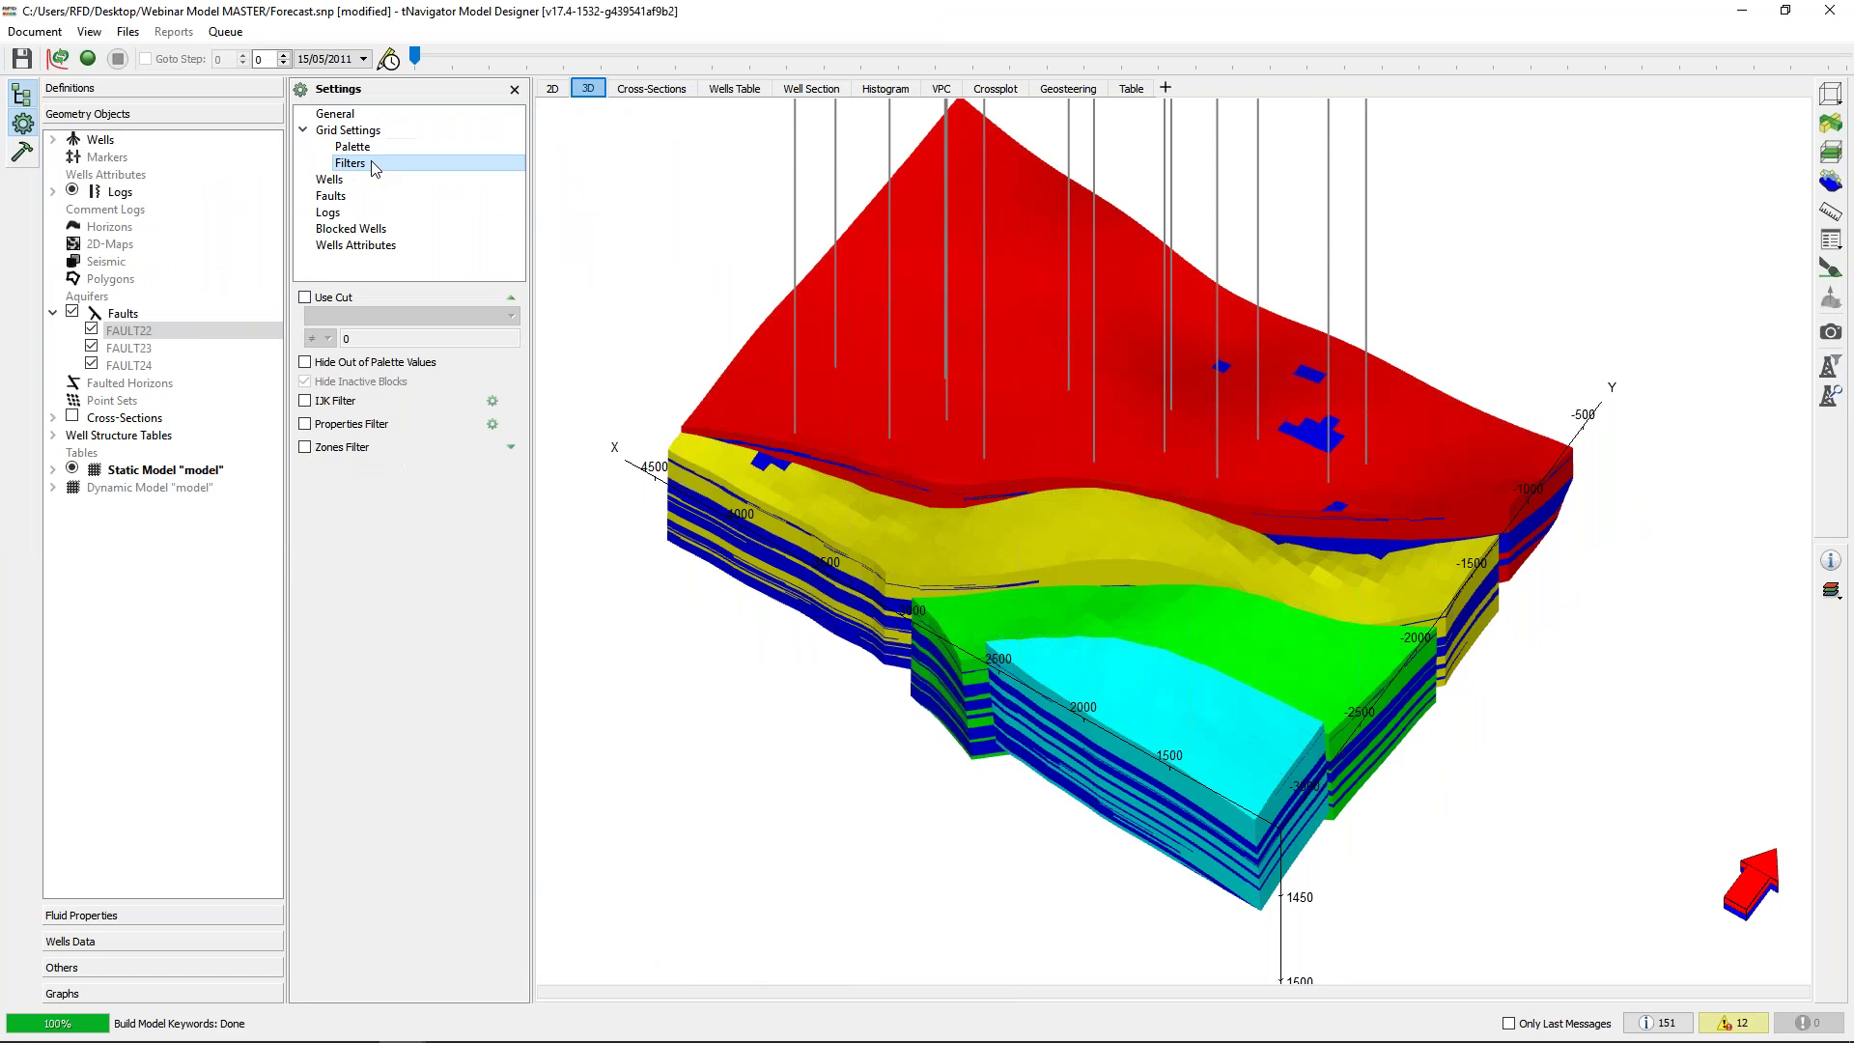
pyautogui.click(339, 303)
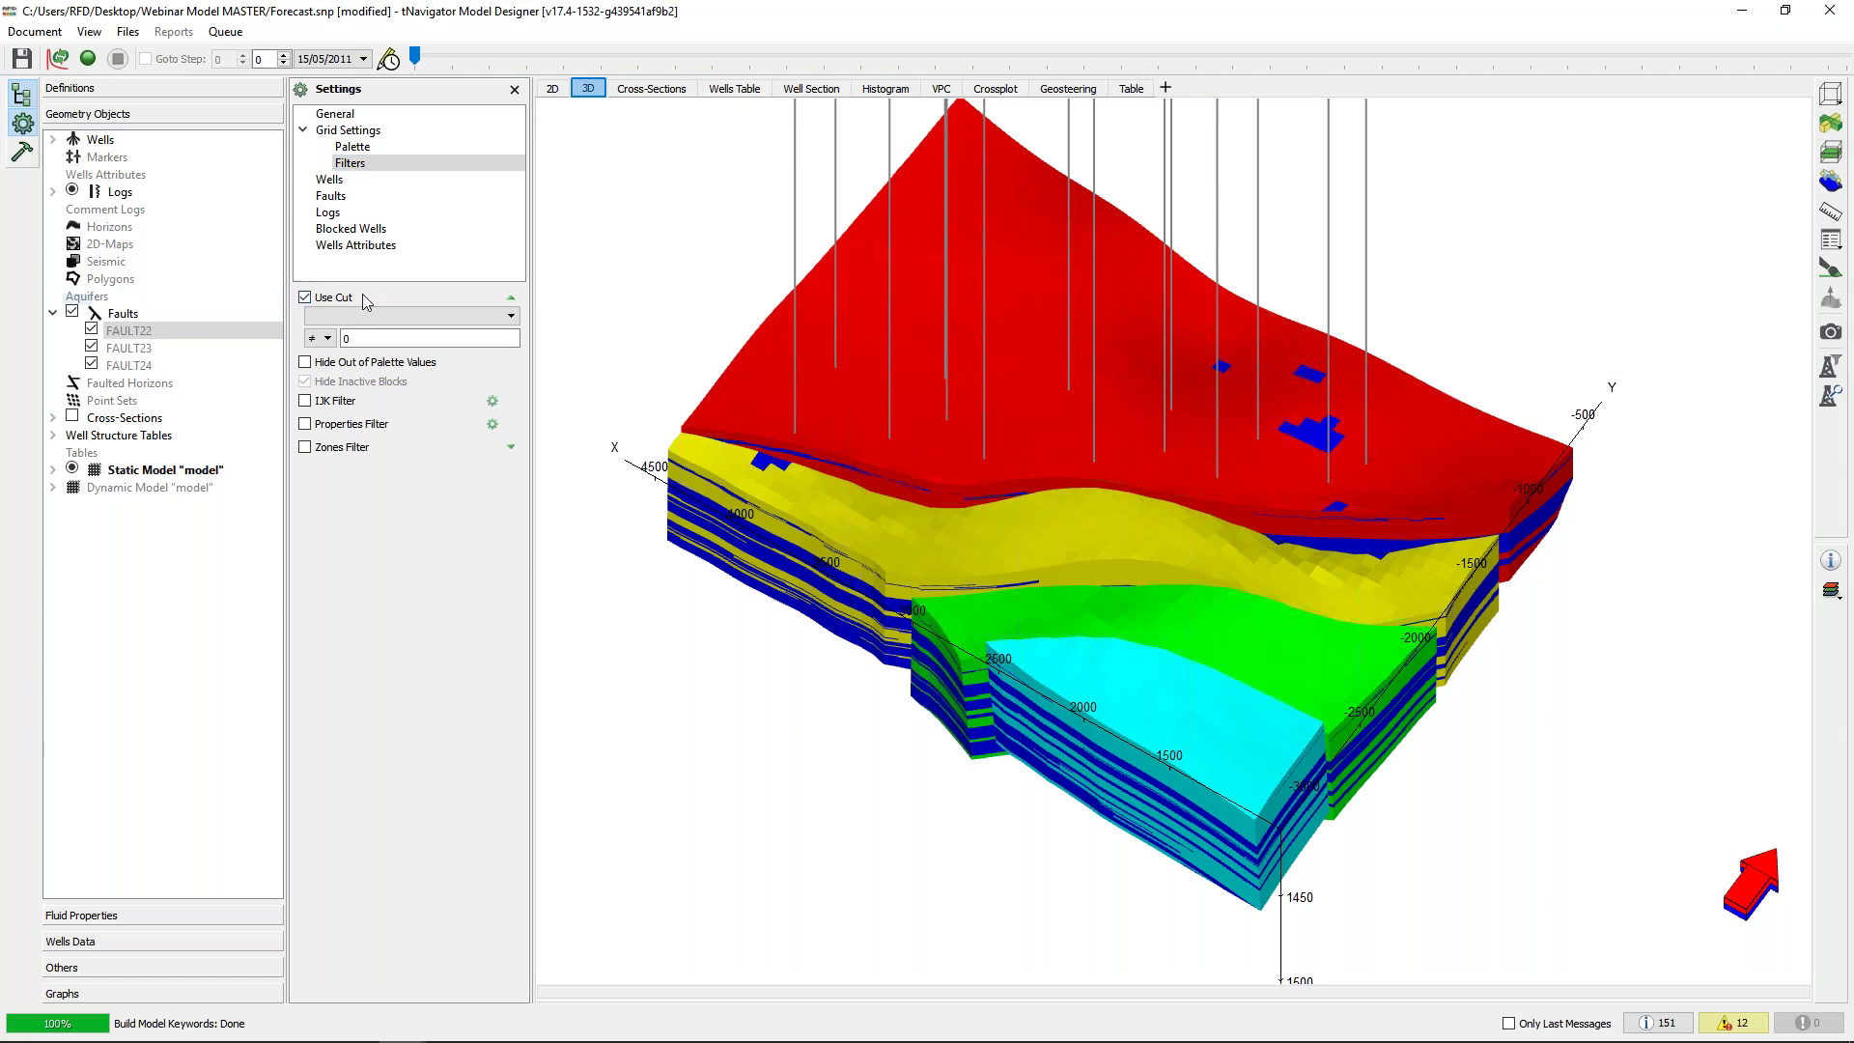
pyautogui.click(353, 319)
pyautogui.click(358, 332)
pyautogui.moveTo(1213, 581); pyautogui.dragTo(1060, 568)
# Display the static model's initial Porosity property on the 3D grid
pyautogui.click(52, 470)
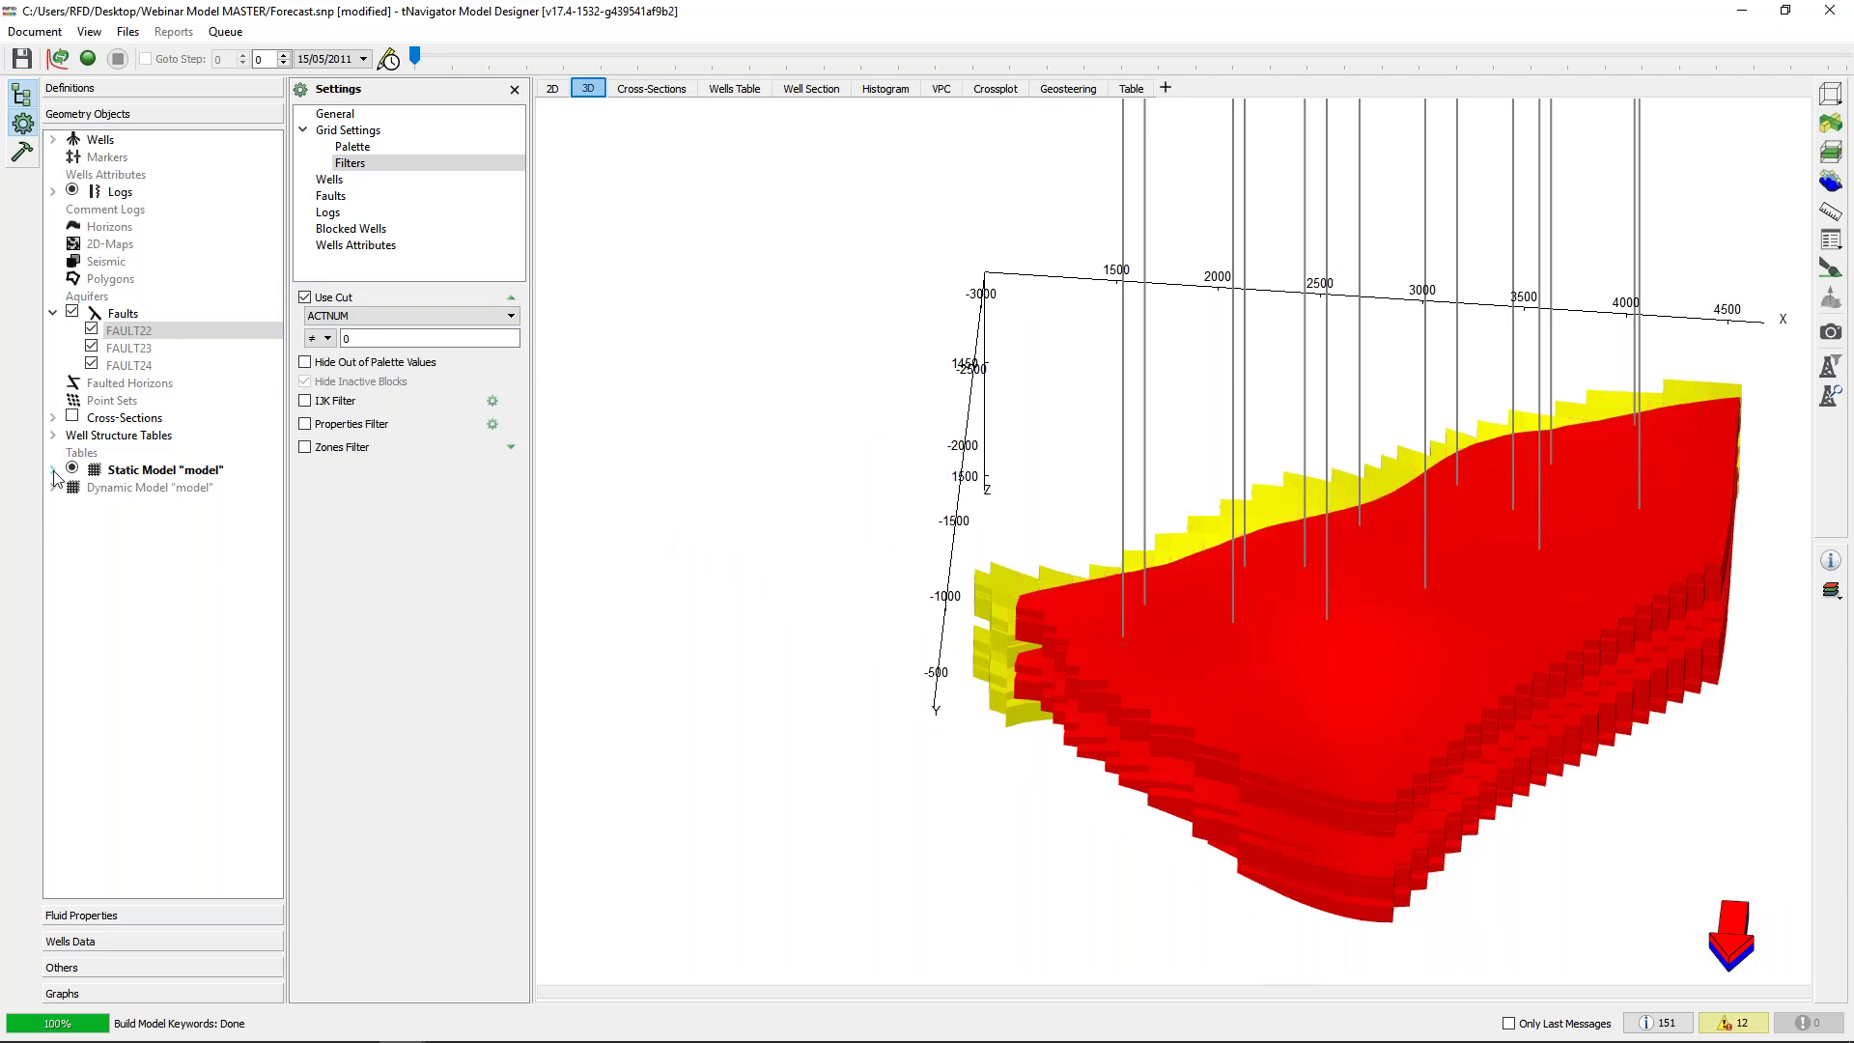
pyautogui.click(72, 486)
pyautogui.click(145, 504)
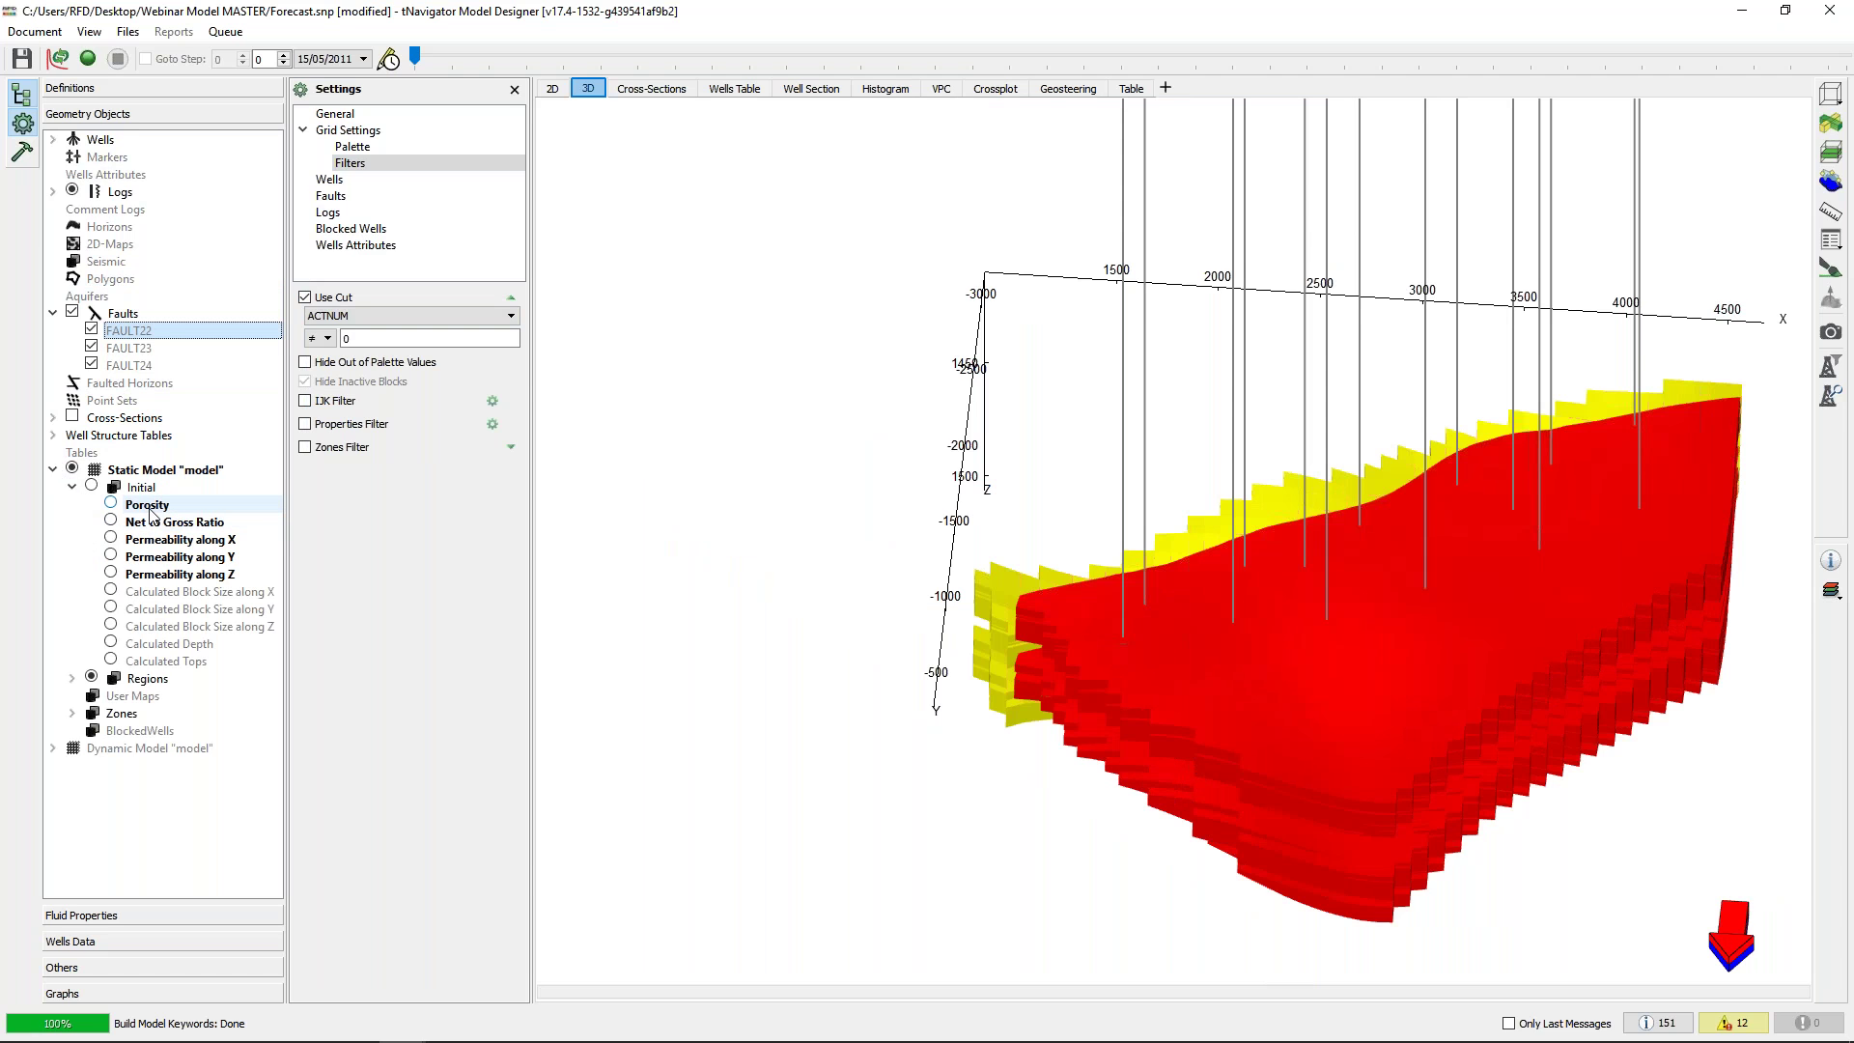
# Add monthly time steps from 01/03/2015 to 01/03/2018 after the last historical date
pyautogui.moveTo(1183, 631); pyautogui.dragTo(1052, 456)
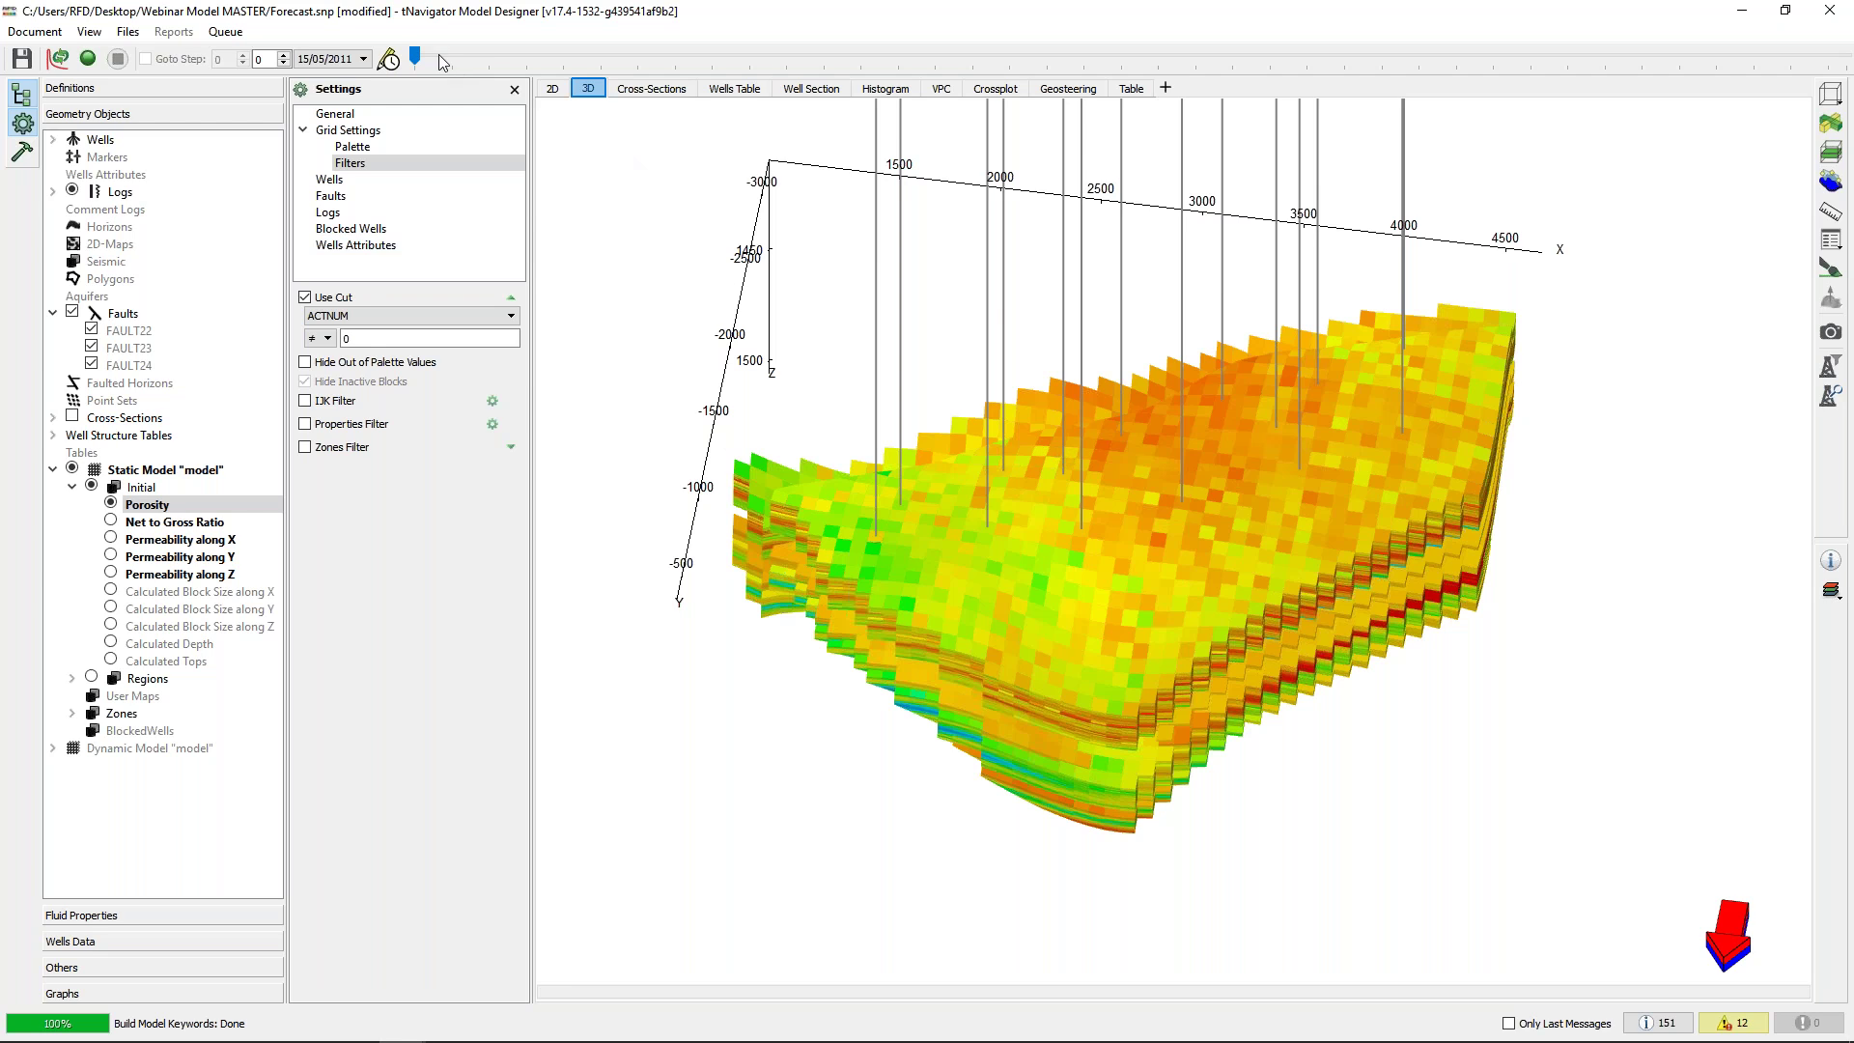
pyautogui.click(390, 61)
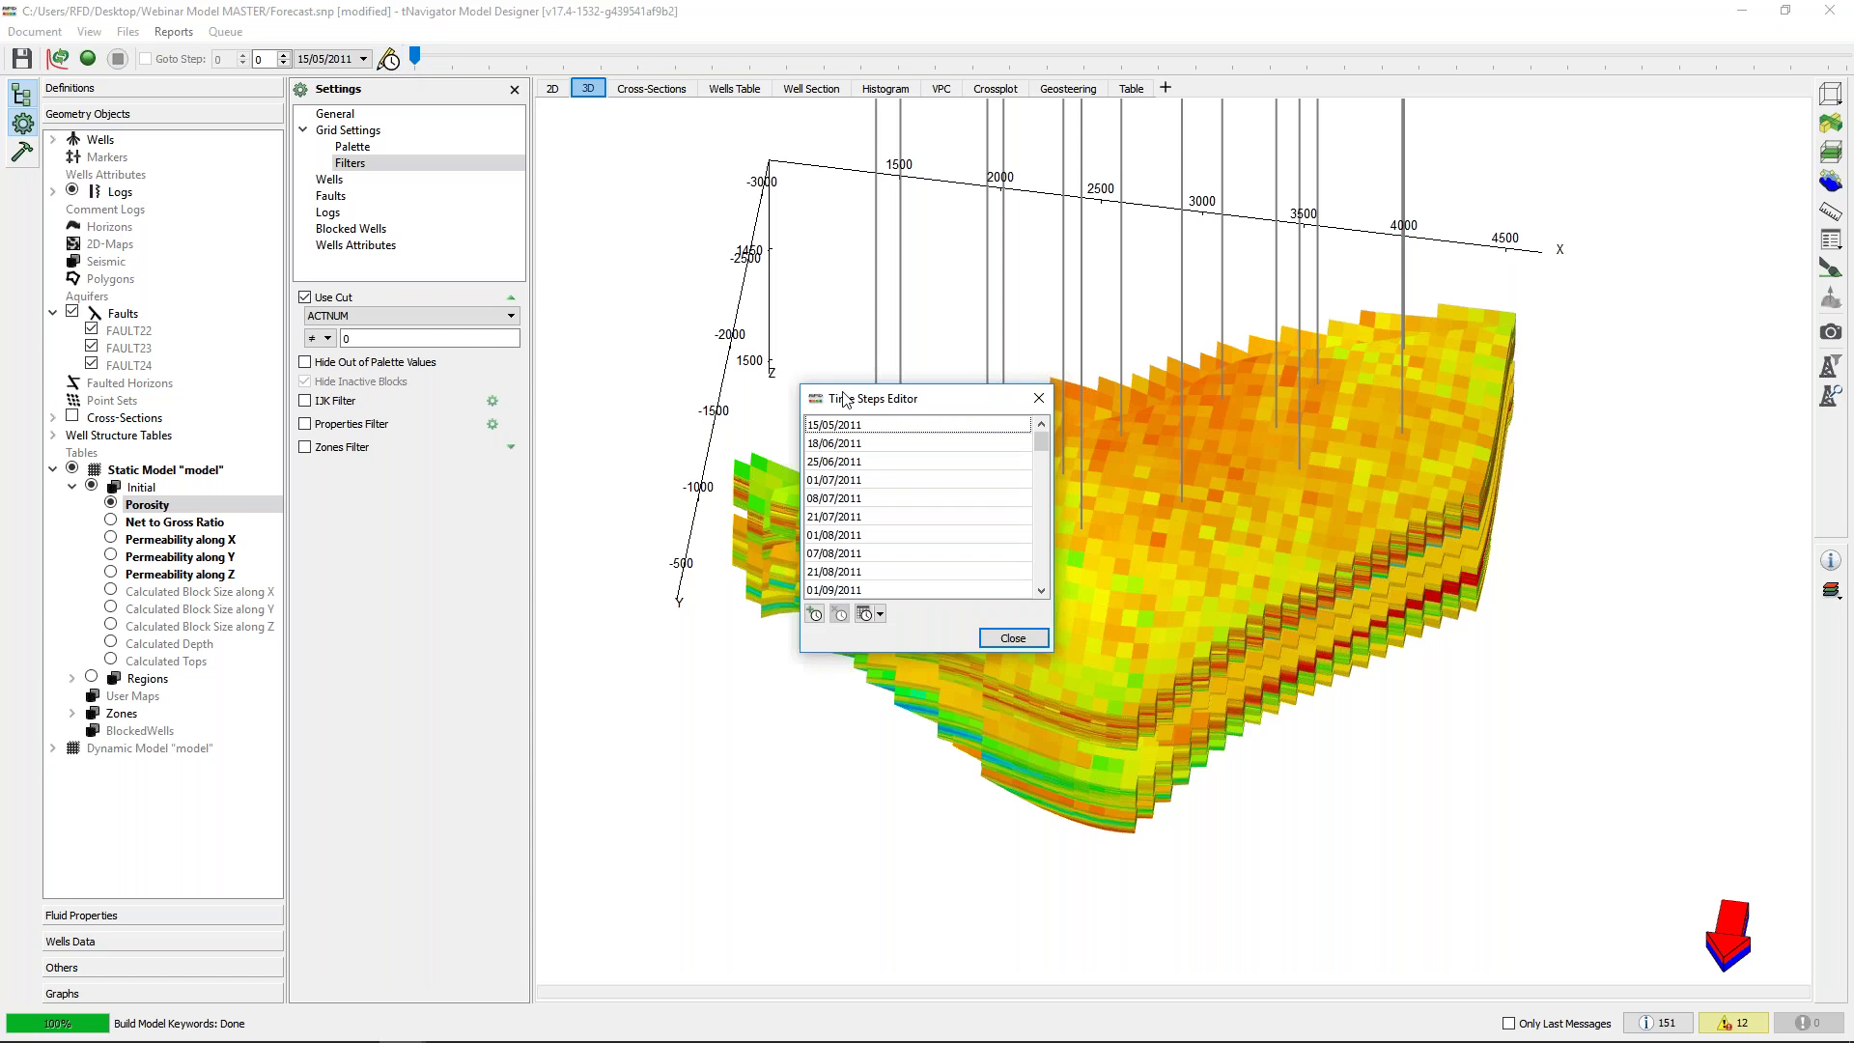
pyautogui.moveTo(626, 334); pyautogui.dragTo(464, 489)
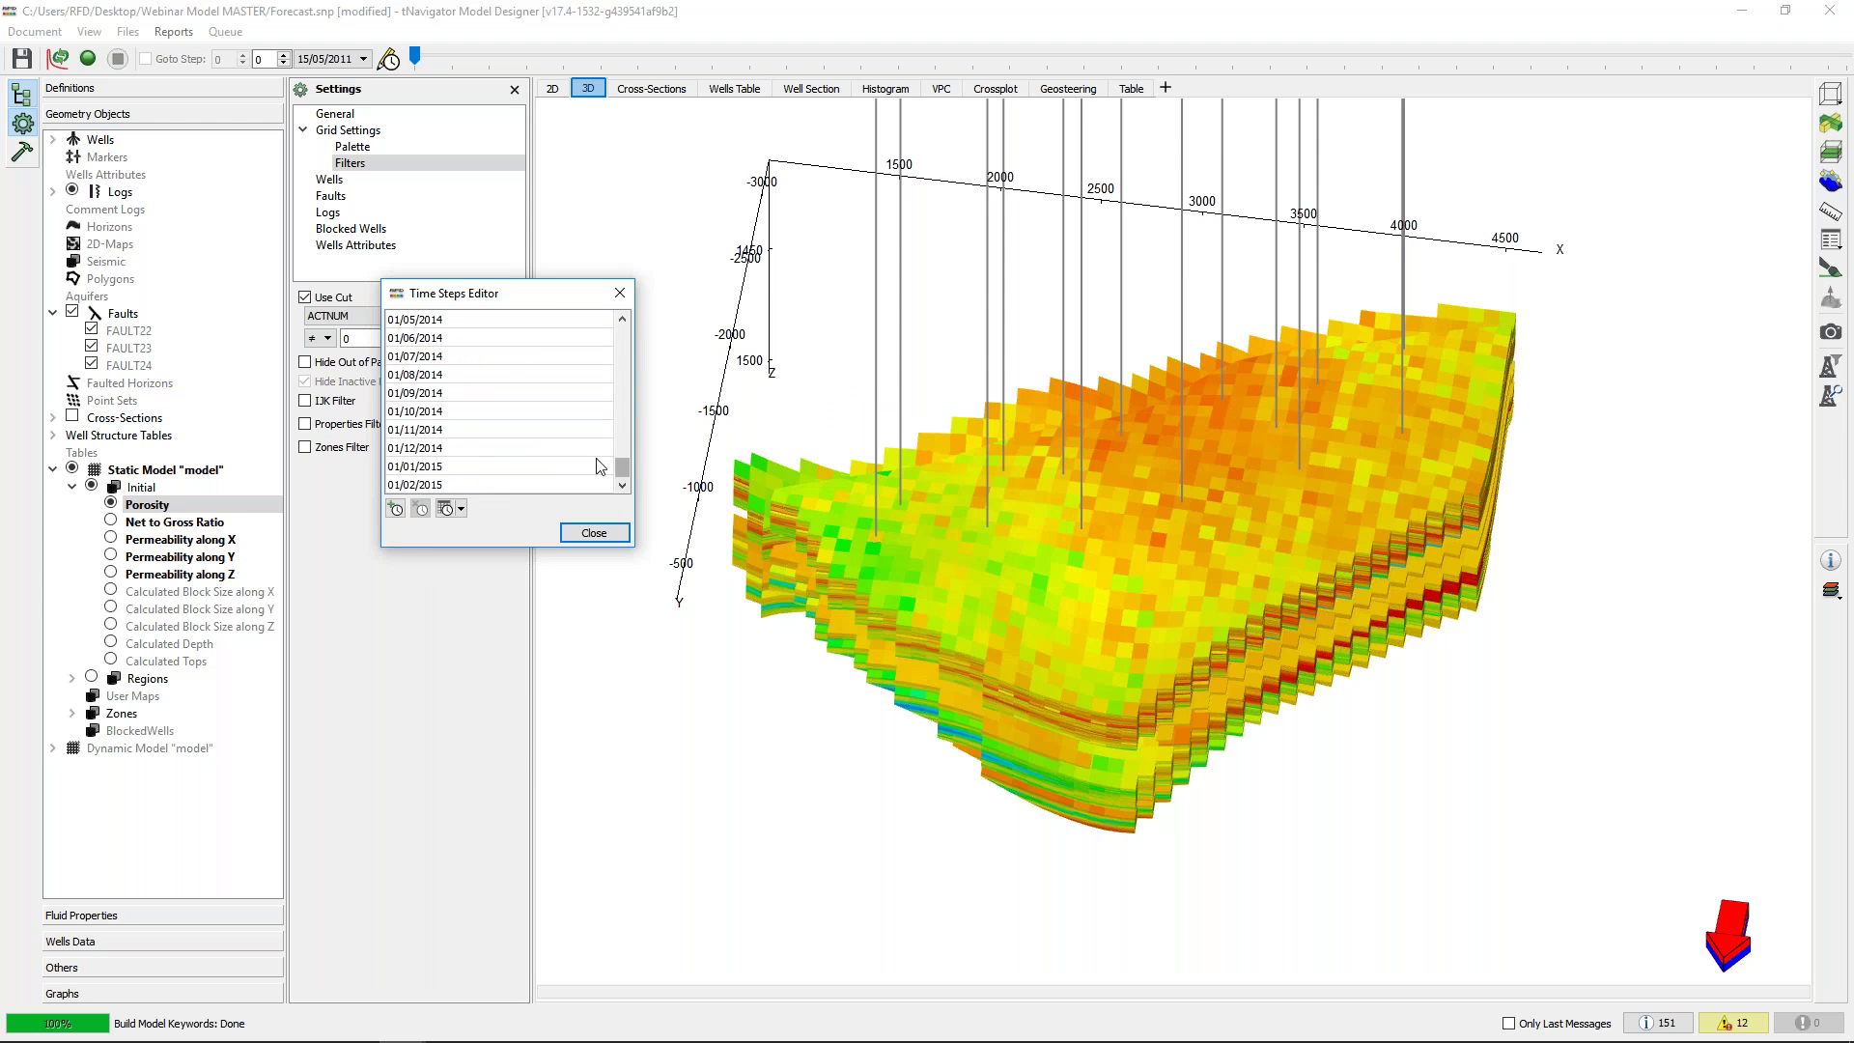
pyautogui.click(443, 484)
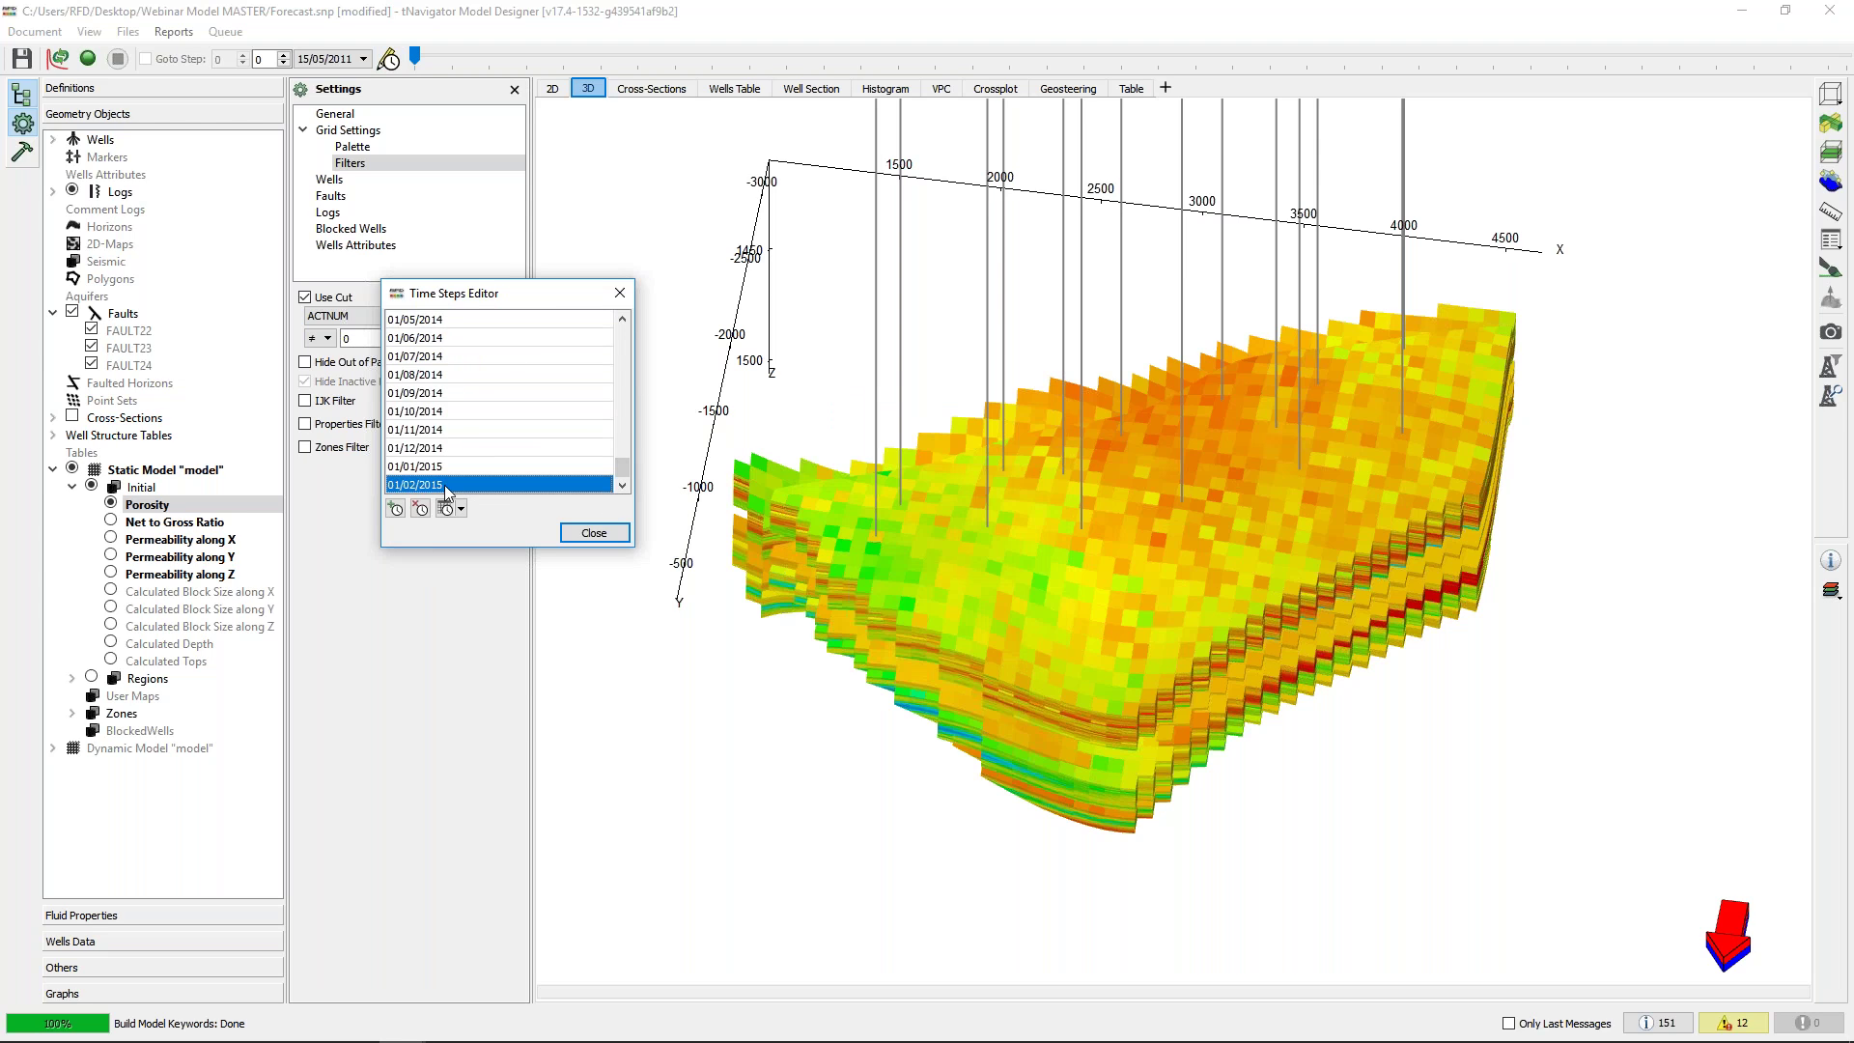
pyautogui.click(398, 509)
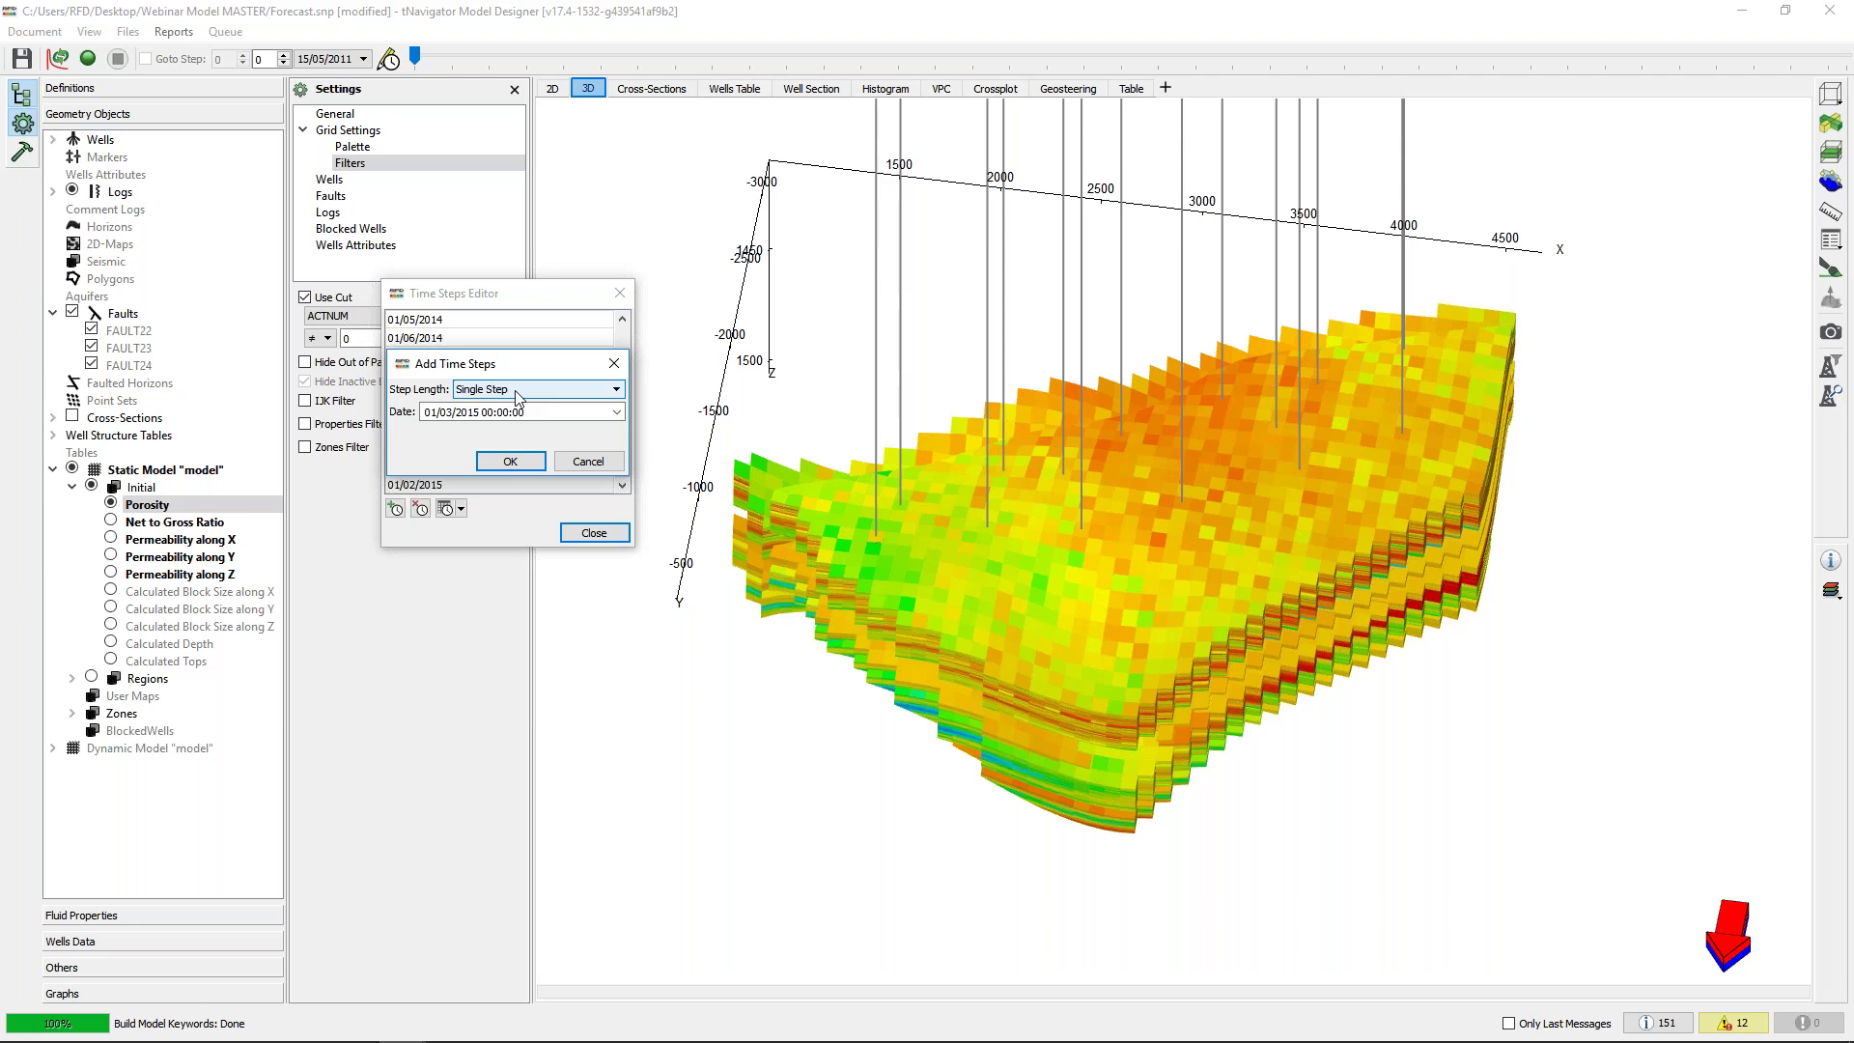
pyautogui.click(515, 391)
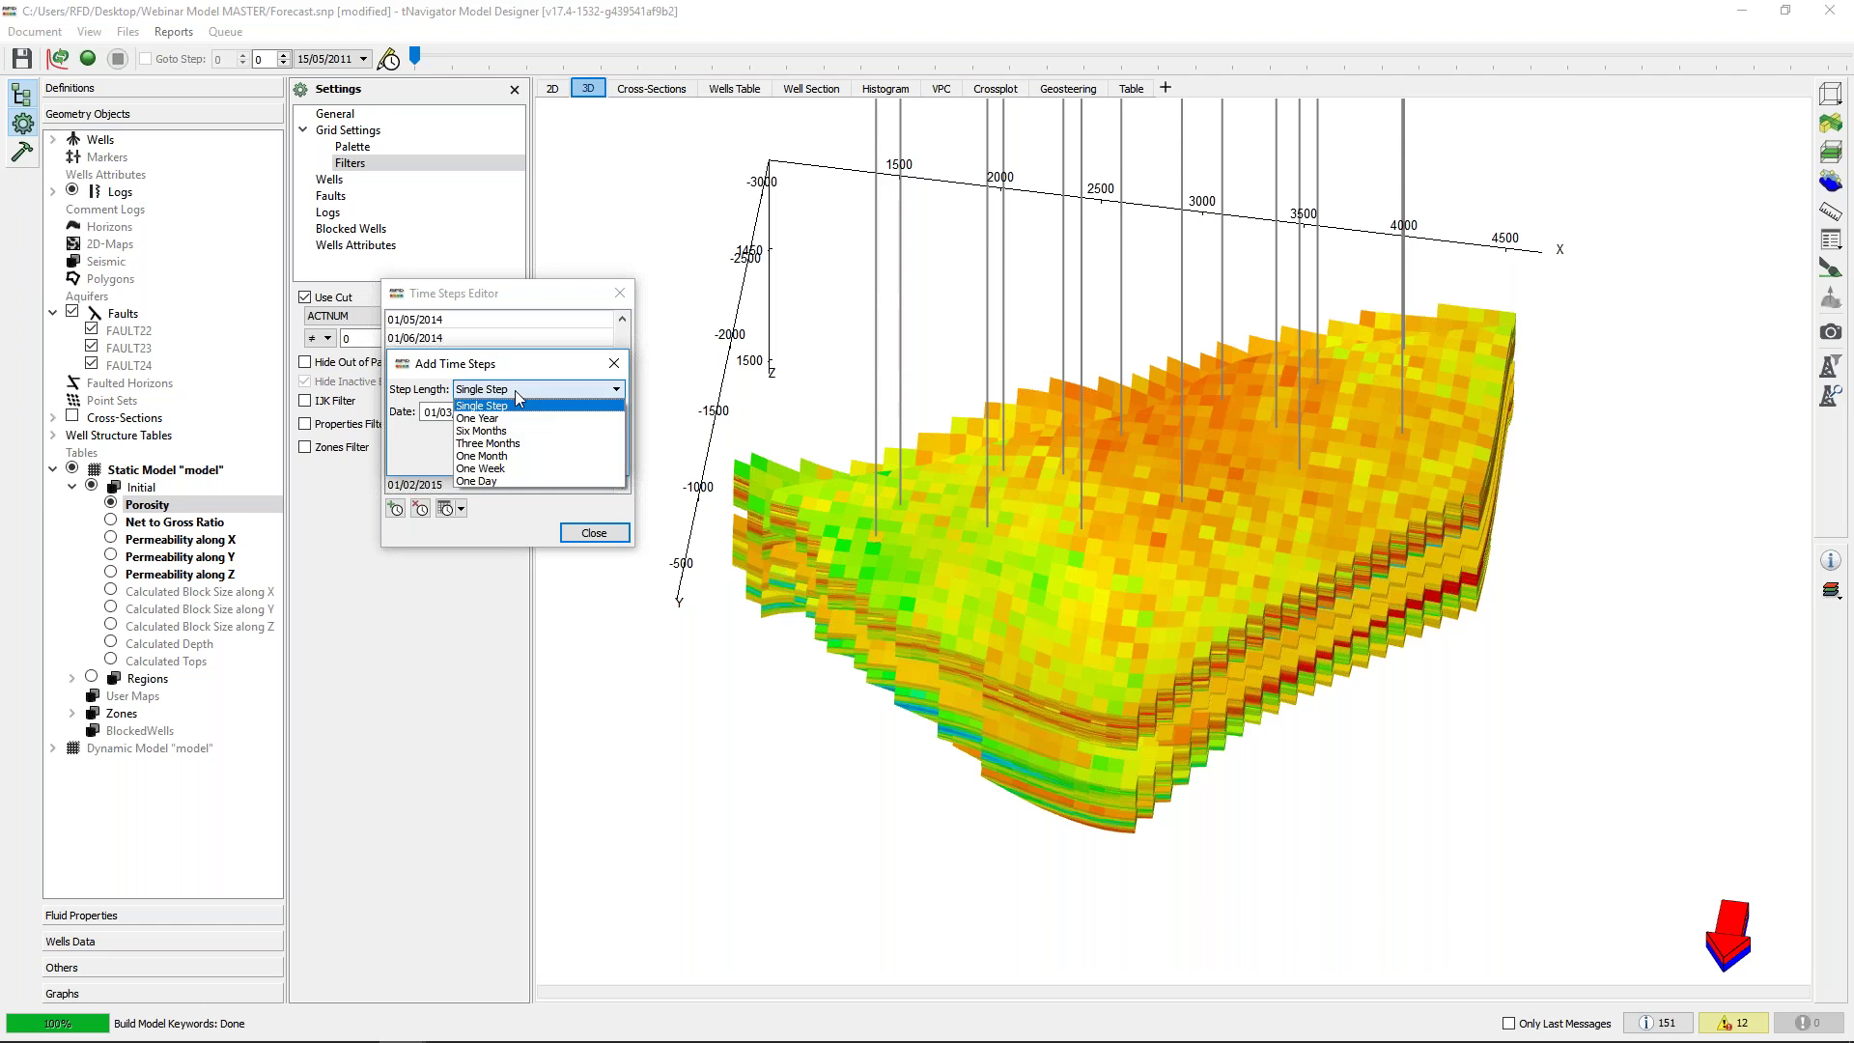
pyautogui.click(504, 457)
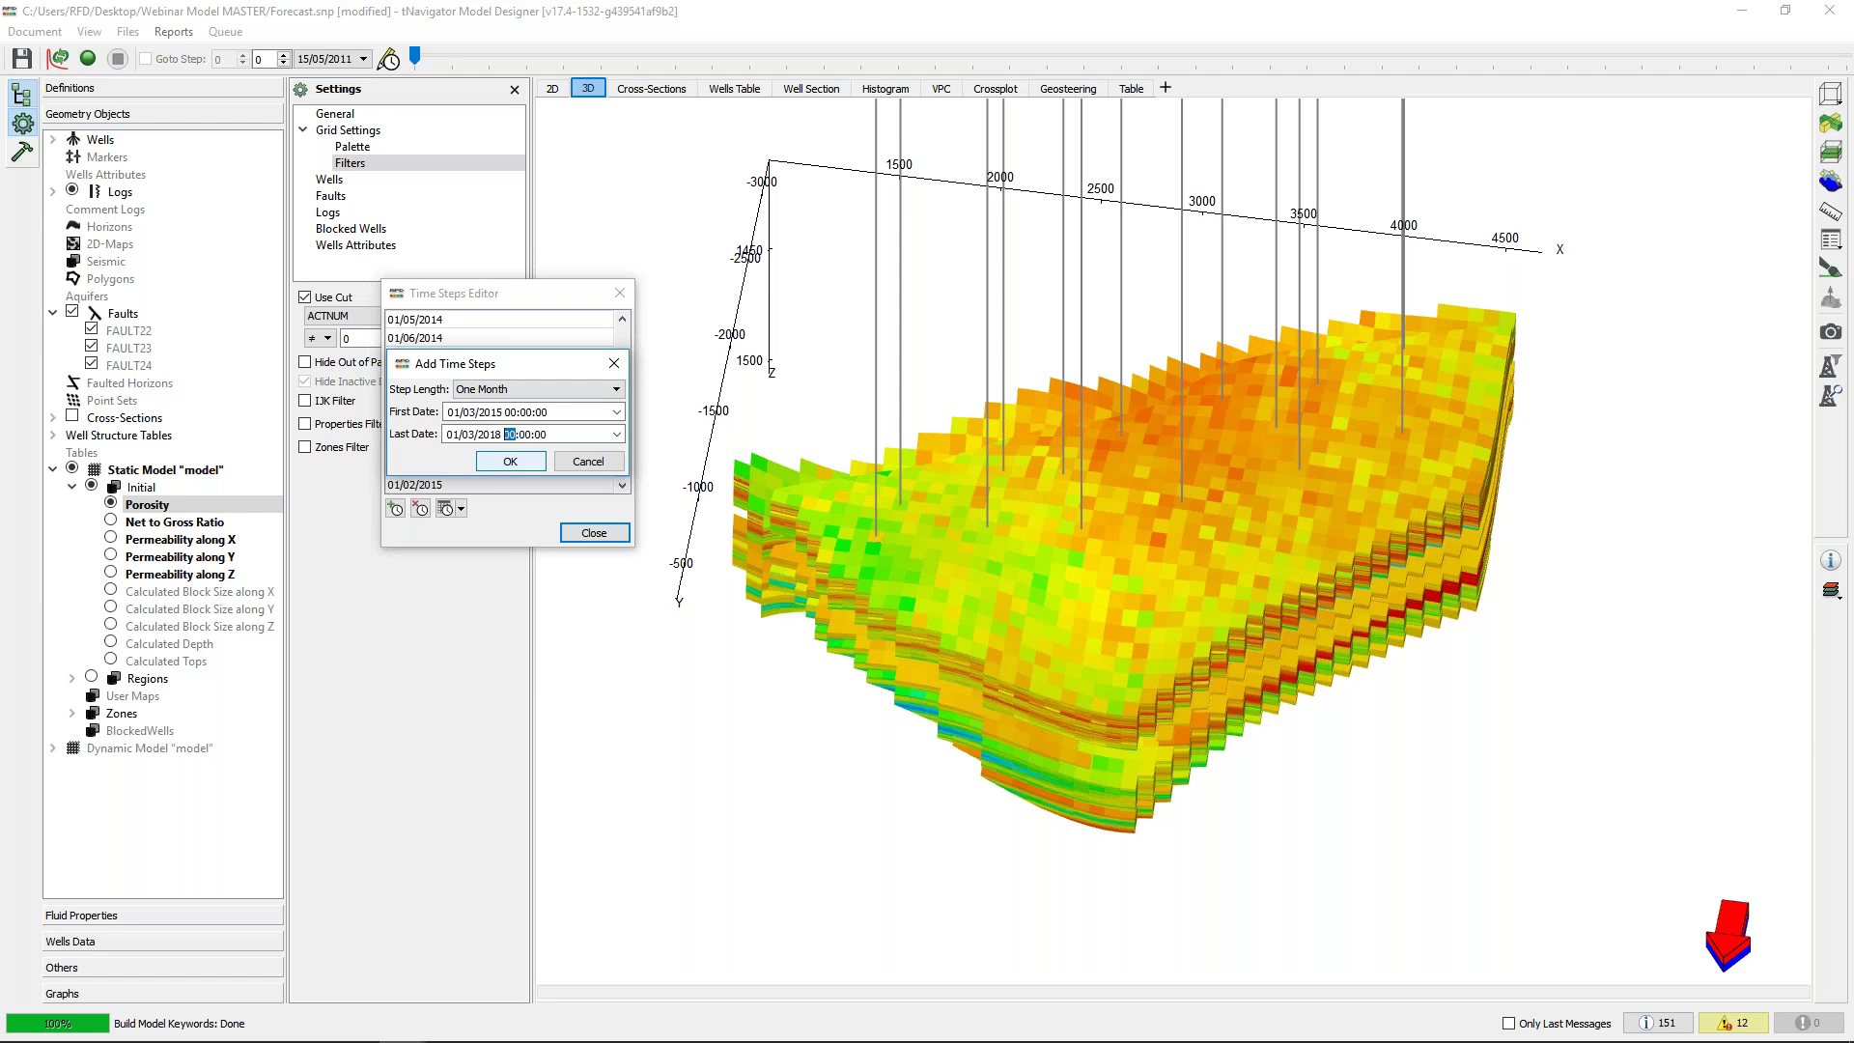
pyautogui.click(504, 462)
pyautogui.moveTo(624, 417); pyautogui.dragTo(618, 459)
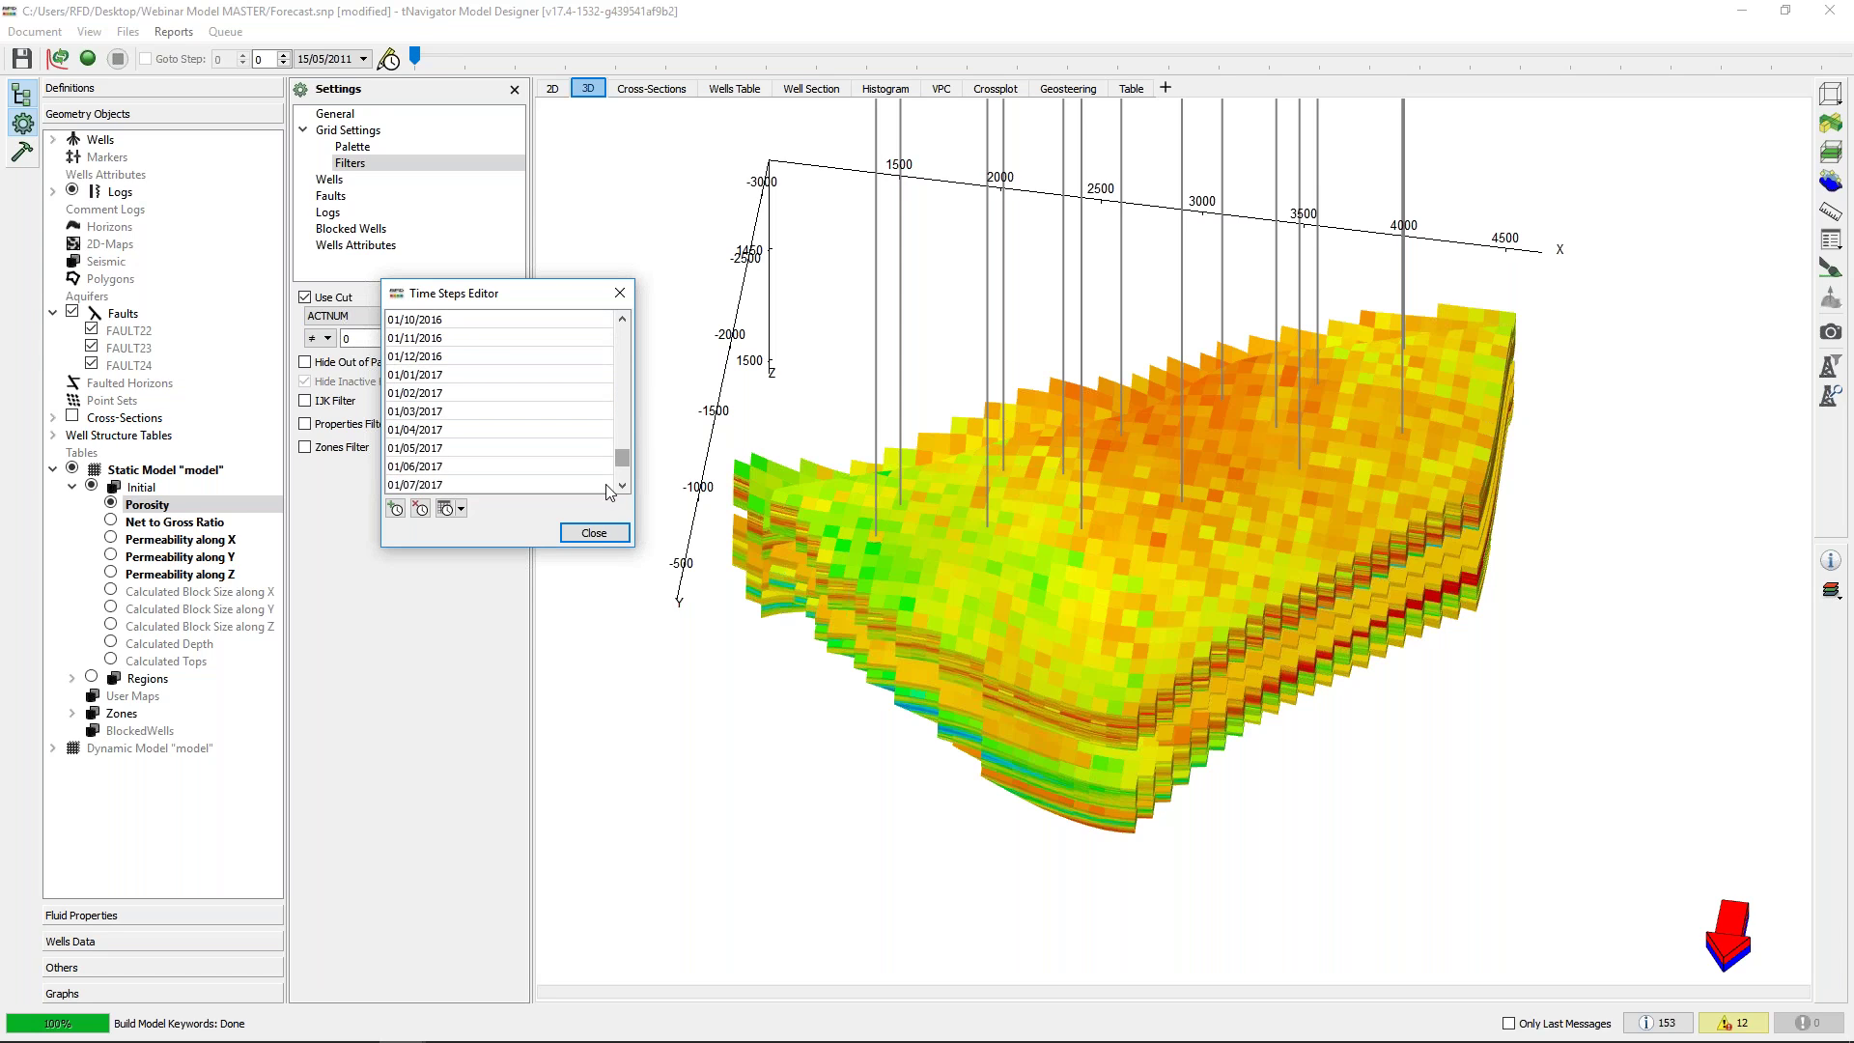
pyautogui.click(598, 535)
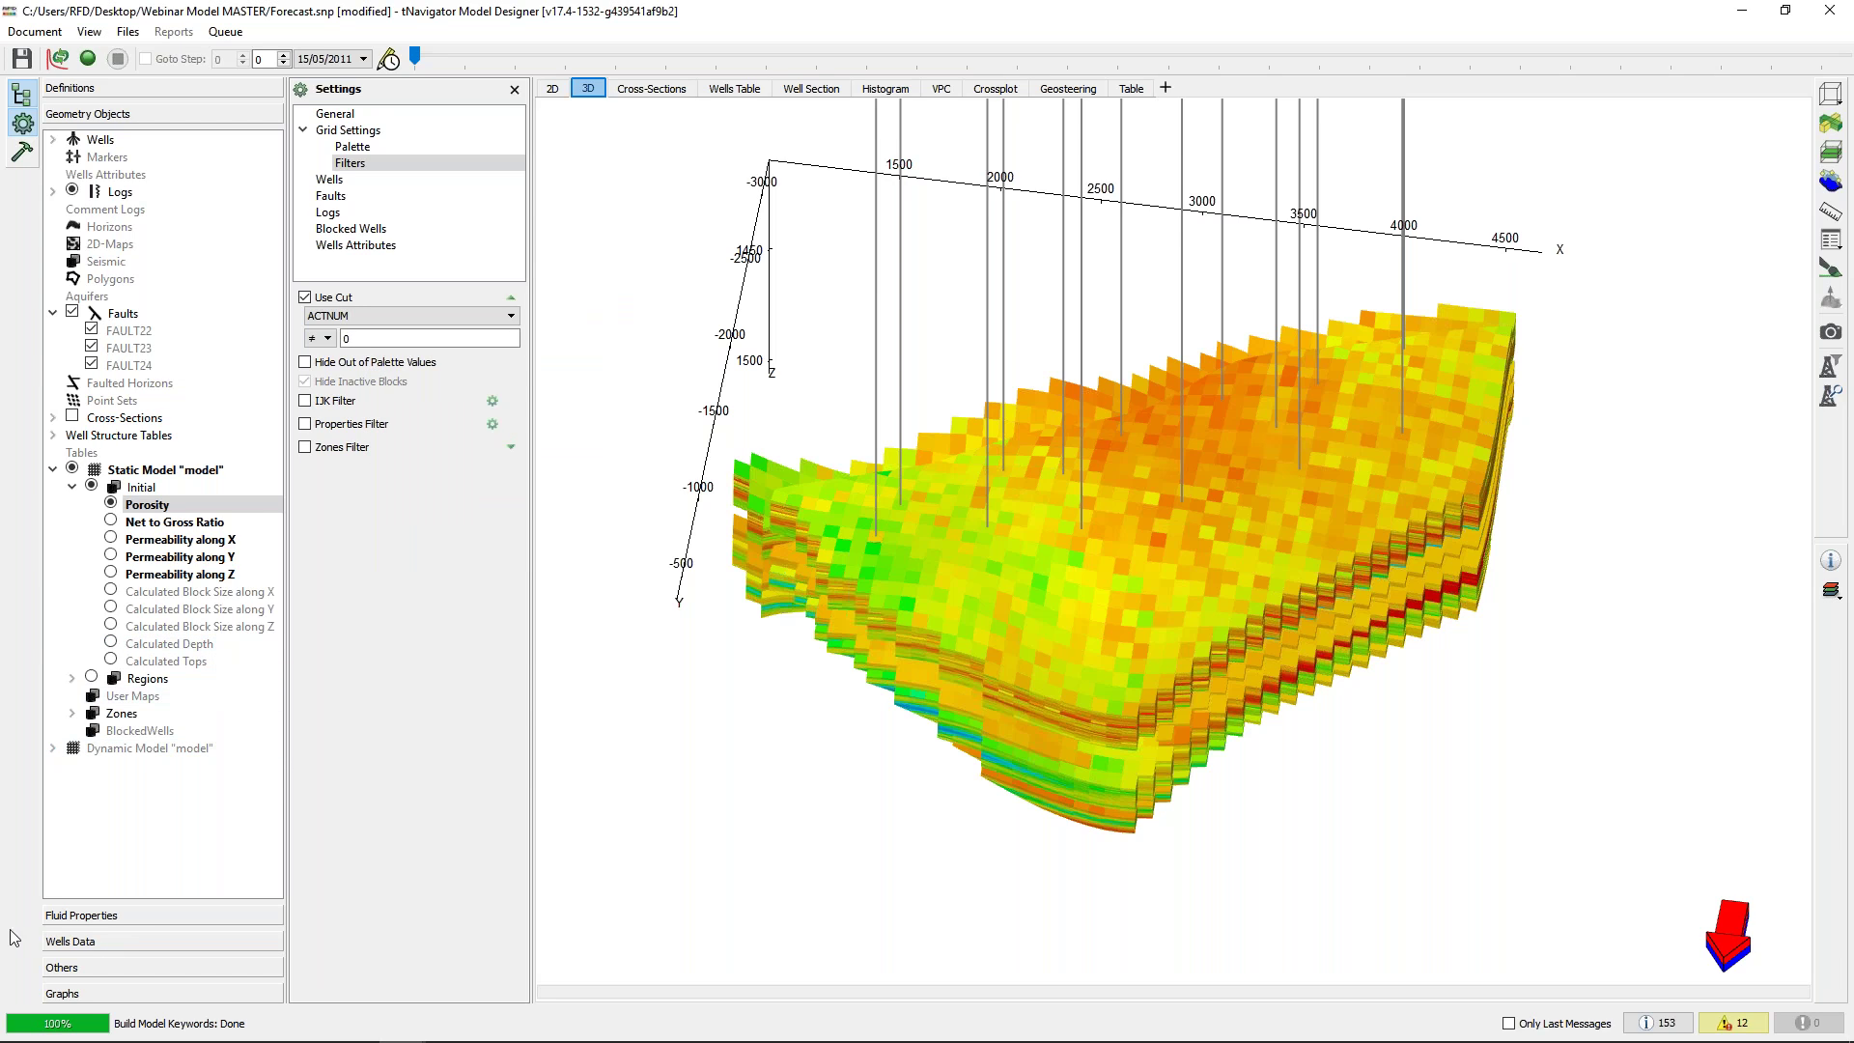
# Open the schedule rules and examine the user keywords for 01/05/2013 and 01/10/2013
pyautogui.click(103, 942)
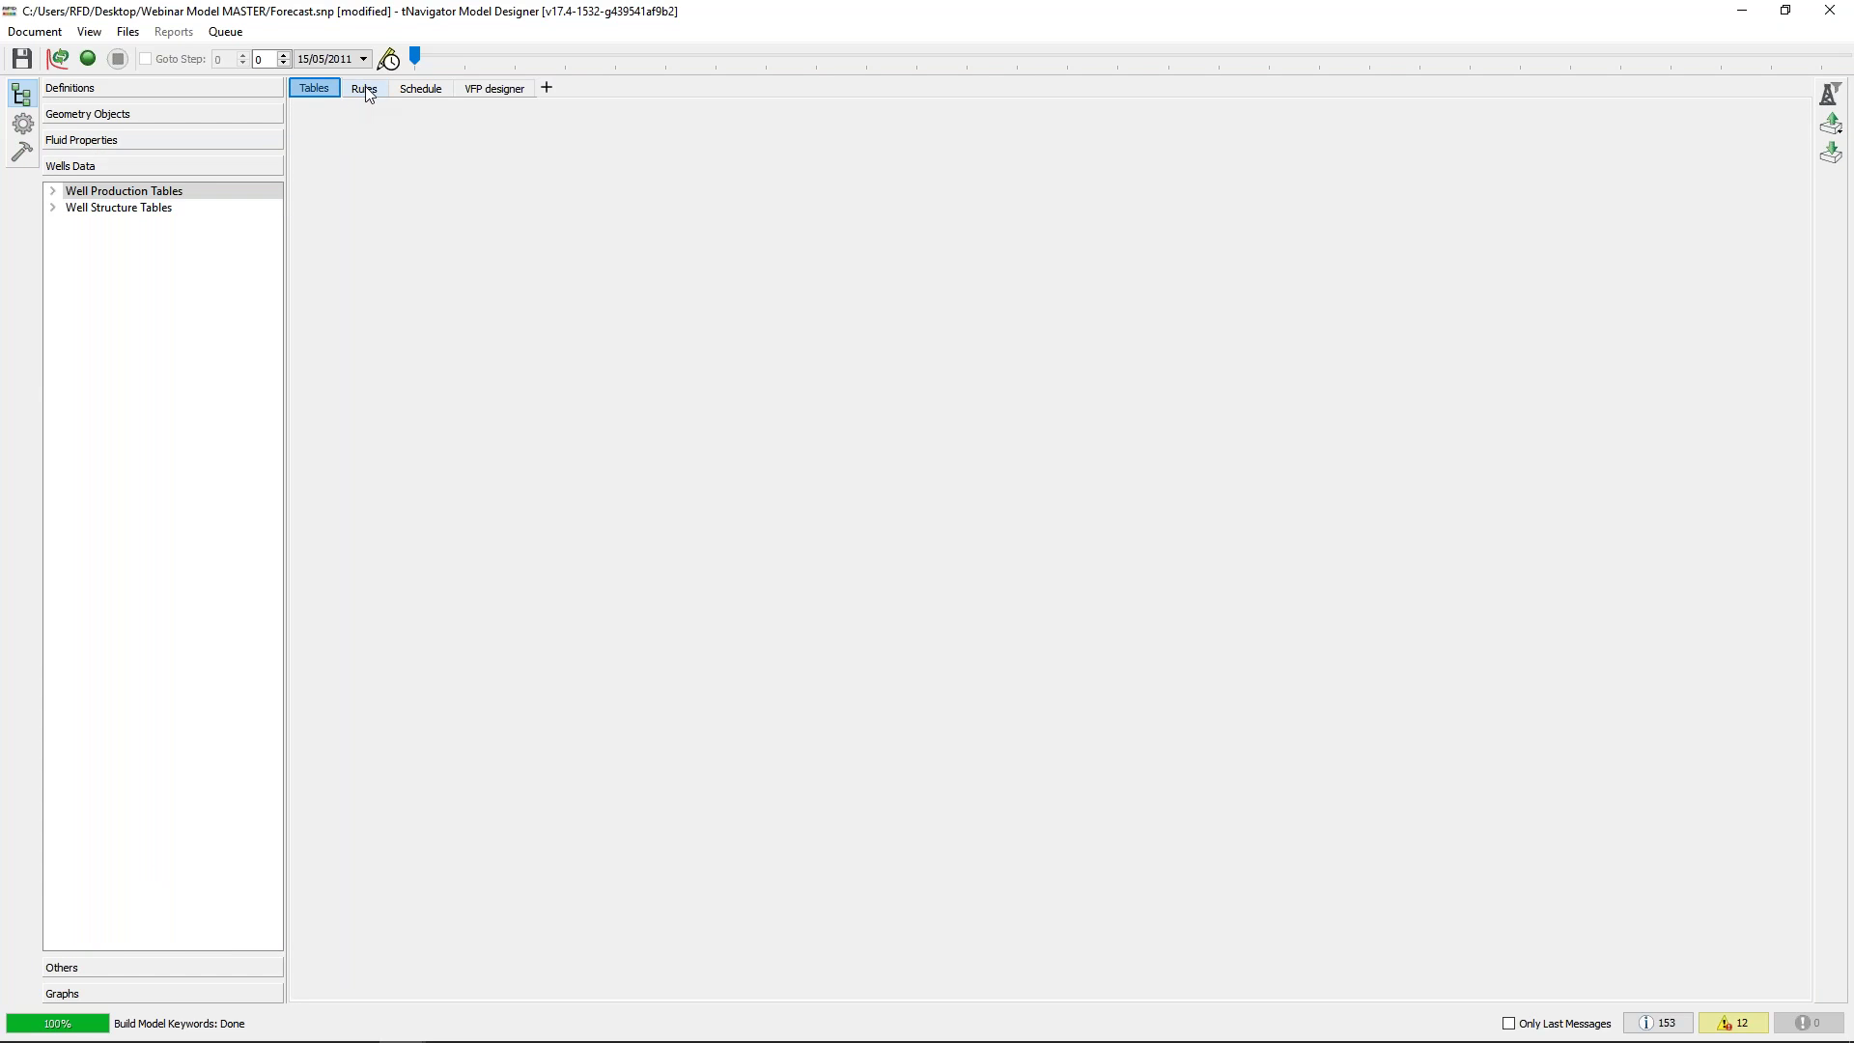
pyautogui.click(365, 88)
pyautogui.moveTo(276, 345); pyautogui.dragTo(246, 690)
pyautogui.rightClick(143, 903)
pyautogui.click(178, 867)
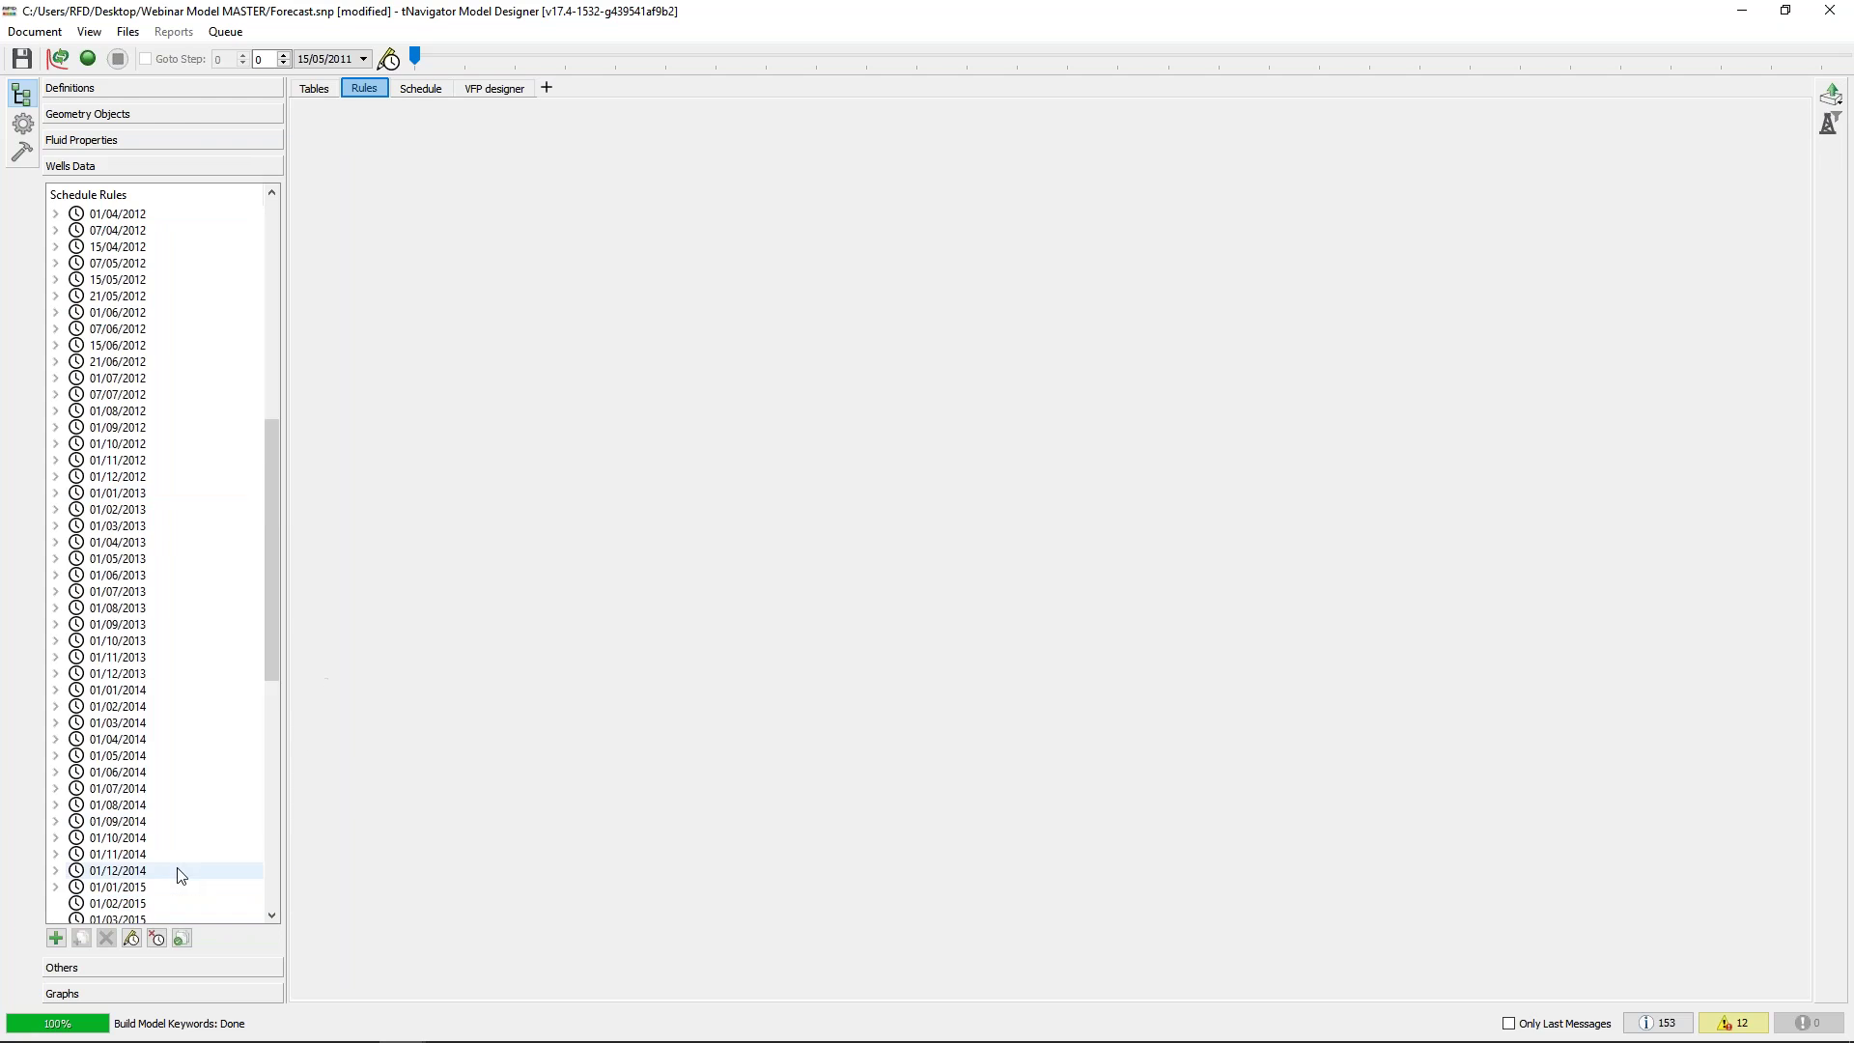
pyautogui.moveTo(276, 597); pyautogui.dragTo(273, 645)
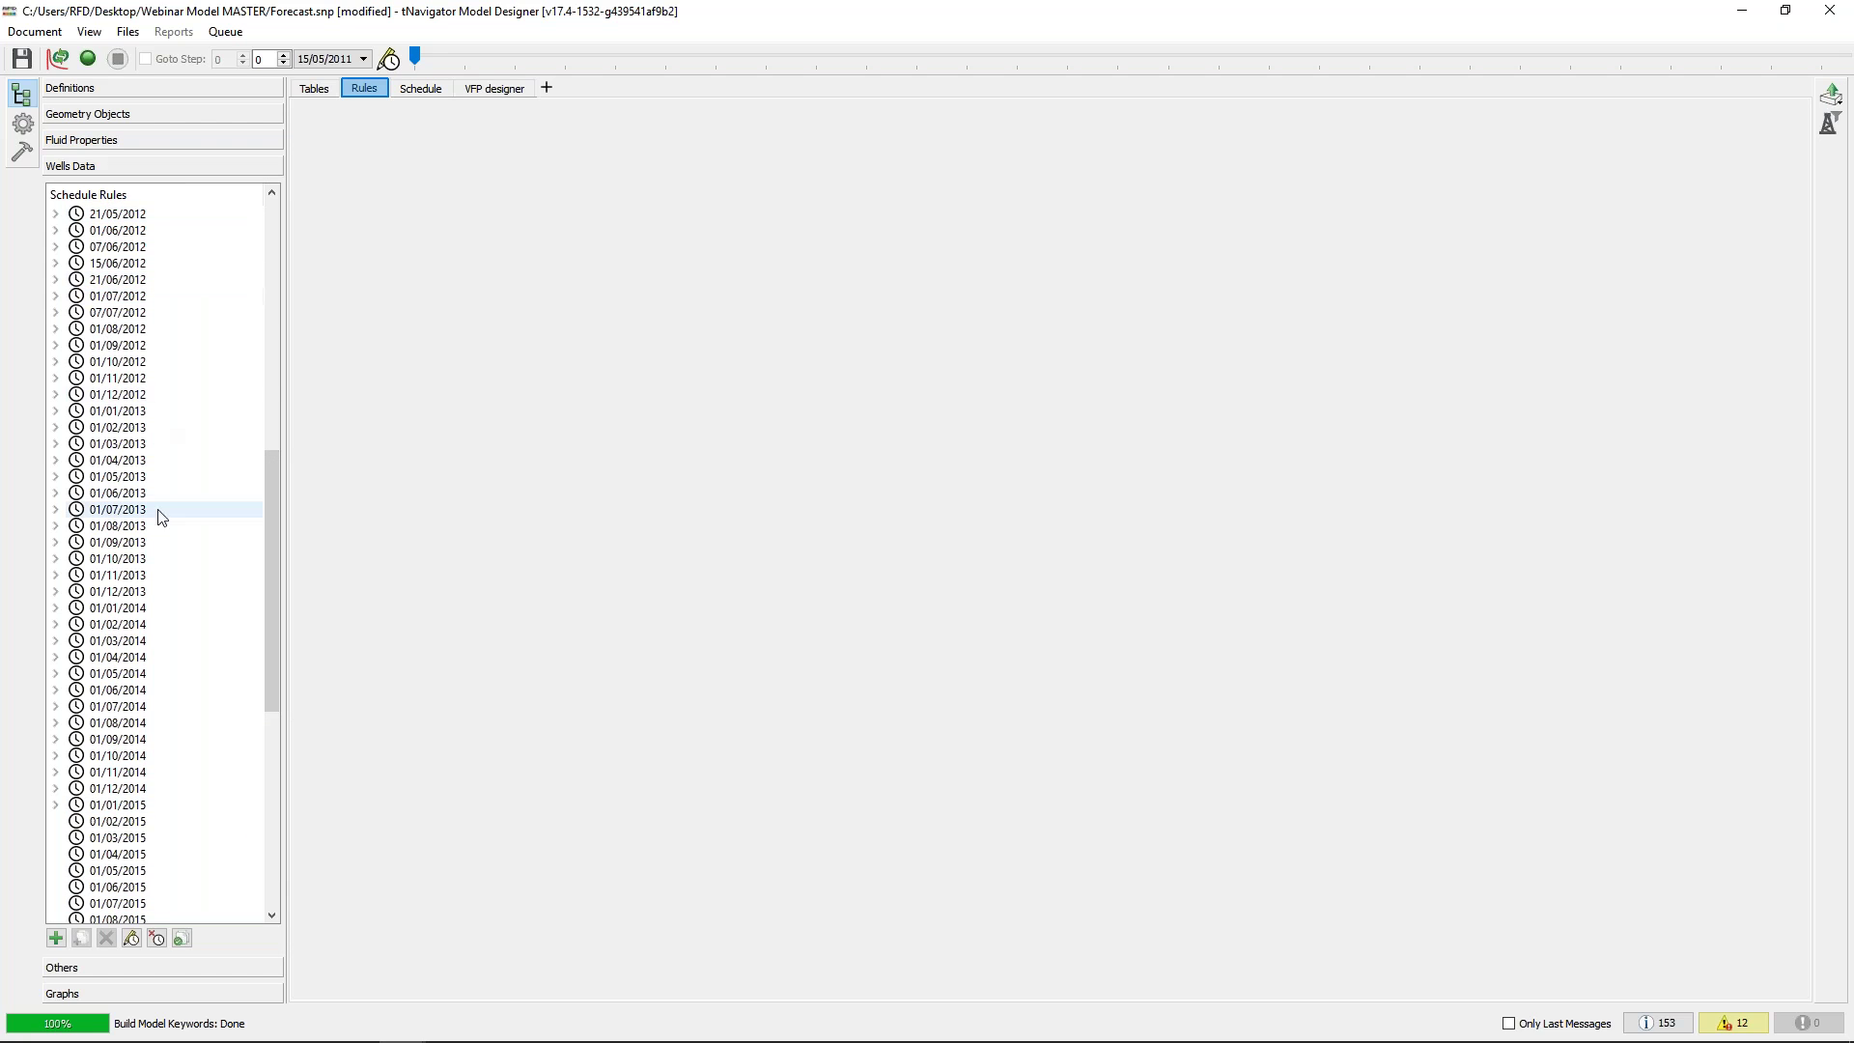
pyautogui.click(55, 476)
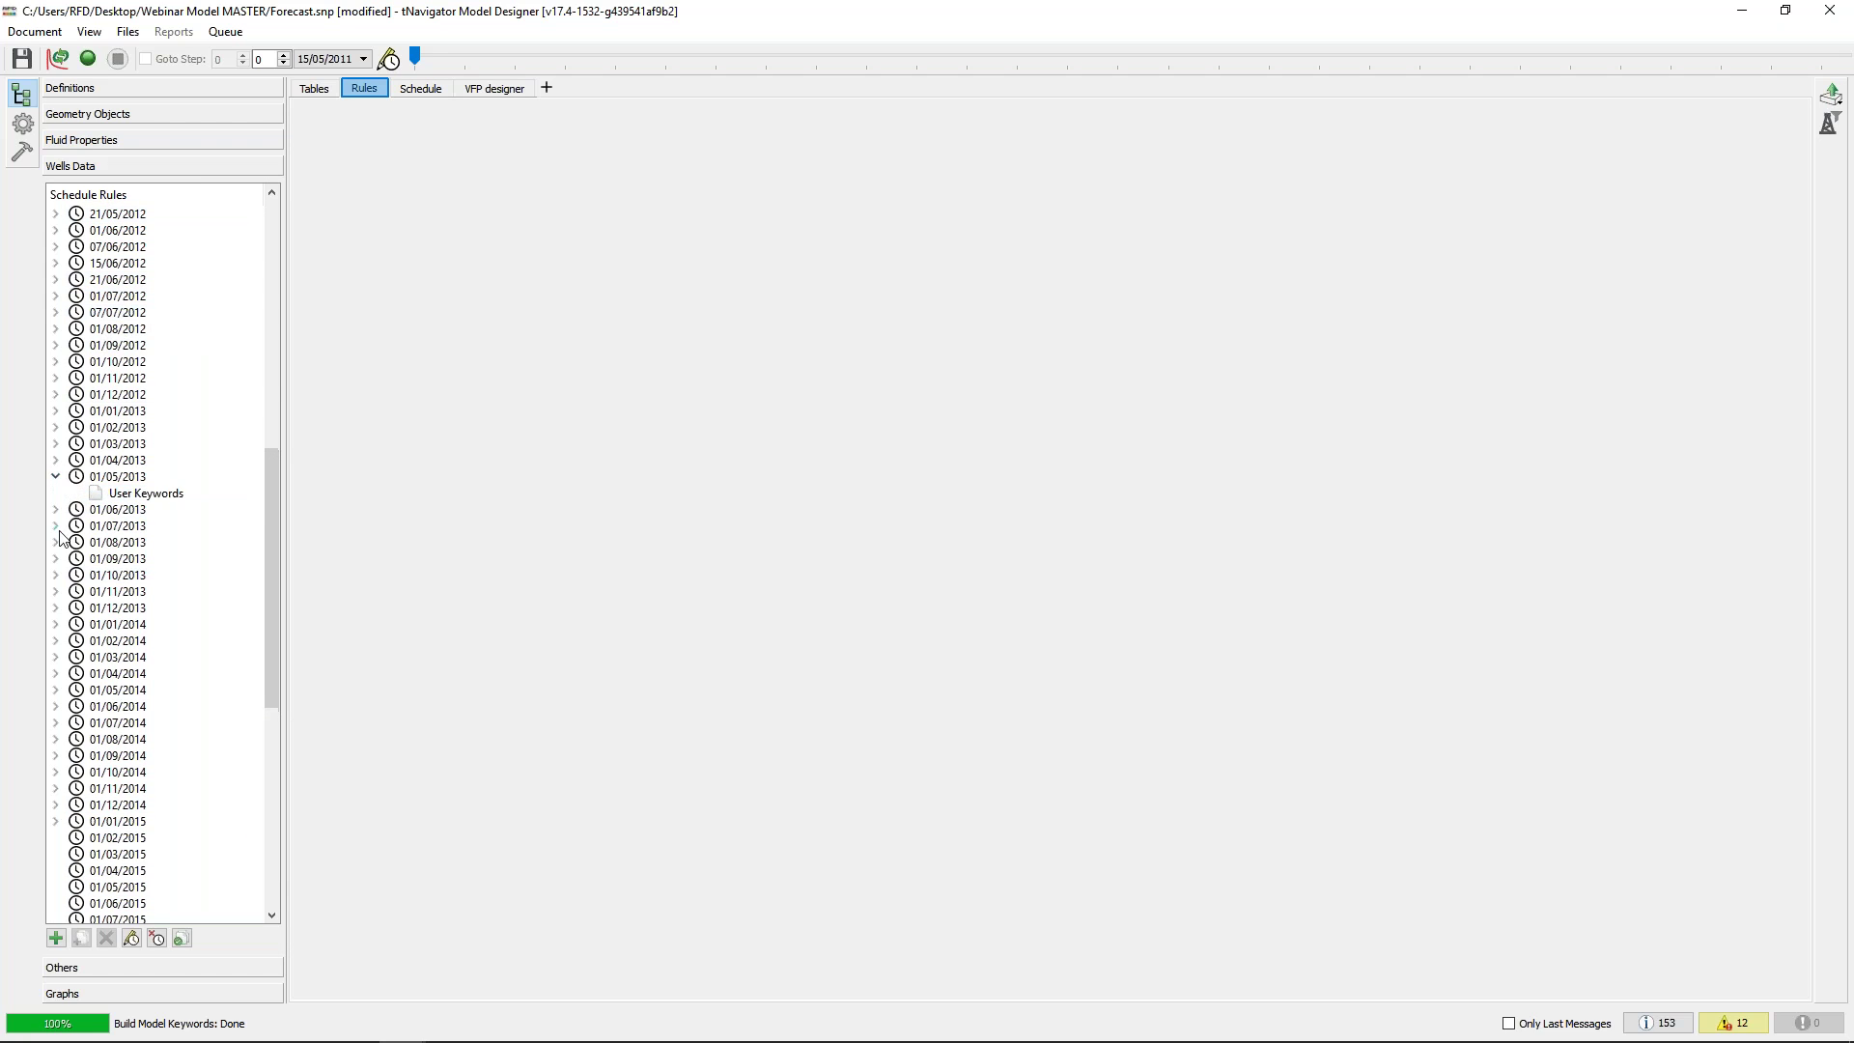
pyautogui.click(55, 575)
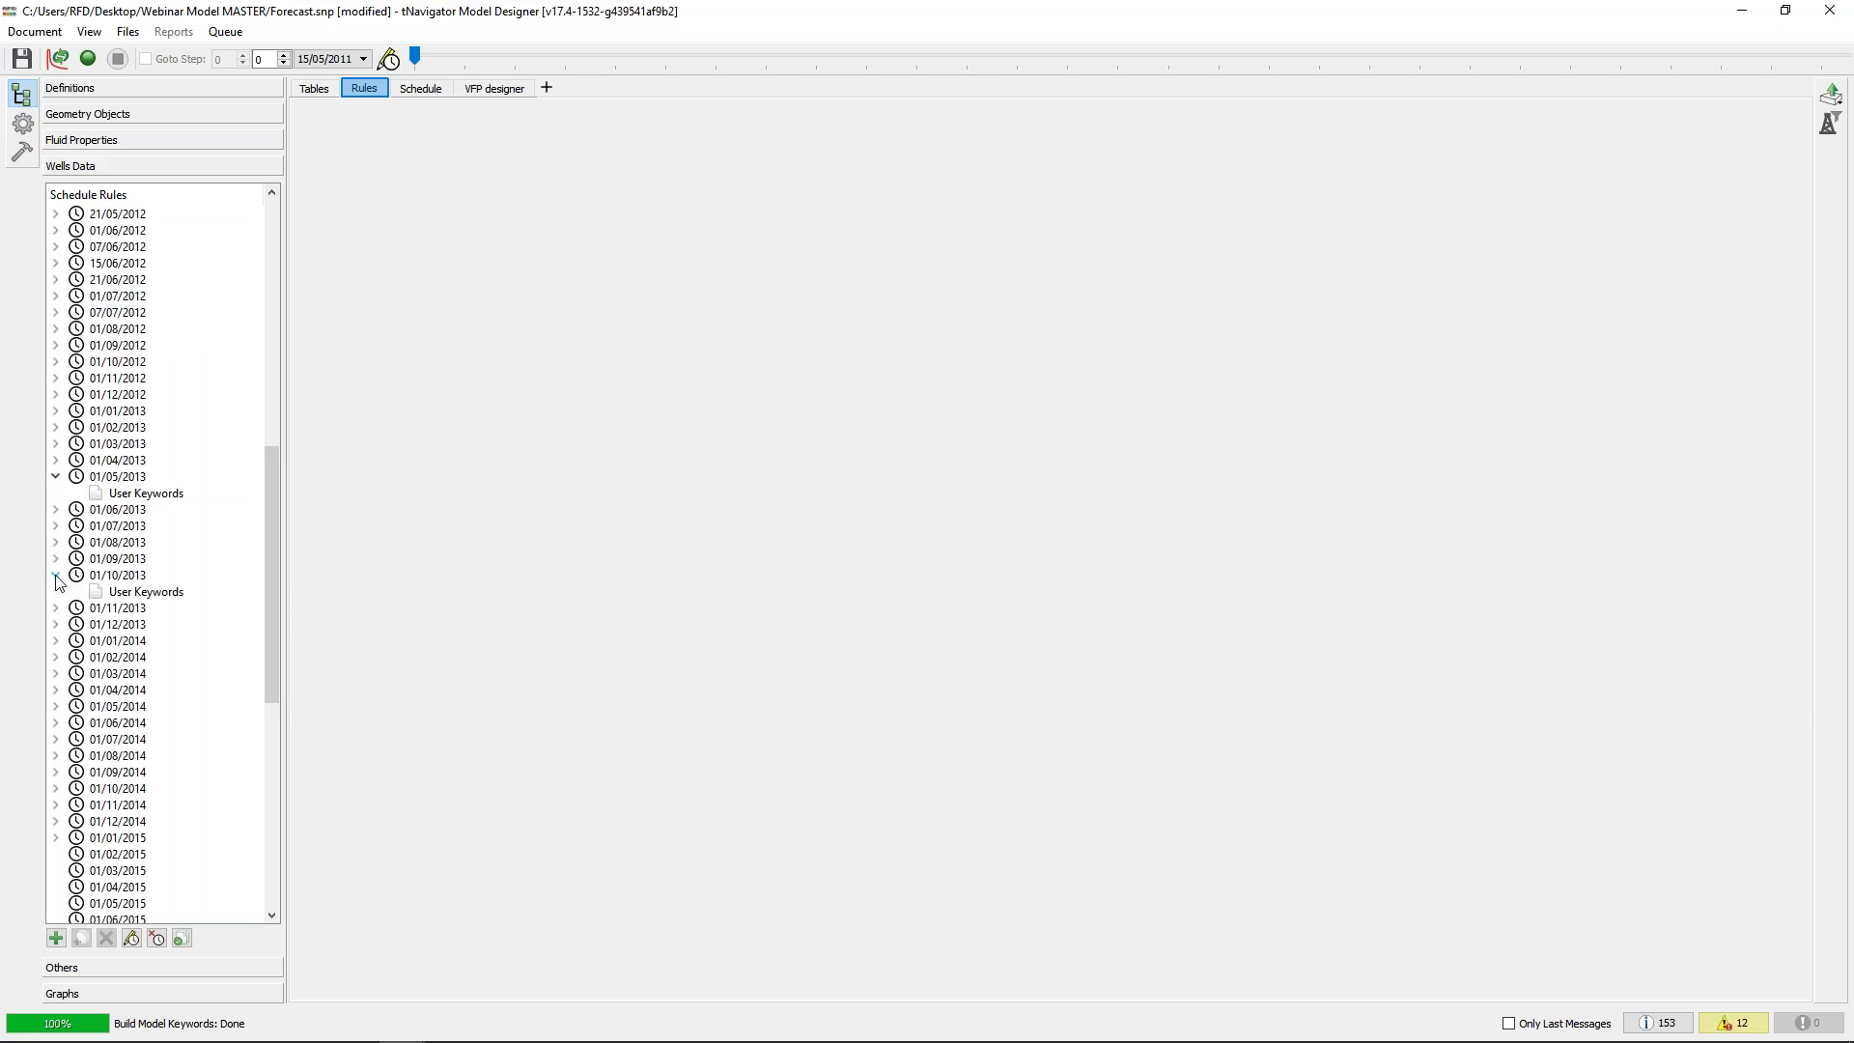
pyautogui.click(156, 493)
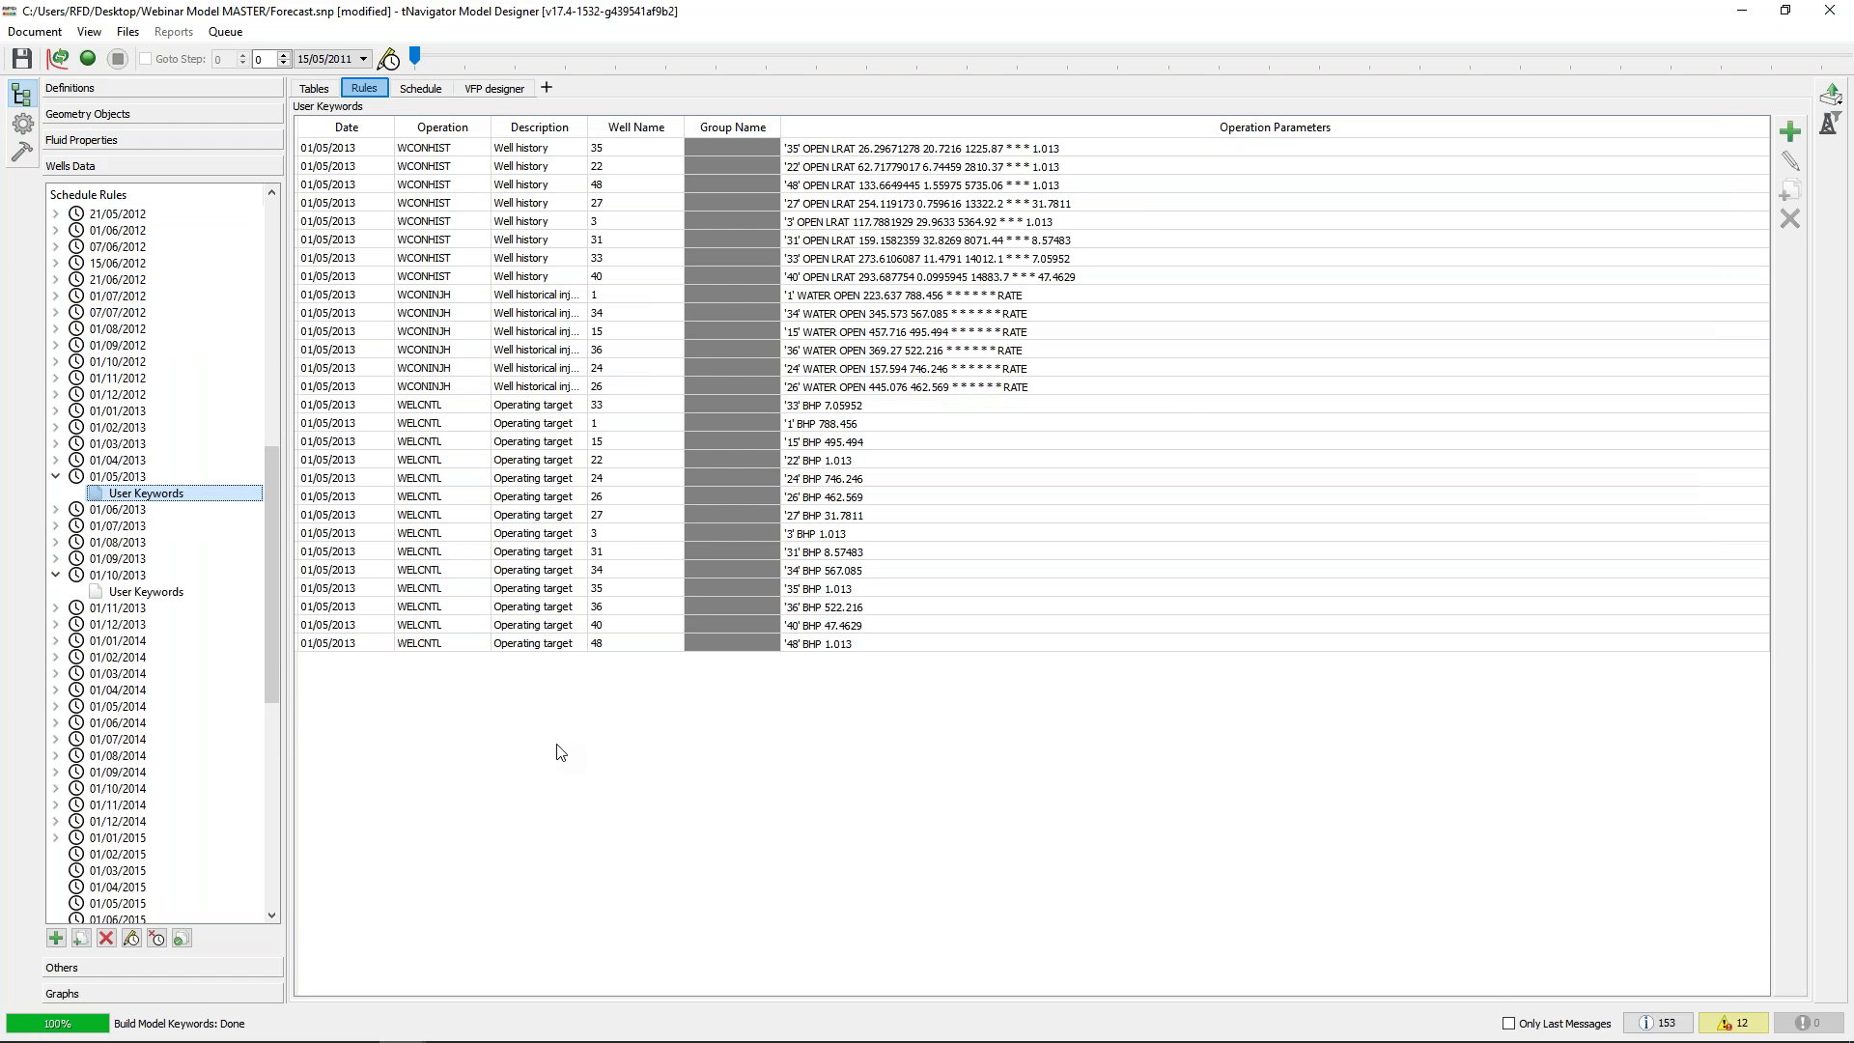
pyautogui.click(145, 592)
pyautogui.click(55, 574)
pyautogui.click(55, 476)
# Check the schedule rules from 01/02/2015 onward, including the newly added forecast dates
pyautogui.scroll(-4, 126, 599)
pyautogui.click(128, 625)
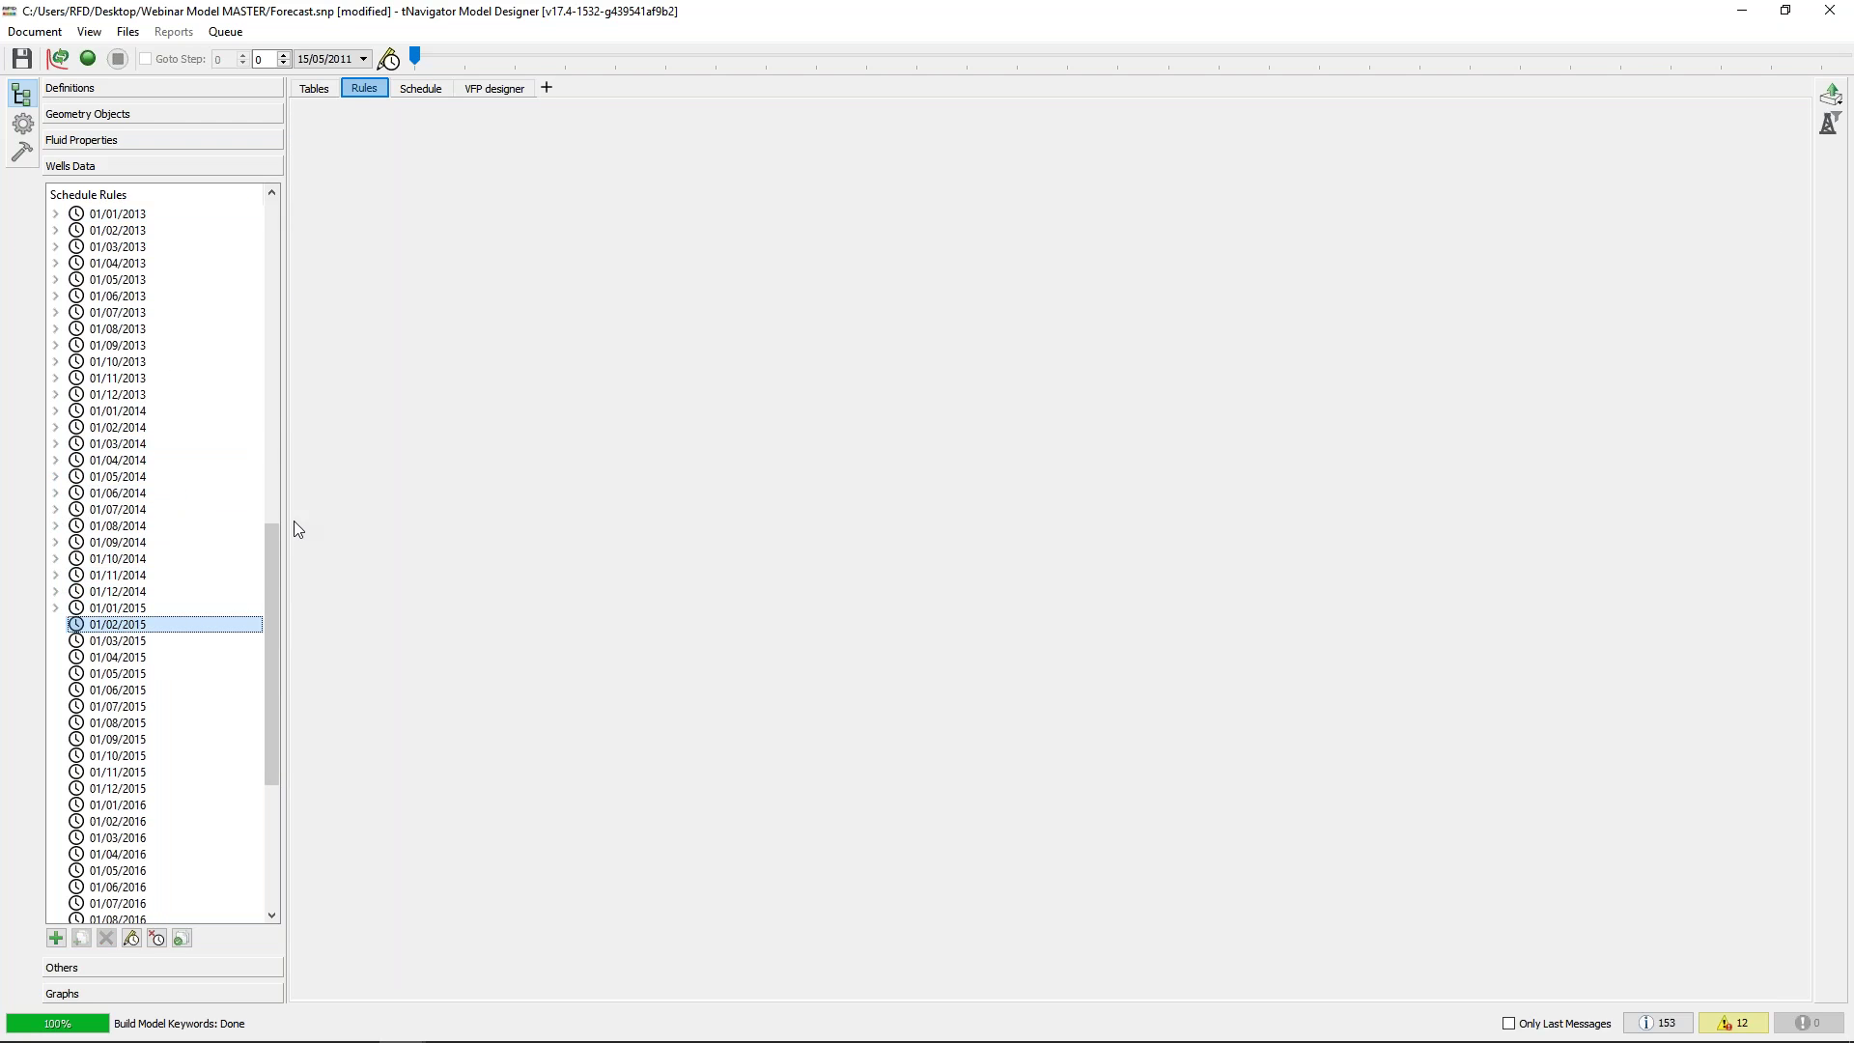
pyautogui.scroll(1, 277, 507)
pyautogui.moveTo(277, 507); pyautogui.dragTo(133, 95)
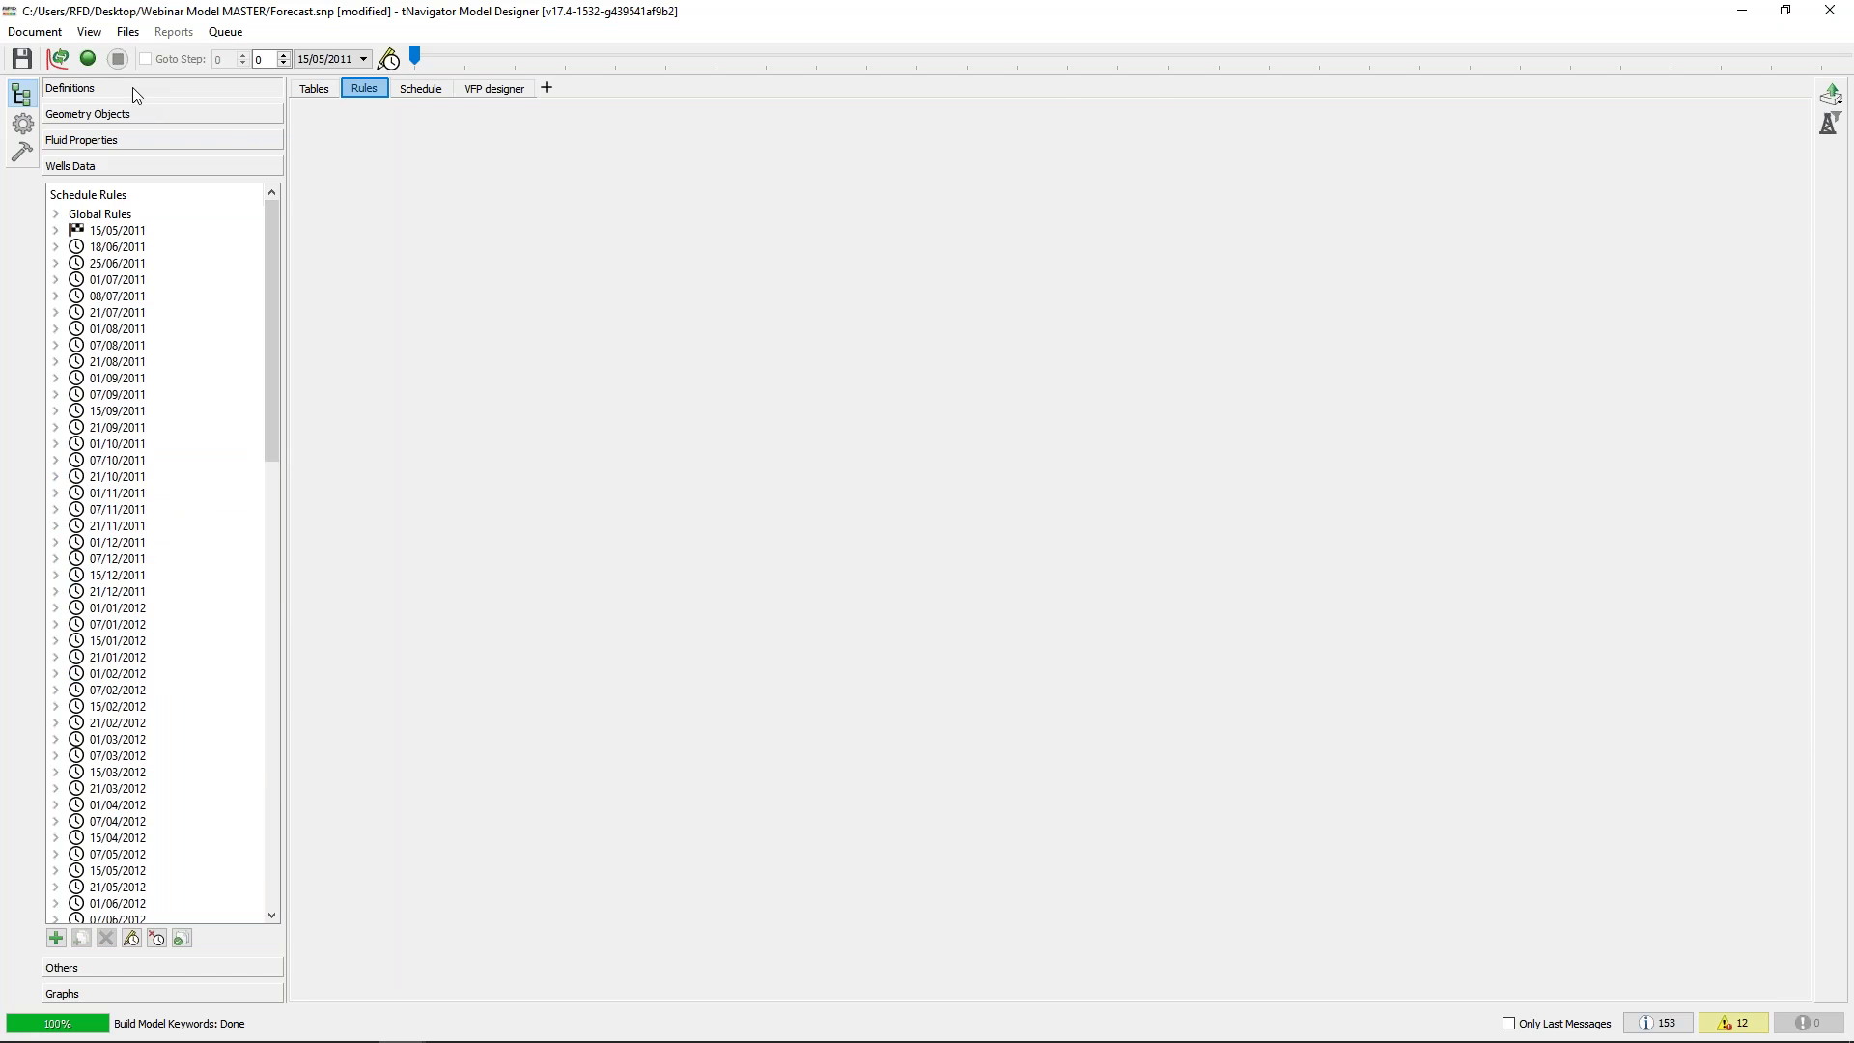
# Duplicate the base model in the definitions as Forecast1
pyautogui.click(136, 95)
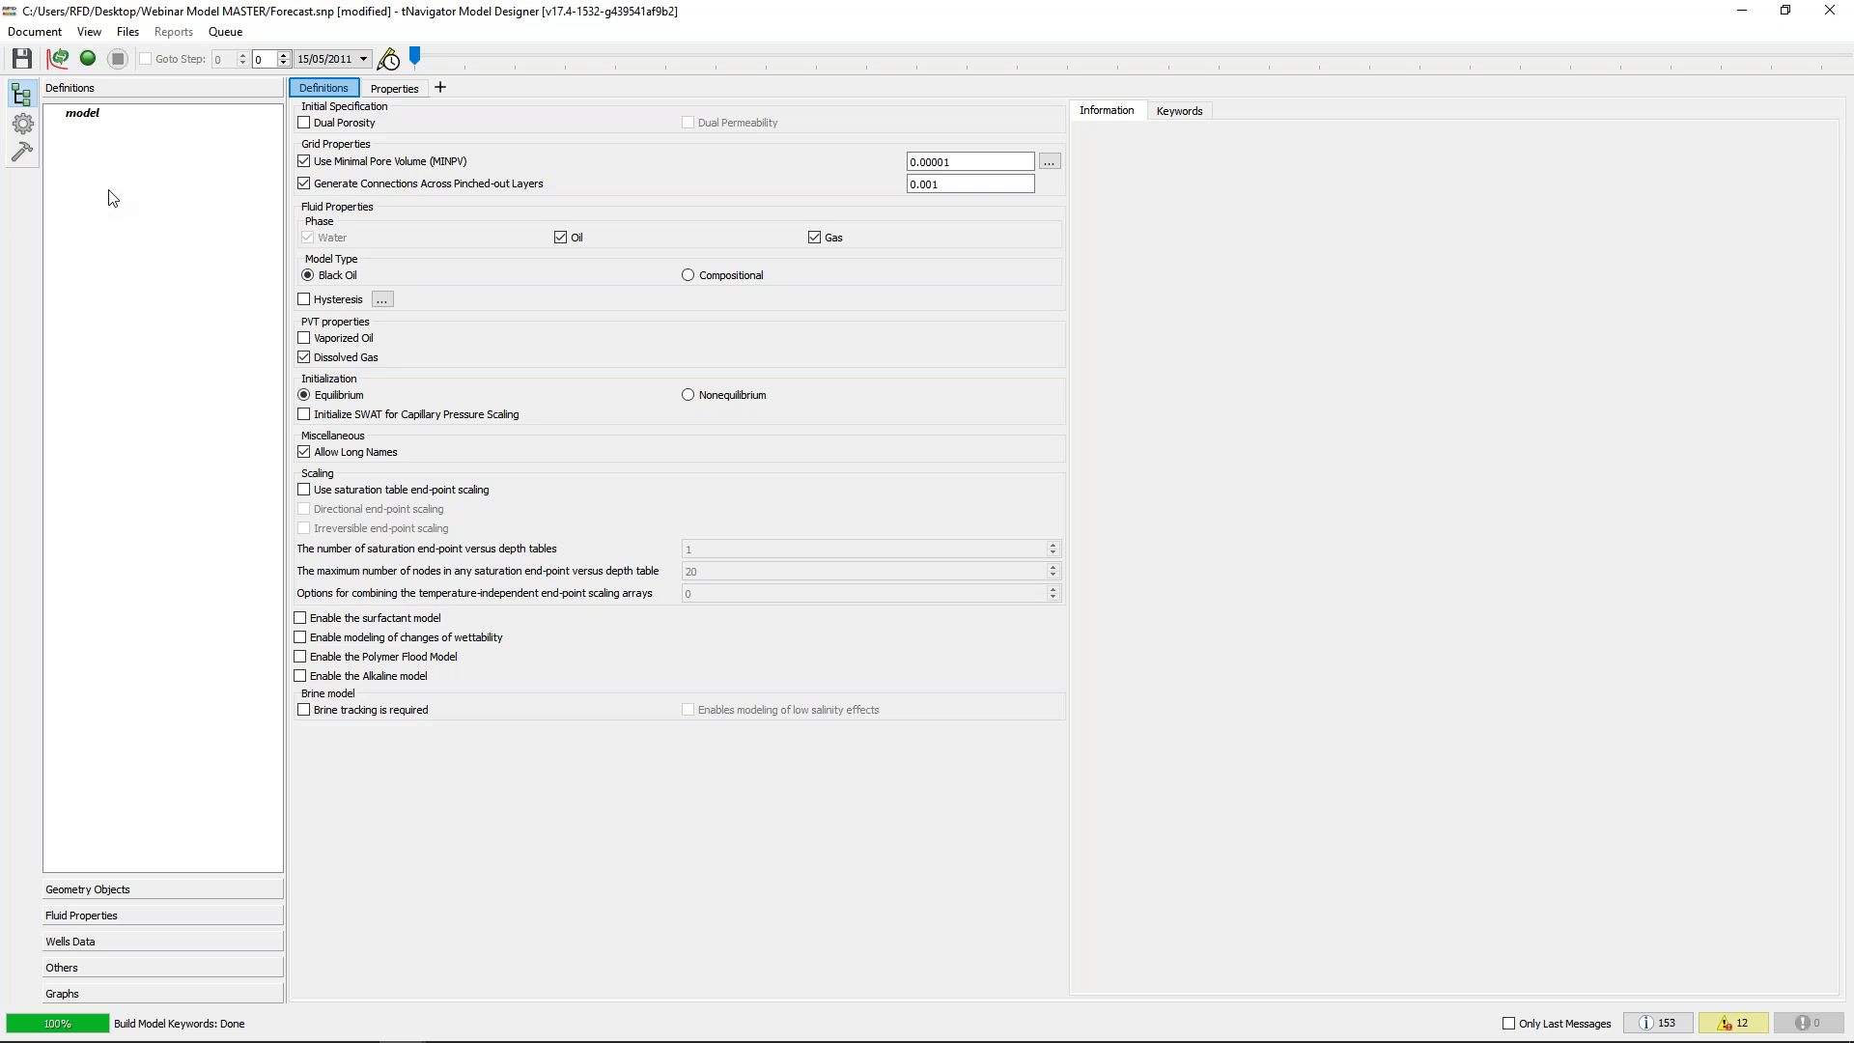
pyautogui.rightClick(149, 117)
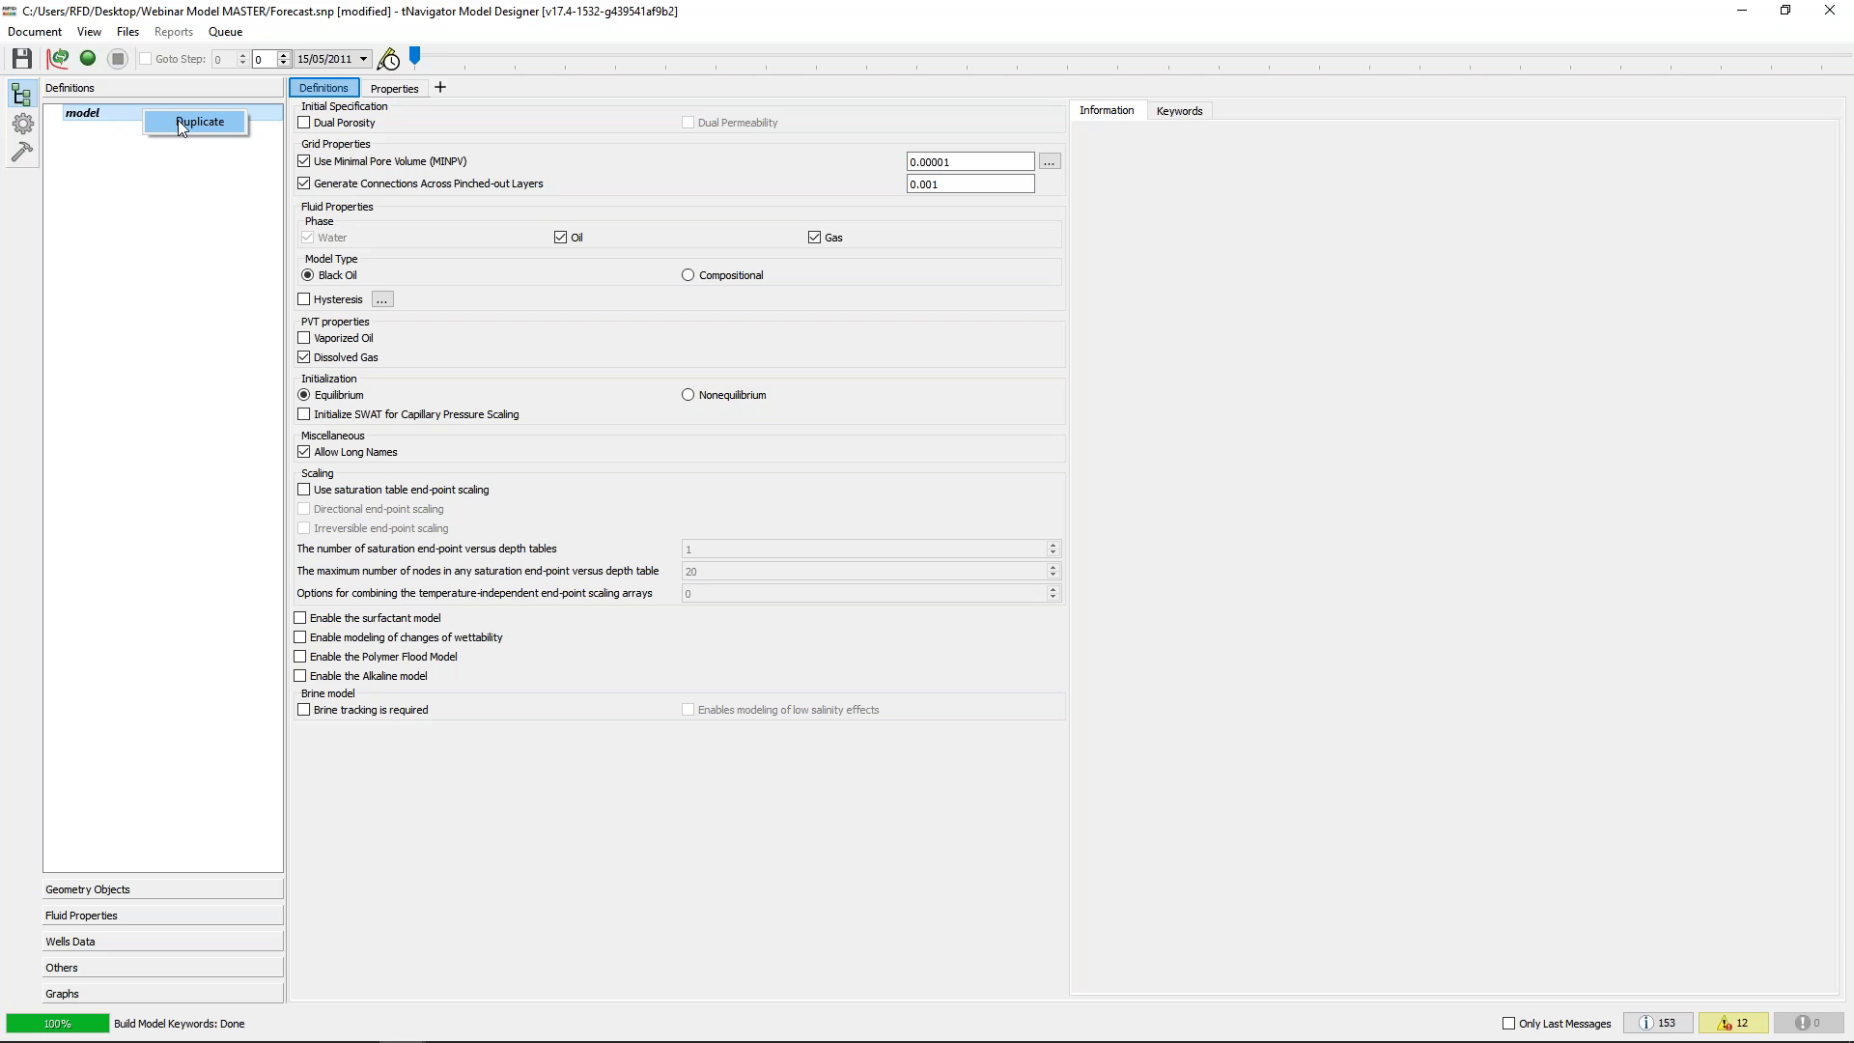
pyautogui.click(185, 125)
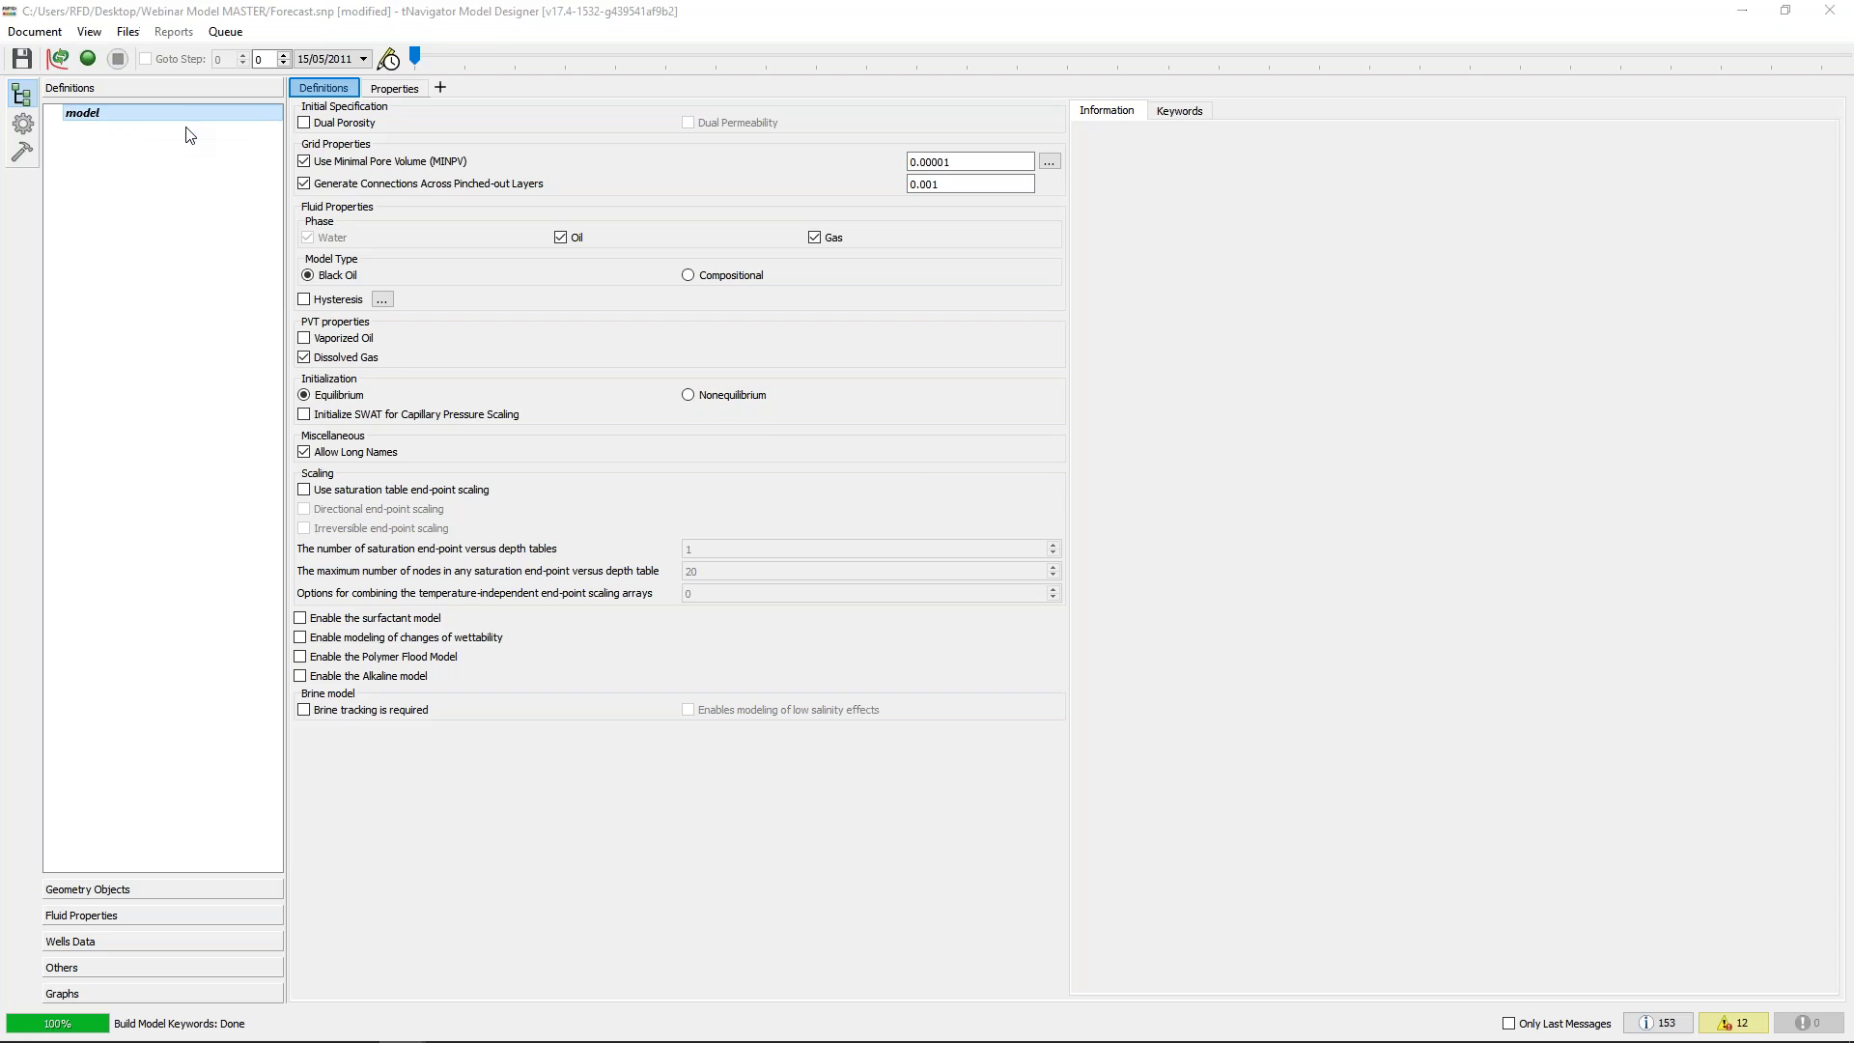
pyautogui.write('Forecast1')
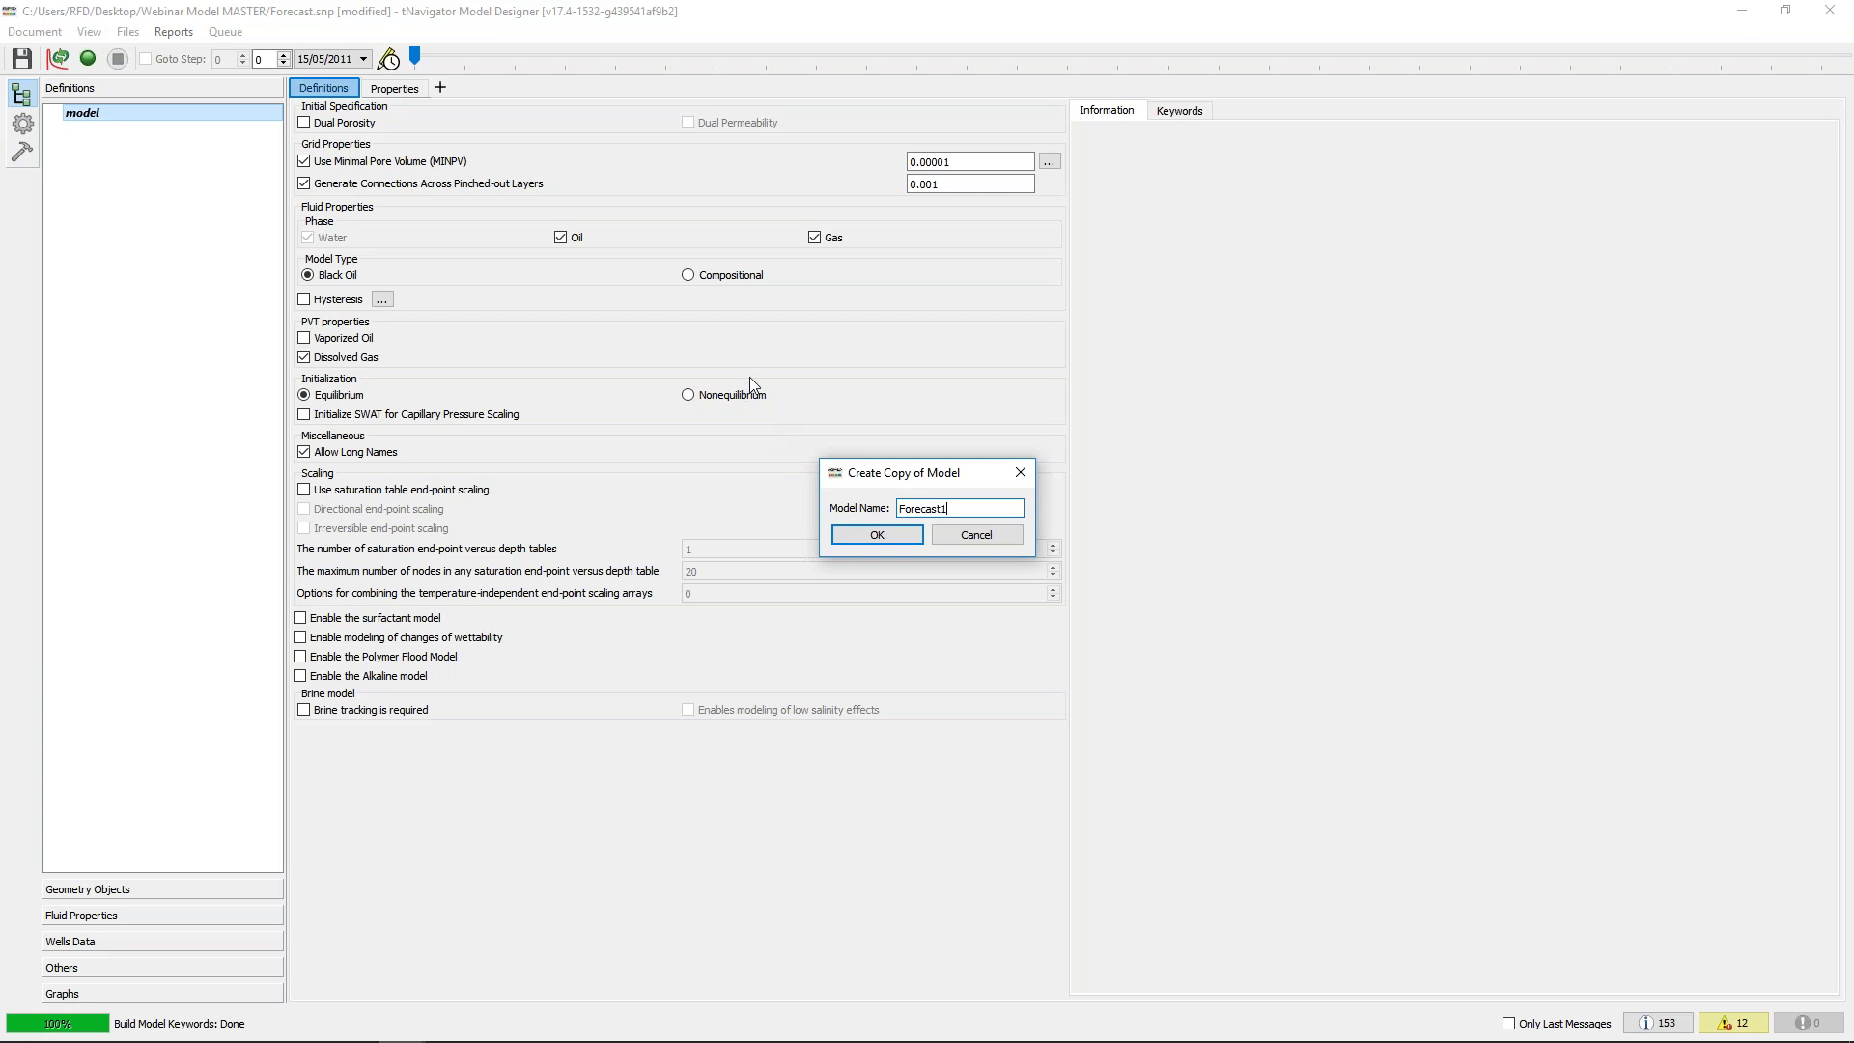
pyautogui.click(877, 536)
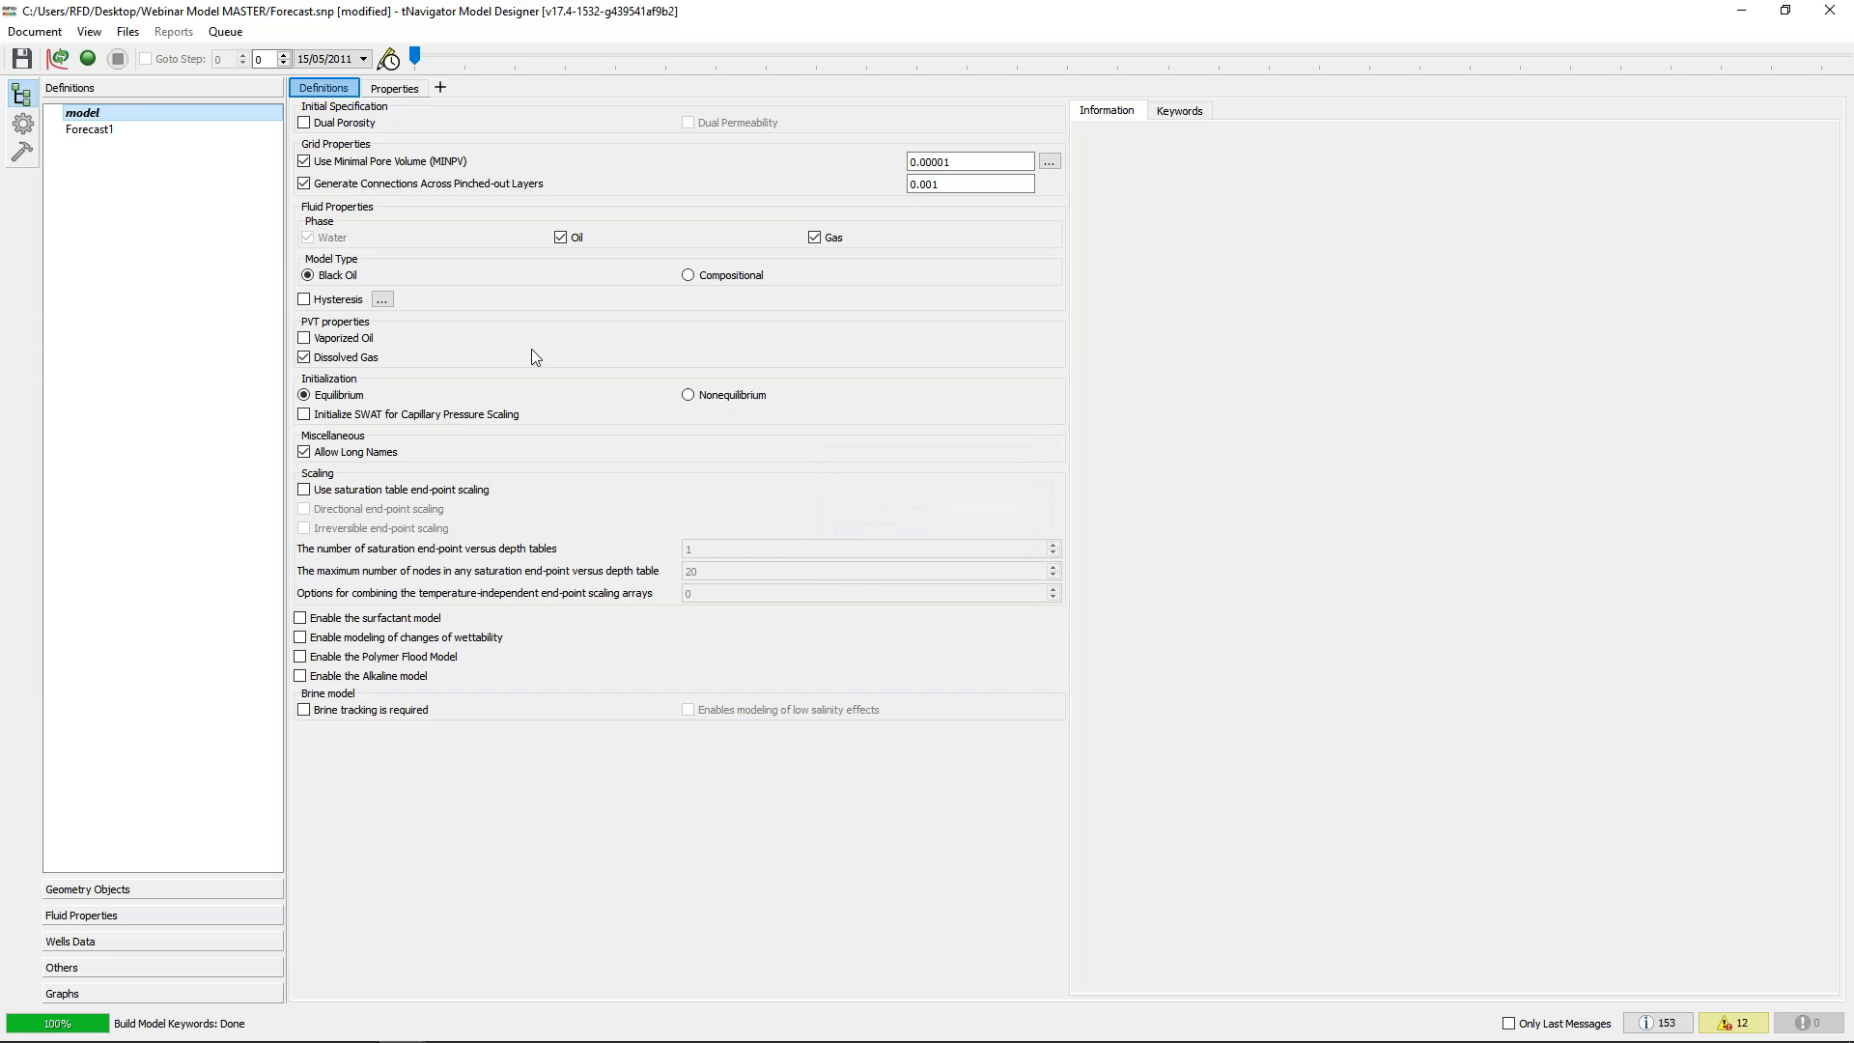
# Create a second copy of the base model named Forecast2
pyautogui.rightClick(142, 119)
pyautogui.click(177, 129)
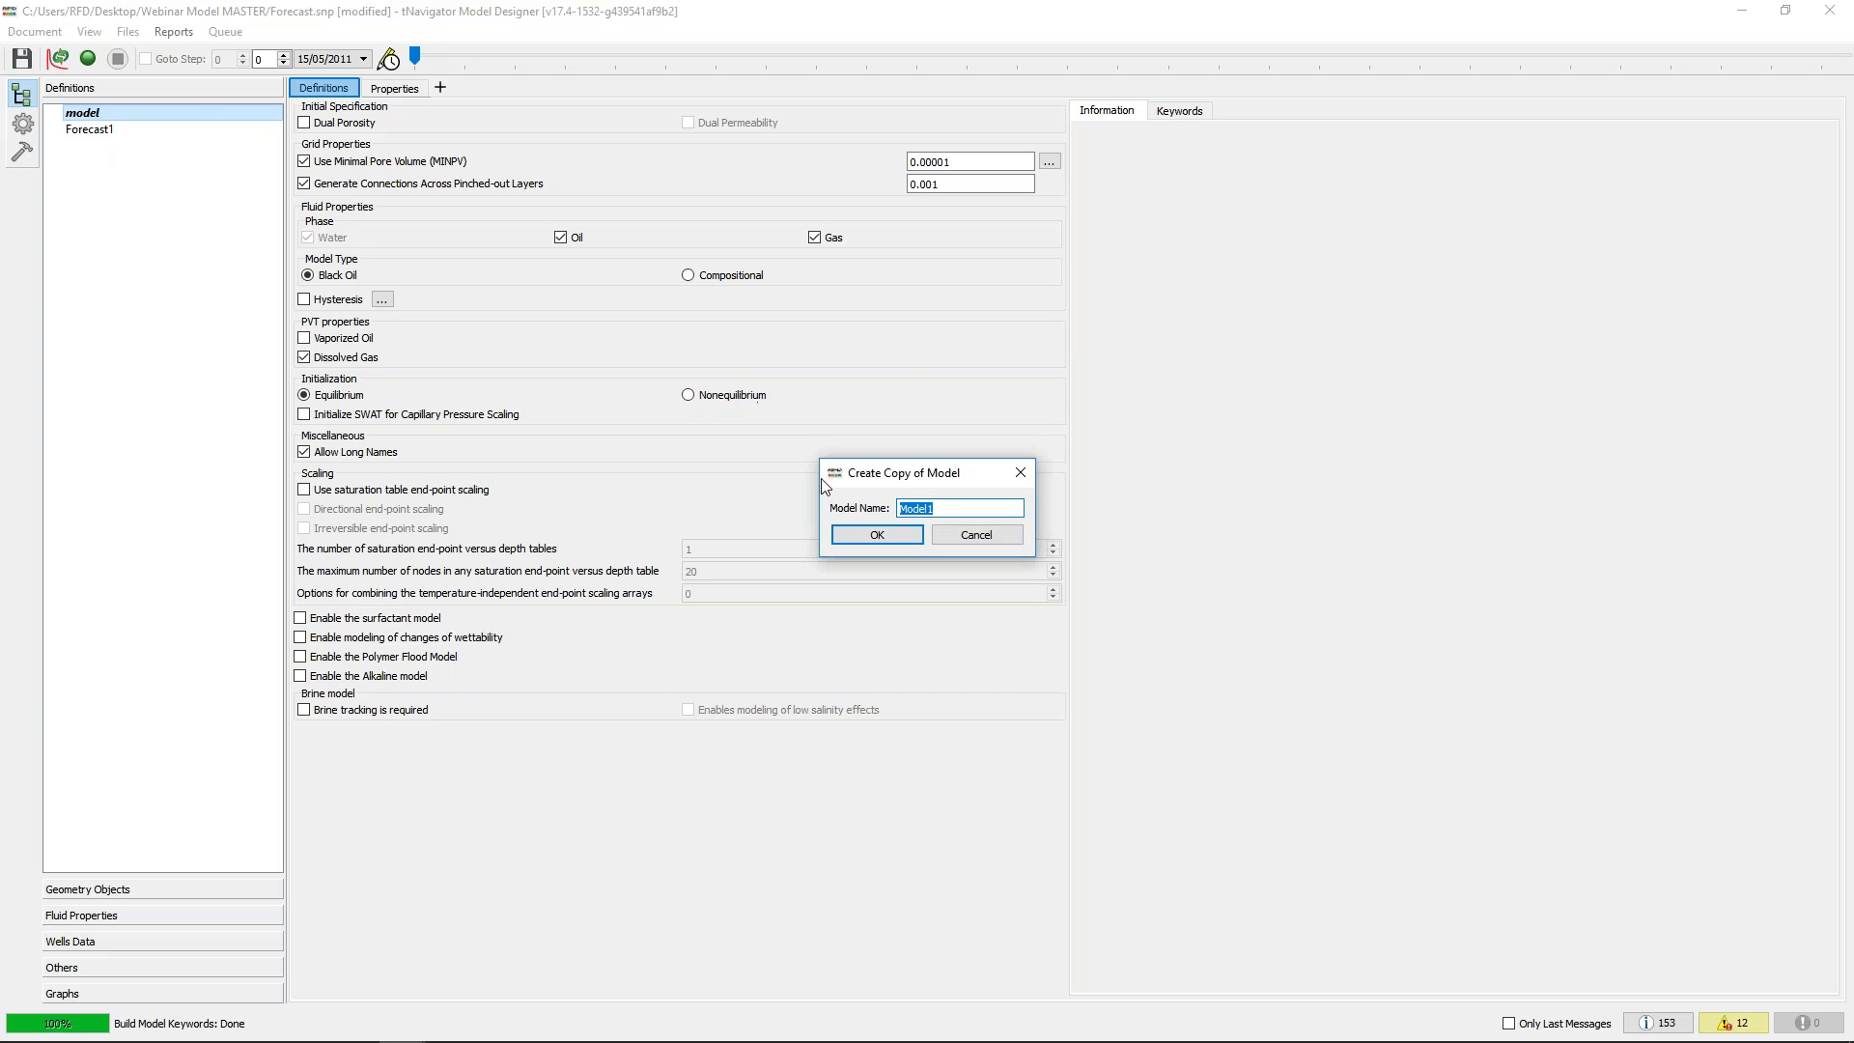
pyautogui.write('Forecast2')
pyautogui.click(877, 534)
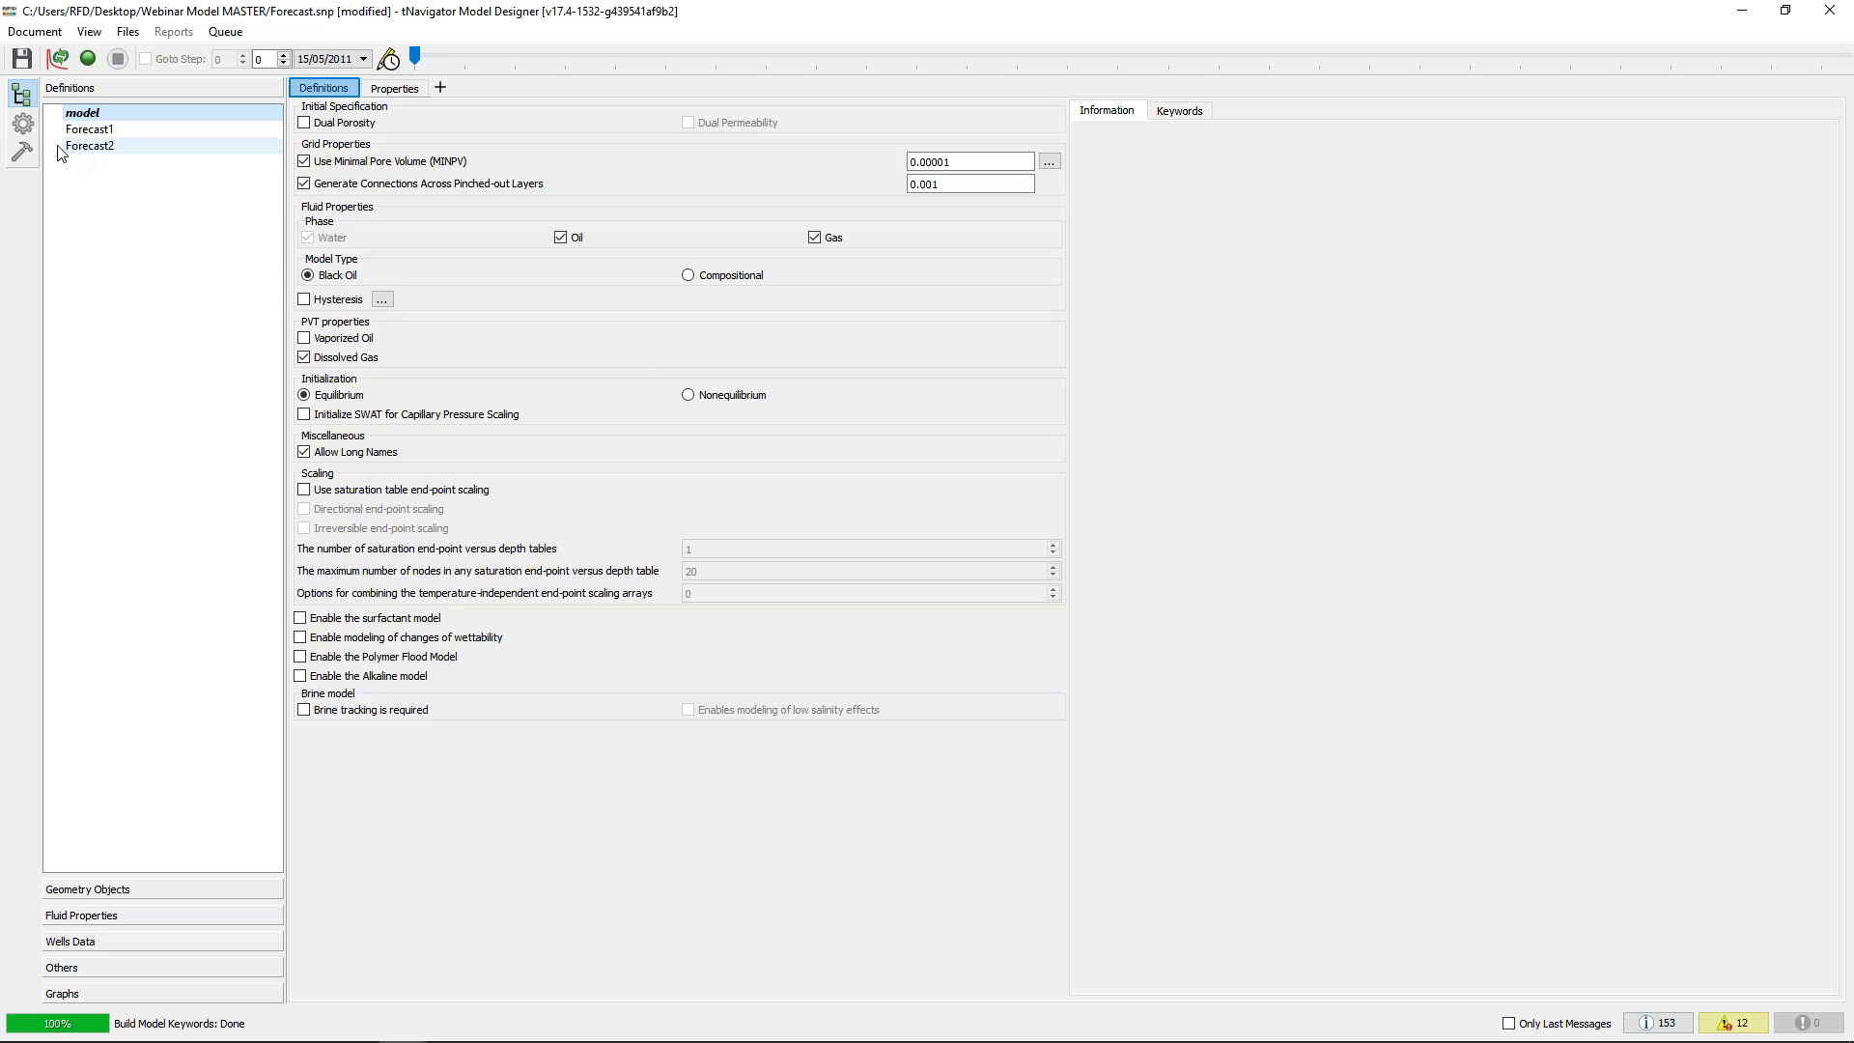
# Save the project, load the base model for simulation and start its calculation
pyautogui.click(25, 61)
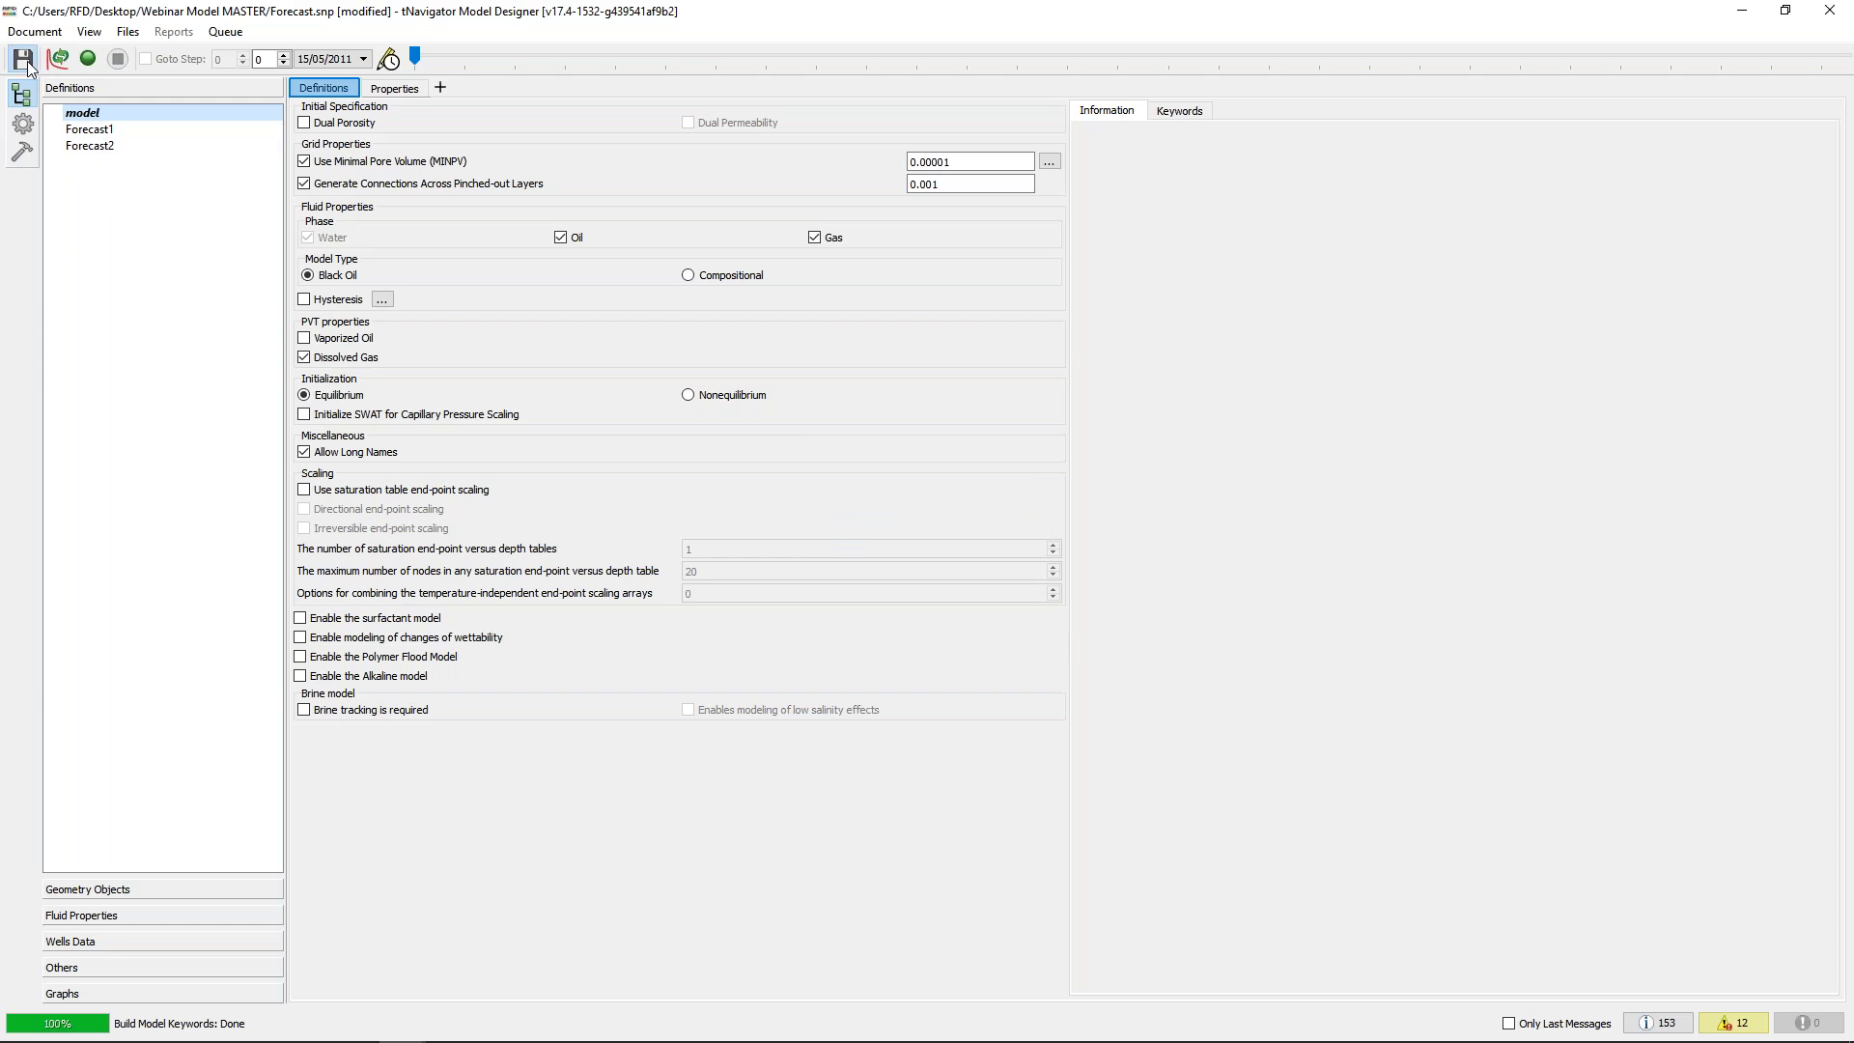
pyautogui.click(90, 61)
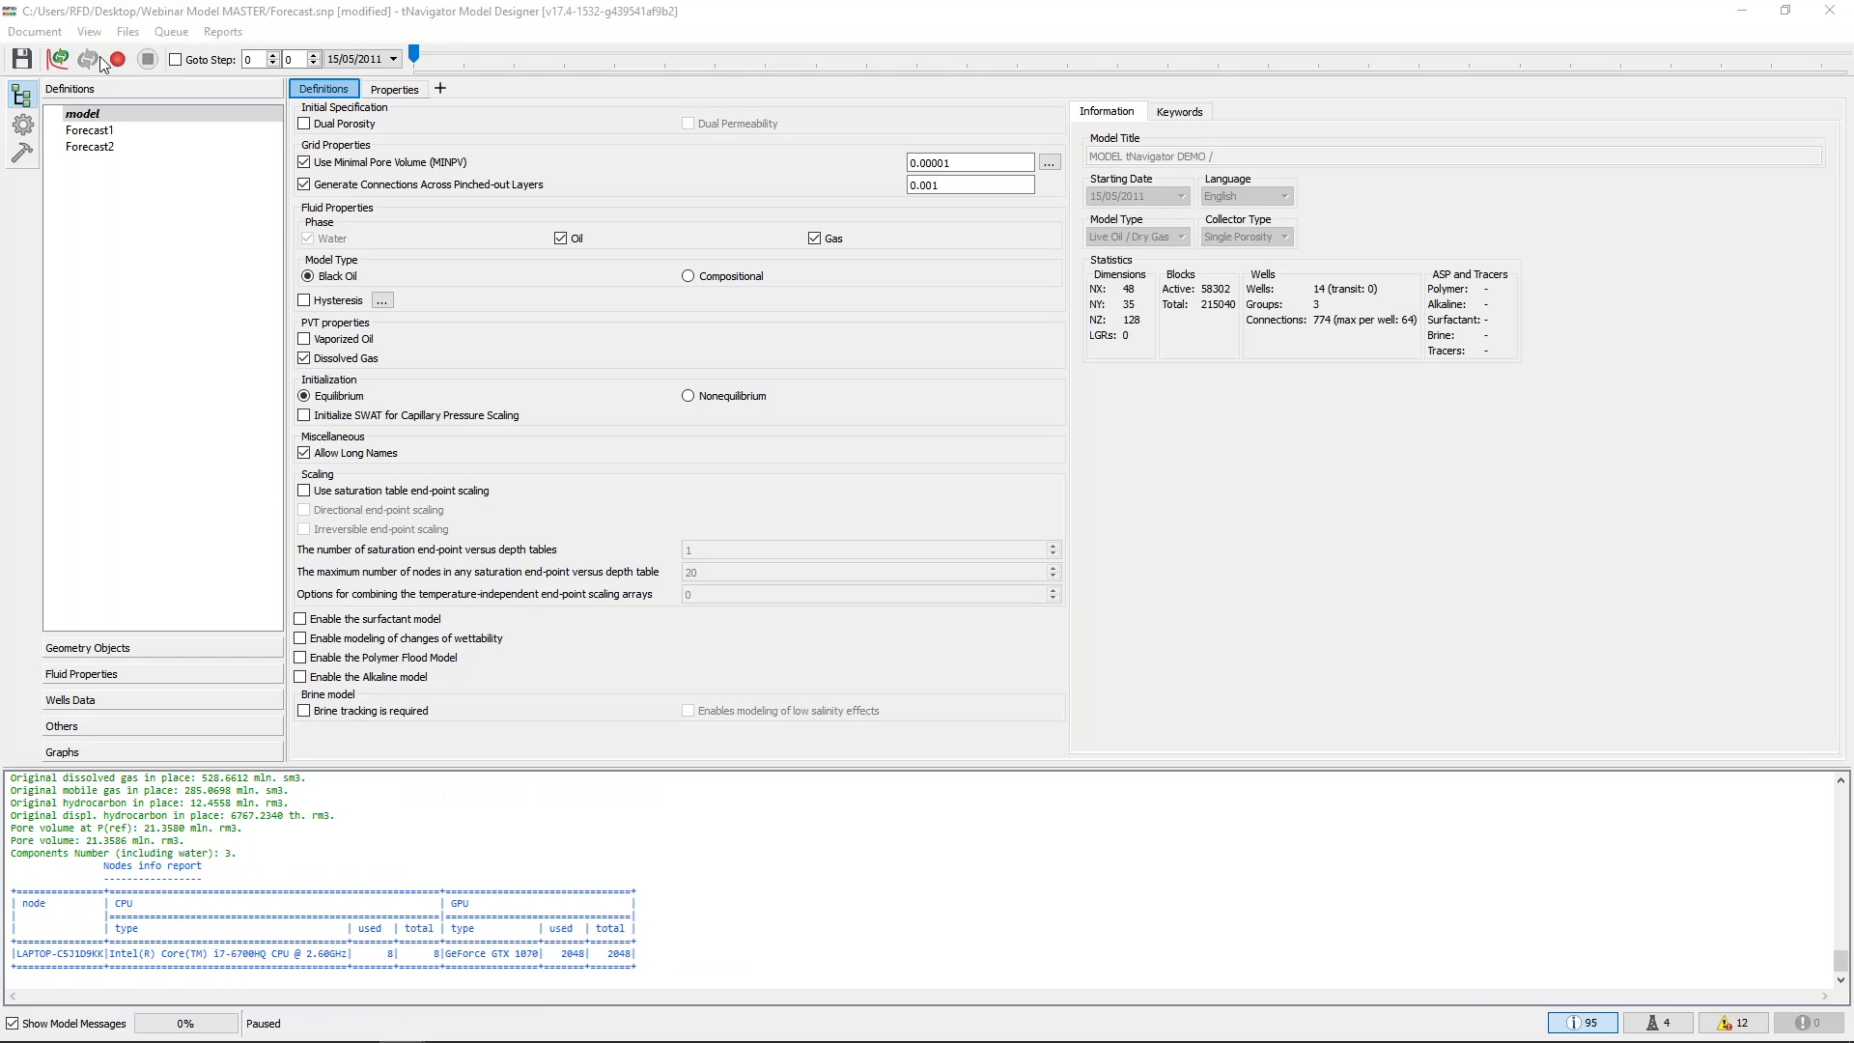
pyautogui.click(121, 65)
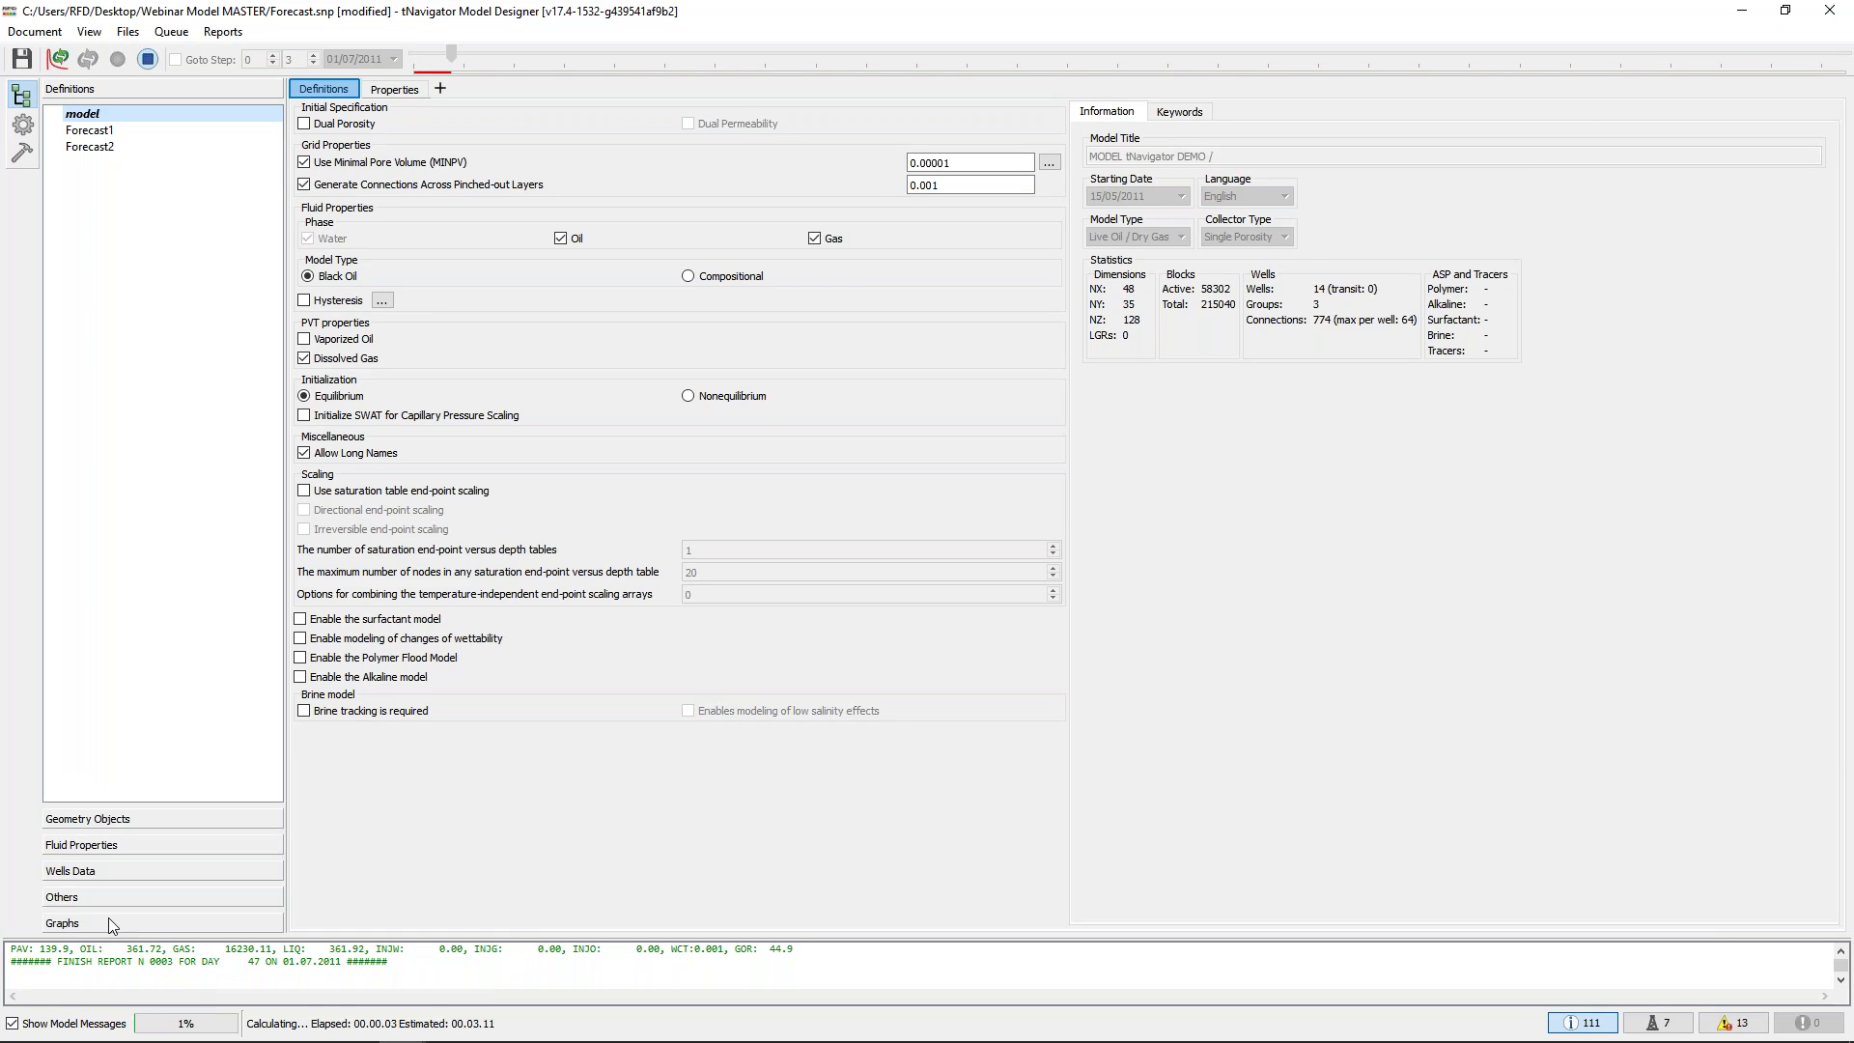
# Create a graph template for the model with a 2 × 2 plot grid and hide the results table
pyautogui.click(108, 917)
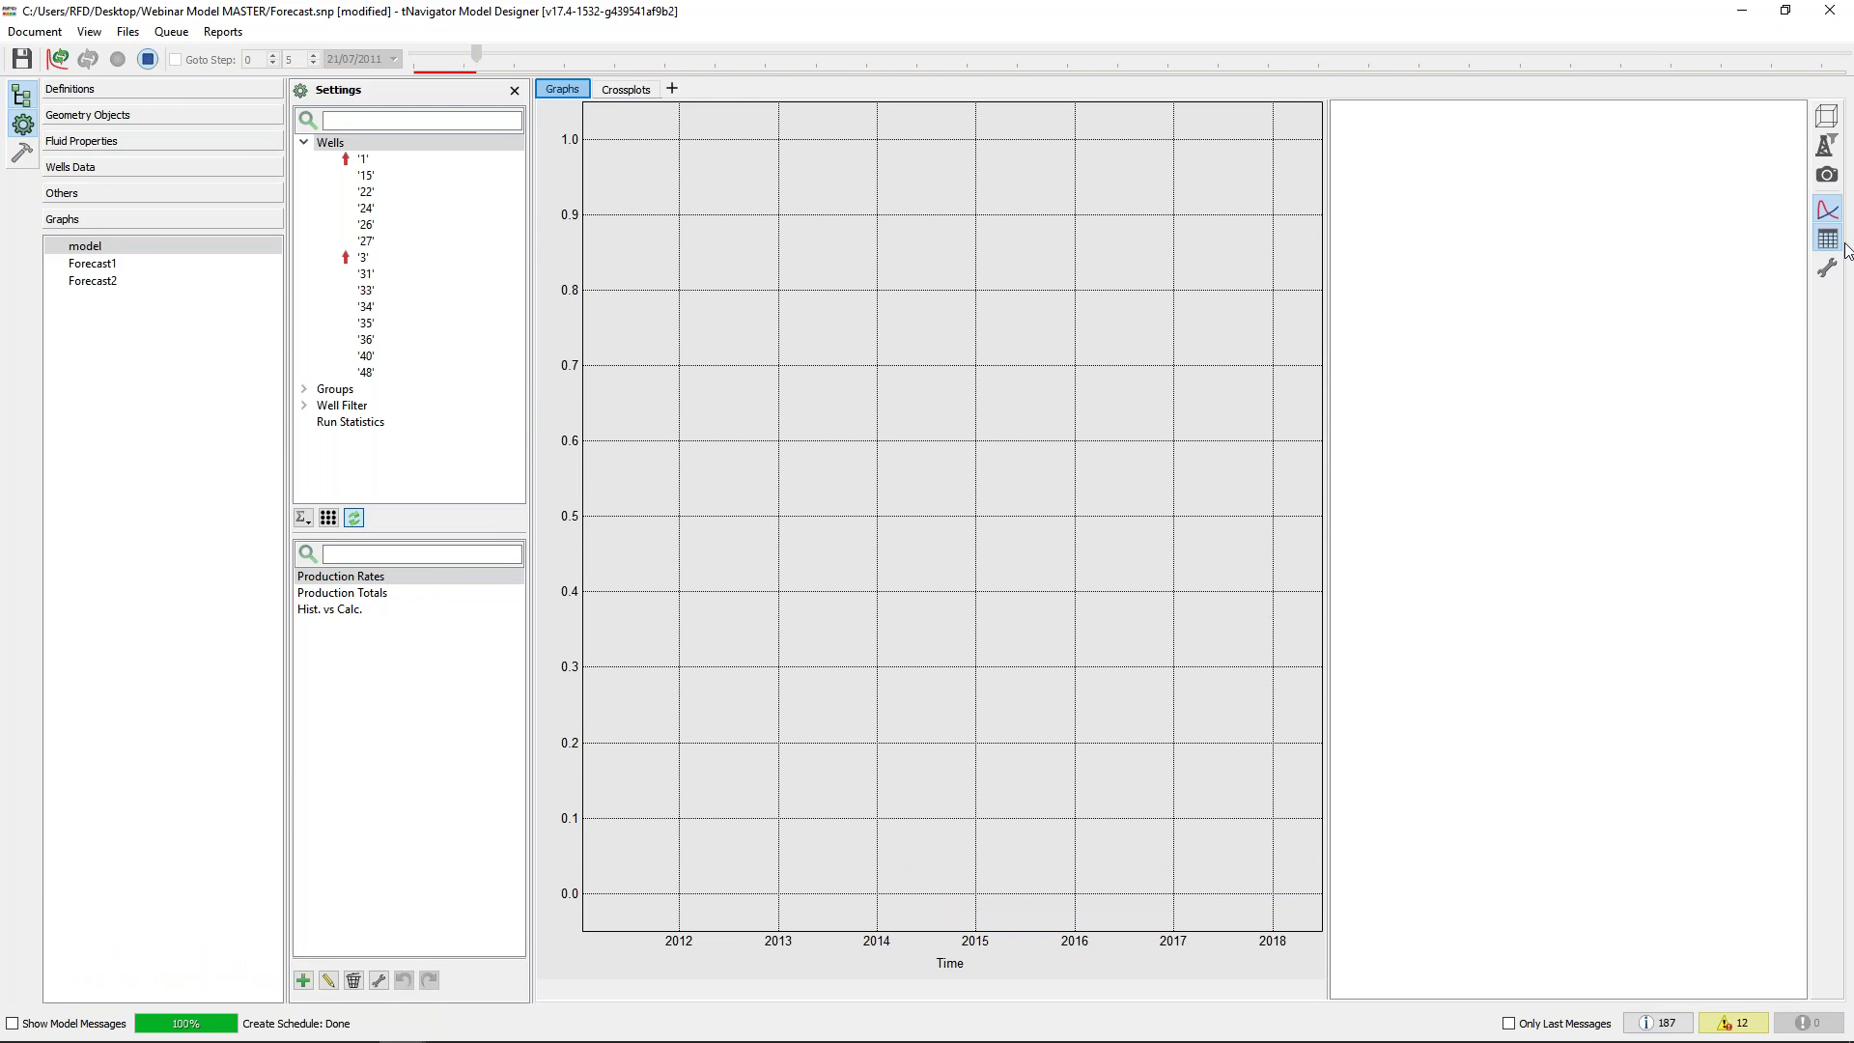
pyautogui.click(1828, 239)
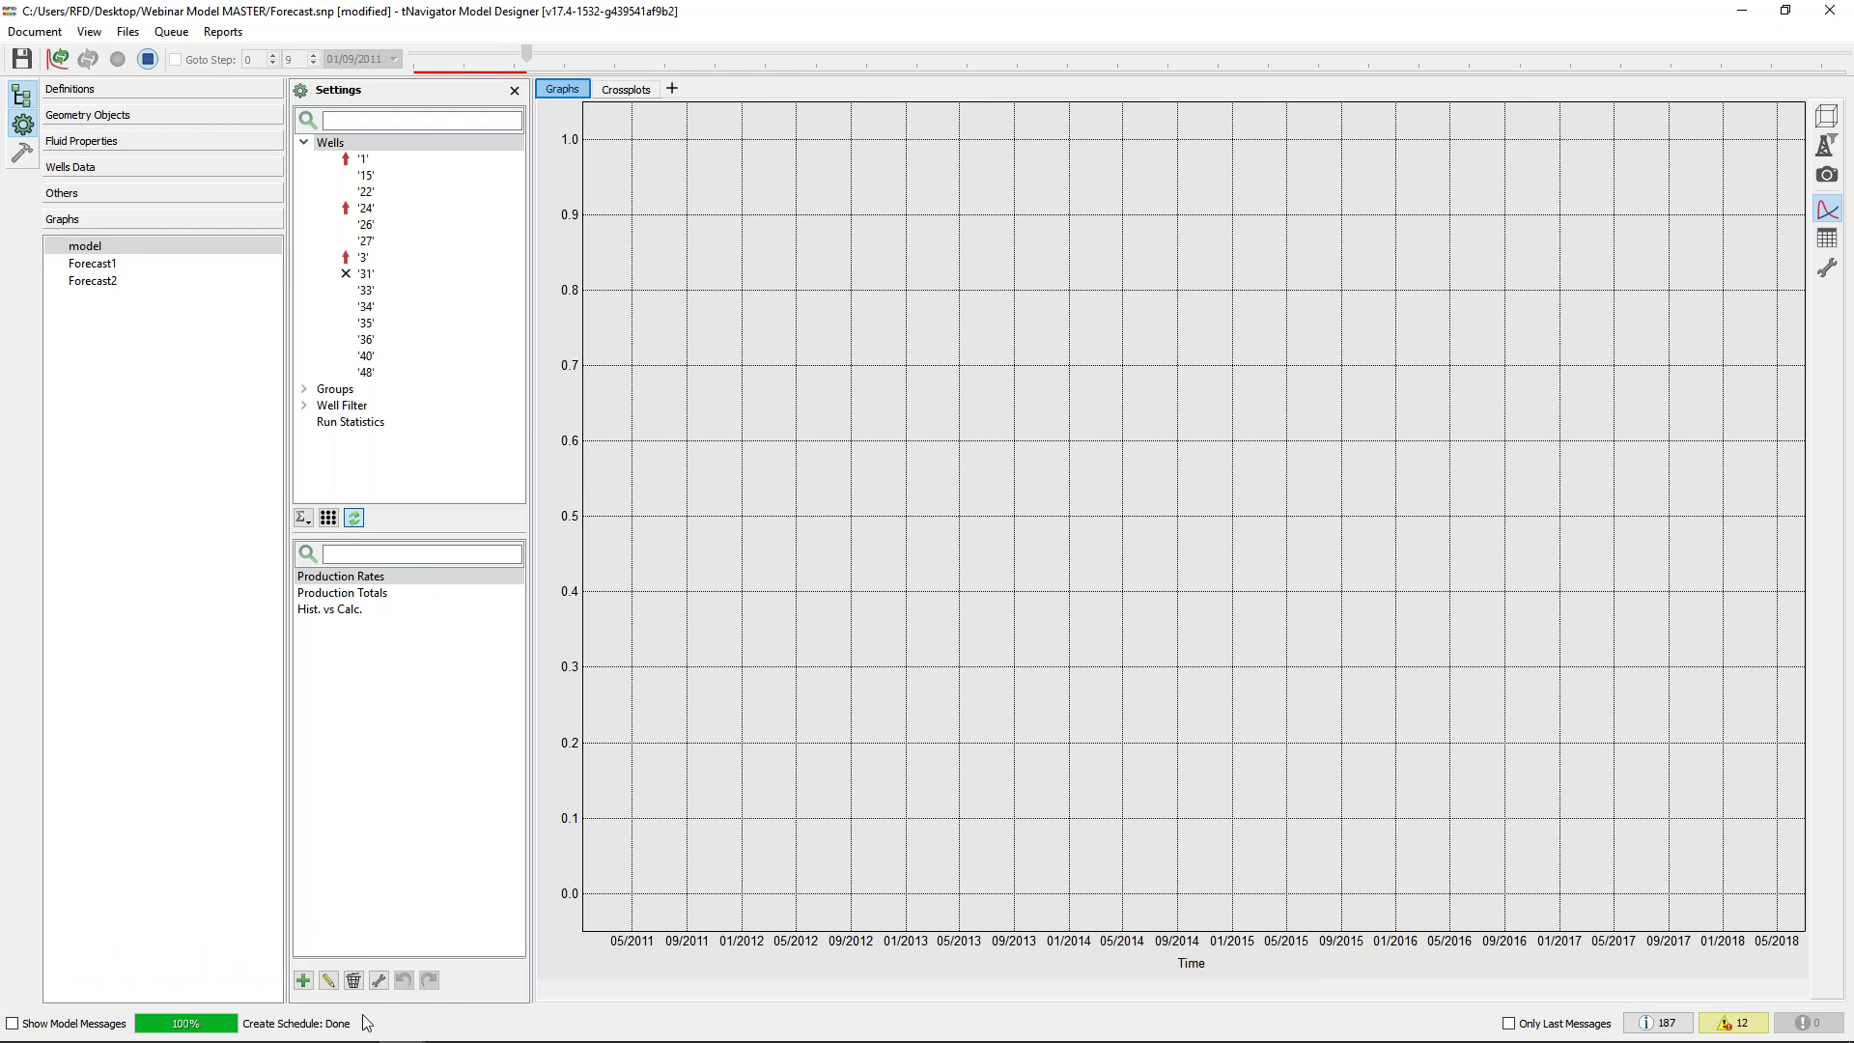
pyautogui.click(304, 981)
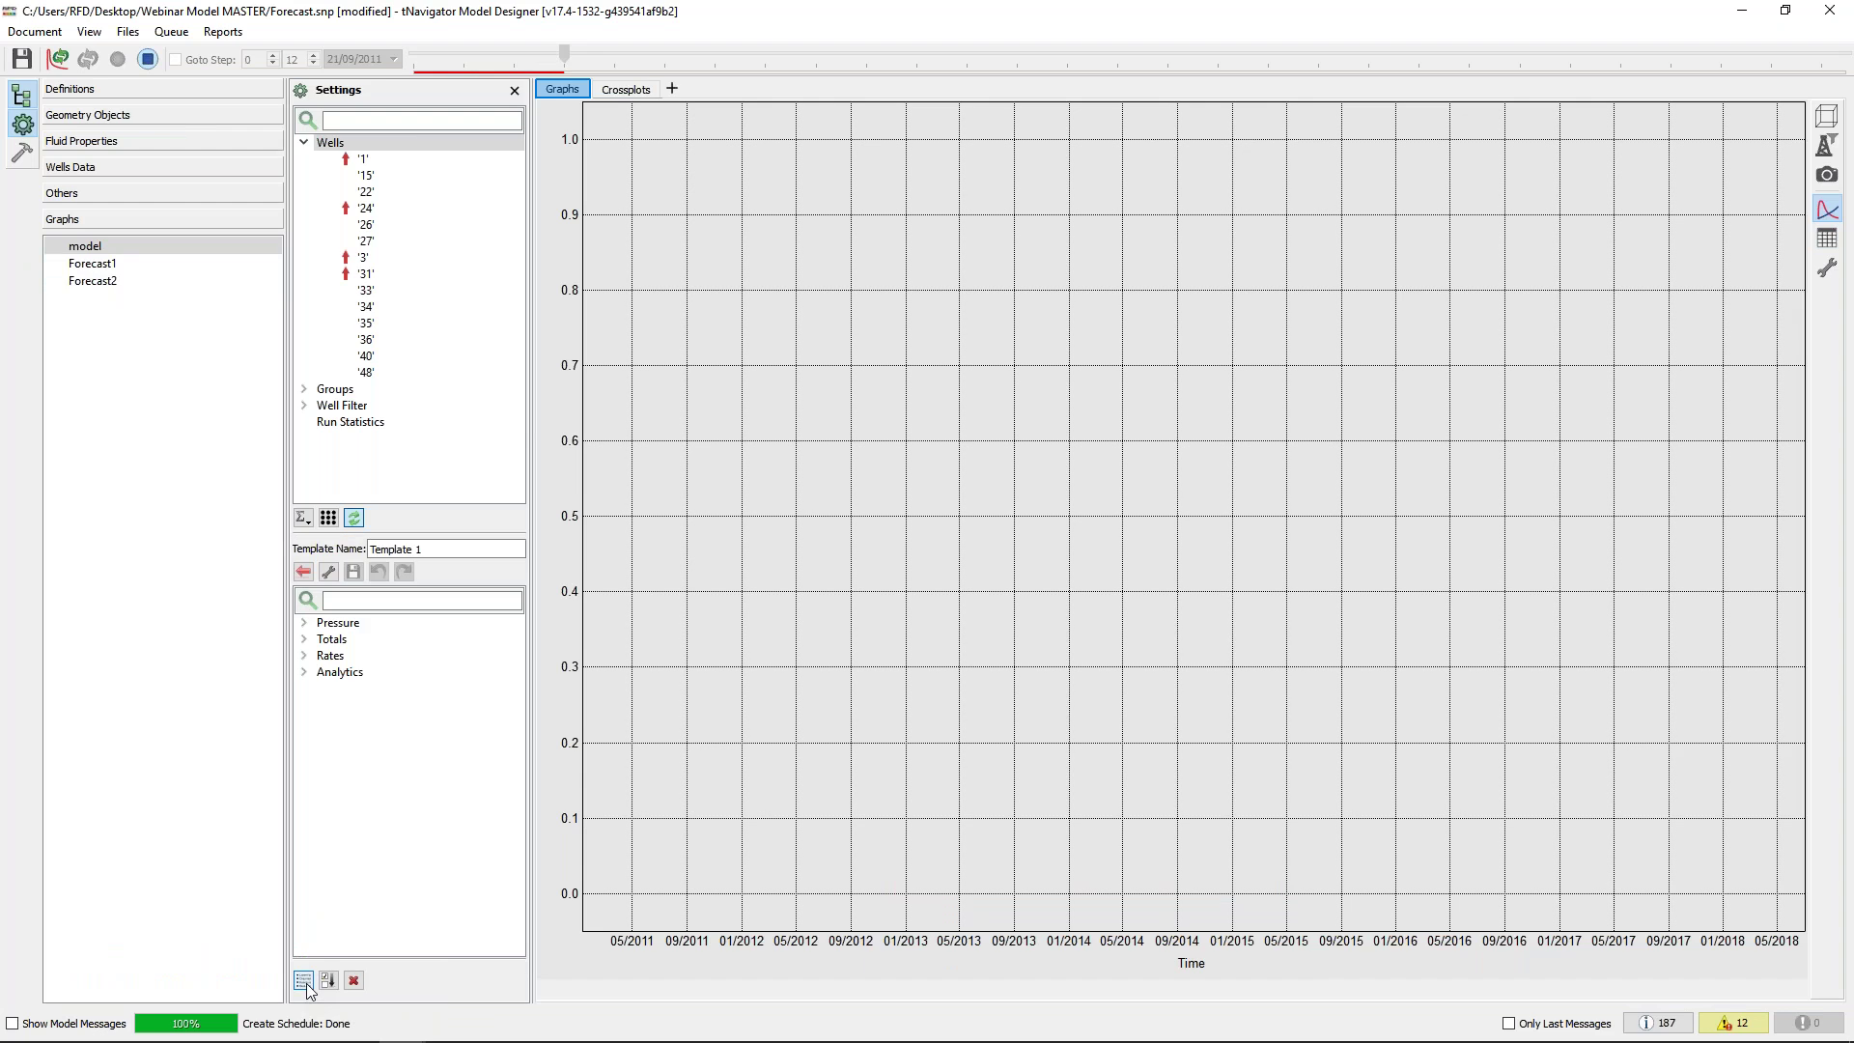
pyautogui.click(305, 143)
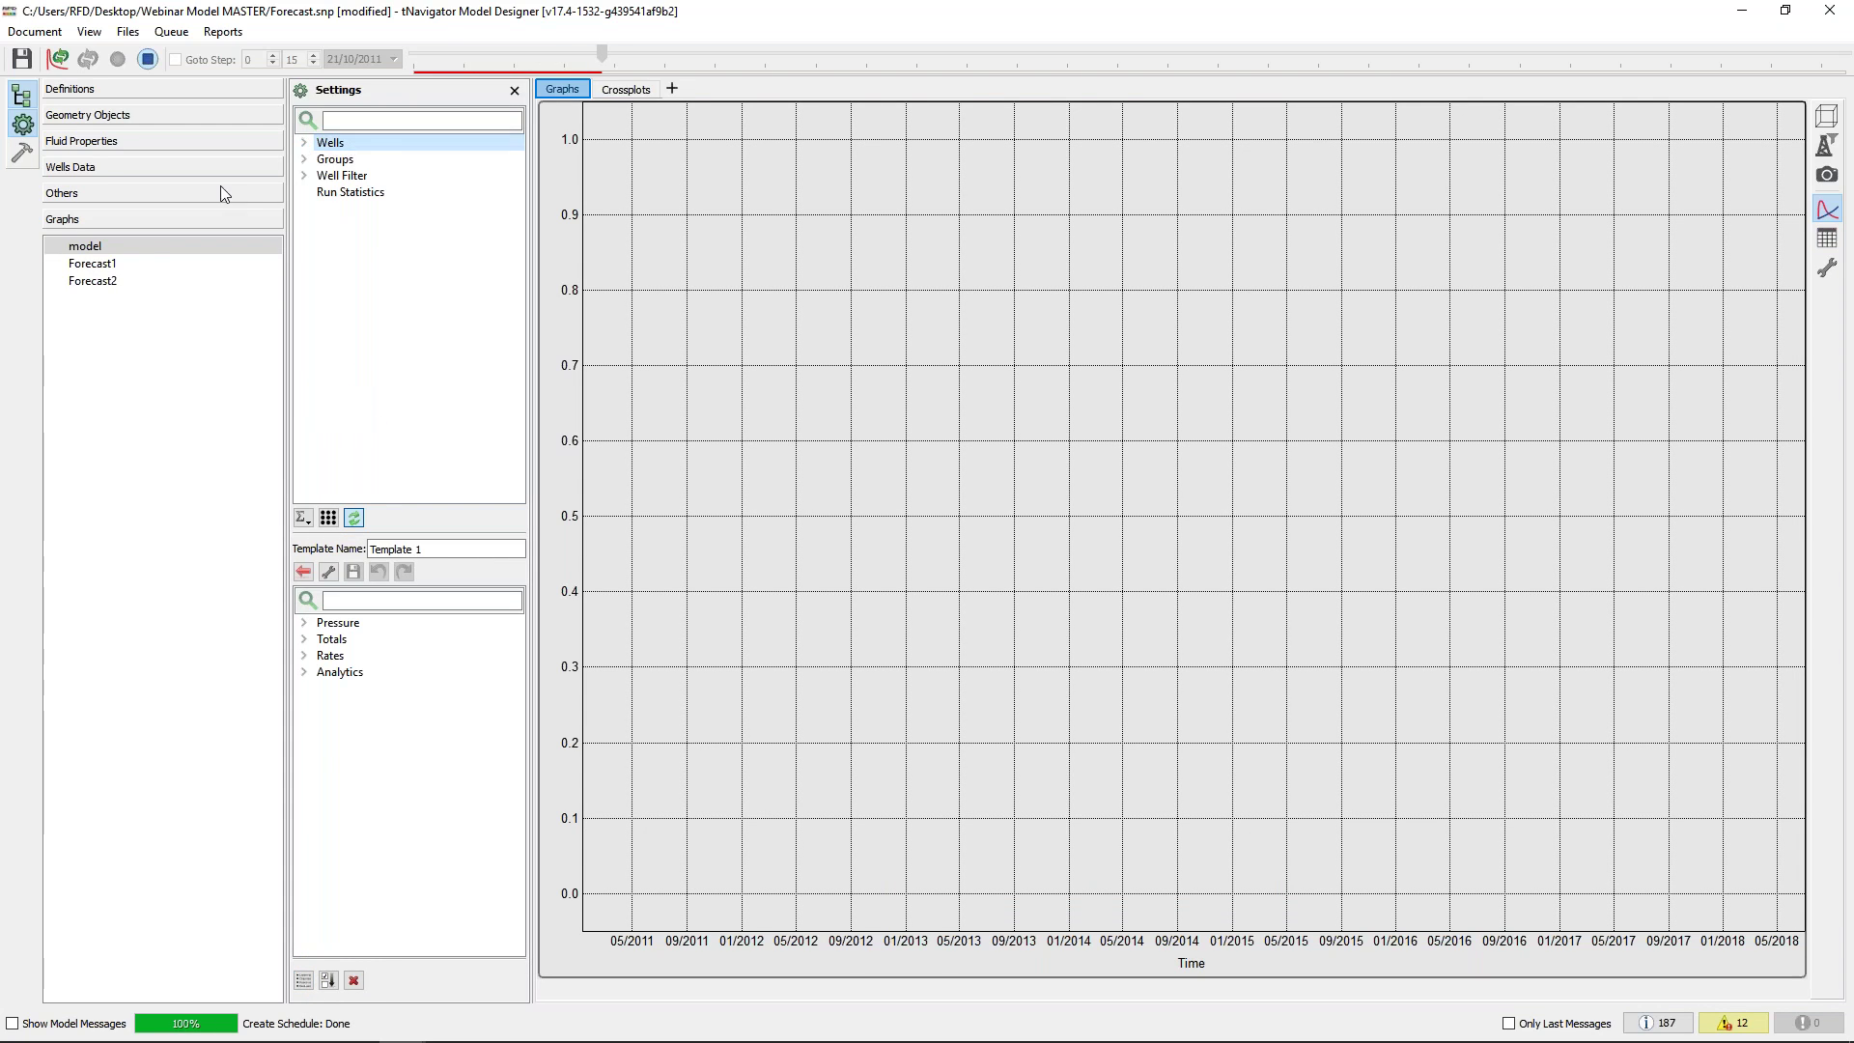
pyautogui.click(369, 145)
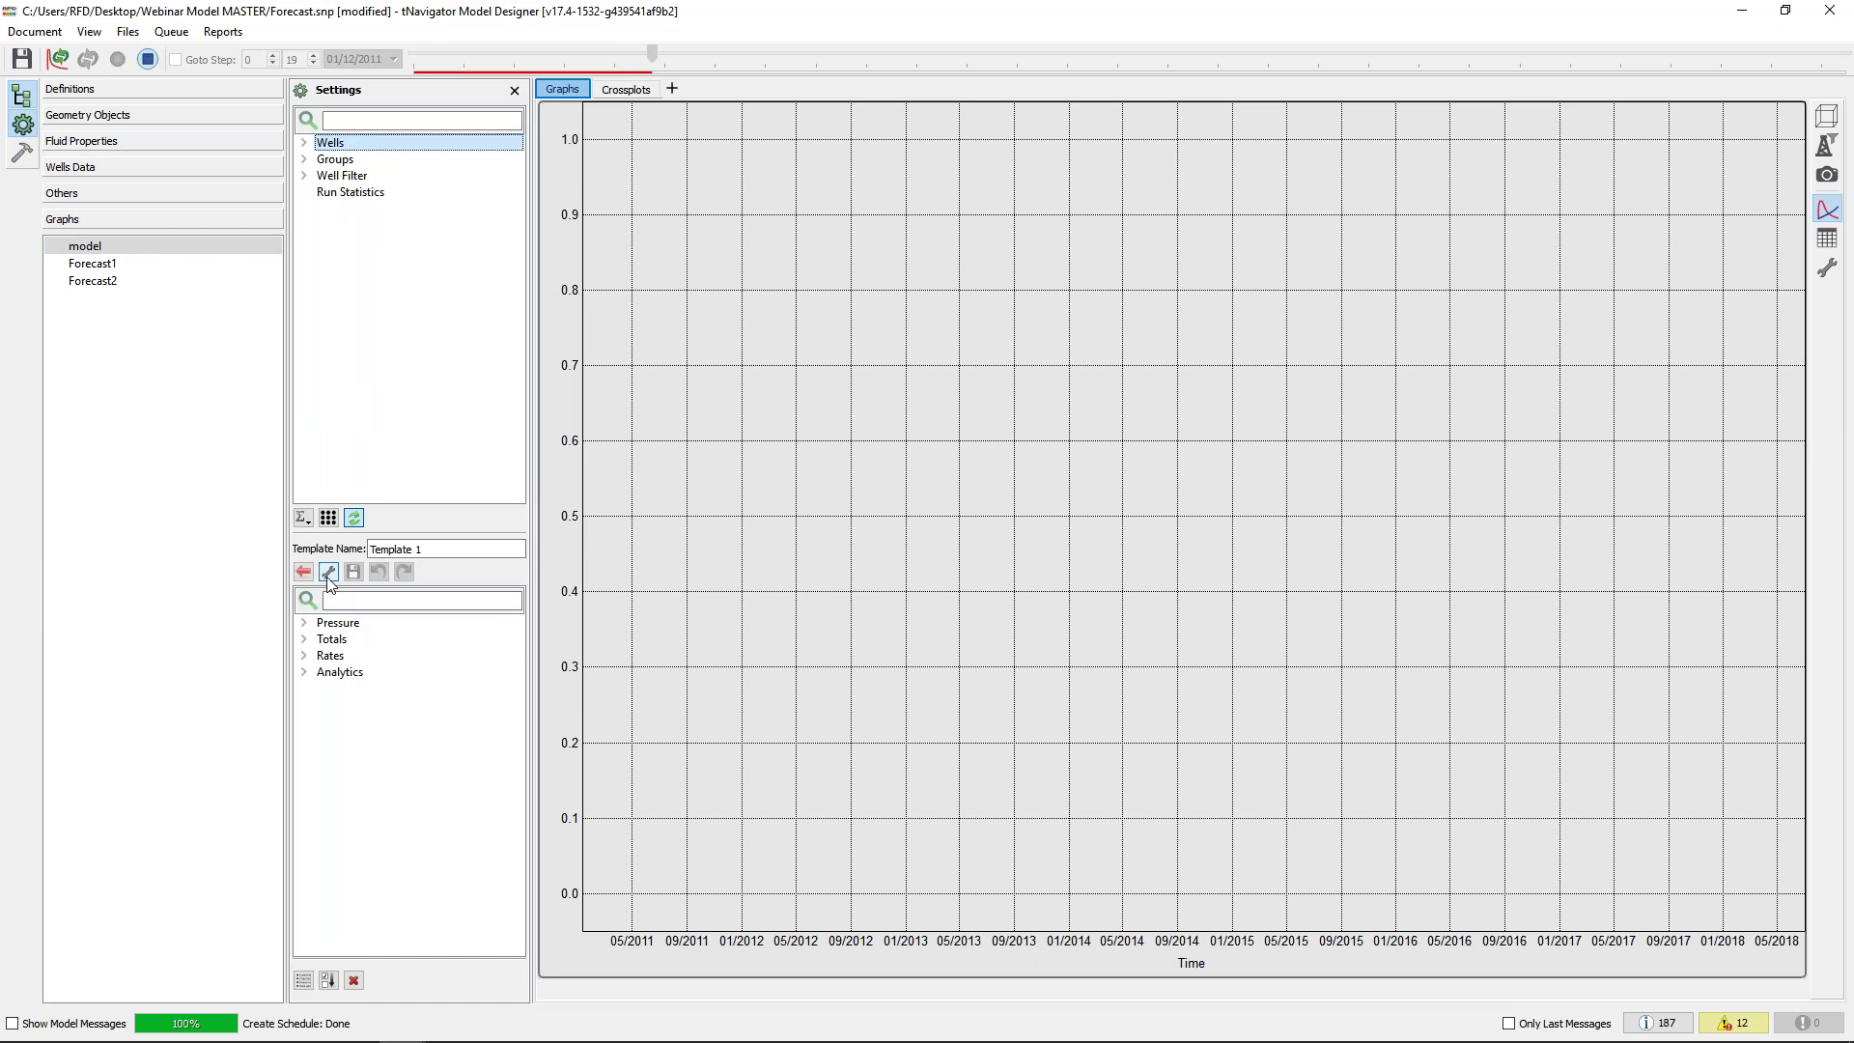
pyautogui.click(328, 573)
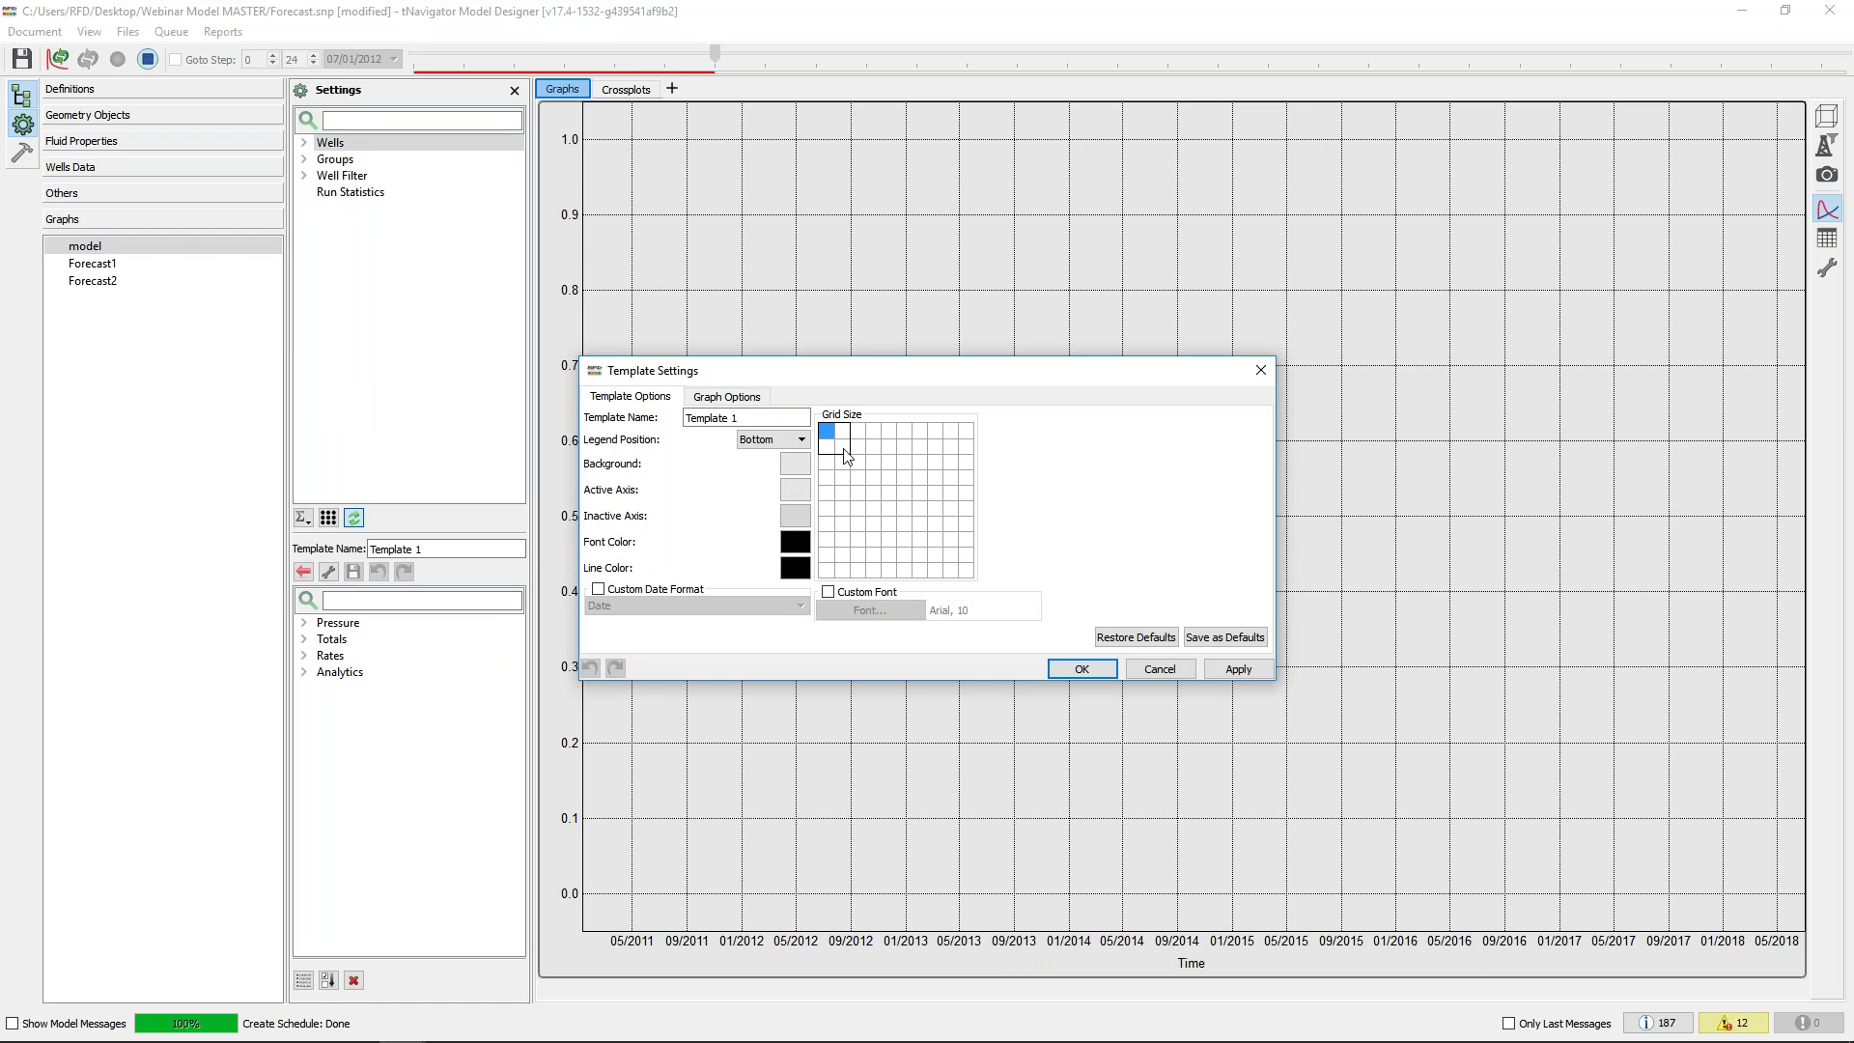
pyautogui.click(1081, 668)
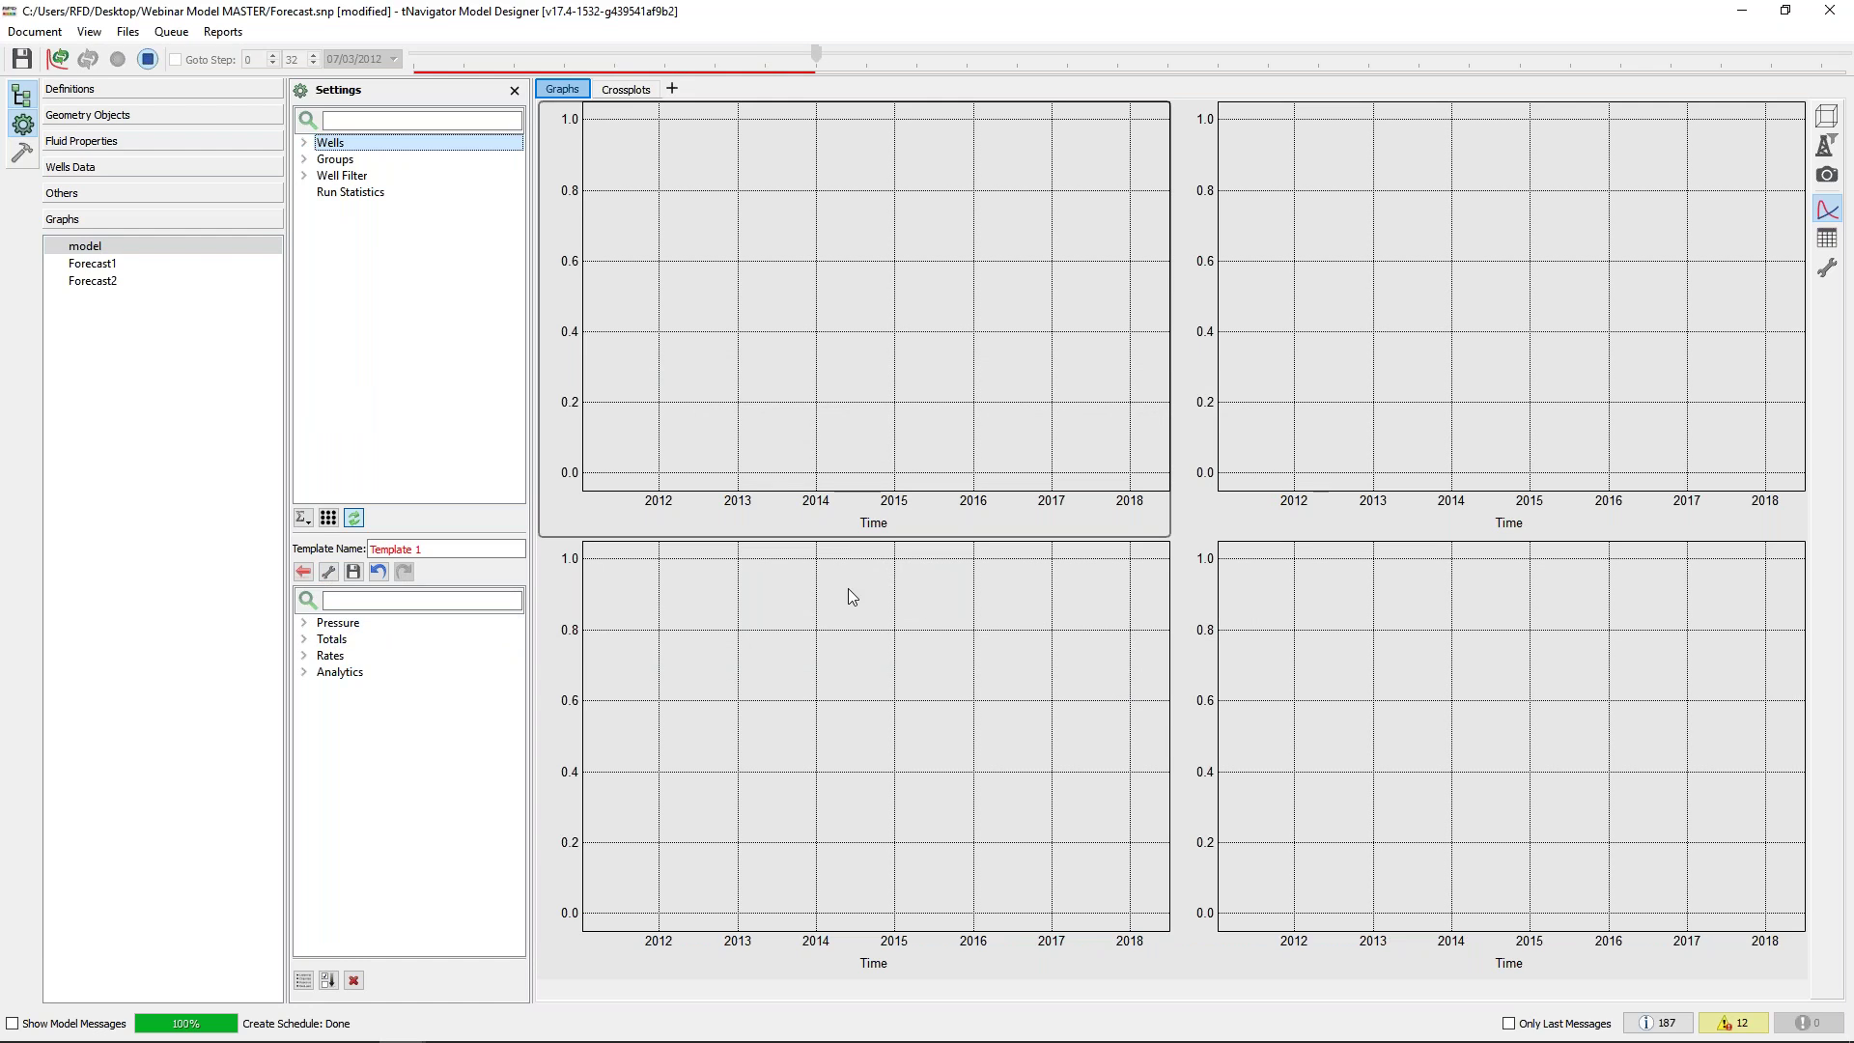
# Plot the field Oil Rate and Water Rate together in the upper-left graph of the template
pyautogui.click(304, 655)
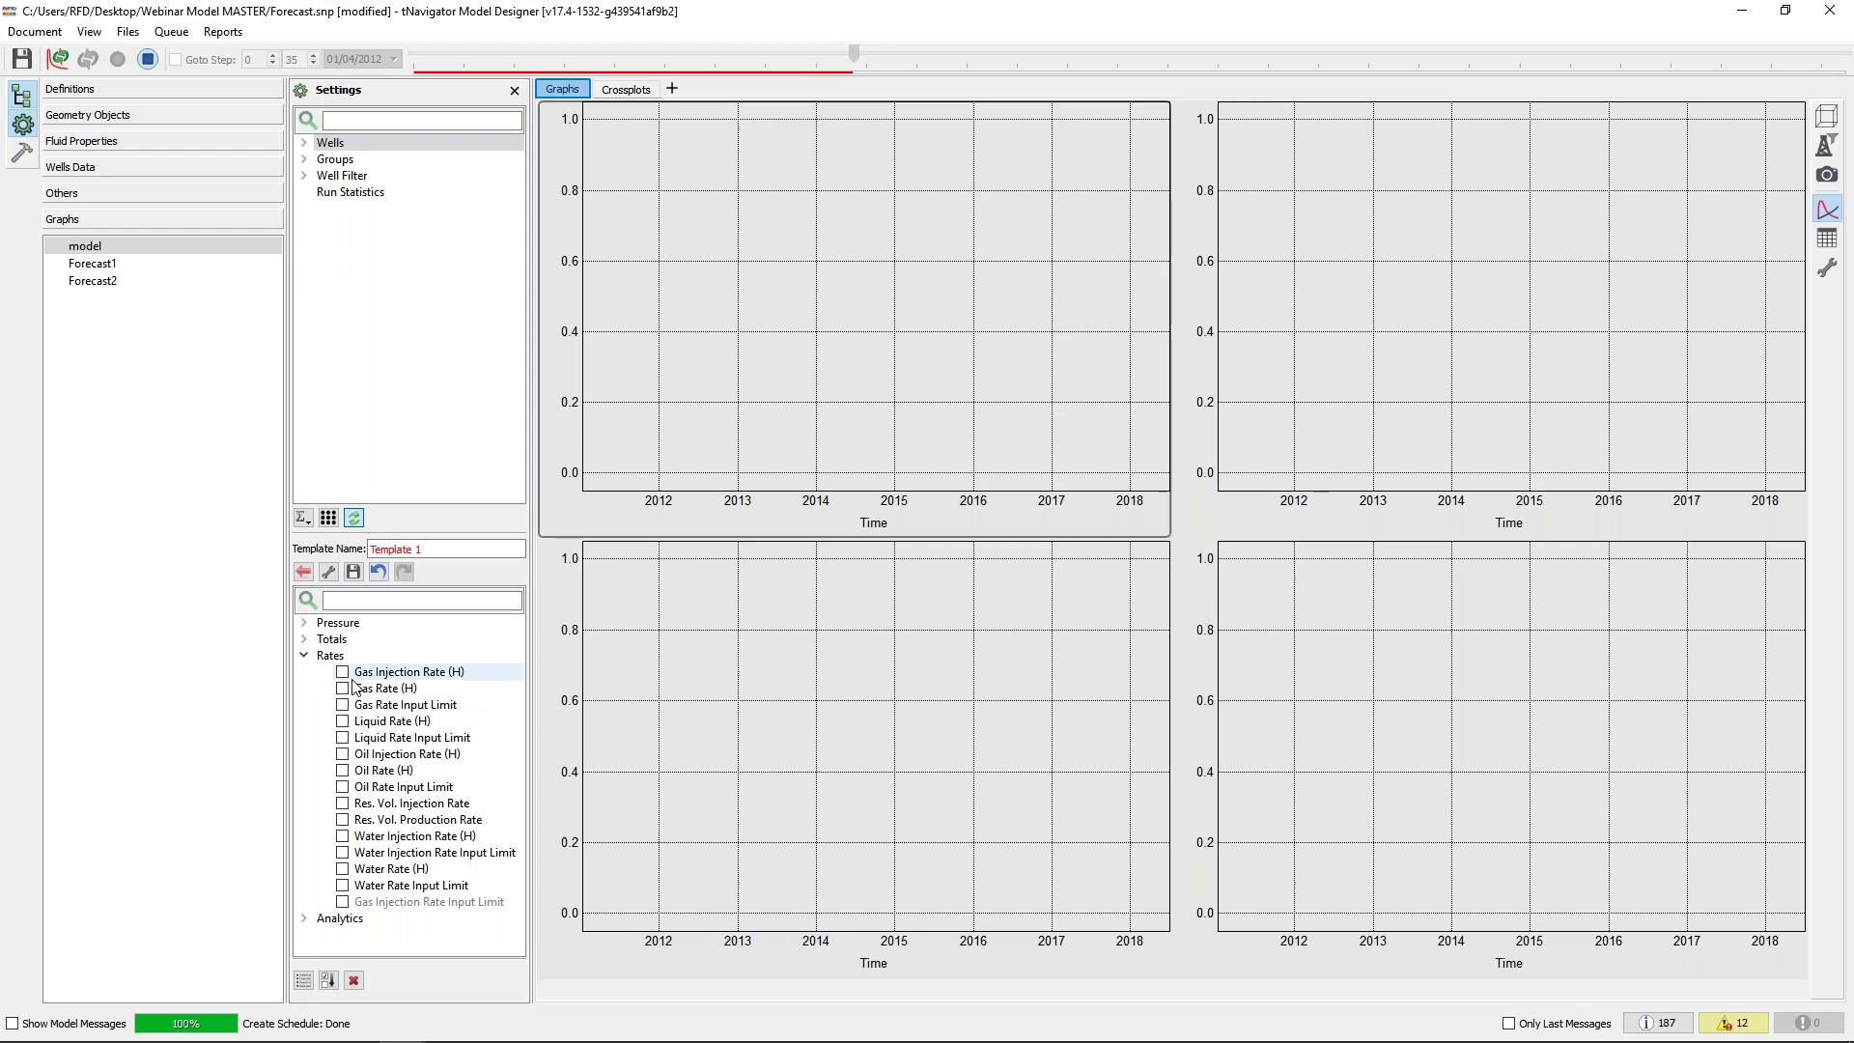
pyautogui.click(305, 655)
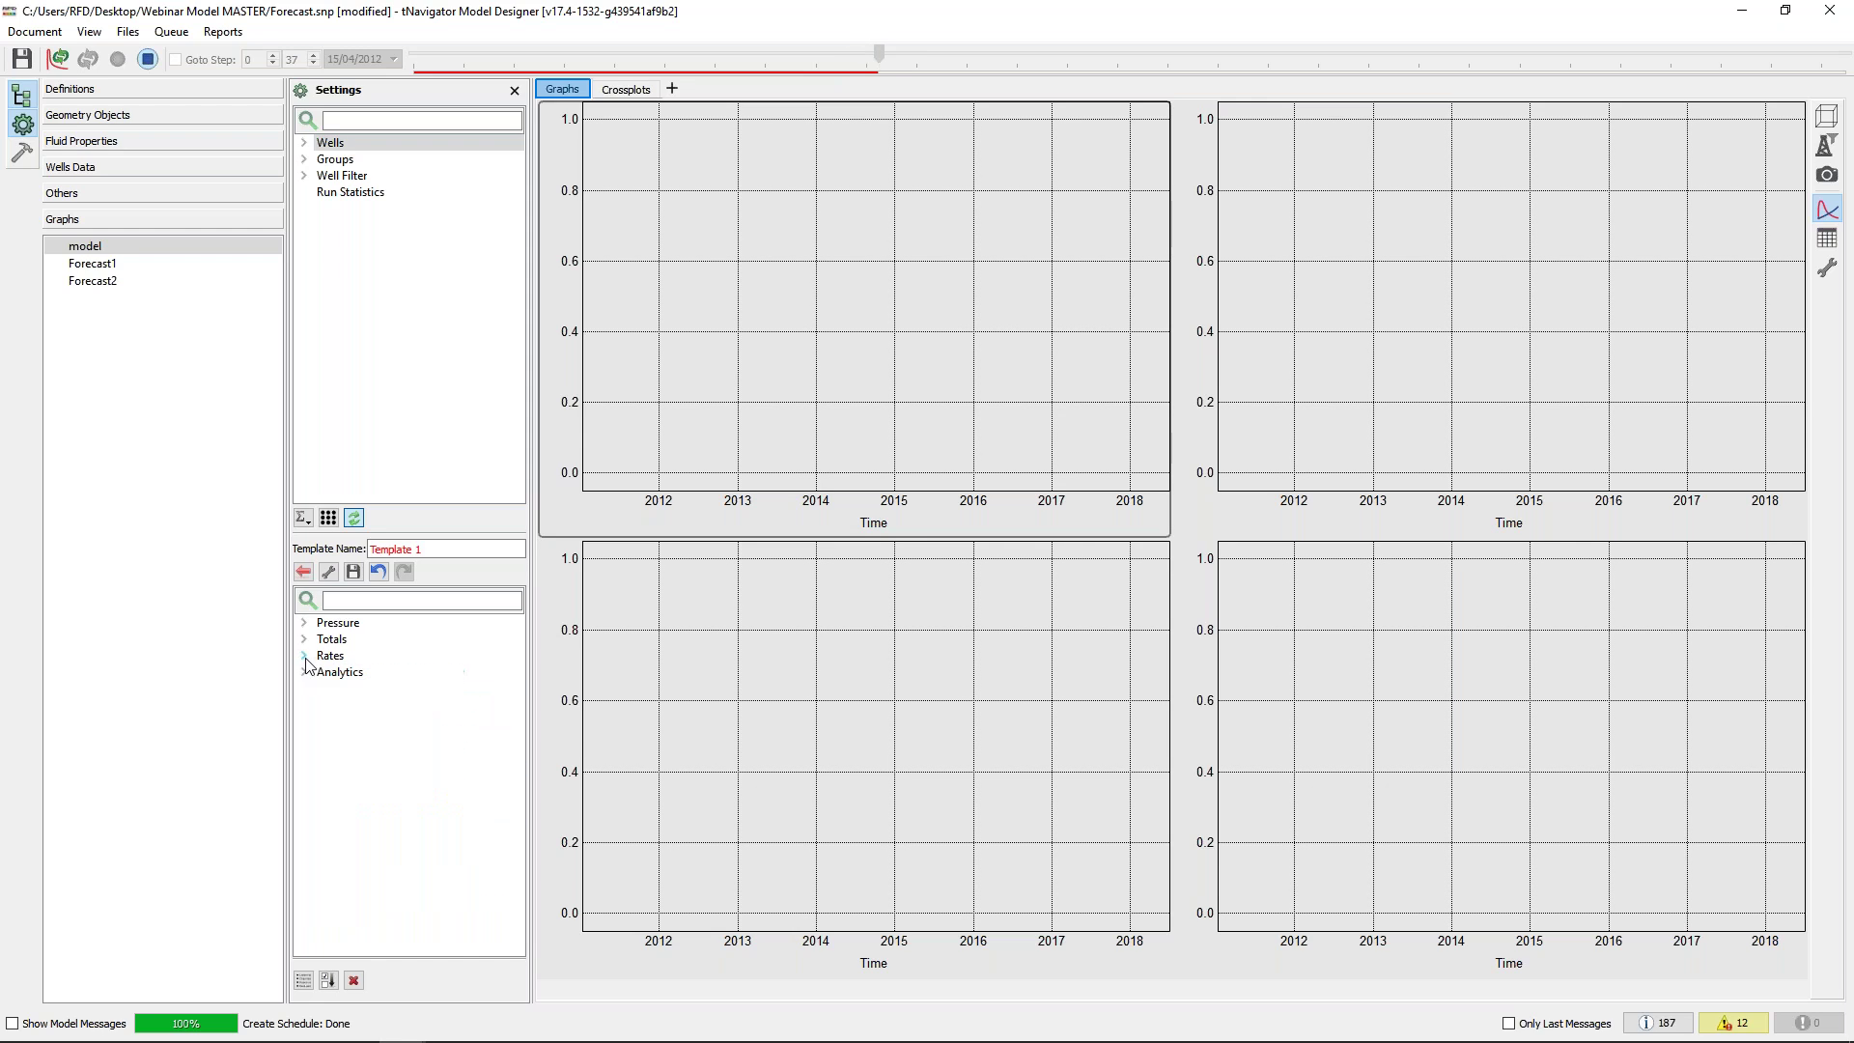
pyautogui.click(304, 978)
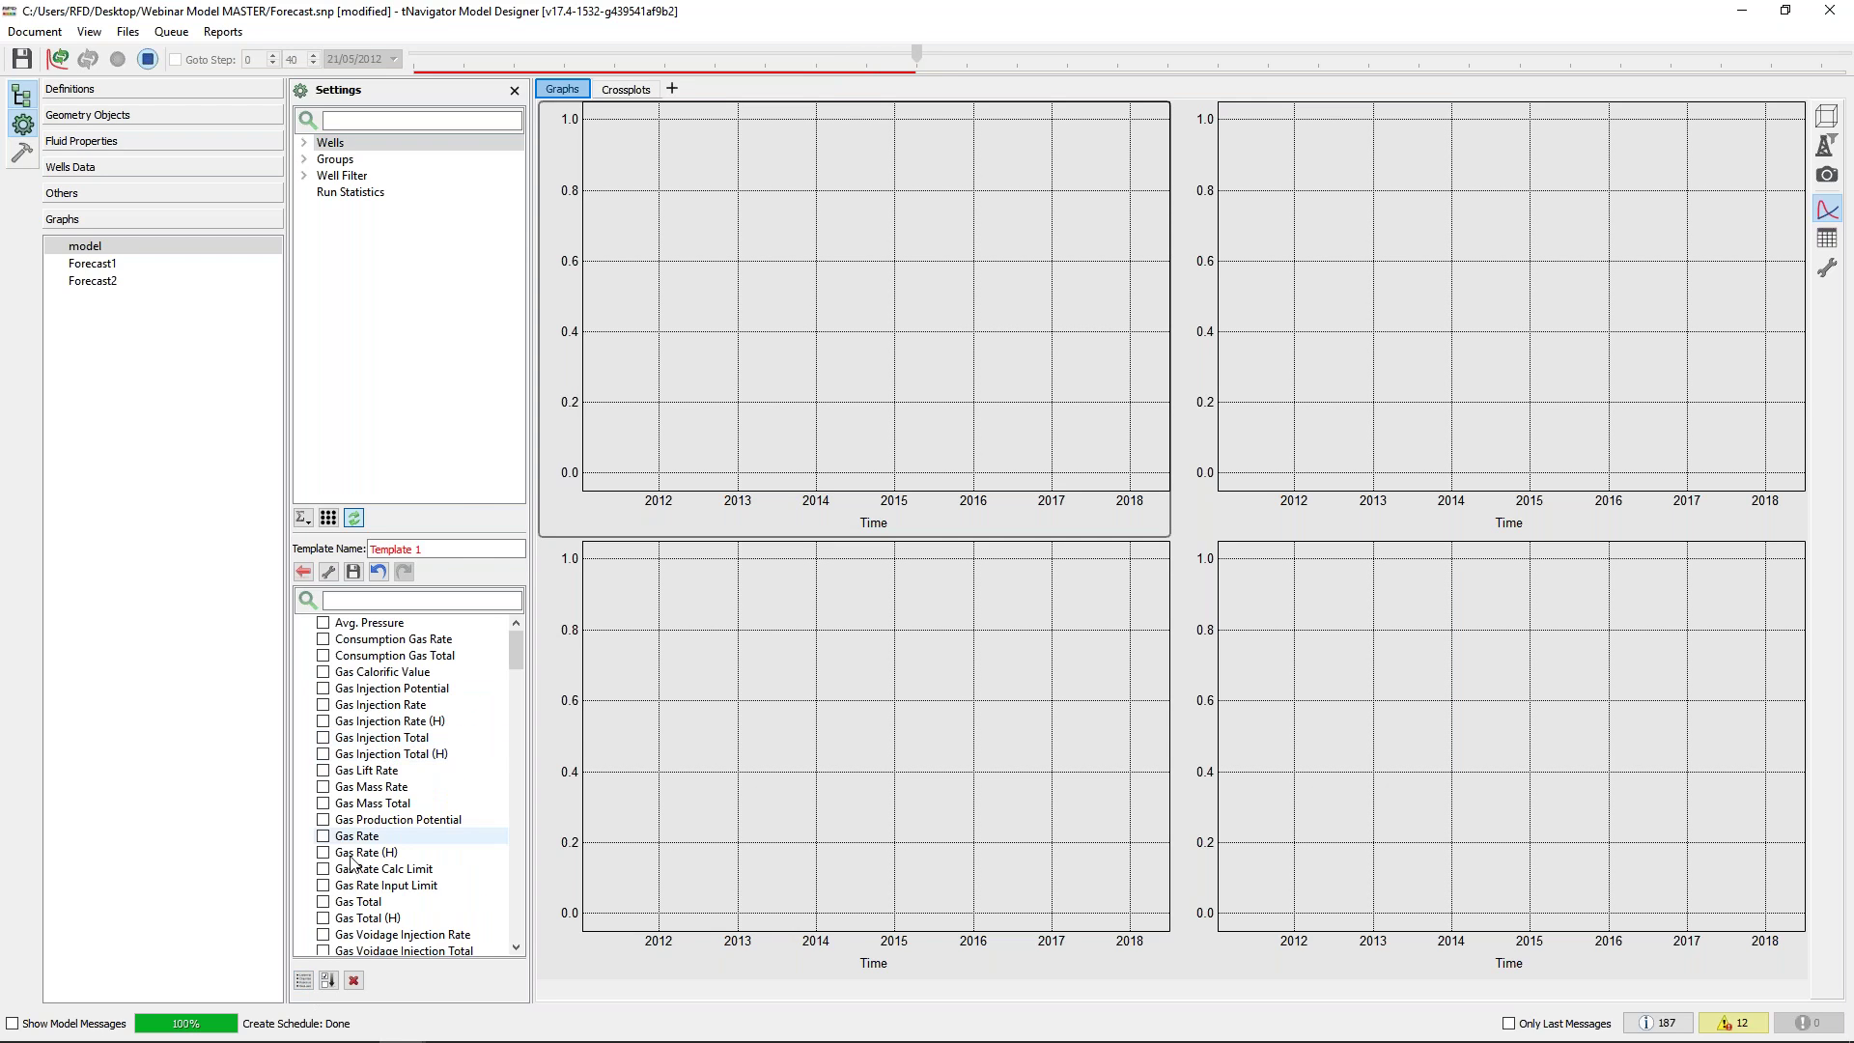
pyautogui.click(304, 978)
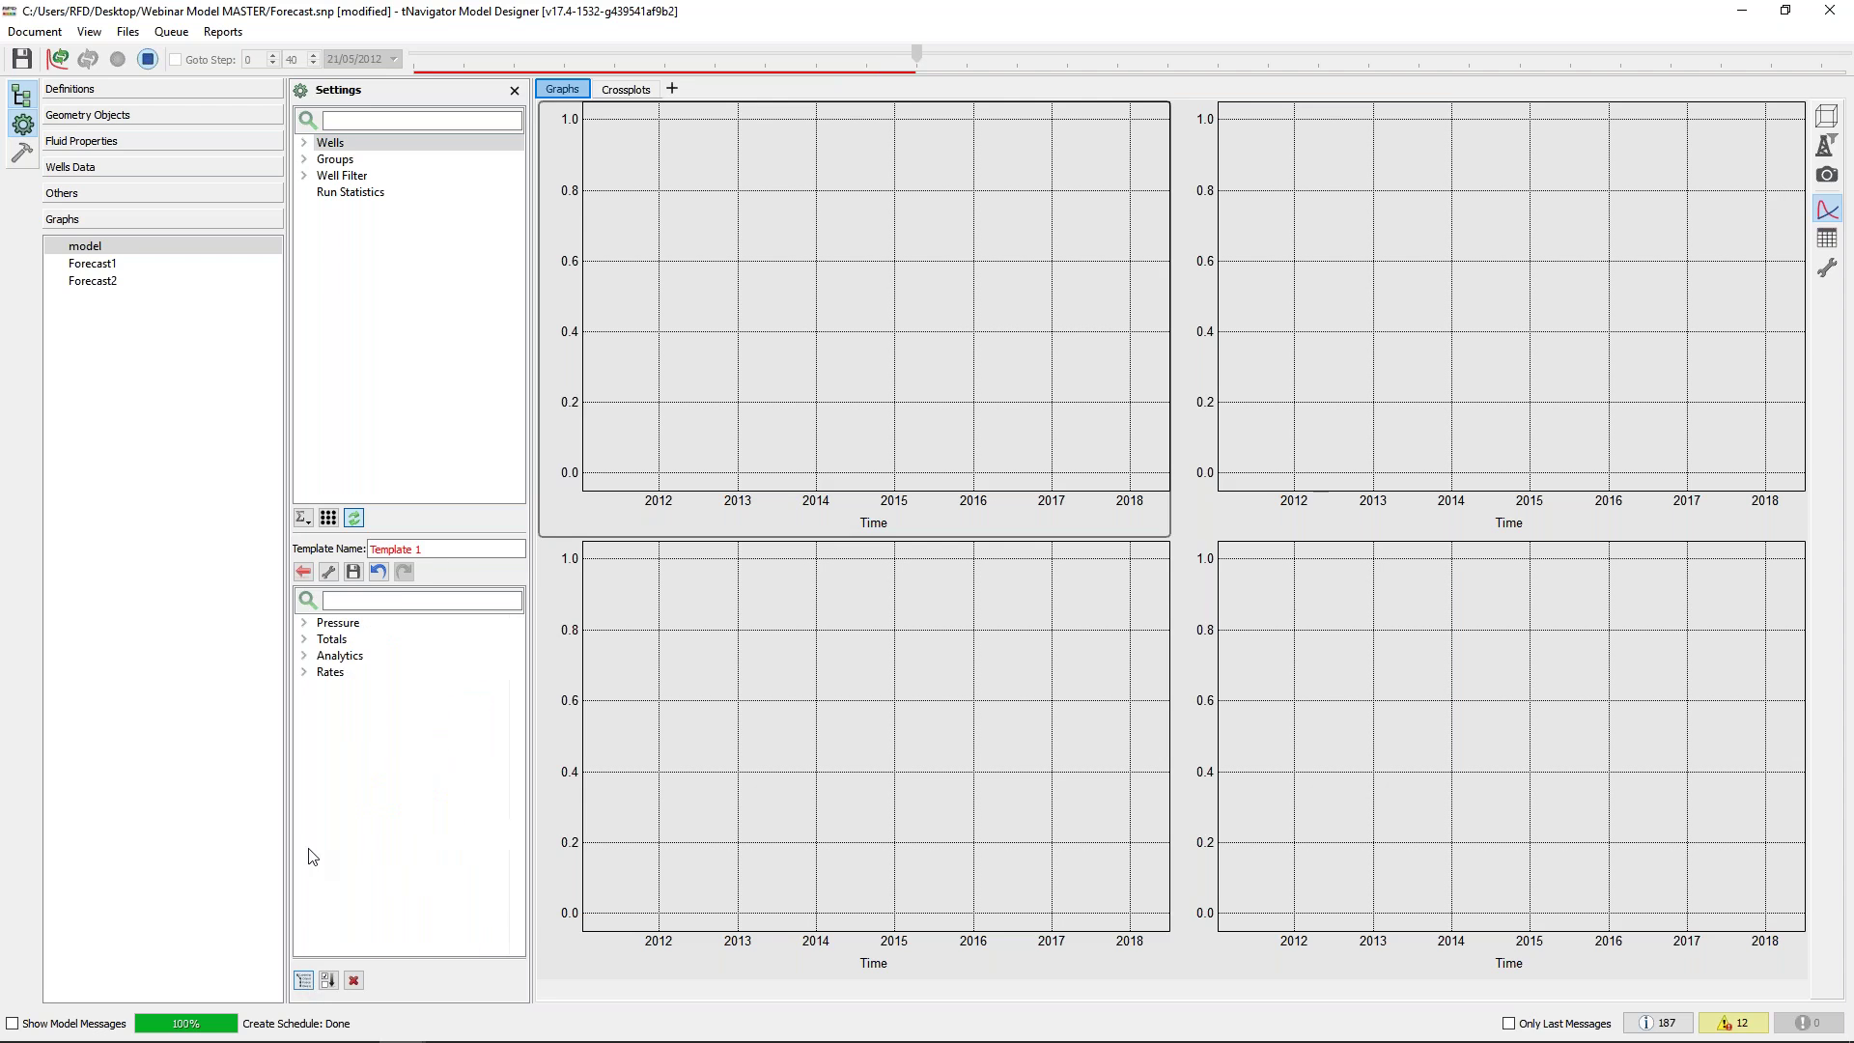
pyautogui.click(304, 670)
pyautogui.scroll(-4, 416, 820)
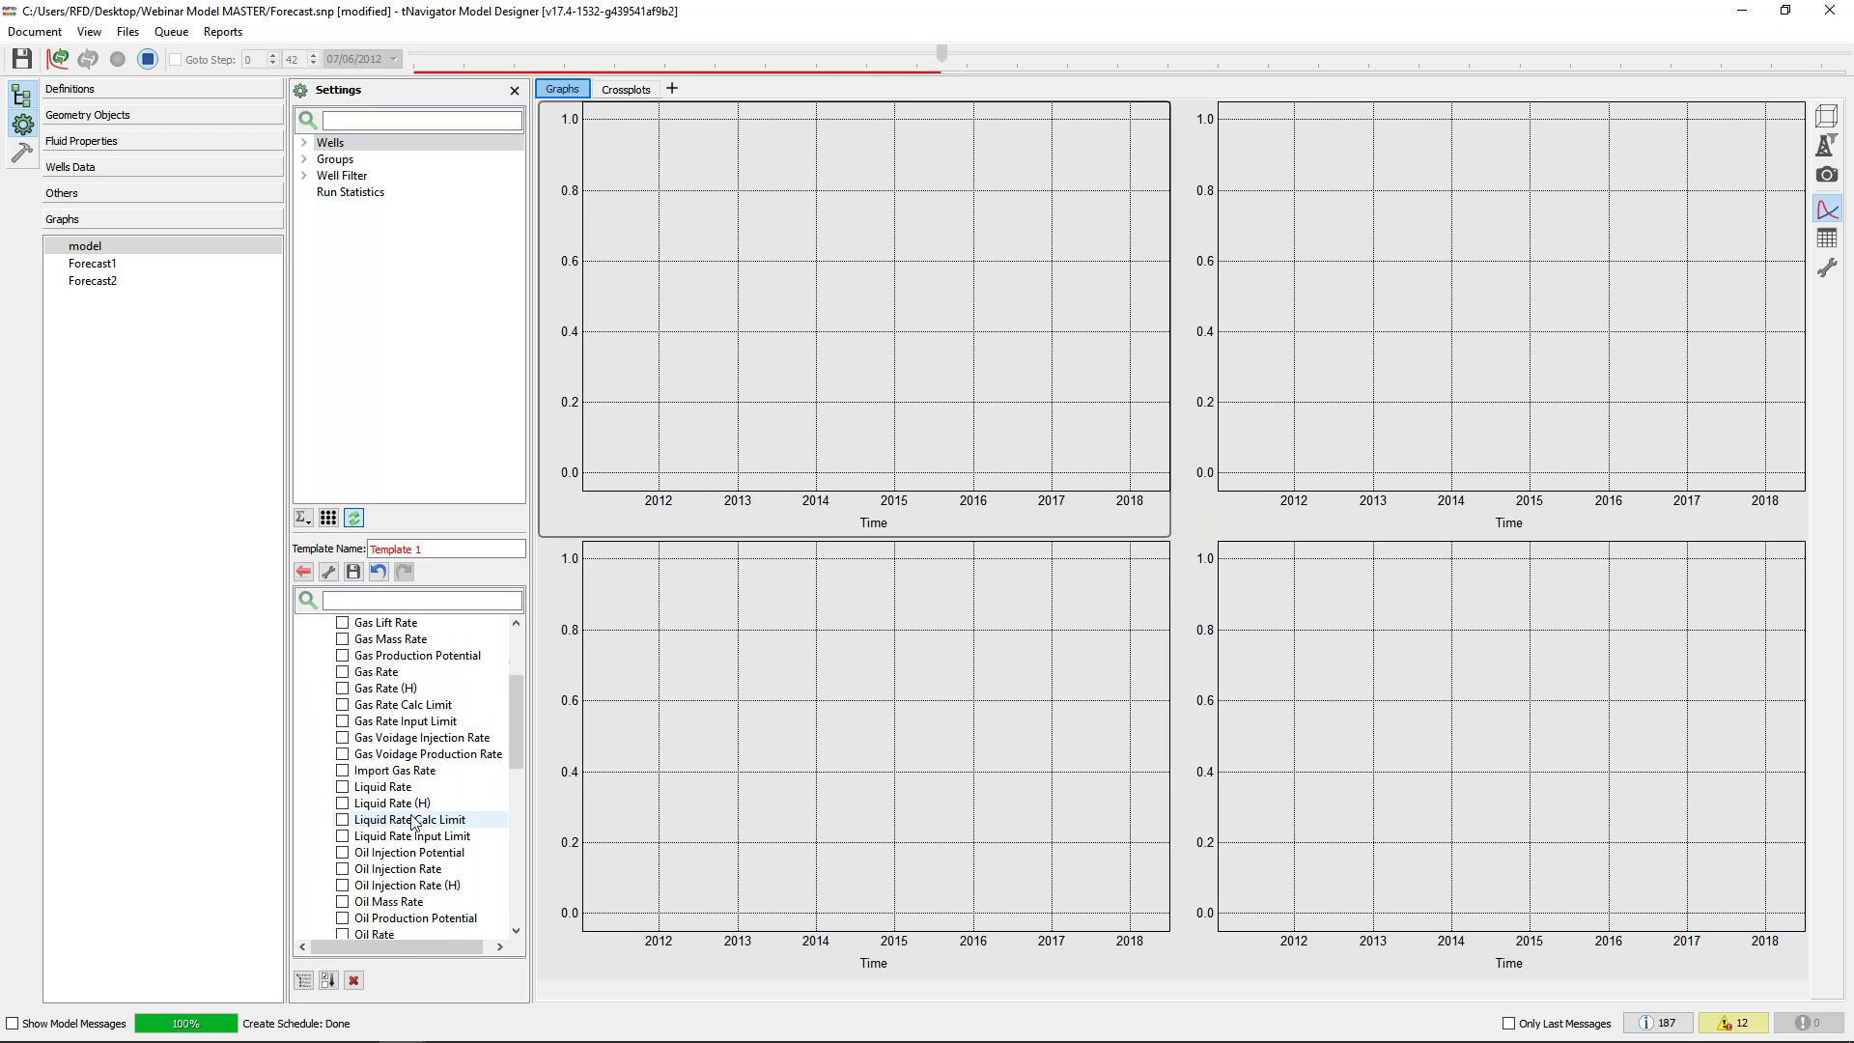
pyautogui.click(421, 884)
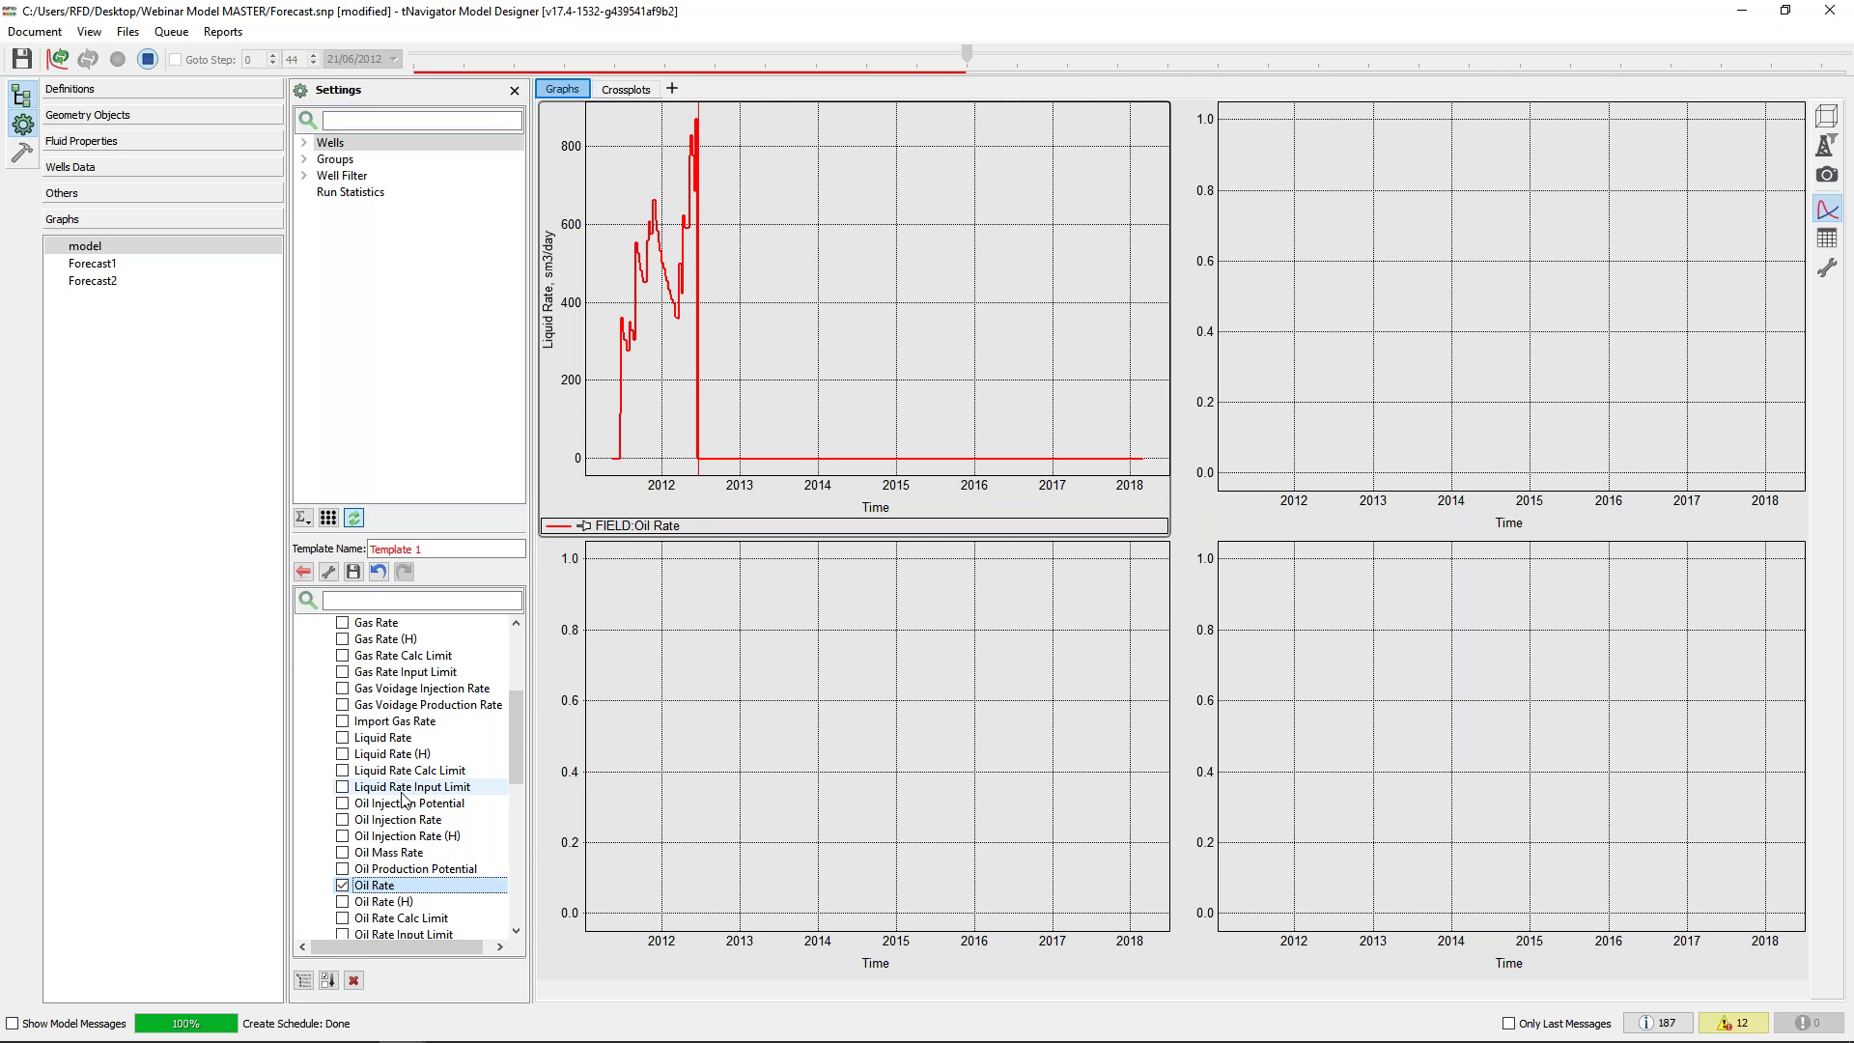
pyautogui.scroll(-10, 406, 798)
pyautogui.click(425, 754)
# Plot the field Oil Total and Water Total together in the upper-right graph
pyautogui.click(1468, 360)
pyautogui.scroll(12, 434, 764)
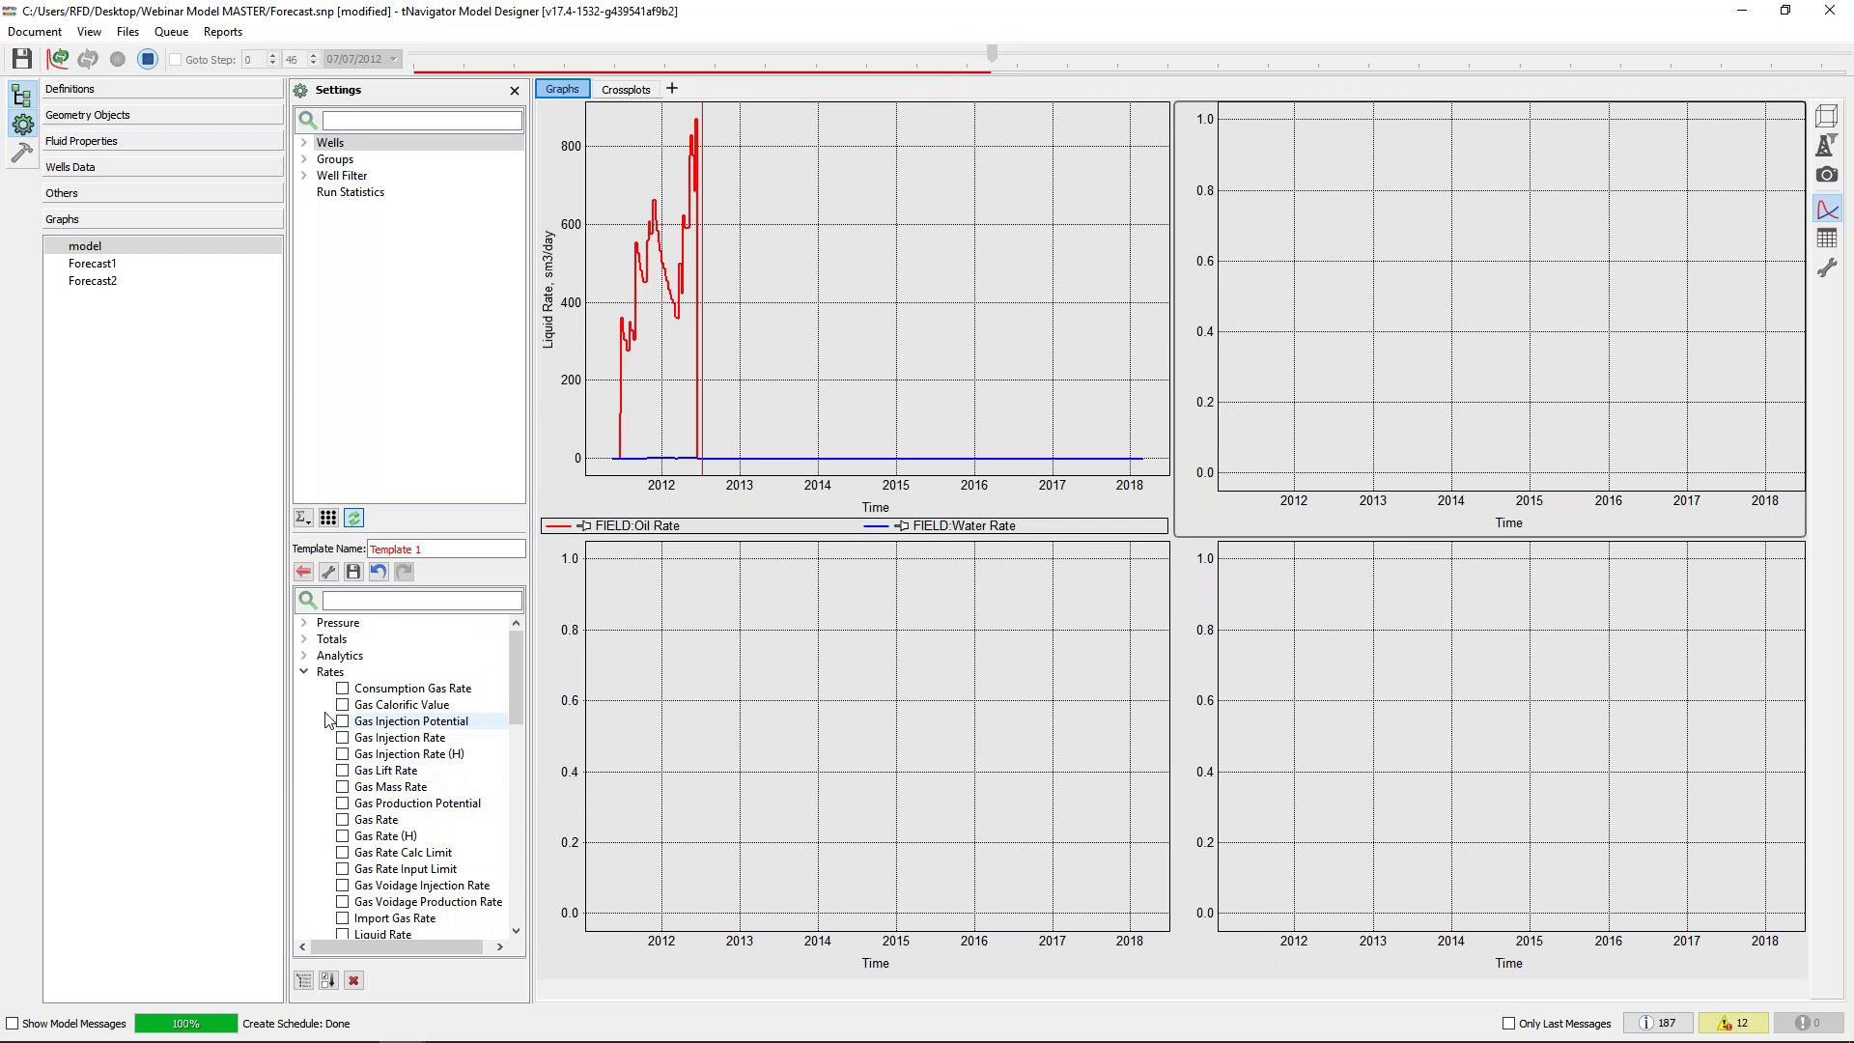
pyautogui.click(306, 673)
pyautogui.click(305, 639)
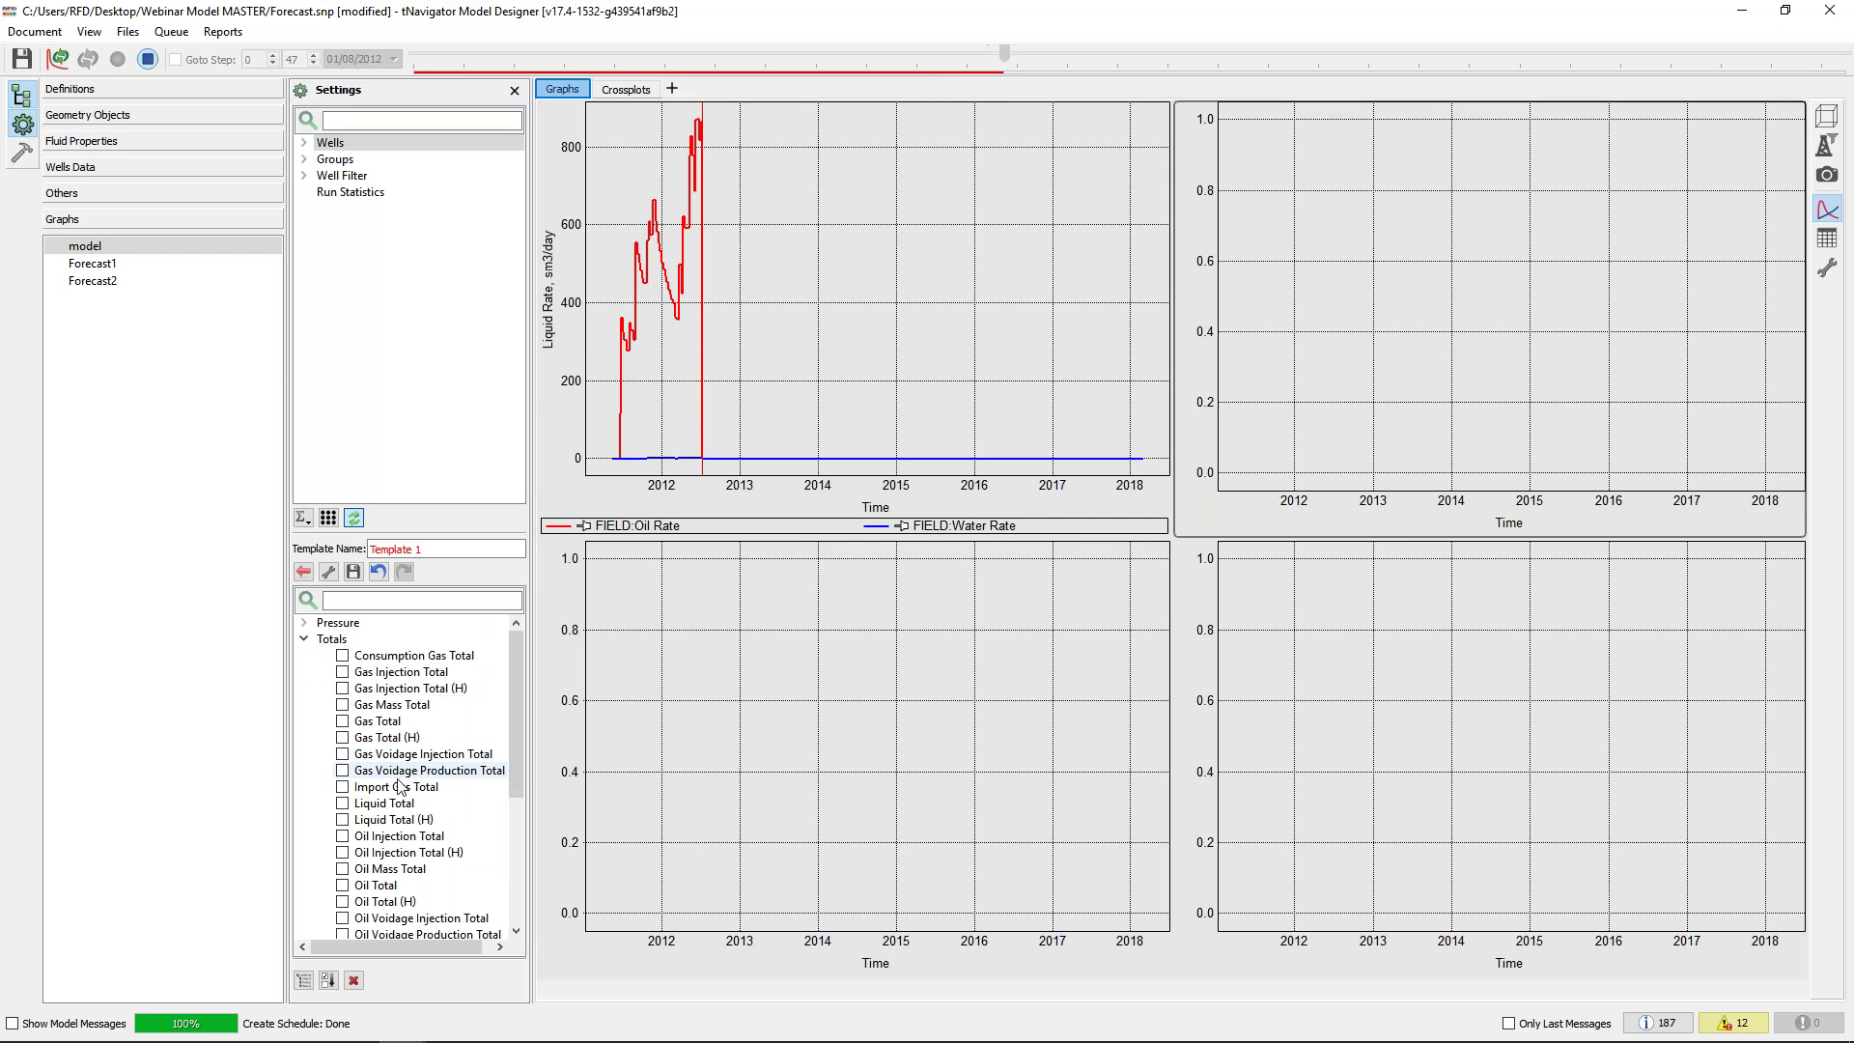
pyautogui.click(419, 888)
pyautogui.click(342, 885)
pyautogui.scroll(-5, 425, 772)
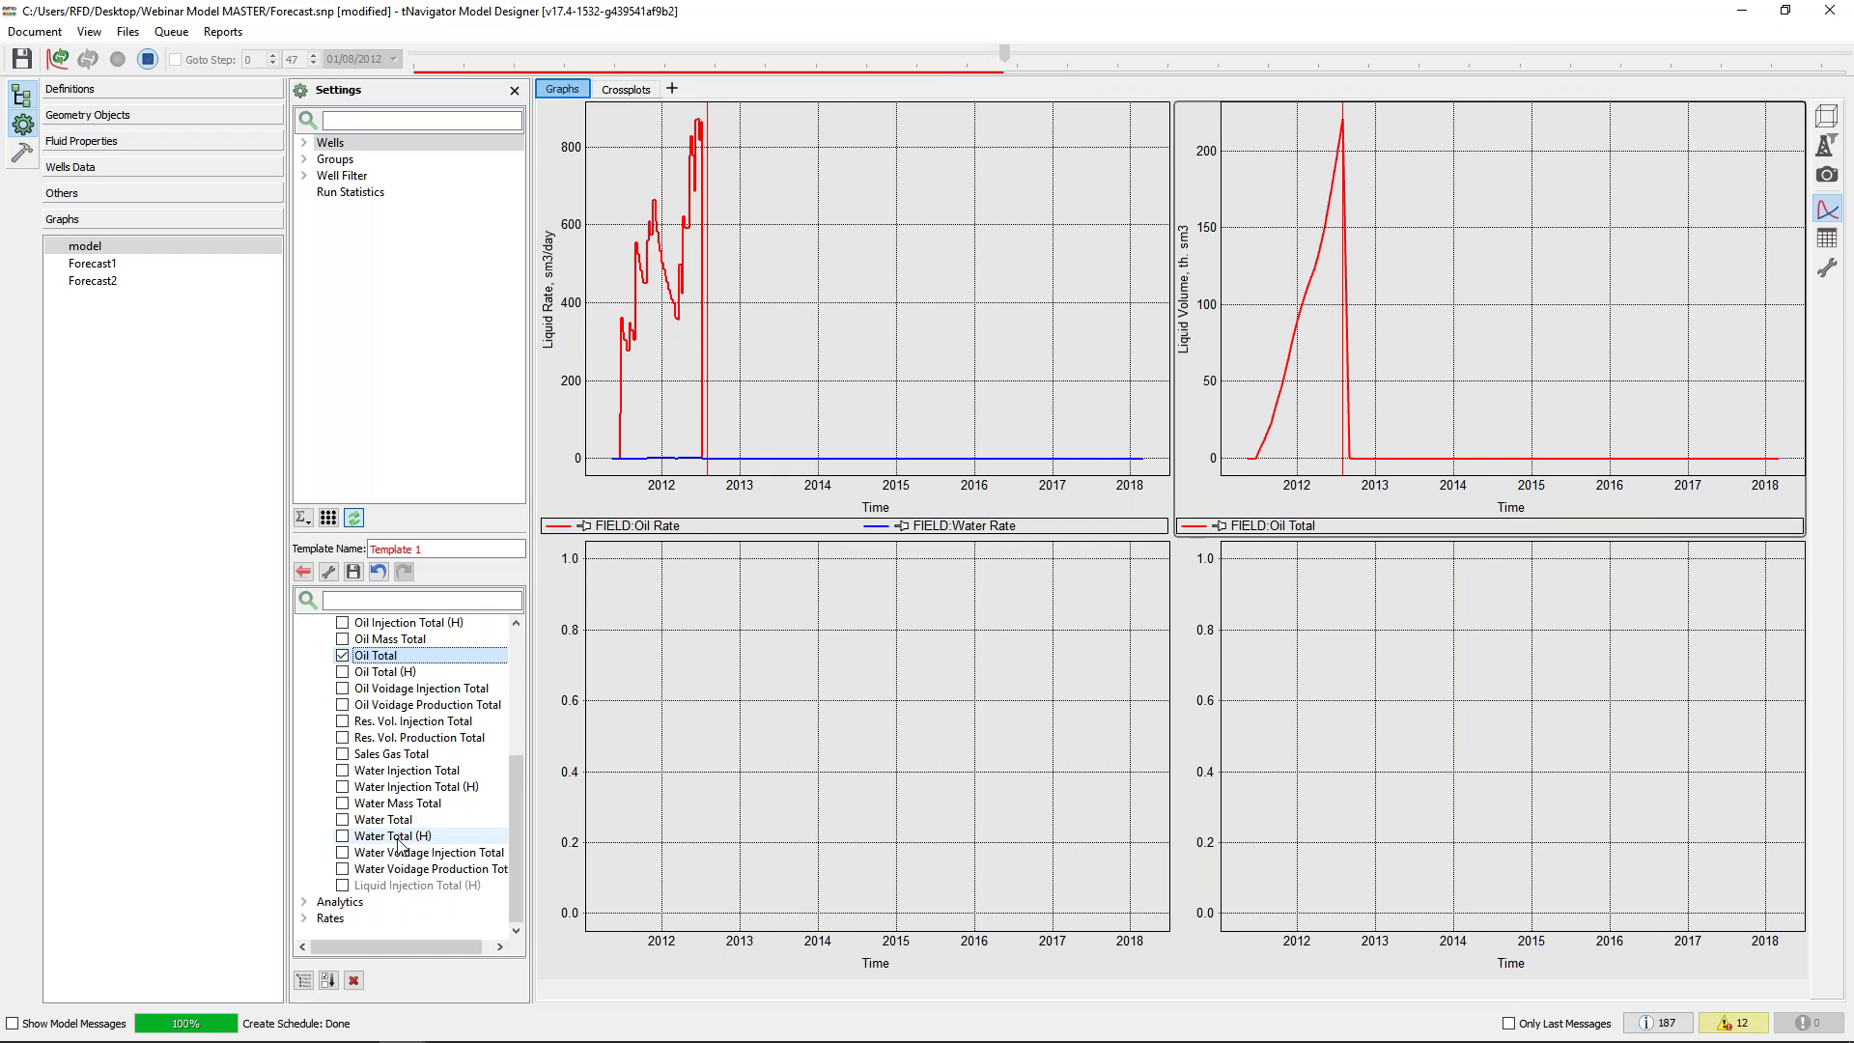
pyautogui.click(342, 818)
# Plot the field Watercut in the lower-left graph
pyautogui.click(694, 713)
pyautogui.click(306, 901)
pyautogui.scroll(-10, 405, 821)
pyautogui.click(377, 829)
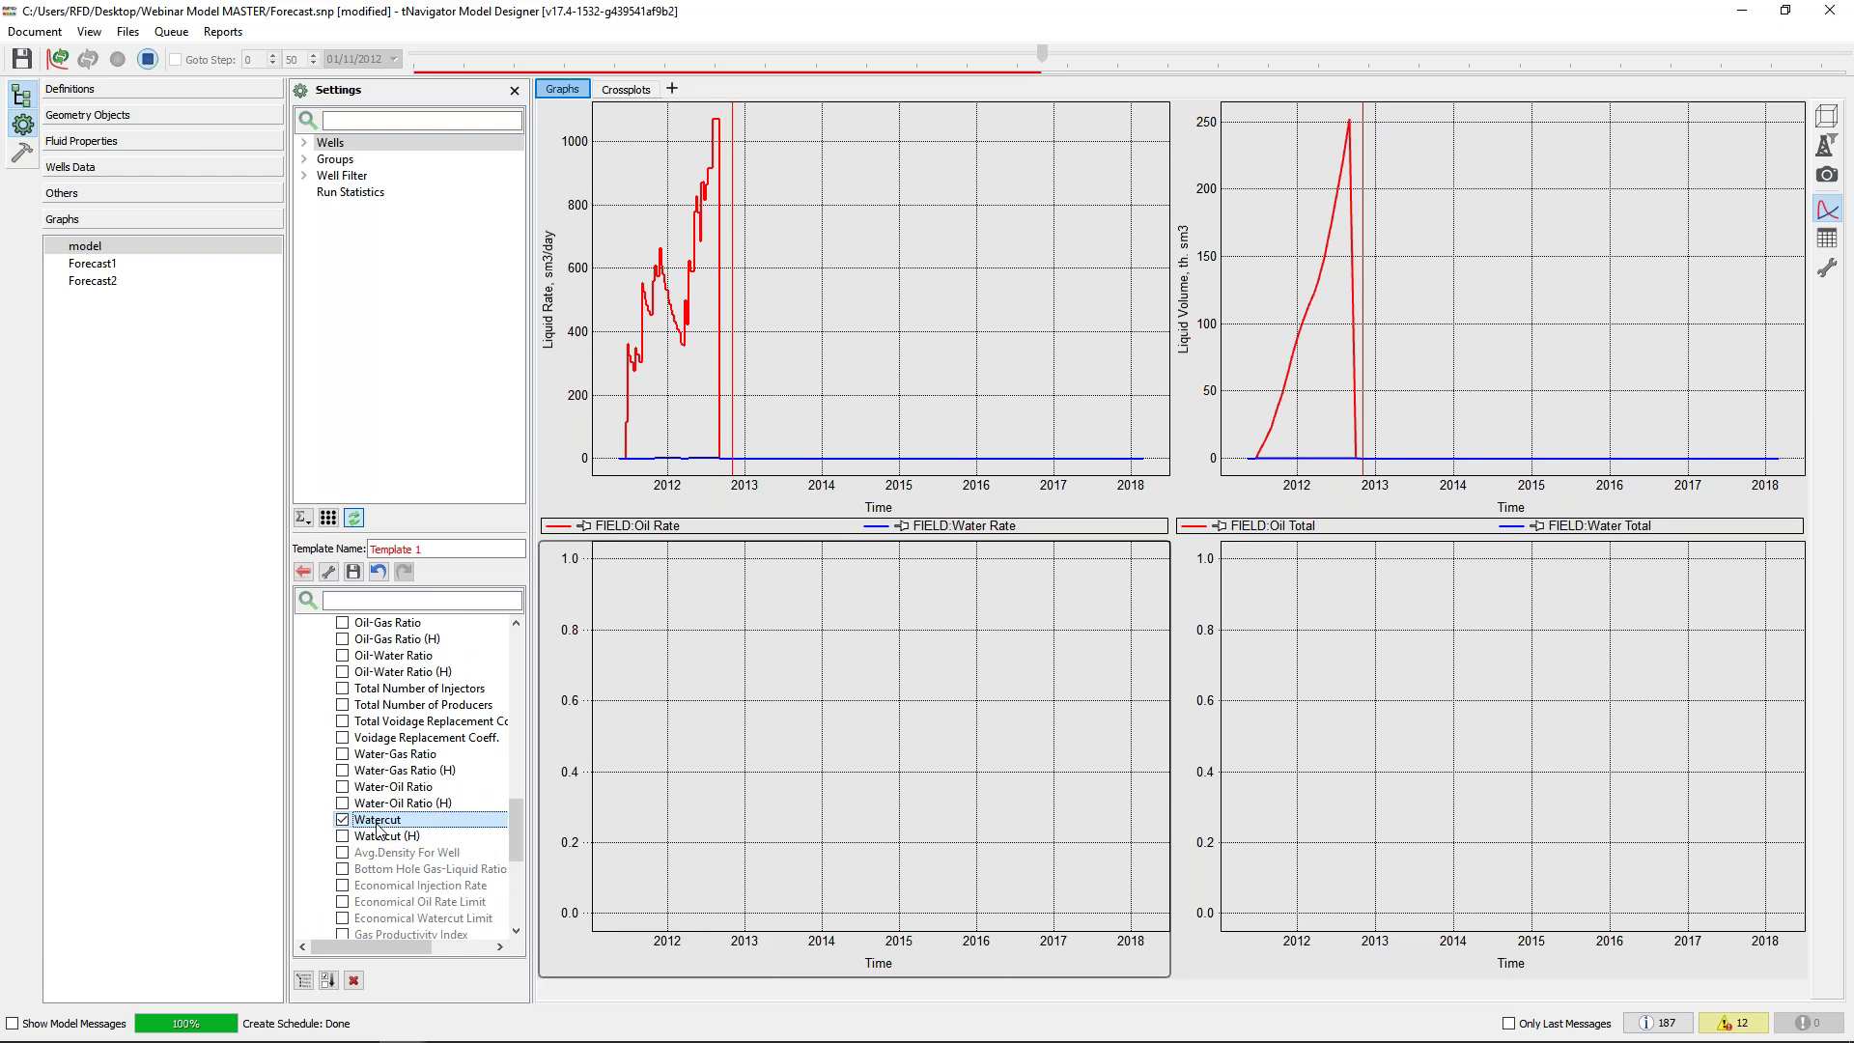
# Plot the field Water Injection Rate in the lower-right graph and show the results table again
pyautogui.click(1344, 753)
pyautogui.scroll(15, 353, 832)
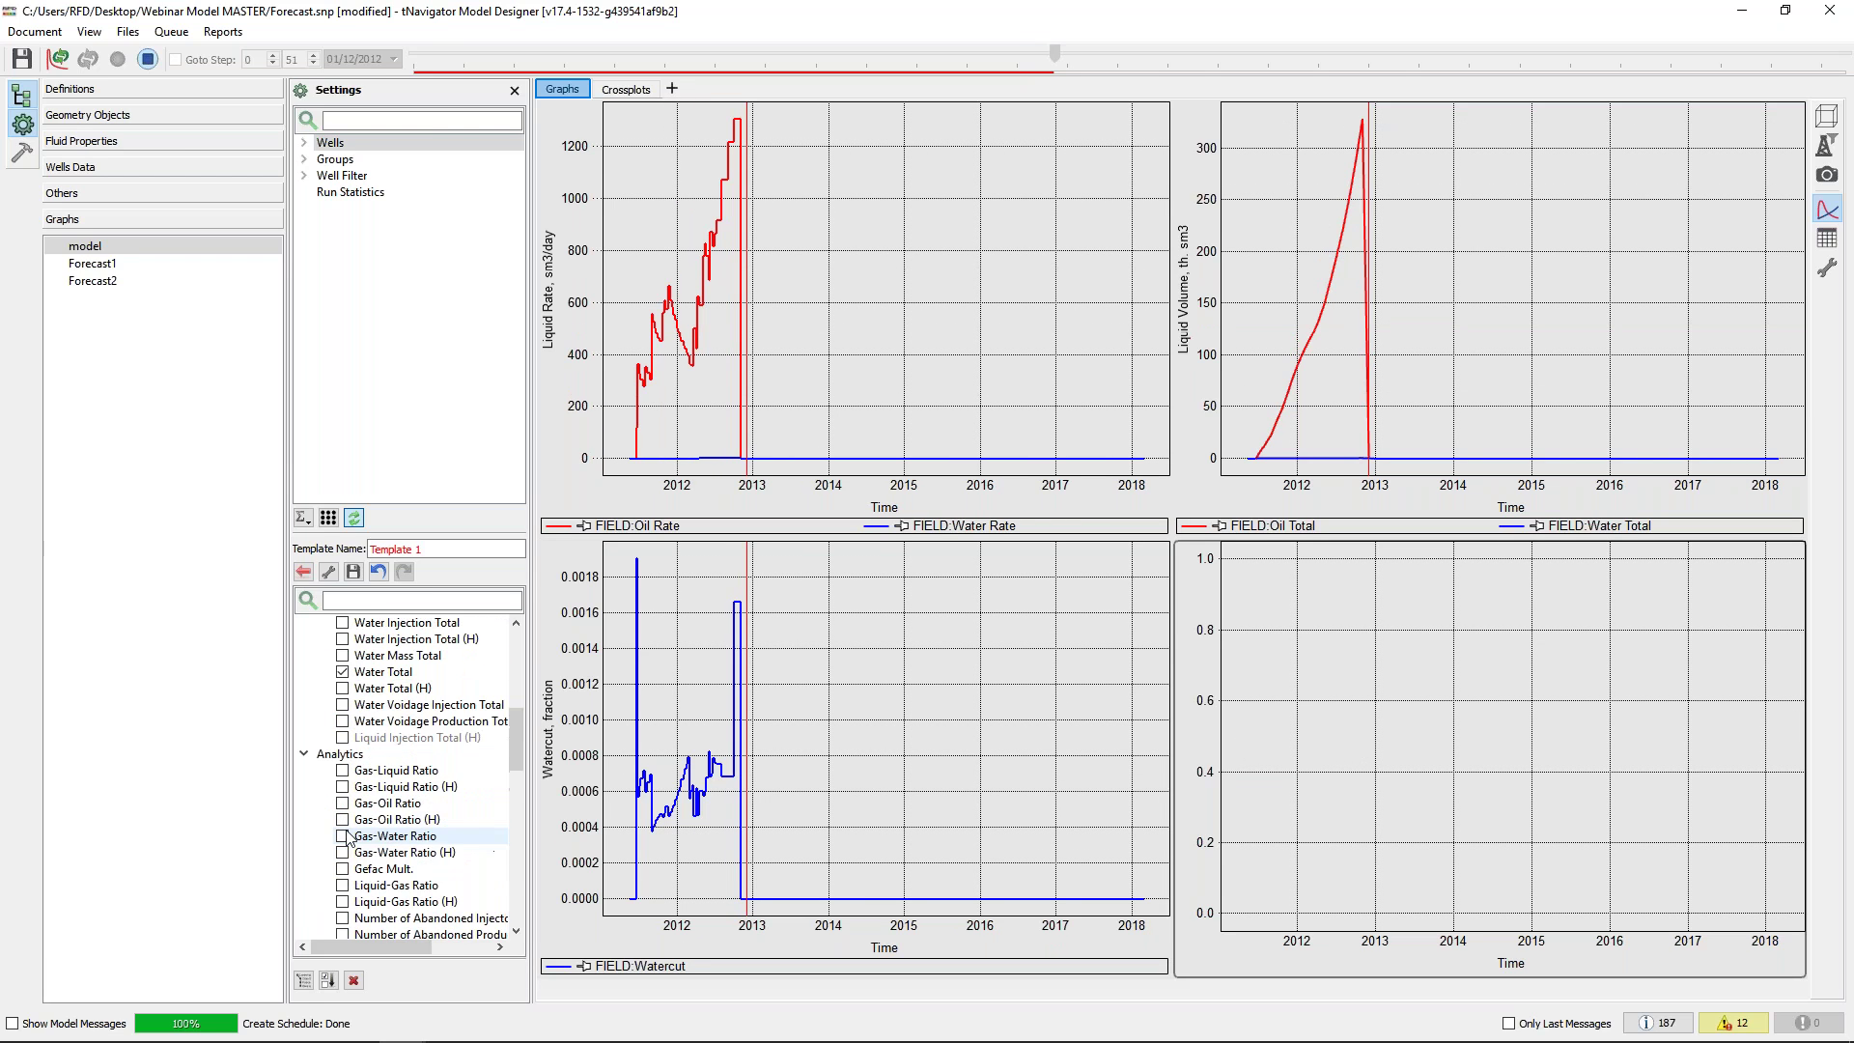
pyautogui.scroll(5, 362, 821)
pyautogui.click(304, 640)
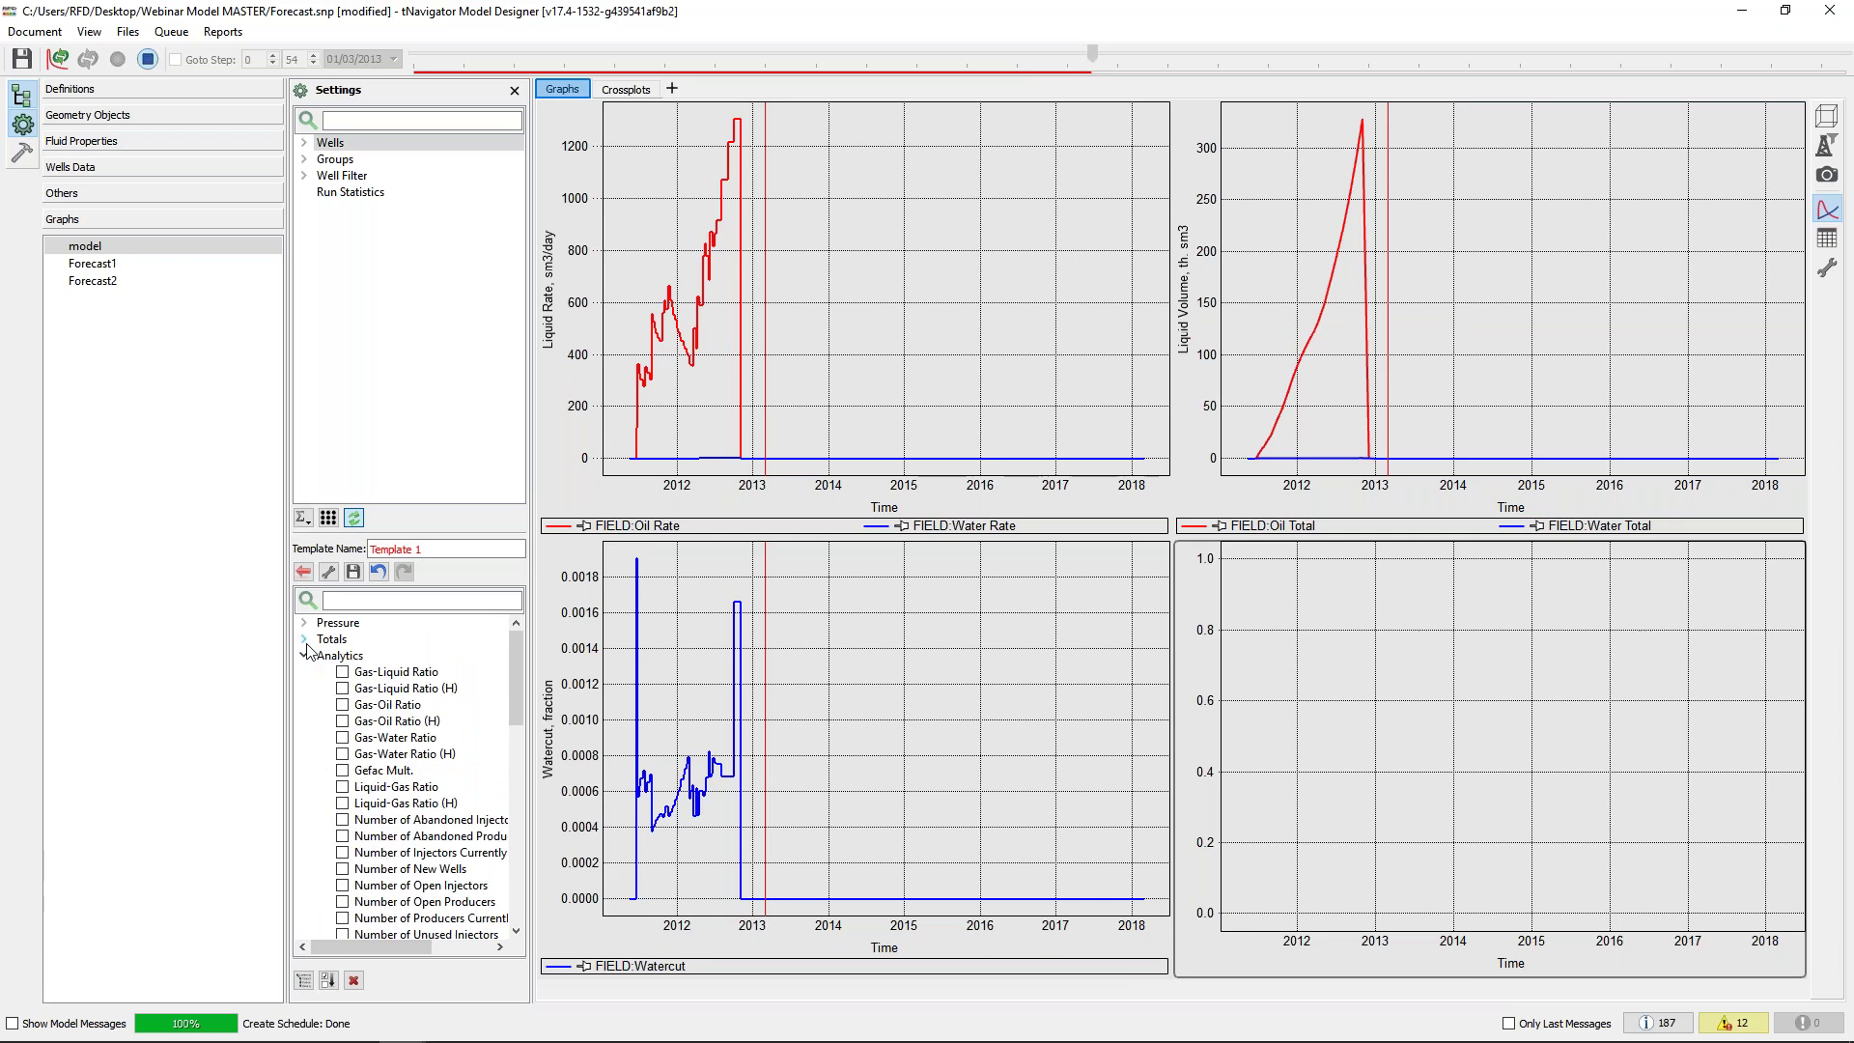
pyautogui.click(304, 655)
pyautogui.click(304, 671)
pyautogui.scroll(-8, 419, 826)
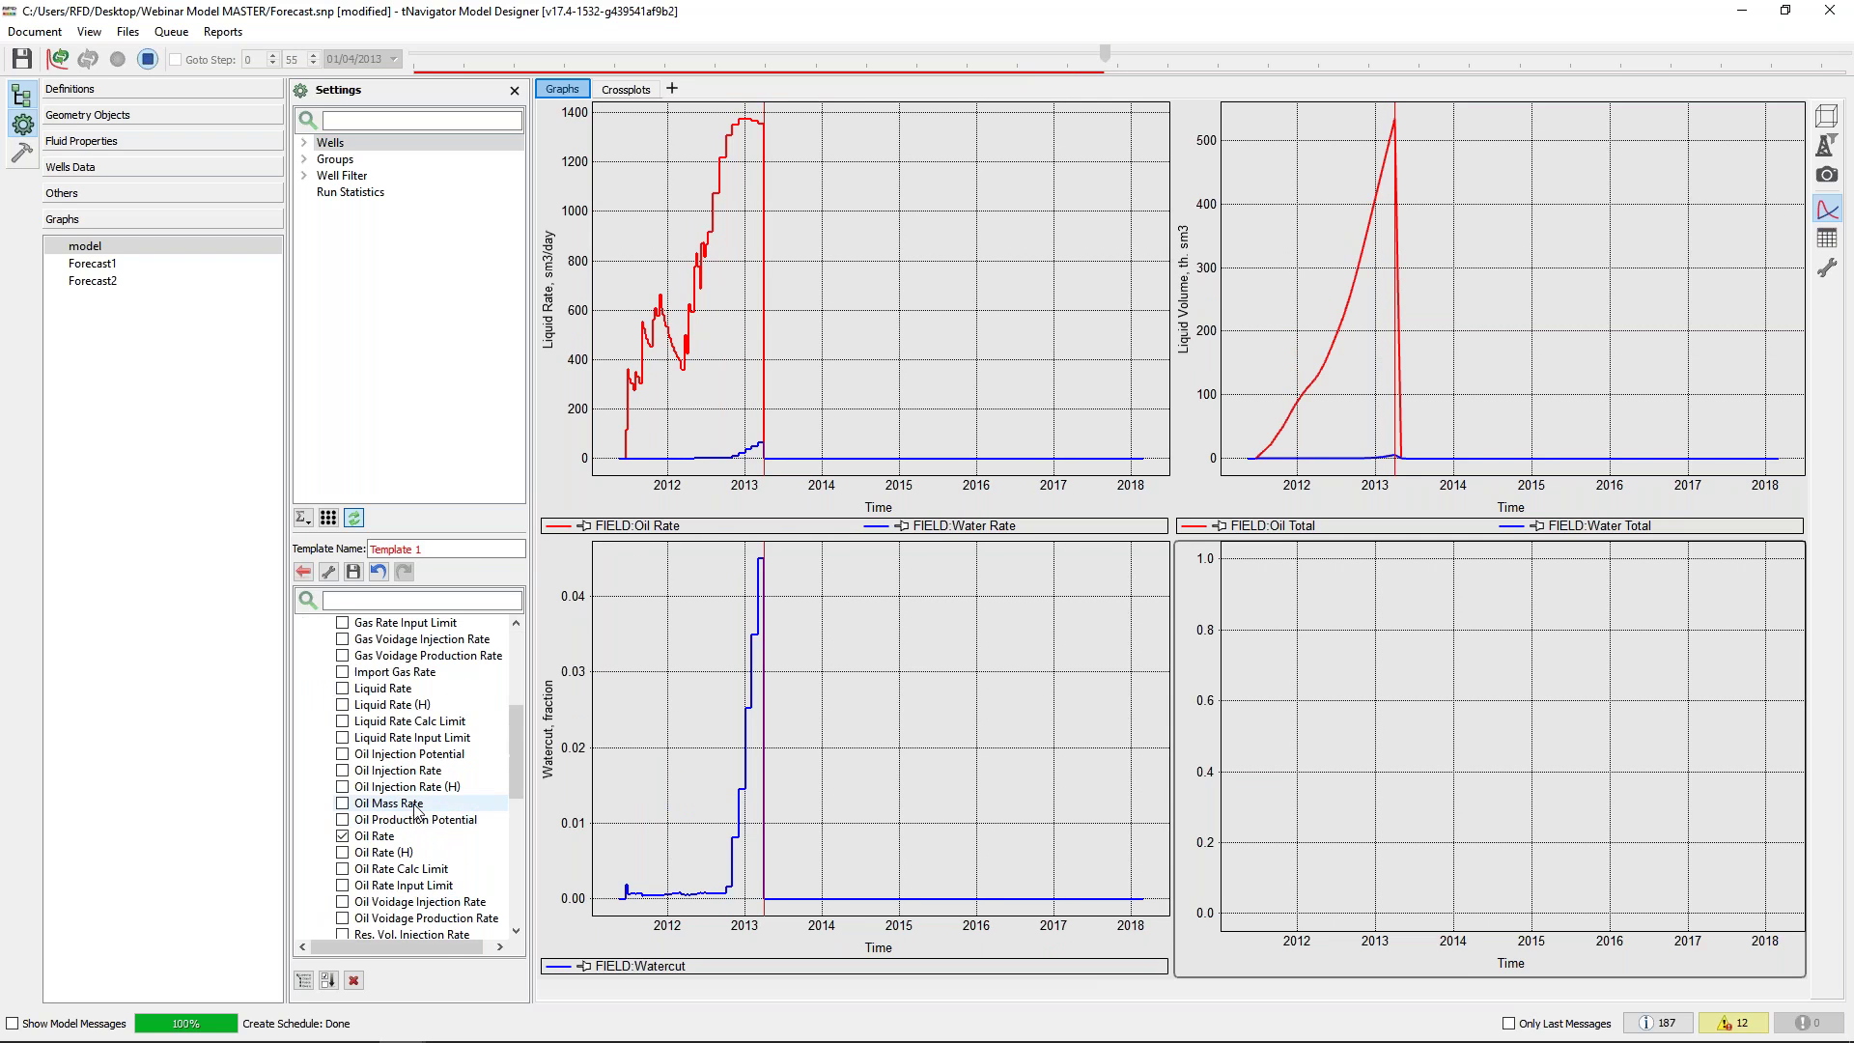
pyautogui.scroll(-3, 418, 825)
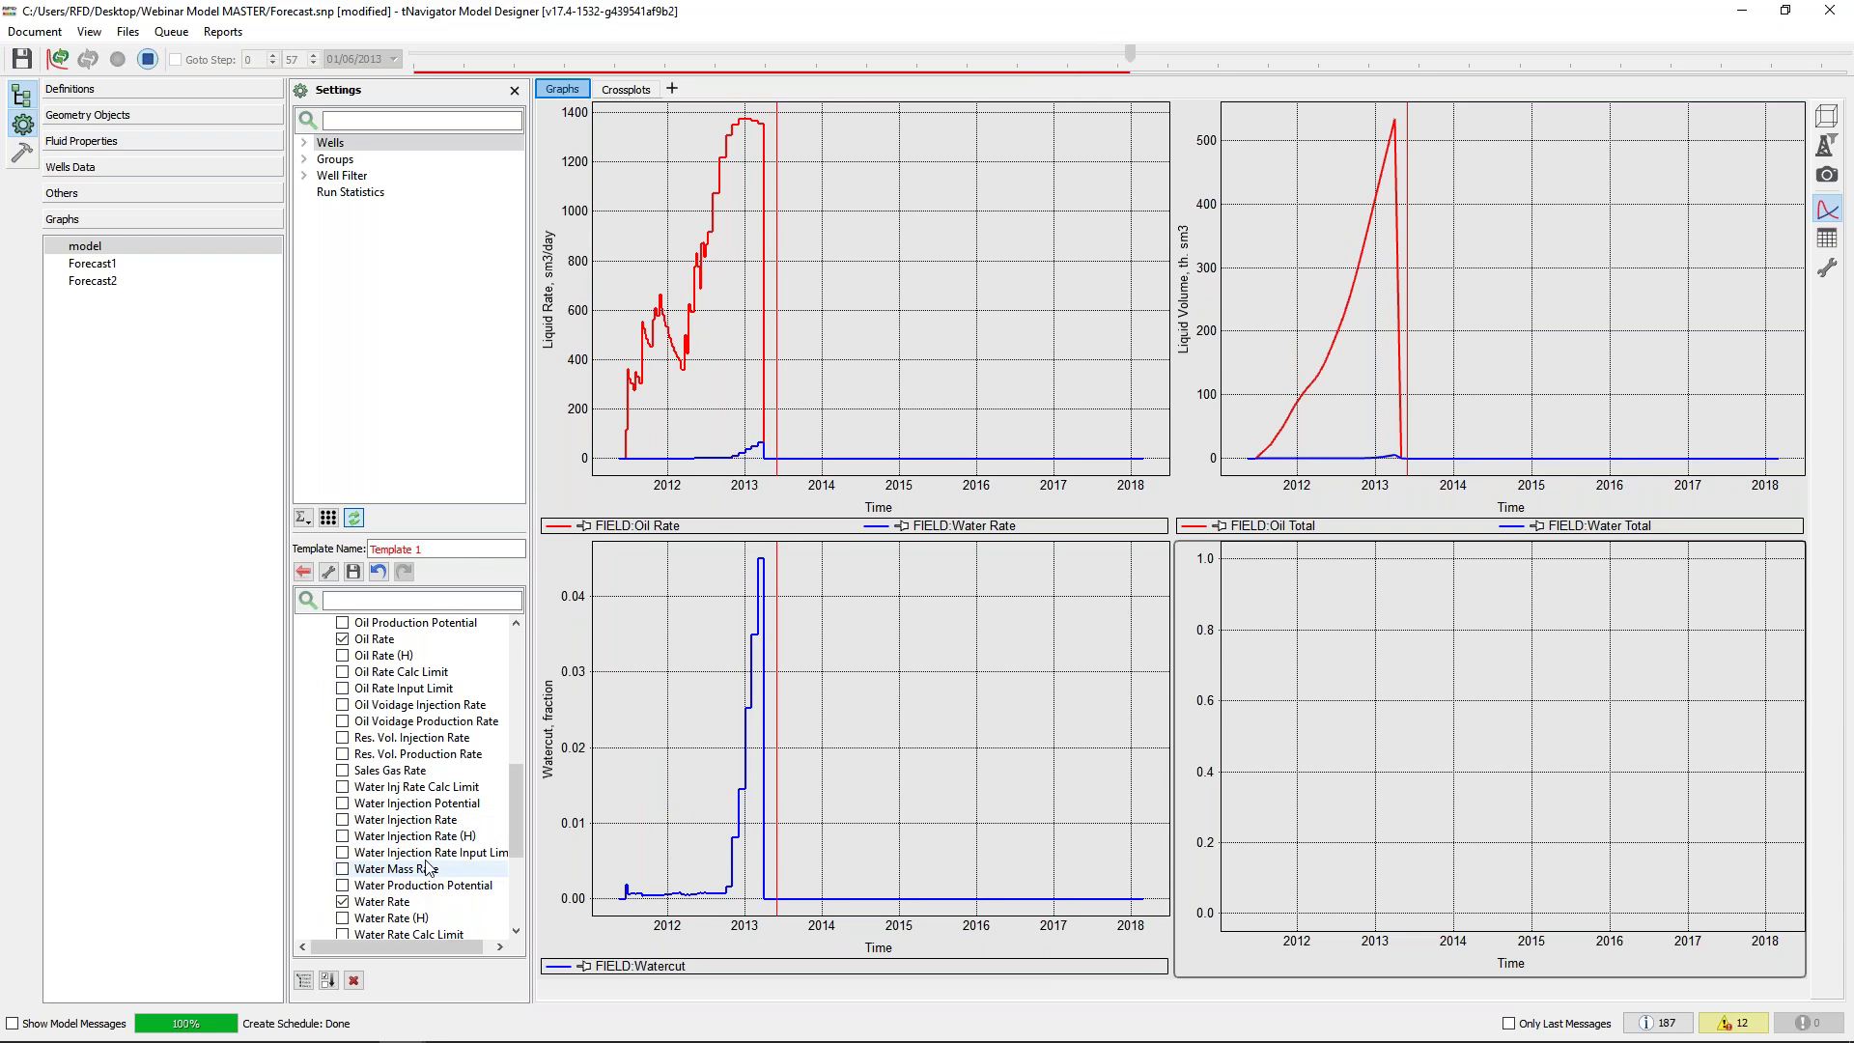
pyautogui.click(342, 818)
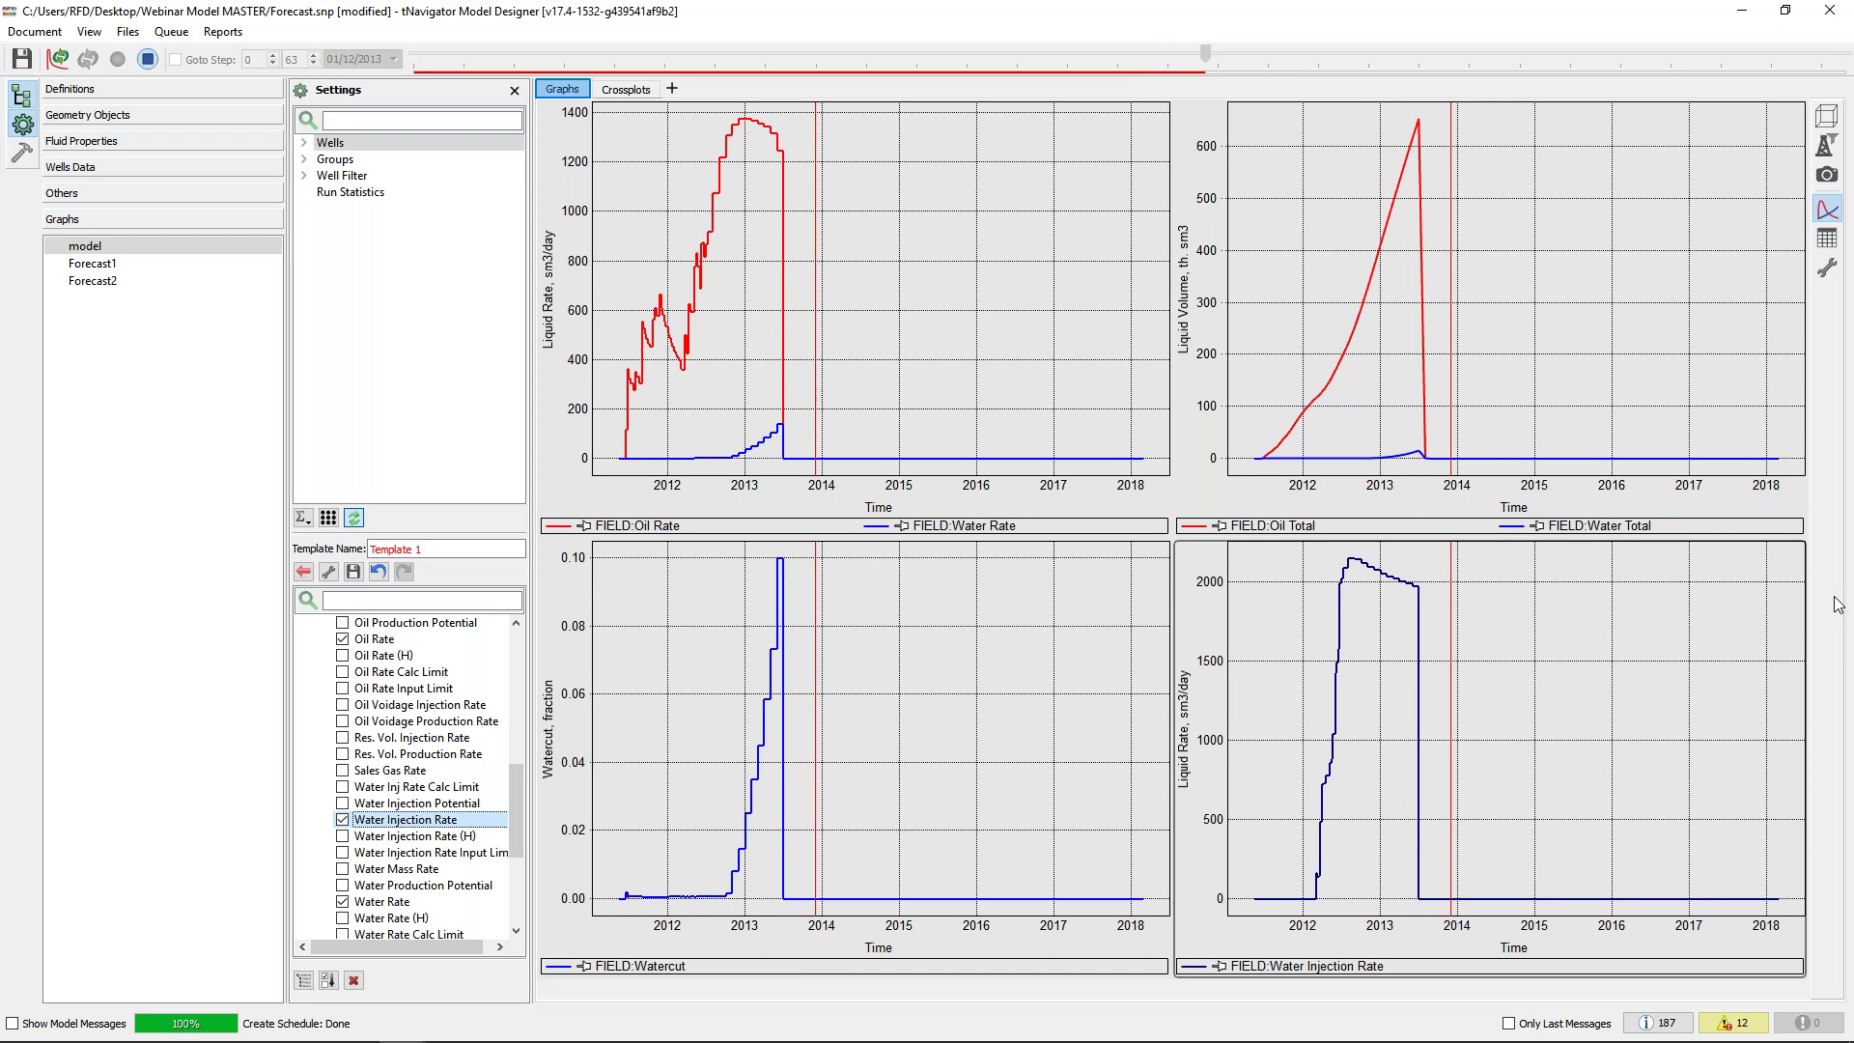
pyautogui.click(1827, 244)
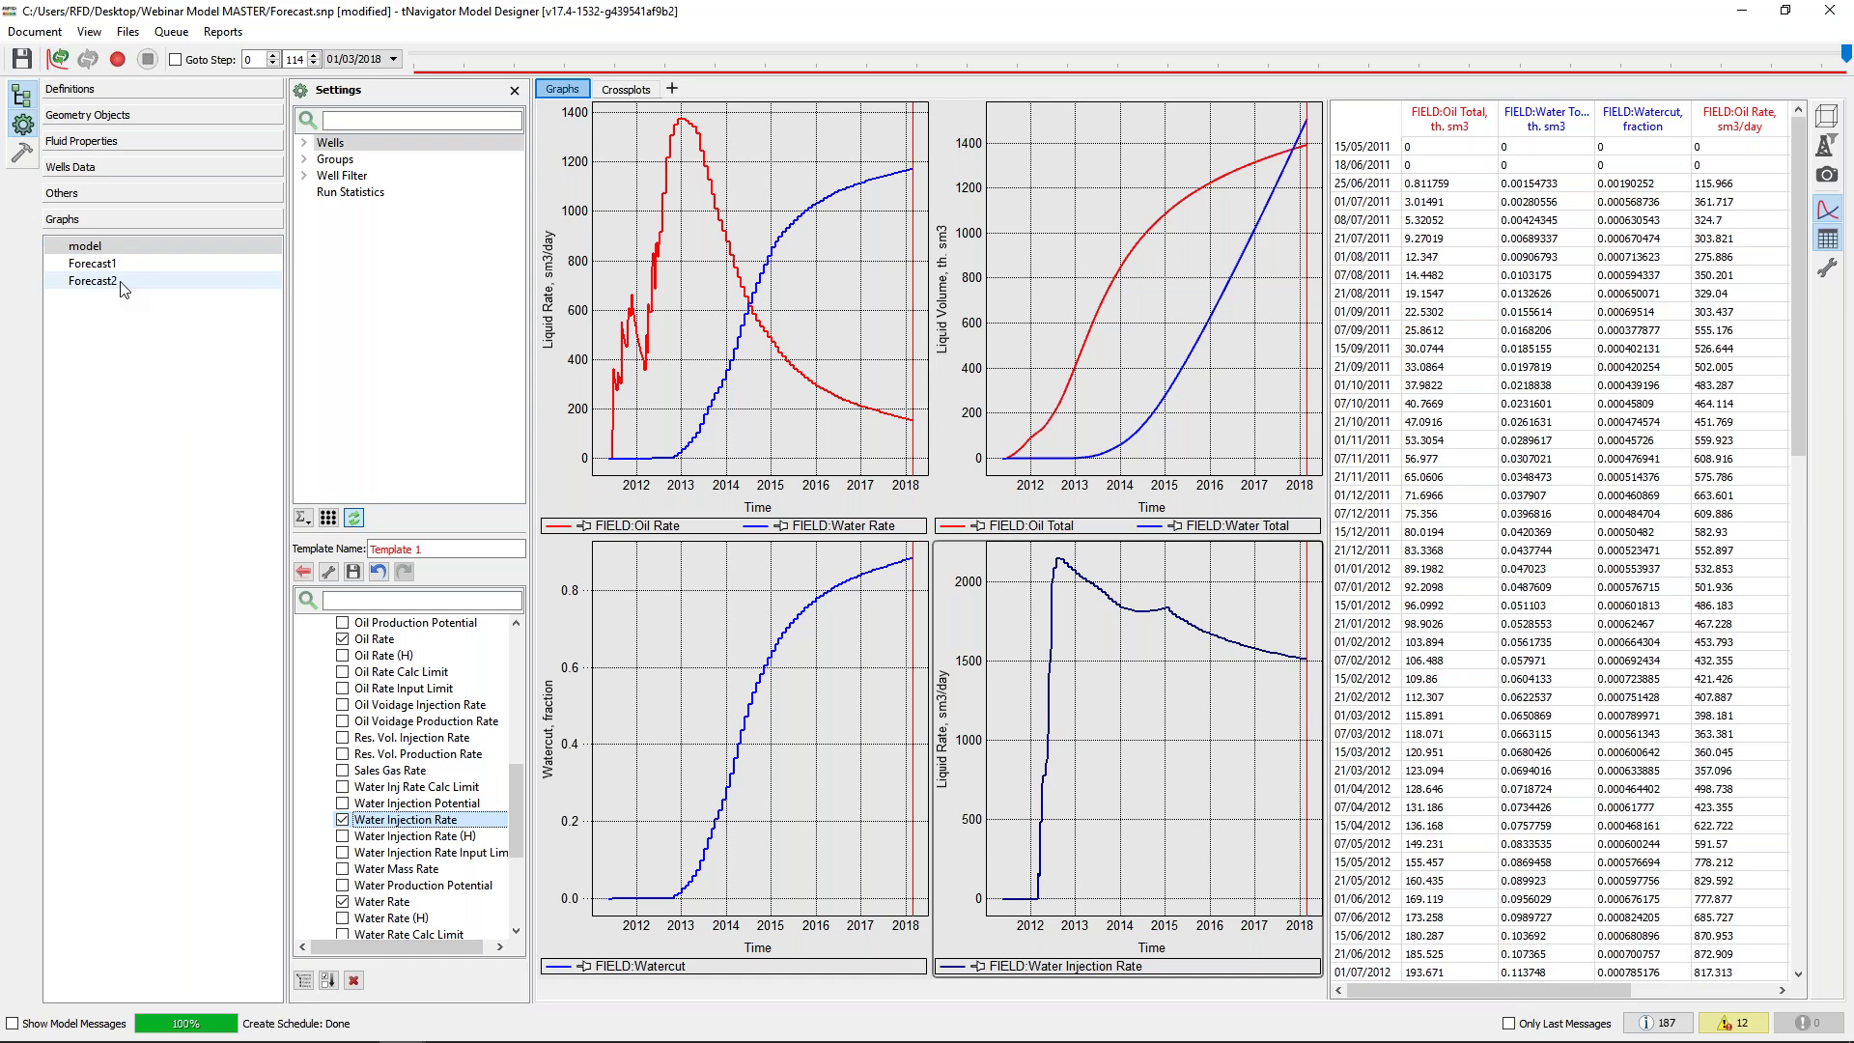
# Set Forecast1 as the current model in the definitions
pyautogui.click(103, 93)
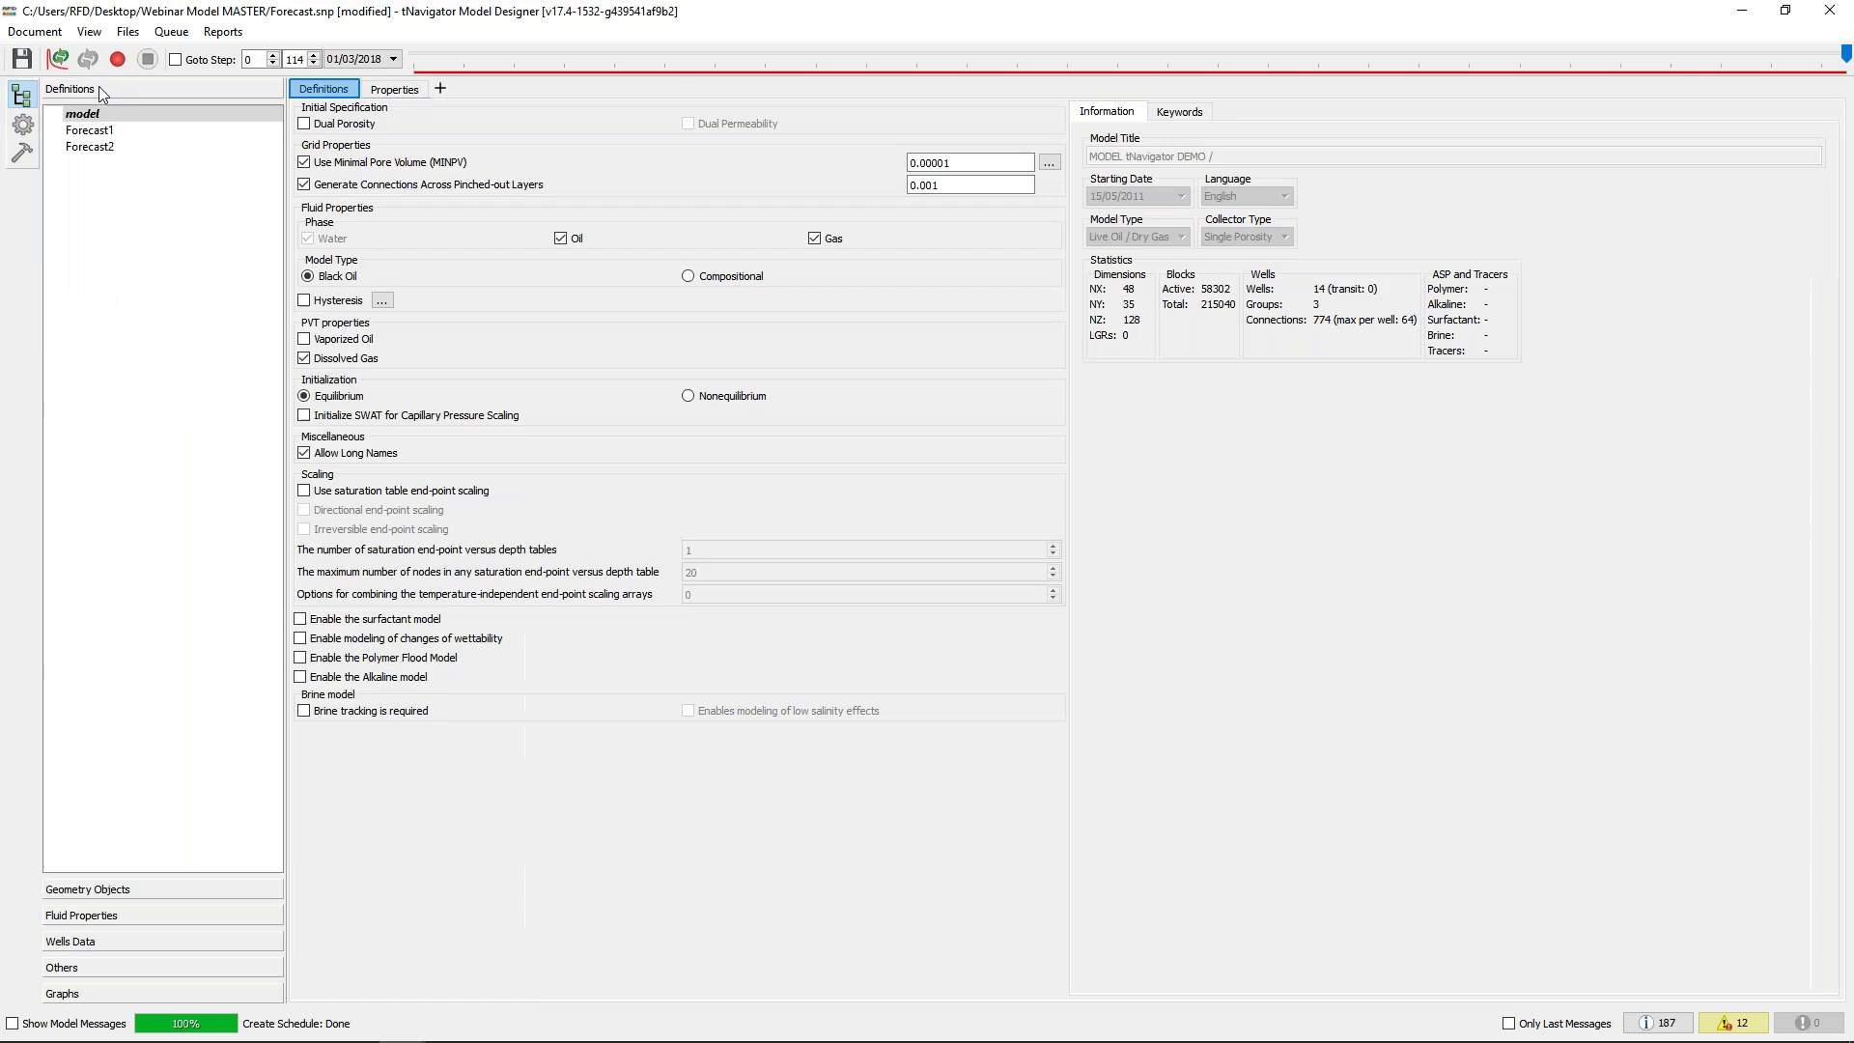
pyautogui.rightClick(131, 135)
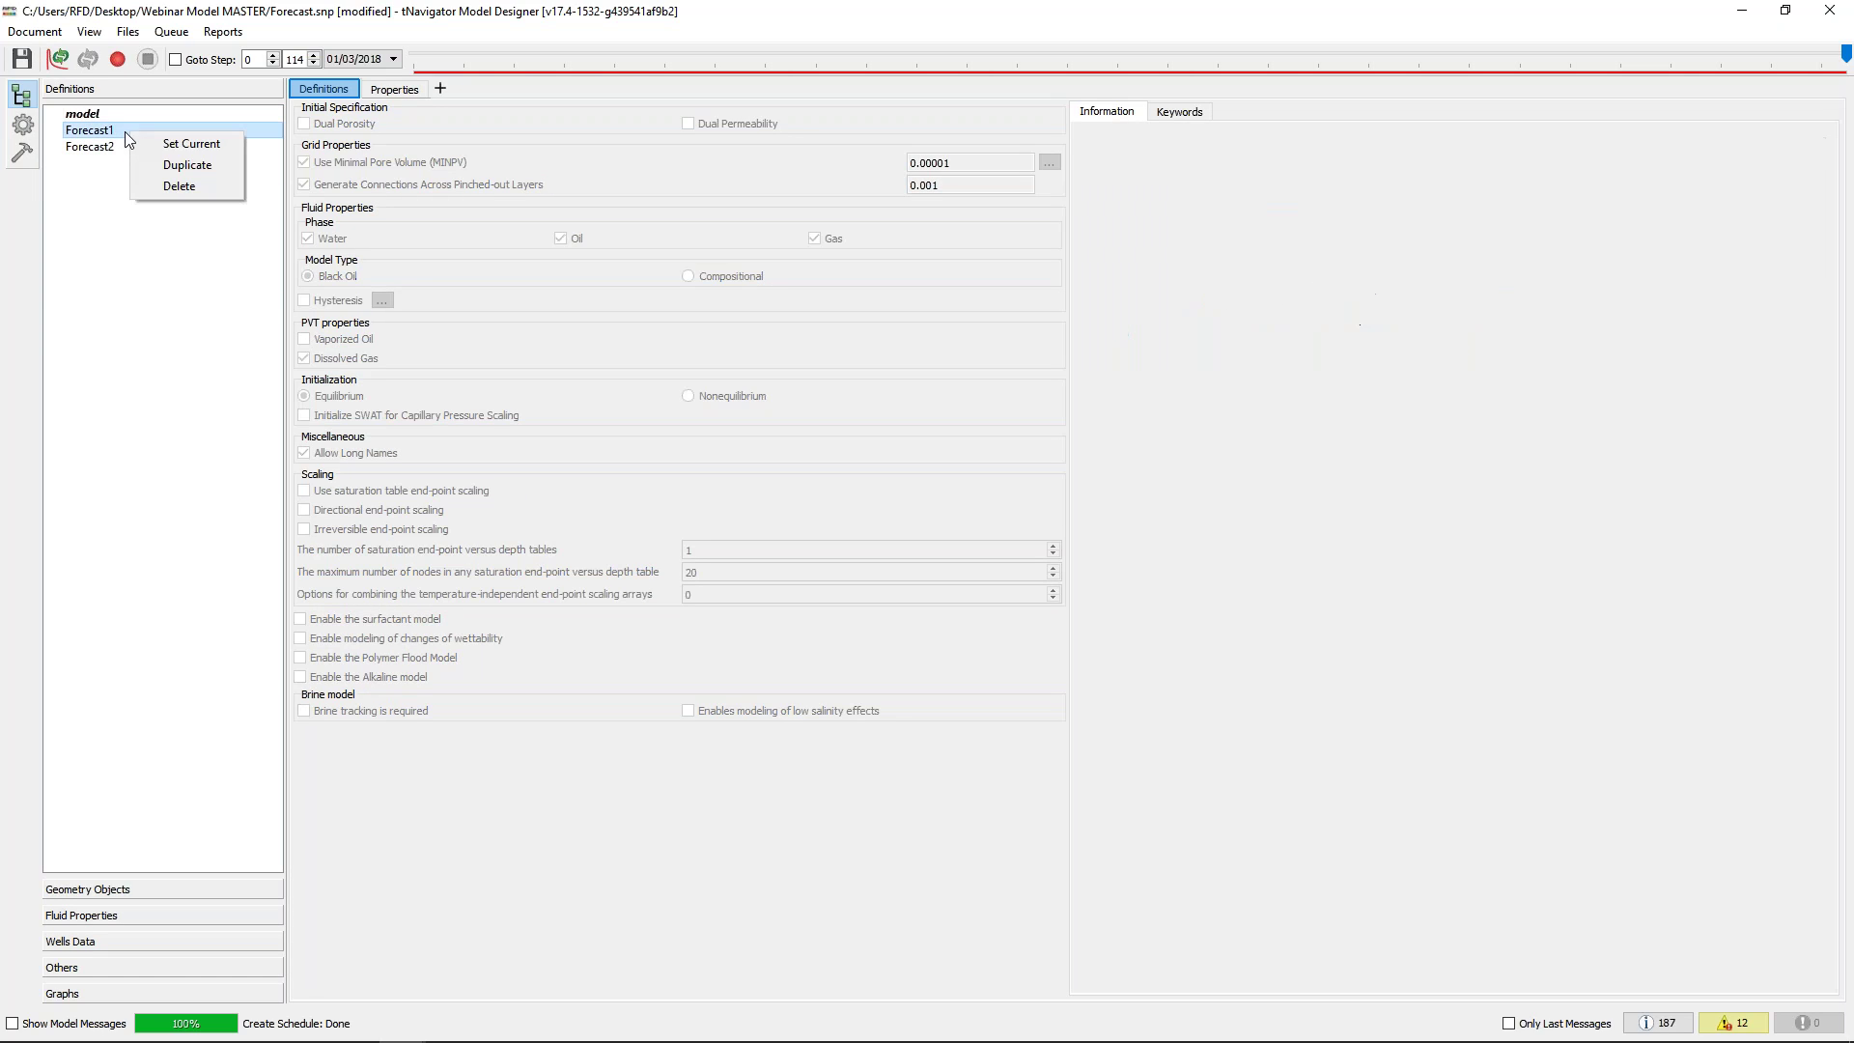
pyautogui.click(199, 145)
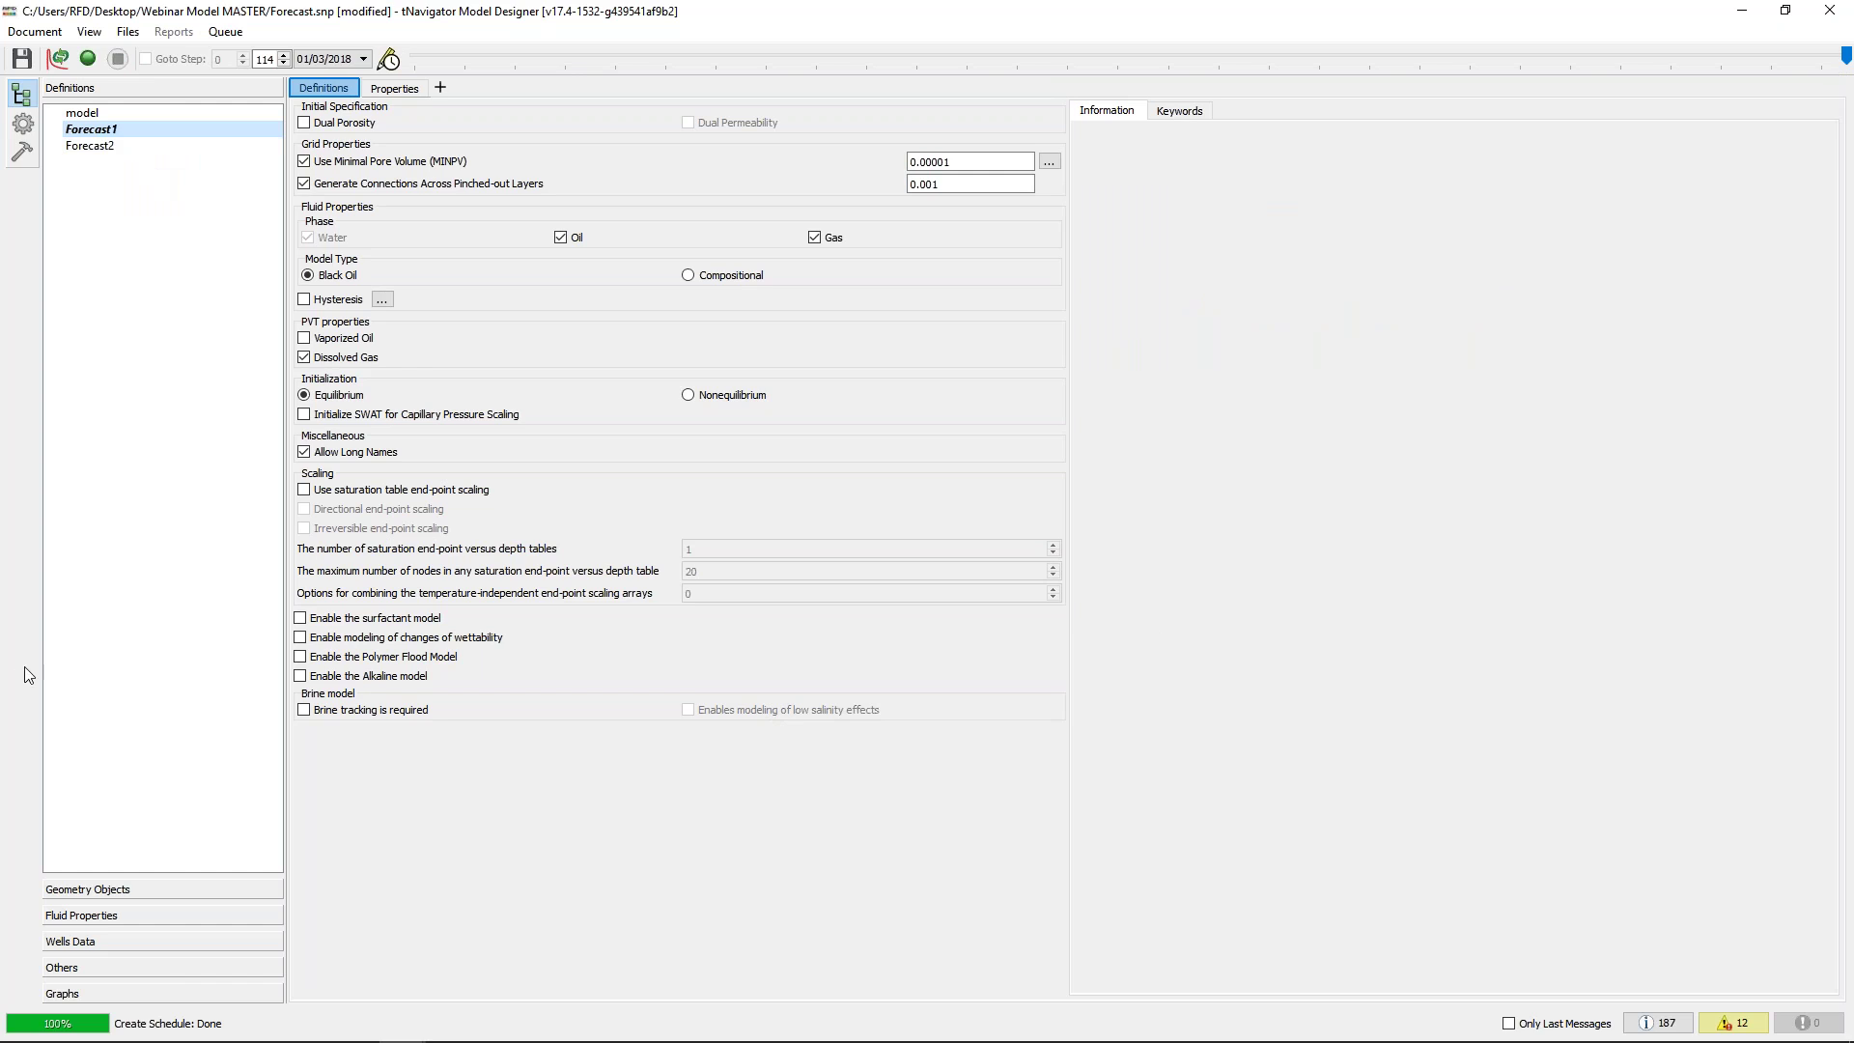
# Add a Well Injection Limits (Forecast) rule to the 01/02/2015 time step of the schedule rules
pyautogui.click(108, 942)
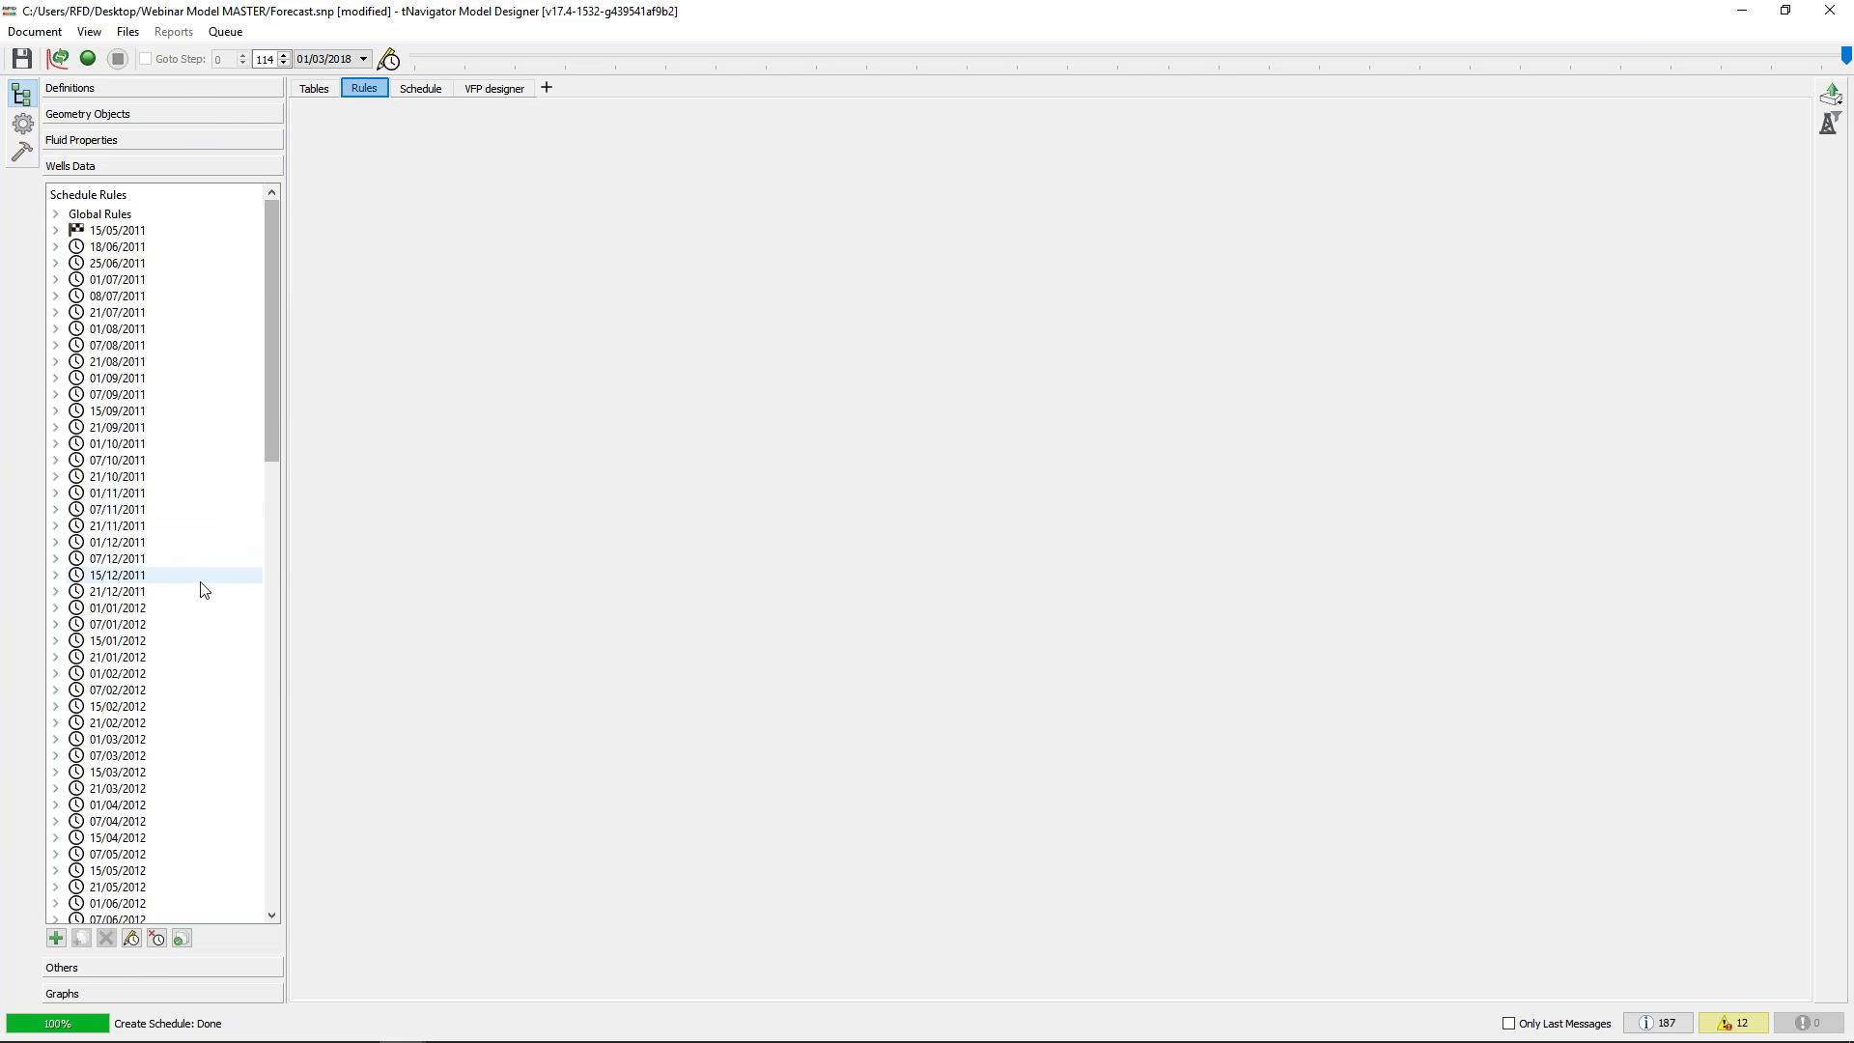
pyautogui.scroll(-20, 198, 587)
pyautogui.scroll(-3, 199, 587)
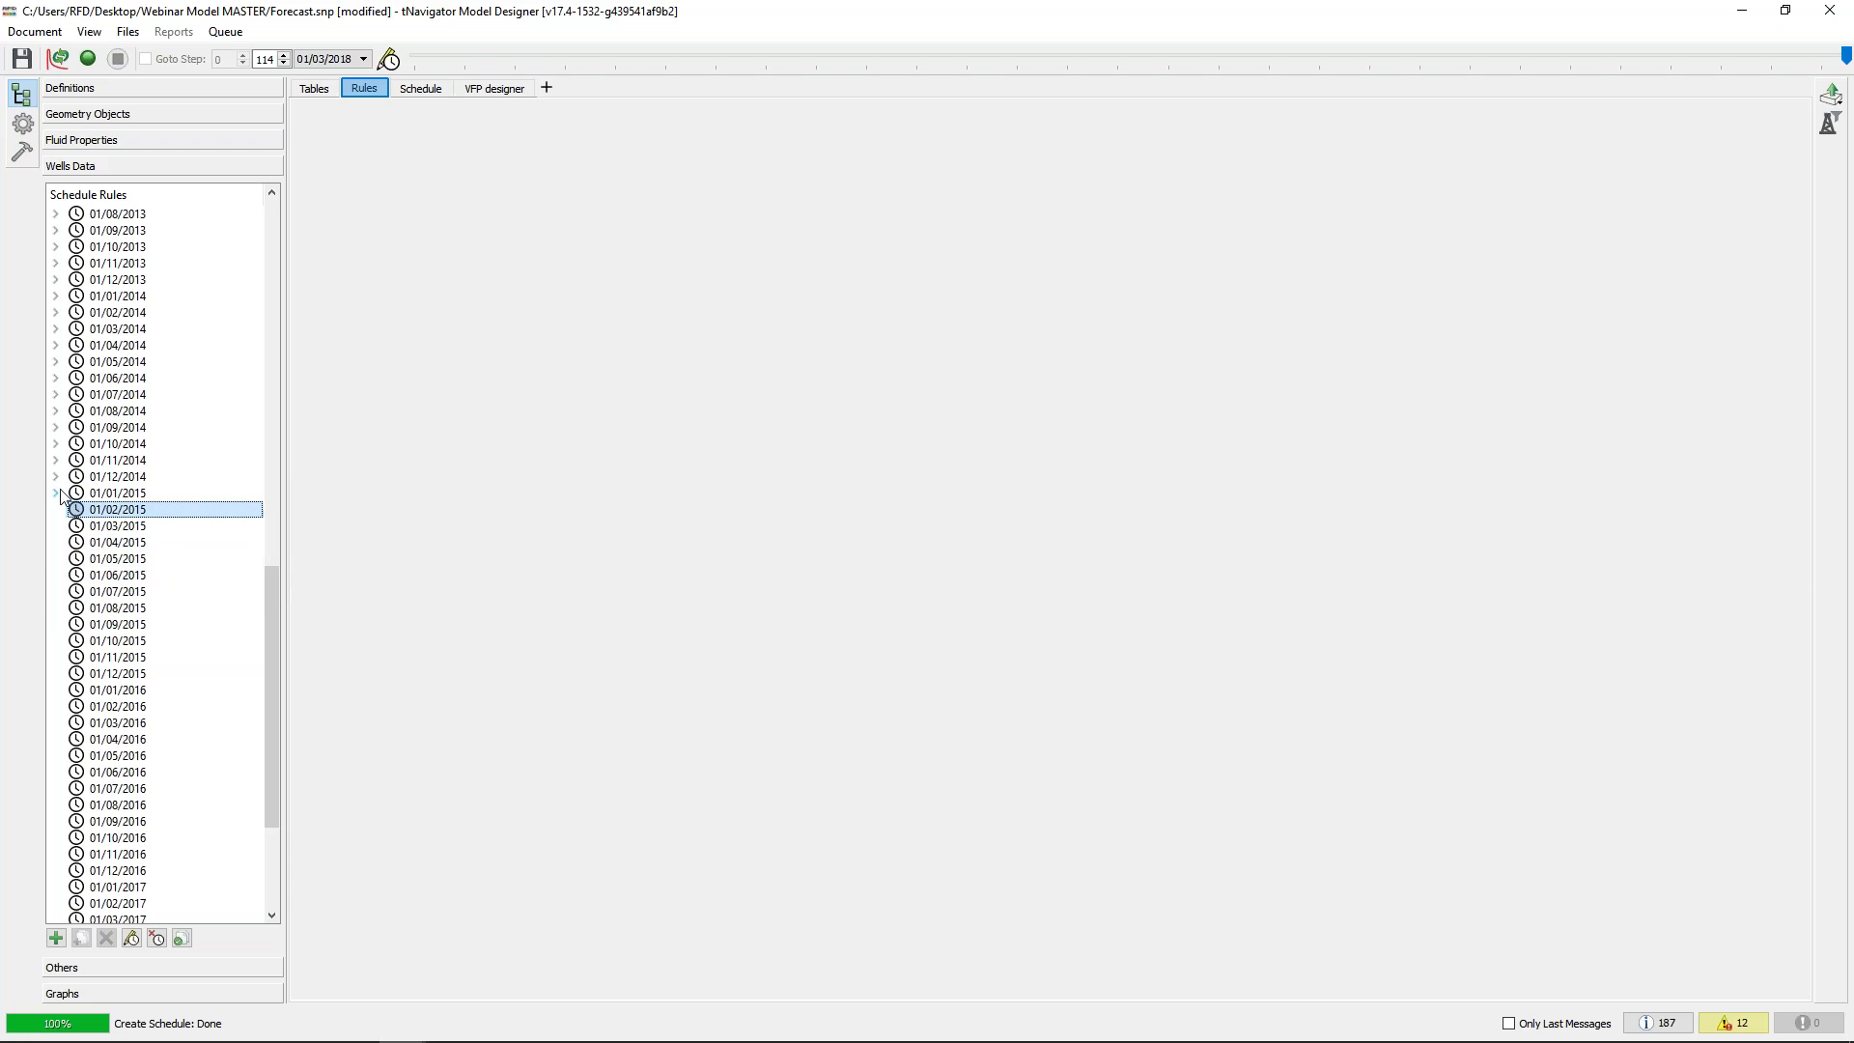
pyautogui.rightClick(140, 515)
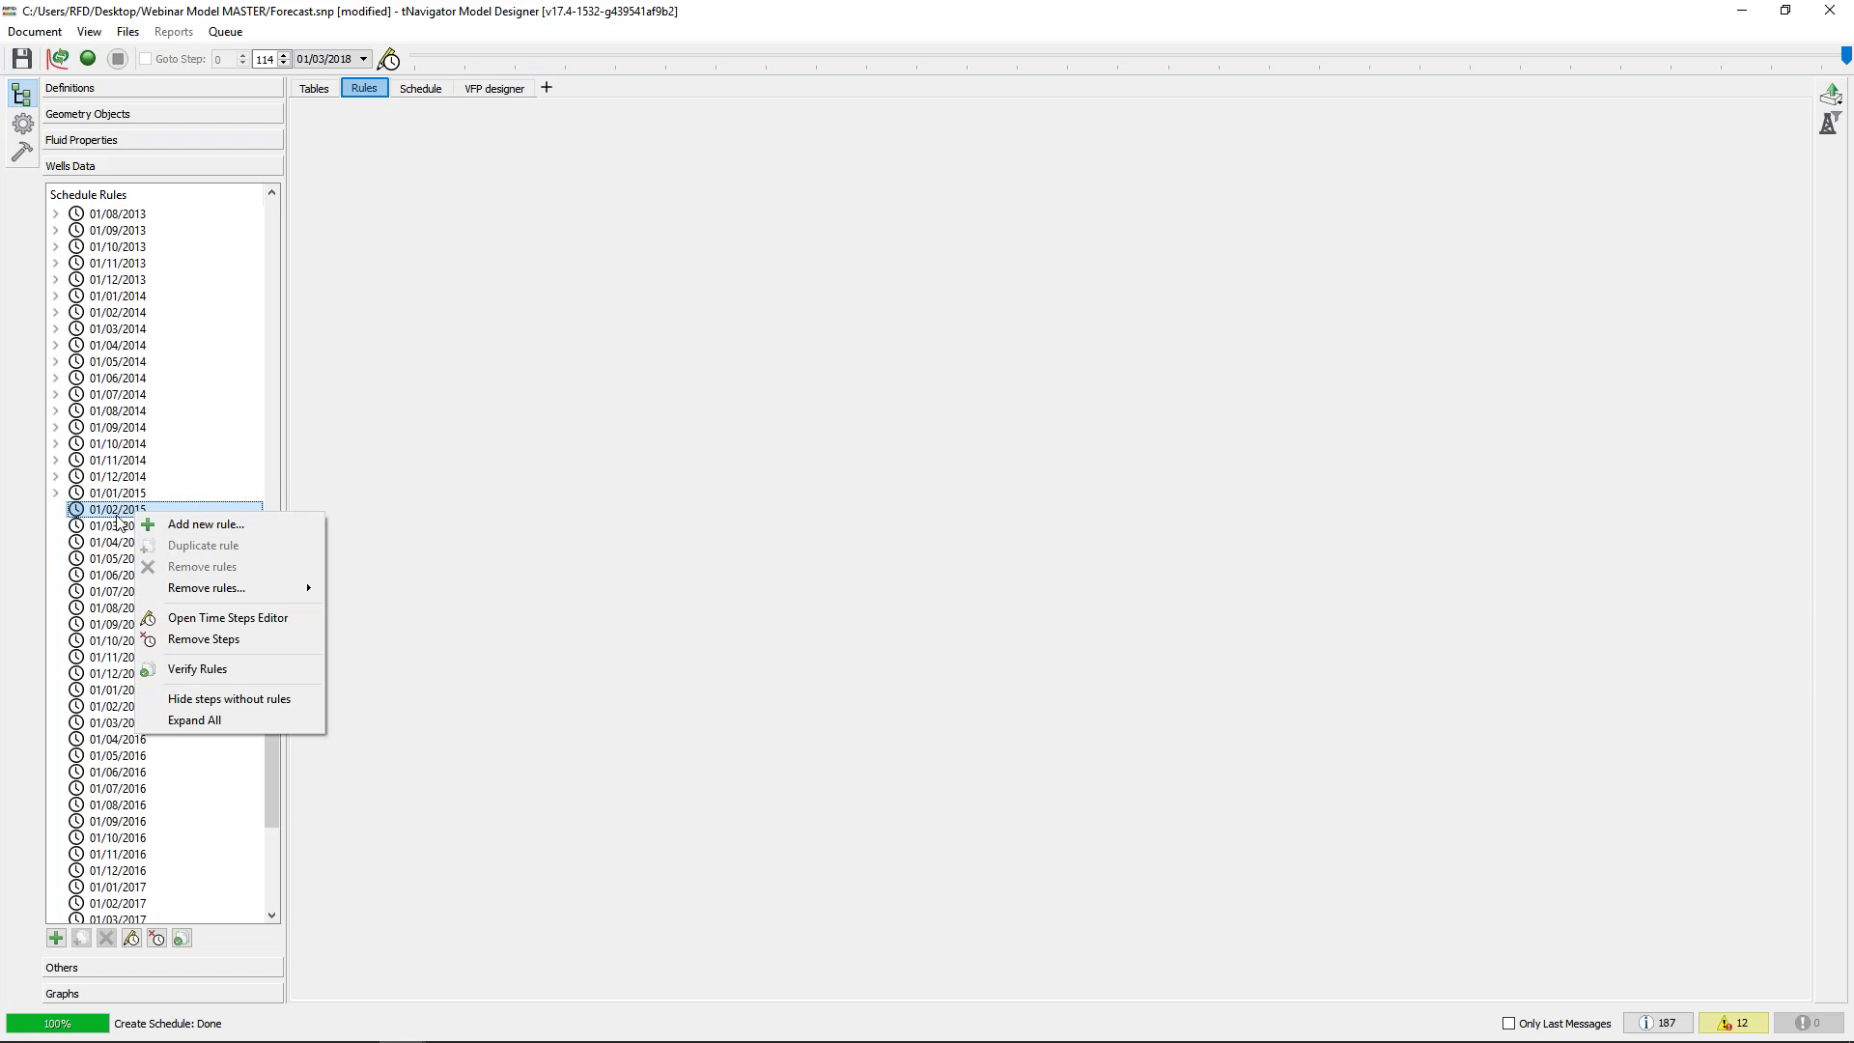
pyautogui.click(206, 527)
pyautogui.moveTo(941, 379); pyautogui.dragTo(977, 98)
pyautogui.moveTo(882, 660); pyautogui.dragTo(919, 1005)
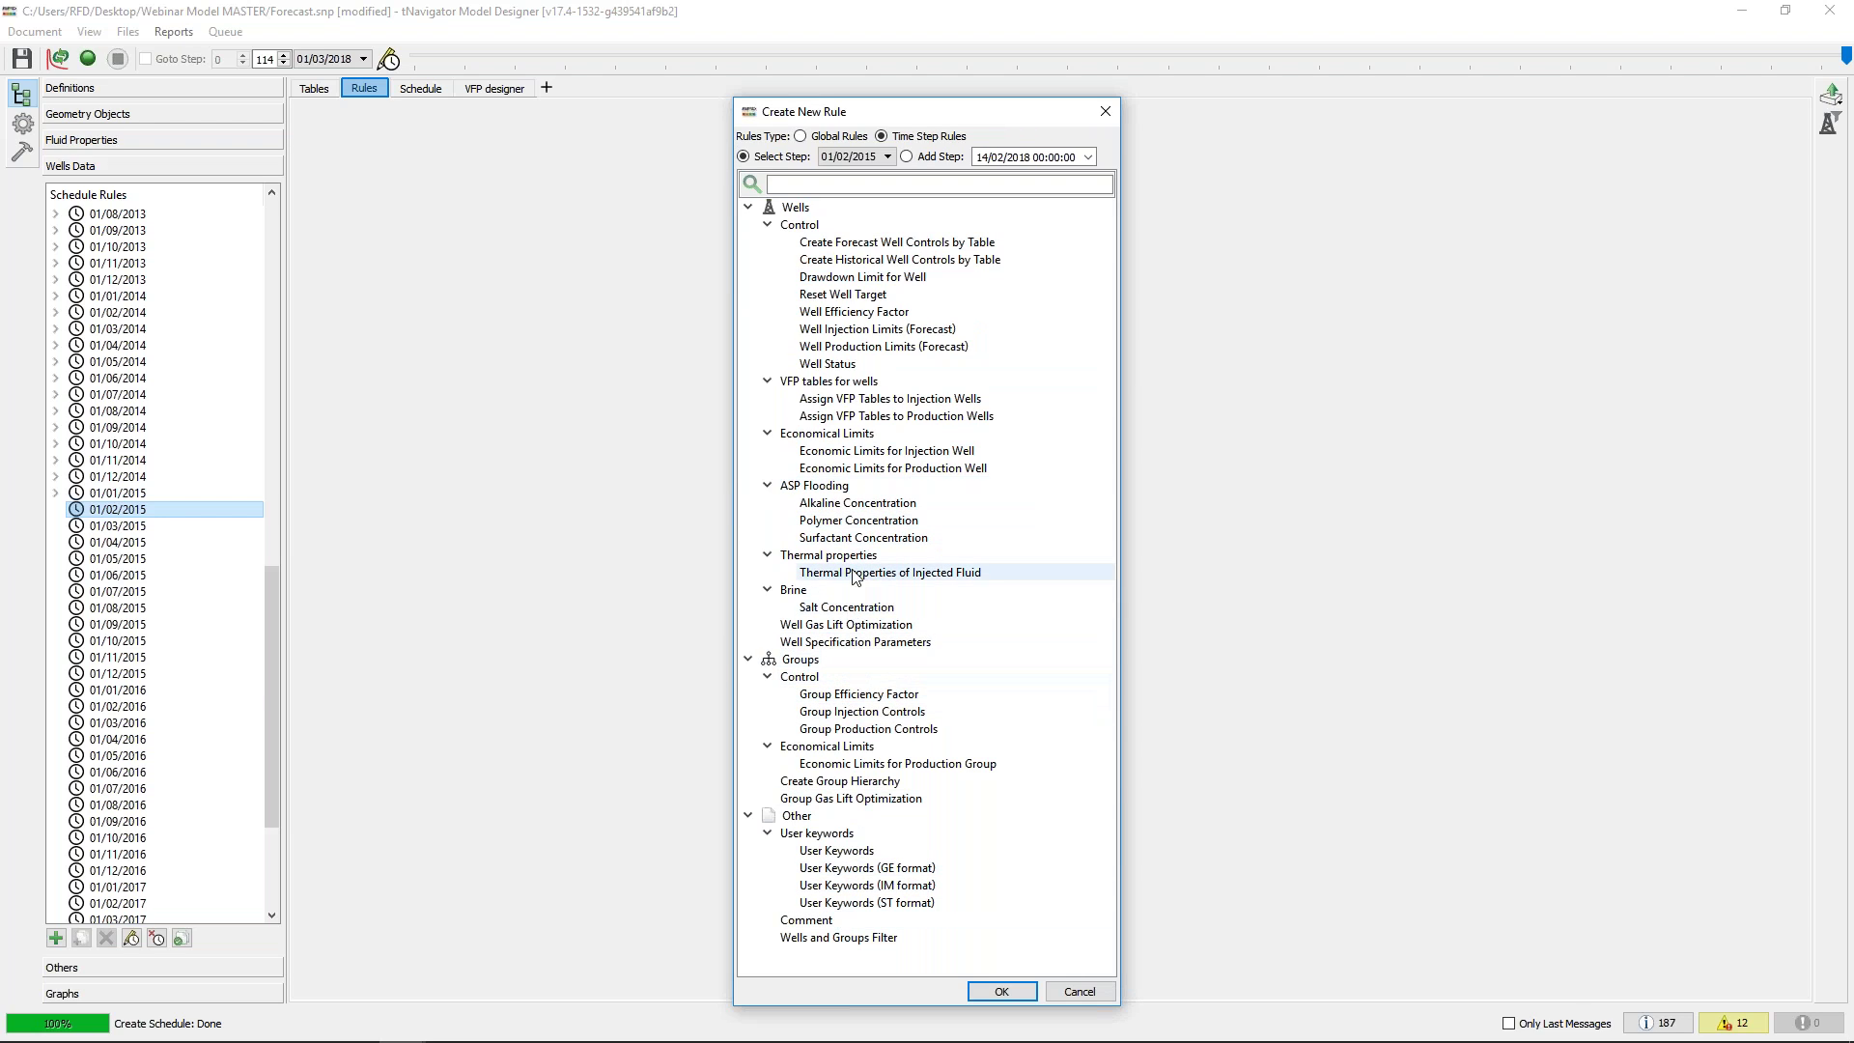
pyautogui.click(927, 333)
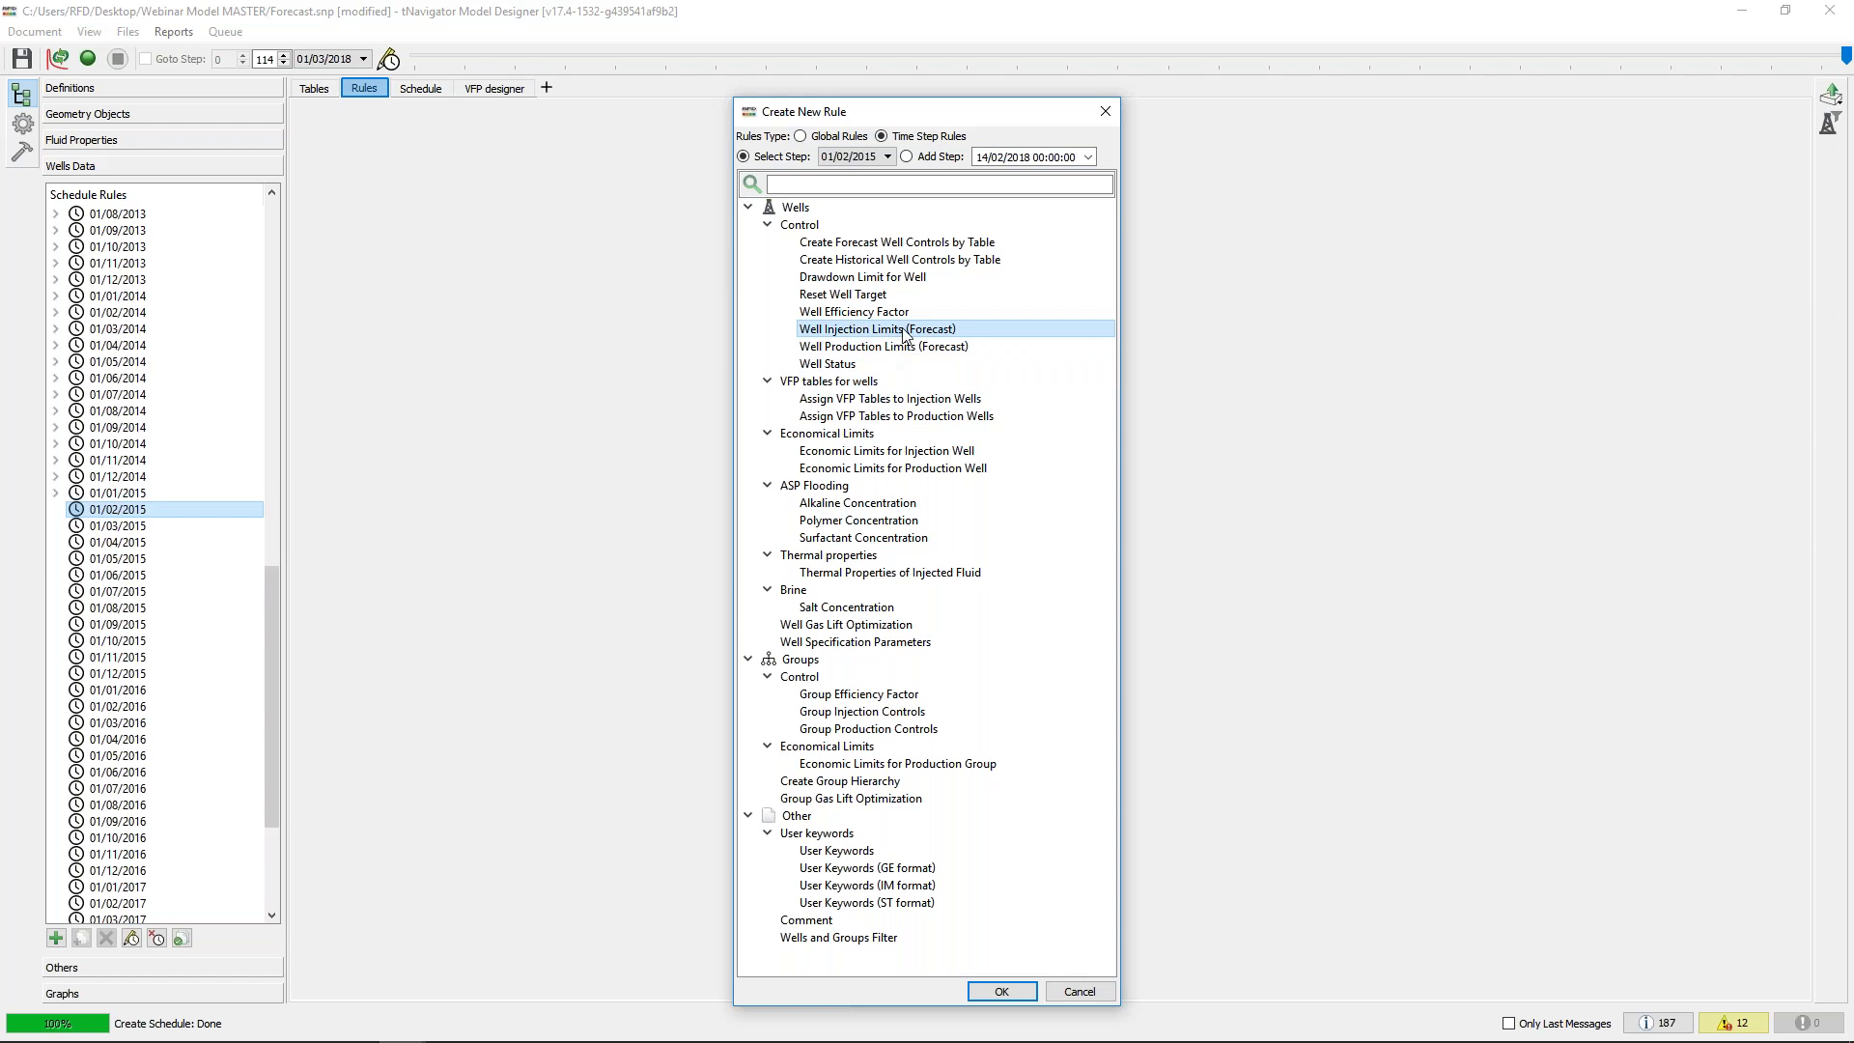
pyautogui.click(1000, 989)
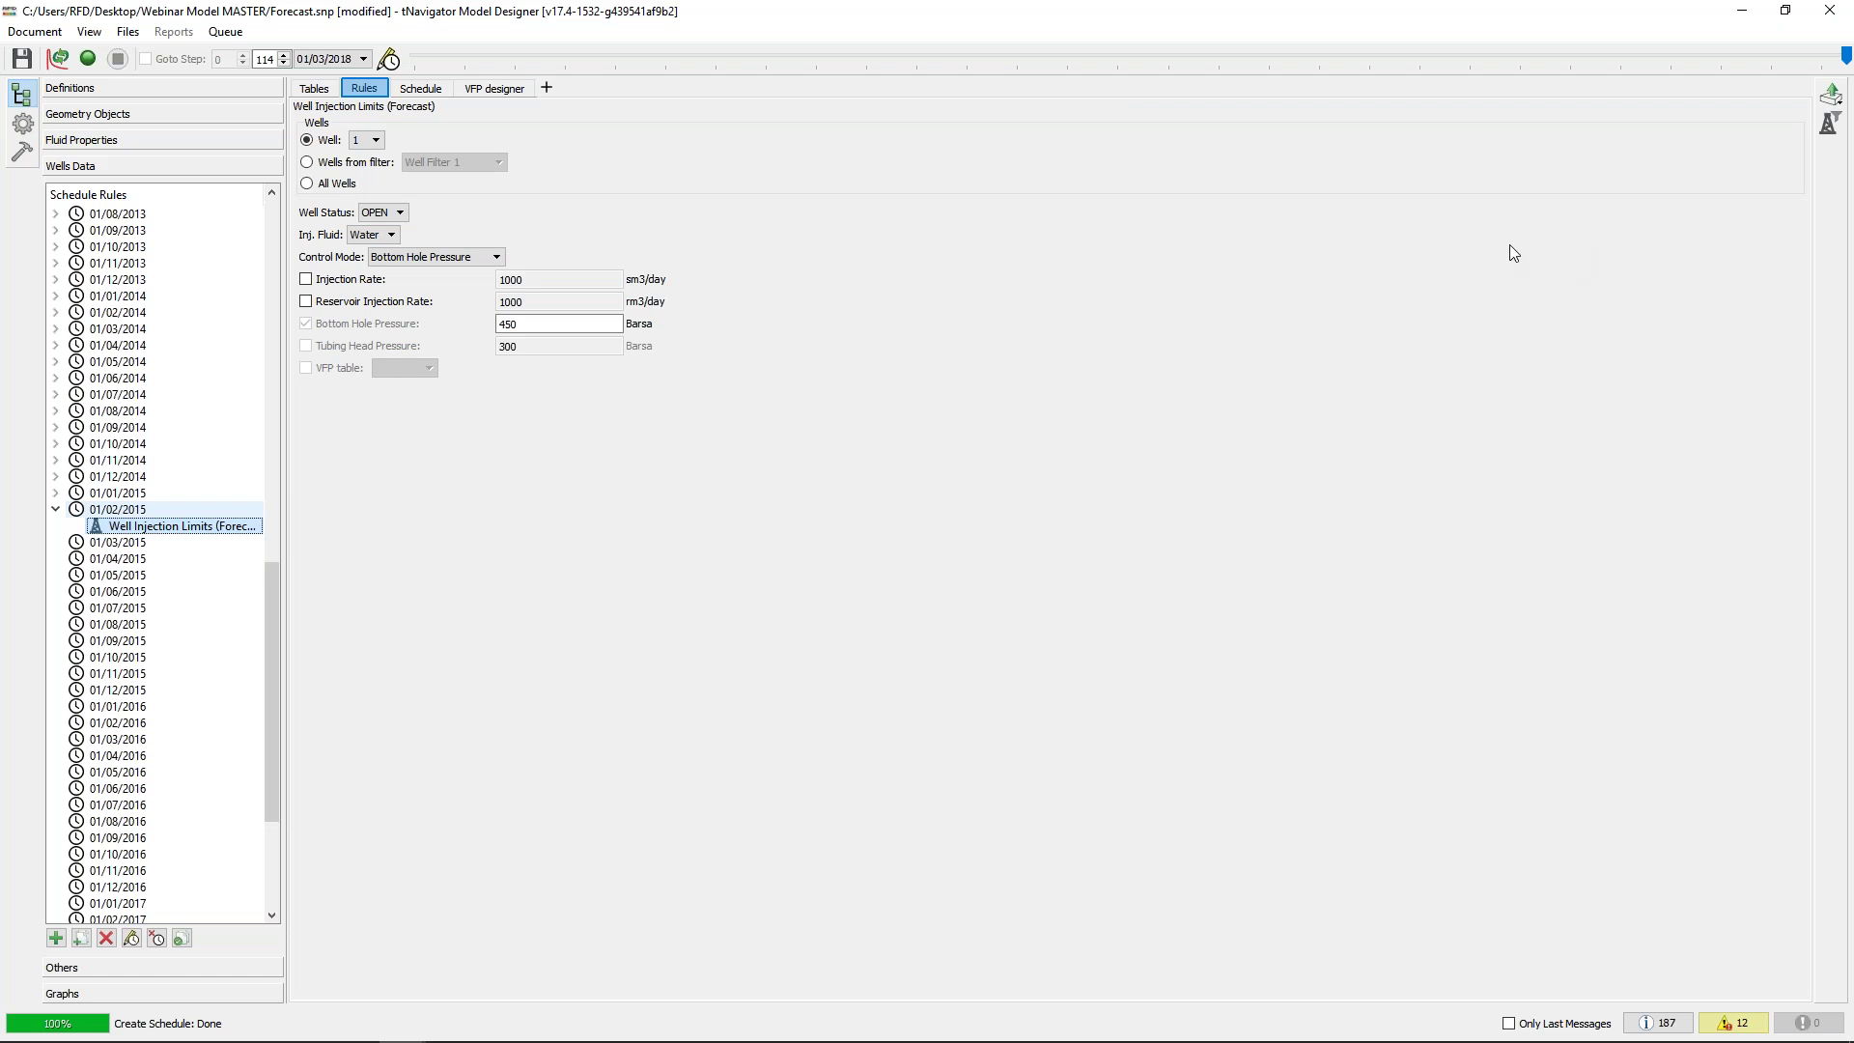
# Apply the injection limits rule to wells from a filter instead of a single well
pyautogui.click(368, 146)
pyautogui.click(369, 147)
pyautogui.click(329, 187)
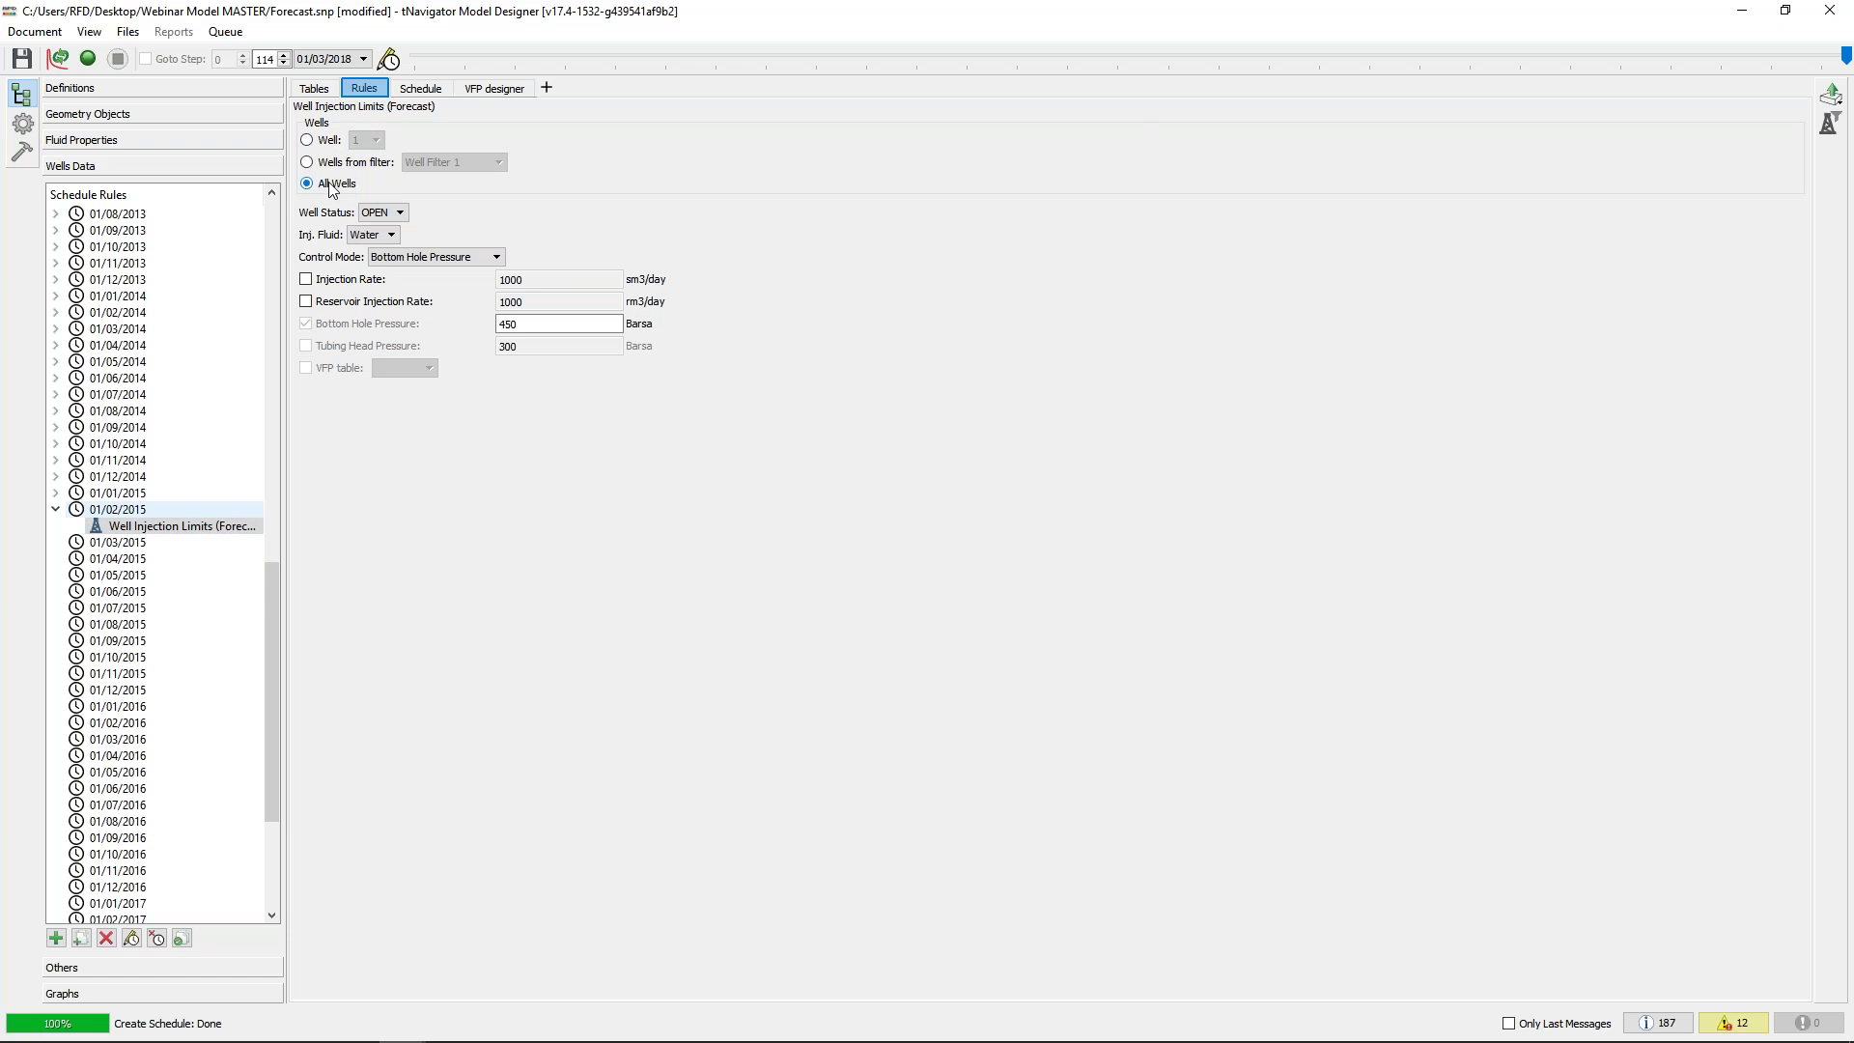
pyautogui.click(338, 163)
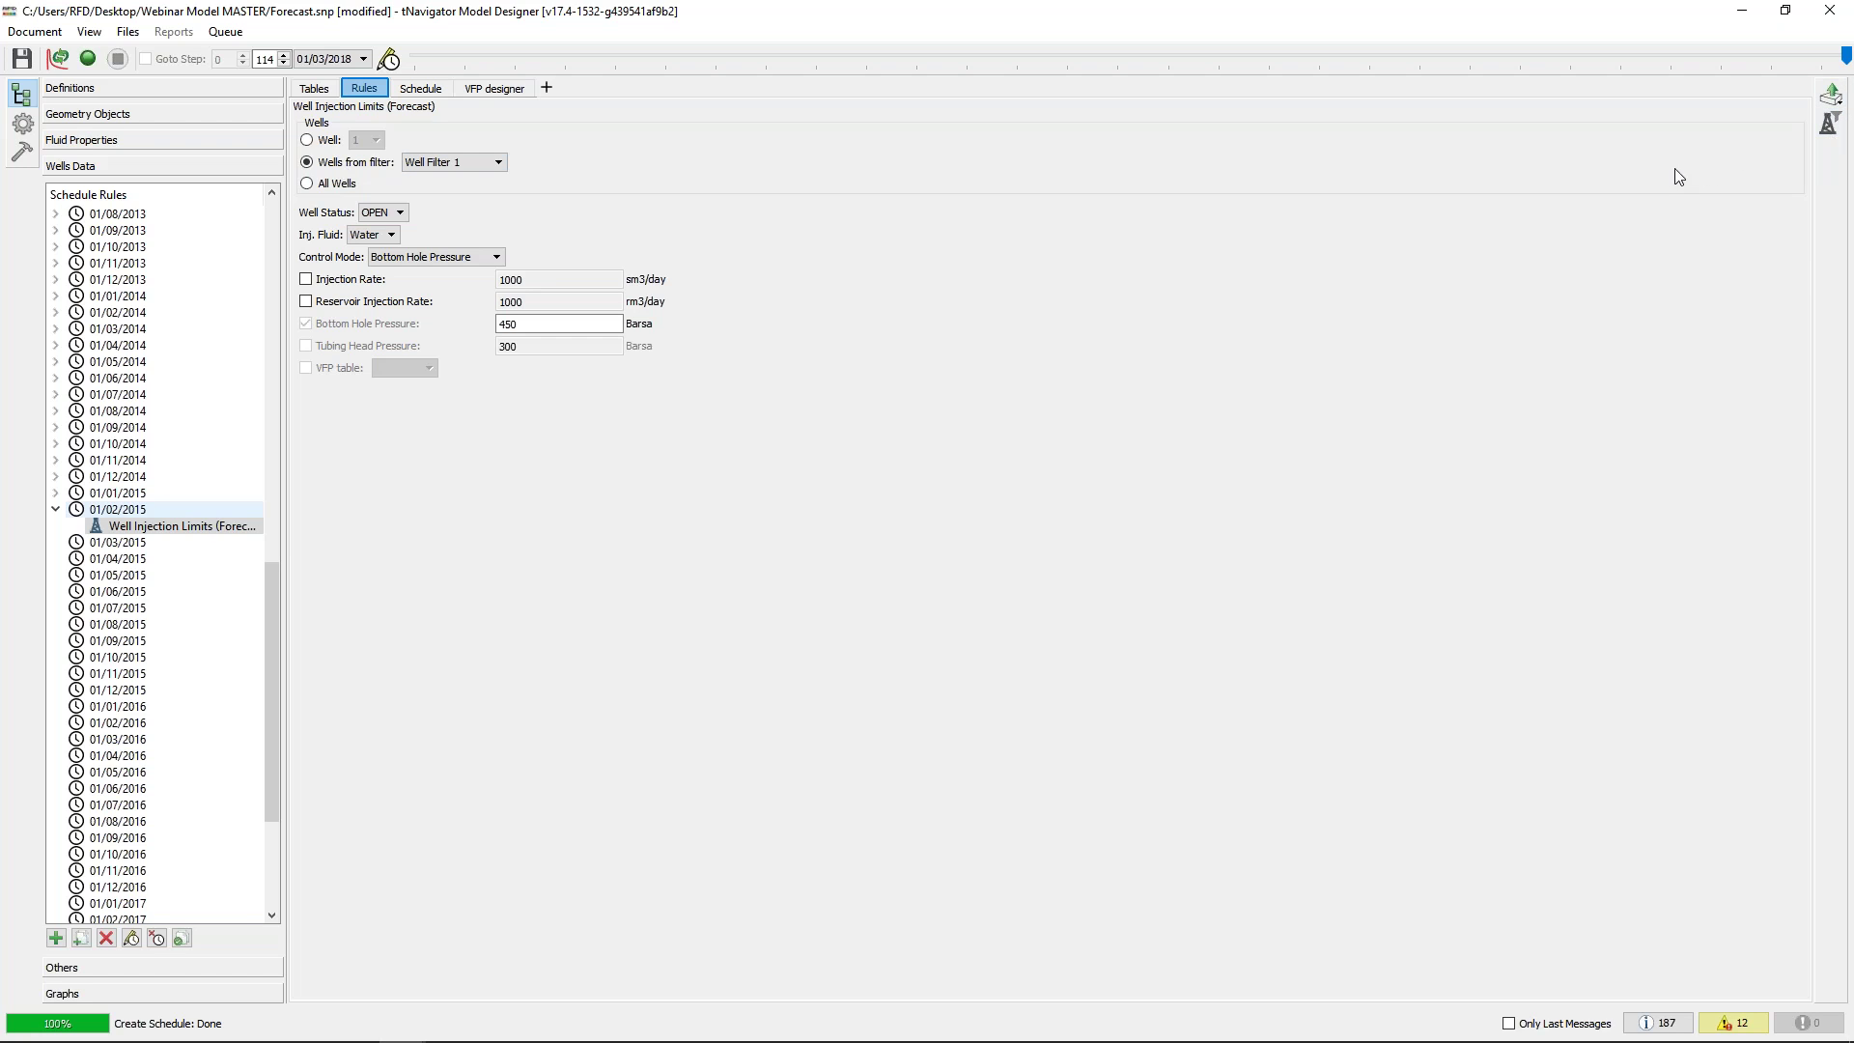
# Open the well filter settings and rename the existing filter as All_Wells
pyautogui.click(1832, 130)
pyautogui.hotkey('ctrl', 'a')
pyautogui.write('A')
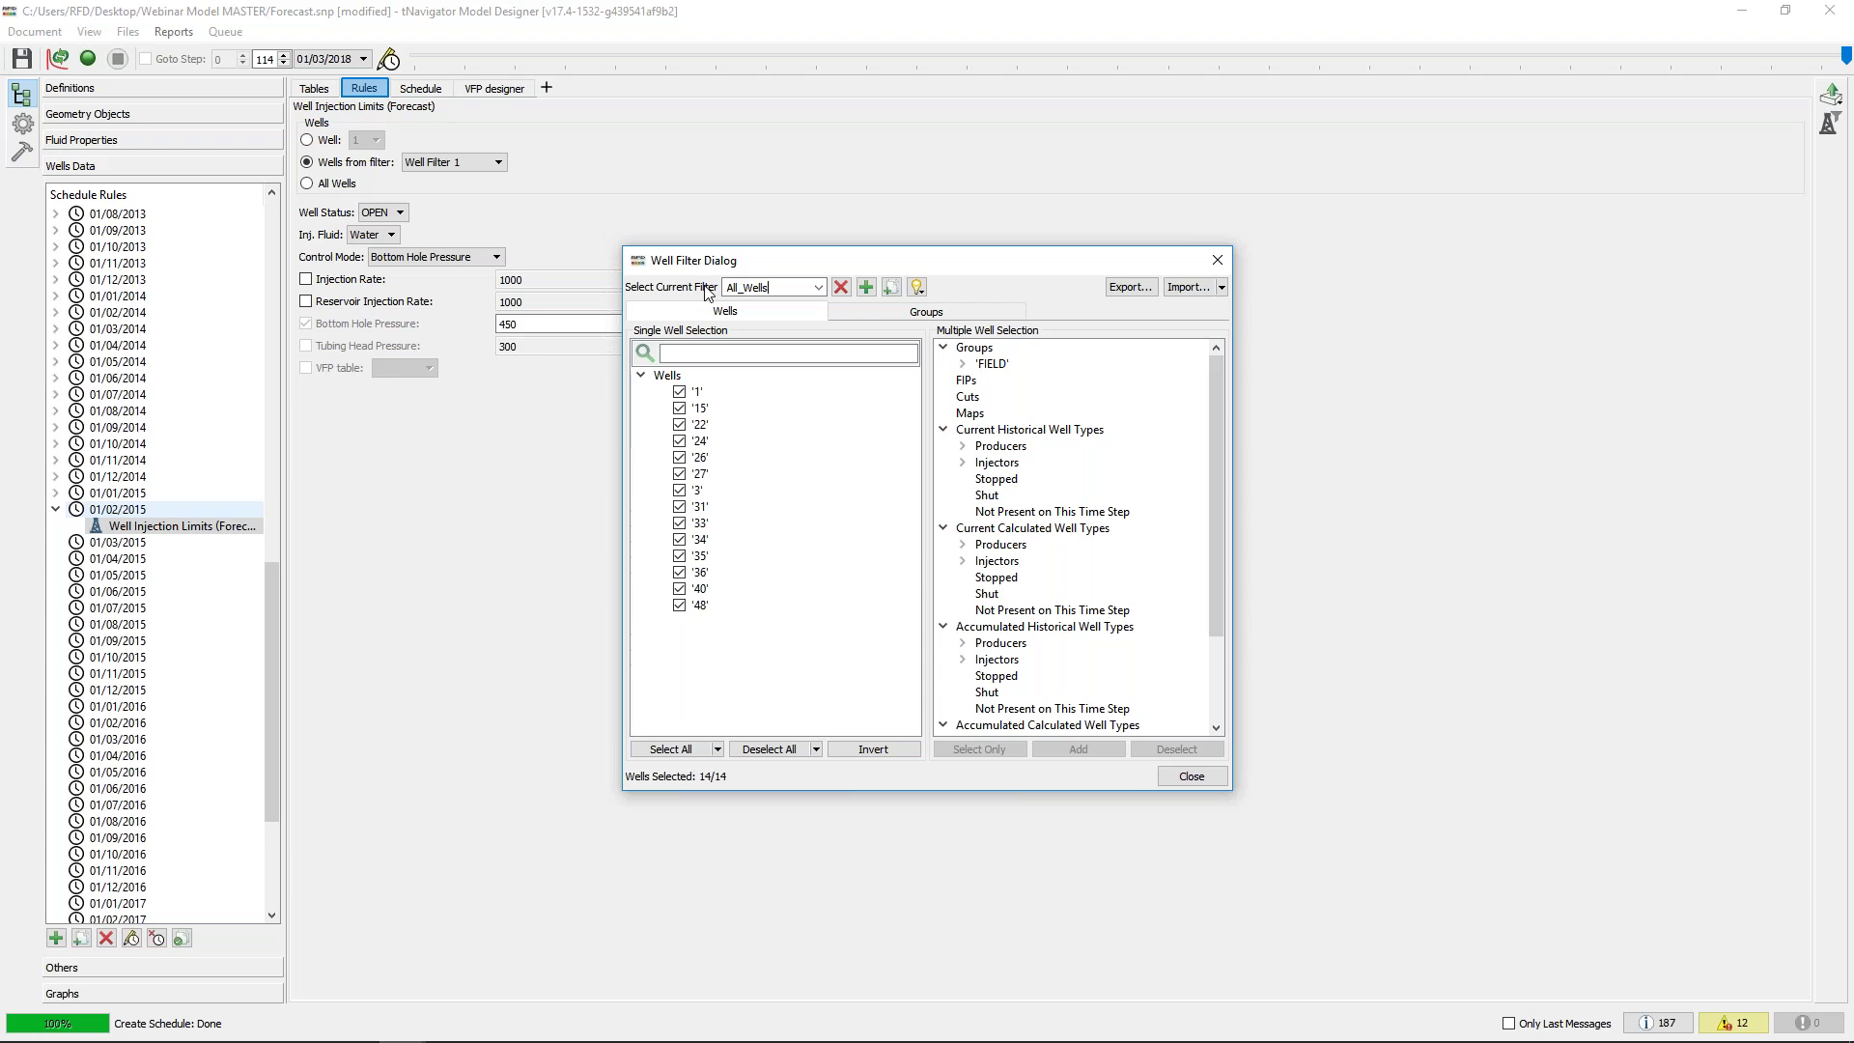
# Create a well filter named Producers that excludes wells 1, 15, 24, 26, 34 and 36
pyautogui.click(867, 288)
pyautogui.hotkey('ctrl', 'a')
pyautogui.write('P')
pyautogui.click(678, 392)
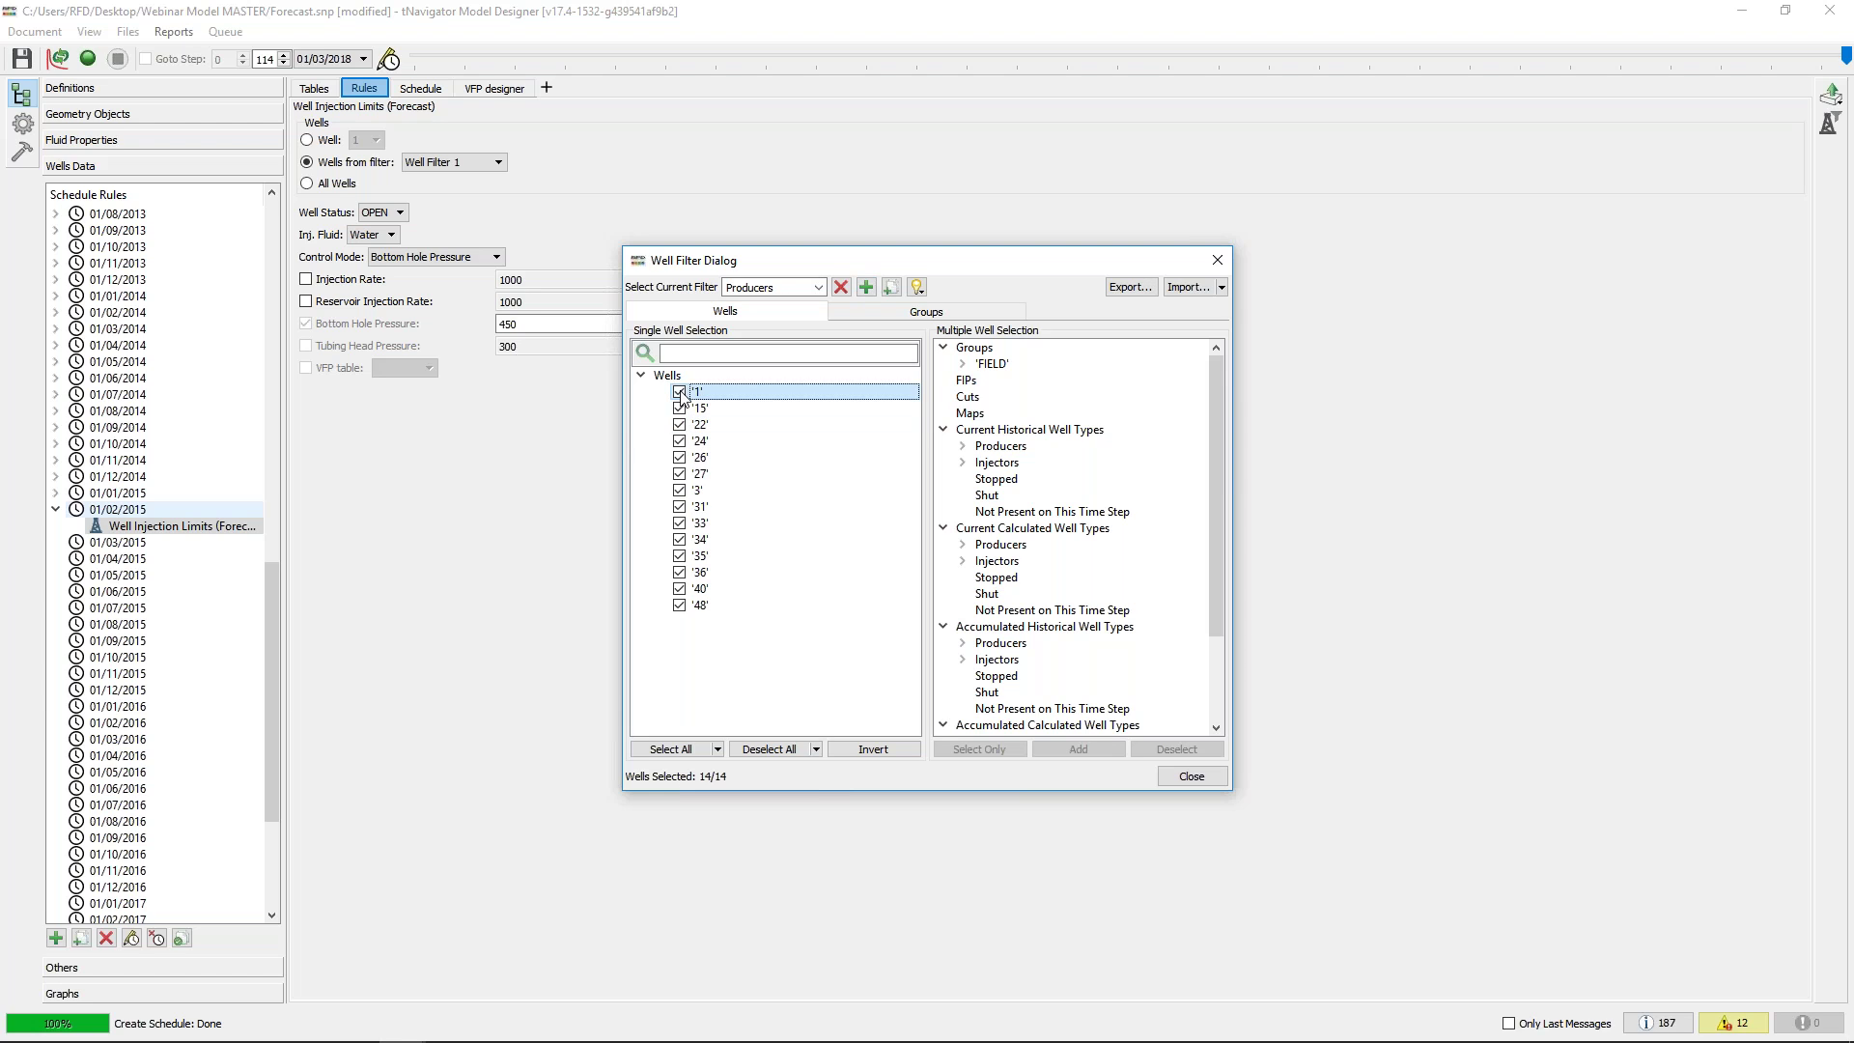
pyautogui.click(678, 408)
pyautogui.click(679, 442)
pyautogui.click(678, 458)
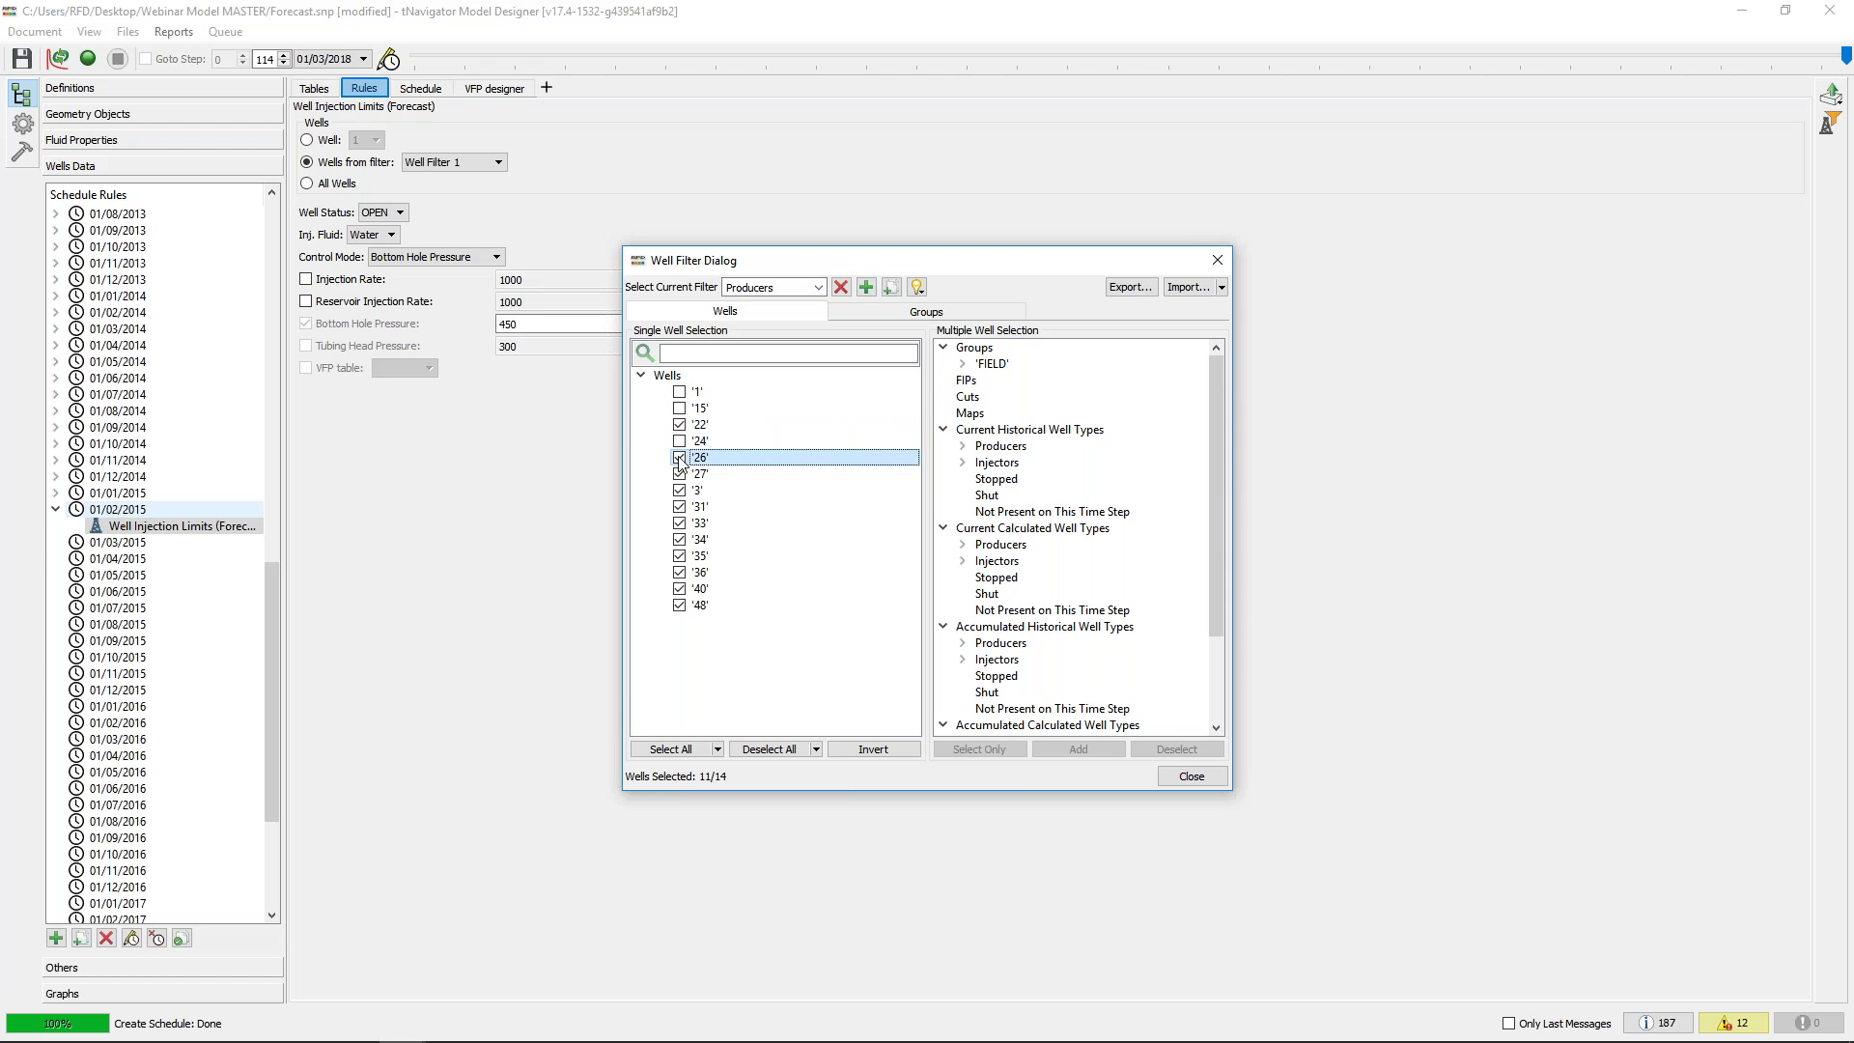
pyautogui.click(678, 540)
pyautogui.click(687, 572)
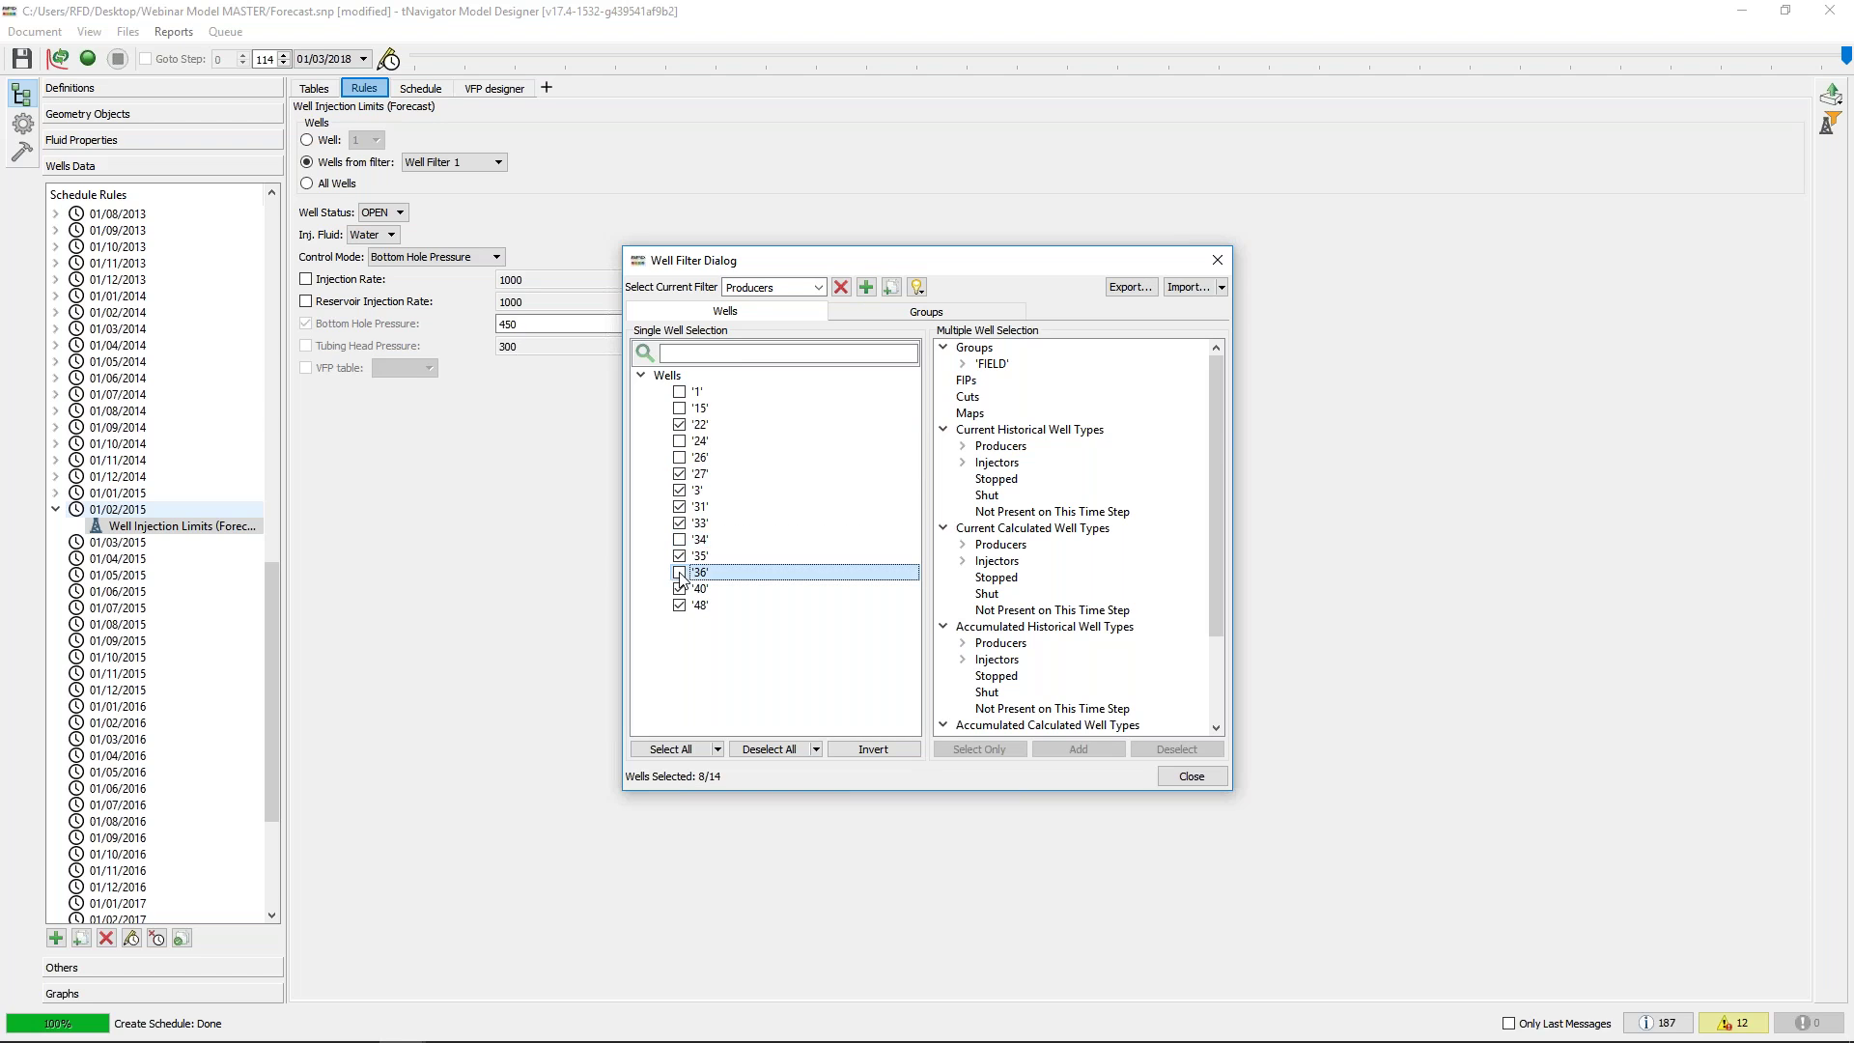
# Create a well filter named Injectors that contains only wells 1, 15, 24, 26, 34 and 36
pyautogui.click(870, 290)
pyautogui.doubleClick(791, 288)
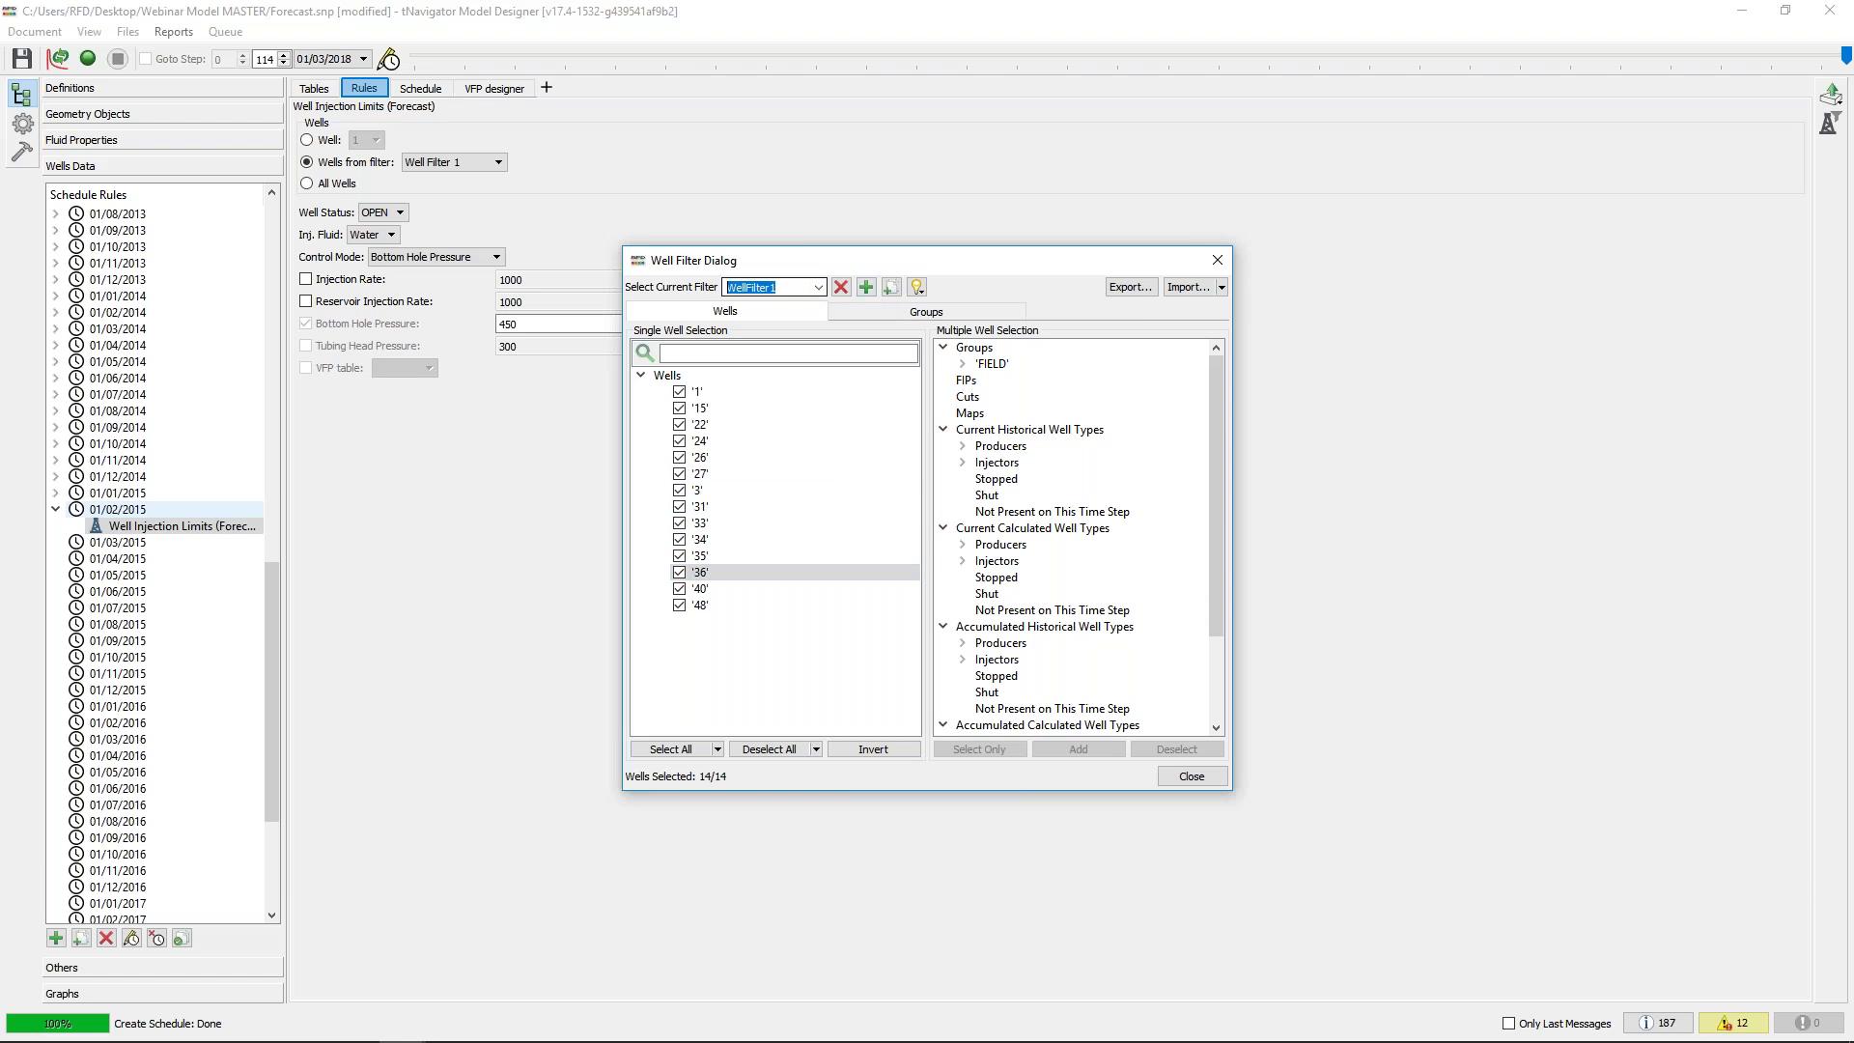
pyautogui.write('Injectors')
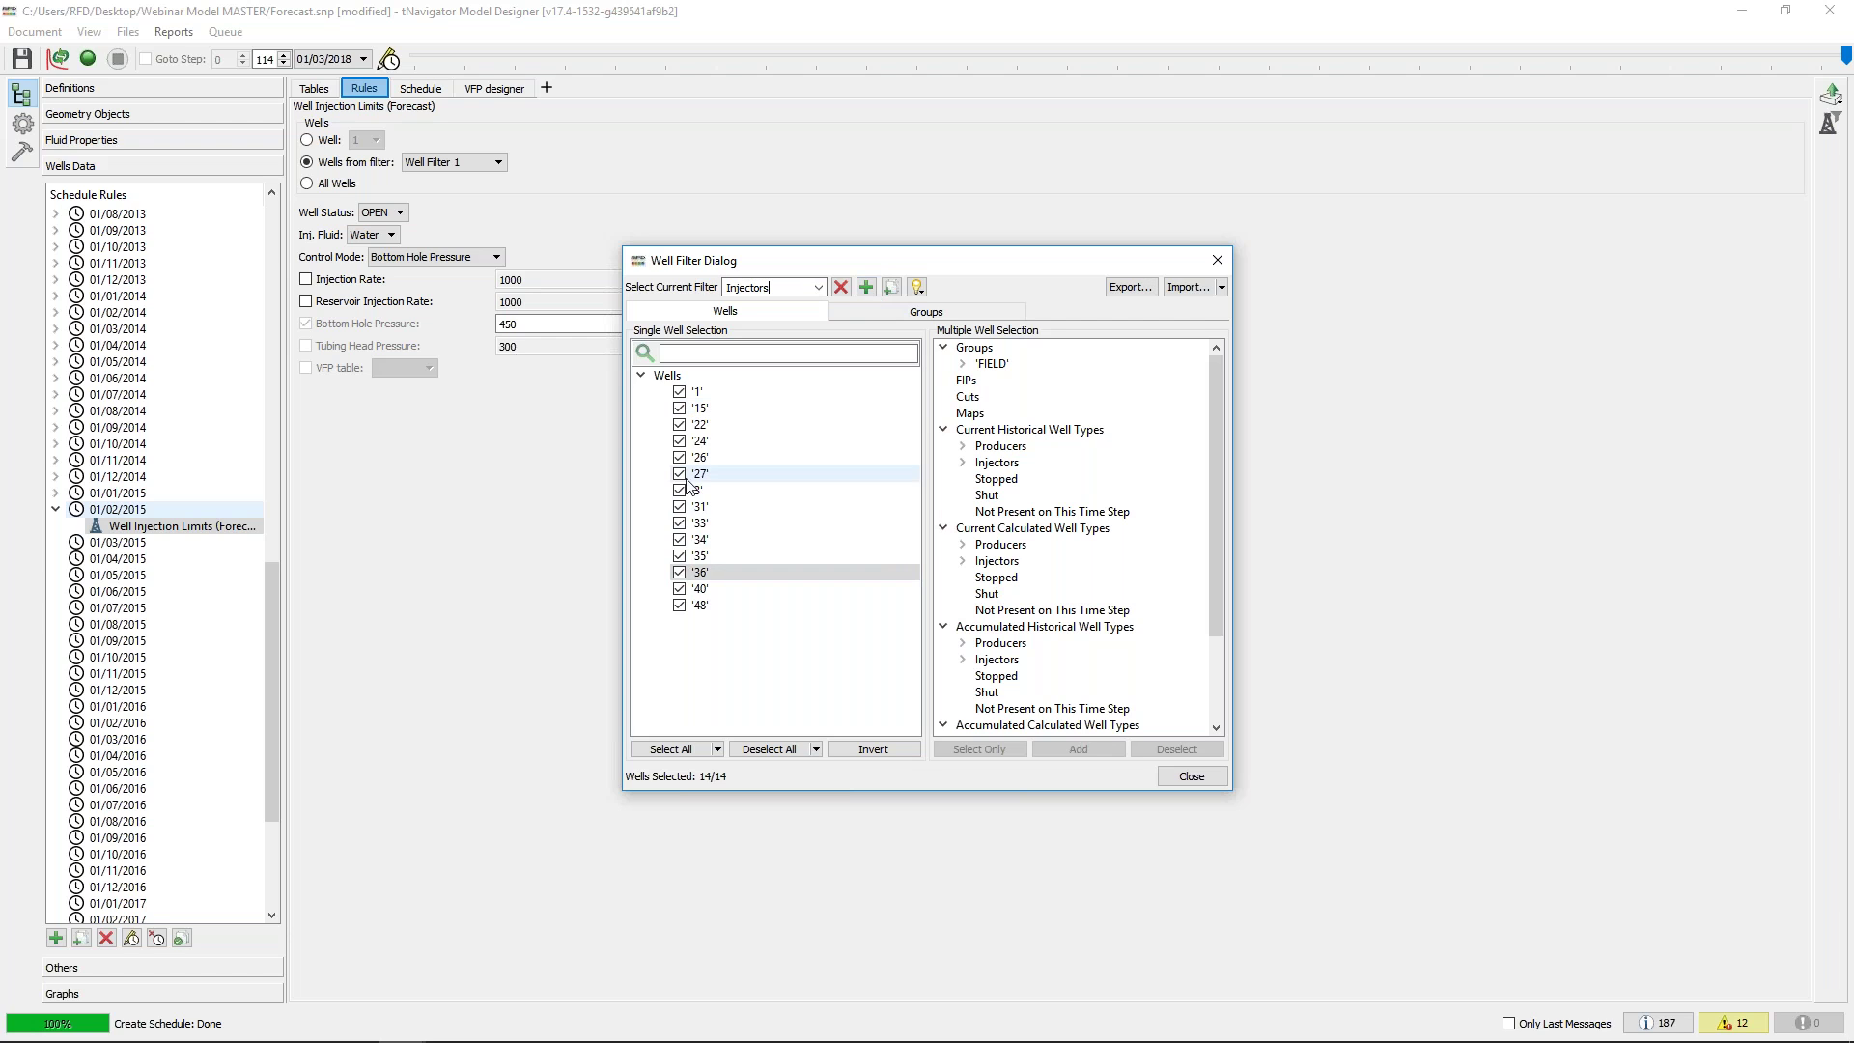
pyautogui.click(788, 750)
pyautogui.click(678, 391)
pyautogui.click(678, 407)
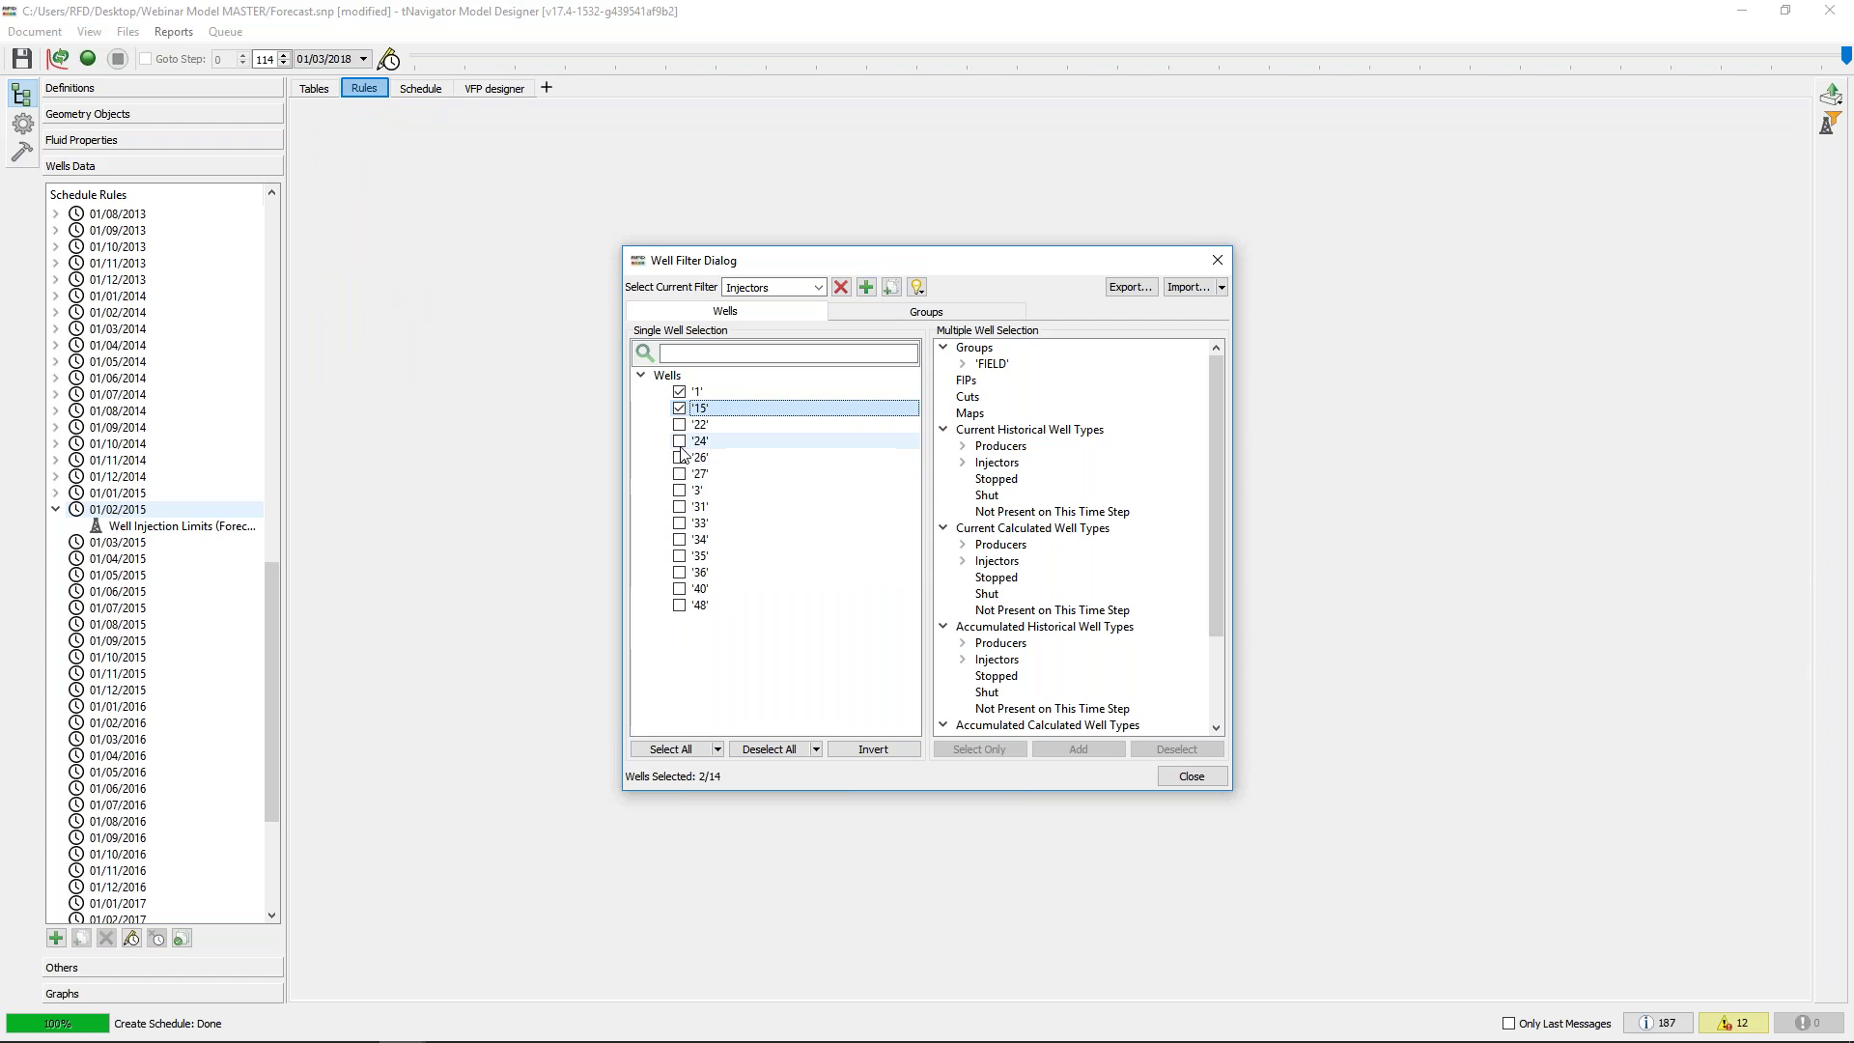
pyautogui.click(679, 440)
pyautogui.click(678, 457)
pyautogui.click(679, 538)
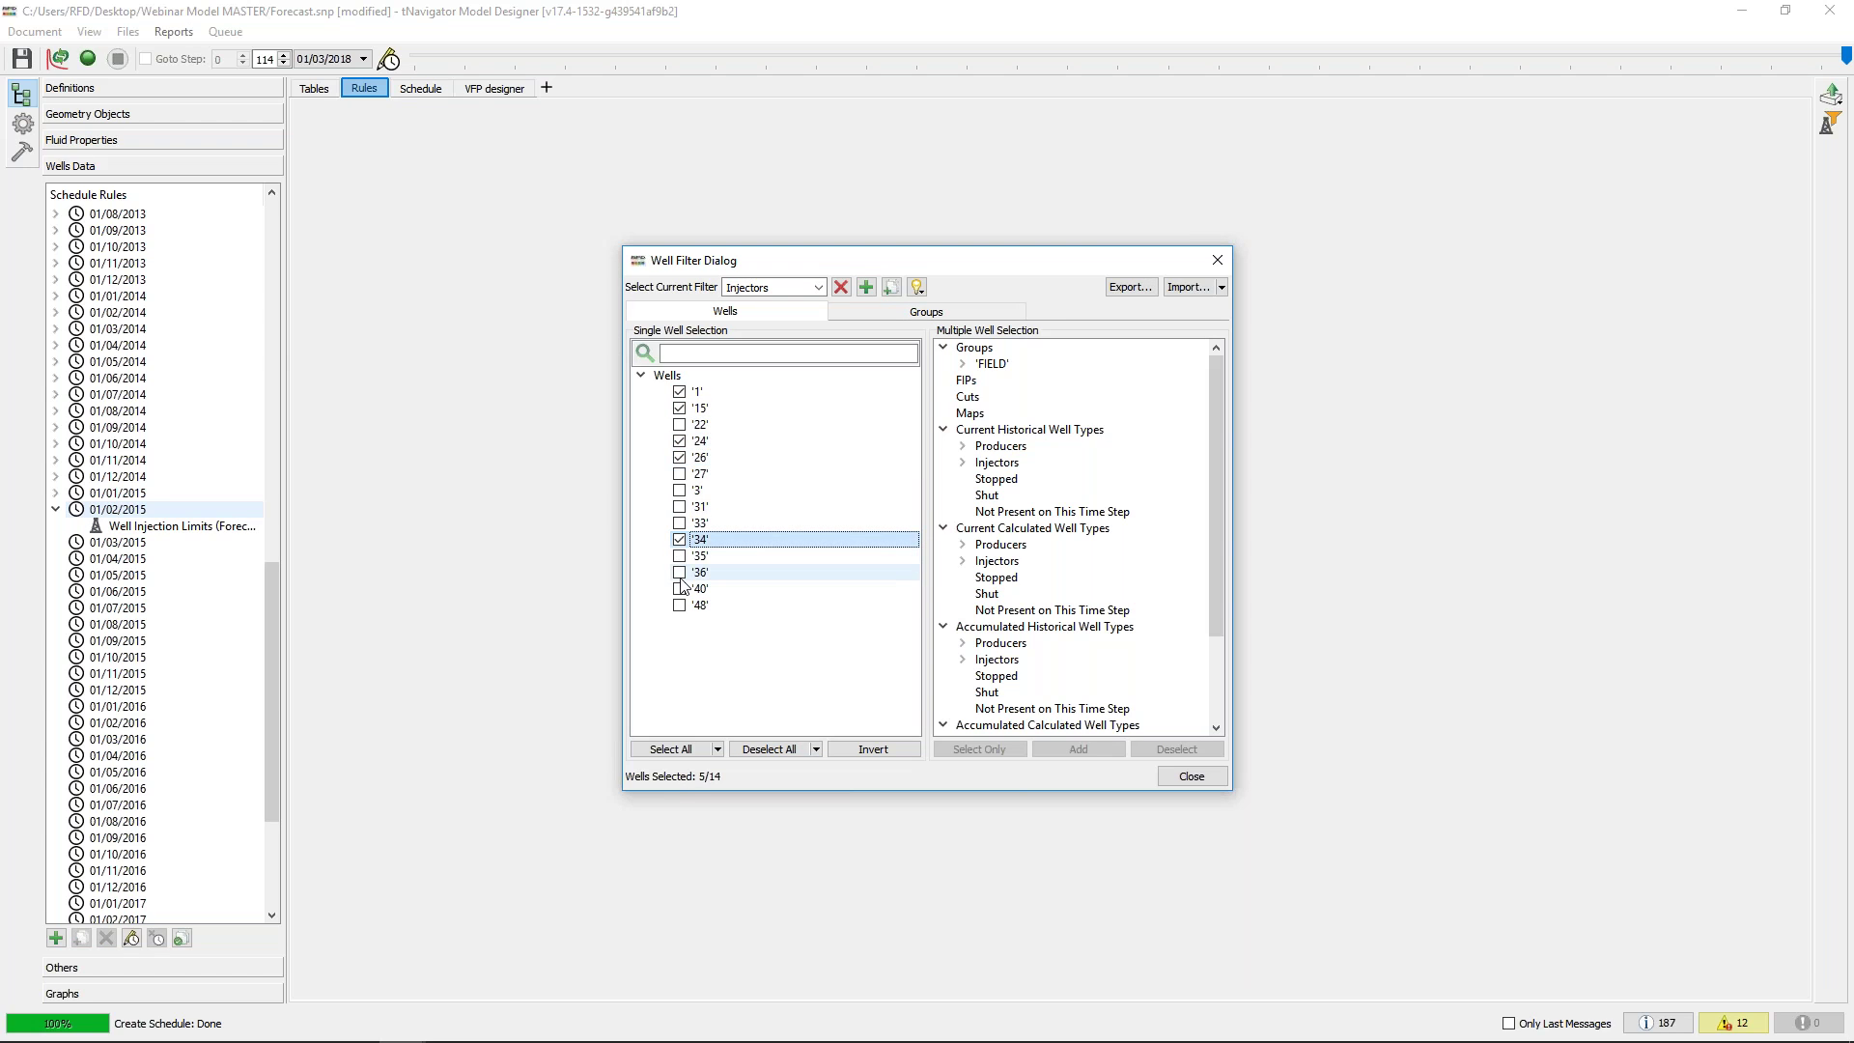
pyautogui.click(679, 573)
pyautogui.click(1211, 778)
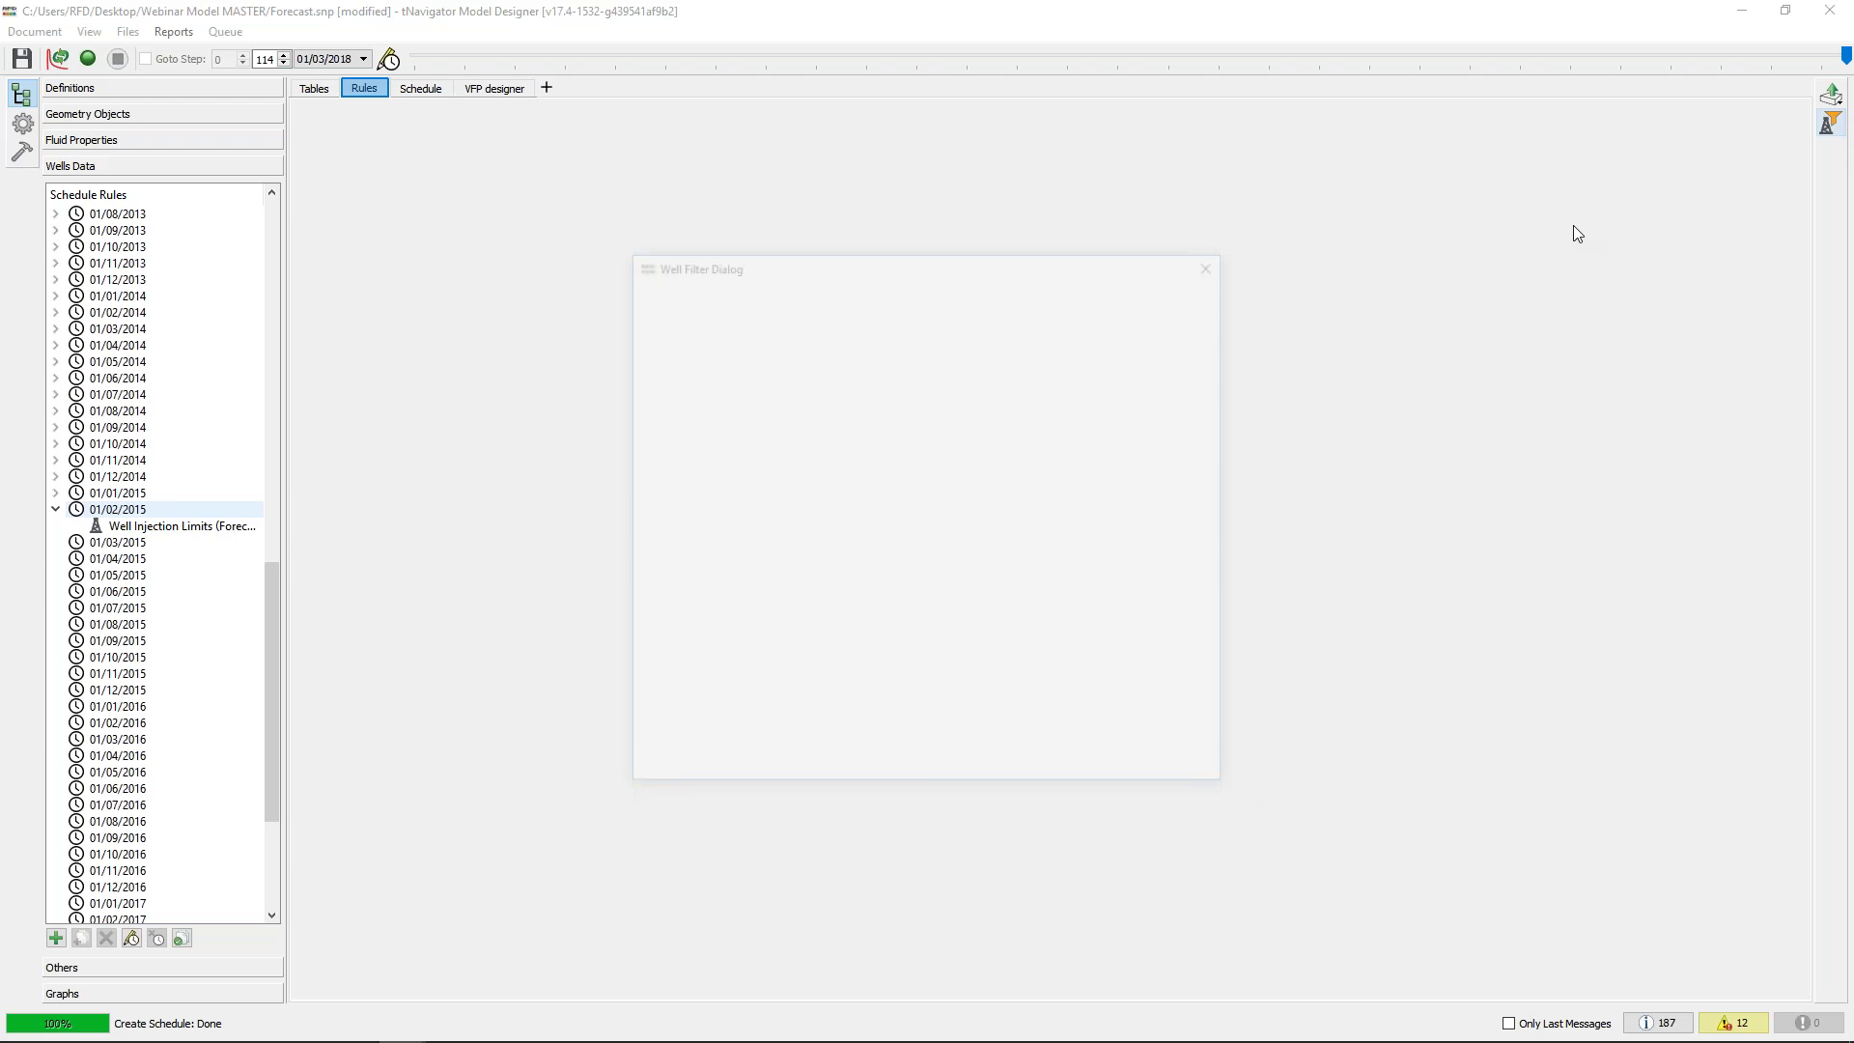
# Make All_Wells the current well filter and close the filter settings
pyautogui.click(818, 287)
pyautogui.click(762, 301)
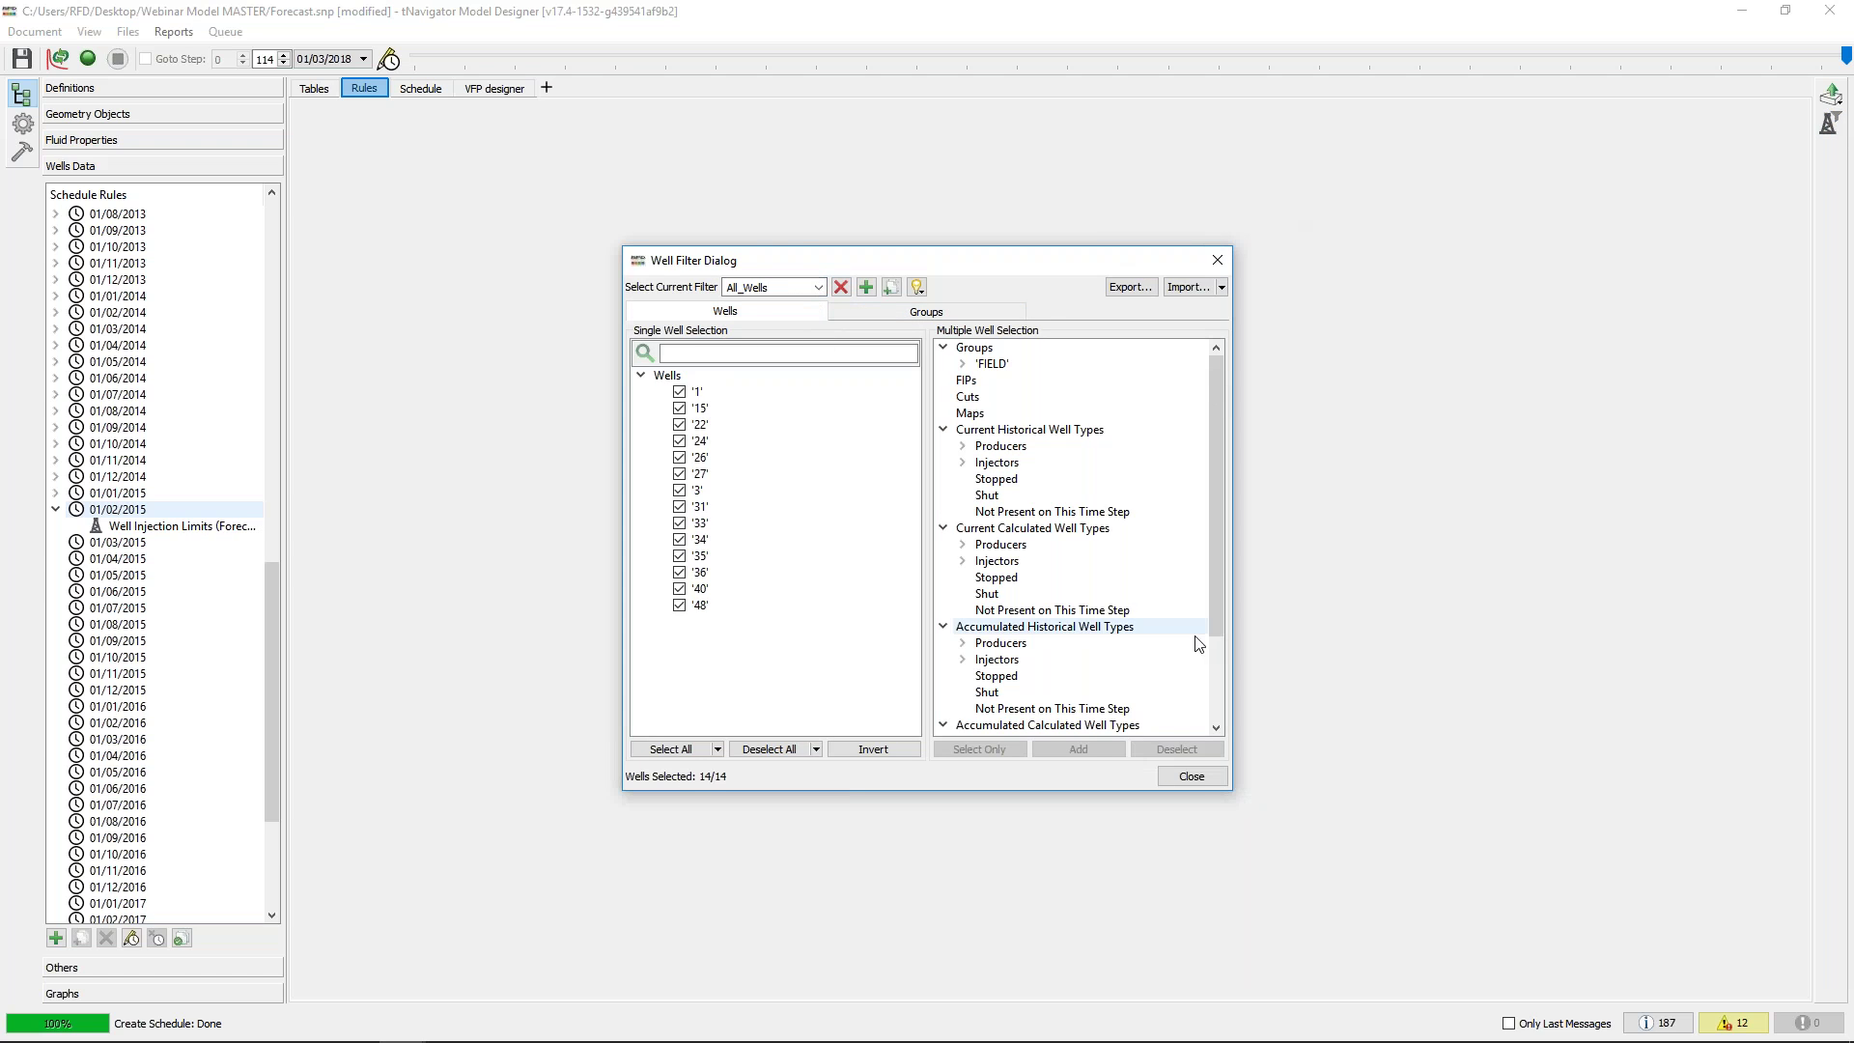
pyautogui.click(1192, 777)
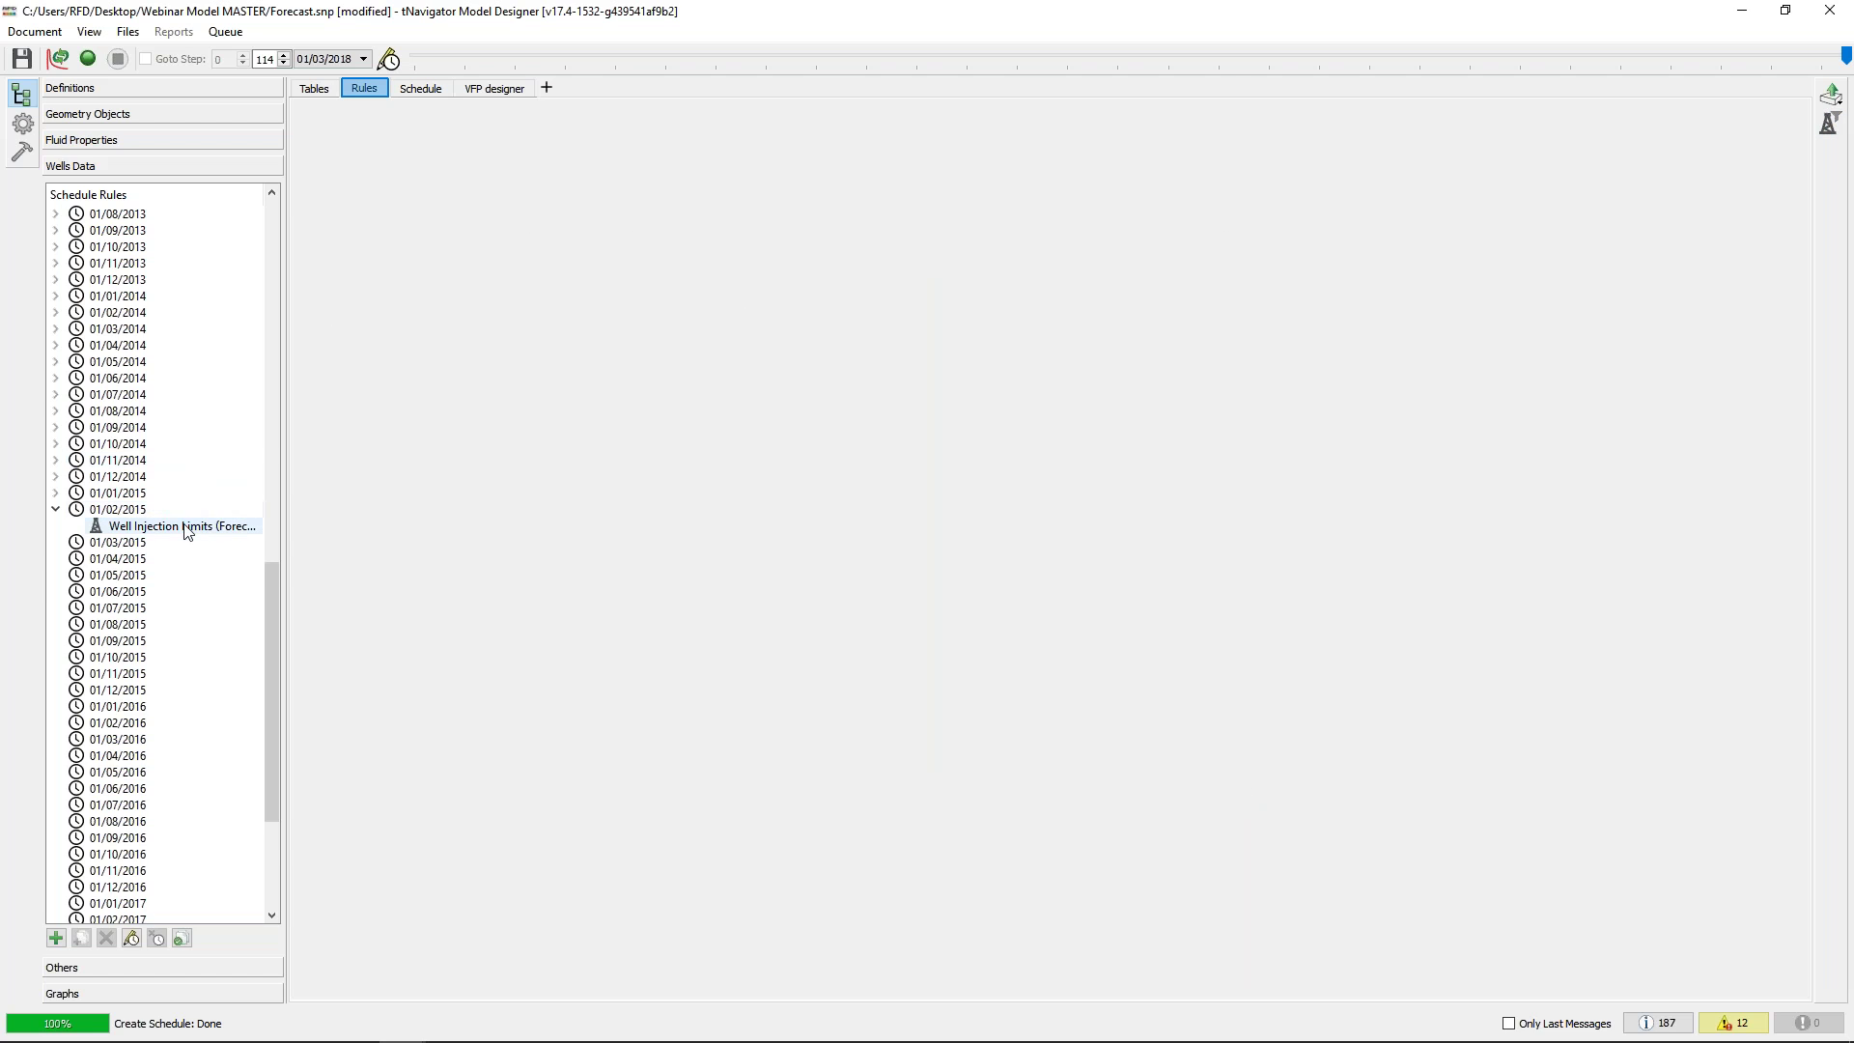
# Apply the 01/02/2015 Well Injection Limits (Forecast) rule to the Injectors filter with well status SHUT
pyautogui.click(187, 528)
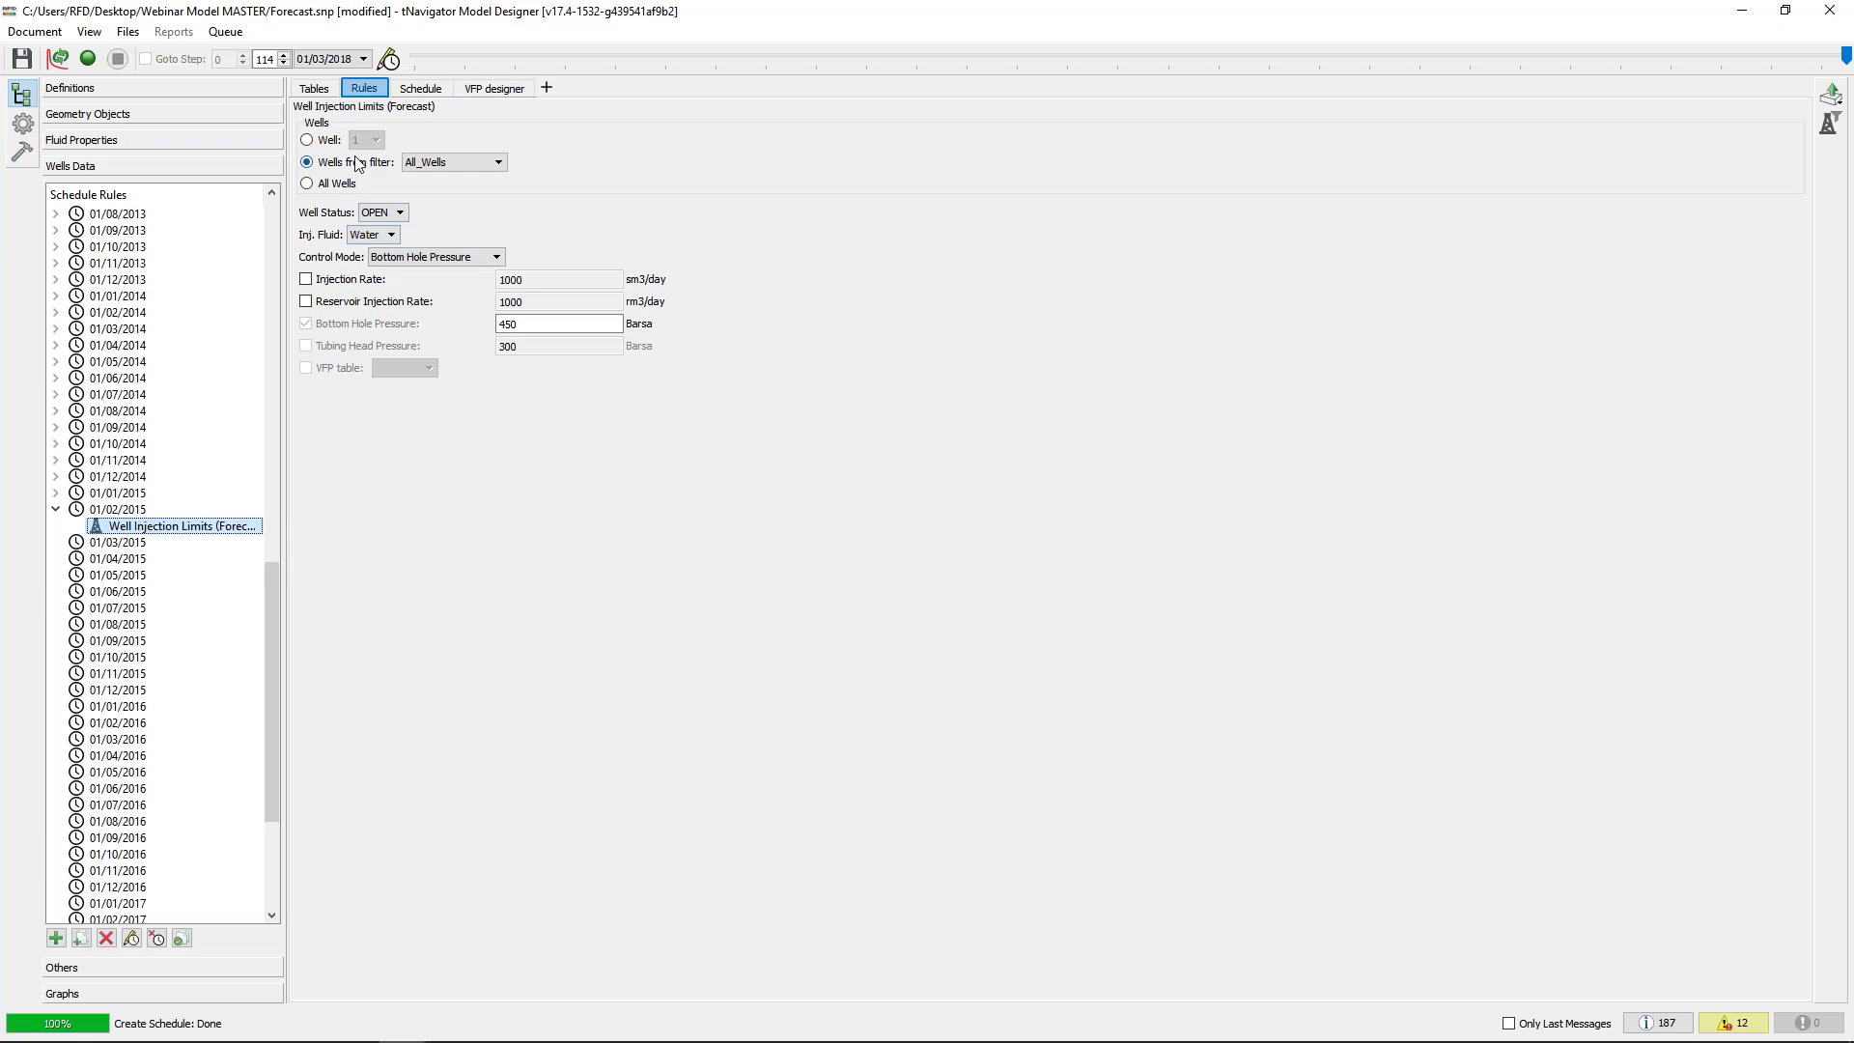
pyautogui.click(453, 170)
pyautogui.click(448, 217)
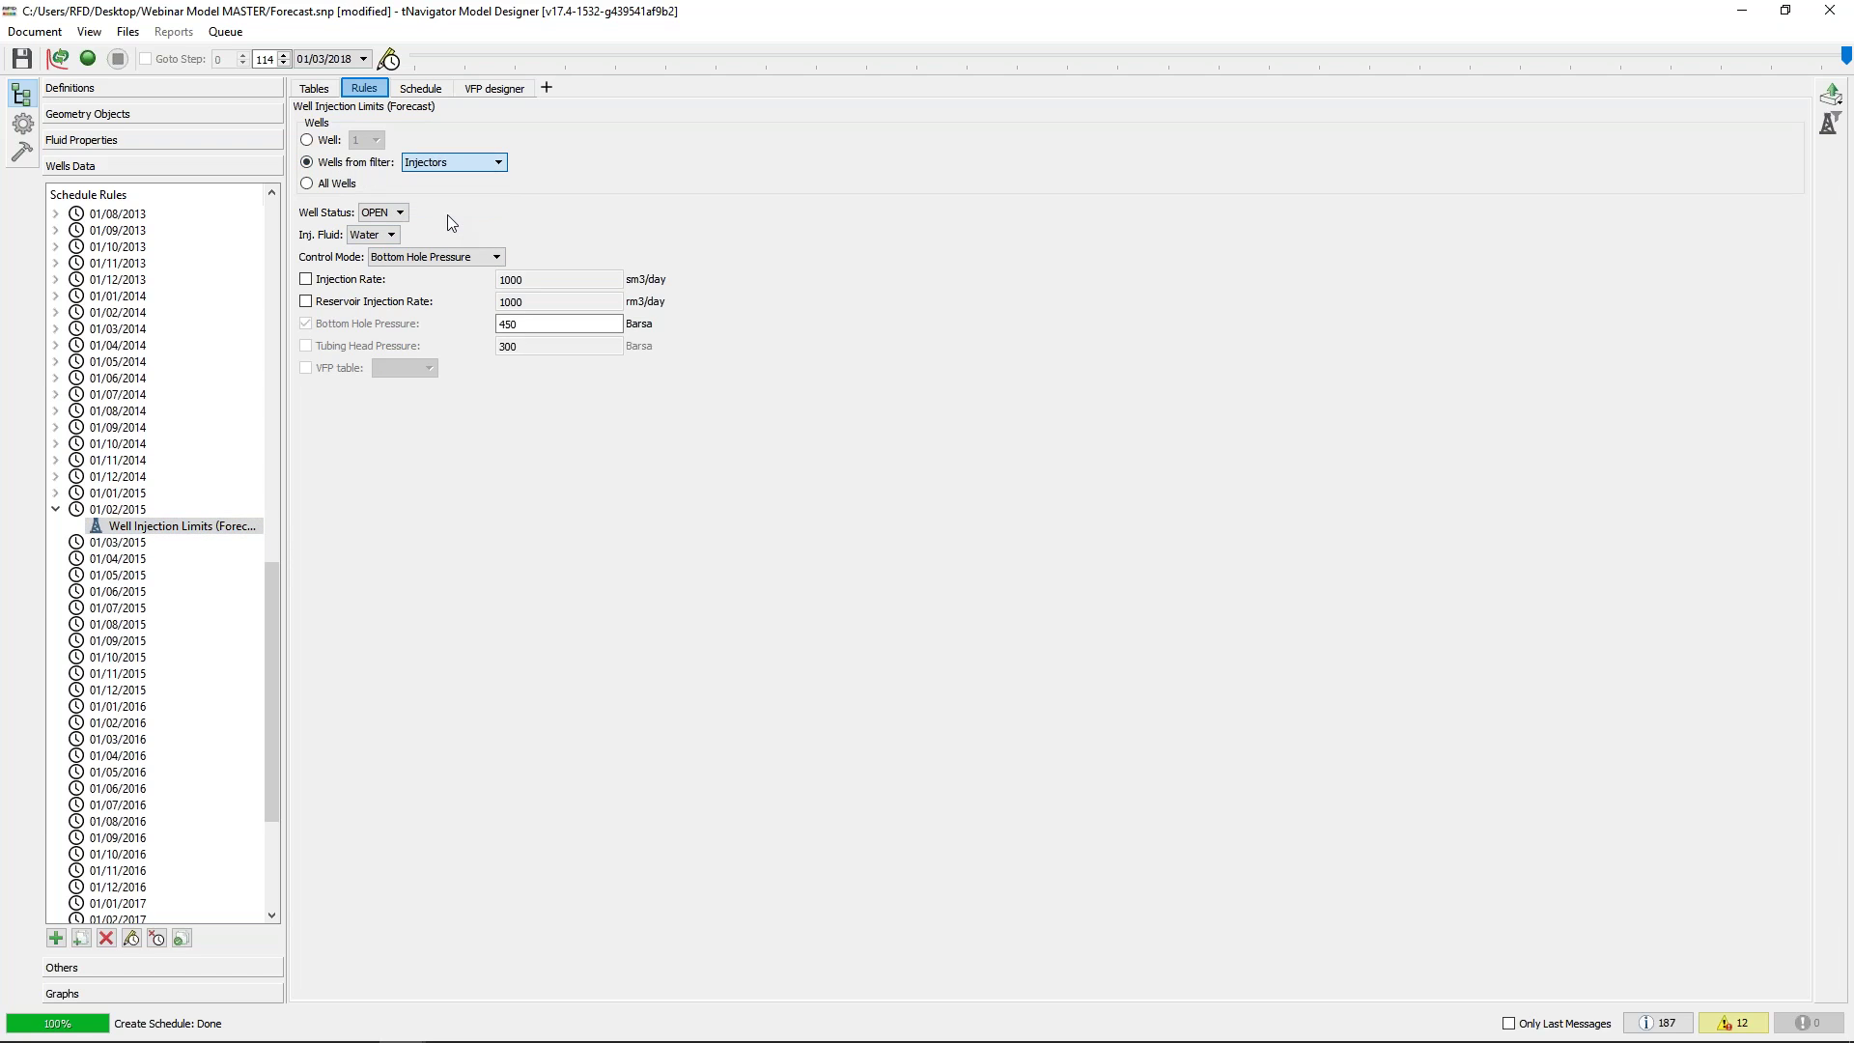
pyautogui.click(394, 212)
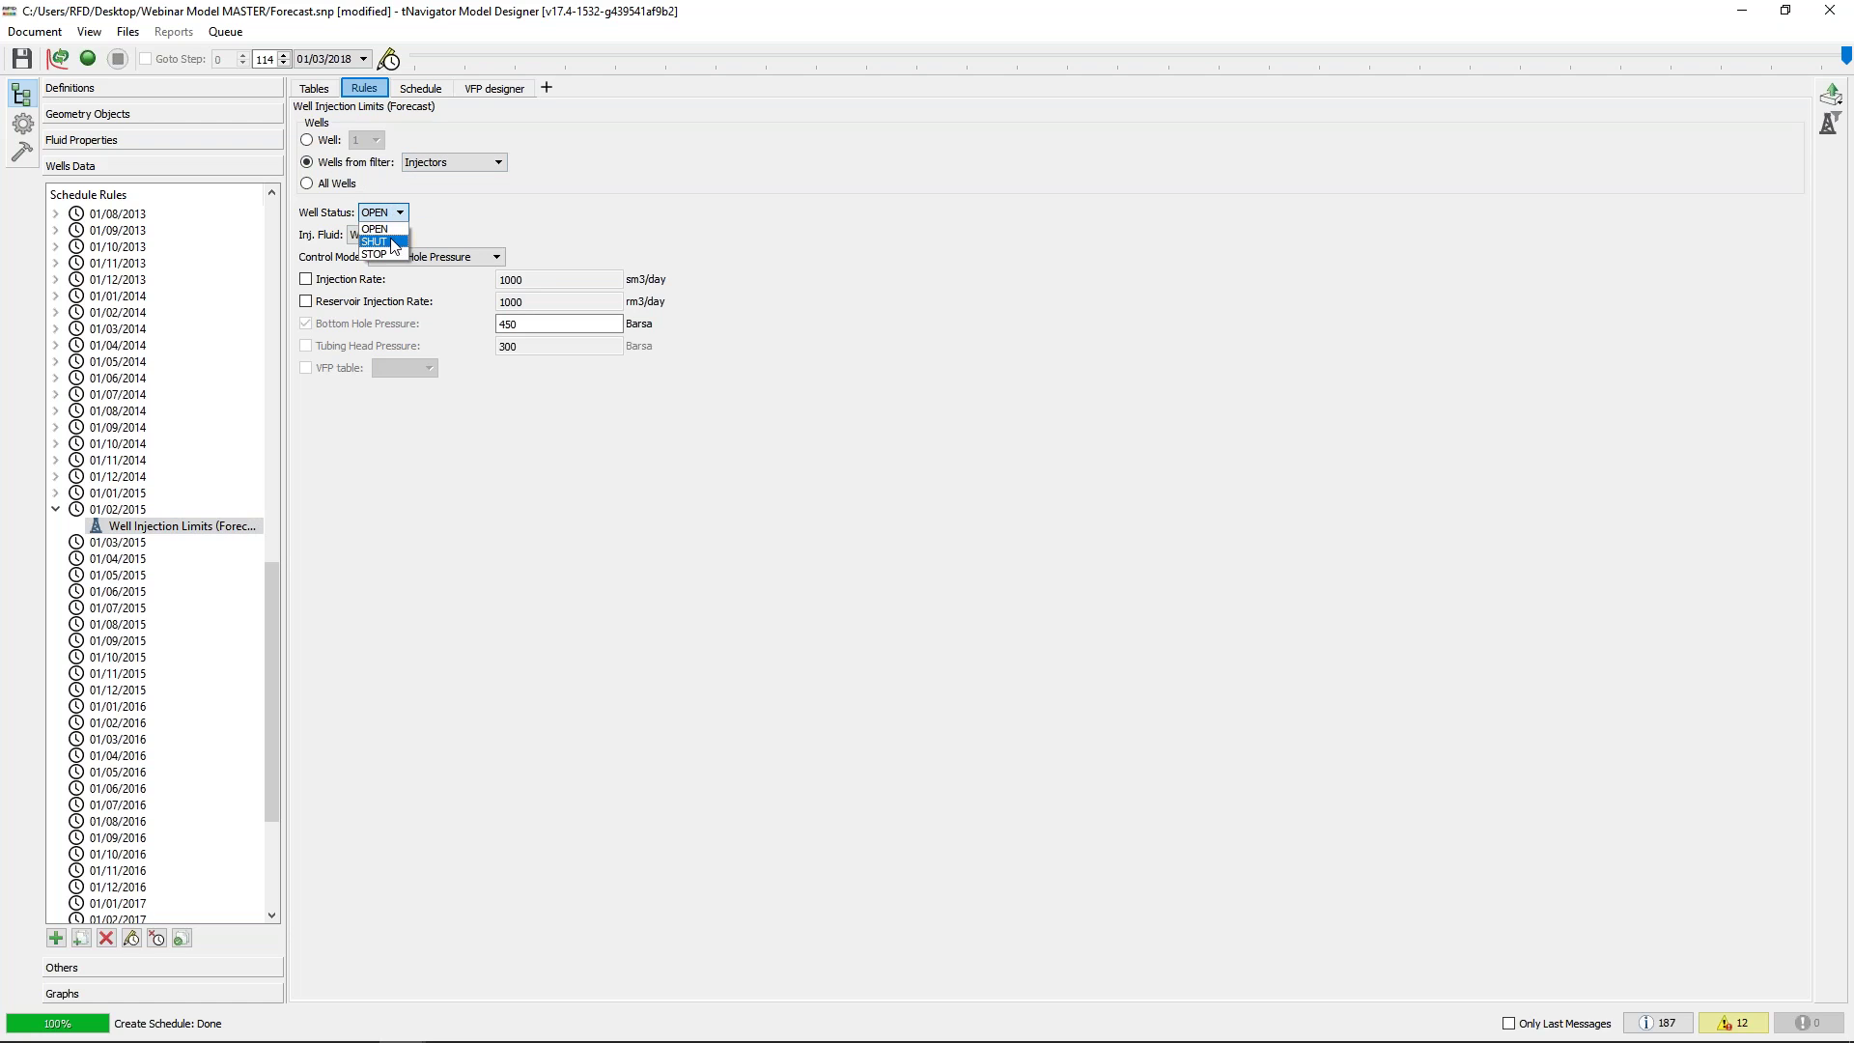
pyautogui.click(394, 242)
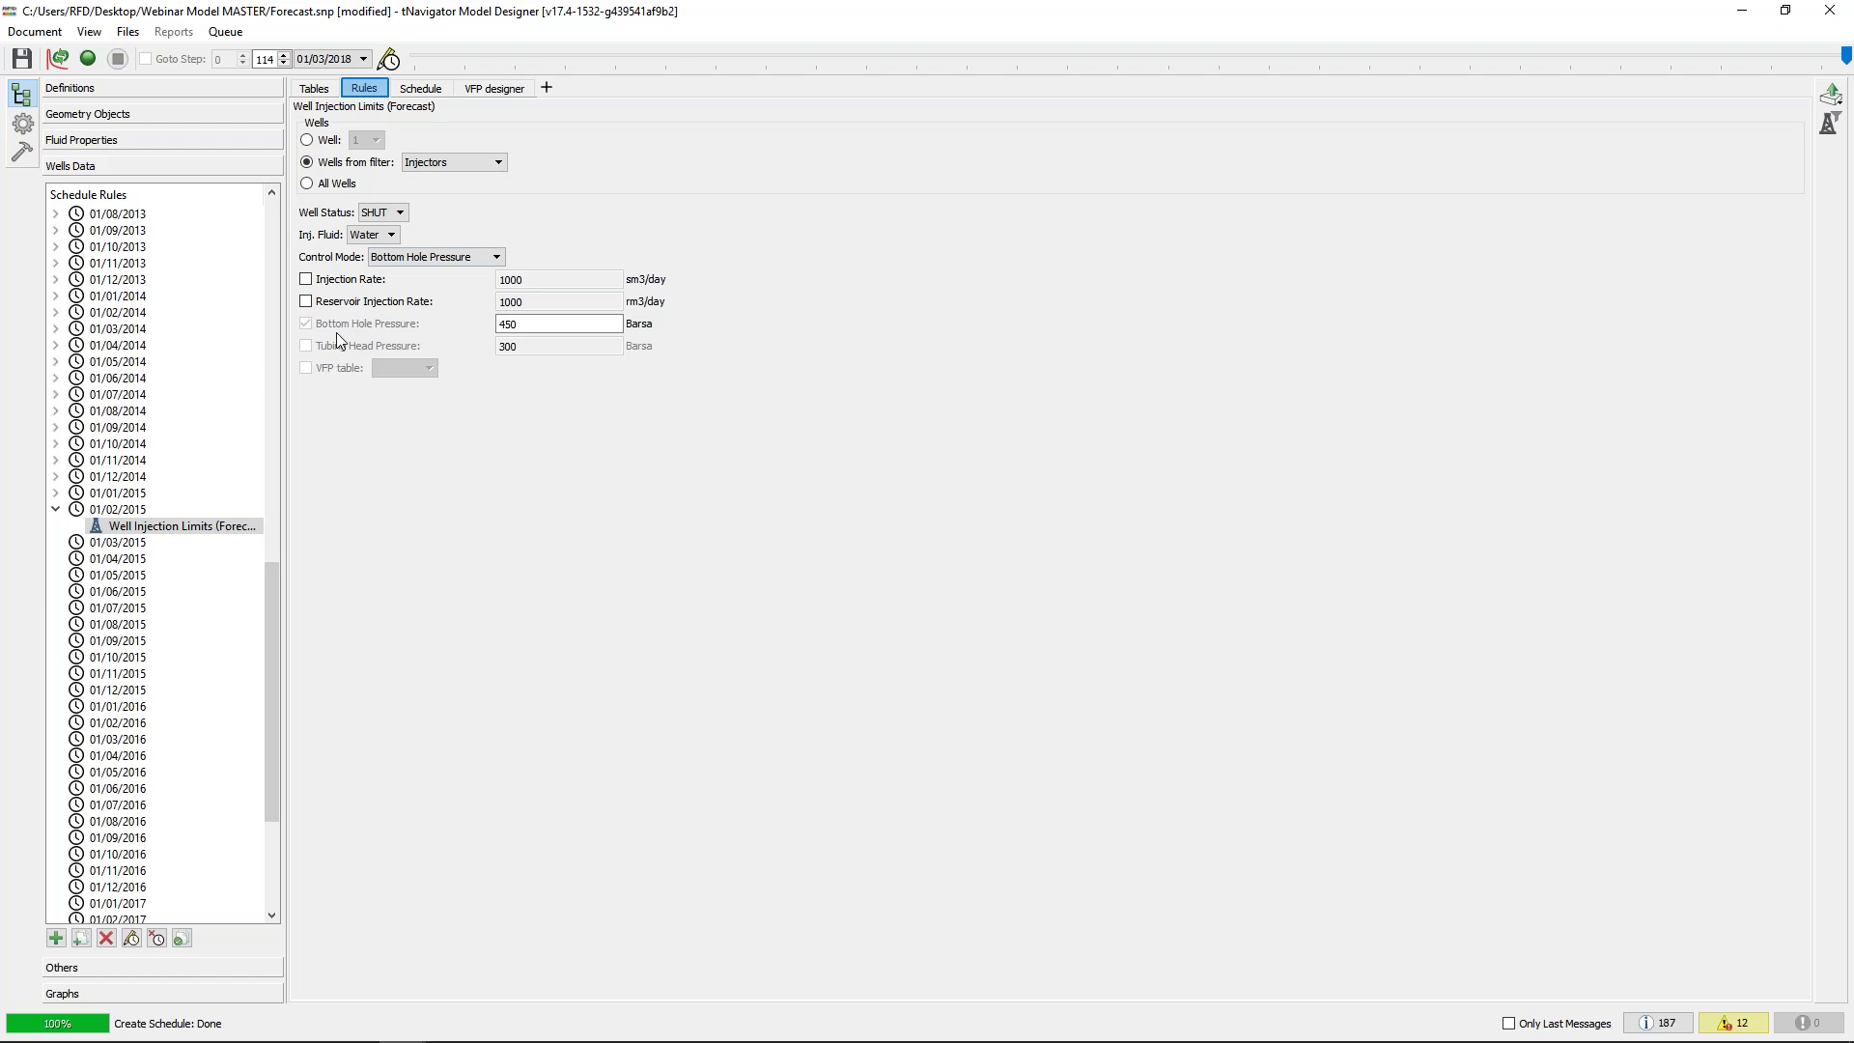
# Load the dynamic model of the Forecast1 case and run its calculation
pyautogui.click(102, 89)
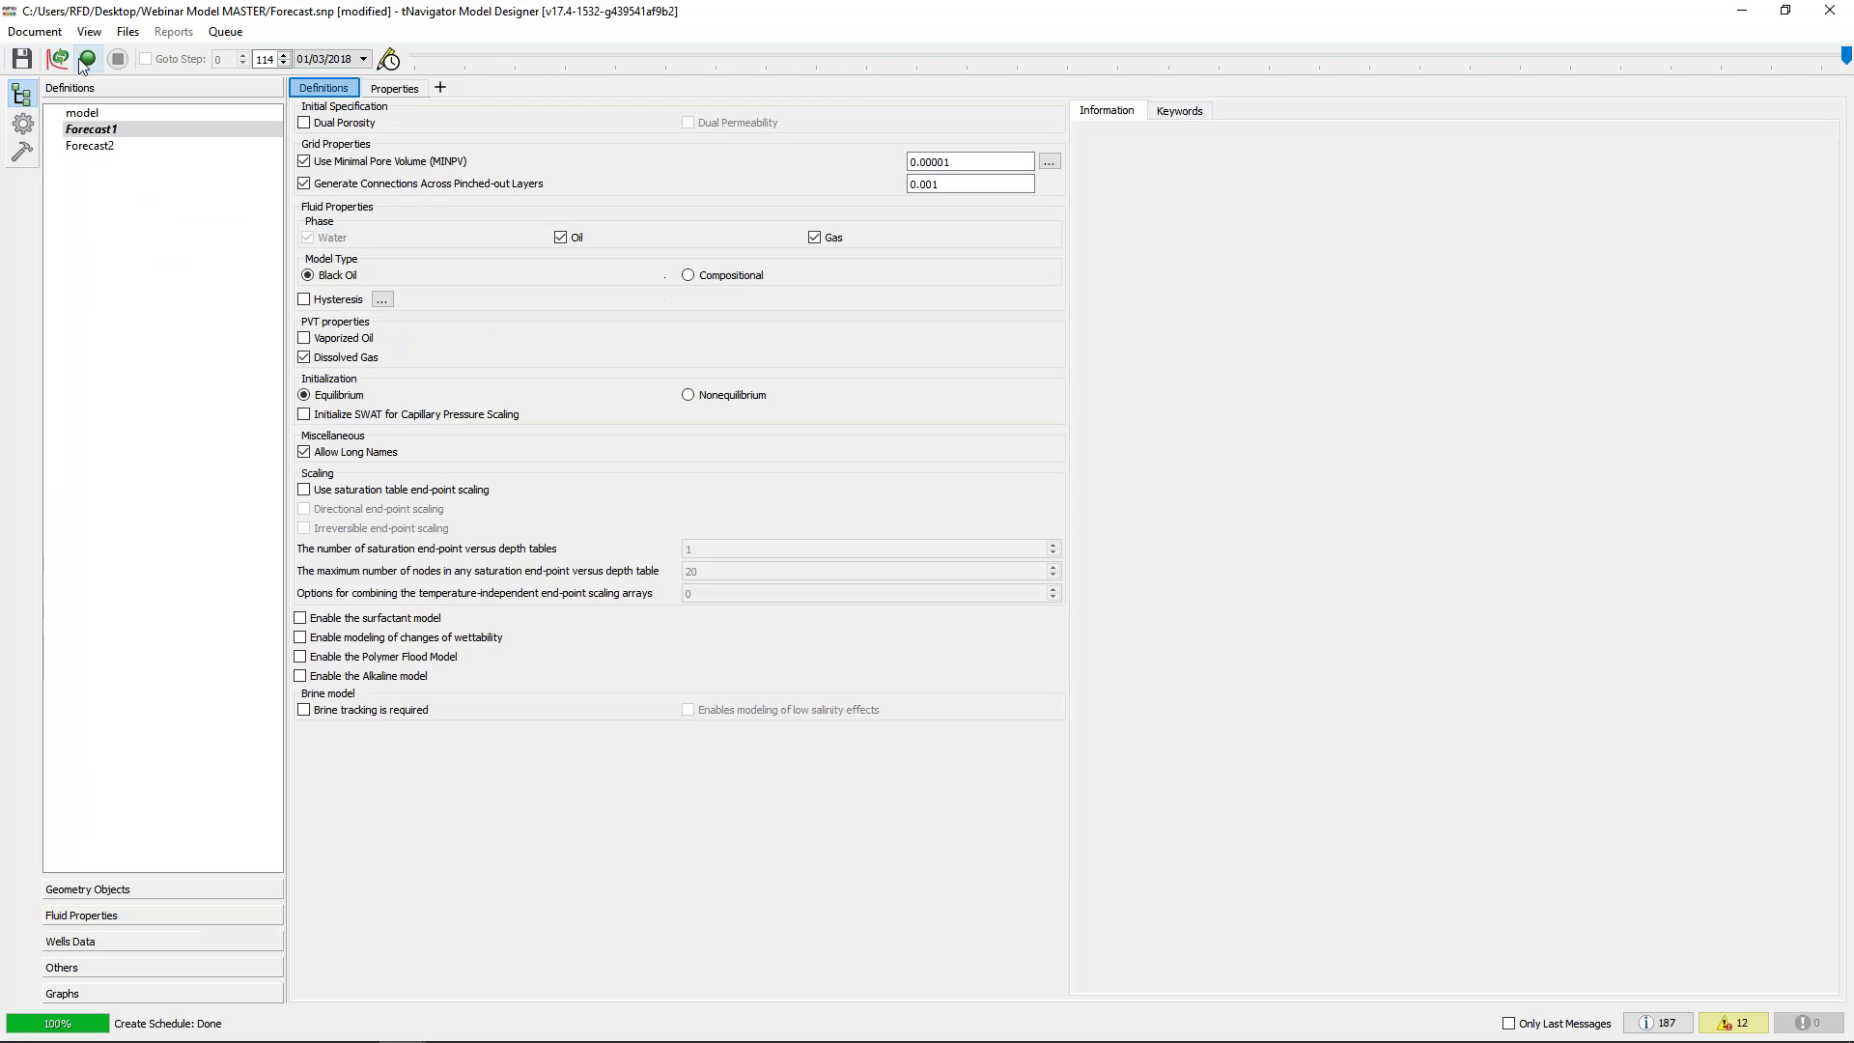
pyautogui.click(83, 60)
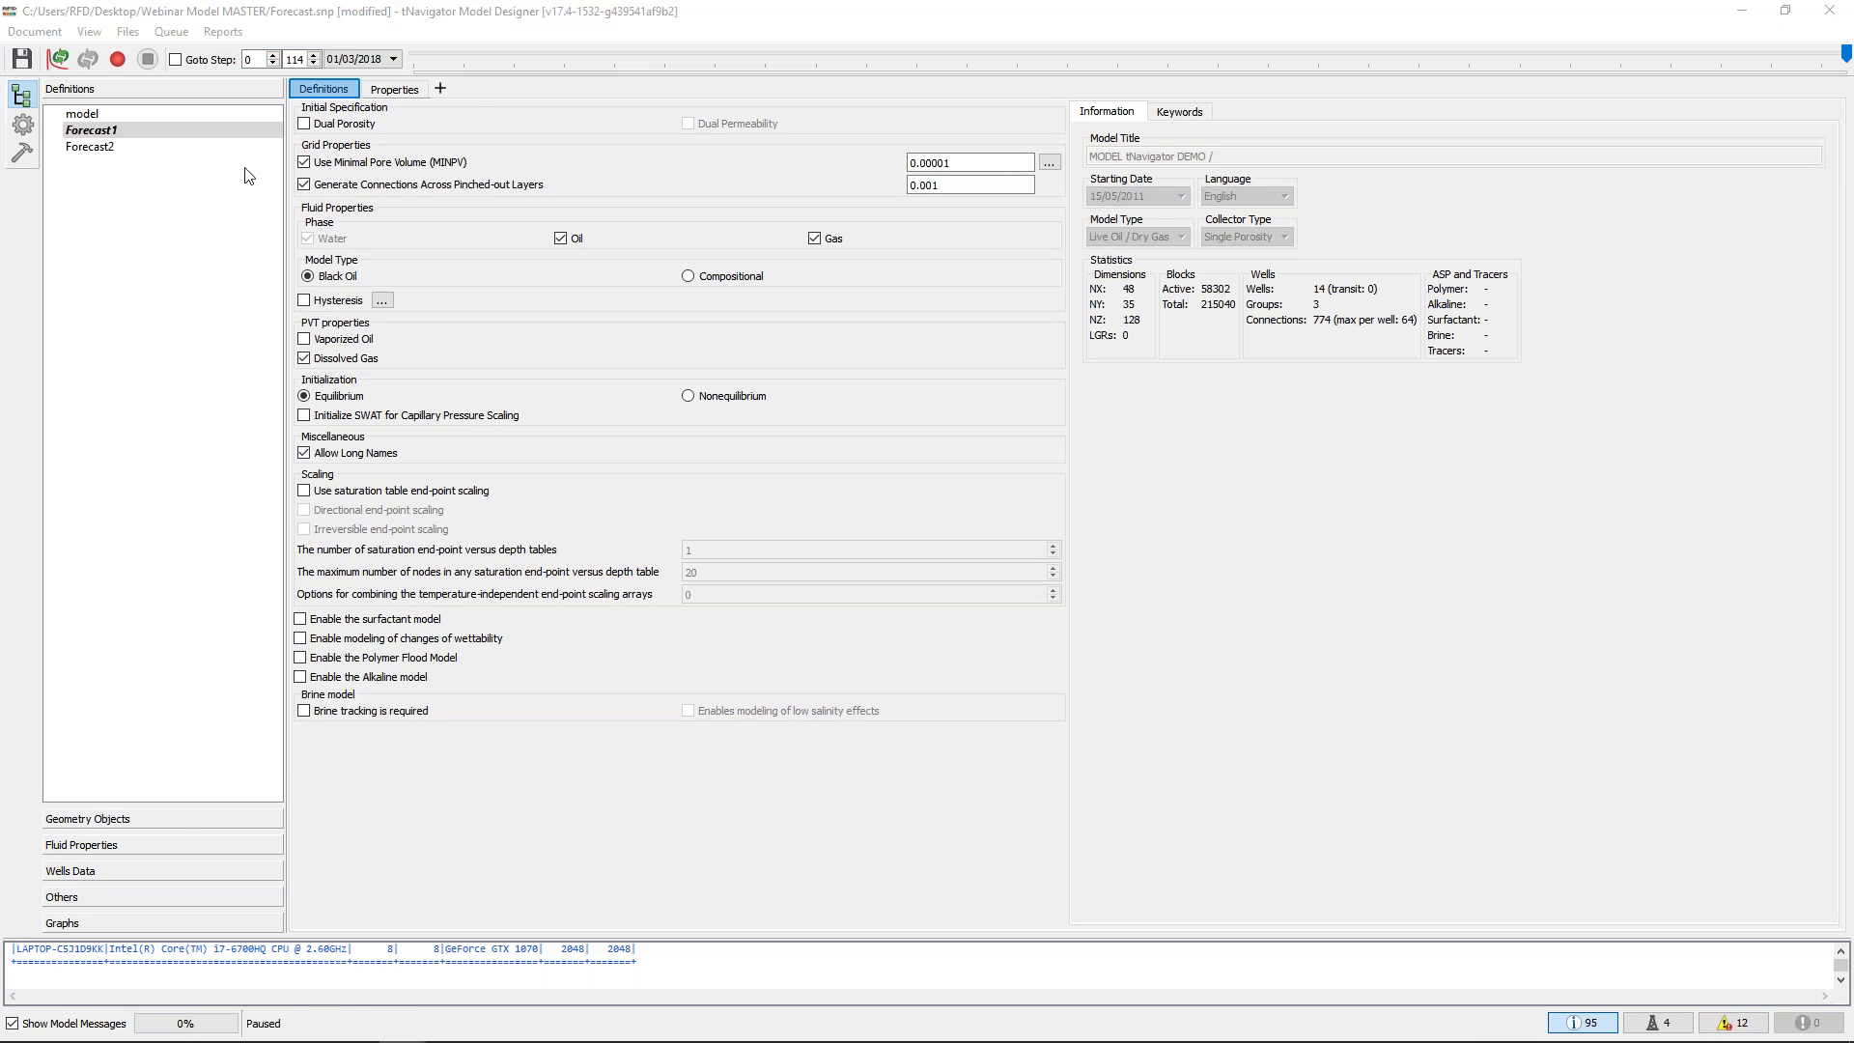
pyautogui.click(120, 62)
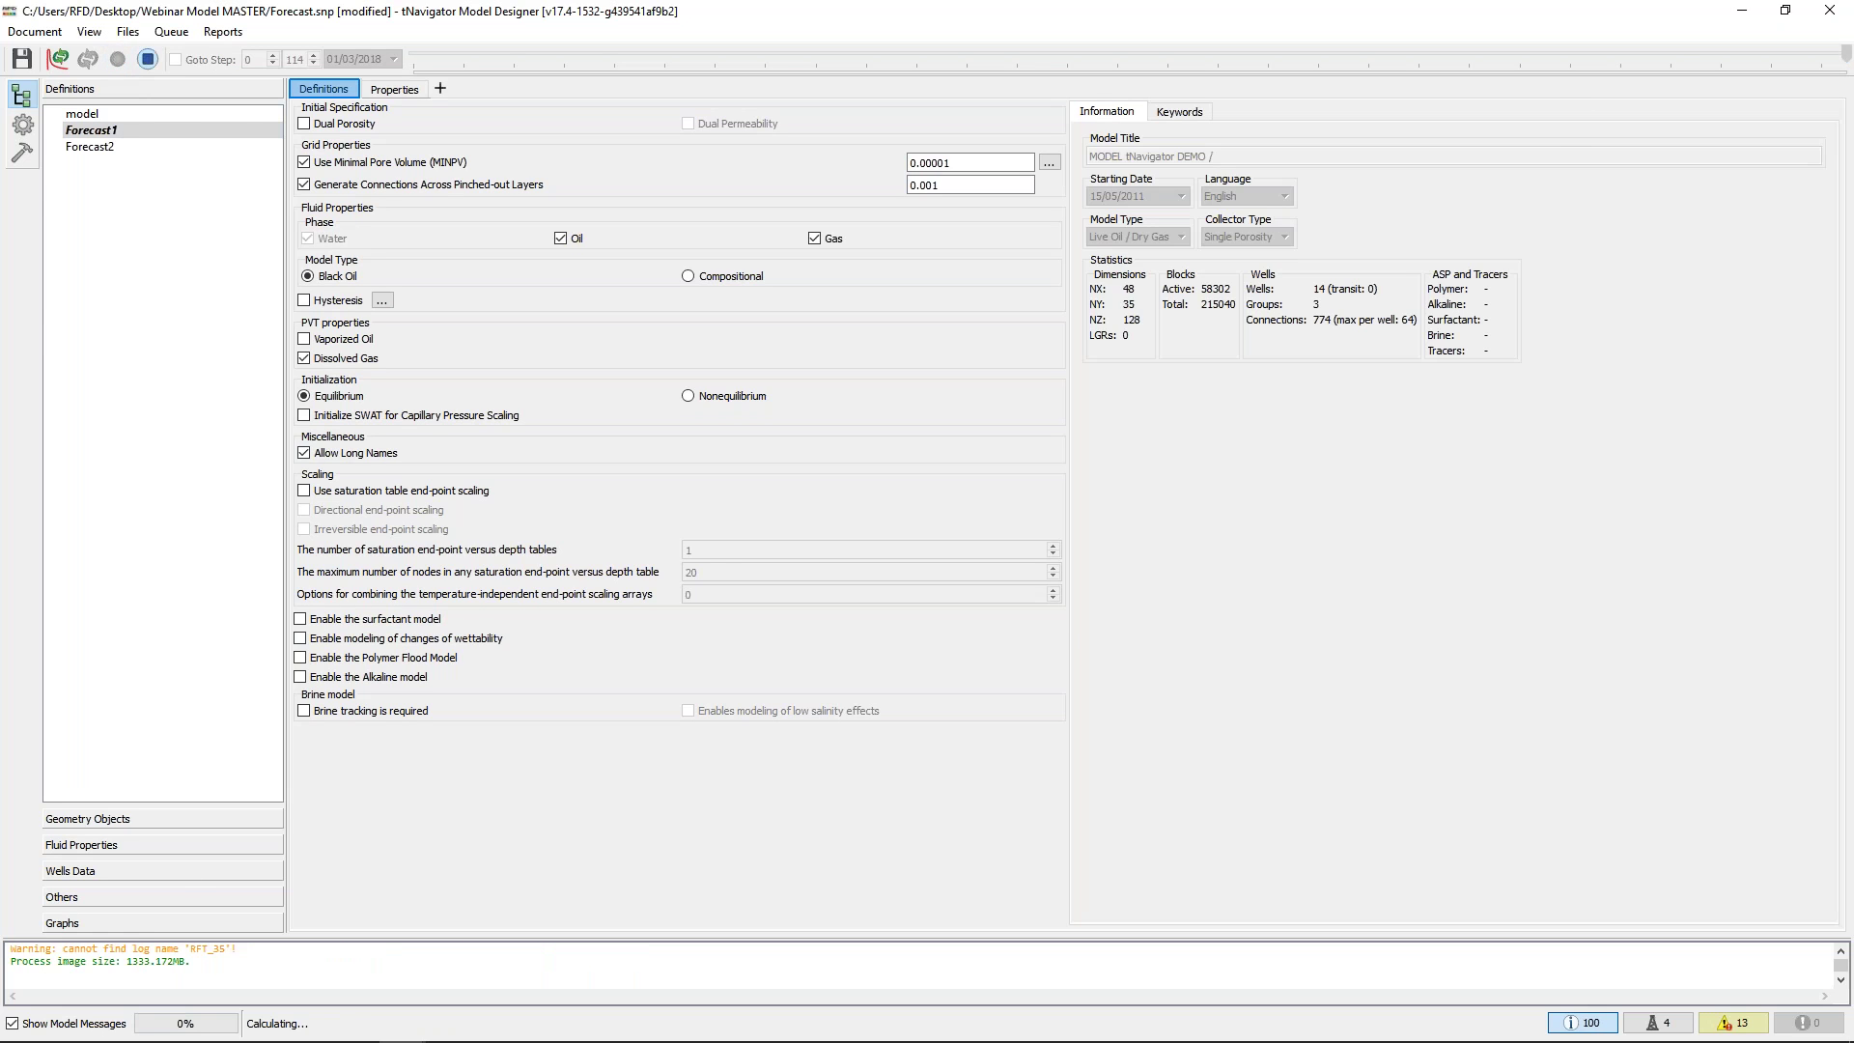
# Display the Forecast1 field result graphs without the data table and overlay the base model results
pyautogui.click(125, 925)
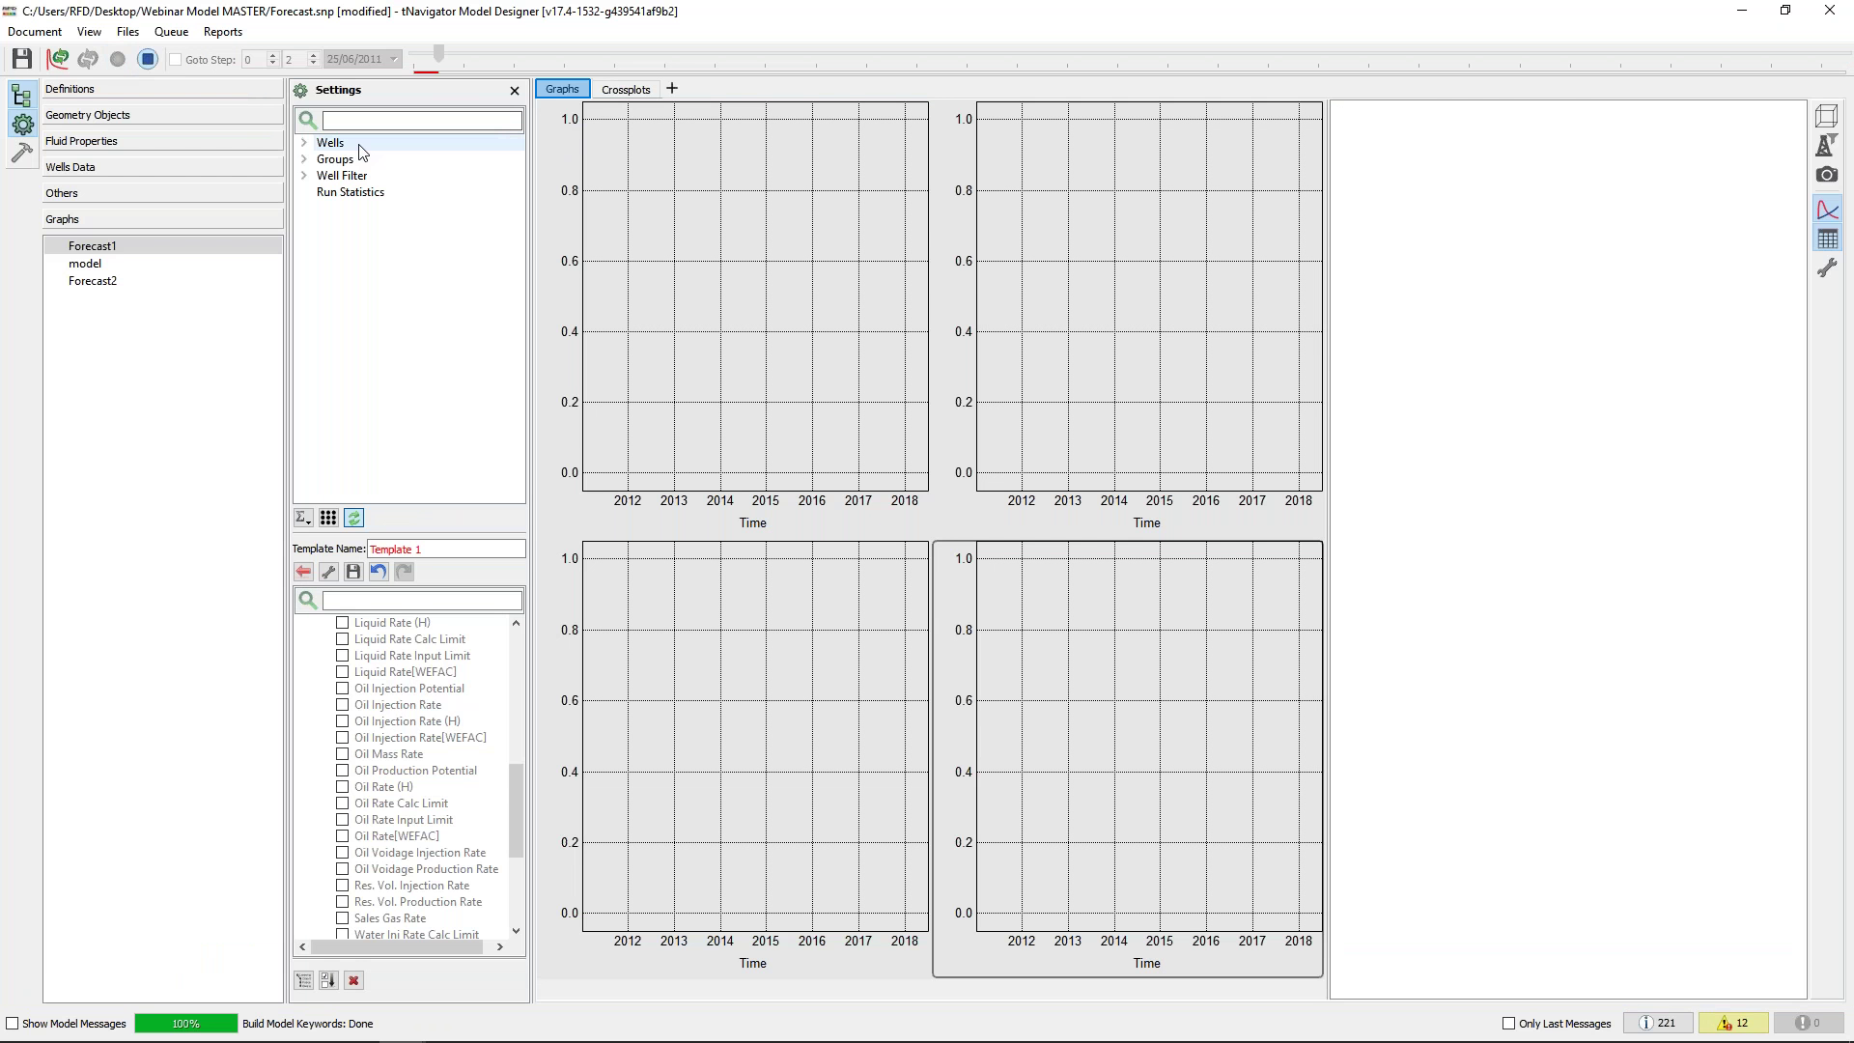
pyautogui.click(360, 146)
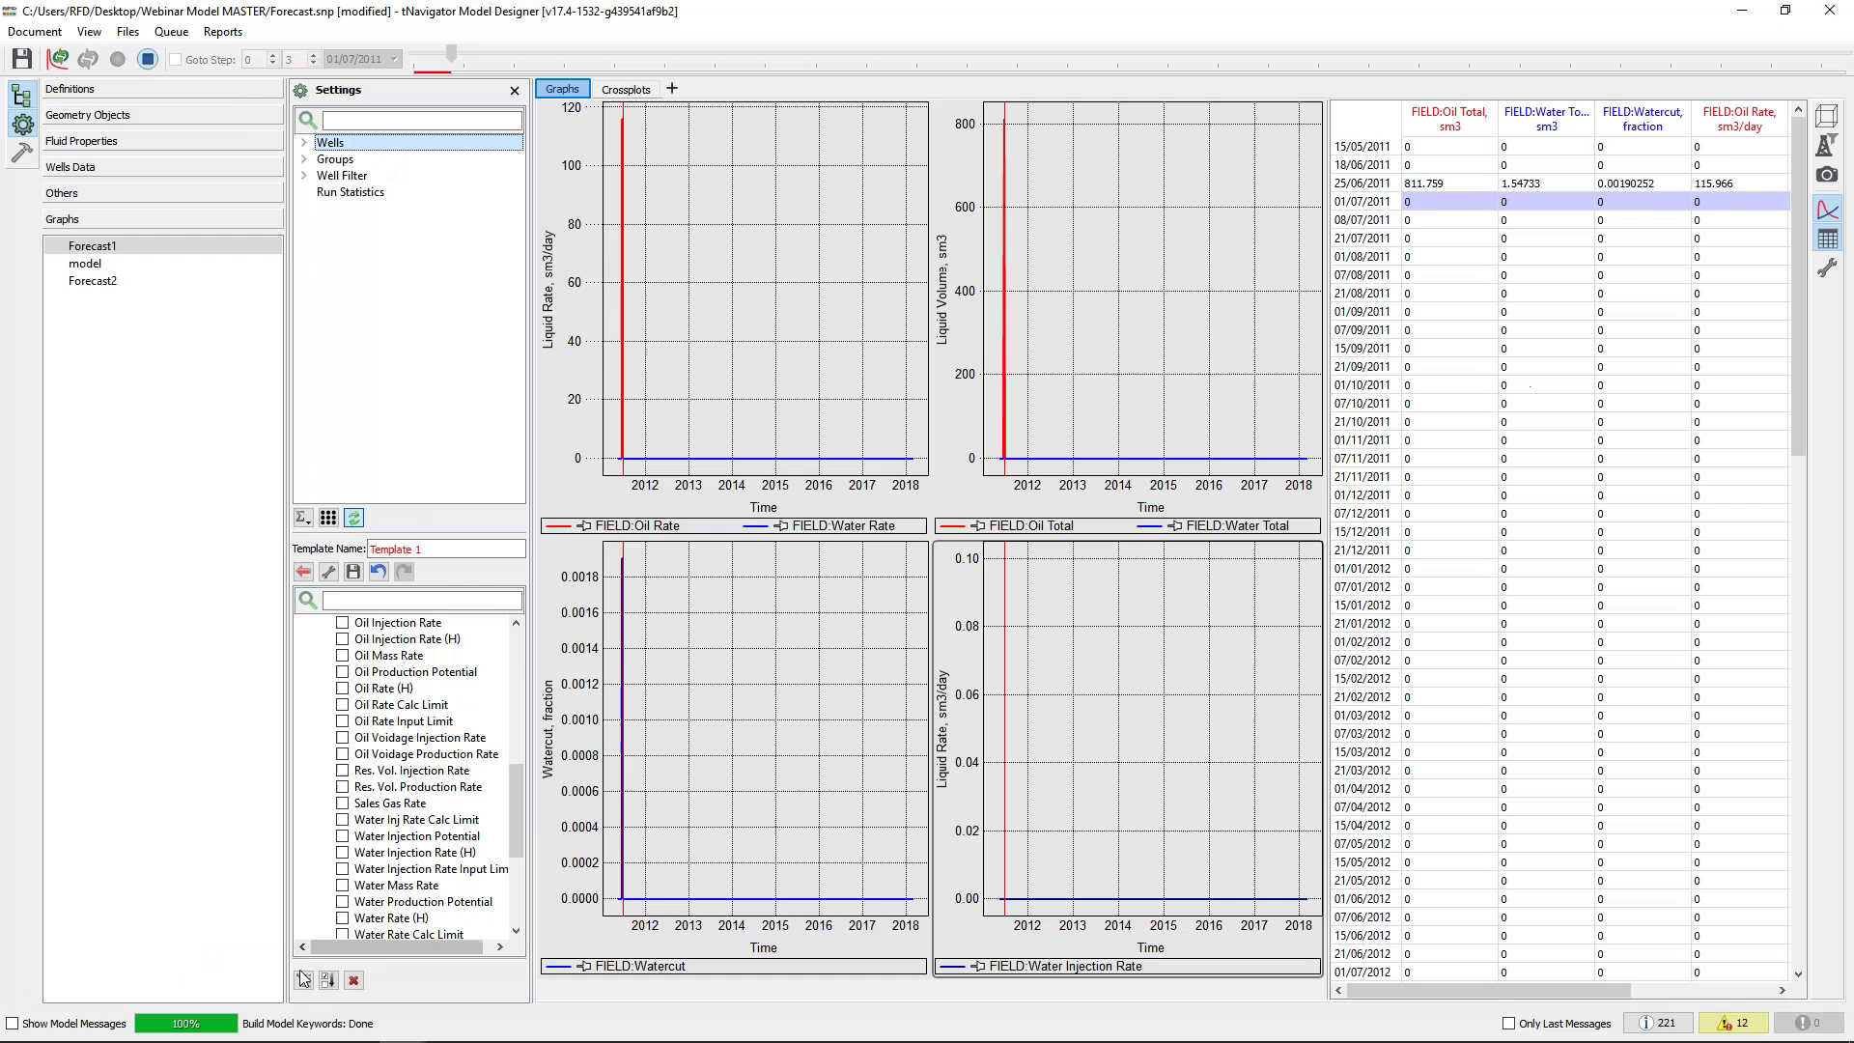
pyautogui.click(1827, 239)
pyautogui.click(1826, 239)
pyautogui.click(1826, 239)
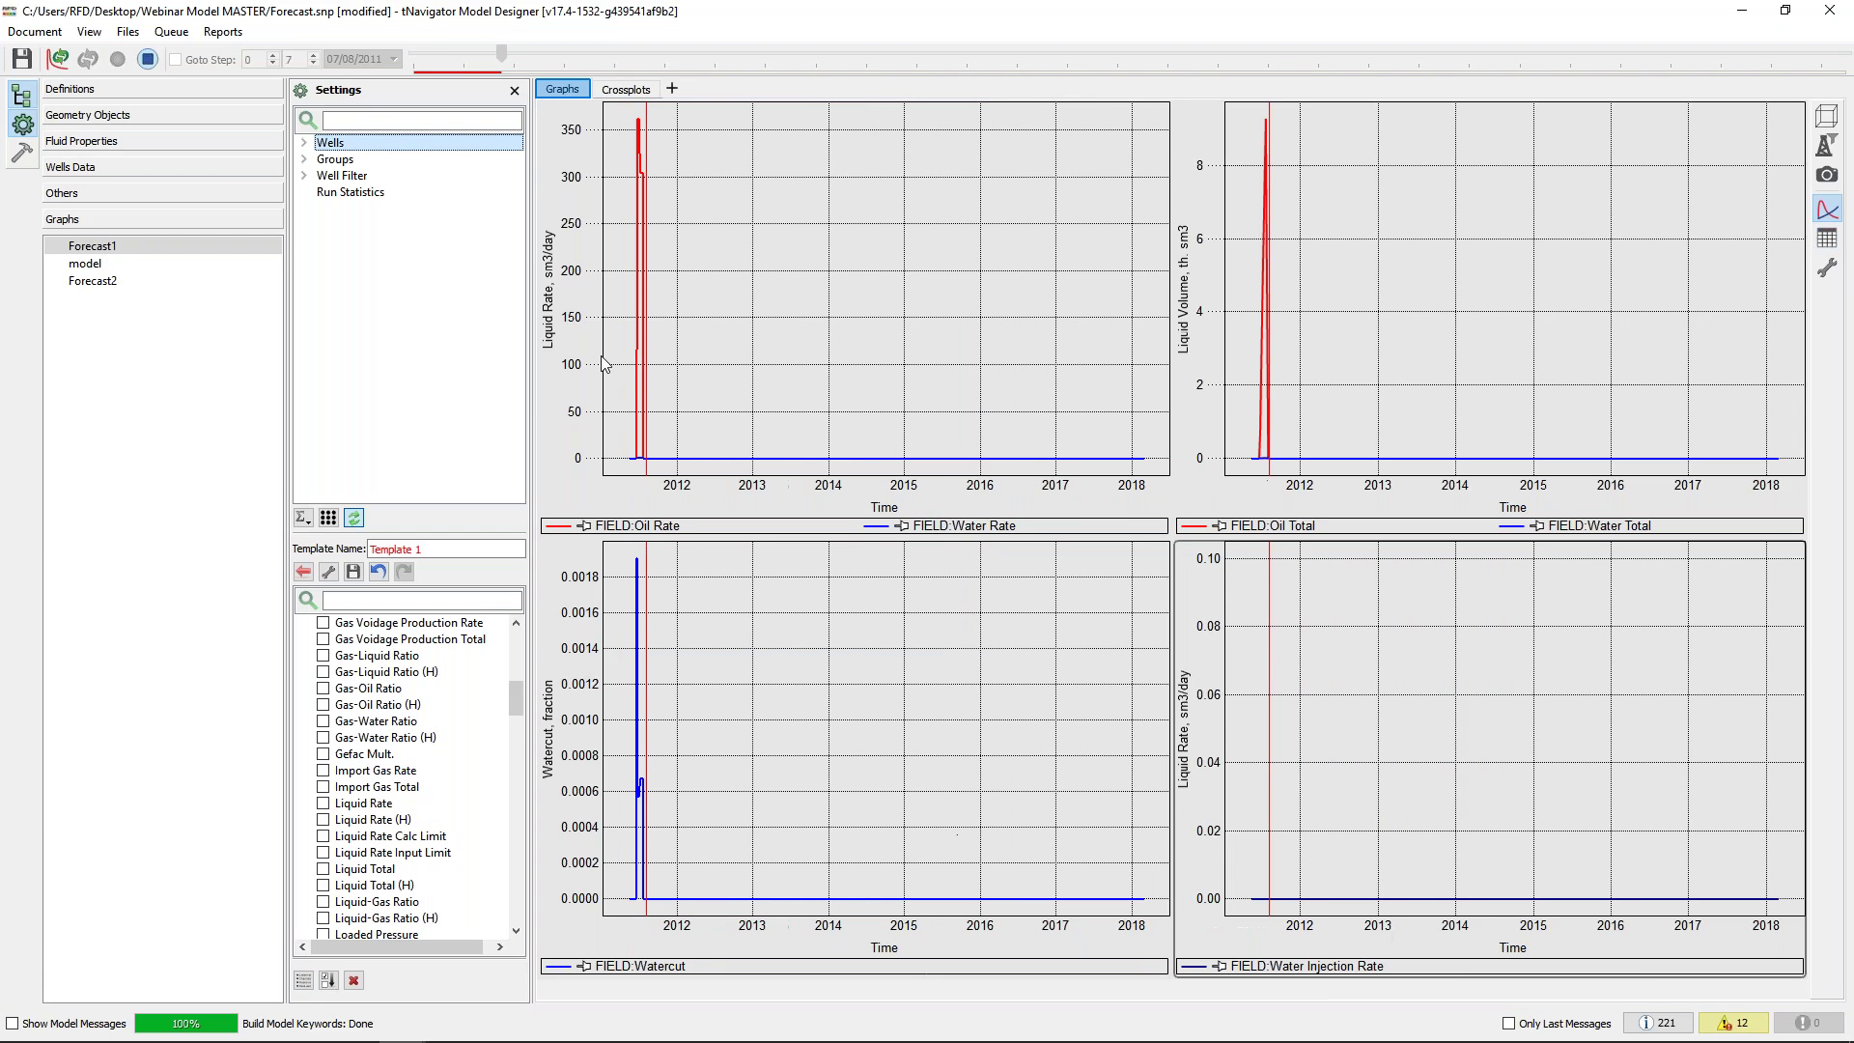
pyautogui.keyDown('ctrl'); pyautogui.click(149, 263); pyautogui.keyUp('ctrl')
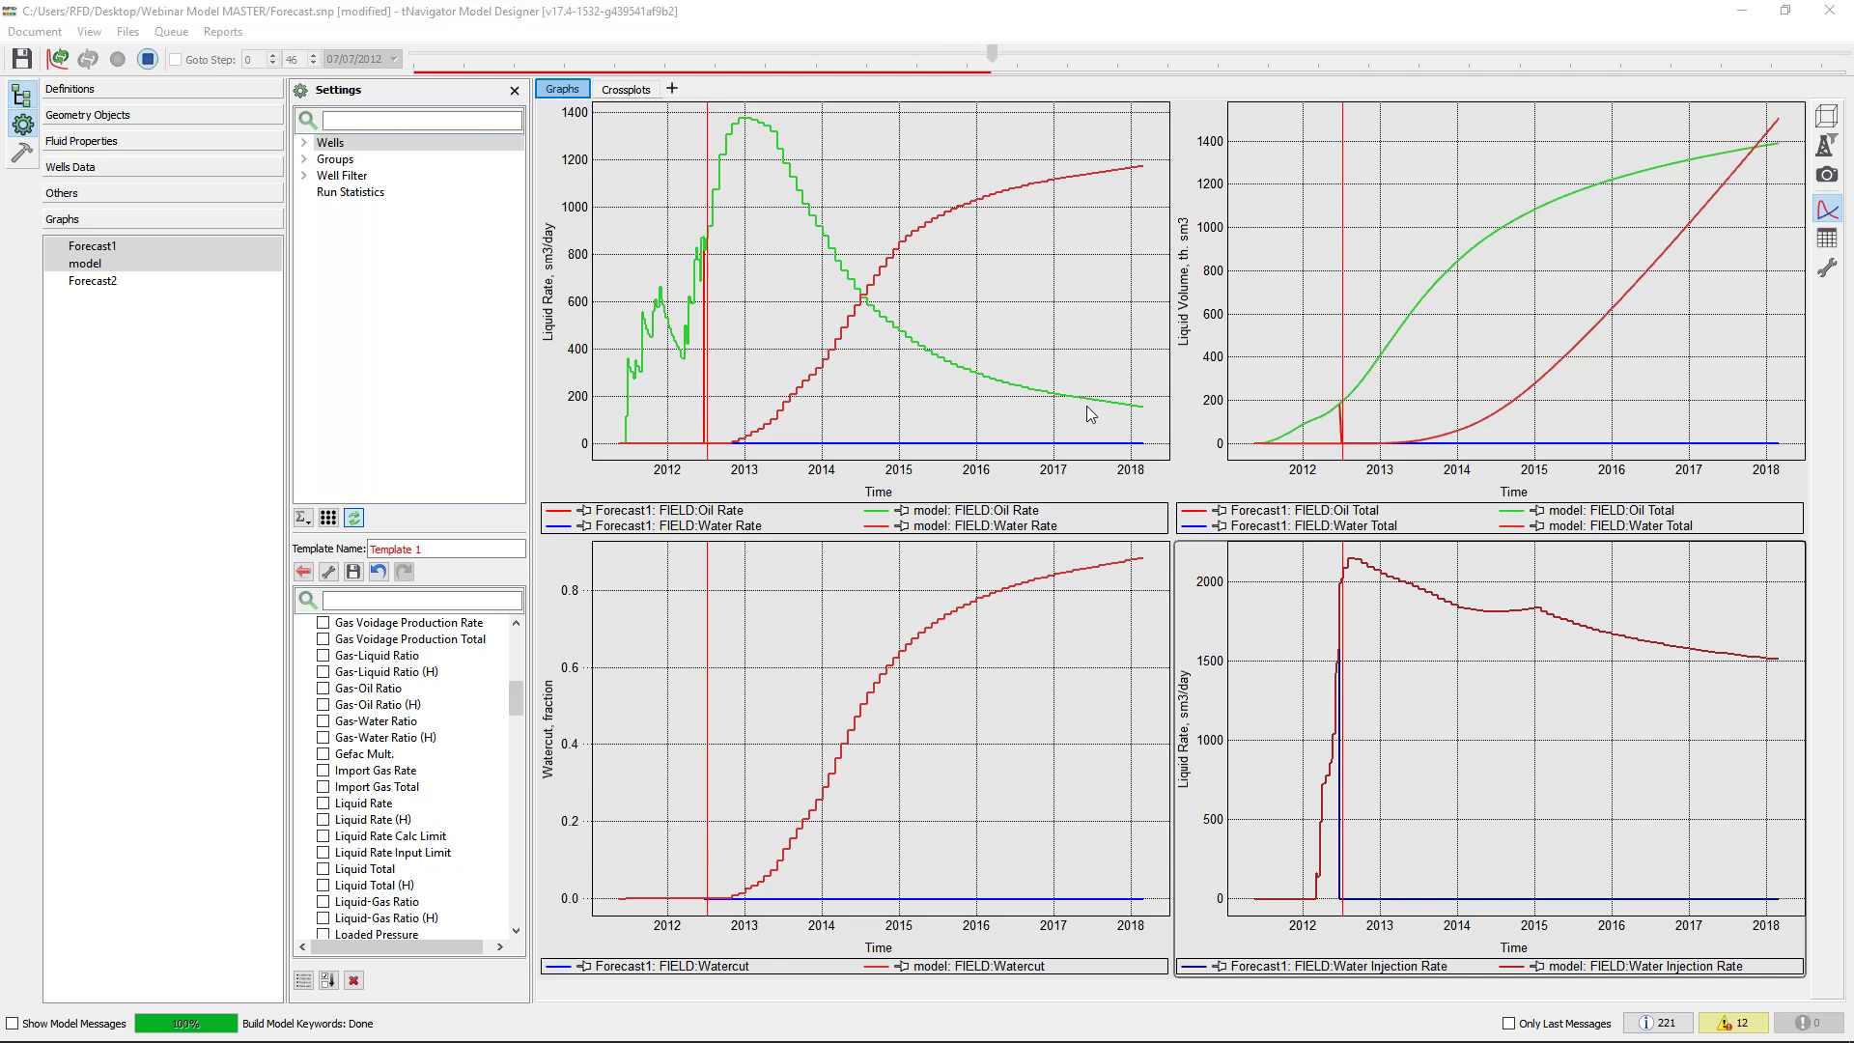
# Examine the rule types available for the 01/03/2015 time step and the settings of the existing injection limits rule
pyautogui.click(157, 171)
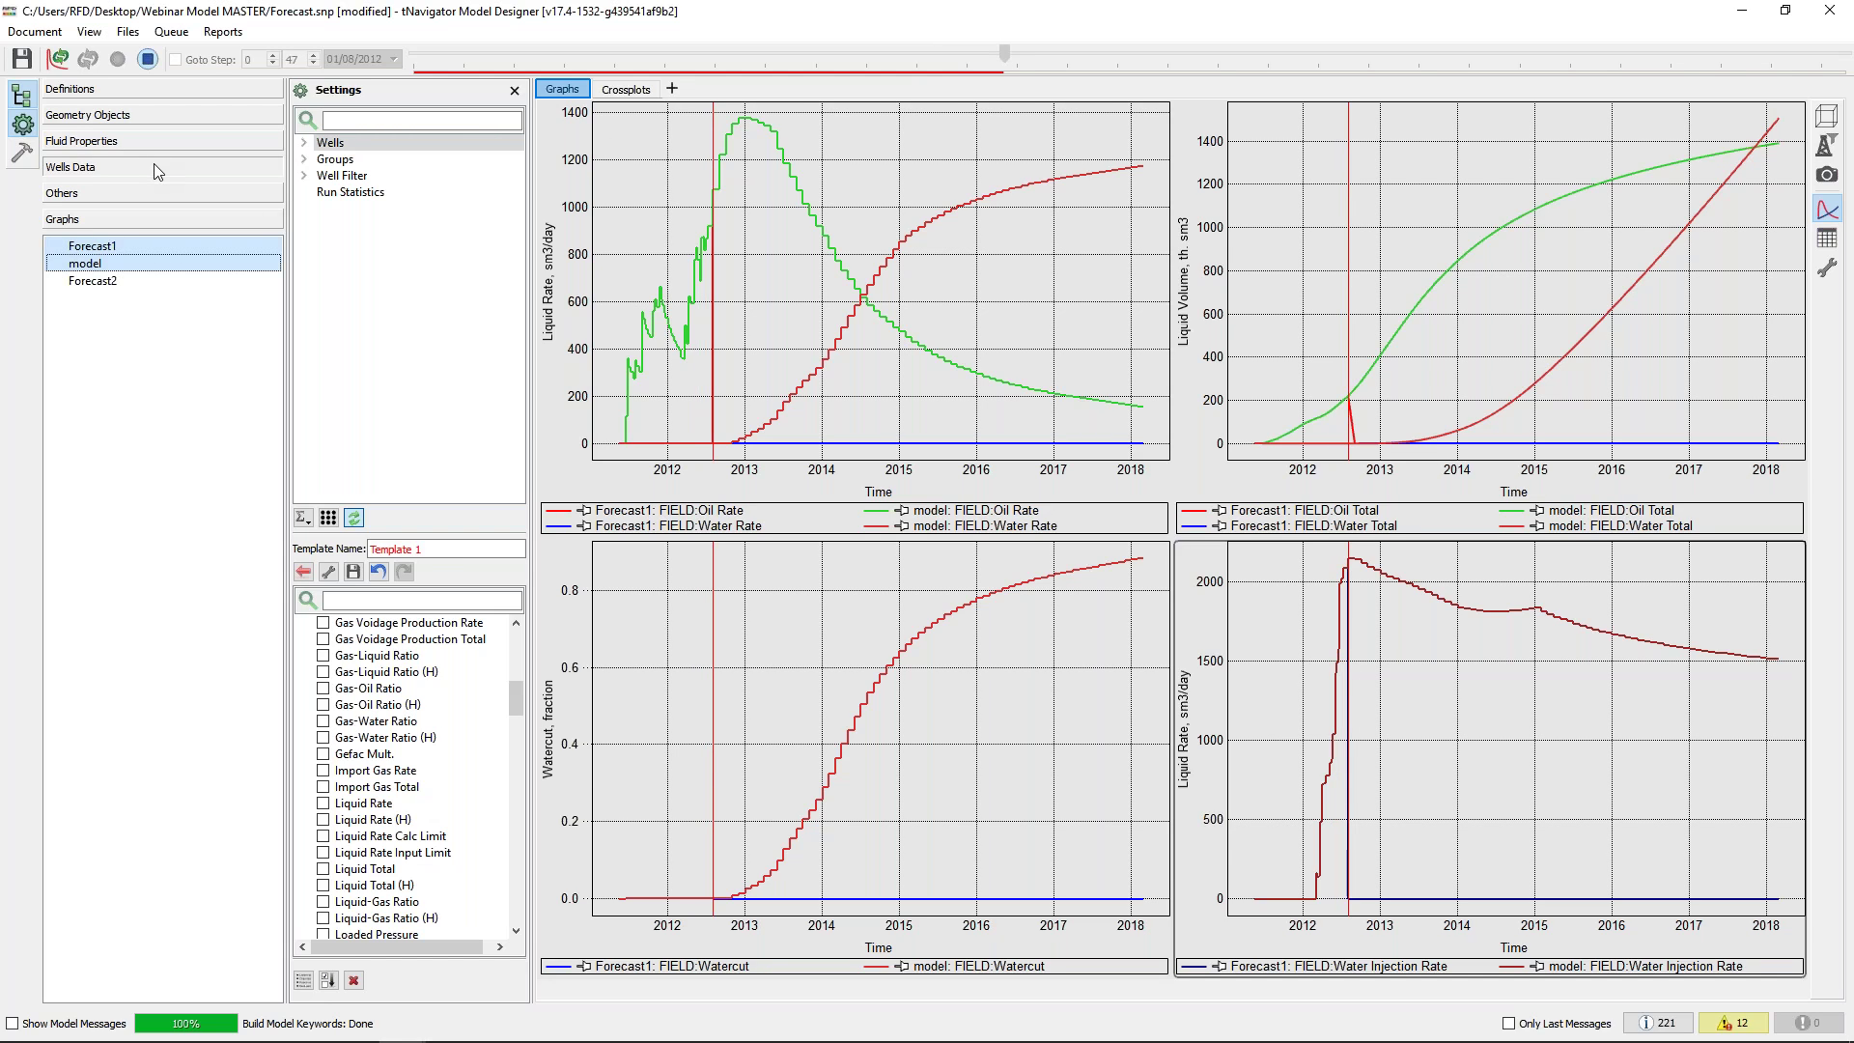
pyautogui.click(157, 172)
pyautogui.click(126, 543)
pyautogui.rightClick(142, 547)
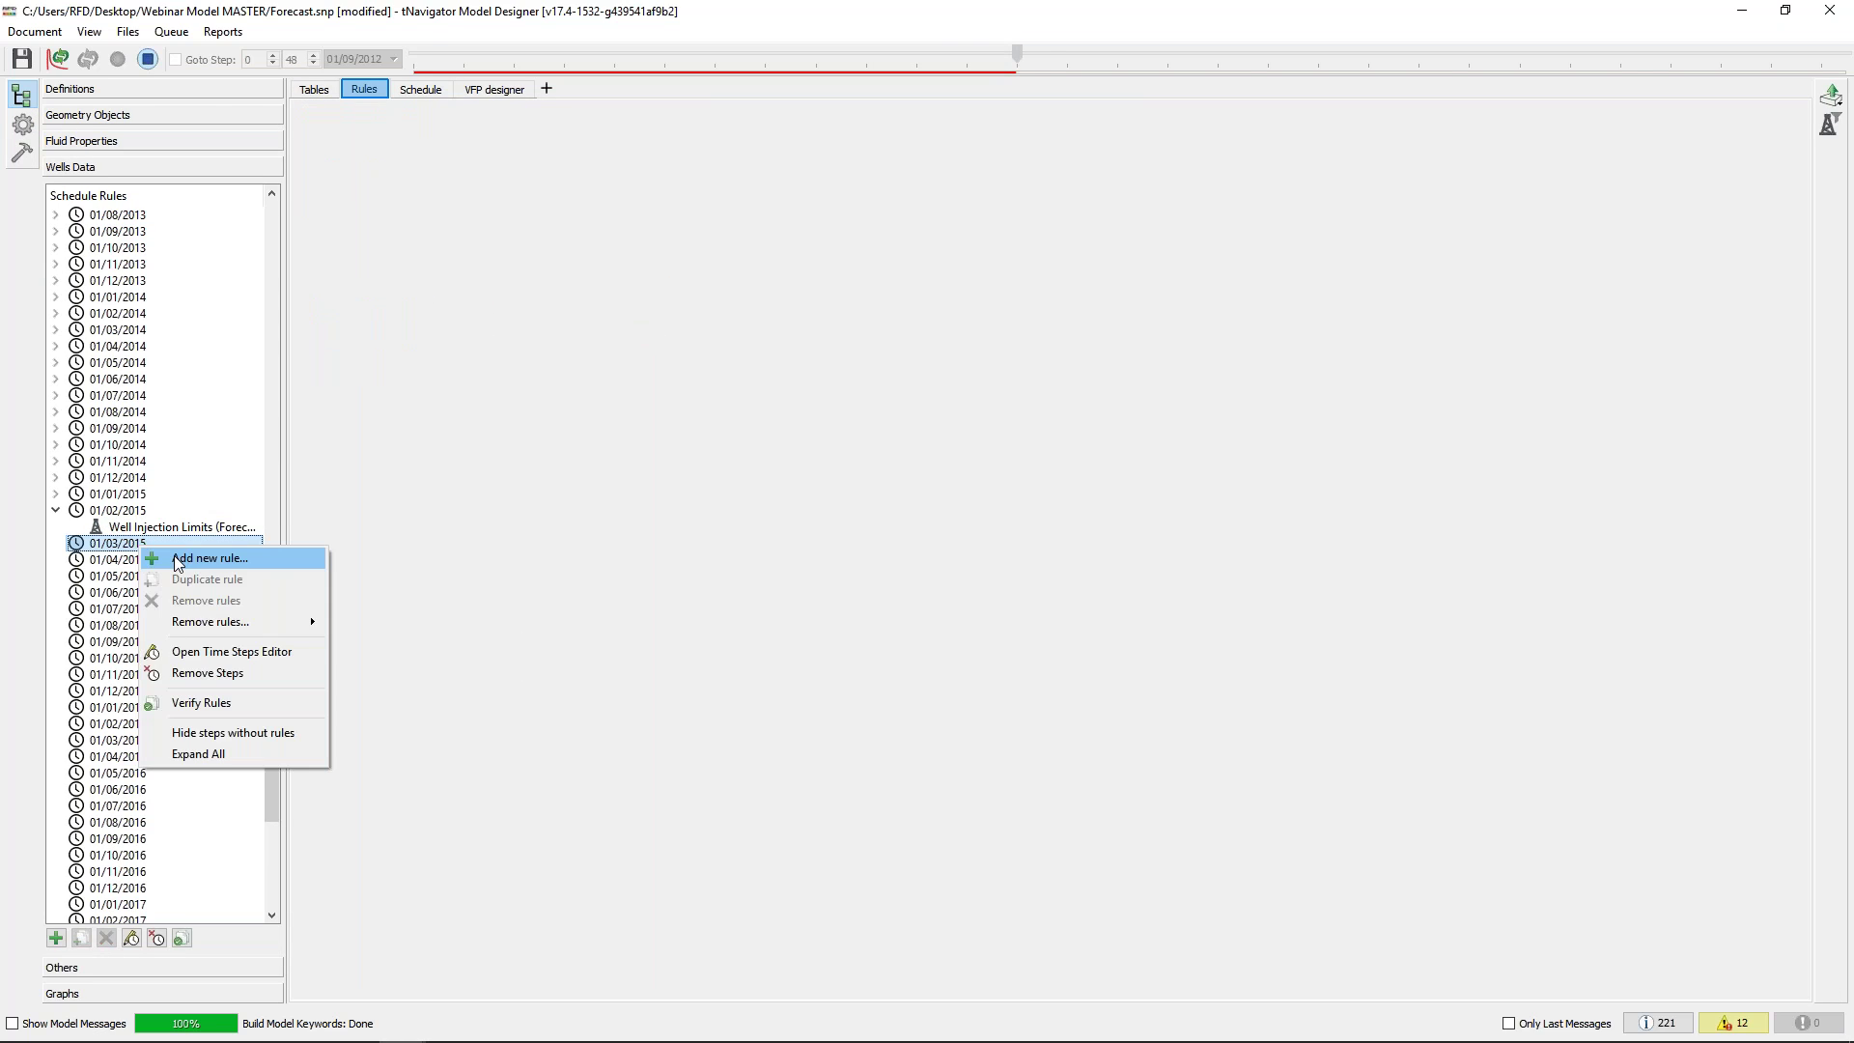
pyautogui.click(179, 559)
pyautogui.moveTo(898, 669); pyautogui.dragTo(898, 919)
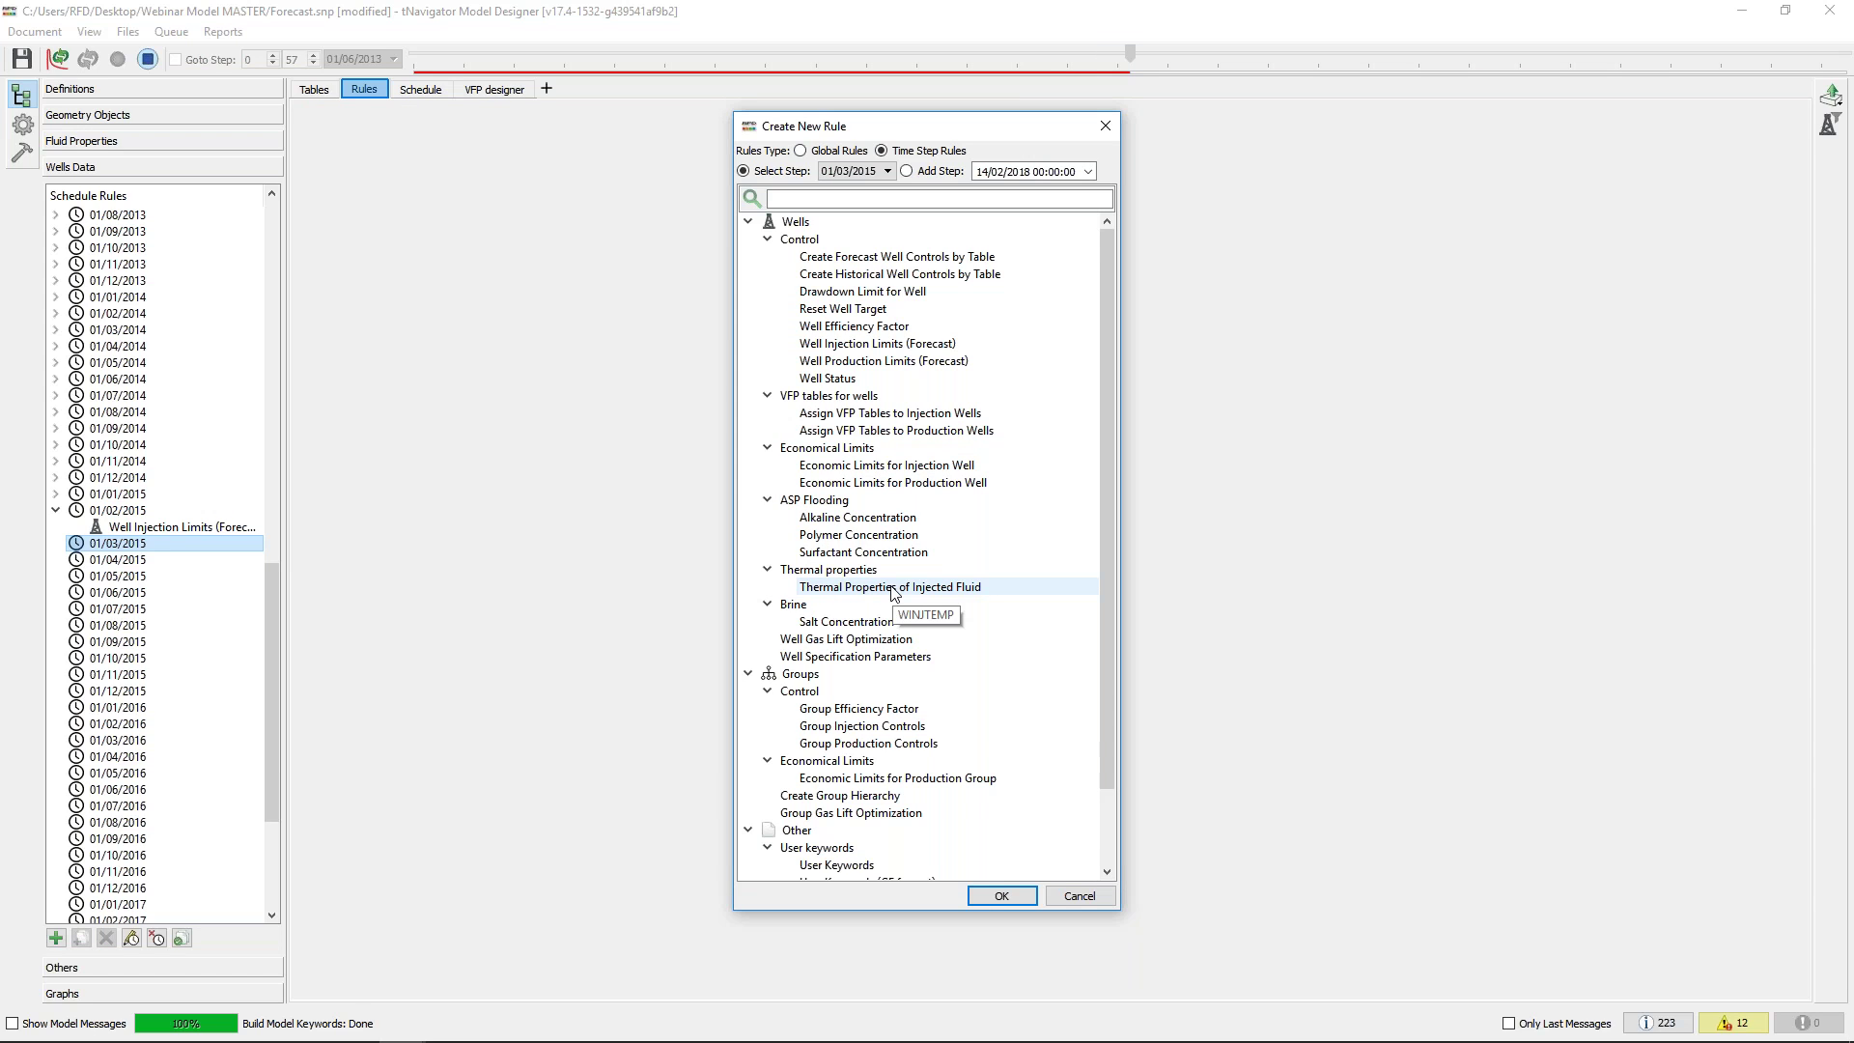
pyautogui.click(1105, 132)
pyautogui.click(179, 526)
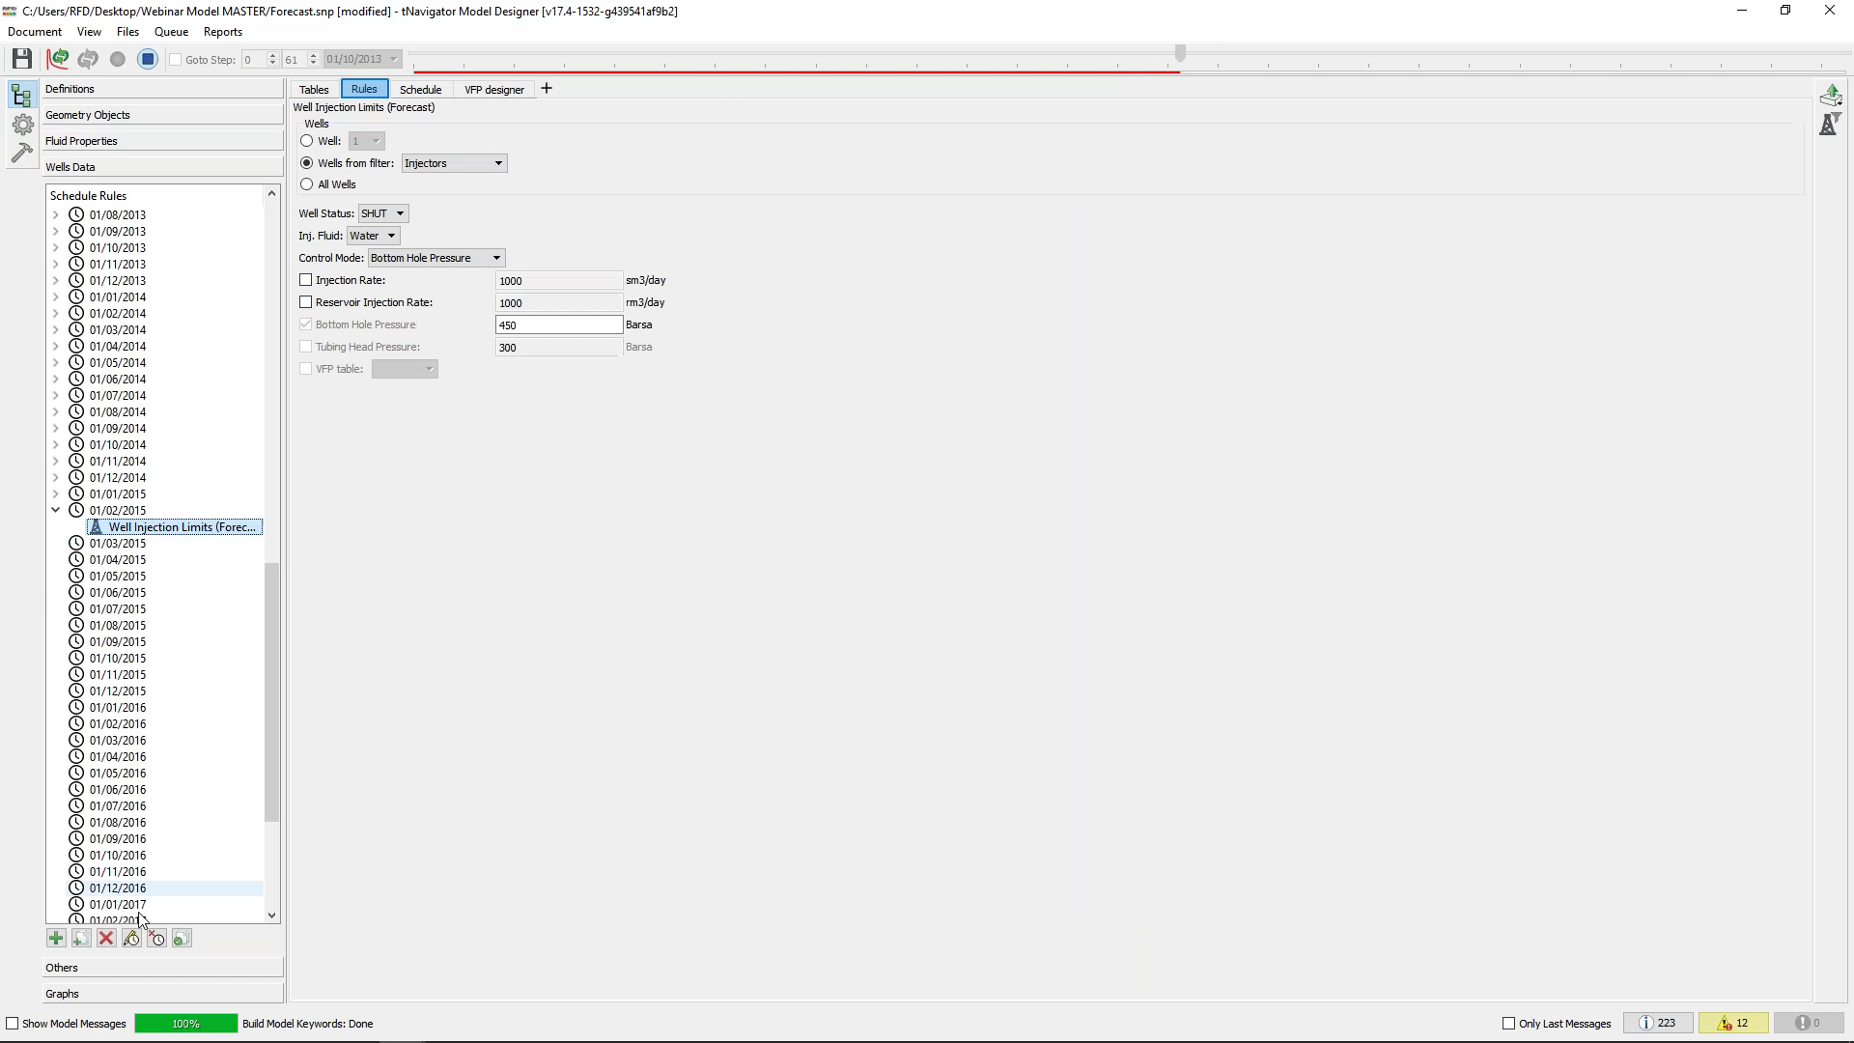
# Compare the Forecast1 and base model graphs, examining the oil and water totals near the end of the forecast
pyautogui.click(109, 1002)
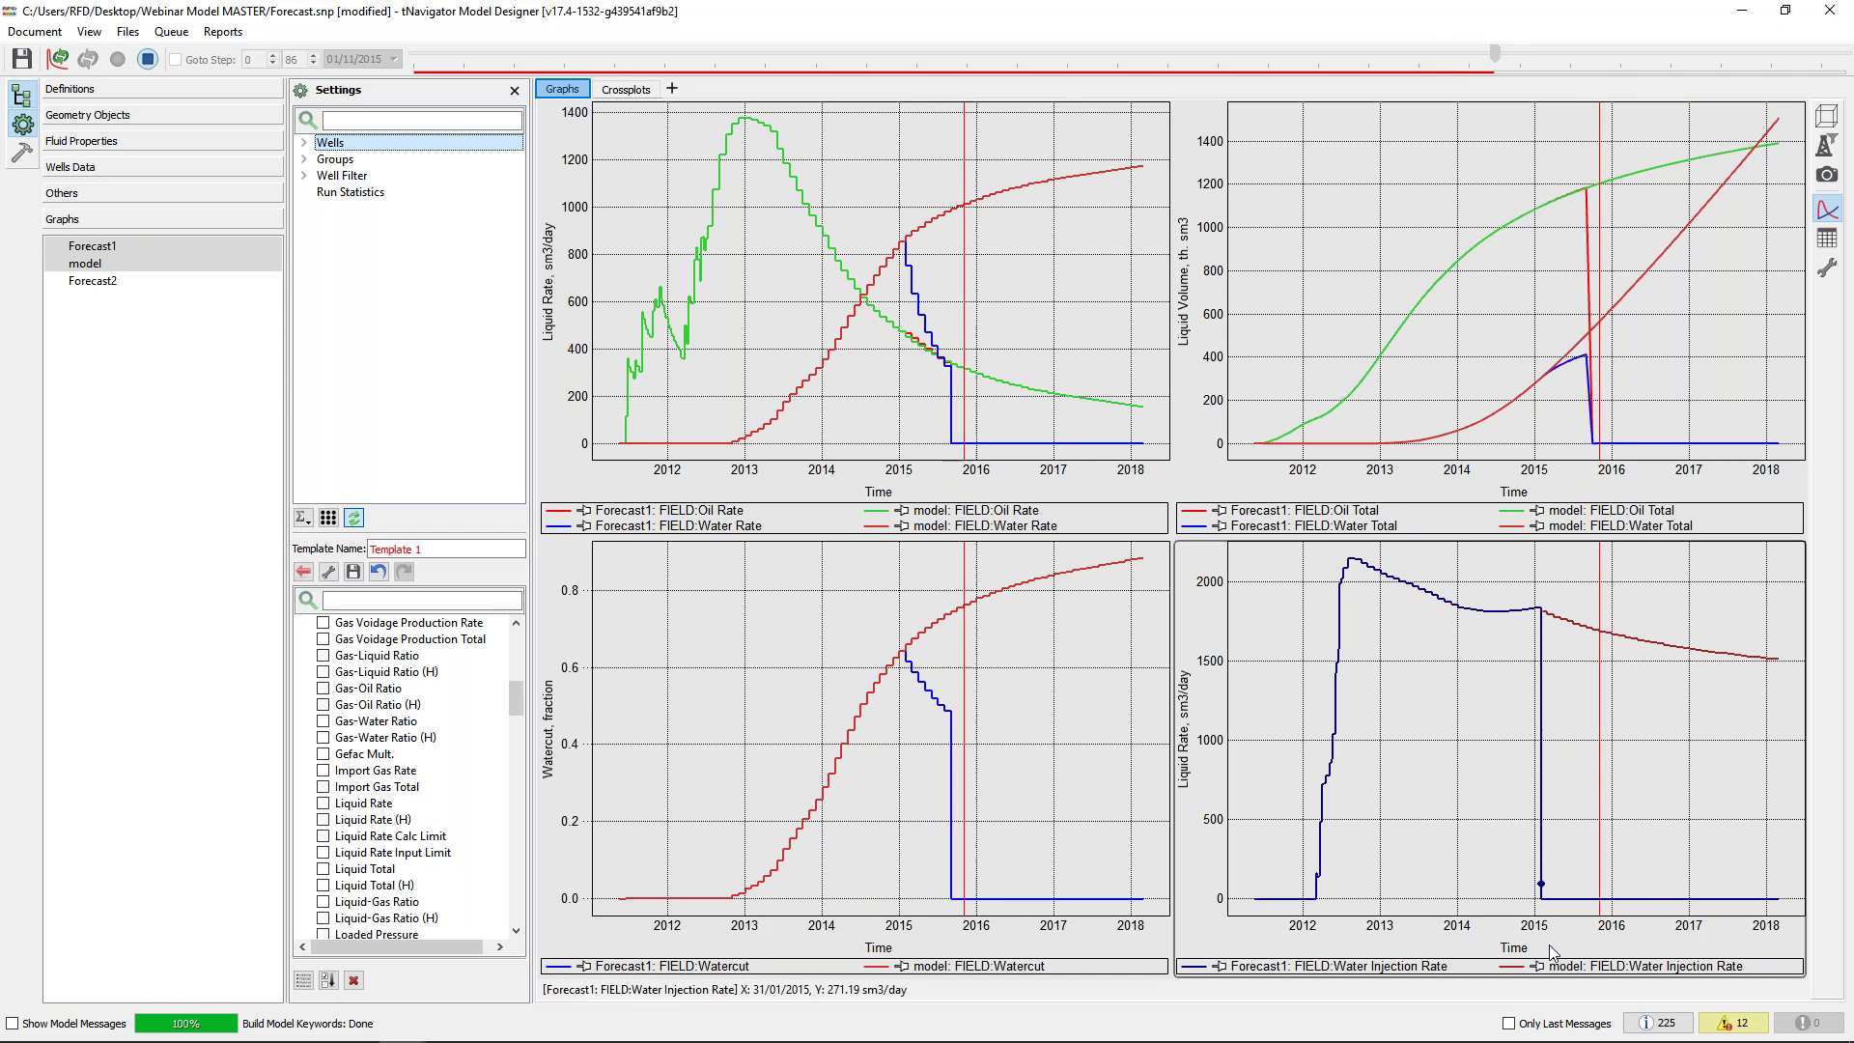
pyautogui.moveTo(1548, 903)
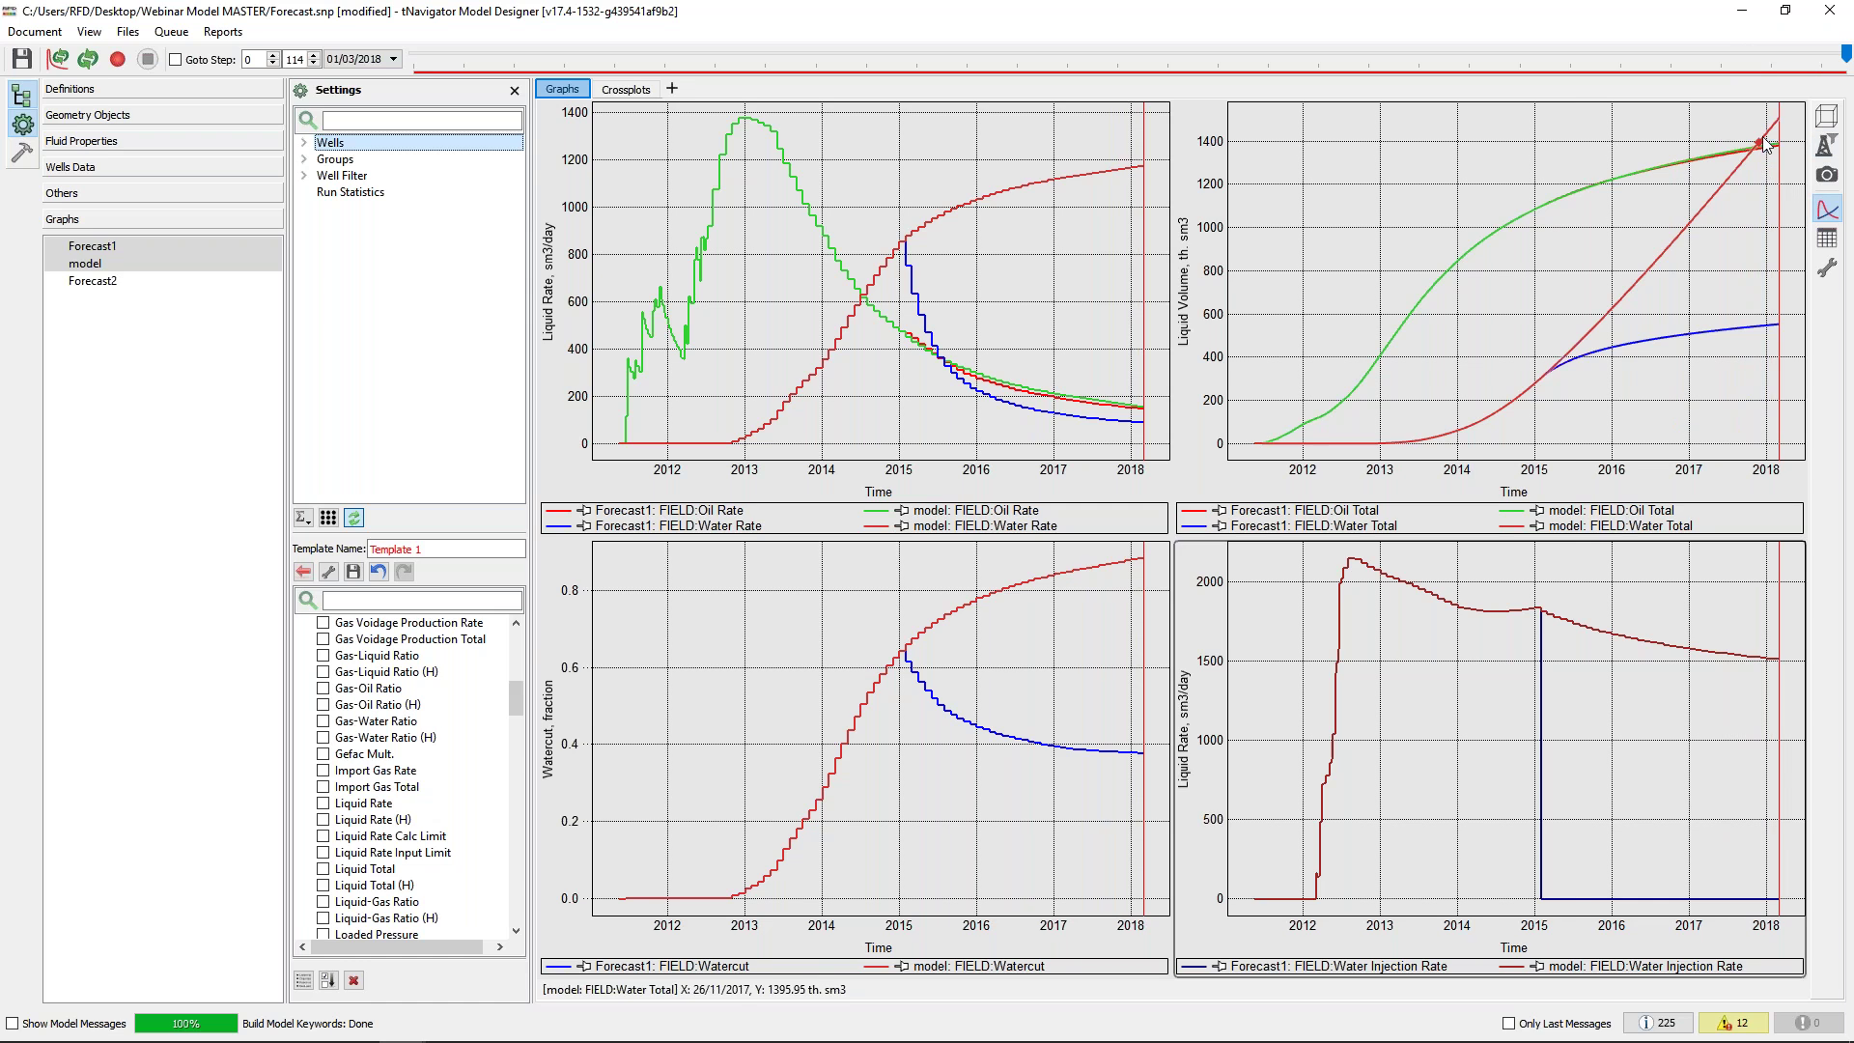
pyautogui.scroll(8, 1779, 141)
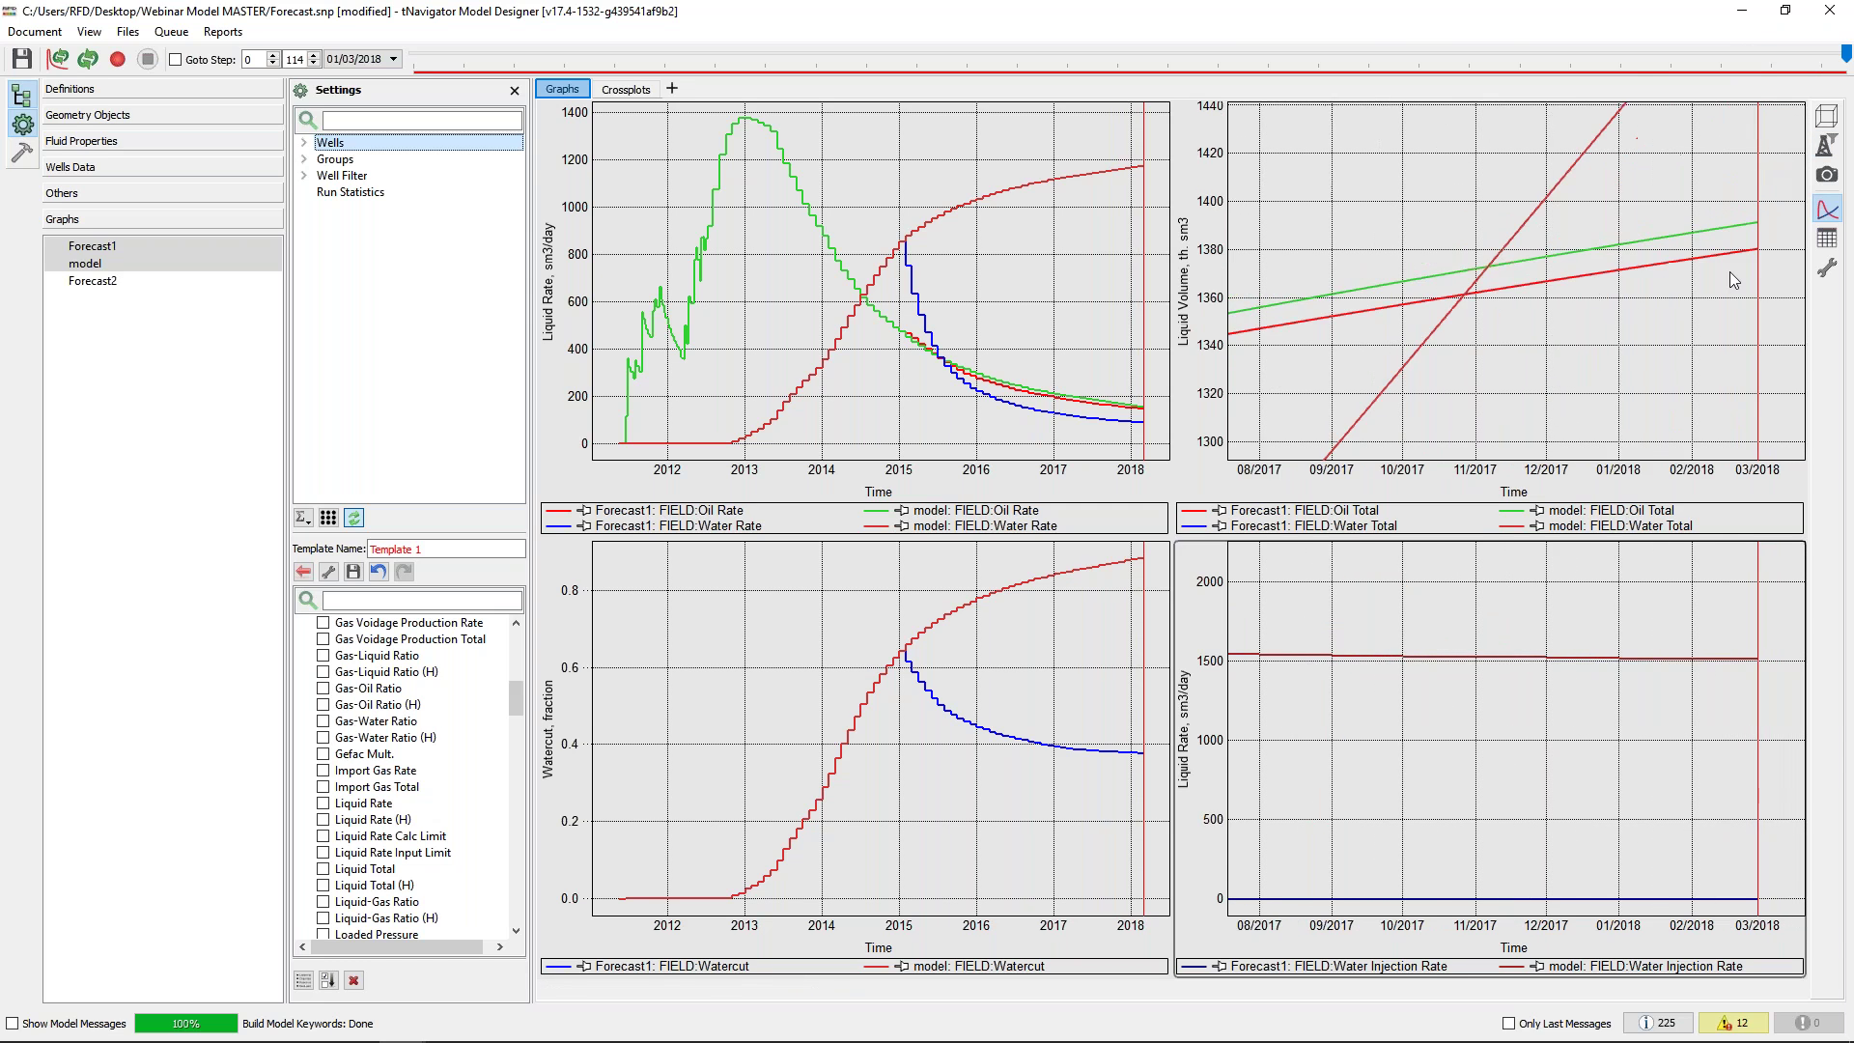
pyautogui.scroll(-3, 1728, 290)
pyautogui.scroll(-3, 1714, 265)
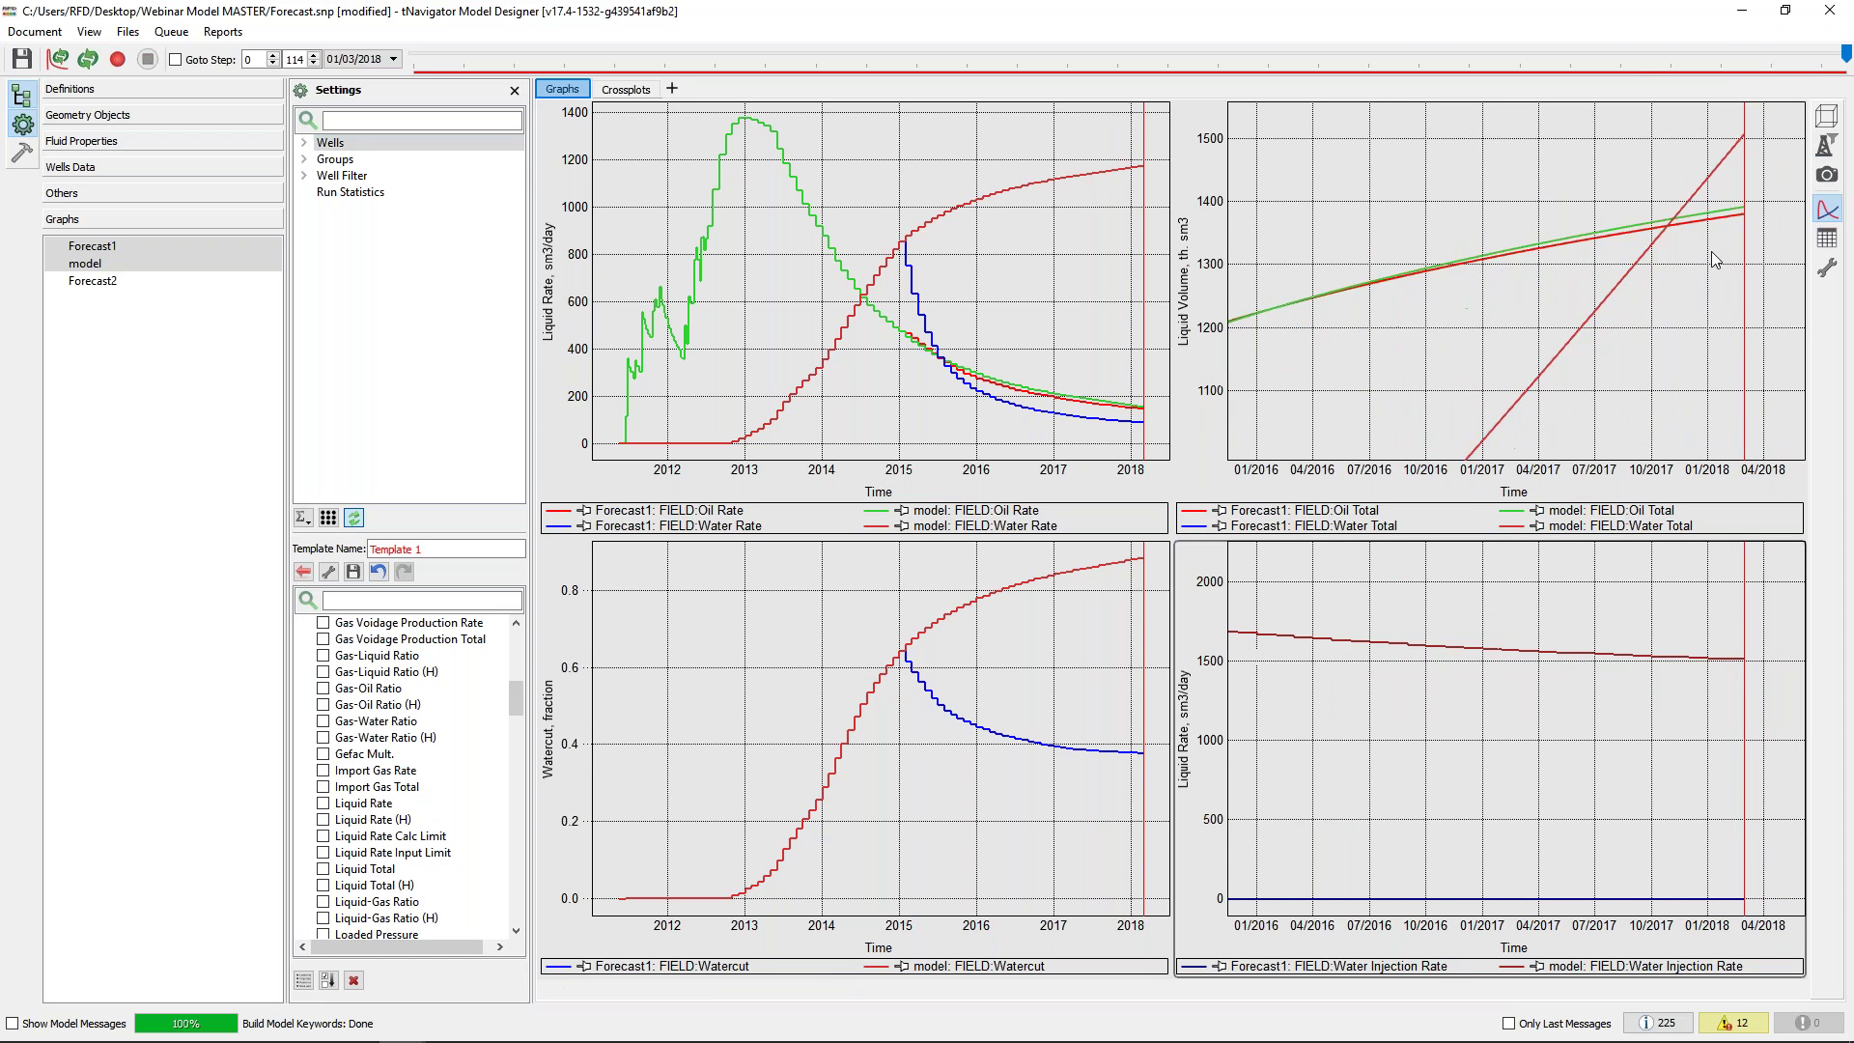
# View the Forecast1 graphs alone over the full time range, then overlay the base model results again
pyautogui.click(116, 246)
pyautogui.doubleClick(1308, 714)
pyautogui.doubleClick(1329, 312)
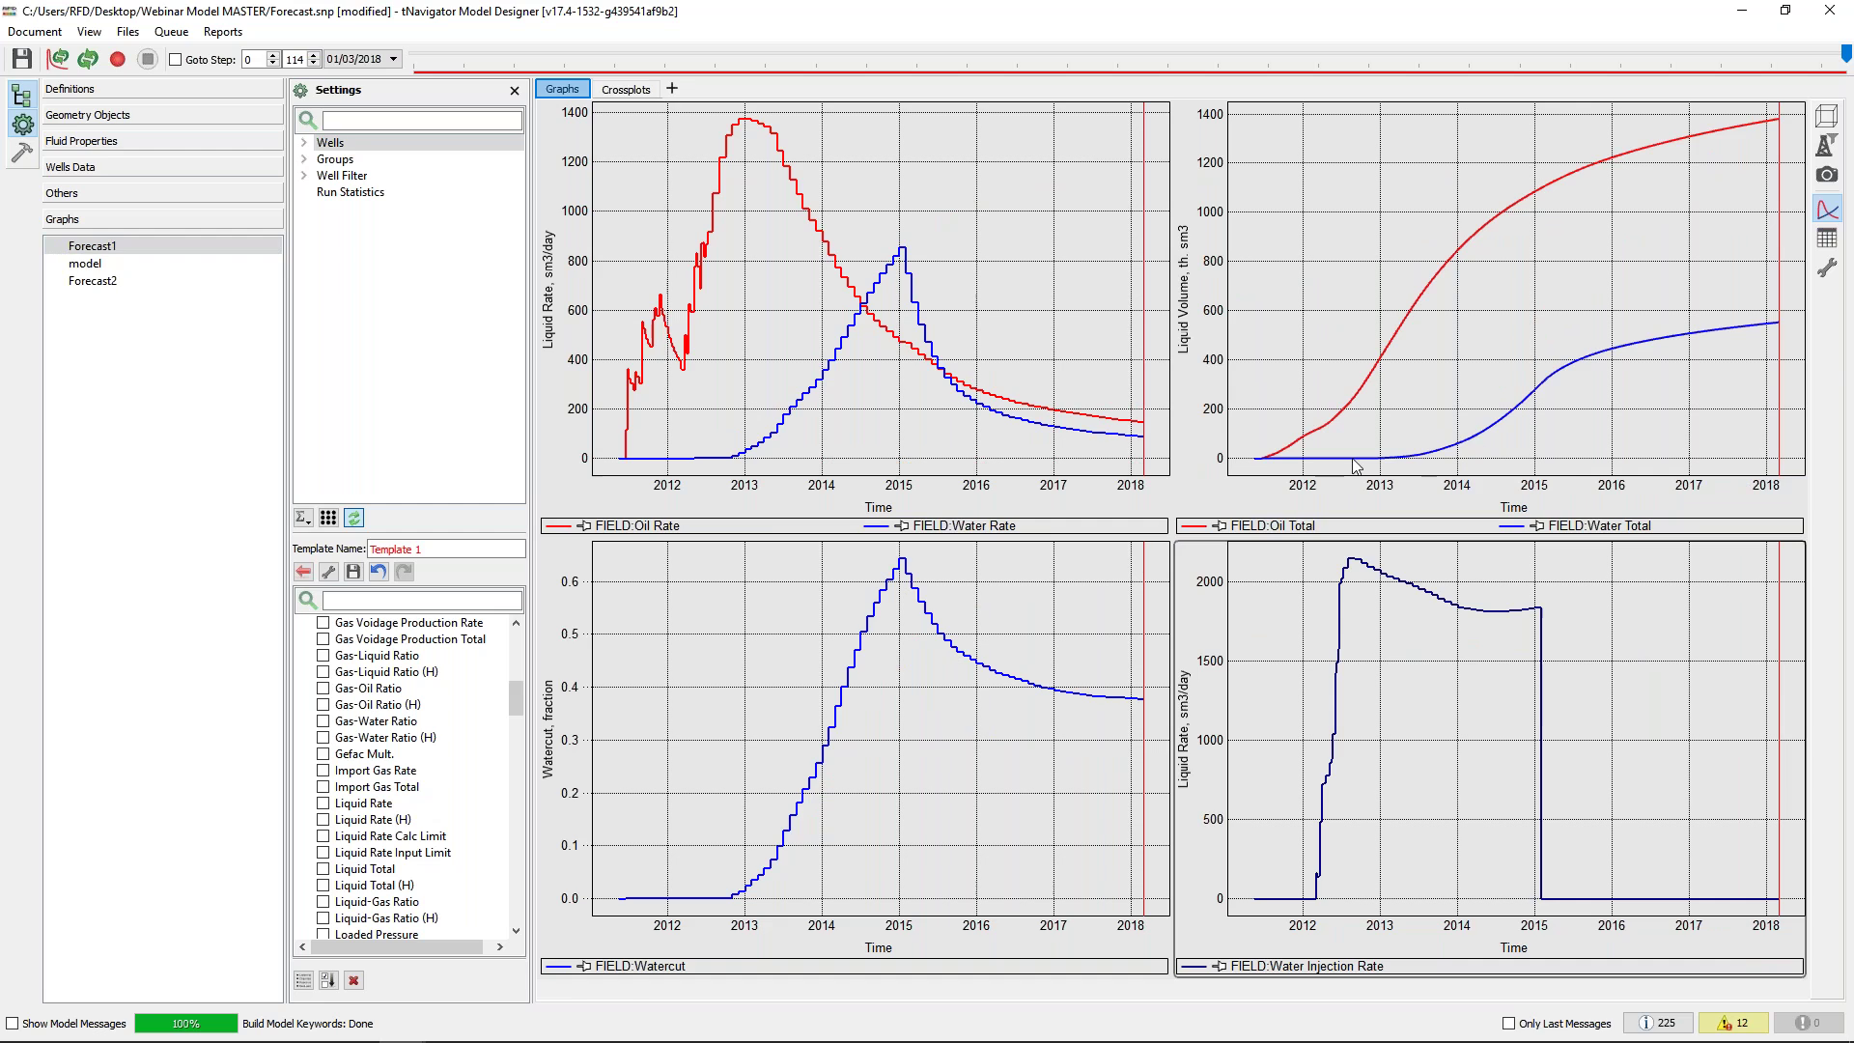
pyautogui.keyDown('ctrl'); pyautogui.click(105, 265); pyautogui.keyUp('ctrl')
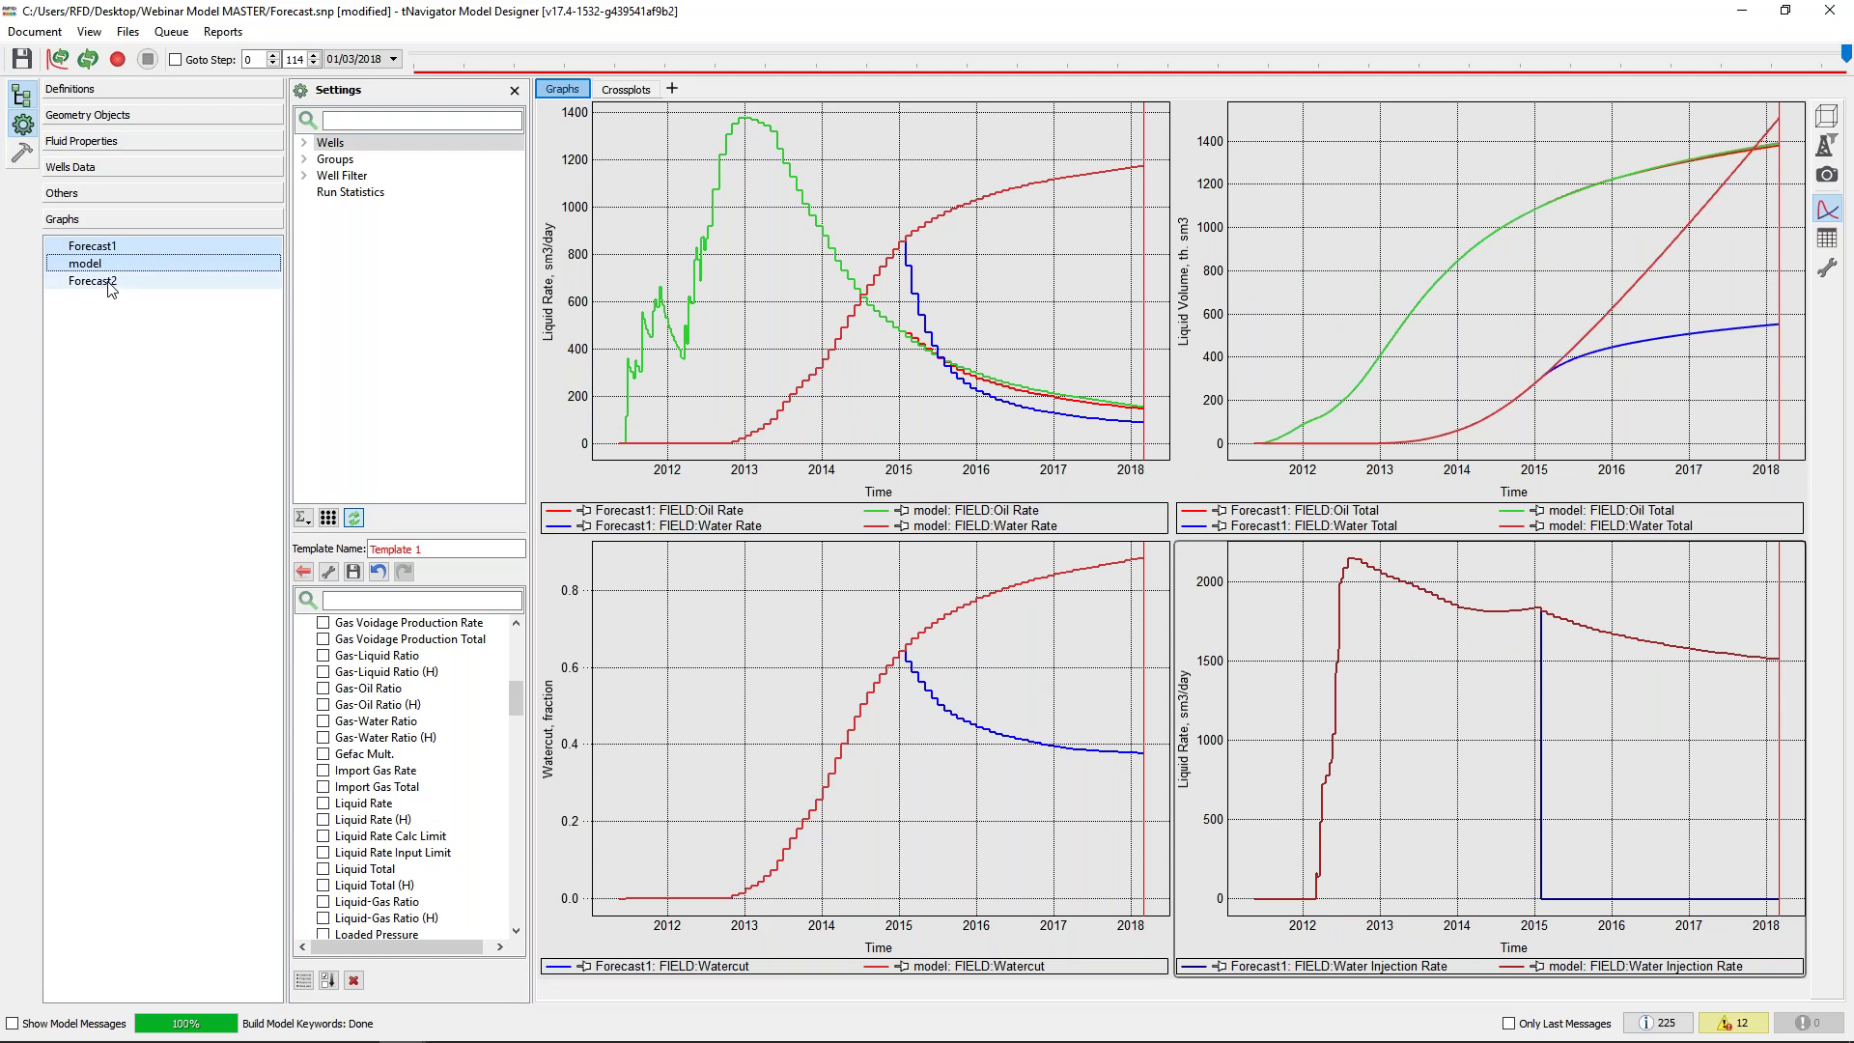
# Set Forecast2 as the current case and load its dynamic model
pyautogui.click(111, 90)
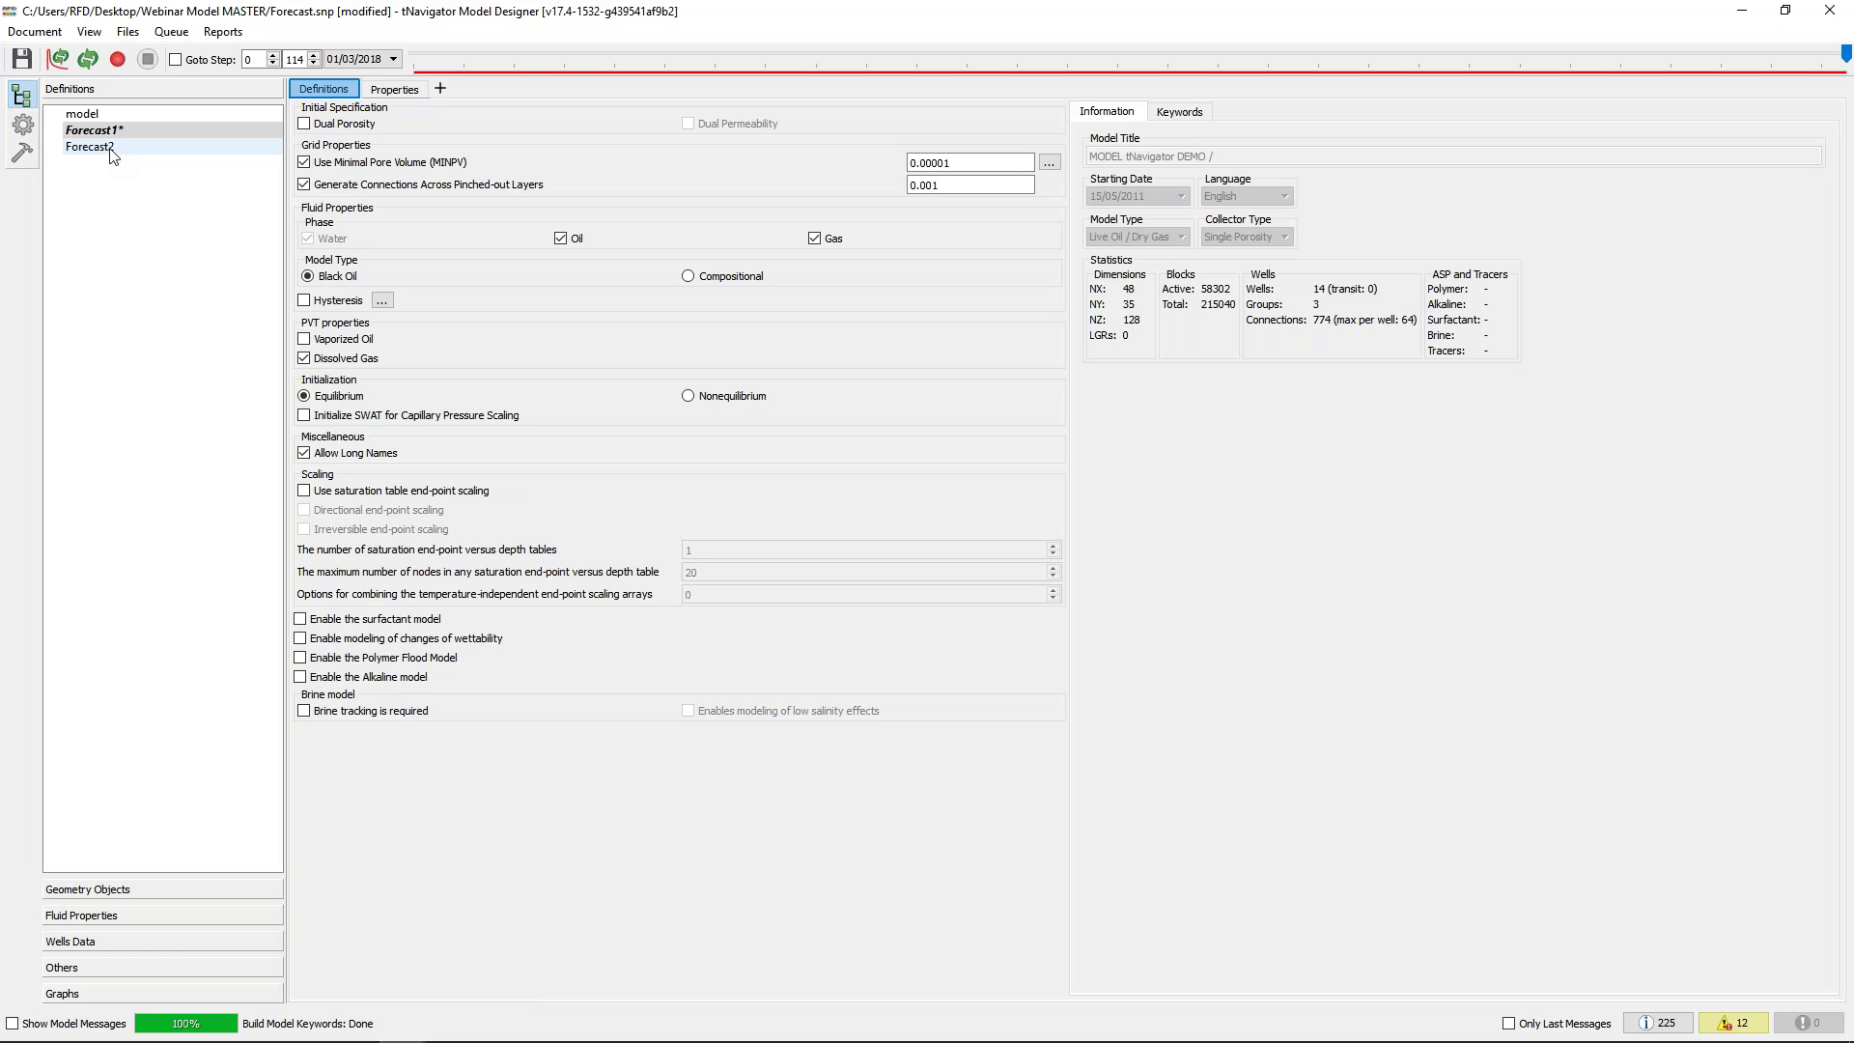
pyautogui.rightClick(113, 153)
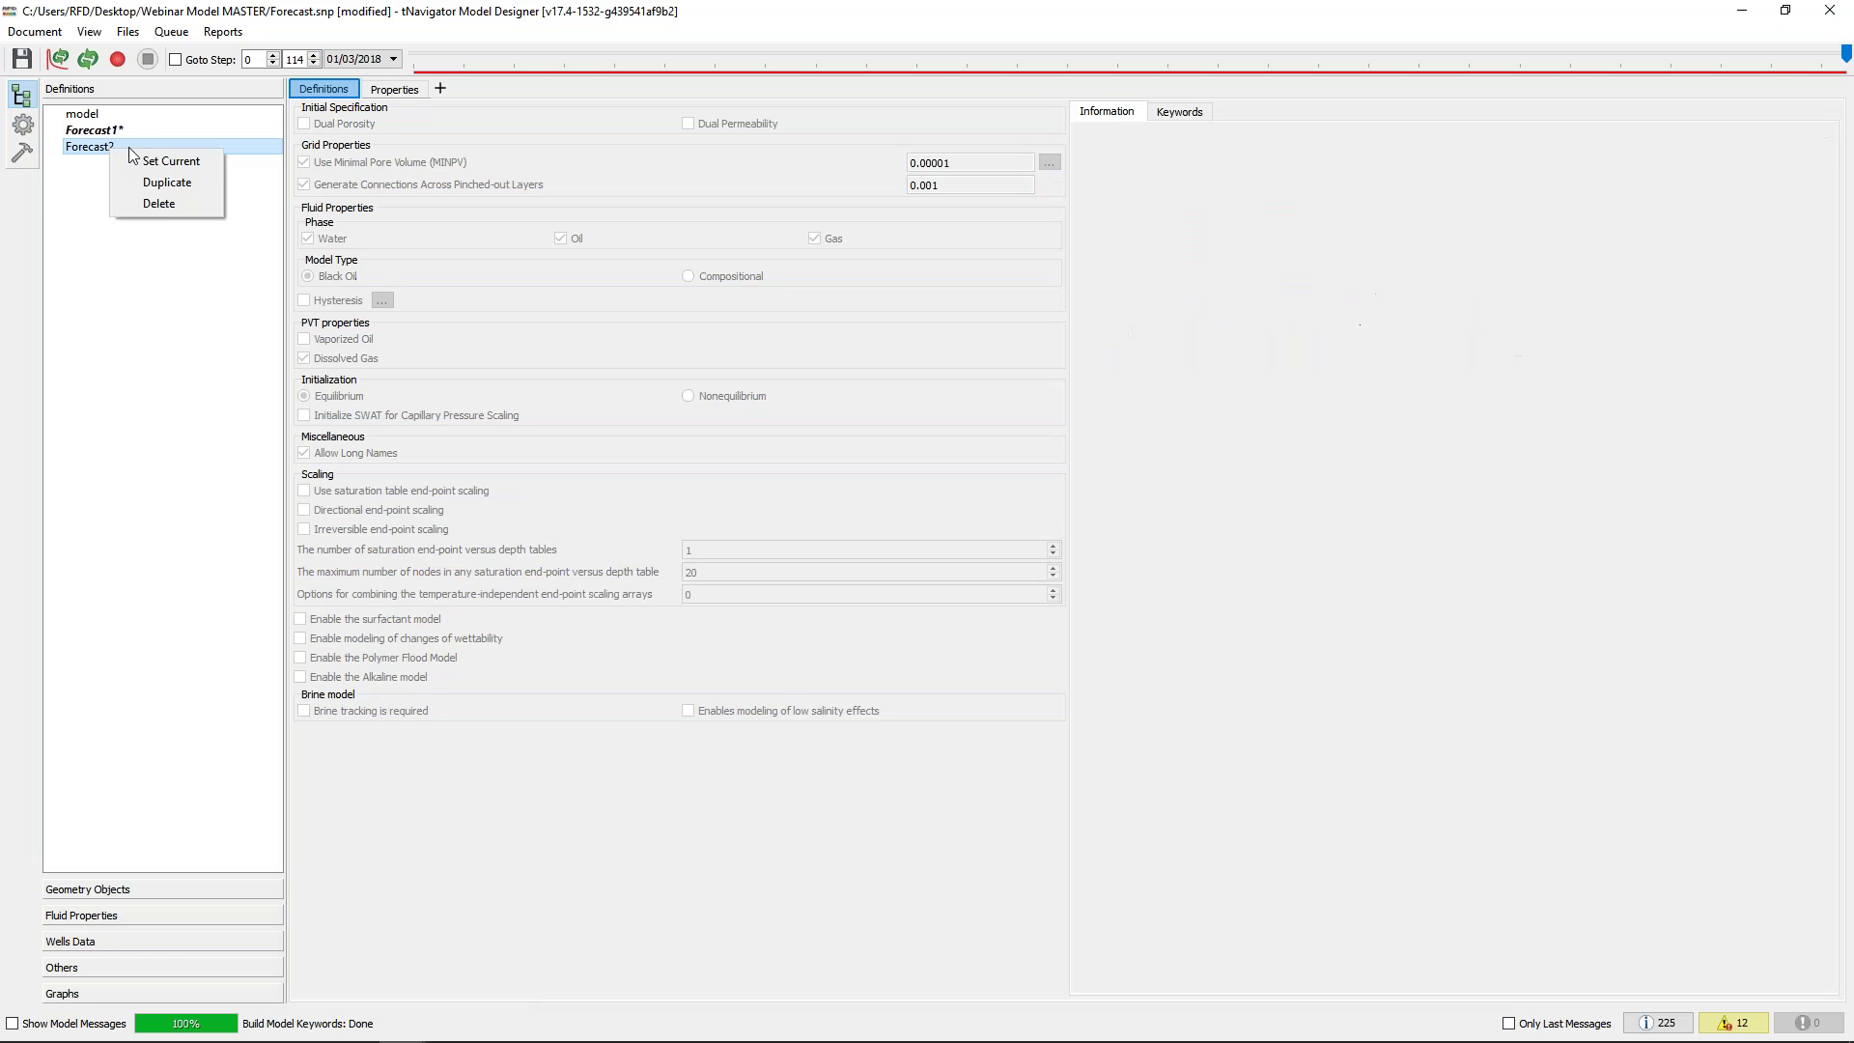
pyautogui.click(186, 165)
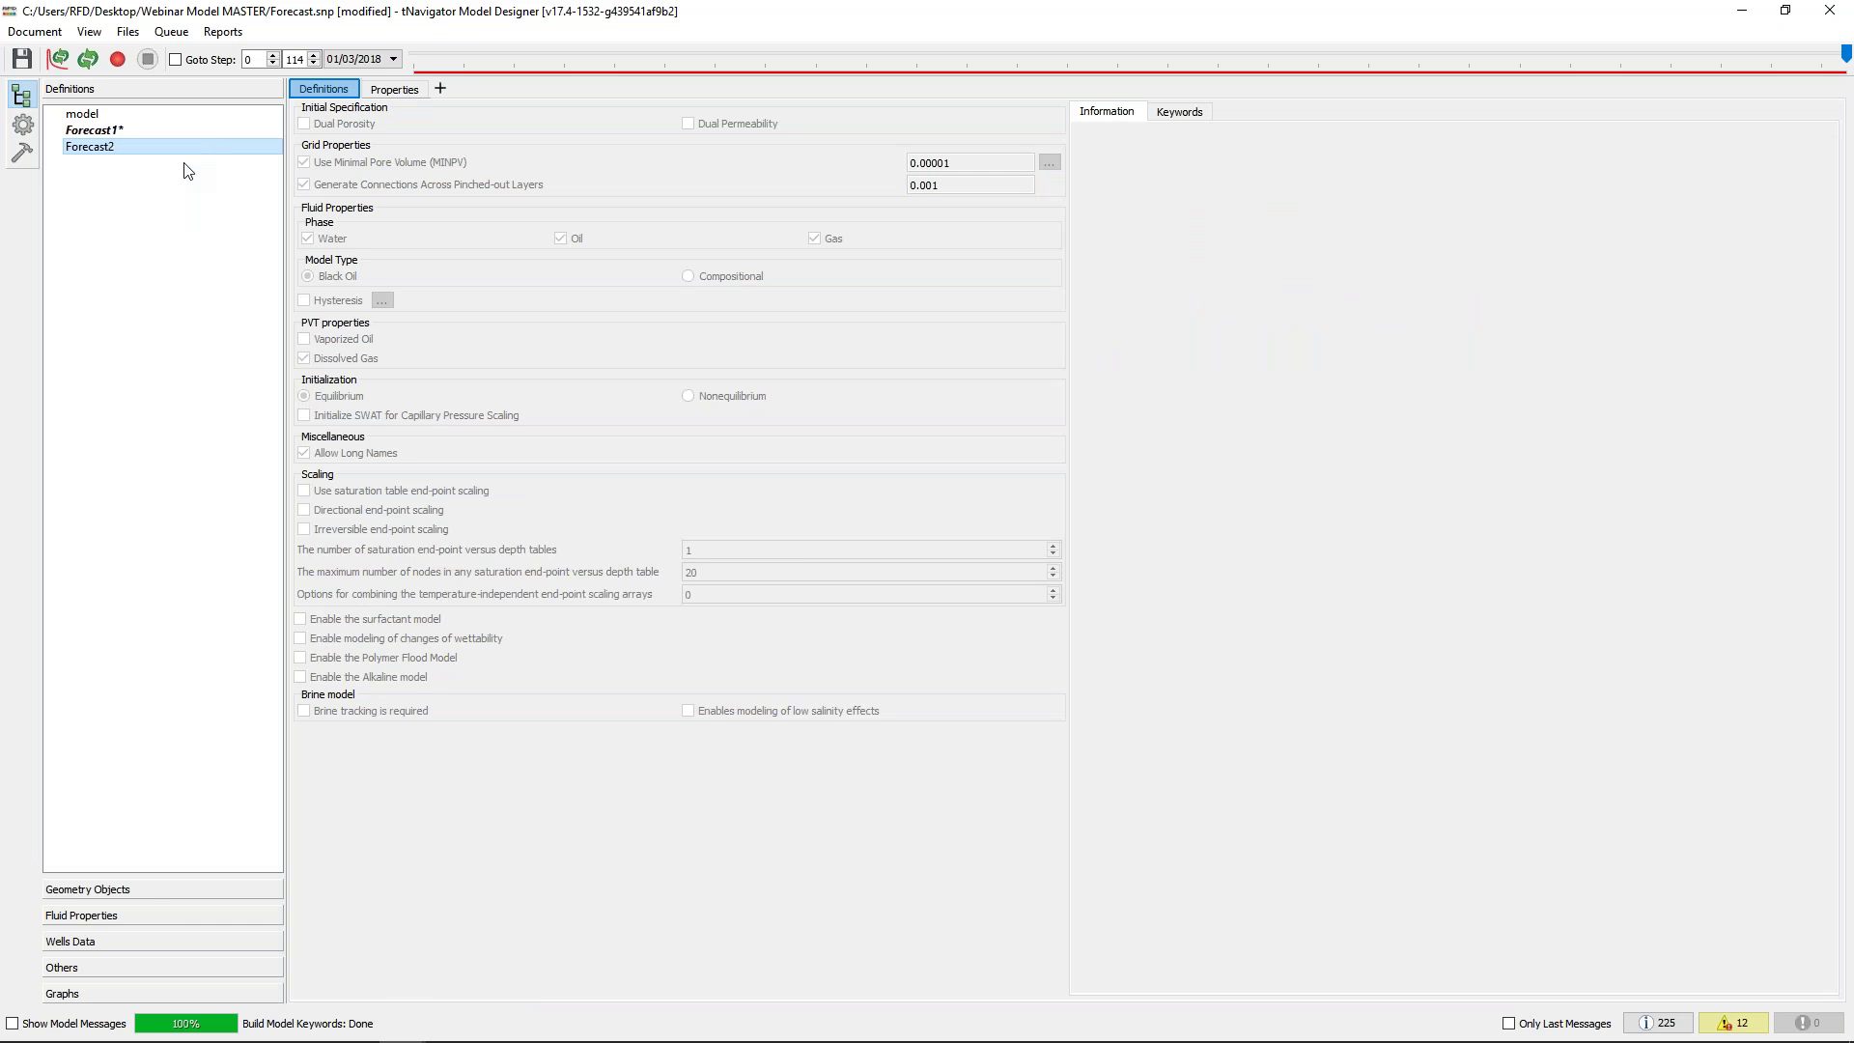
pyautogui.click(31, 62)
pyautogui.click(90, 59)
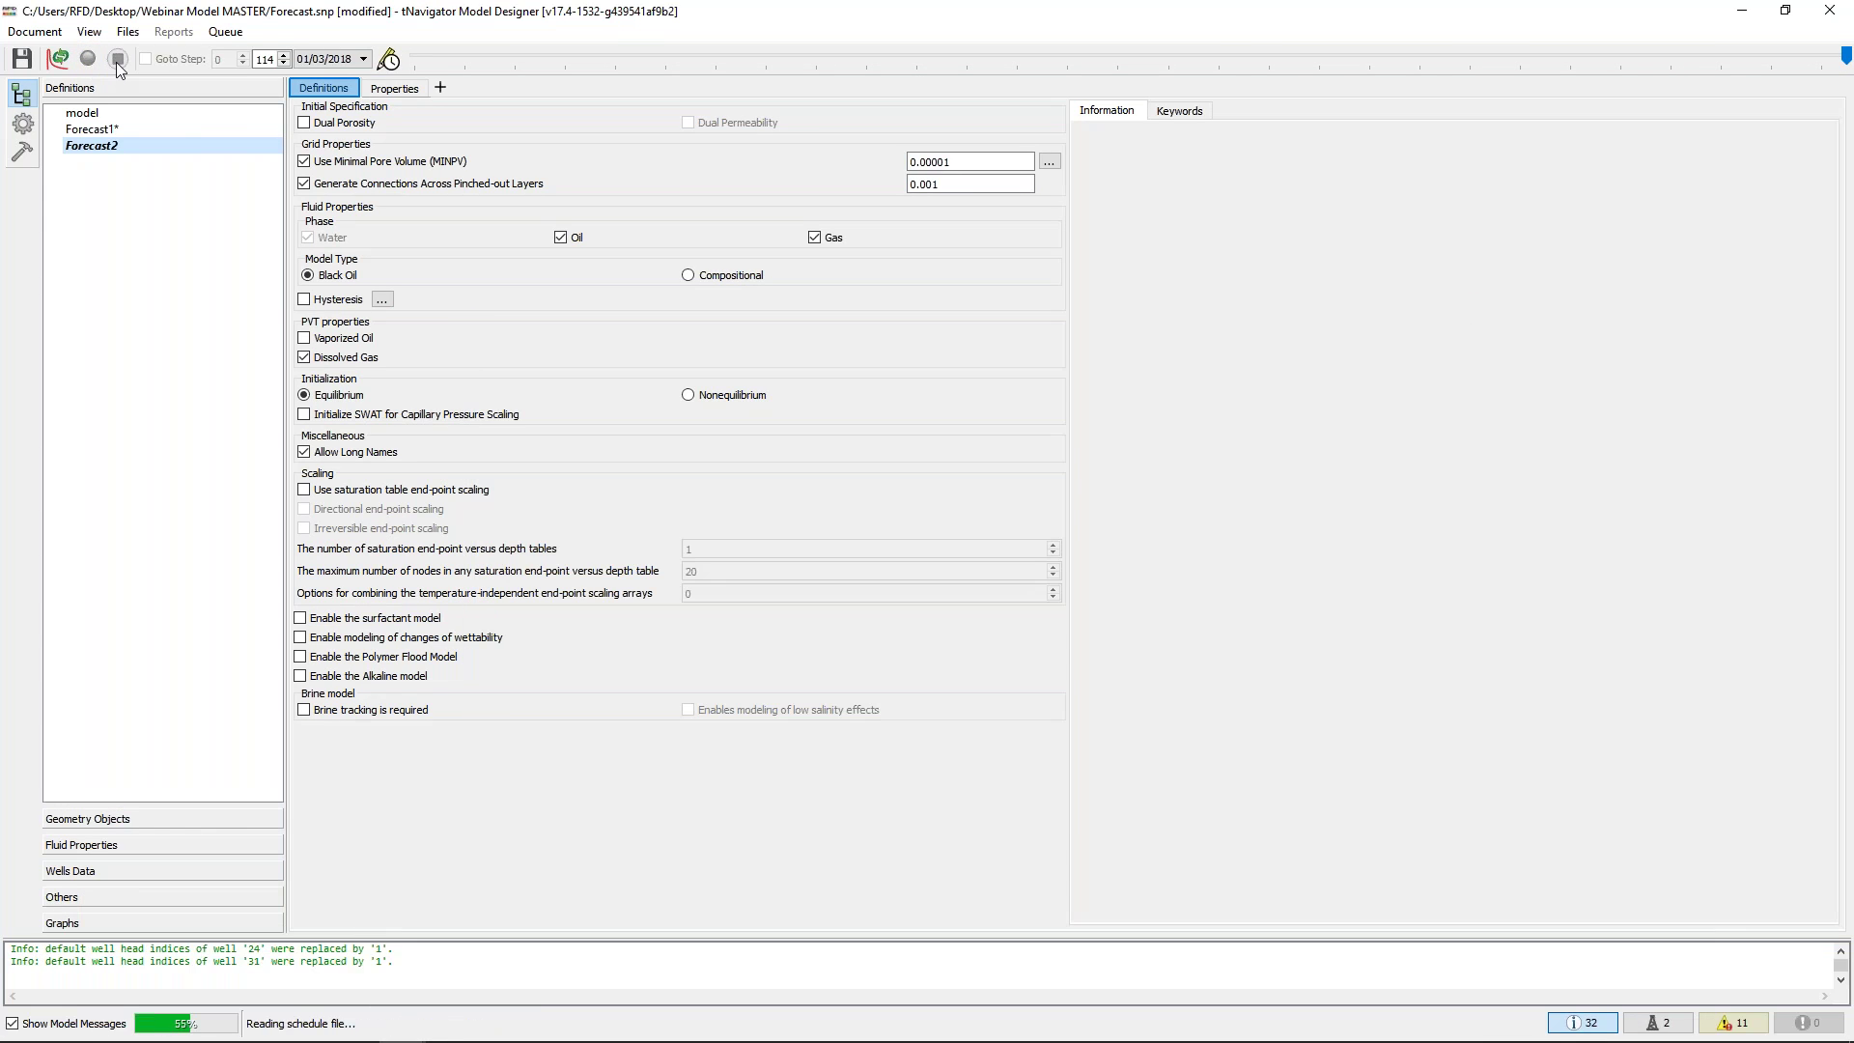
# Close the loaded dynamic model so the Forecast2 case can be edited
pyautogui.click(38, 37)
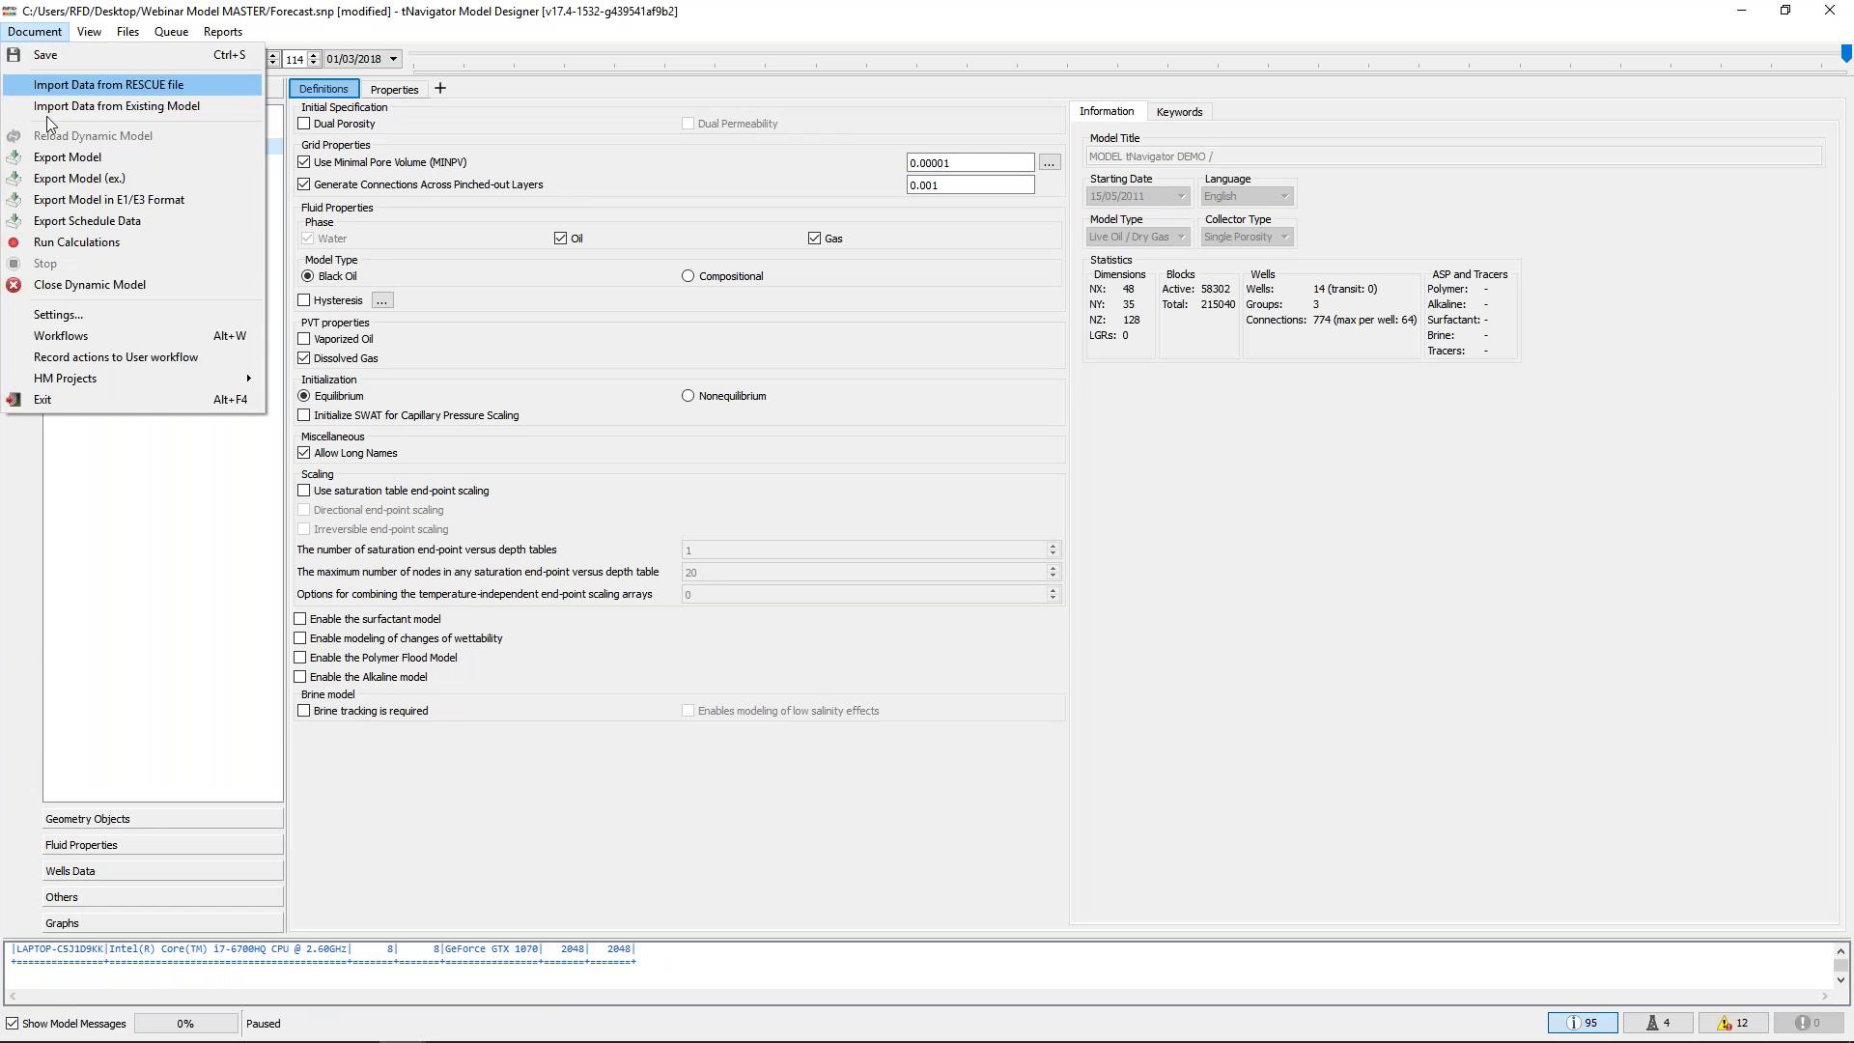
pyautogui.click(141, 472)
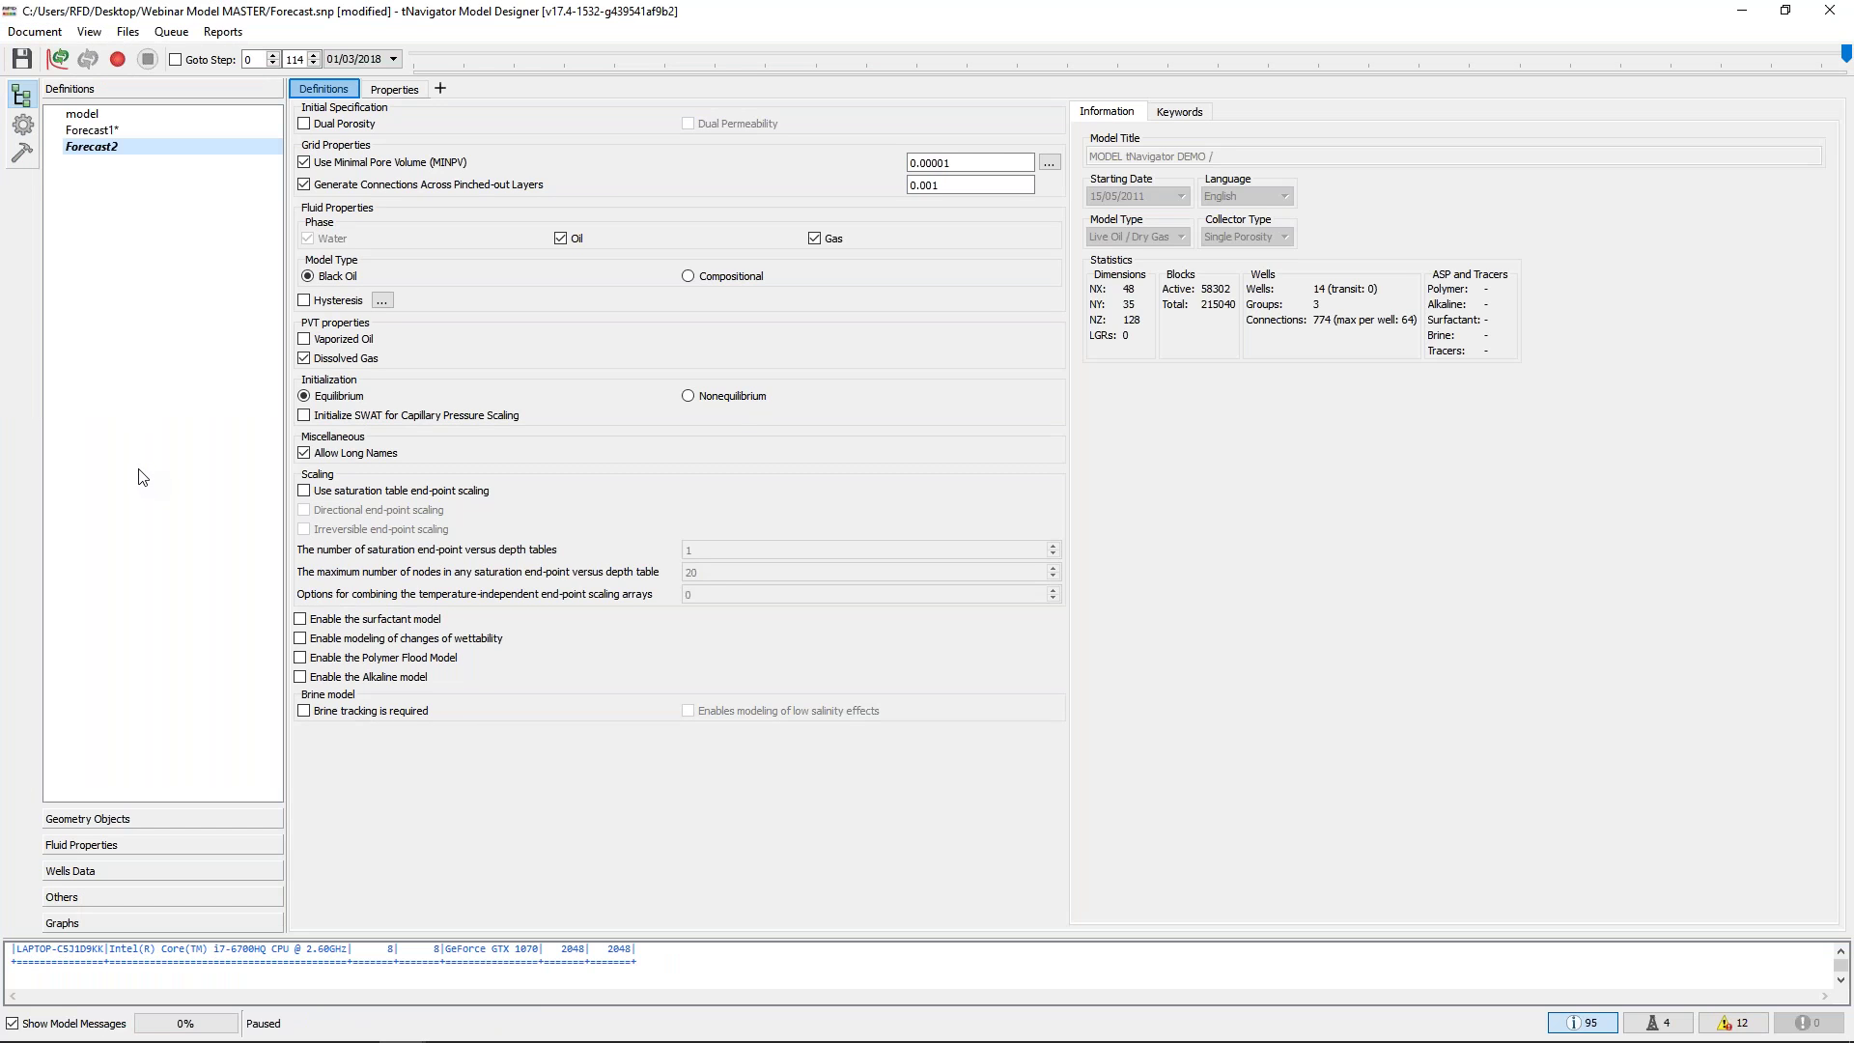
pyautogui.click(44, 32)
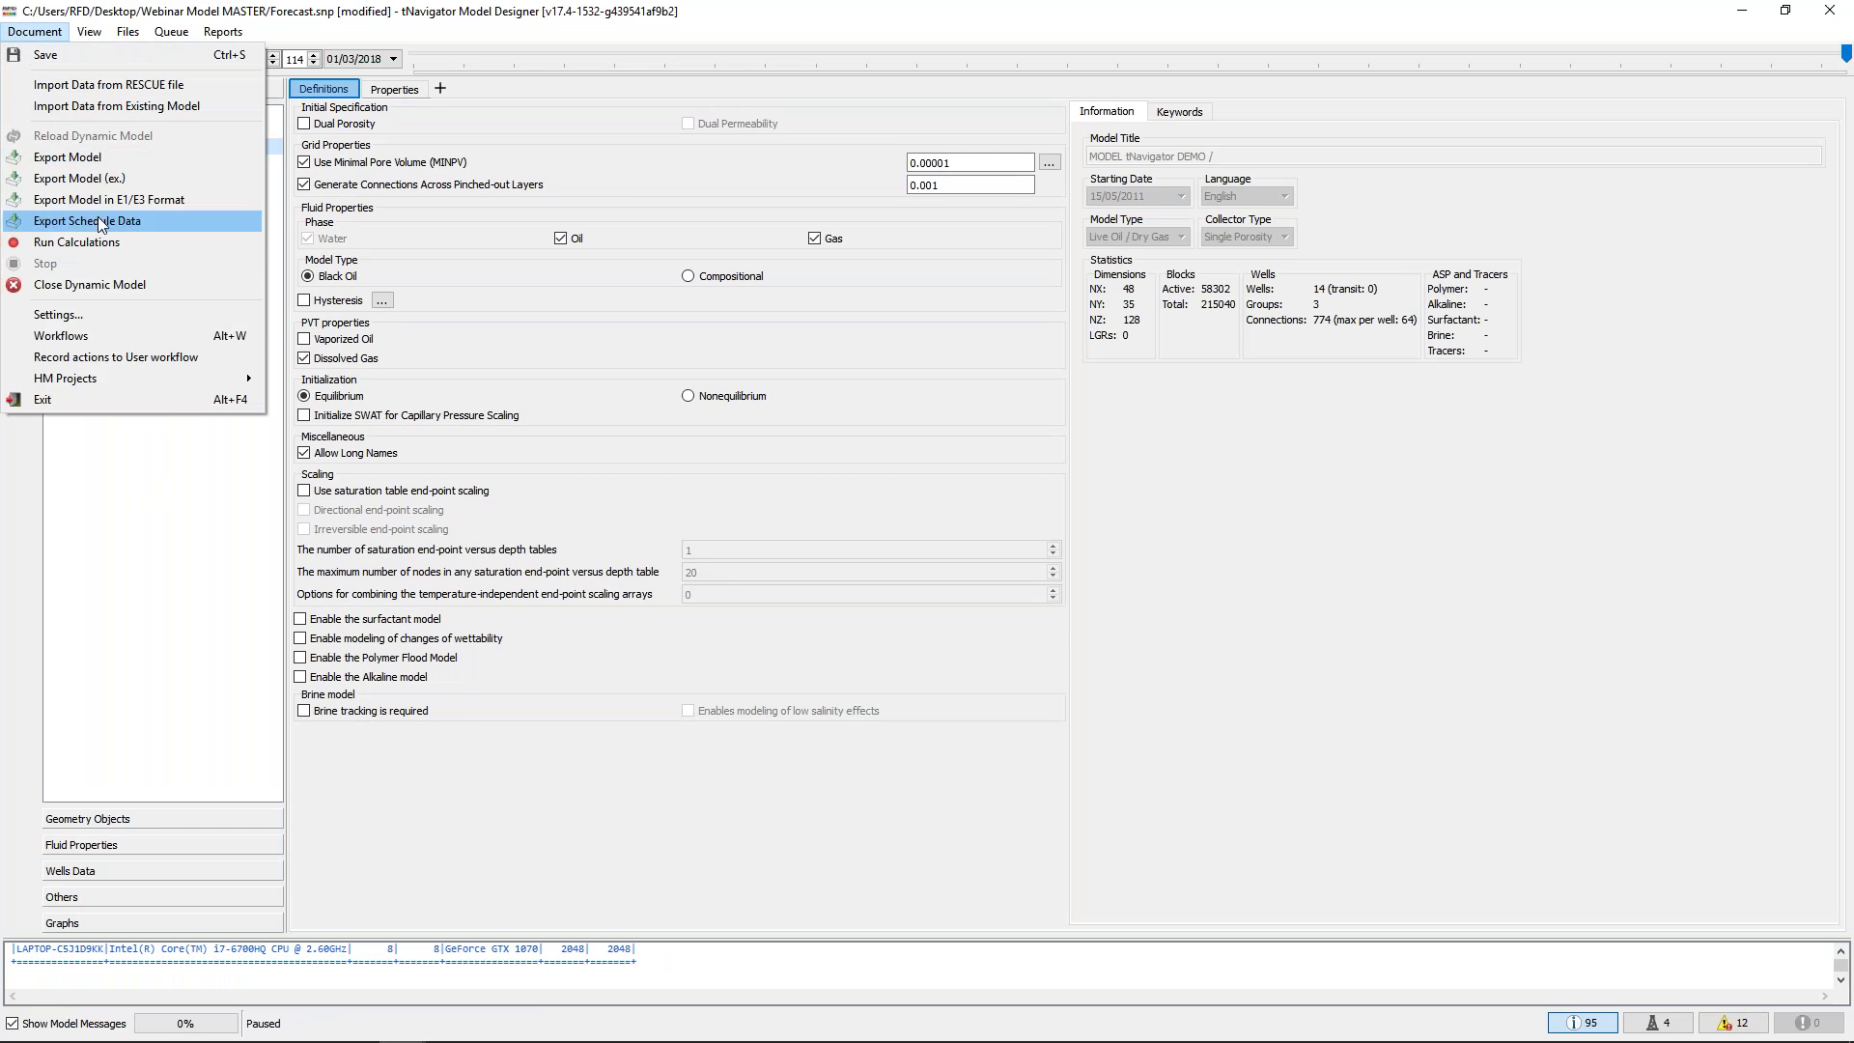
pyautogui.click(128, 286)
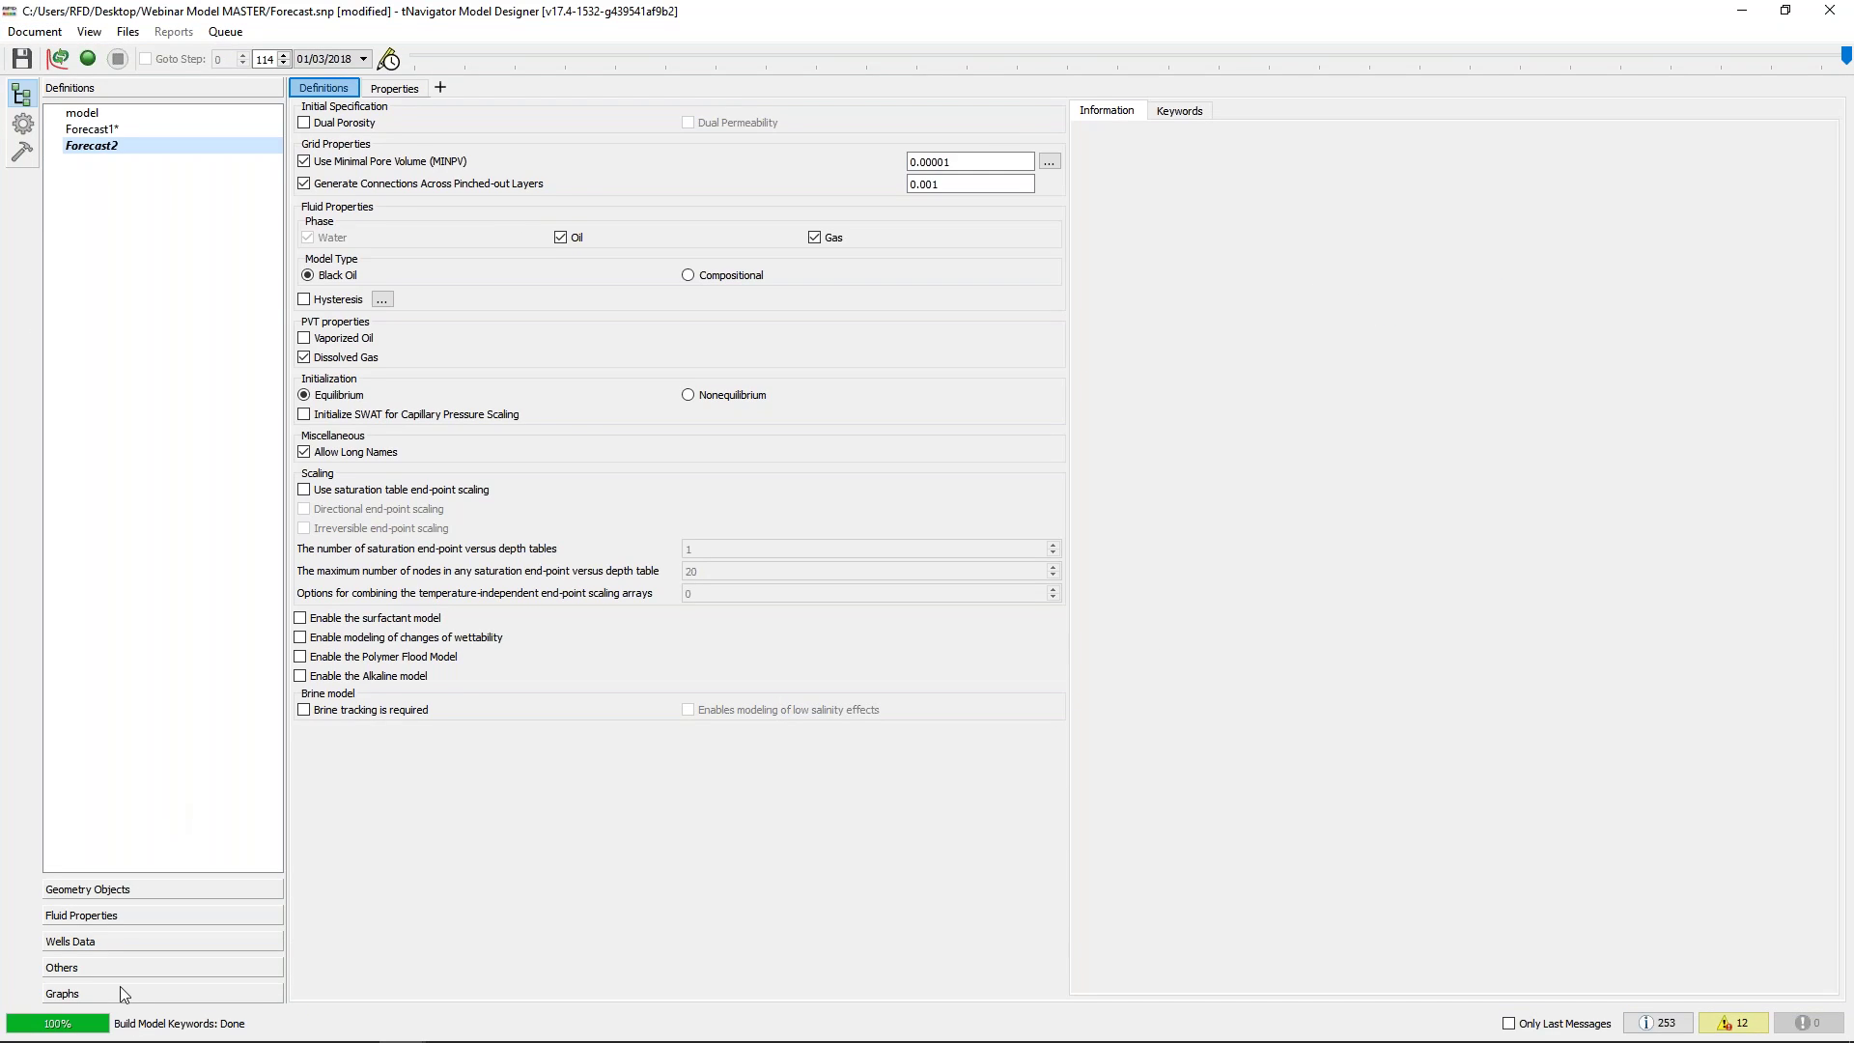
# Add an Economic Limits for Production Well rule to the 01/01/2017 time step in the schedule rules
pyautogui.click(96, 940)
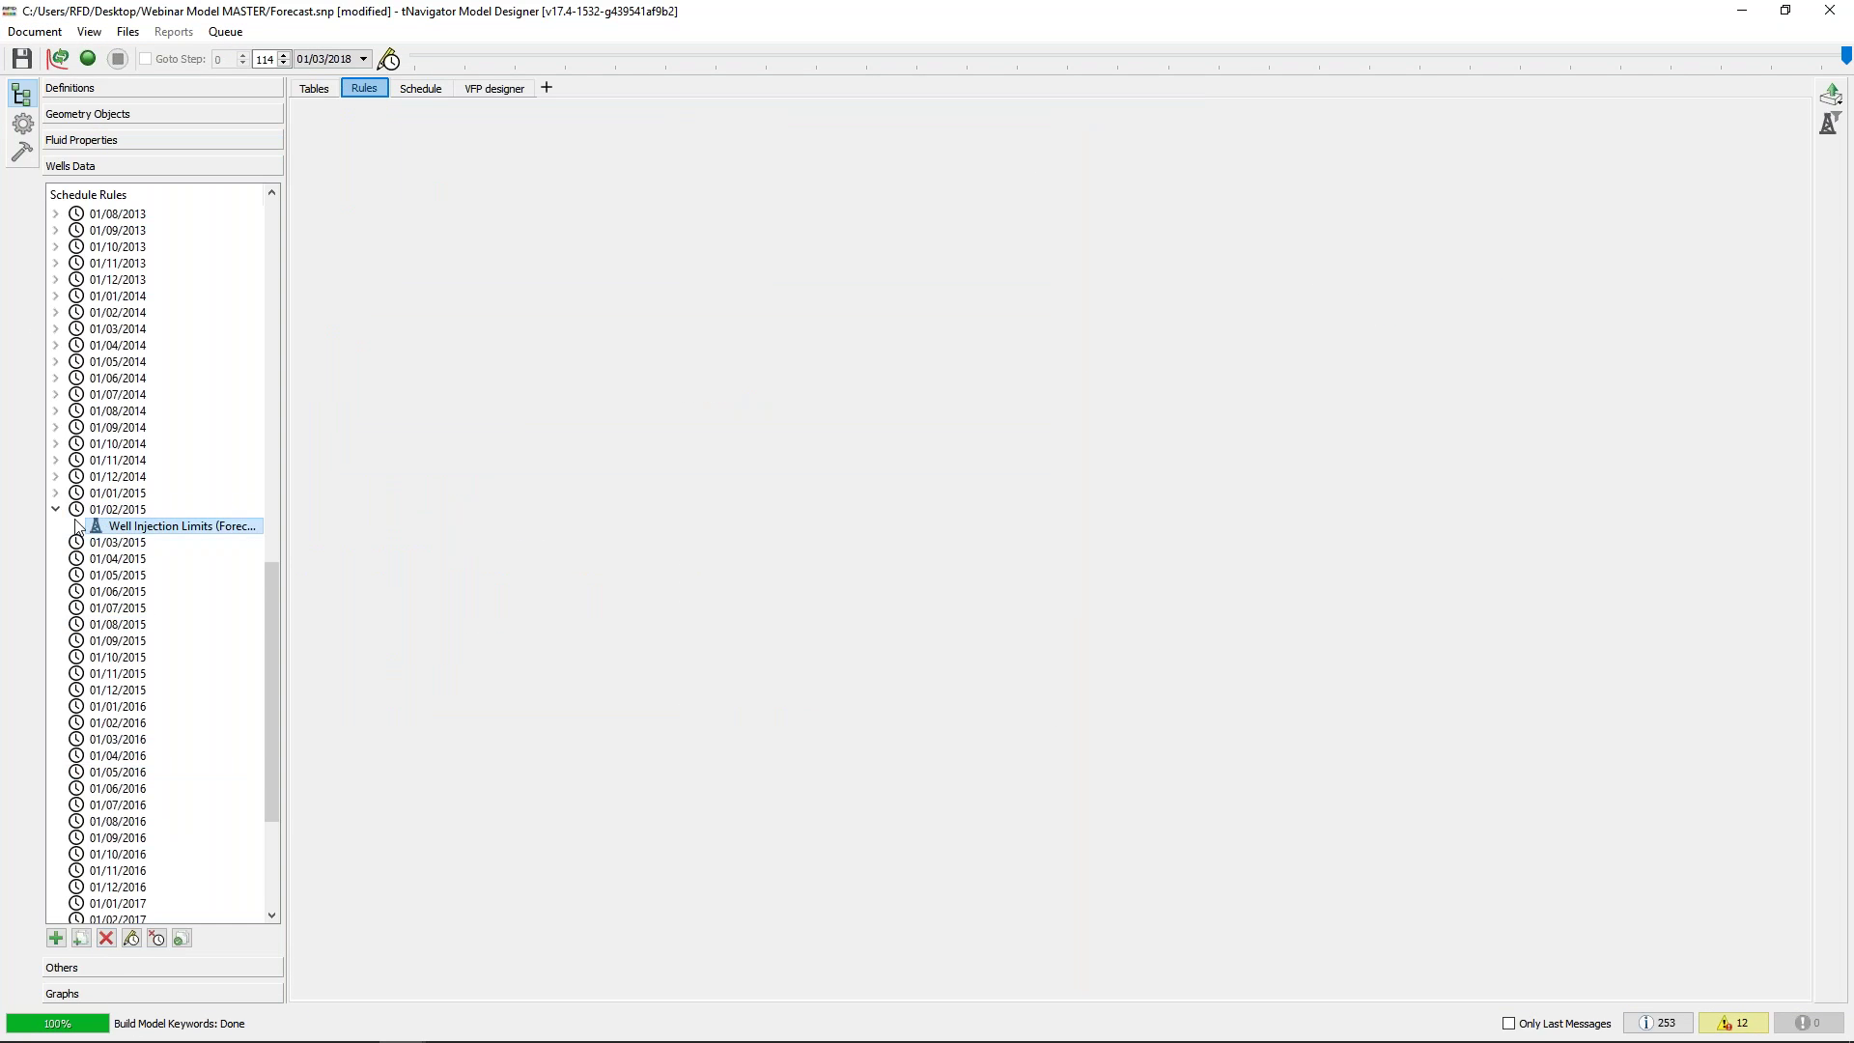
pyautogui.scroll(-5, 112, 599)
pyautogui.click(56, 279)
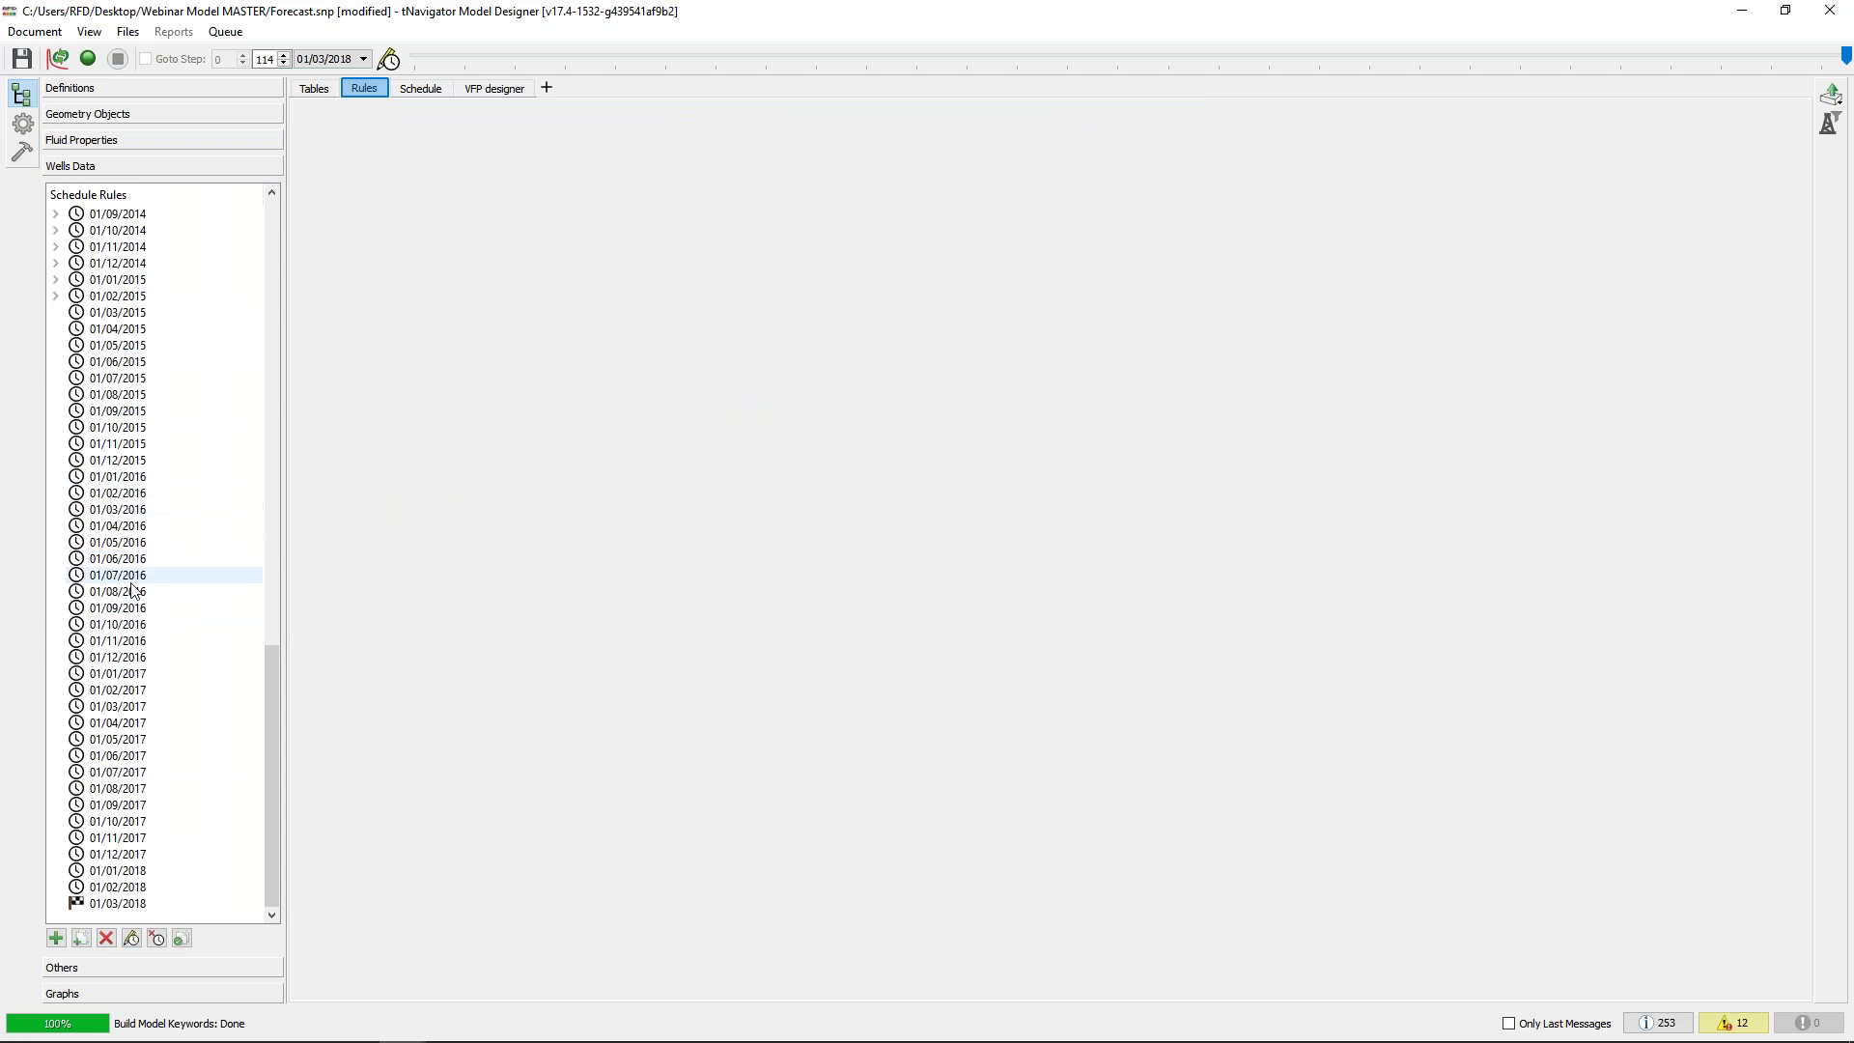
pyautogui.rightClick(138, 675)
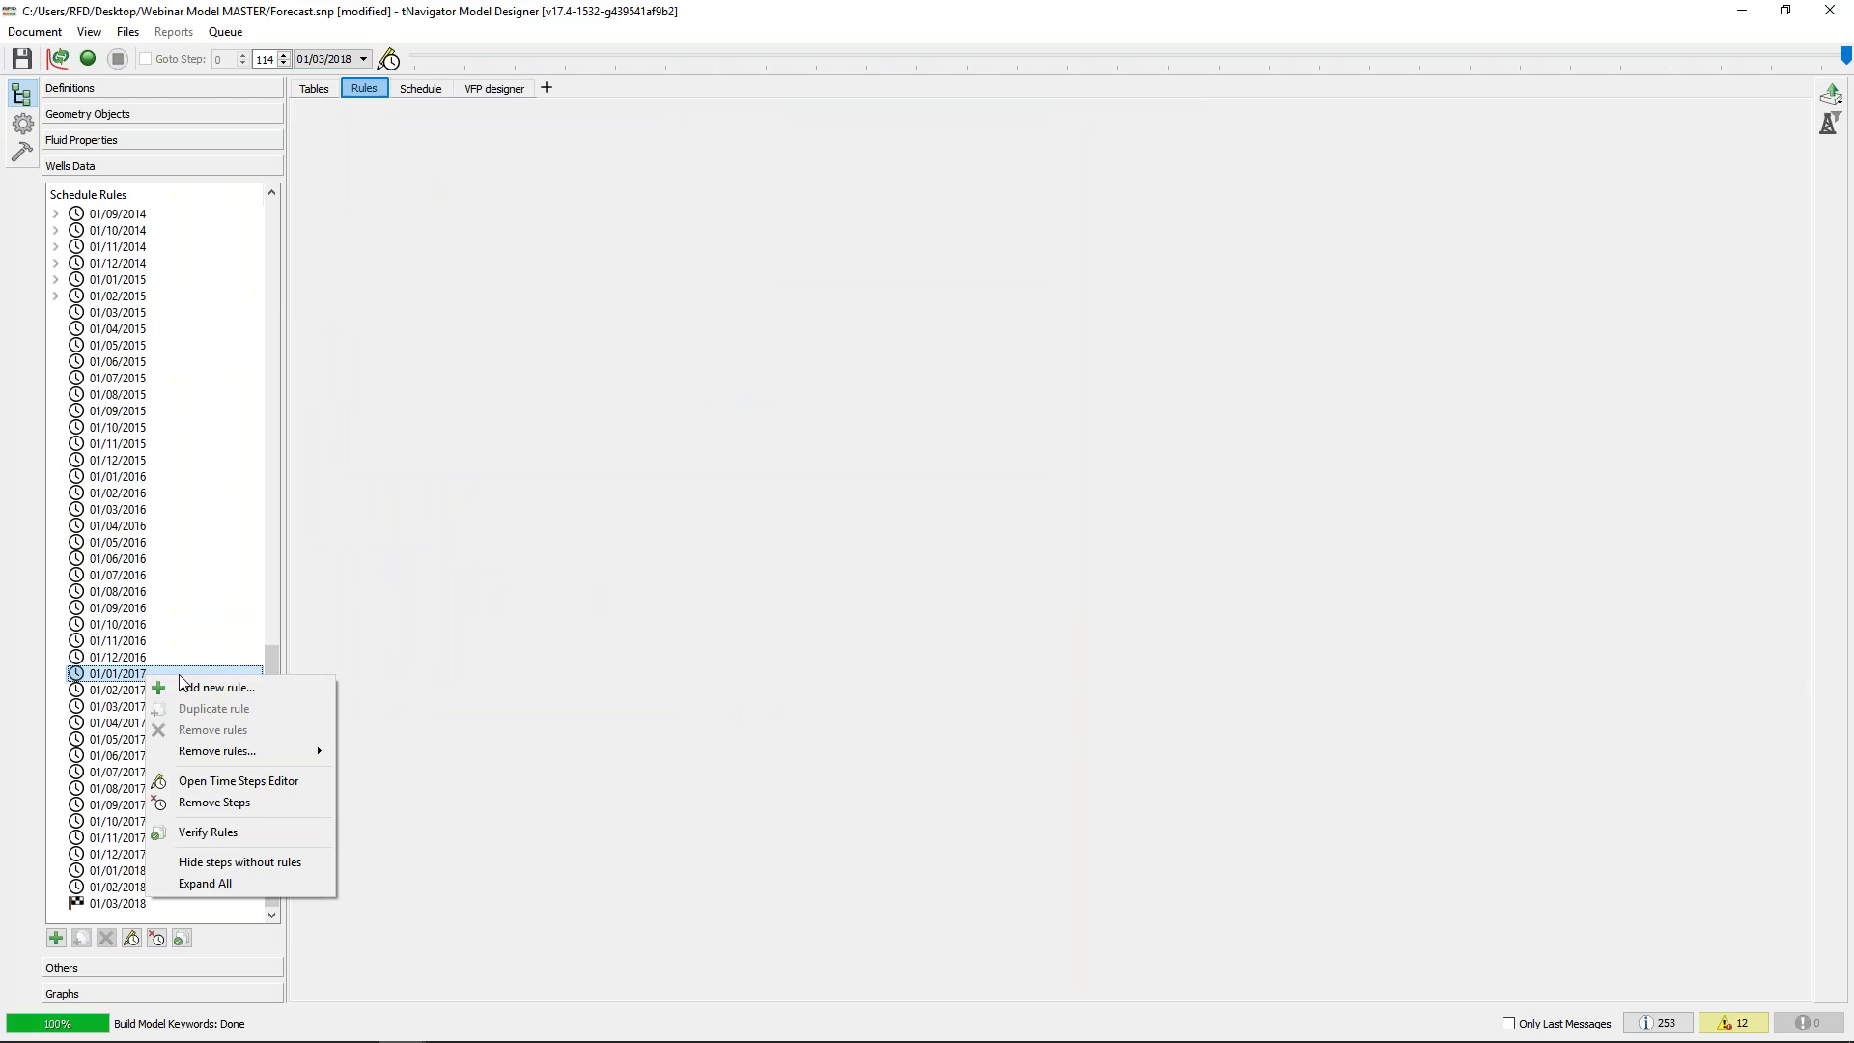
pyautogui.click(201, 689)
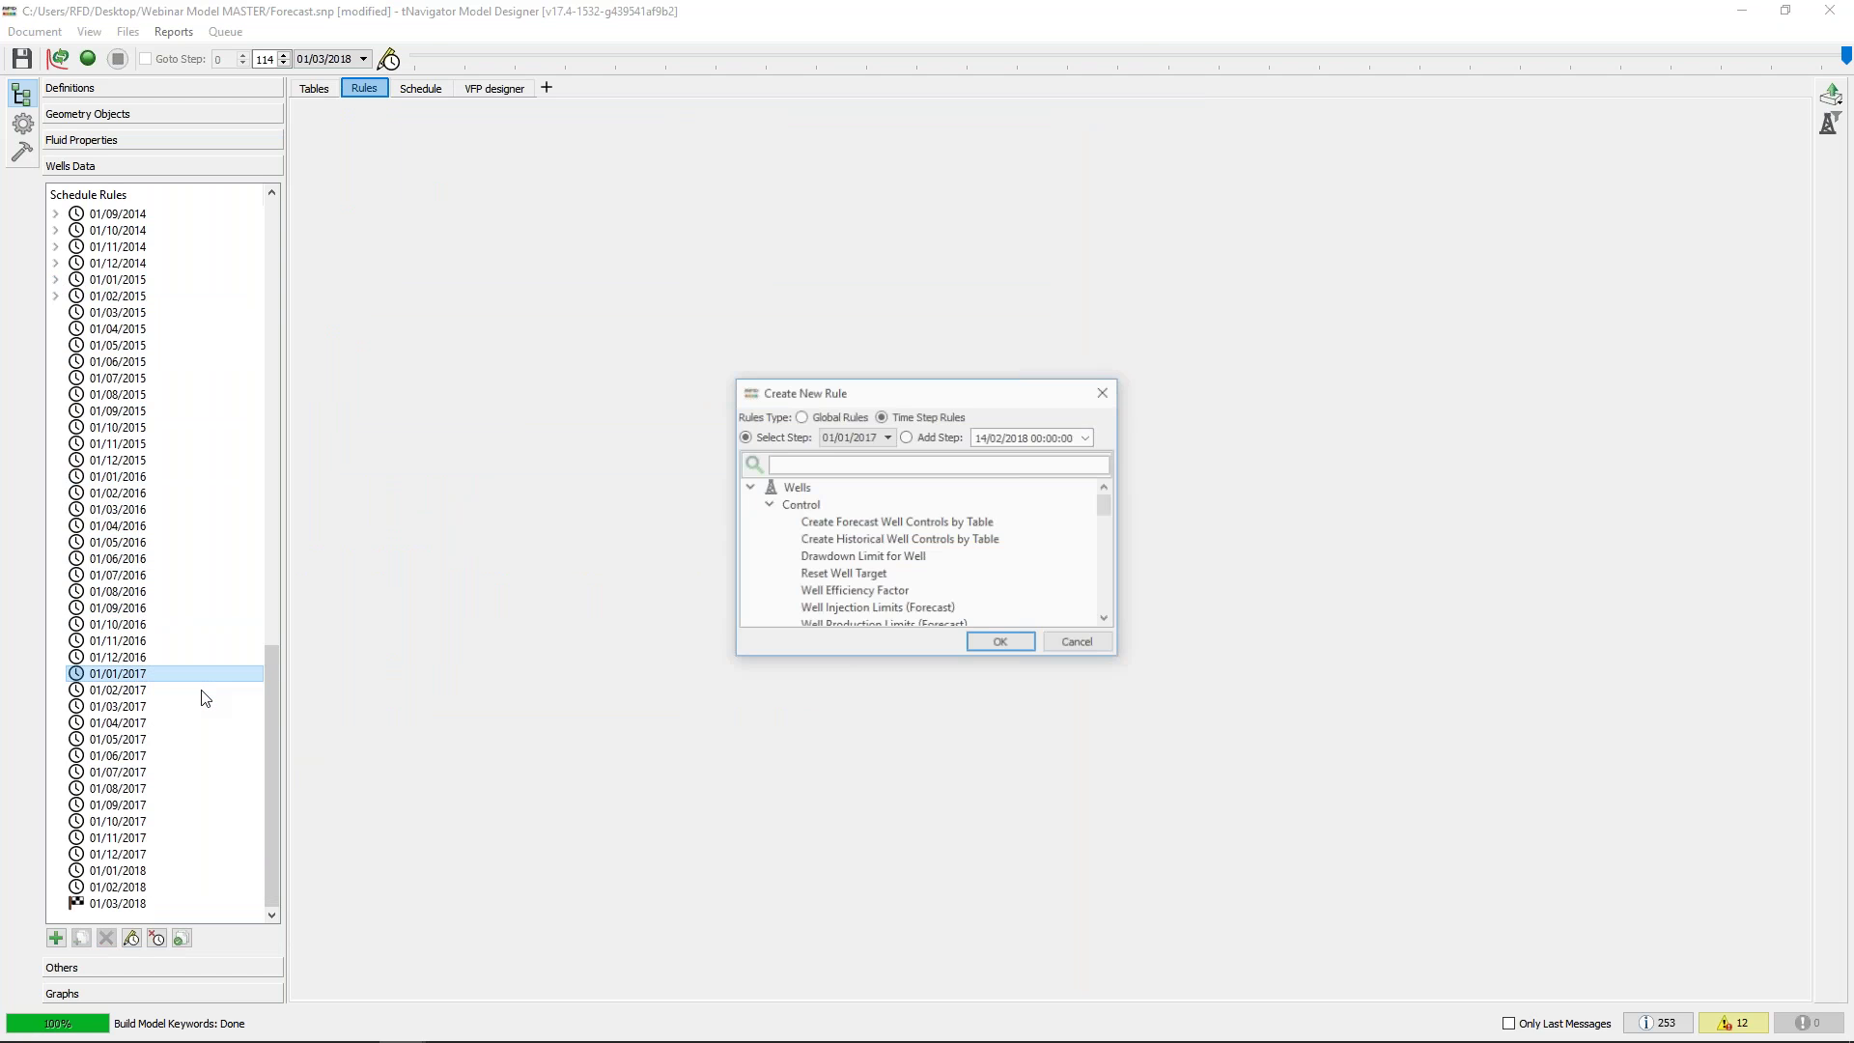
pyautogui.moveTo(943, 380); pyautogui.dragTo(952, 9)
pyautogui.moveTo(904, 661); pyautogui.dragTo(905, 877)
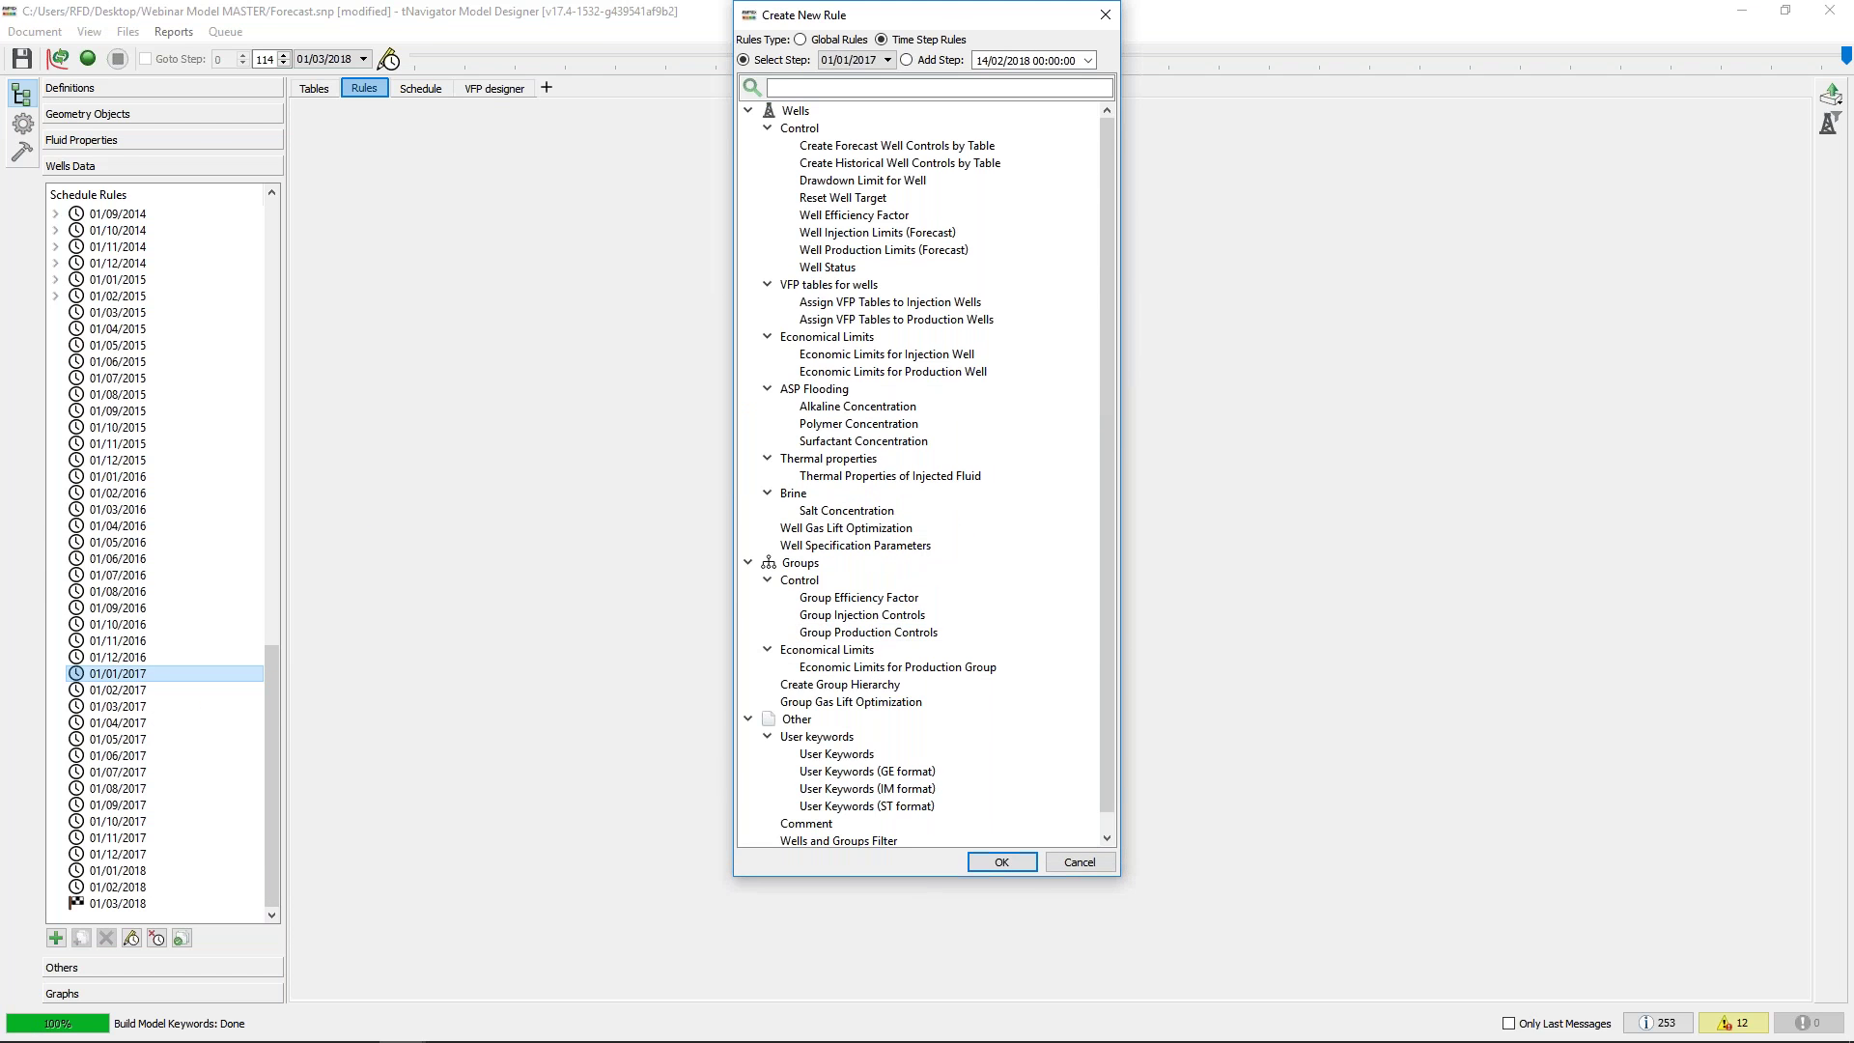
pyautogui.click(917, 374)
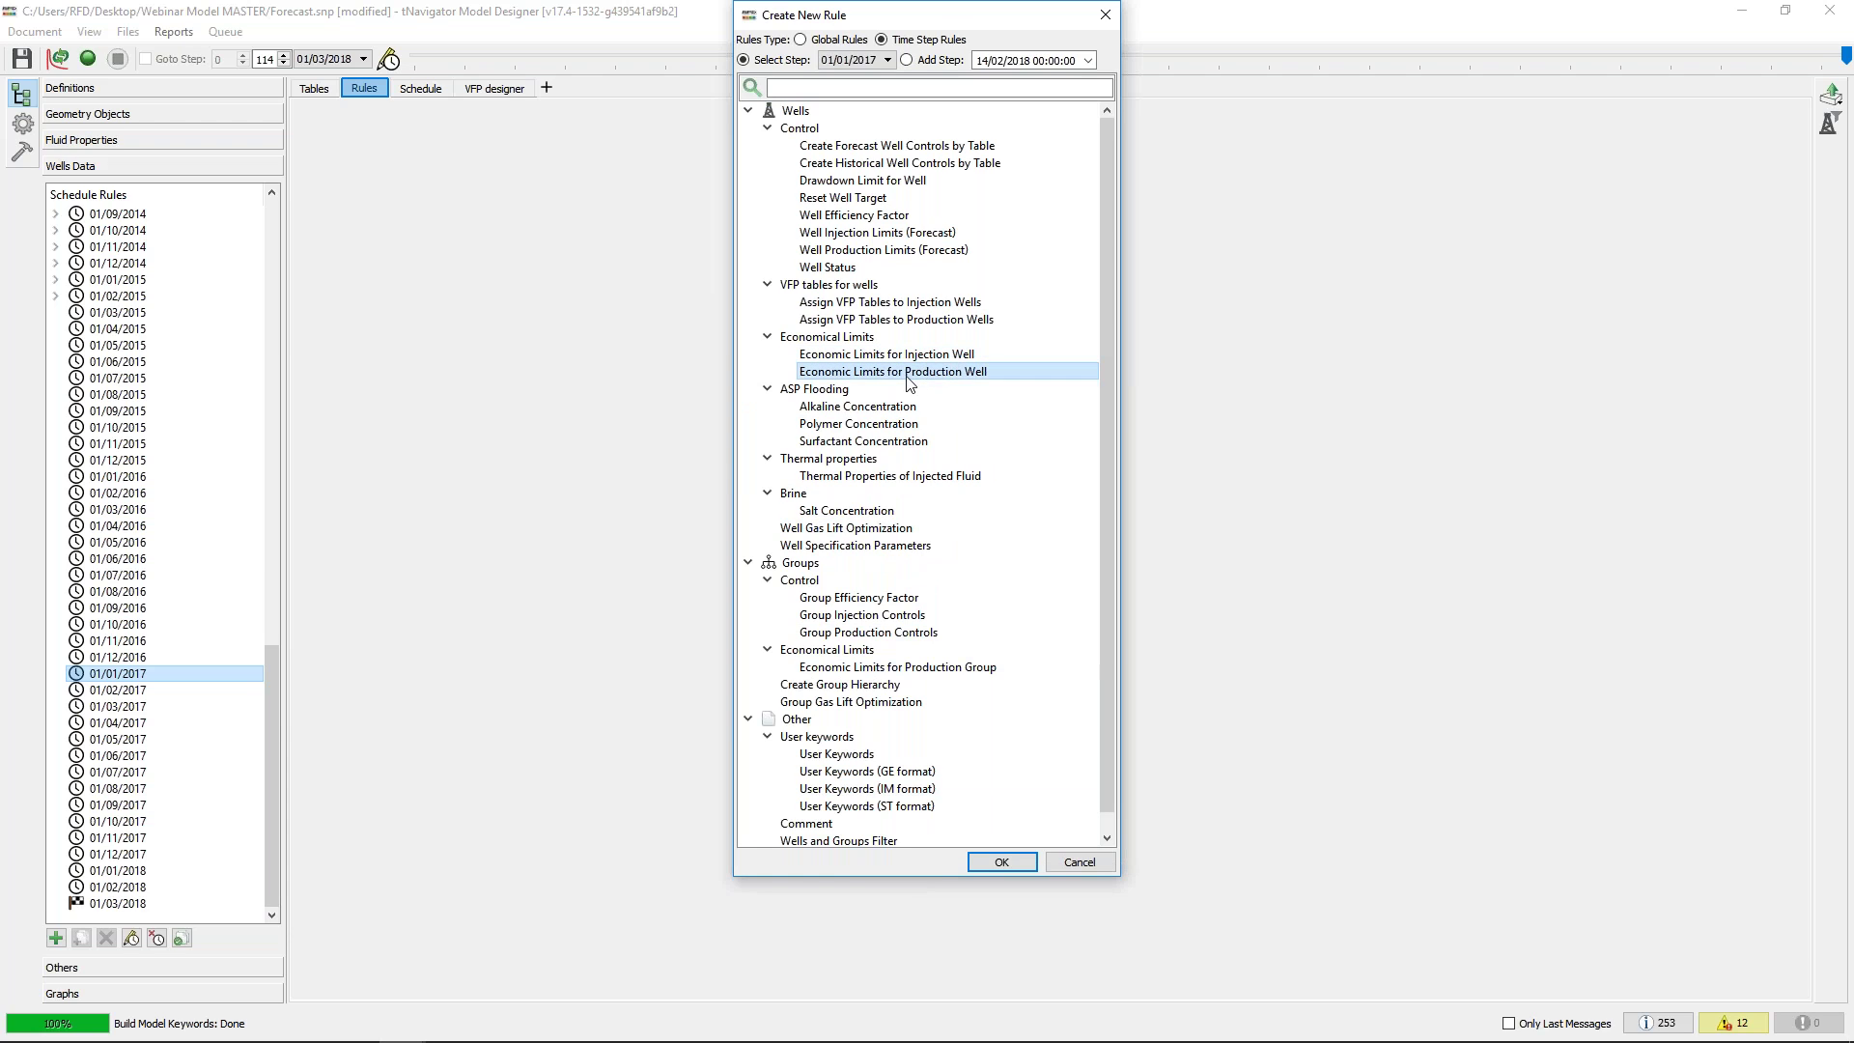
pyautogui.click(1001, 861)
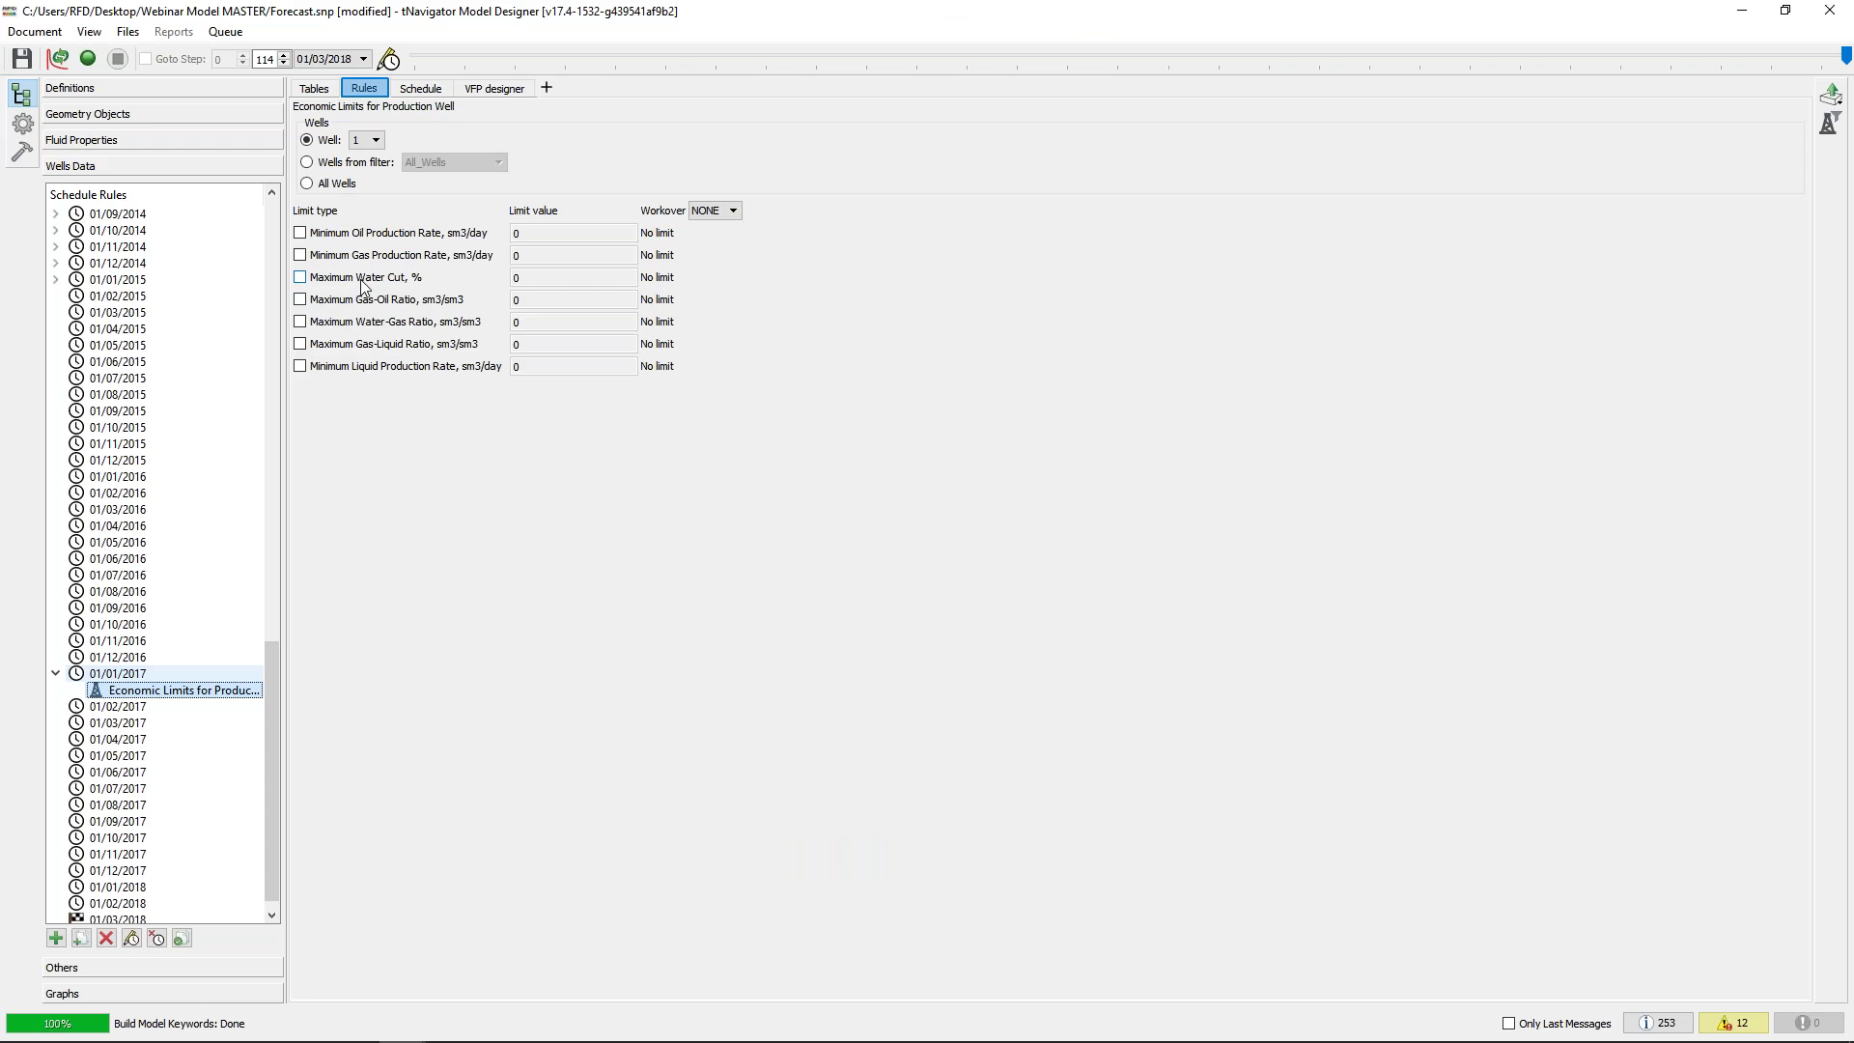
# Enable the Maximum Water Cut limit at 80 % in the economic limits rule and set its workover to CON
pyautogui.click(365, 279)
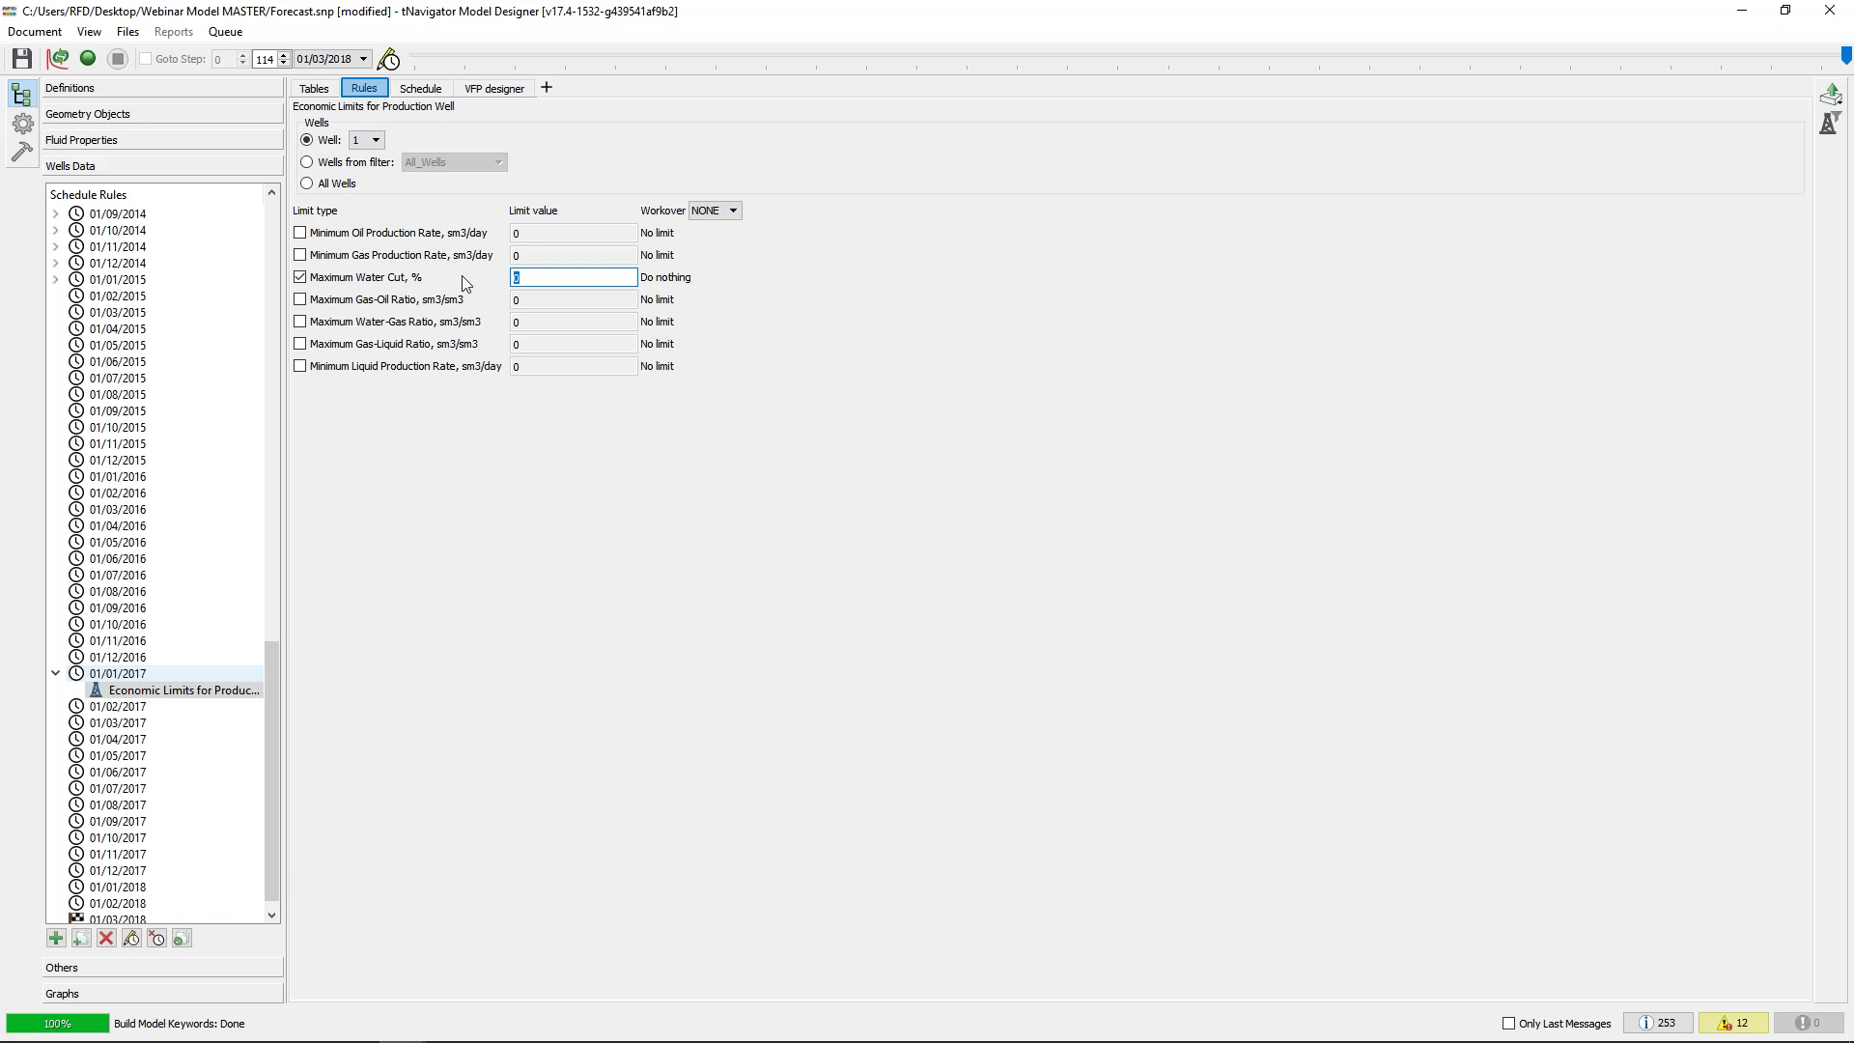
pyautogui.write('80')
pyautogui.click(726, 212)
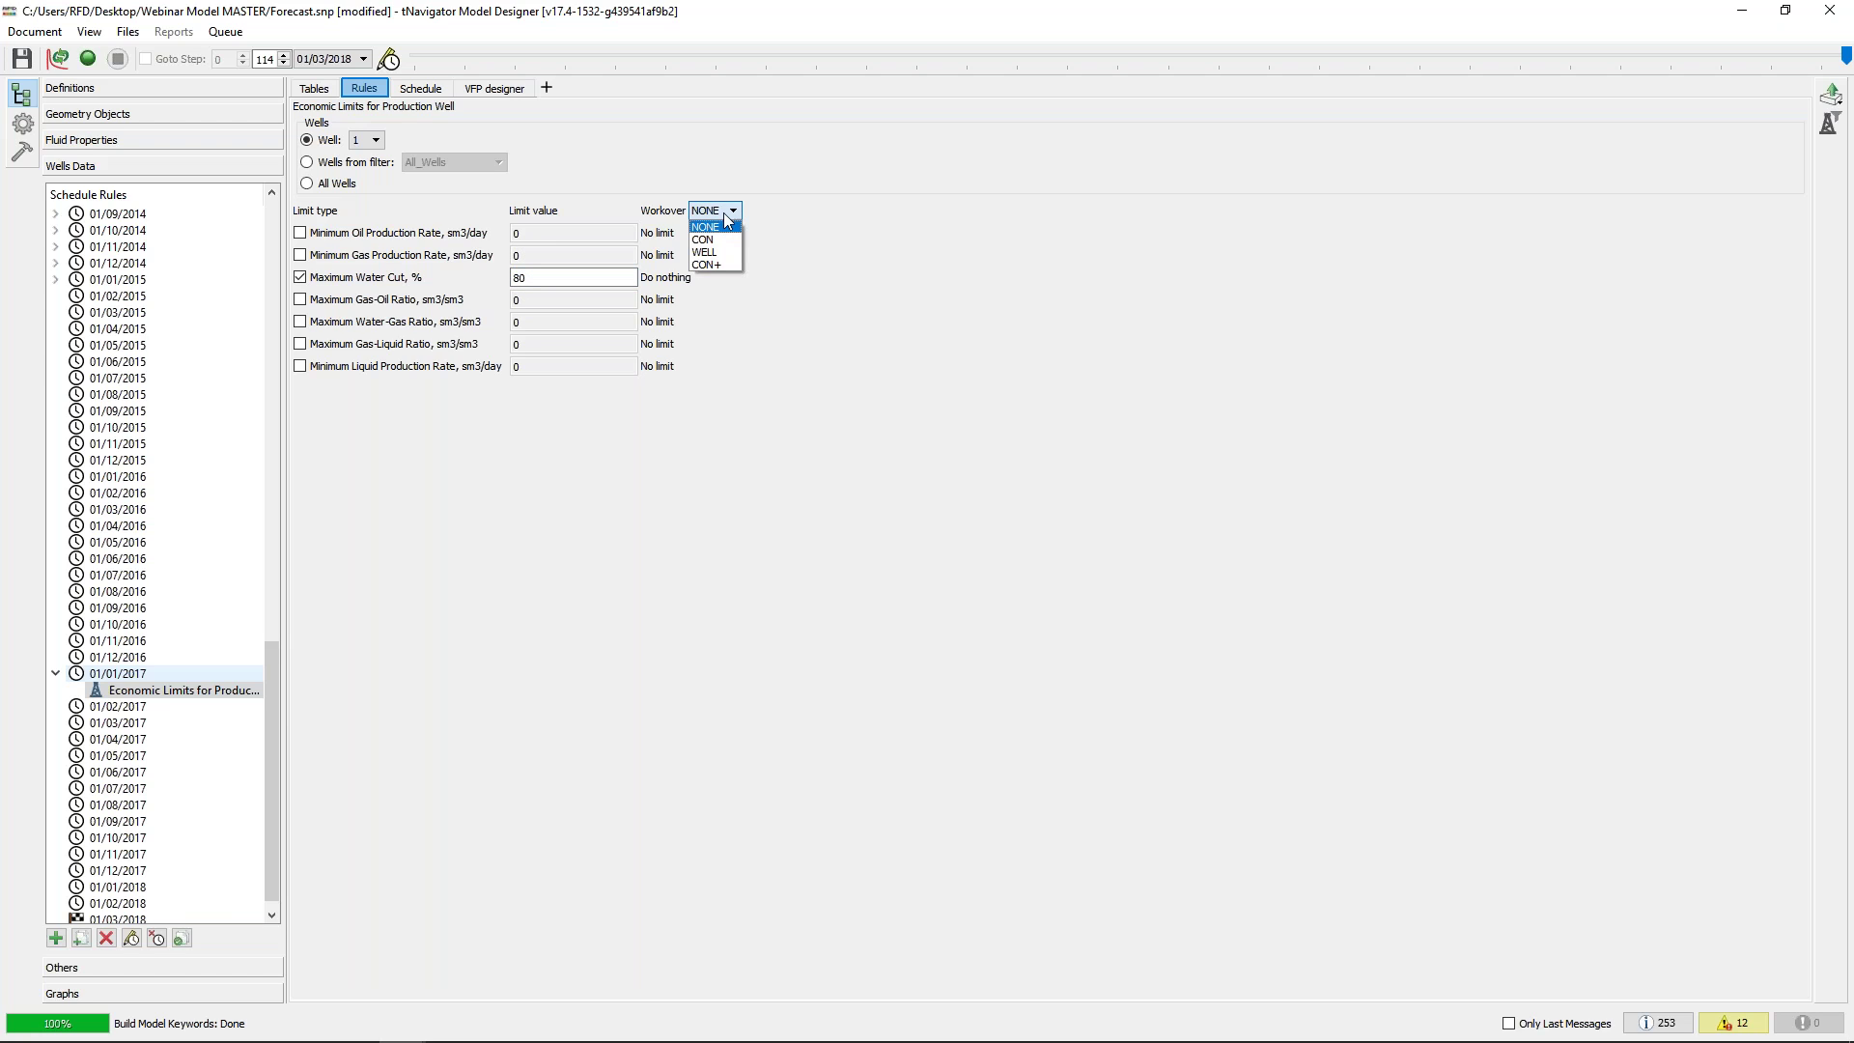
pyautogui.click(720, 239)
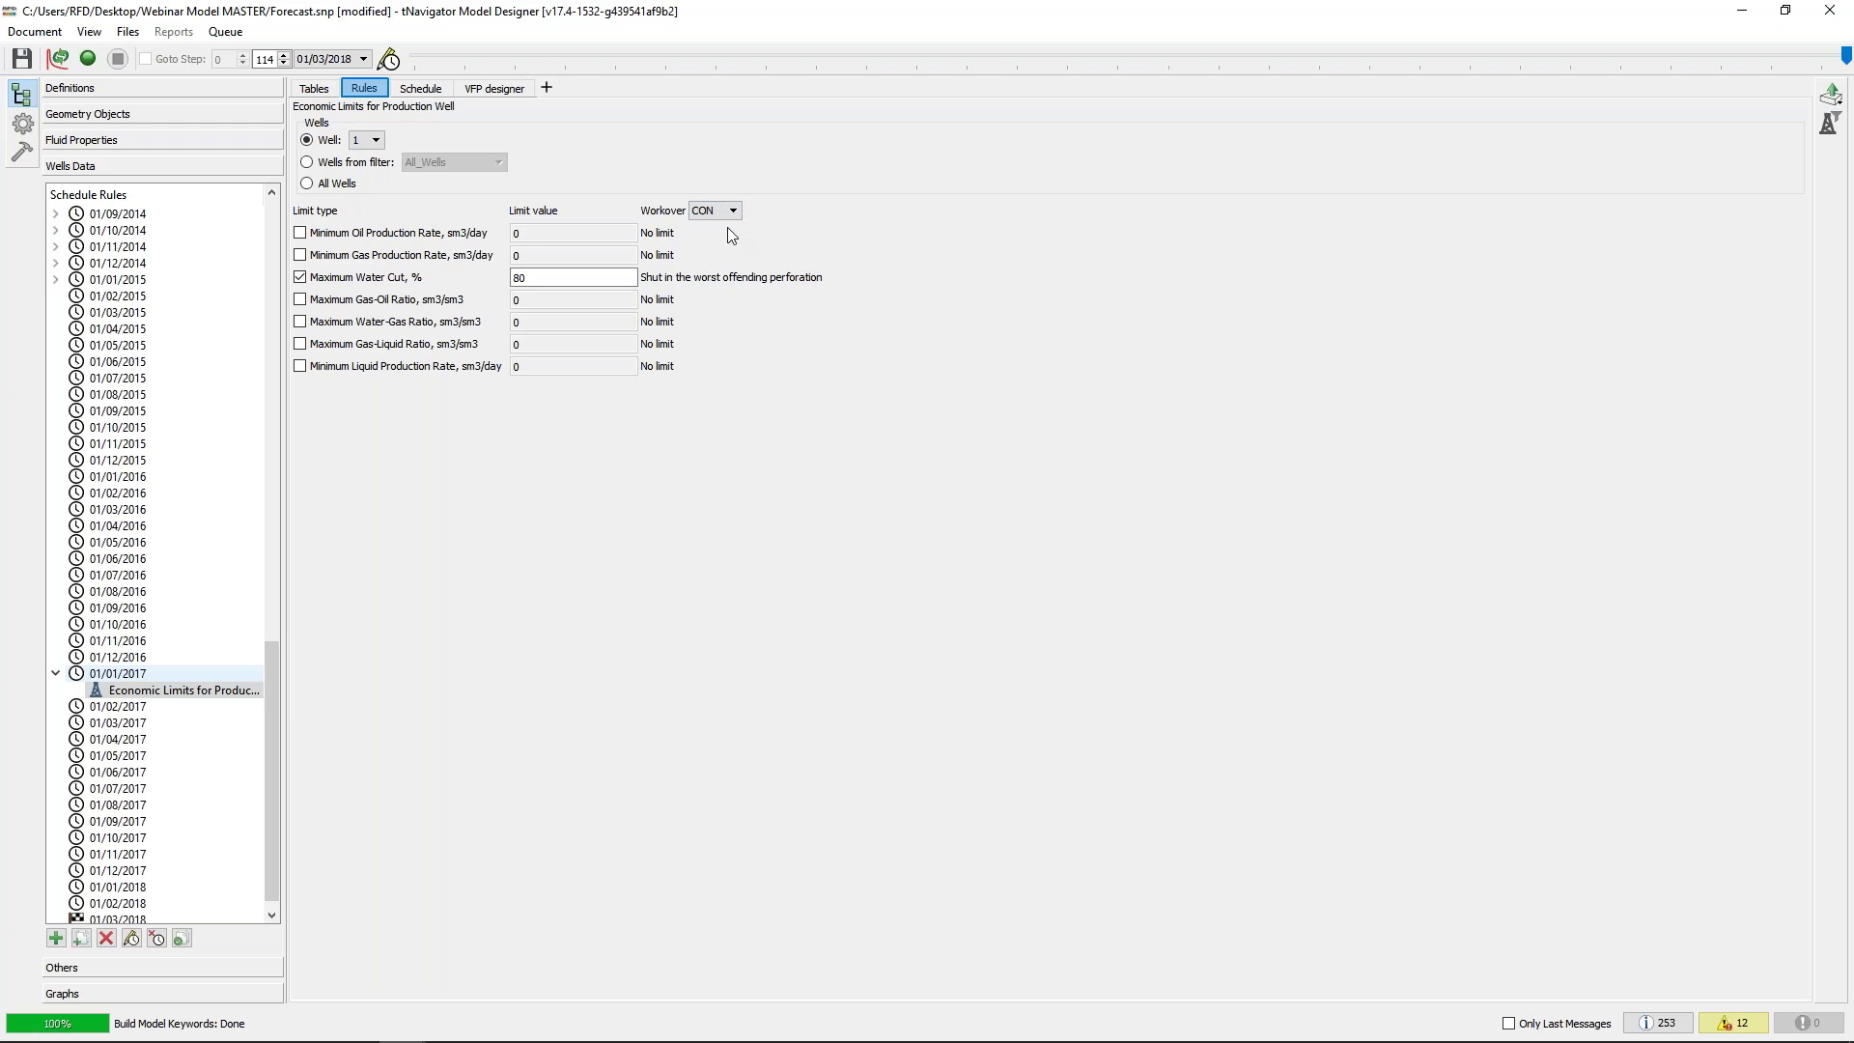
pyautogui.click(735, 219)
pyautogui.click(725, 264)
pyautogui.click(733, 213)
pyautogui.click(724, 240)
# Apply the economic limits rule to the wells from the Producers filter
pyautogui.click(375, 164)
pyautogui.click(452, 162)
pyautogui.click(449, 204)
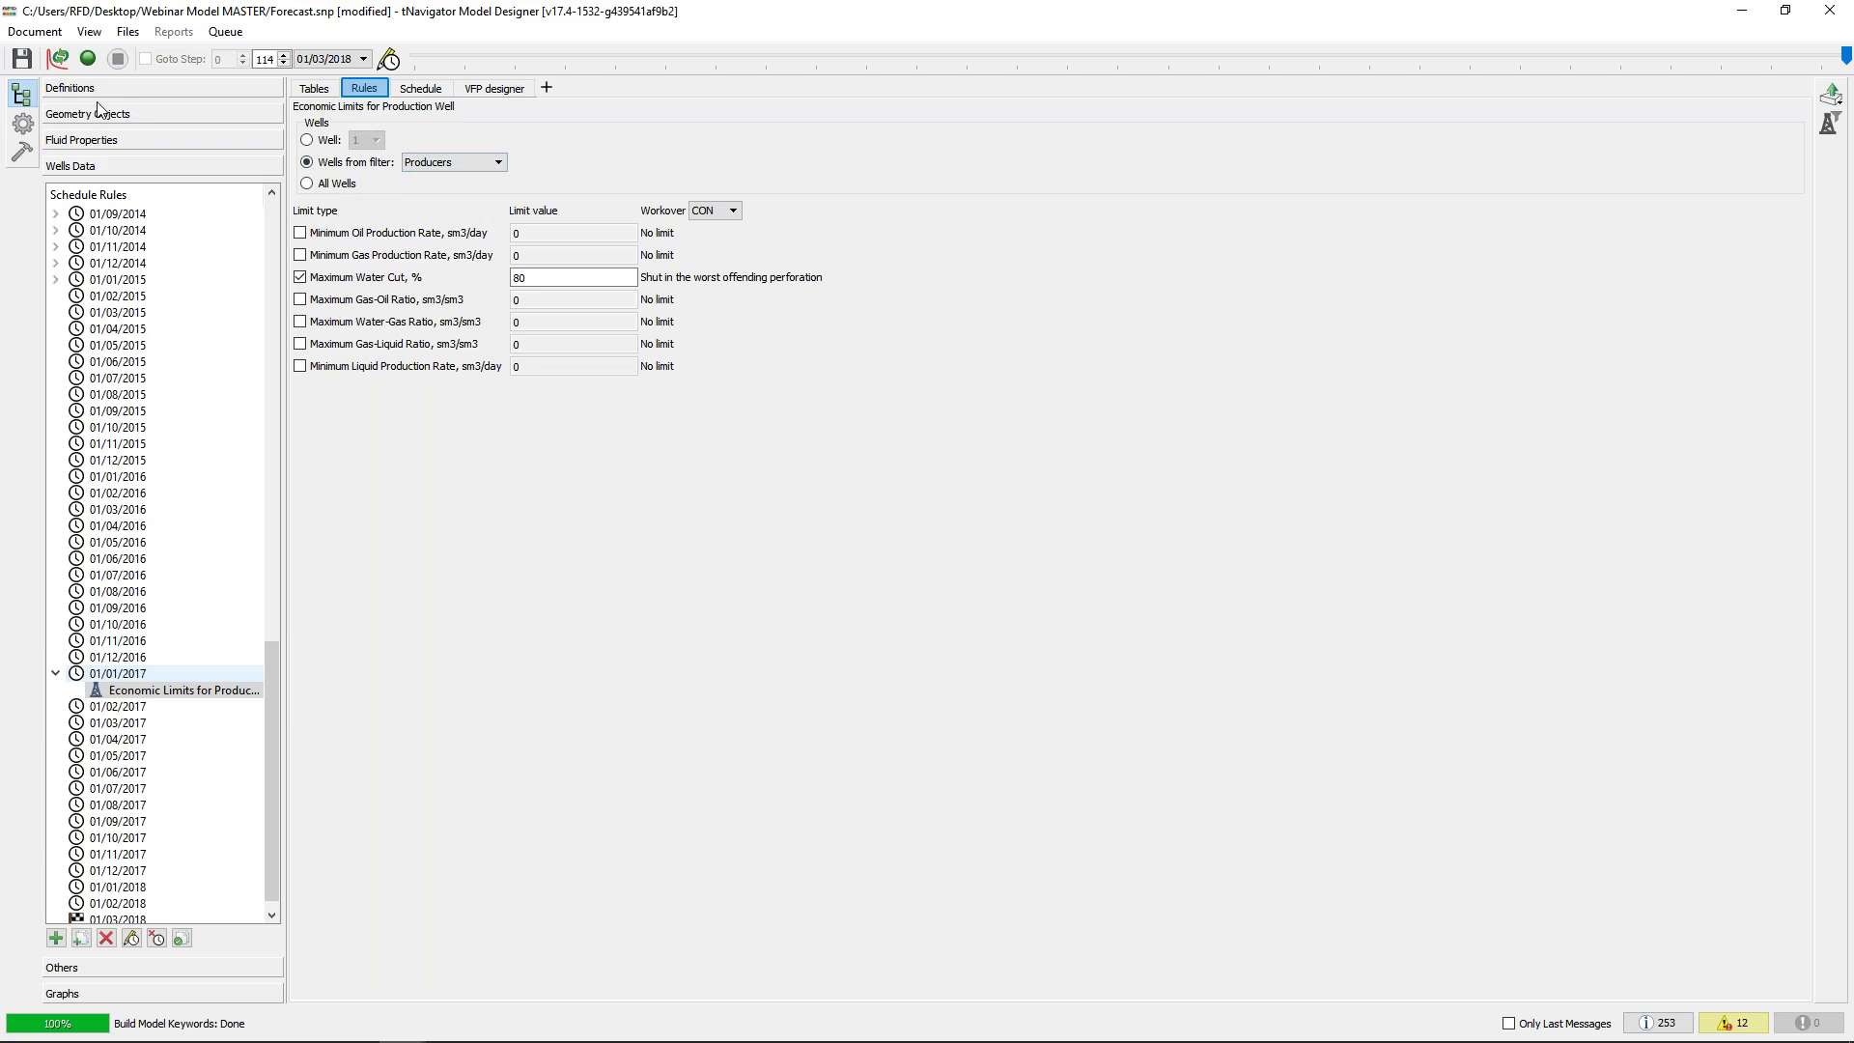
# Load the Forecast2 dynamic model, accepting the properties check, and run its calculation while monitoring the result graphs
pyautogui.click(88, 60)
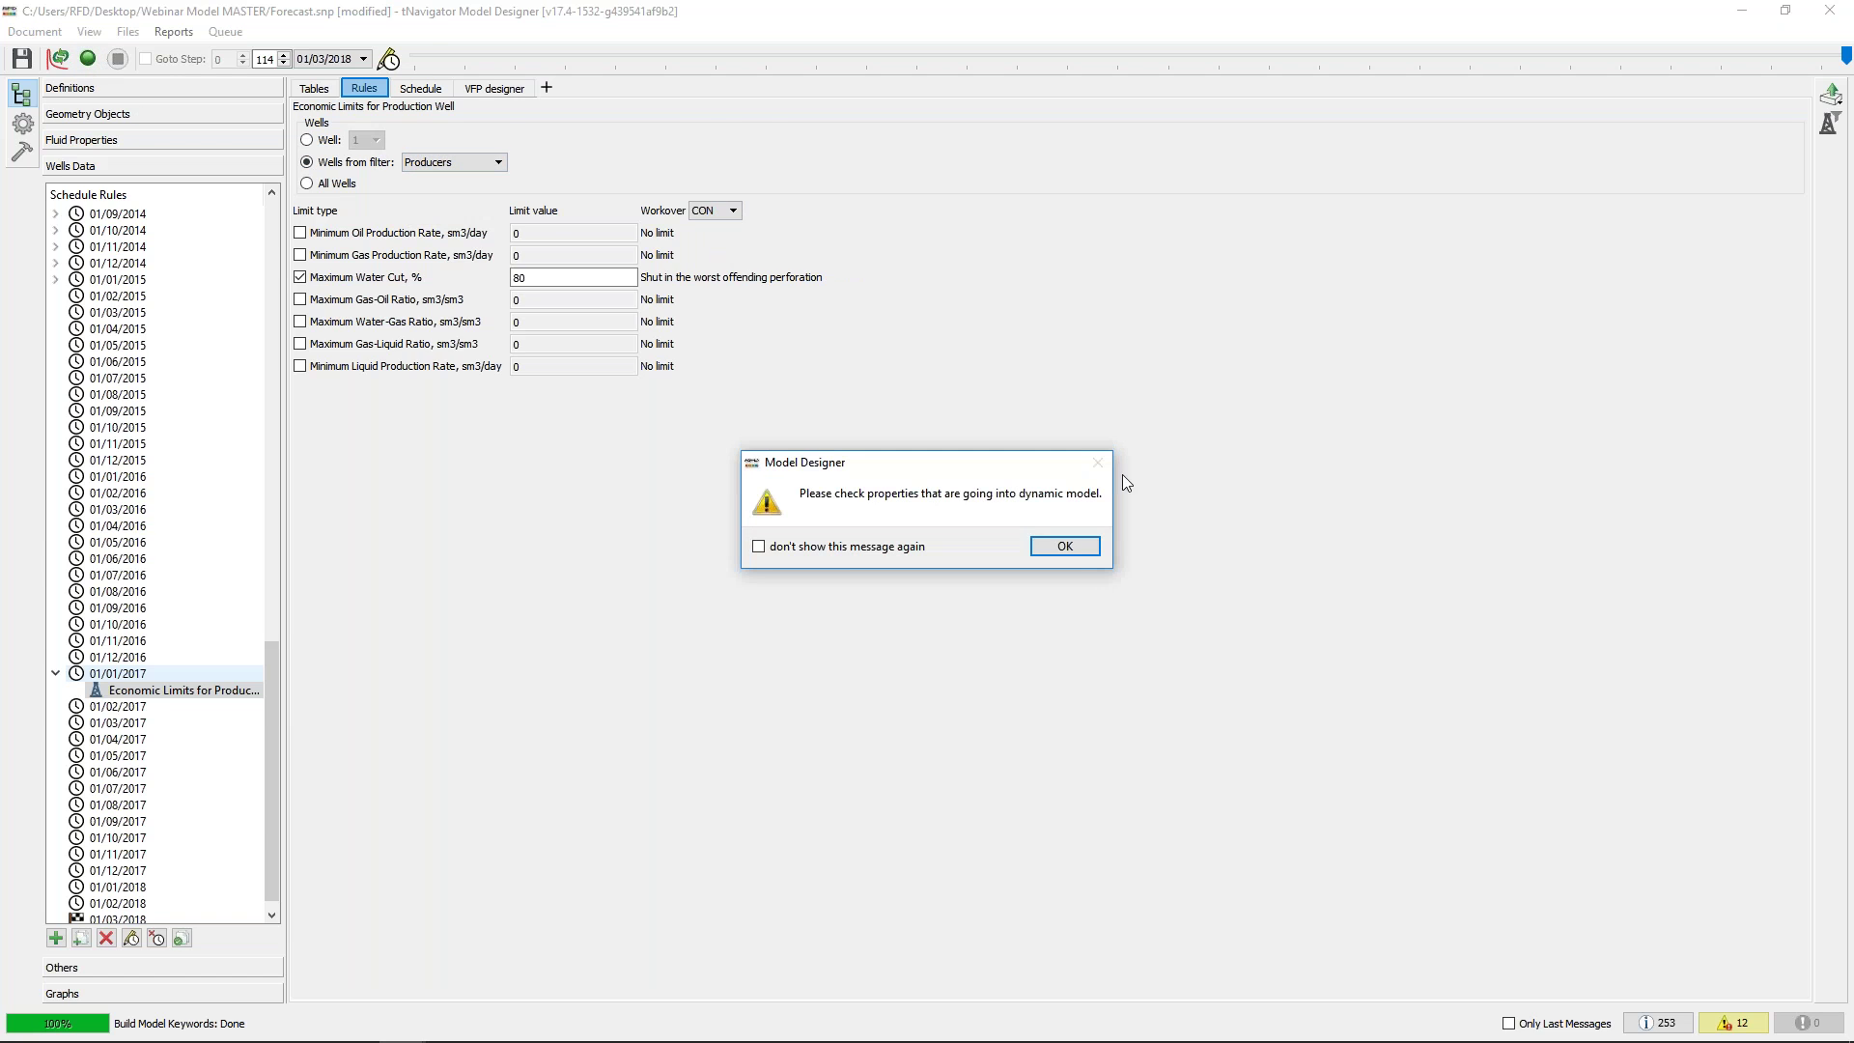
pyautogui.click(1067, 546)
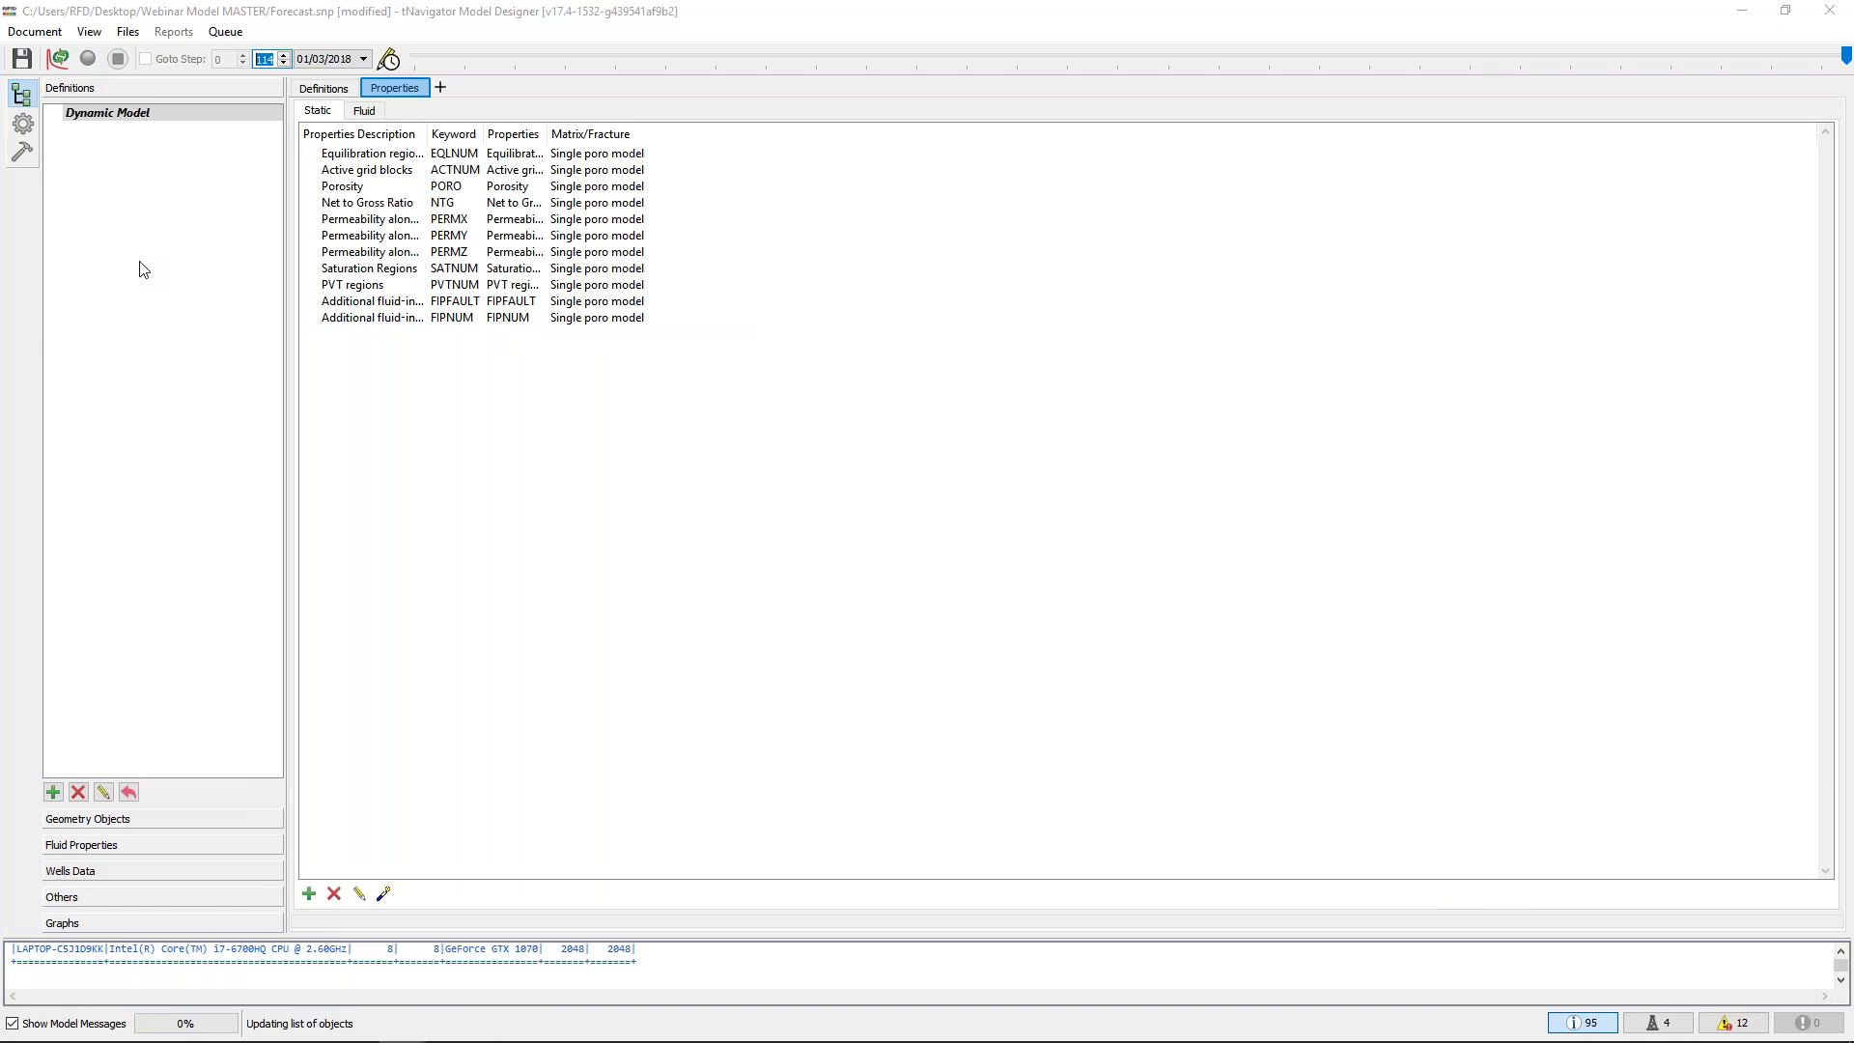
pyautogui.click(118, 59)
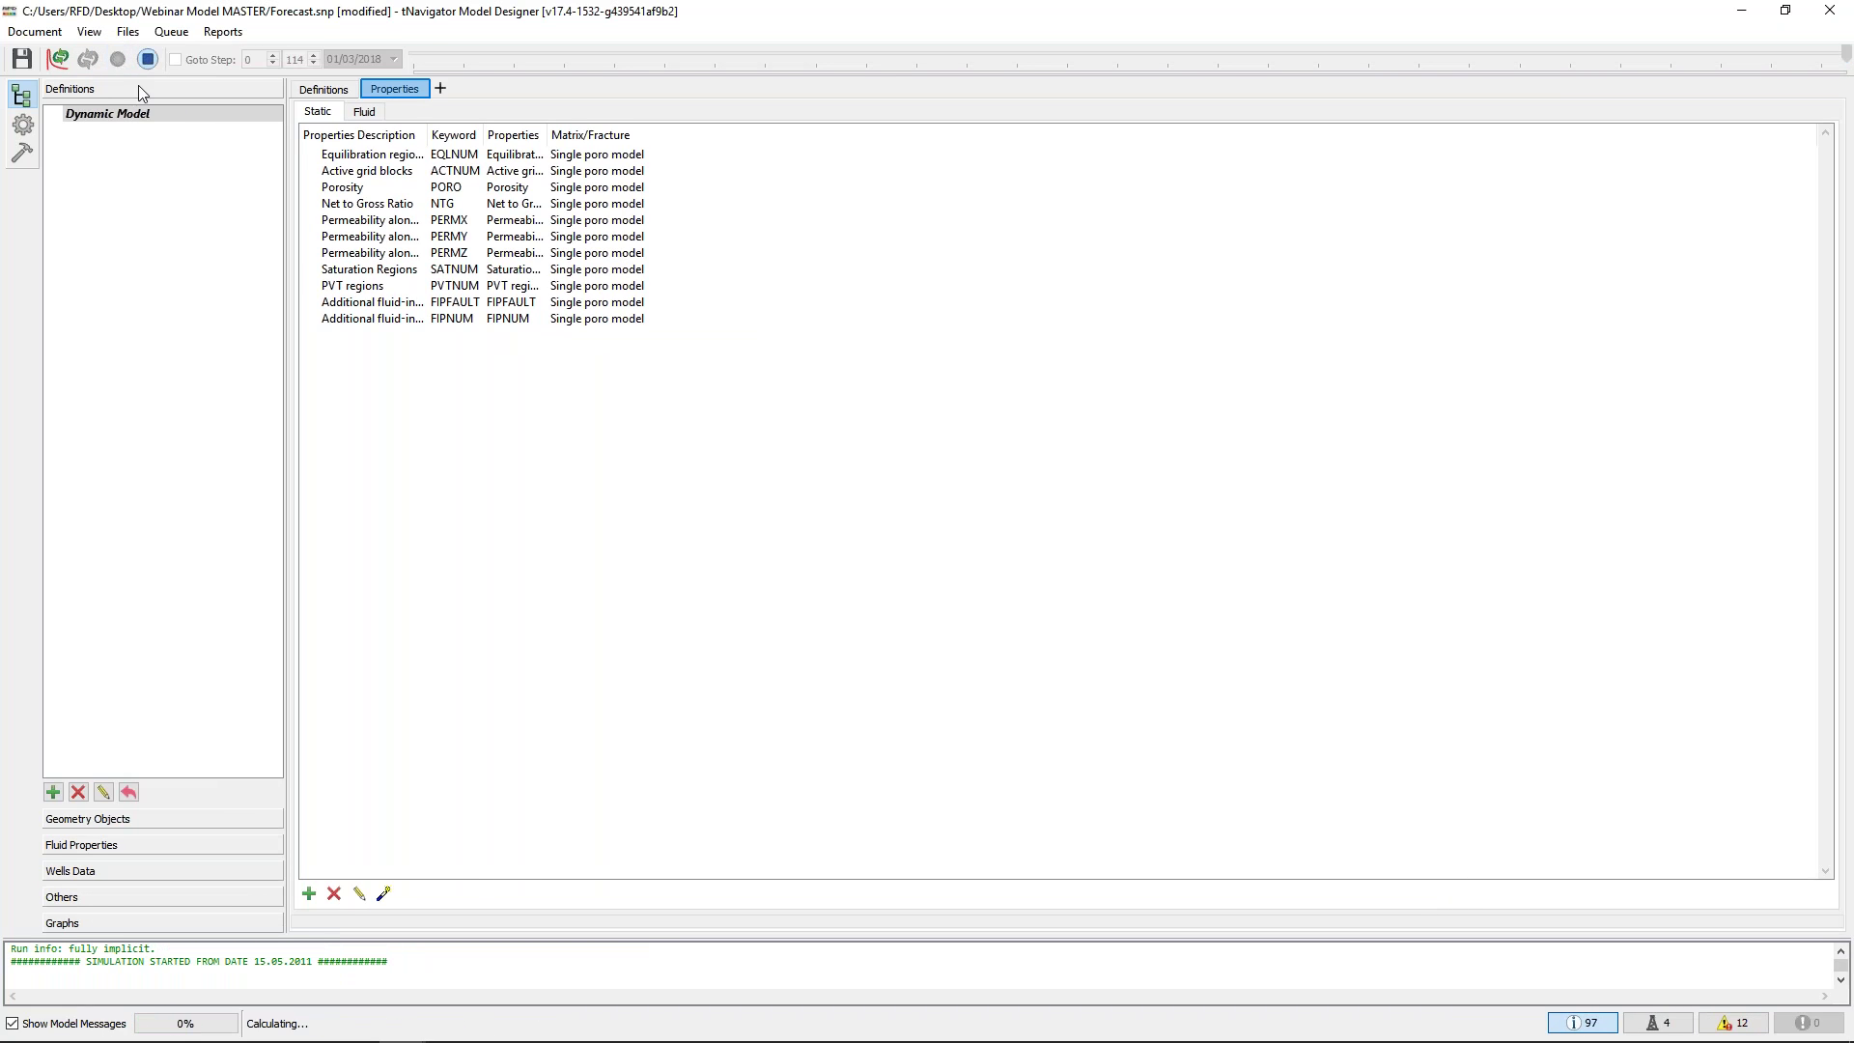
pyautogui.click(81, 924)
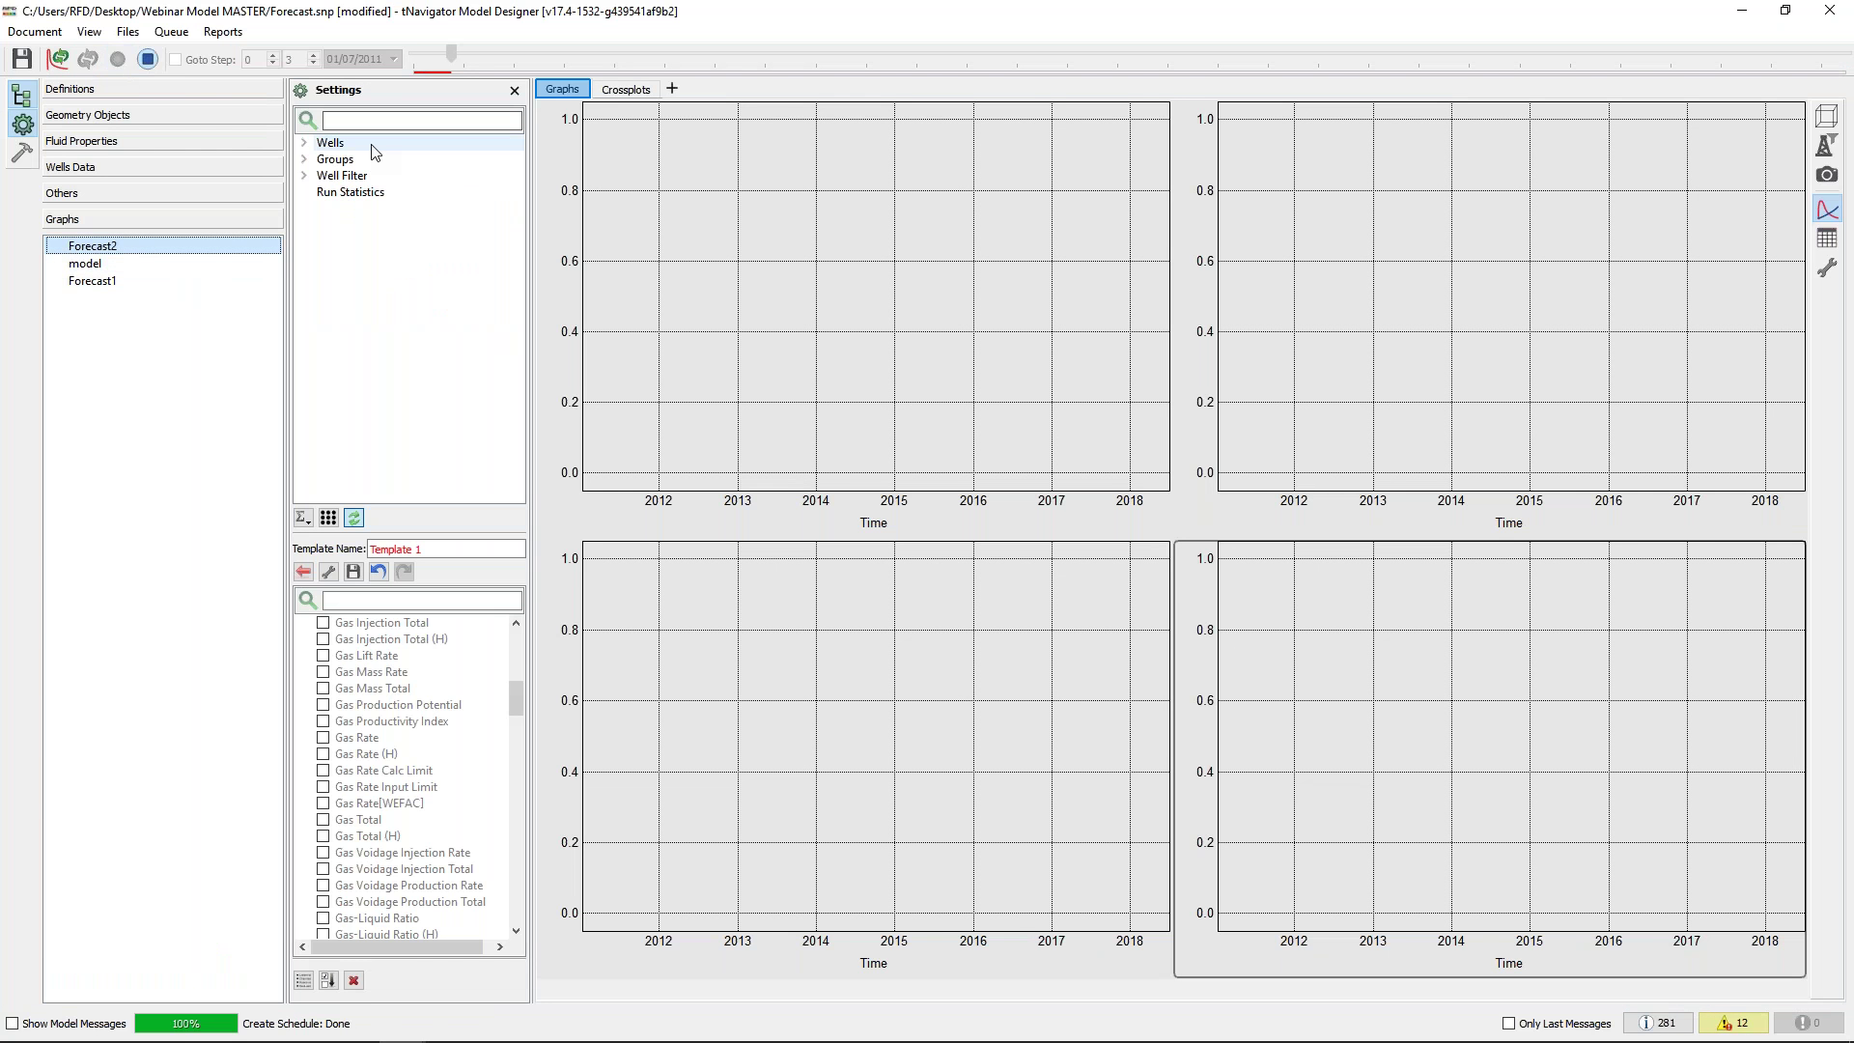
pyautogui.click(373, 145)
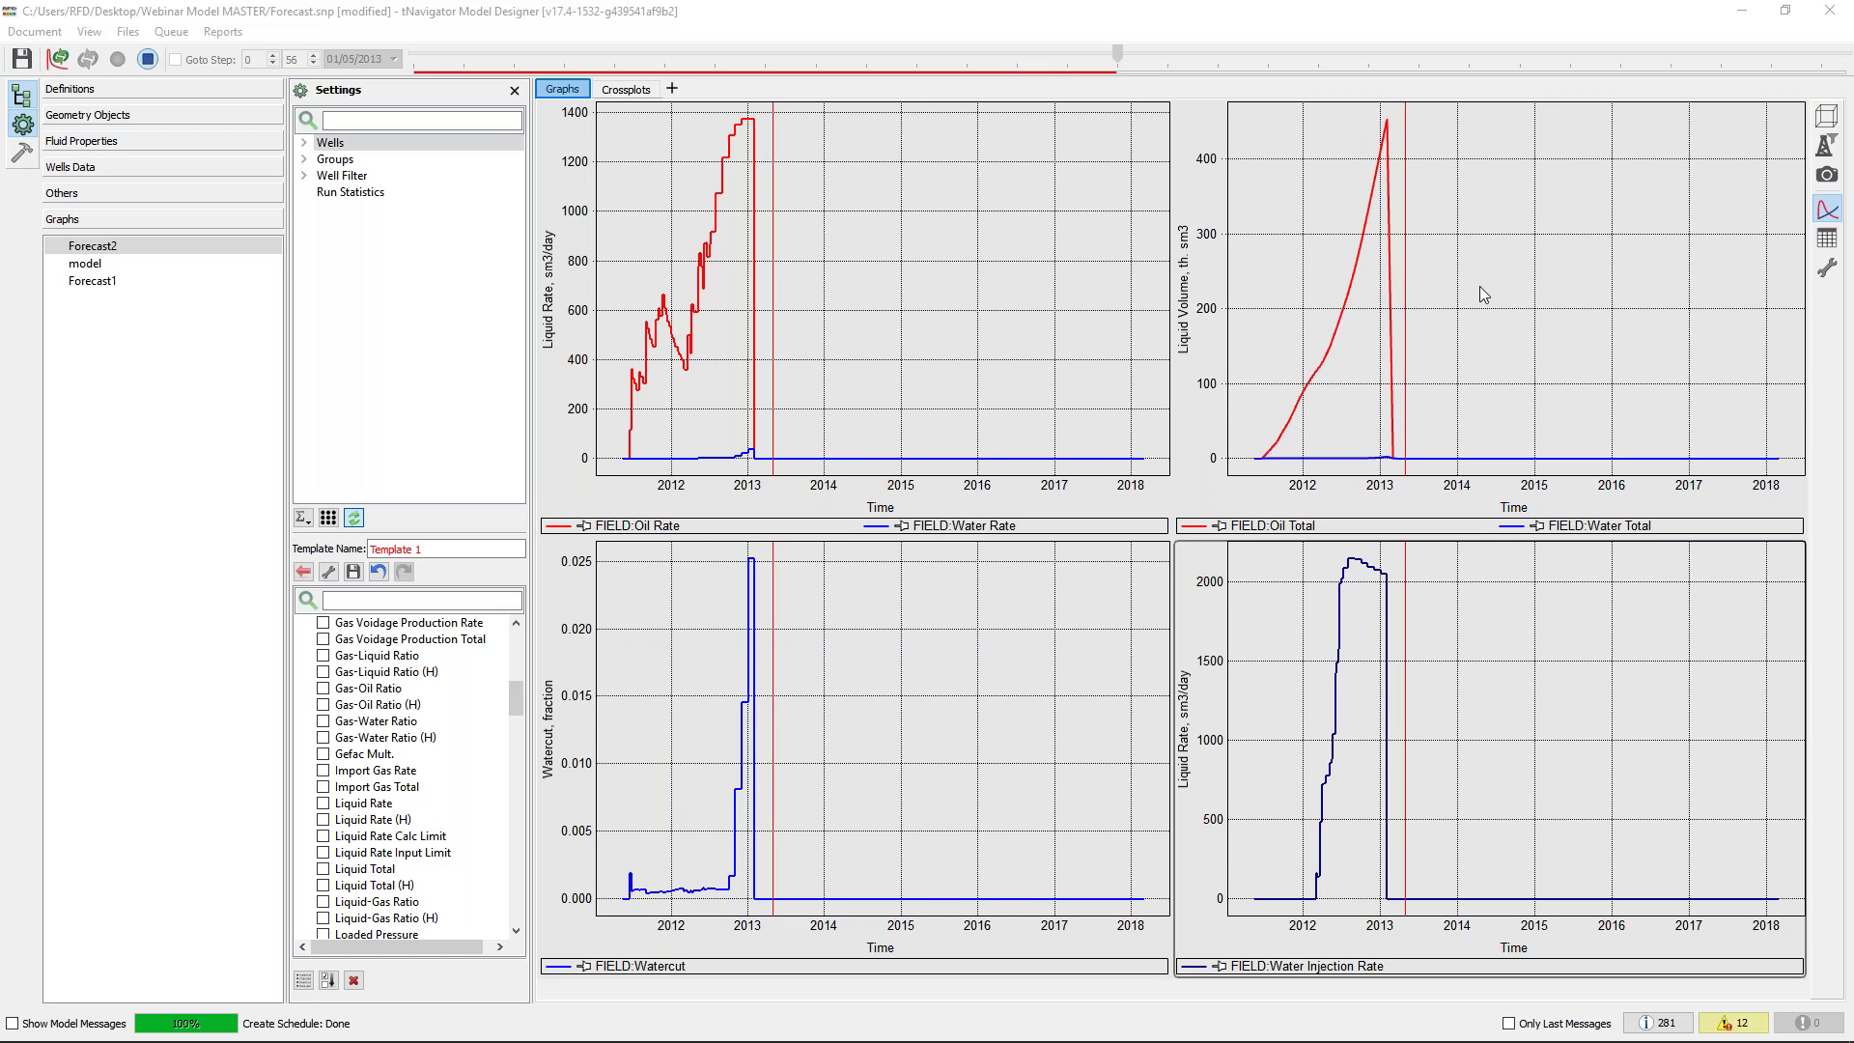
# Examine the X-axis point choices and the monthly value options in the graphs preferences, closing them without applying changes
pyautogui.click(1833, 262)
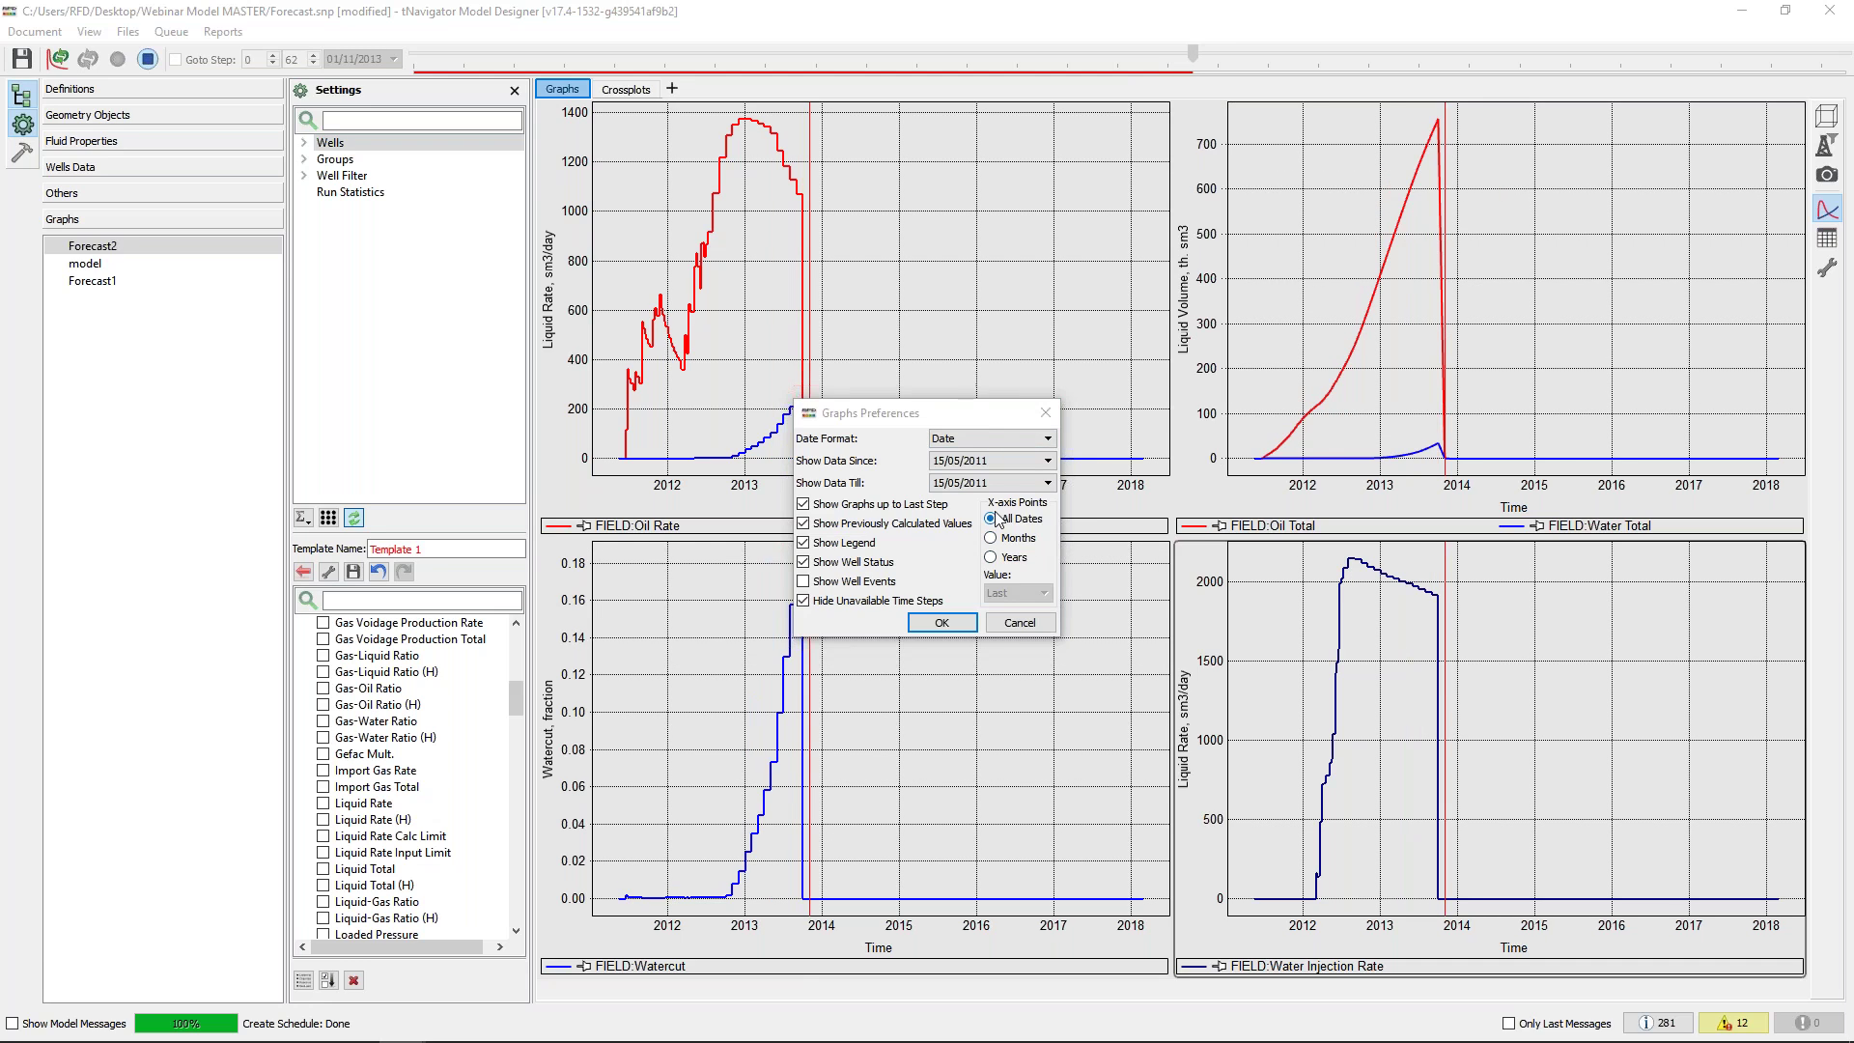
pyautogui.click(1010, 543)
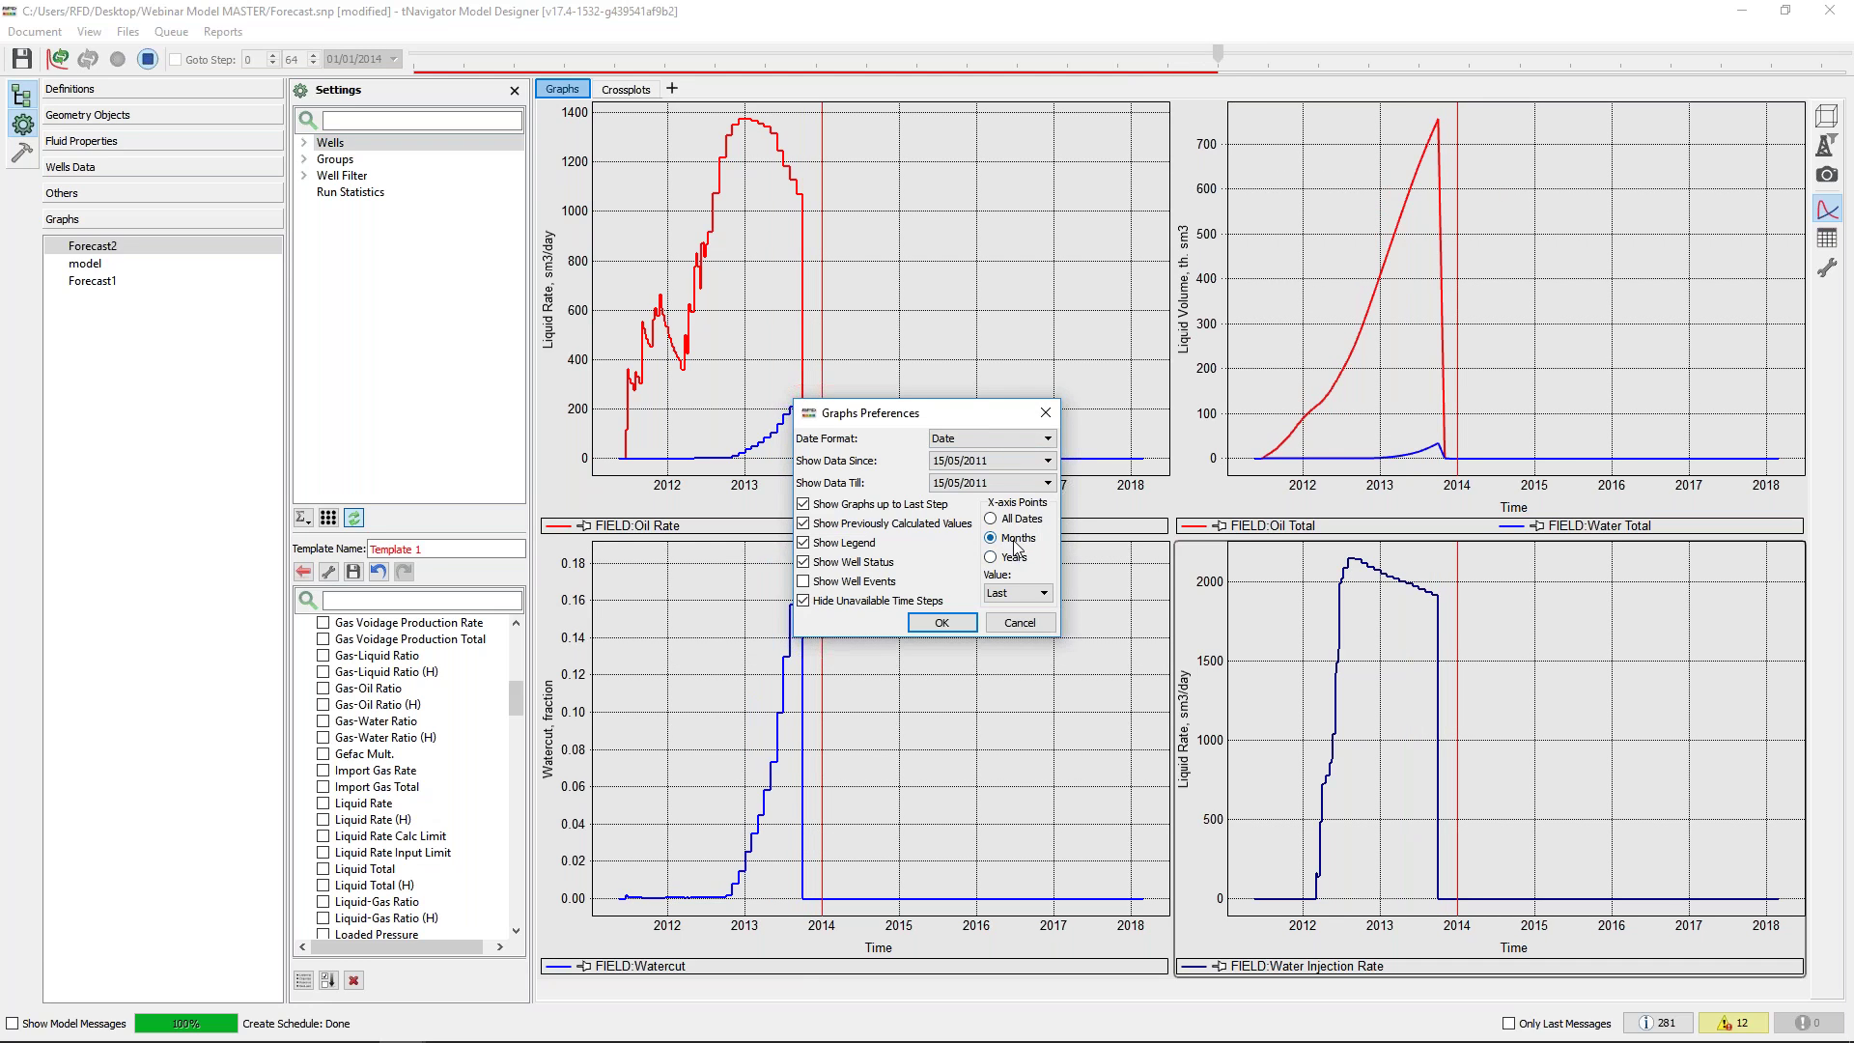
pyautogui.click(1012, 521)
pyautogui.click(1019, 539)
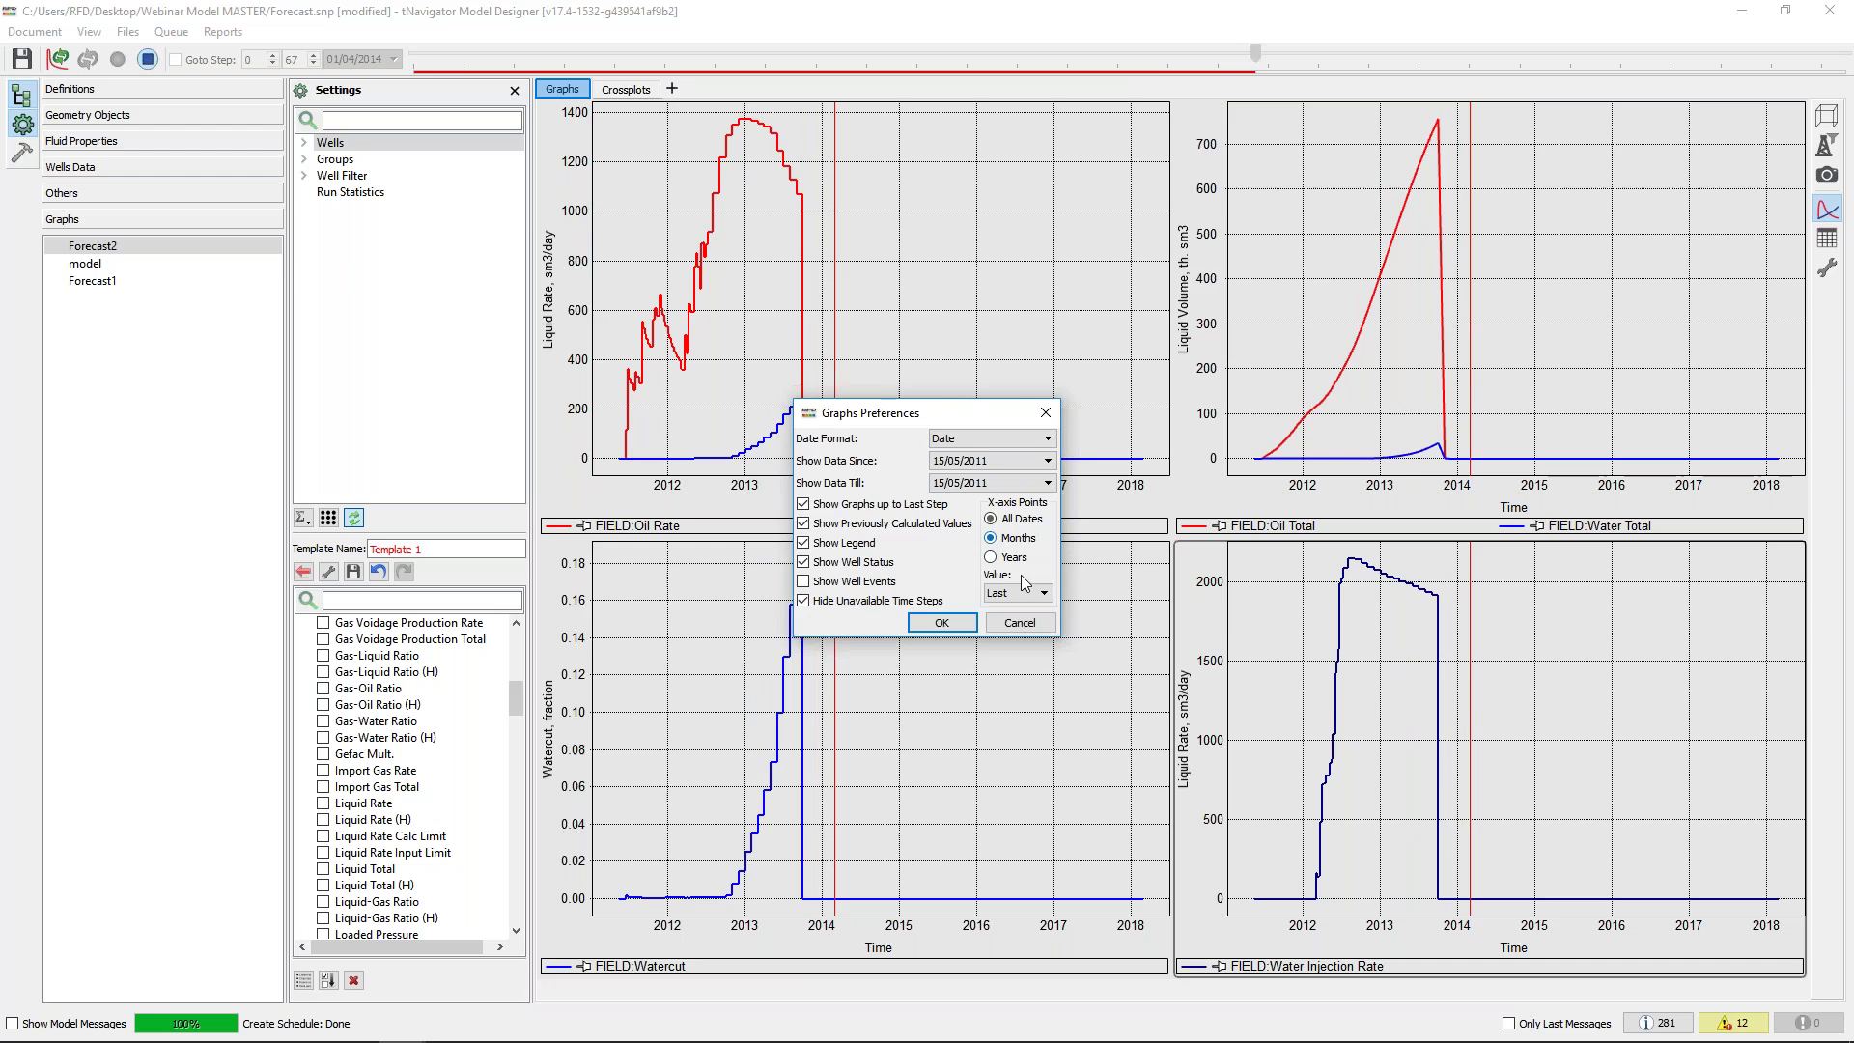
pyautogui.click(1018, 592)
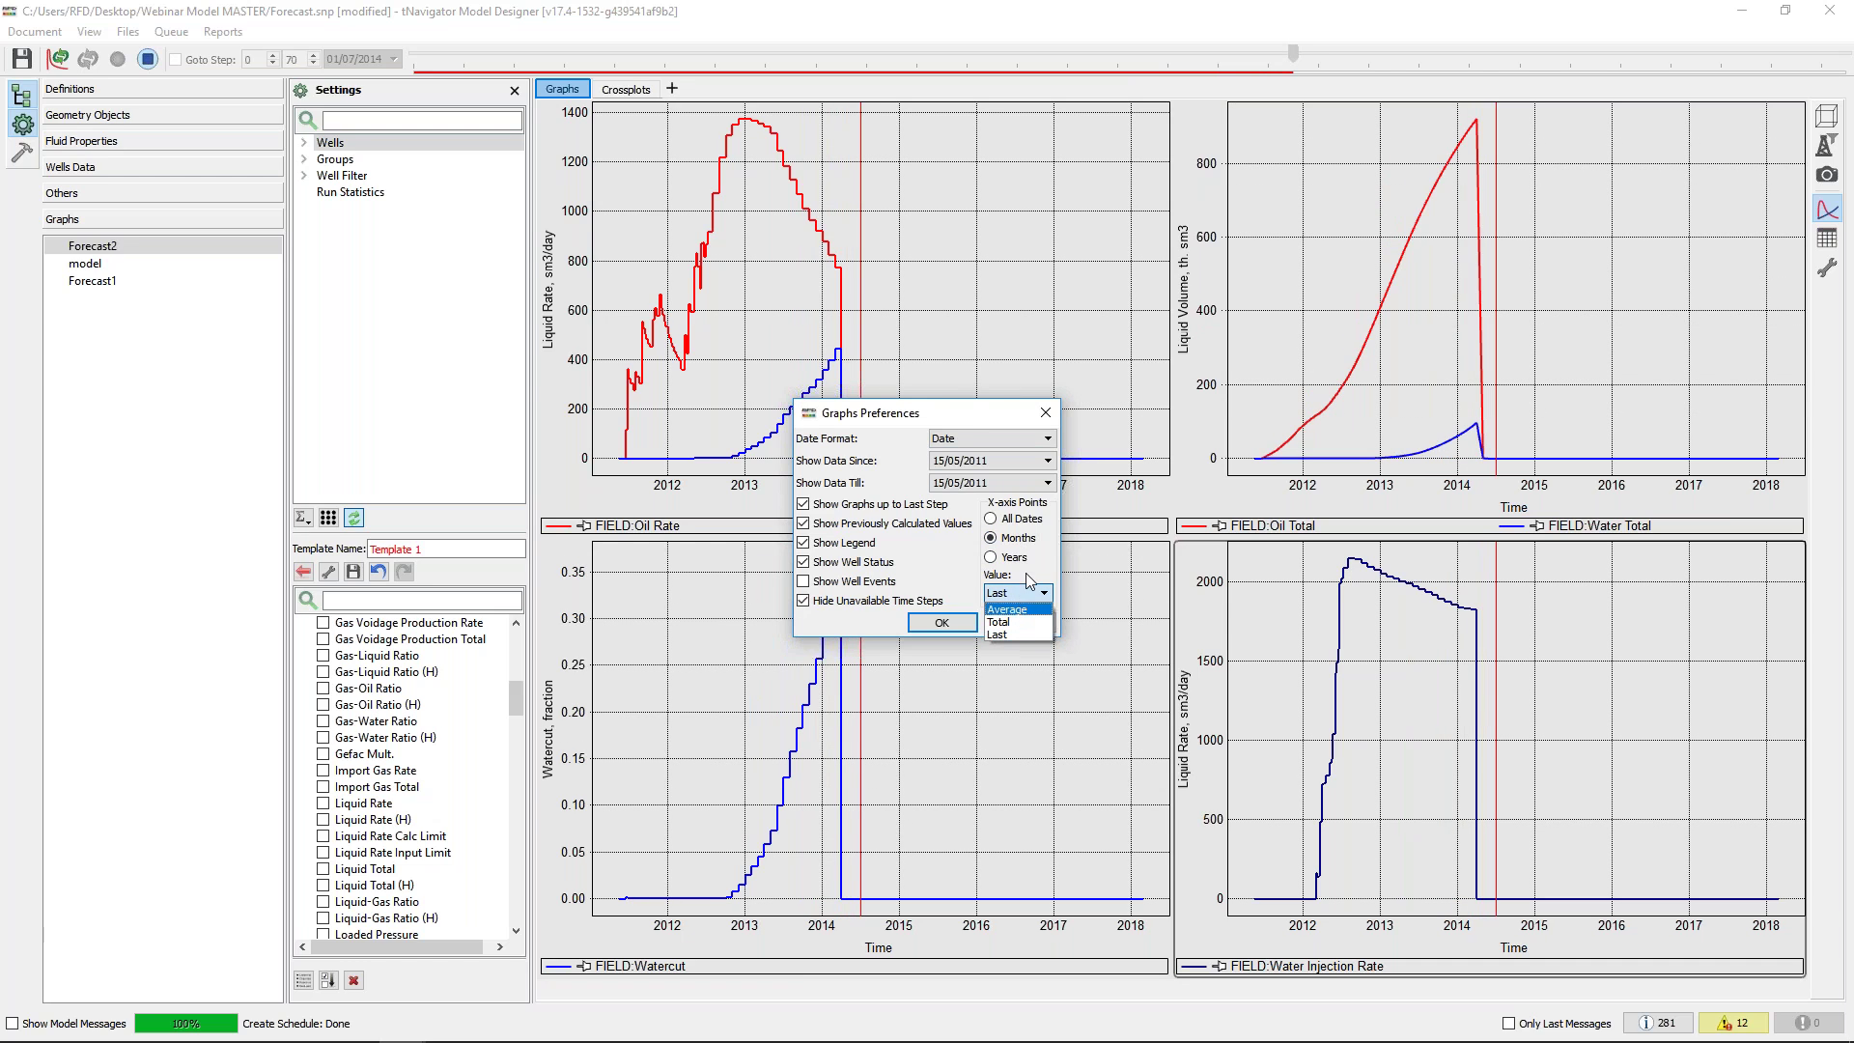
pyautogui.click(1041, 579)
pyautogui.click(1045, 412)
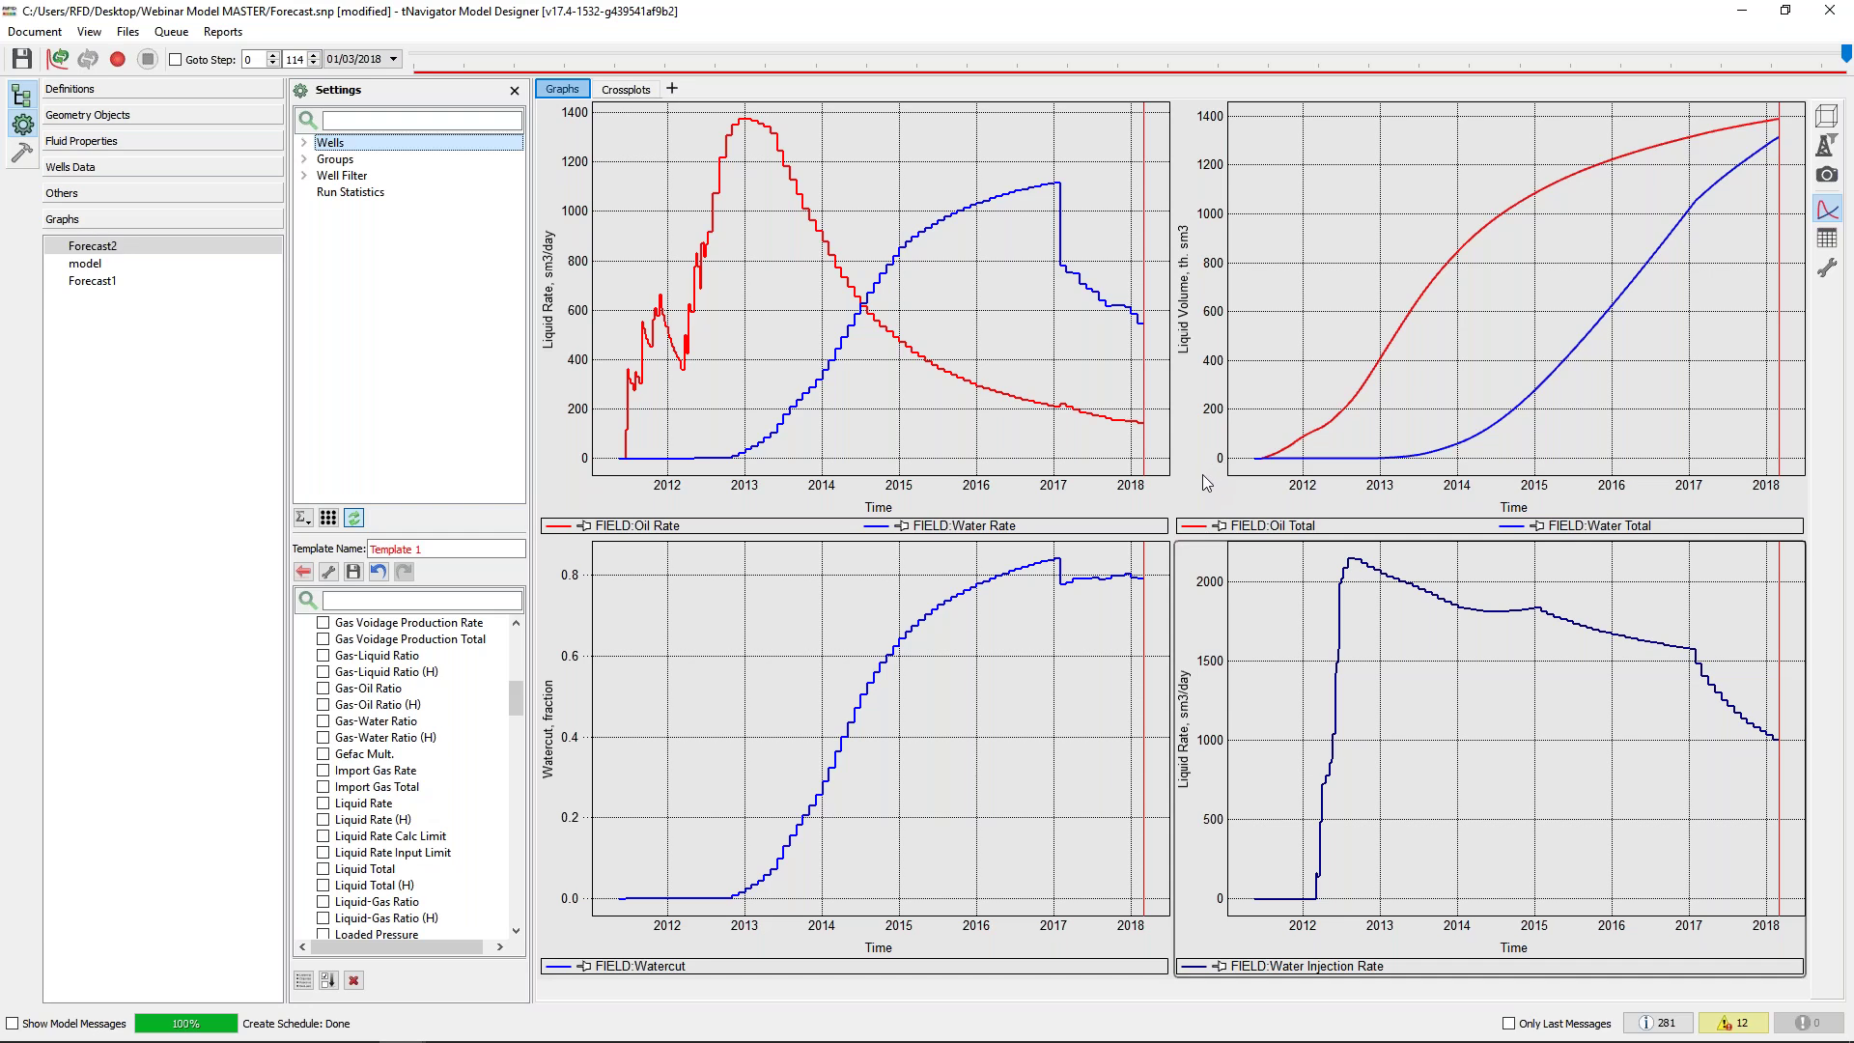
# Overlay the base model results on the Forecast2 graphs and compare the oil rates near the end of the forecast
pyautogui.click(132, 267)
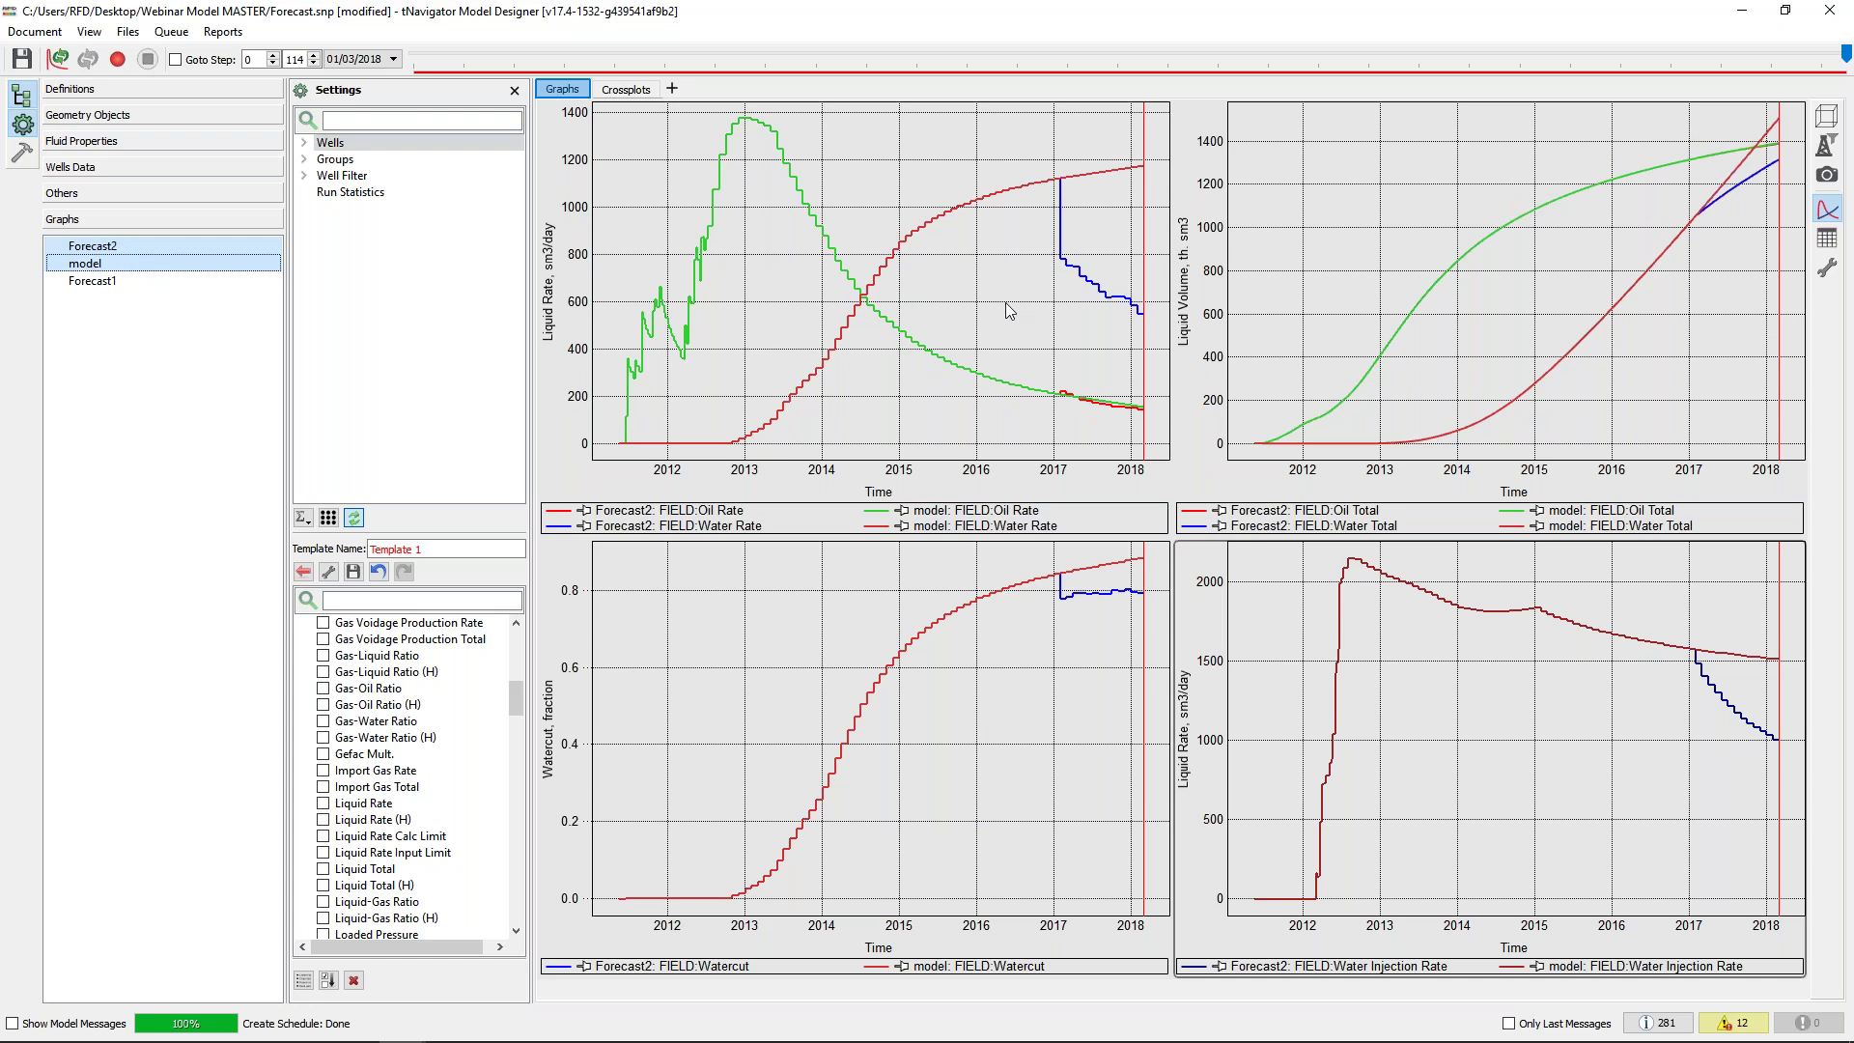
pyautogui.click(1058, 244)
pyautogui.moveTo(1127, 425)
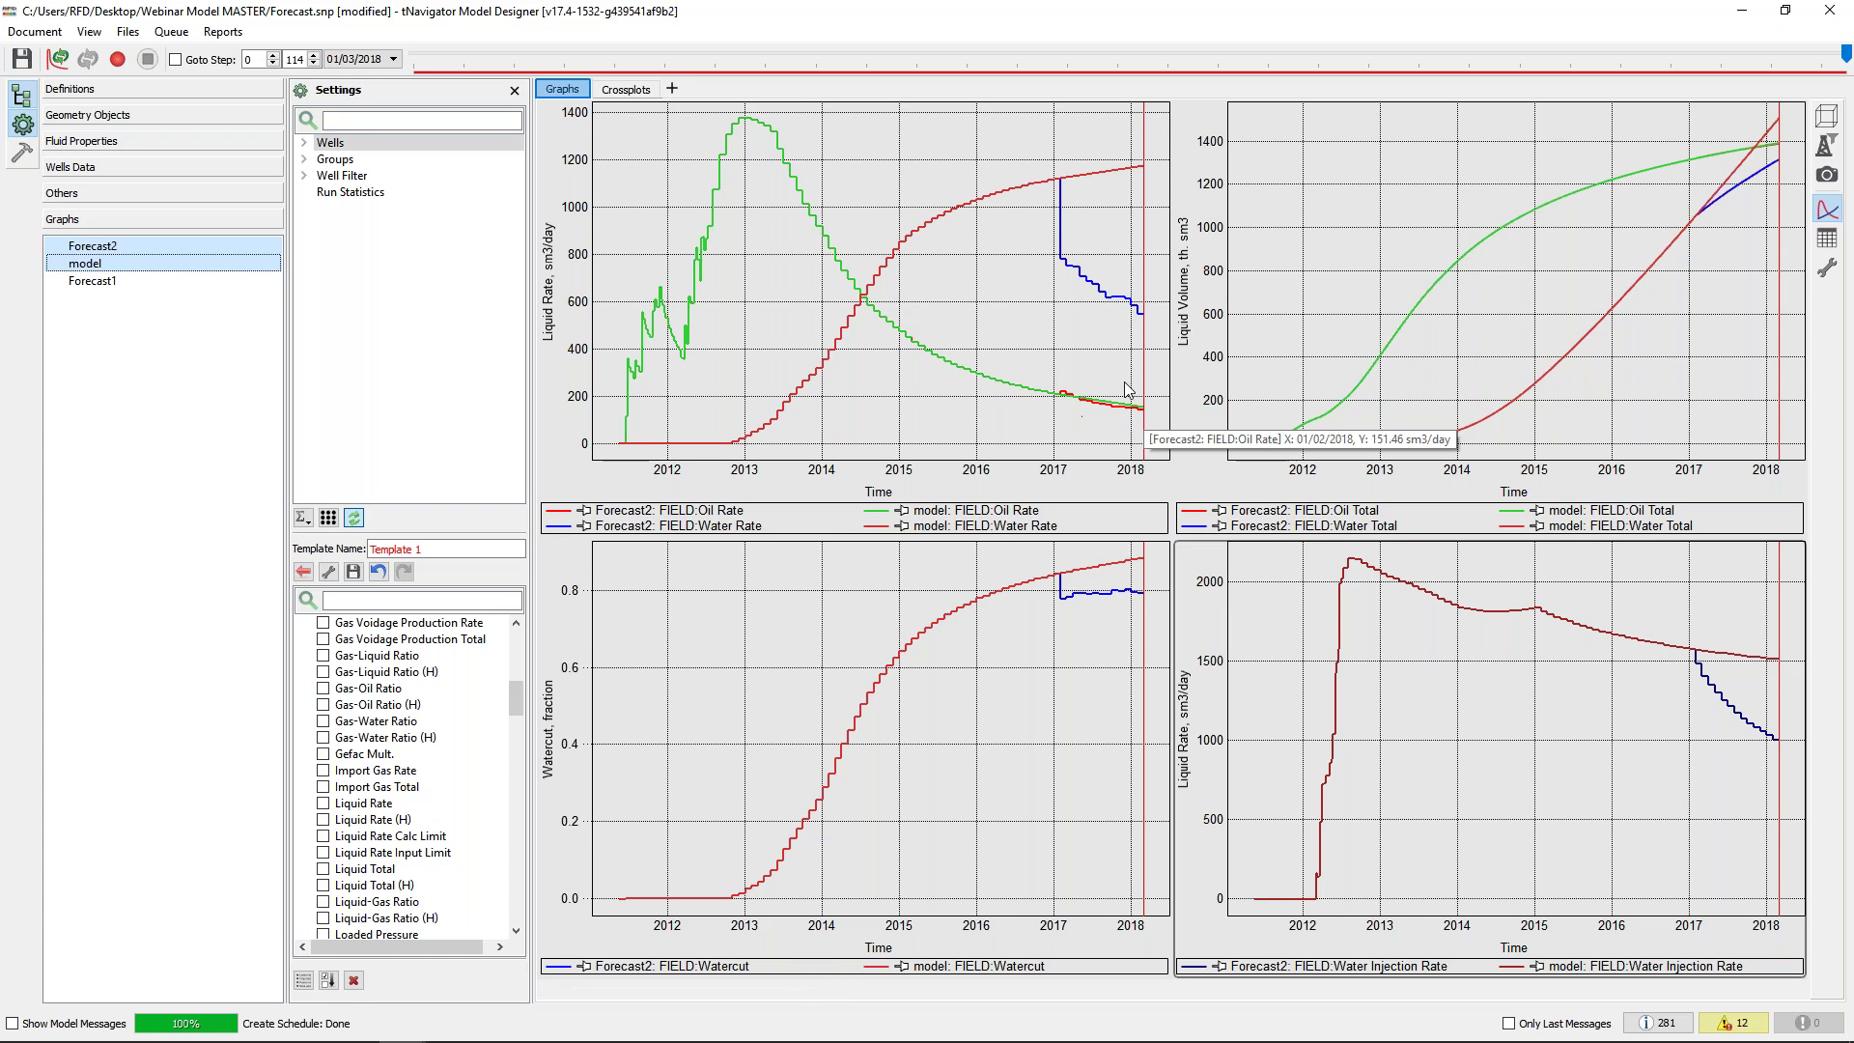
pyautogui.scroll(5, 1126, 405)
pyautogui.scroll(-1, 1025, 277)
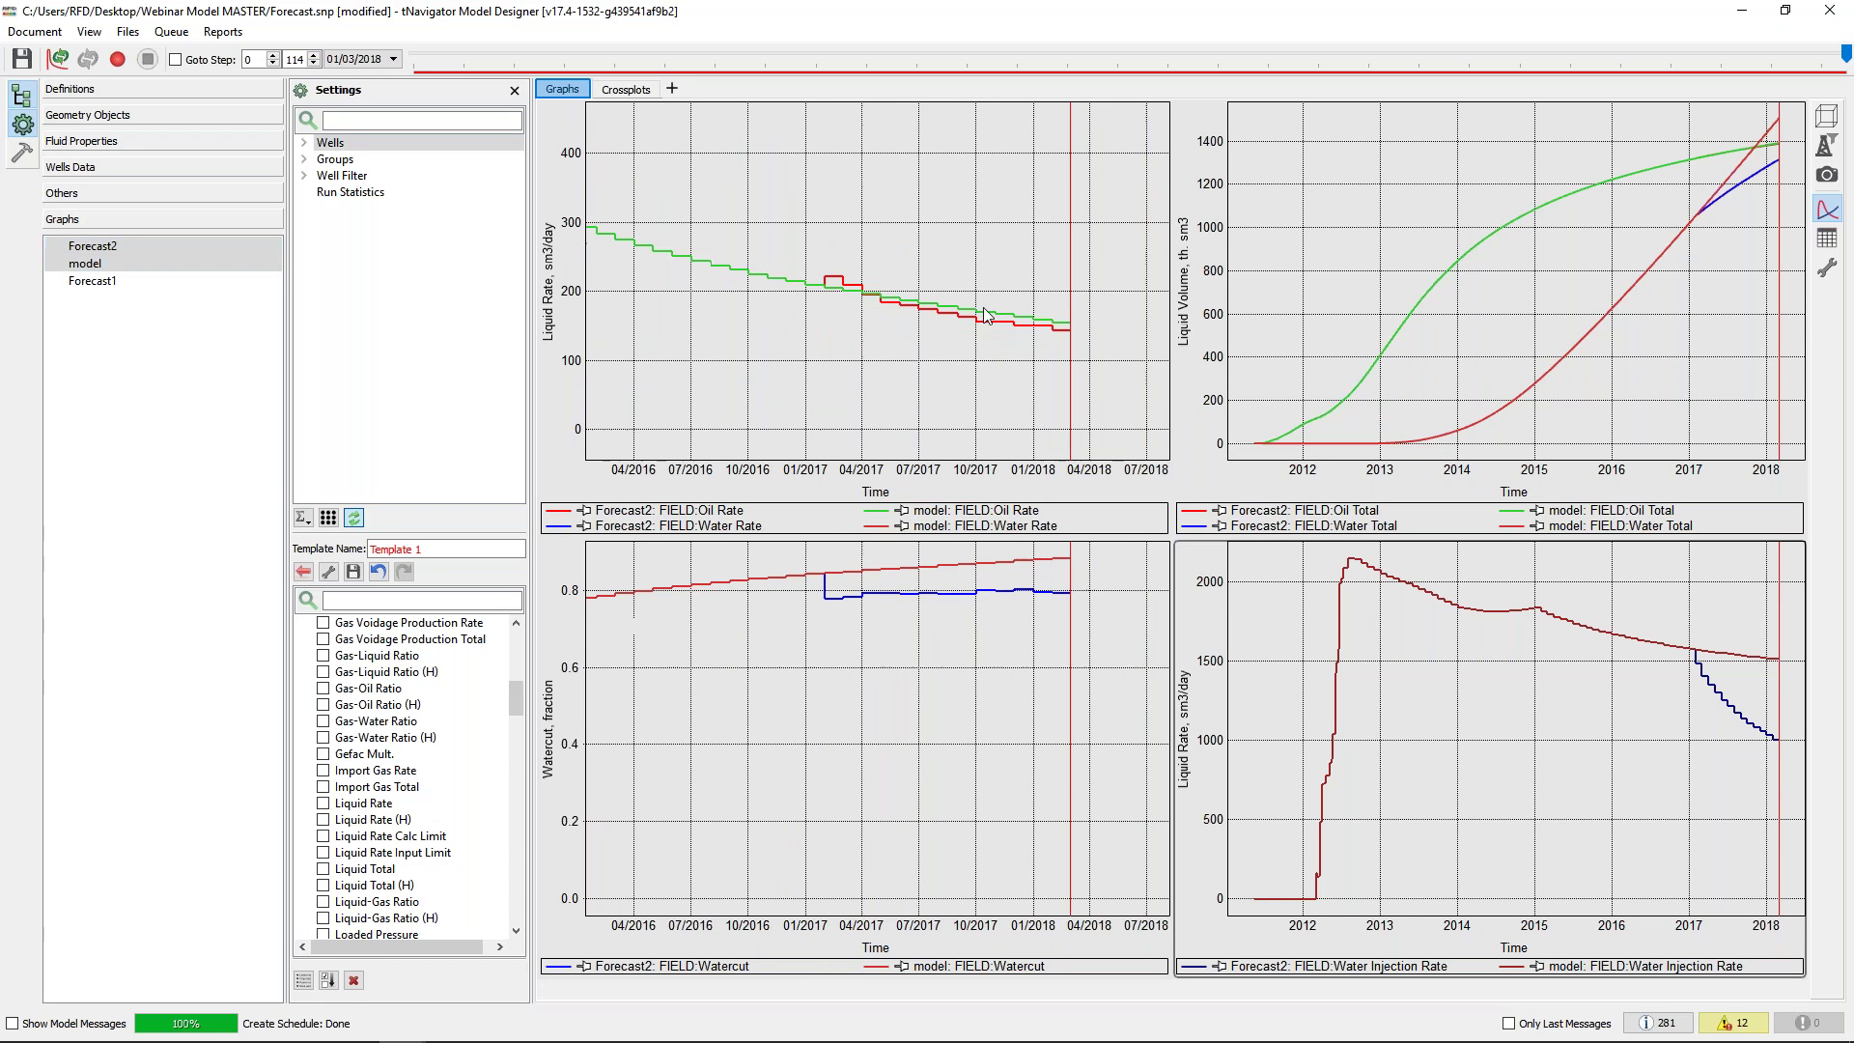
pyautogui.scroll(-1, 1057, 293)
pyautogui.scroll(-3, 1013, 395)
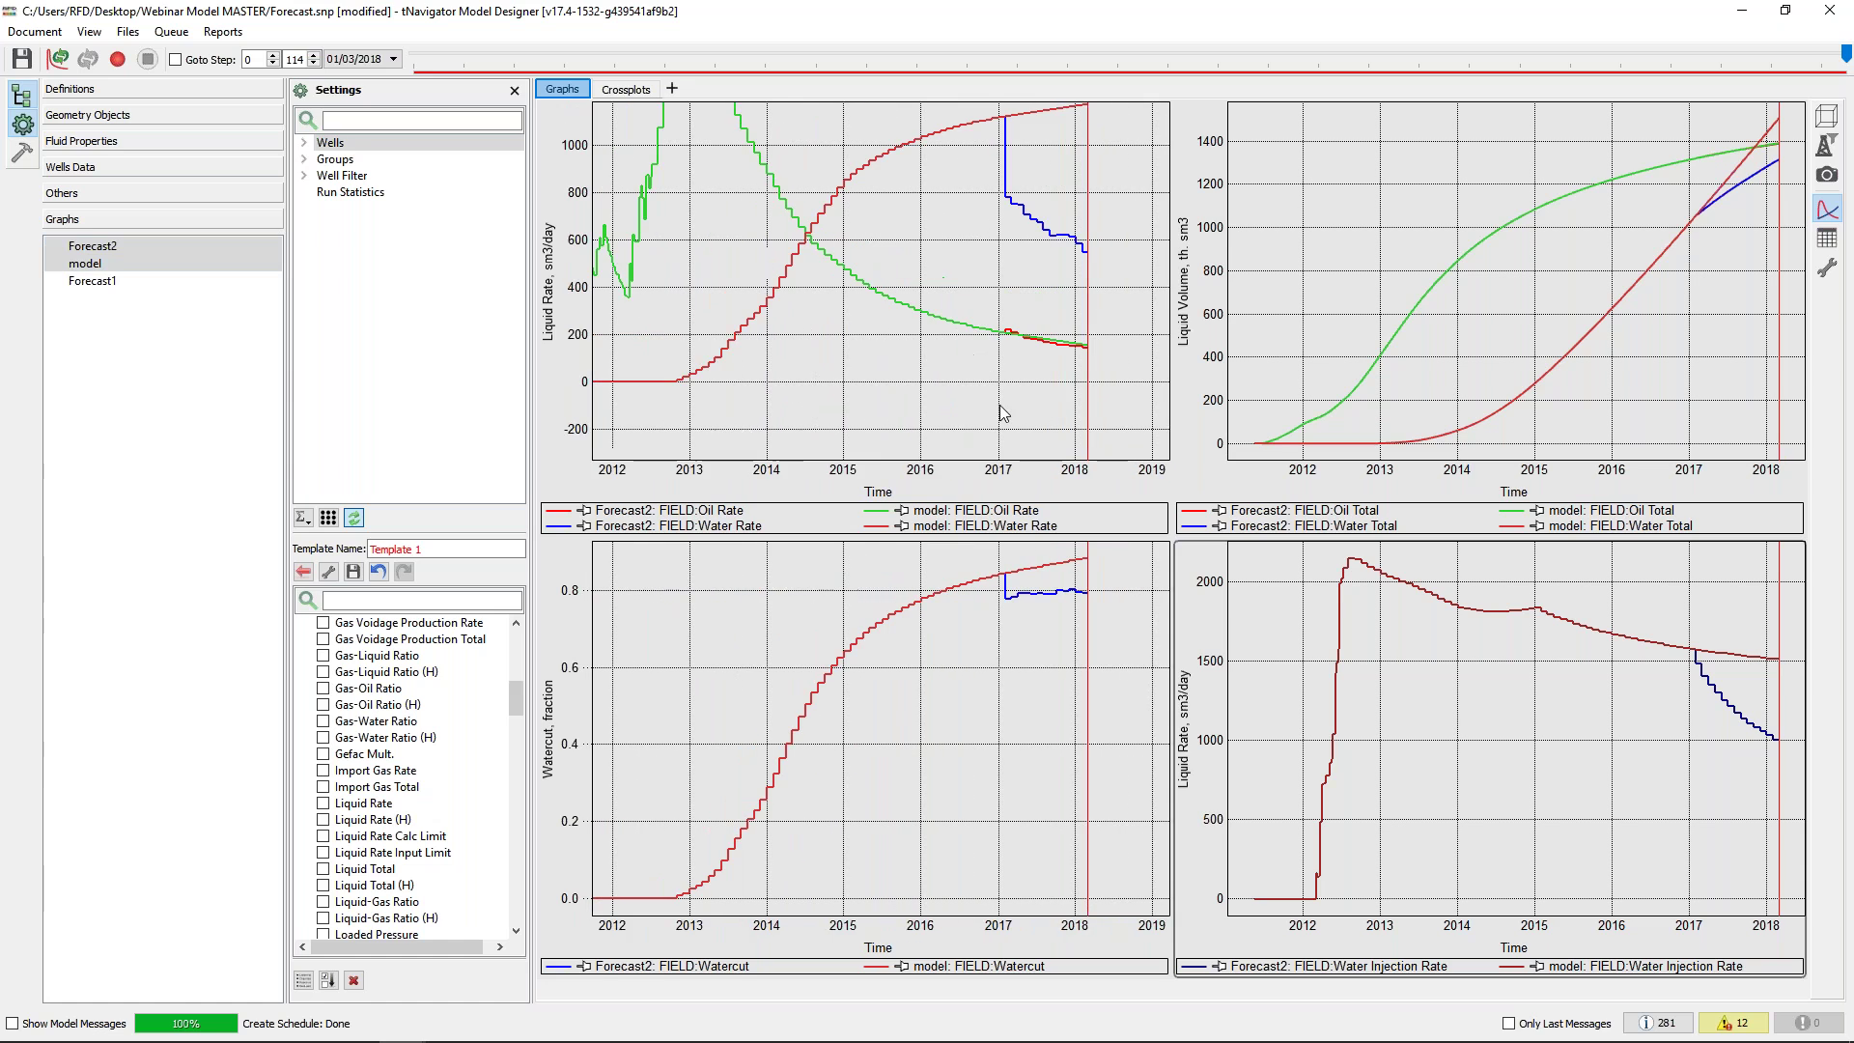
# Compare the late oil and water totals of Forecast2 and the base model, then restore the graphs' full range
pyautogui.scroll(1, 1769, 140)
pyautogui.scroll(1, 1768, 140)
pyautogui.scroll(1, 1655, 174)
pyautogui.scroll(1, 1618, 241)
pyautogui.scroll(1, 1570, 259)
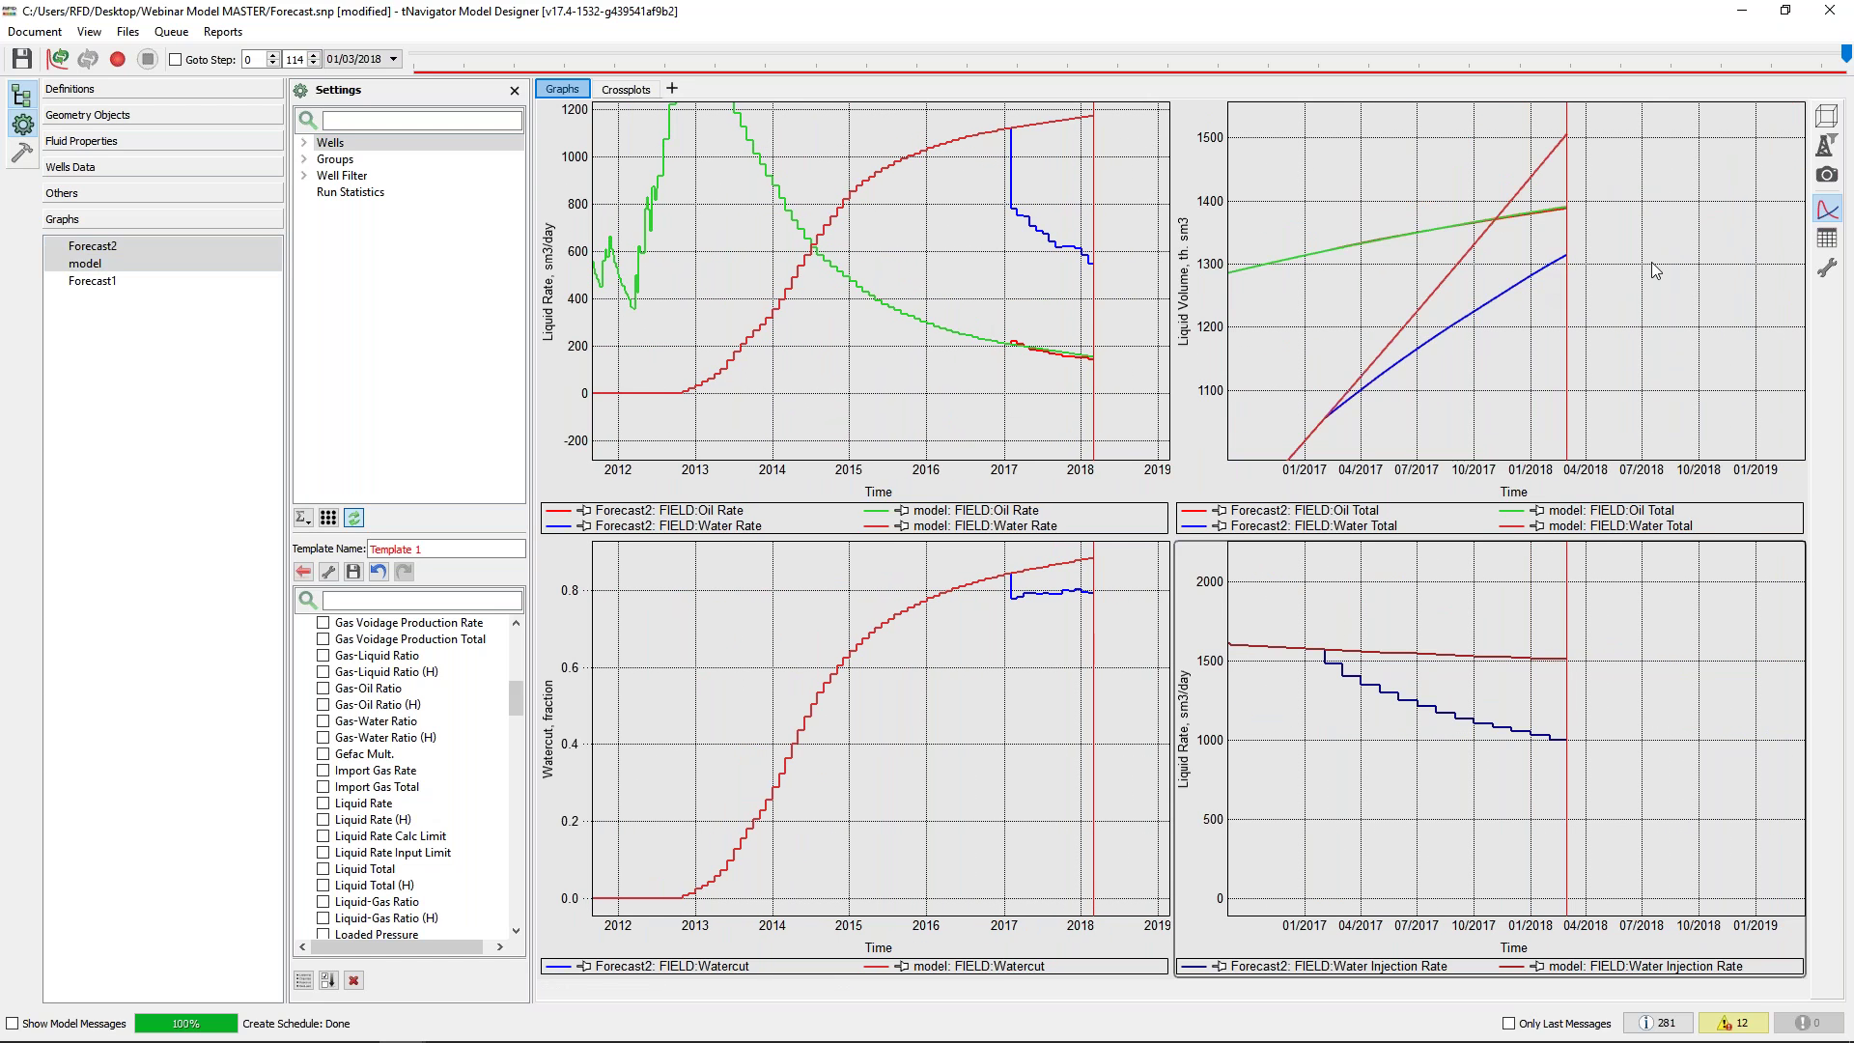
pyautogui.doubleClick(1652, 263)
pyautogui.doubleClick(1012, 393)
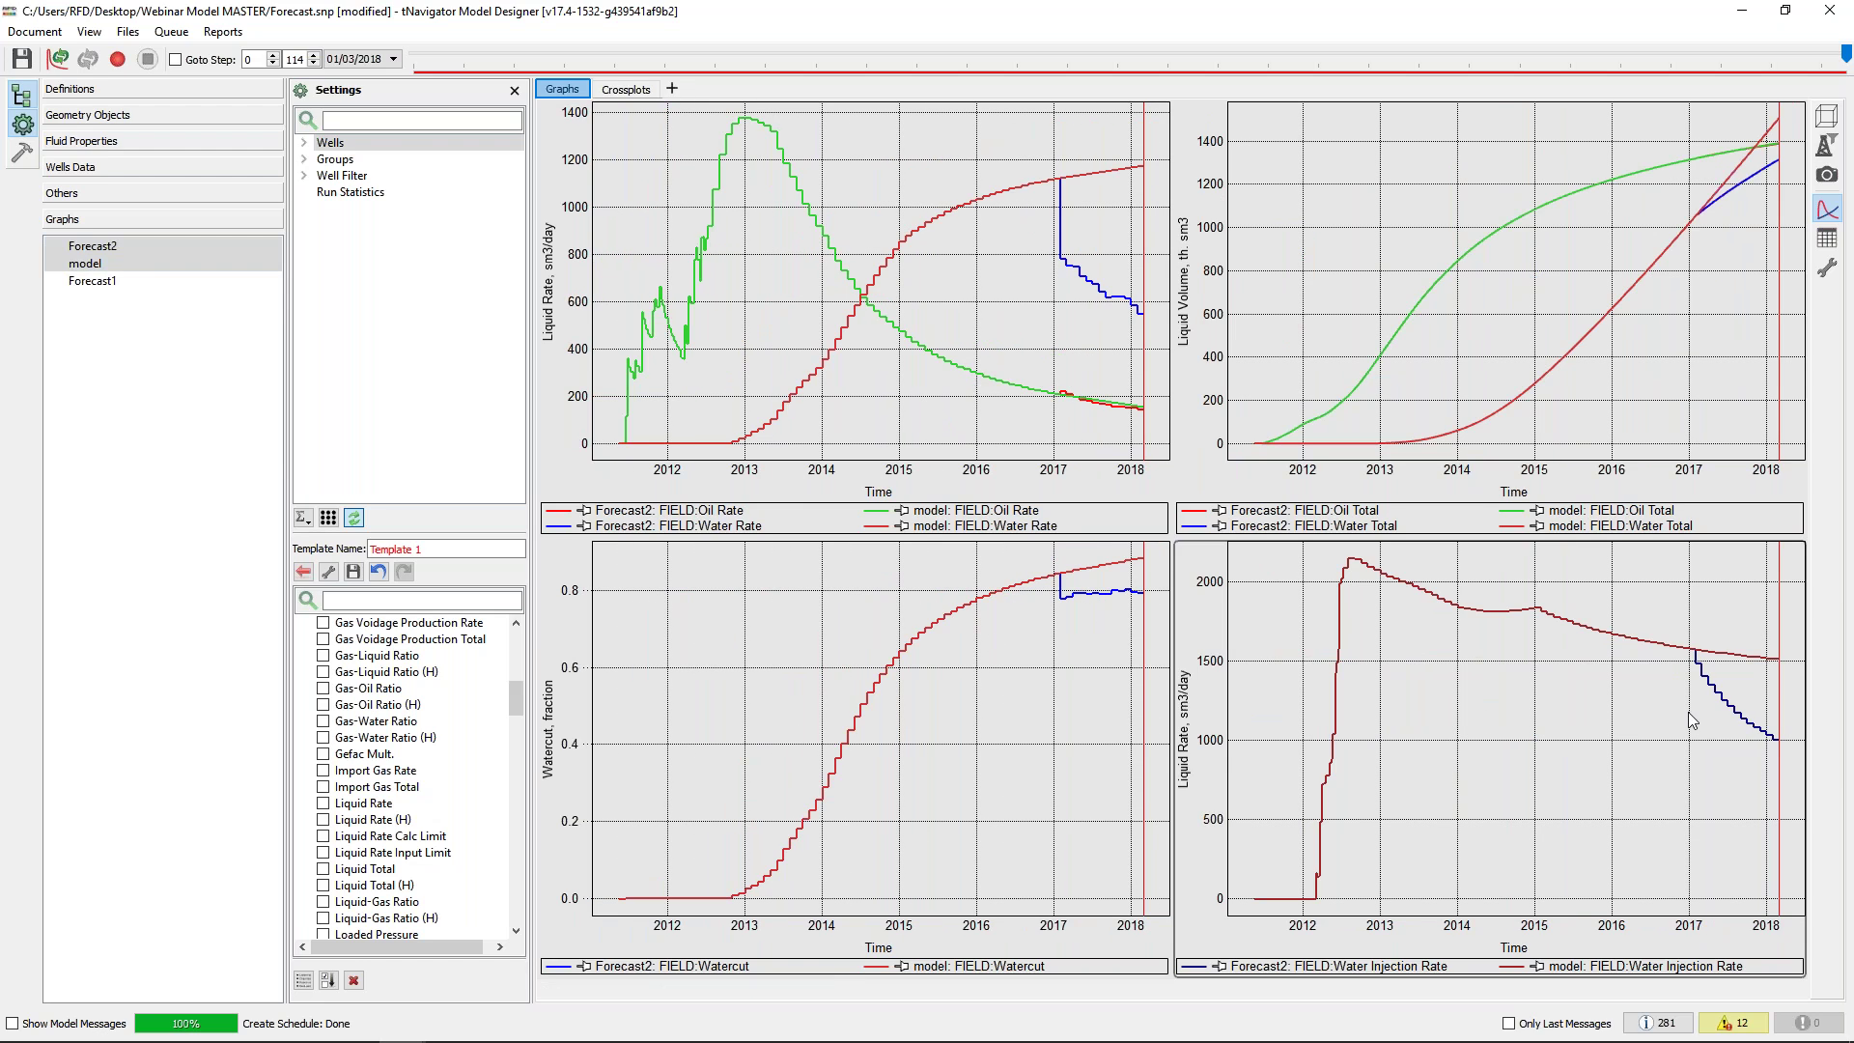
# Compare the graphs of all three cases, then Forecast1 alone and together with the base model
pyautogui.keyDown('ctrl'); pyautogui.click(132, 286); pyautogui.keyUp('ctrl')
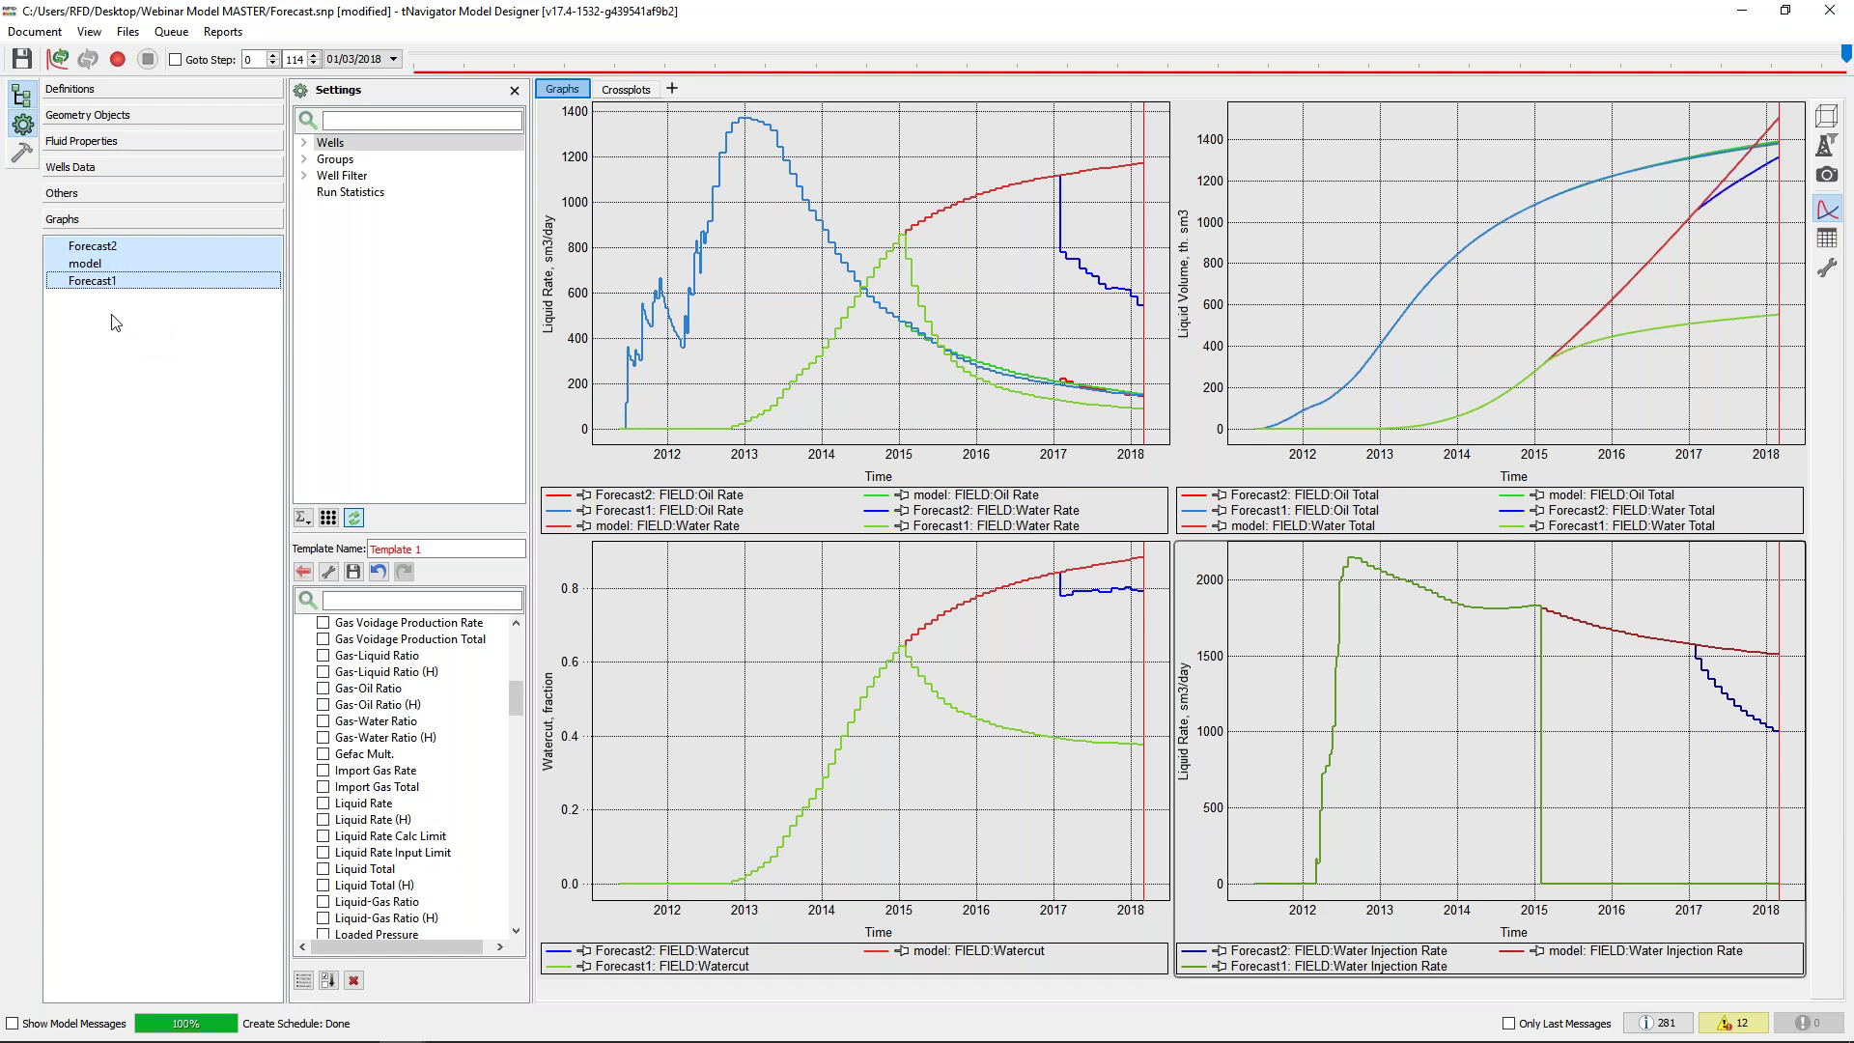
pyautogui.click(114, 284)
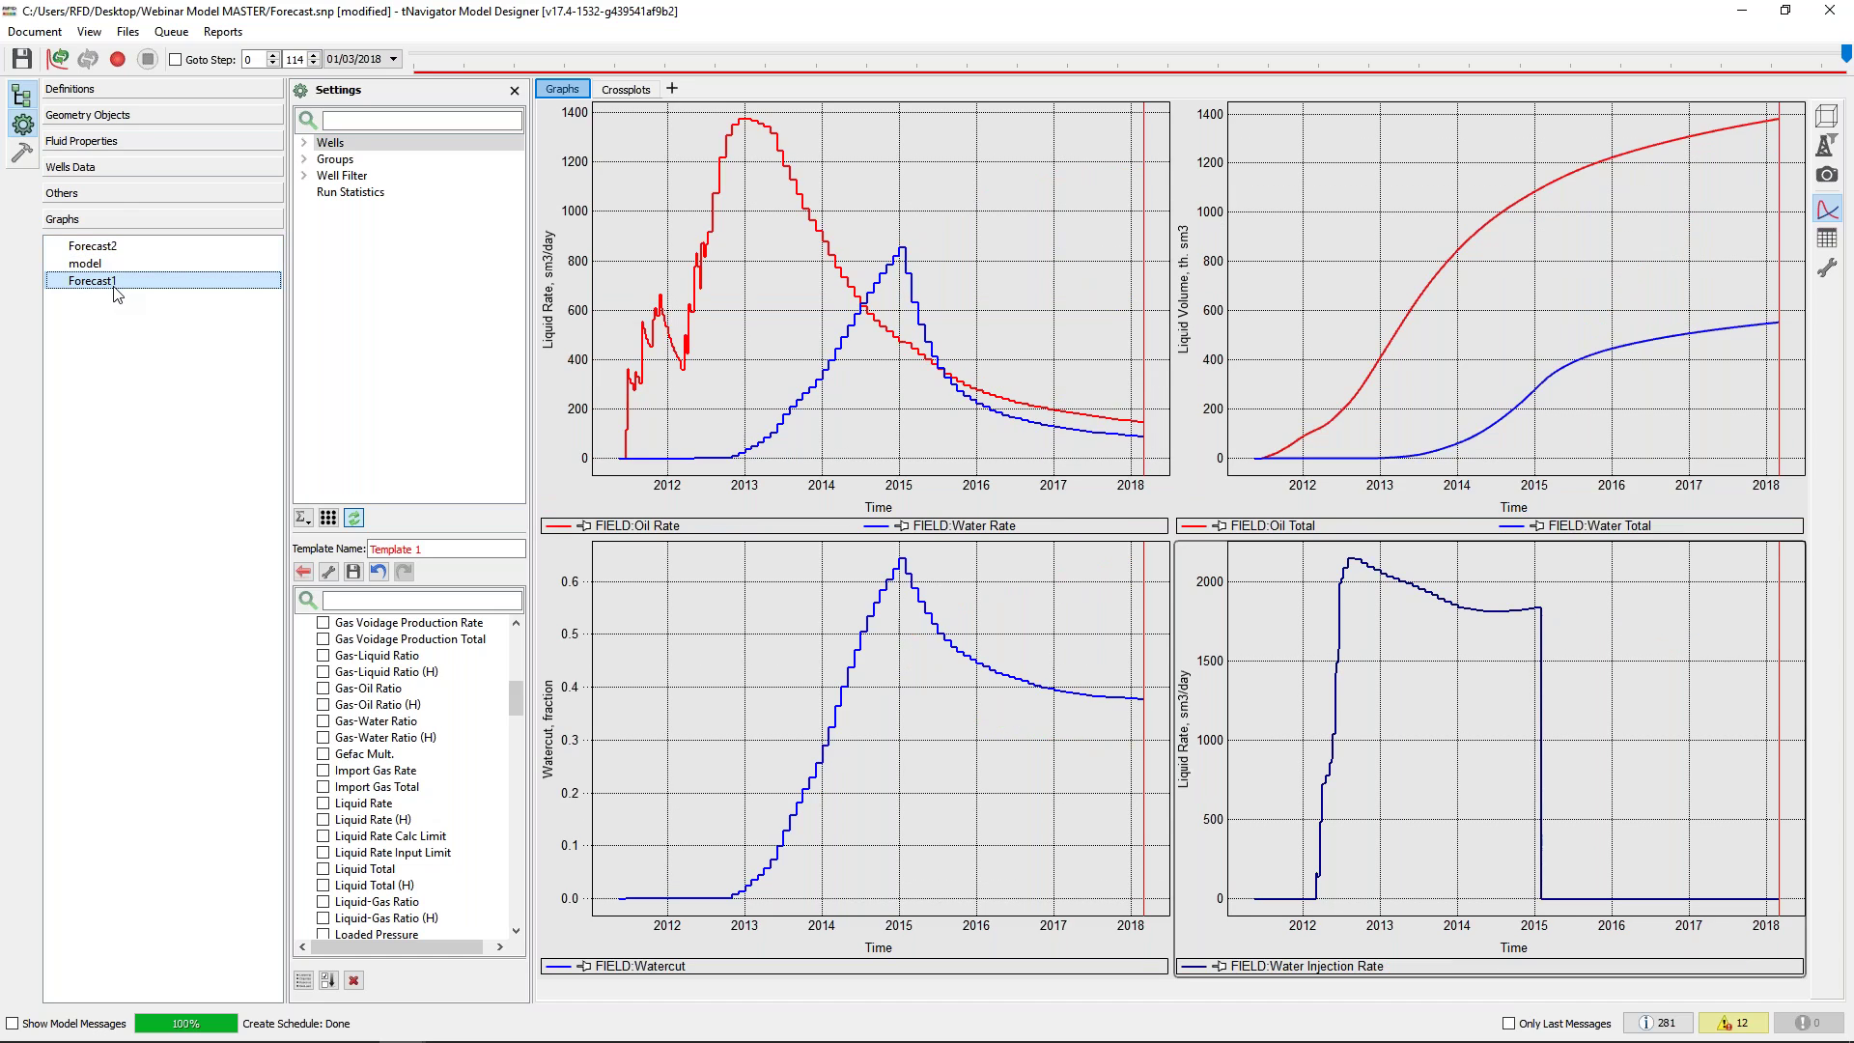
pyautogui.keyDown('ctrl'); pyautogui.click(117, 266); pyautogui.keyUp('ctrl')
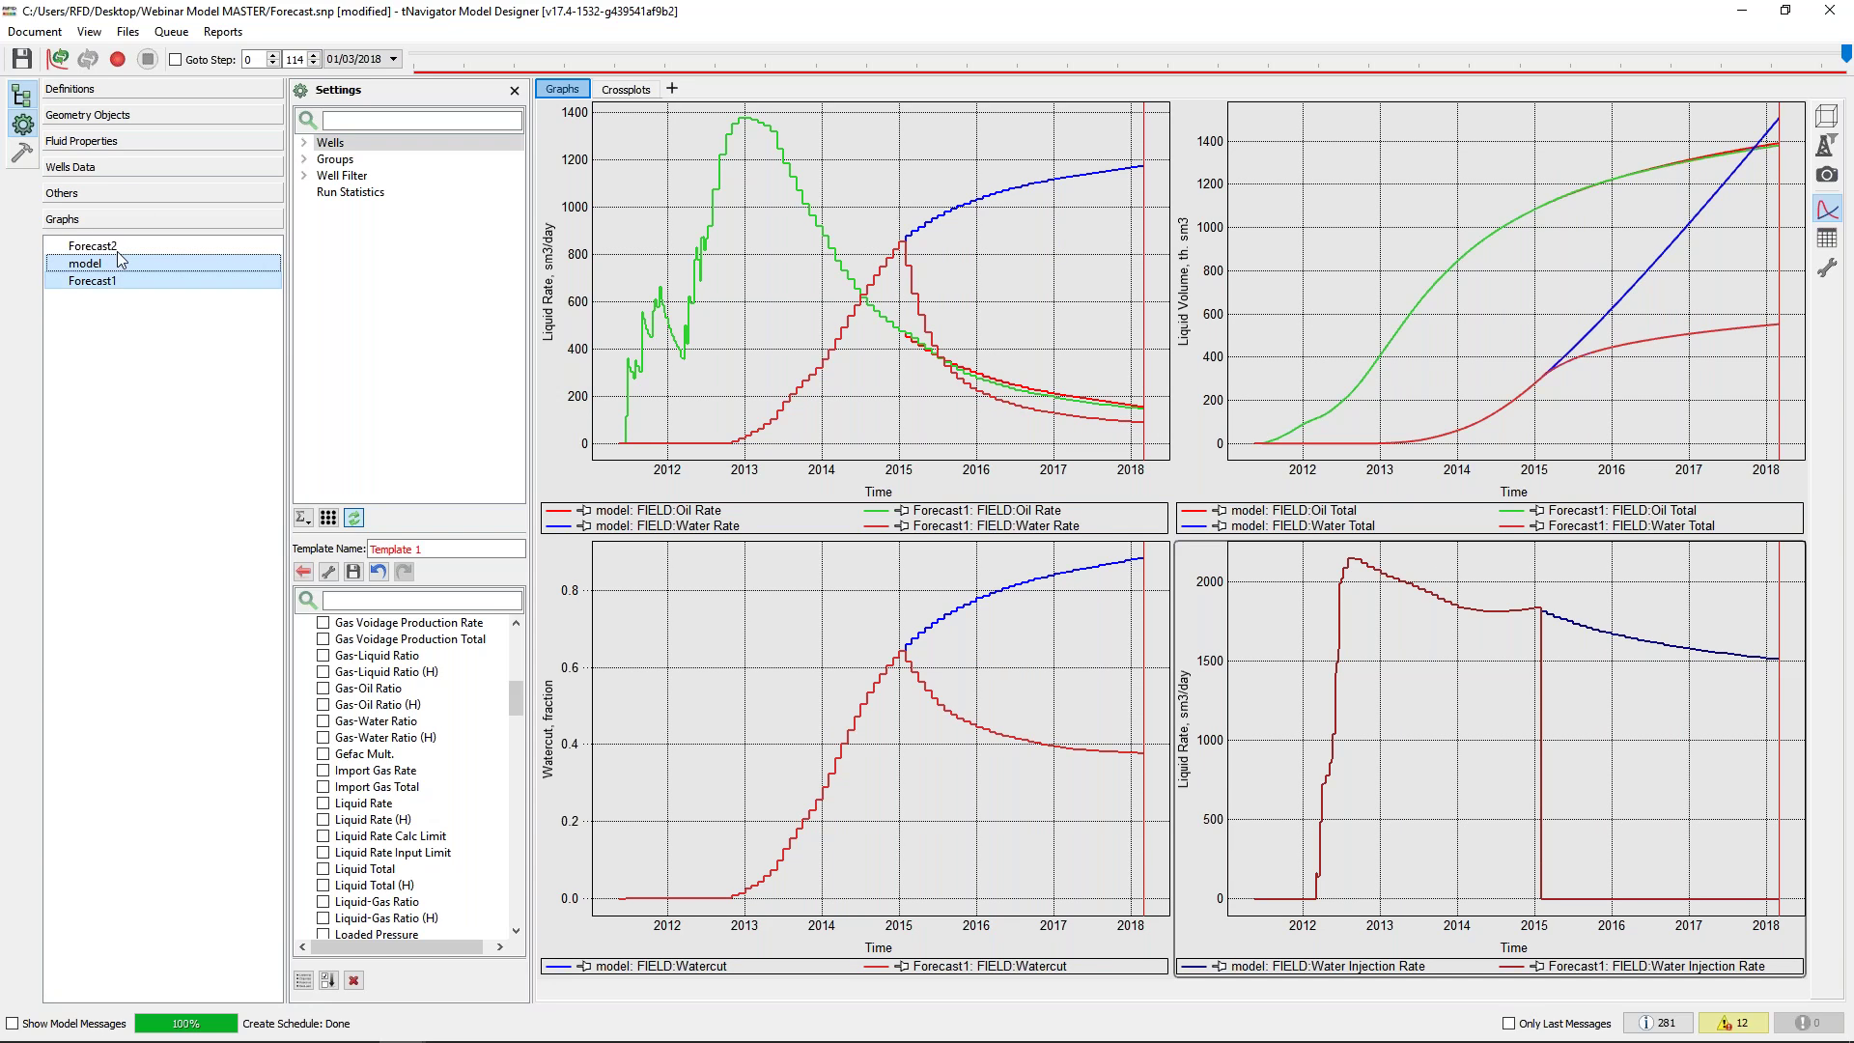
pyautogui.click(197, 403)
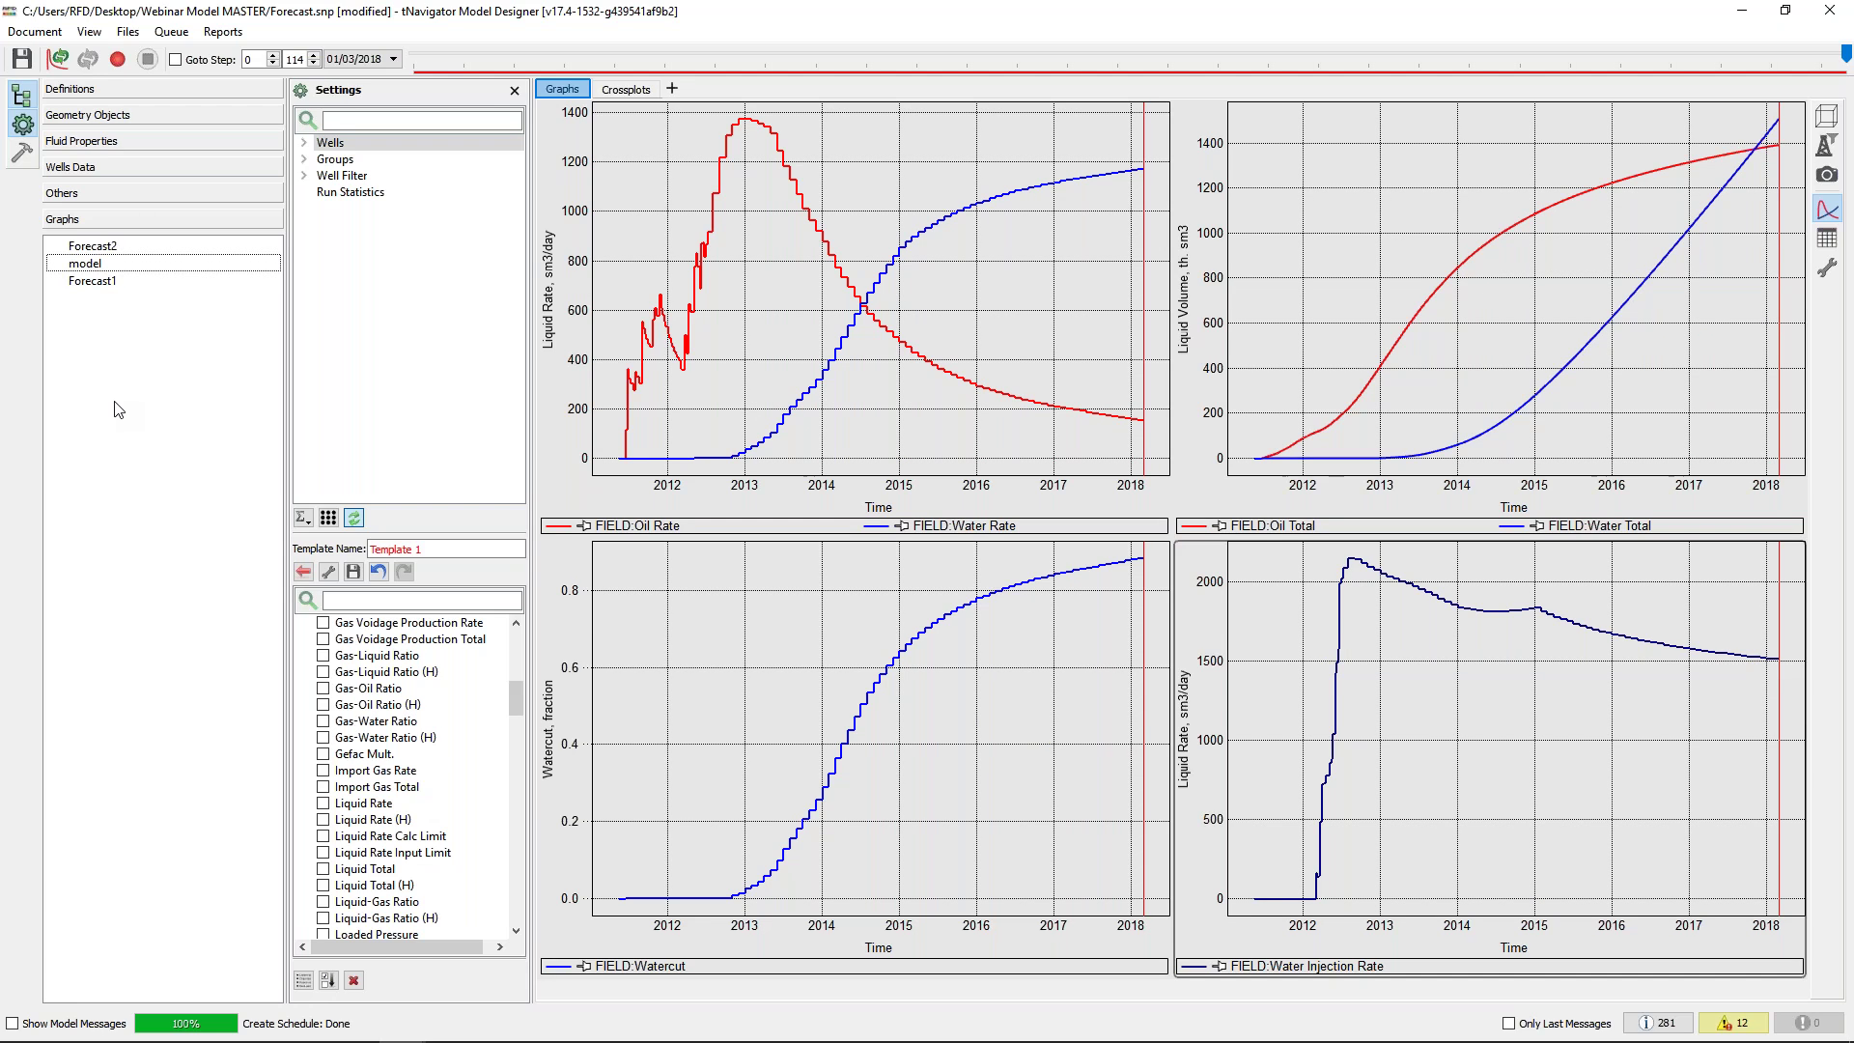
# Import the Webinar.py workflow from the Webinar Model MASTER folder into Calculations and Workflows
pyautogui.click(37, 32)
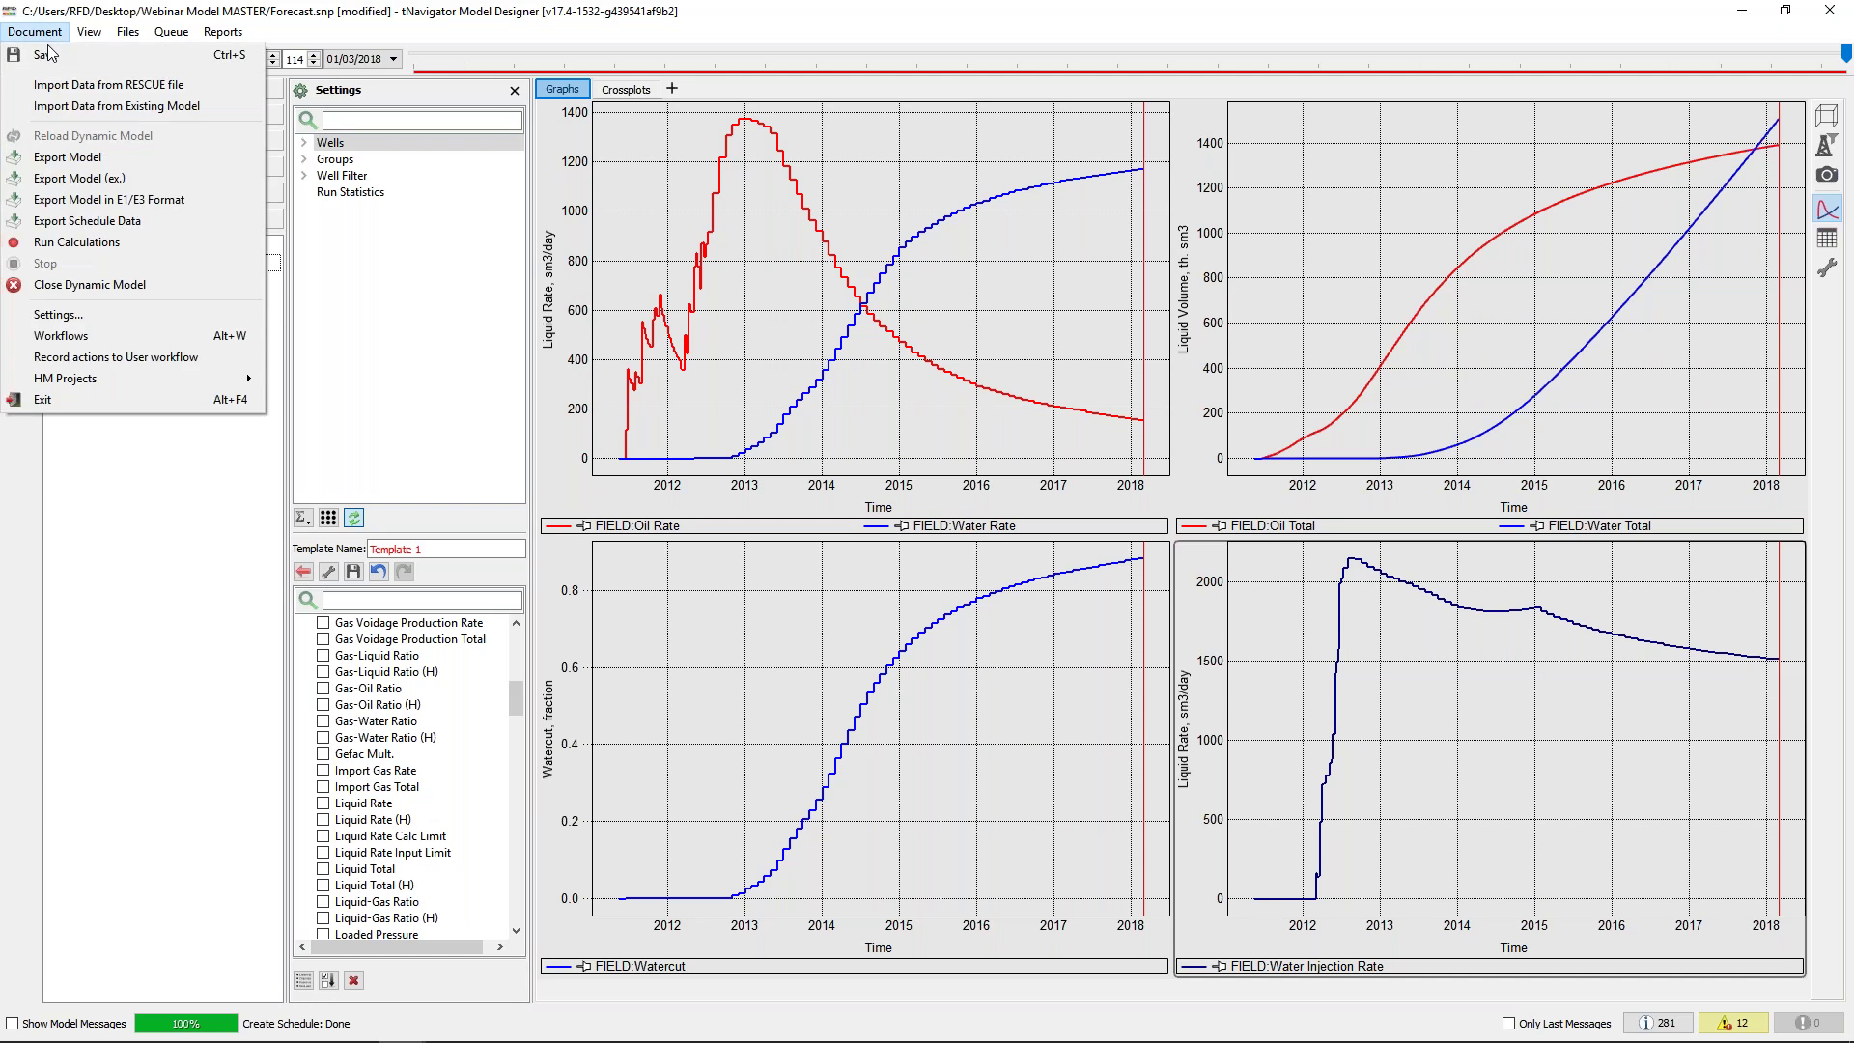
pyautogui.click(98, 340)
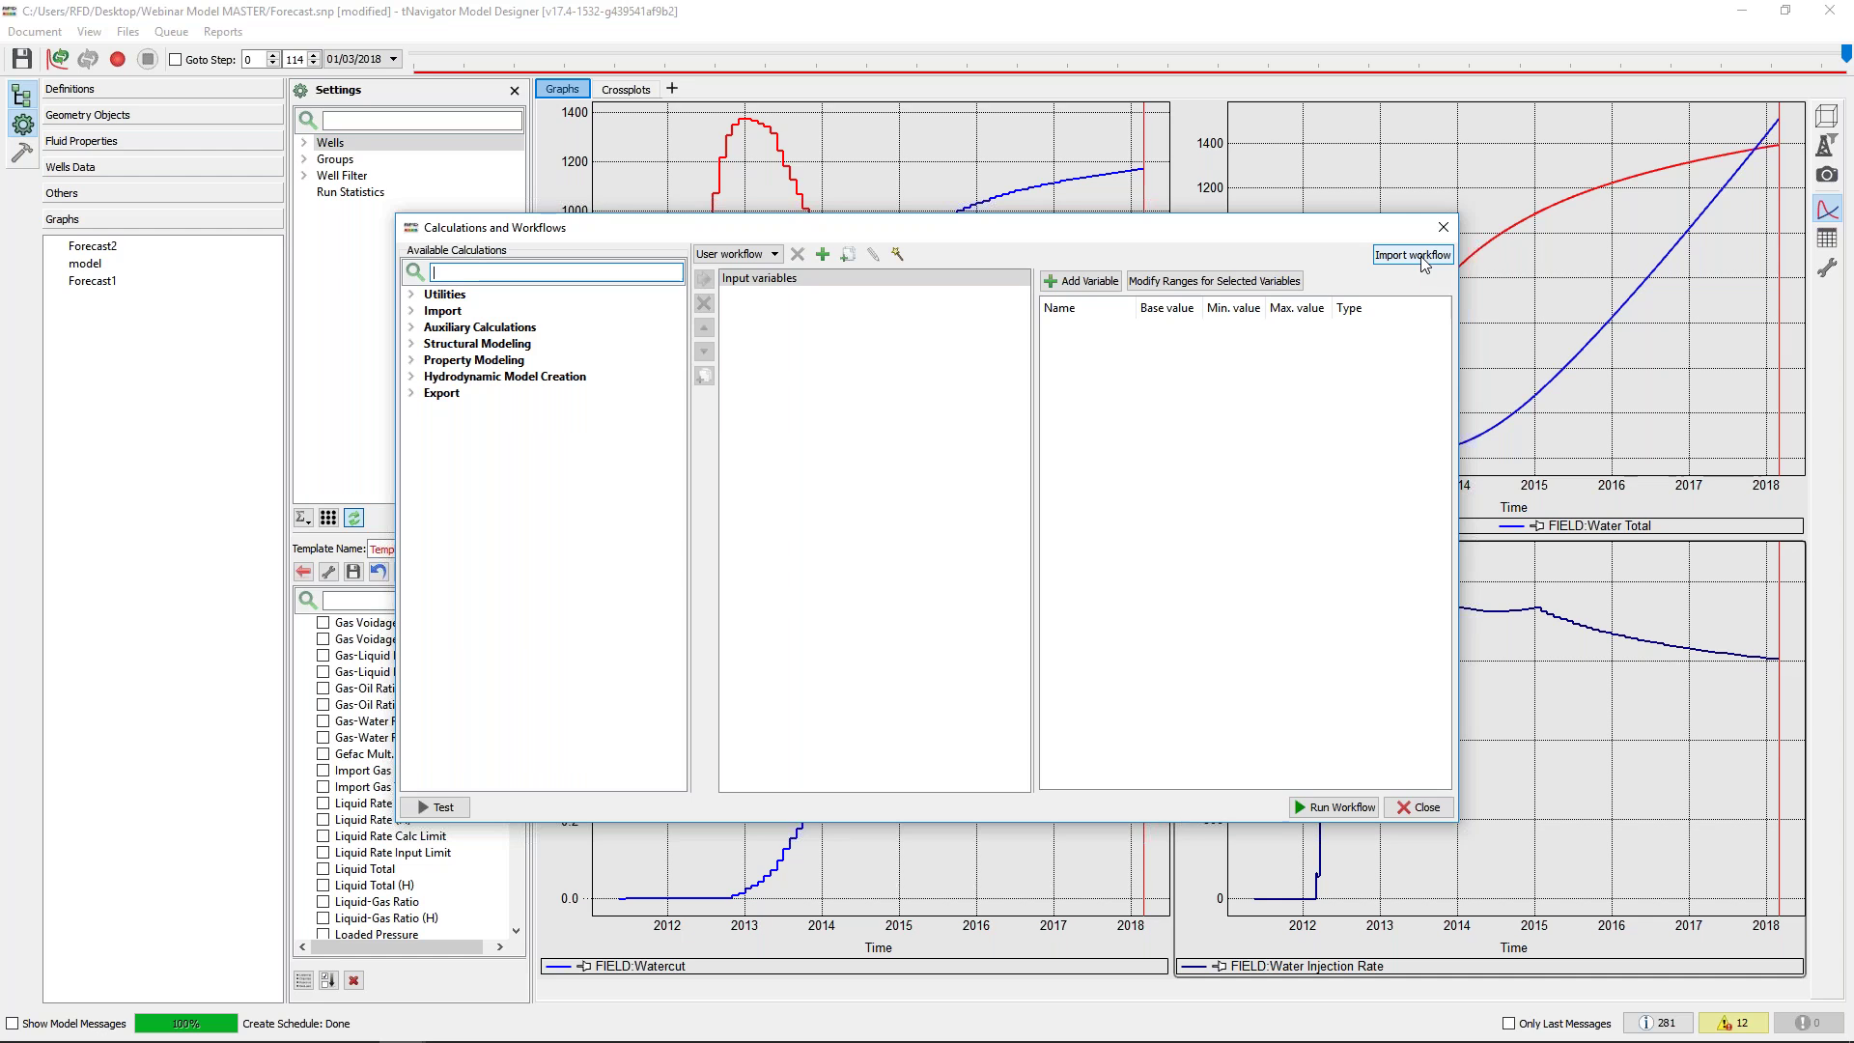
pyautogui.click(1424, 264)
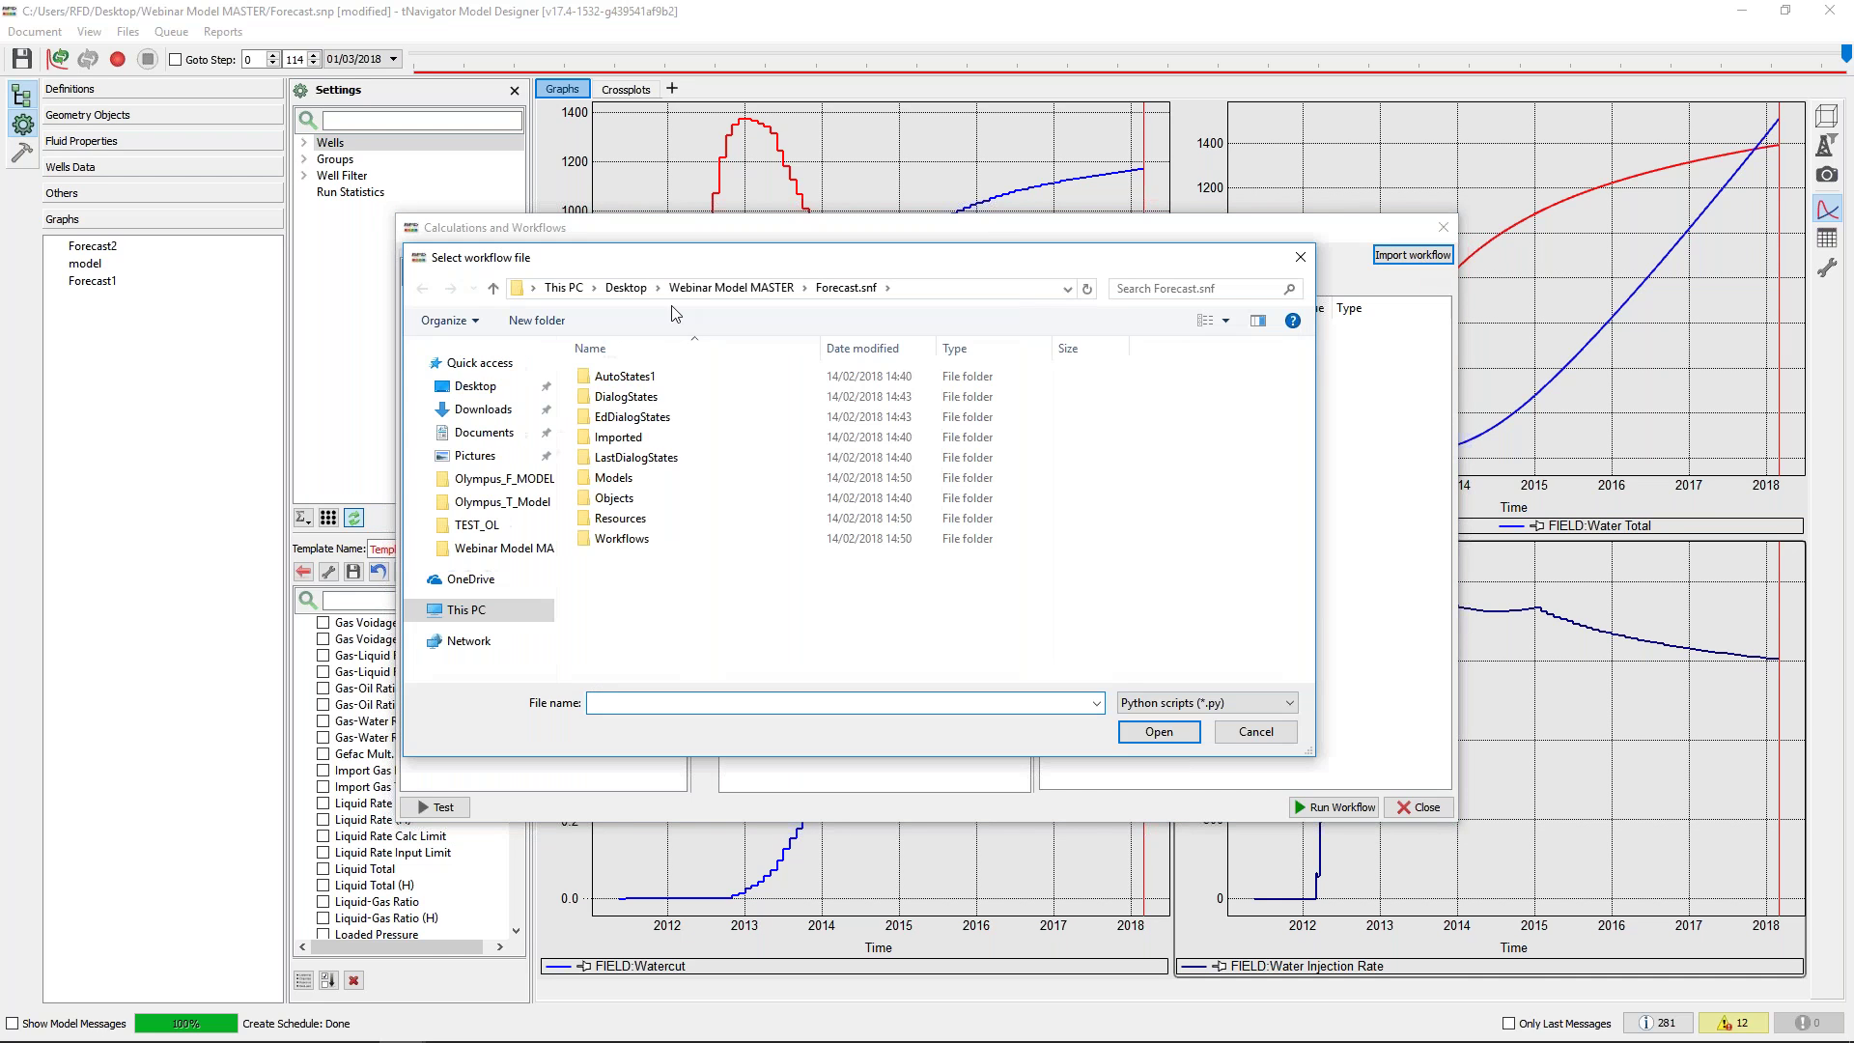
pyautogui.click(741, 288)
pyautogui.click(638, 459)
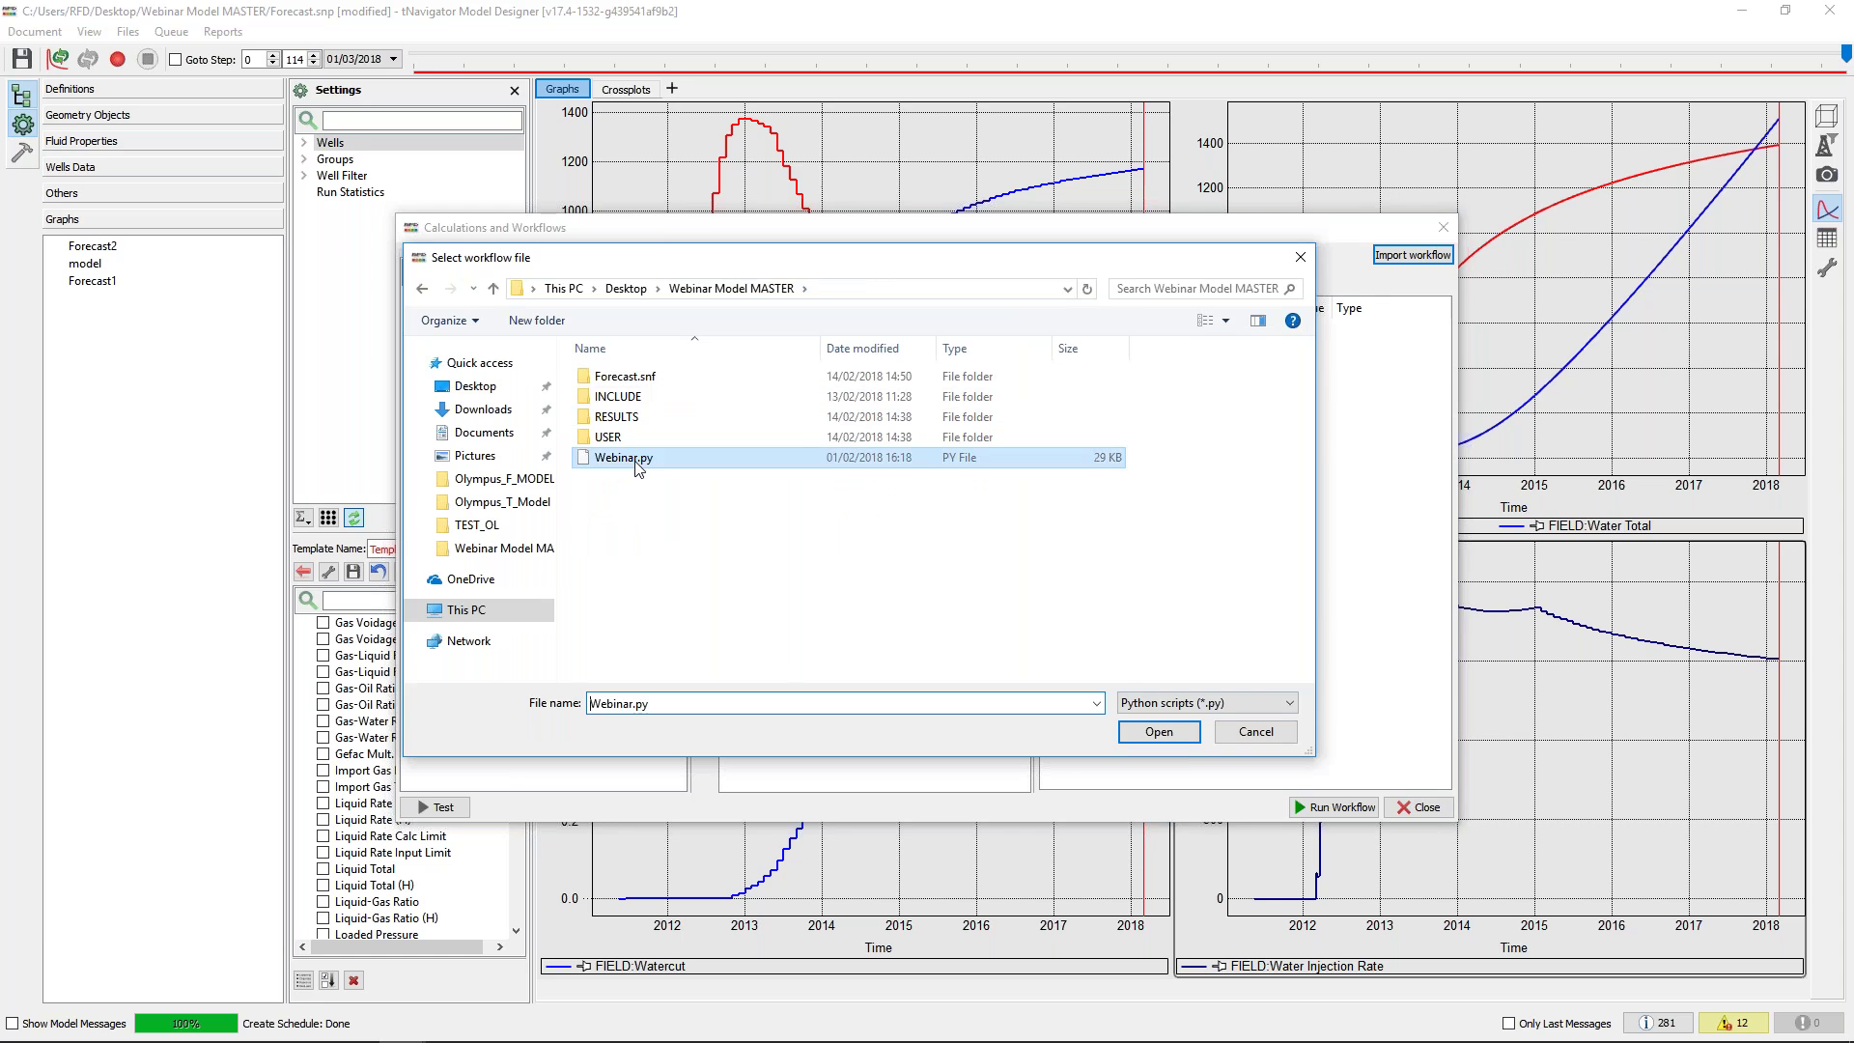
pyautogui.doubleClick(638, 459)
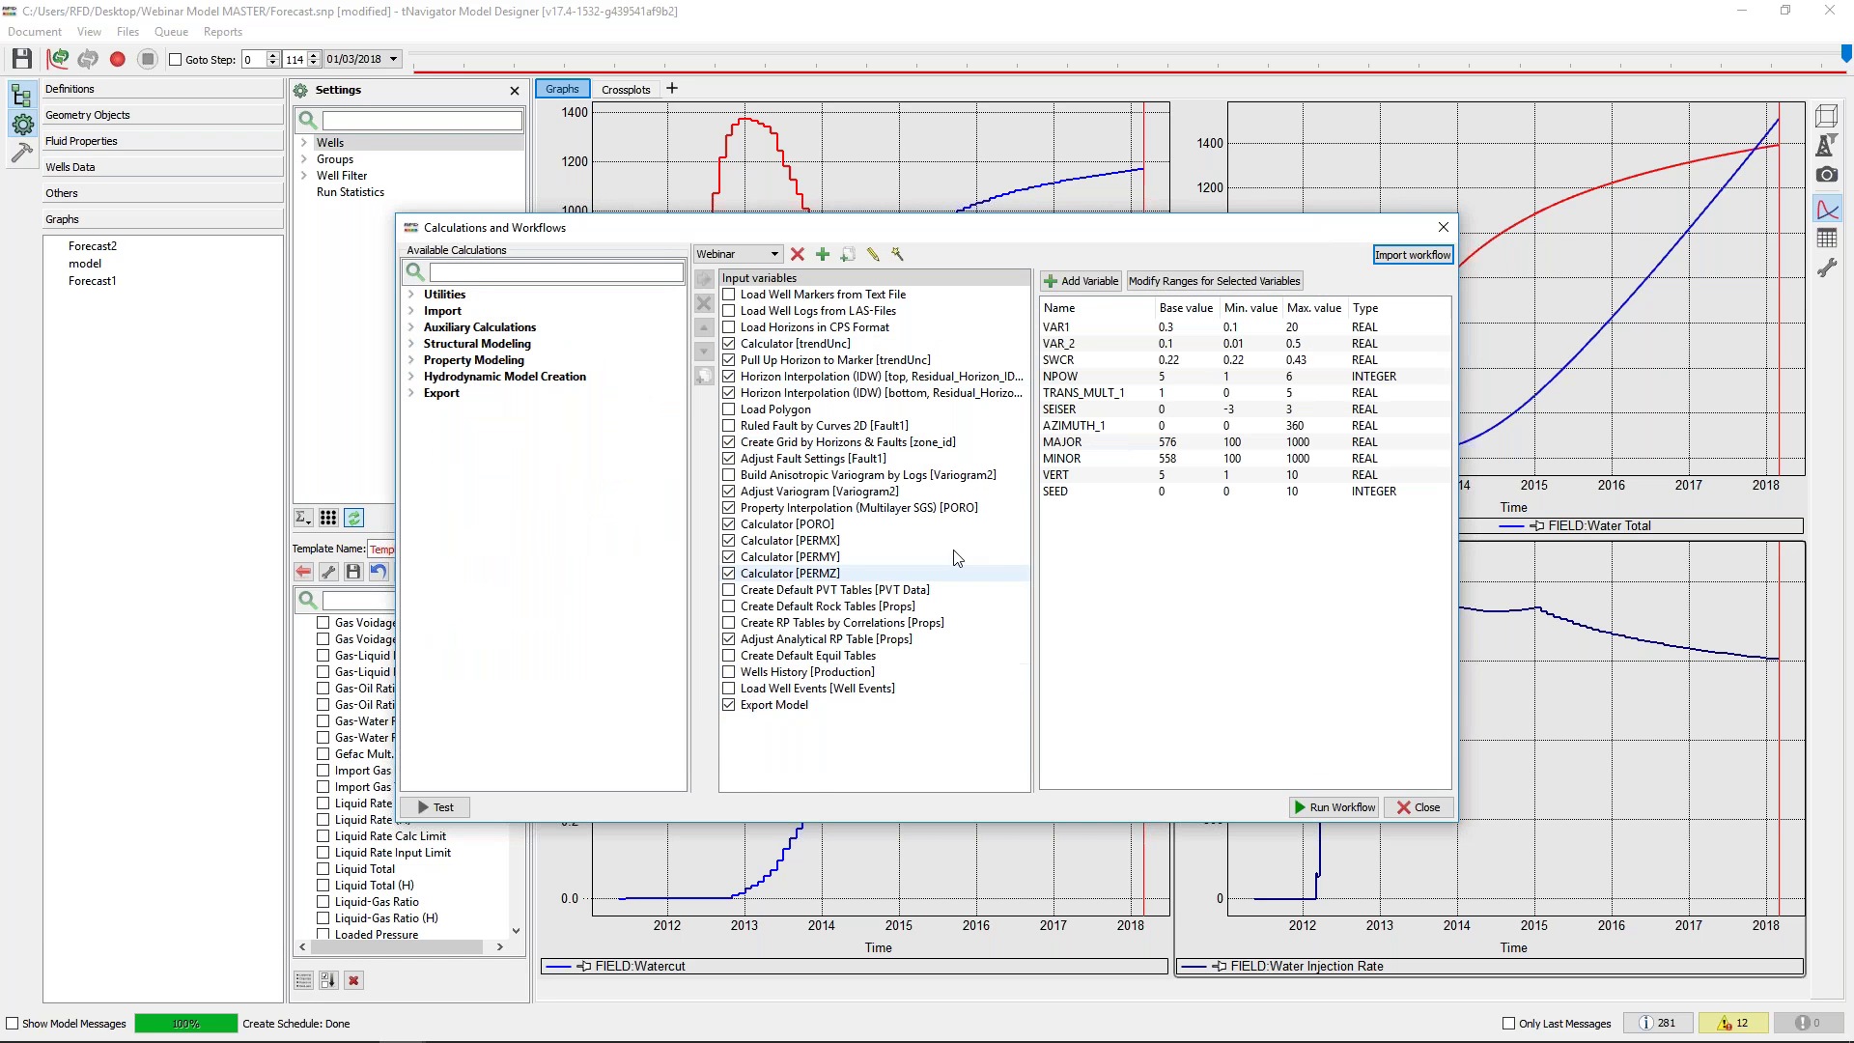
# Examine the variables used for azimuth and ranges in the Adjust Variogram calculation and for the random number in the PORO interpolation
pyautogui.click(876, 494)
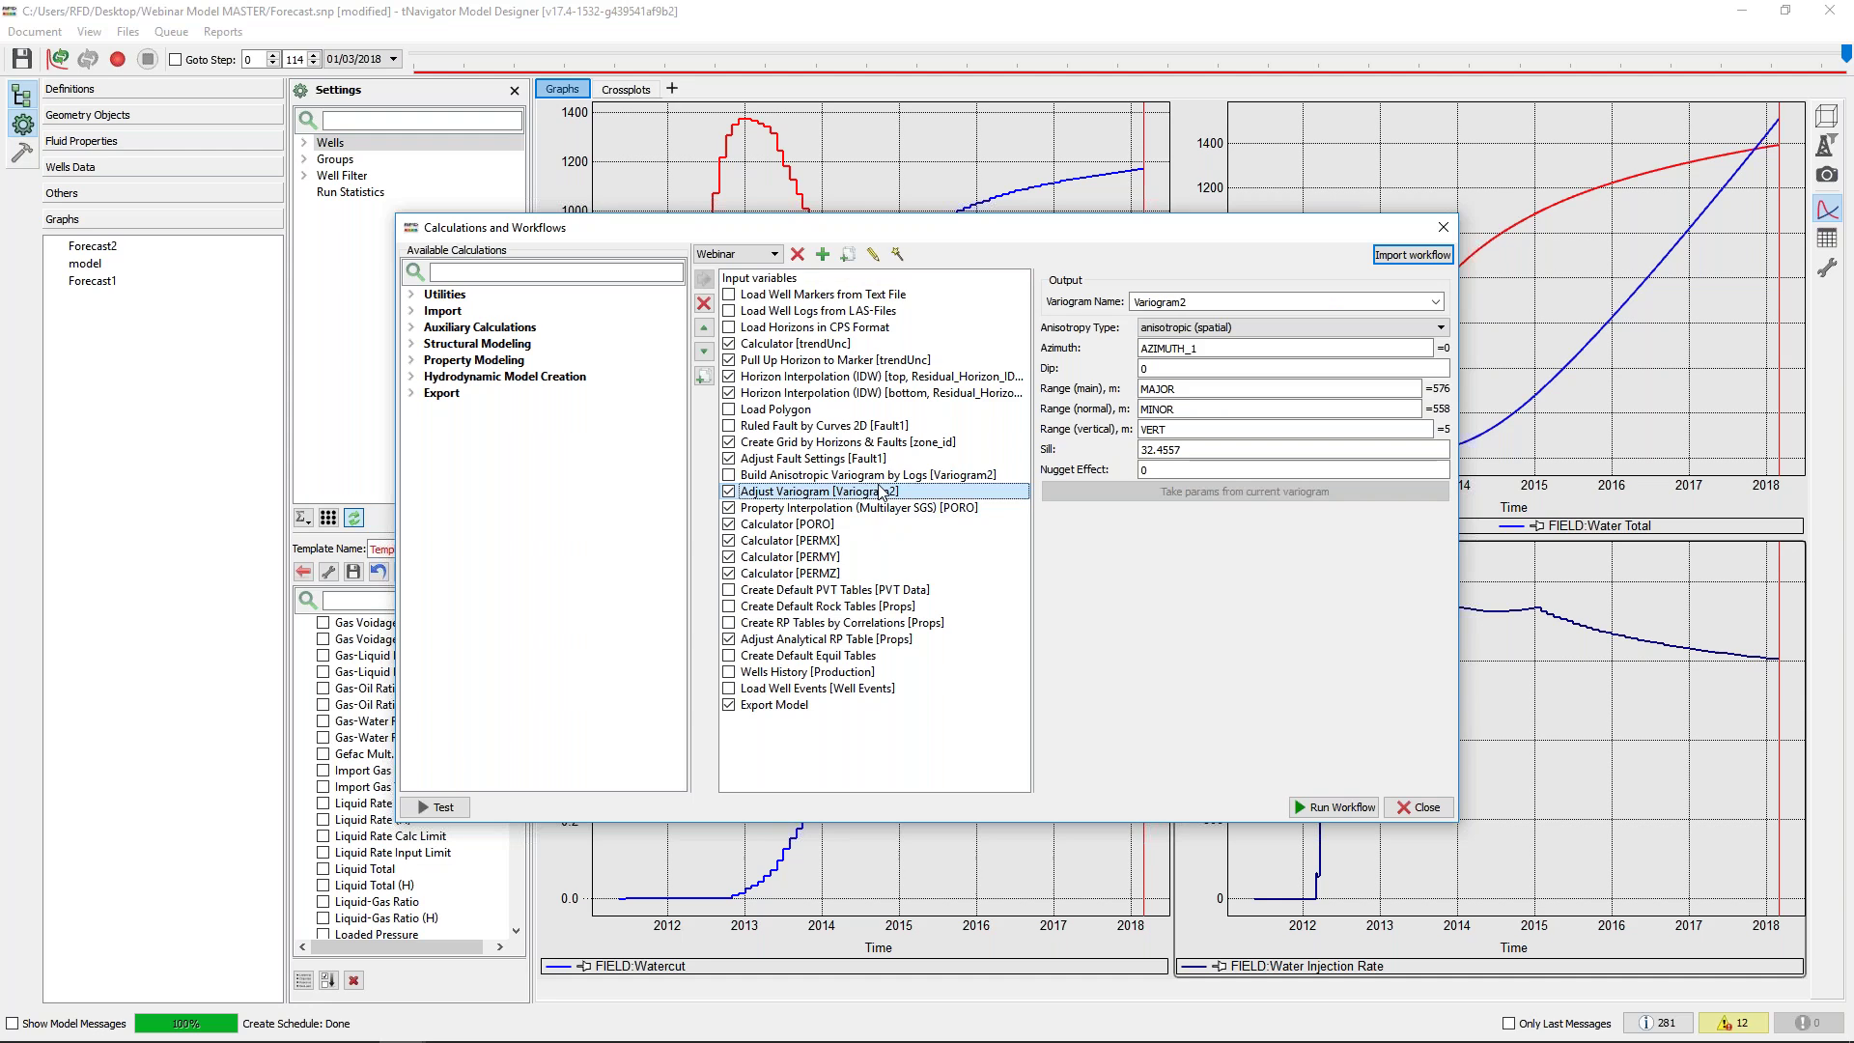
pyautogui.click(1211, 348)
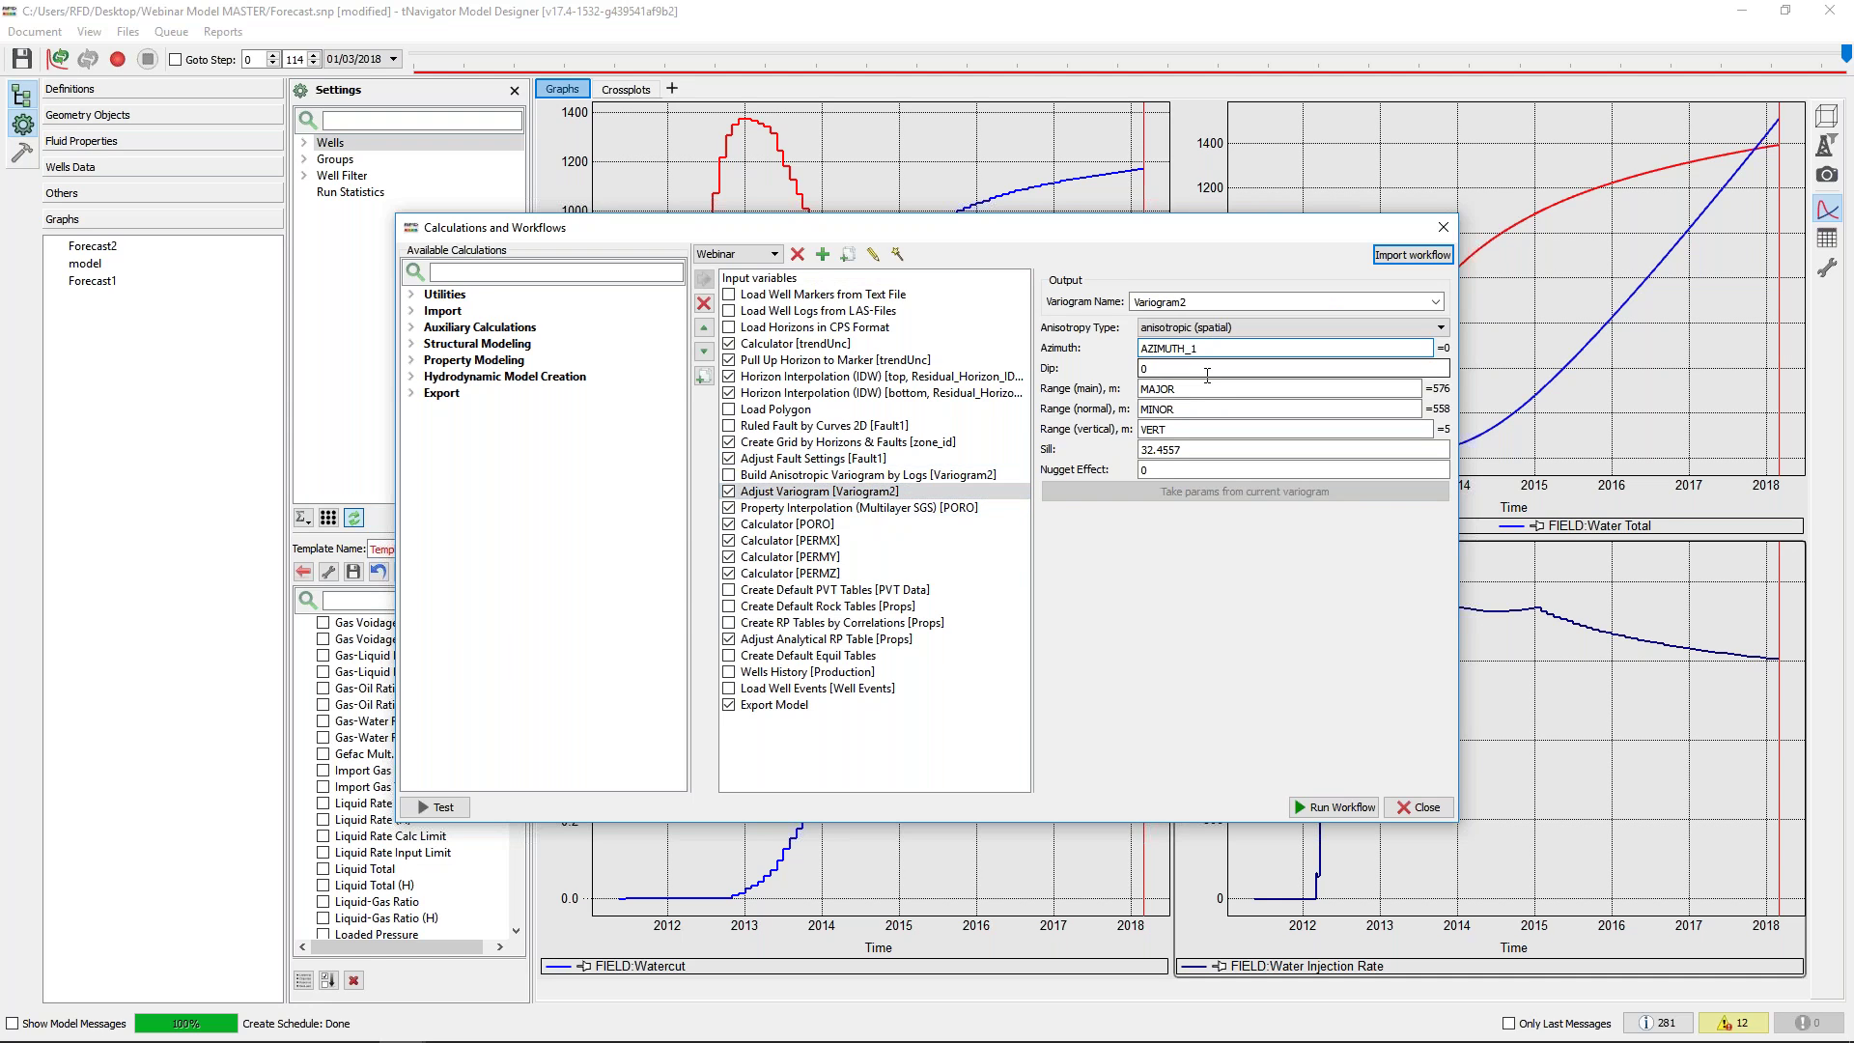
pyautogui.click(1191, 411)
pyautogui.click(1191, 429)
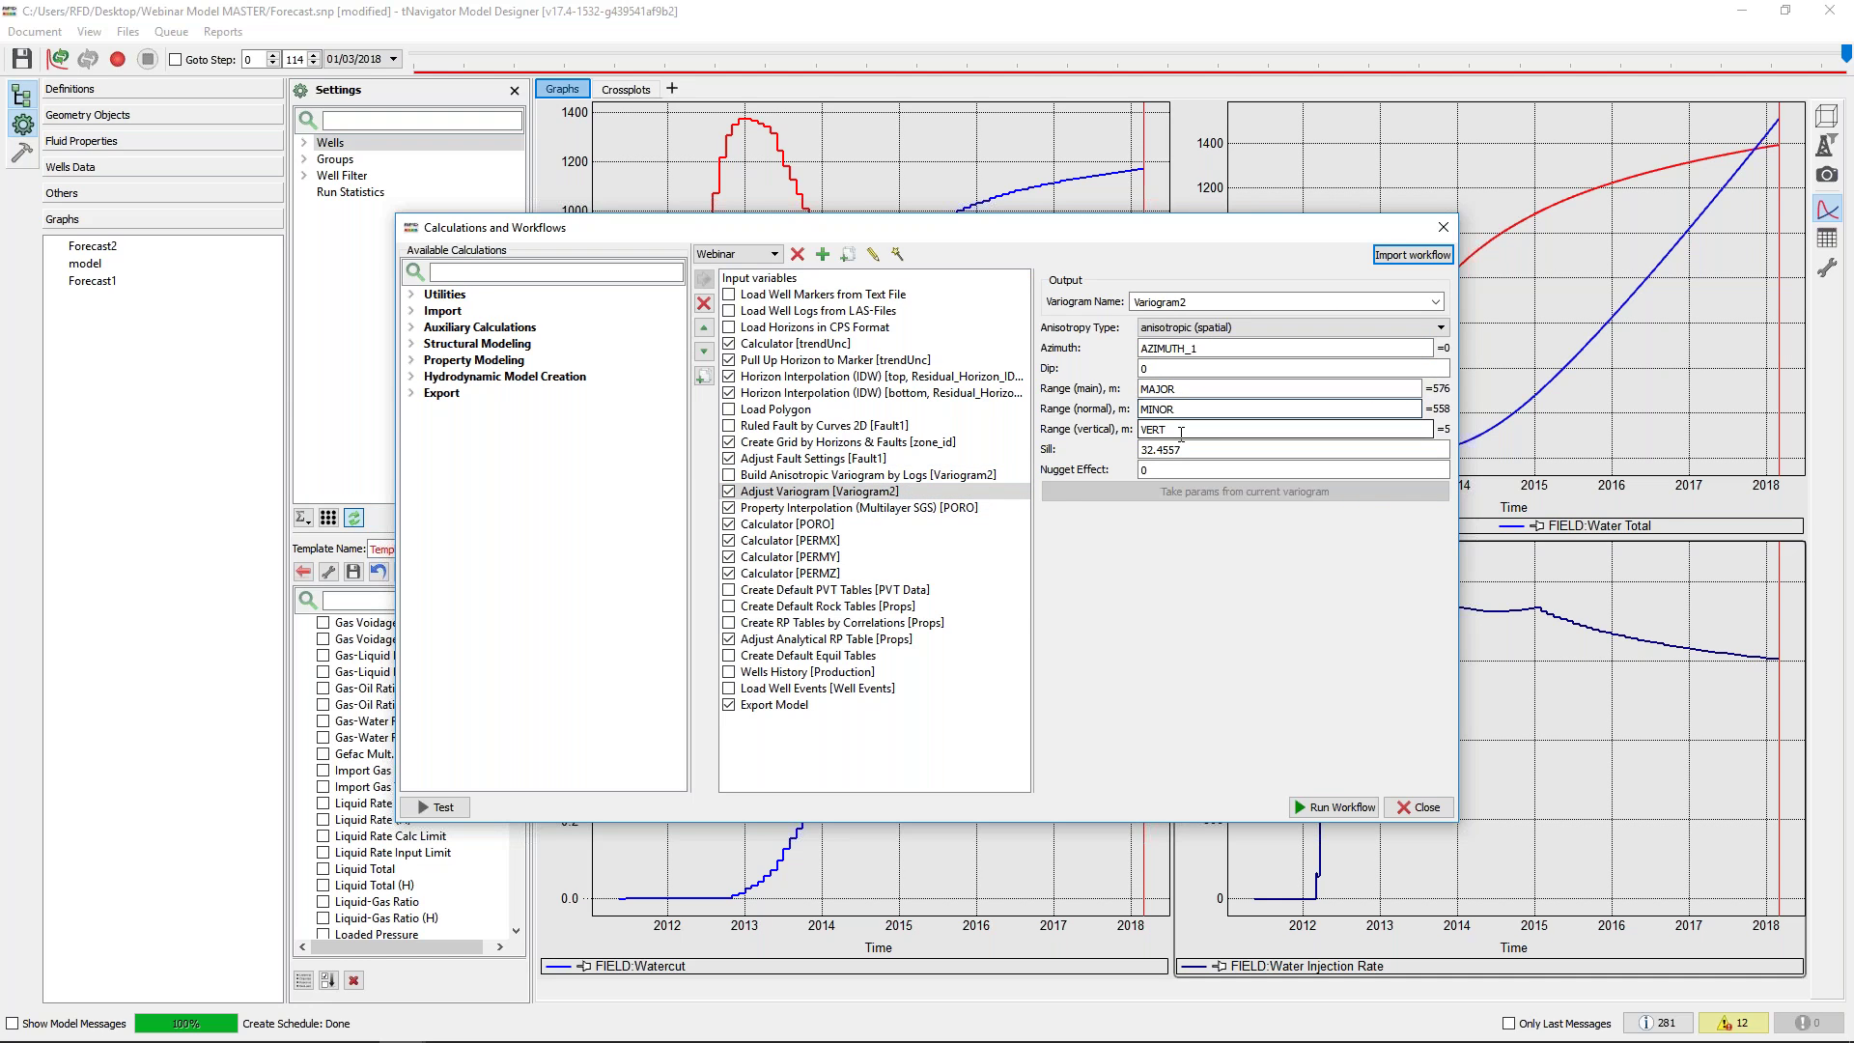
pyautogui.click(869, 509)
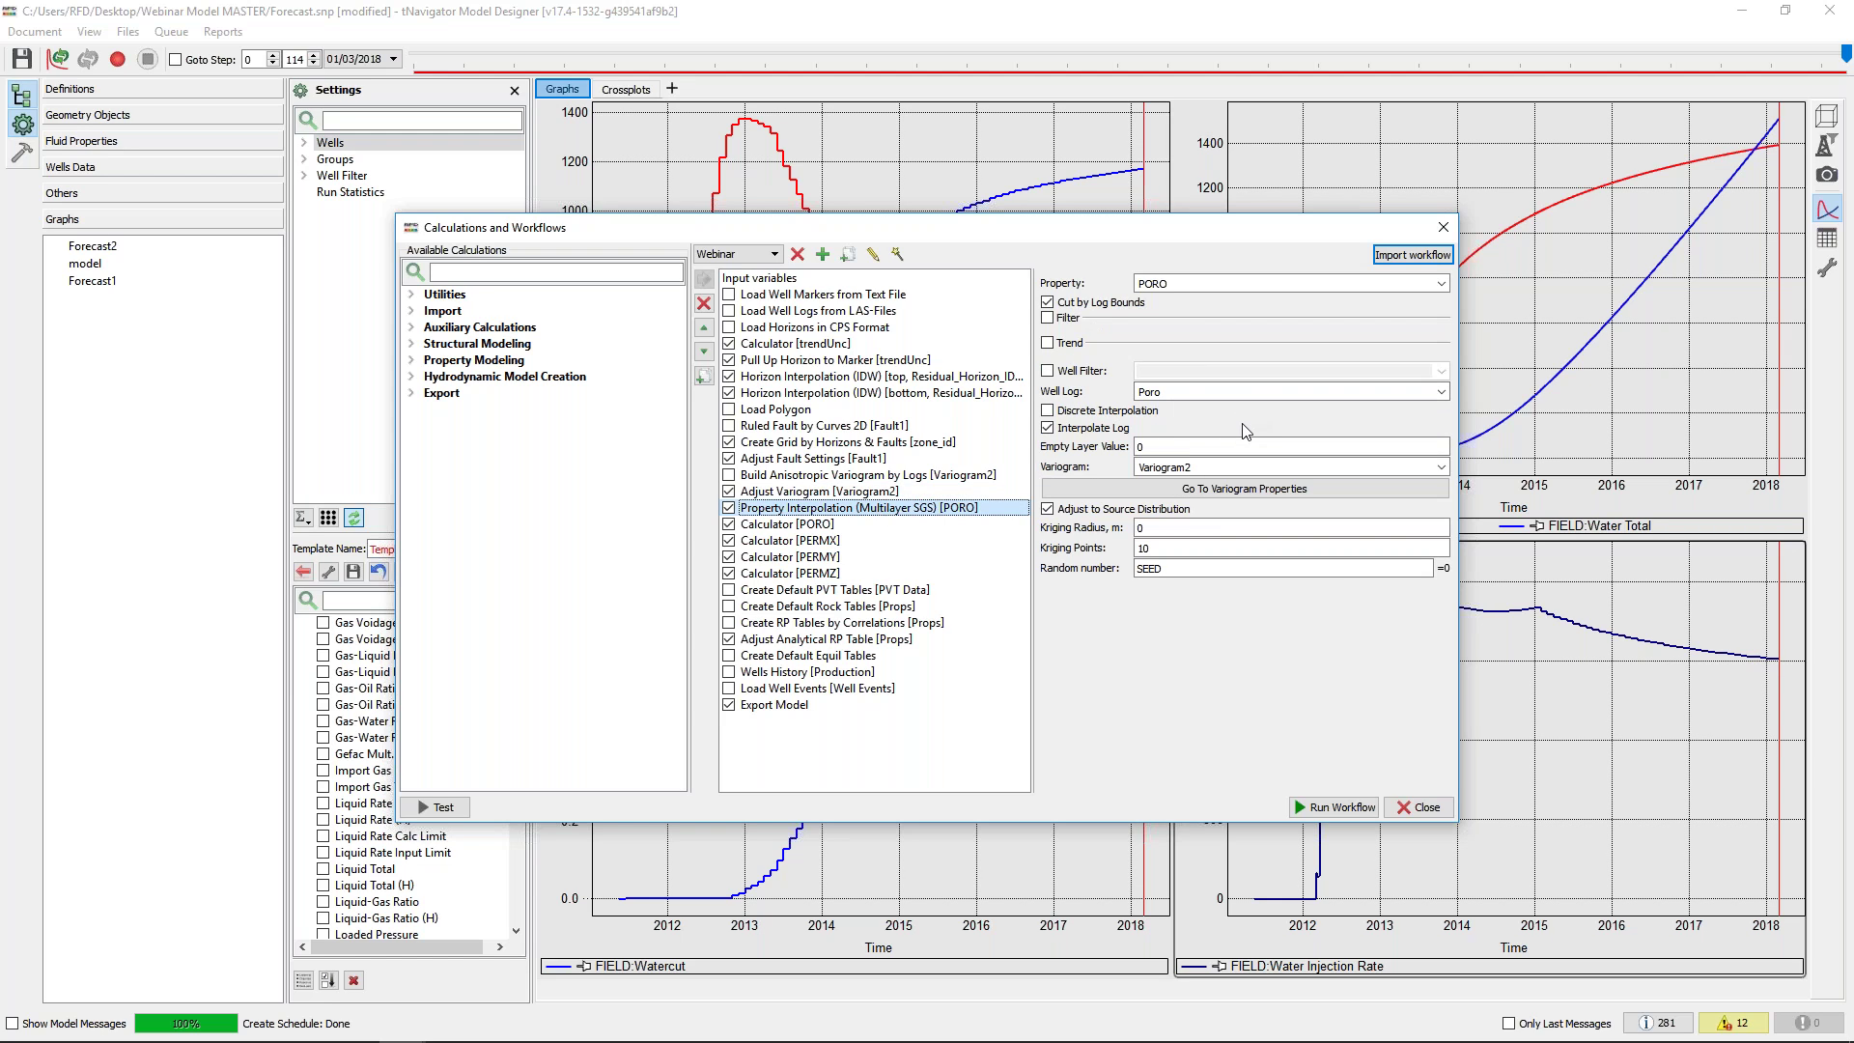
pyautogui.click(1197, 569)
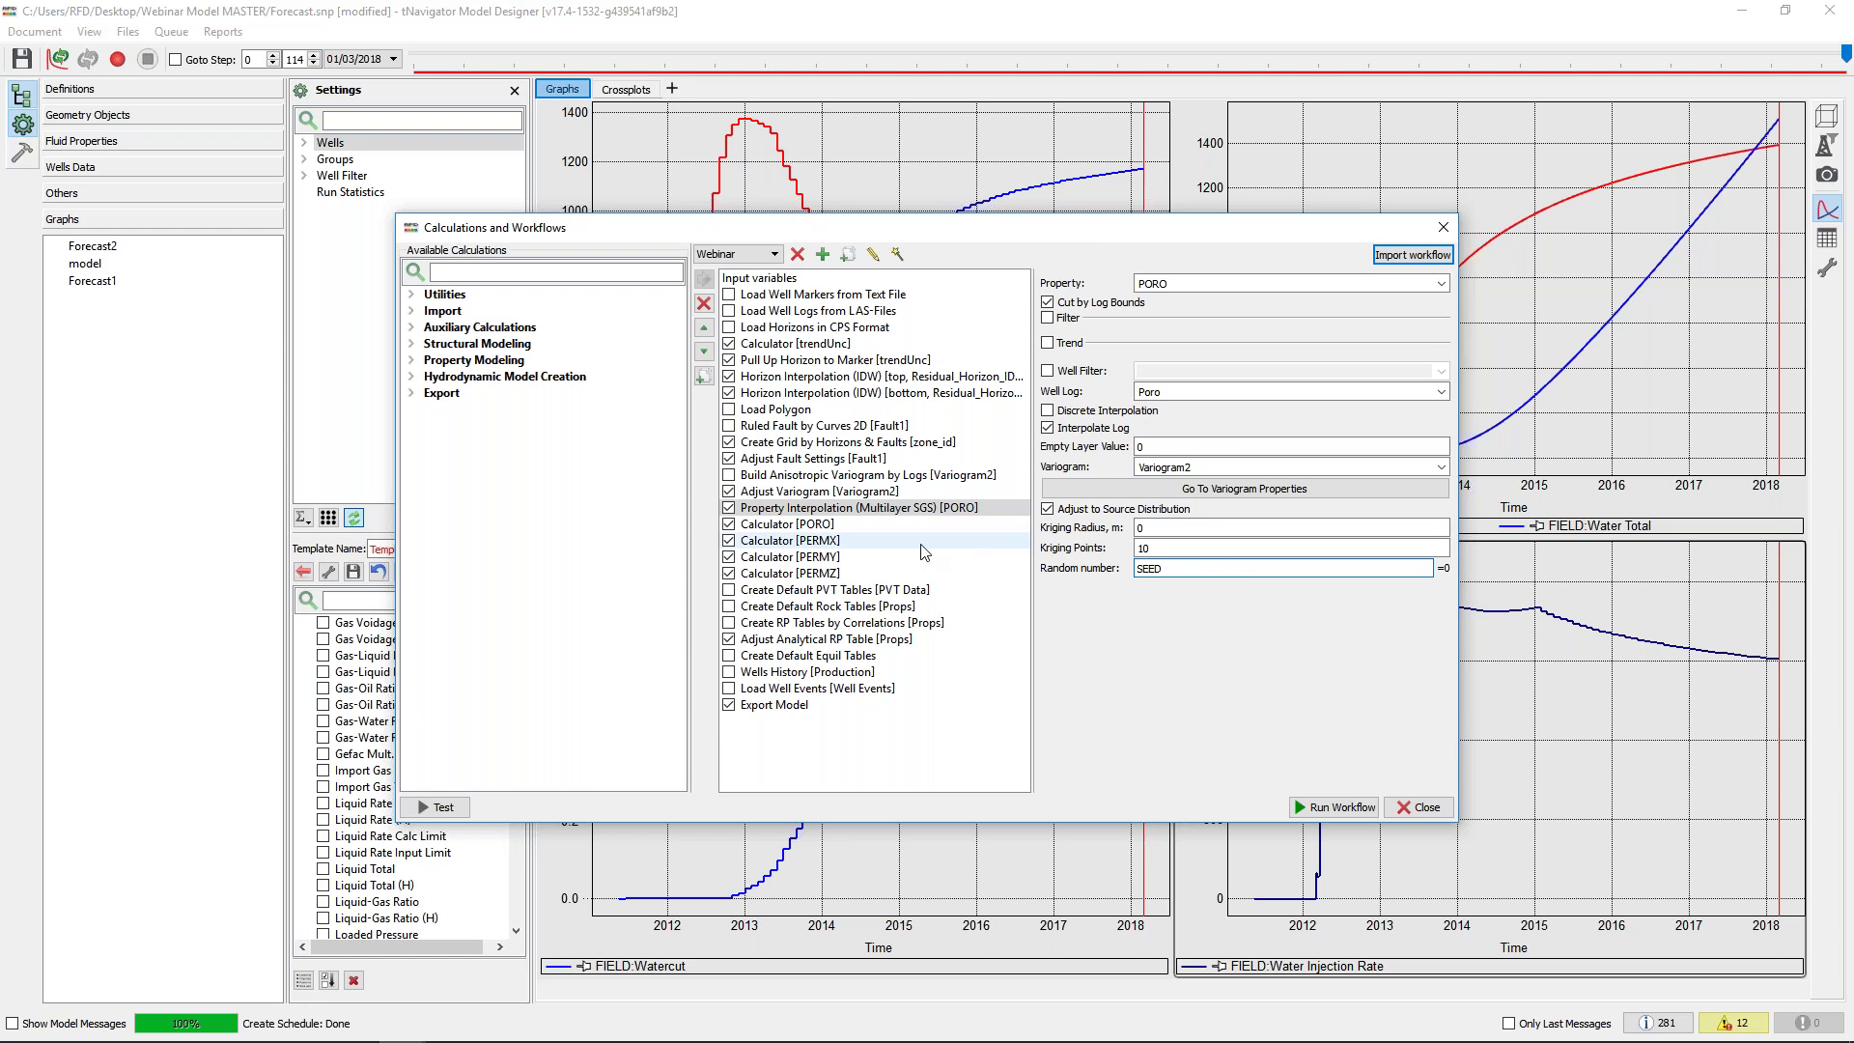
# Examine the variable in the PERMX calculator formula and the workflow's input variable ranges, then close the workflows window
pyautogui.click(788, 539)
pyautogui.moveTo(1159, 330); pyautogui.dragTo(1135, 325)
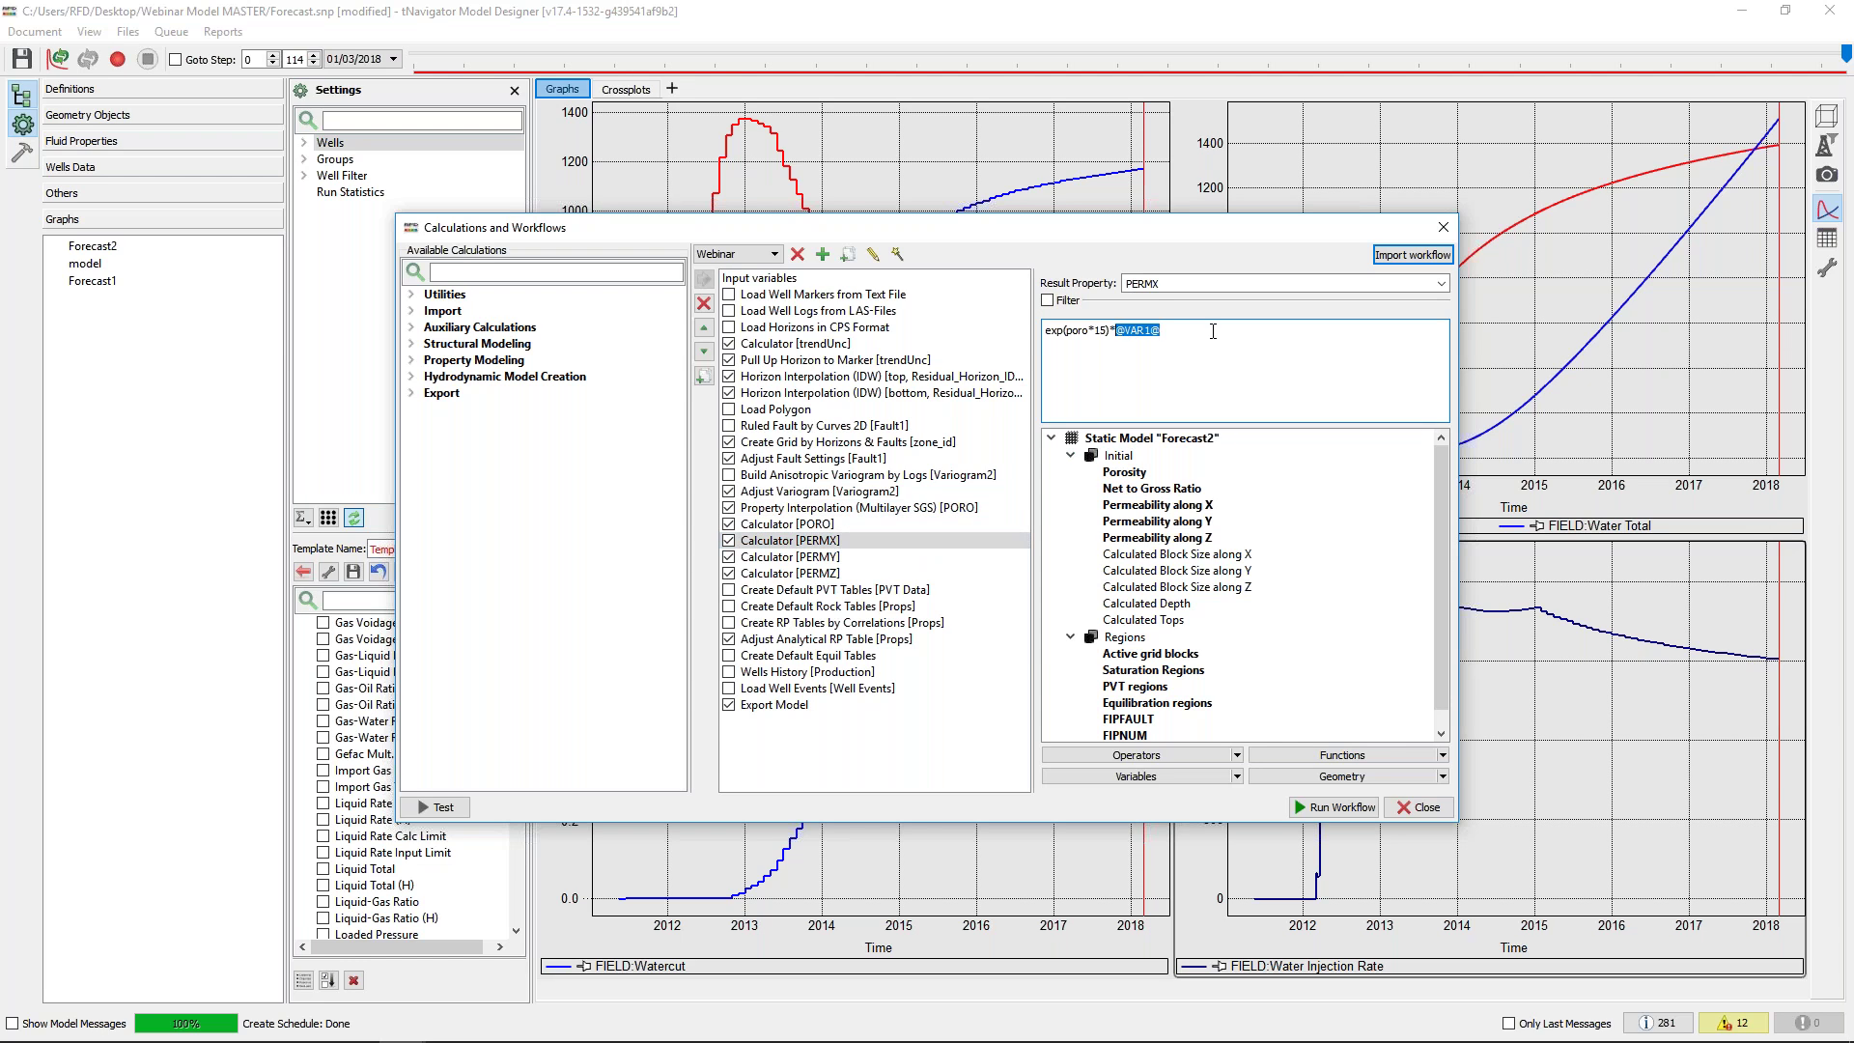
pyautogui.click(759, 278)
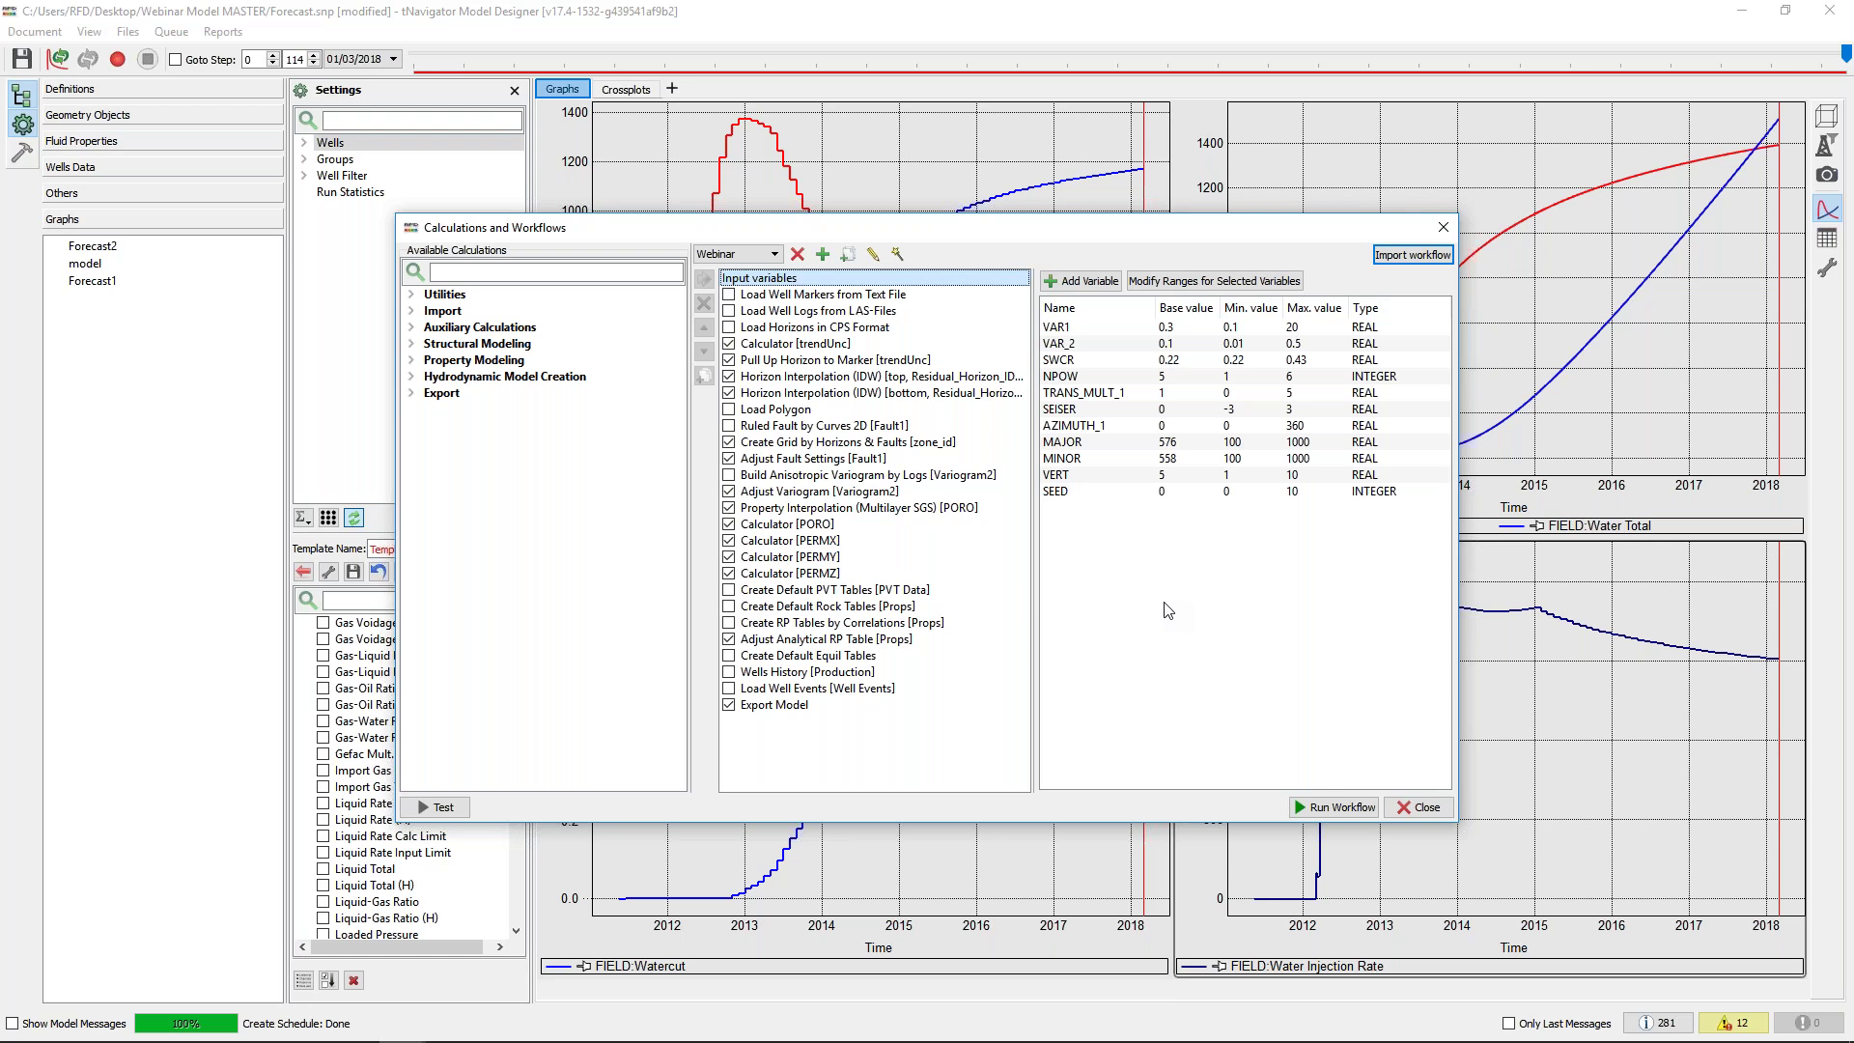
pyautogui.click(1443, 228)
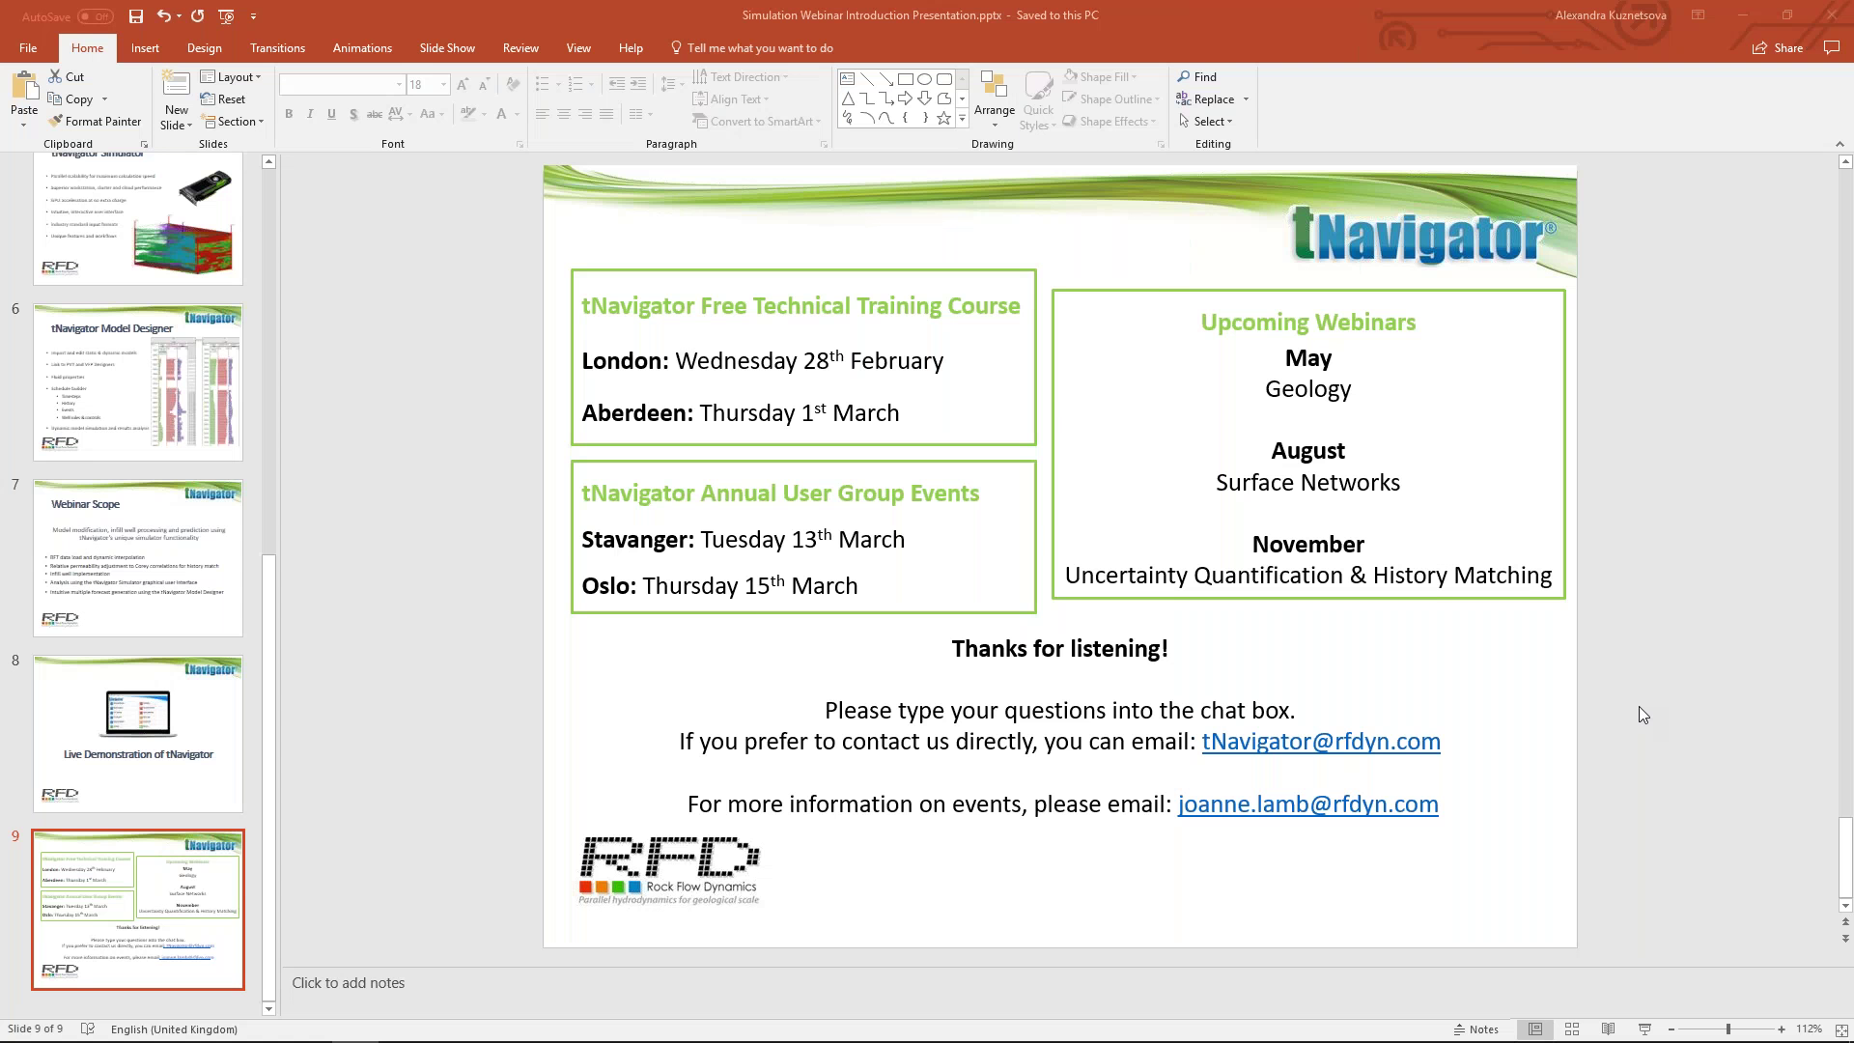
pyautogui.moveTo(1461, 1036)
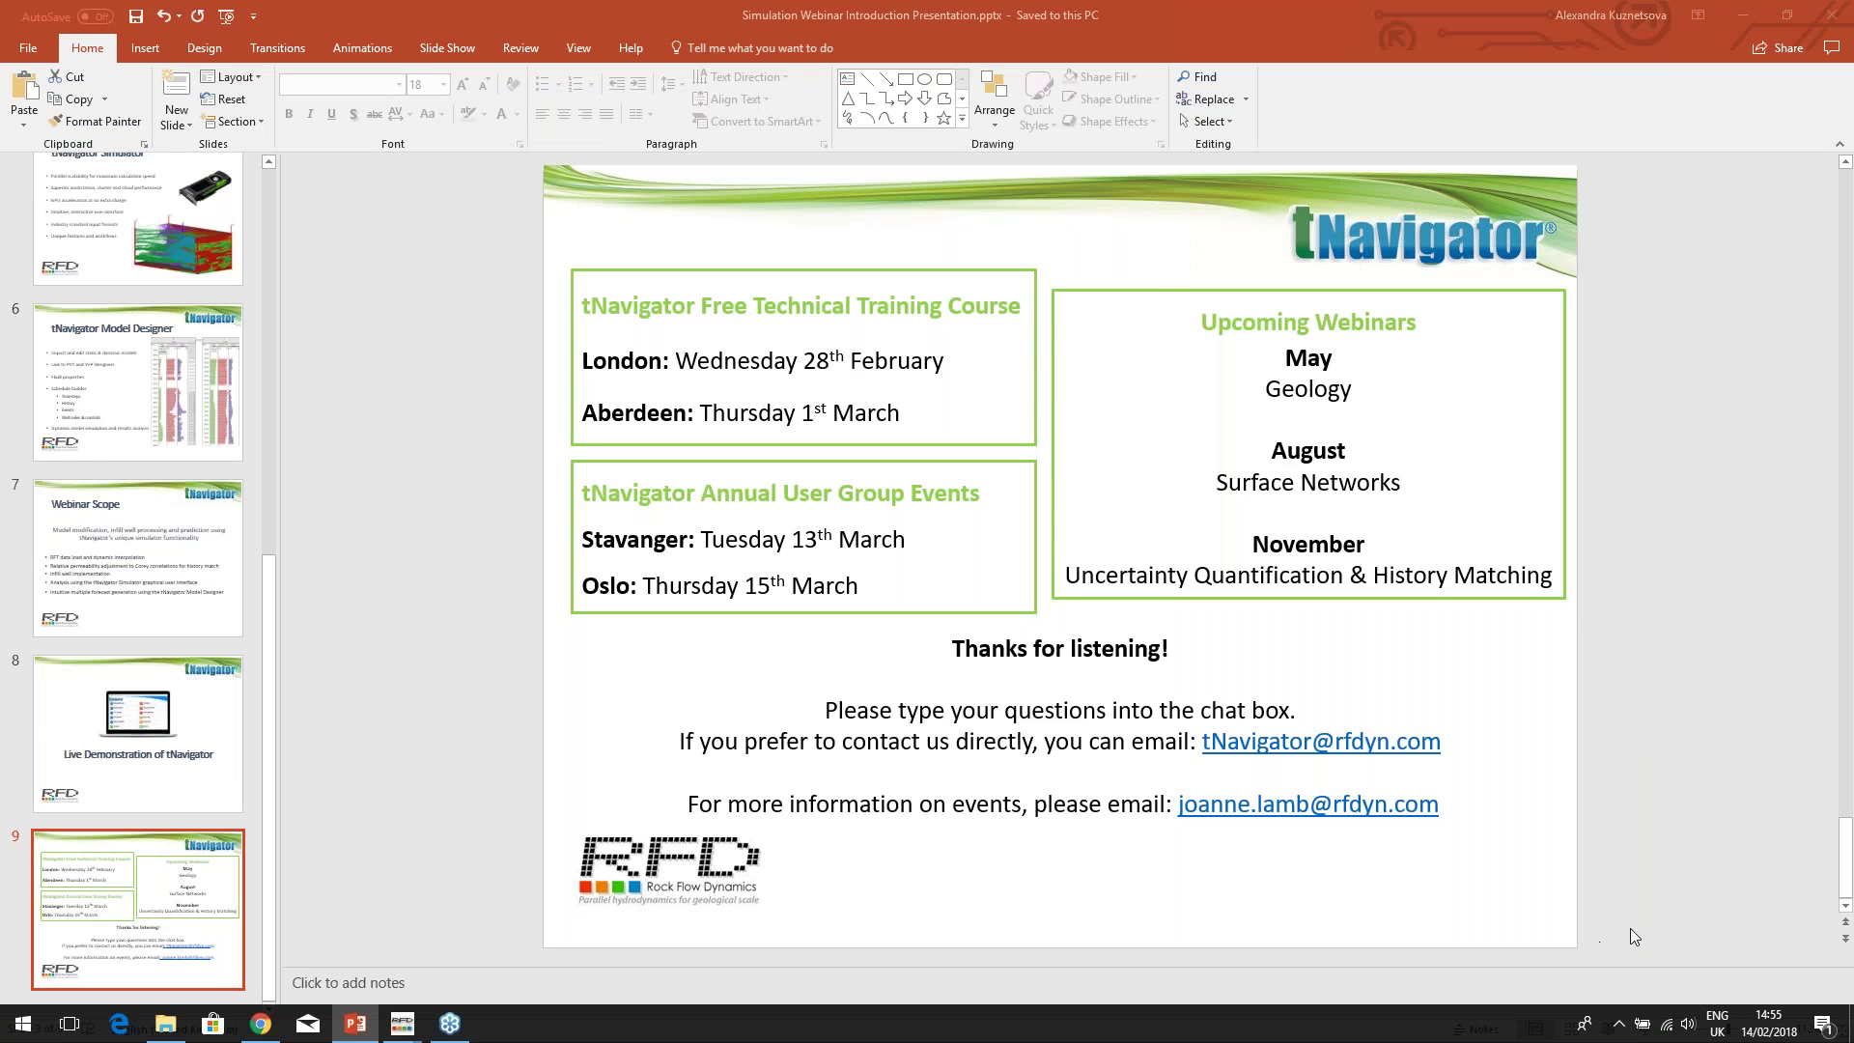